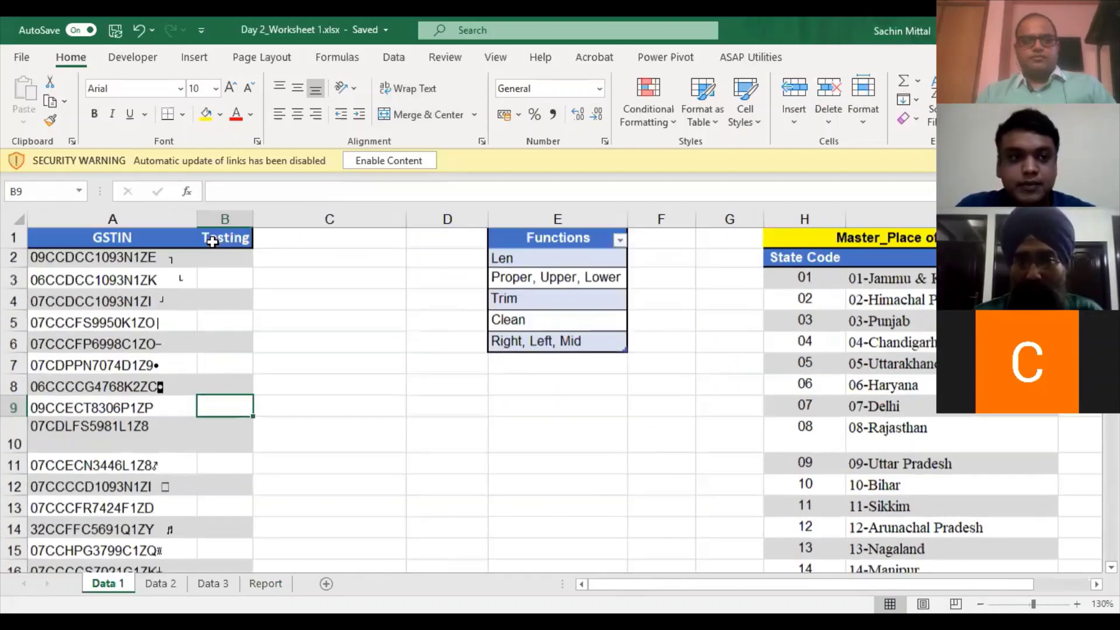
# - Inspect the GSTIN entries in column A, including A5 and A8
pyautogui.click(217, 260)
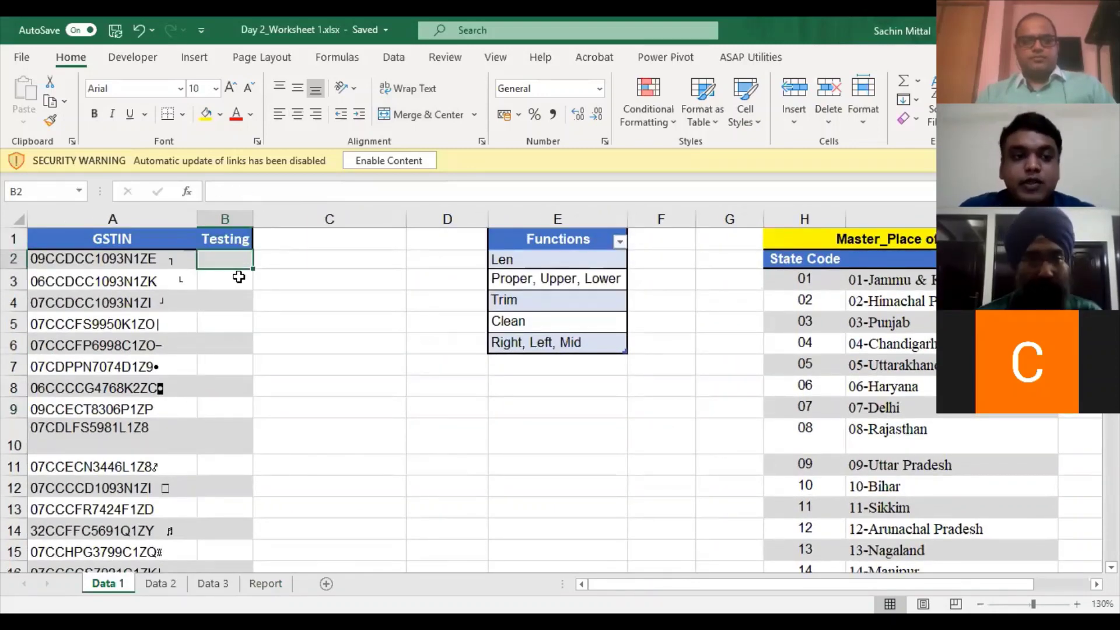
pyautogui.scroll(-2, 88, 310)
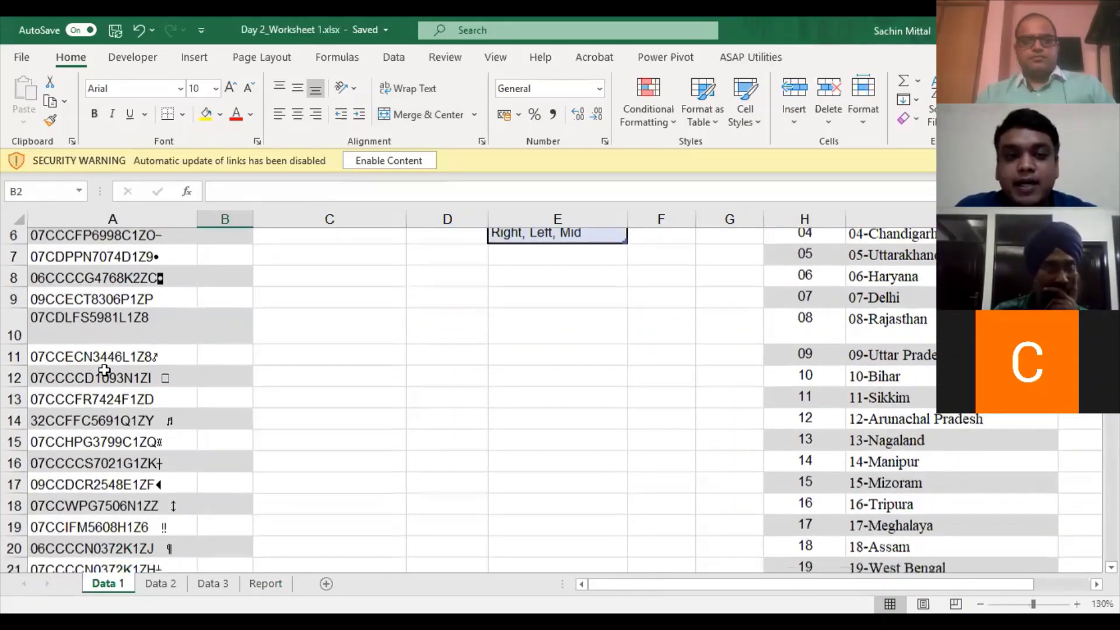
pyautogui.scroll(-18, 104, 370)
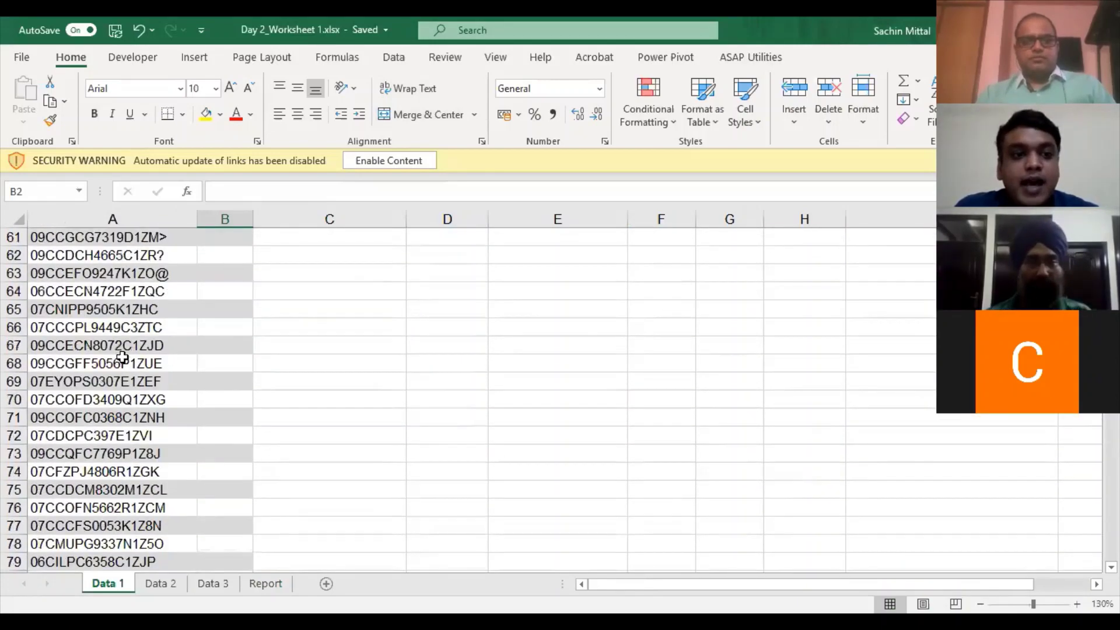
pyautogui.scroll(17, 123, 357)
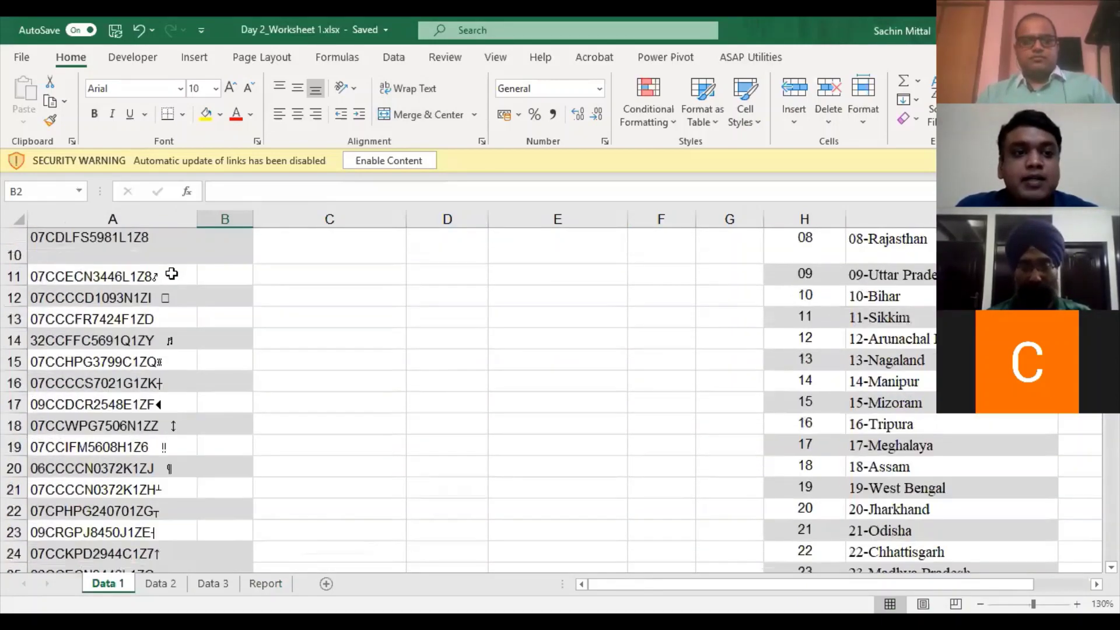
pyautogui.scroll(3, 171, 270)
pyautogui.click(171, 264)
pyautogui.click(169, 303)
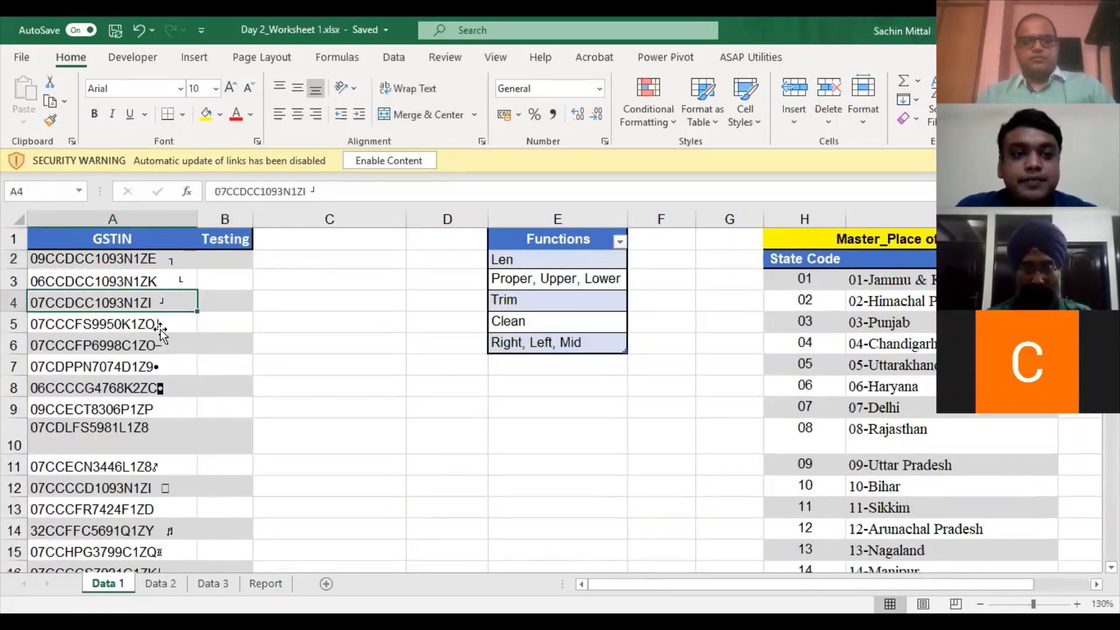
pyautogui.click(164, 325)
pyautogui.click(147, 388)
pyautogui.scroll(-3, 150, 400)
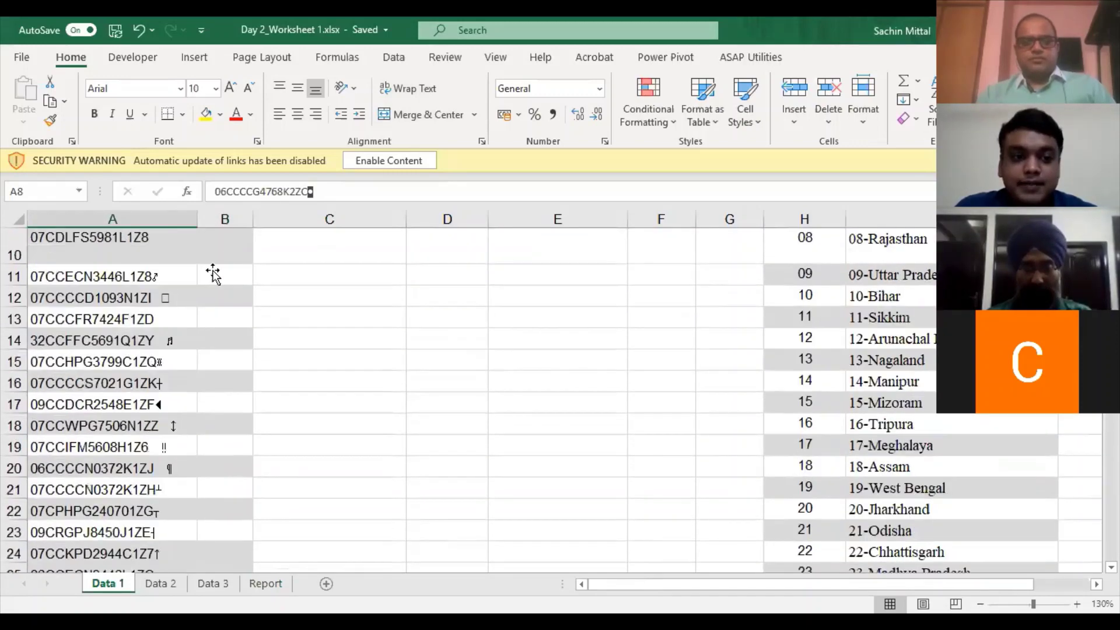
pyautogui.scroll(3, 217, 266)
# - Enter =LEN(A2) in B2 to count the first GSTIN's characters
pyautogui.click(218, 266)
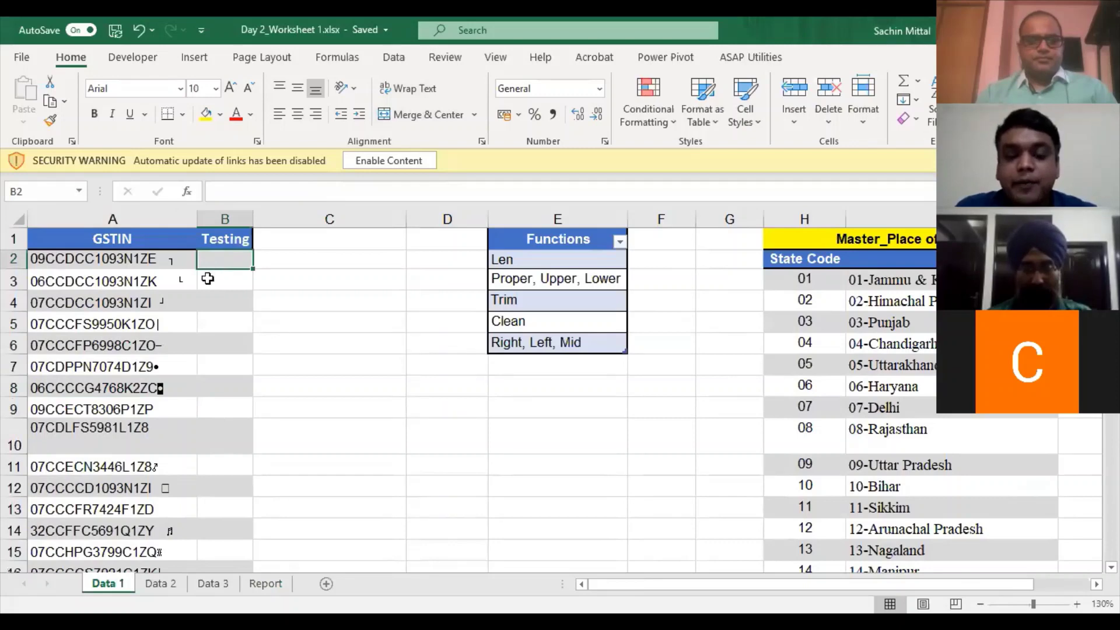
pyautogui.write('le')
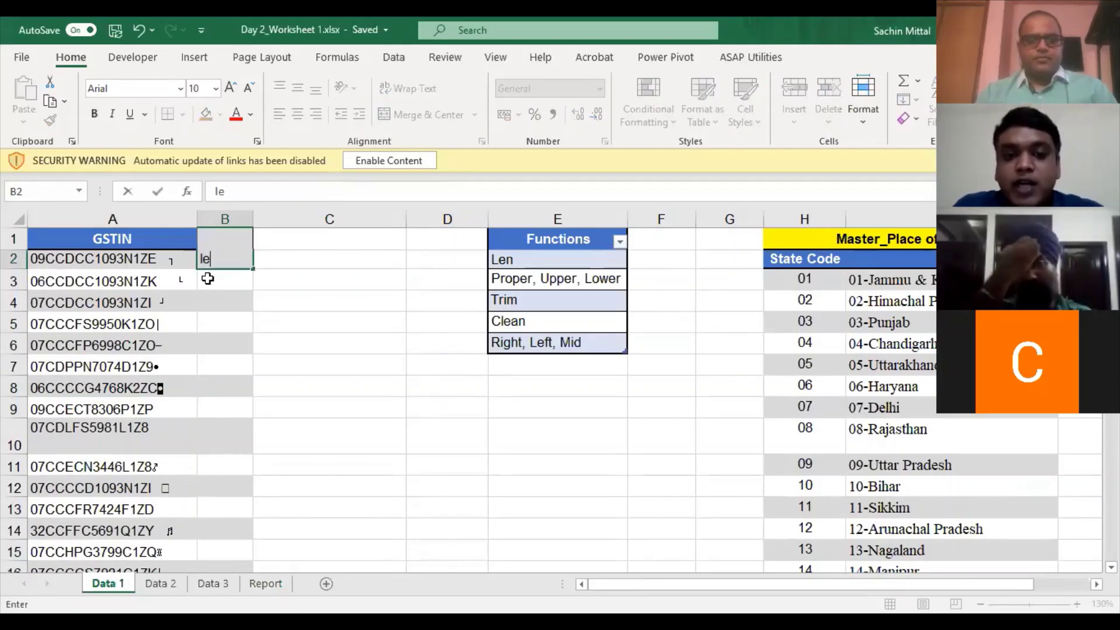
pyautogui.write('n')
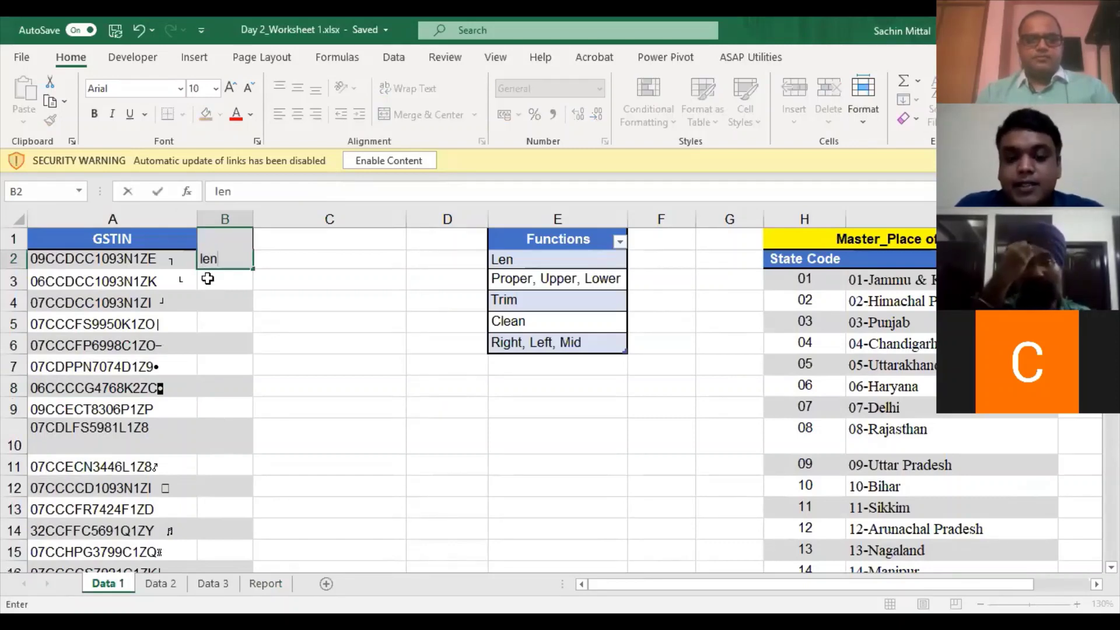
pyautogui.press('BackSpace')
pyautogui.press('BackSpace')
pyautogui.press('BackSpace')
pyautogui.write('=')
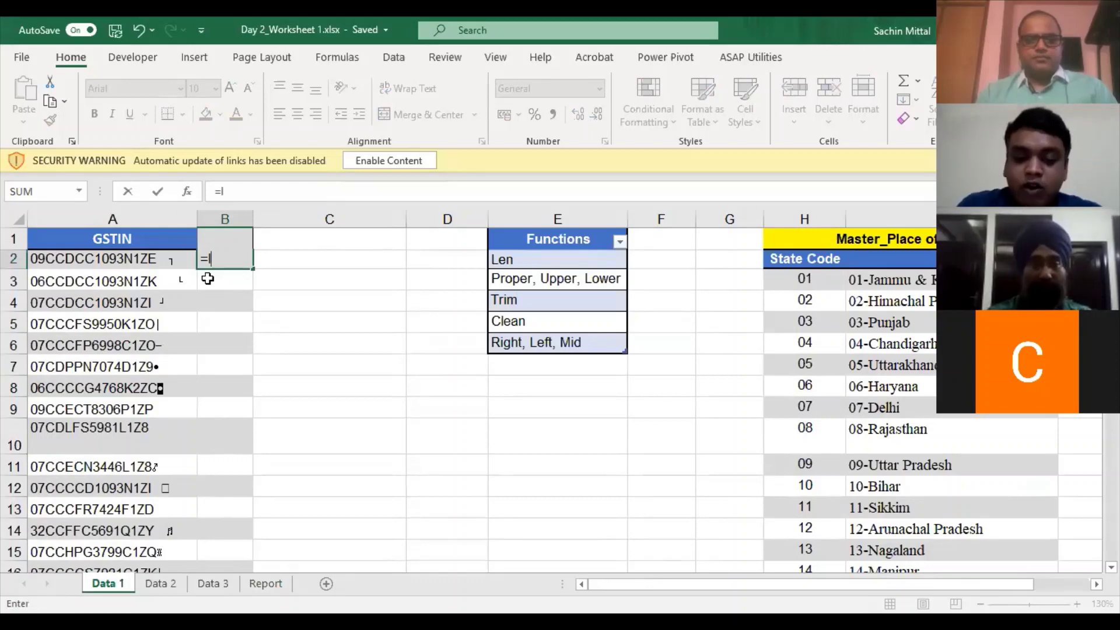
pyautogui.write('len(')
pyautogui.press('Left')
pyautogui.press('Return')
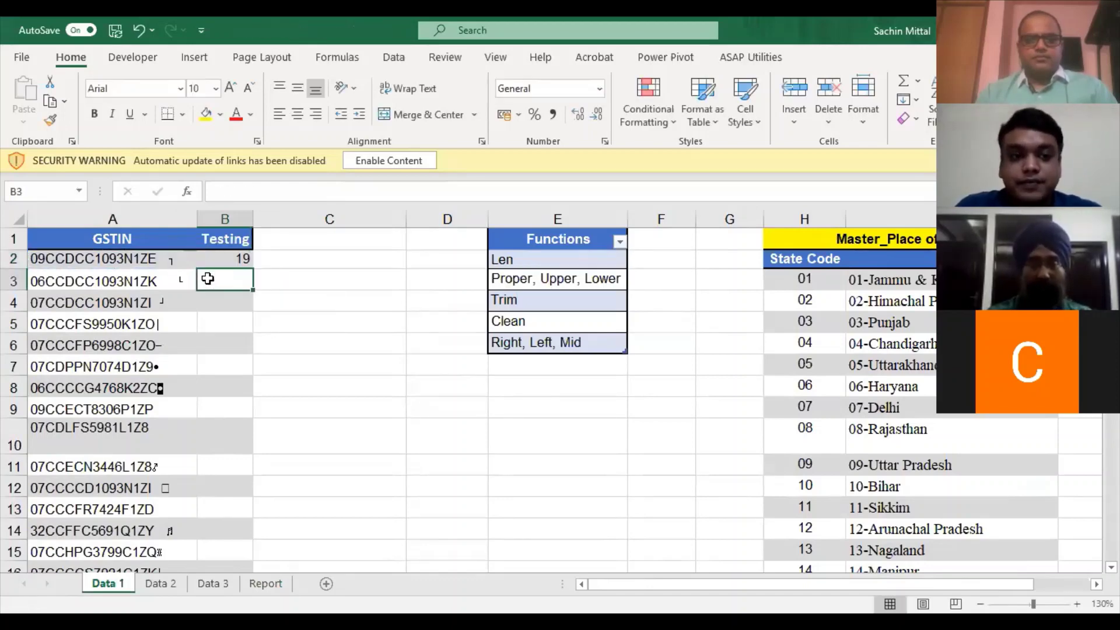
# - Fill the LEN formula down the Testing column through B206
pyautogui.press('Left')
pyautogui.hotkey('ctrl', 'Down')
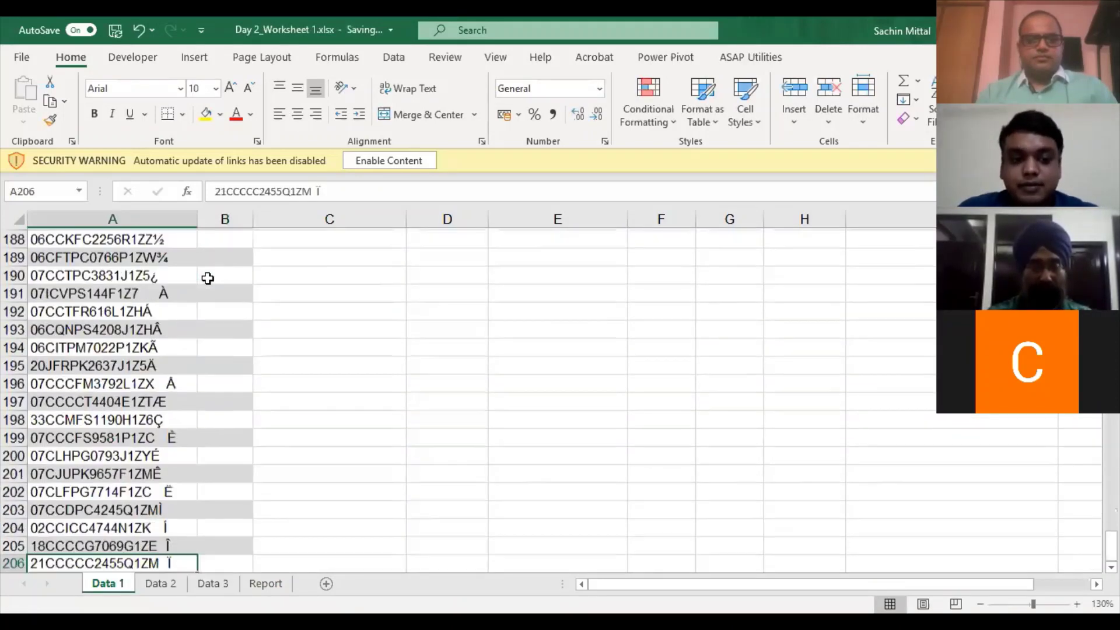
pyautogui.press('Right')
pyautogui.hotkey('ctrl', 'shift', 'Up')
pyautogui.hotkey('ctrl', 'd')
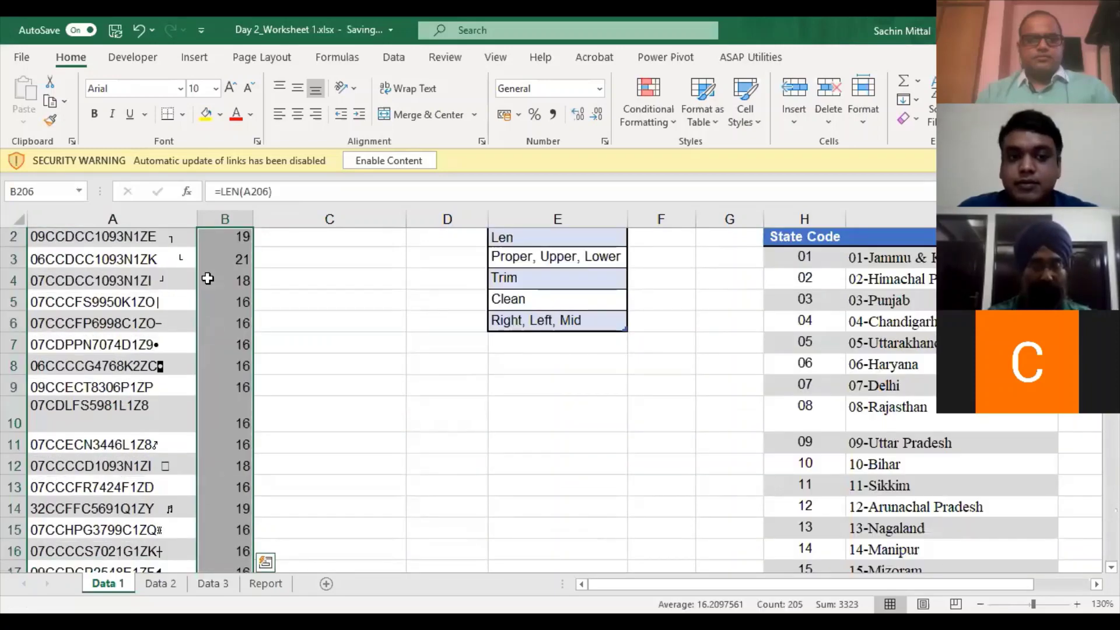
# - Turn on header filters and open the Testing column's filter list
pyautogui.scroll(-20, 208, 279)
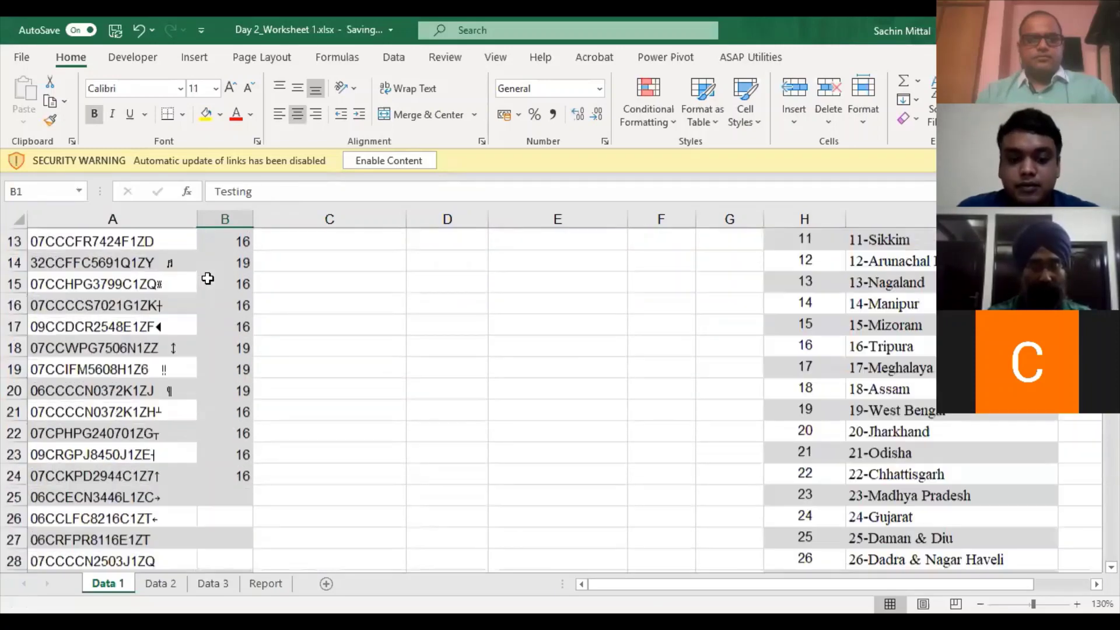
pyautogui.hotkey('alt', 'a')
pyautogui.press('t')
pyautogui.click(246, 241)
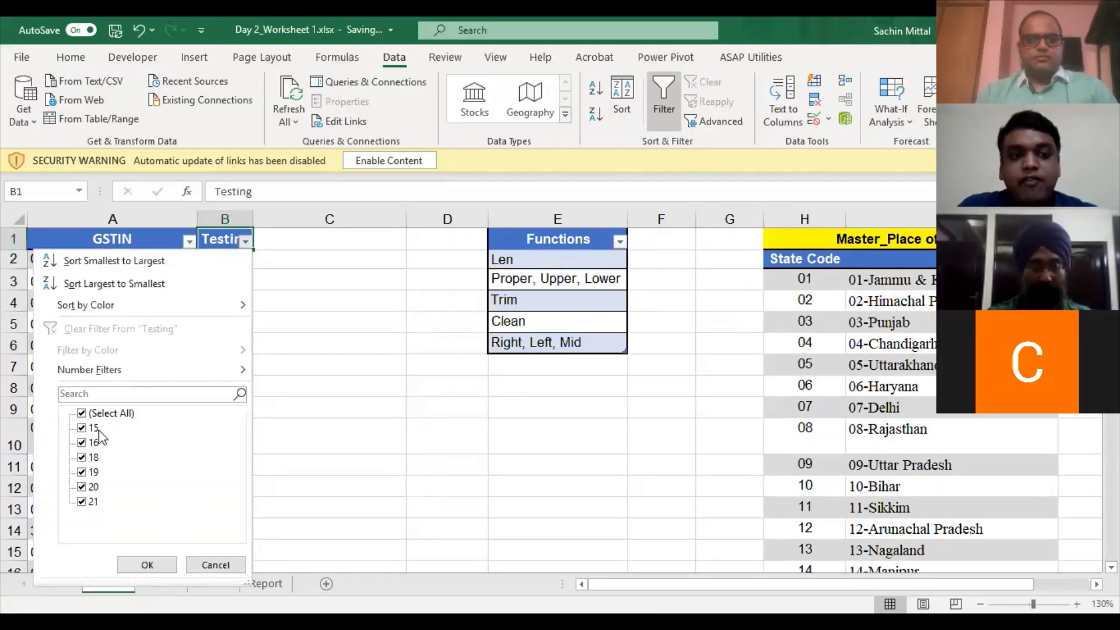
# - Untick lengths 15, 16, 18, 19 and 21 in the Testing filter, then close it unapplied
pyautogui.click(93, 427)
pyautogui.click(92, 443)
pyautogui.click(92, 458)
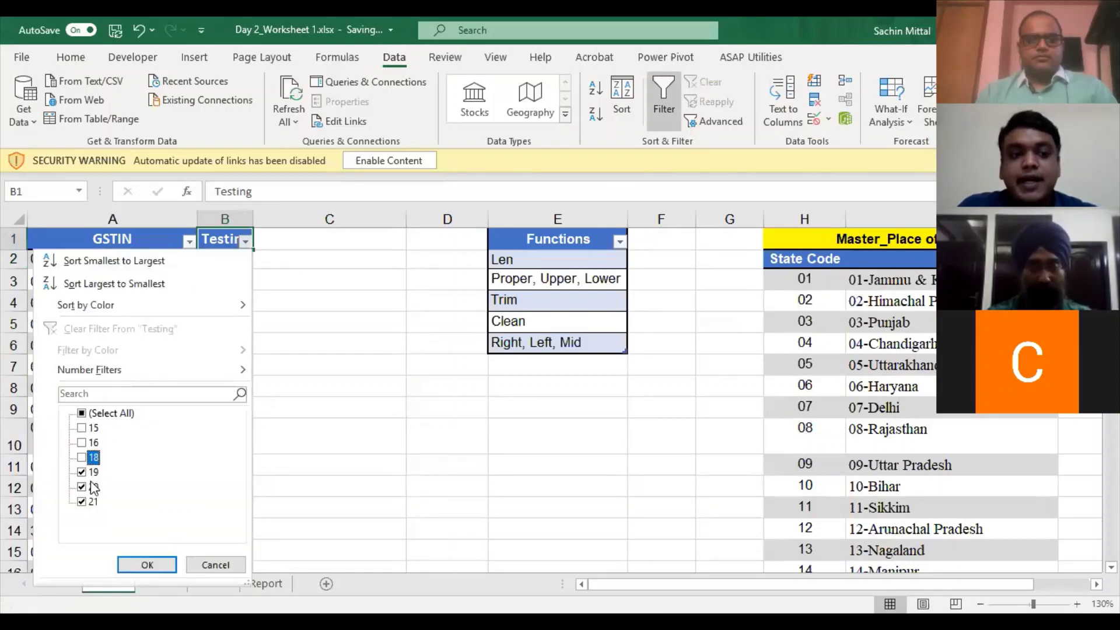
pyautogui.click(92, 472)
pyautogui.click(92, 502)
pyautogui.press('Escape')
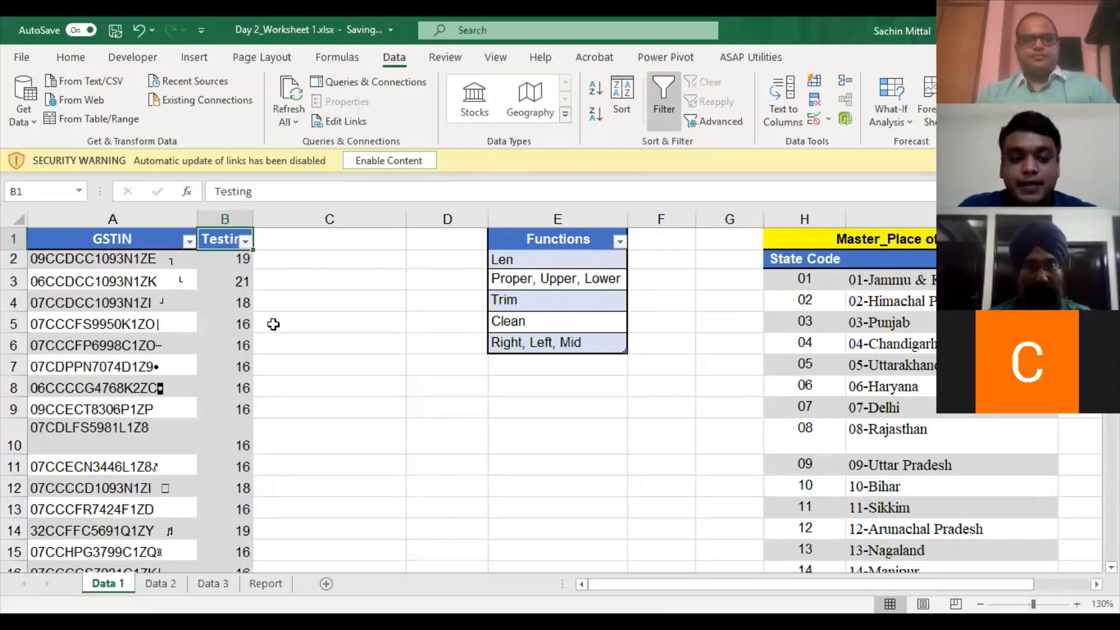
# - Turn off the header filters, undo the length fill and clear the Testing cells
pyautogui.hotkey('alt', 'a')
pyautogui.press('t')
pyautogui.hotkey('ctrl', 'z')
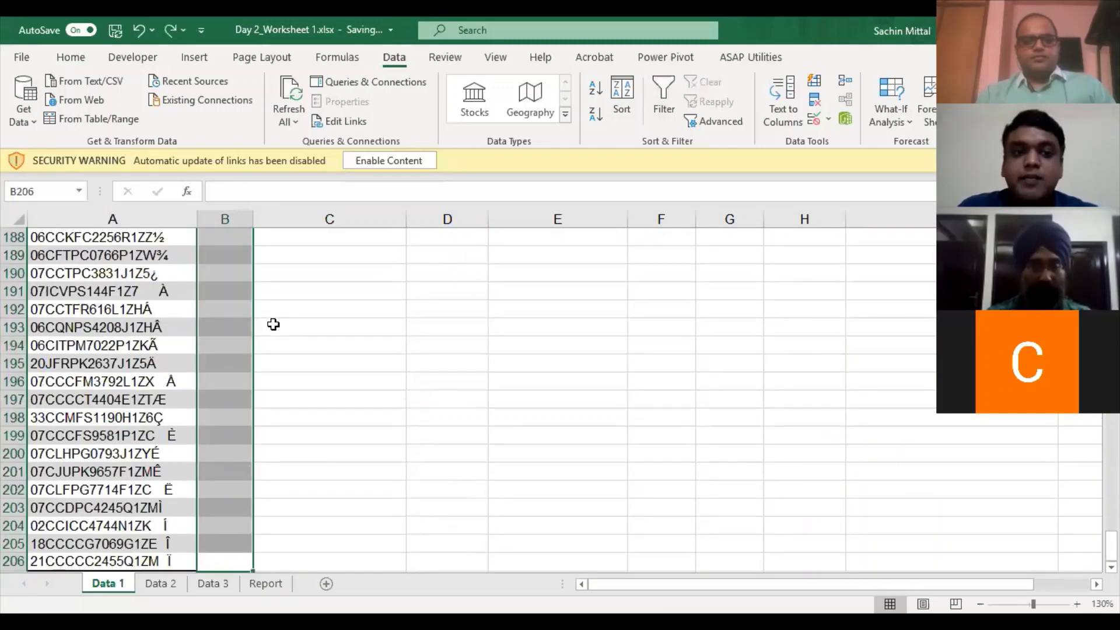
pyautogui.hotkey('ctrl', 'Up')
pyautogui.hotkey('ctrl', 'Up')
pyautogui.press('Down')
pyautogui.hotkey('shift', 'Up')
pyautogui.press('Delete')
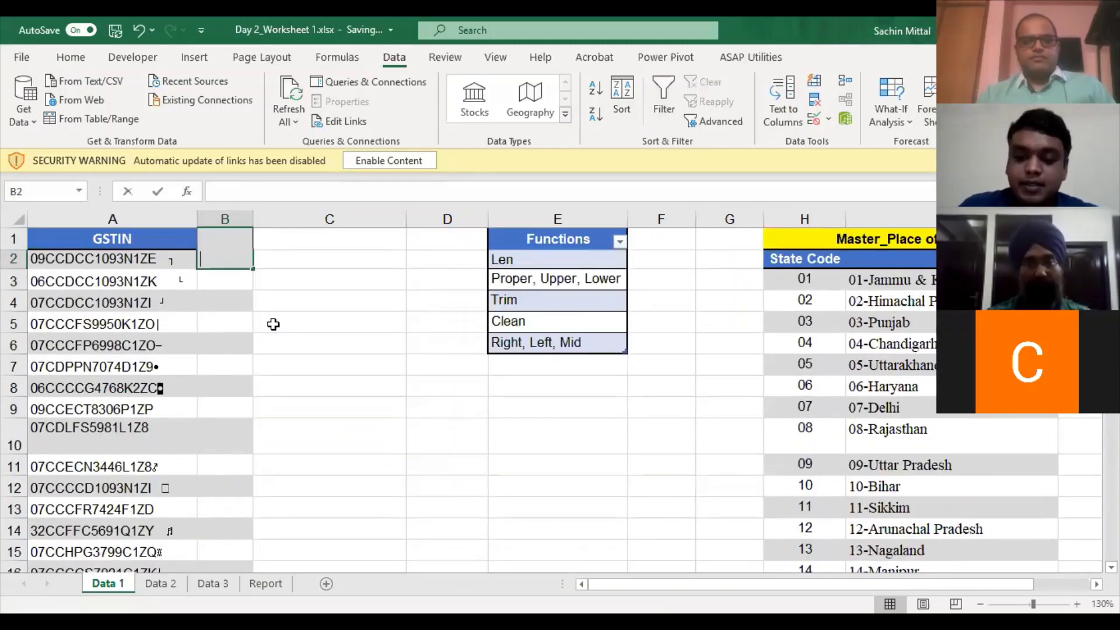
# - Enter =LEN(A2) in B2 and paste it down the Testing column to row 206
pyautogui.write('=LEN(')
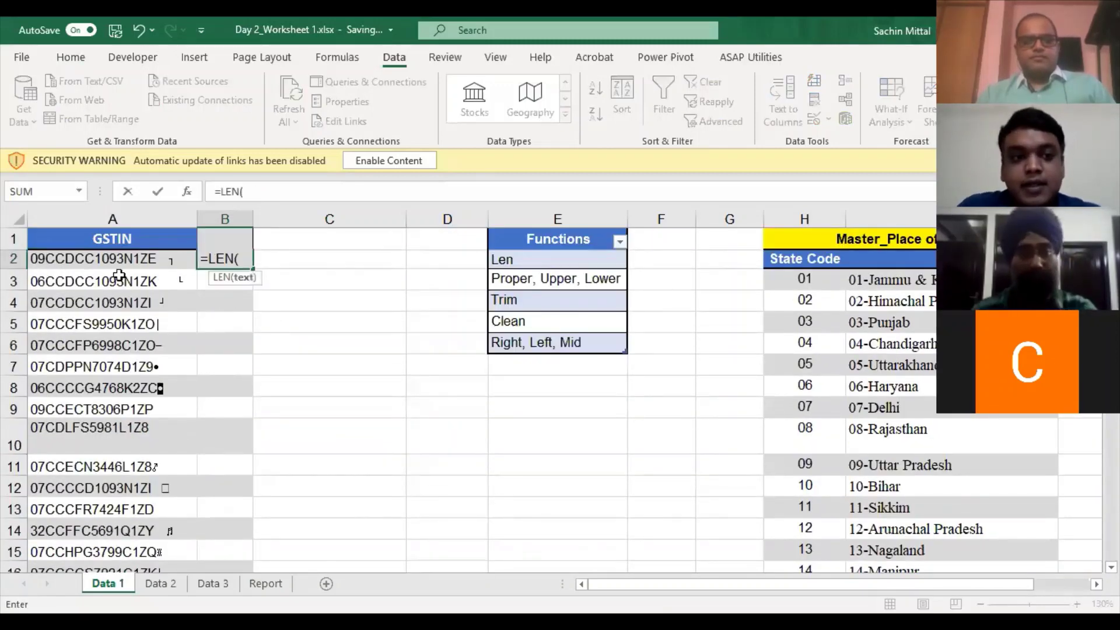
pyautogui.click(112, 261)
pyautogui.hotkey('ctrl', 'Return')
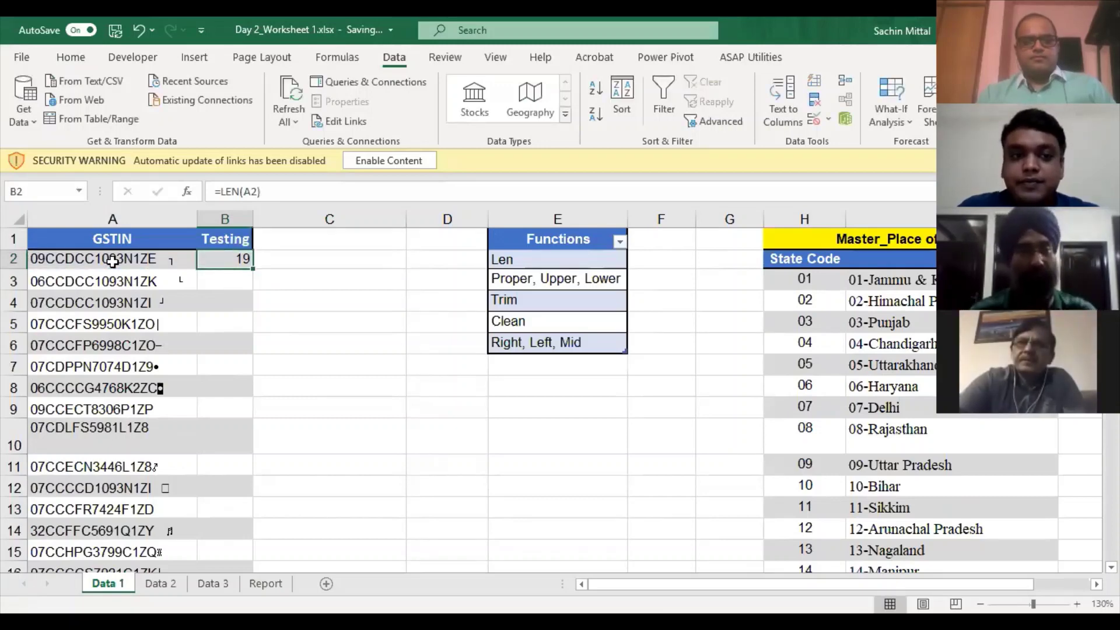
pyautogui.hotkey('shift', 'Down')
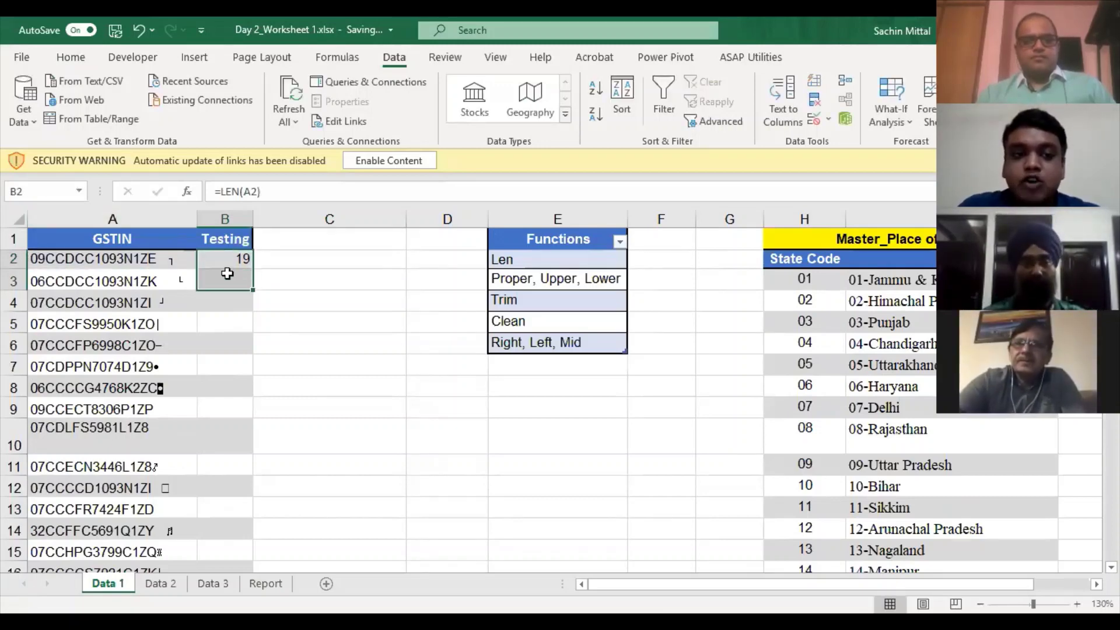
pyautogui.hotkey('ctrl', 'c')
pyautogui.press('Left')
pyautogui.hotkey('ctrl', 'Down')
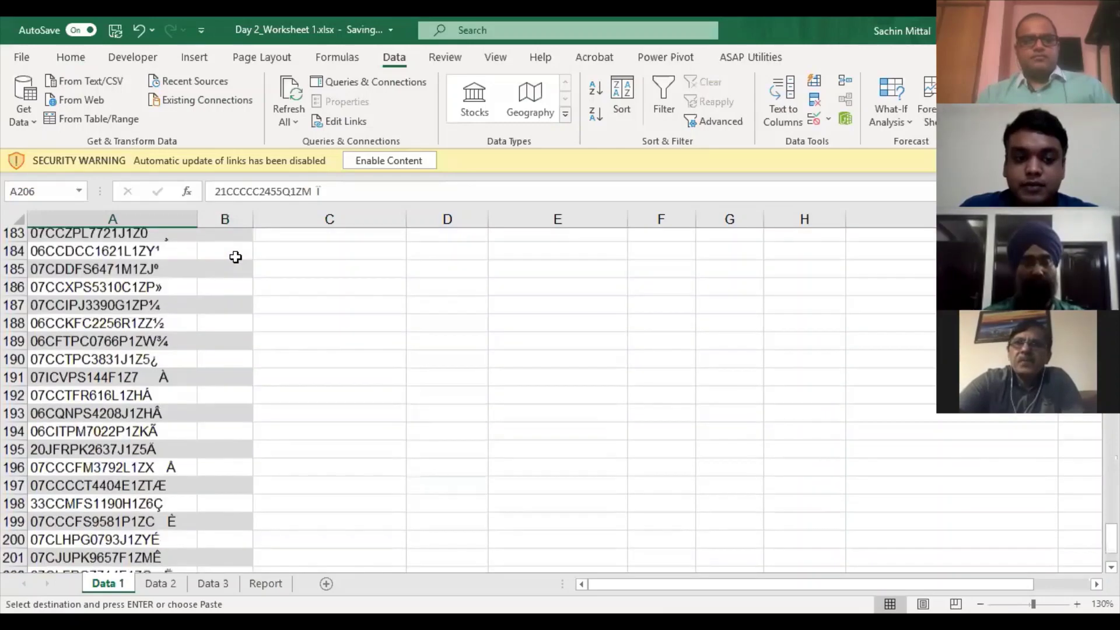
pyautogui.press('Right')
pyautogui.hotkey('ctrl', 'shift', 'Up')
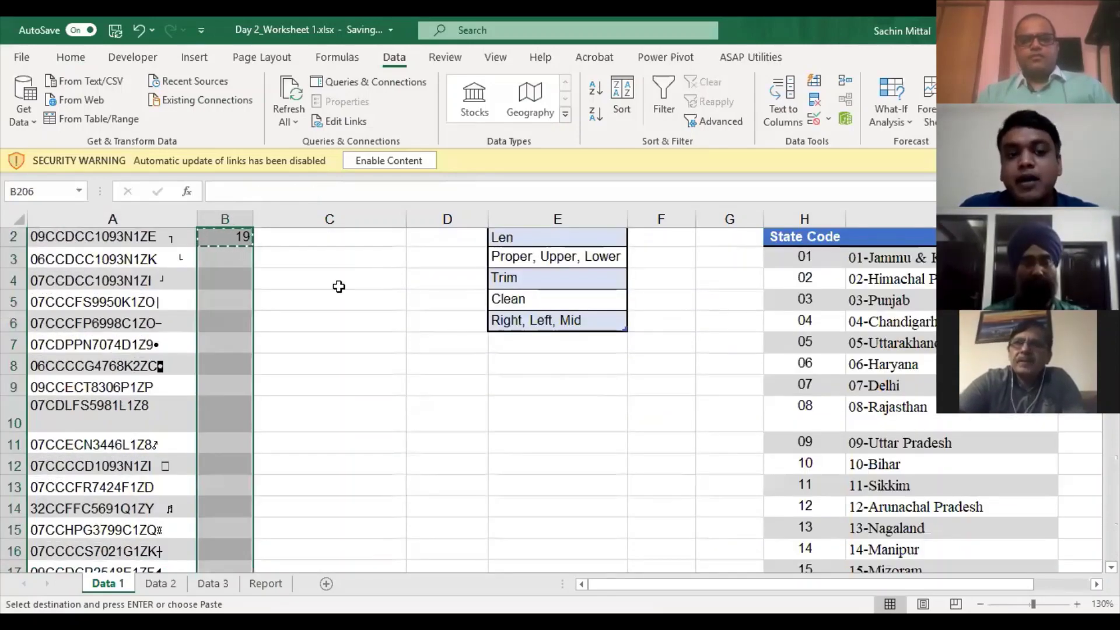
pyautogui.hotkey('ctrl', 'v')
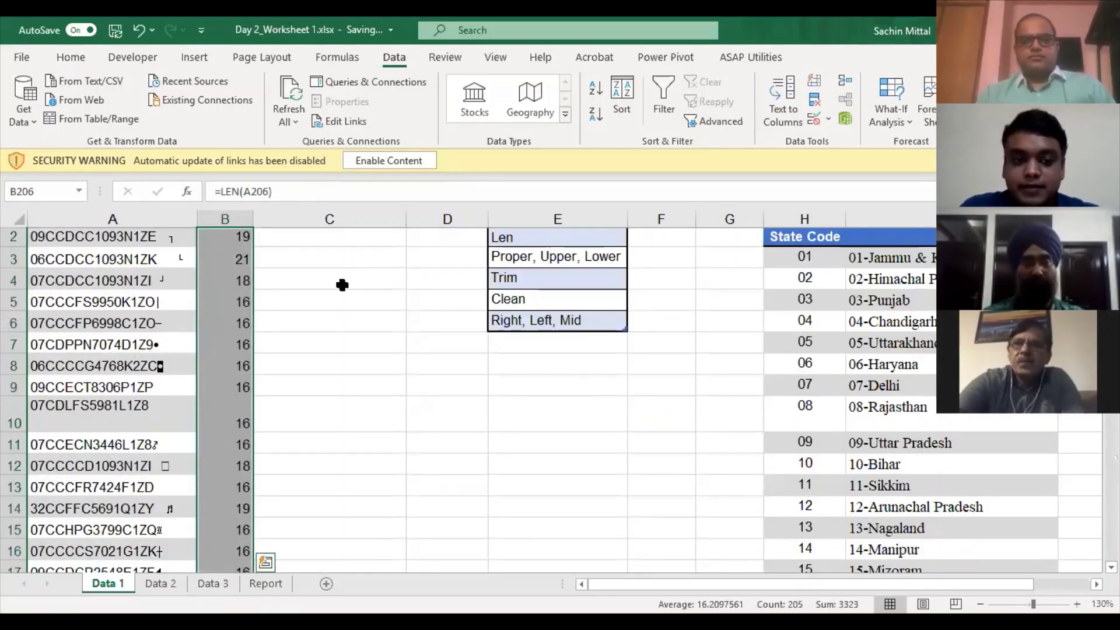
# - Review the pasted lengths, undo the paste and return to the LEN formula in B2
pyautogui.scroll(-20, 329, 294)
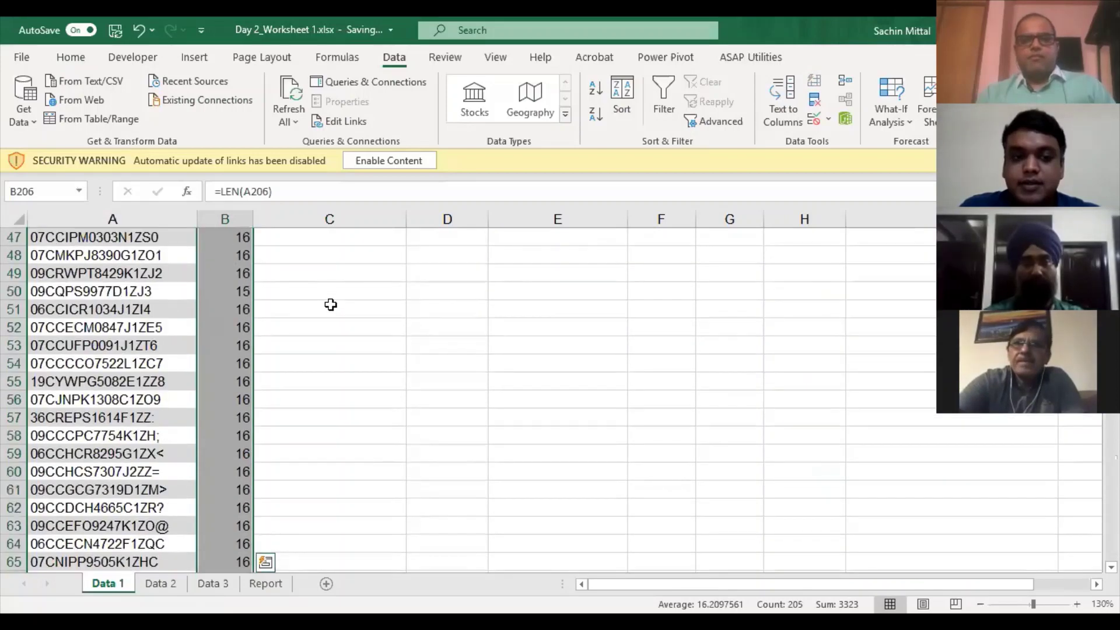
pyautogui.scroll(-20, 262, 373)
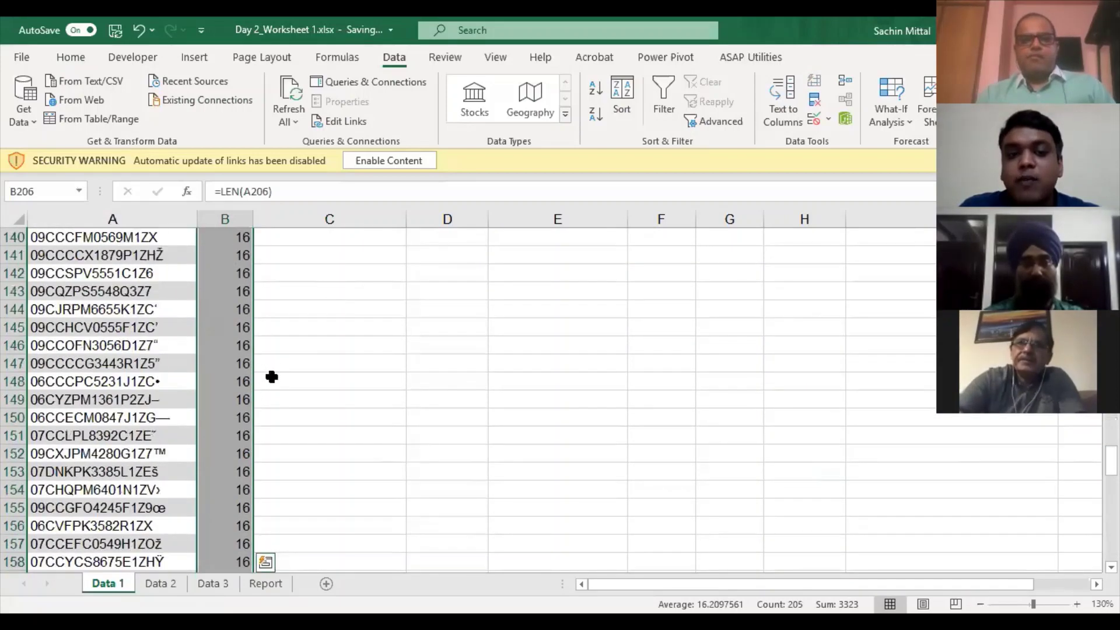
pyautogui.scroll(-10, 288, 368)
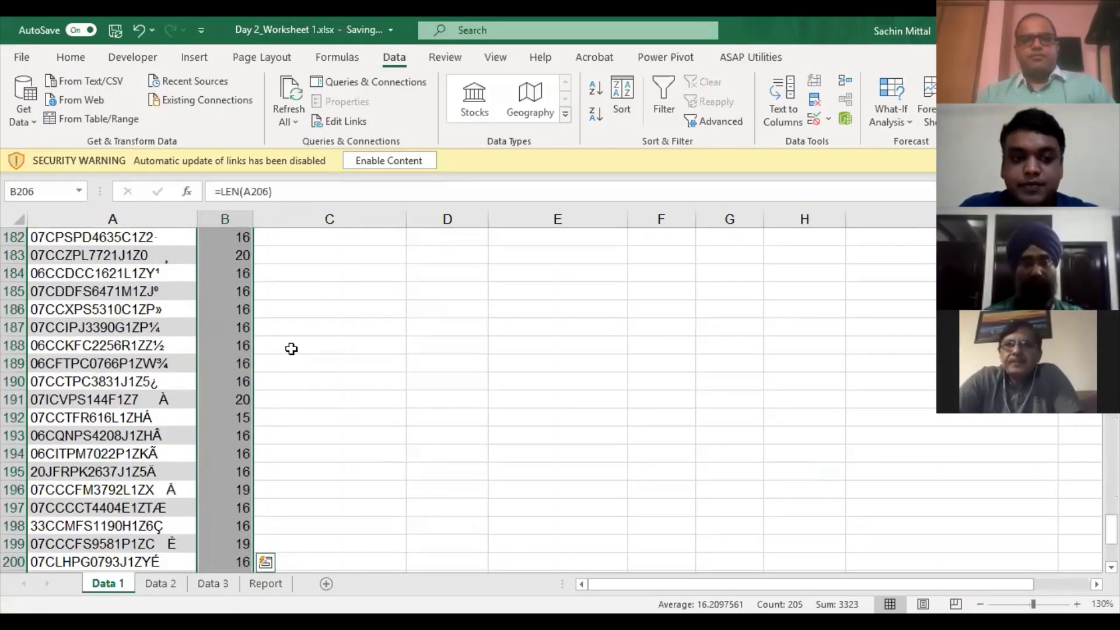
pyautogui.hotkey('ctrl', 'z')
pyautogui.scroll(17, 241, 281)
pyautogui.scroll(20, 241, 281)
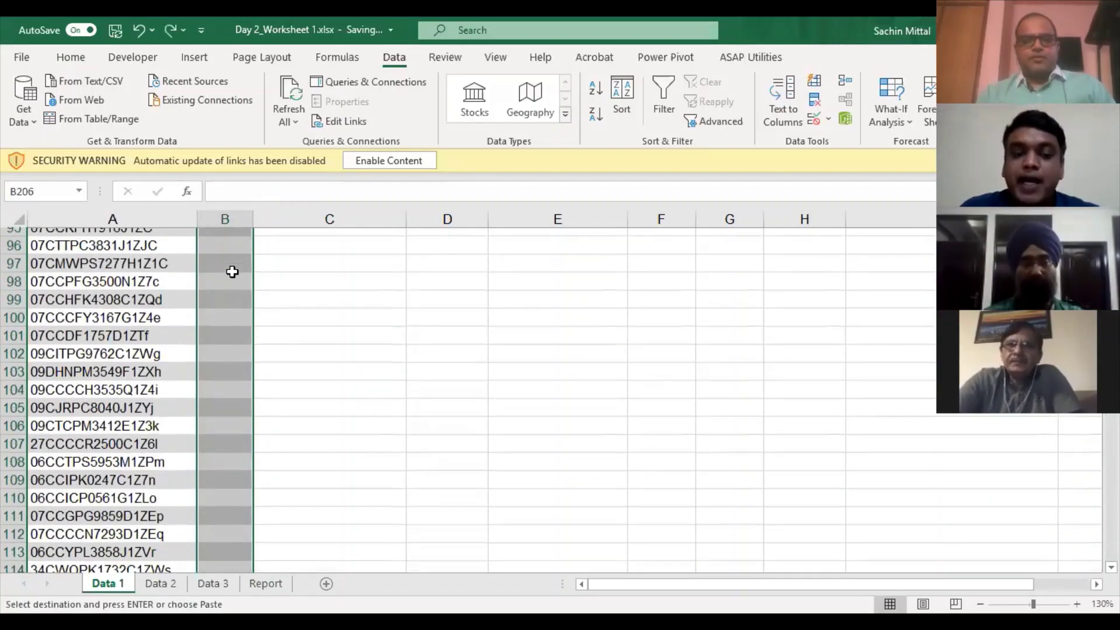
pyautogui.scroll(14, 234, 272)
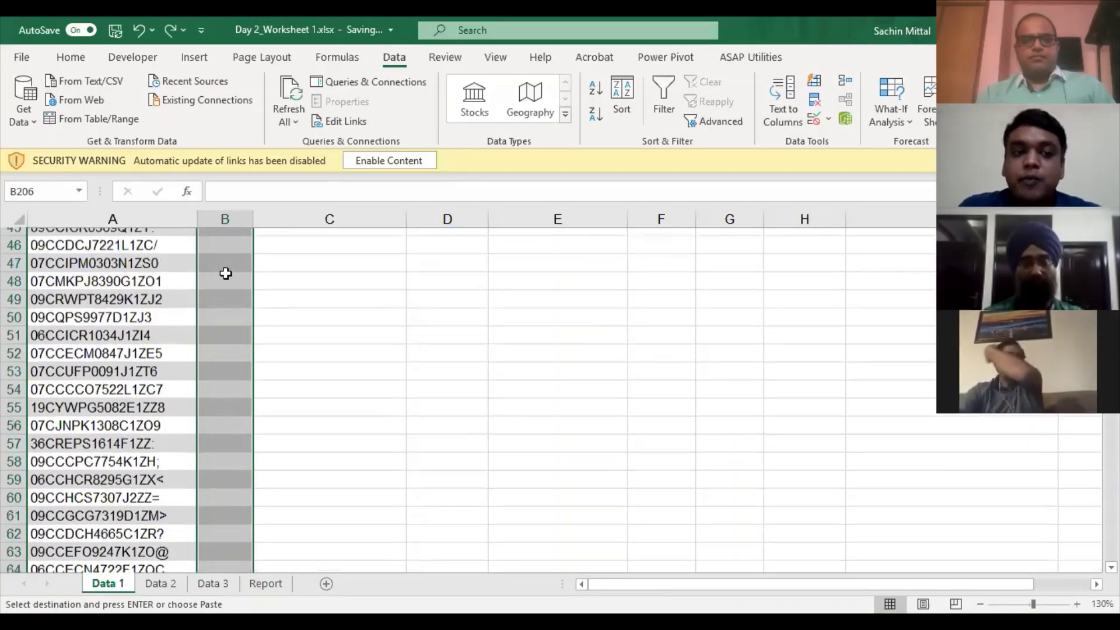
pyautogui.scroll(7, 239, 257)
pyautogui.click(238, 257)
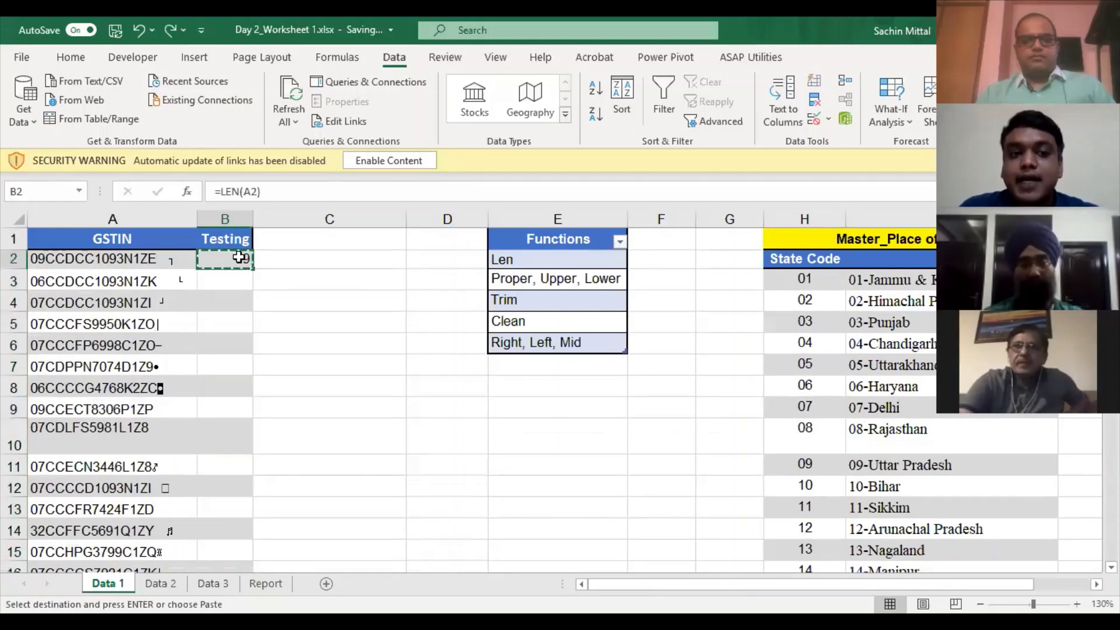
# - Re-point B2's LEN formula at A2 and fill it down B2:B206
pyautogui.doubleClick(238, 257)
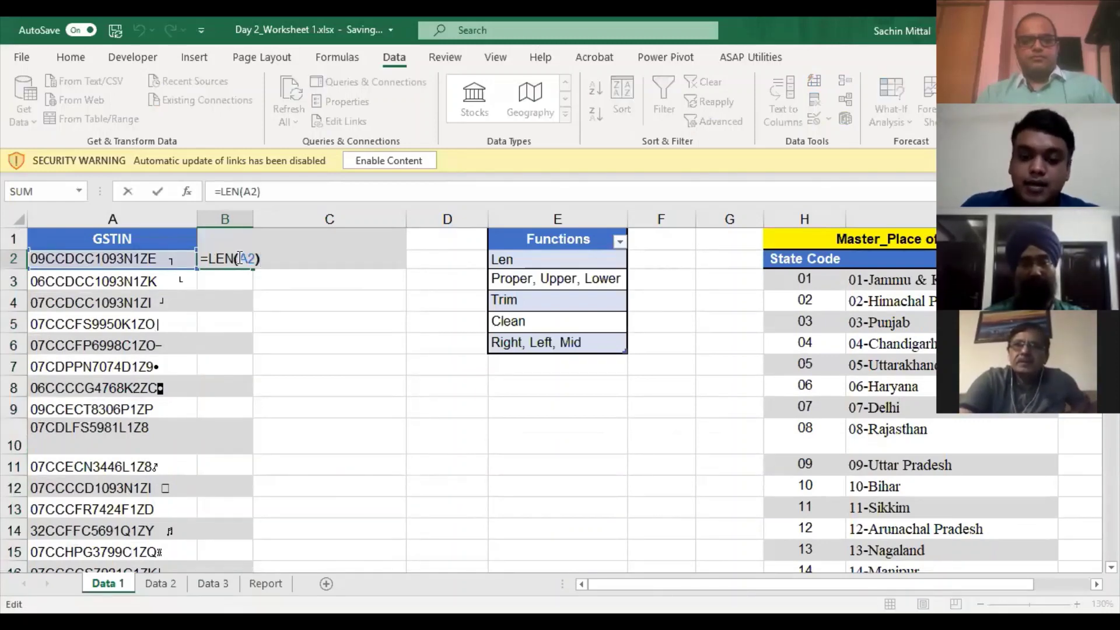
pyautogui.press('BackSpace')
pyautogui.press('BackSpace')
pyautogui.press('BackSpace')
pyautogui.click(142, 257)
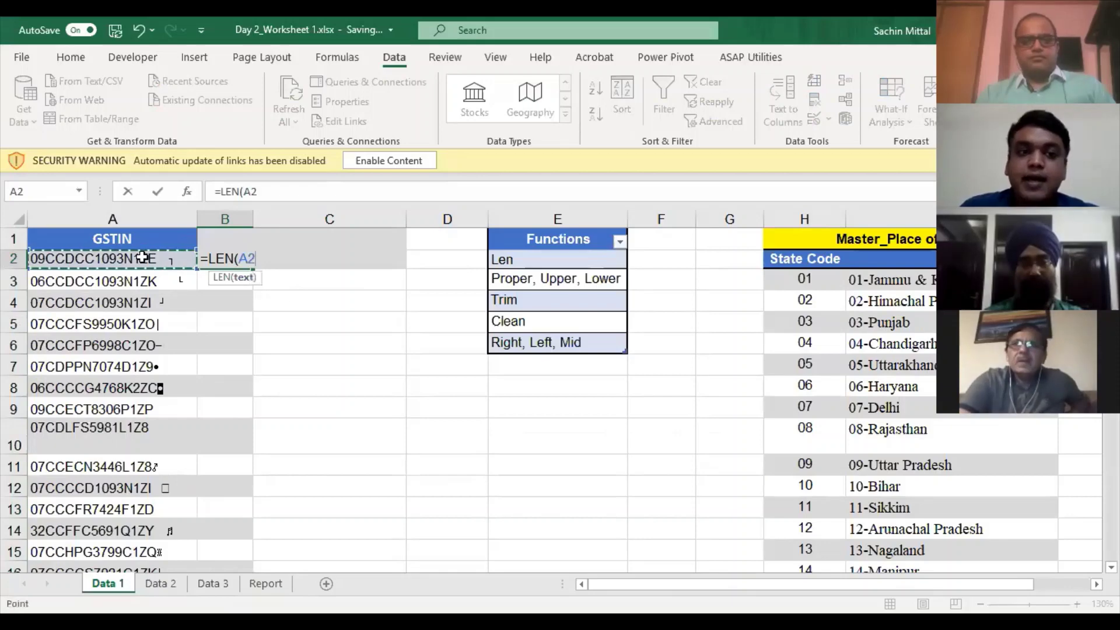
pyautogui.press('Return')
pyautogui.press('Left')
pyautogui.hotkey('ctrl', 'Down')
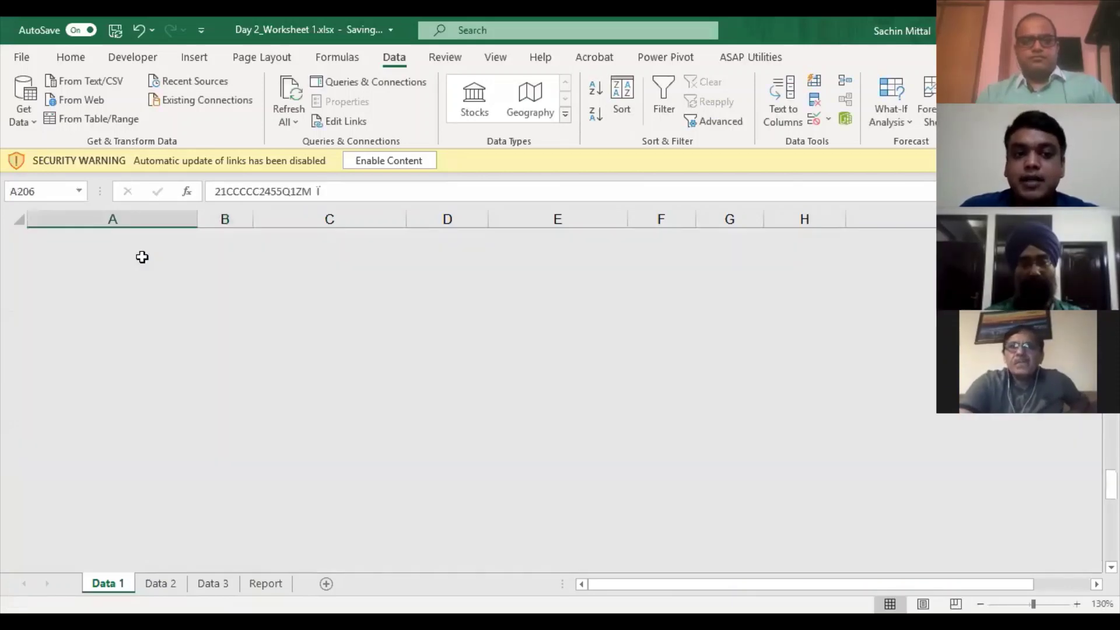
pyautogui.press('Right')
pyautogui.hotkey('ctrl', 'shift', 'Up')
pyautogui.hotkey('ctrl', 'd')
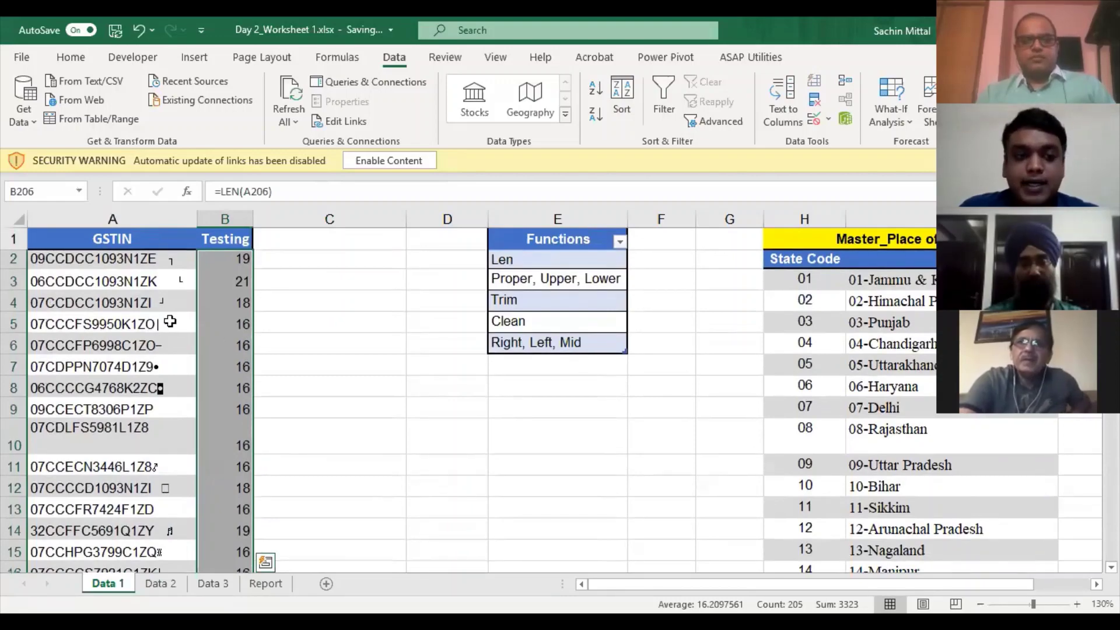
# - Undo the LEN fill and delete the length value left in B2
pyautogui.hotkey('ctrl', 'z')
pyautogui.scroll(-3, 214, 303)
pyautogui.scroll(14, 214, 302)
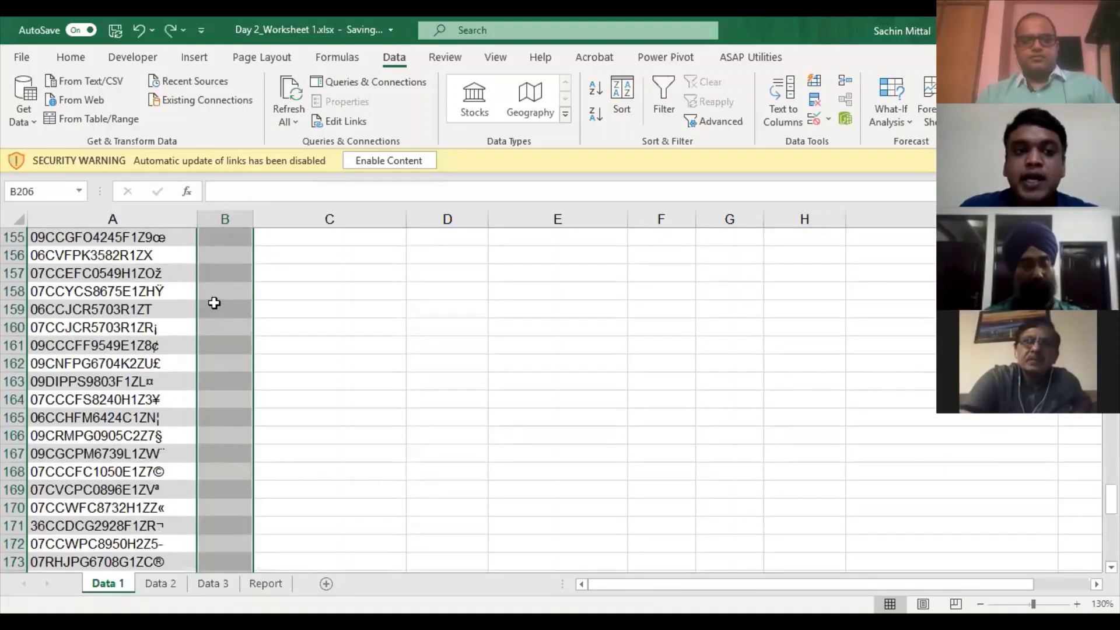
pyautogui.scroll(20, 214, 302)
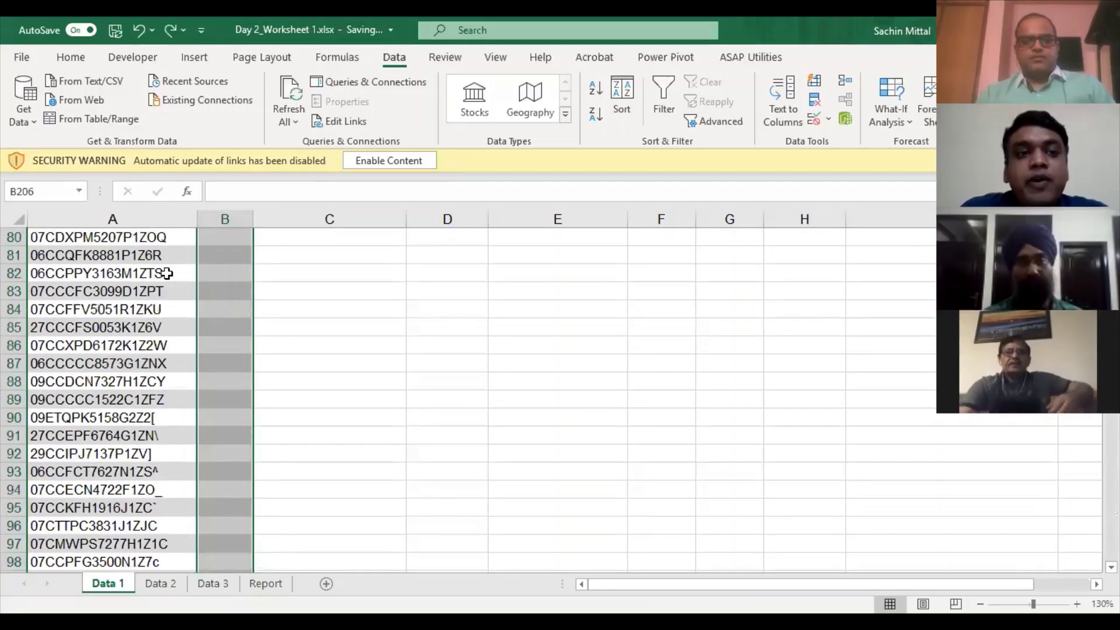
pyautogui.click(167, 273)
pyautogui.hotkey('ctrl', 'Up')
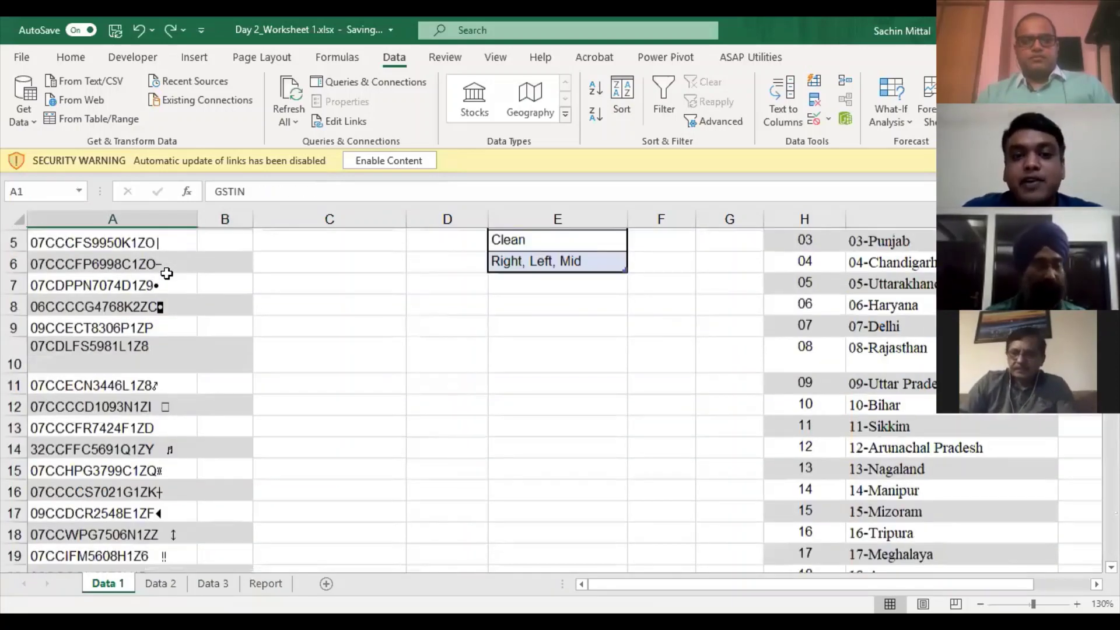
pyautogui.press('Right')
pyautogui.press('Right')
pyautogui.click(188, 258)
pyautogui.press('Right')
pyautogui.press('Delete')
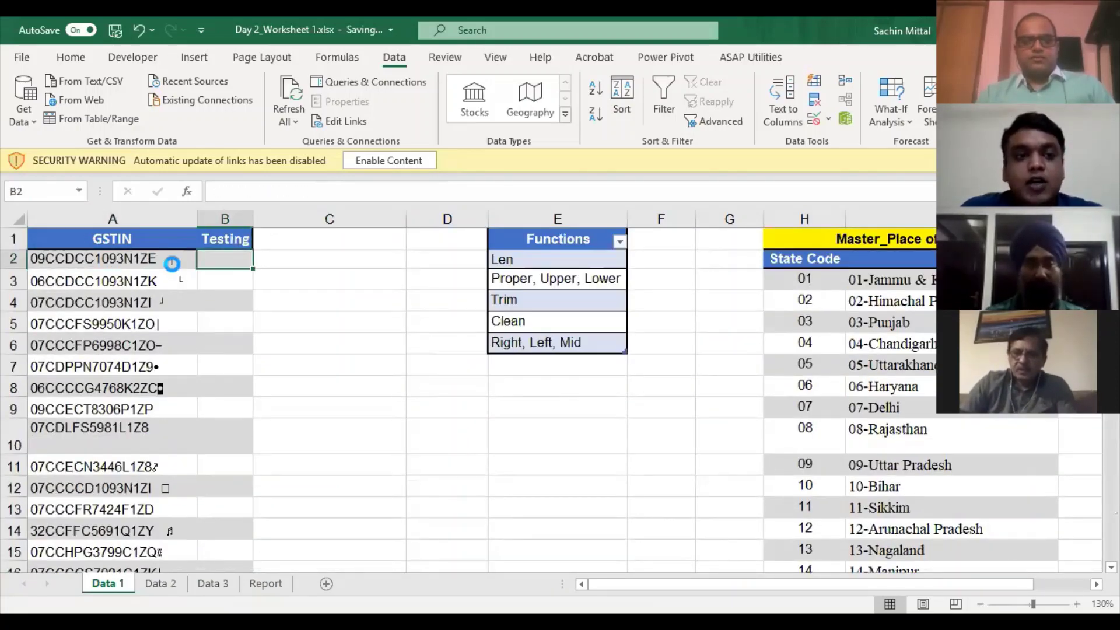
# - Inspect the stray trailing characters in GSTINs A2, A4 and A5
pyautogui.press('Left')
pyautogui.press('F2')
pyautogui.doubleClick(175, 303)
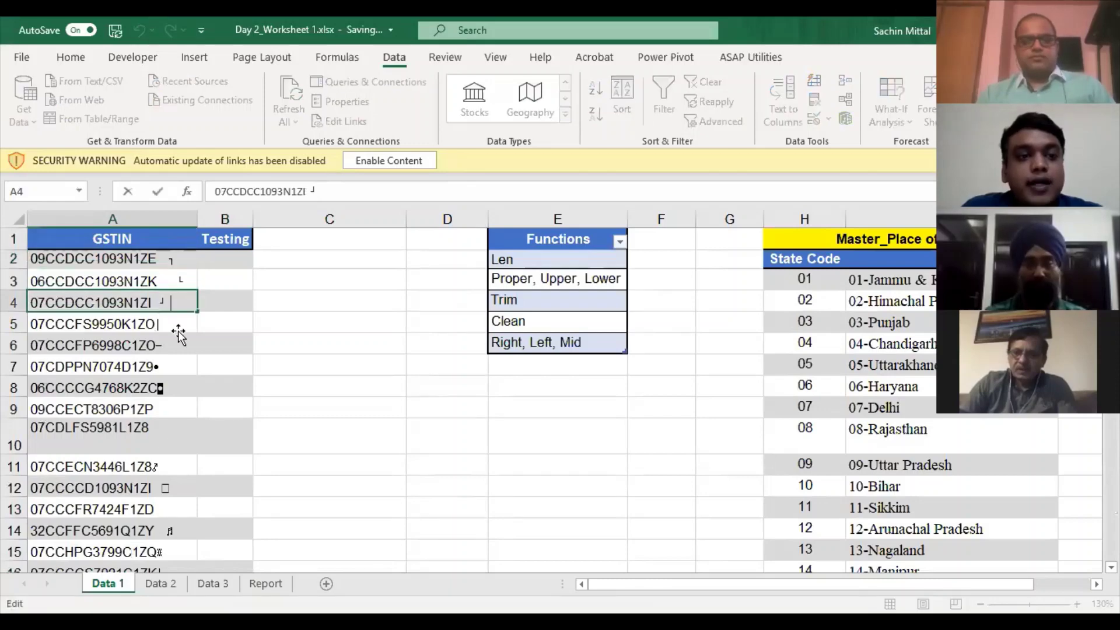
pyautogui.doubleClick(187, 321)
pyautogui.click(188, 305)
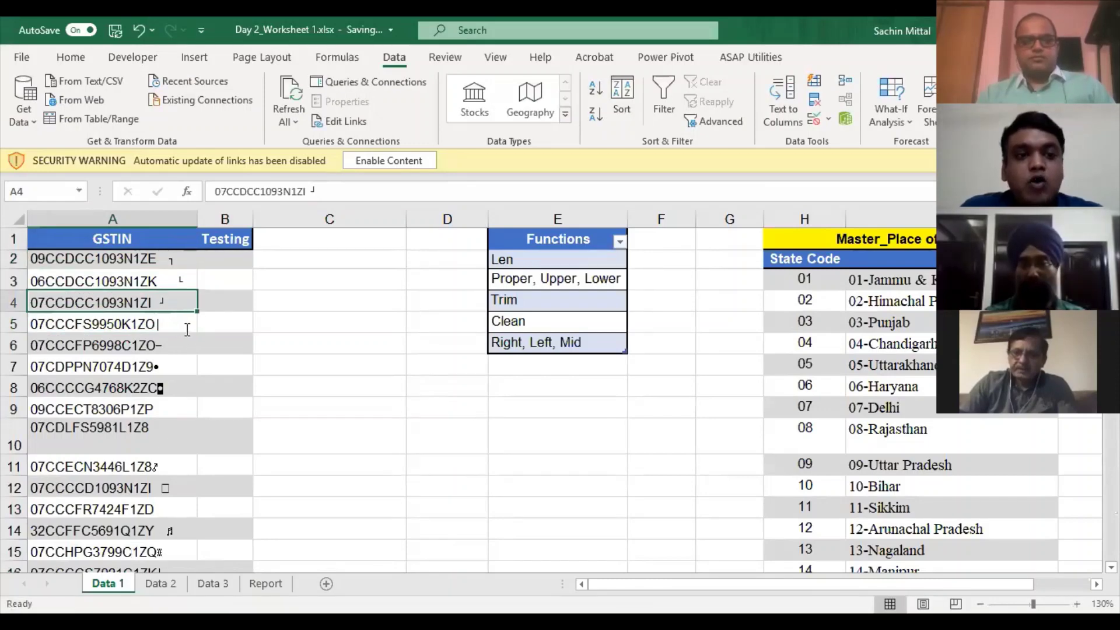
pyautogui.click(187, 329)
pyautogui.click(220, 258)
# - Enter =CLEAN(A2) in B2 and autofit the Testing column width
pyautogui.write('=')
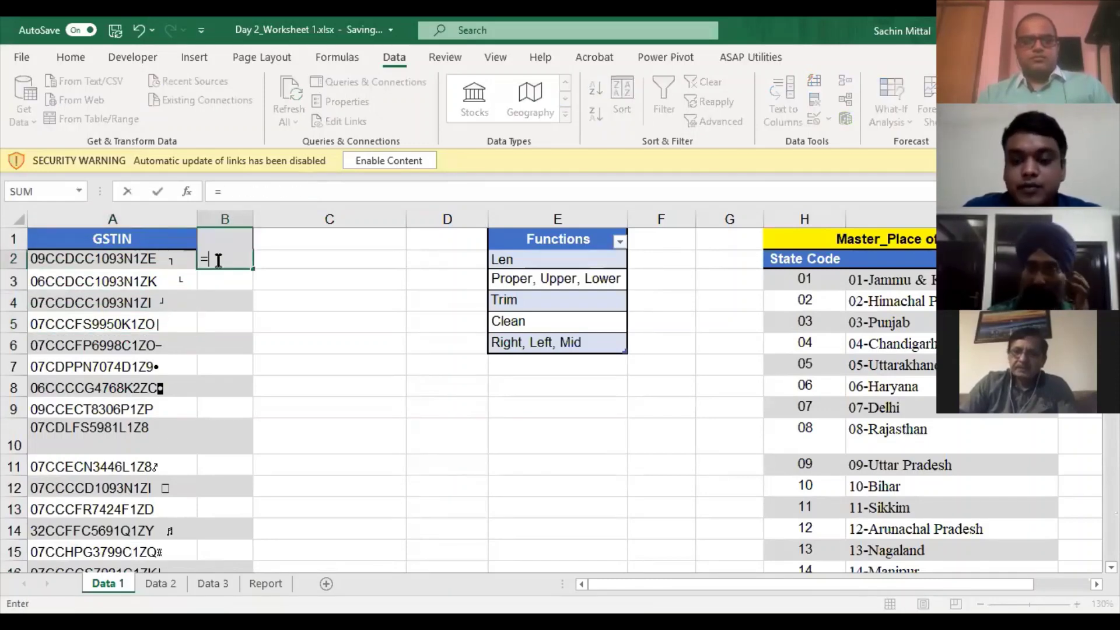
pyautogui.press('Escape')
pyautogui.press('Left')
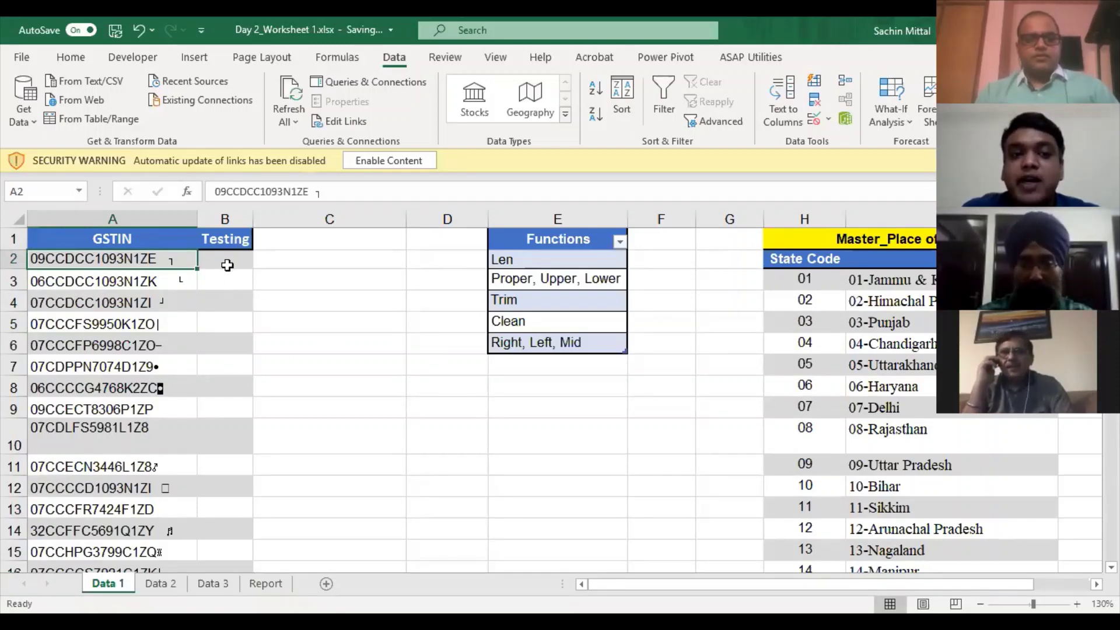
pyautogui.click(225, 263)
pyautogui.write('=CLEAN(A2')
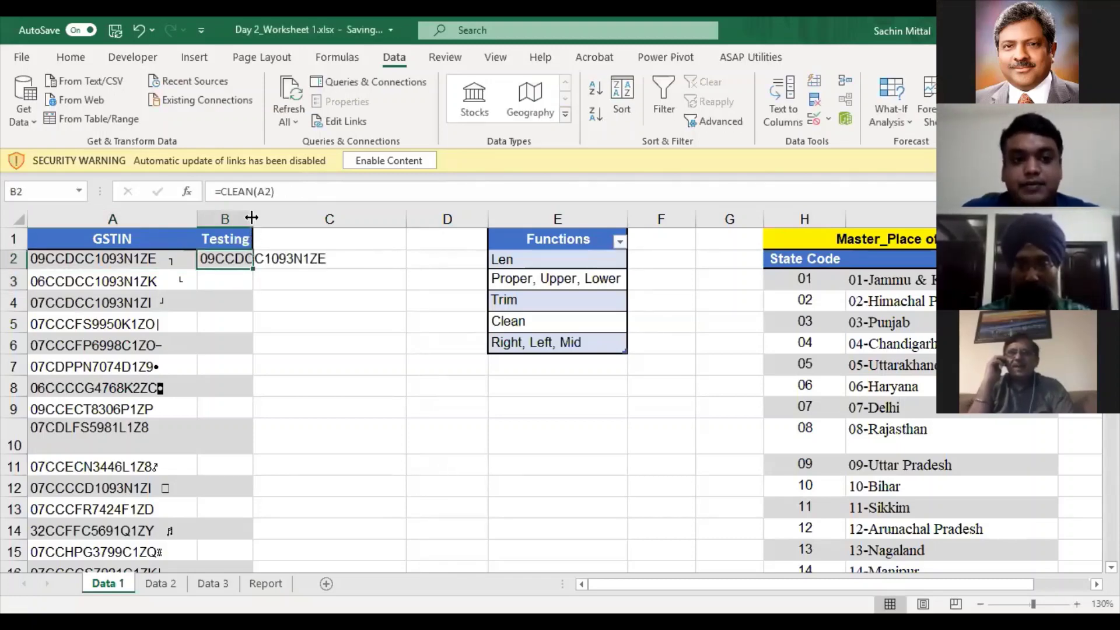
pyautogui.doubleClick(252, 218)
pyautogui.press('F2')
pyautogui.press('Escape')
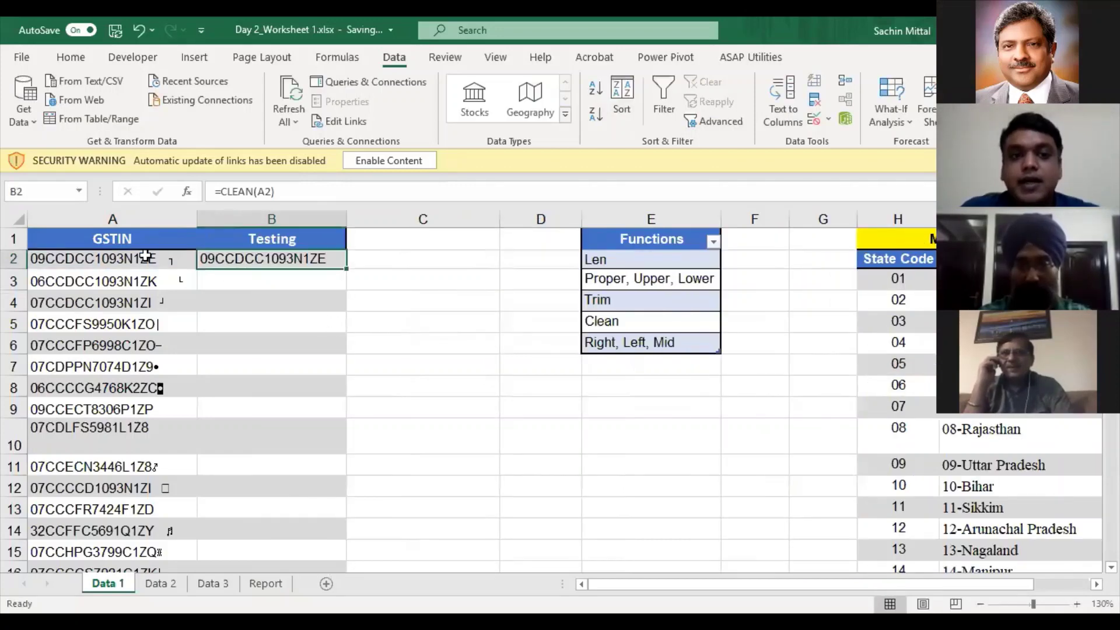
pyautogui.click(153, 259)
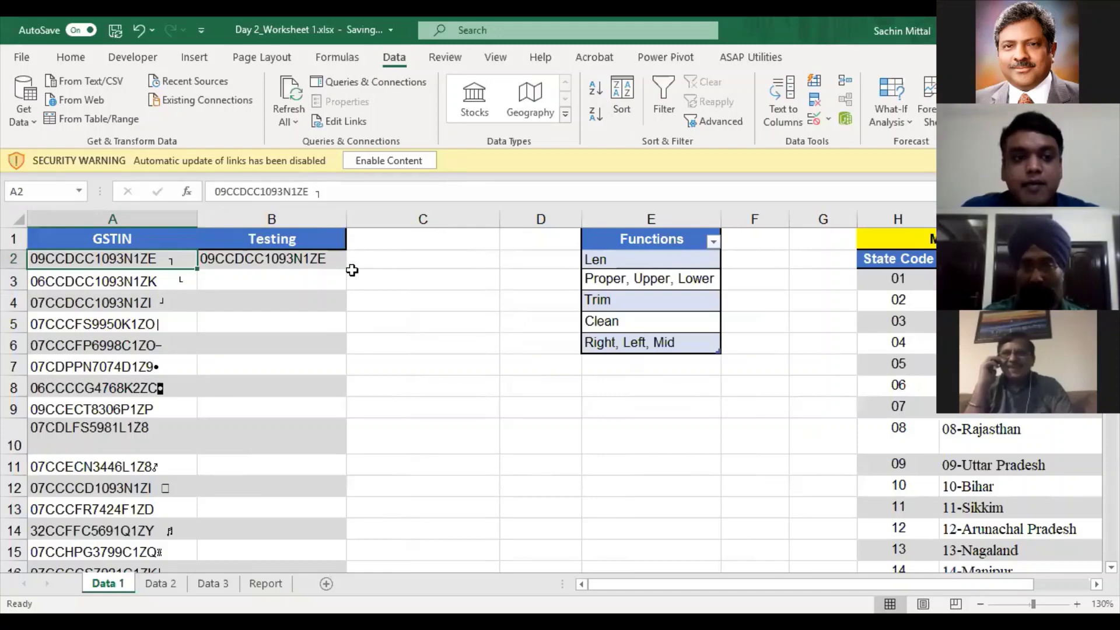
pyautogui.press('Right')
pyautogui.scroll(2, 372, 324)
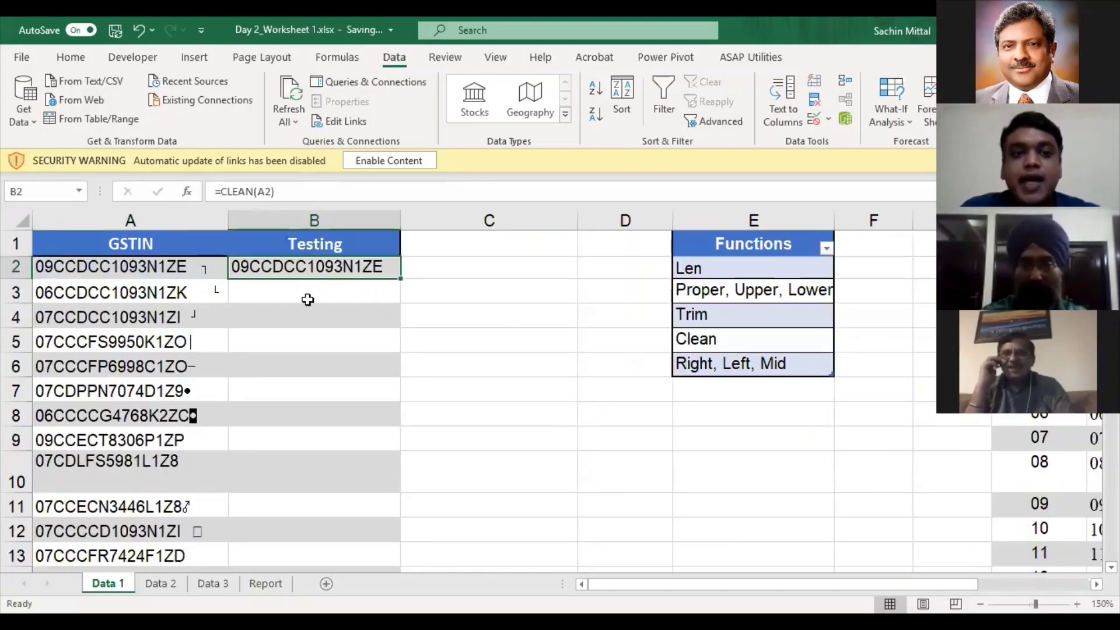
pyautogui.press('Down')
pyautogui.press('Up')
# - Compare B2 against A2 and copy B2's CLEAN formula
pyautogui.press('Down')
pyautogui.press('Up')
pyautogui.press('Left')
pyautogui.press('Right')
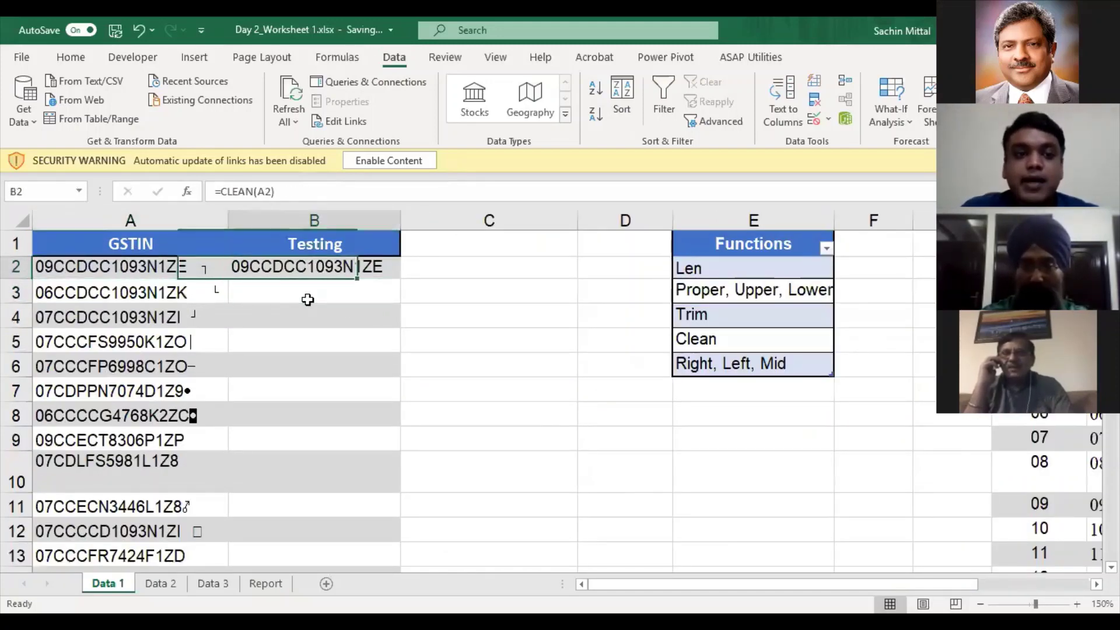
pyautogui.hotkey('ctrl', 'c')
pyautogui.press('Left')
pyautogui.press('Right')
pyautogui.press('Left')
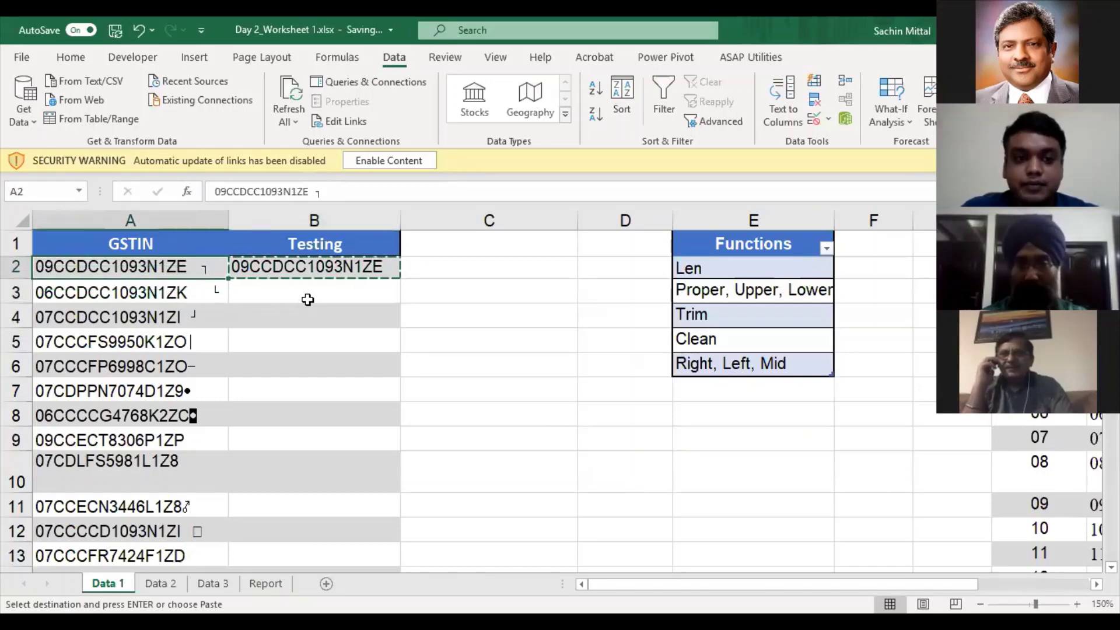
pyautogui.press('Right')
pyautogui.press('Left')
pyautogui.press('Right')
pyautogui.press('Left')
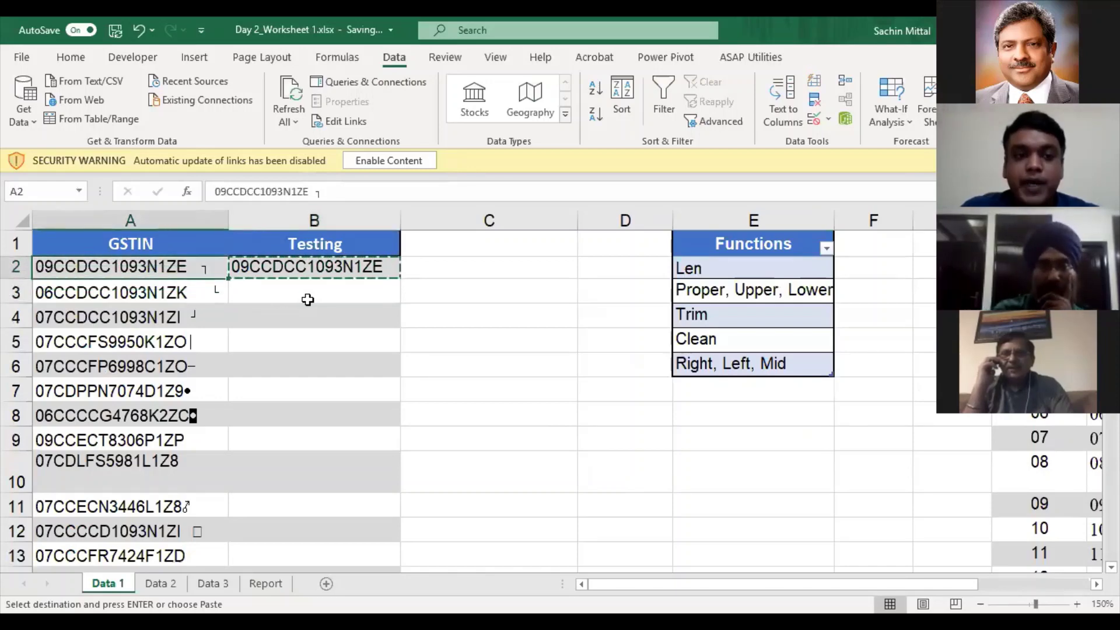
# - Paste the CLEAN formula down the Testing column B2:B206
pyautogui.hotkey('ctrl', 'Down')
pyautogui.press('Right')
pyautogui.hotkey('ctrl', 'shift', 'Up')
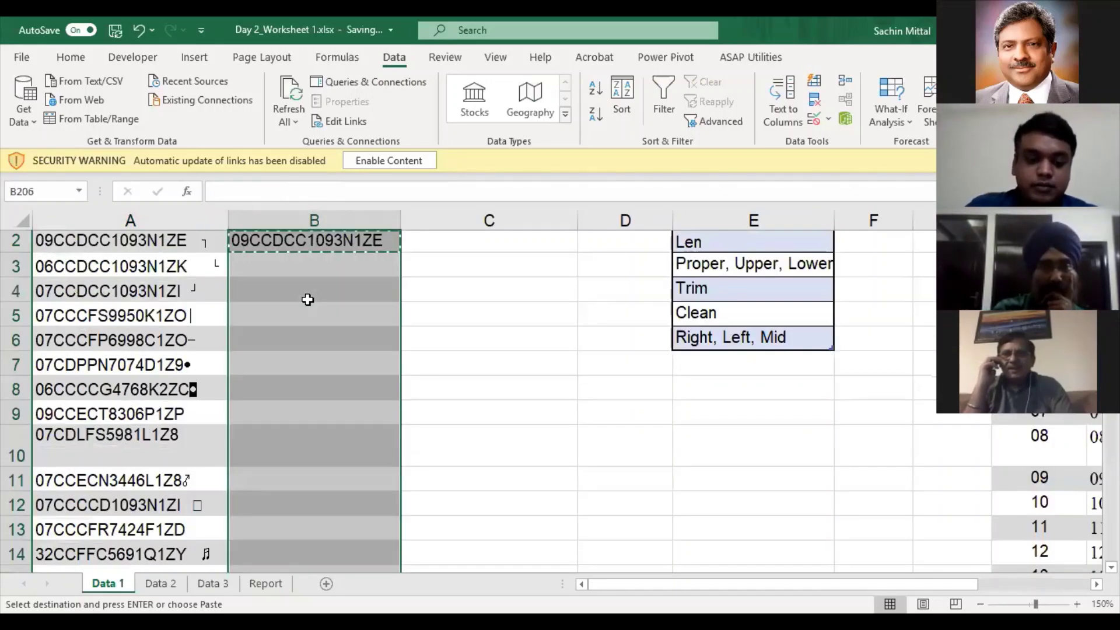
pyautogui.hotkey('ctrl', 'v')
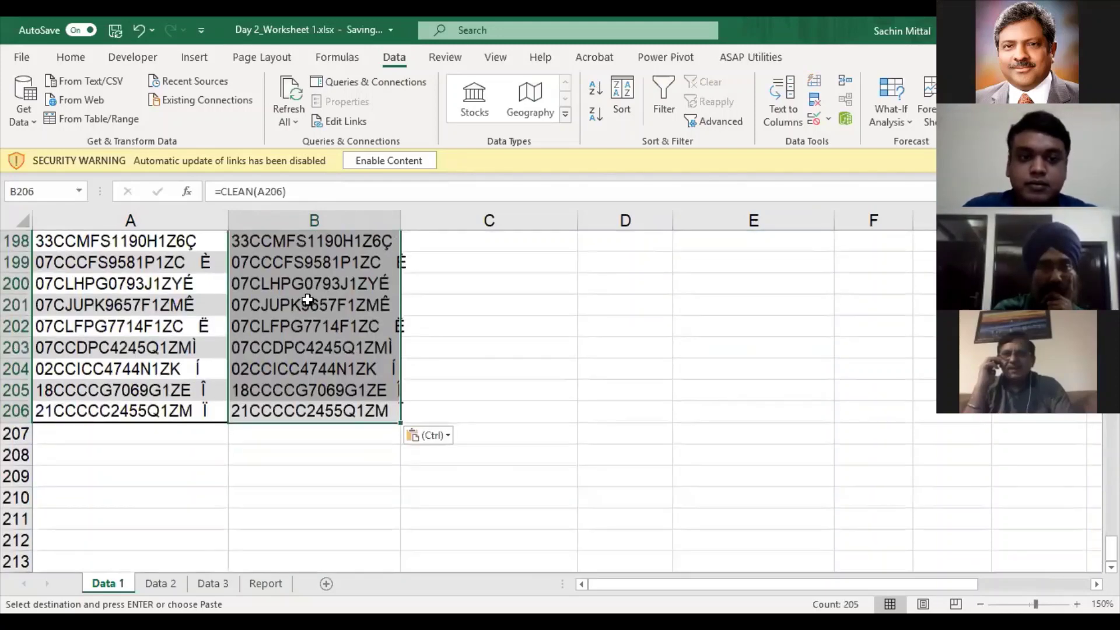
pyautogui.press('Up')
pyautogui.hotkey('ctrl', 'Up')
pyautogui.press('Down')
# - Check the CLEAN formulas in B2, B3, B4 and B6 against their original GSTINs
pyautogui.press('F2')
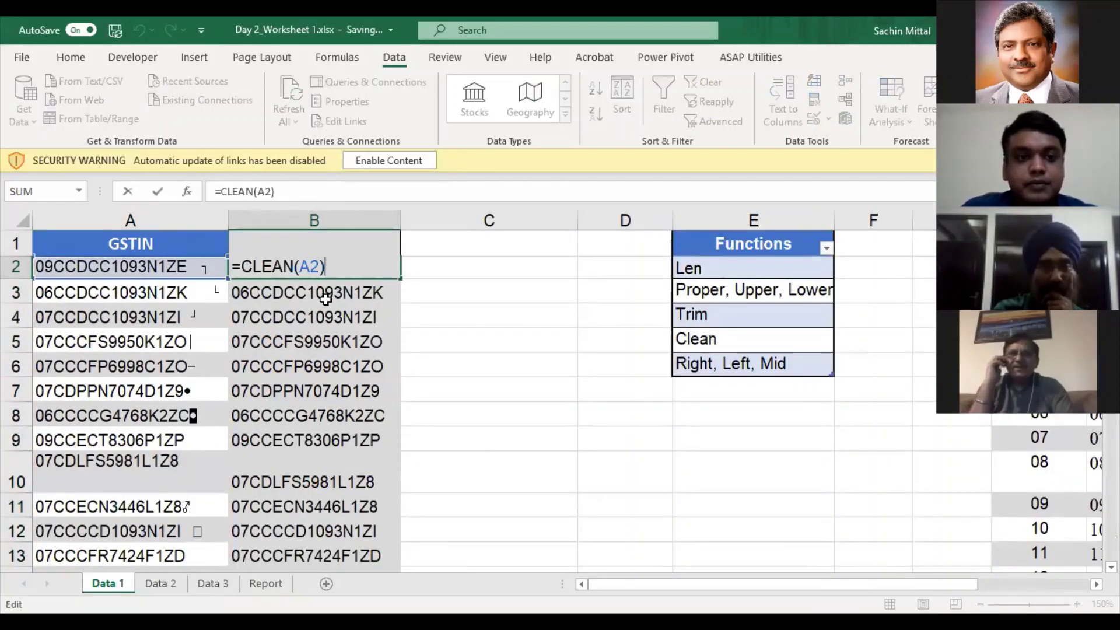
pyautogui.press('Return')
pyautogui.press('F2')
pyautogui.press('Return')
pyautogui.press('F2')
pyautogui.press('Escape')
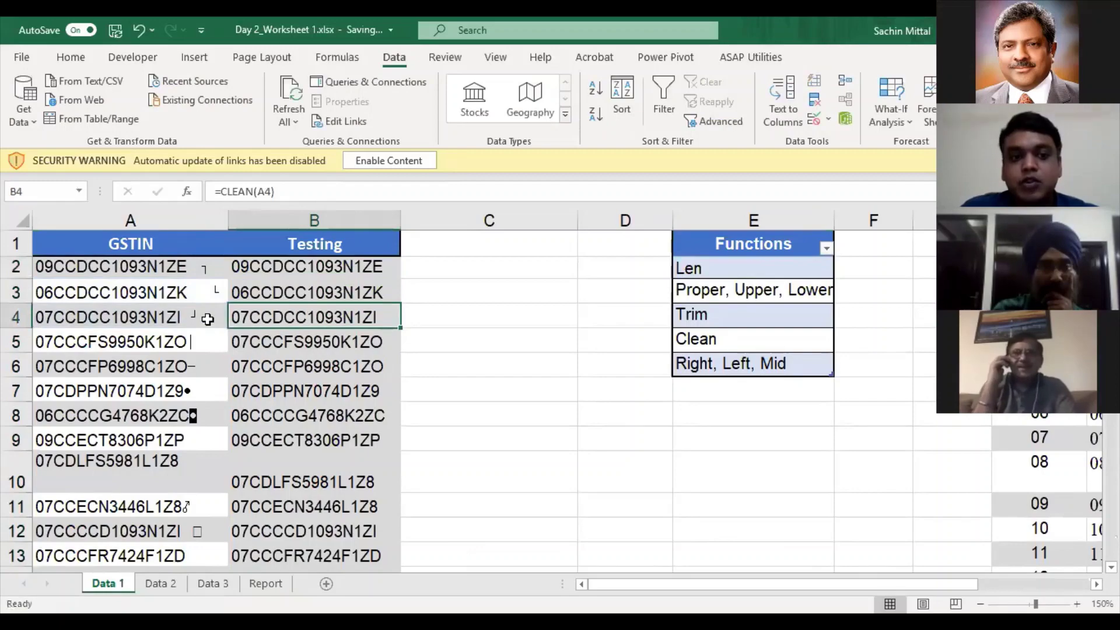
pyautogui.press('Left')
pyautogui.click(208, 347)
pyautogui.click(205, 370)
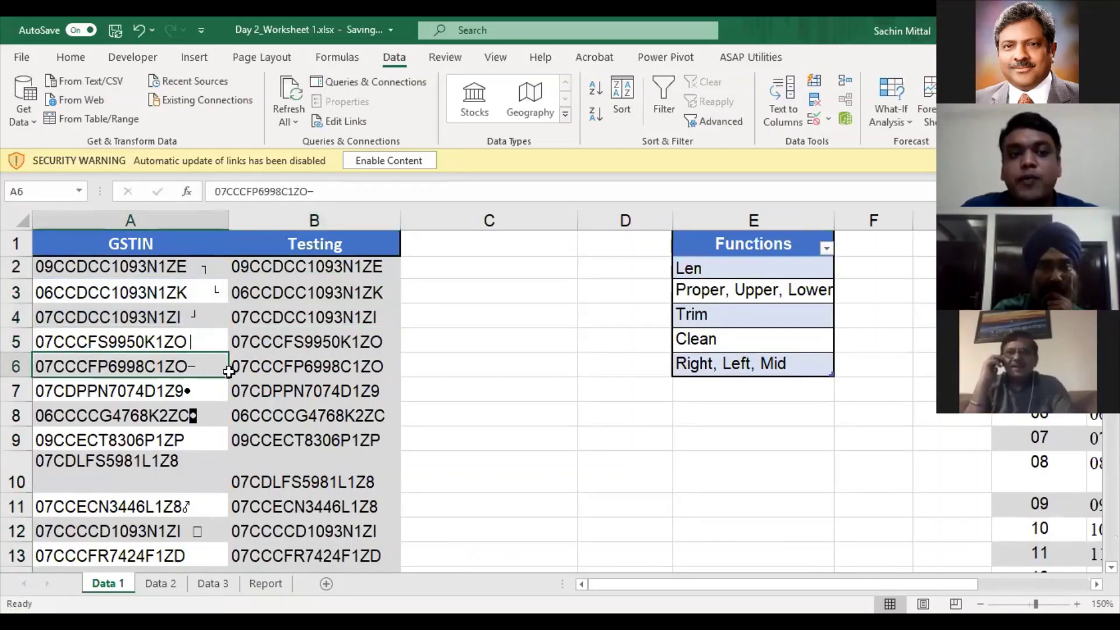
pyautogui.click(234, 369)
pyautogui.press('F2')
pyautogui.press('Escape')
pyautogui.scroll(-2, 324, 442)
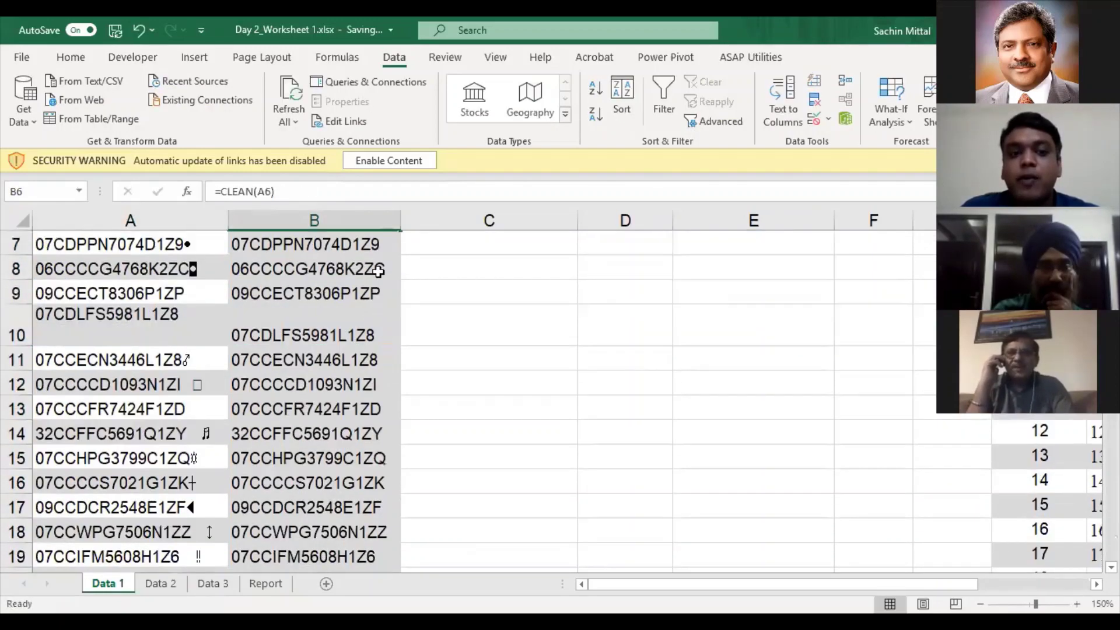
pyautogui.scroll(2, 378, 269)
# - Re-enter =CLEAN() in B2 and select B2 with B3
pyautogui.click(379, 270)
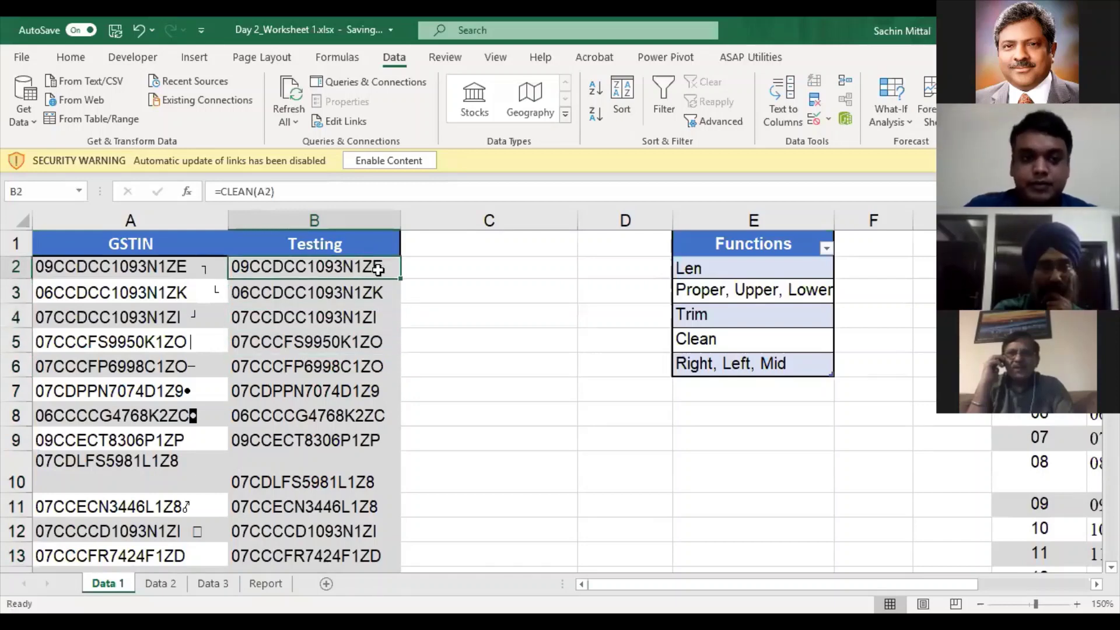
pyautogui.write('=')
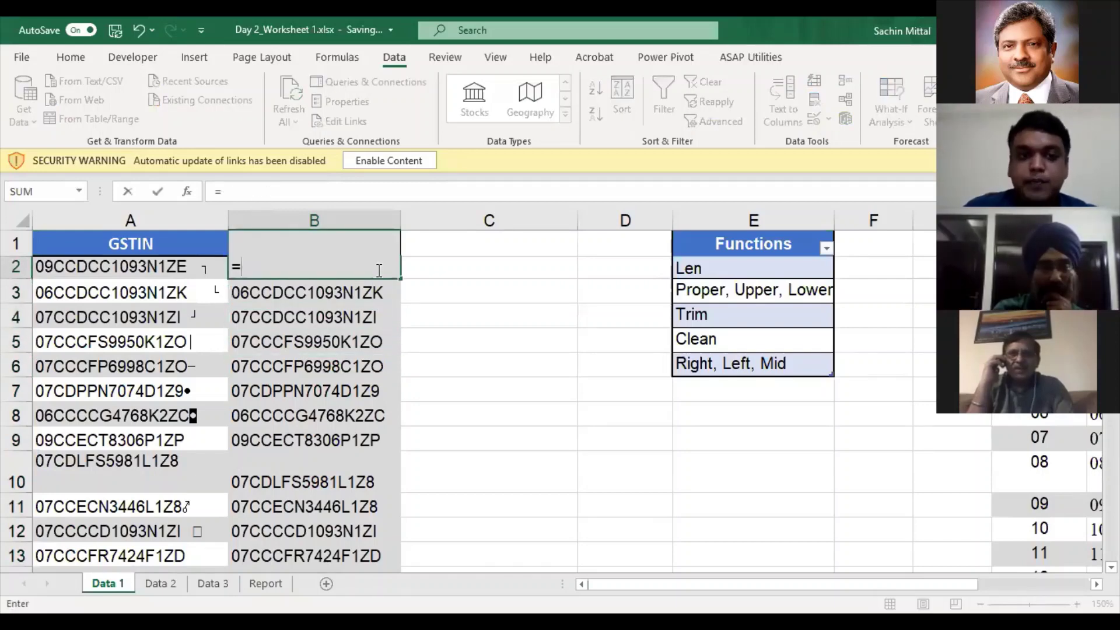
pyautogui.write('clean(')
pyautogui.press('Left')
pyautogui.press('Return')
pyautogui.press('Up')
pyautogui.hotkey('shift', 'Down')
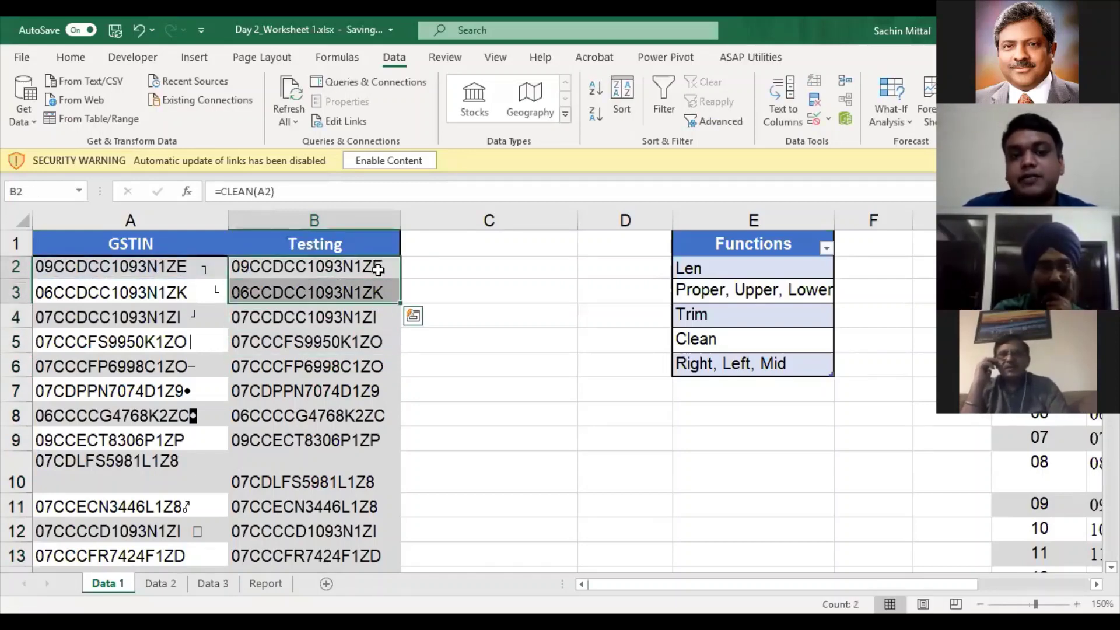
pyautogui.hotkey('ctrl', 'q')
pyautogui.press('Escape')
pyautogui.press('Right')
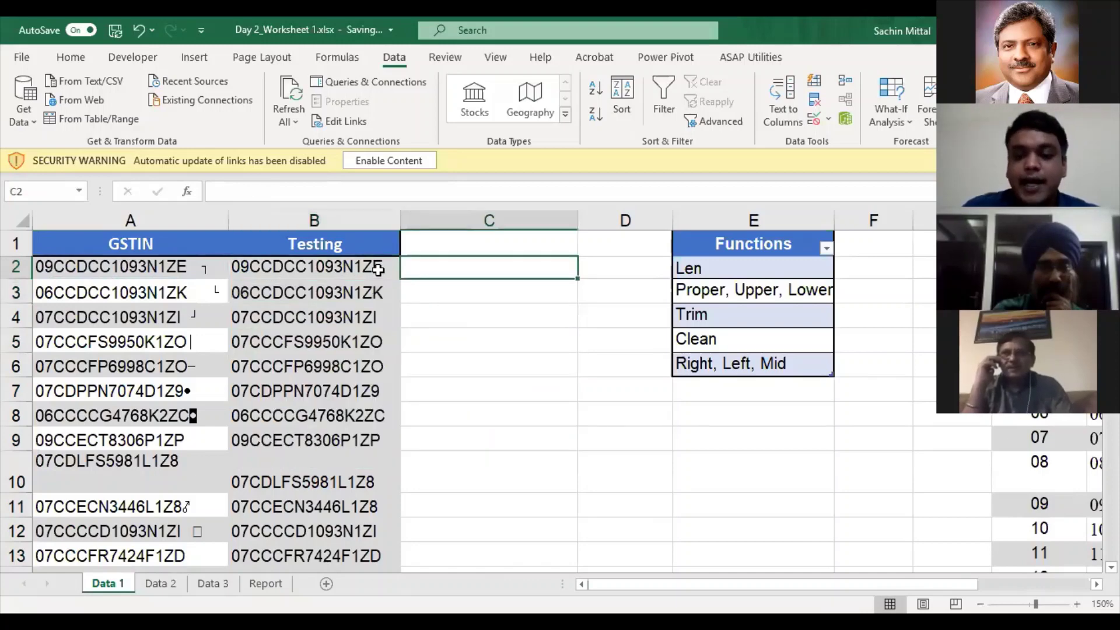
# - Enter =LEN(B2) in C2 and fill it down through C206
pyautogui.write('=')
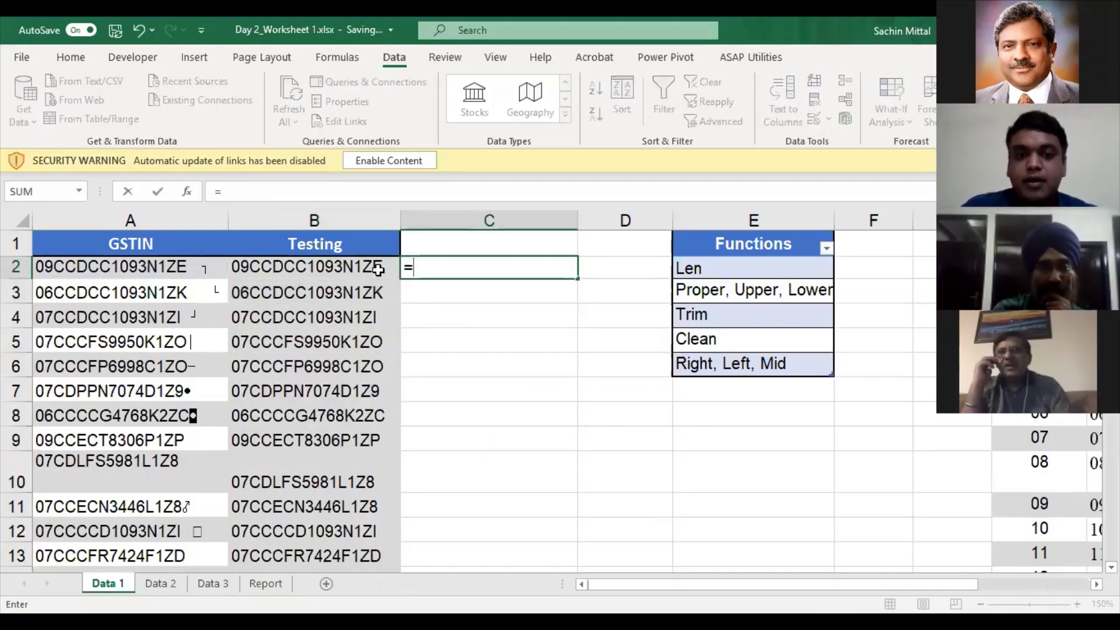
pyautogui.write('len(')
pyautogui.click(379, 269)
pyautogui.press('Return')
pyautogui.press('Left')
pyautogui.hotkey('ctrl', 'Down')
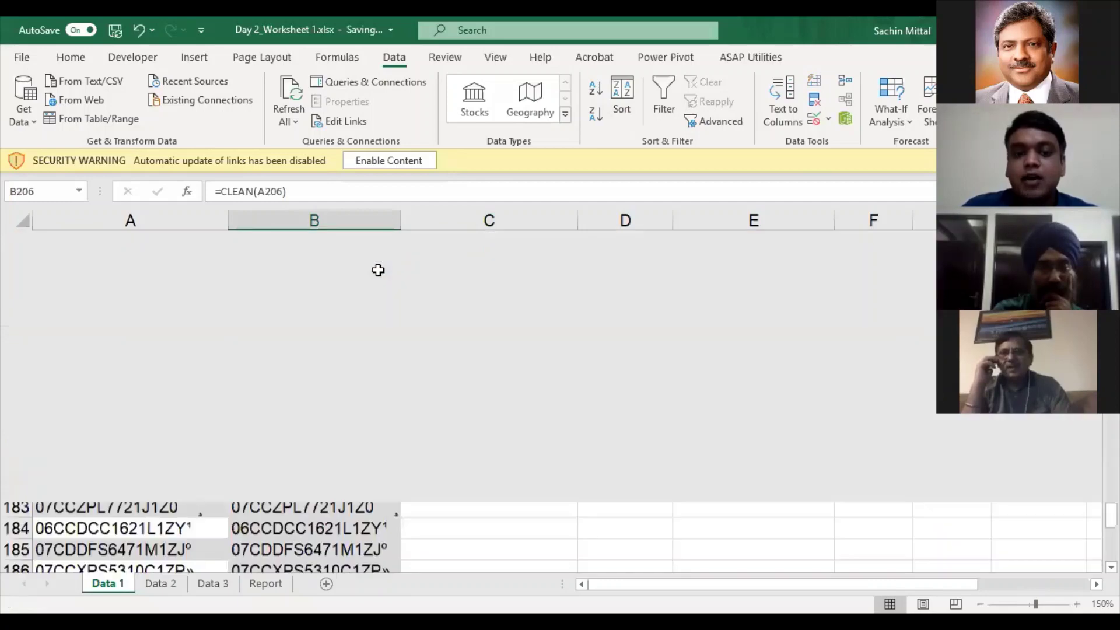
pyautogui.press('Right')
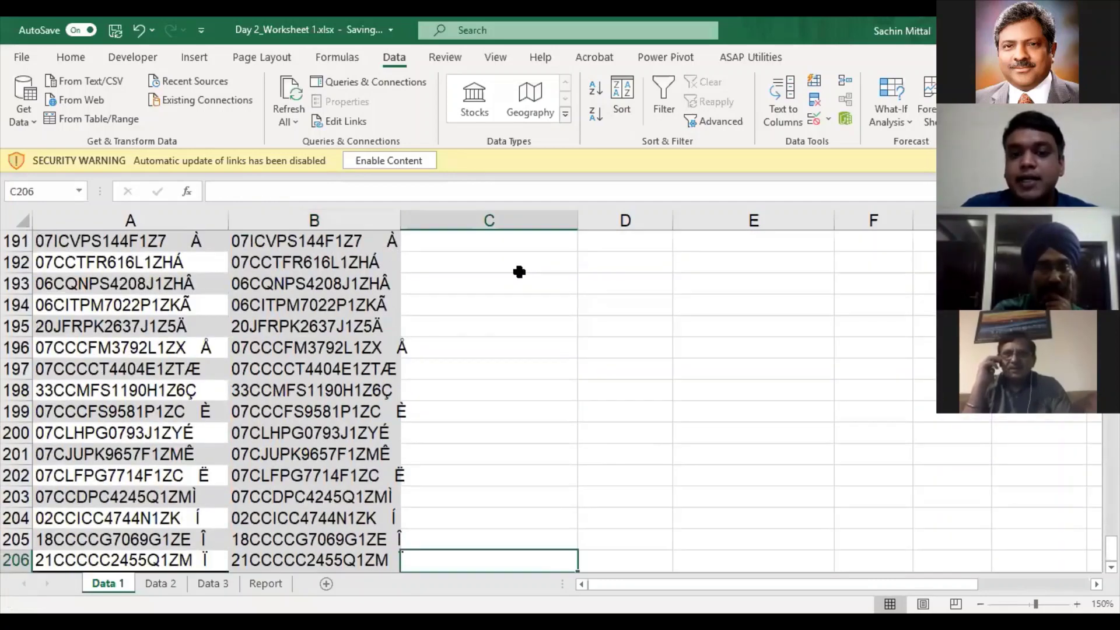
pyautogui.hotkey('ctrl', 'shift', 'Up')
pyautogui.hotkey('ctrl', 'd')
# - Inspect the CLEAN formula in B2 and the LEN formula in C2 without changing them
pyautogui.scroll(1, 522, 266)
pyautogui.click(522, 265)
pyautogui.doubleClick(375, 270)
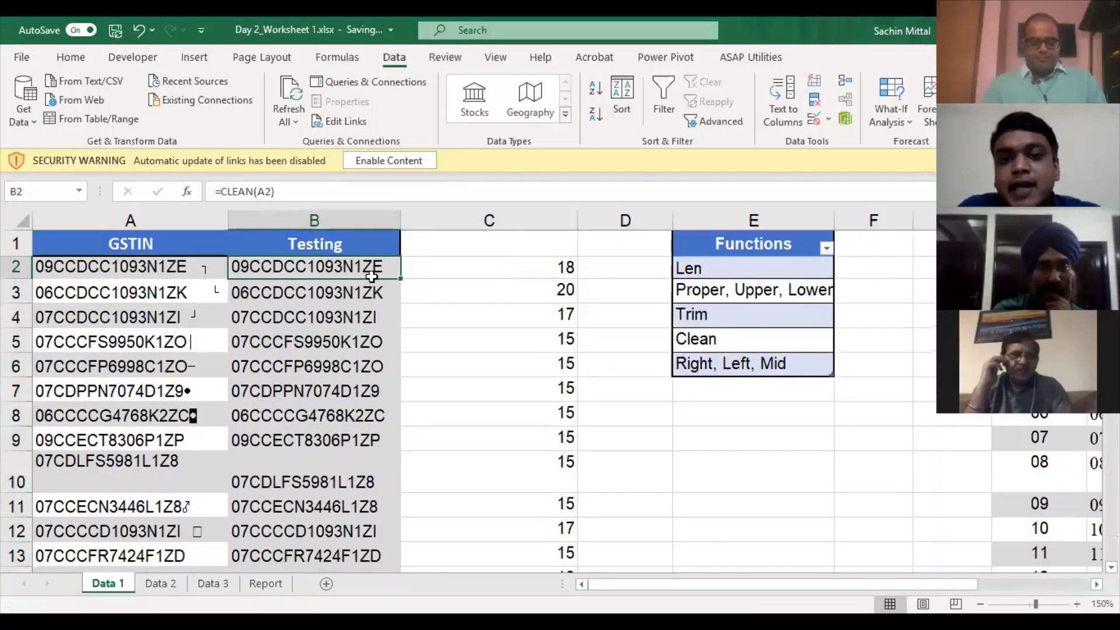
pyautogui.click(553, 276)
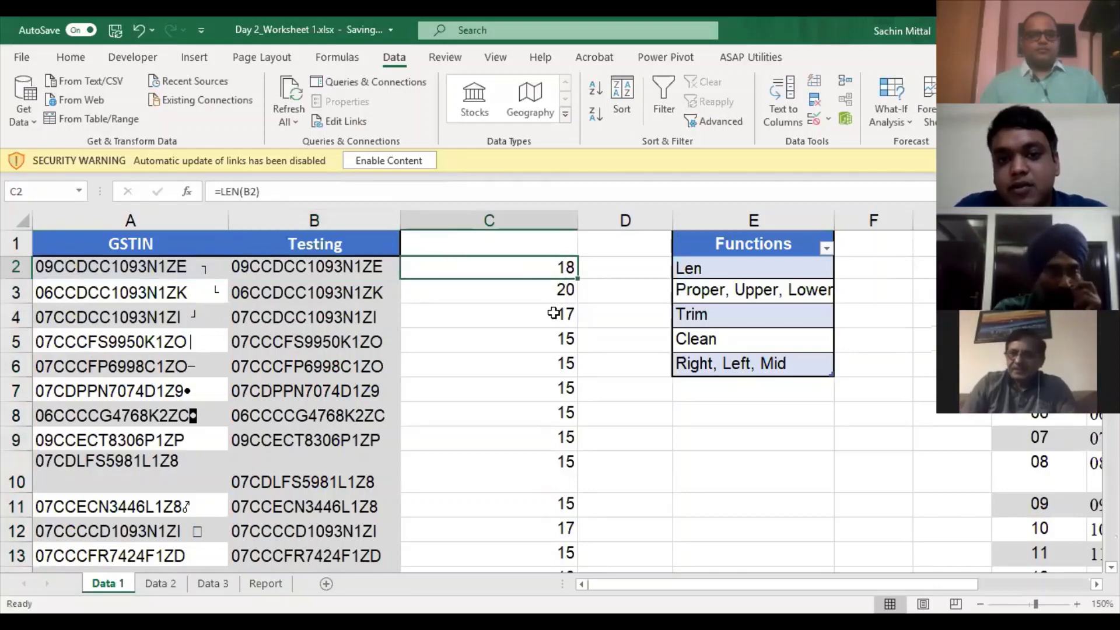
pyautogui.doubleClick(555, 270)
pyautogui.press('Escape')
pyautogui.doubleClick(368, 268)
pyautogui.press('Escape')
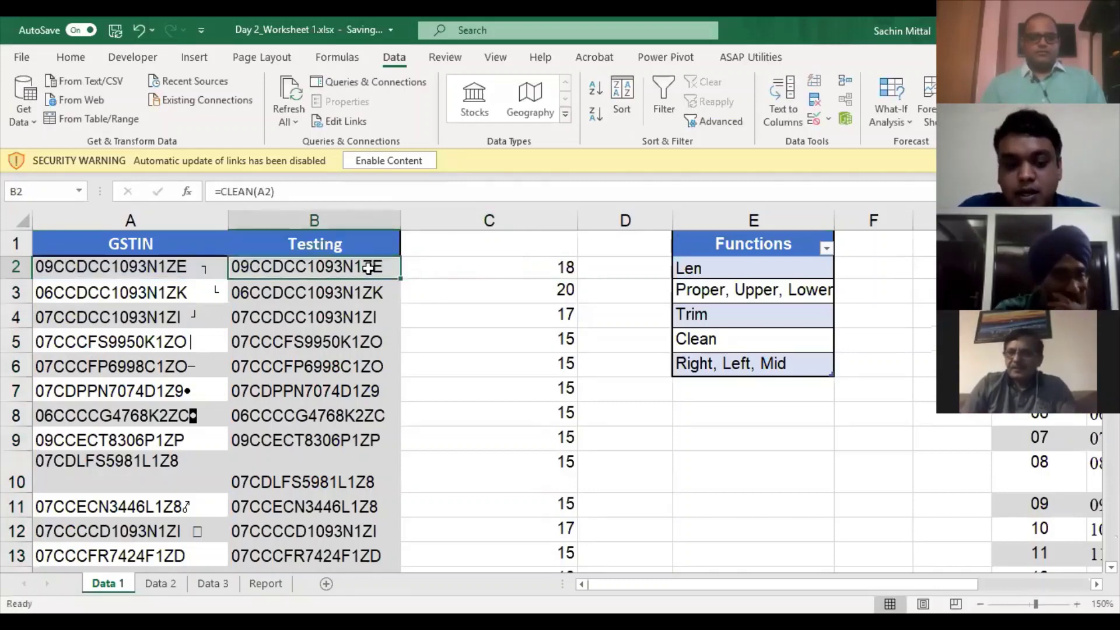
# - Copy B2 and paste it back onto itself as a plain value, then check its text
pyautogui.hotkey('ctrl', 'c')
pyautogui.hotkey('ctrl', 'alt', 'v')
pyautogui.press('v')
pyautogui.press('Return')
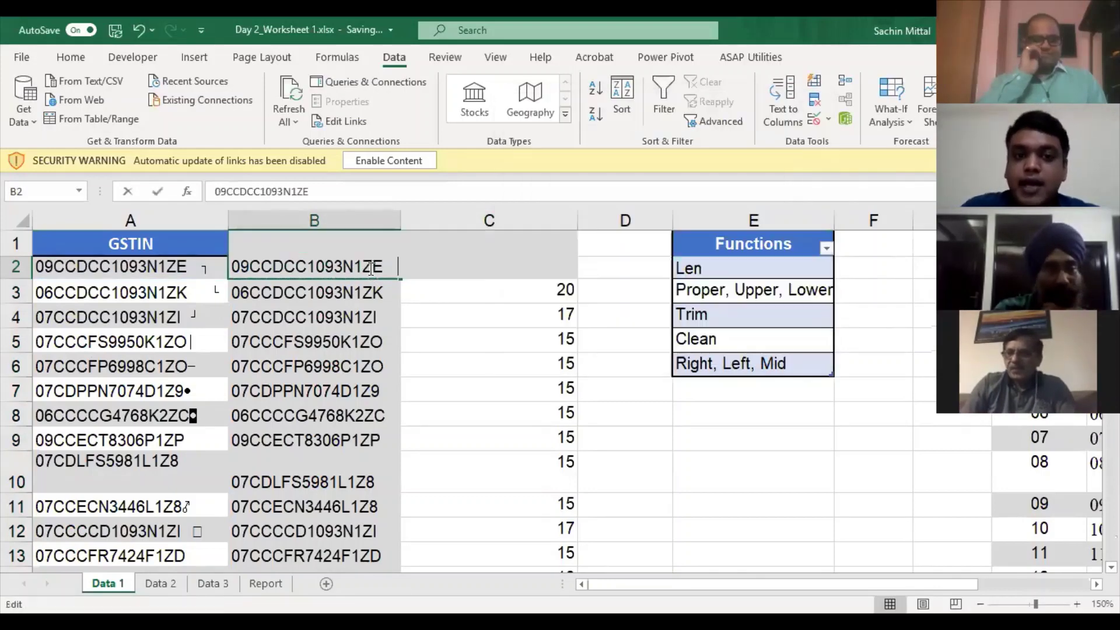
pyautogui.press('F2')
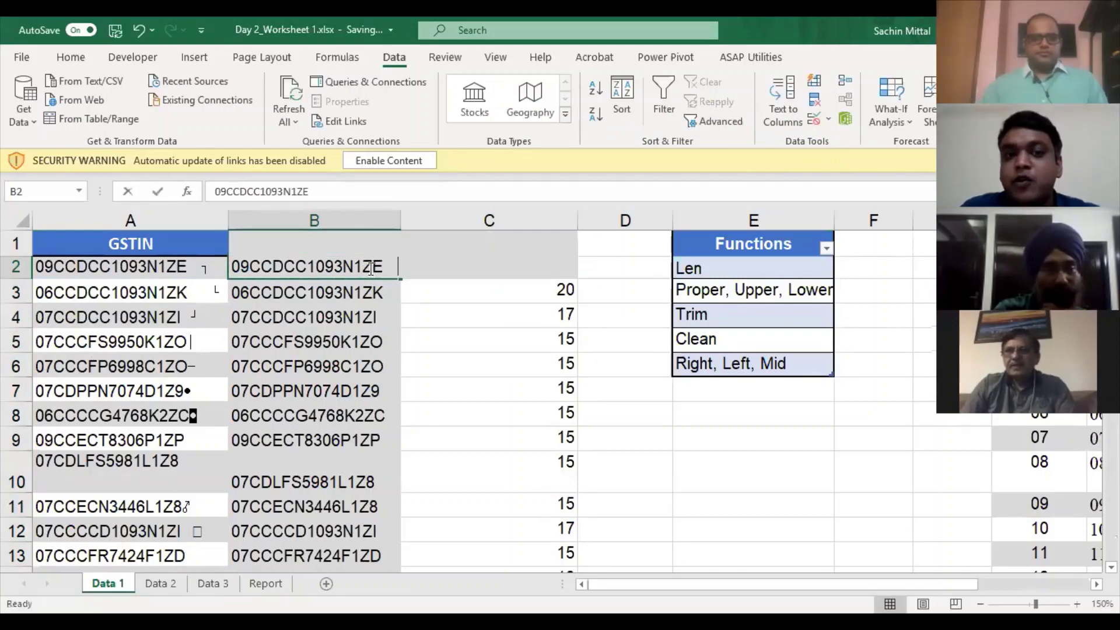
pyautogui.hotkey('ctrl', 'Return')
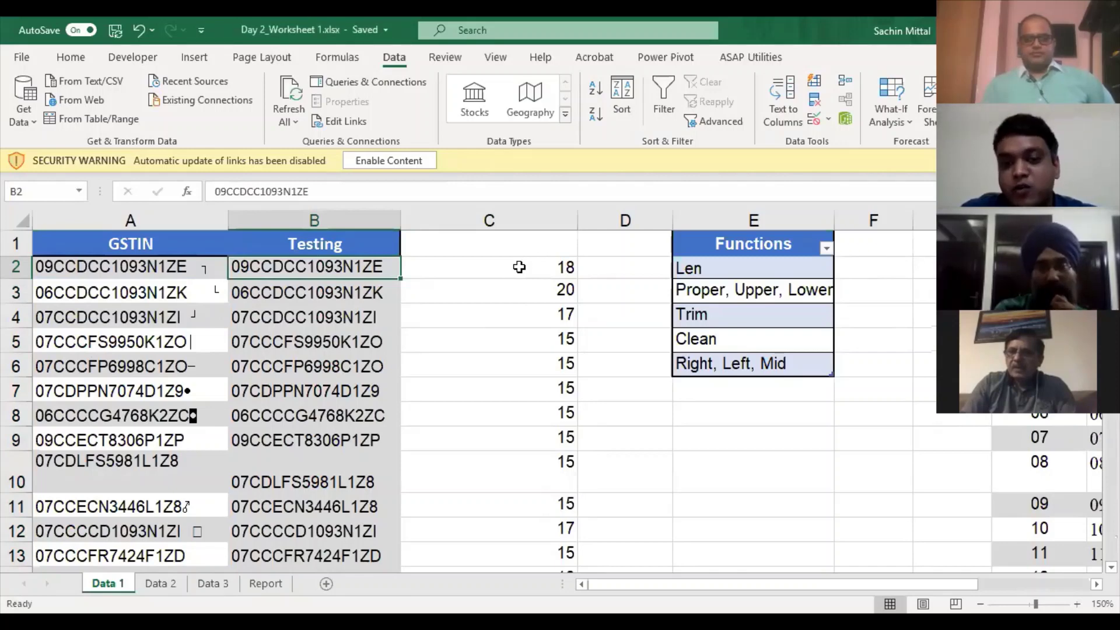
# - Compare the C2 length with the original GSTIN in A2 and the Testing entry, ending on C1
pyautogui.click(575, 266)
pyautogui.click(212, 270)
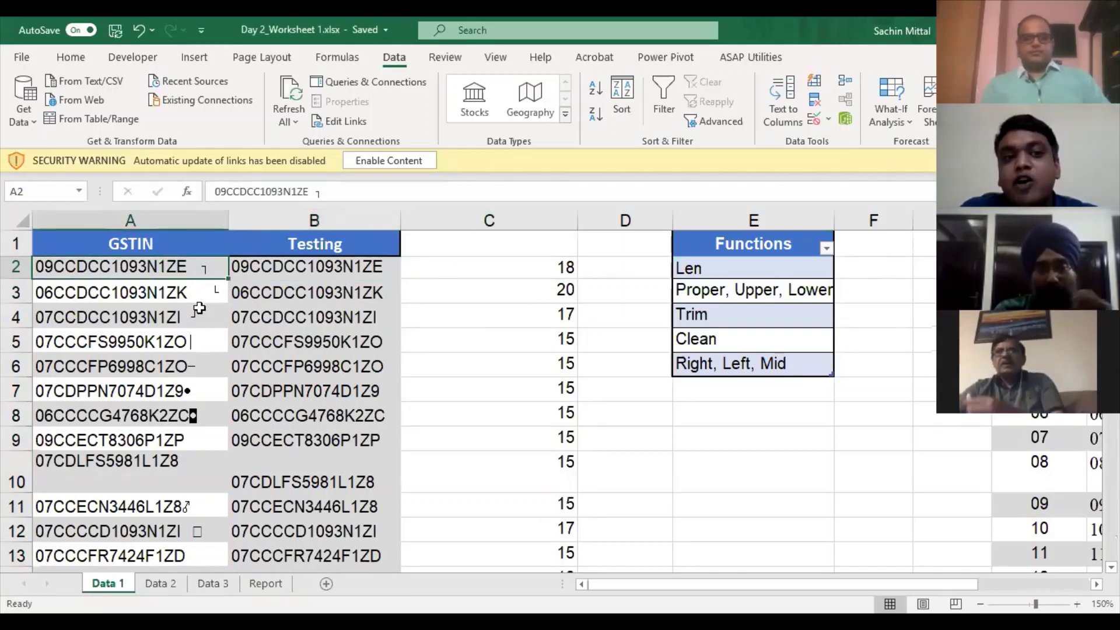
pyautogui.click(340, 269)
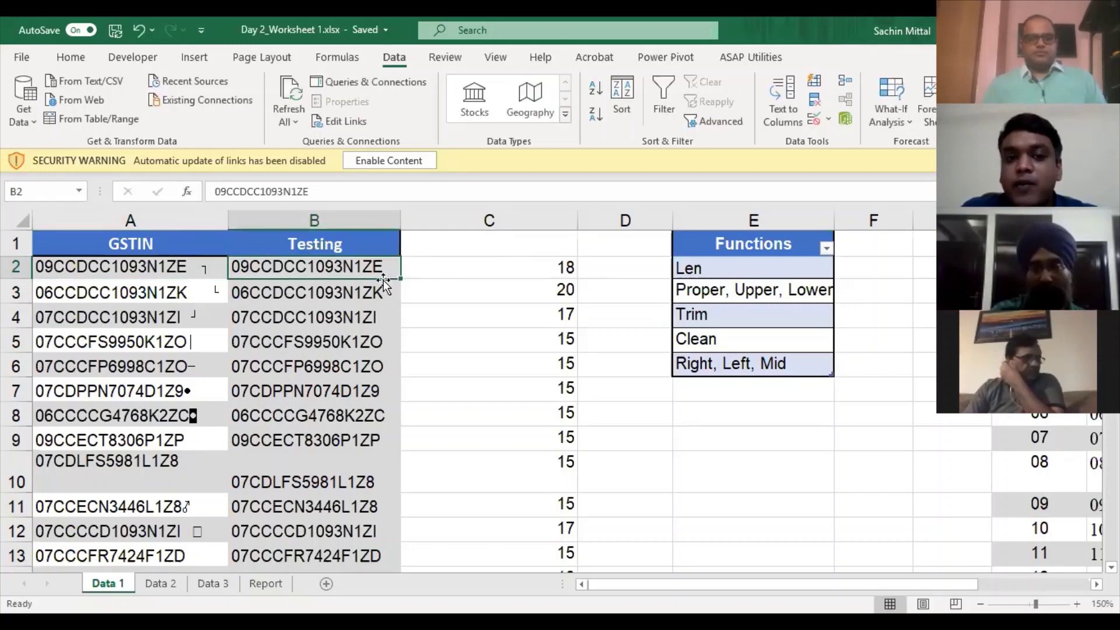
pyautogui.click(493, 232)
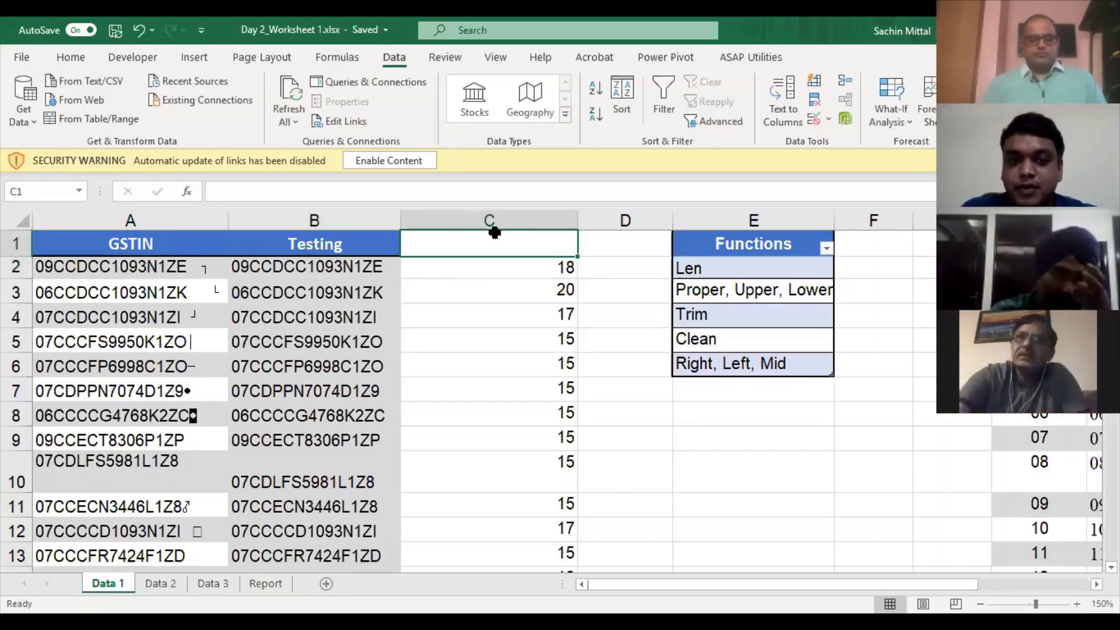
# - Insert a blank column at C and enter =TRIM(B2) in C2
pyautogui.hotkey('ctrl', 'space')
pyautogui.hotkey('ctrl', 'shift', '+')
pyautogui.press('Up')
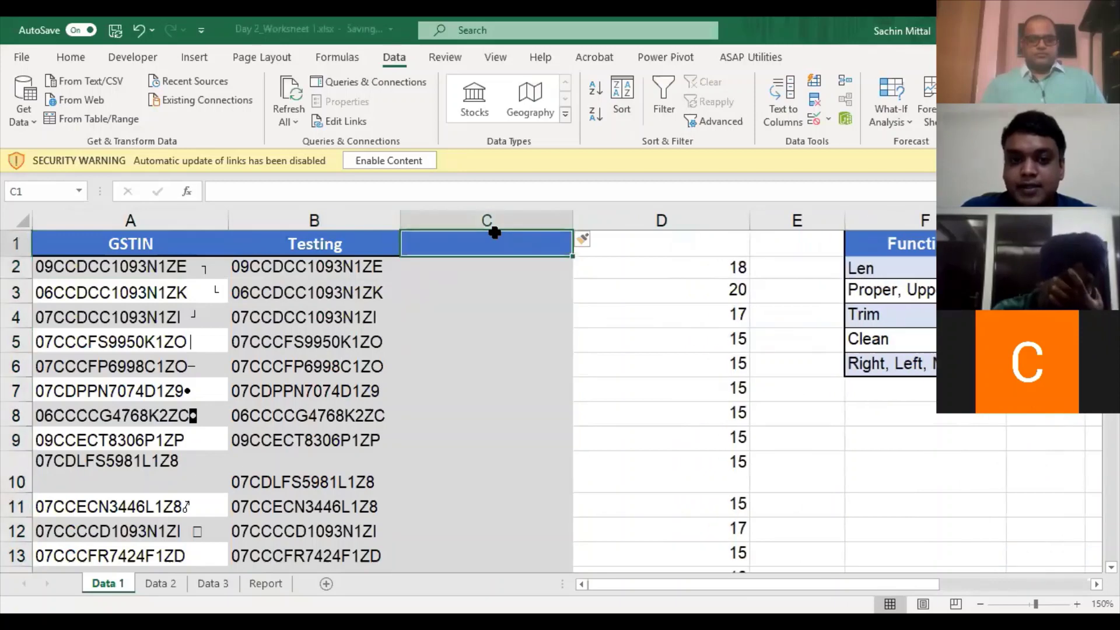
pyautogui.press('Down')
pyautogui.write('=')
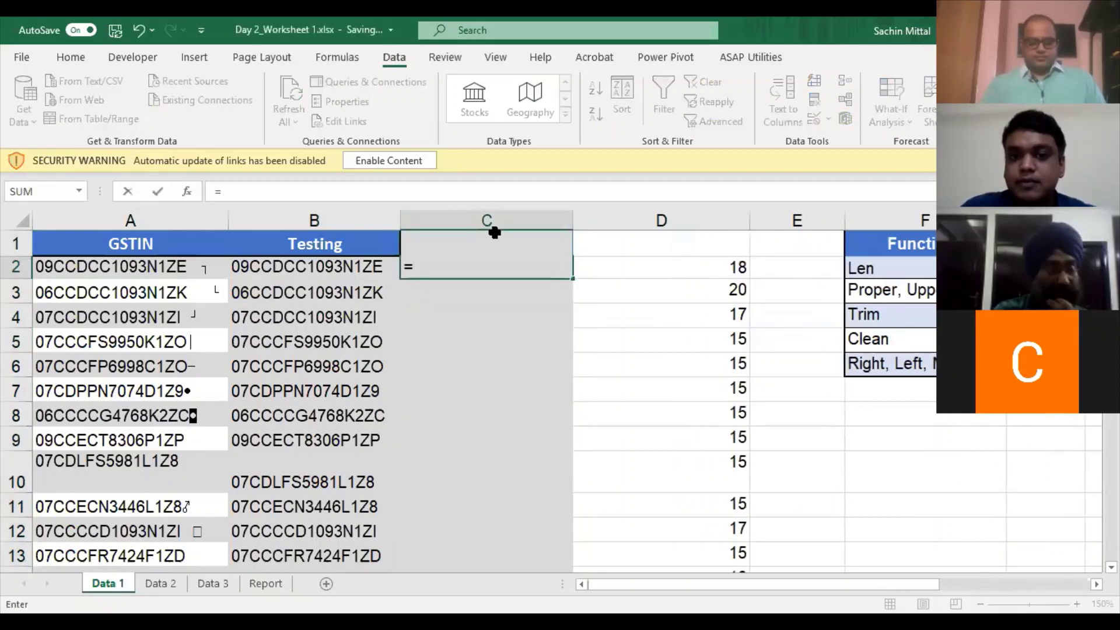
pyautogui.press('Left')
pyautogui.press('Tab')
# - Enter =LEN(C2) in D2 to count the trimmed value's characters
pyautogui.write('=')
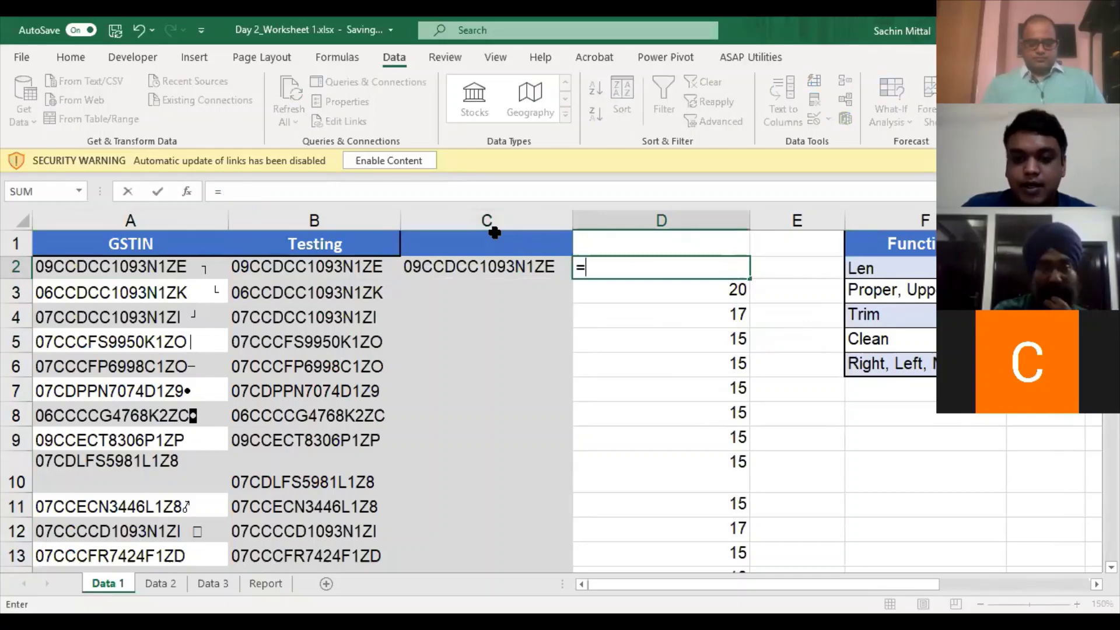
pyautogui.write('len(')
pyautogui.press('Left')
pyautogui.write(')')
pyautogui.hotkey('ctrl', 'Return')
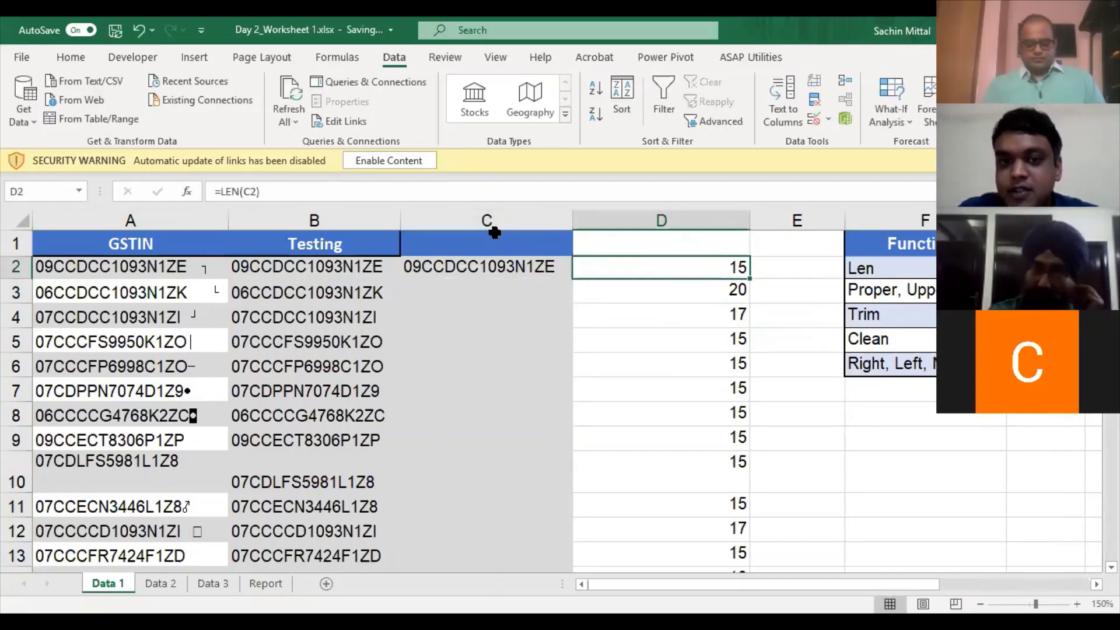
# - Compare the trimmed value and its length against the original GSTIN in A2
pyautogui.click(509, 270)
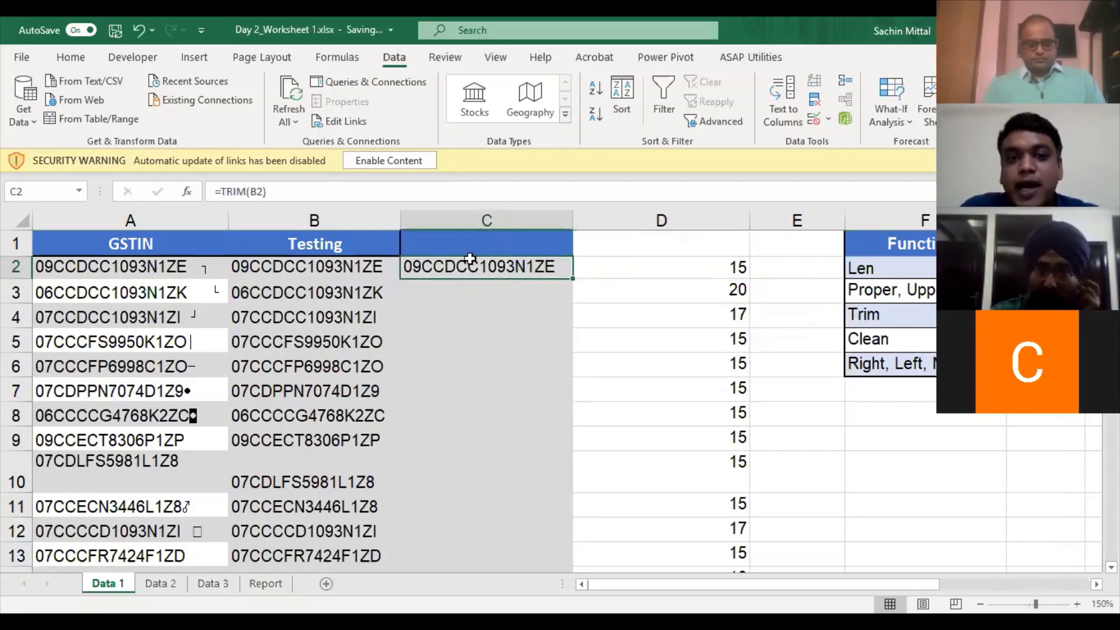
pyautogui.click(730, 272)
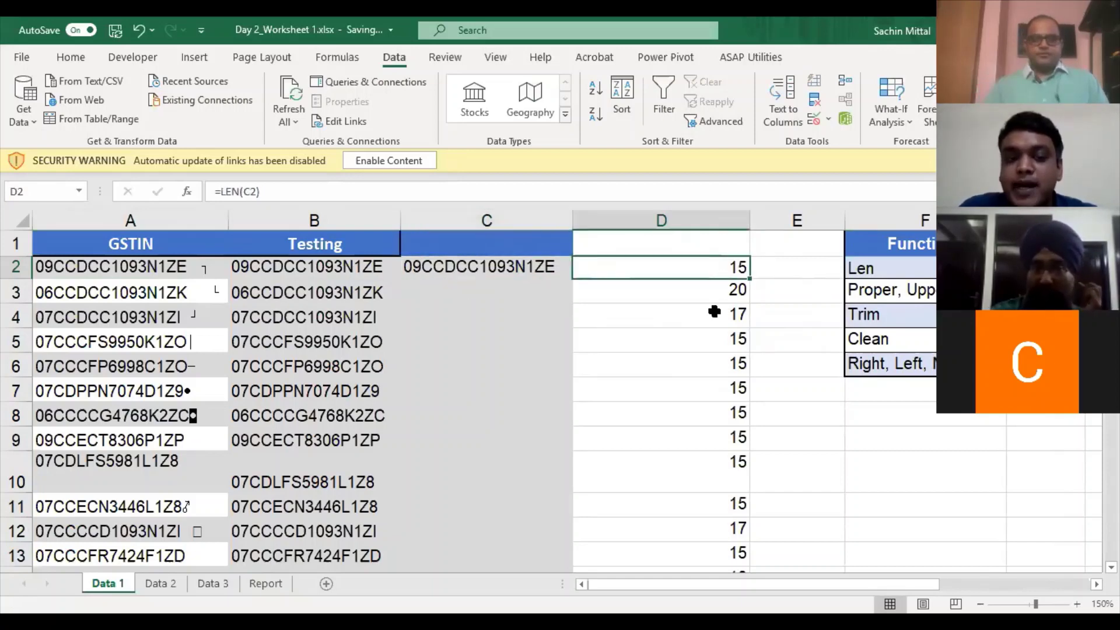
pyautogui.click(508, 268)
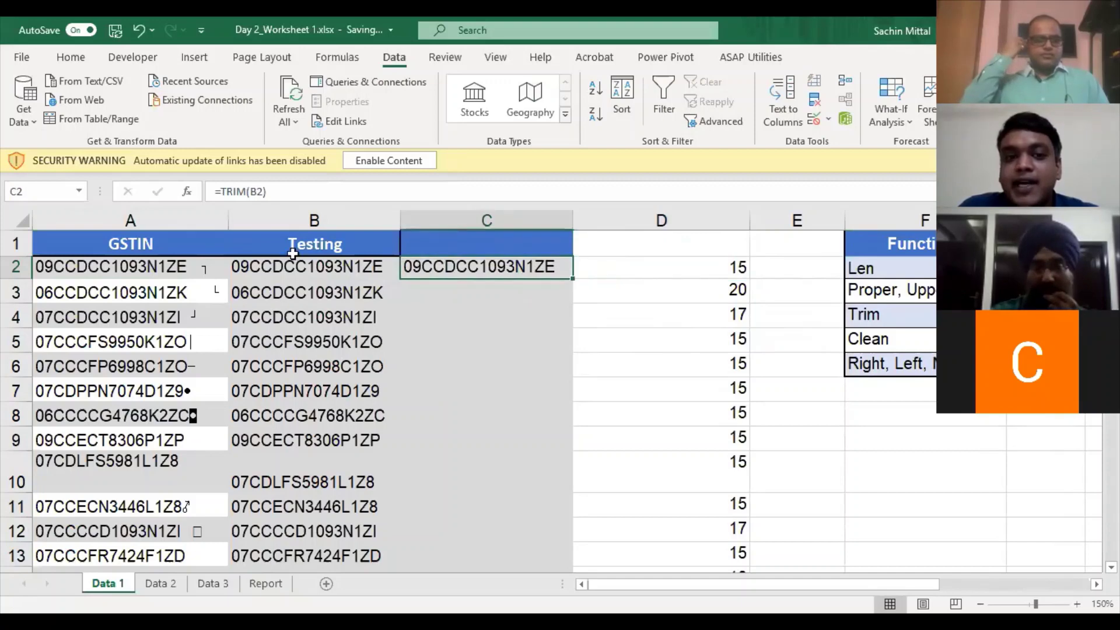
pyautogui.click(214, 272)
pyautogui.press('F2')
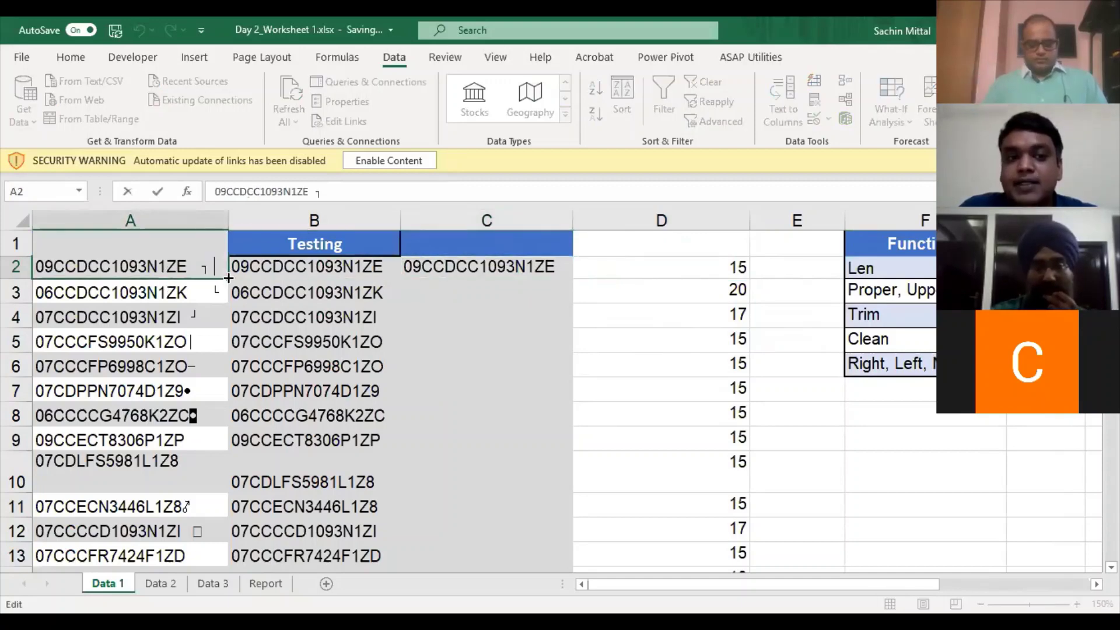
pyautogui.press('Escape')
pyautogui.click(668, 279)
pyautogui.press('F2')
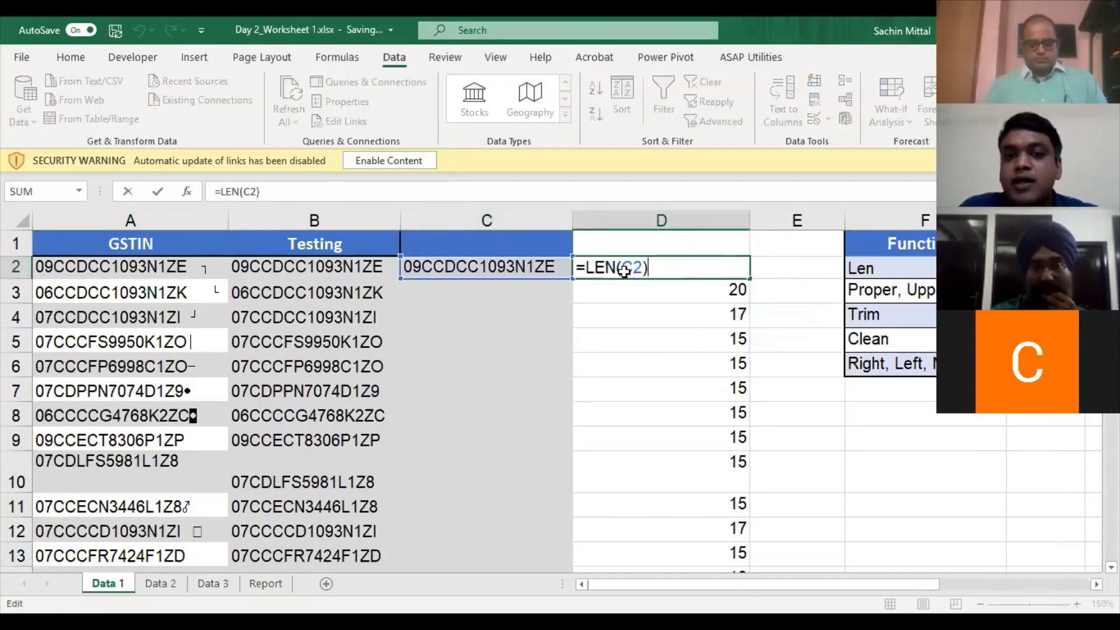
pyautogui.press('Escape')
pyautogui.doubleClick(554, 264)
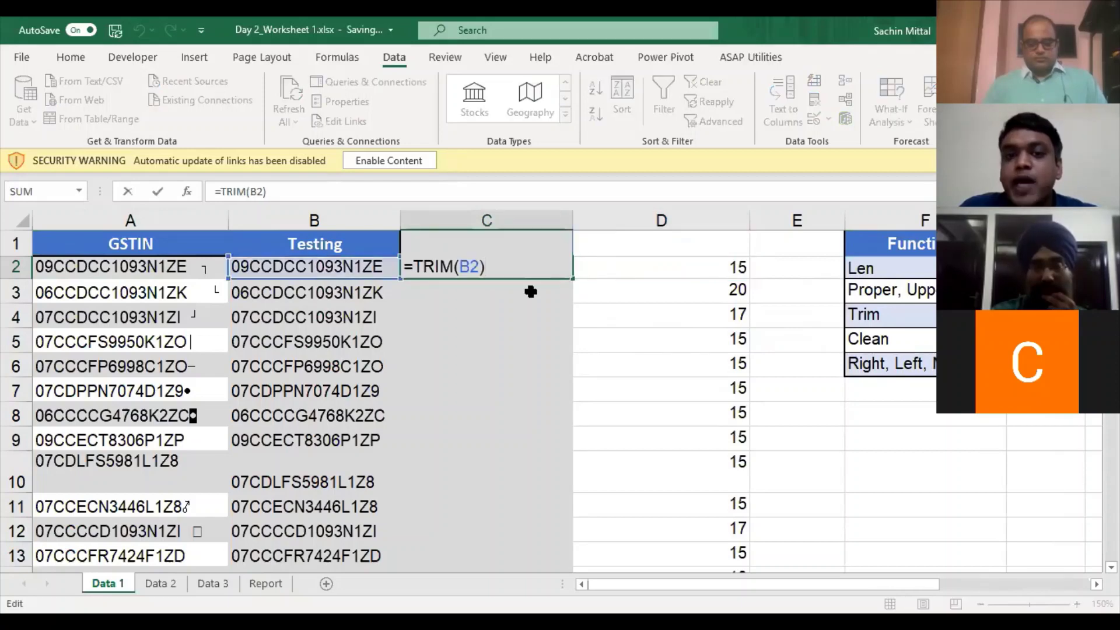
pyautogui.press('Escape')
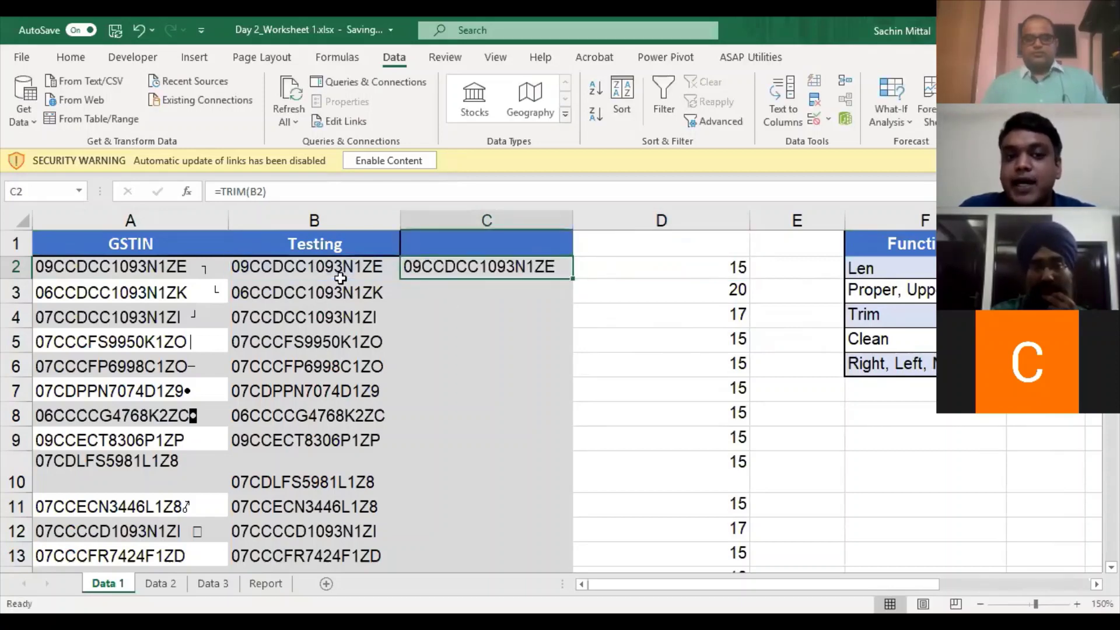
# - Recheck the first Testing entry against the trimmed length, then delete the trimmed column C
pyautogui.click(340, 286)
pyautogui.click(355, 268)
pyautogui.press('F2')
pyautogui.press('Escape')
pyautogui.click(721, 263)
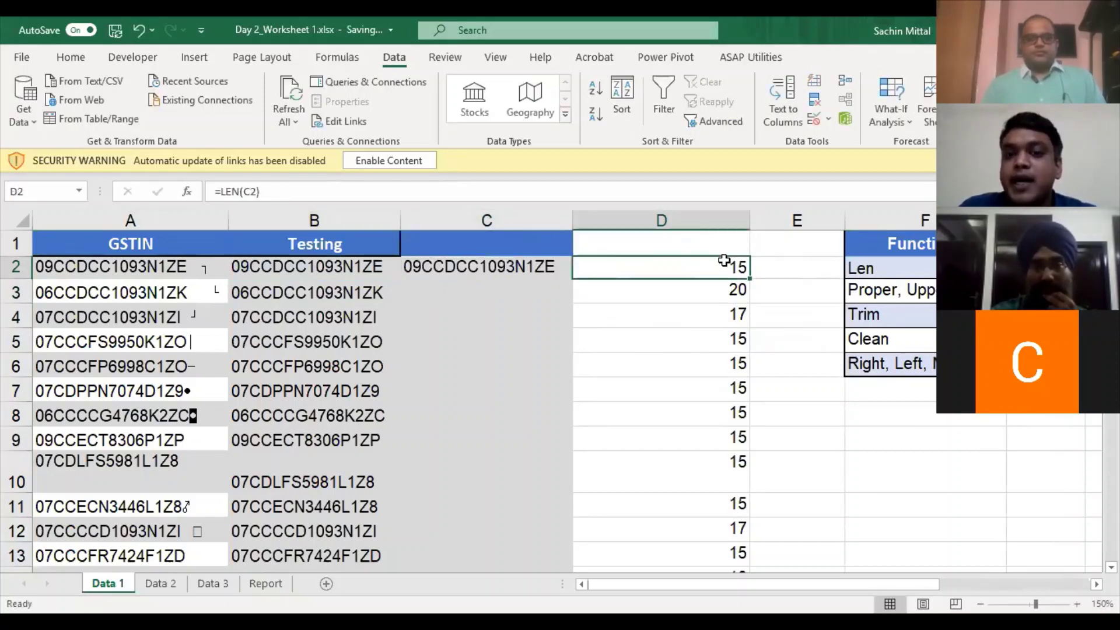
pyautogui.click(353, 266)
pyautogui.click(537, 265)
pyautogui.hotkey('ctrl', 'space')
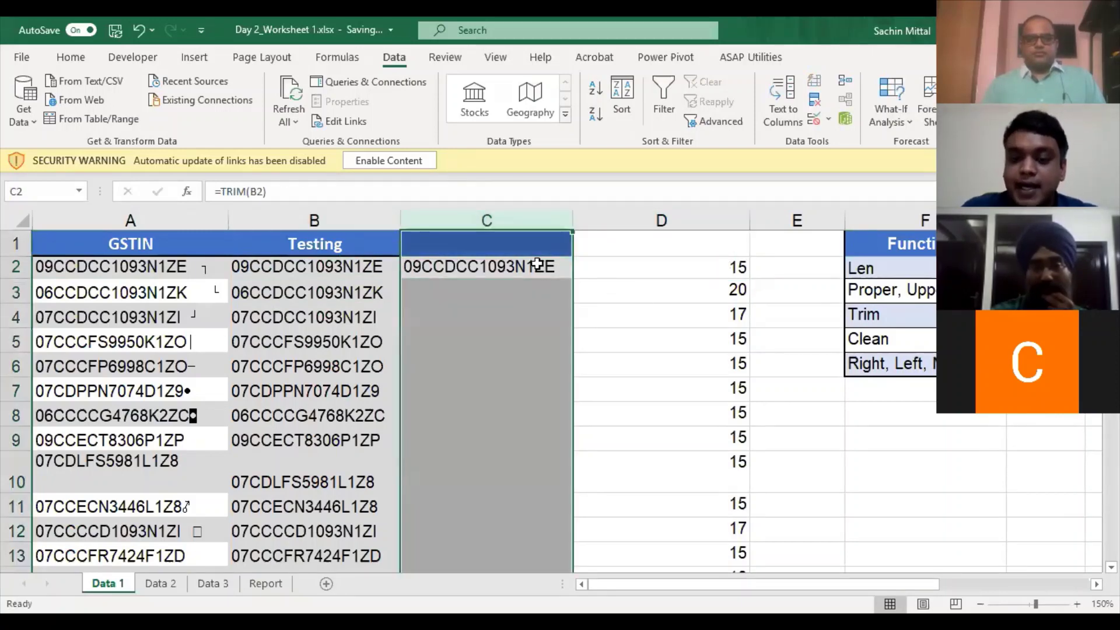
pyautogui.hotkey('ctrl', '-')
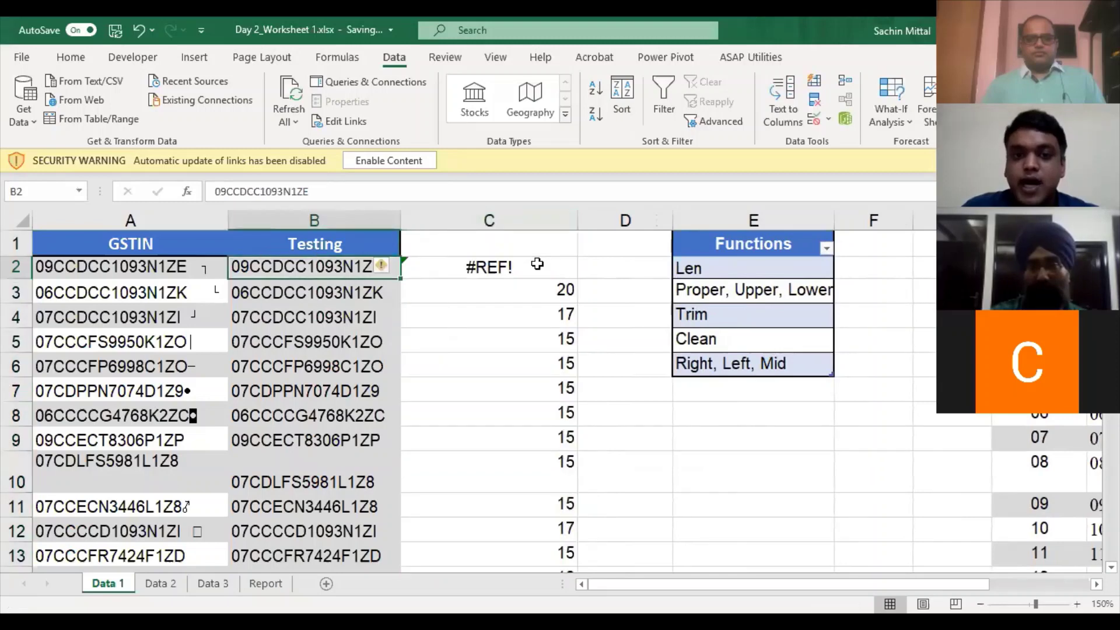
# - Delete the length results column and enter =CLEAN(A2) in B2
pyautogui.hotkey('ctrl', '-')
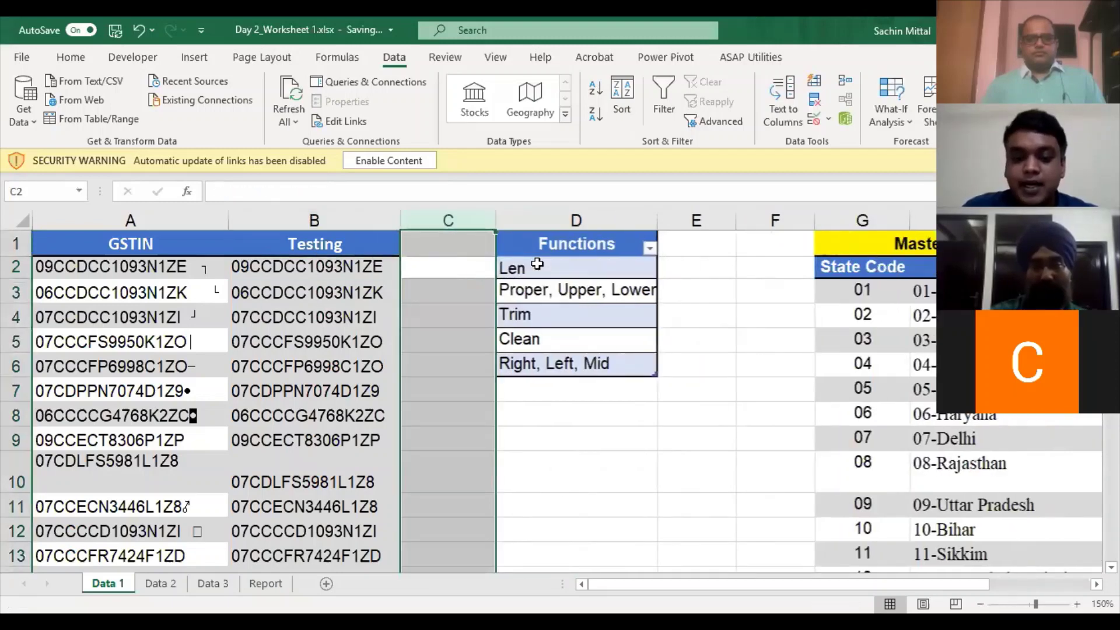
pyautogui.press('Left')
pyautogui.write('=')
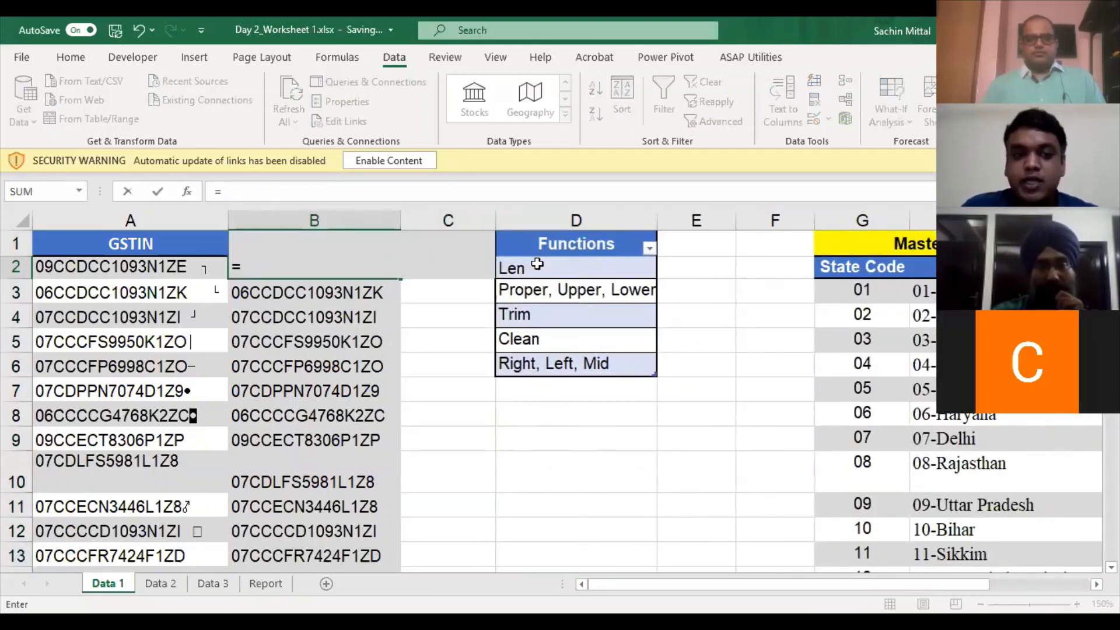
pyautogui.write('clean')
pyautogui.press('Tab')
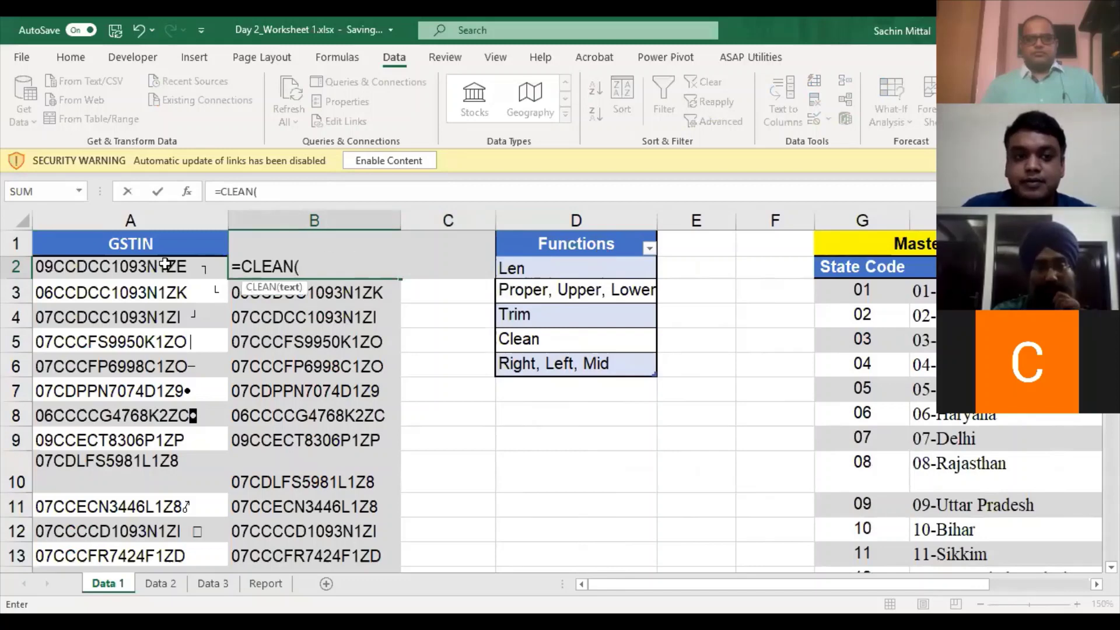
pyautogui.click(165, 264)
pyautogui.write(')')
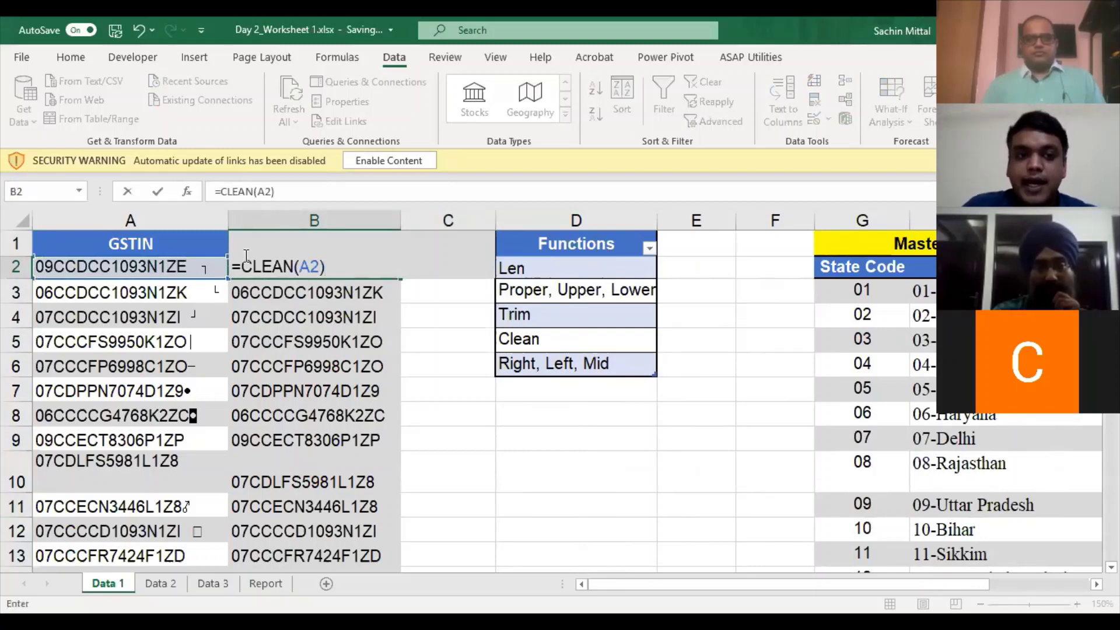
# - Wrap B2's formula in TRIM to make =TRIM(CLEAN(A2))
pyautogui.click(243, 258)
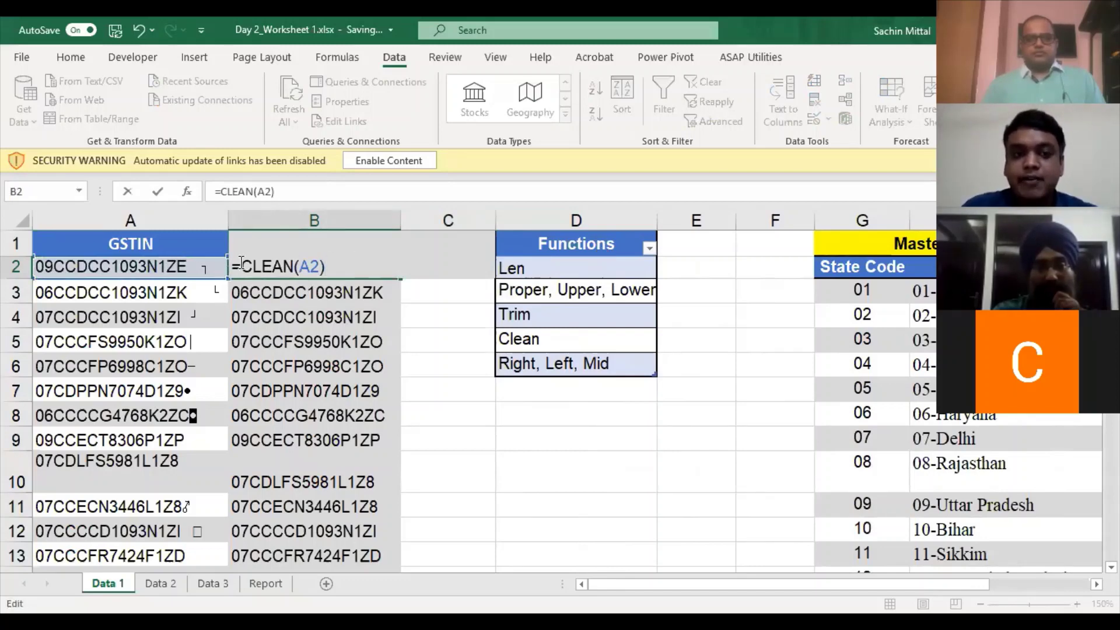
pyautogui.write('Trim(')
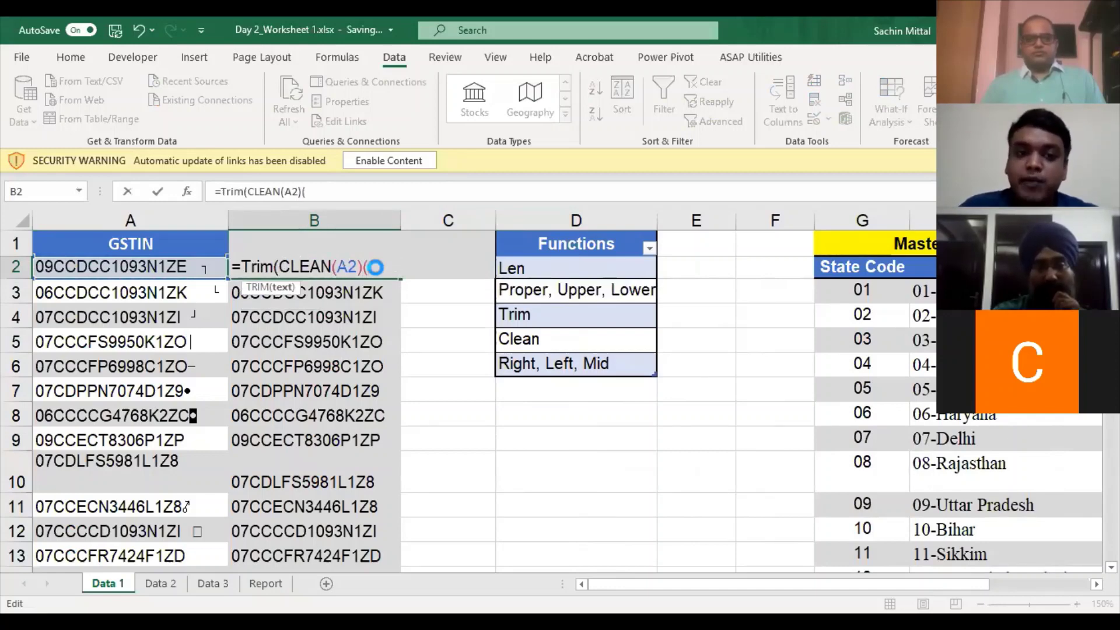
pyautogui.press('Return')
pyautogui.press('Return')
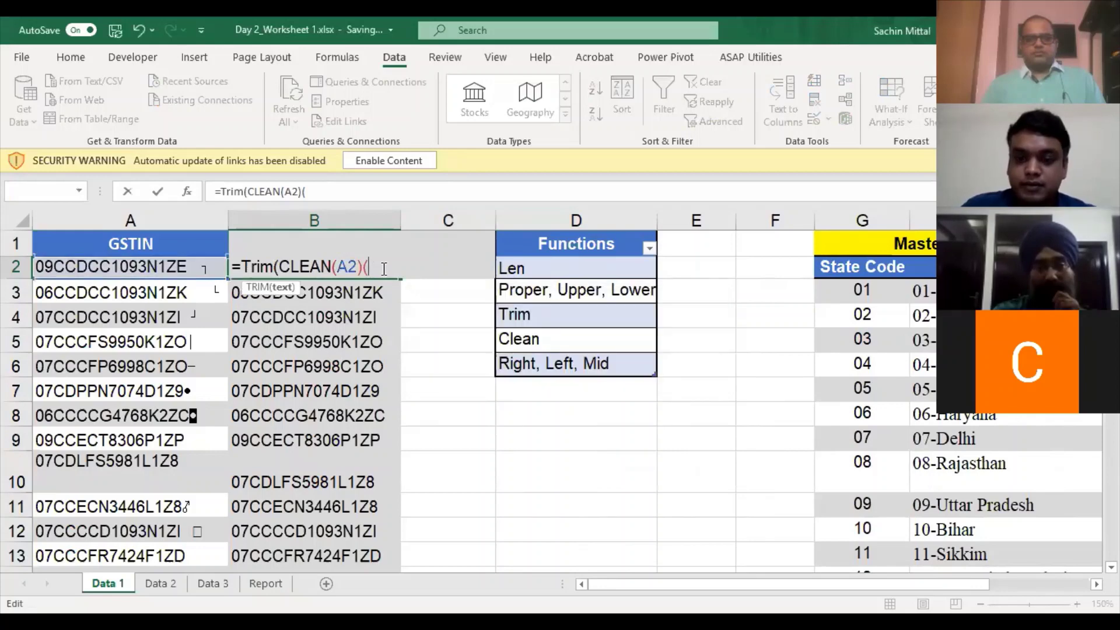
pyautogui.write(')')
pyautogui.press('Return')
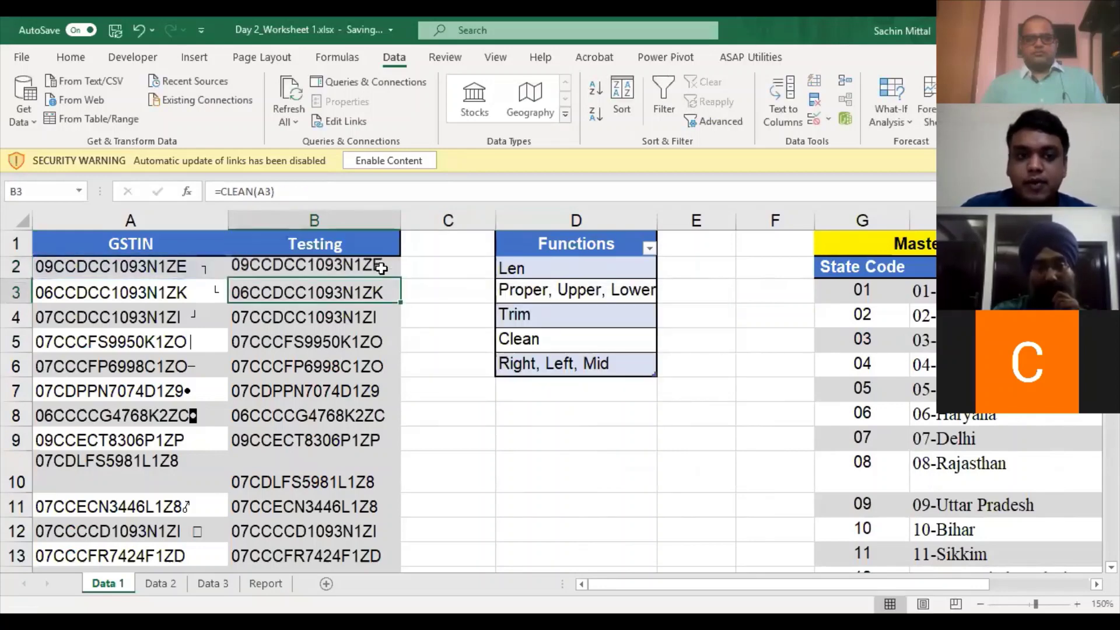
# - Fill the TRIM formula down to row 206 and check the formula in B201
pyautogui.click(381, 267)
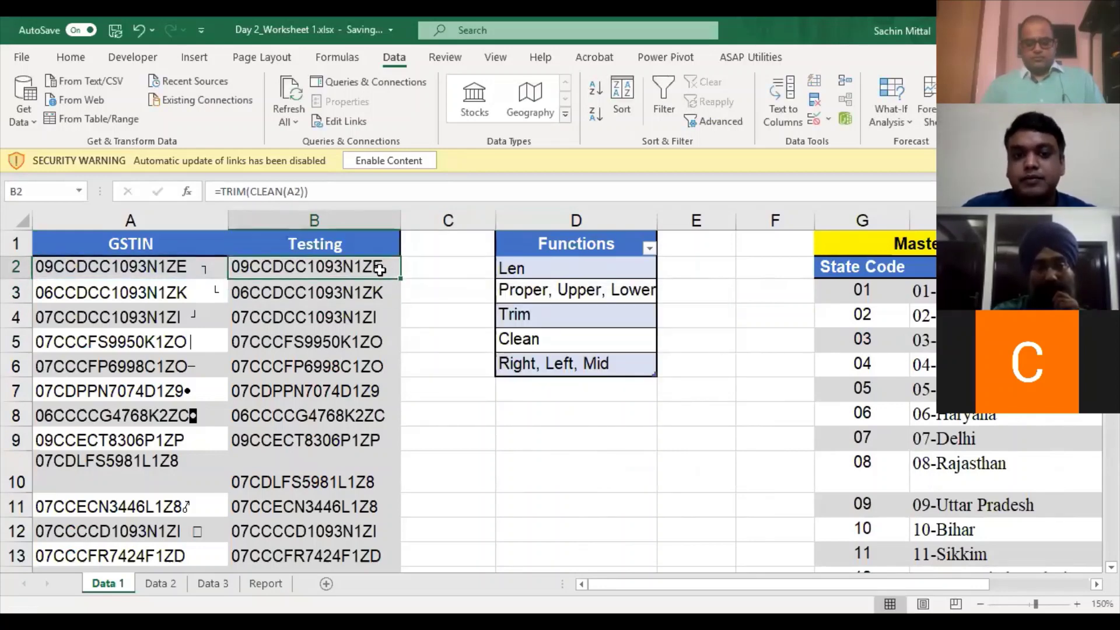
pyautogui.doubleClick(380, 269)
pyautogui.scroll(5, 367, 315)
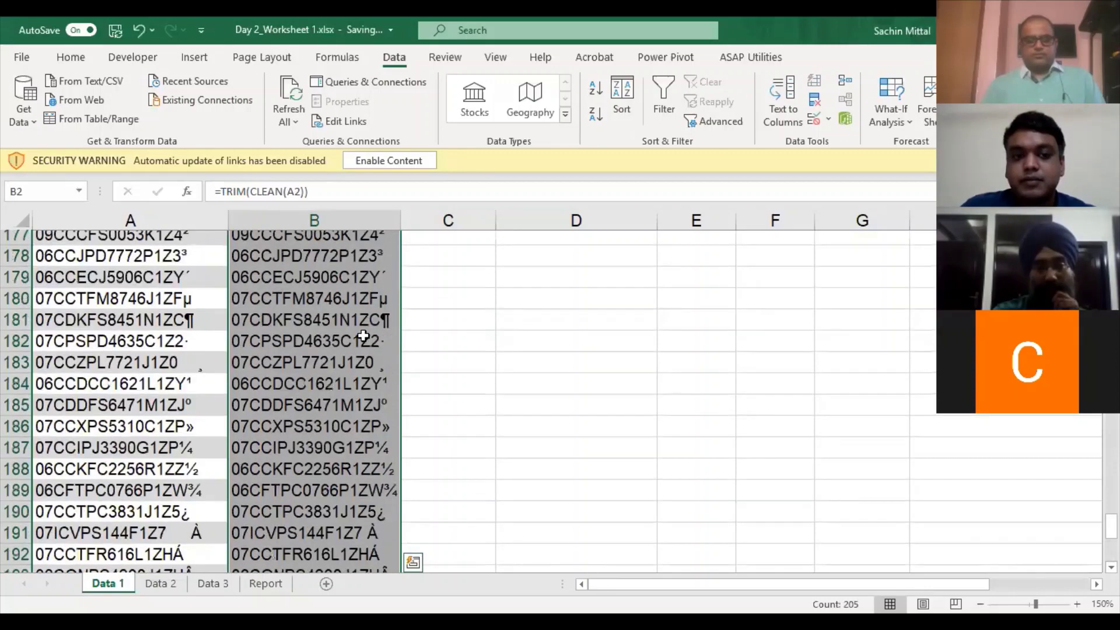
pyautogui.scroll(-7, 364, 336)
pyautogui.doubleClick(376, 327)
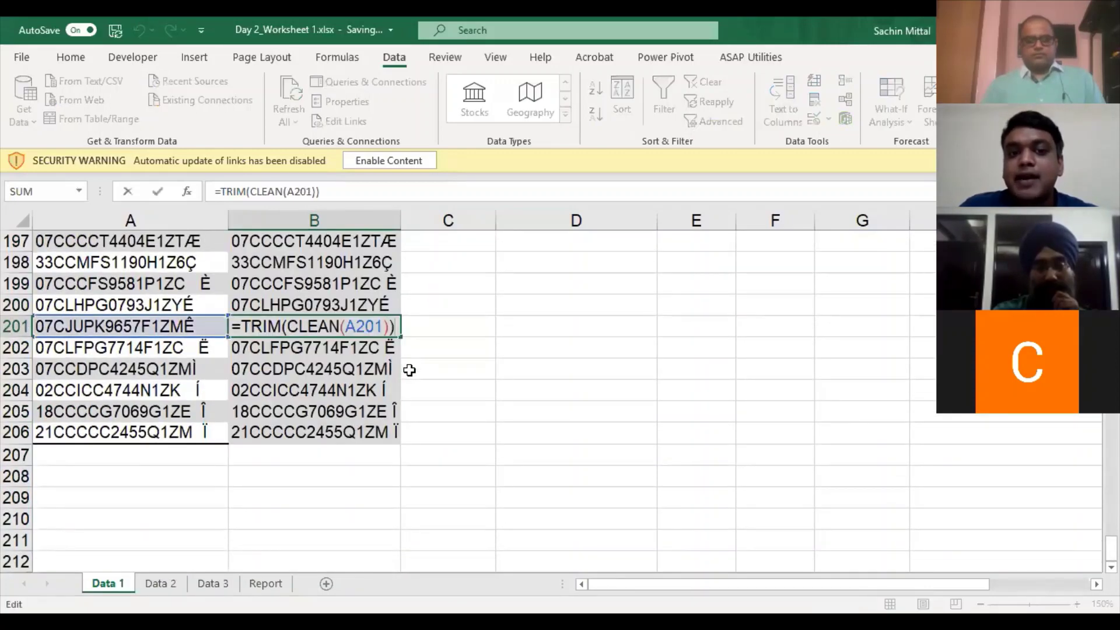
pyautogui.press('Escape')
pyautogui.scroll(1, 403, 370)
pyautogui.scroll(4, 390, 368)
pyautogui.scroll(20, 390, 368)
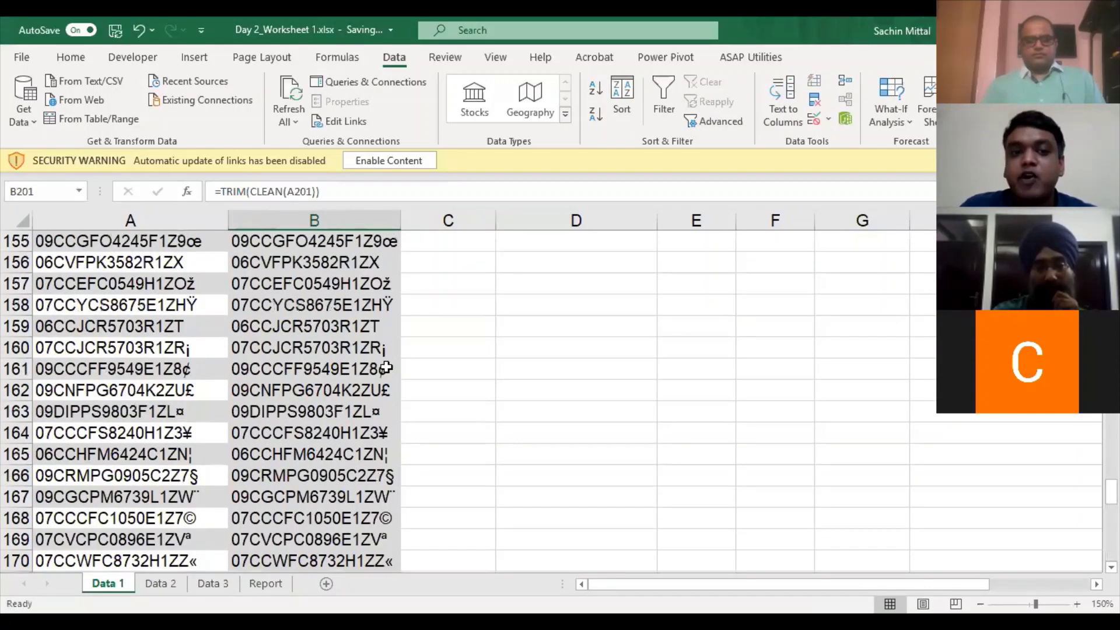
pyautogui.scroll(-8, 387, 376)
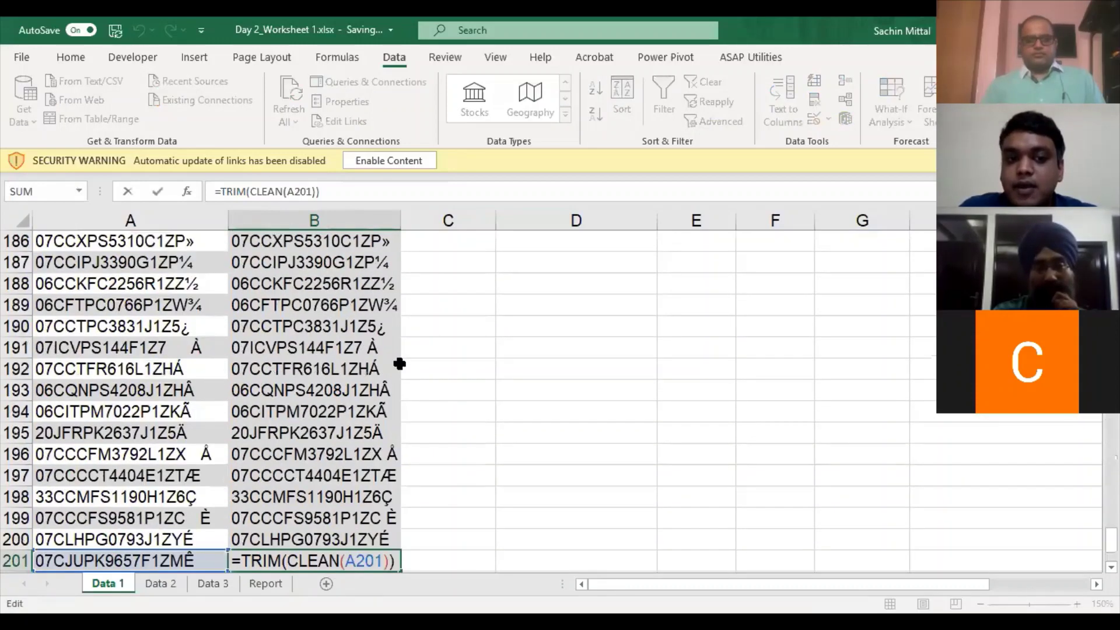
pyautogui.click(399, 360)
# - Return to the top of column B and look up Len and Clean in the Functions list
pyautogui.scroll(20, 379, 350)
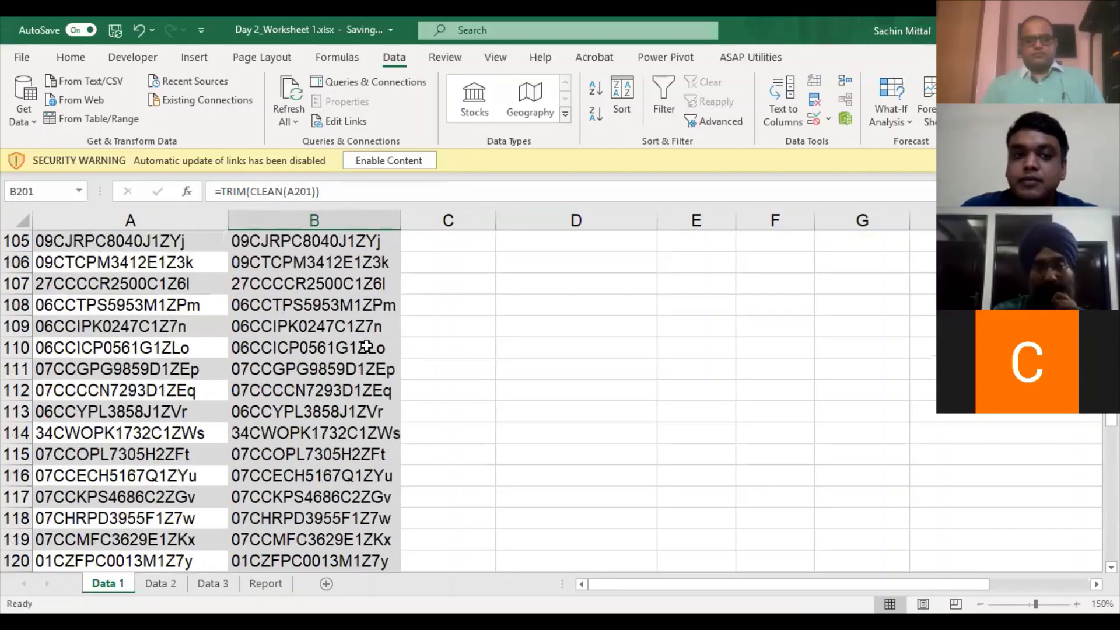
pyautogui.click(367, 346)
pyautogui.hotkey('ctrl', 'Up')
pyautogui.press('Down')
pyautogui.press('Down')
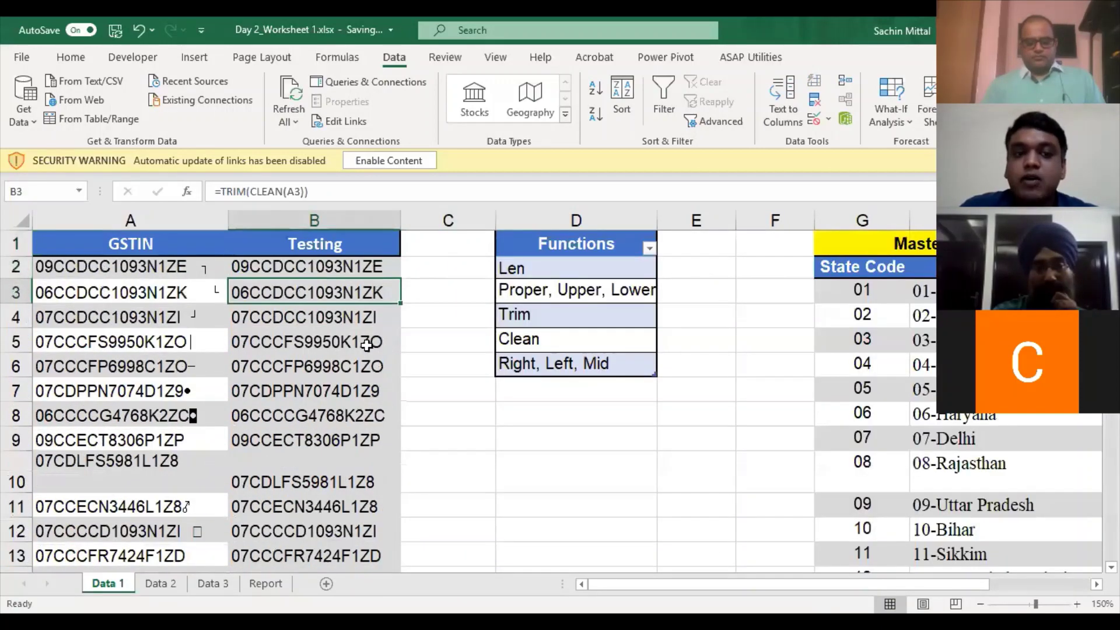
pyautogui.click(510, 268)
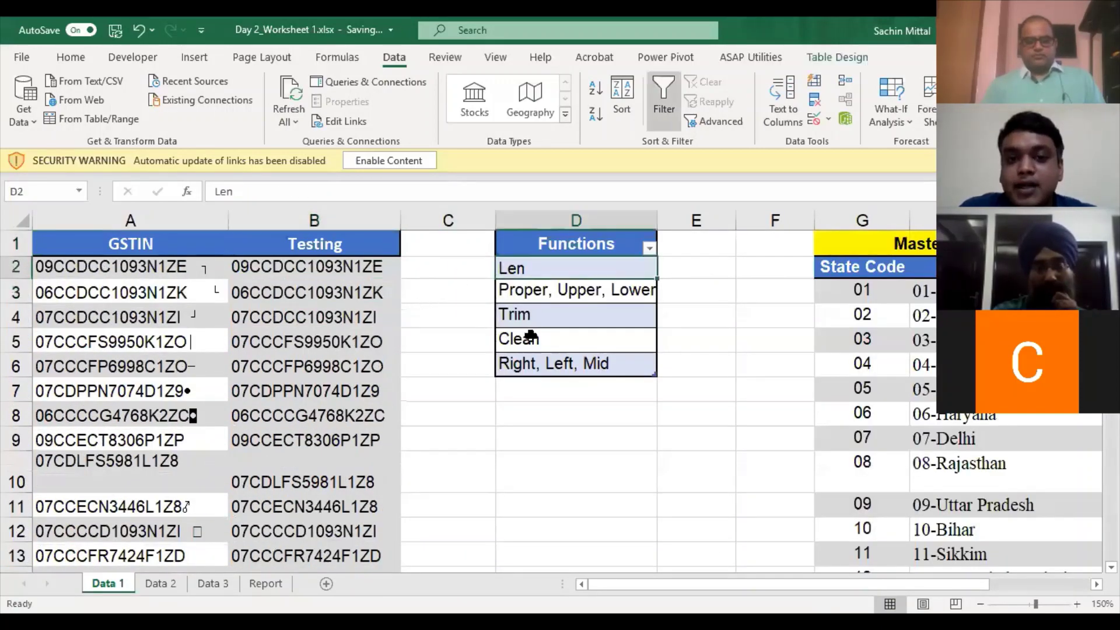
pyautogui.click(526, 341)
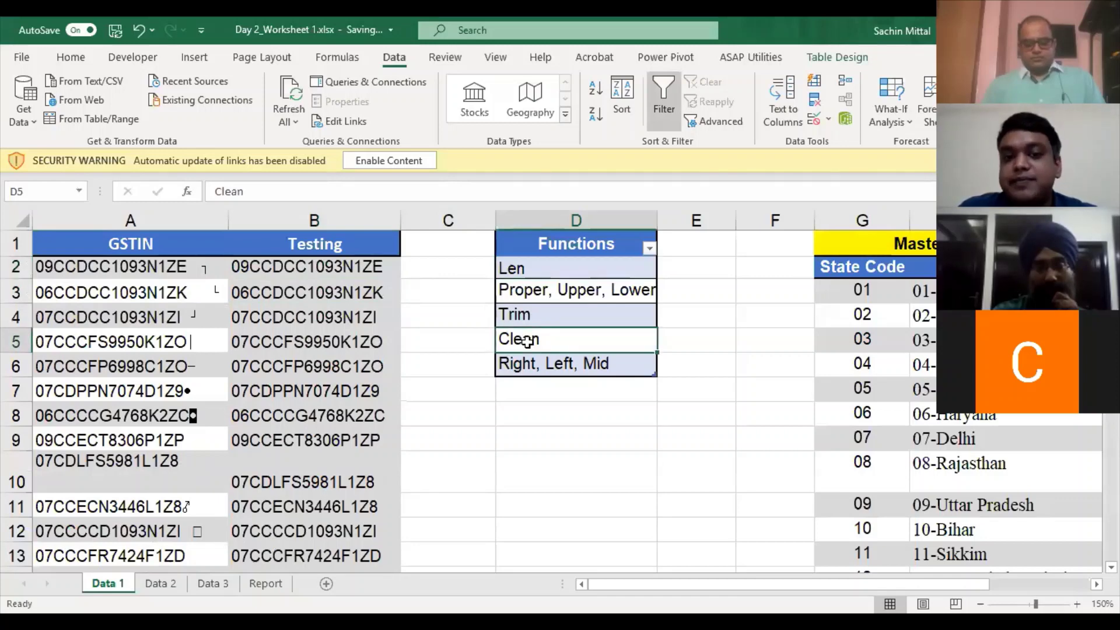
# - Clear the Testing formulas from B2 down, then undo to restore them
pyautogui.moveTo(370, 266); pyautogui.dragTo(374, 573)
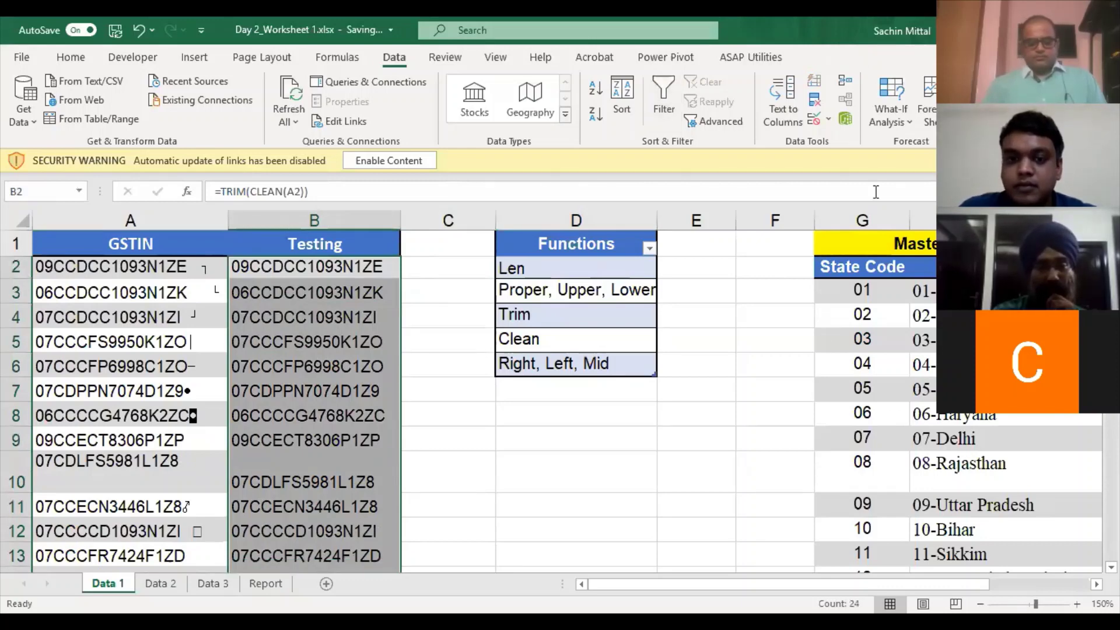
pyautogui.click(364, 325)
pyautogui.press('Up')
pyautogui.press('Up')
pyautogui.press('Up')
pyautogui.press('Down')
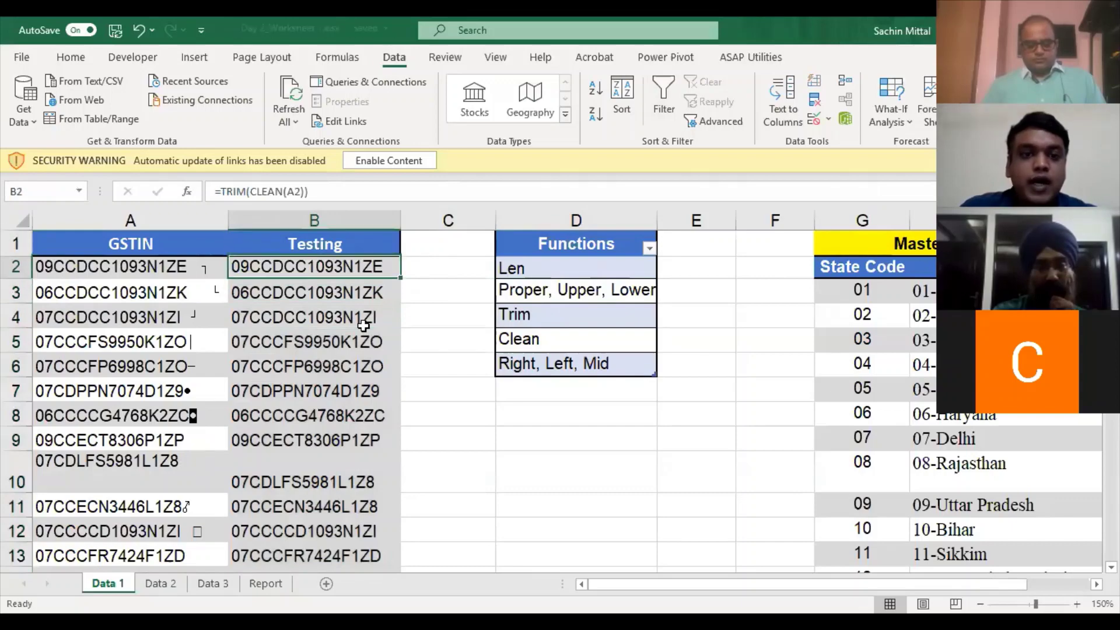
pyautogui.hotkey('ctrl', 'shift', 'Down')
pyautogui.press('Delete')
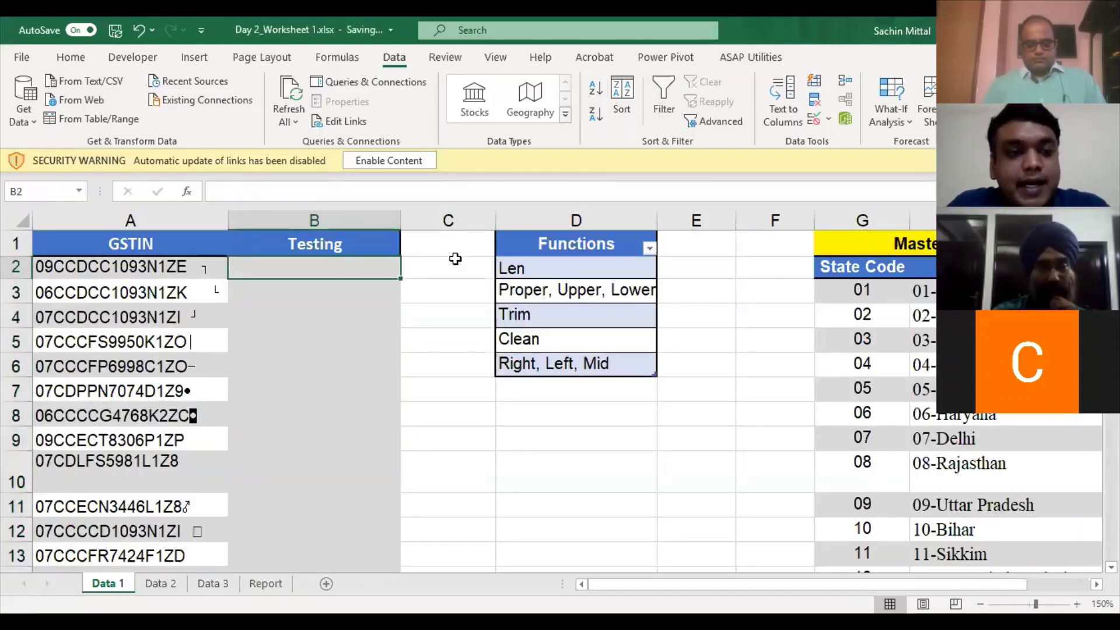
pyautogui.hotkey('ctrl', 'z')
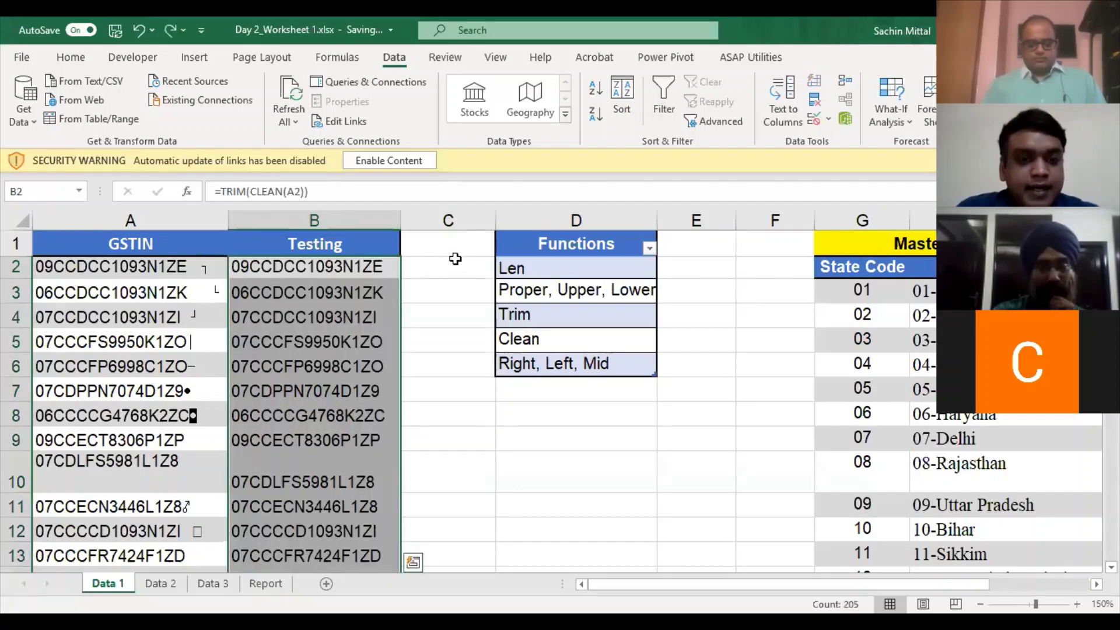
# - Check the last filled row of column B and begin a new formula in C2
pyautogui.press('Right')
pyautogui.press('Down')
pyautogui.press('Left')
pyautogui.hotkey('ctrl', 'Down')
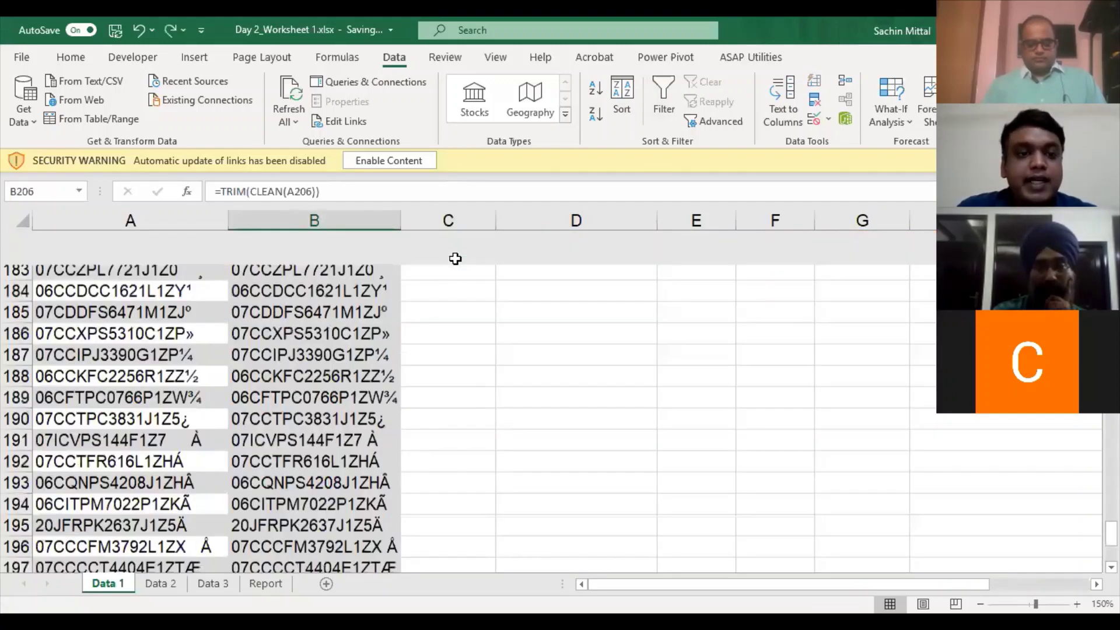
pyautogui.hotkey('ctrl', 'Up')
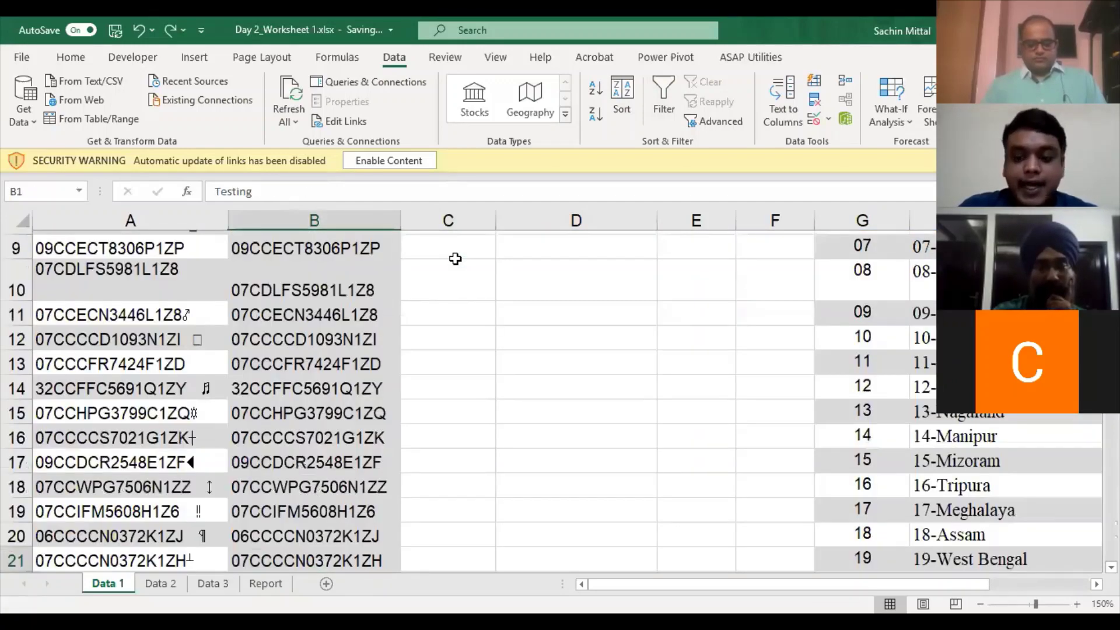
pyautogui.click(455, 259)
# - Enter =LEN(B2) in C2, discarding a range-based version, and fill it down to C206
pyautogui.write('=')
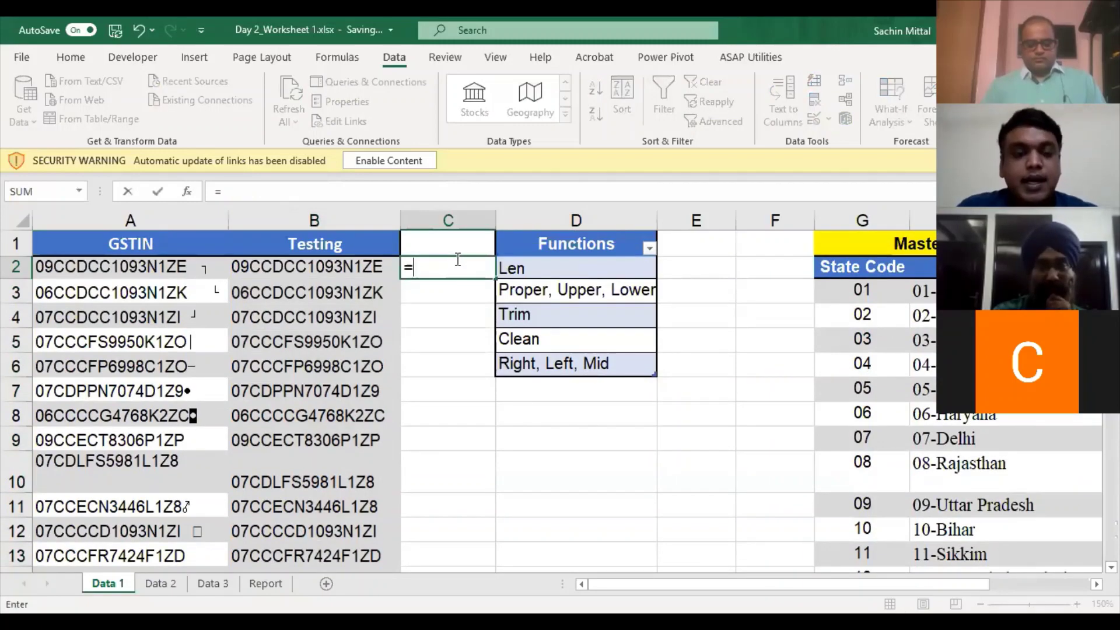
pyautogui.write('LEN(')
pyautogui.press('Left')
pyautogui.hotkey('ctrl', 'shift', 'Down')
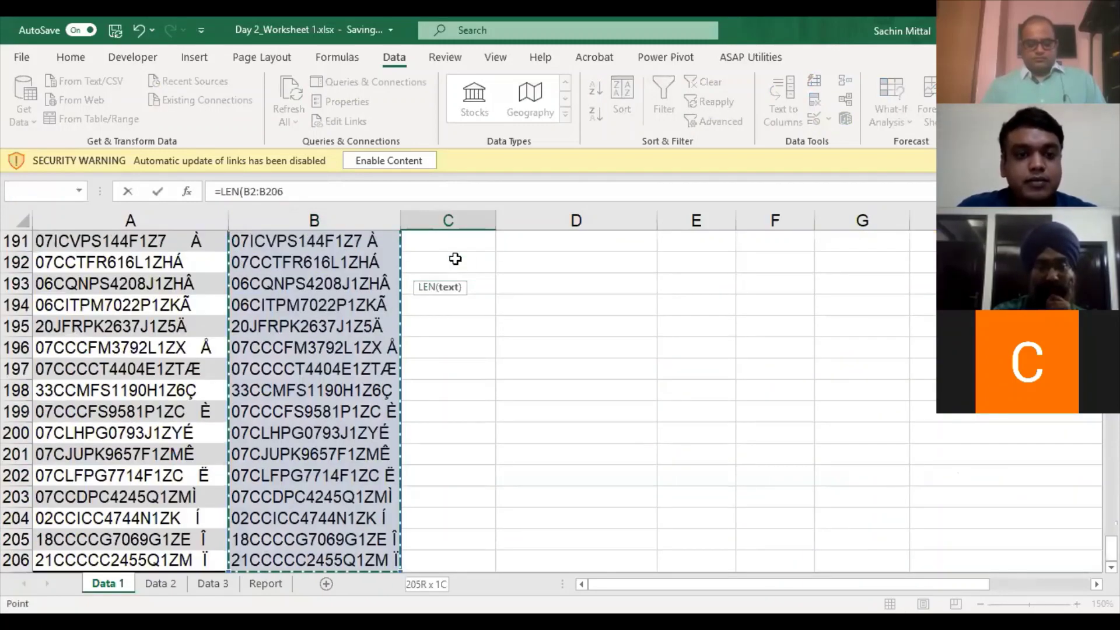
pyautogui.press('Escape')
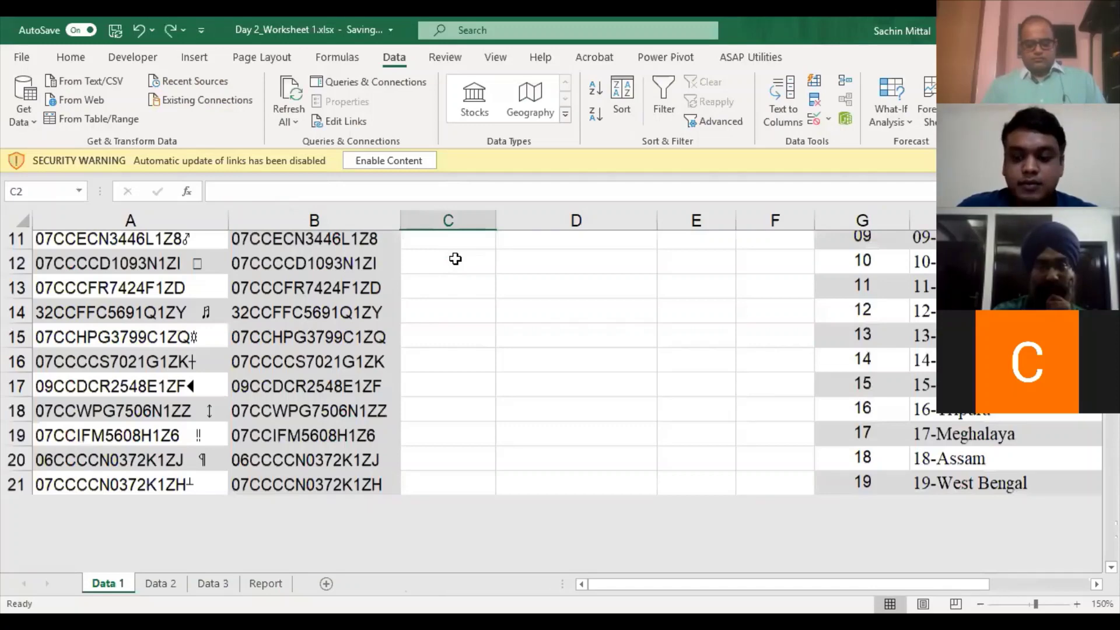
pyautogui.write('=')
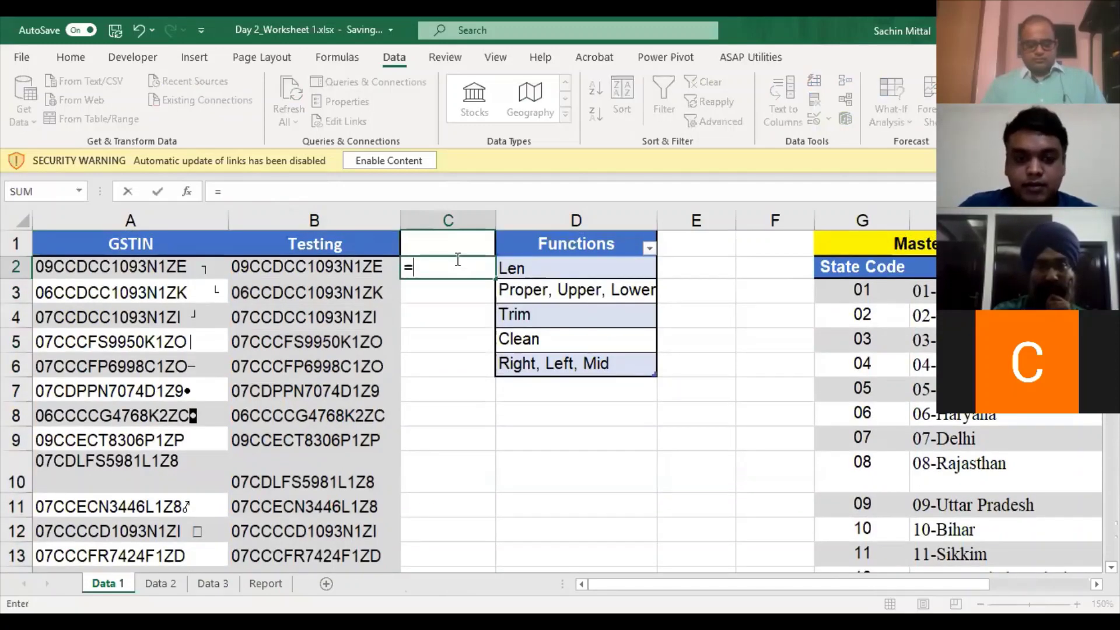
pyautogui.write('LEN(')
pyautogui.press('Left')
pyautogui.press('Return')
pyautogui.press('Left')
pyautogui.hotkey('ctrl', 'Down')
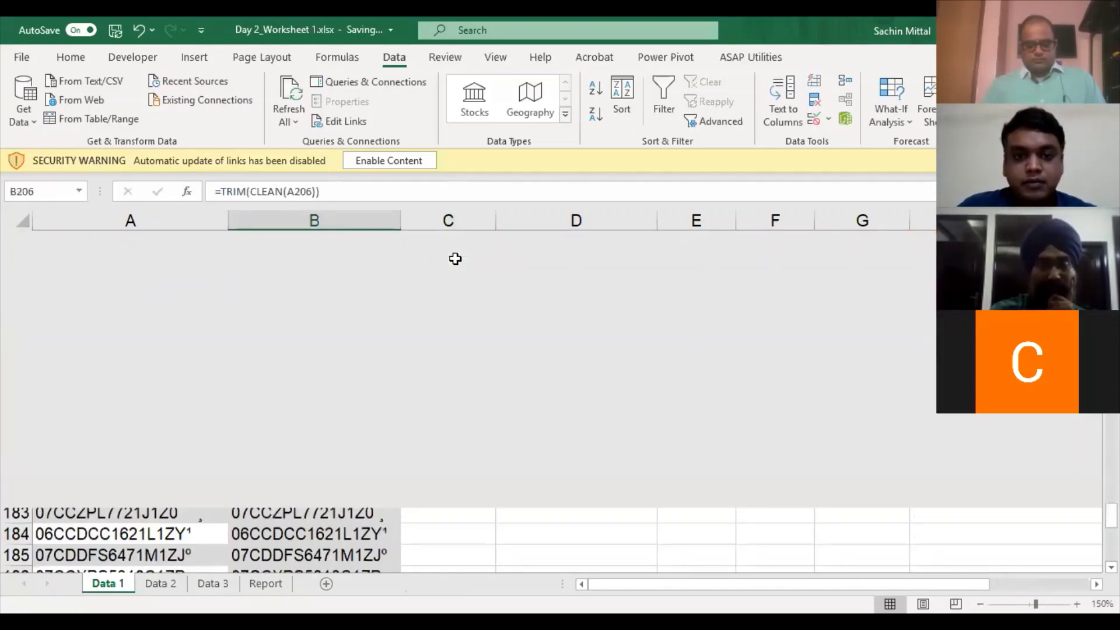
pyautogui.press('Right')
pyautogui.hotkey('ctrl', 'shift', 'Up')
pyautogui.hotkey('ctrl', 'd')
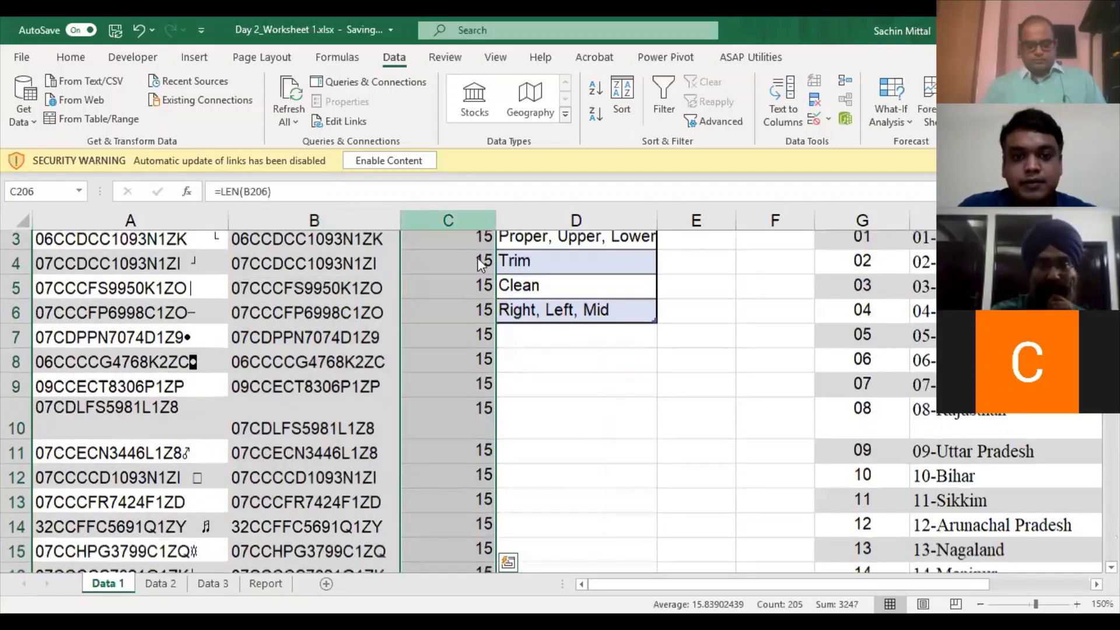
# - Insert a blank column before Functions, turn on header filters, and open column C's filter
pyautogui.click(544, 217)
pyautogui.hotkey('ctrl', 'shift', '+')
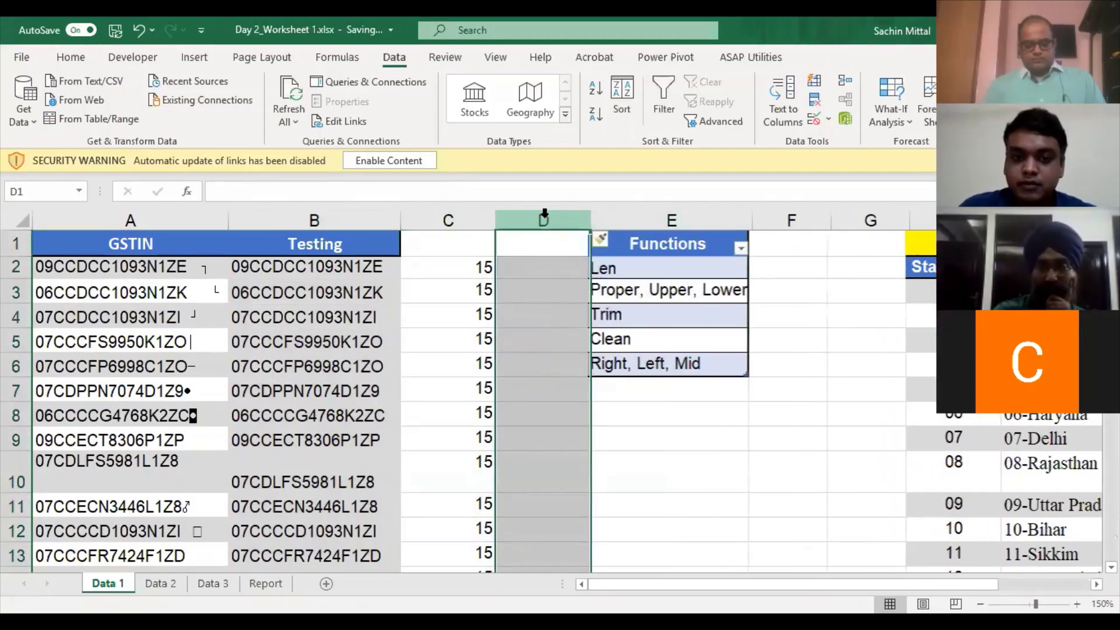
pyautogui.press('Left')
pyautogui.press('Down')
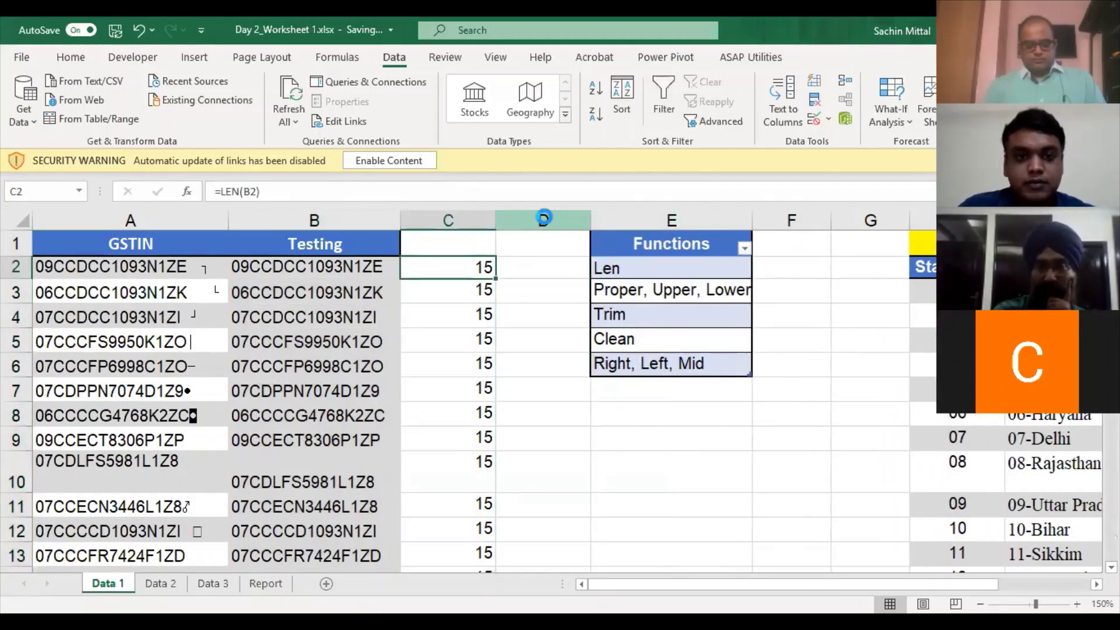
pyautogui.hotkey('ctrl', 'shift', 'l')
pyautogui.press('Up')
pyautogui.hotkey('alt', 'Down')
# - Filter column C to show only lengths 16 and 17, then scroll through the rows
pyautogui.click(324, 434)
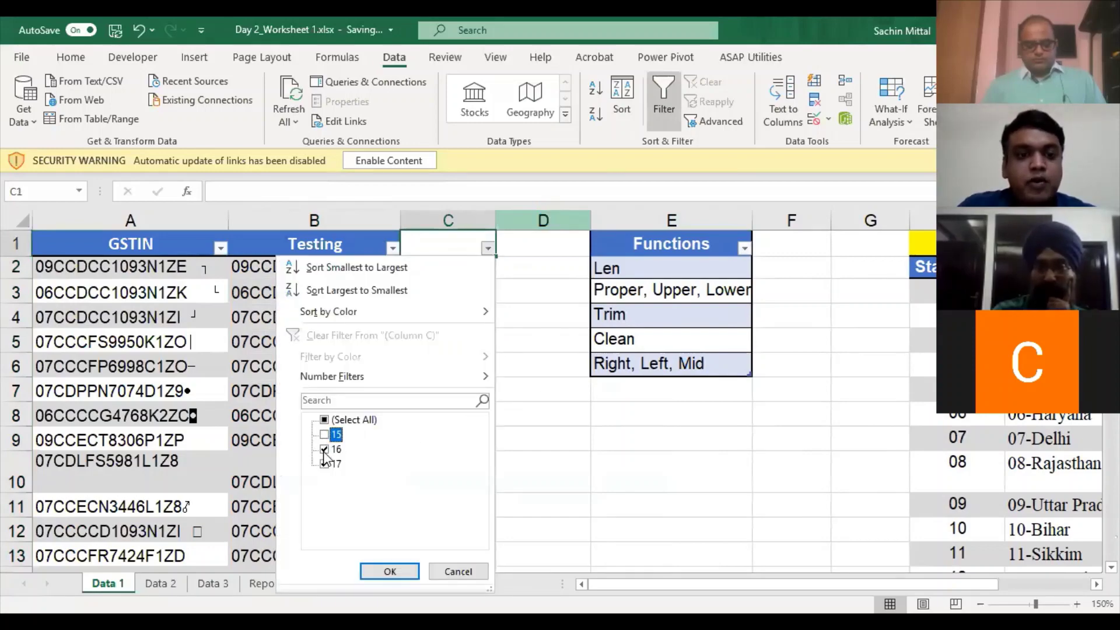
pyautogui.click(390, 573)
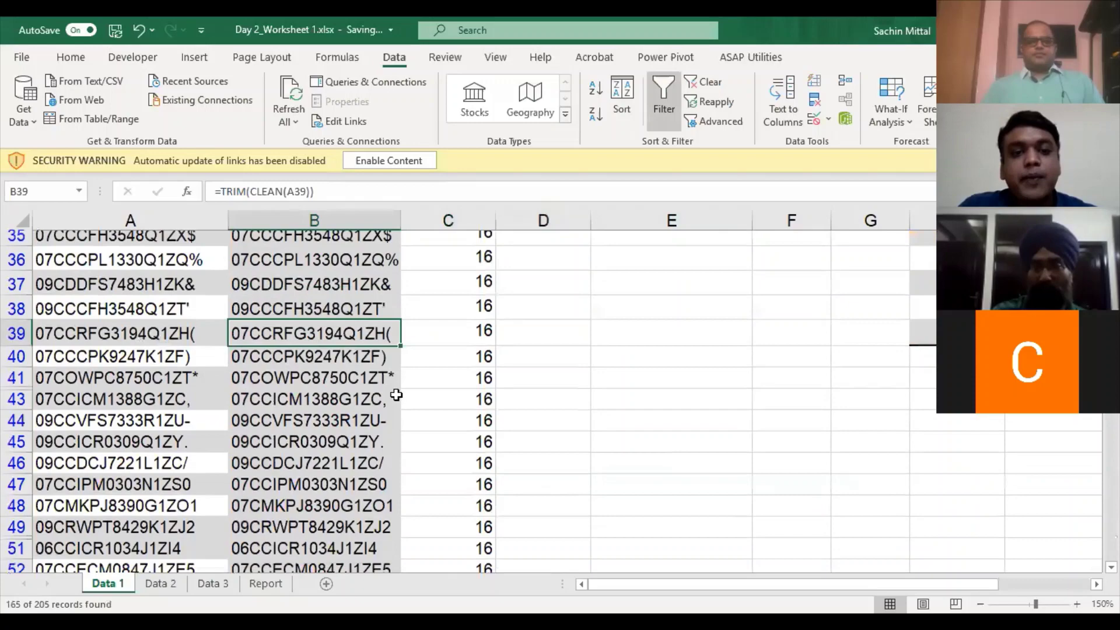
pyautogui.scroll(-2, 387, 426)
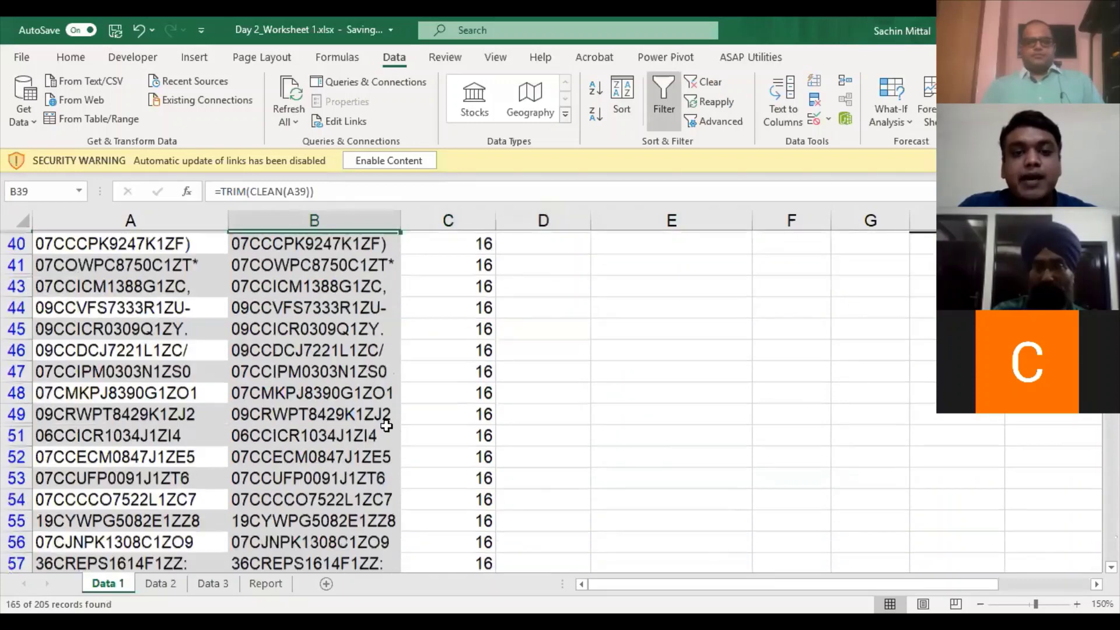
pyautogui.scroll(-9, 385, 432)
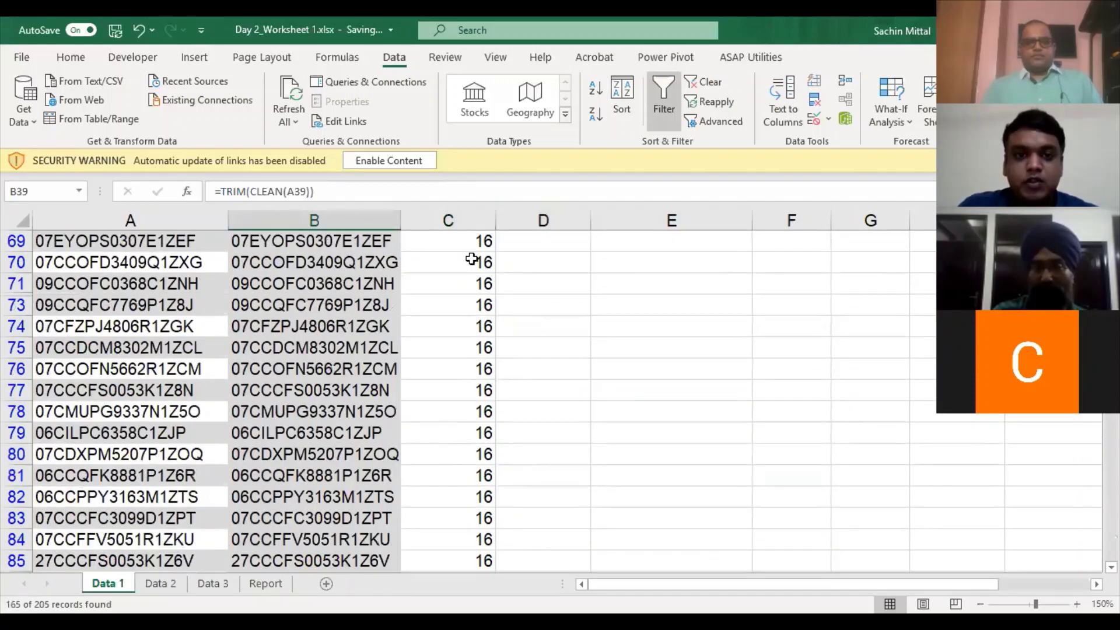
# - Clear the column C filter, then reapply it with the length-15 rows excluded
pyautogui.click(483, 249)
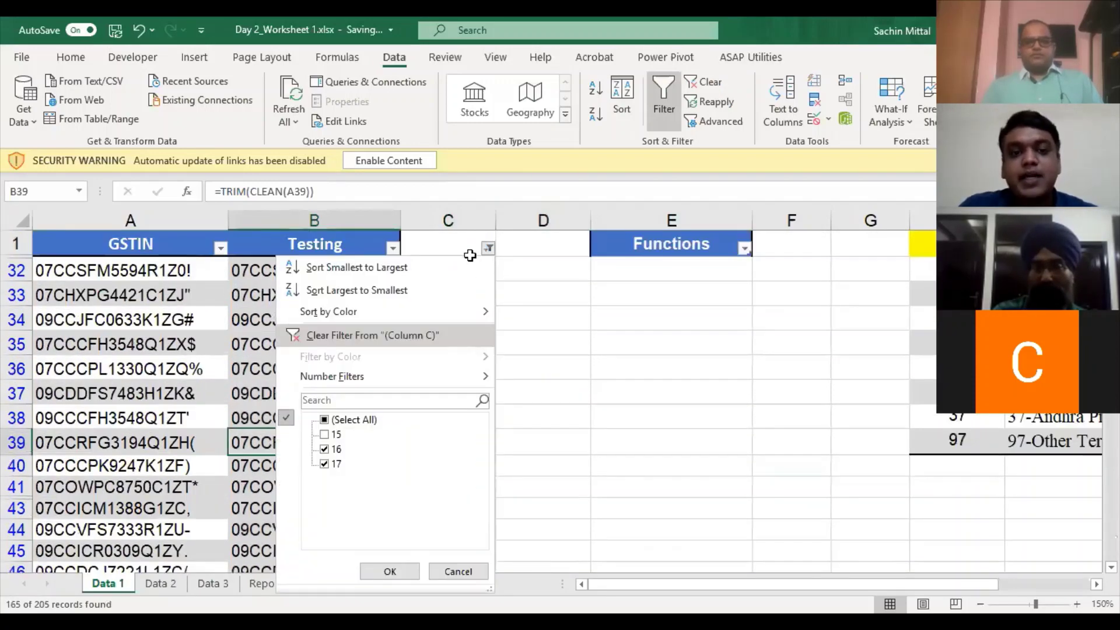
pyautogui.press('Return')
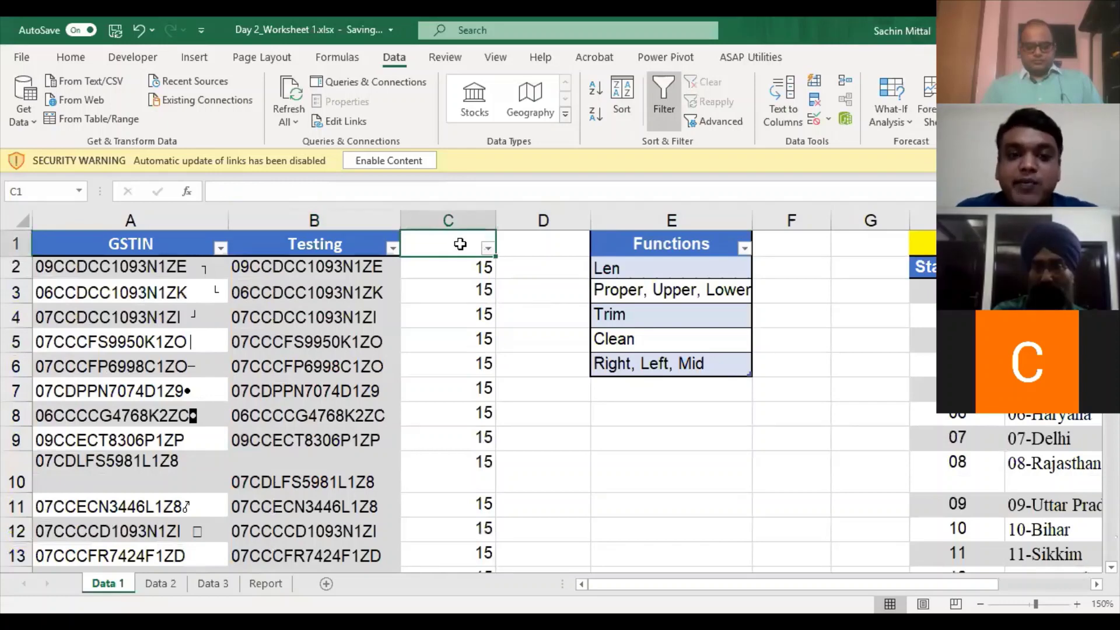
pyautogui.press('Down')
pyautogui.press('Up')
pyautogui.hotkey('alt', 'Down')
pyautogui.press('Down')
pyautogui.press('Down')
pyautogui.press('Down')
pyautogui.press('Down')
pyautogui.press('Down')
pyautogui.press('Down')
pyautogui.press('Down')
pyautogui.press('Down')
pyautogui.press('Up')
pyautogui.press('space')
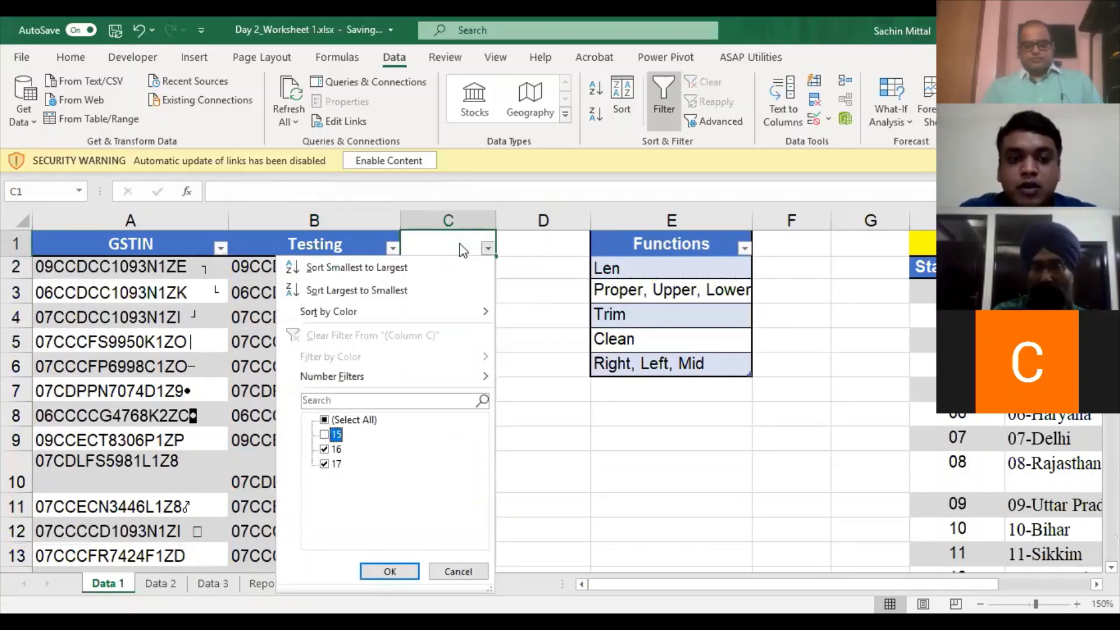
pyautogui.press('Tab')
pyautogui.press('Return')
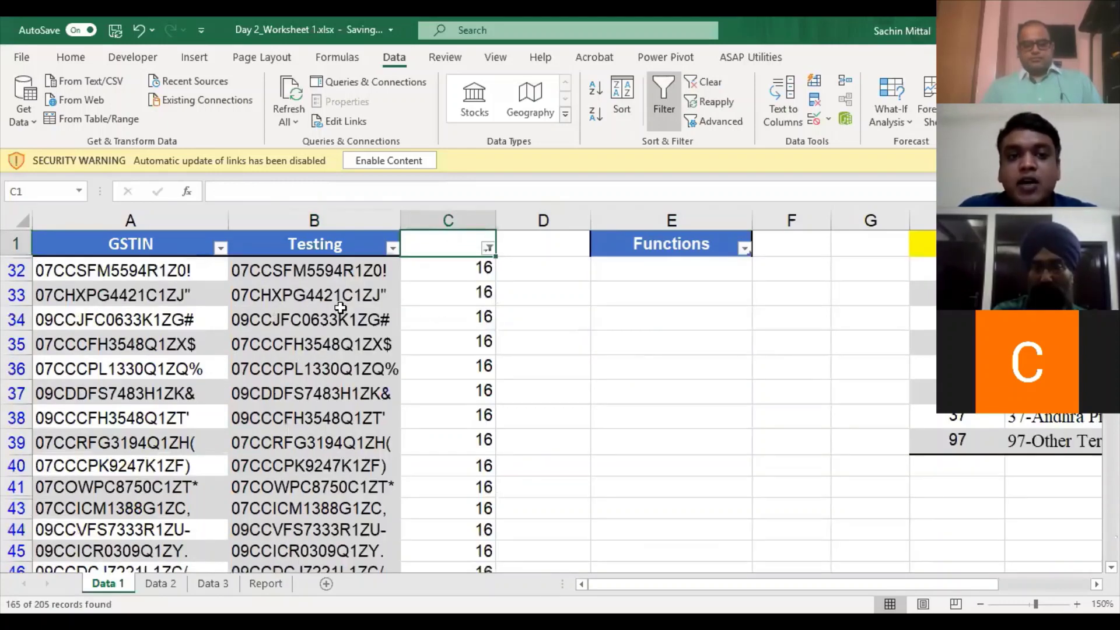
# - Review the filtered Testing values down to row 201
pyautogui.click(342, 308)
pyautogui.scroll(-1, 347, 298)
pyautogui.scroll(1, 347, 298)
pyautogui.press('Up')
pyautogui.press('Up')
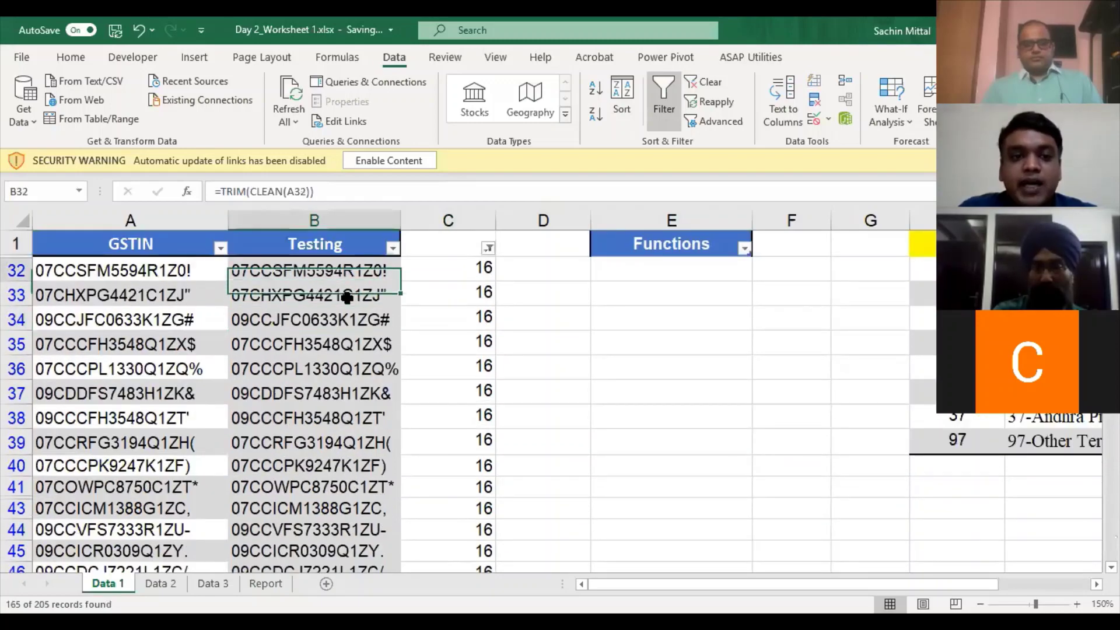
pyautogui.hotkey('ctrl', 'shift', 'Down')
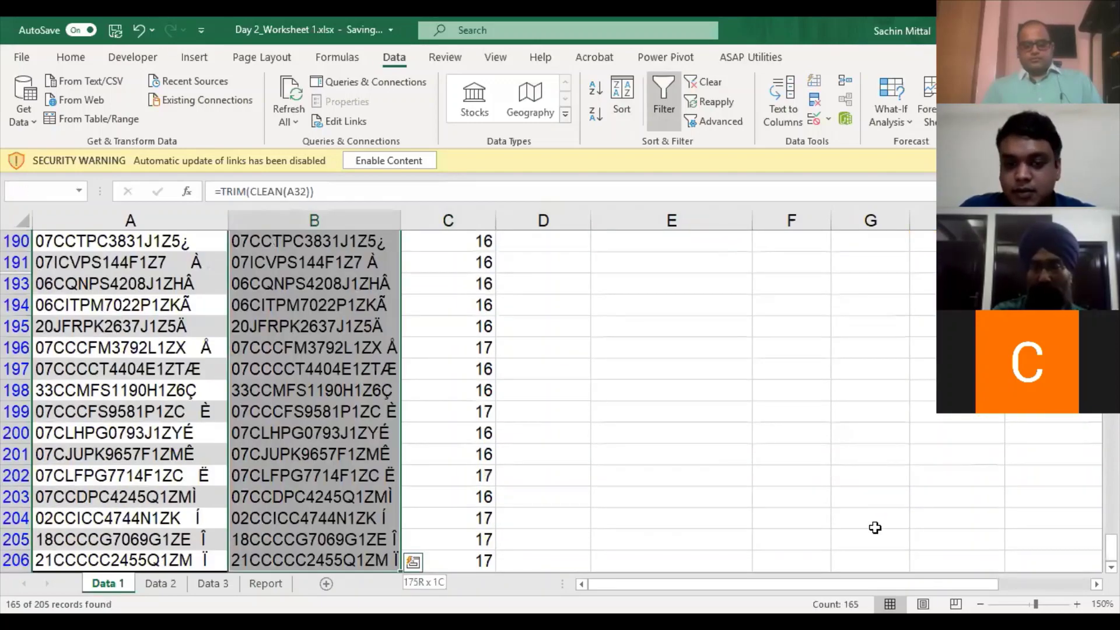
pyautogui.moveTo(944, 529); pyautogui.dragTo(944, 527)
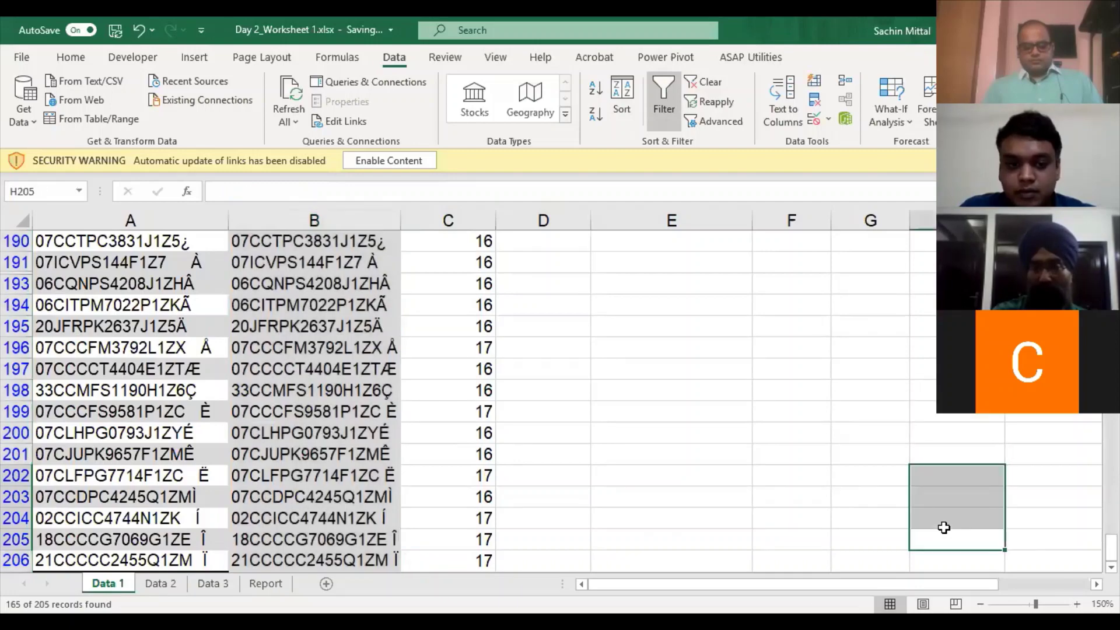
pyautogui.click(343, 446)
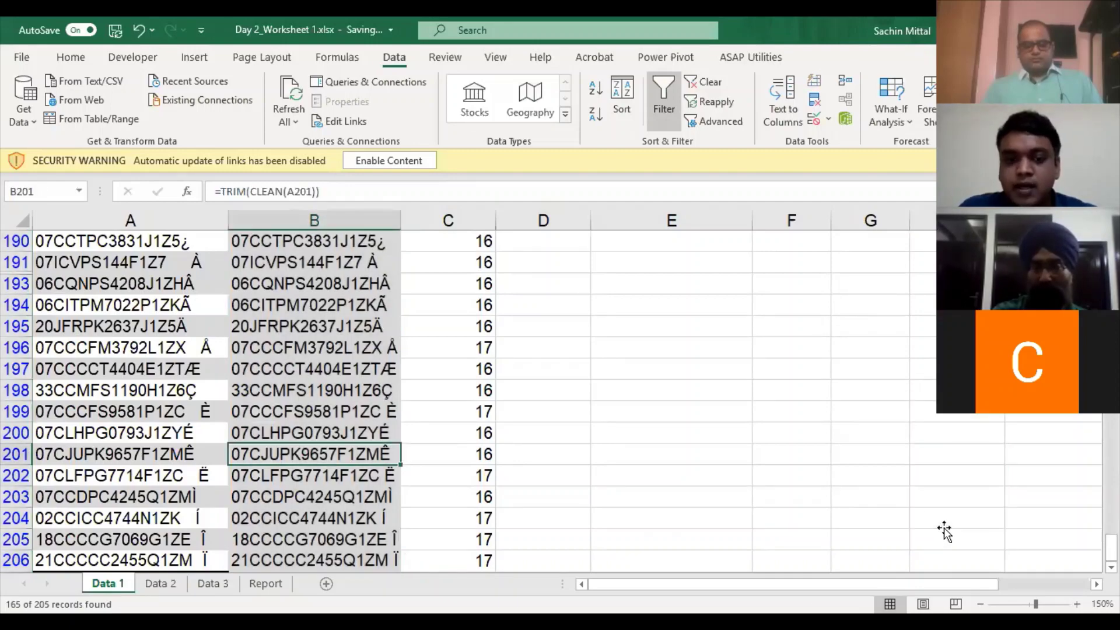
pyautogui.hotkey('ctrl', 'Up')
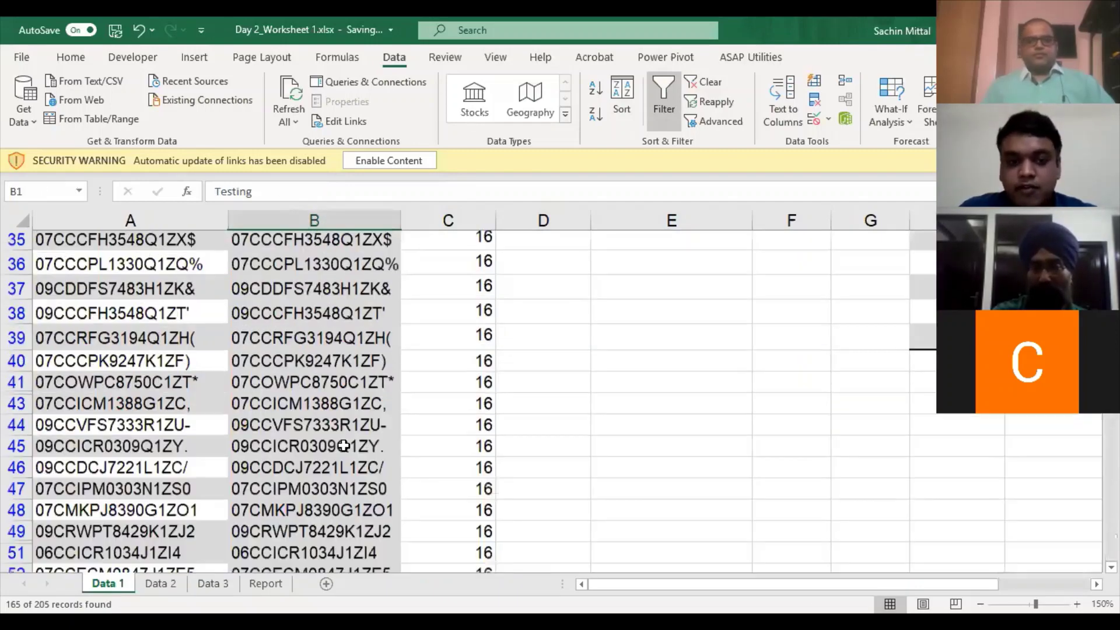
pyautogui.hotkey('ctrl', 'Down')
pyautogui.hotkey('ctrl', 'shift', 'Down')
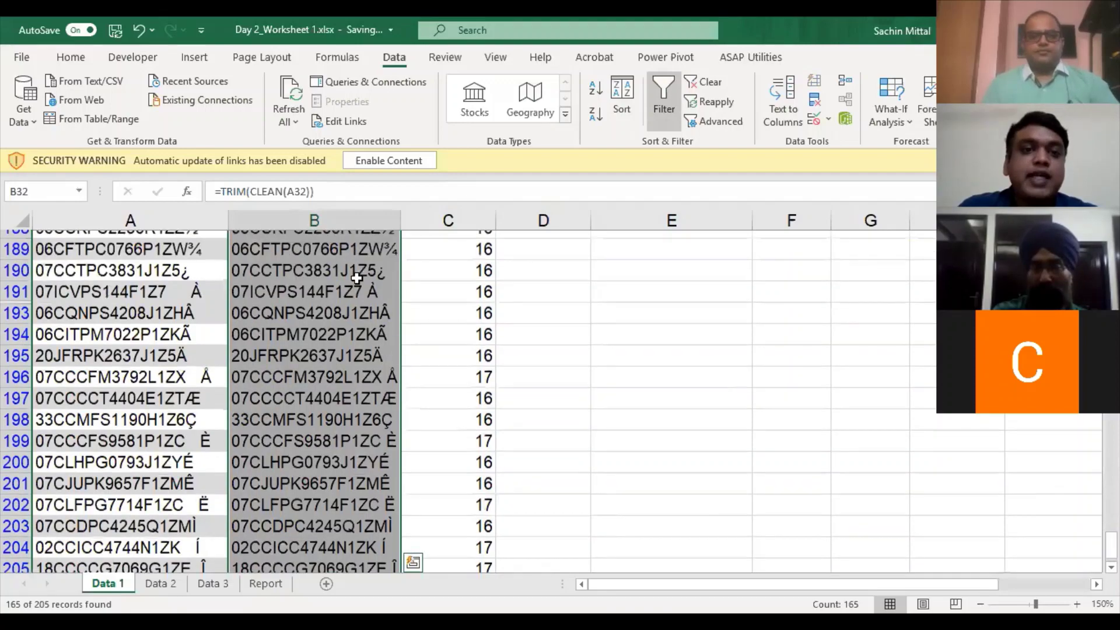
pyautogui.scroll(1, 453, 287)
# - Clear the column C filter and delete all LEN results from C2 down
pyautogui.press('Right')
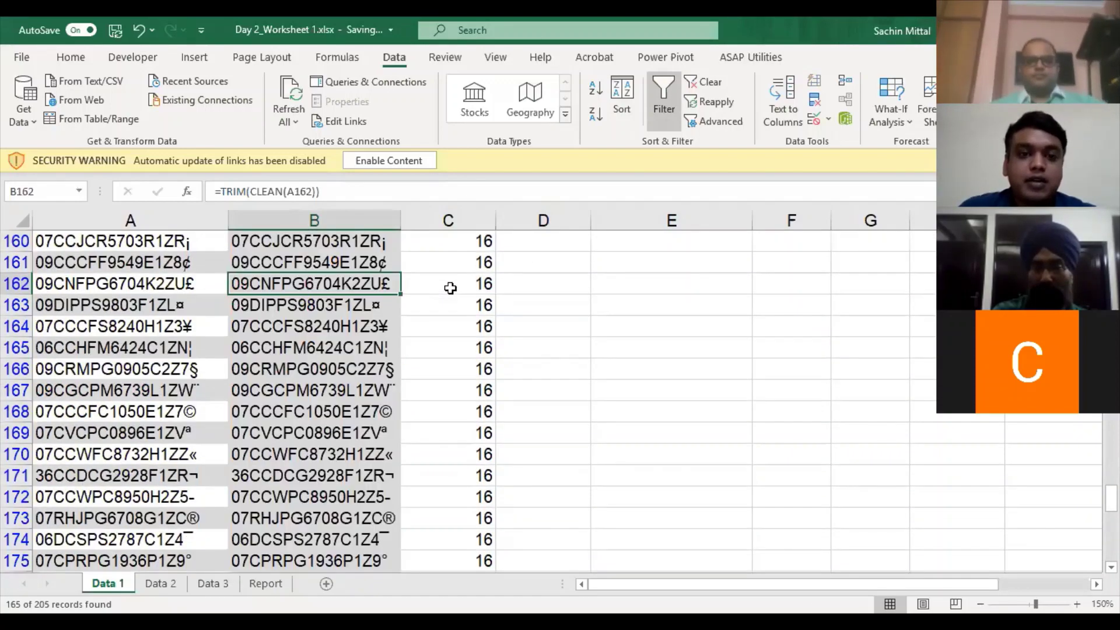
pyautogui.hotkey('ctrl', 'Up')
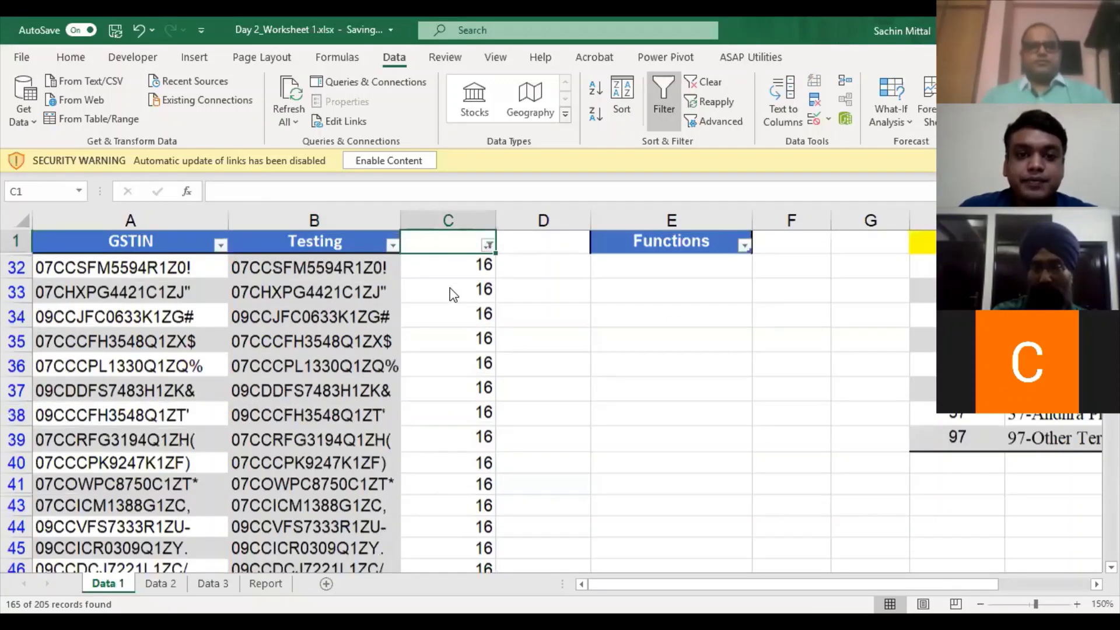
pyautogui.hotkey('alt', 'Down')
pyautogui.press('c')
pyautogui.press('Down')
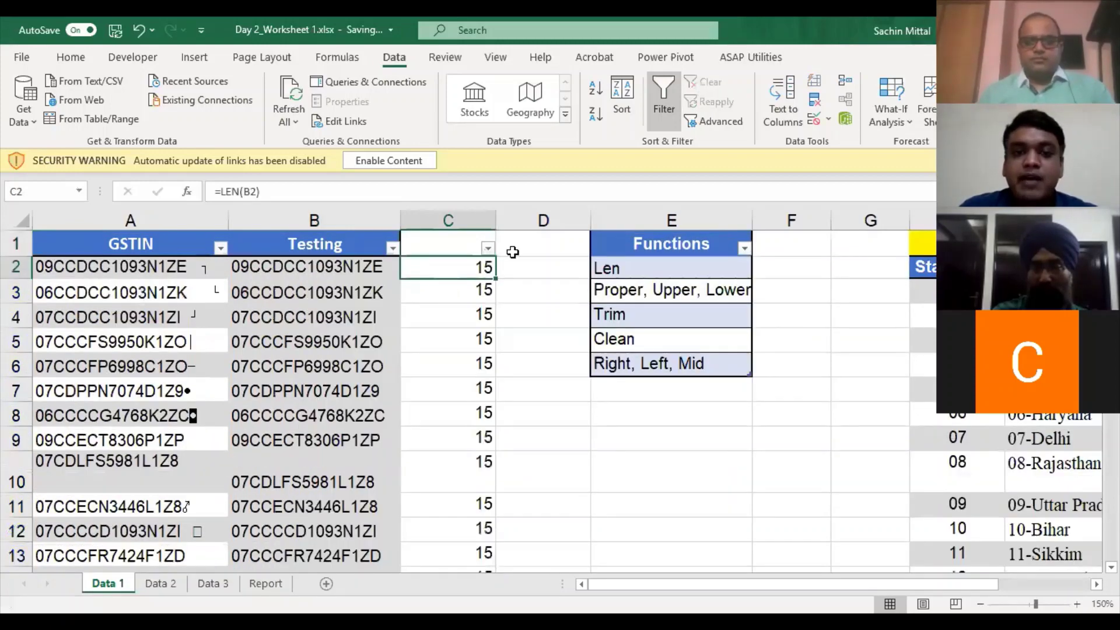
pyautogui.hotkey('ctrl', 'shift', 'Down')
pyautogui.press('Delete')
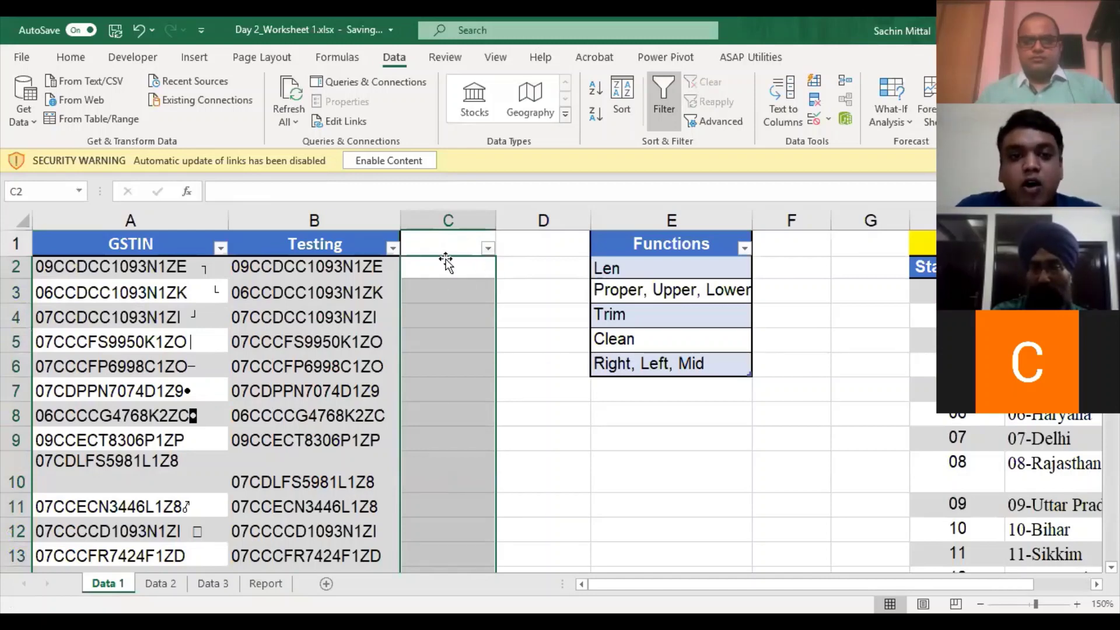
# - Enter a first 15-character extraction formula on A2 in cell C2
pyautogui.click(457, 269)
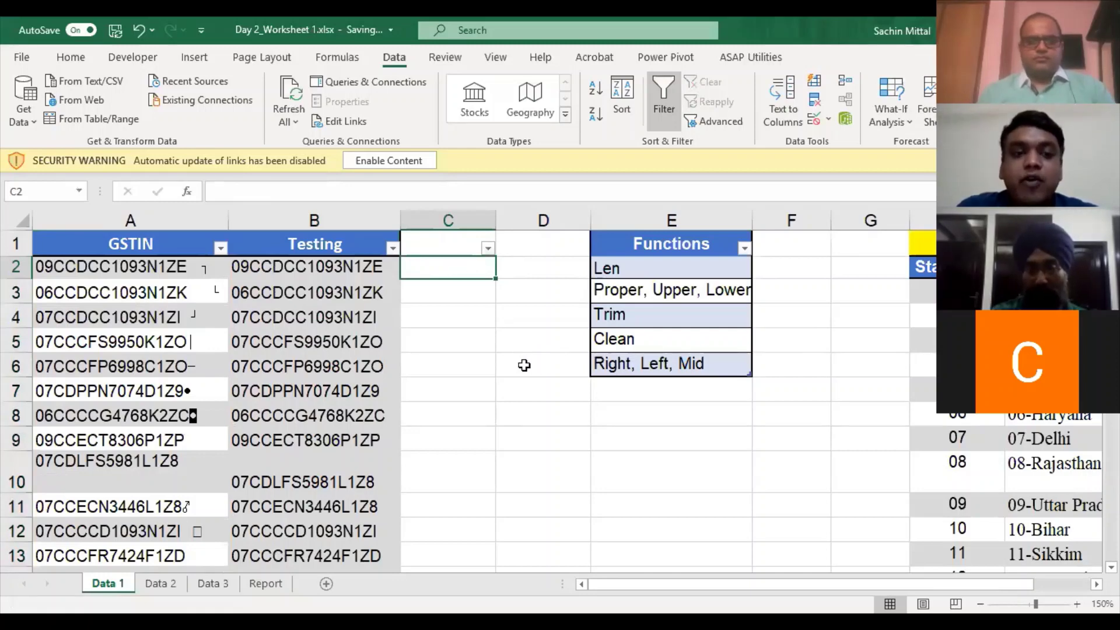
pyautogui.click(623, 362)
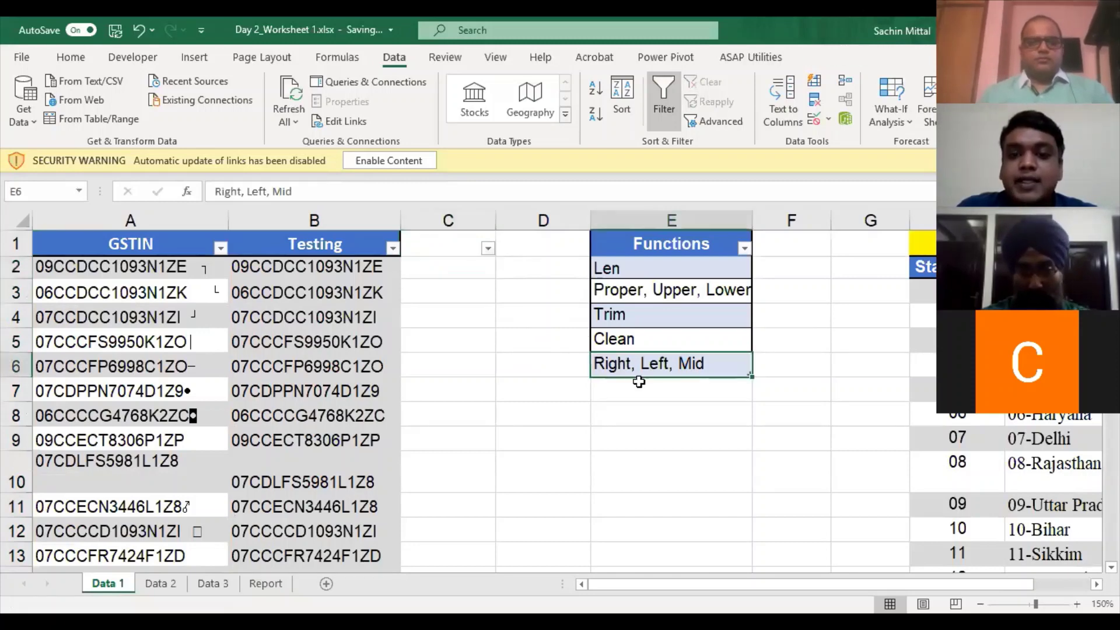
pyautogui.click(460, 268)
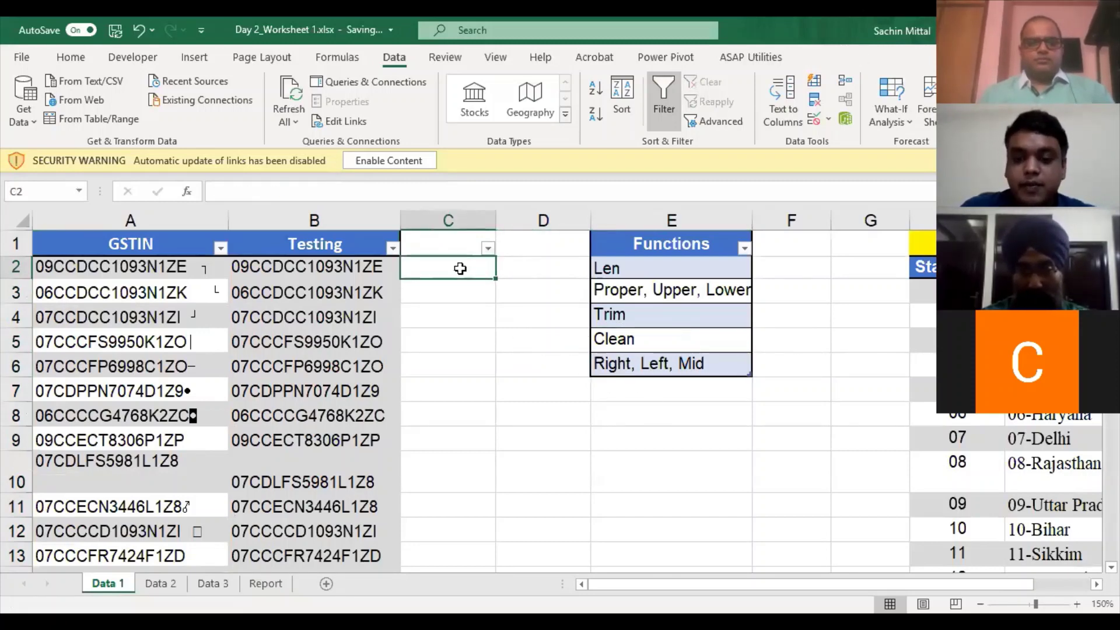
pyautogui.write('=right')
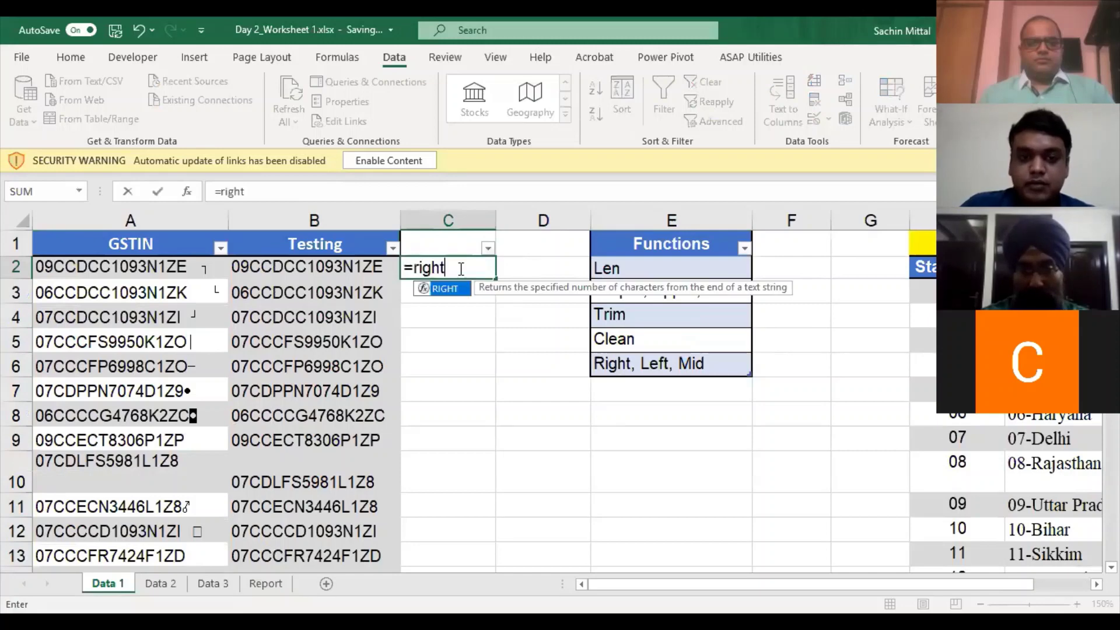
pyautogui.doubleClick(458, 288)
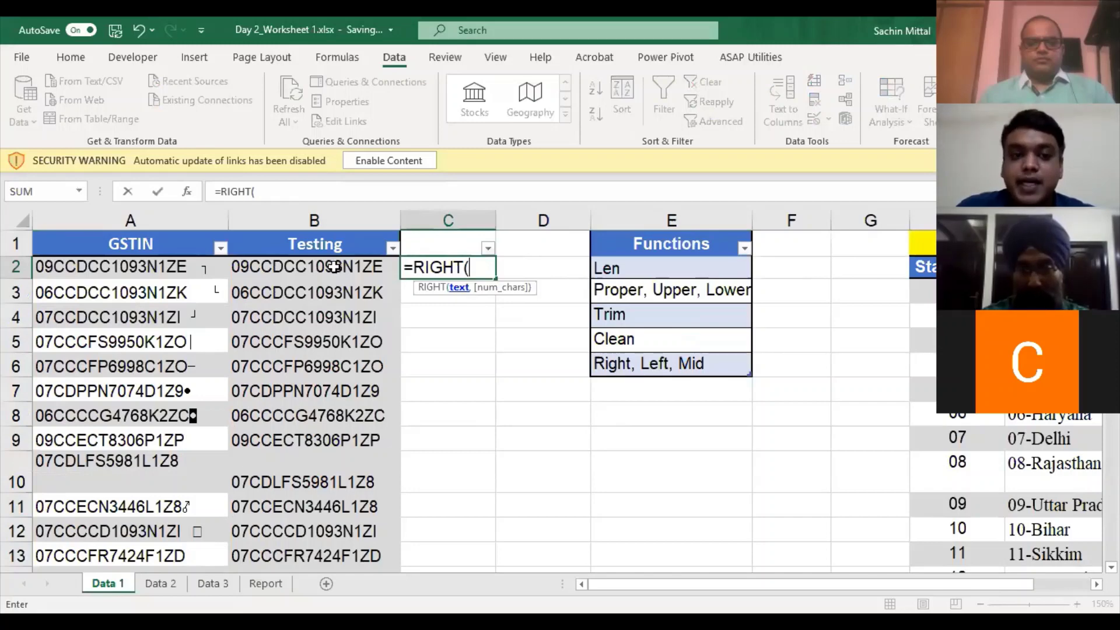
pyautogui.click(192, 270)
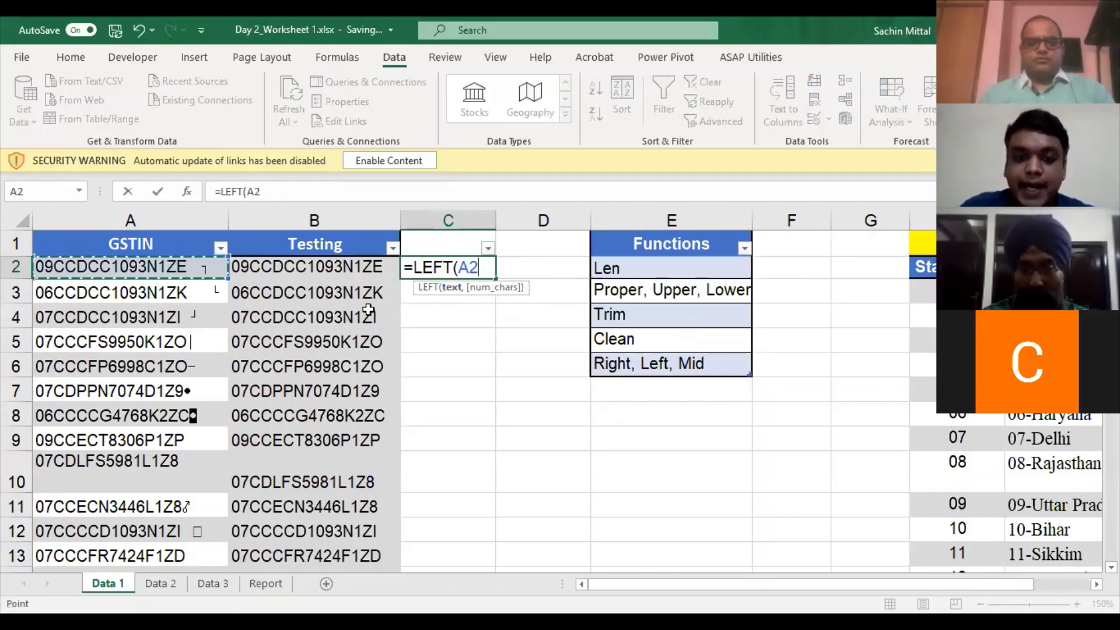
pyautogui.write(',15')
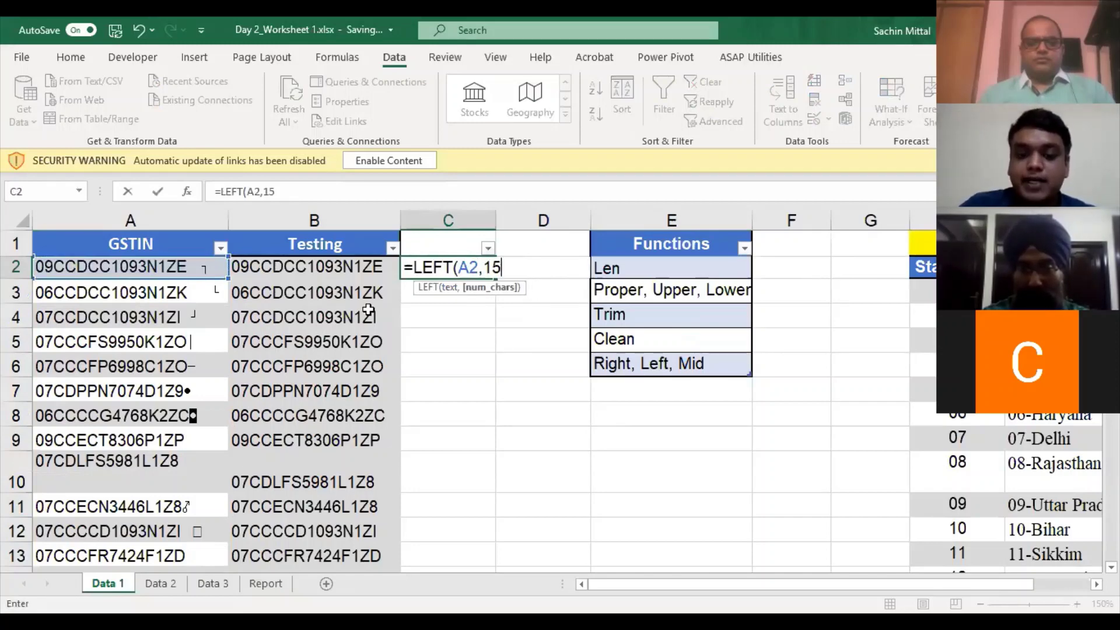
pyautogui.press('Return')
# - Fill the C2 formula down column C to the last row and widen column C
pyautogui.press('Up')
pyautogui.press('Left')
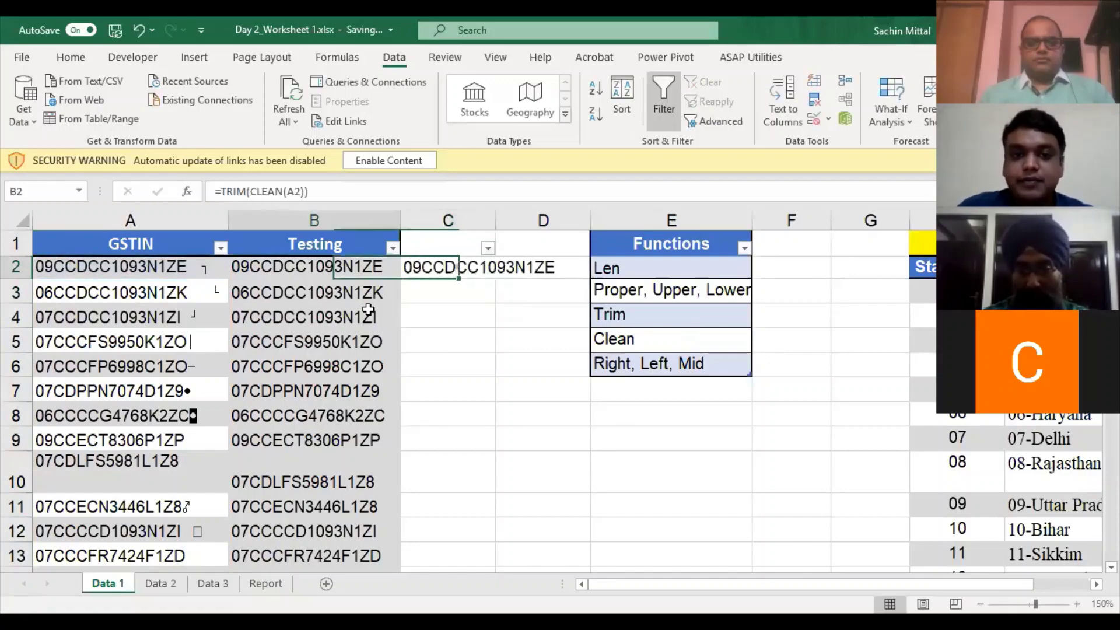
pyautogui.hotkey('ctrl', 'Down')
pyautogui.press('Right')
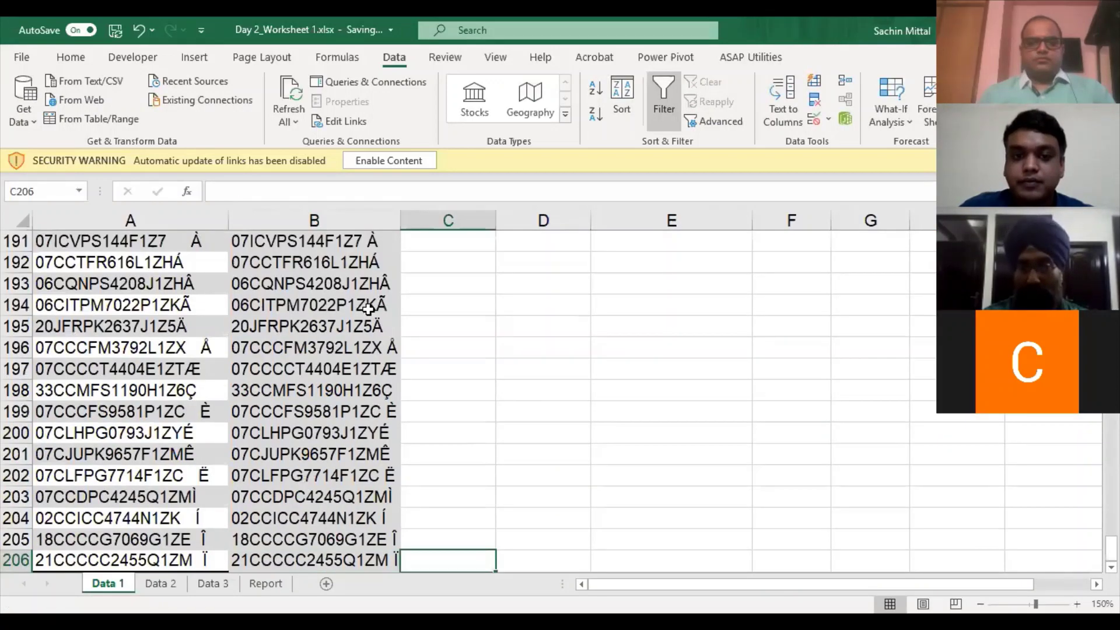
pyautogui.hotkey('ctrl', 'shift', 'Up')
pyautogui.hotkey('ctrl', 'd')
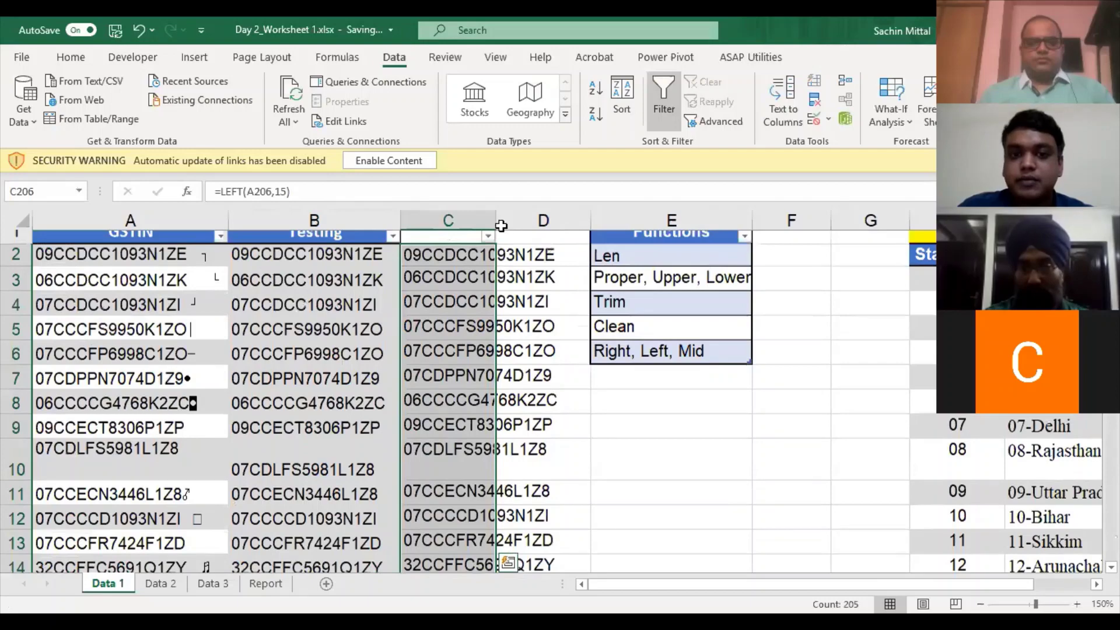
pyautogui.doubleClick(501, 226)
pyautogui.click(518, 295)
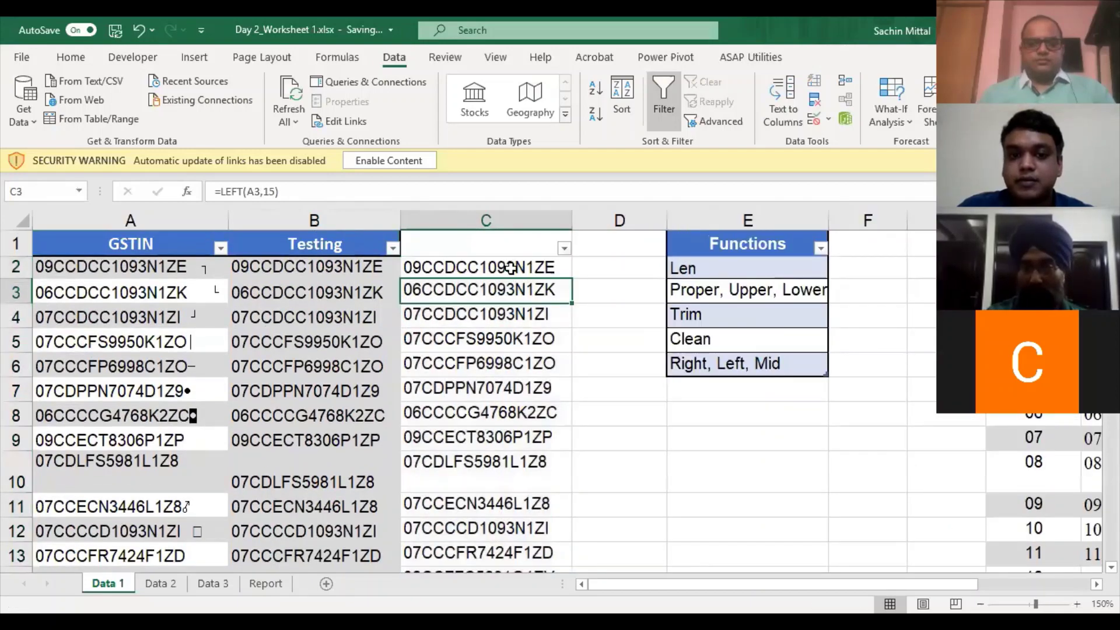
# - Rewrite C2 as =LEFT(A2,15) and select column C down to the last GSTIN
pyautogui.click(512, 268)
pyautogui.write('=')
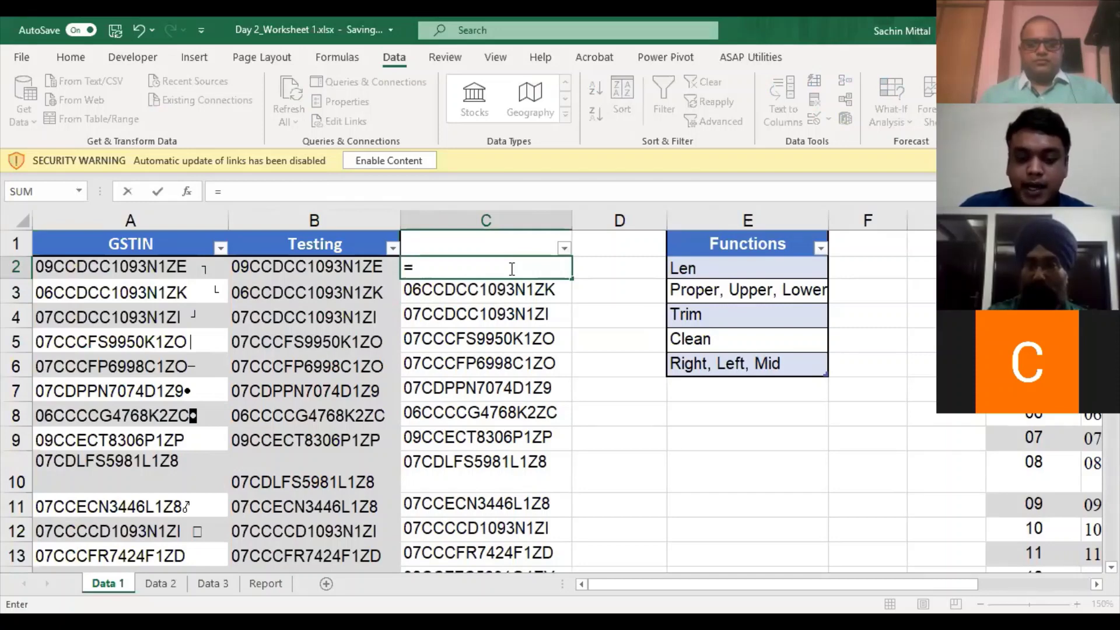
pyautogui.write('LEFT(')
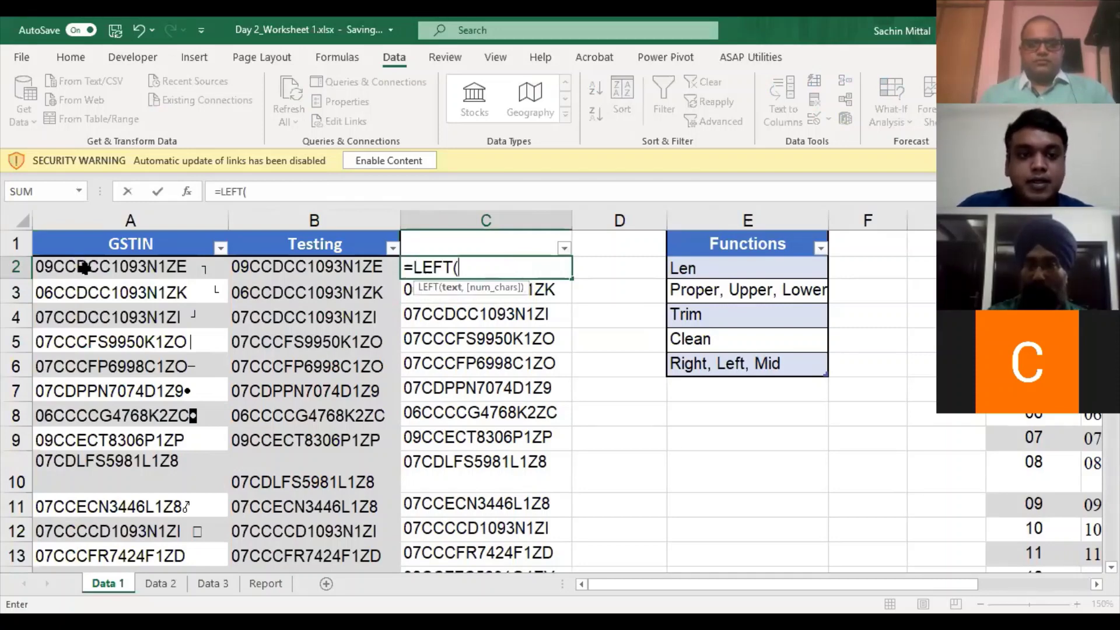
pyautogui.click(85, 265)
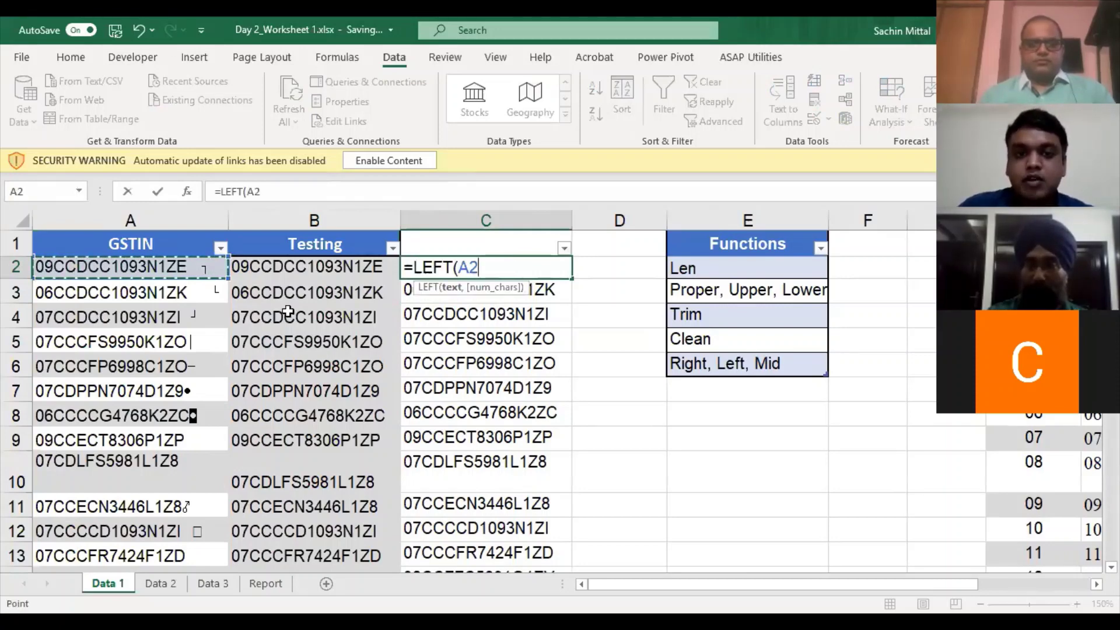
pyautogui.write(',15)')
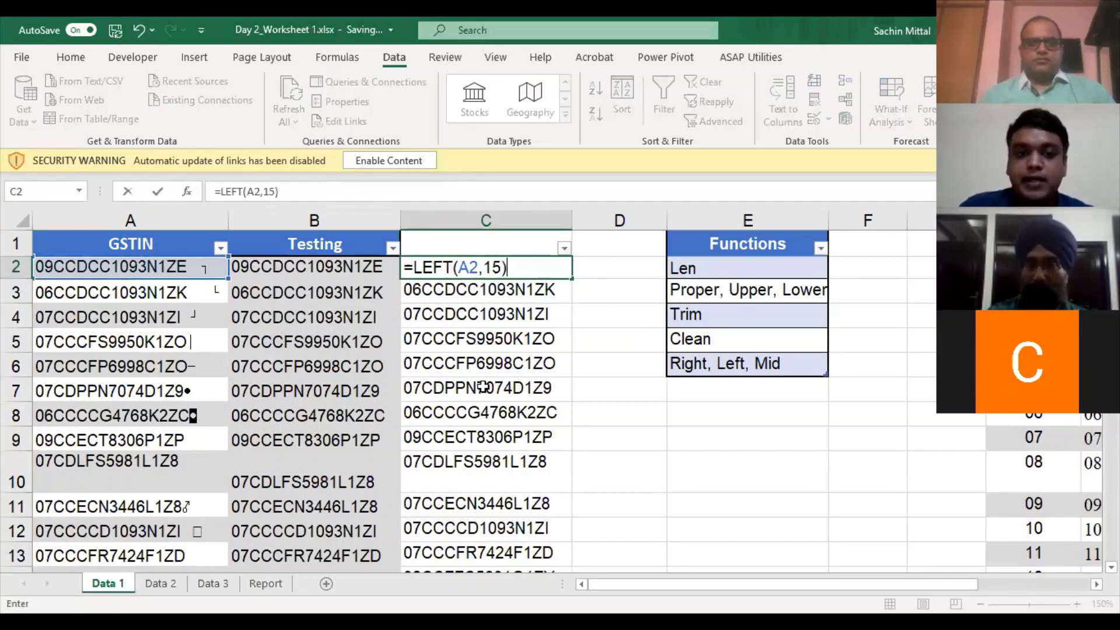
pyautogui.hotkey('ctrl', 'Return')
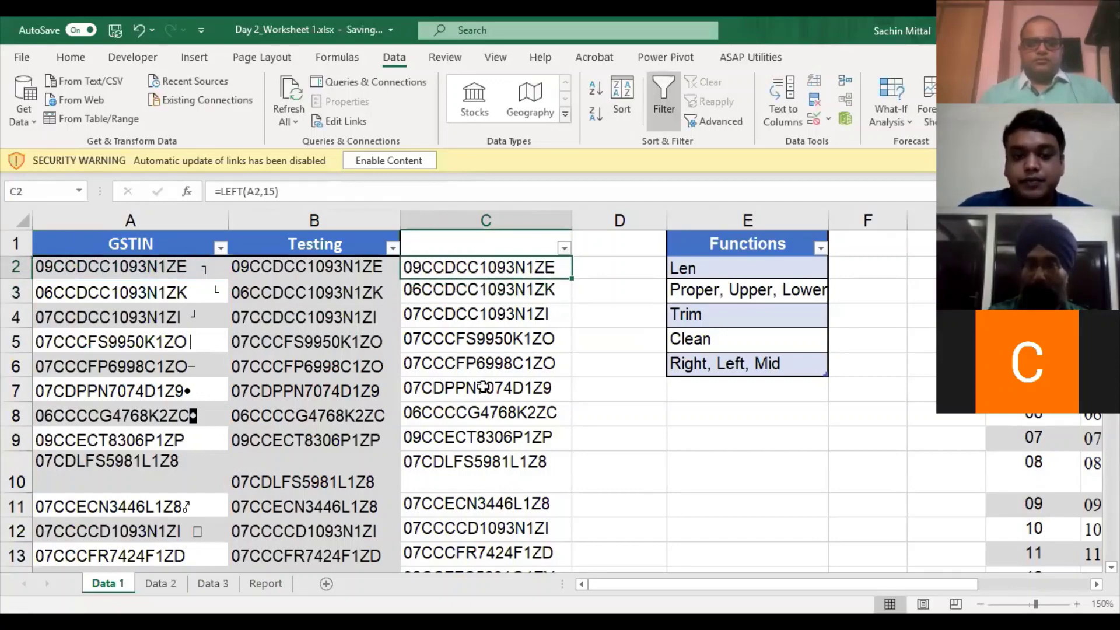
pyautogui.hotkey('ctrl', 'shift', 'Down')
pyautogui.press('Right')
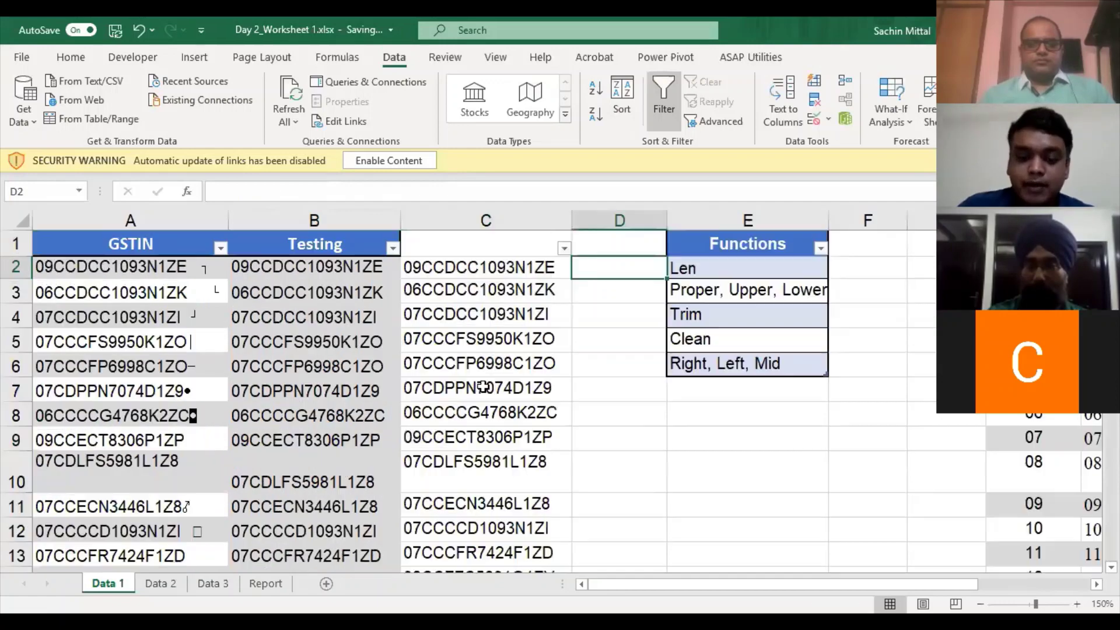
# - Enter =LEN(C2) in D2 and fill it down column D to the last row
pyautogui.write('=LEN(')
pyautogui.press('Left')
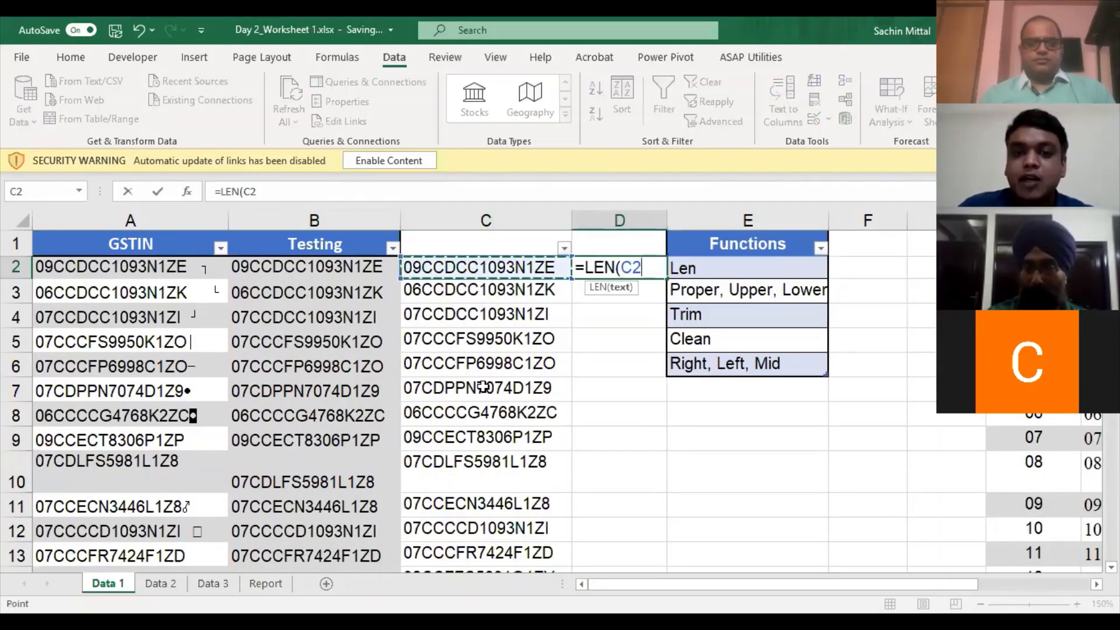
pyautogui.press('Return')
pyautogui.press('Left')
pyautogui.hotkey('ctrl', 'Down')
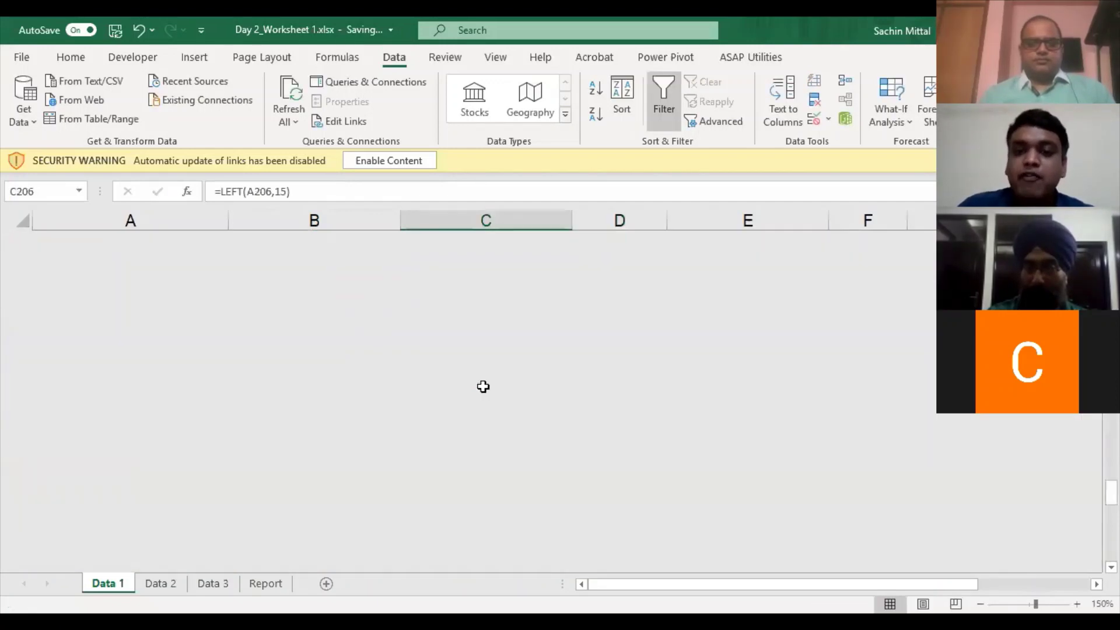
pyautogui.press('Right')
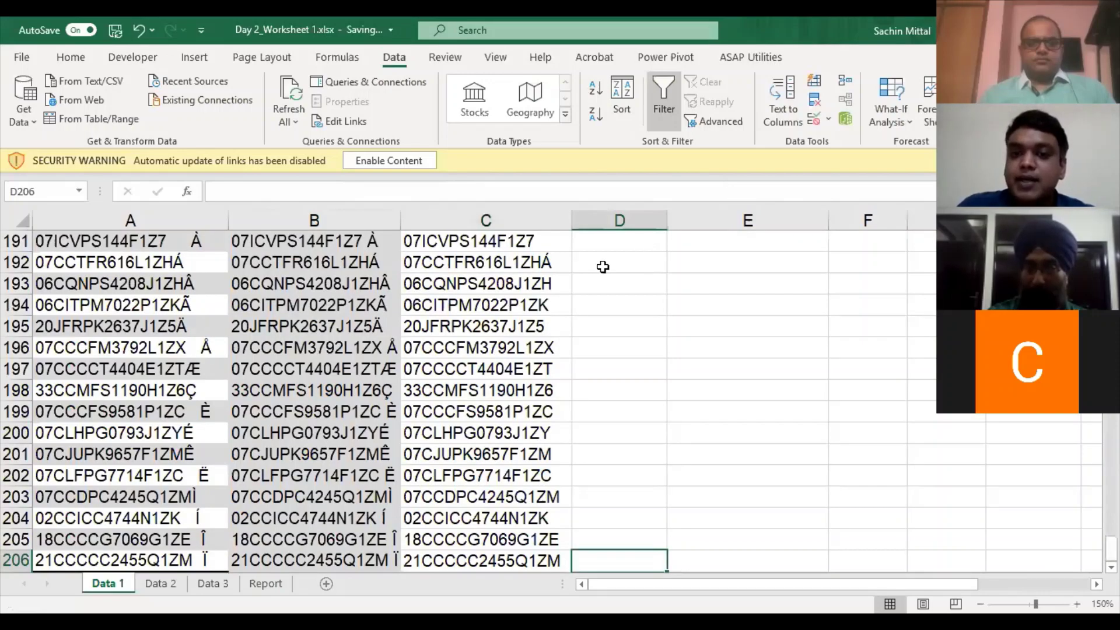
pyautogui.hotkey('ctrl', 'shift', 'Up')
pyautogui.hotkey('ctrl', 'd')
# - Filter column D and confirm its value list shows only the length 15
pyautogui.hotkey('ctrl', 'Up')
pyautogui.press('Left')
pyautogui.press('F2')
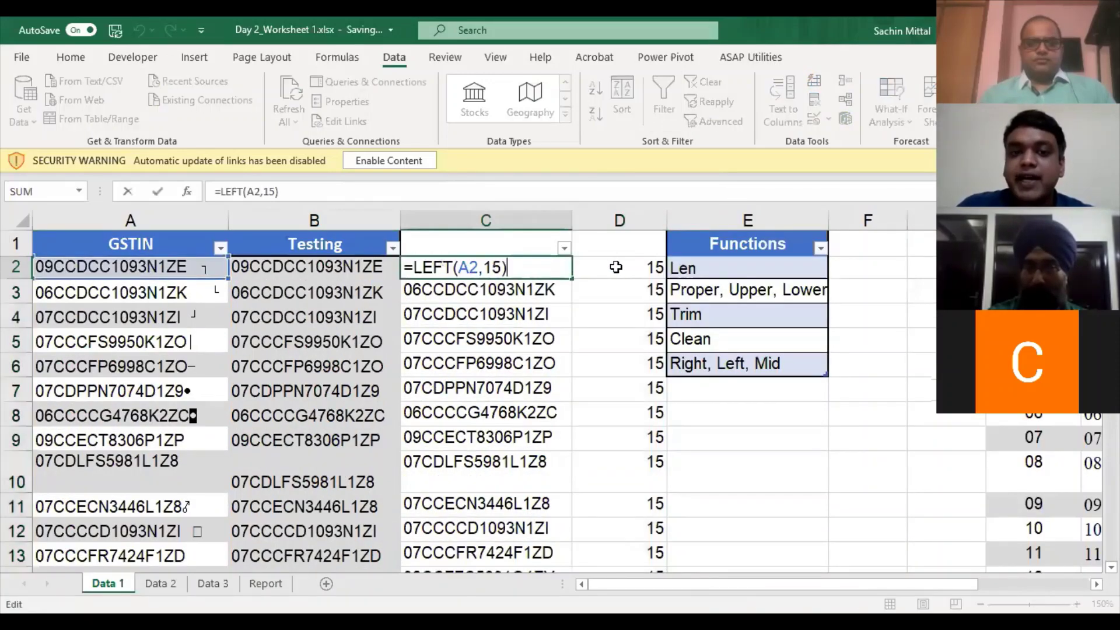
pyautogui.press('Escape')
pyautogui.press('Right')
pyautogui.press('Up')
pyautogui.hotkey('ctrl', 'shift', 'Down')
pyautogui.click(635, 266)
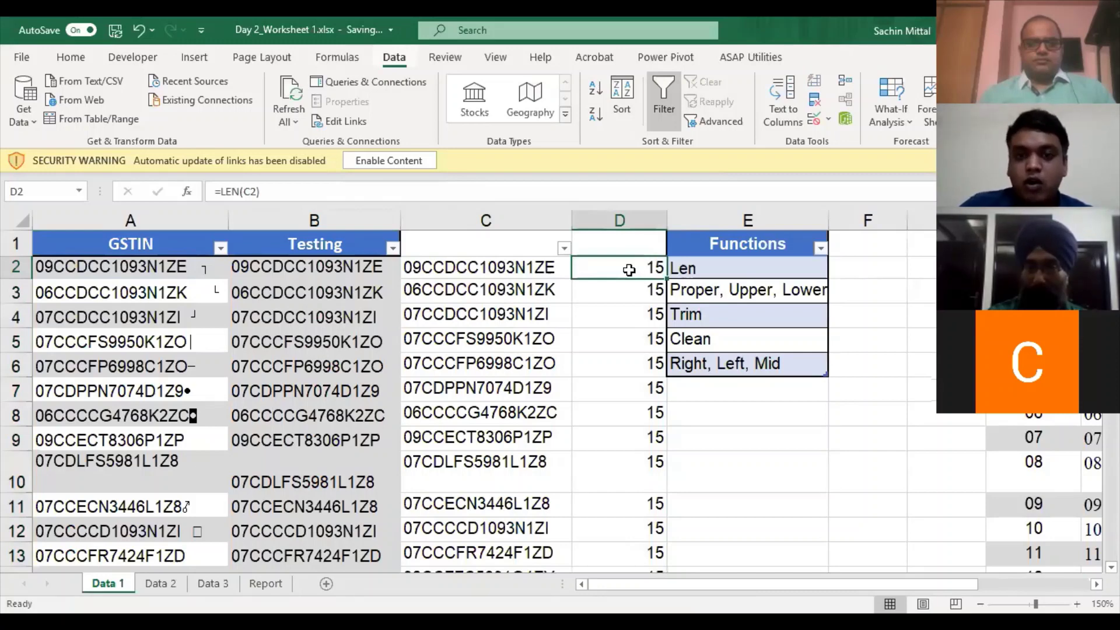
pyautogui.hotkey('ctrl', 'shift', 'l')
pyautogui.hotkey('ctrl', 'shift', 'l')
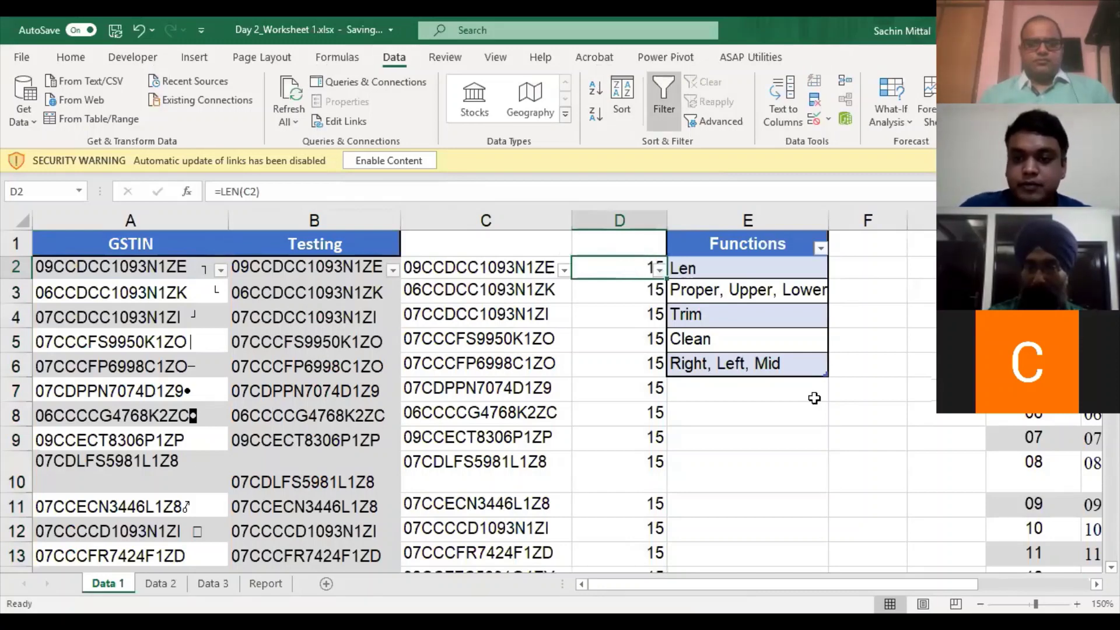
pyautogui.click(658, 271)
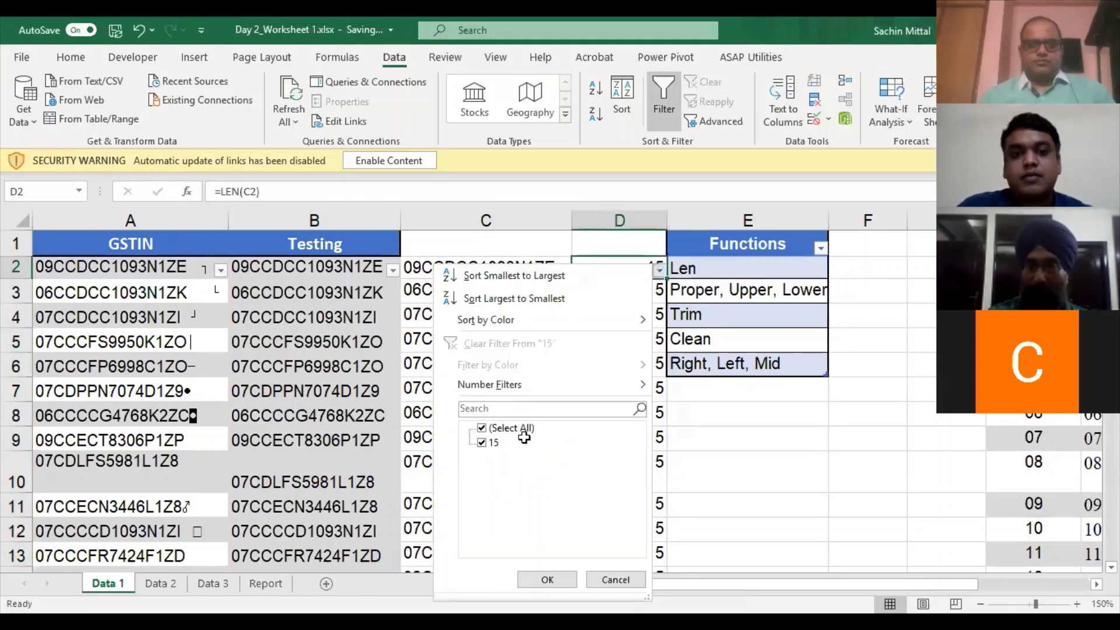
pyautogui.press('Escape')
# - Delete the length results in column D and the extracted values in column C
pyautogui.press('Delete')
pyautogui.press('Left')
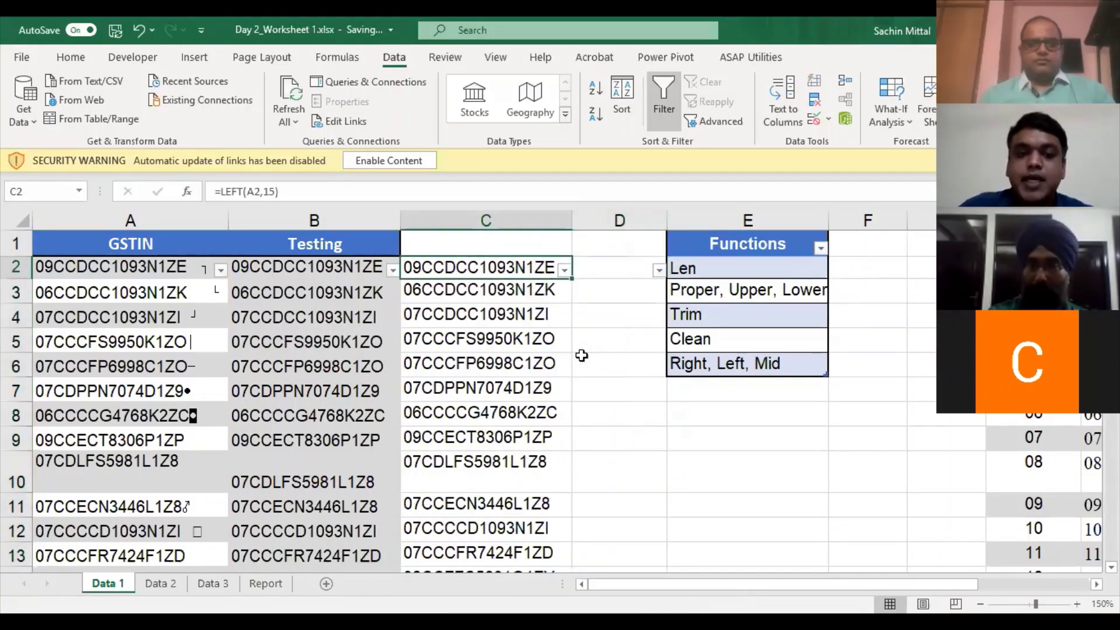
pyautogui.click(583, 355)
pyautogui.press('Left')
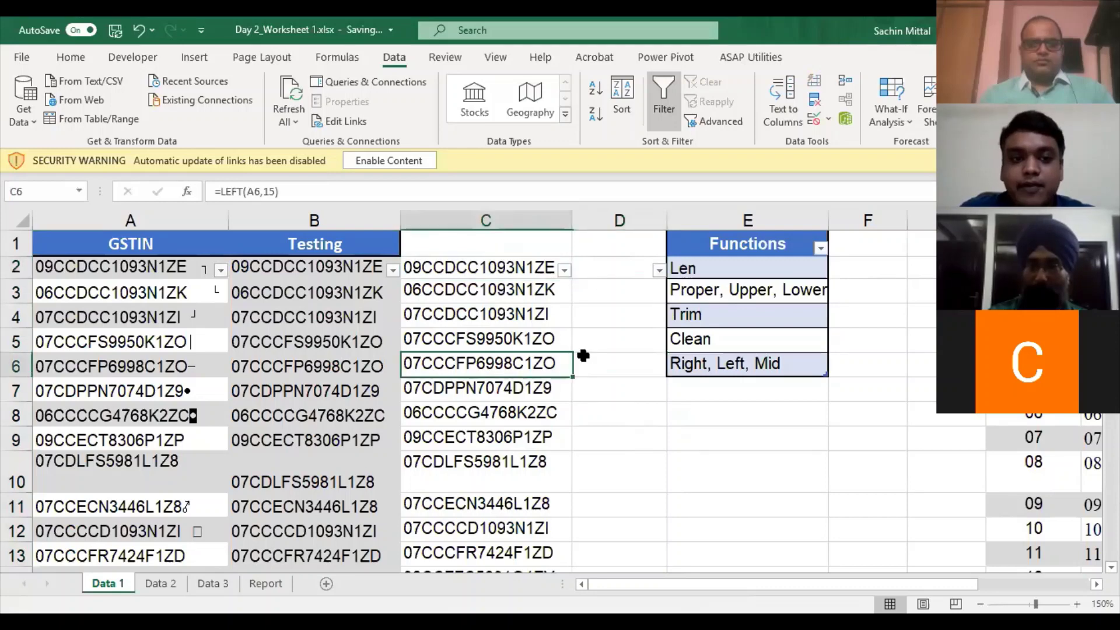
pyautogui.hotkey('ctrl', 'space')
pyautogui.press('Delete')
pyautogui.press('Up')
pyautogui.press('Up')
pyautogui.press('Up')
pyautogui.press('Up')
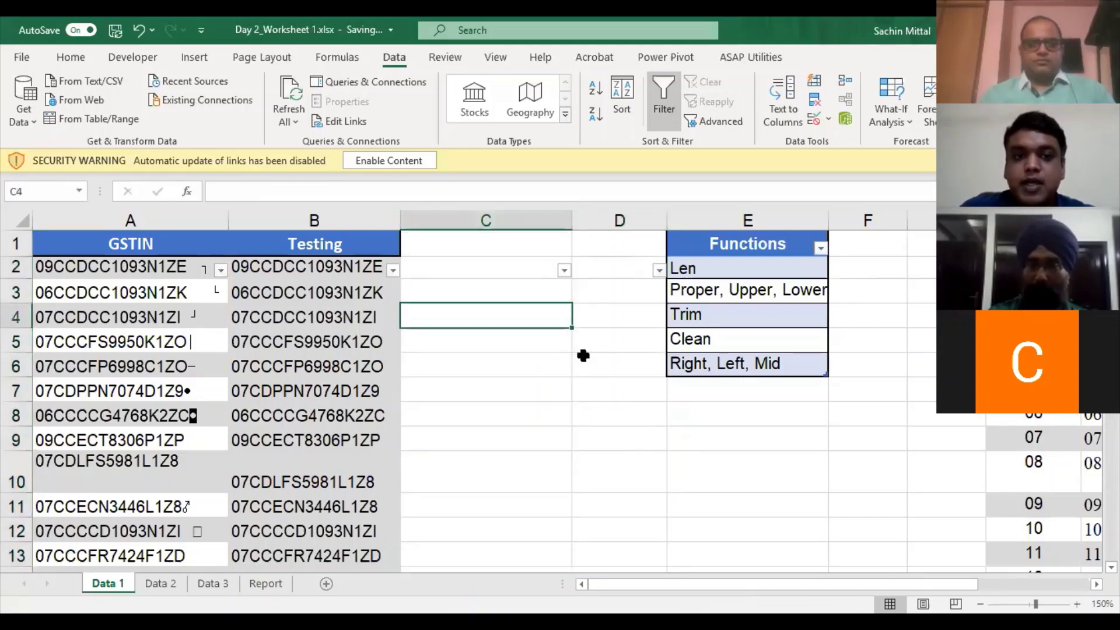
# - Enter =LEFT(A2,2) in C2 and fill it down column C to row 206
pyautogui.write('=')
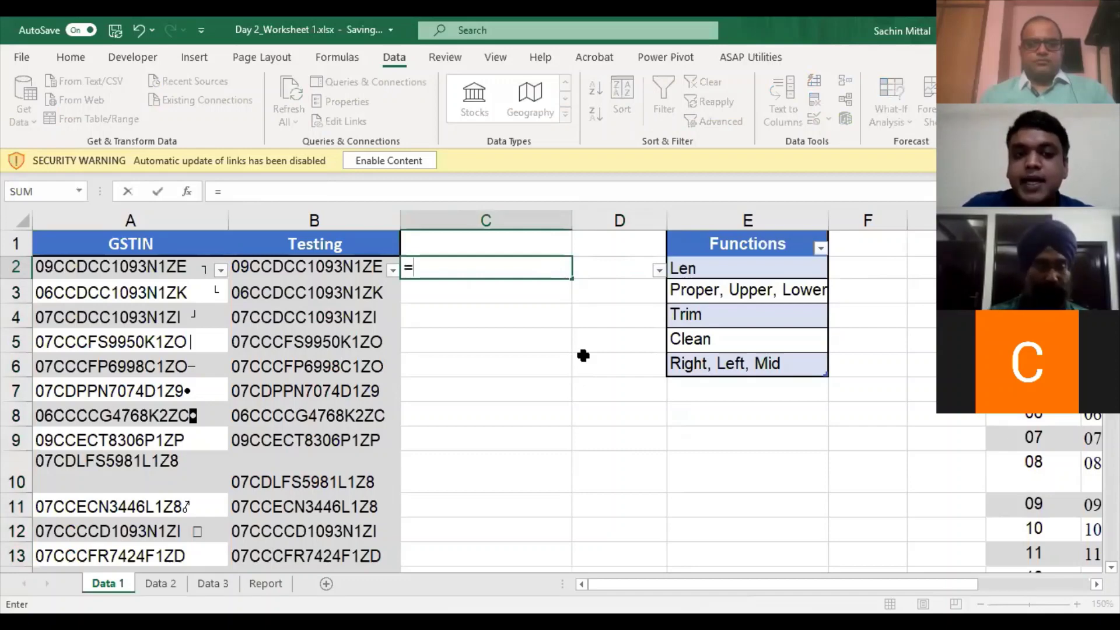
pyautogui.write('LEFT(')
pyautogui.press('Left')
pyautogui.press('Left')
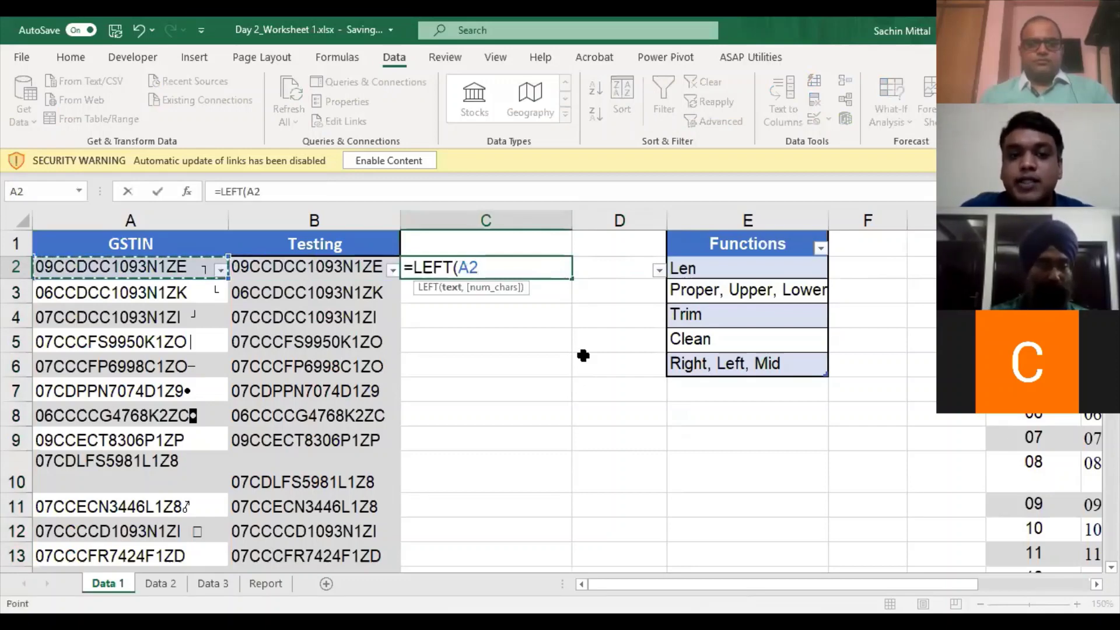
pyautogui.write(',2')
pyautogui.press('Return')
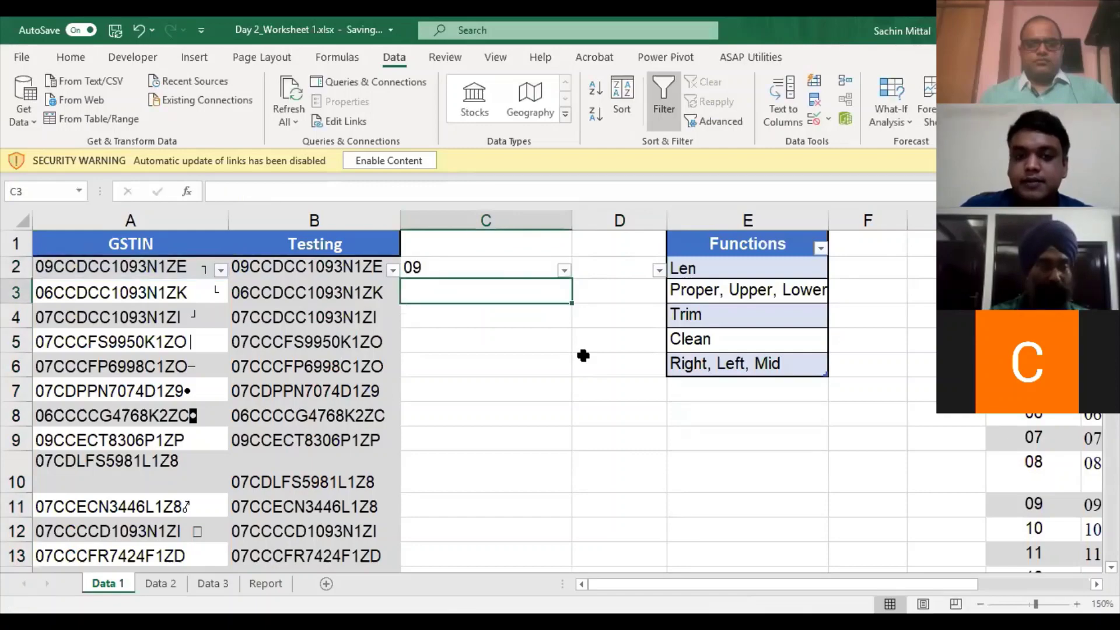
pyautogui.press('Left')
pyautogui.hotkey('ctrl', 'Down')
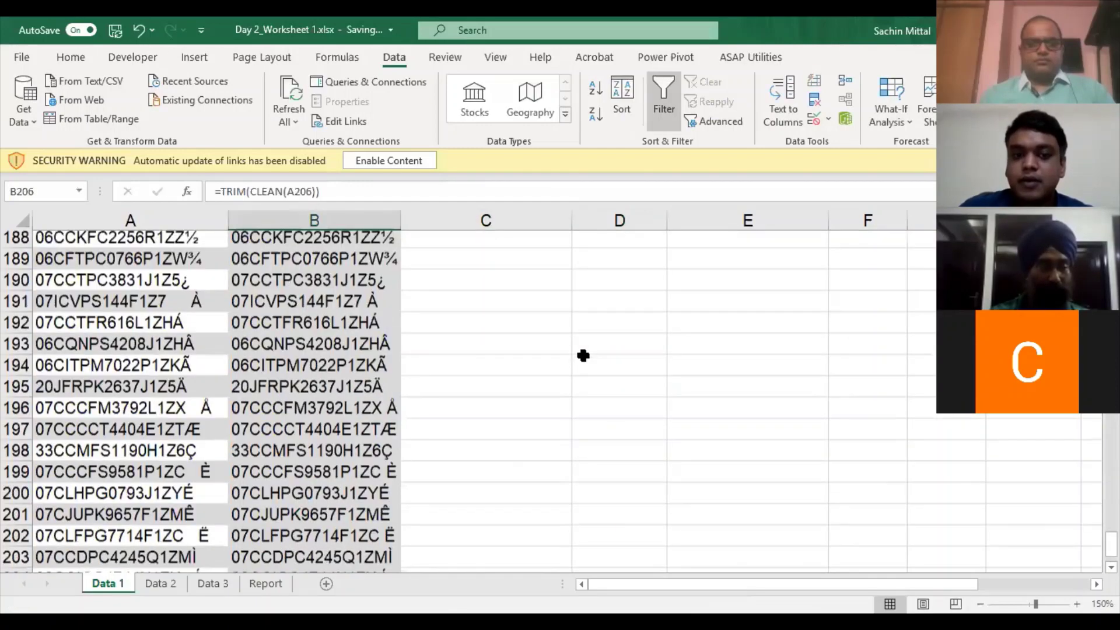
pyautogui.press('Right')
pyautogui.hotkey('ctrl', 'shift', 'Up')
pyautogui.hotkey('ctrl', 'd')
# - Check the filled state codes, then begin a =VLOOKUP( formula in D2
pyautogui.press('Down')
pyautogui.press('Down')
pyautogui.press('Up')
pyautogui.press('Up')
pyautogui.press('Up')
pyautogui.press('Up')
pyautogui.press('Up')
pyautogui.press('Up')
pyautogui.press('Up')
pyautogui.press('Up')
pyautogui.press('Up')
pyautogui.press('Up')
pyautogui.press('Up')
pyautogui.press('Up')
pyautogui.press('Up')
pyautogui.press('Up')
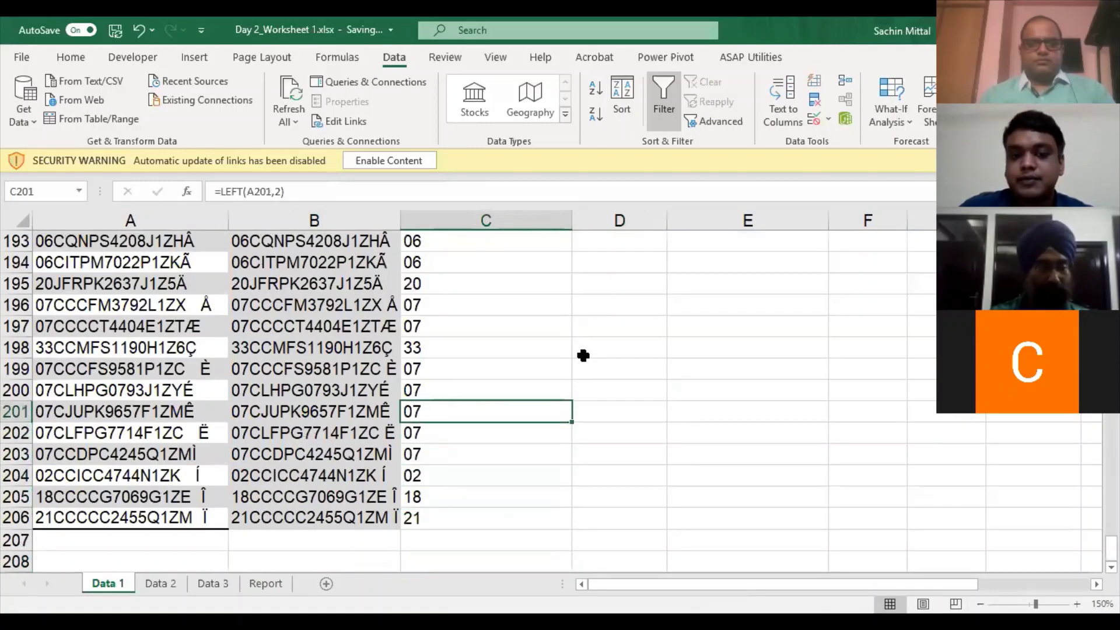
pyautogui.scroll(1, 583, 356)
pyautogui.scroll(4, 557, 338)
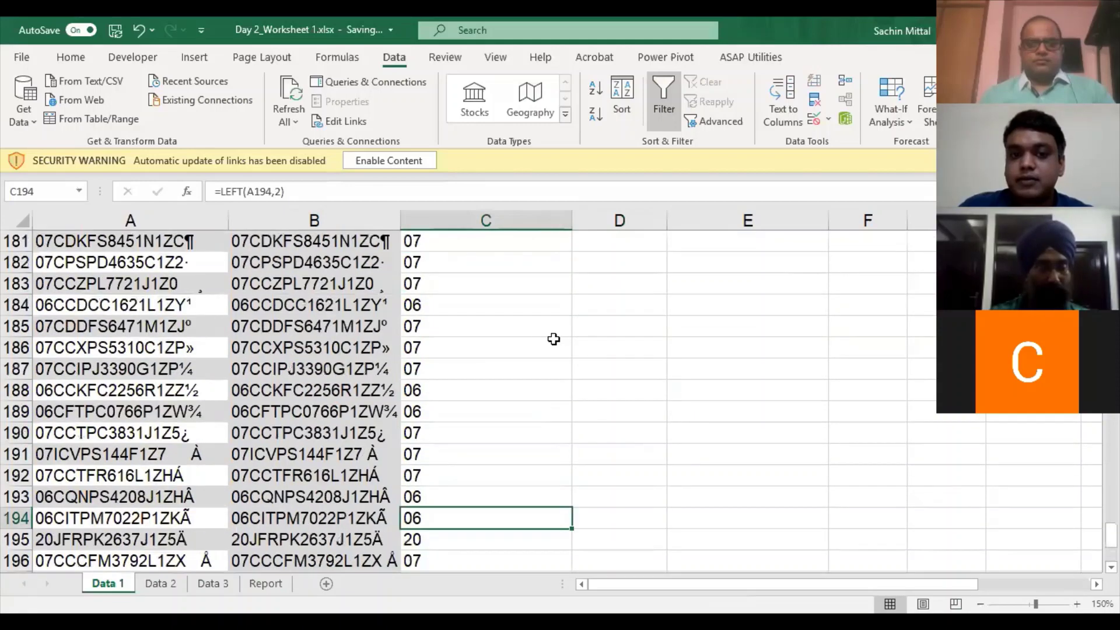
pyautogui.scroll(10, 535, 329)
pyautogui.hotkey('ctrl', 'Up')
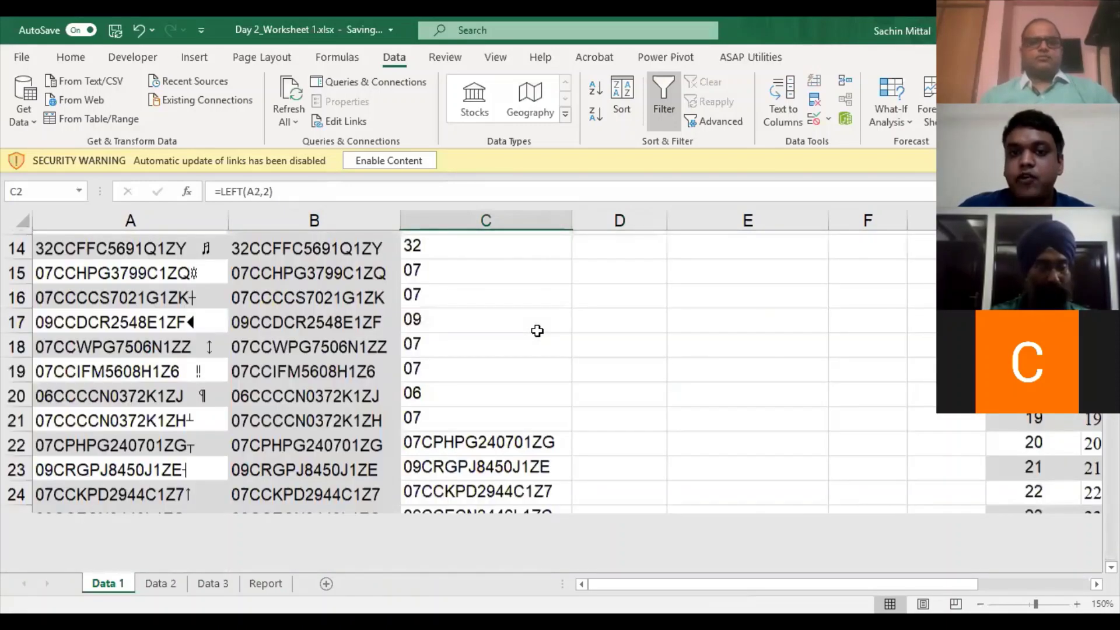
pyautogui.press('Right')
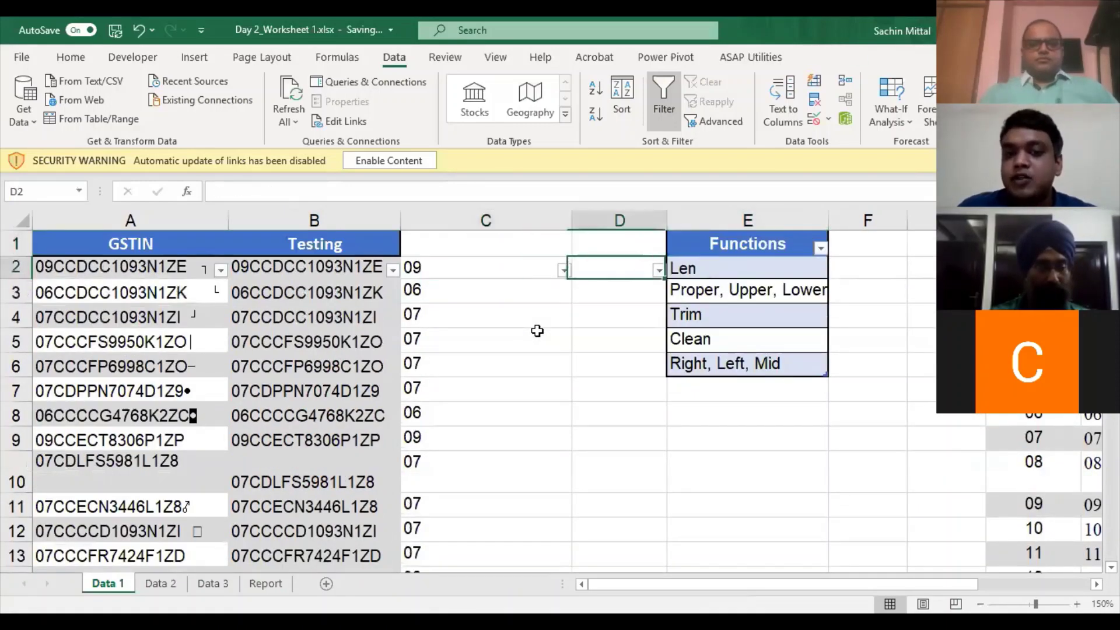
pyautogui.write('=')
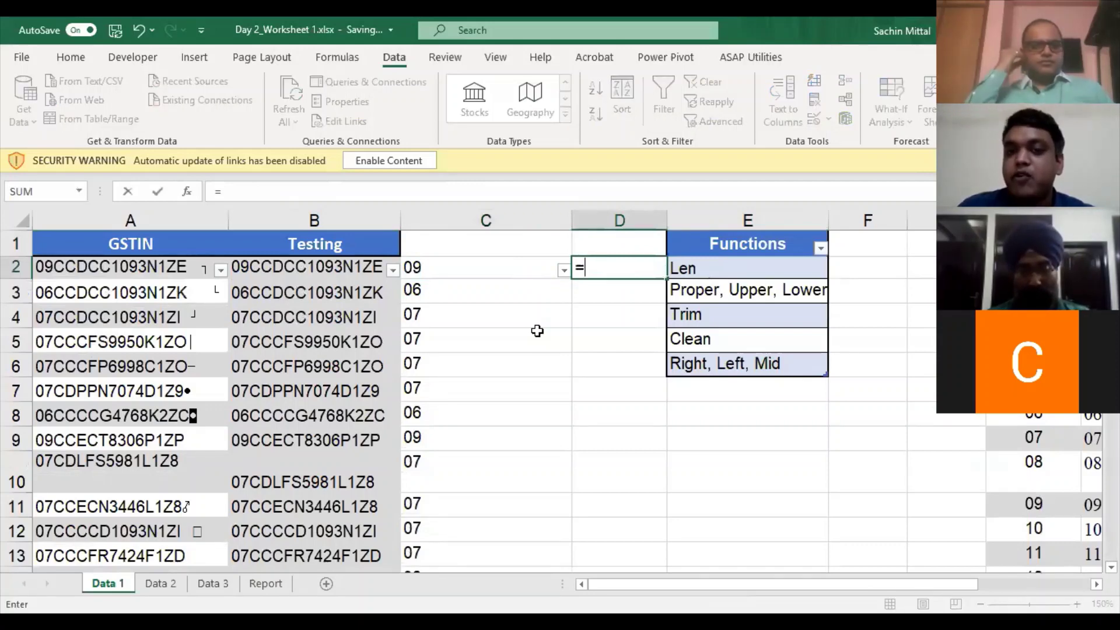
pyautogui.write('VLOOKUP(')
# - Point the lookup at C2 and select a table range, then remove the mistaken range
pyautogui.press('Left')
pyautogui.write(',')
pyautogui.press('Right')
pyautogui.press('Right')
pyautogui.press('Right')
pyautogui.press('Right')
pyautogui.press('Down')
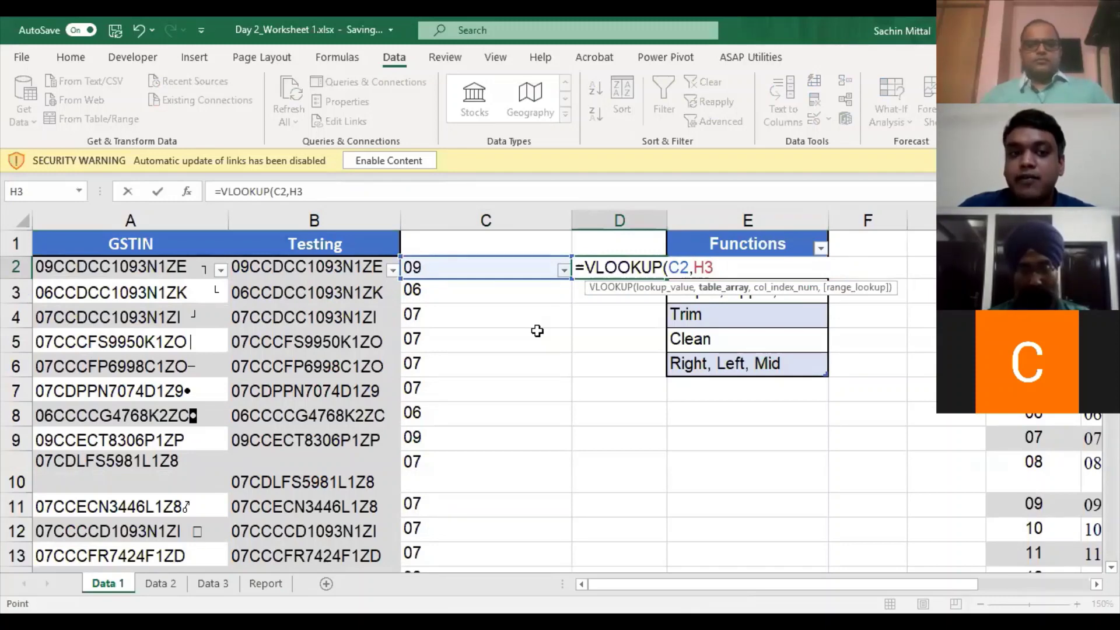
pyautogui.hotkey('ctrl', 'shift', 'Right')
pyautogui.hotkey('ctrl', 'shift', 'Down')
pyautogui.write(')')
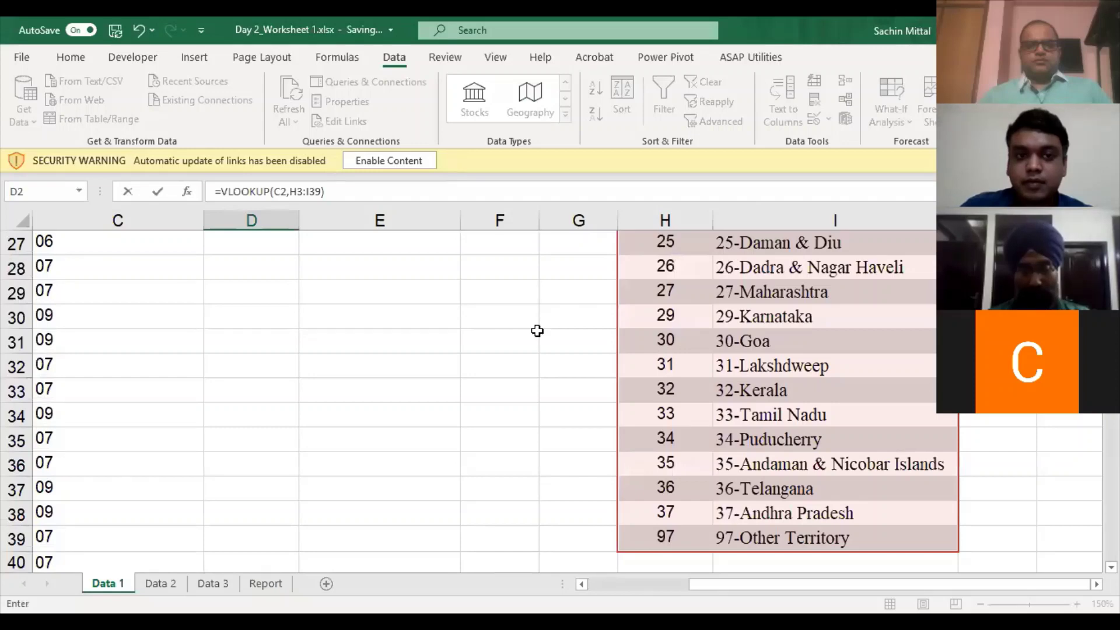
pyautogui.press('BackSpace')
pyautogui.press('BackSpace')
pyautogui.press('BackSpace')
pyautogui.press('BackSpace')
pyautogui.press('BackSpace')
pyautogui.press('BackSpace')
pyautogui.press('BackSpace')
# - Complete D2 as =VLOOKUP(C2,$H$3:$I$39,2,FALSE) using the locked state table range
pyautogui.click(701, 322)
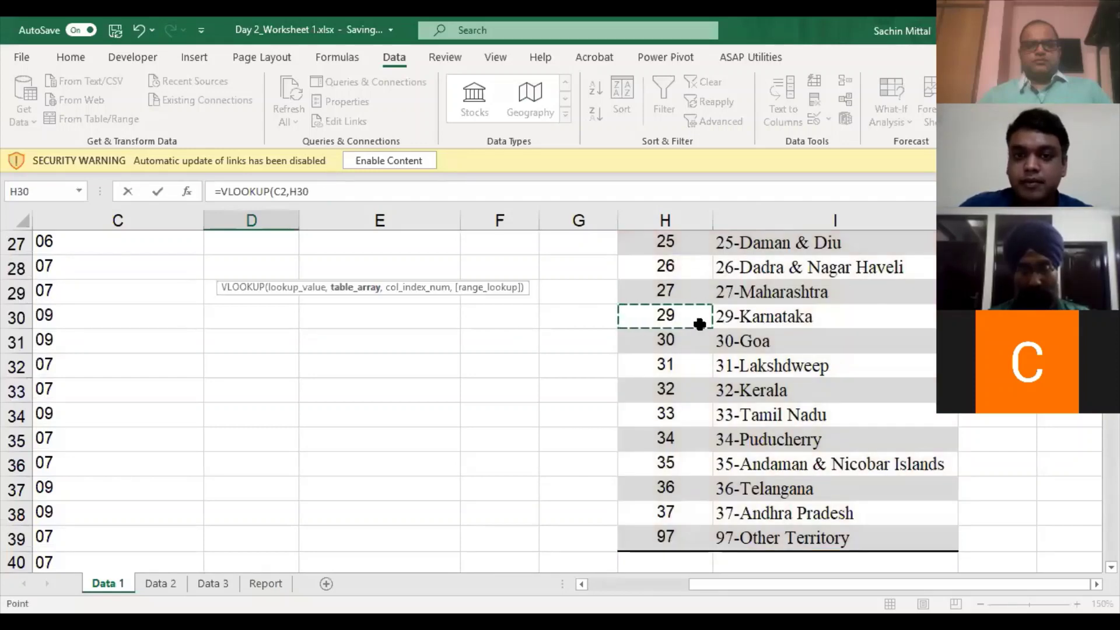
pyautogui.hotkey('ctrl', 'Up')
pyautogui.press('Down')
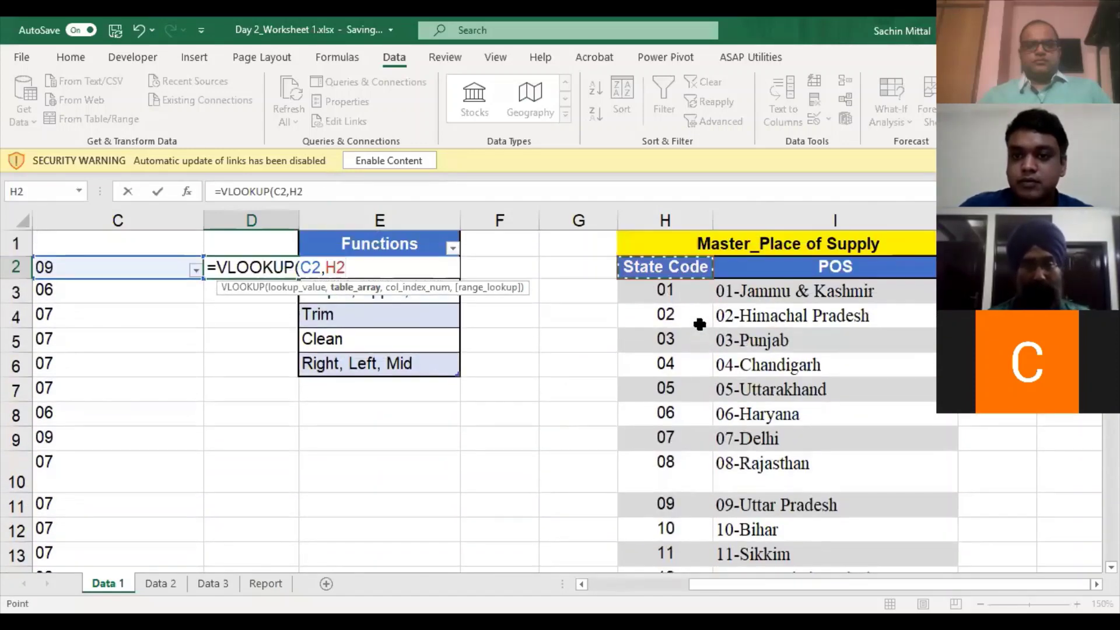
pyautogui.press('Down')
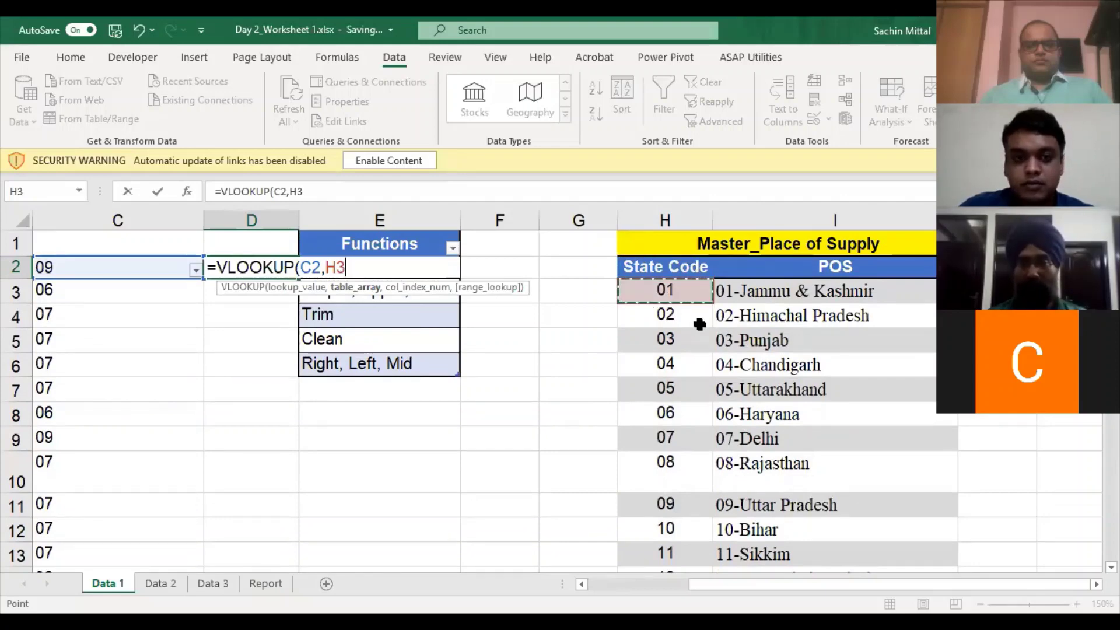
pyautogui.hotkey('ctrl', 'shift', 'Right')
pyautogui.hotkey('ctrl', 'shift', 'Down')
pyautogui.press('F4')
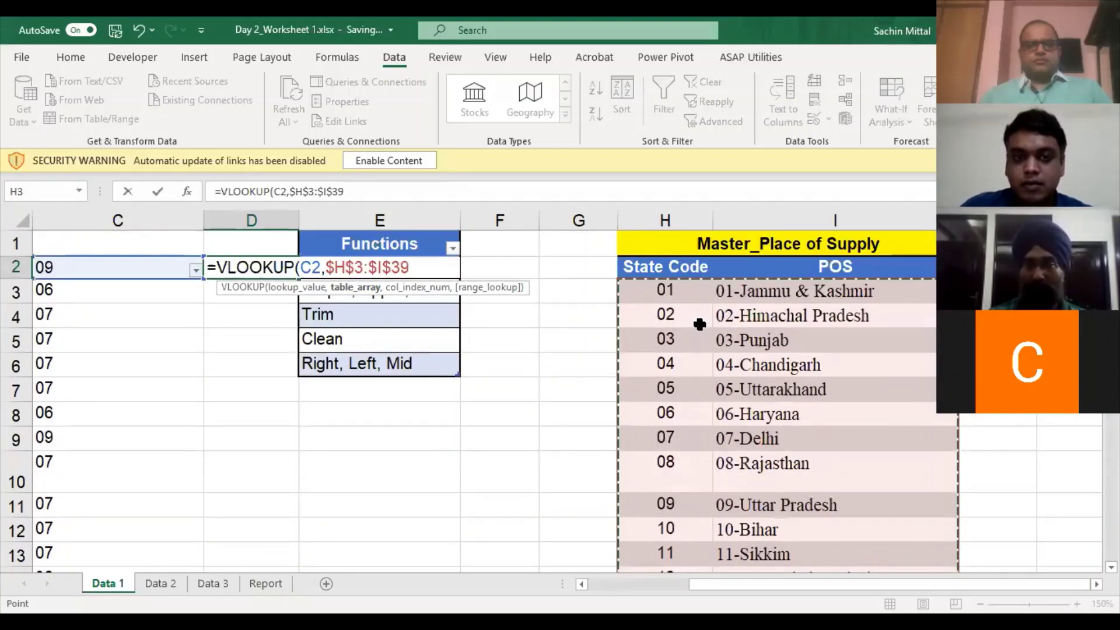
pyautogui.write(',2,FALSE)')
pyautogui.press('Return')
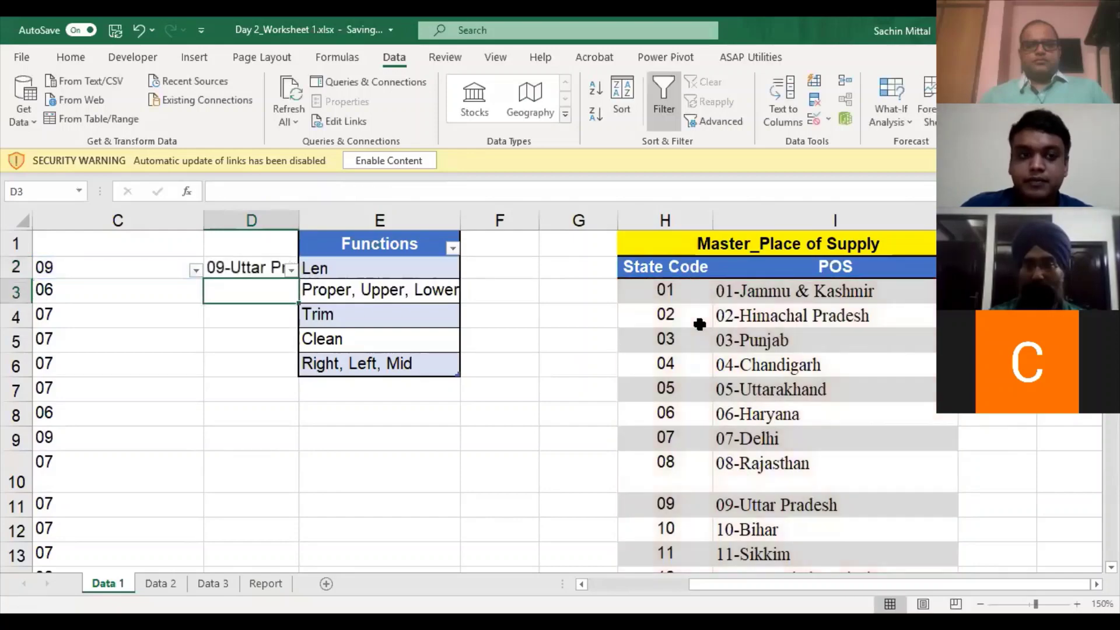
# - Fill the VLOOKUP formula down column D through row 206
pyautogui.press('Left')
pyautogui.hotkey('ctrl', 'Down')
pyautogui.press('Right')
pyautogui.hotkey('ctrl', 'shift', 'Up')
pyautogui.hotkey('ctrl', 'd')
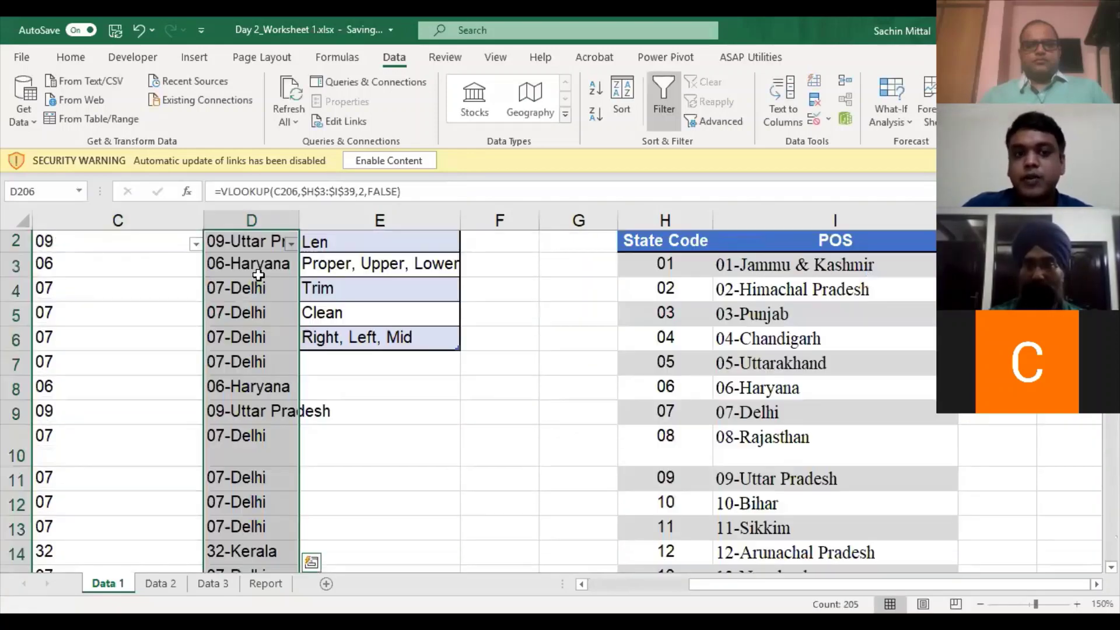
pyautogui.click(258, 274)
pyautogui.scroll(-1, 258, 275)
# - Delete the looked-up state names from column D
pyautogui.press('Left')
pyautogui.press('Left')
pyautogui.hotkey('ctrl', 'Home')
pyautogui.press('Right')
pyautogui.press('Right')
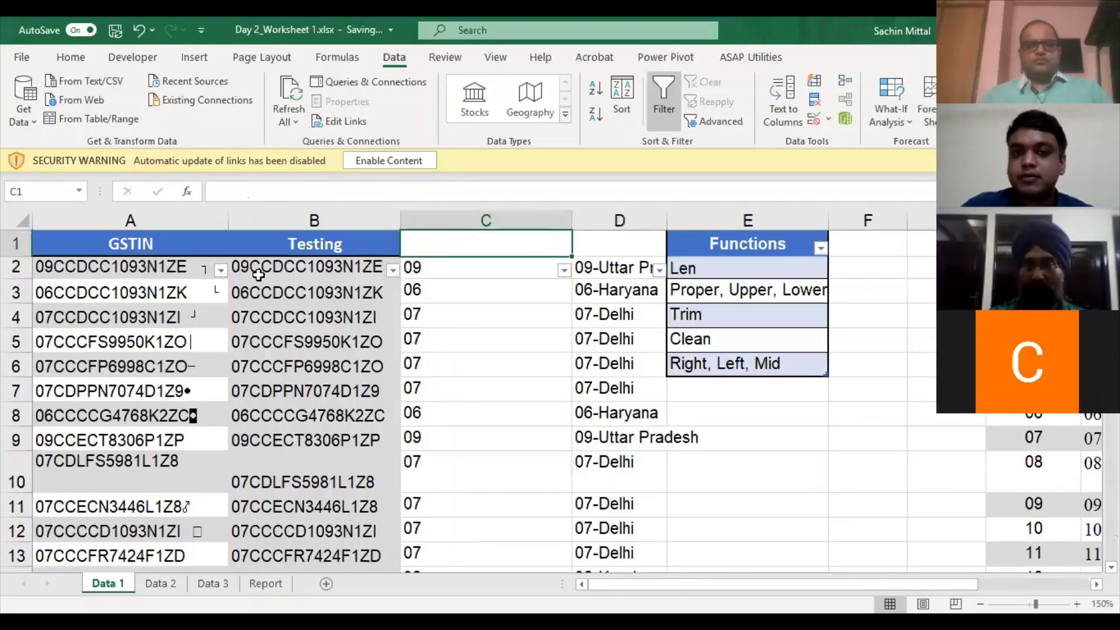
pyautogui.press('Down')
pyautogui.press('Right')
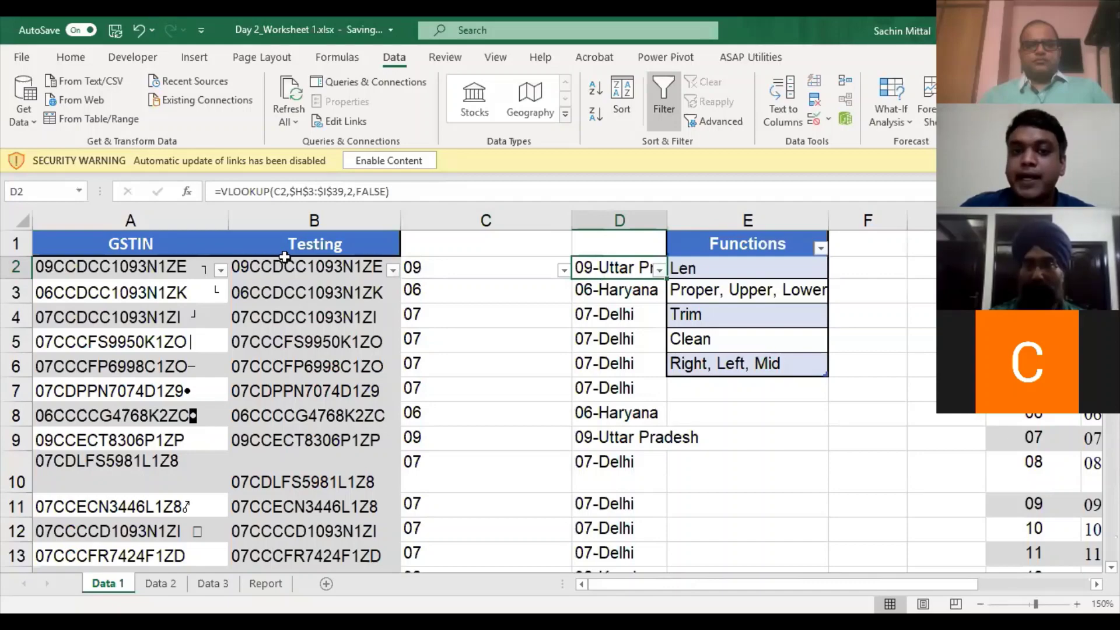
pyautogui.hotkey('ctrl', 'shift', 'Down')
pyautogui.press('Delete')
pyautogui.press('Left')
# - Clear the old codes from column C and enter =LEFT(B2,2) in C2
pyautogui.hotkey('ctrl', 'shift', 'Down')
pyautogui.press('Delete')
pyautogui.press('Left')
pyautogui.press('Right')
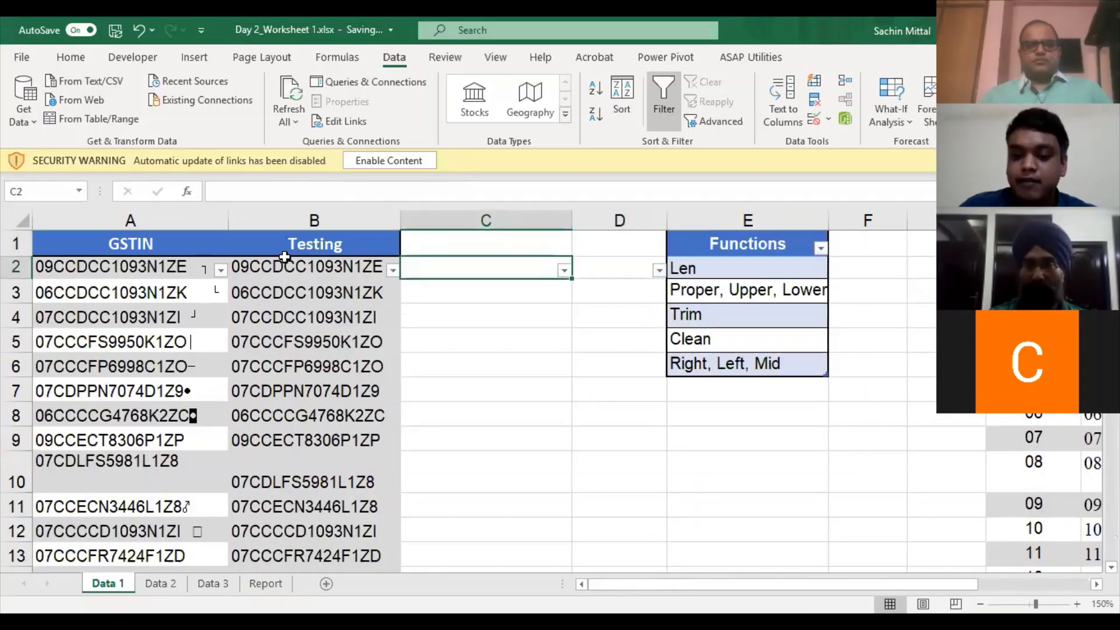
pyautogui.write('=')
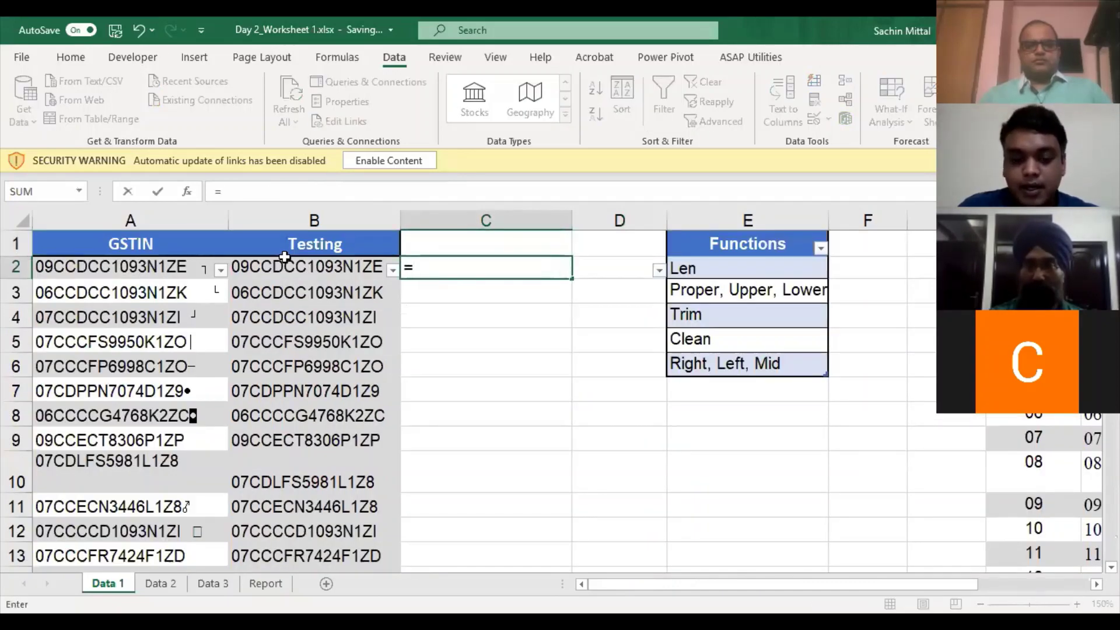
pyautogui.write('LEFT(')
pyautogui.click(285, 256)
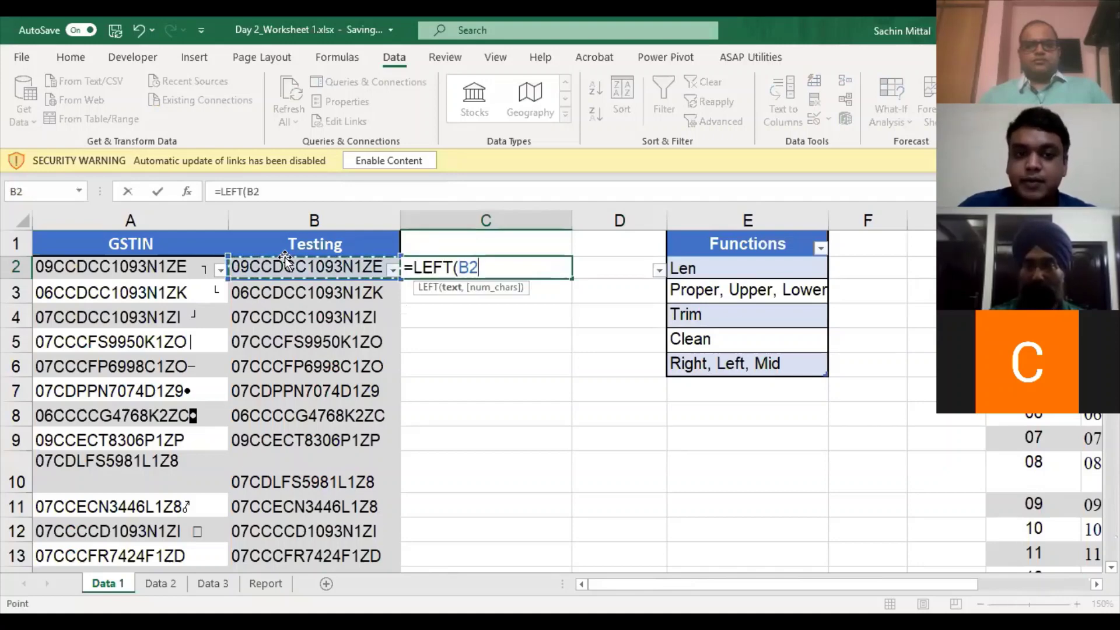
pyautogui.write(',2')
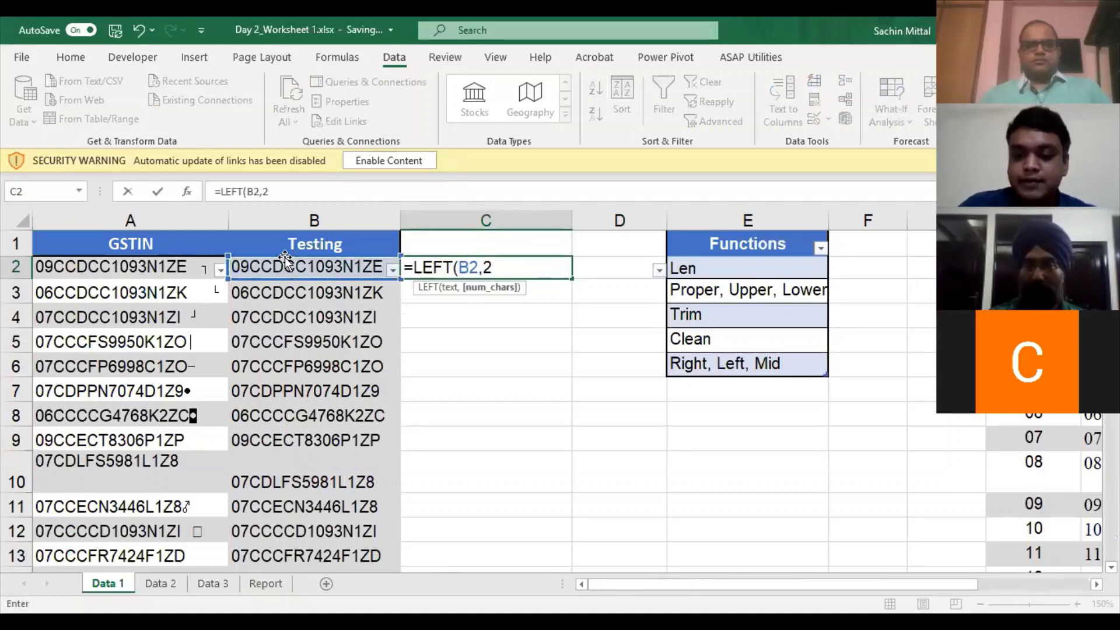
pyautogui.write(')')
pyautogui.press('Return')
# - Wrap C2's formula into =VLOOKUP(LEFT(B2,2),$H$3:$I$39,2,FALSE) against the state table
pyautogui.press('Up')
pyautogui.press('F2')
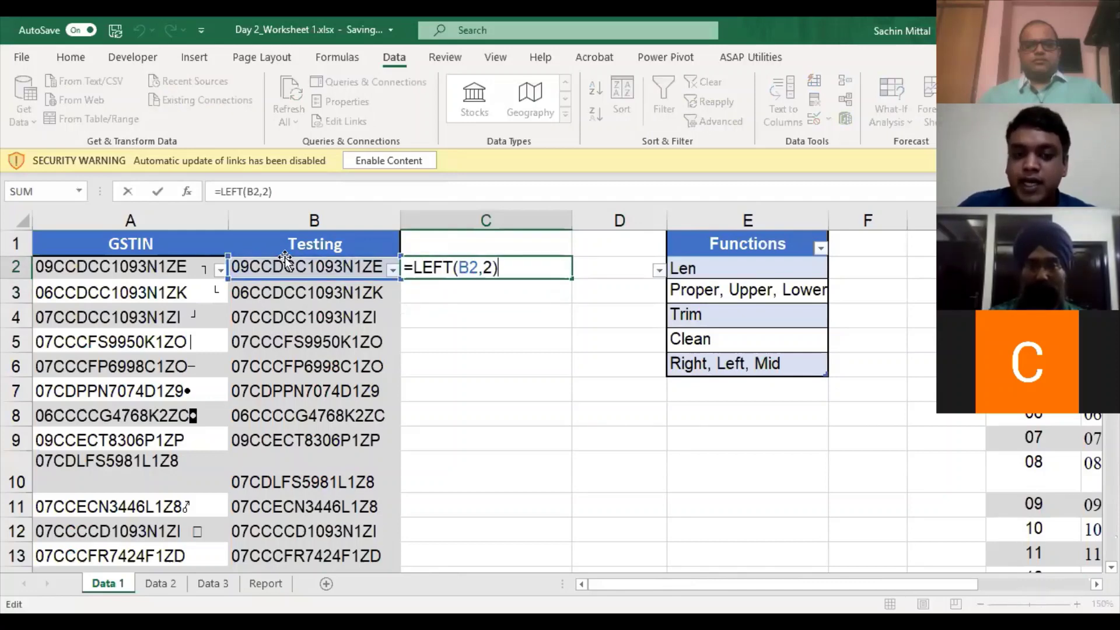
pyautogui.press('Home')
pyautogui.press('Right')
pyautogui.write('VLOOKUP(LEFT(B2')
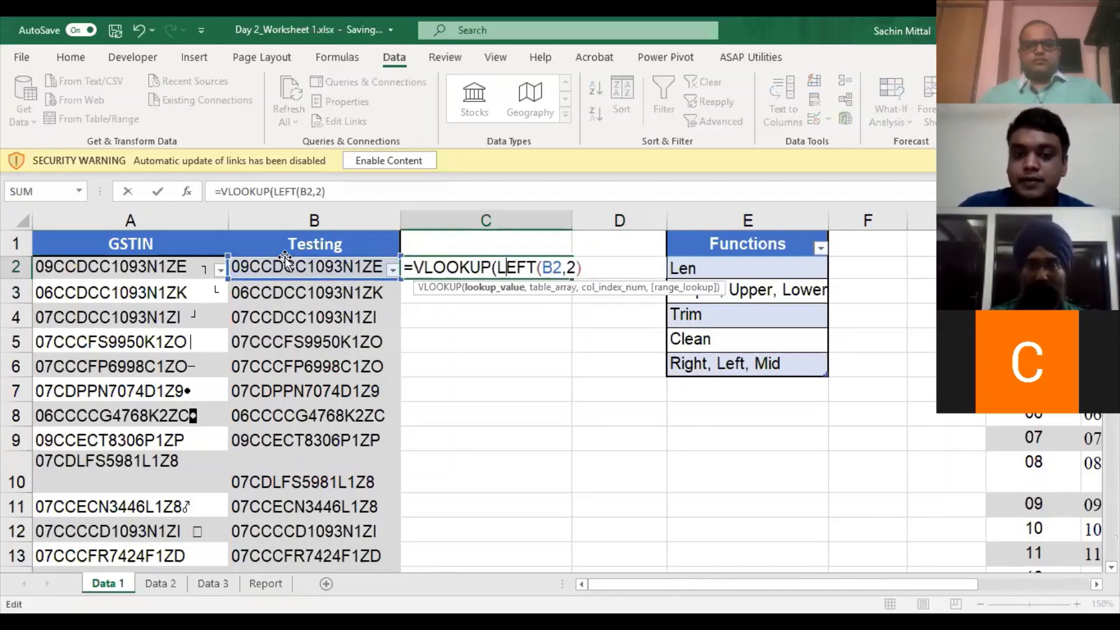
pyautogui.write(',')
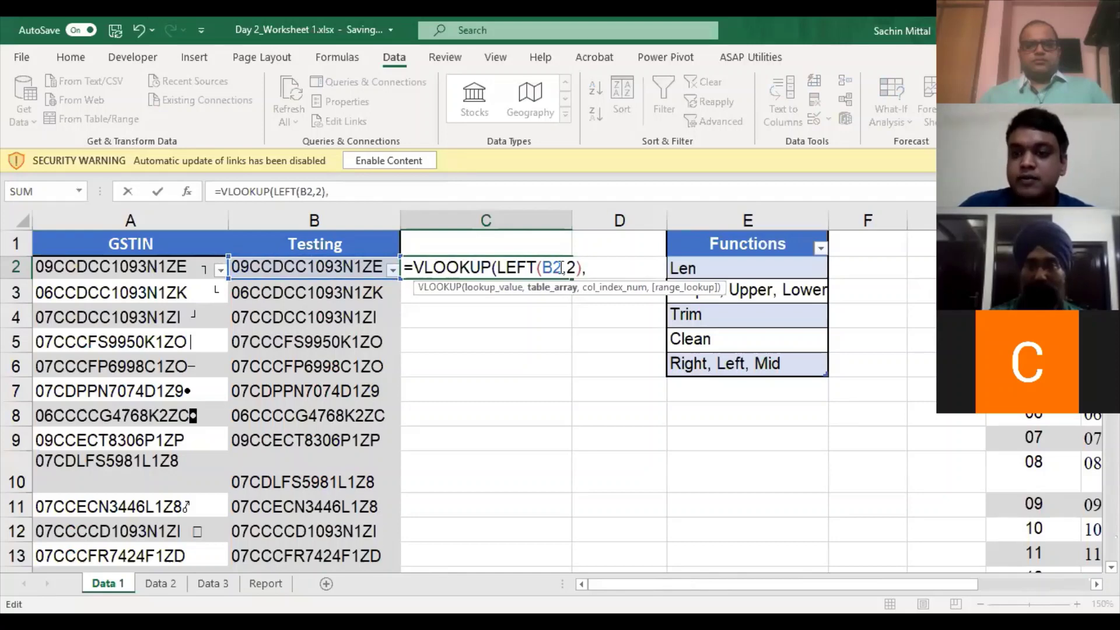
pyautogui.click(1034, 292)
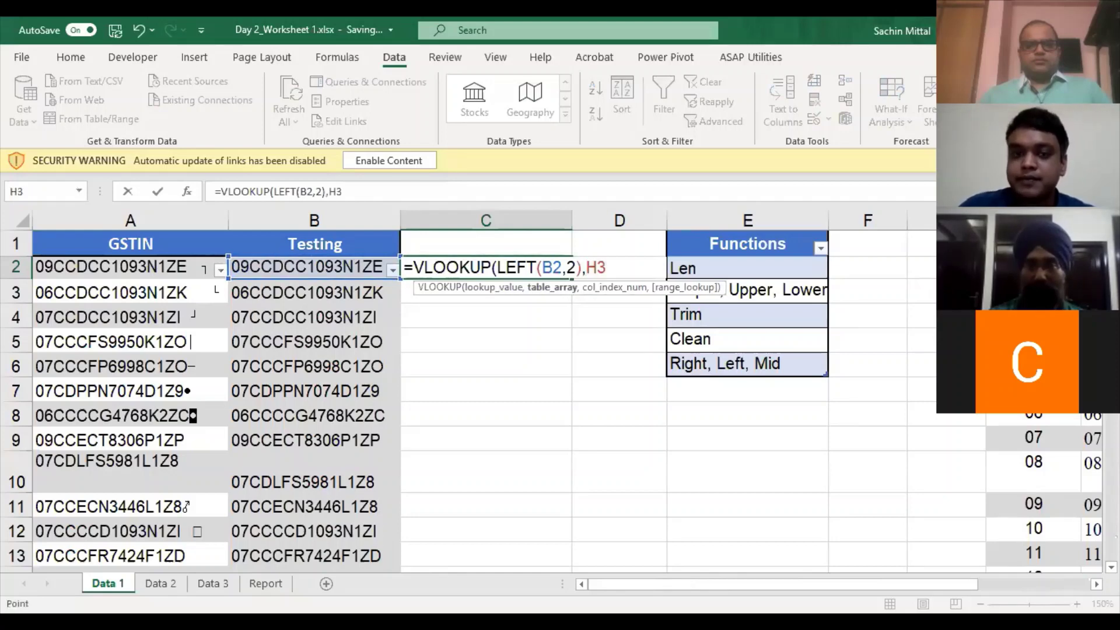
pyautogui.hotkey('ctrl', 'shift', 'Down')
pyautogui.hotkey('ctrl', 'shift', 'Right')
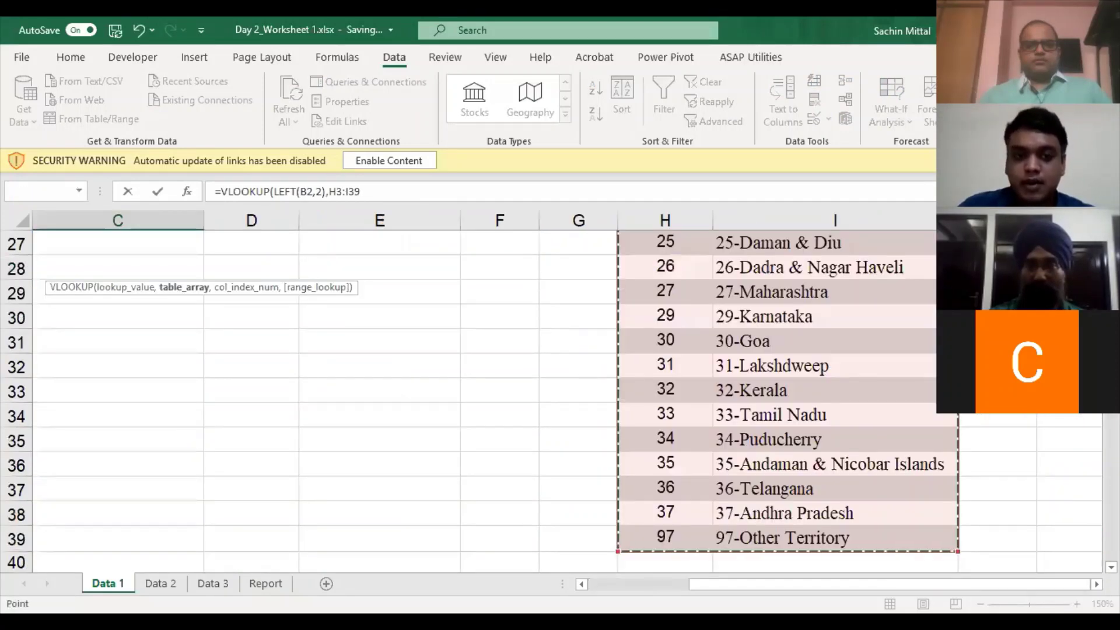
pyautogui.press('F4')
pyautogui.write(',2')
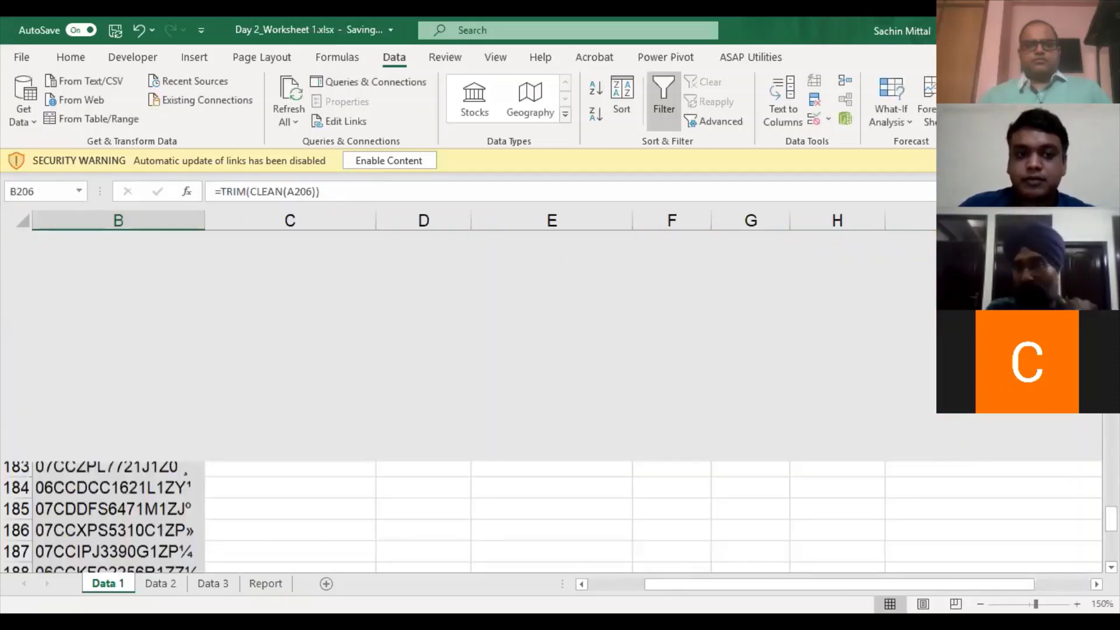
# - Fill the state-name lookup down column C to C206, then delete column C's contents
pyautogui.press('Right')
pyautogui.hotkey('ctrl', 'shift', 'Up')
pyautogui.hotkey('ctrl', 'd')
pyautogui.press('Up')
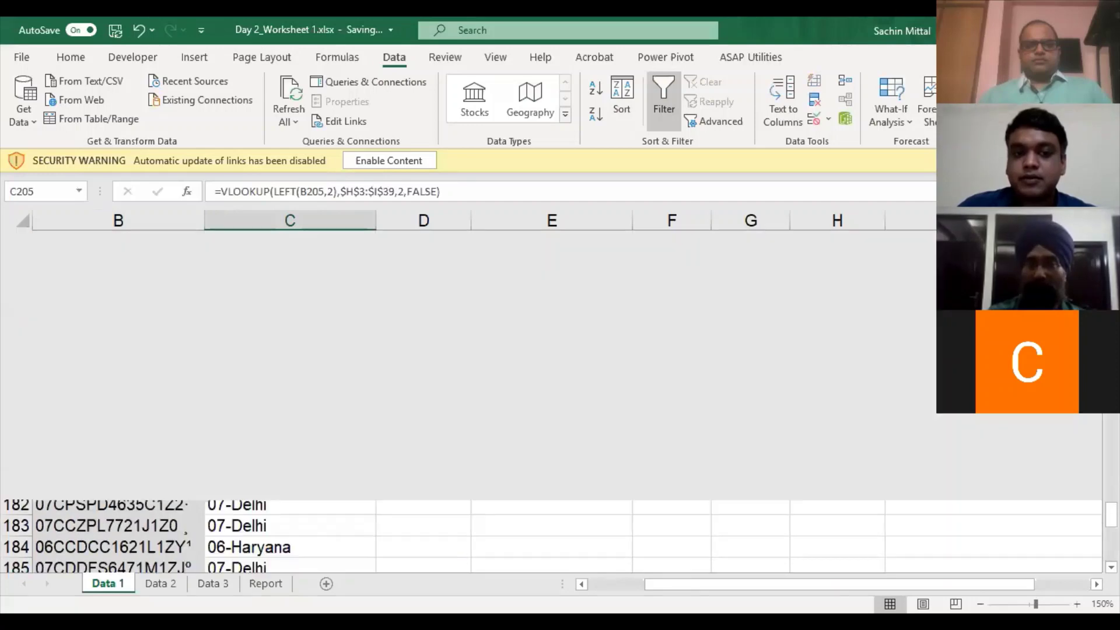
pyautogui.hotkey('ctrl', 'Up')
pyautogui.press('Up')
pyautogui.hotkey('ctrl', 'space')
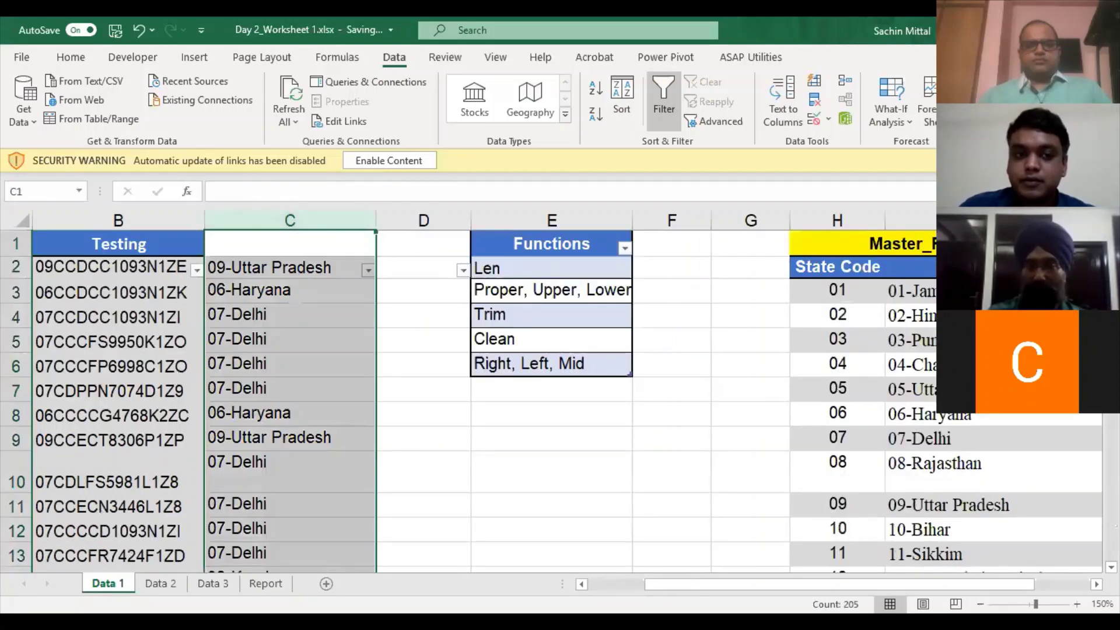
pyautogui.press('Delete')
# - Review the GSTIN and Testing cells, point out the Right, Left, Mid entry, and return to C2
pyautogui.press('Left')
pyautogui.press('Down')
pyautogui.press('Right')
pyautogui.press('Left')
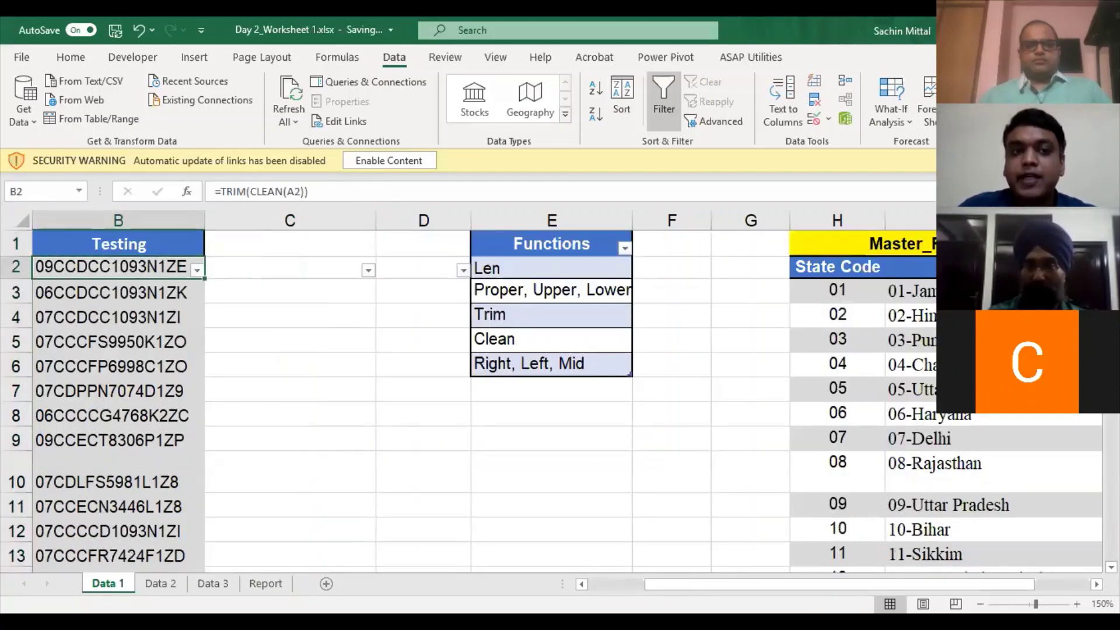
pyautogui.press('Left')
pyautogui.press('Right')
pyautogui.press('Right')
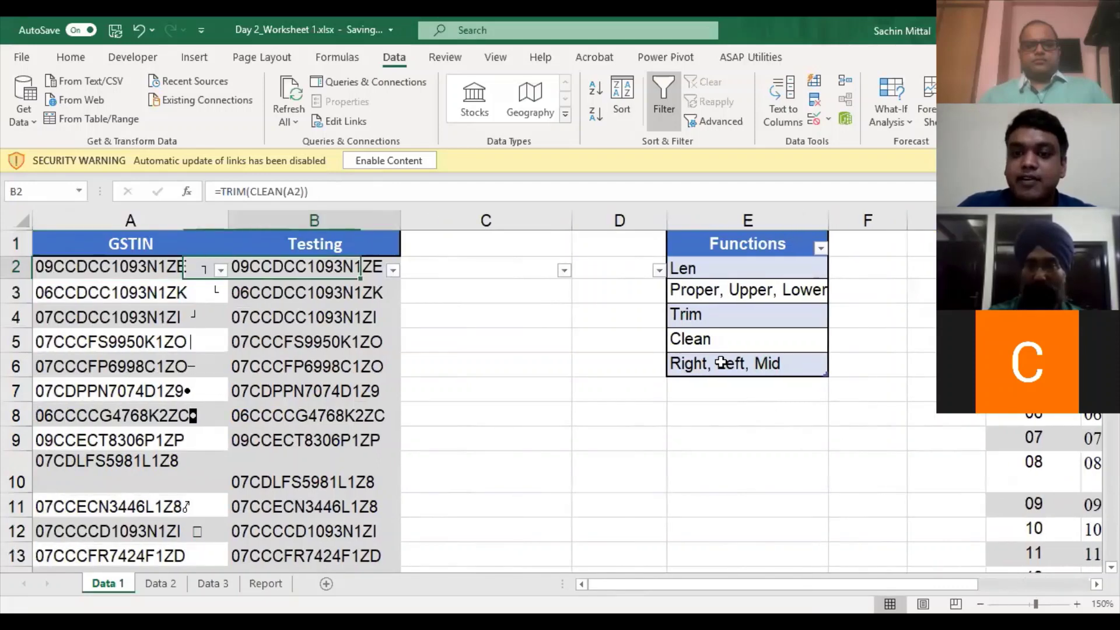
pyautogui.click(708, 366)
pyautogui.click(477, 270)
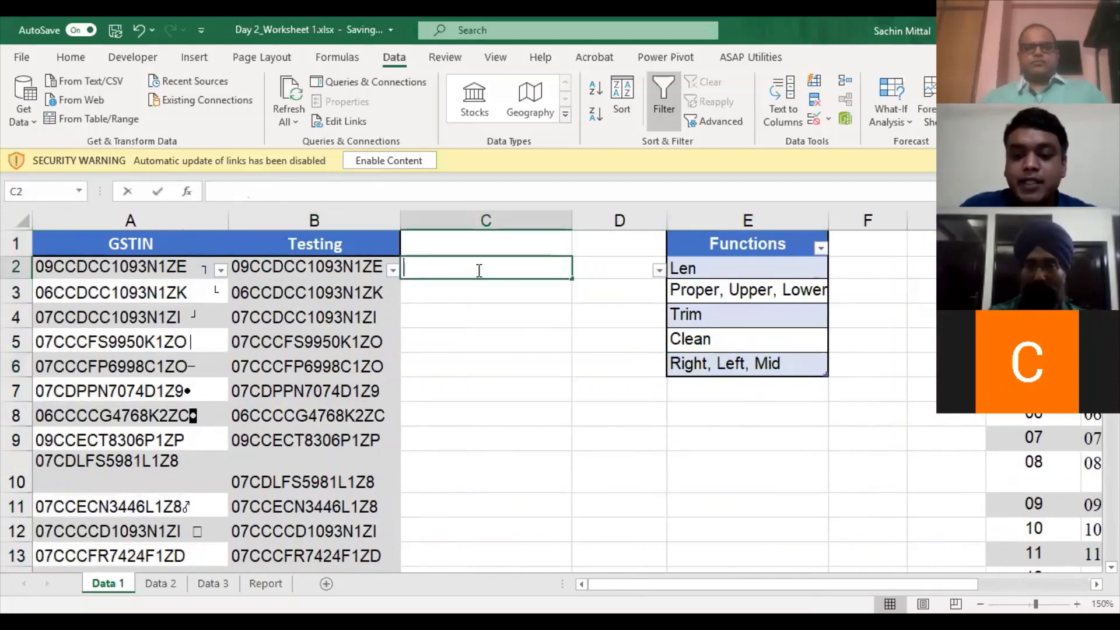
pyautogui.write('=')
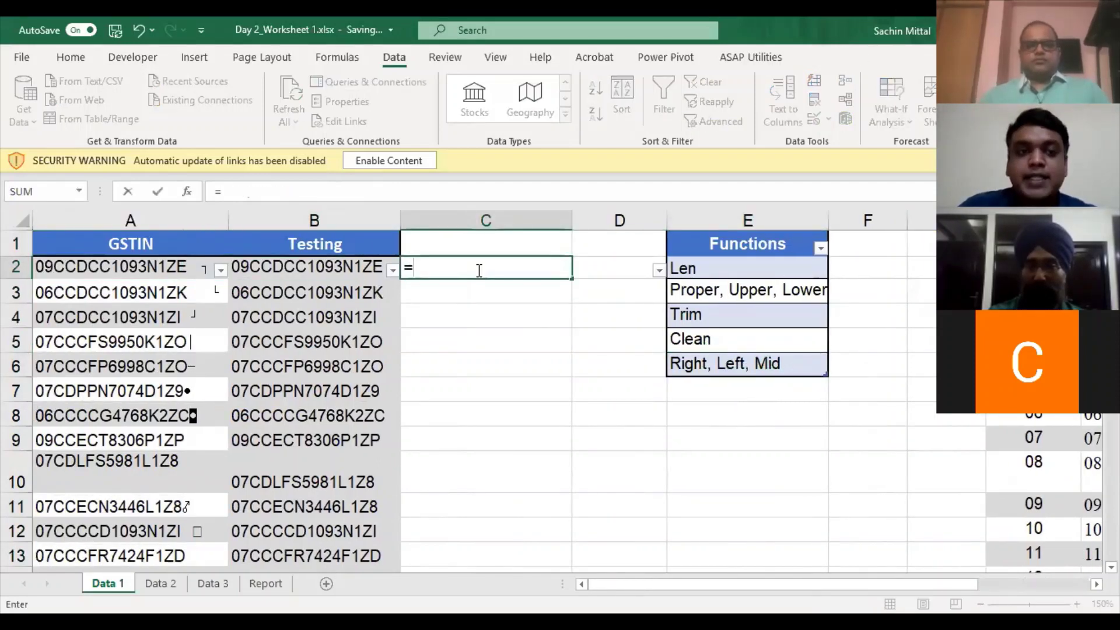
pyautogui.write('MID(')
pyautogui.press('Left')
pyautogui.press('Left')
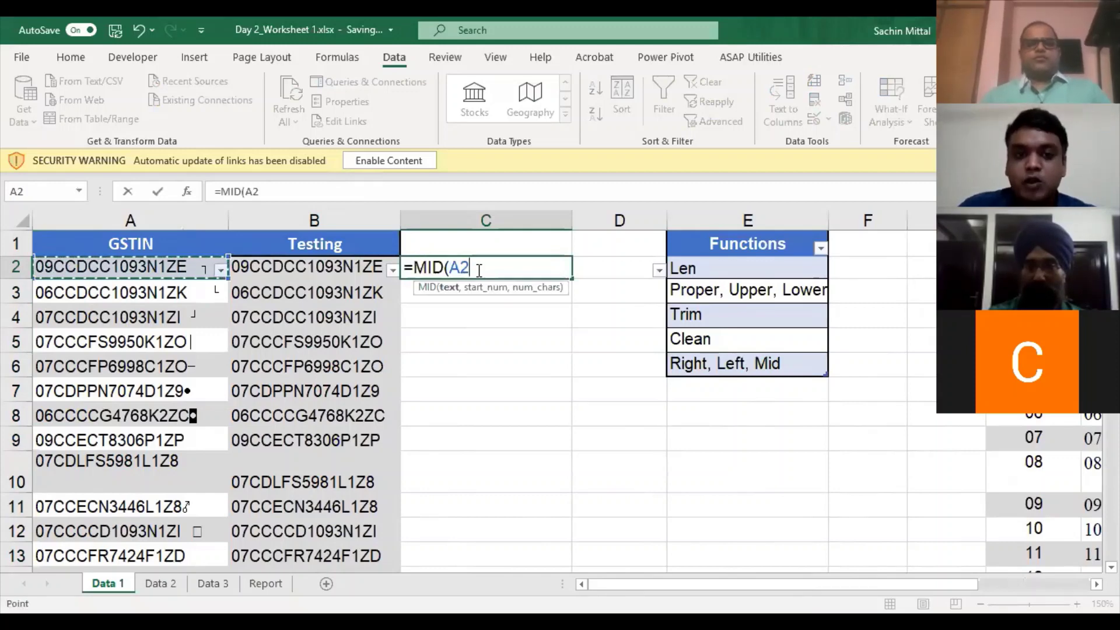
pyautogui.write(',')
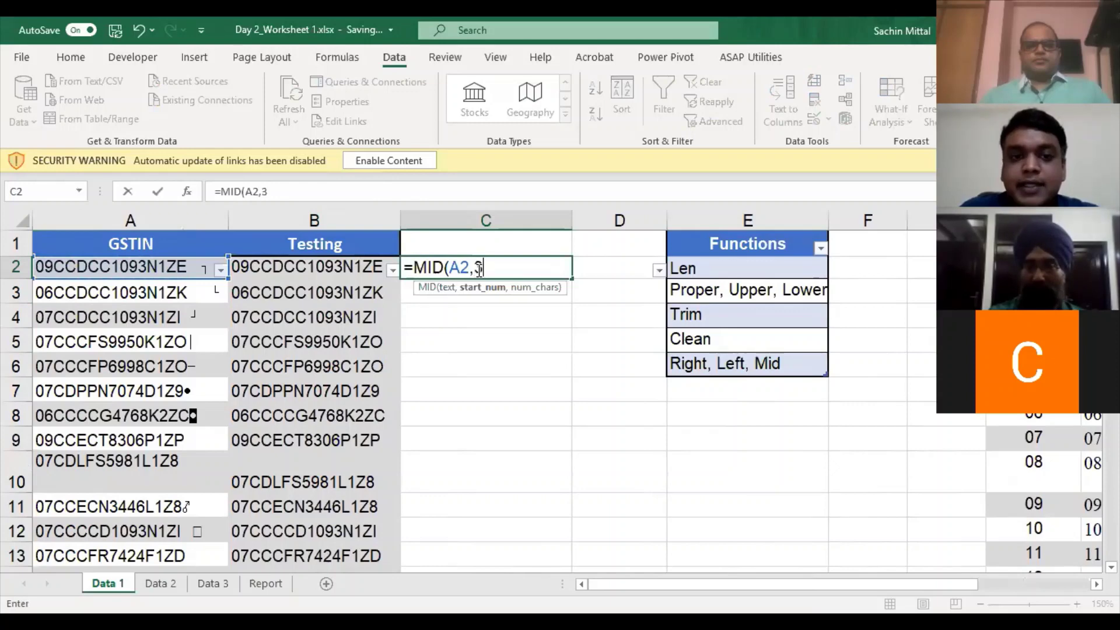
pyautogui.write('3,')
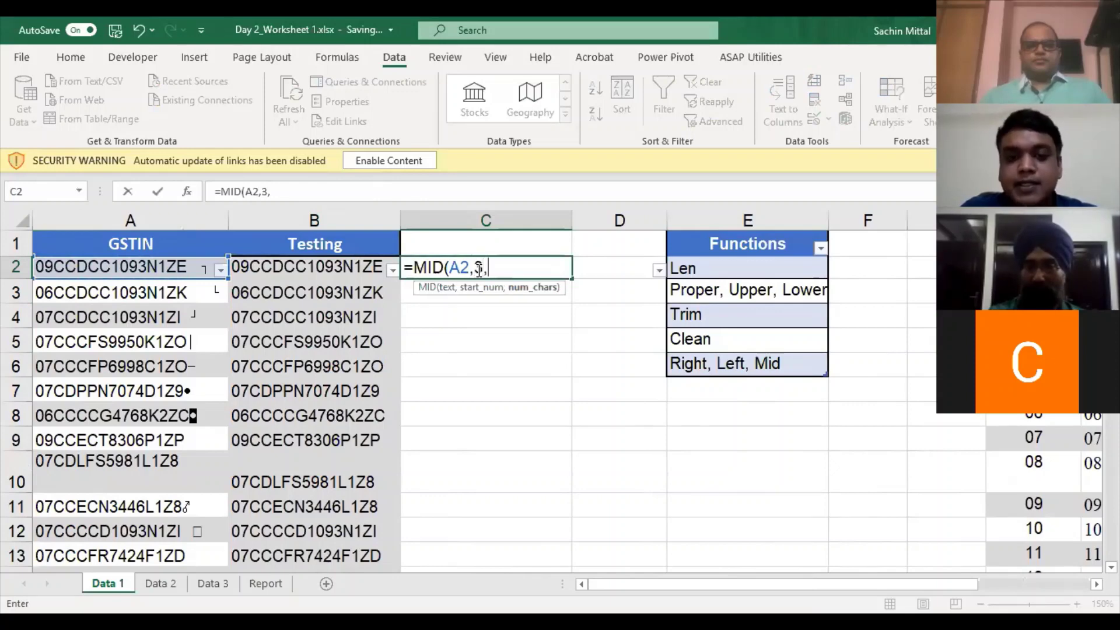
pyautogui.write('10)')
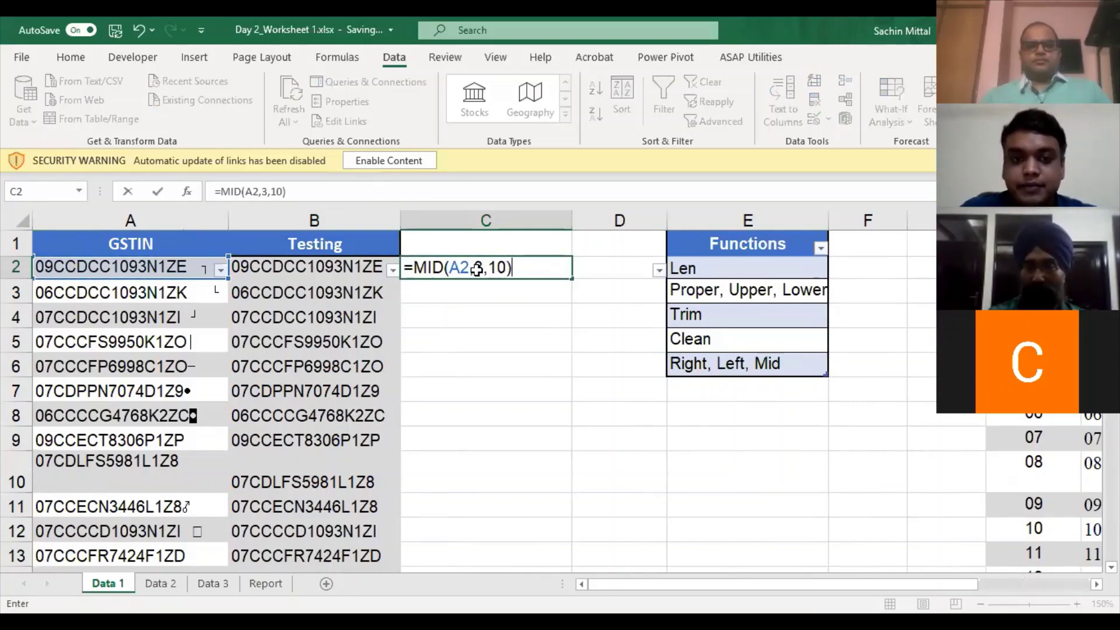
pyautogui.press('Return')
pyautogui.click(477, 269)
pyautogui.press('Down')
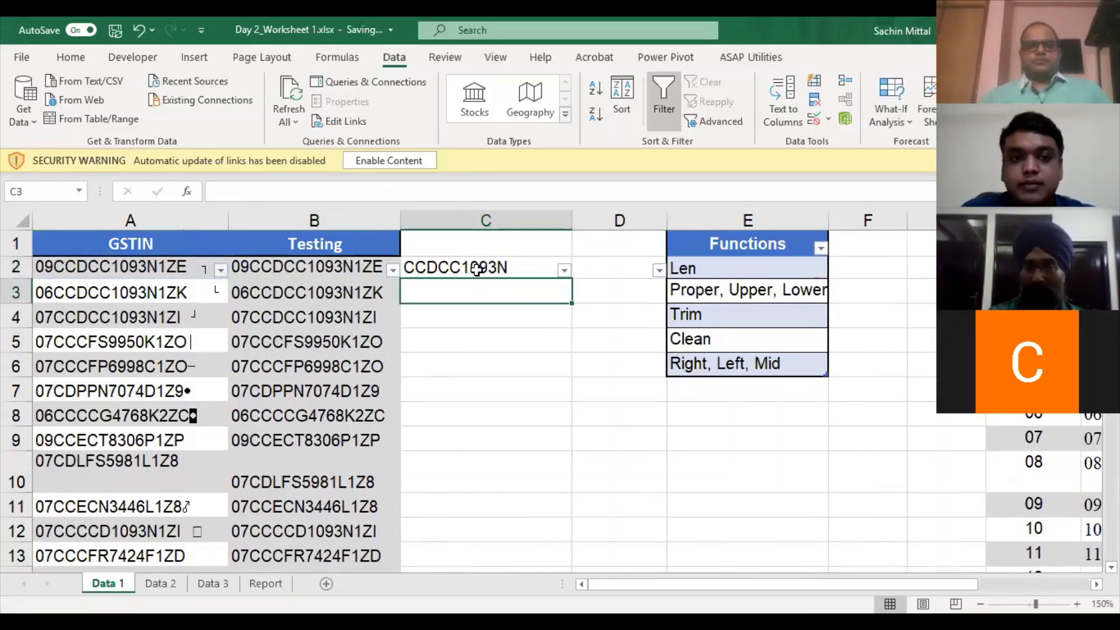
pyautogui.press('Up')
pyautogui.click(93, 267)
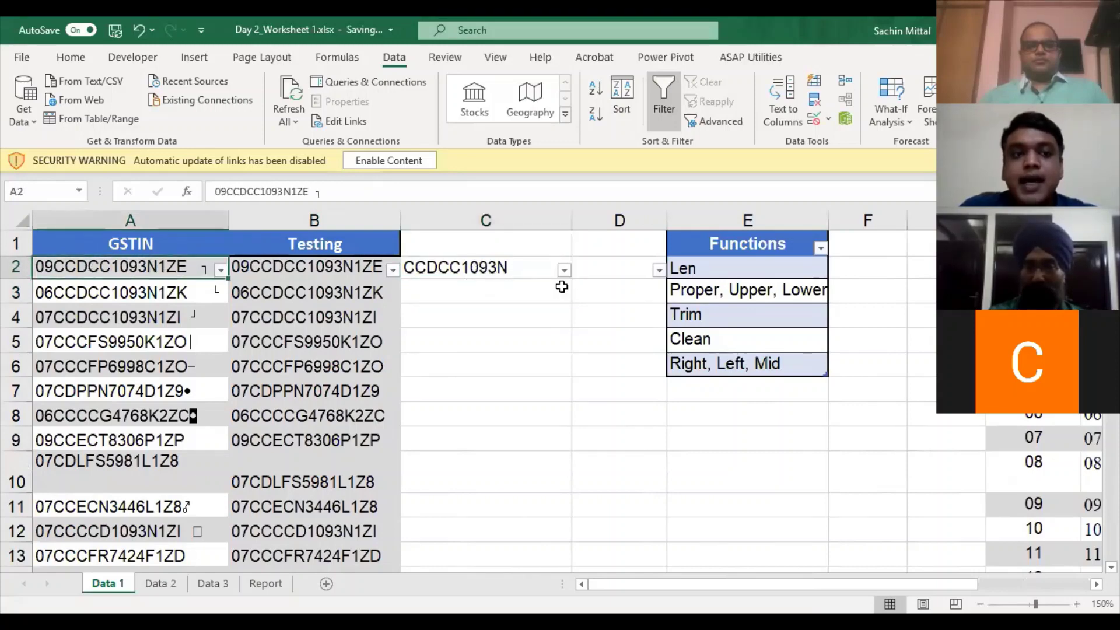
pyautogui.press('Right')
pyautogui.press('Right')
pyautogui.press('Down')
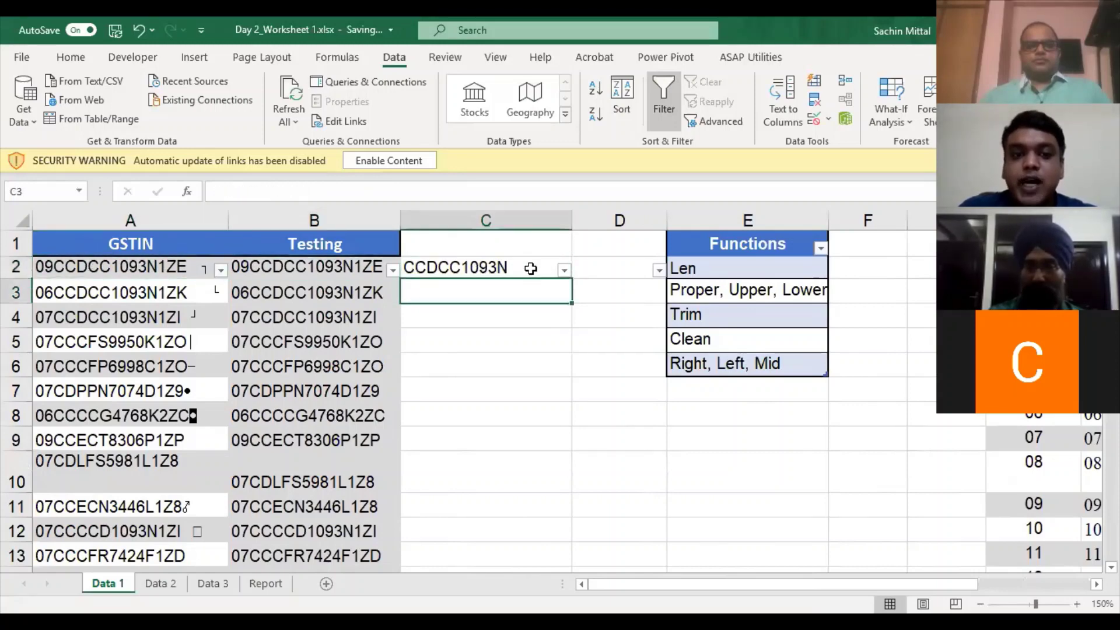
pyautogui.press('Left')
# - Fill the MID formula down column C to the last data row
pyautogui.hotkey('ctrl', 'Down')
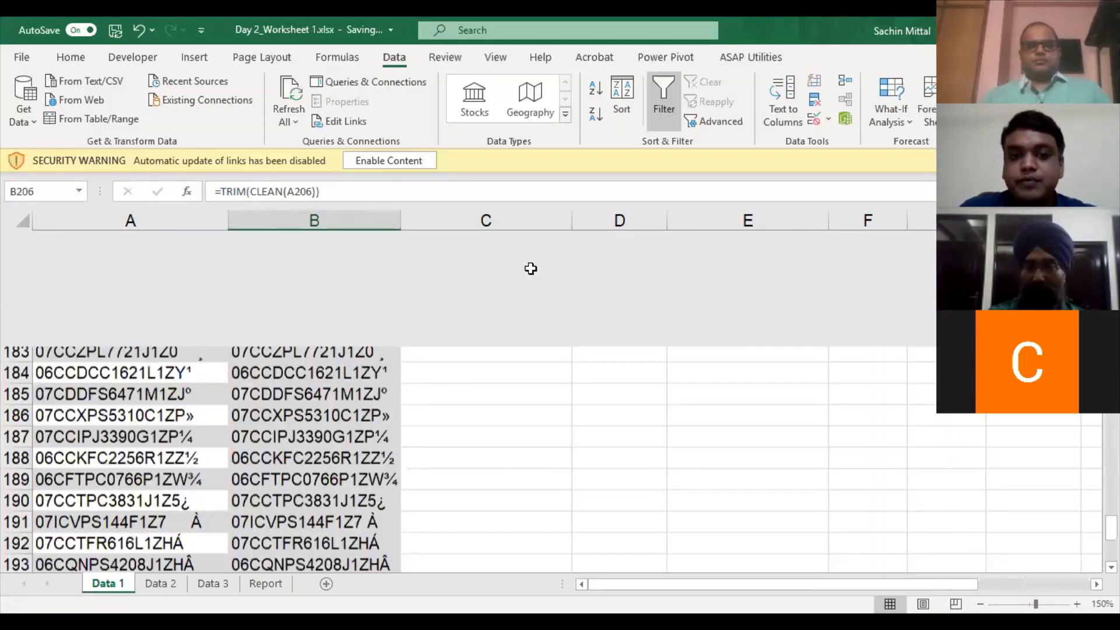
pyautogui.press('Right')
pyautogui.hotkey('ctrl', 'shift', 'Up')
pyautogui.hotkey('ctrl', 'd')
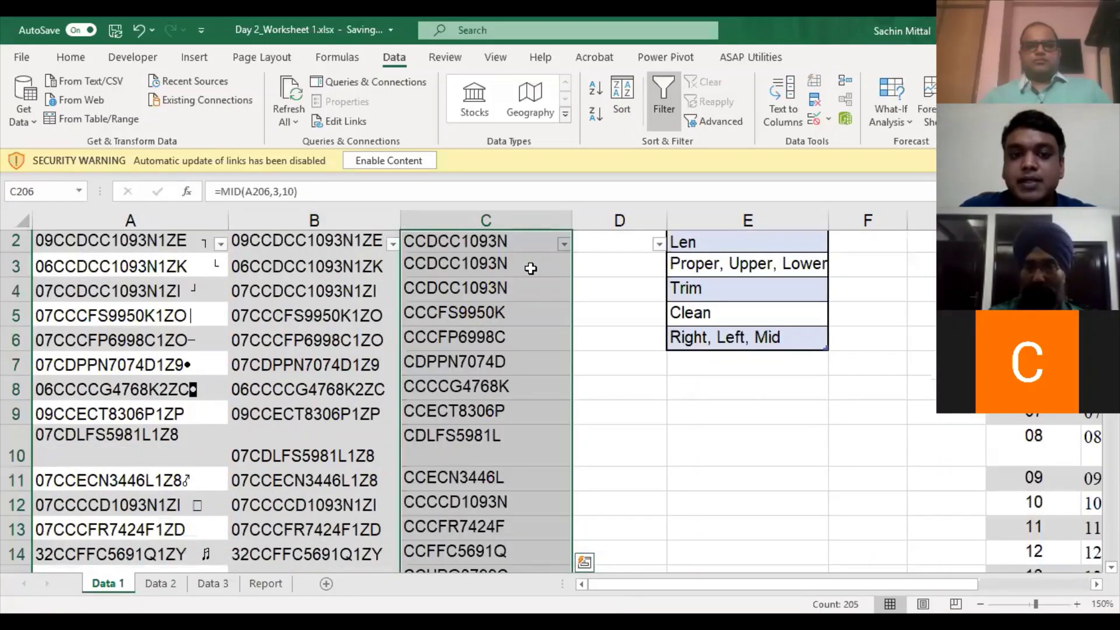
pyautogui.scroll(1, 533, 269)
# - Re-enter =MID(A2,3,10) in C2 and commit it with Ctrl+Enter
pyautogui.click(533, 269)
pyautogui.write('=')
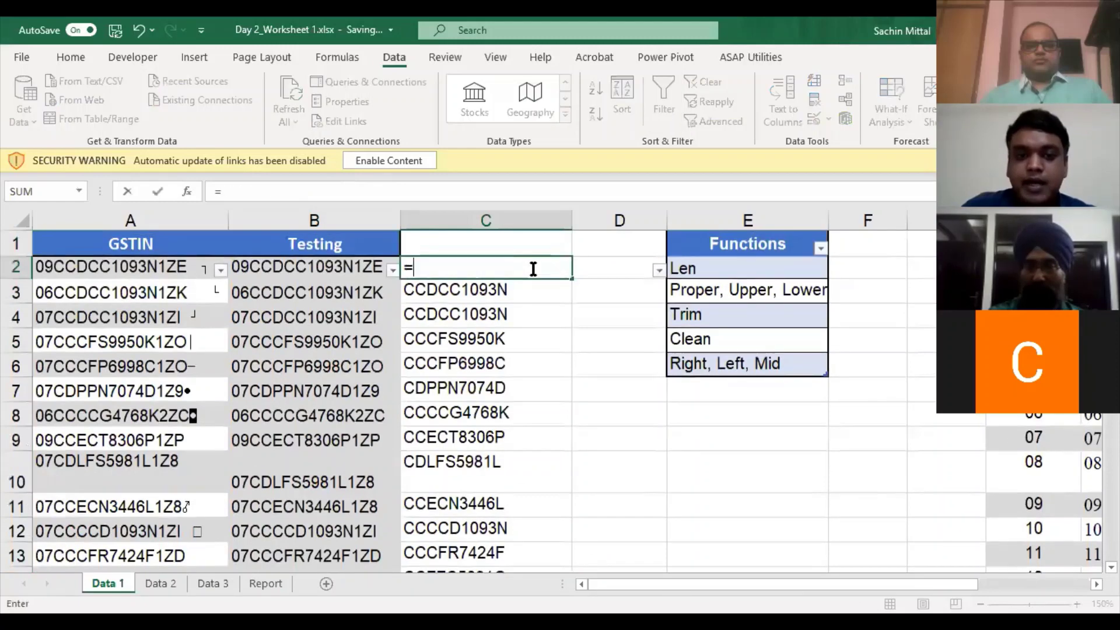
pyautogui.write('MID(')
pyautogui.click(162, 270)
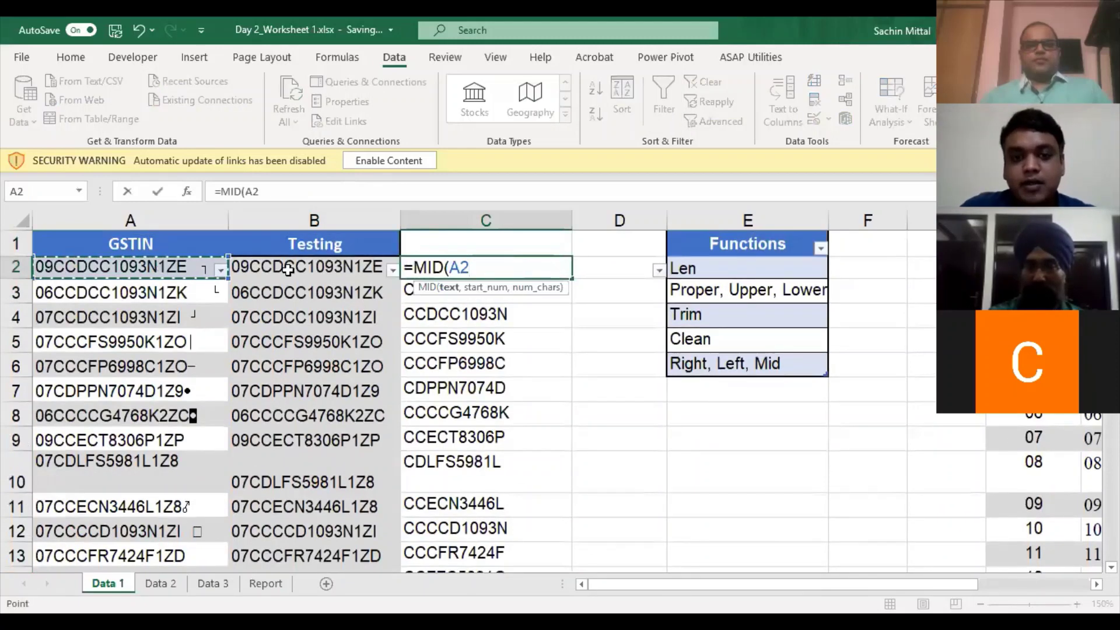
pyautogui.write(',')
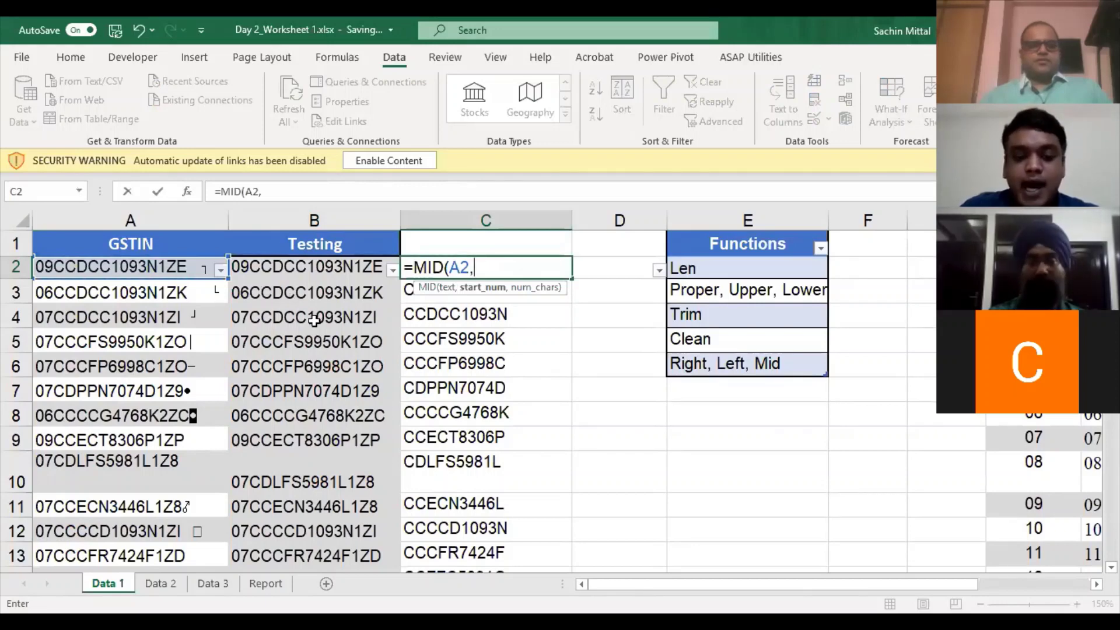
pyautogui.write('3')
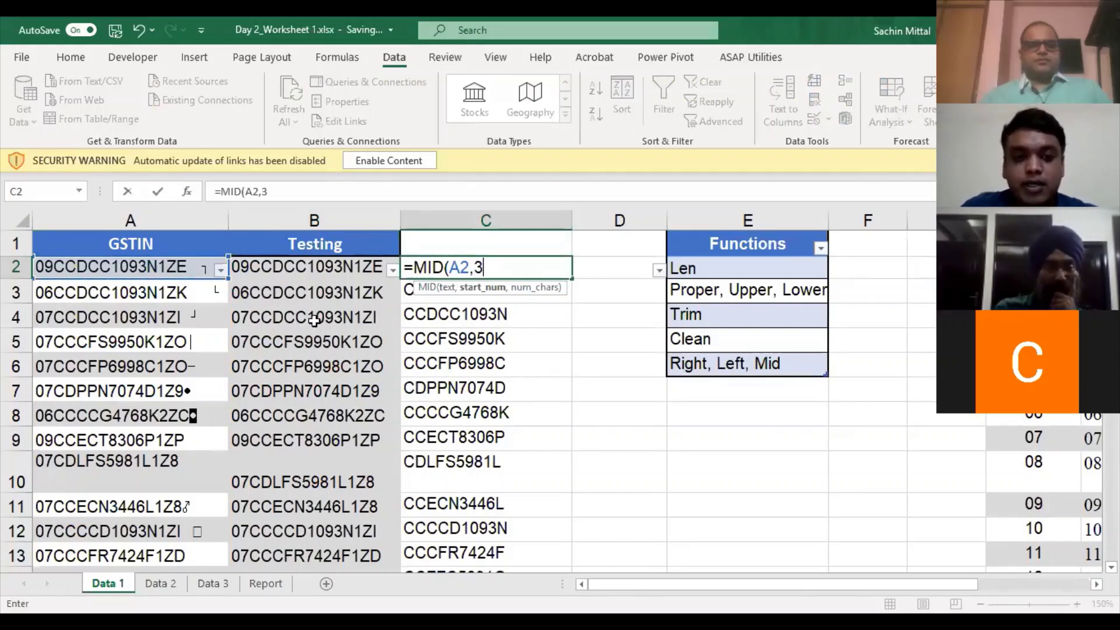
pyautogui.write(',10)')
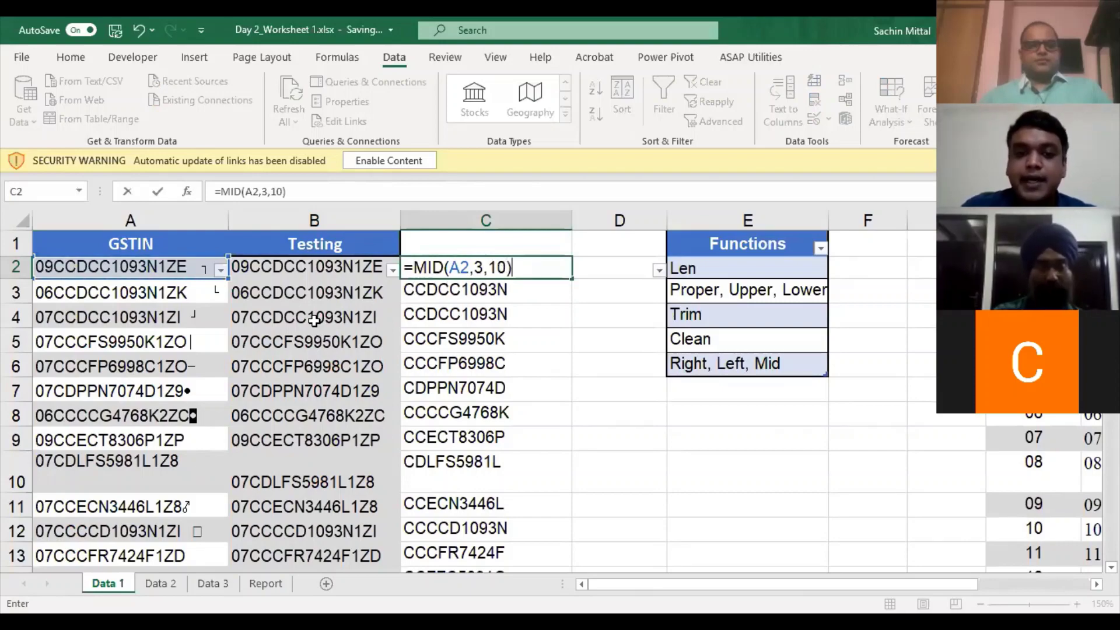
pyautogui.hotkey('ctrl', 'Return')
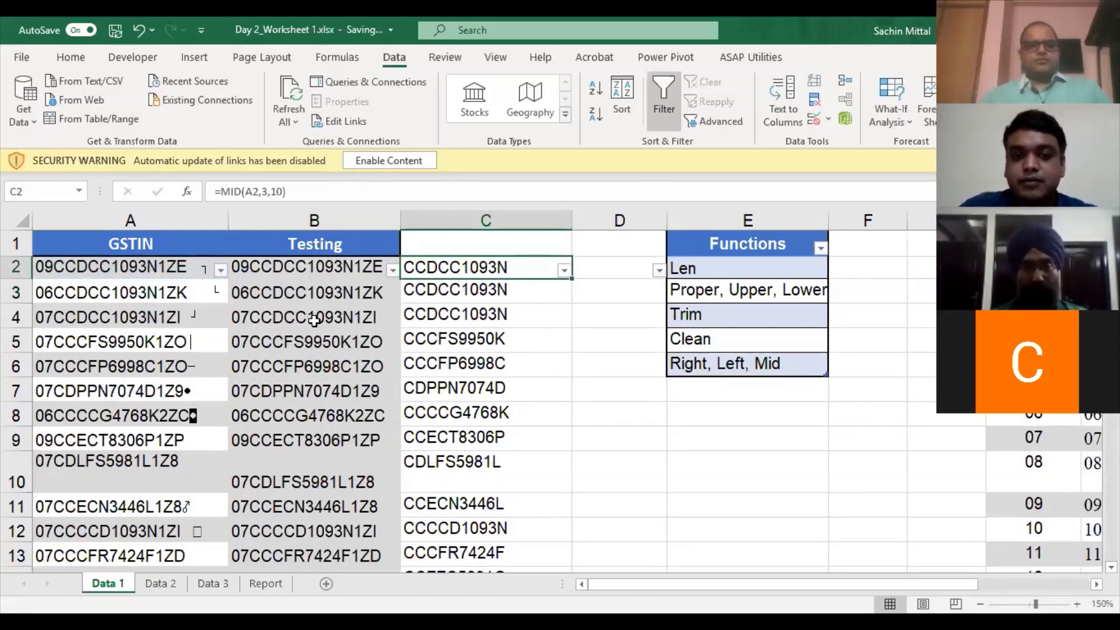
# - Check the MID results at the bottom and top of the data, cancelling a stray entry in D2
pyautogui.hotkey('ctrl', 'Down')
pyautogui.hotkey('ctrl', 'Up')
pyautogui.press('Right')
pyautogui.write('=')
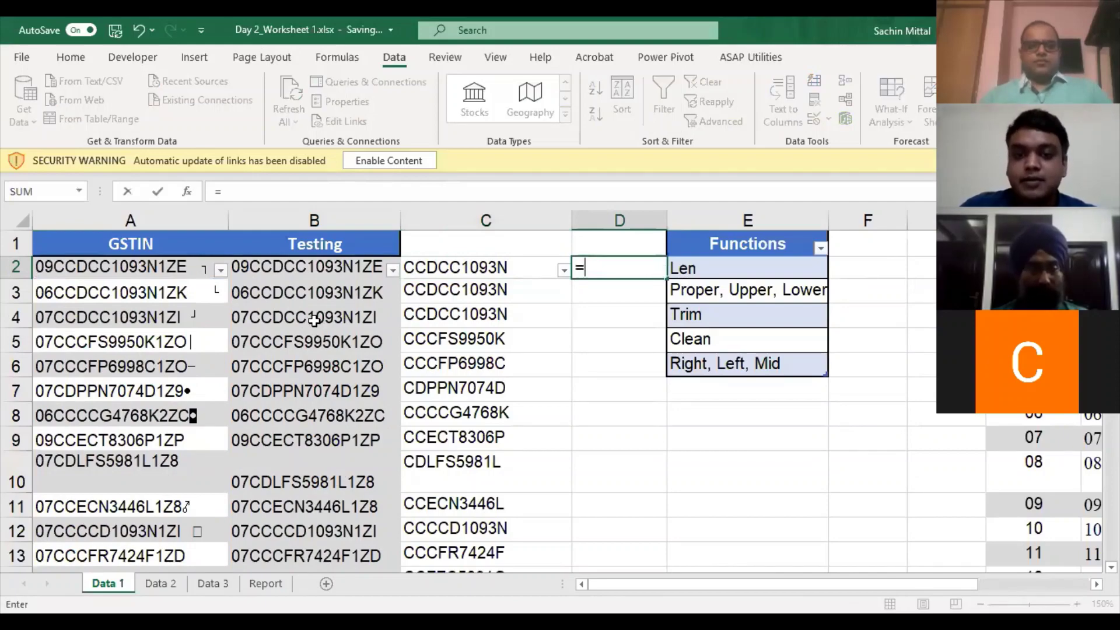
pyautogui.press('Escape')
pyautogui.press('Left')
pyautogui.hotkey('ctrl', 'Down')
pyautogui.press('Right')
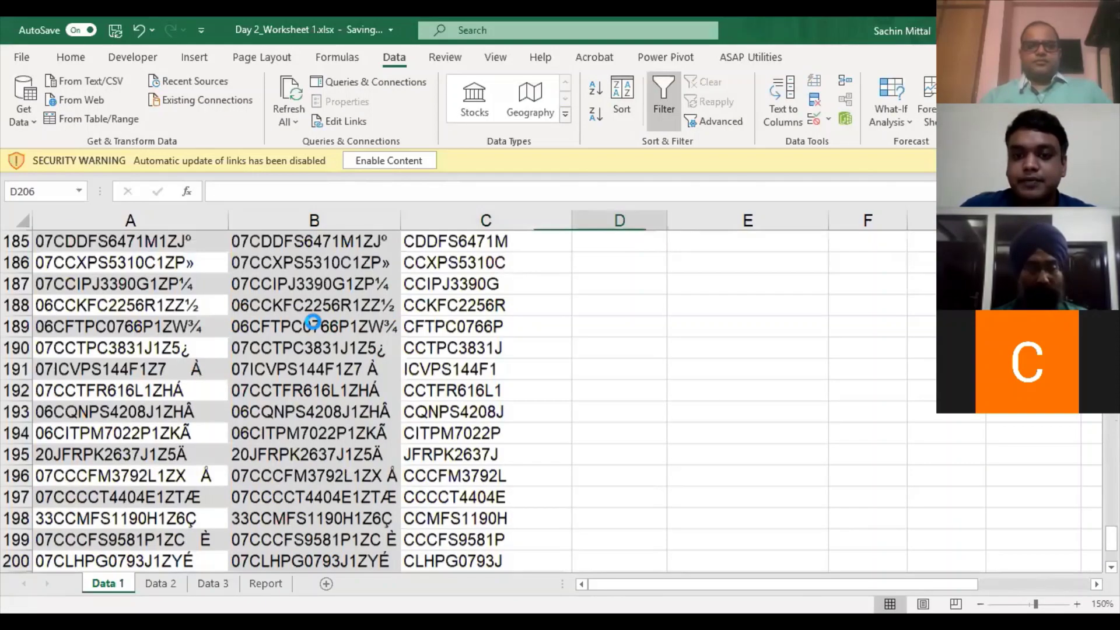
pyautogui.hotkey('ctrl', 'Up')
# - Delete the MID results from C2 down column C
pyautogui.press('Left')
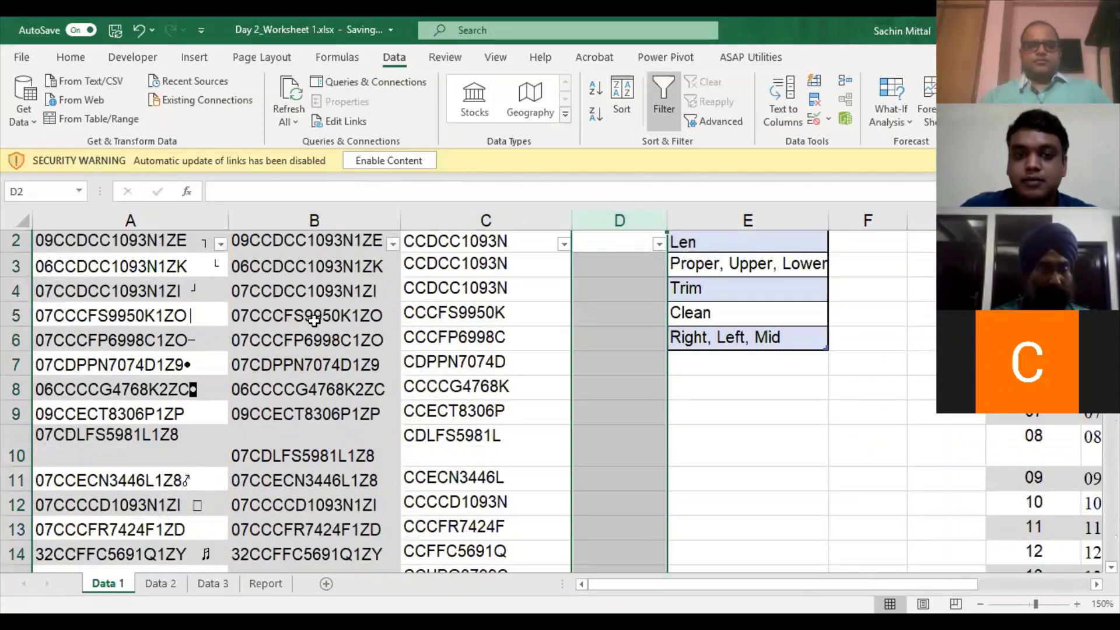
pyautogui.press('Down')
pyautogui.hotkey('ctrl', 'shift', 'Down')
pyautogui.press('Delete')
pyautogui.press('Up')
pyautogui.press('Down')
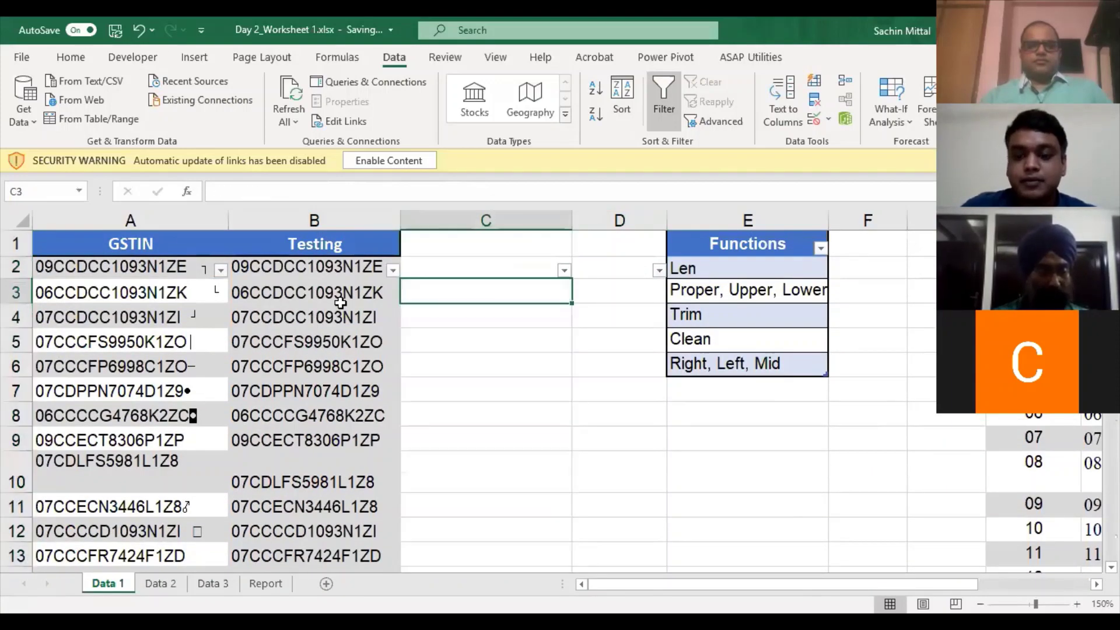
# - Enter =RIGHT(B2,3) in C2, showing 1ZE for the first Testing value
pyautogui.write('=')
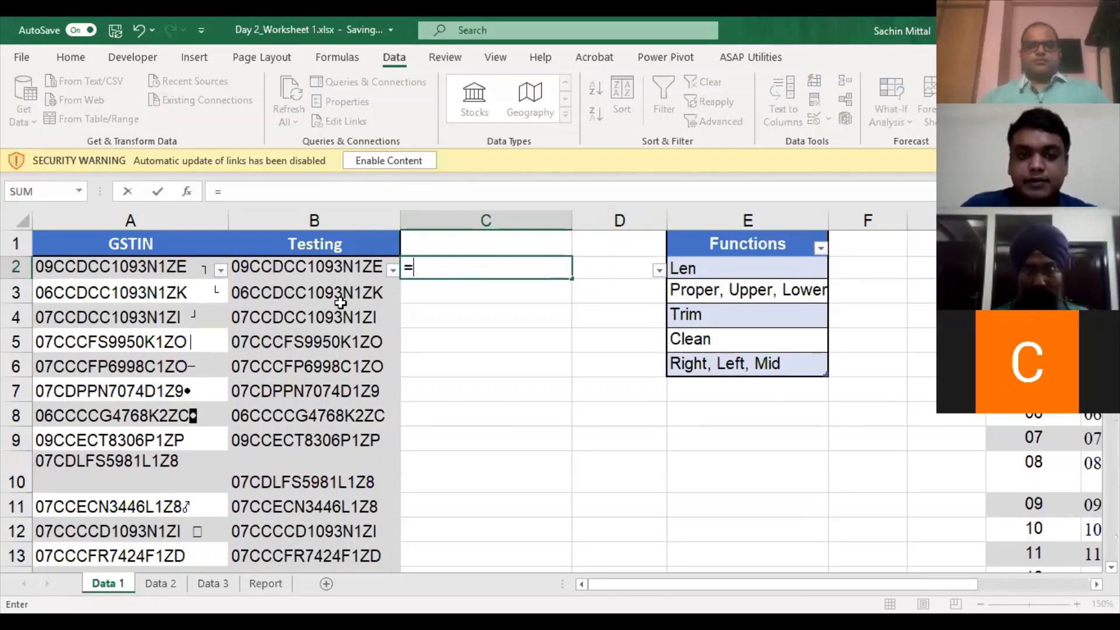
pyautogui.write('RIGHT(')
pyautogui.click(172, 268)
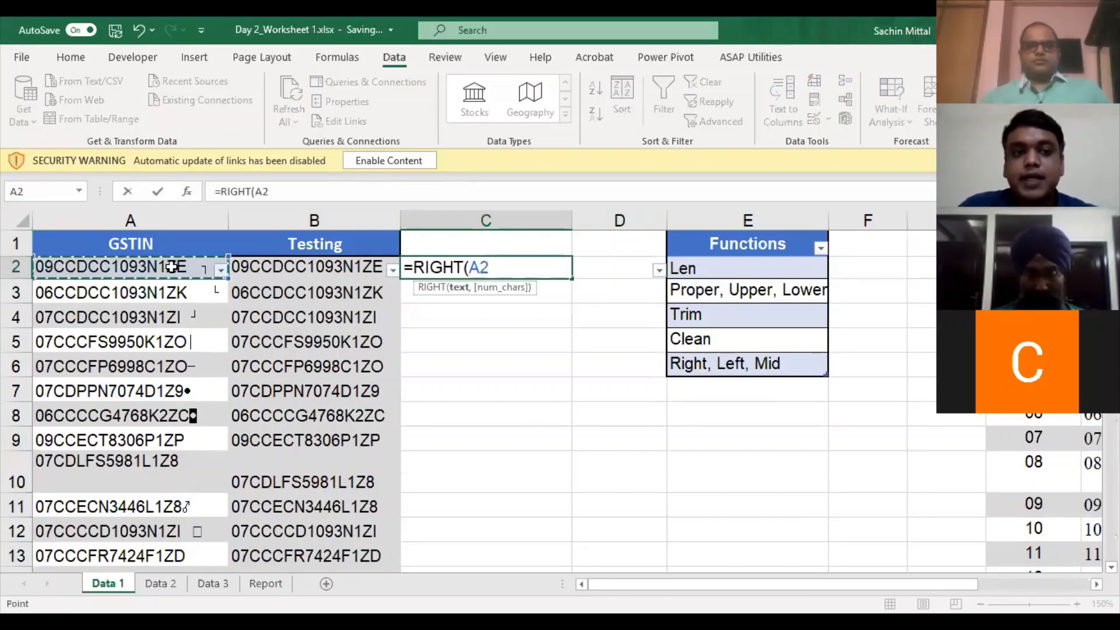
pyautogui.press('Right')
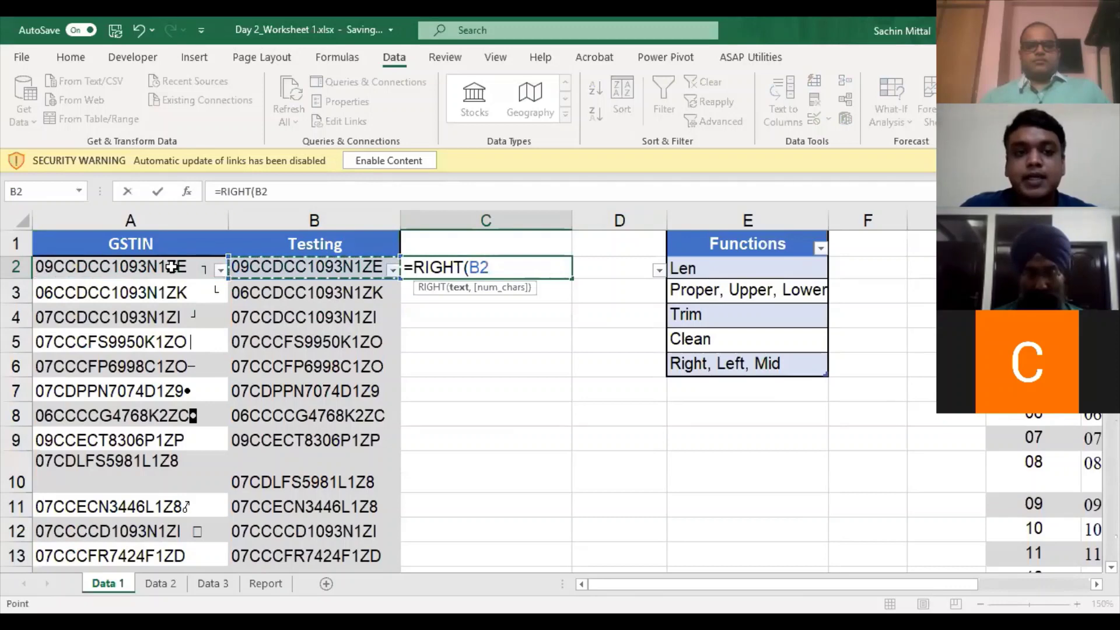
pyautogui.write(',3')
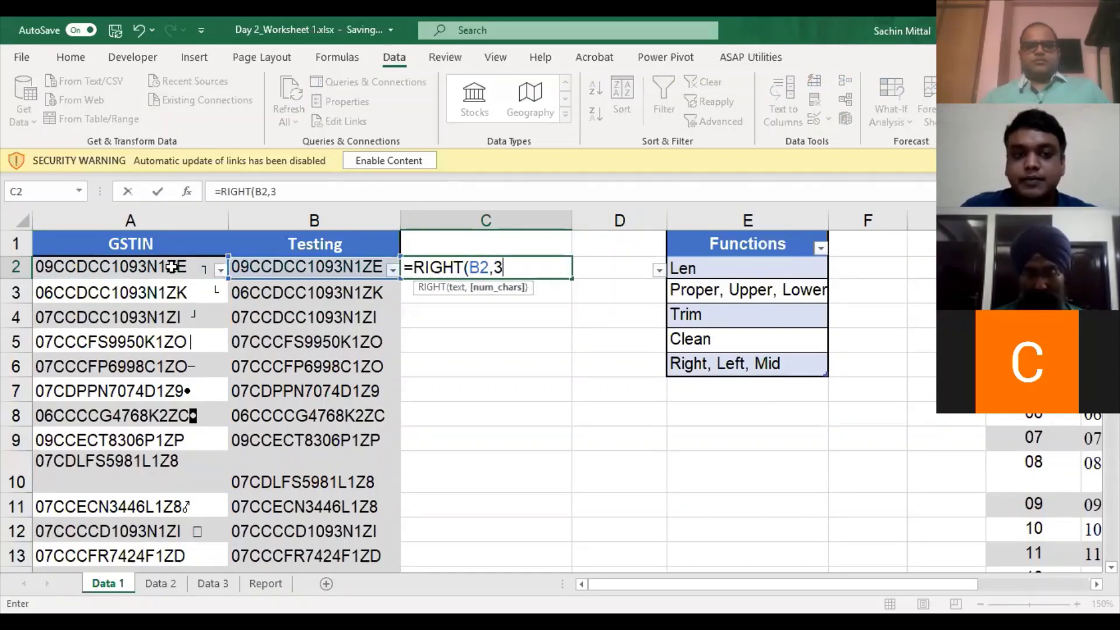
pyautogui.write(')')
pyautogui.press('Left')
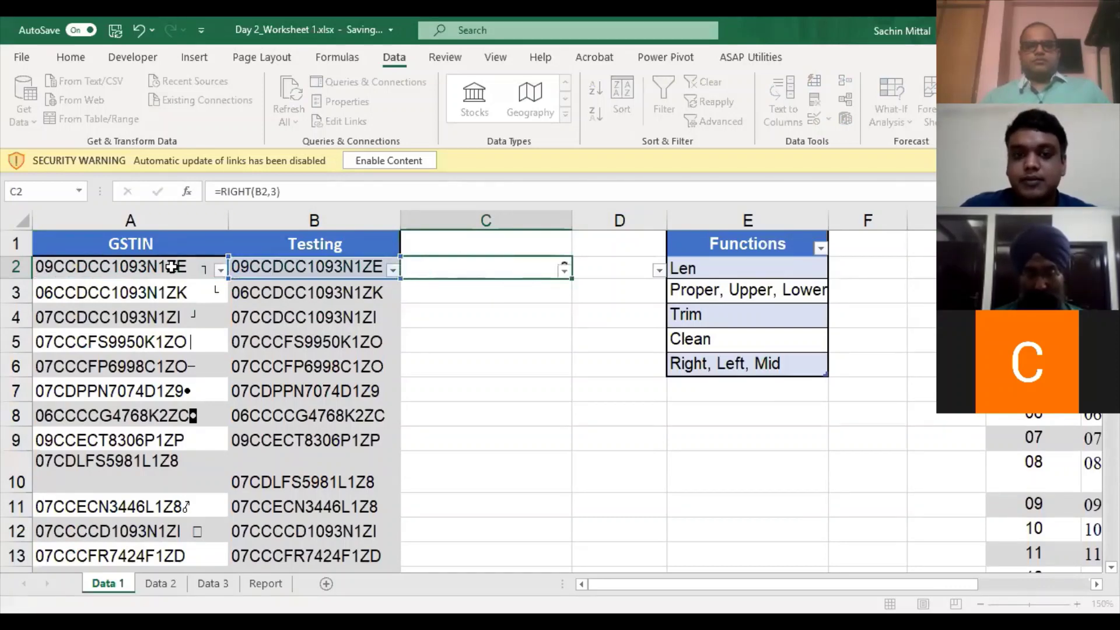
pyautogui.press('Right')
pyautogui.press('F2')
pyautogui.press('Return')
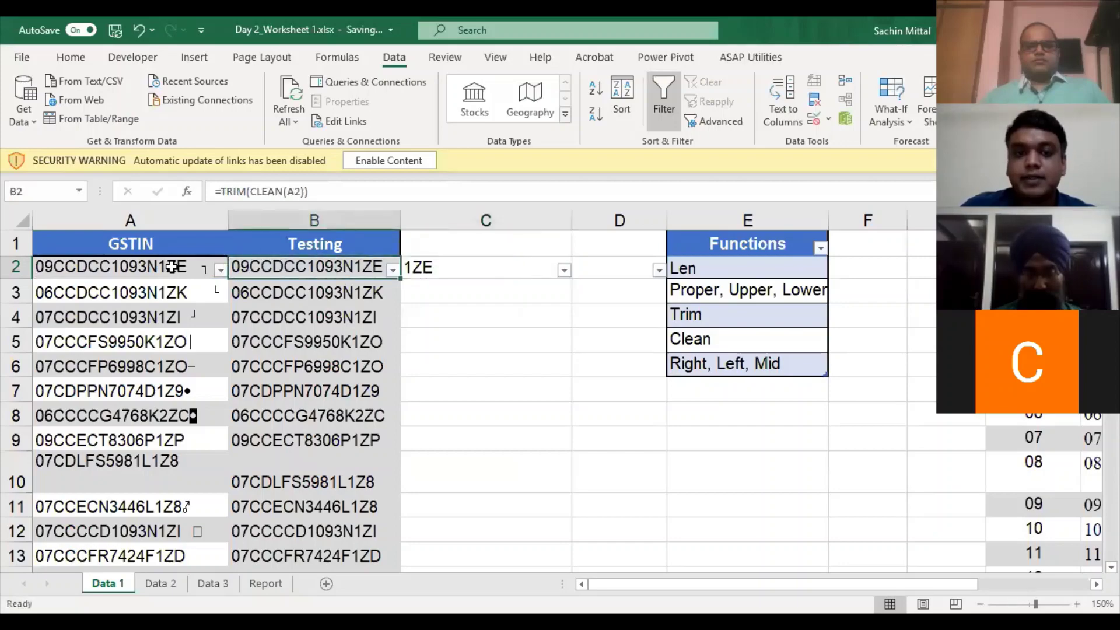
# - Fill the RIGHT formula down column C to the last row
pyautogui.hotkey('ctrl', 'Down')
pyautogui.press('Right')
pyautogui.hotkey('ctrl', 'shift', 'Up')
pyautogui.hotkey('ctrl', 'd')
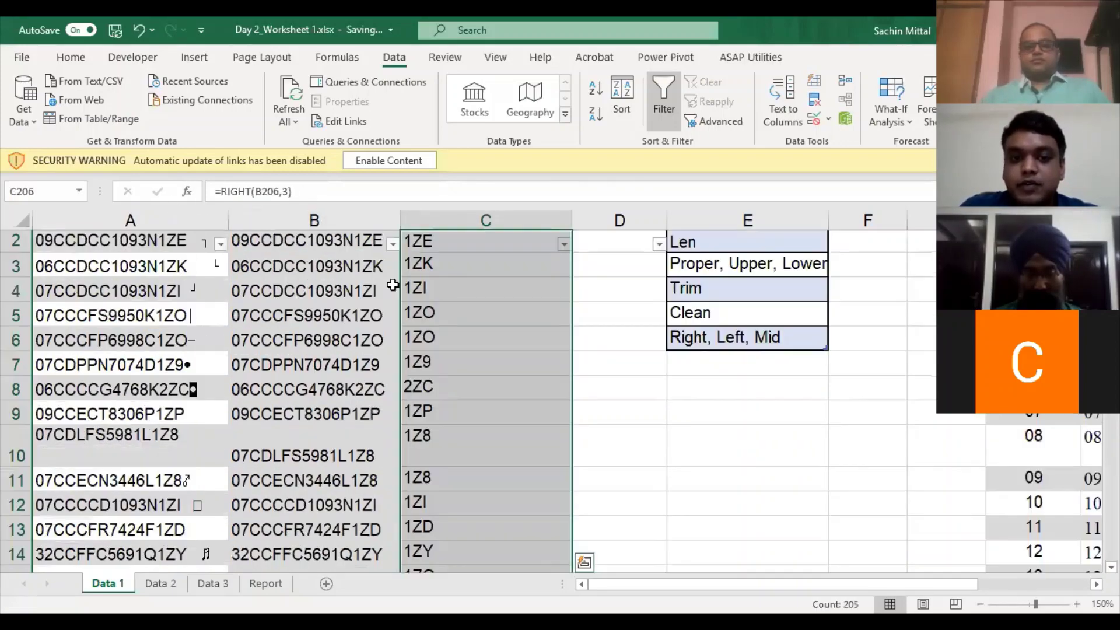
pyautogui.click(448, 315)
# - Scroll through the results, show C2's RIGHT formula, then select and clear column C
pyautogui.scroll(-4, 448, 410)
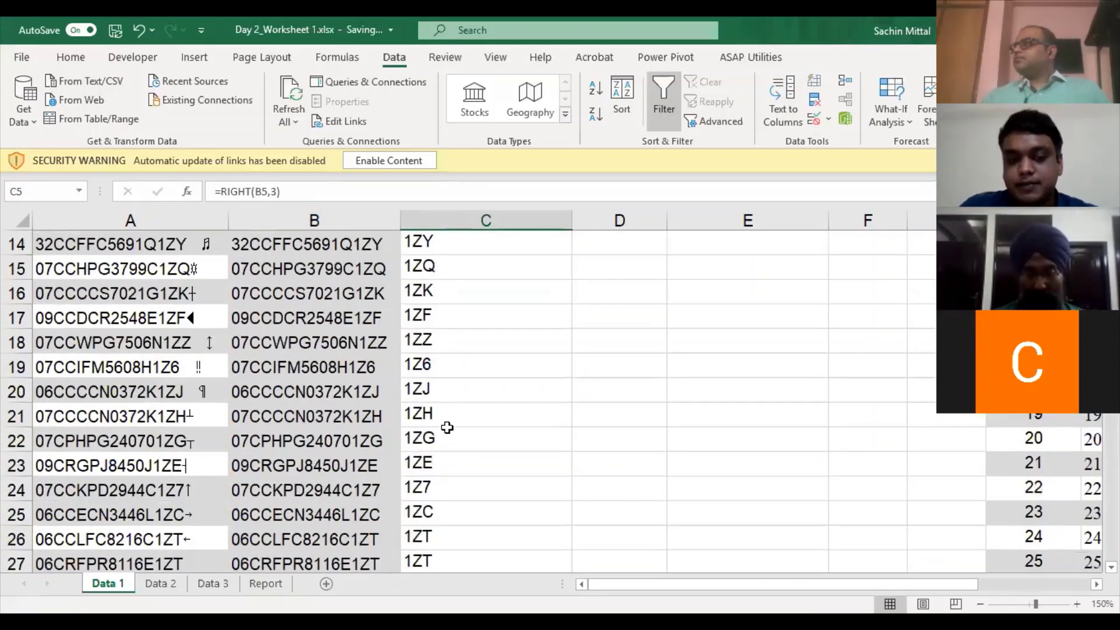
pyautogui.scroll(2, 446, 426)
pyautogui.scroll(-18, 446, 428)
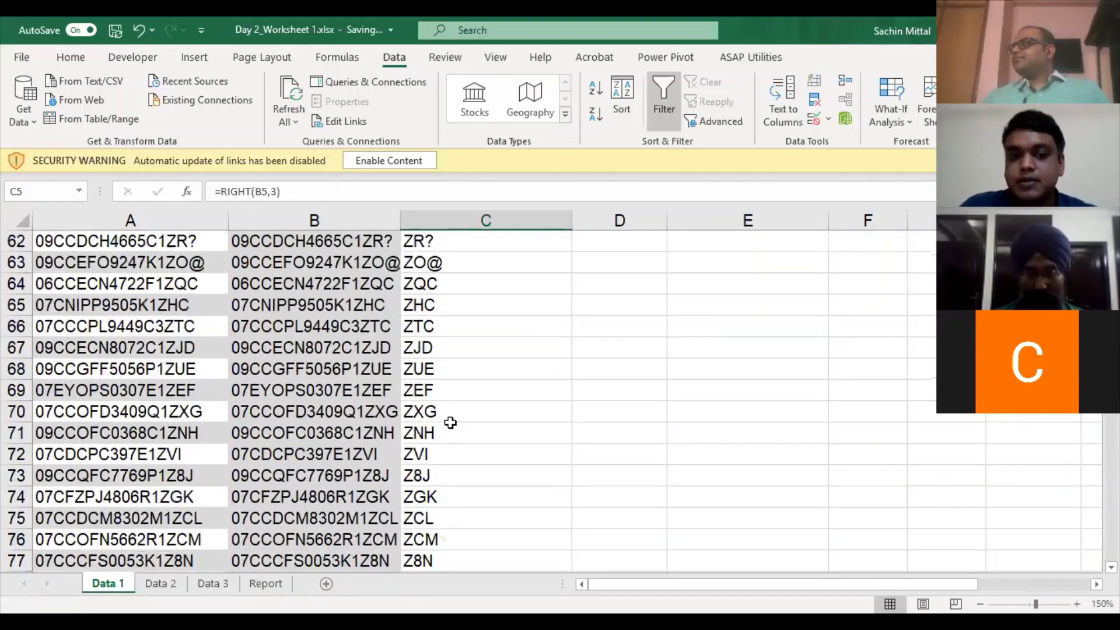
pyautogui.scroll(18, 445, 425)
pyautogui.scroll(3, 443, 296)
pyautogui.doubleClick(444, 273)
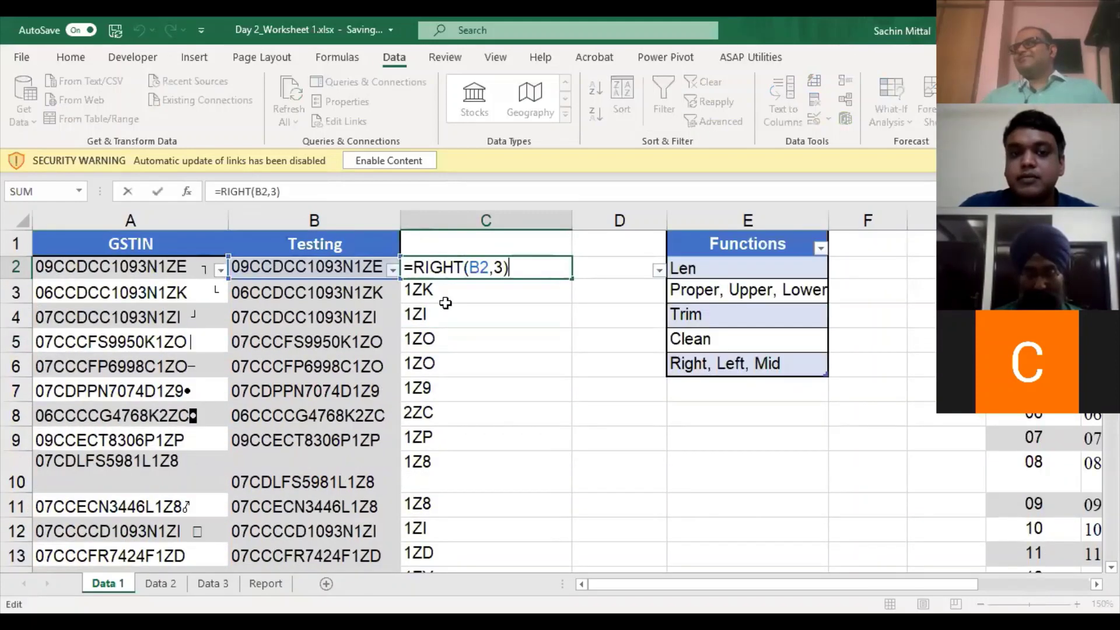
pyautogui.press('Escape')
pyautogui.hotkey('ctrl', 'space')
pyautogui.press('Delete')
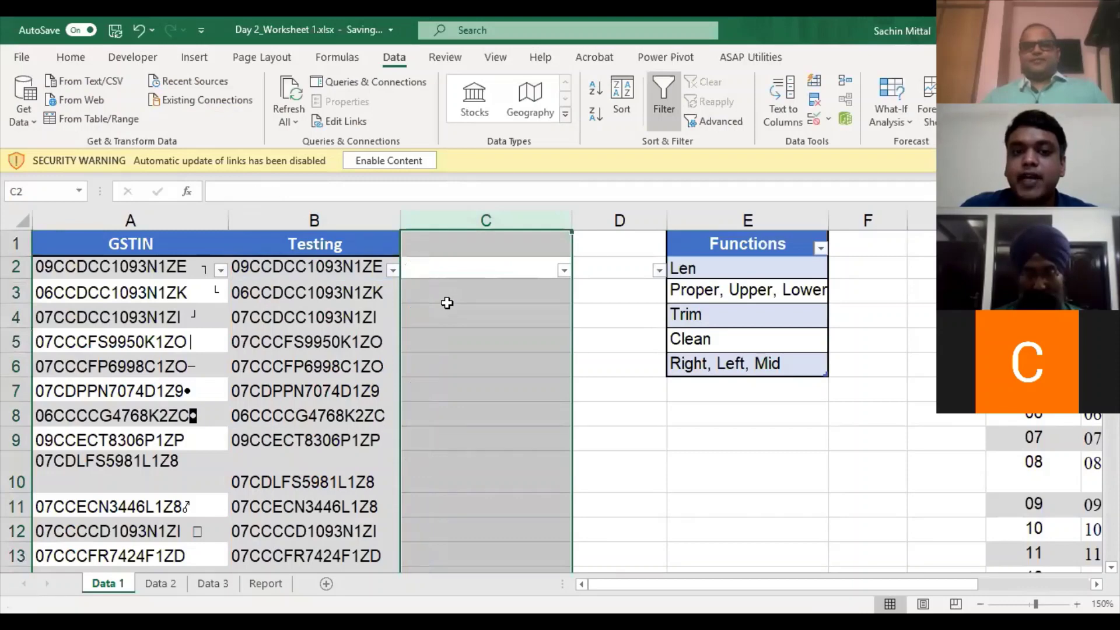
# - Point out the Right, Left, Mid and Trim entries in the Functions list
pyautogui.click(475, 268)
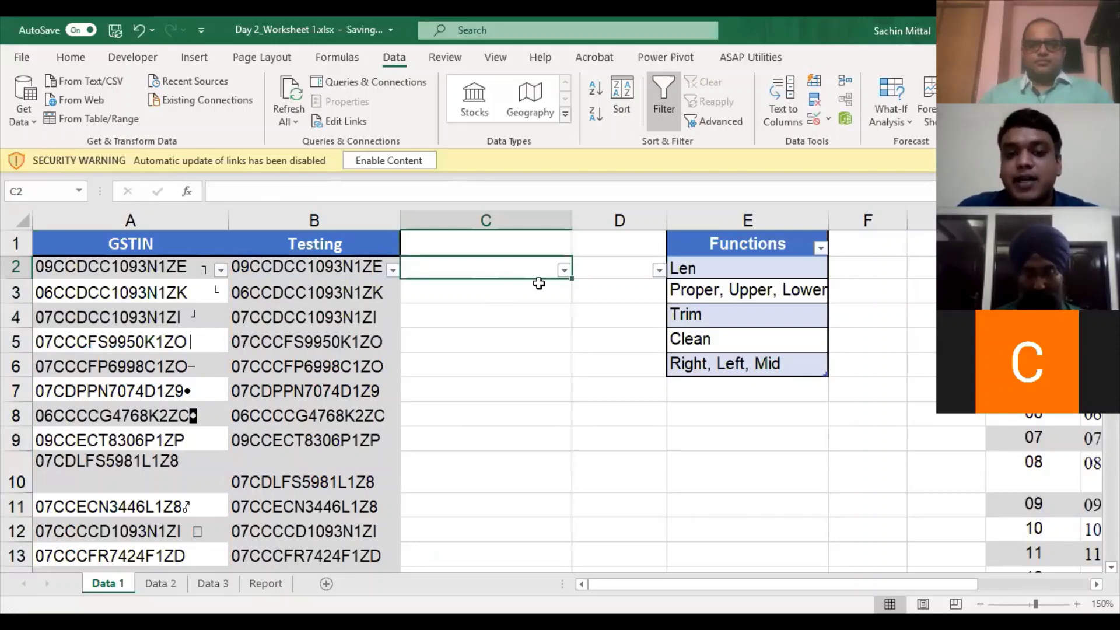
pyautogui.click(745, 360)
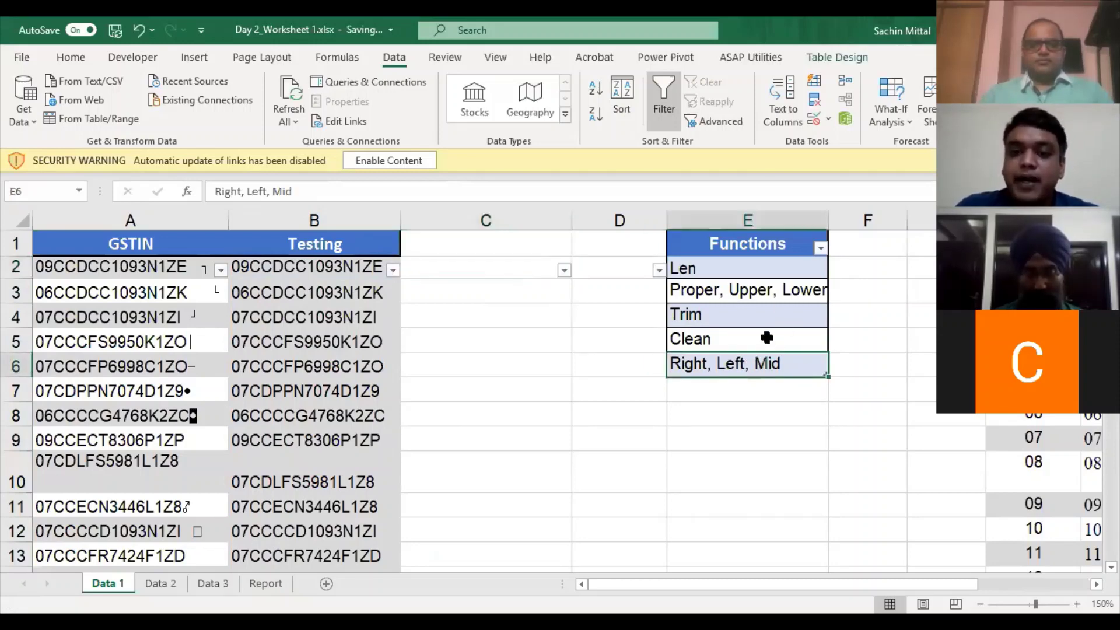
pyautogui.click(764, 319)
pyautogui.scroll(-1, 763, 314)
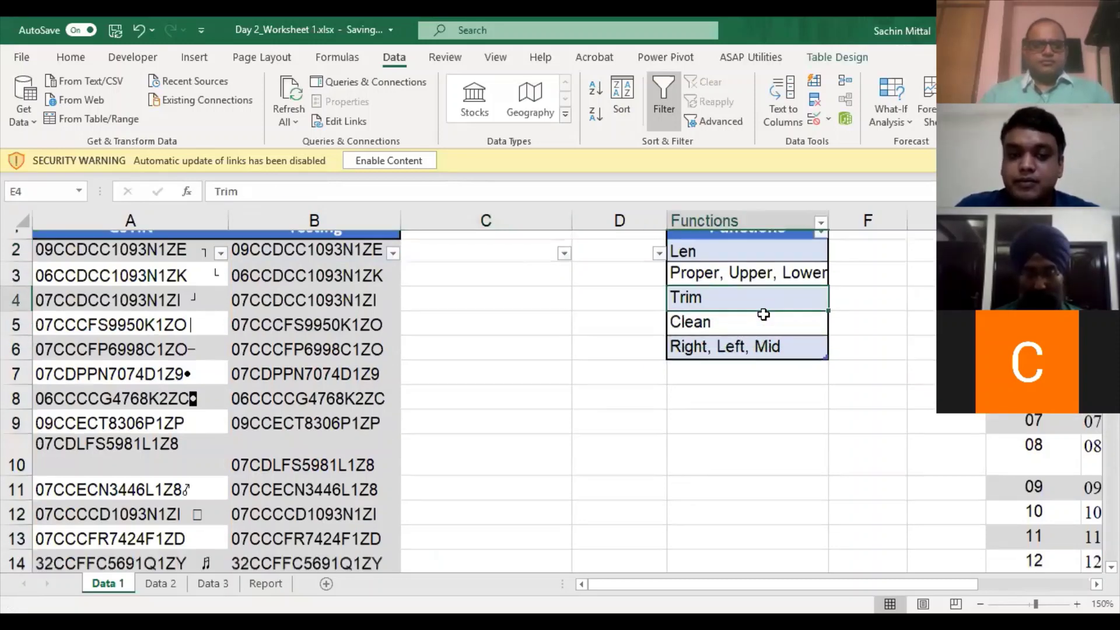
pyautogui.scroll(1, 764, 315)
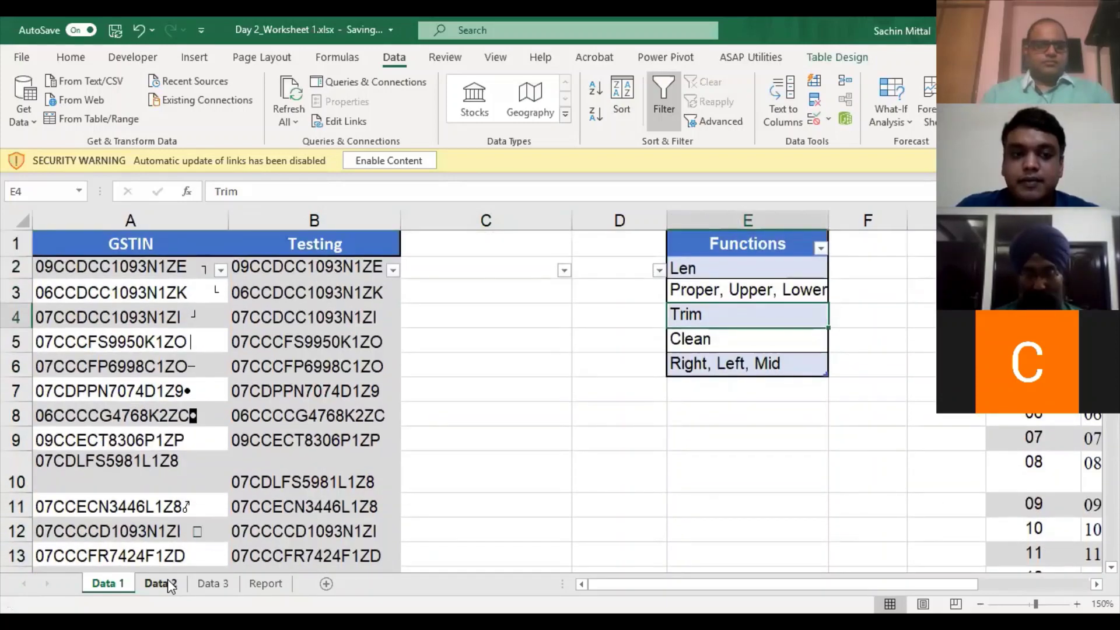
# - Browse the Data 2 and Data 3 sheets, selecting A9 in the car table
pyautogui.click(169, 581)
pyautogui.scroll(-1, 149, 508)
pyautogui.scroll(-2, 149, 509)
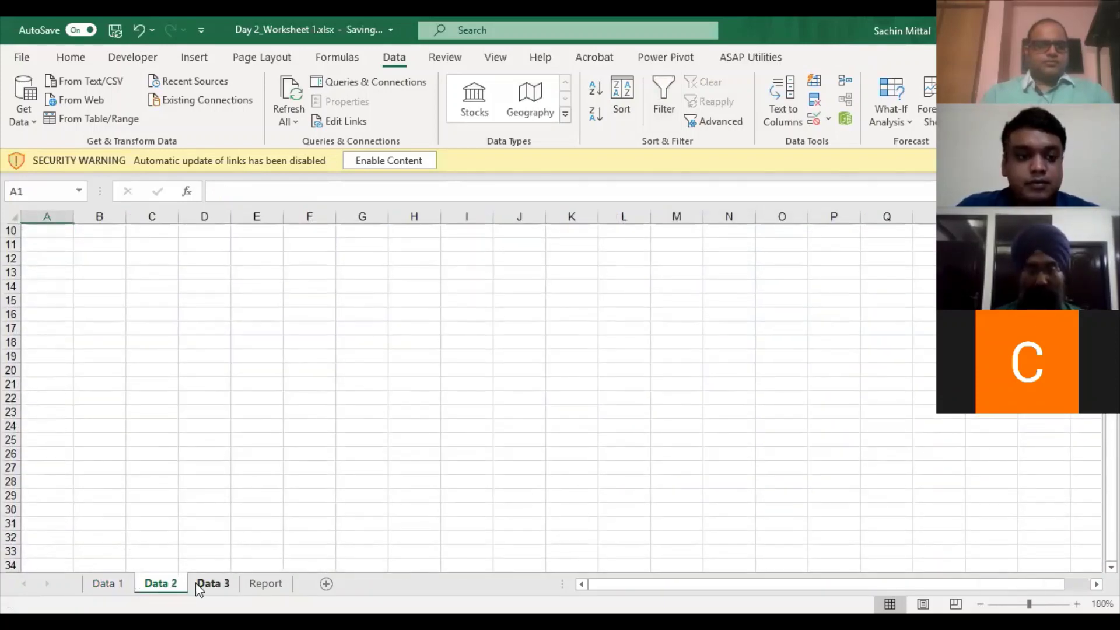
pyautogui.click(198, 582)
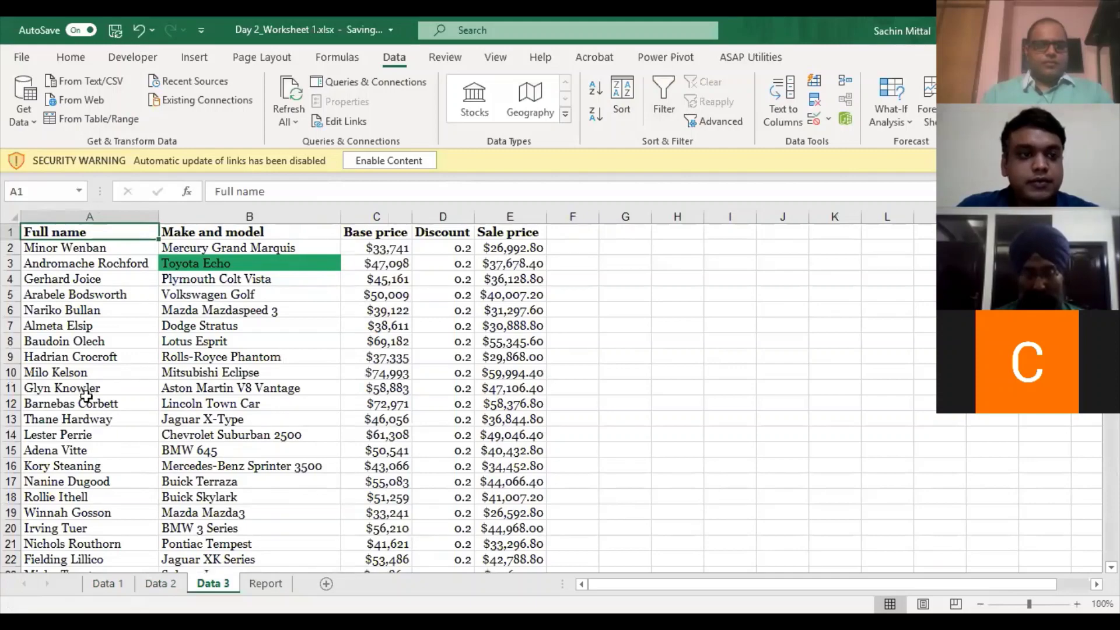
pyautogui.scroll(-4, 86, 397)
pyautogui.scroll(4, 99, 362)
pyautogui.click(96, 356)
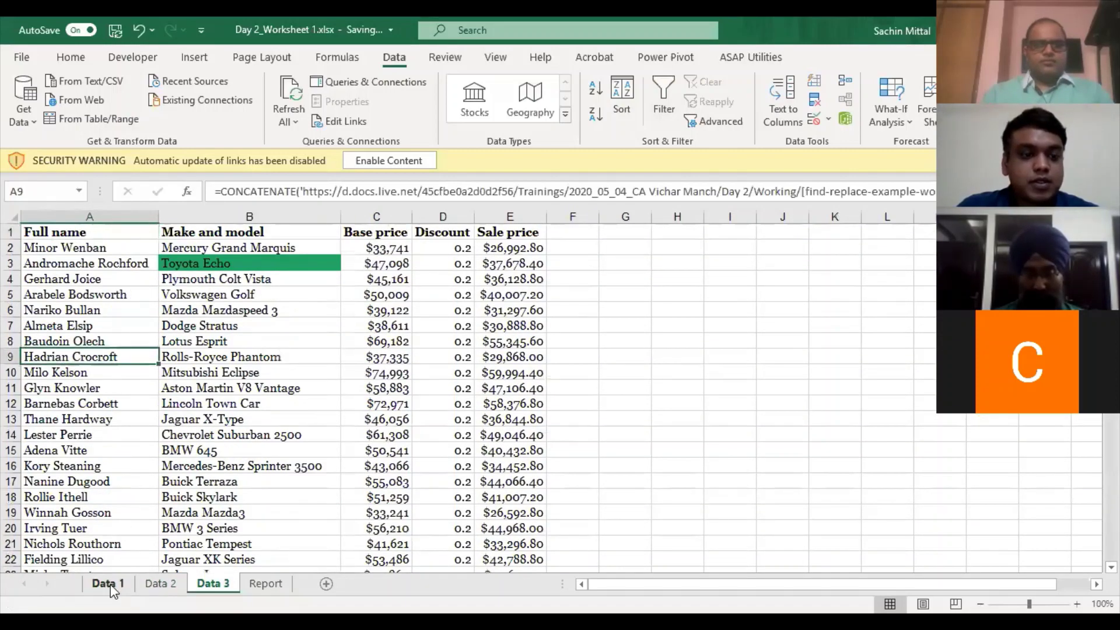
# - Return to Data 1 to indicate the Proper, Upper, Lower entry, then open Data 3
pyautogui.click(111, 584)
pyautogui.click(730, 362)
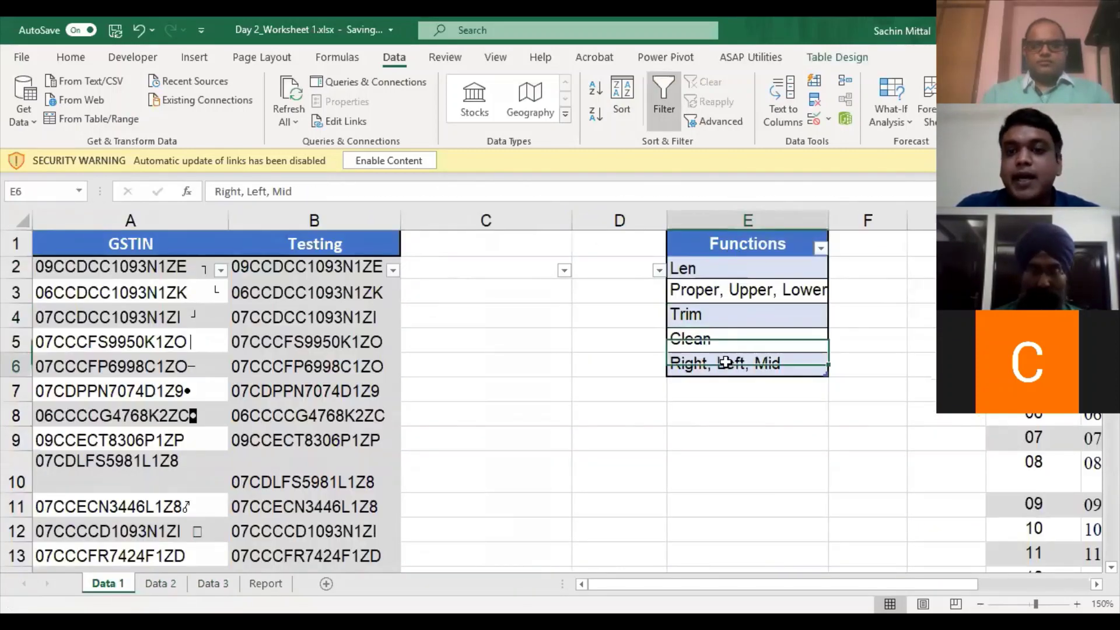
pyautogui.click(718, 298)
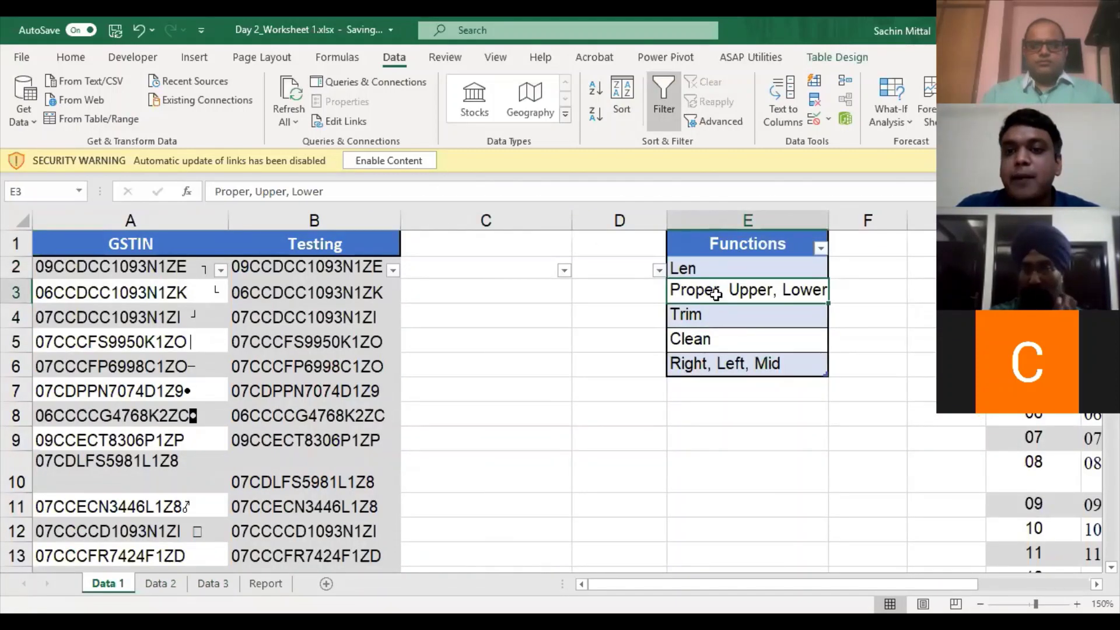
pyautogui.click(213, 583)
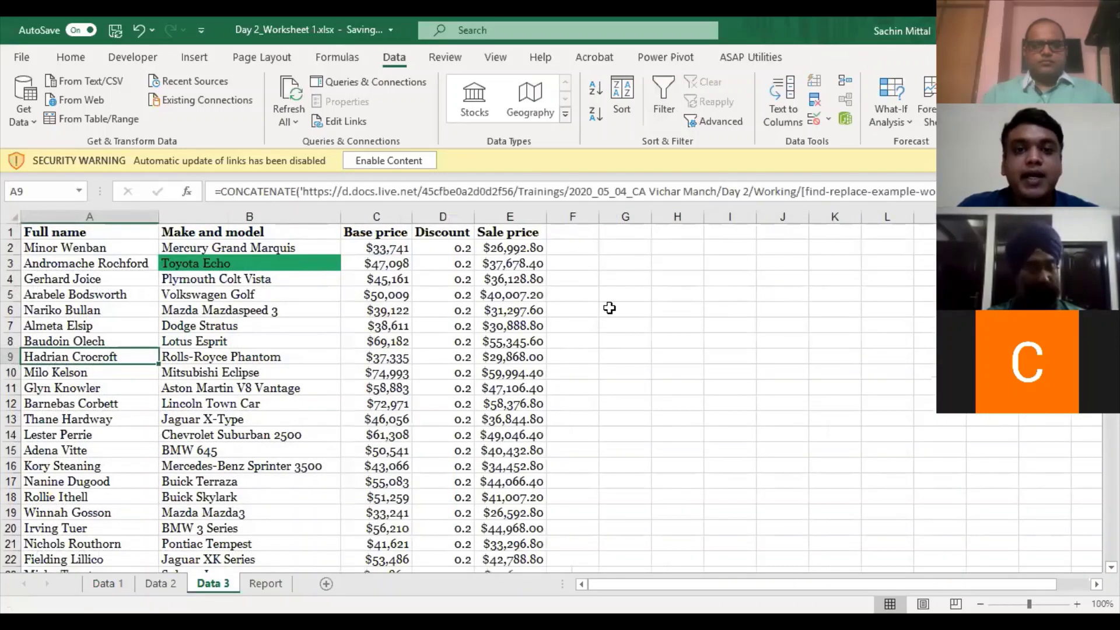
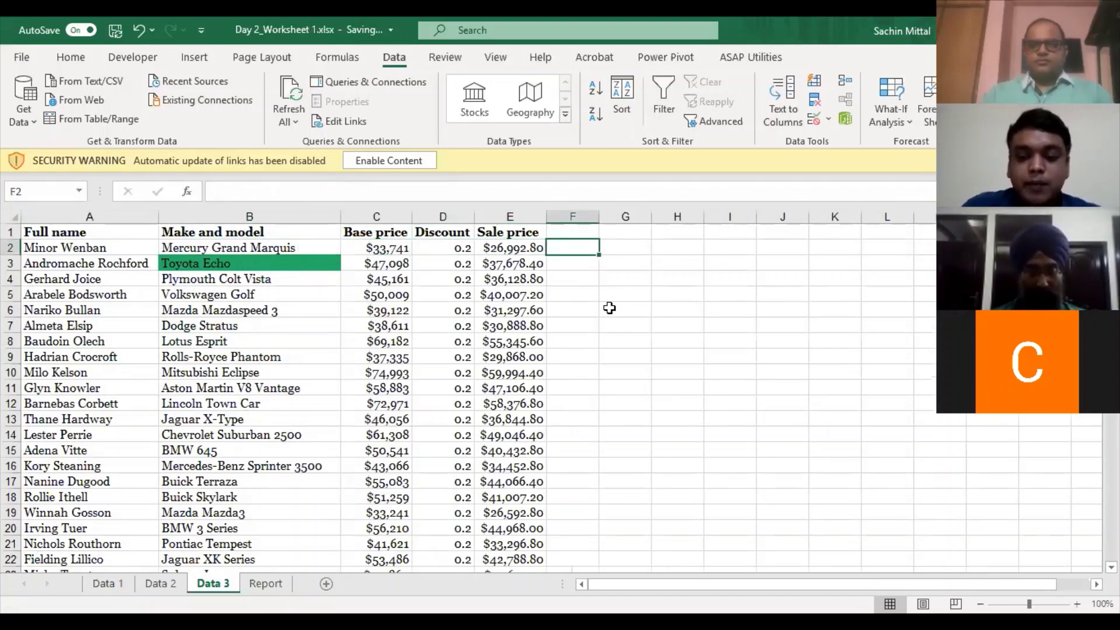
# - Enter =UPPER(A2) in F2 and fill it down to row 201
pyautogui.write('=')
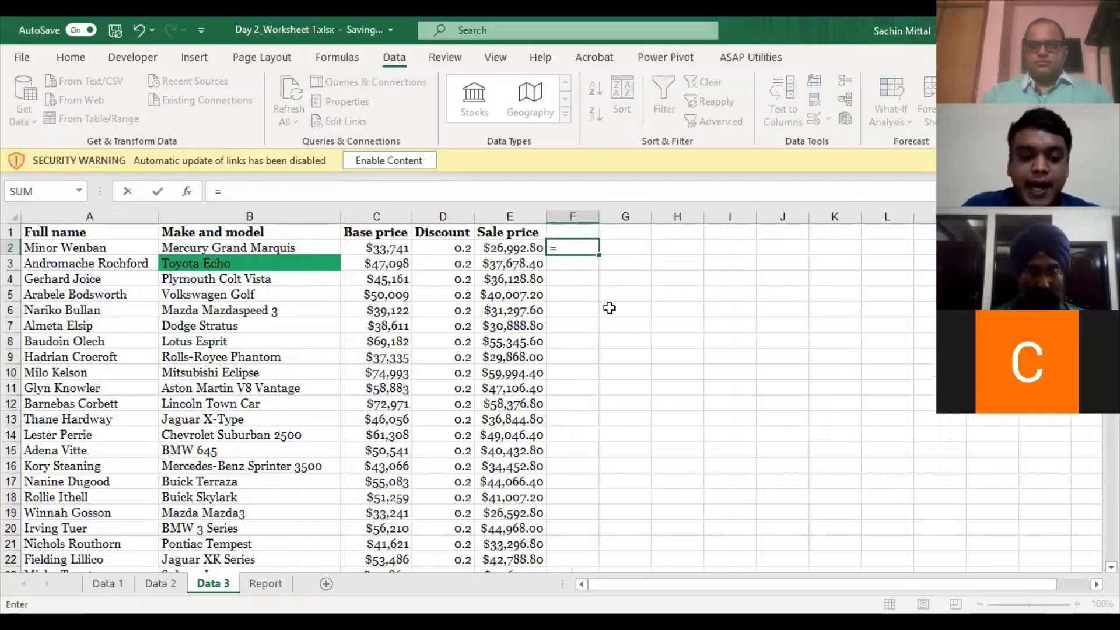
pyautogui.write('upp')
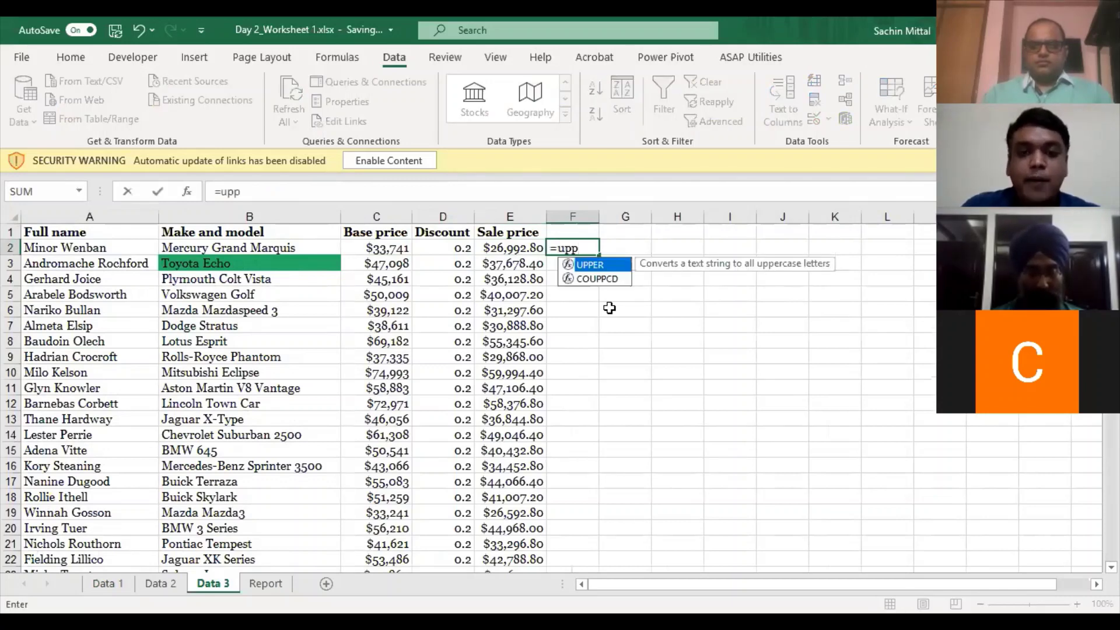
pyautogui.press('Tab')
pyautogui.click(77, 247)
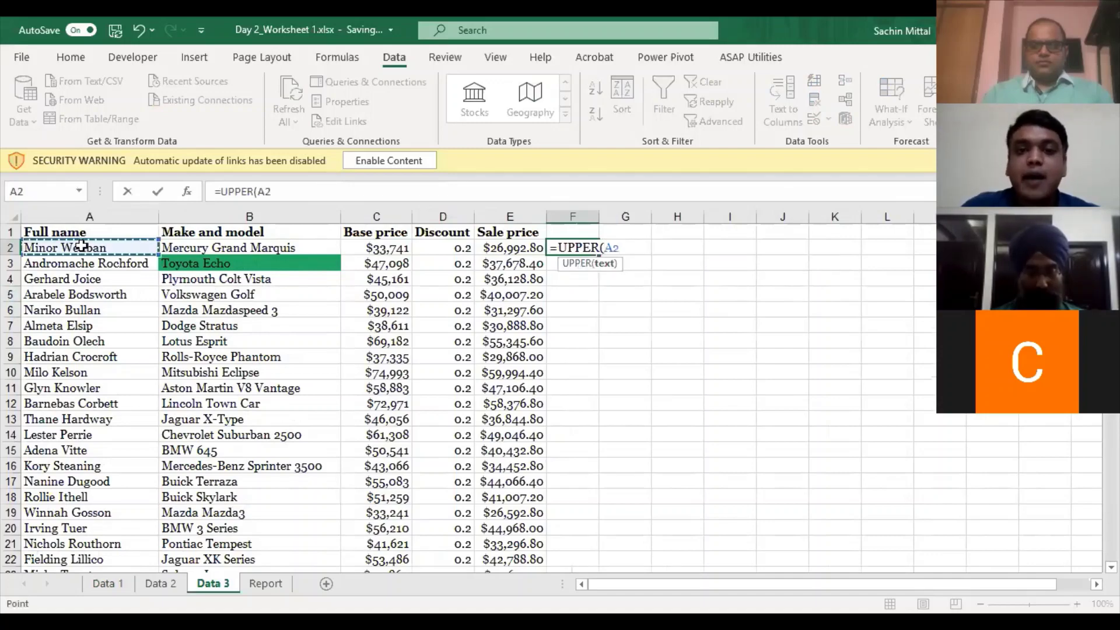
pyautogui.press('Return')
pyautogui.press('Up')
pyautogui.press('Left')
pyautogui.hotkey('ctrl', 'Down')
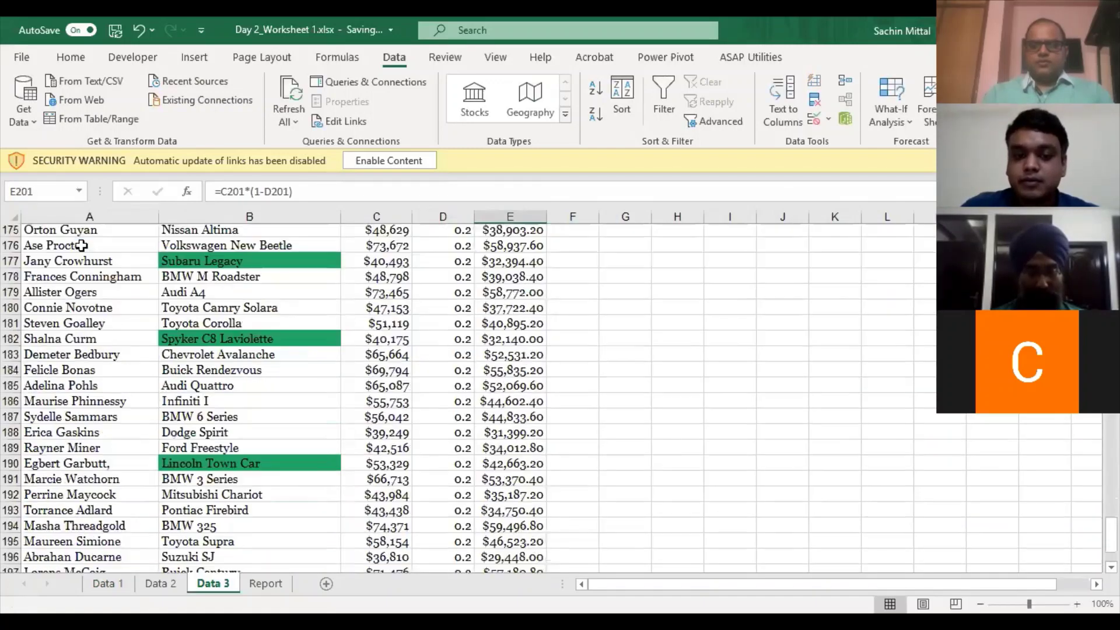
pyautogui.press('Right')
pyautogui.hotkey('ctrl', 'shift', 'Up')
pyautogui.hotkey('ctrl', 'd')
pyautogui.press('Up')
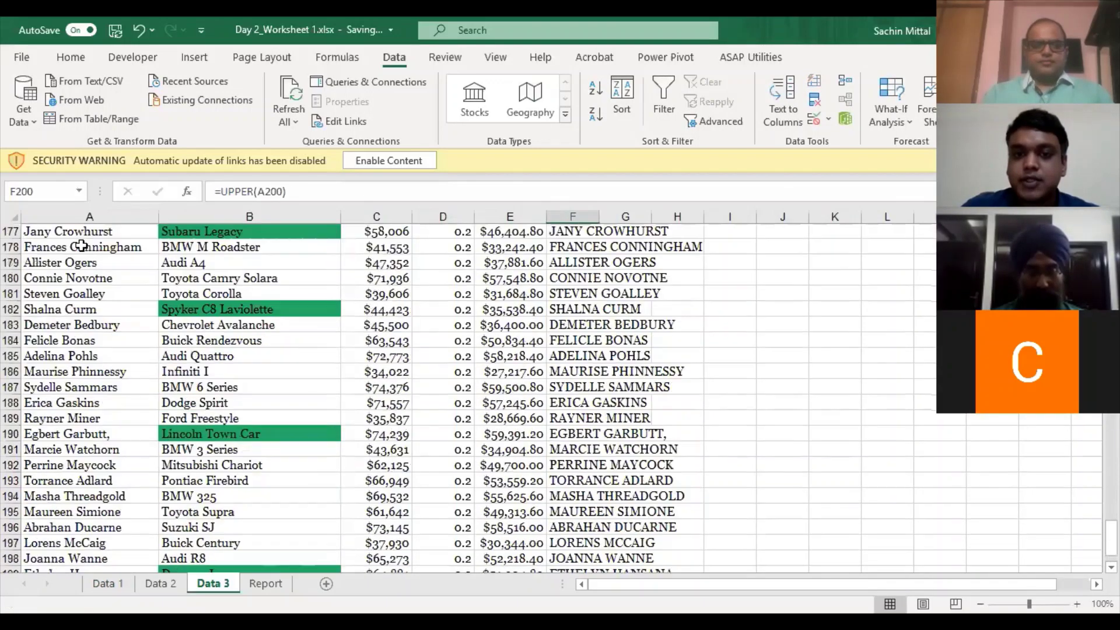
pyautogui.hotkey('ctrl', 'Up')
# - Check the F2 formula and autofit column F to the uppercase names
pyautogui.press('F2')
pyautogui.press('Escape')
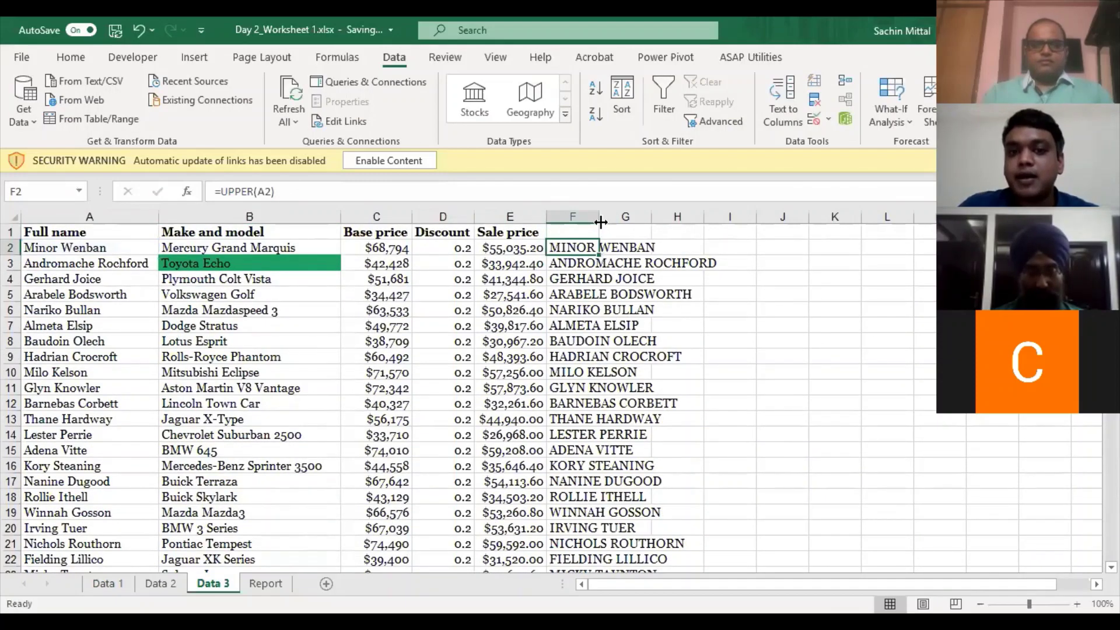
pyautogui.doubleClick(601, 219)
pyautogui.doubleClick(656, 247)
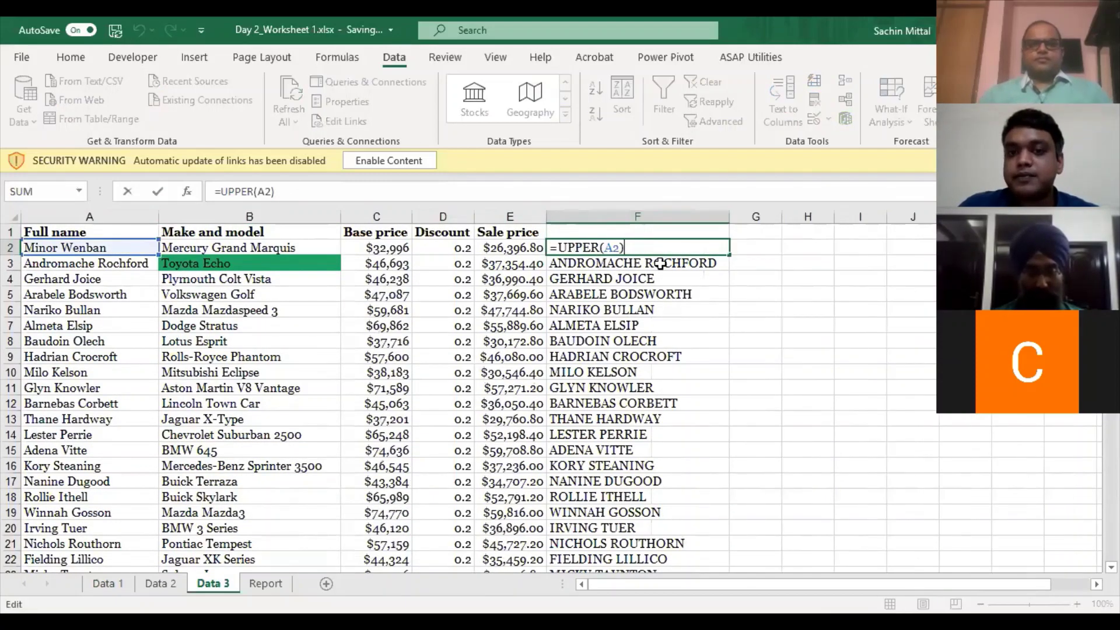
# - Re-enter =UPPER(A2) in F2 and fill it down column F again
pyautogui.press('Escape')
pyautogui.write('=')
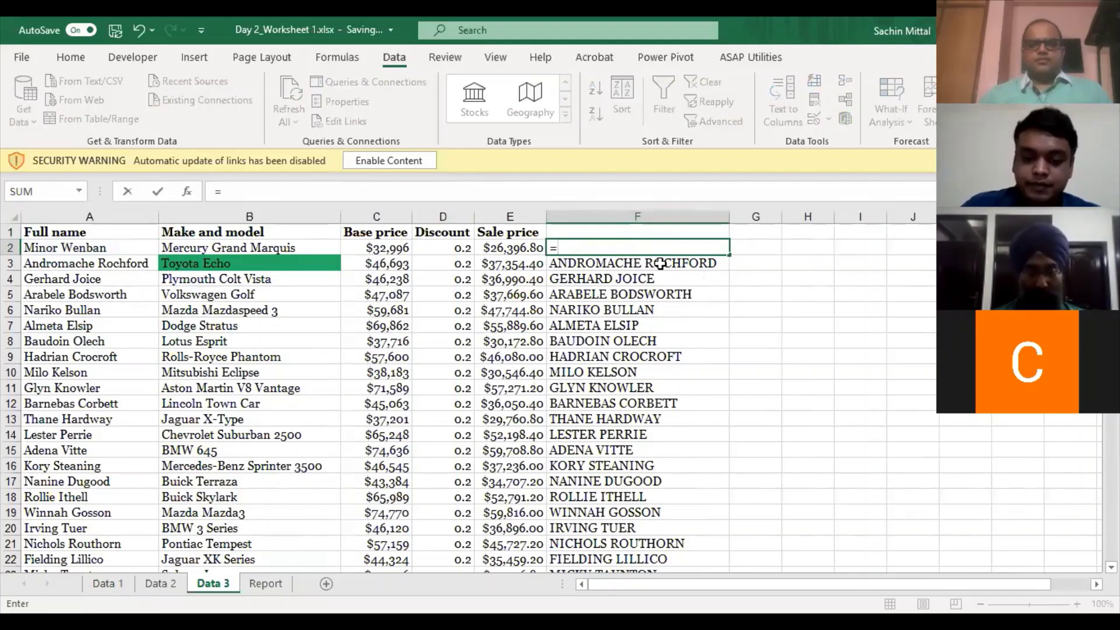
pyautogui.write('UPPER(')
pyautogui.click(108, 246)
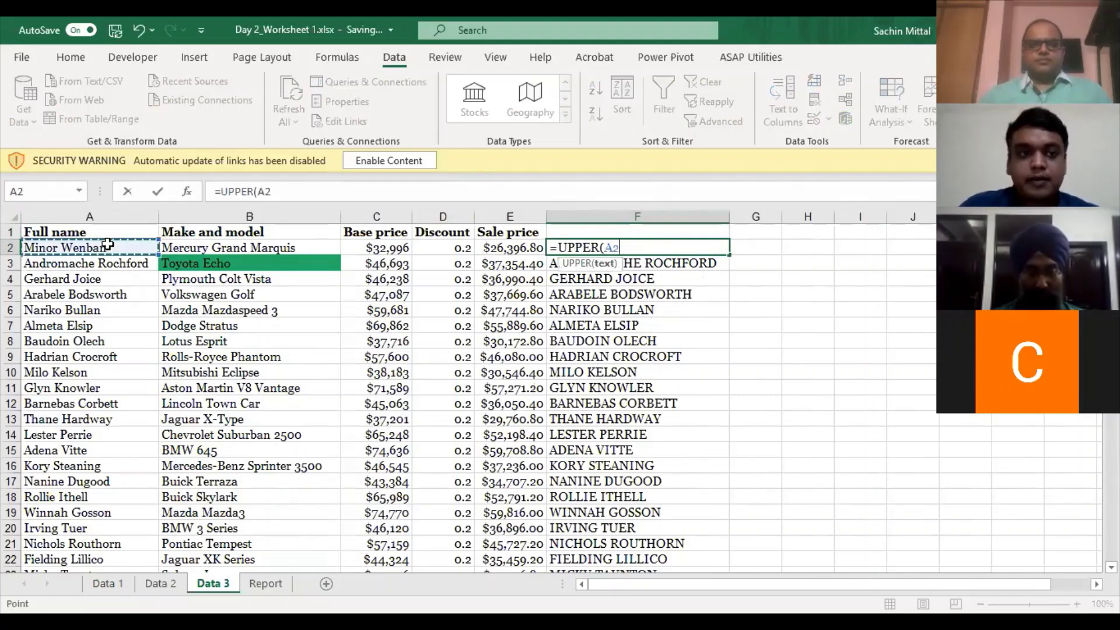
pyautogui.write(')')
pyautogui.hotkey('ctrl', 'Return')
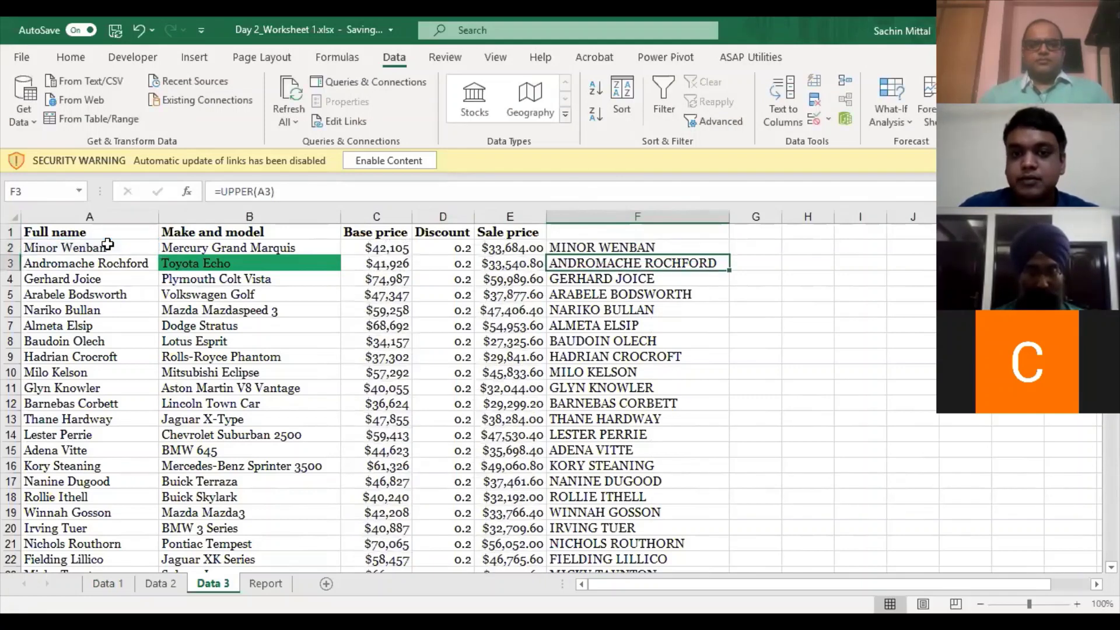
pyautogui.hotkey('ctrl', 'shift', 'Down')
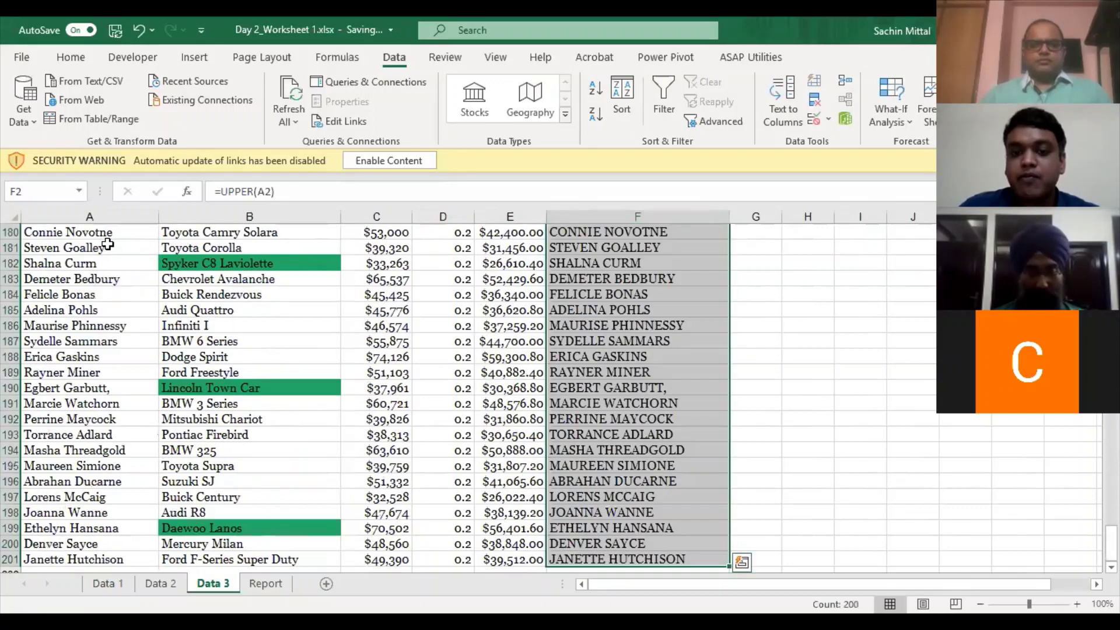
pyautogui.hotkey('ctrl', 'd')
pyautogui.hotkey('ctrl', 'Up')
# - Enter =LOWER(F2) in G2, fill it down to row 201 and autofit column G
pyautogui.write('=')
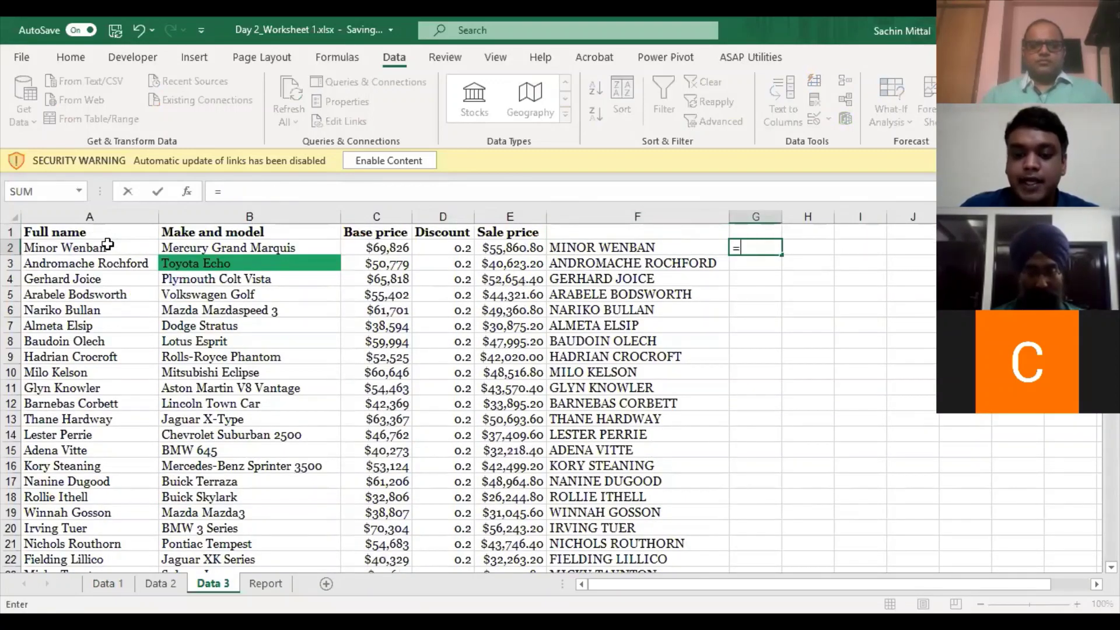
pyautogui.write('loe')
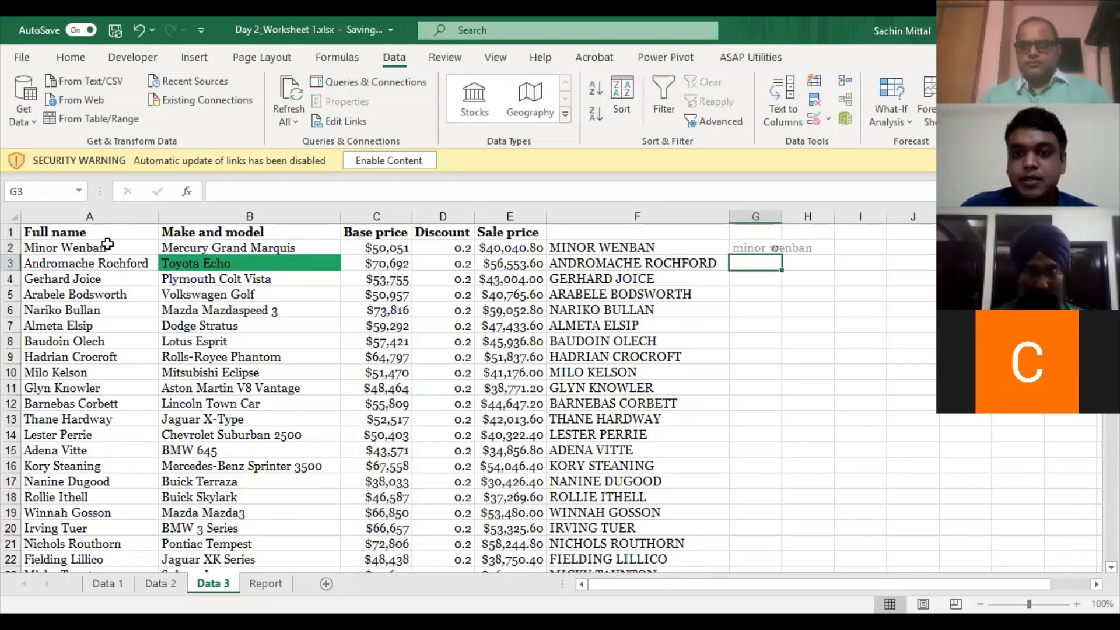
pyautogui.press('Left')
pyautogui.hotkey('ctrl', 'Down')
pyautogui.press('Right')
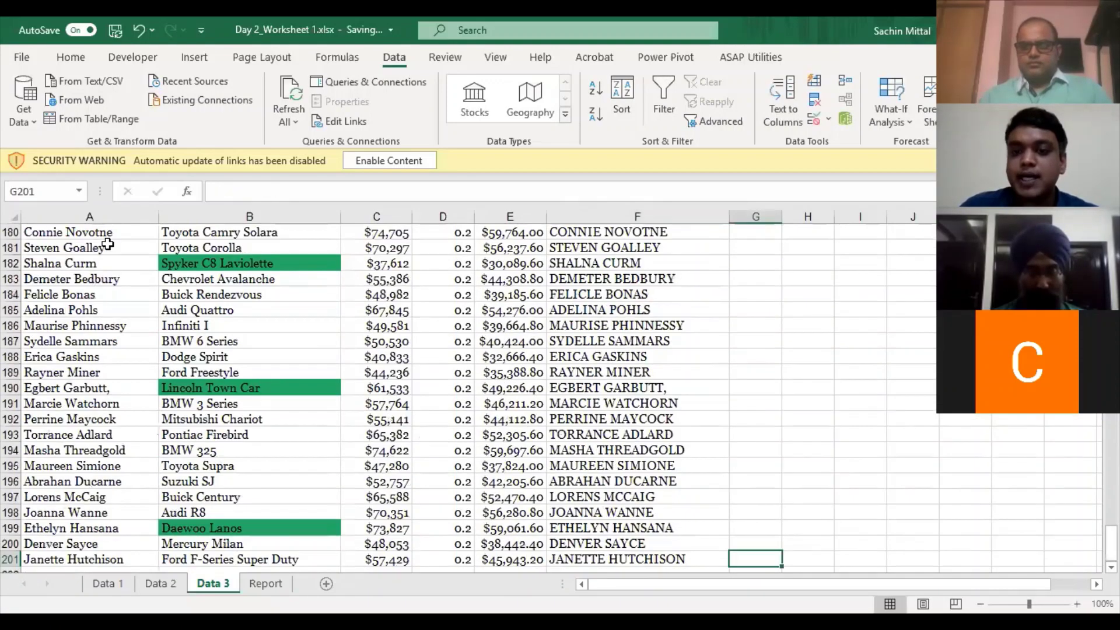
pyautogui.hotkey('ctrl', 'shift', 'Up')
pyautogui.hotkey('ctrl', 'd')
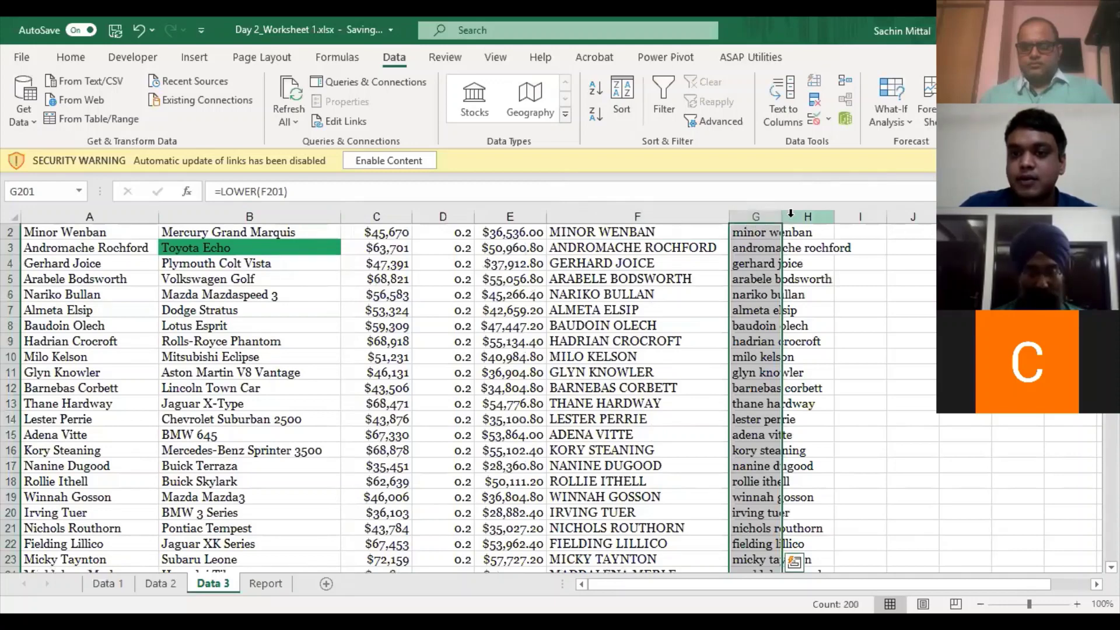
pyautogui.doubleClick(783, 216)
# - Begin a =PROPER( formula in H2
pyautogui.scroll(1, 873, 239)
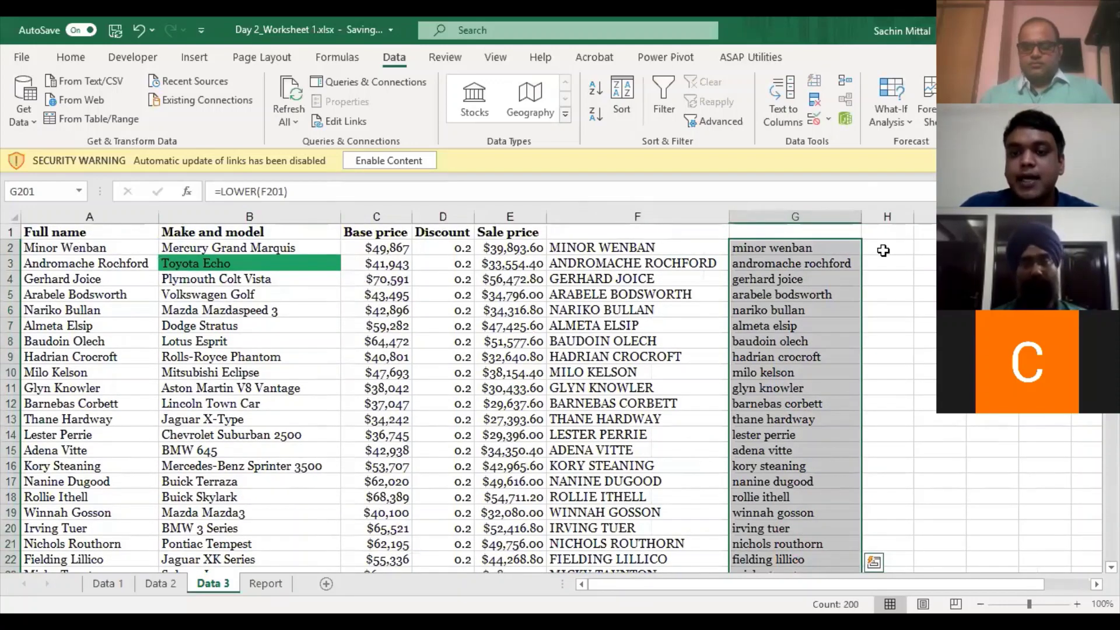
pyautogui.click(885, 250)
pyautogui.write('=')
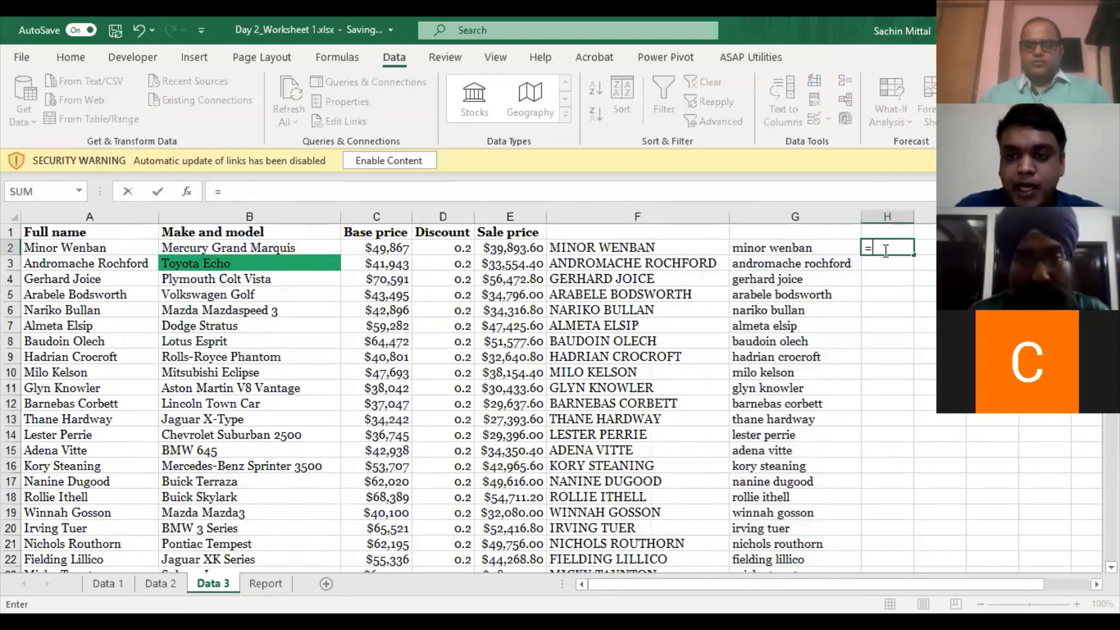
pyautogui.write('proper')
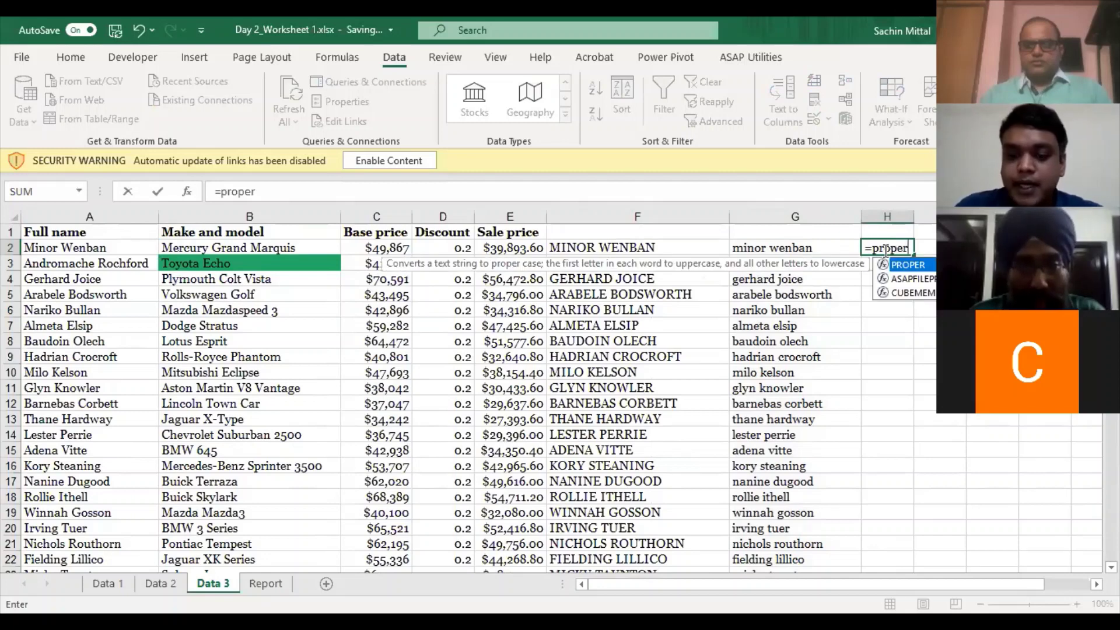
pyautogui.write('(')
# - Complete =PROPER(G2) in H2 and fill it down to row 201
pyautogui.click(785, 248)
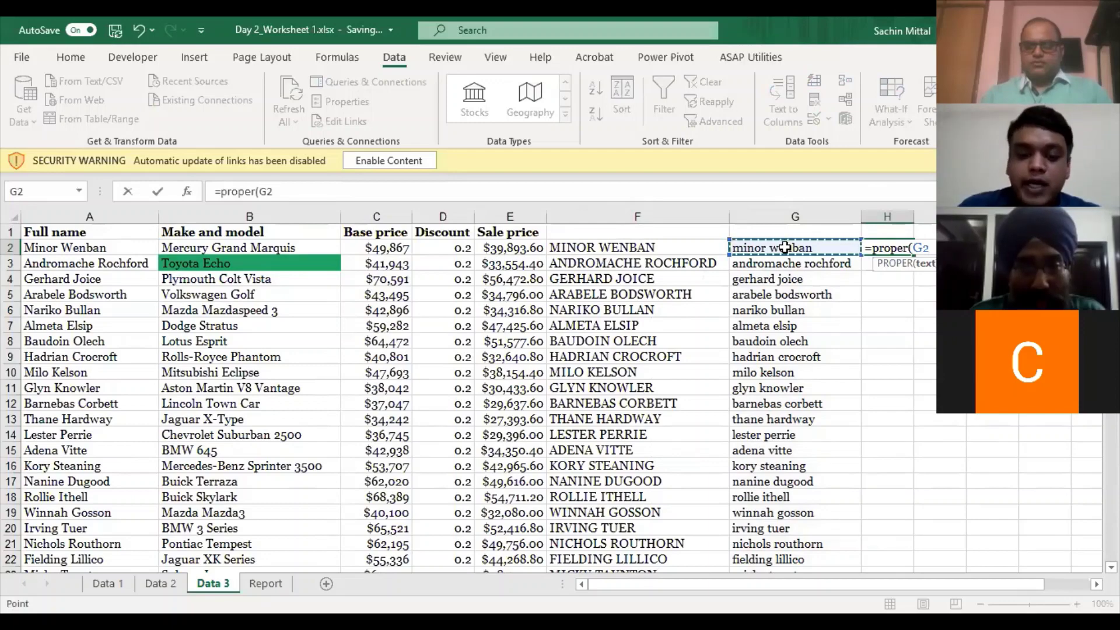
pyautogui.press('Return')
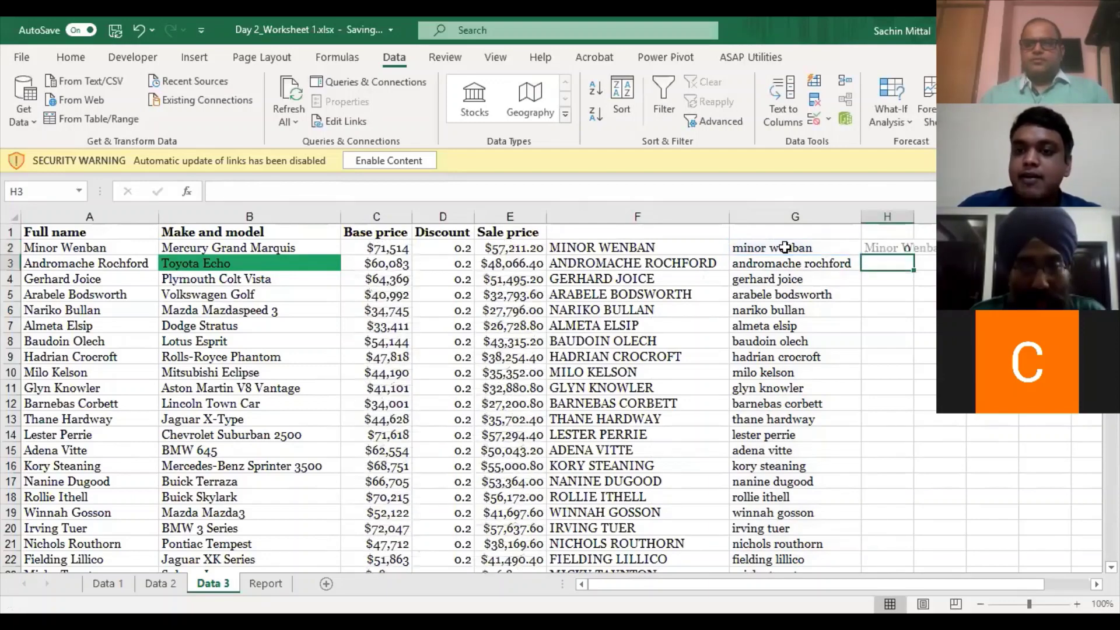
pyautogui.click(785, 248)
pyautogui.hotkey('ctrl', 'Down')
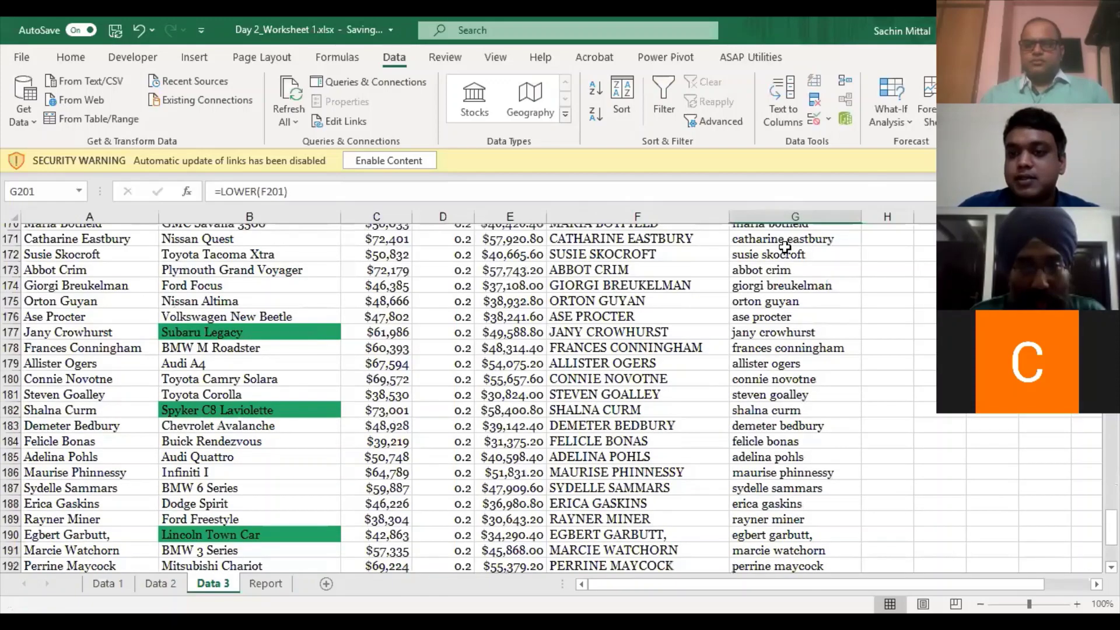
pyautogui.press('Right')
pyautogui.hotkey('ctrl', 'shift', 'Up')
pyautogui.hotkey('ctrl', 'd')
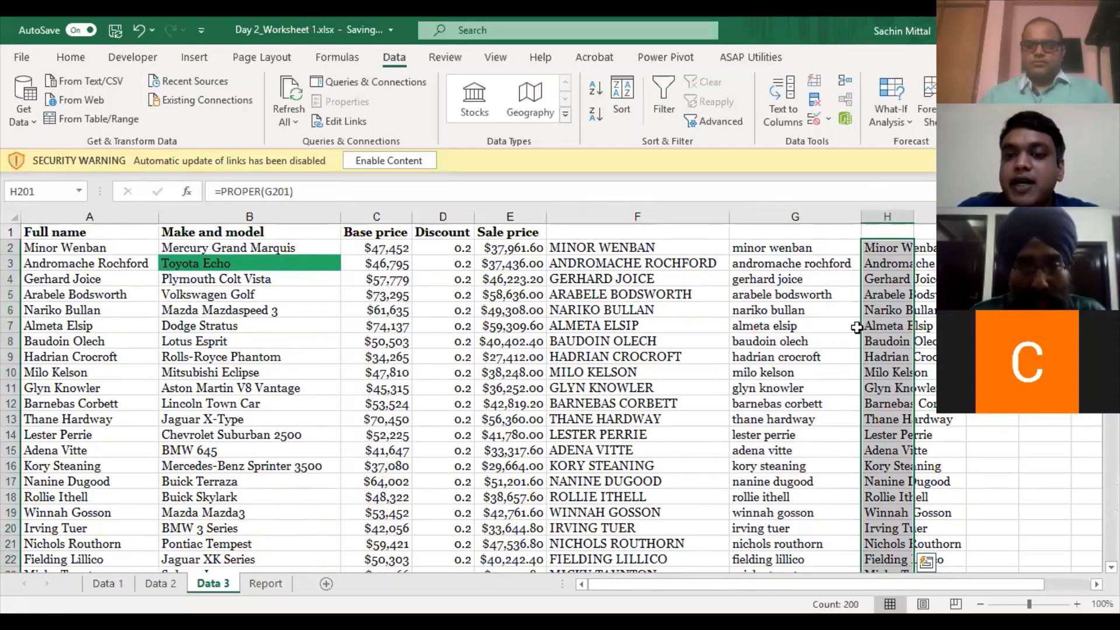
# - Autofit column H and check its proper-case results
pyautogui.doubleClick(913, 212)
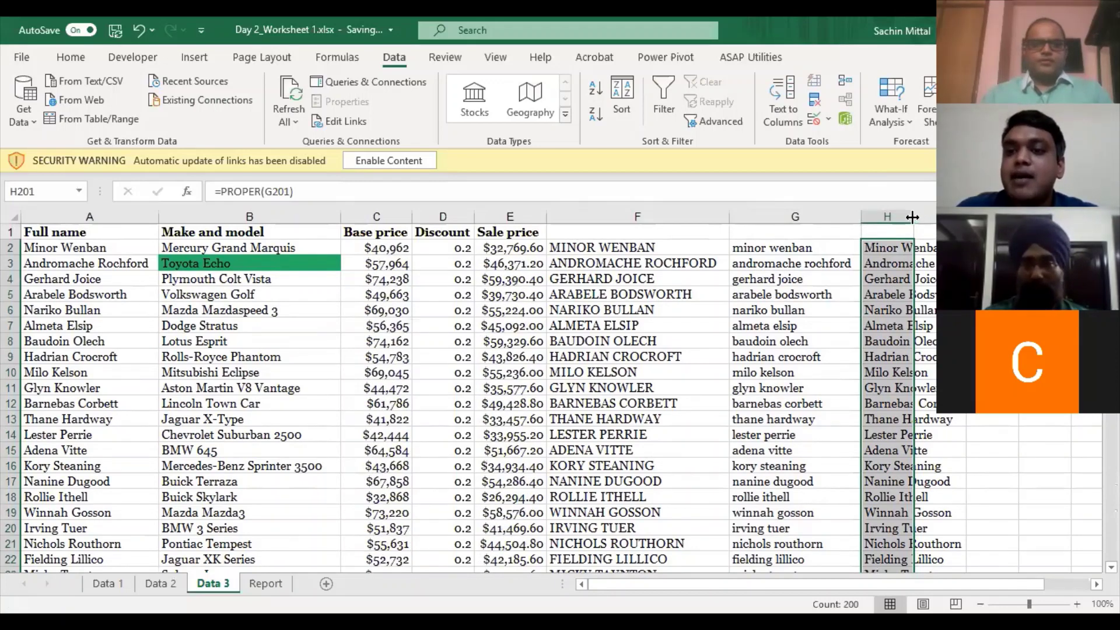
pyautogui.doubleClick(913, 217)
pyautogui.click(912, 217)
pyautogui.click(922, 265)
pyautogui.click(918, 247)
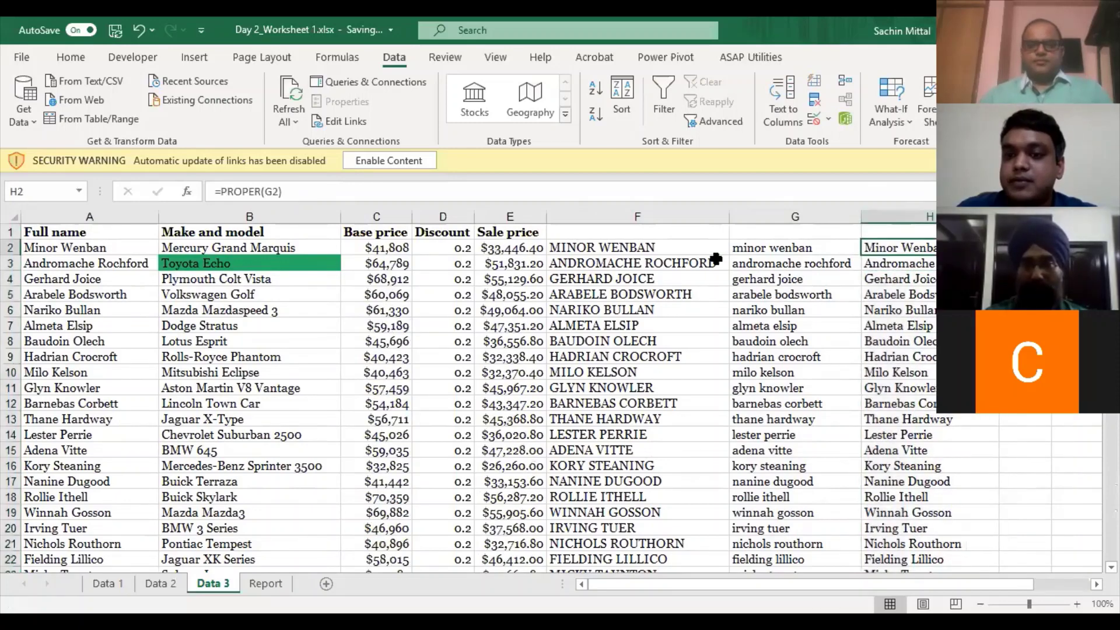
# - Review the UPPER, LOWER and PROPER formulas in F2, G2 and H2
pyautogui.click(674, 257)
pyautogui.click(665, 248)
pyautogui.doubleClick(666, 247)
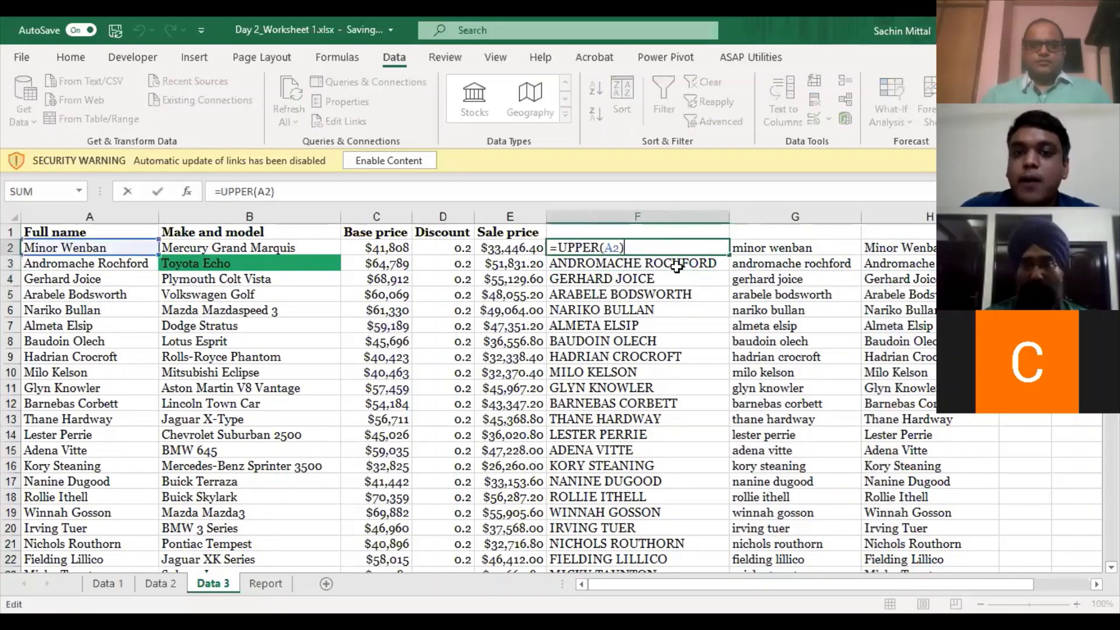
pyautogui.press('Escape')
pyautogui.click(782, 247)
pyautogui.doubleClick(781, 247)
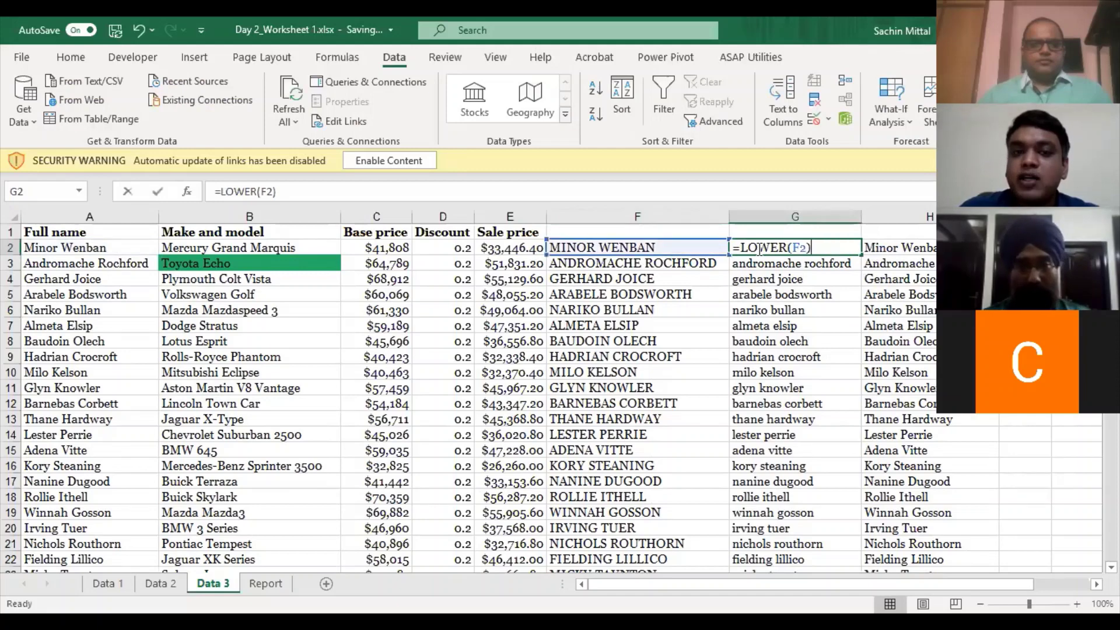
pyautogui.press('Escape')
pyautogui.click(896, 250)
pyautogui.doubleClick(896, 249)
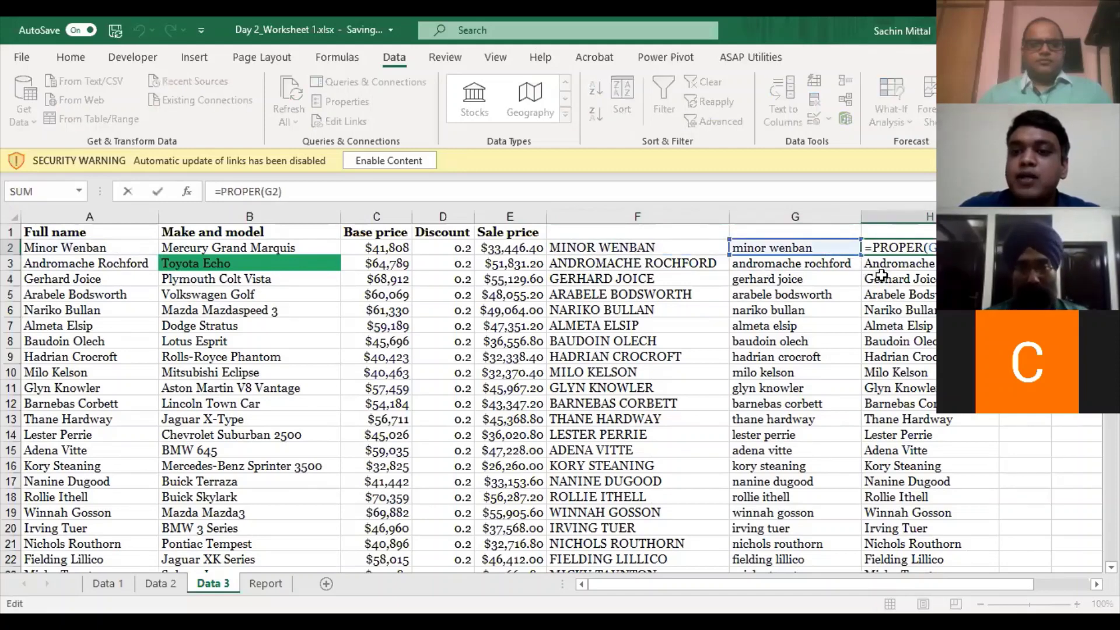
pyautogui.press('Escape')
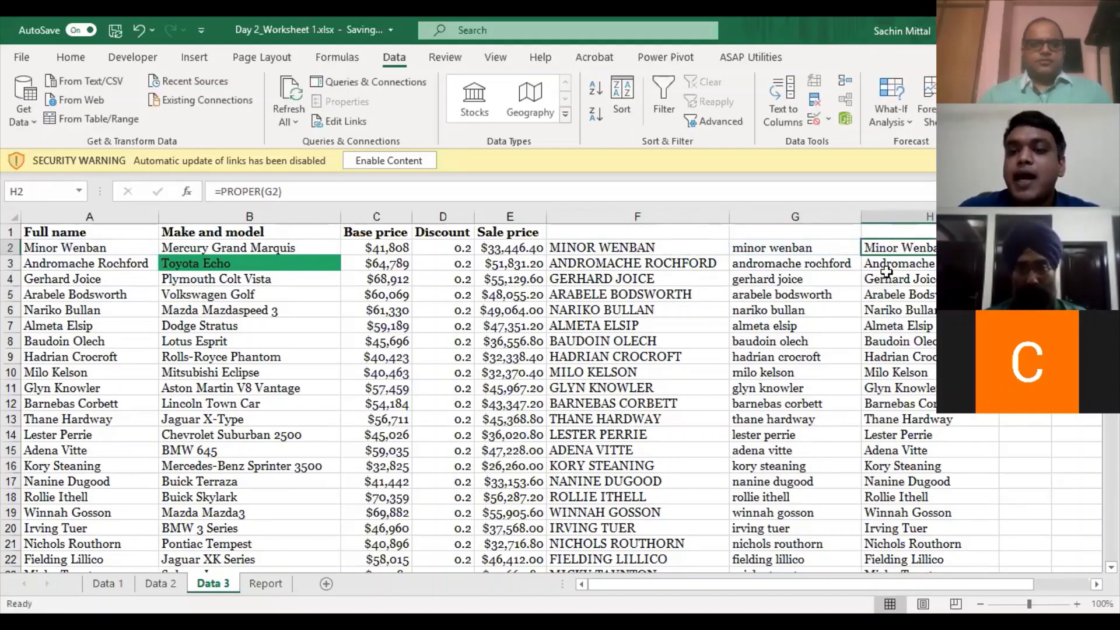
pyautogui.click(916, 326)
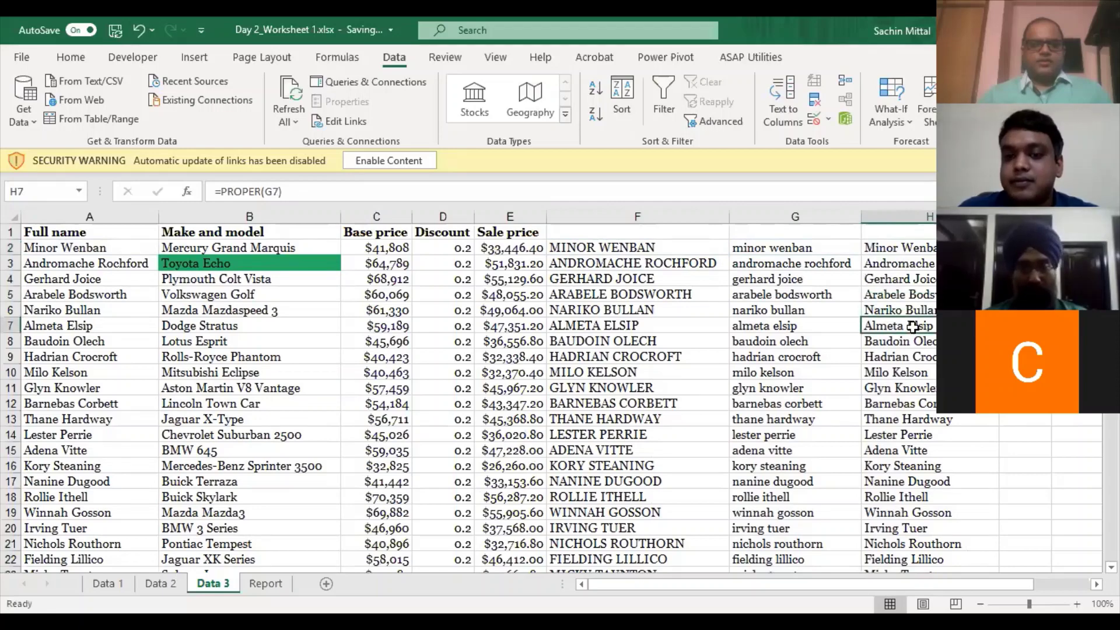
# - Select columns F to H and delete their contents
pyautogui.scroll(-2, 914, 325)
pyautogui.scroll(-1, 913, 326)
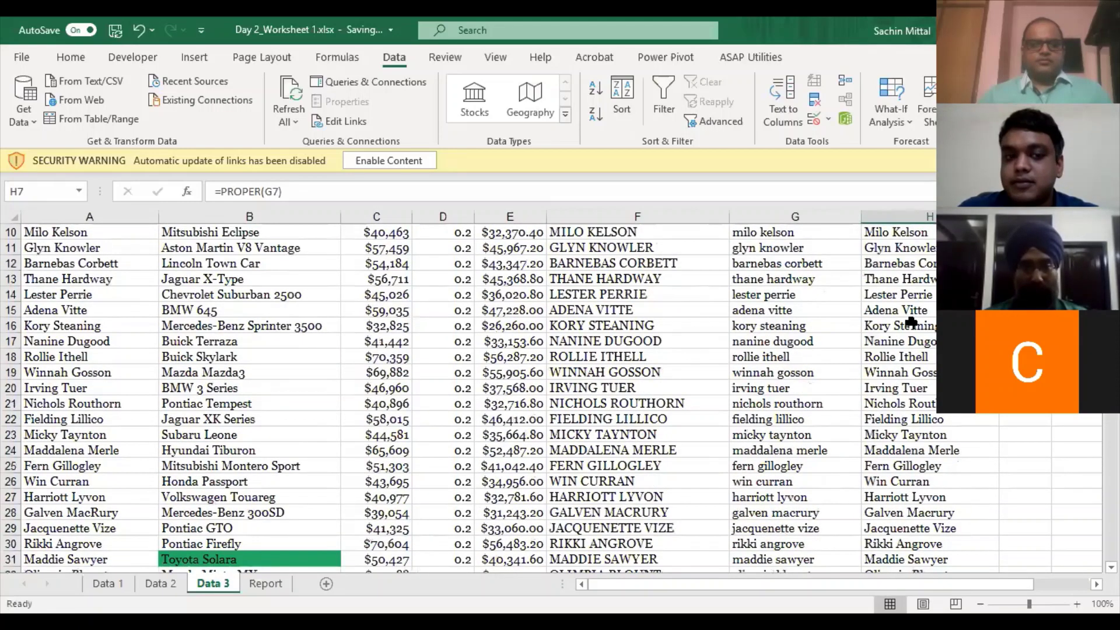
pyautogui.scroll(-12, 910, 320)
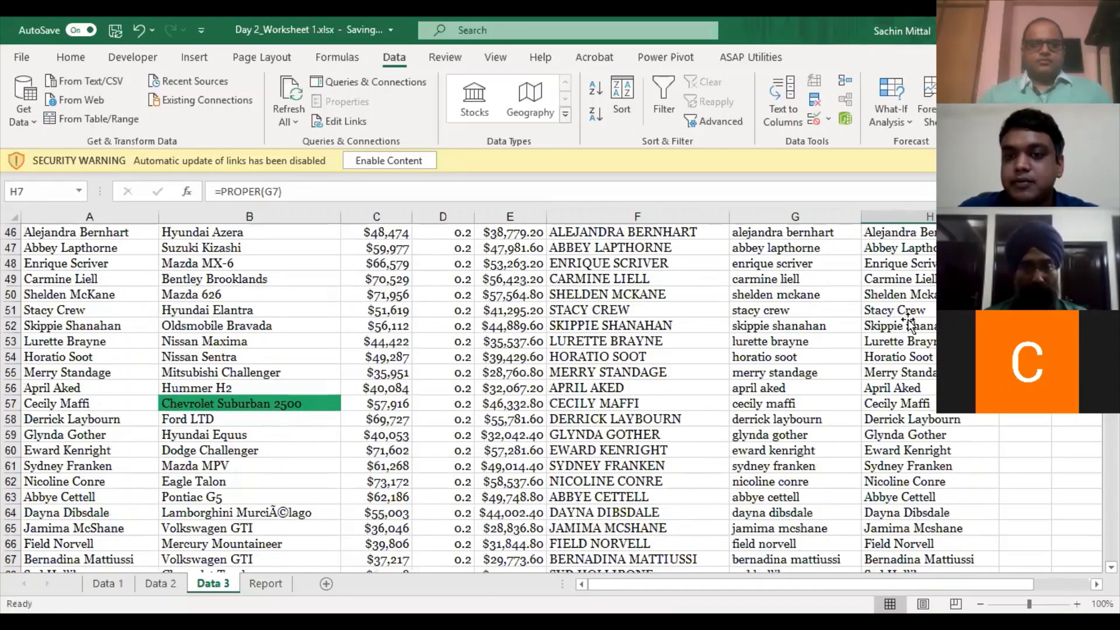
pyautogui.scroll(15, 727, 267)
pyautogui.click(661, 263)
pyautogui.hotkey('ctrl', 'space')
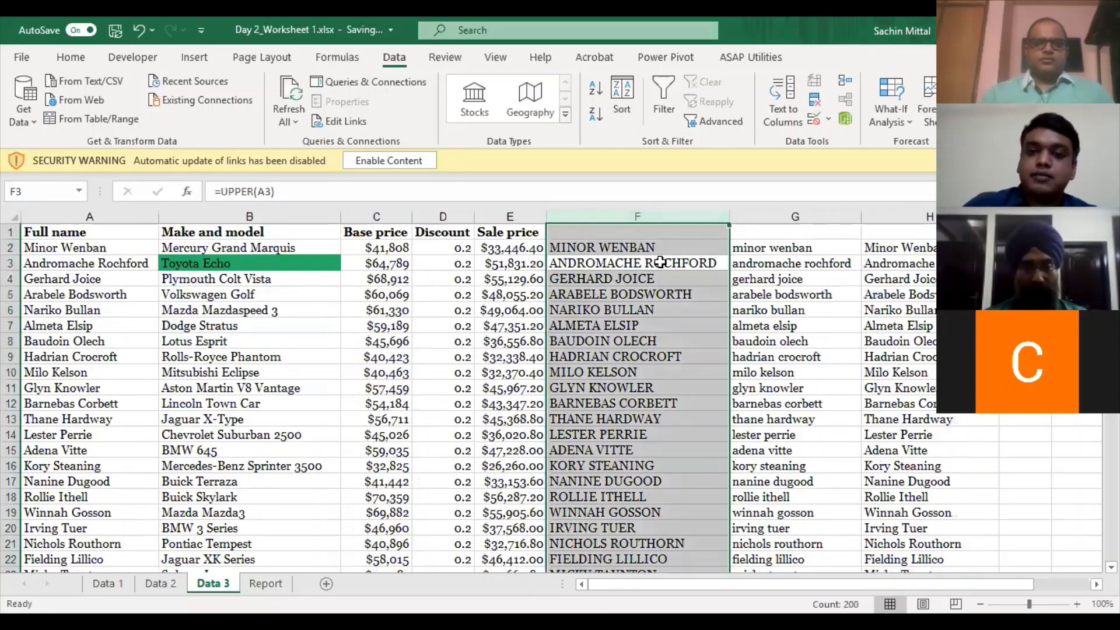
pyautogui.hotkey('ctrl', 'shift', 'Right')
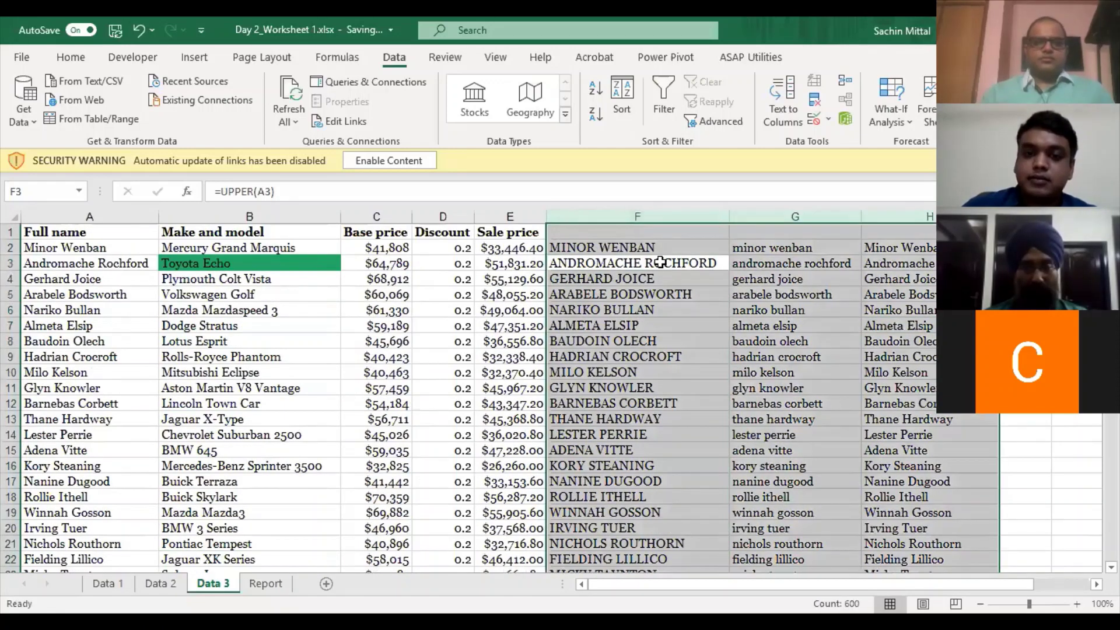
pyautogui.press('Delete')
pyautogui.press('Left')
pyautogui.press('Left')
pyautogui.press('Left')
pyautogui.press('Left')
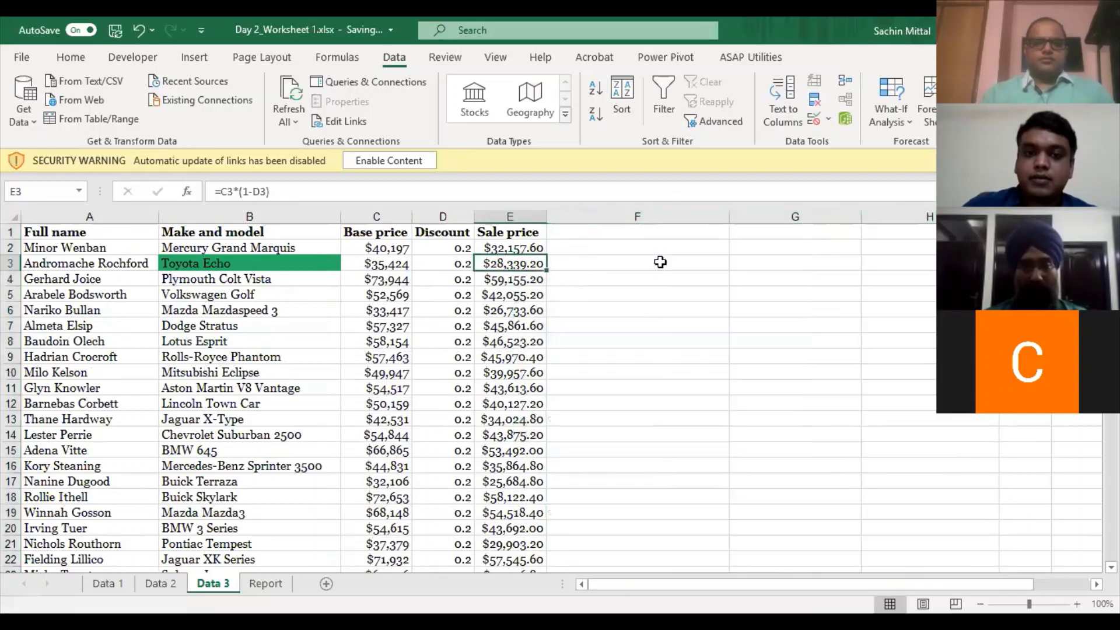
pyautogui.press('Left')
# - Switch to the Data 1 sheet and look over the GSTIN list
pyautogui.hotkey('ctrl', 'pageup')
pyautogui.hotkey('ctrl', 'pageup')
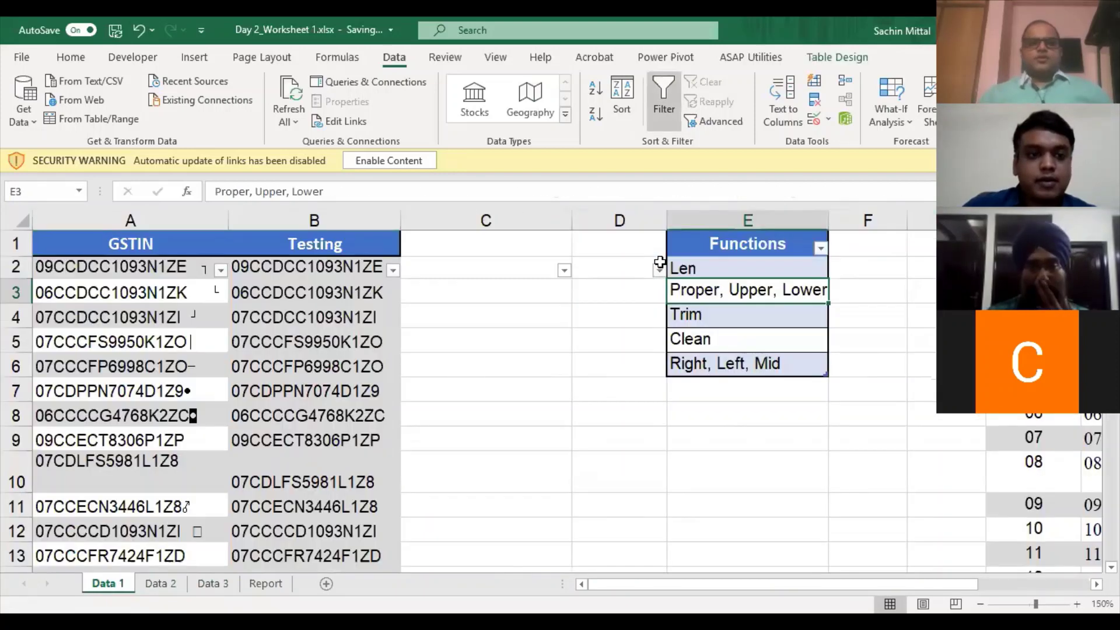
pyautogui.press('Left')
pyautogui.press('Left')
pyautogui.press('Left')
pyautogui.press('Left')
pyautogui.press('Up')
pyautogui.press('Up')
pyautogui.press('Down')
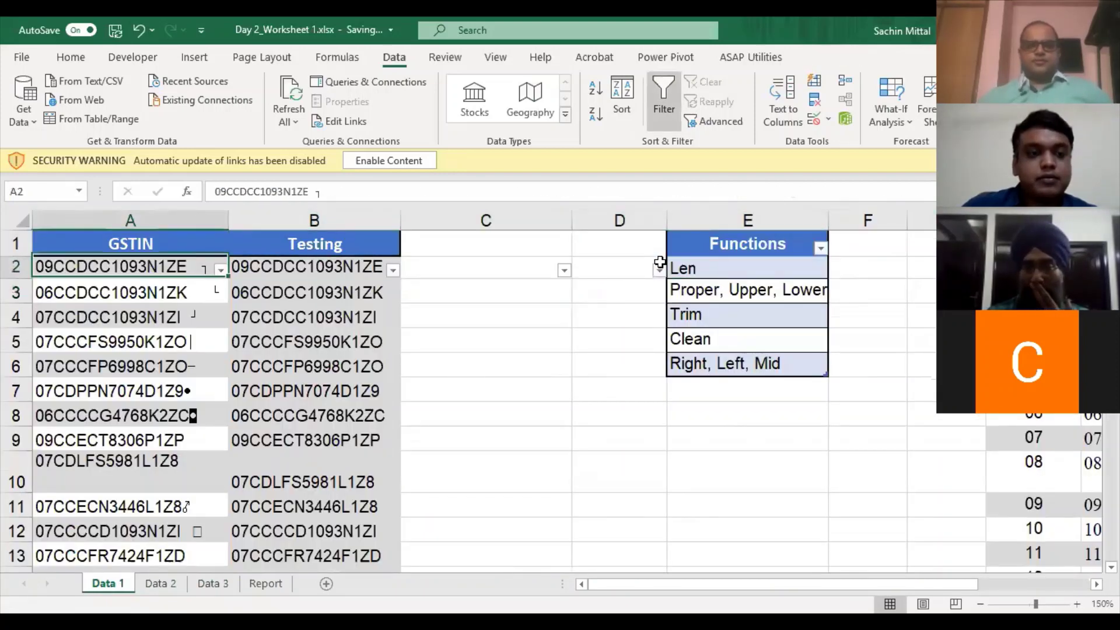
pyautogui.press('Right')
pyautogui.press('Left')
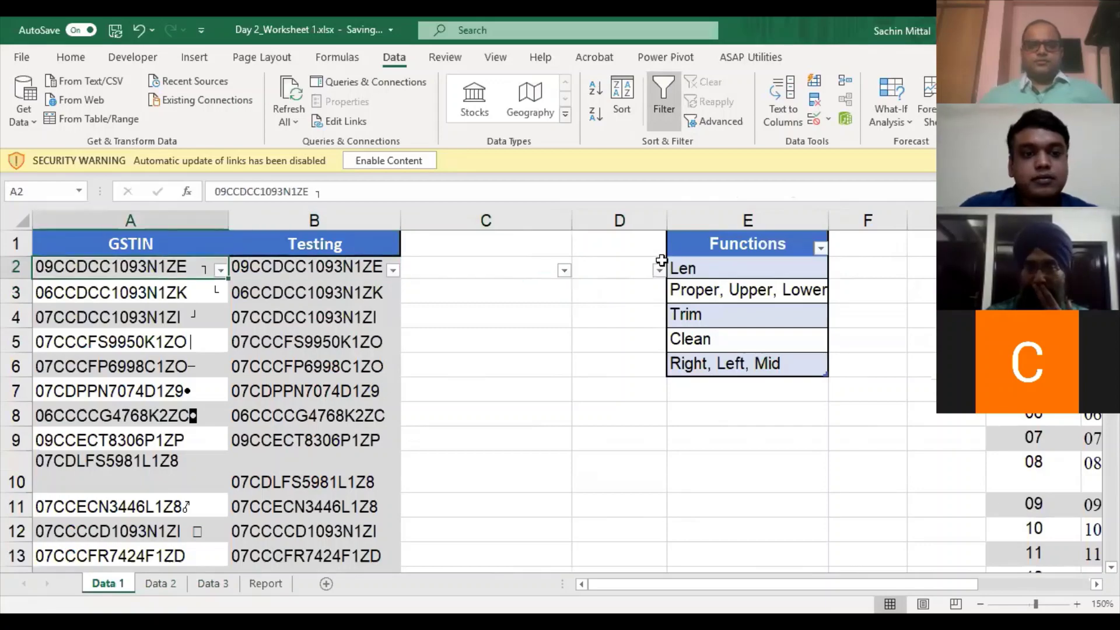
pyautogui.scroll(-1, 647, 304)
pyautogui.scroll(-3, 540, 293)
pyautogui.scroll(3, 425, 295)
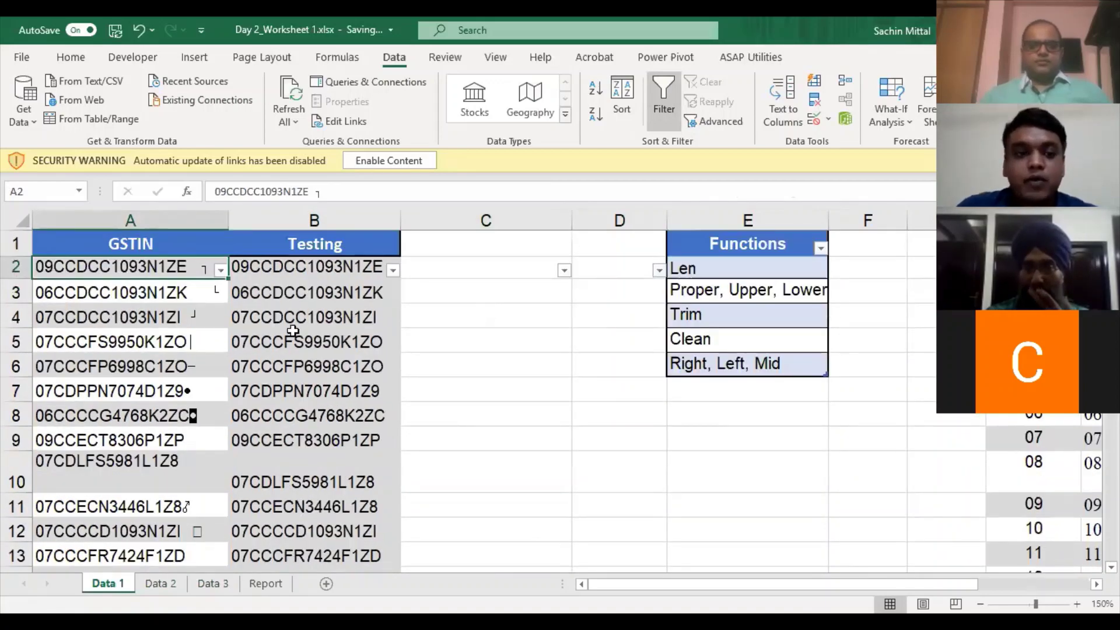
pyautogui.scroll(-2, 449, 420)
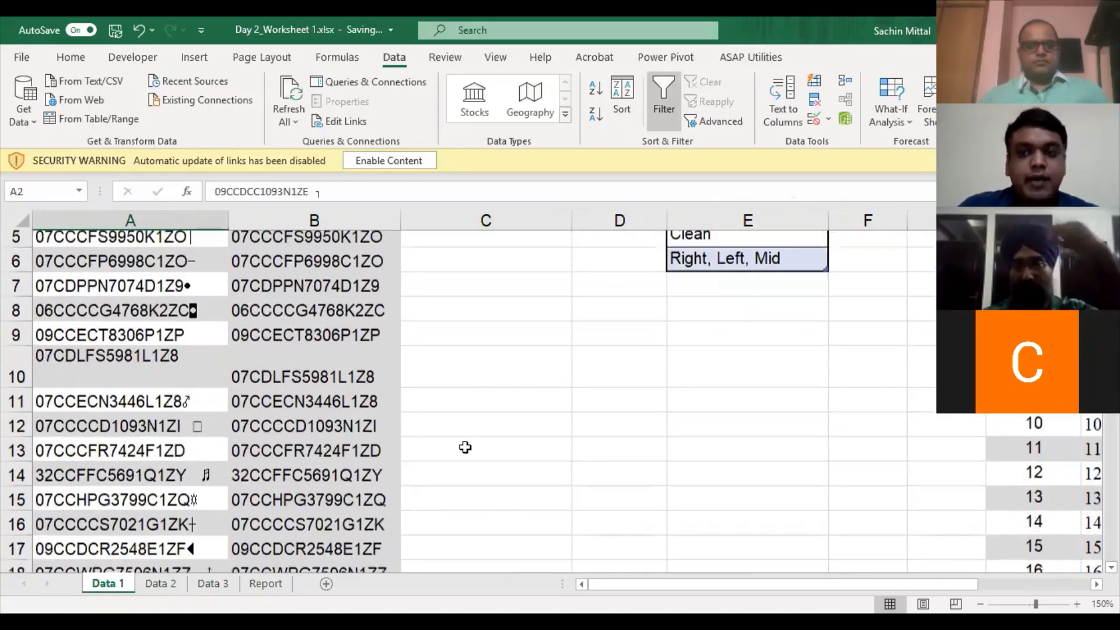
pyautogui.scroll(2, 475, 455)
pyautogui.scroll(-2, 574, 421)
pyautogui.scroll(2, 582, 415)
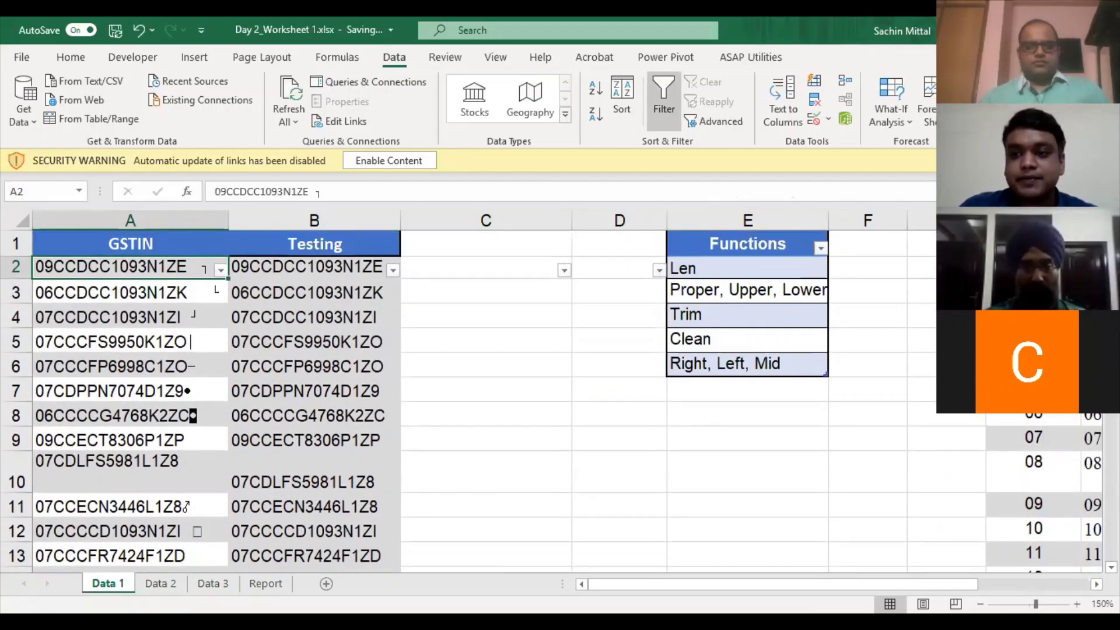
# - Select the POS list from 01-Jammu & Kashmir to 97-Other Territory and zoom out
pyautogui.click(1033, 292)
pyautogui.press('Right')
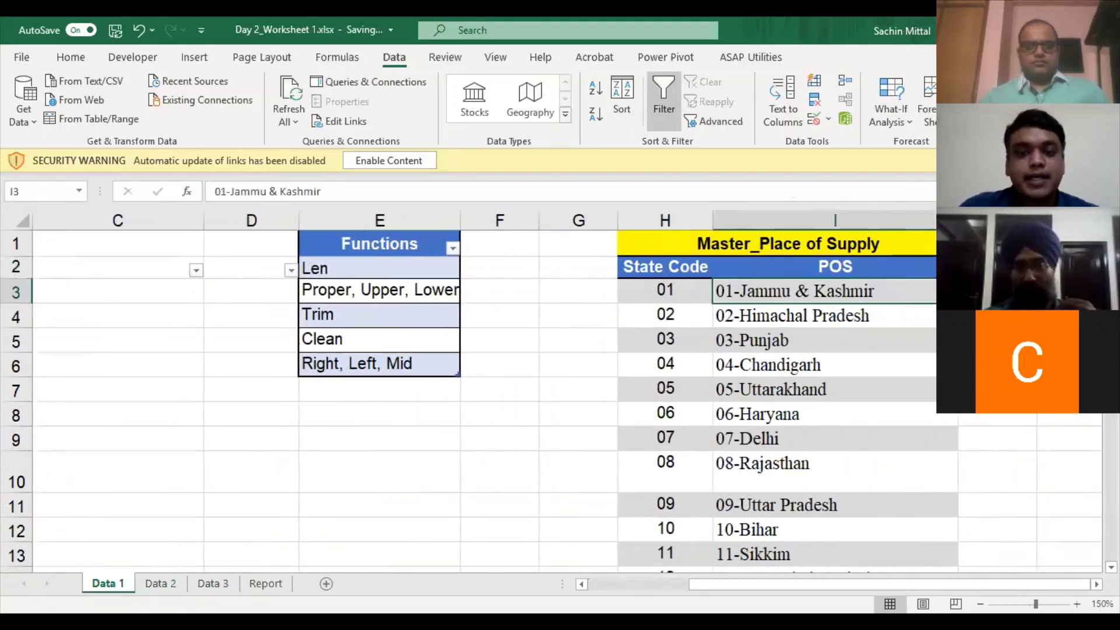
pyautogui.press('Up')
pyautogui.press('Down')
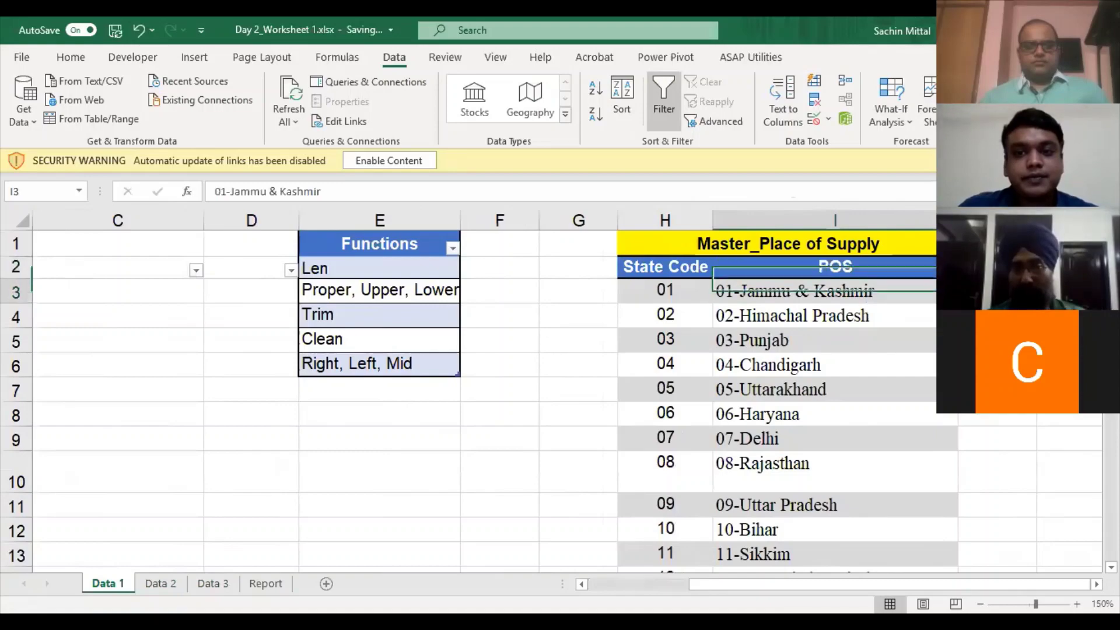
pyautogui.hotkey('ctrl', 'shift', 'Down')
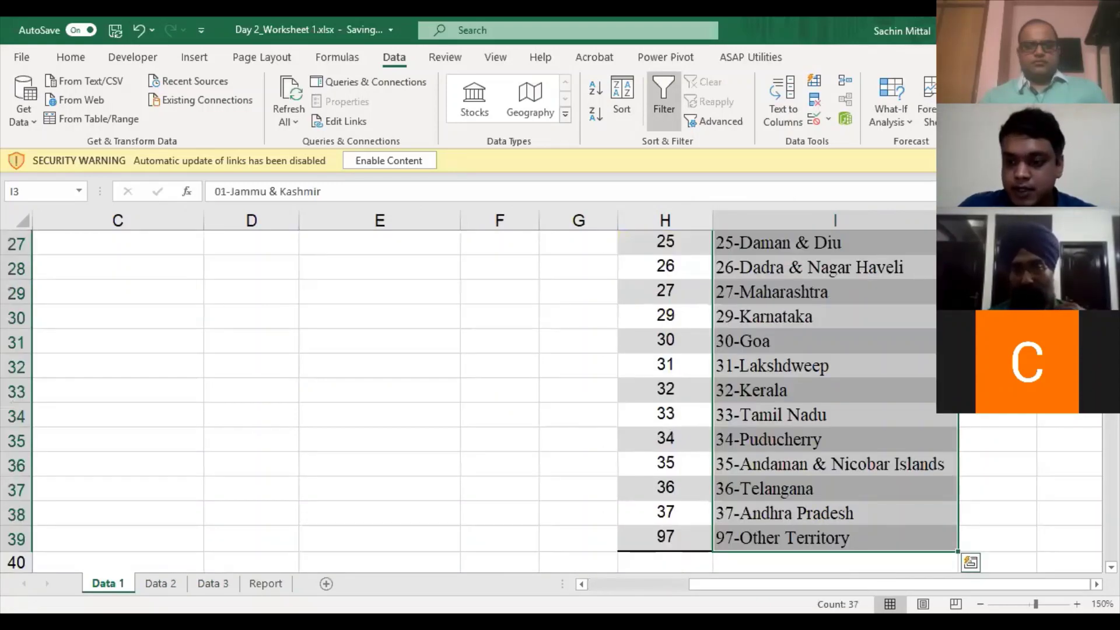
pyautogui.click(981, 604)
pyautogui.click(981, 604)
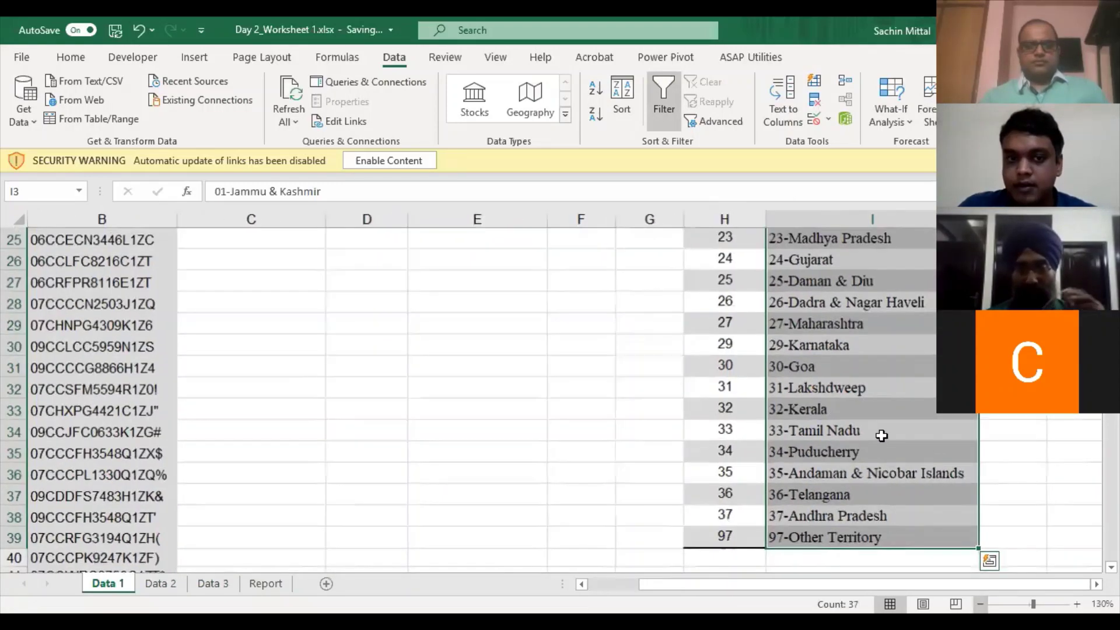
pyautogui.scroll(-1, 881, 409)
pyautogui.scroll(8, 881, 391)
# - Inspect the 04-Chandigarh entry, the cleaned GSTIN formula in B6, and column C
pyautogui.click(930, 337)
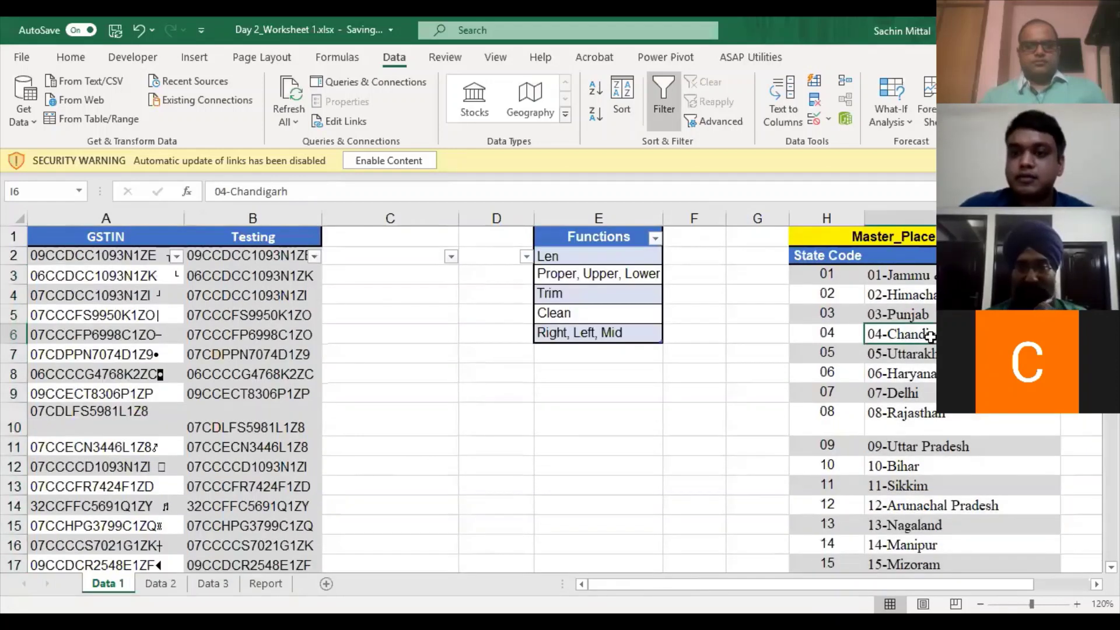
pyautogui.hscroll(1, 930, 337)
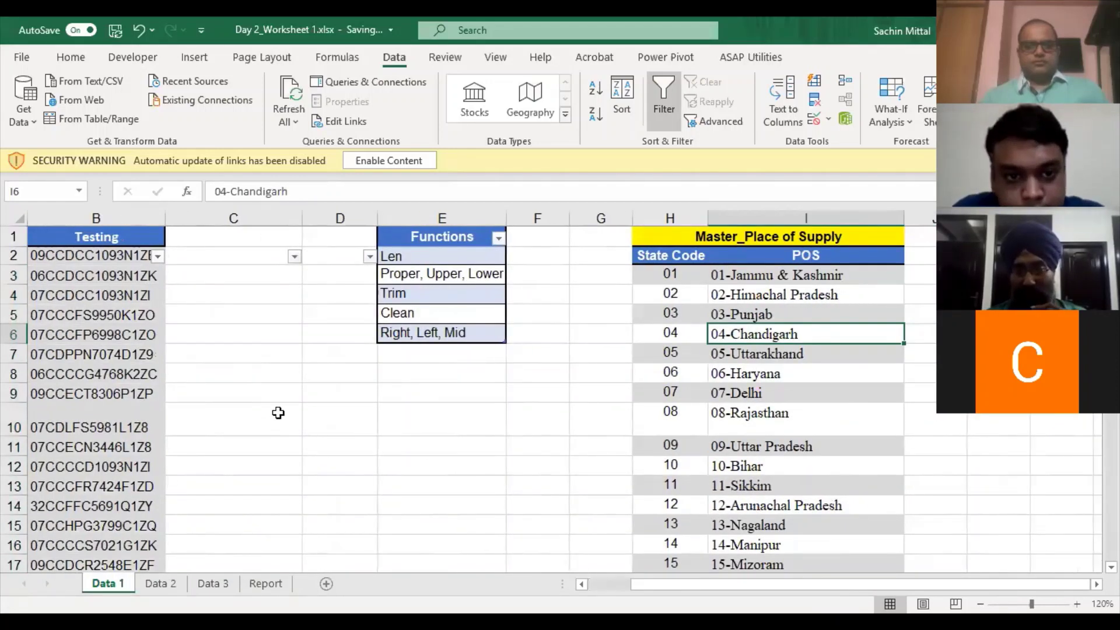
pyautogui.click(129, 332)
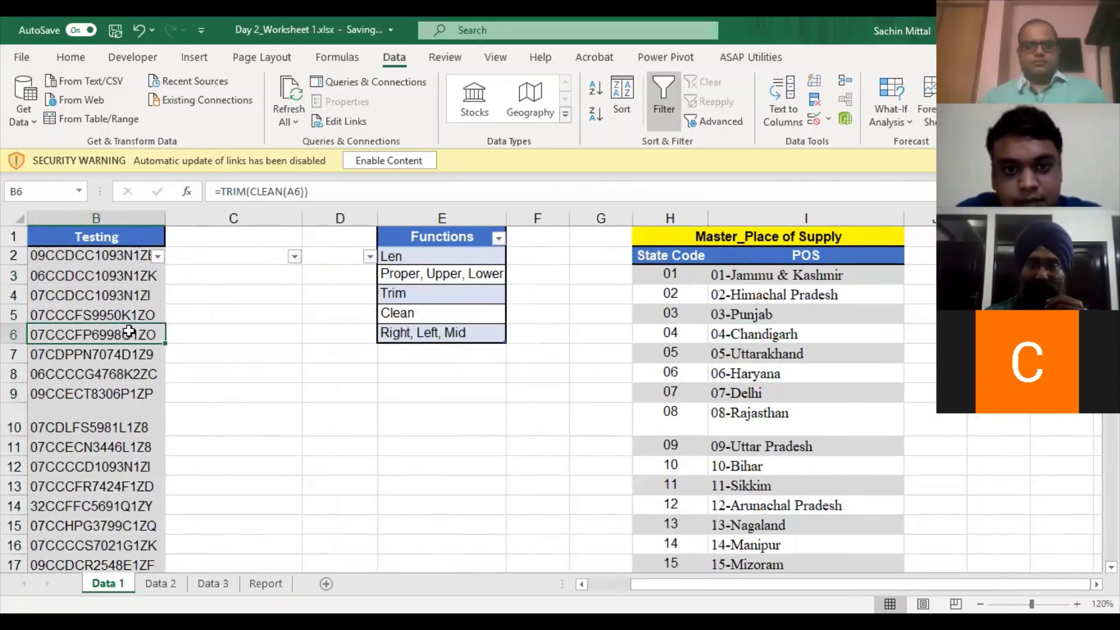
pyautogui.hscroll(-1, 129, 332)
pyautogui.press('Right')
pyautogui.press('Up')
pyautogui.press('Up')
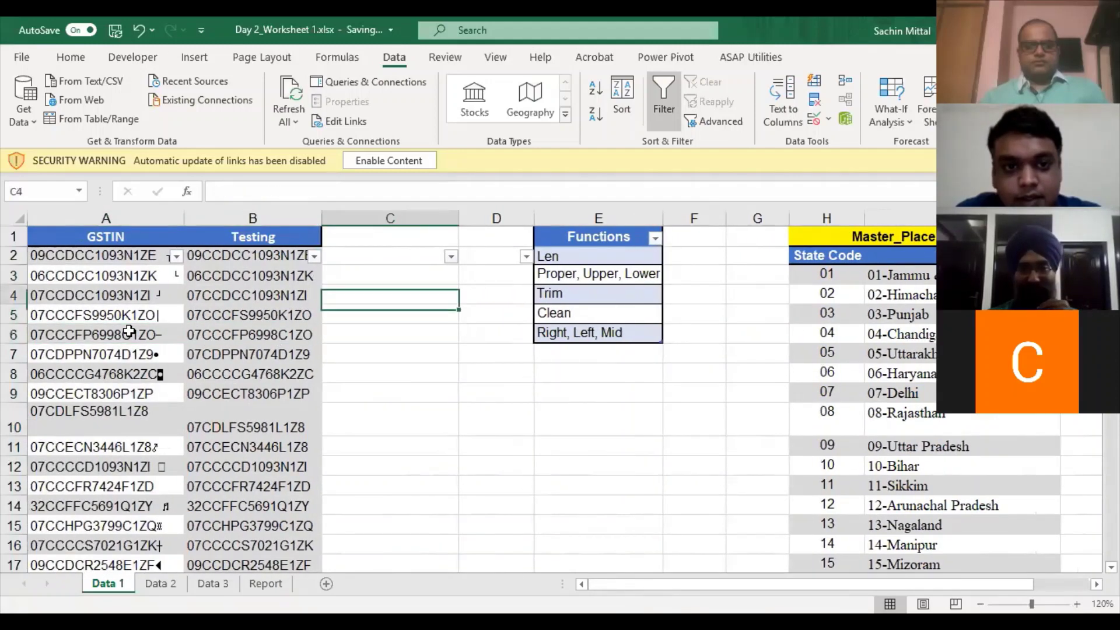
pyautogui.press('Up')
pyautogui.press('Up')
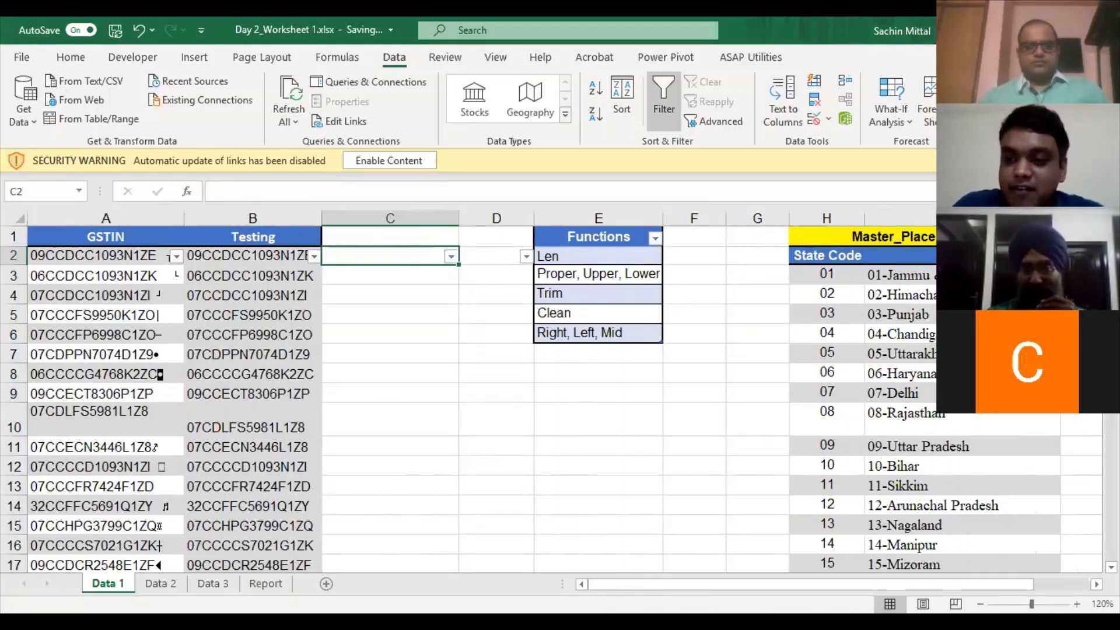
pyautogui.press('Down')
pyautogui.press('Down')
pyautogui.press('Down')
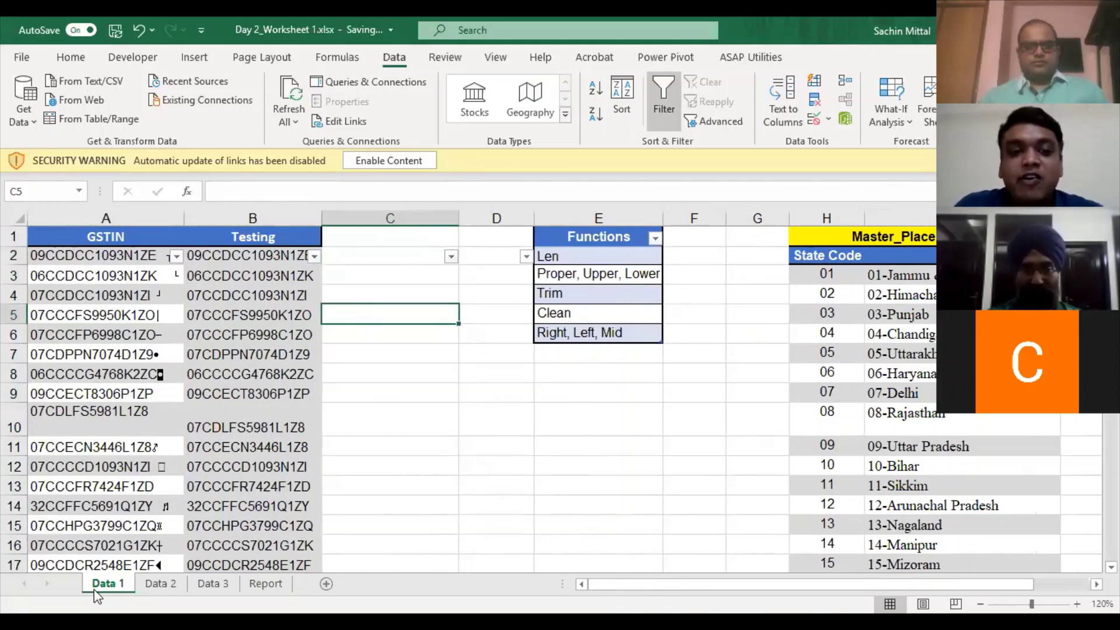
# - Flip through Data 2 and Data 3, then reselect the POS list I3:I39 on Data 1
pyautogui.click(177, 580)
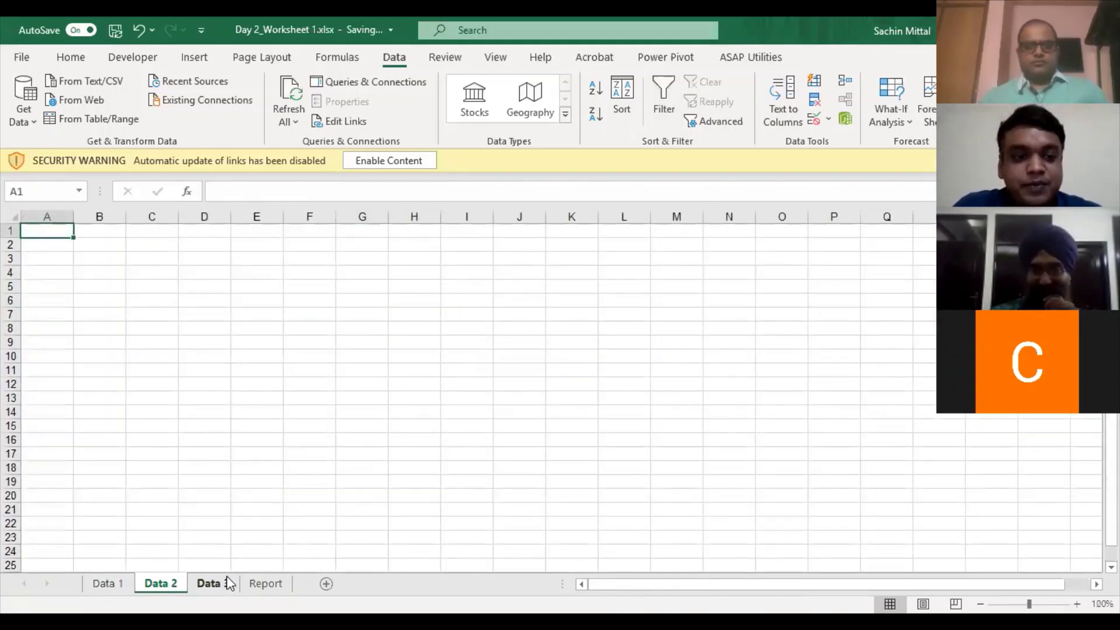
pyautogui.click(229, 583)
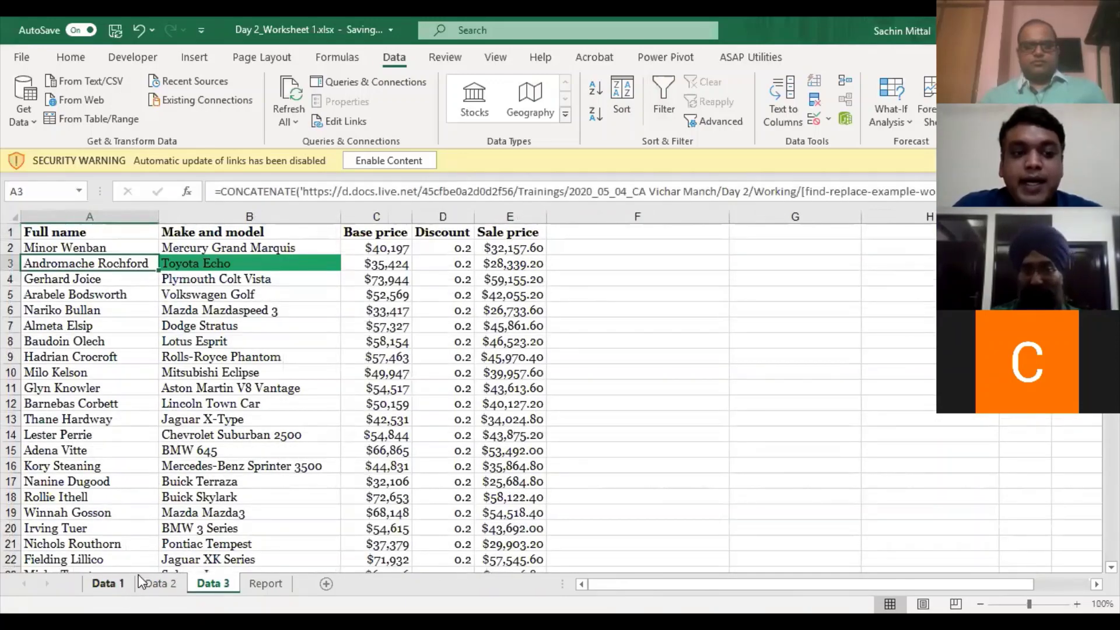
pyautogui.click(131, 582)
pyautogui.click(963, 275)
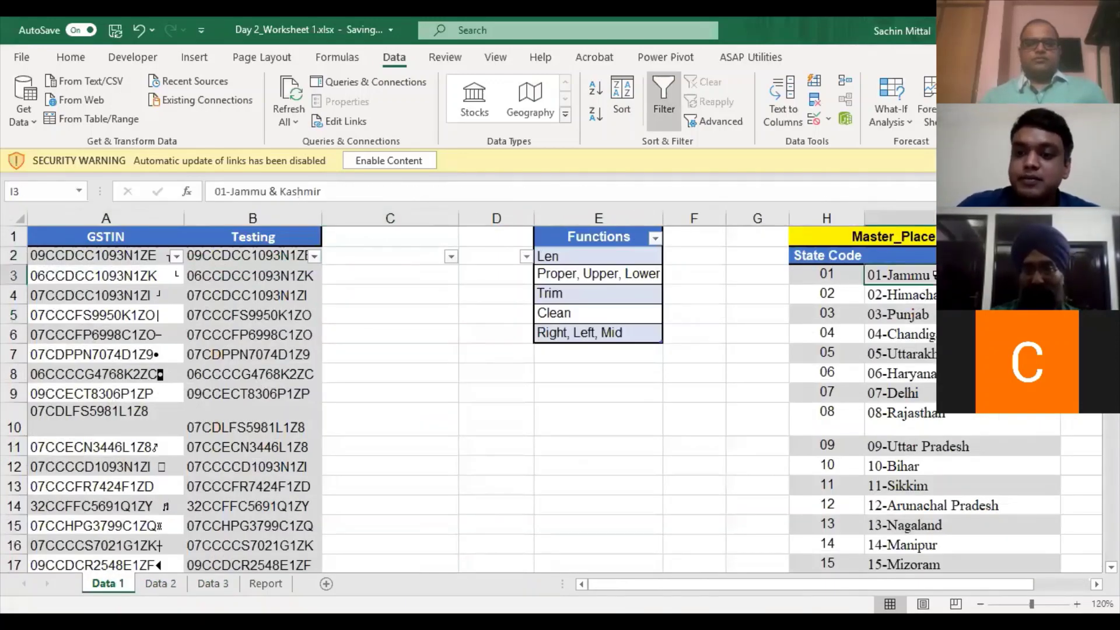
pyautogui.hotkey('ctrl', 'shift', 'Down')
pyautogui.scroll(4, 929, 527)
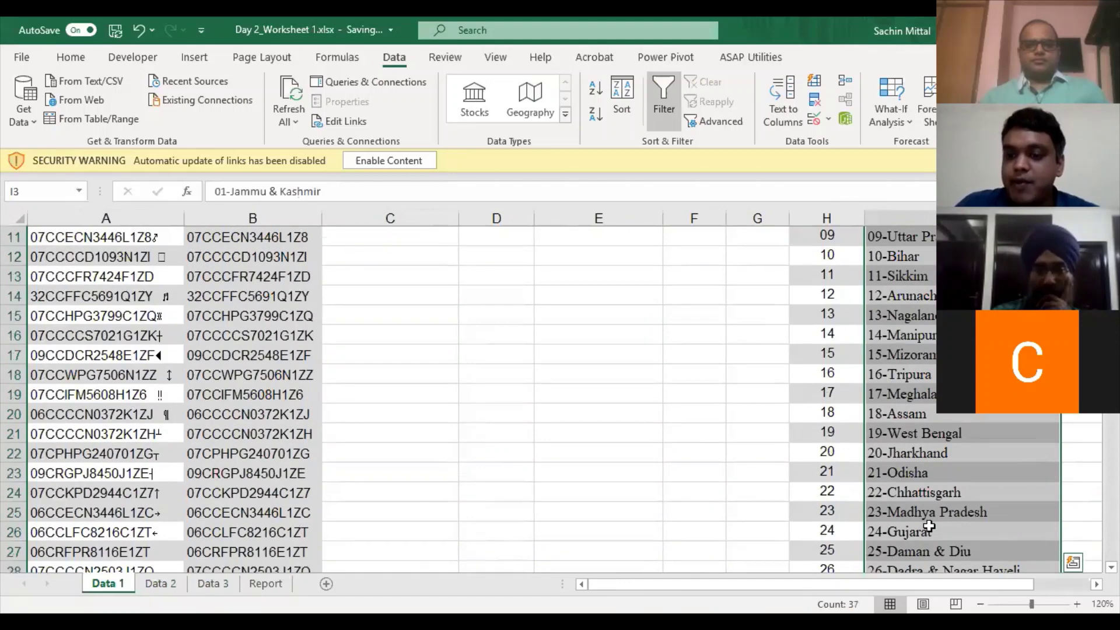
pyautogui.hscroll(1, 880, 452)
pyautogui.scroll(3, 768, 355)
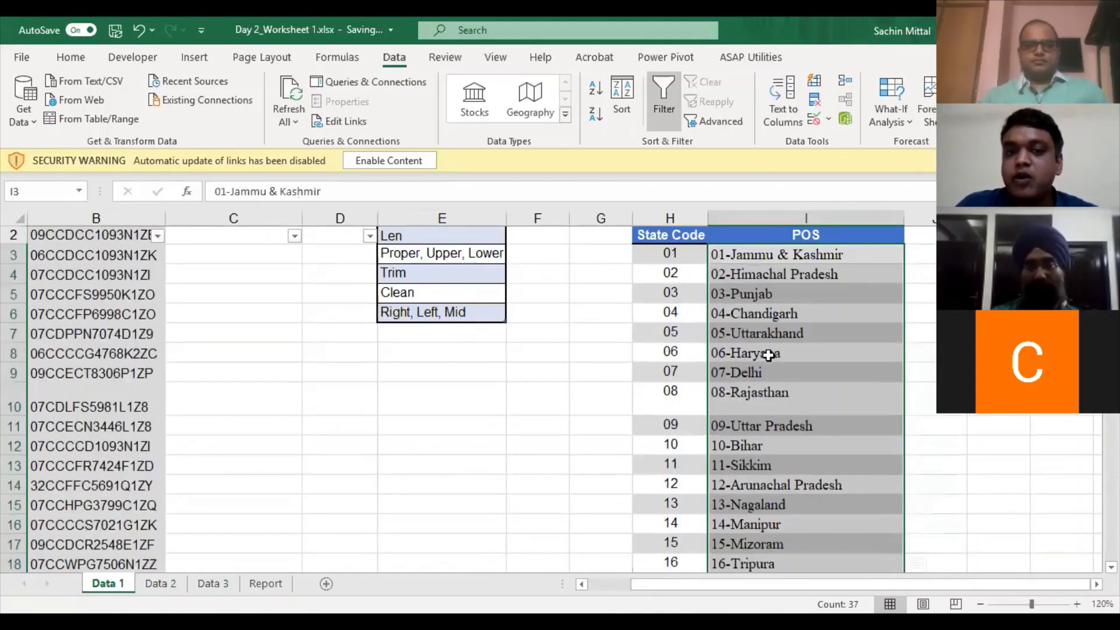
pyautogui.scroll(1, 769, 355)
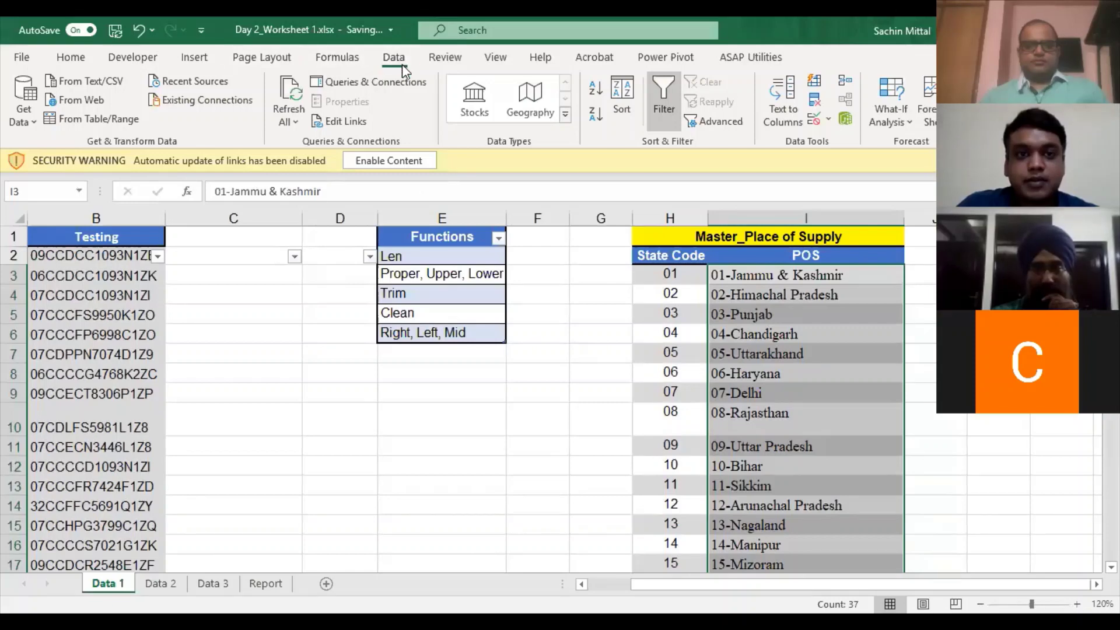
# - Split the POS list by fixed width, with breaks after the code and the dash
pyautogui.click(787, 98)
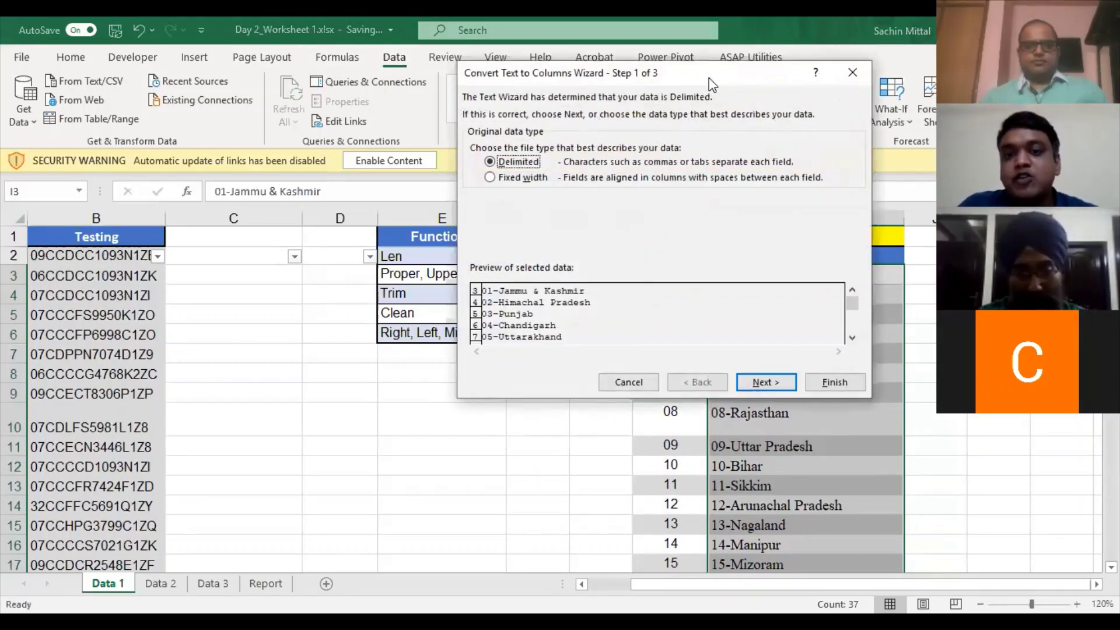
pyautogui.moveTo(709, 78); pyautogui.dragTo(482, 157)
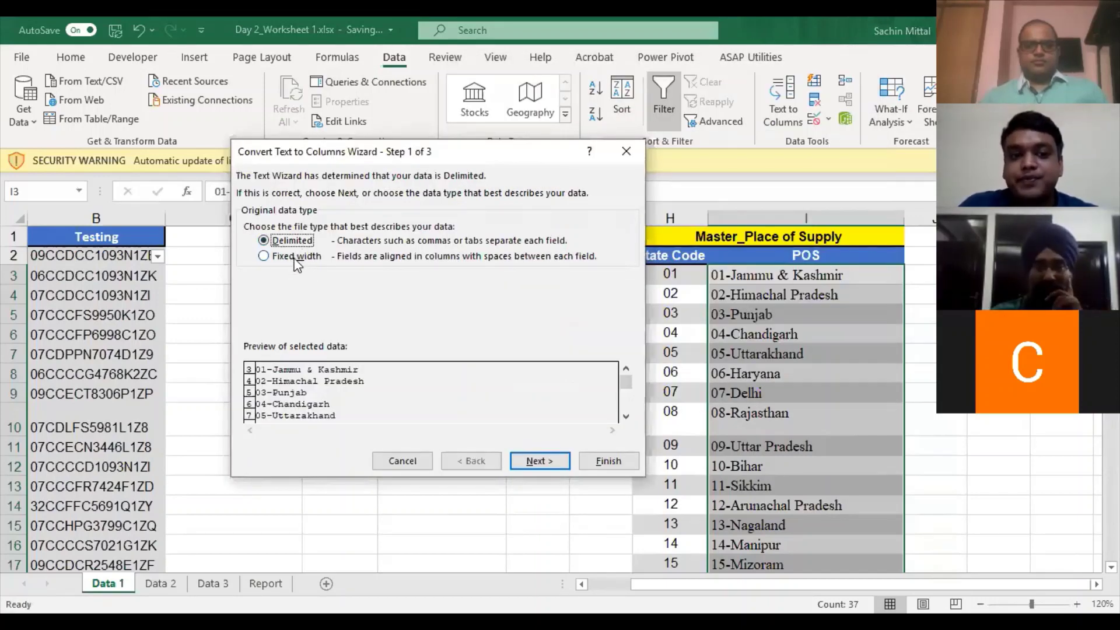
pyautogui.click(295, 260)
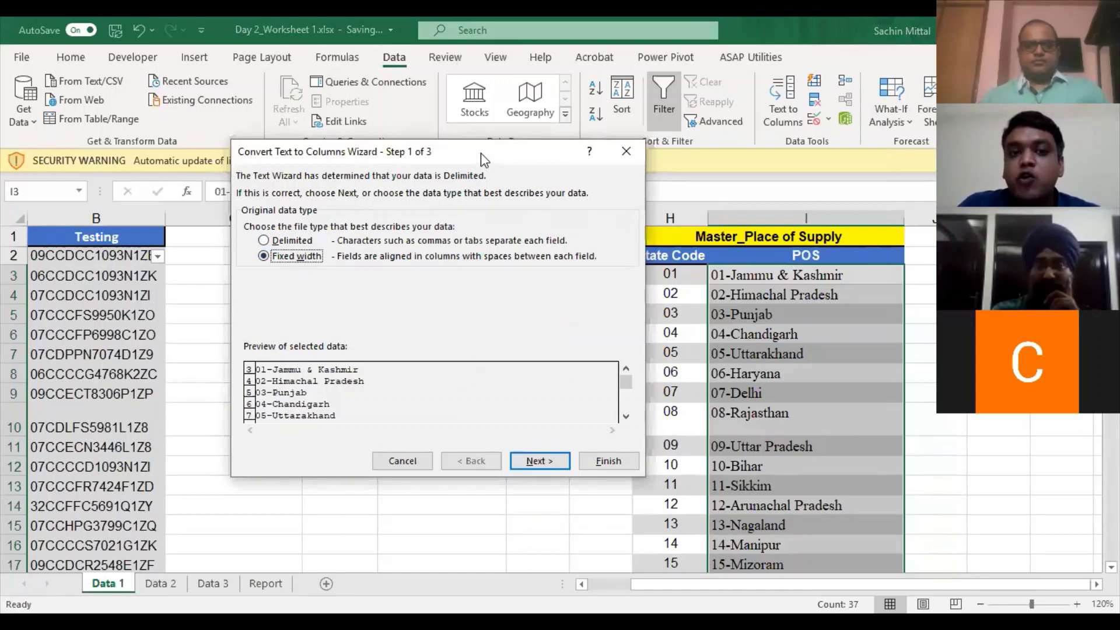
pyautogui.moveTo(481, 153); pyautogui.dragTo(480, 130)
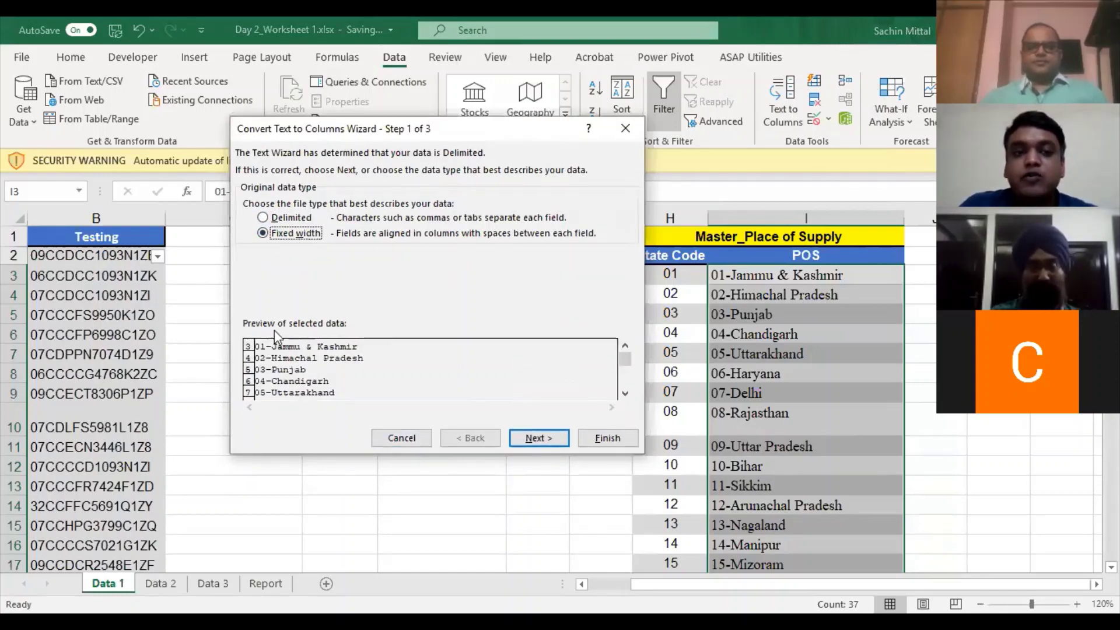
pyautogui.click(539, 440)
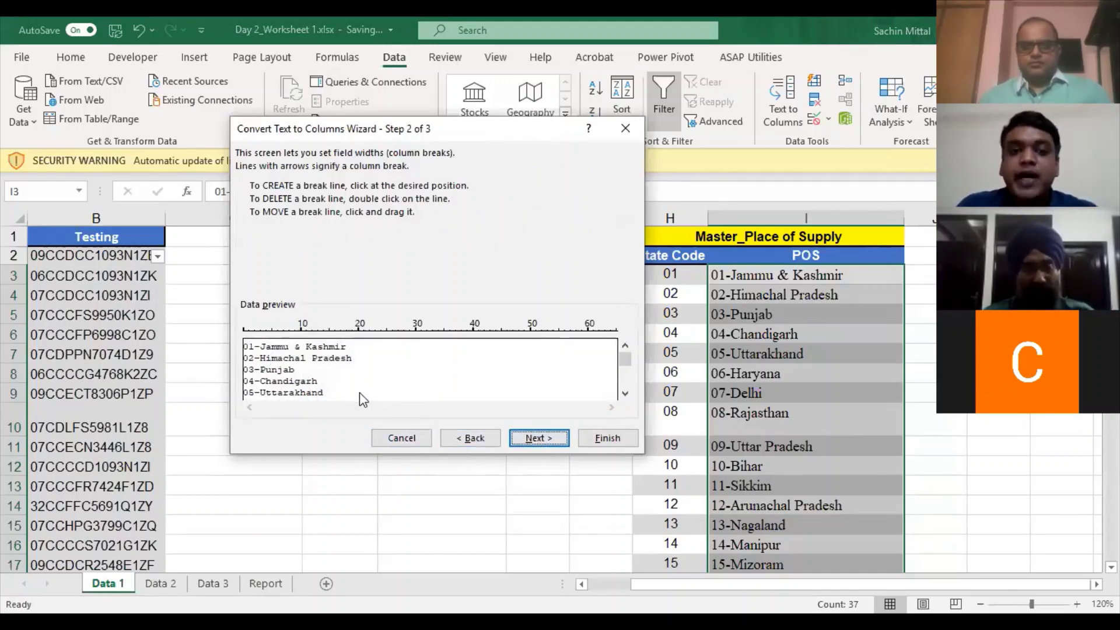
pyautogui.click(255, 334)
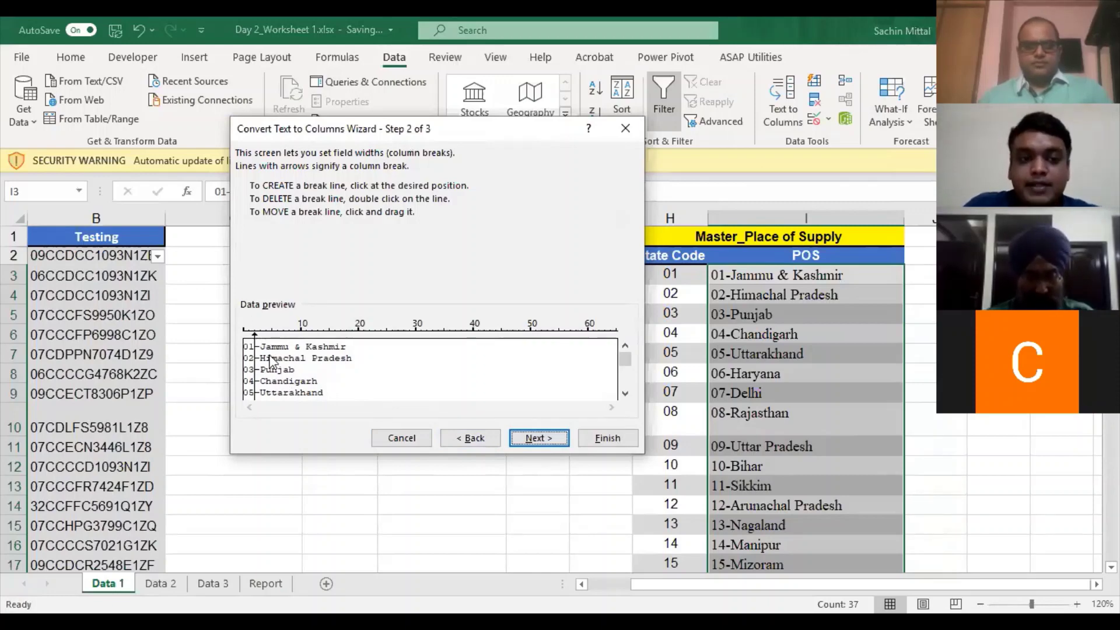
pyautogui.click(261, 330)
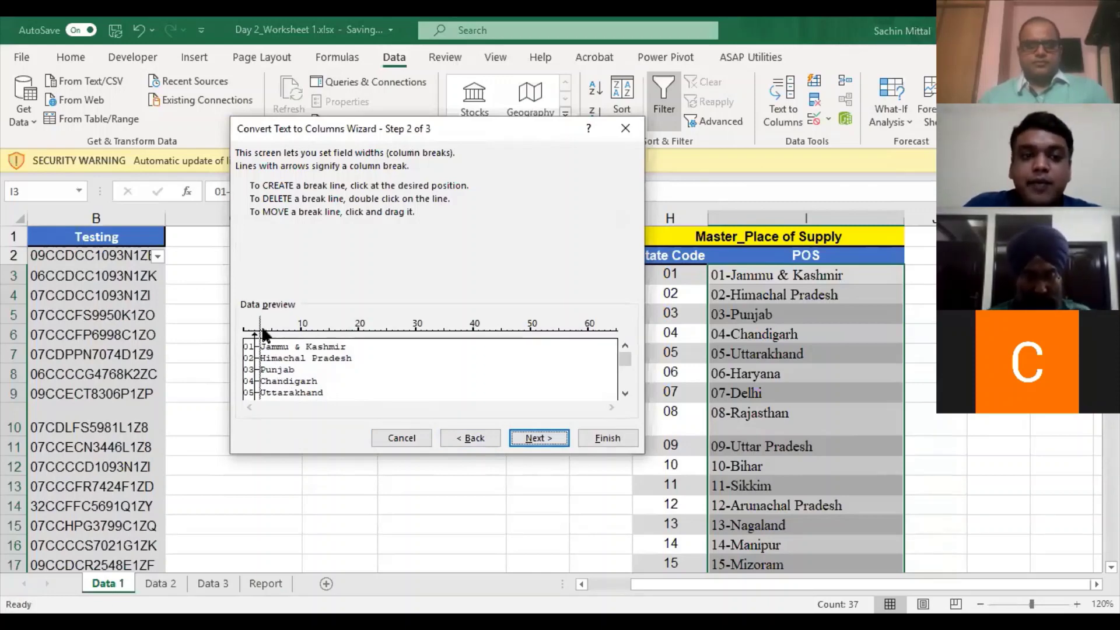
pyautogui.click(535, 439)
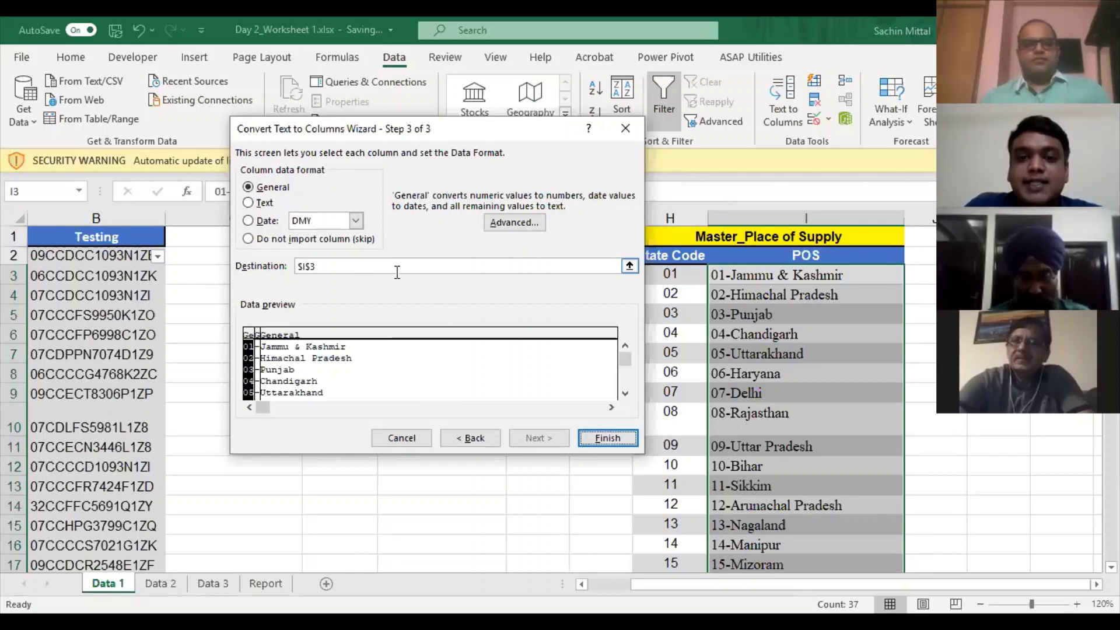
# - Set the split destination to J3 and finish
pyautogui.click(629, 266)
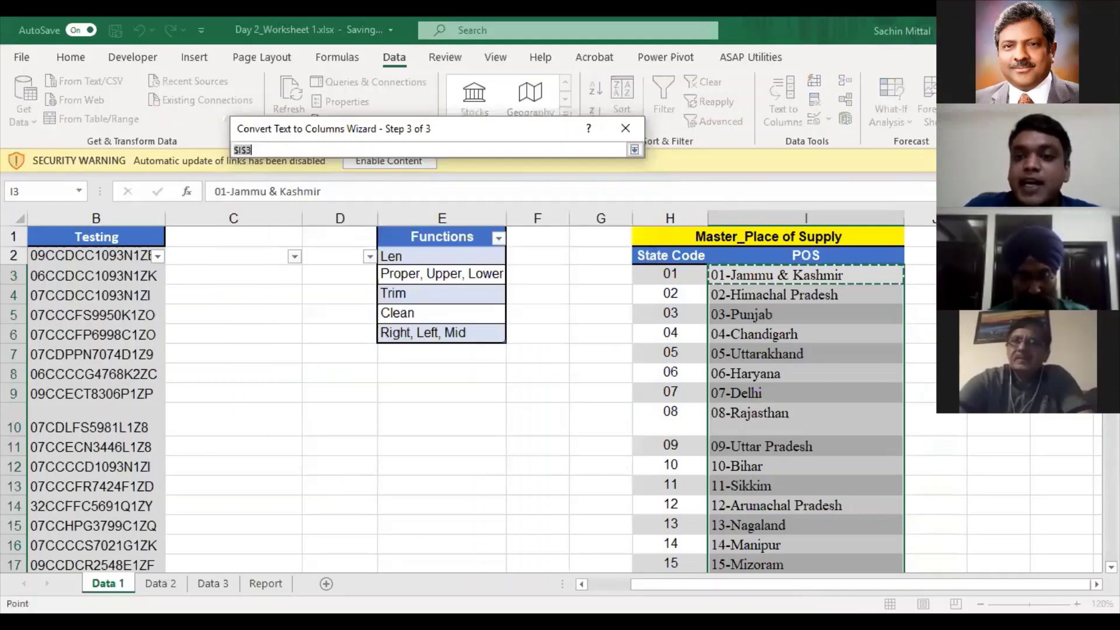
pyautogui.click(922, 275)
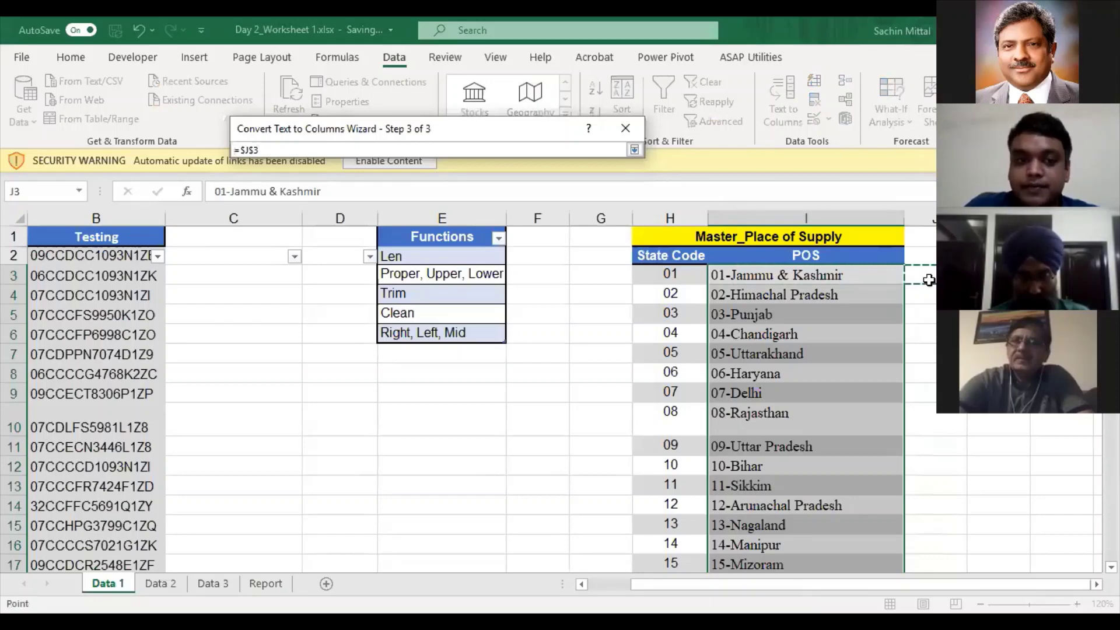
pyautogui.press('Return')
pyautogui.click(593, 434)
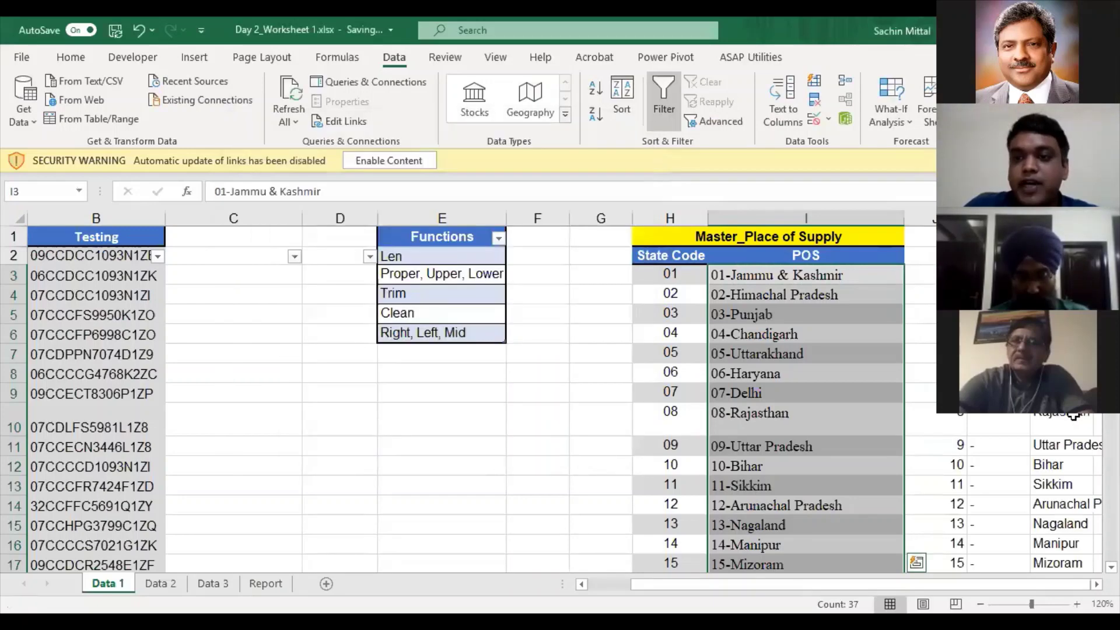
# - Select the split results in J3:L39 and delete them
pyautogui.click(838, 282)
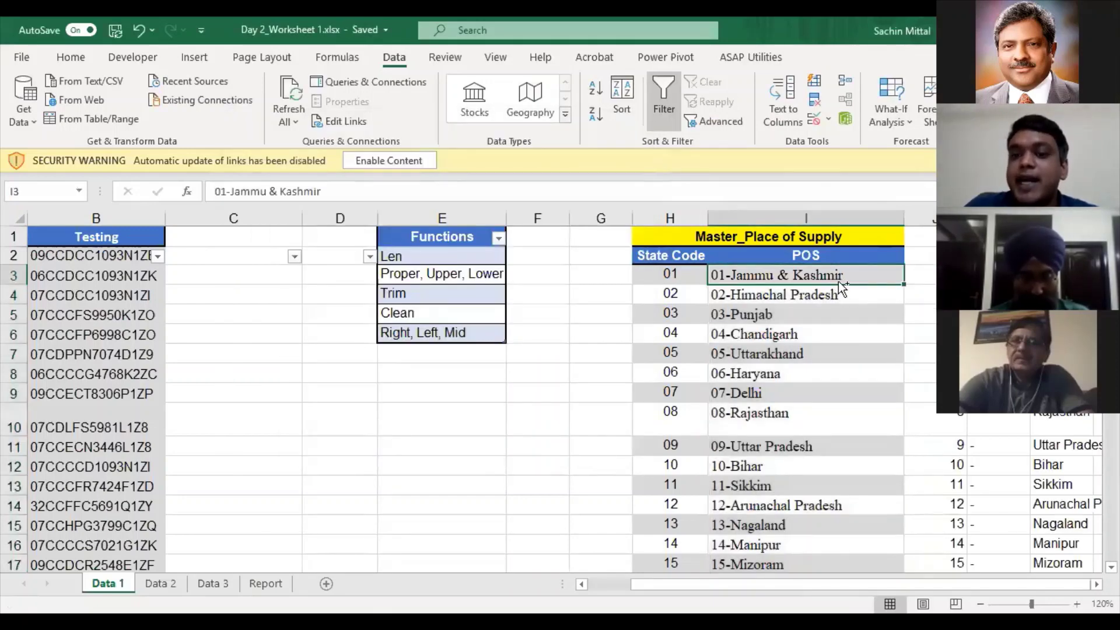
pyautogui.hotkey('ctrl', 'shift', 'Down')
pyautogui.press('Right')
pyautogui.press('Right')
pyautogui.press('Right')
pyautogui.press('Right')
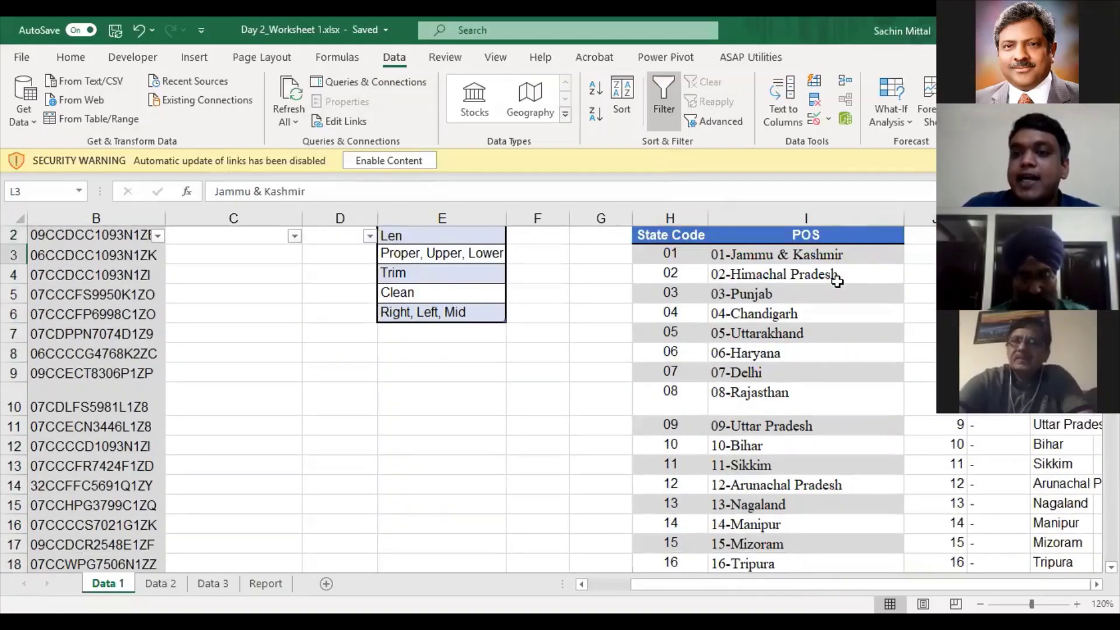
pyautogui.press('Left')
pyautogui.press('Left')
pyautogui.press('Left')
pyautogui.hotkey('ctrl', 'shift', 'Right')
pyautogui.hotkey('ctrl', 'shift', 'Down')
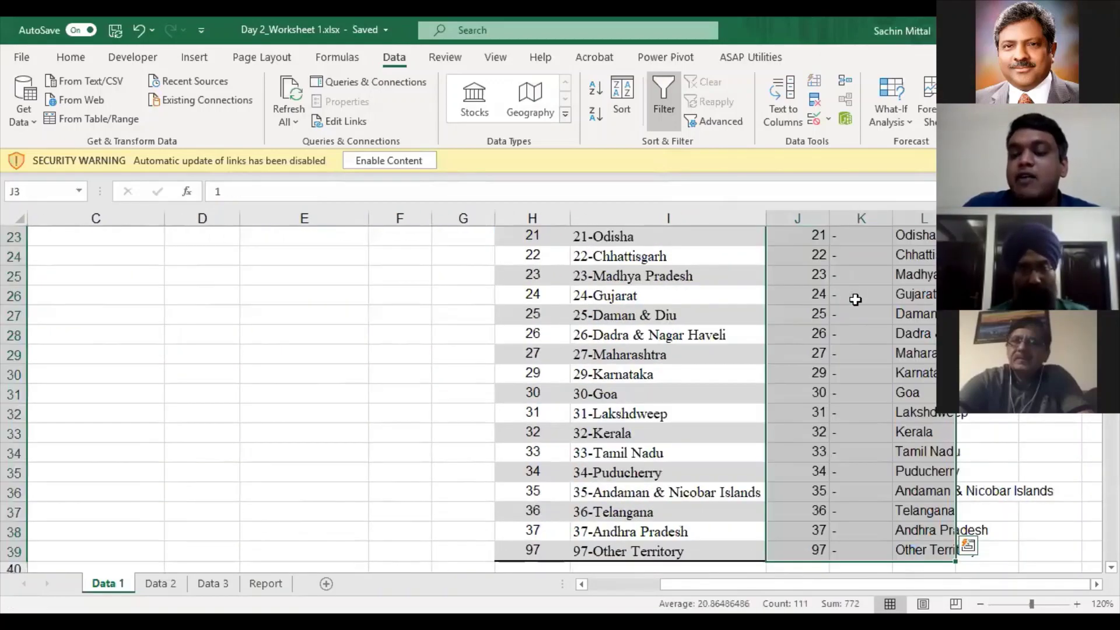
pyautogui.scroll(3, 903, 309)
pyautogui.scroll(5, 902, 309)
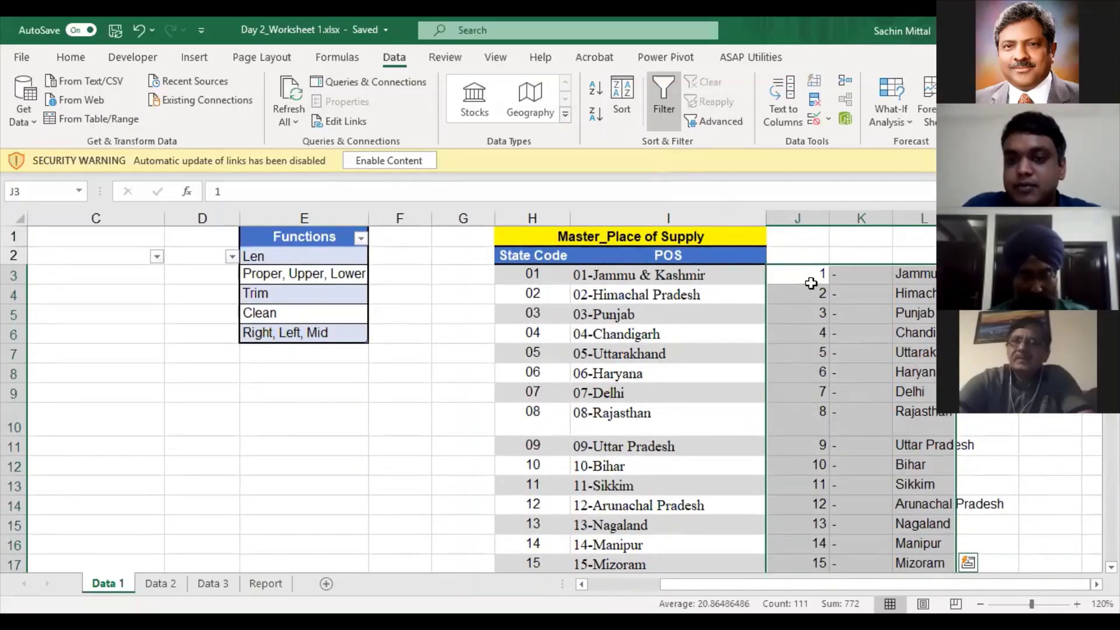
pyautogui.press('Delete')
# - Select I3:I39 and set fixed-width breaks after the code and dash in Text to Columns
pyautogui.click(717, 273)
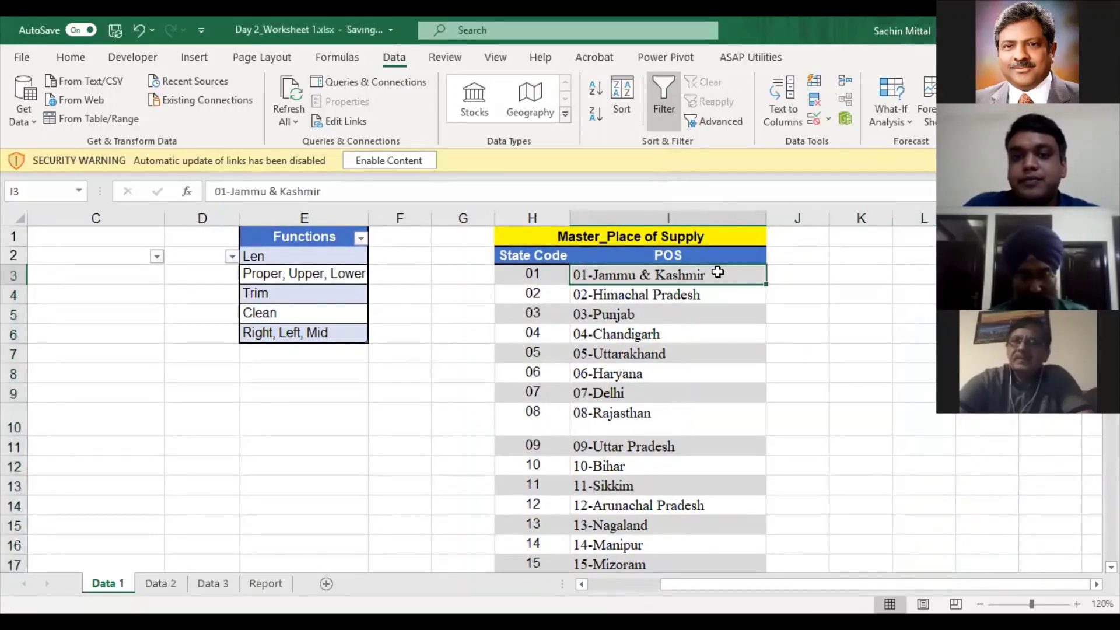
pyautogui.hotkey('ctrl', 'shift', 'Down')
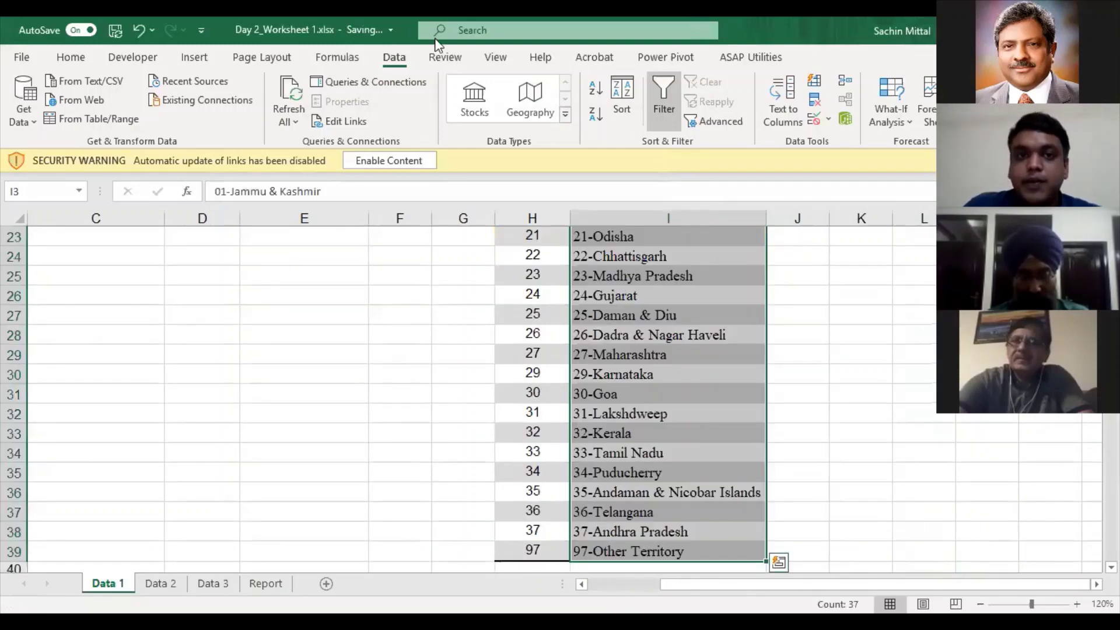
pyautogui.click(783, 104)
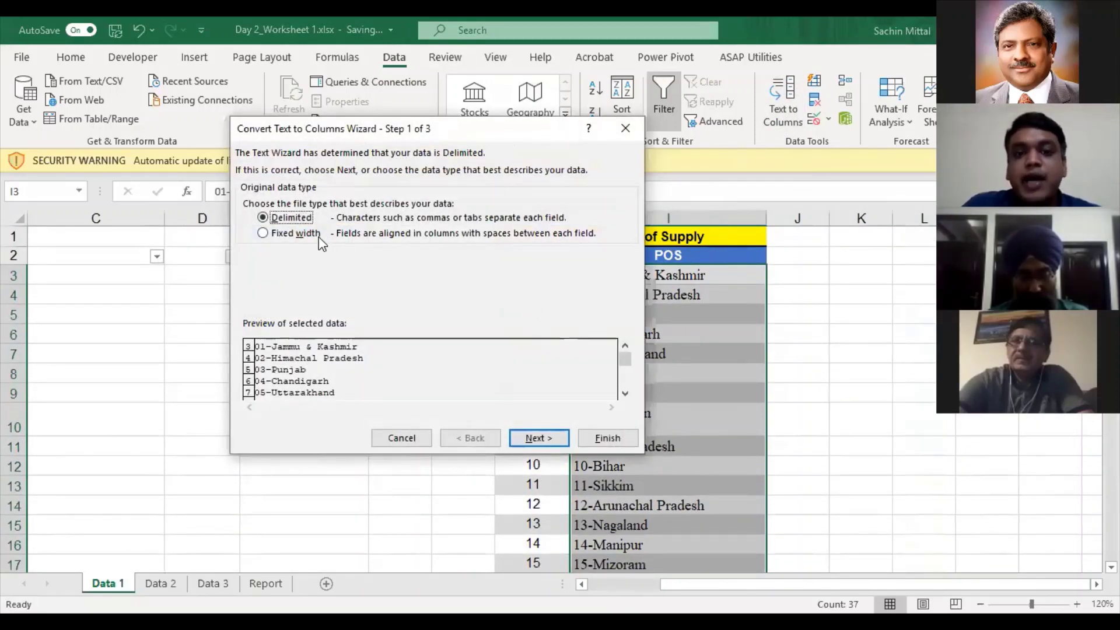
pyautogui.click(318, 235)
pyautogui.click(538, 438)
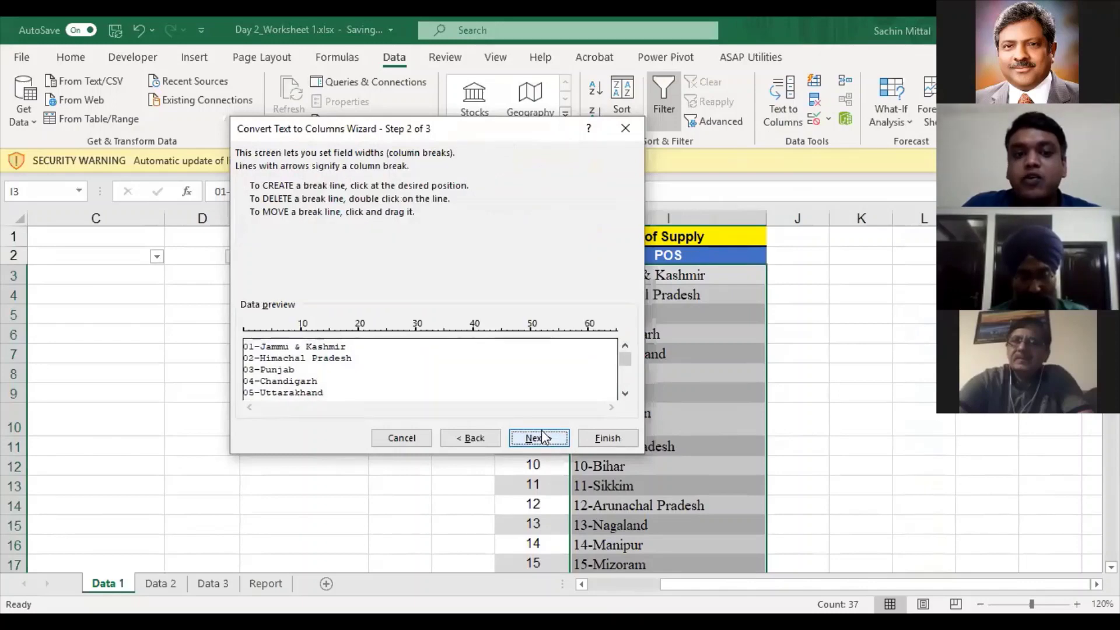
pyautogui.click(254, 330)
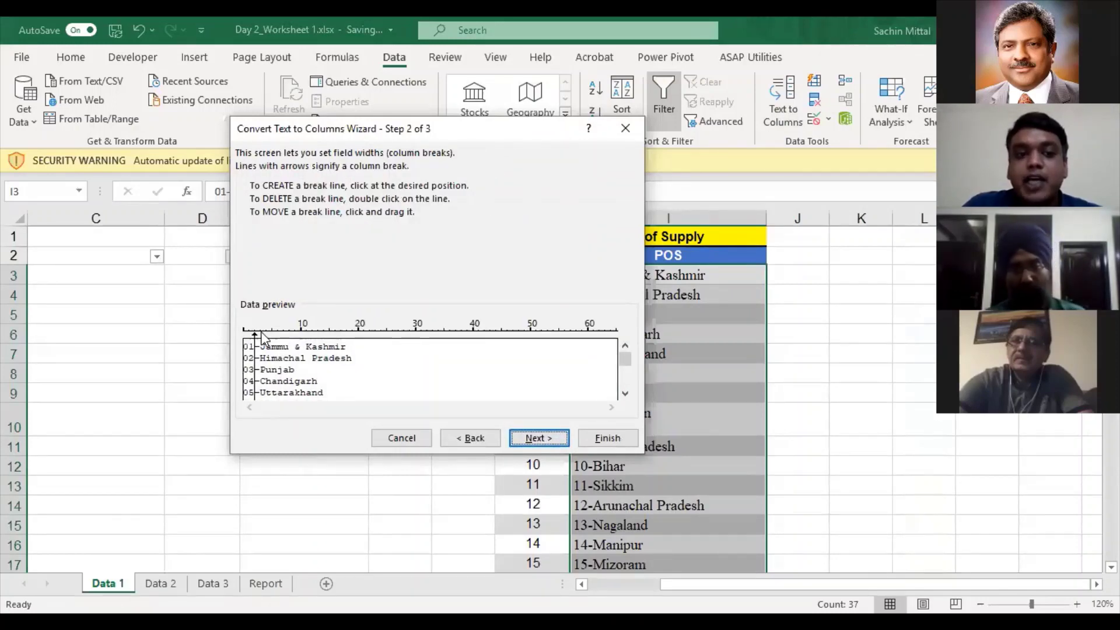
pyautogui.click(259, 331)
# - Go back and switch the wizard to Delimited splitting
pyautogui.click(254, 333)
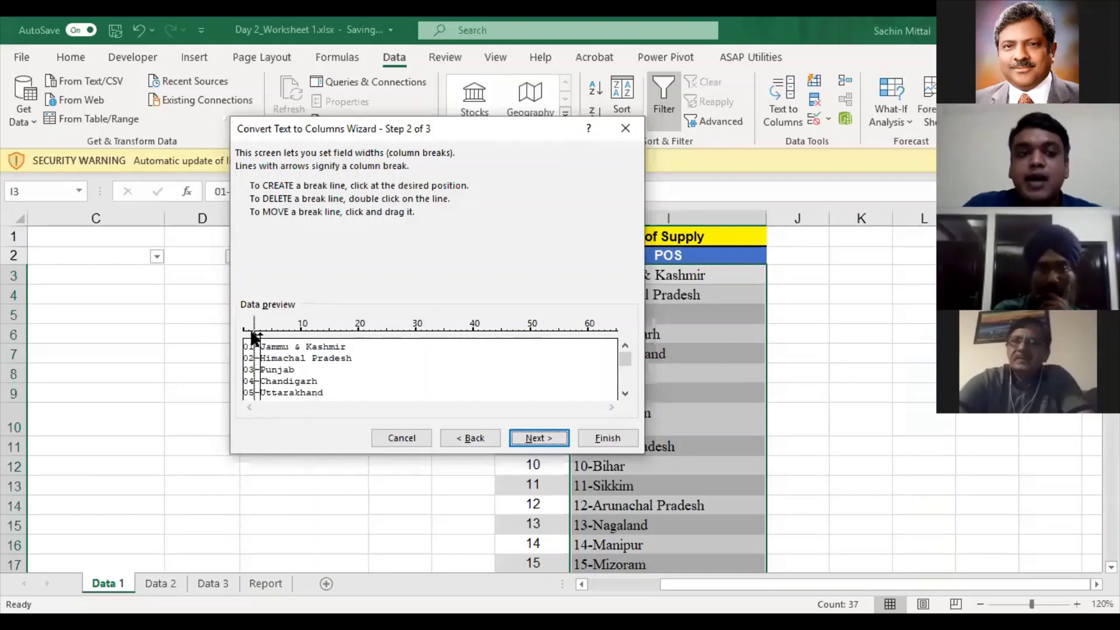
pyautogui.click(254, 332)
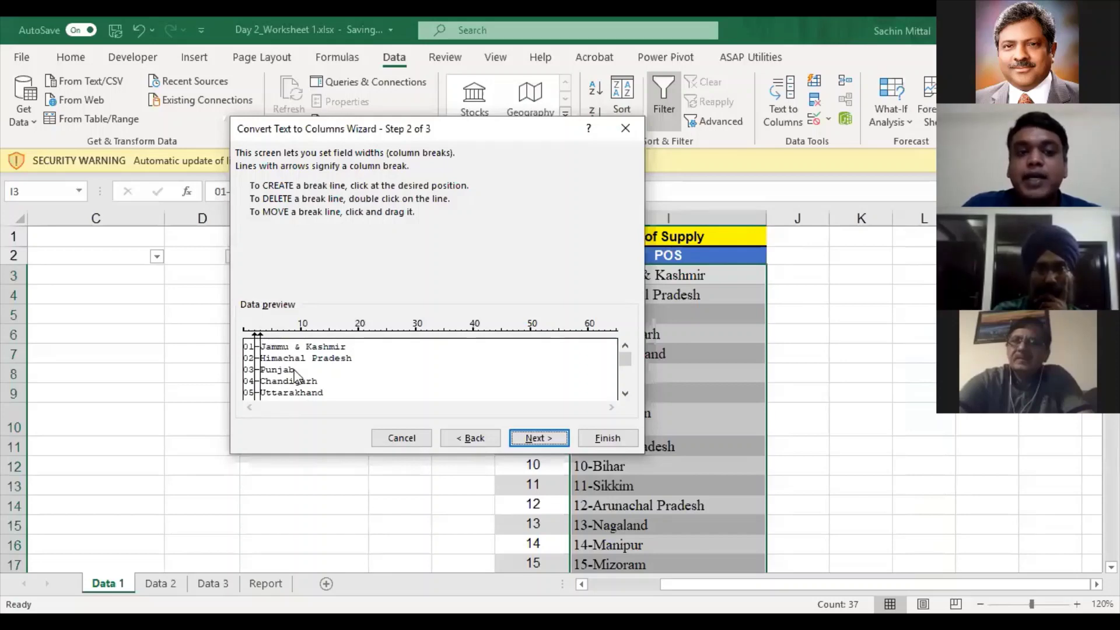
pyautogui.click(466, 437)
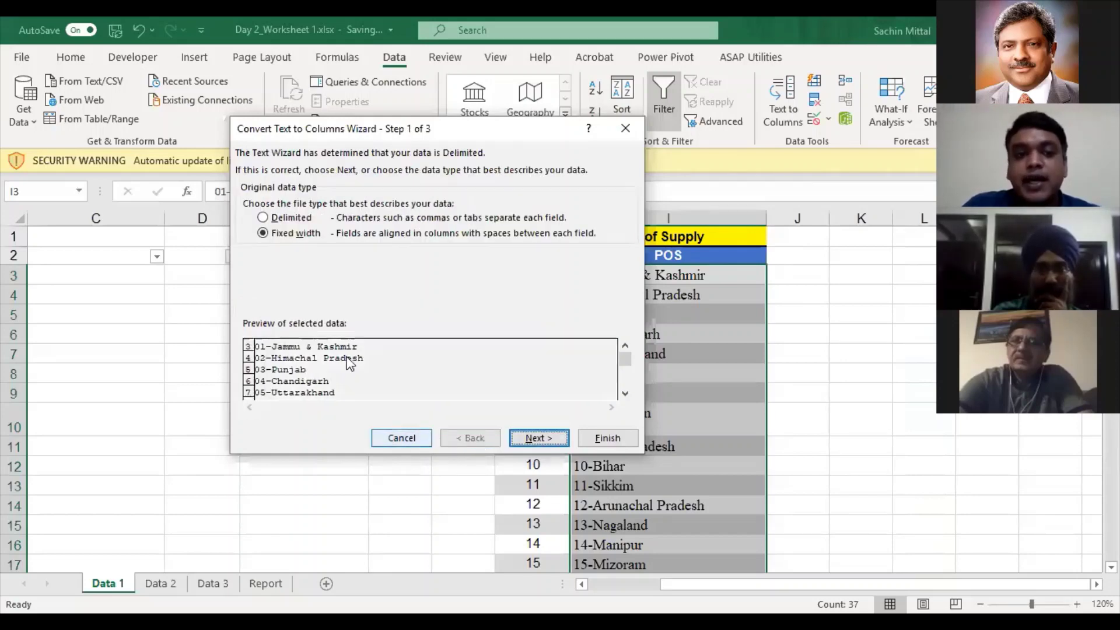
pyautogui.click(295, 222)
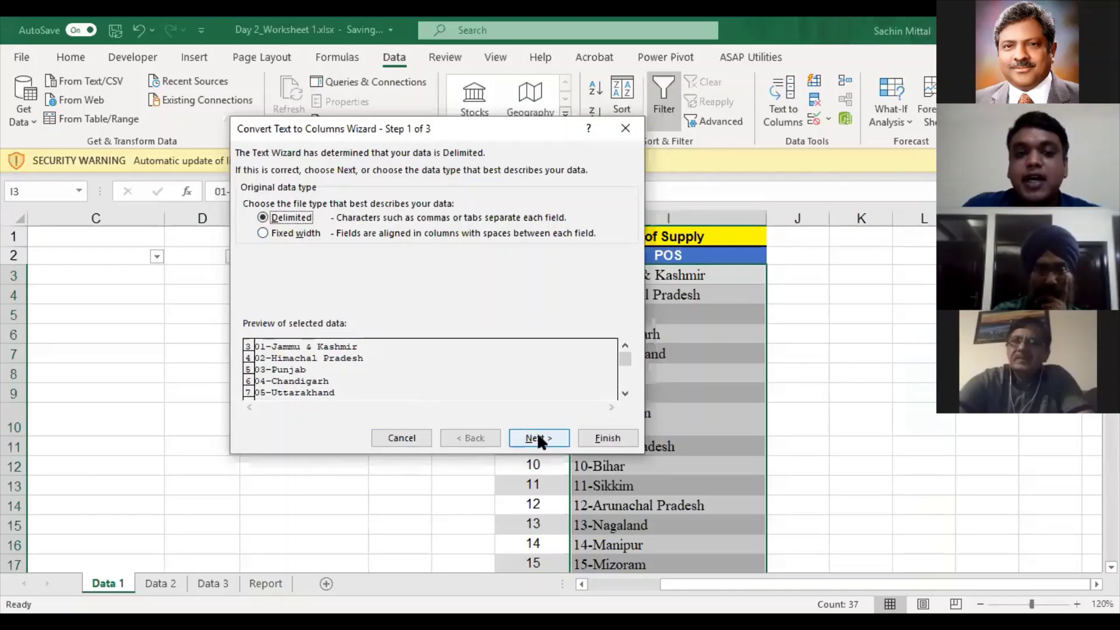
# - Split the POS entries on the '-' delimiter into codes and state names, starting at J3
pyautogui.click(538, 439)
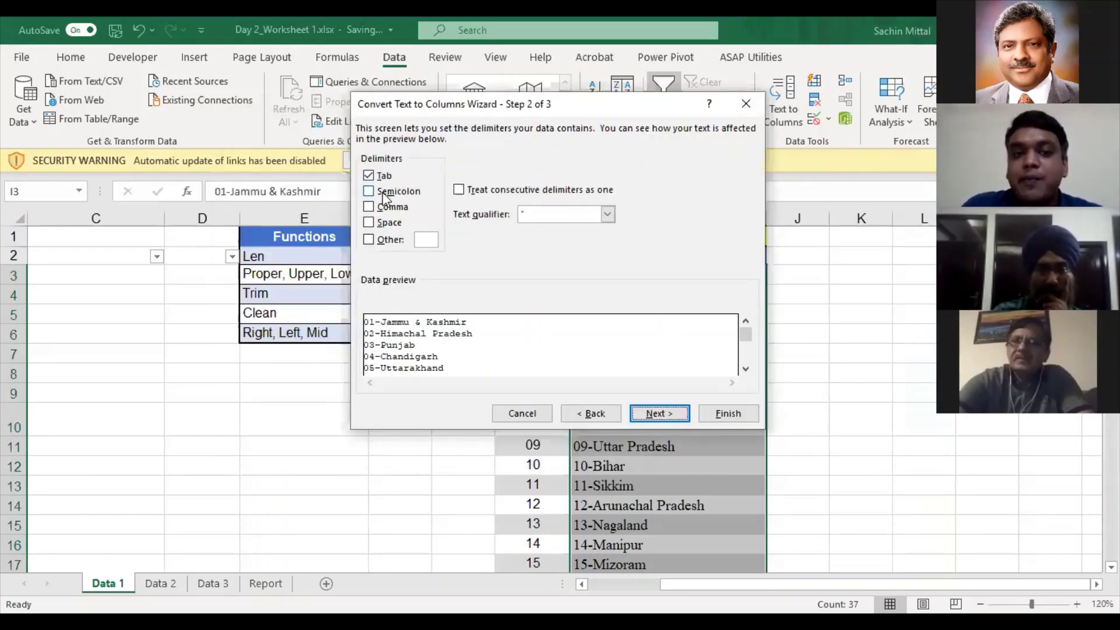
pyautogui.click(370, 242)
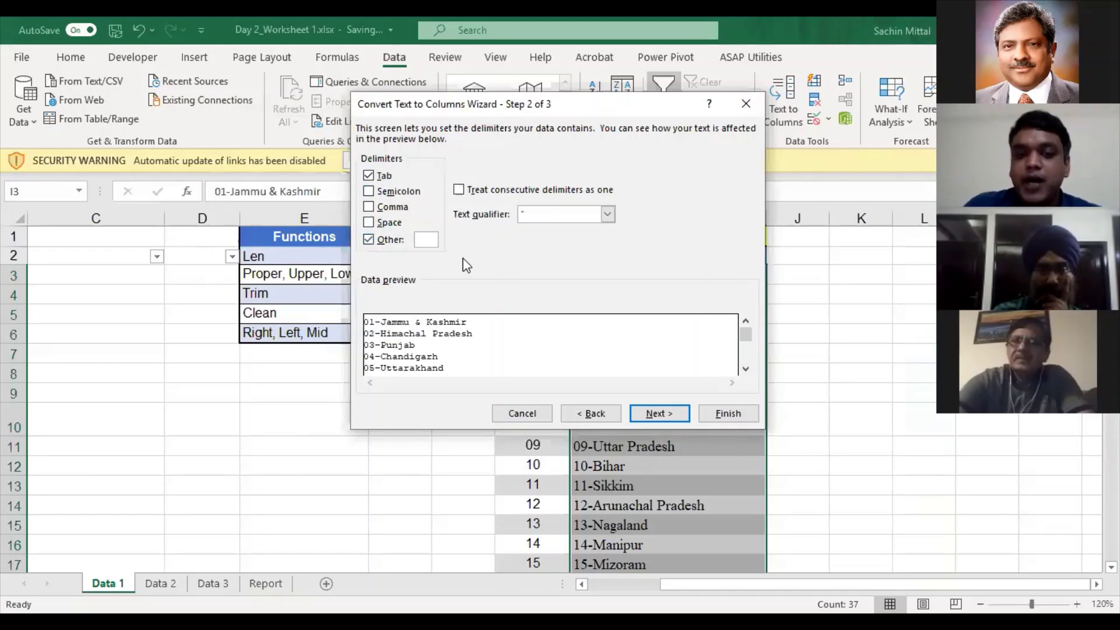
pyautogui.write('-')
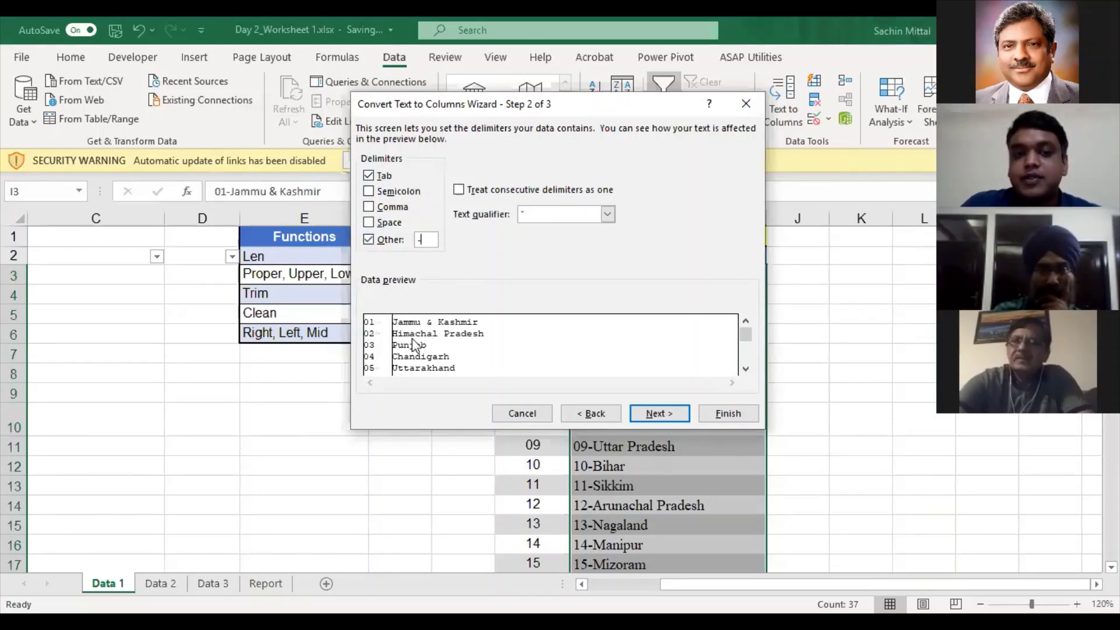
pyautogui.moveTo(746, 335); pyautogui.dragTo(742, 371)
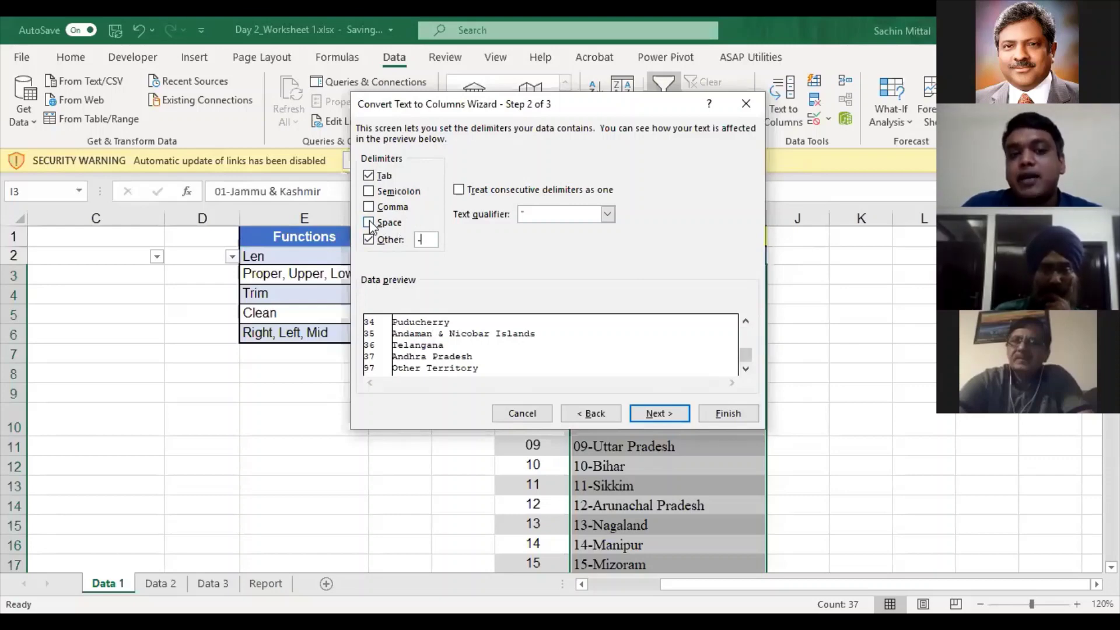
pyautogui.click(370, 223)
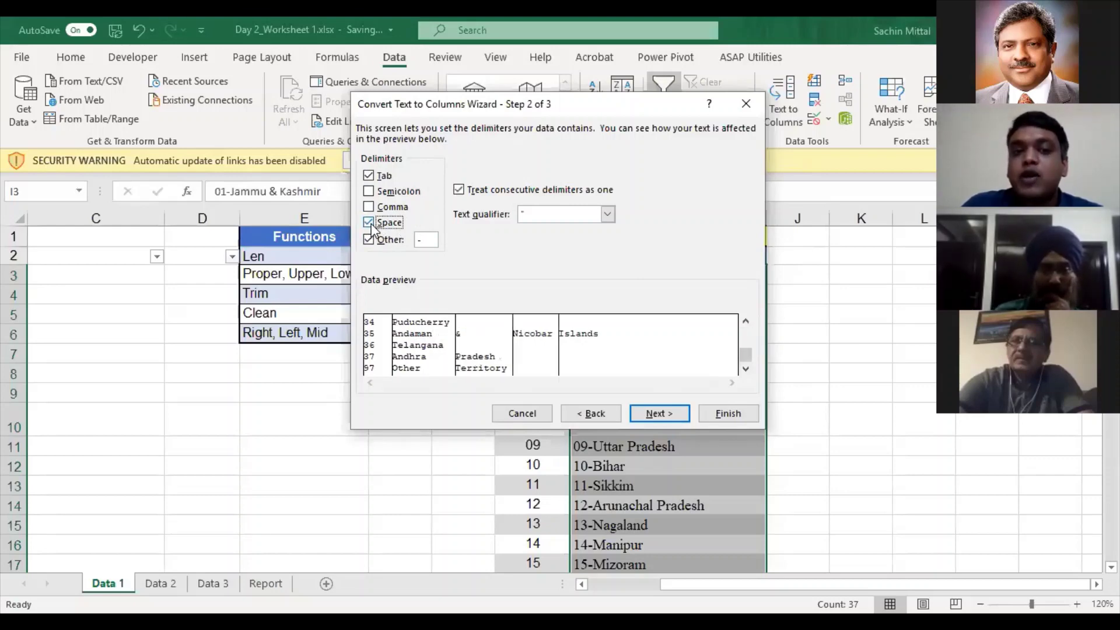
pyautogui.click(369, 208)
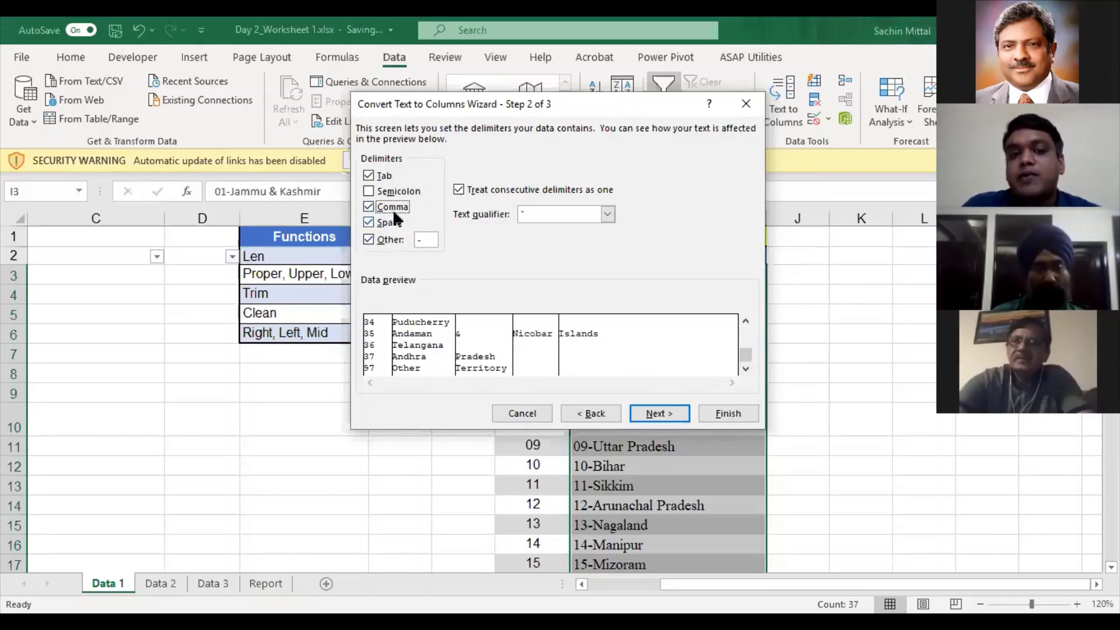
pyautogui.click(376, 223)
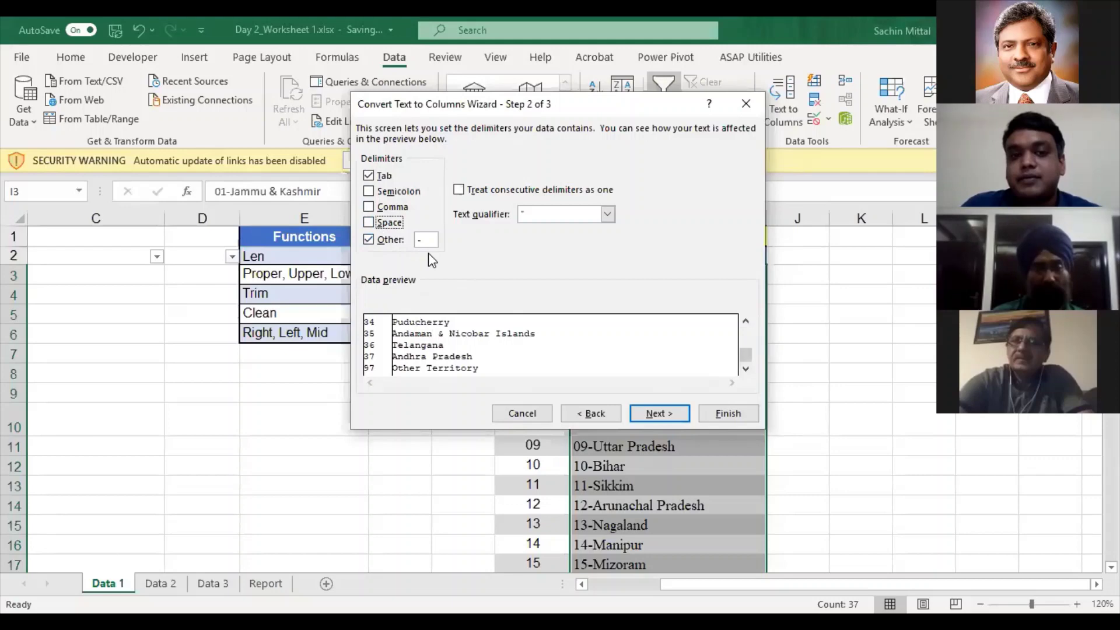
pyautogui.click(673, 412)
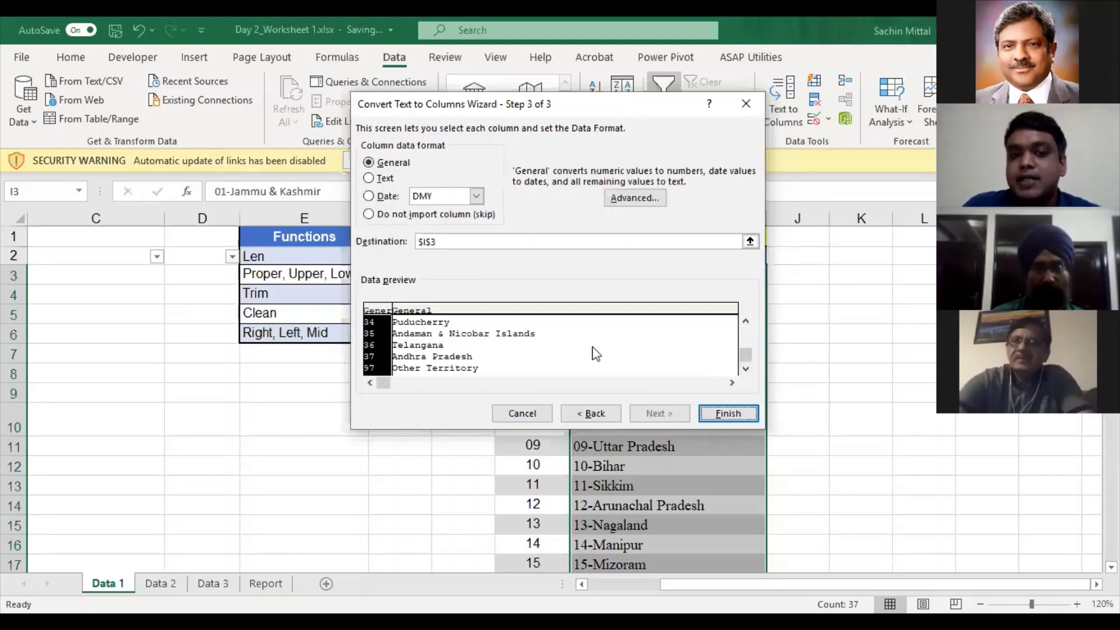
pyautogui.click(749, 241)
pyautogui.click(811, 272)
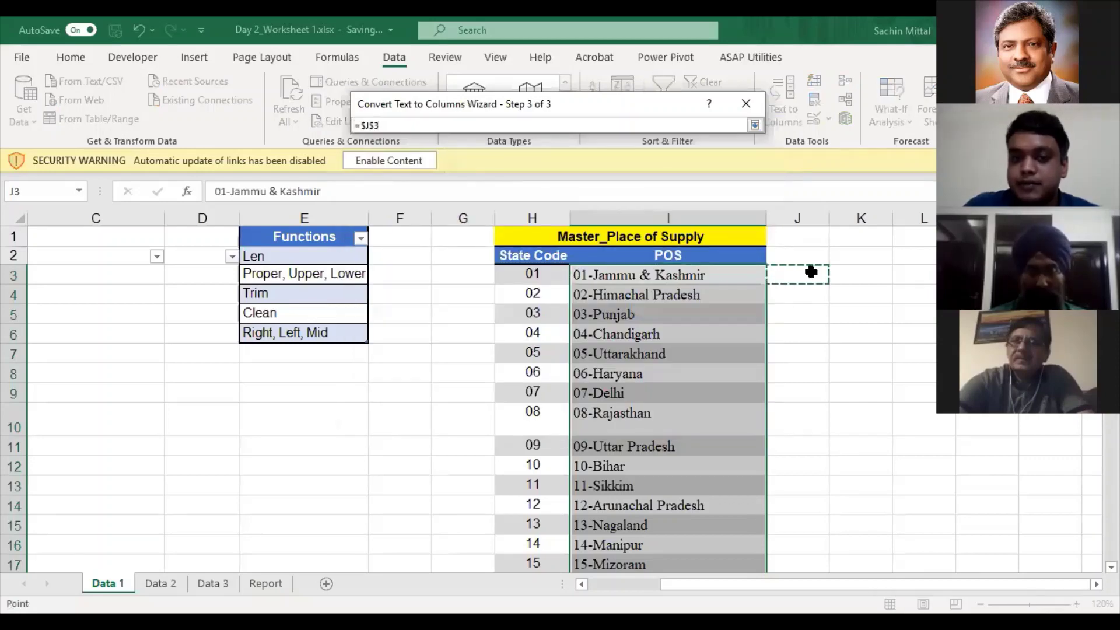
pyautogui.press('Return')
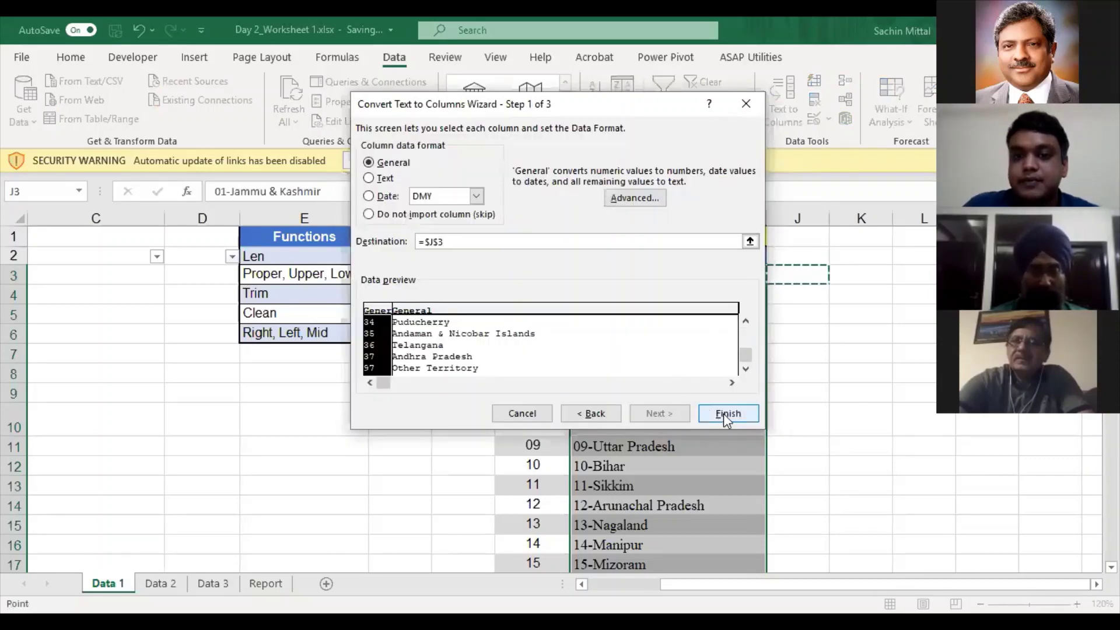
pyautogui.click(724, 415)
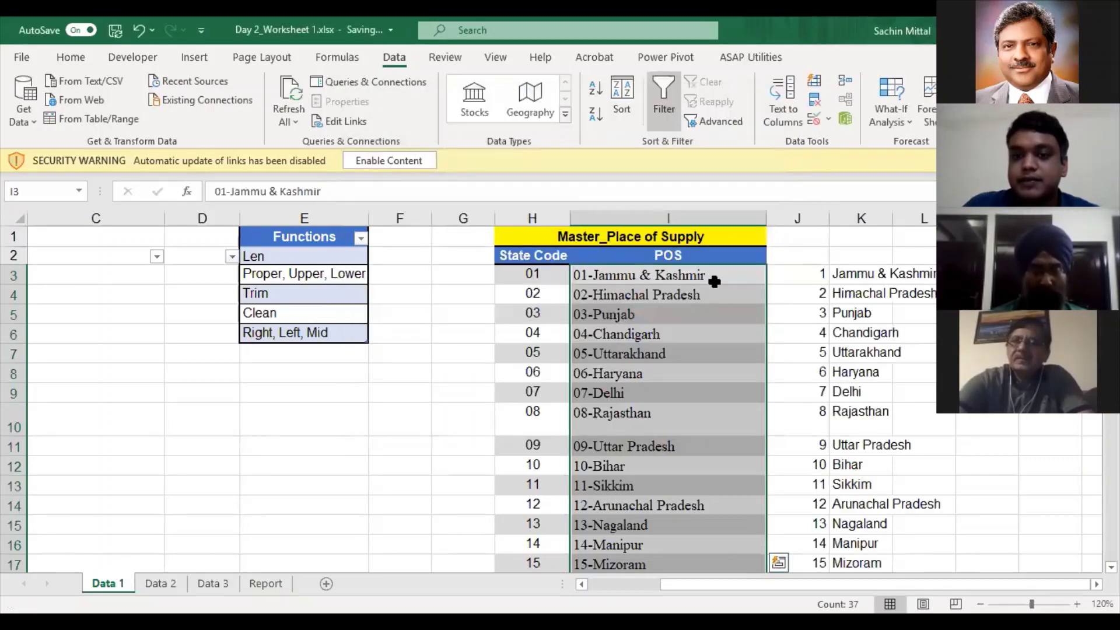
# - Delete the split results in J3:K down to the last row and return to I3
pyautogui.moveTo(728, 424); pyautogui.dragTo(739, 527)
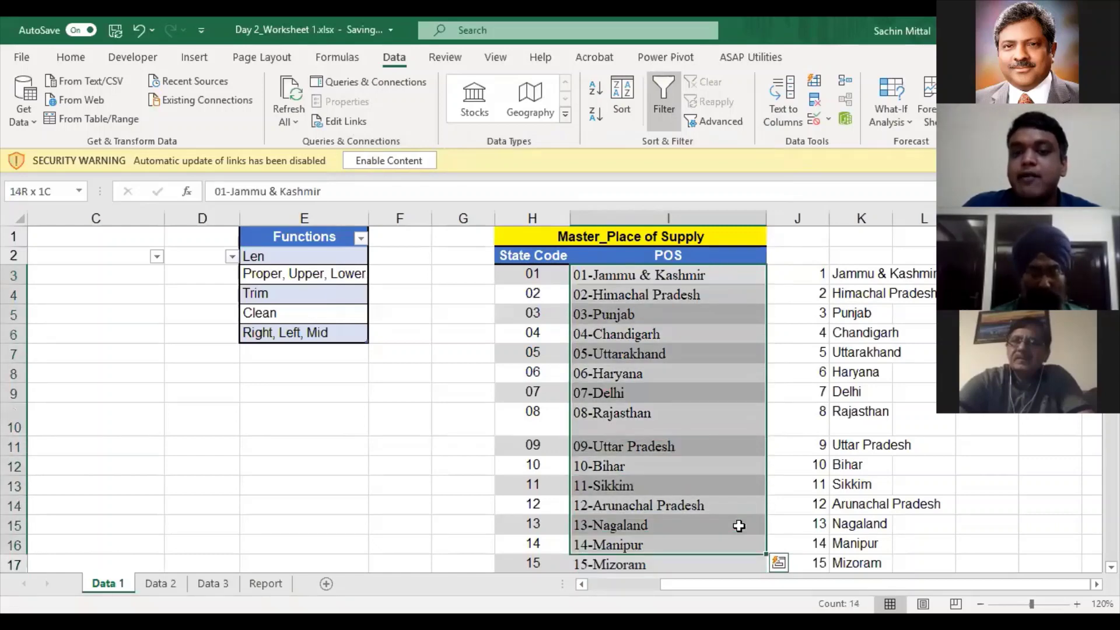
pyautogui.moveTo(805, 275); pyautogui.dragTo(882, 528)
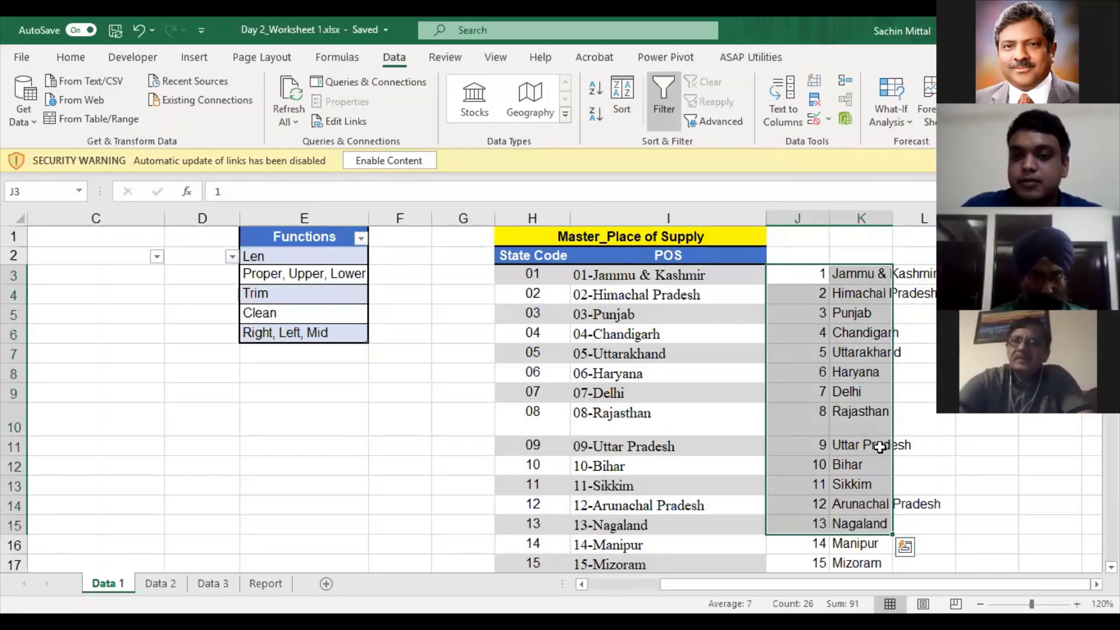
pyautogui.hotkey('ctrl', 'shift', 'Down')
pyautogui.press('Delete')
pyautogui.press('Left')
pyautogui.press('Left')
pyautogui.press('Left')
pyautogui.press('Right')
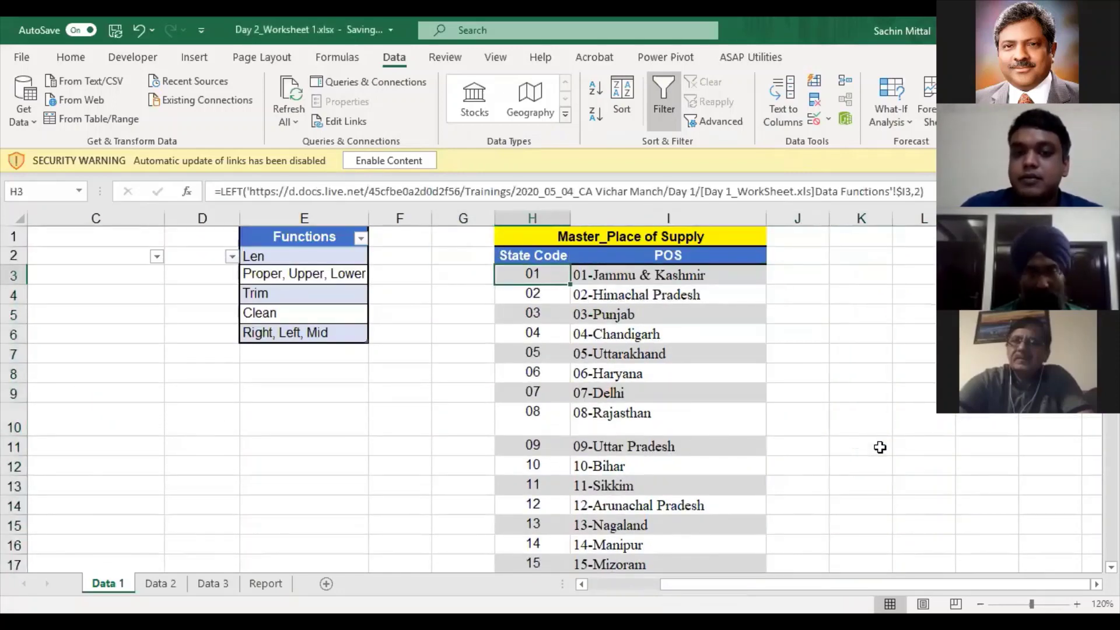
pyautogui.press('Right')
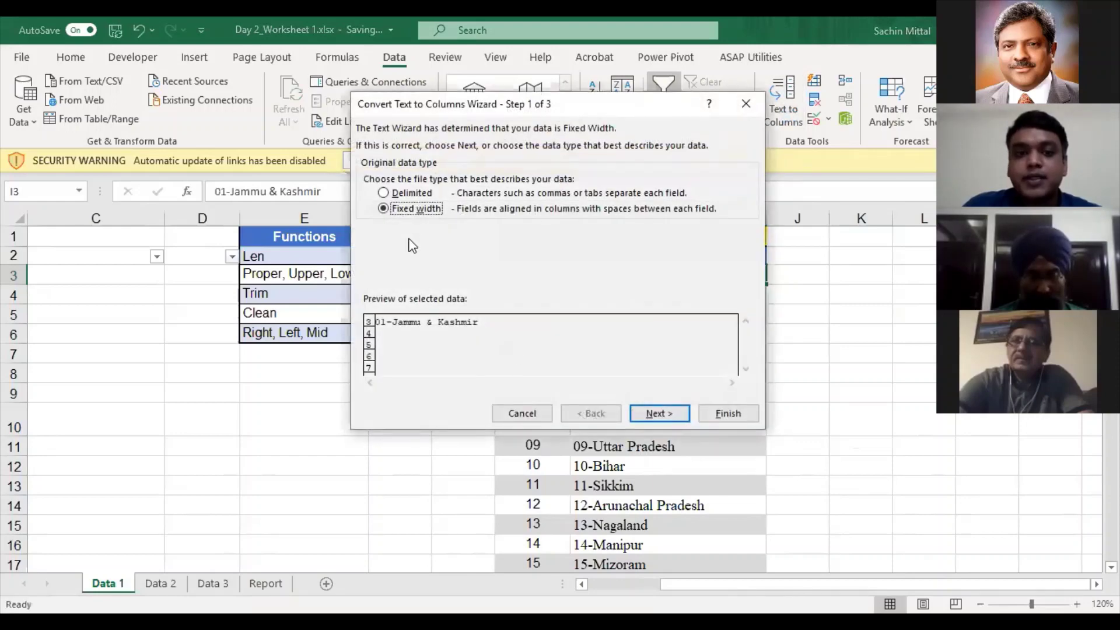
pyautogui.click(414, 193)
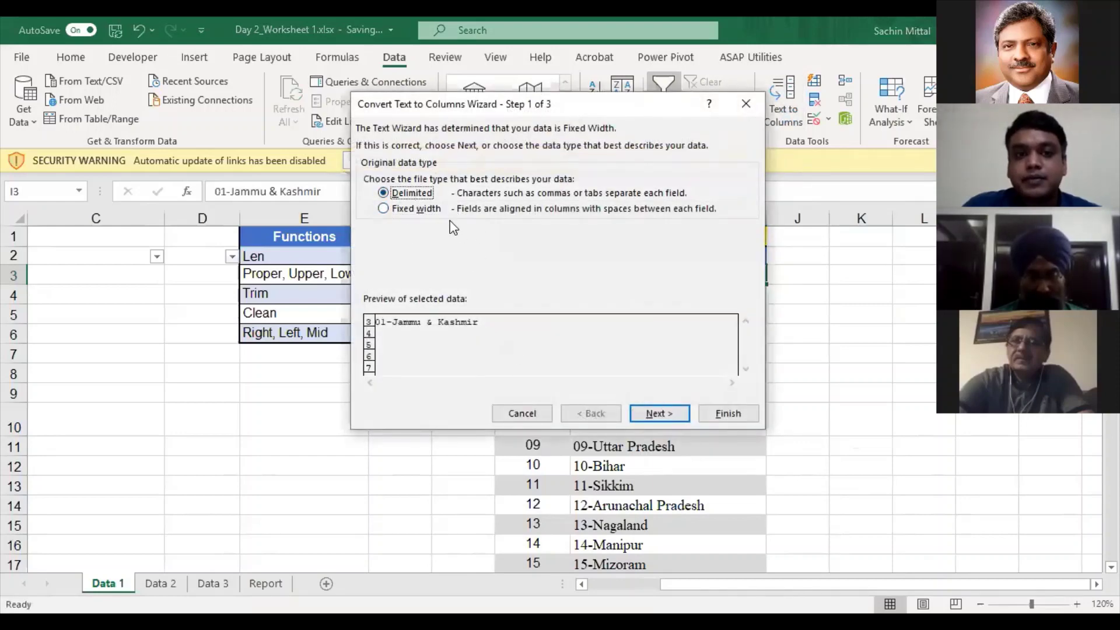
pyautogui.click(656, 413)
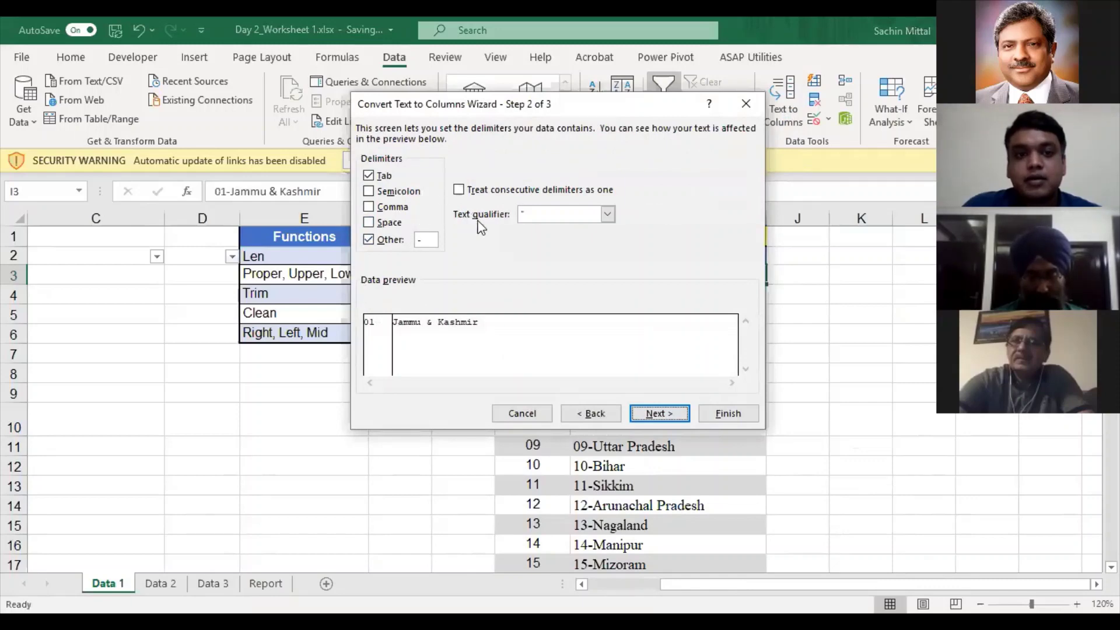
pyautogui.click(676, 413)
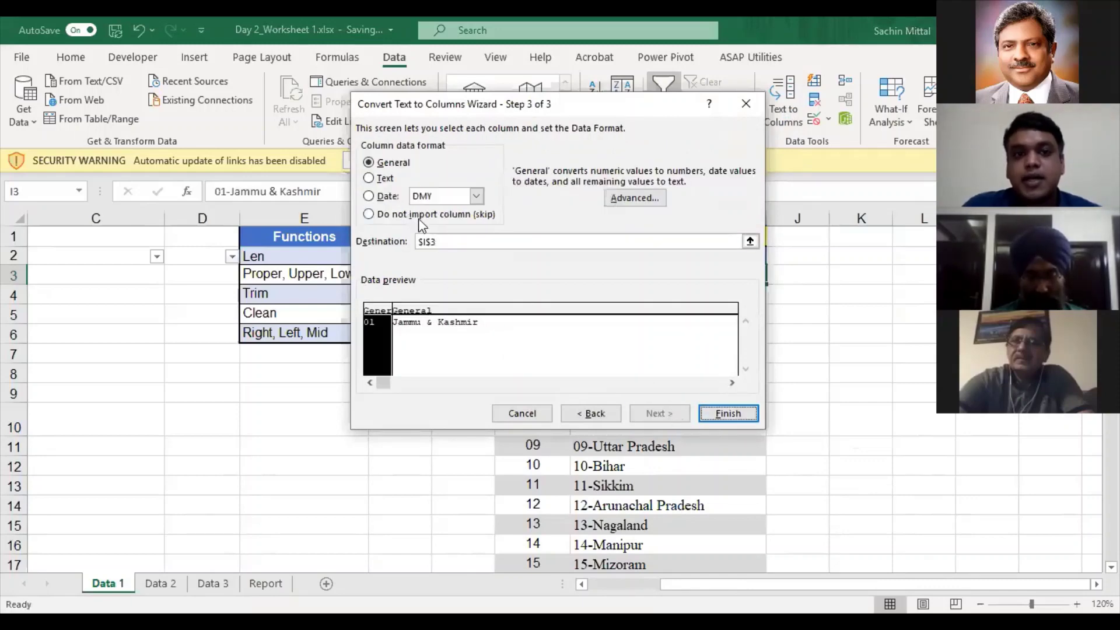
pyautogui.click(391, 196)
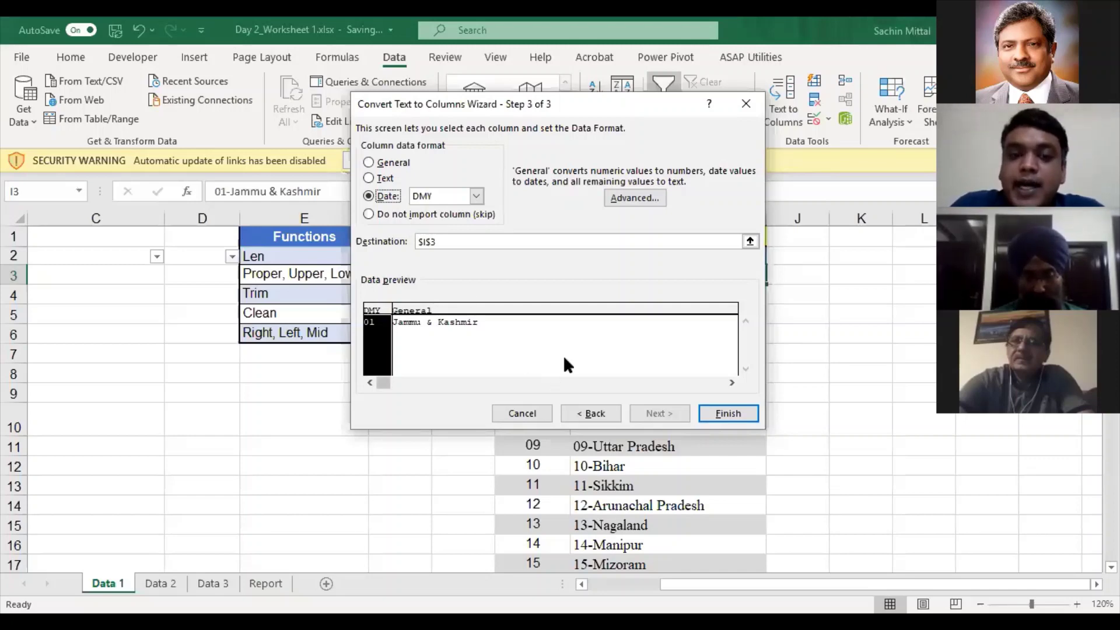
pyautogui.click(445, 196)
pyautogui.click(475, 200)
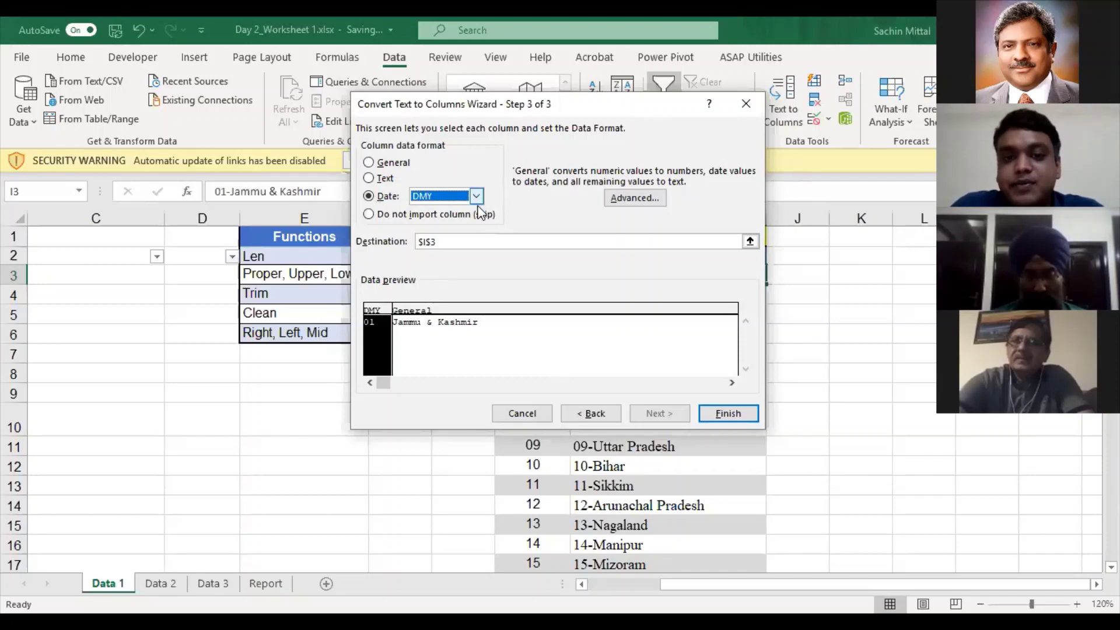
pyautogui.click(288, 579)
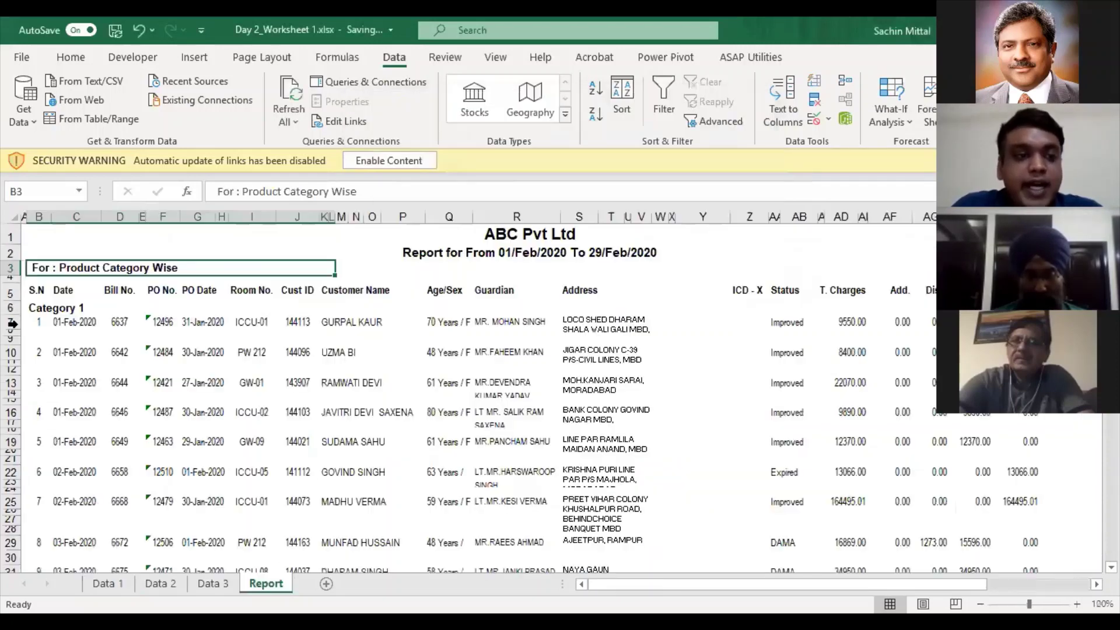
pyautogui.click(83, 321)
pyautogui.click(105, 584)
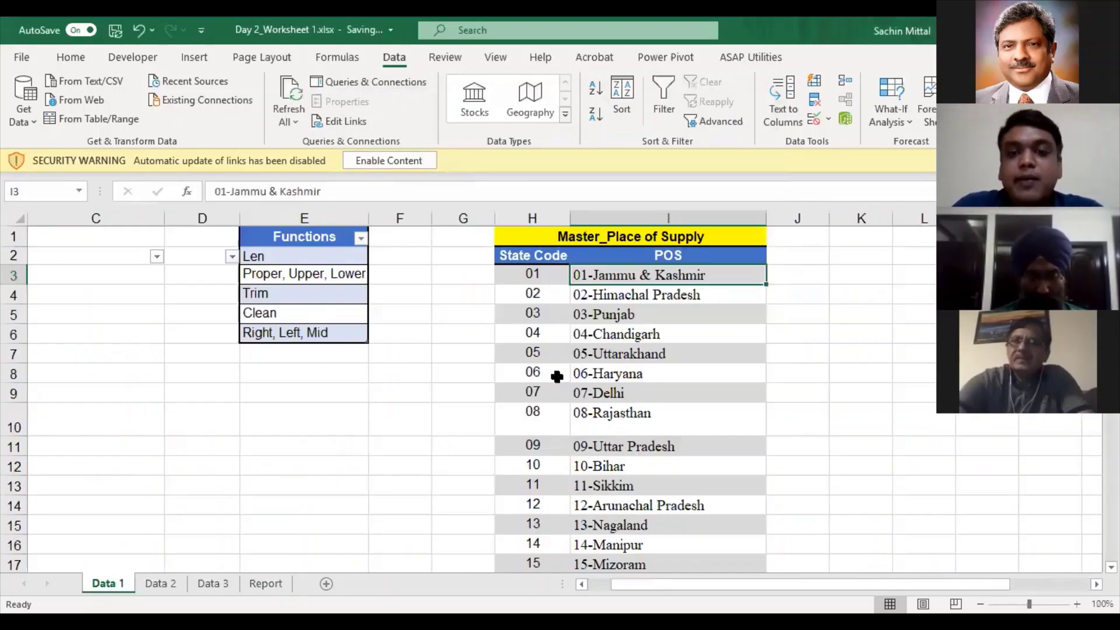
pyautogui.click(781, 111)
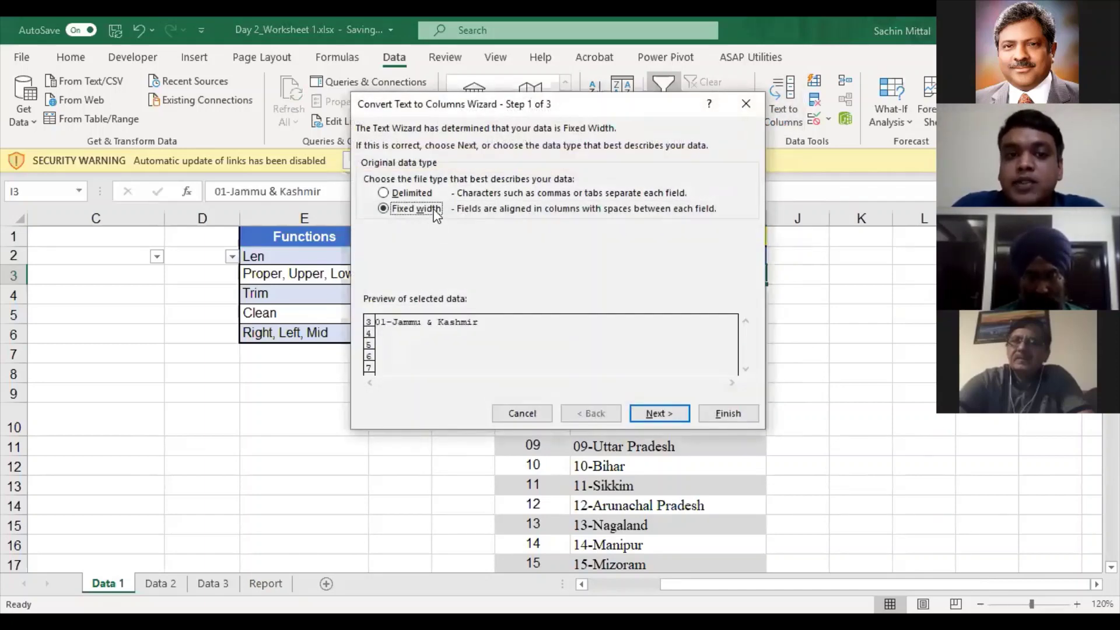
pyautogui.click(647, 412)
pyautogui.click(655, 414)
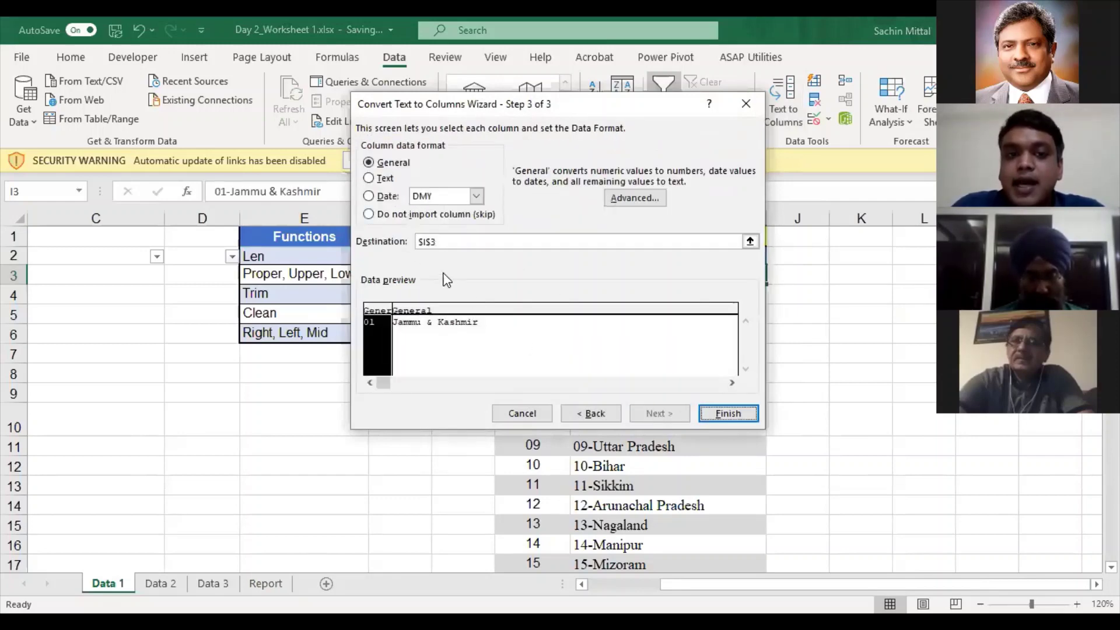
pyautogui.click(385, 196)
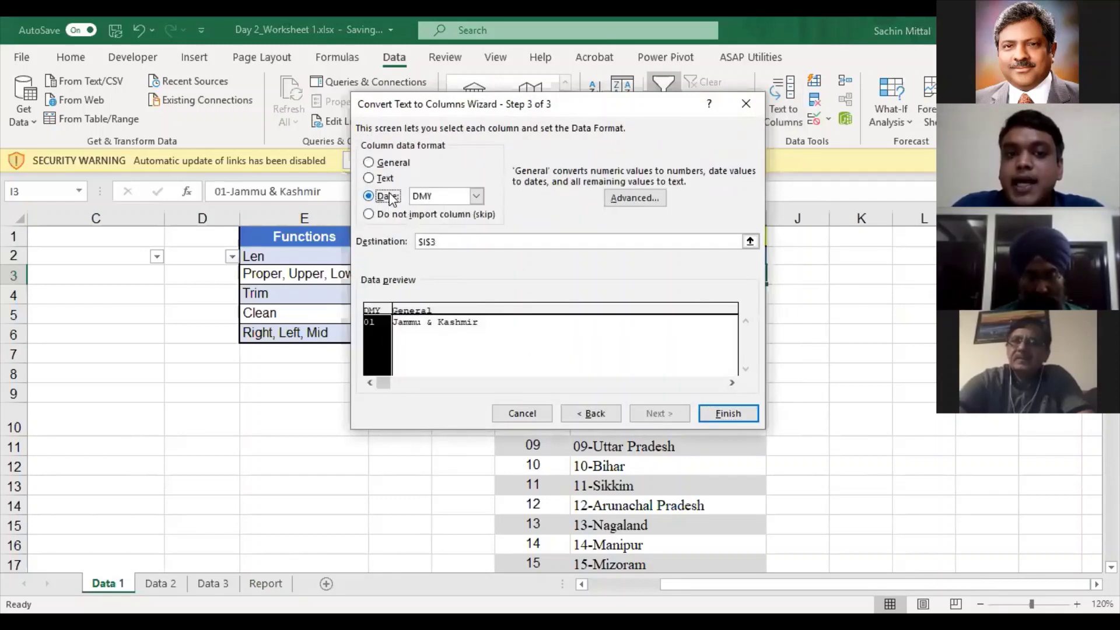
pyautogui.click(477, 196)
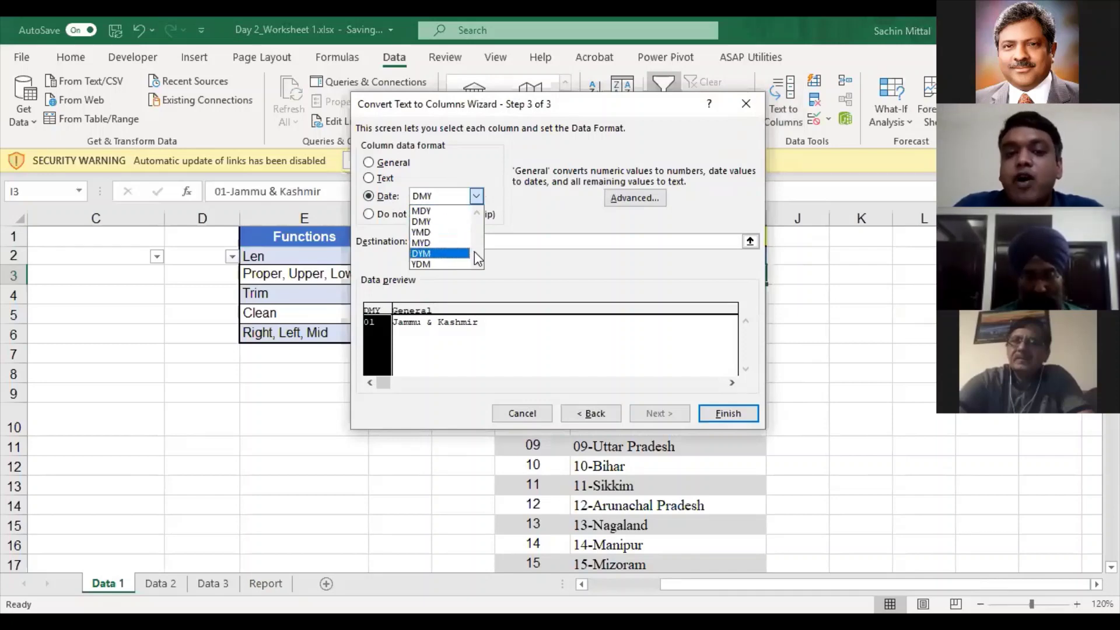
pyautogui.click(481, 175)
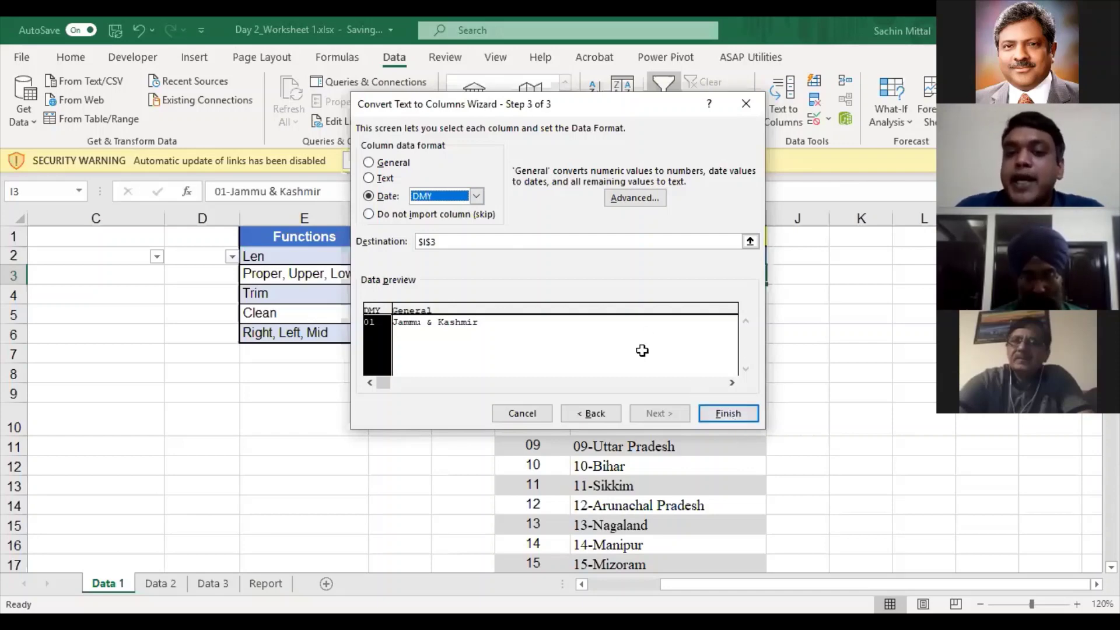
pyautogui.press('Return')
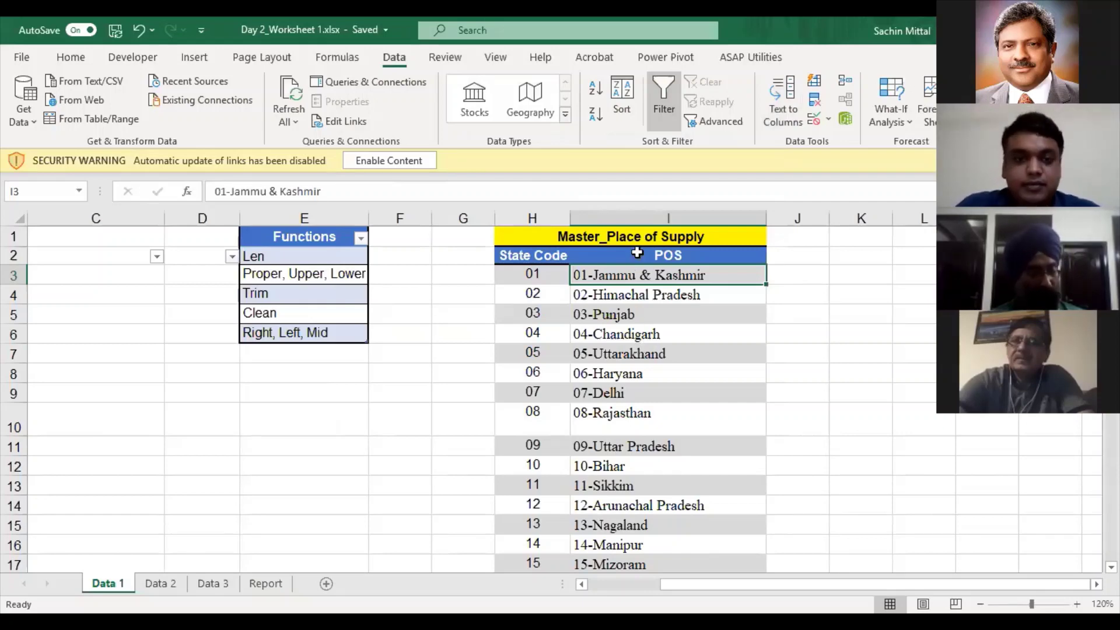
pyautogui.press('Left')
pyautogui.press('Left')
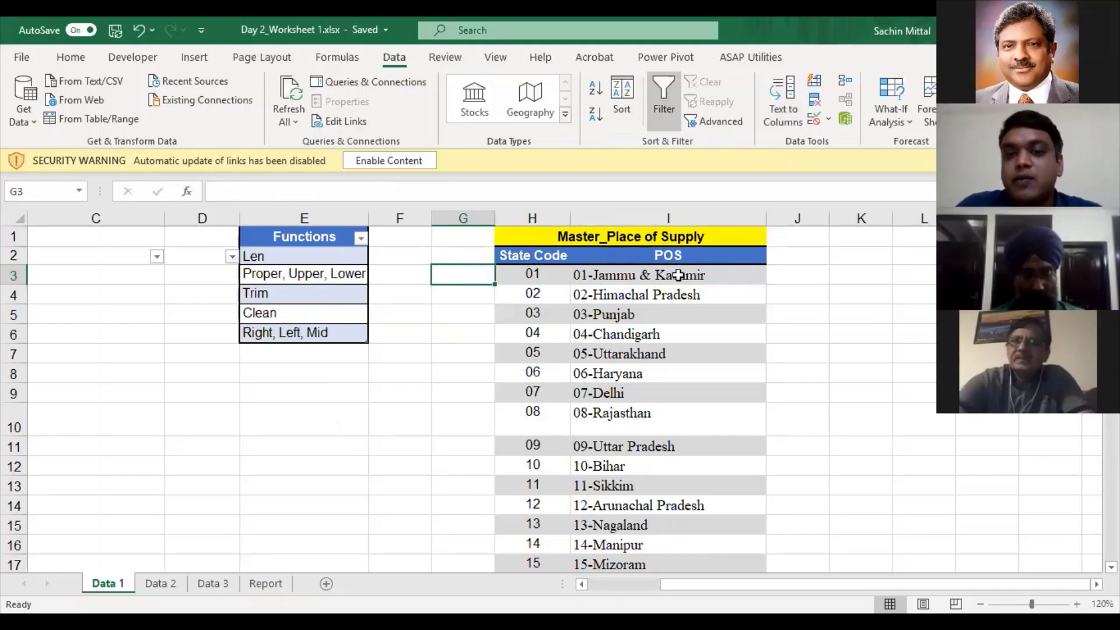
# - Browse the Data 3 car sales list around rows 27–31, then switch to Data 2
pyautogui.press('Right')
pyautogui.press('Right')
pyautogui.click(211, 585)
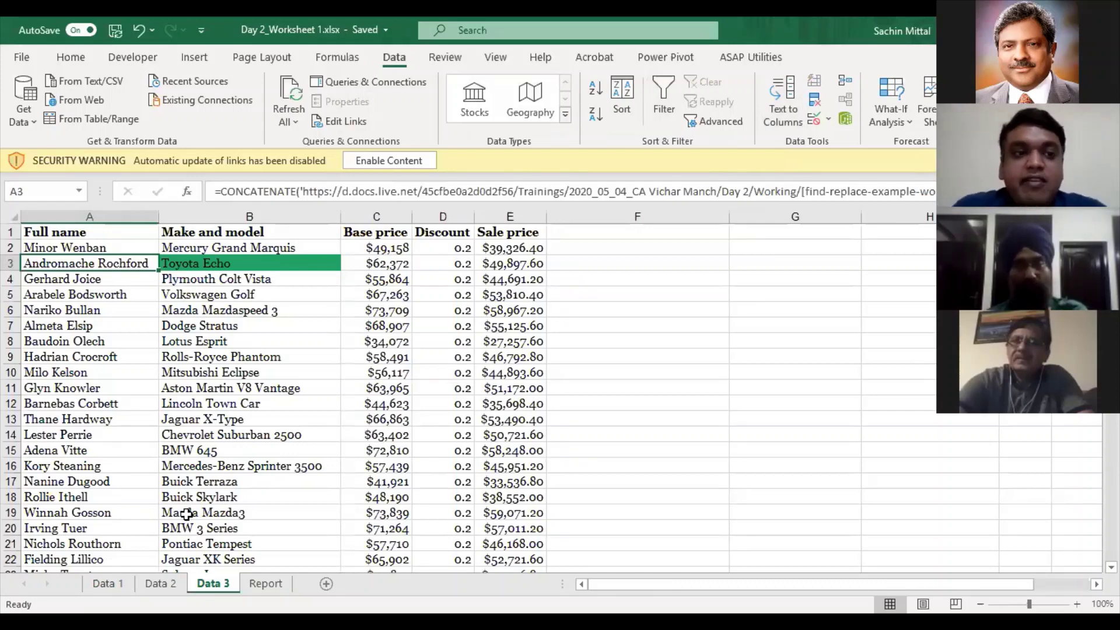
pyautogui.press('Down')
pyautogui.press('Down')
pyautogui.press('Down')
pyautogui.press('Down')
pyautogui.press('Down')
pyautogui.press('Down')
pyautogui.press('Down')
pyautogui.press('Down')
pyautogui.press('Down')
pyautogui.press('Down')
pyautogui.press('Down')
pyautogui.press('Down')
pyautogui.press('Down')
pyautogui.press('Down')
pyautogui.press('Down')
pyautogui.press('Down')
pyautogui.press('Down')
pyautogui.press('Down')
pyautogui.press('Down')
pyautogui.press('Down')
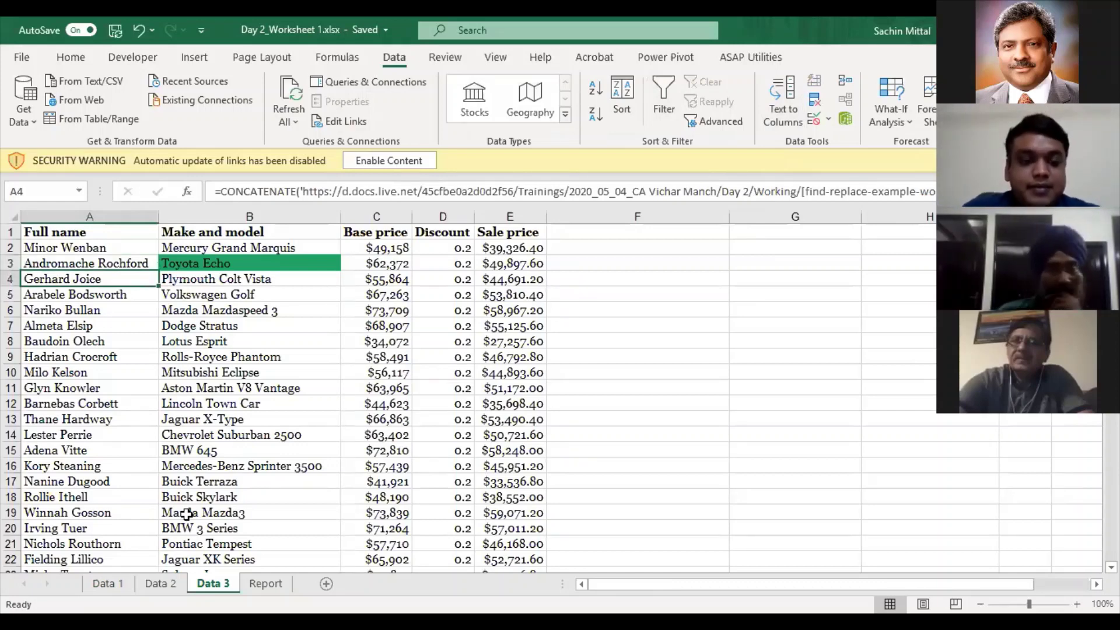
pyautogui.press('Up')
pyautogui.press('Up')
pyautogui.press('Up')
pyautogui.press('Up')
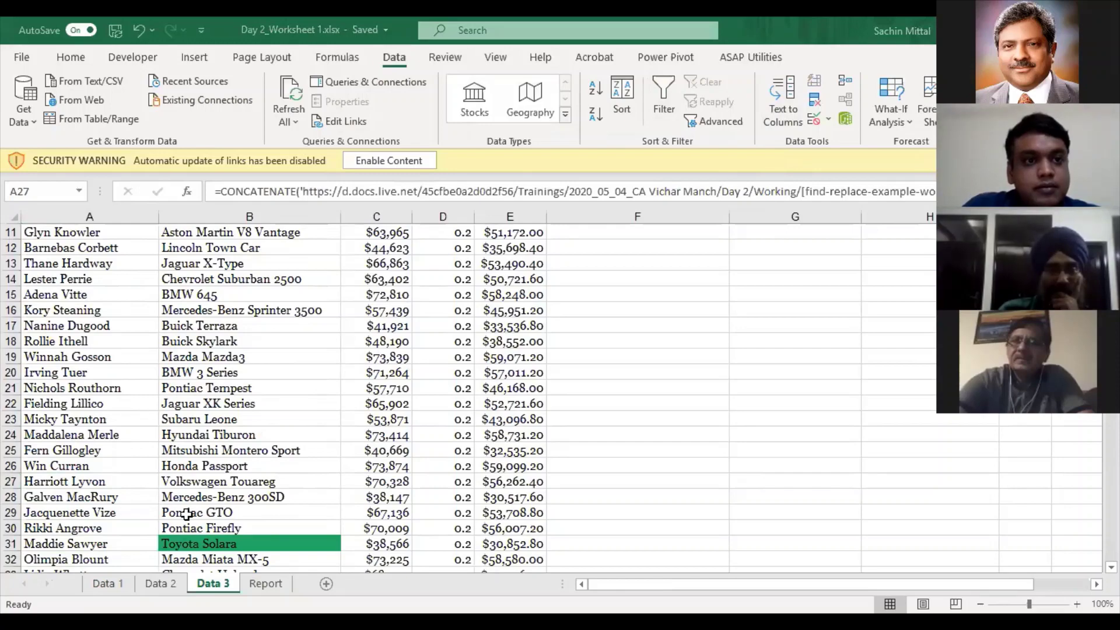
pyautogui.scroll(1, 283, 275)
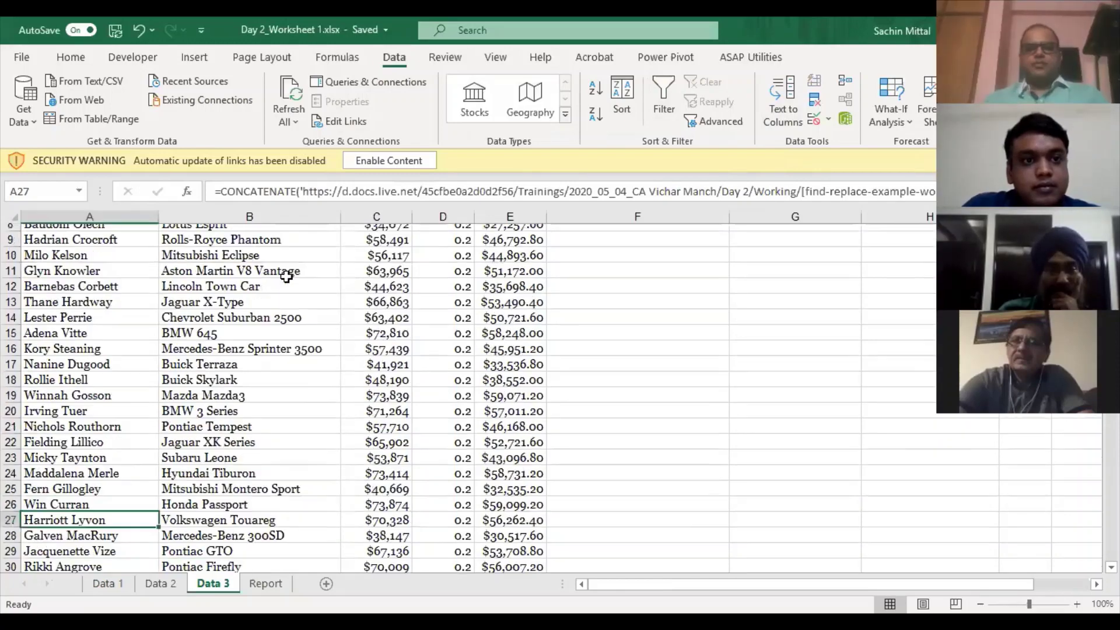
pyautogui.scroll(-2, 283, 275)
pyautogui.scroll(1, 282, 275)
pyautogui.scroll(-1, 286, 278)
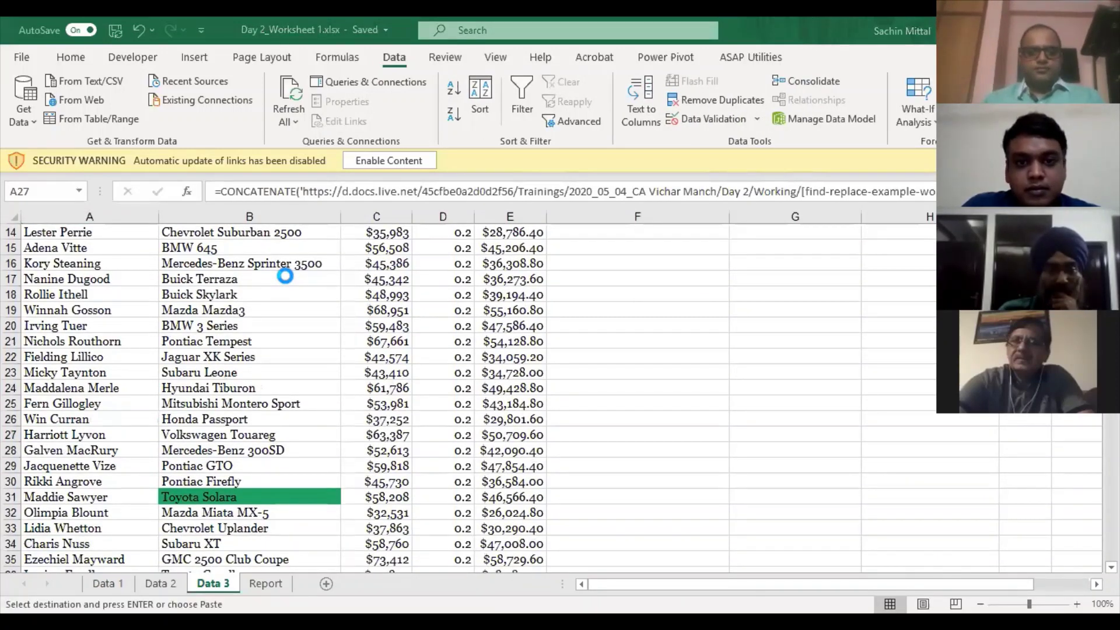
pyautogui.click(161, 587)
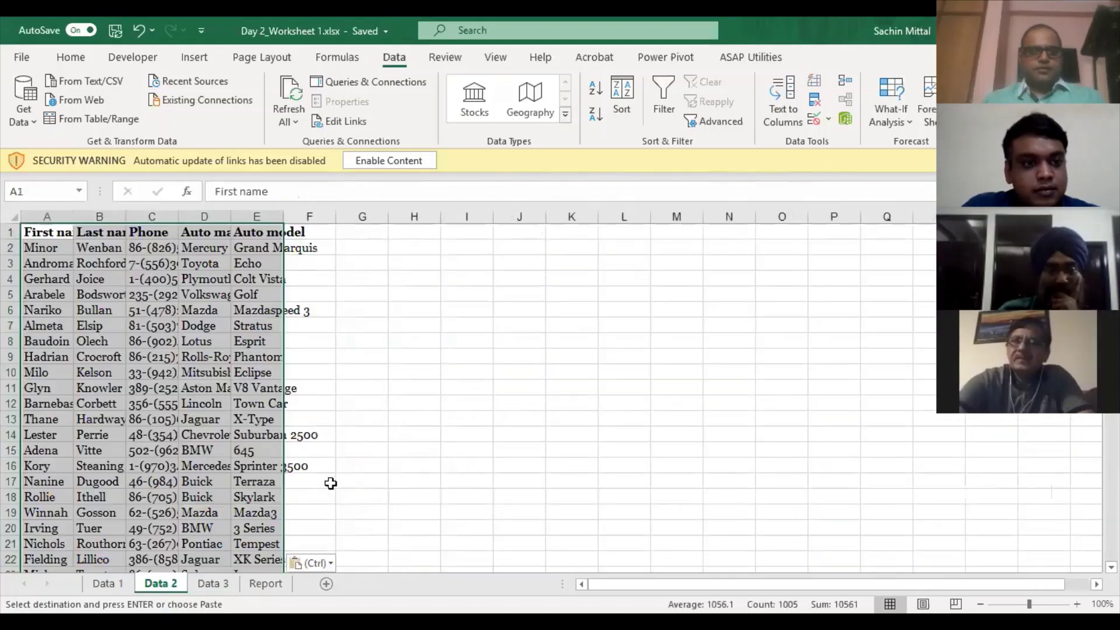
# - AutoFit the widths of columns A to E with Alt+O, C, A
pyautogui.hotkey('alt', 'o')
pyautogui.press('c')
pyautogui.press('a')
pyautogui.click(383, 375)
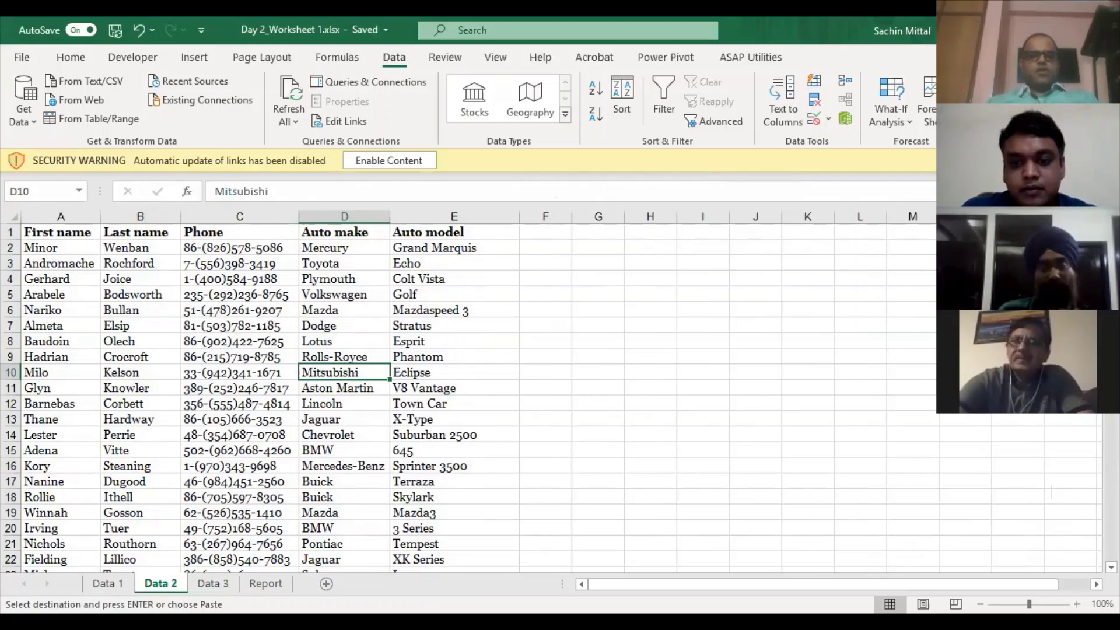
# - Inspect the phone, first name and Auto make cells, then bring up Find
pyautogui.click(214, 325)
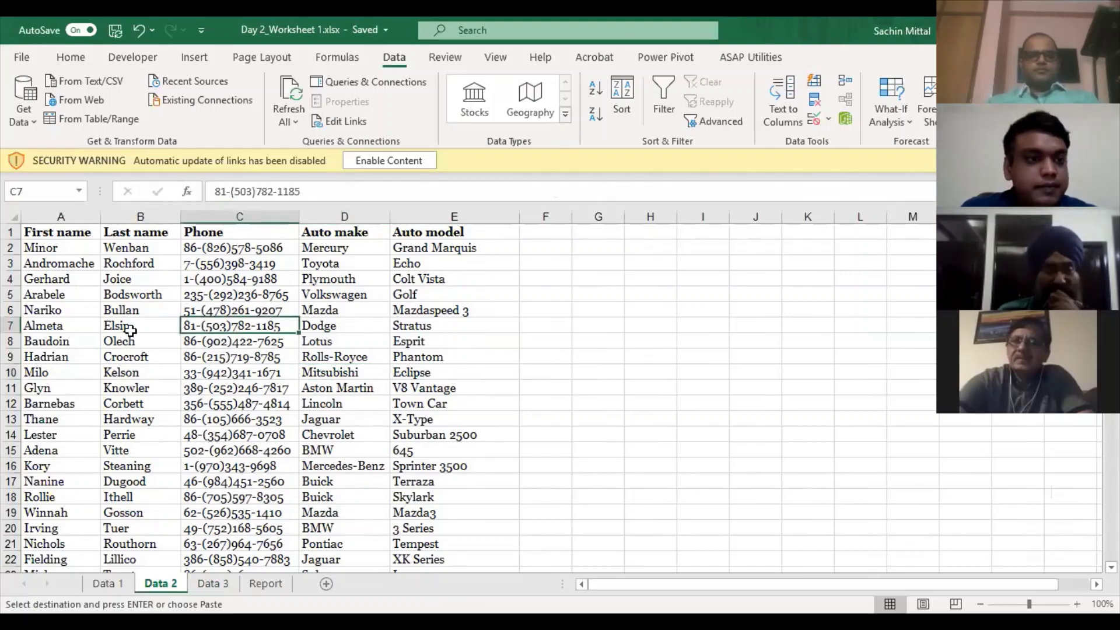
pyautogui.click(88, 247)
pyautogui.press('Right')
pyautogui.press('Right')
pyautogui.press('Right')
pyautogui.press('Right')
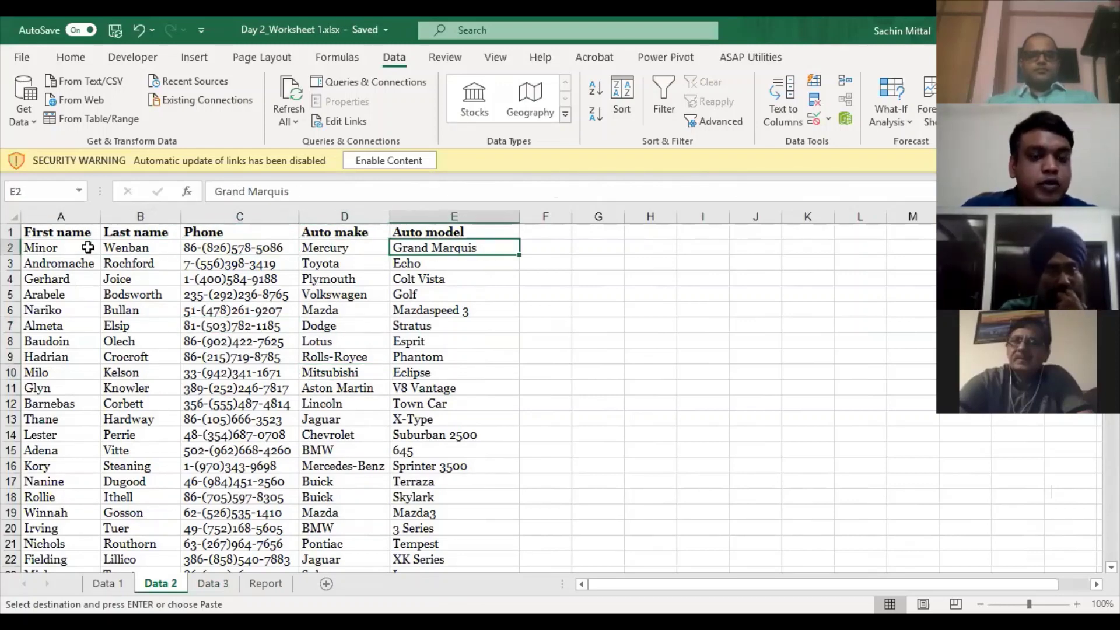
pyautogui.press('Left')
pyautogui.press('Down')
pyautogui.press('Down')
pyautogui.press('Down')
pyautogui.press('Down')
pyautogui.press('Down')
pyautogui.press('Down')
pyautogui.press('Down')
pyautogui.press('Down')
pyautogui.press('Down')
pyautogui.press('Down')
pyautogui.press('Down')
pyautogui.press('Down')
pyautogui.press('Down')
pyautogui.press('Down')
pyautogui.press('Down')
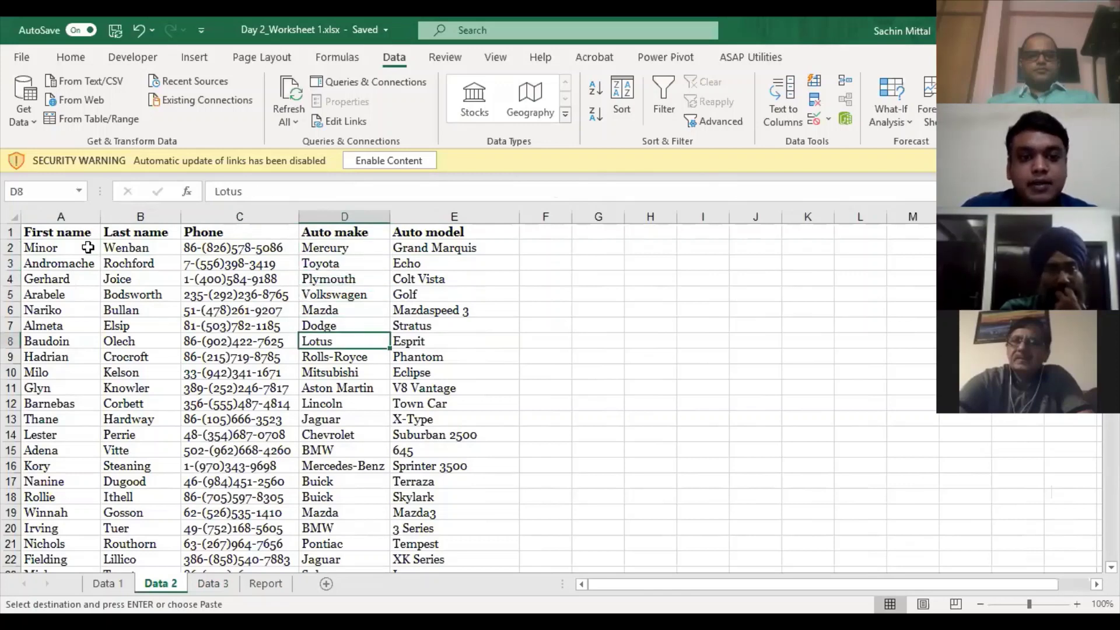
pyautogui.press('Up')
pyautogui.press('Up')
pyautogui.press('Up')
pyautogui.press('Up')
pyautogui.press('Up')
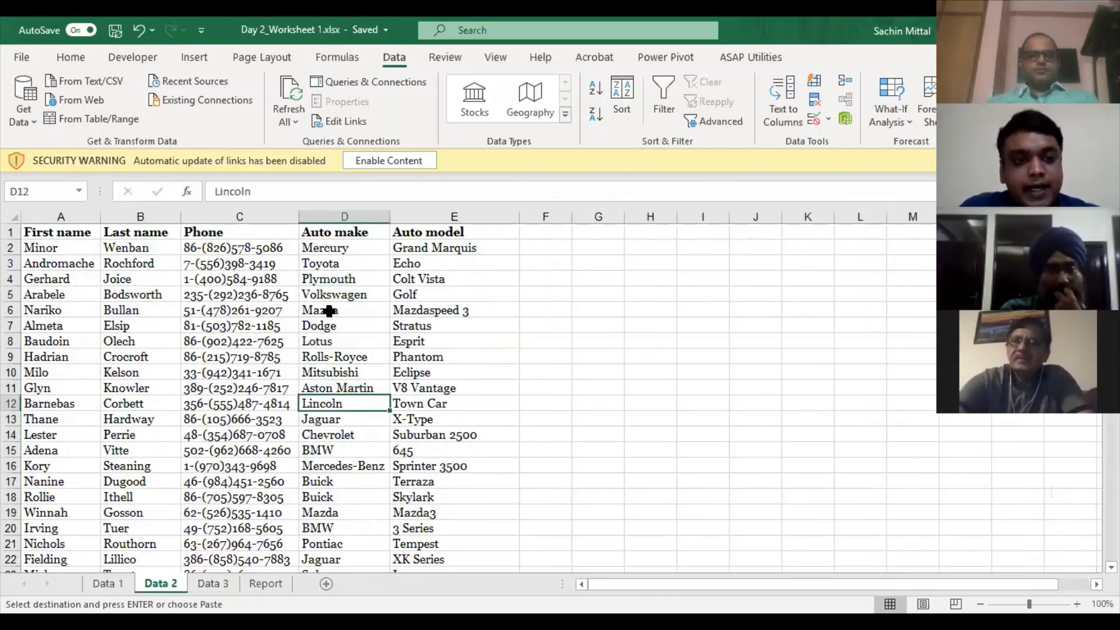
pyautogui.hotkey('ctrl', 'f')
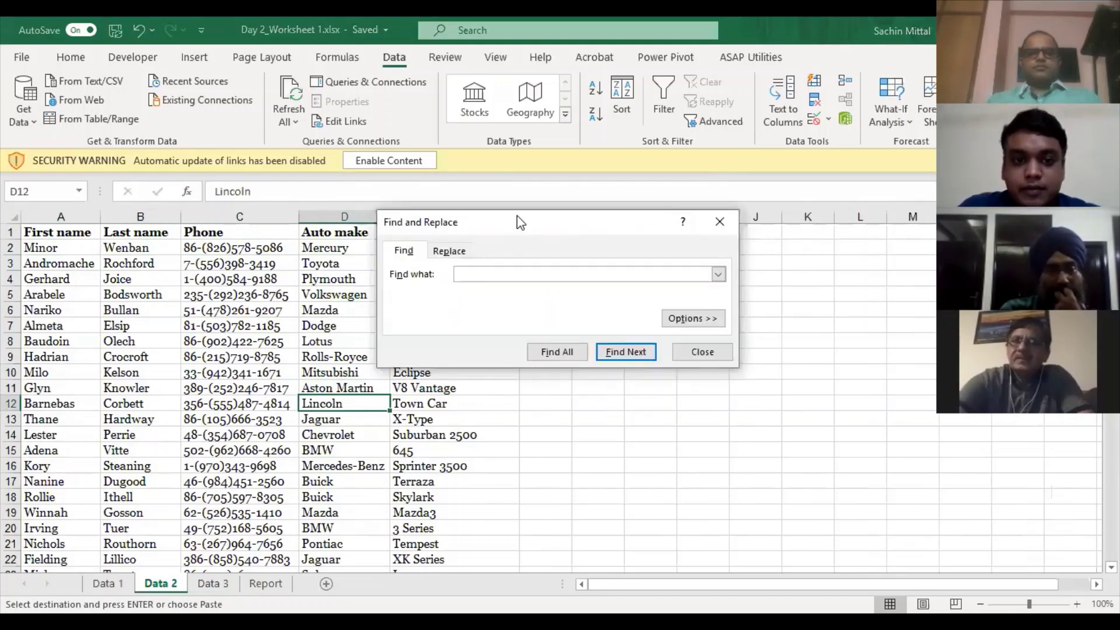
# - Search for 'Mercury' and step through matches with Find Next down to D148
pyautogui.moveTo(517, 216); pyautogui.dragTo(552, 147)
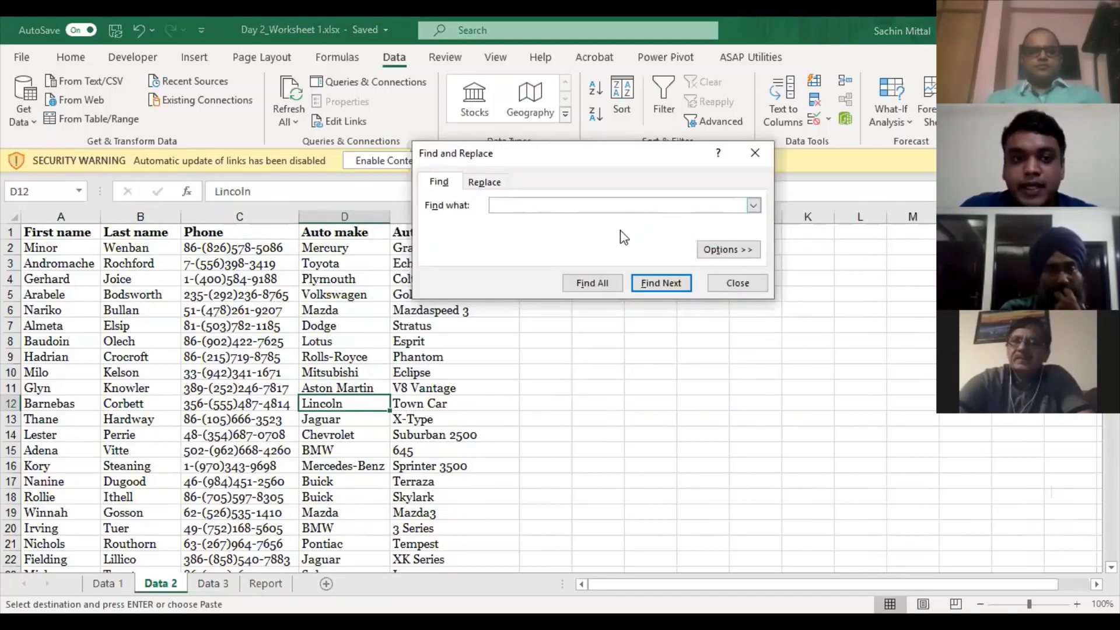
pyautogui.write('Mer')
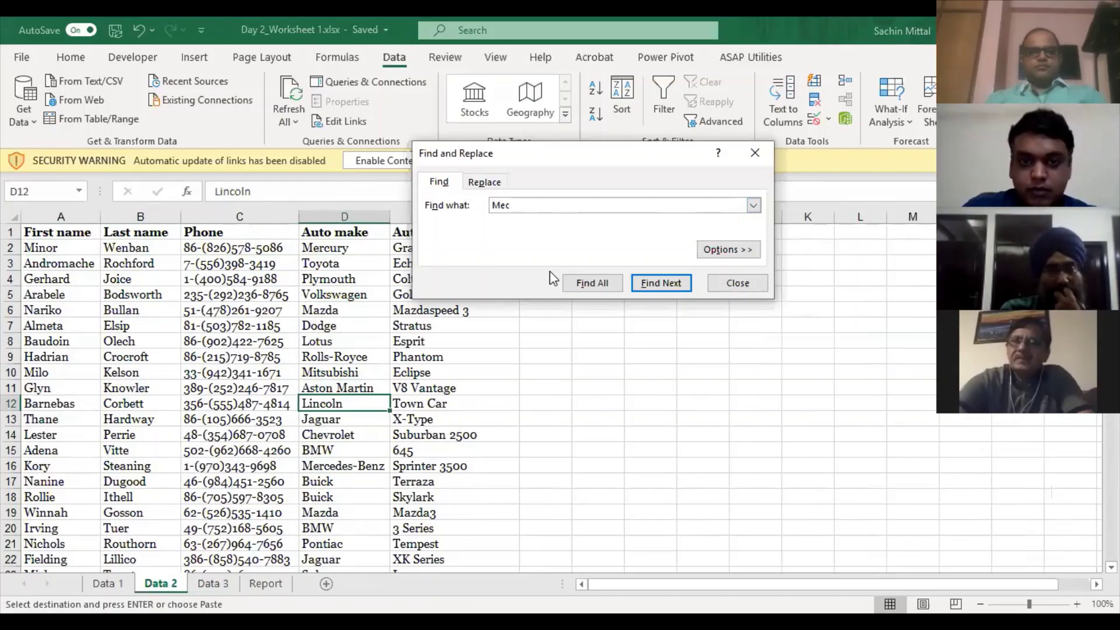
pyautogui.write('cury')
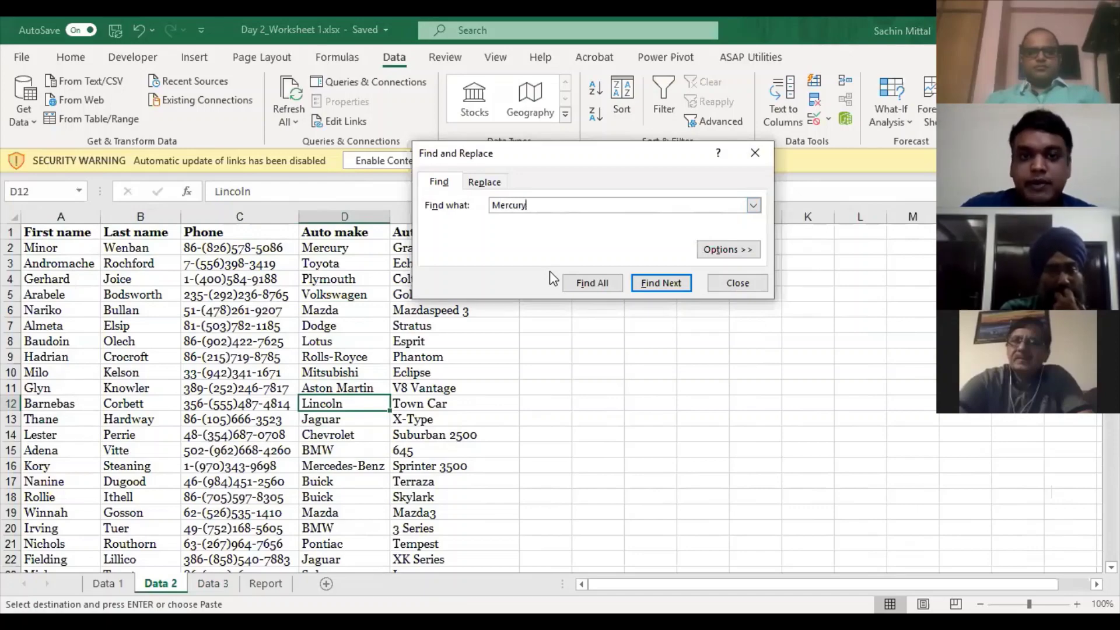
pyautogui.click(646, 285)
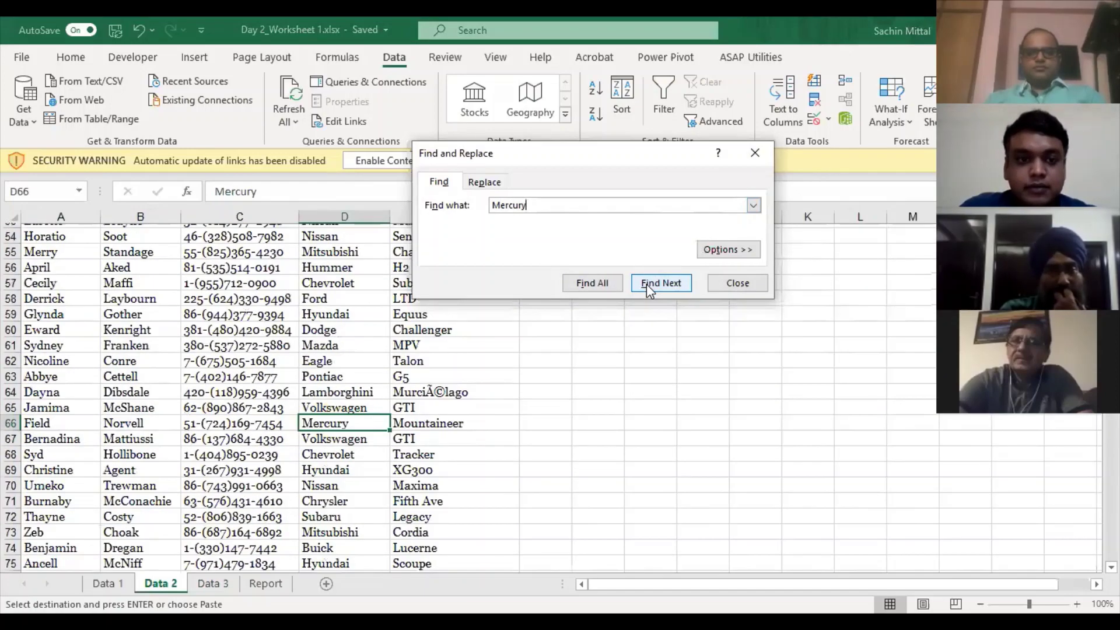
pyautogui.click(647, 283)
pyautogui.click(648, 283)
pyautogui.click(648, 283)
pyautogui.click(648, 283)
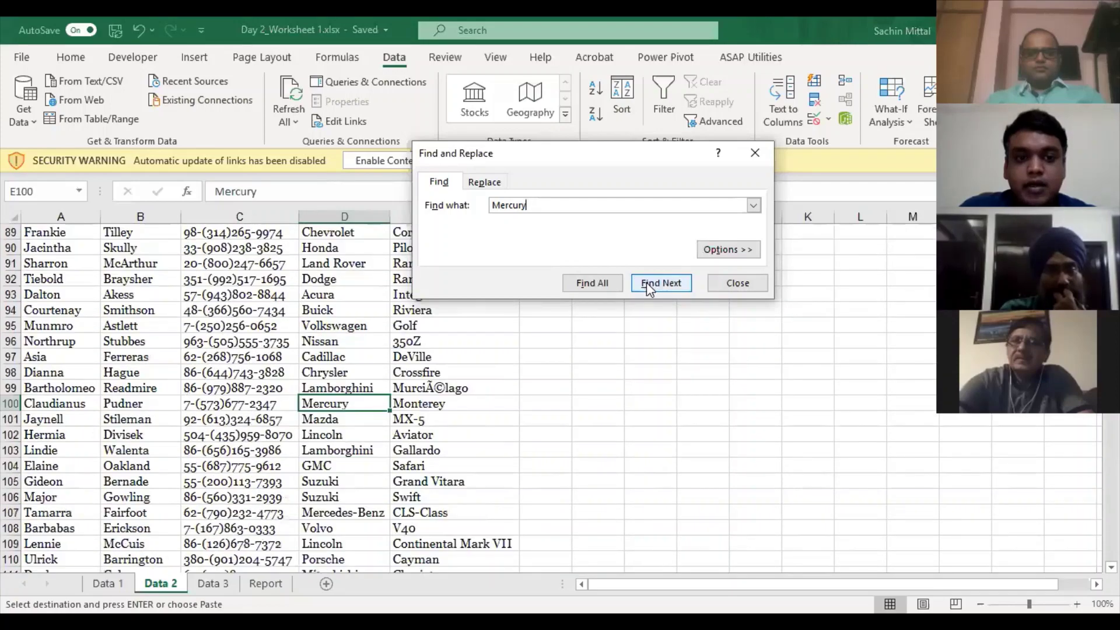
pyautogui.click(647, 283)
pyautogui.click(647, 282)
pyautogui.click(646, 284)
pyautogui.click(646, 286)
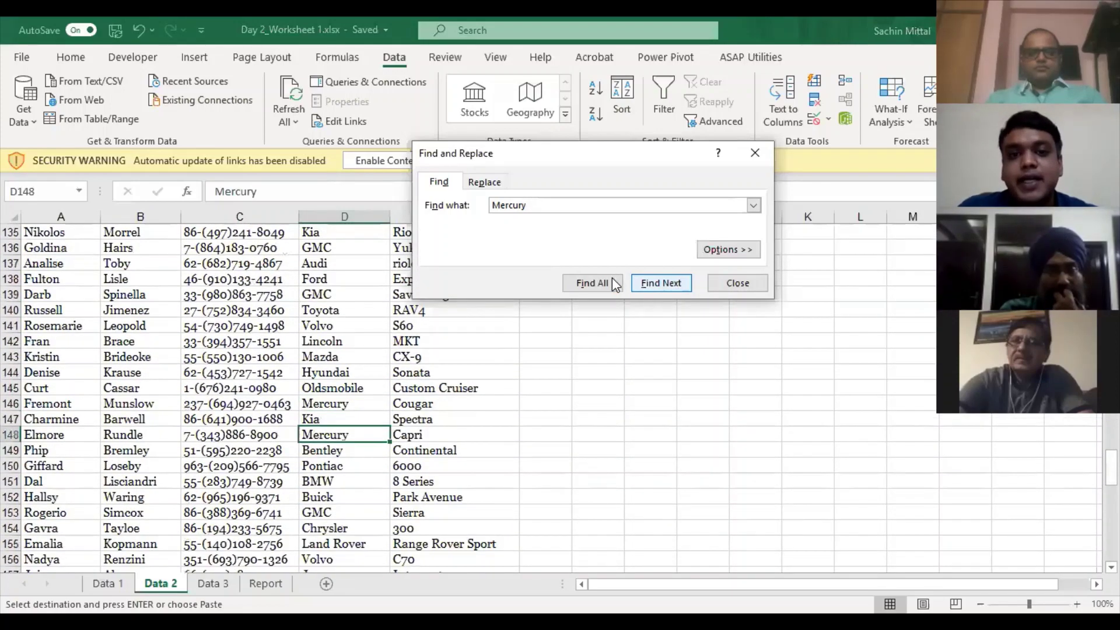
# - Show the extra search options and list all 9 Mercury cells with Find All
pyautogui.click(728, 249)
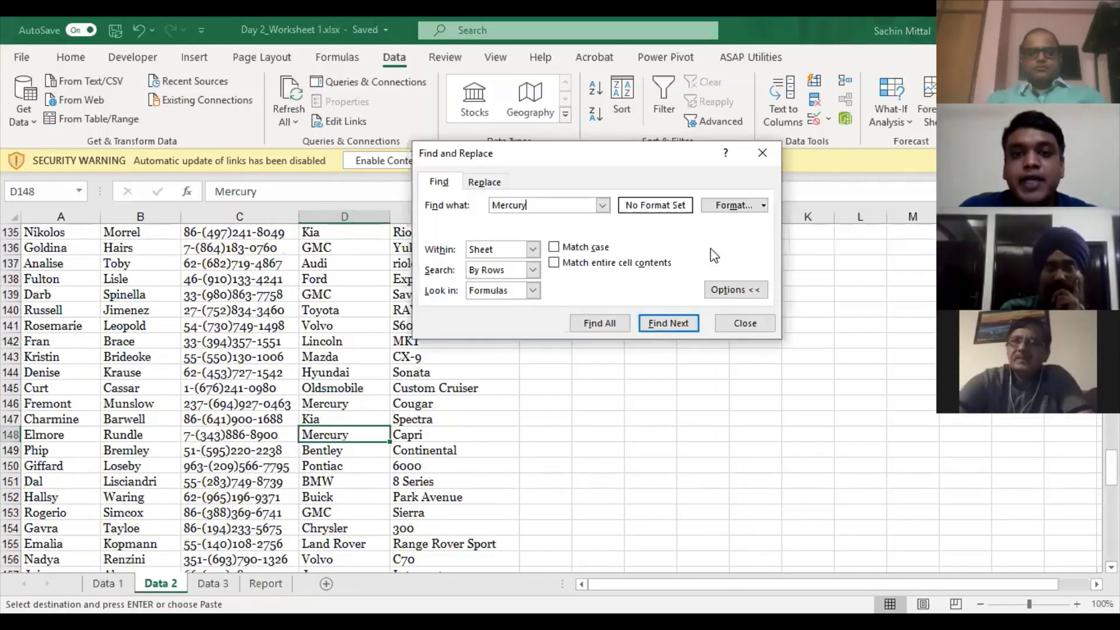
pyautogui.click(618, 325)
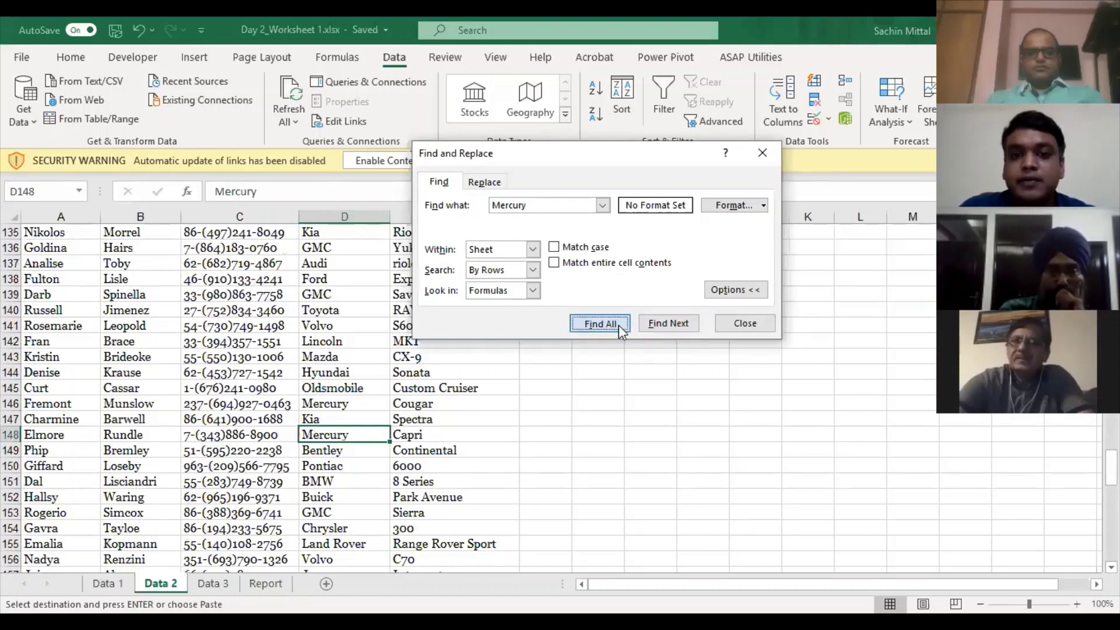
pyautogui.scroll(-2, 604, 397)
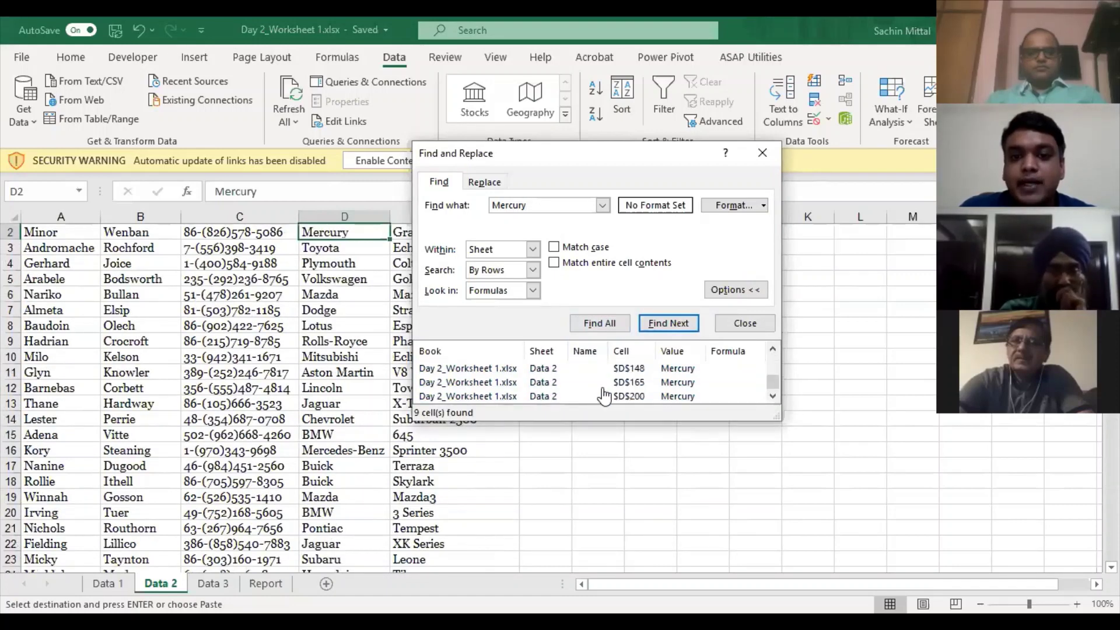
pyautogui.scroll(2, 604, 397)
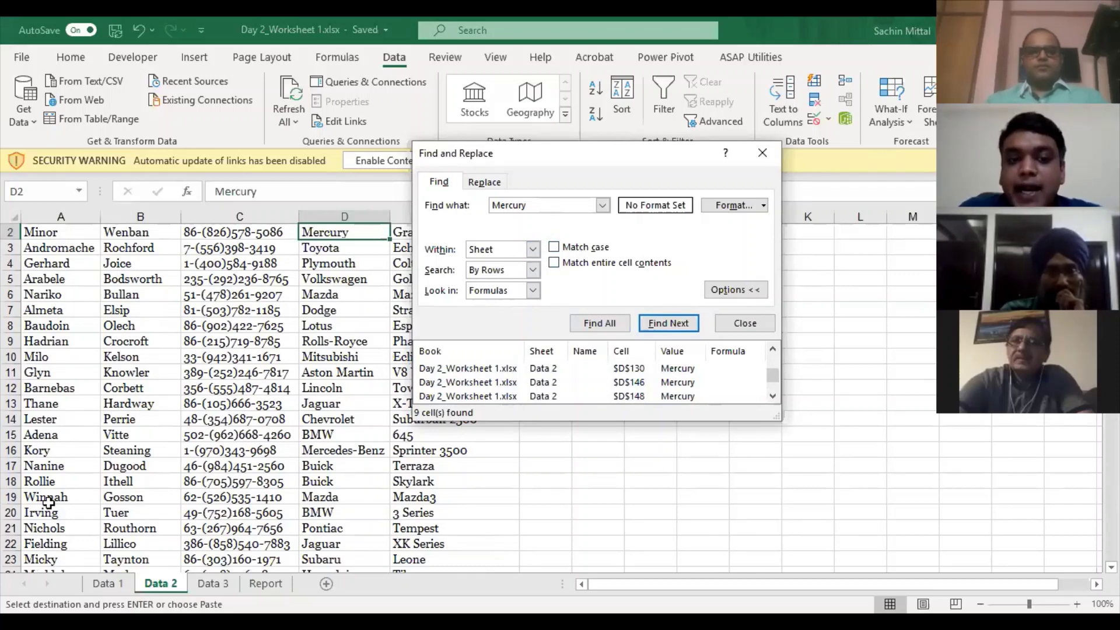
pyautogui.click(533, 249)
pyautogui.click(523, 274)
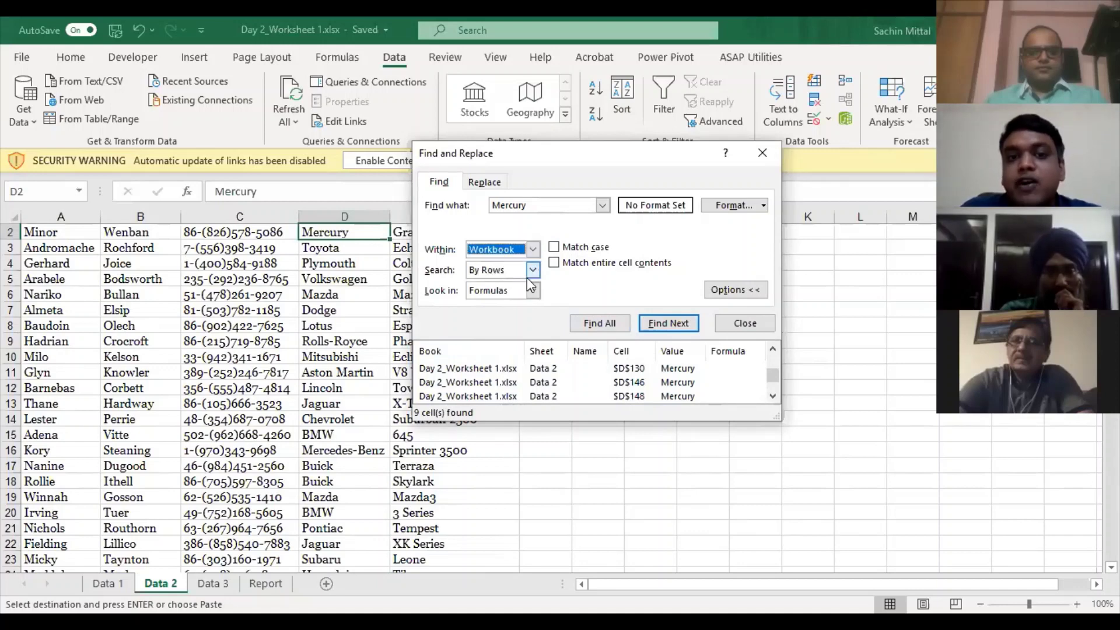
pyautogui.click(532, 274)
pyautogui.click(532, 274)
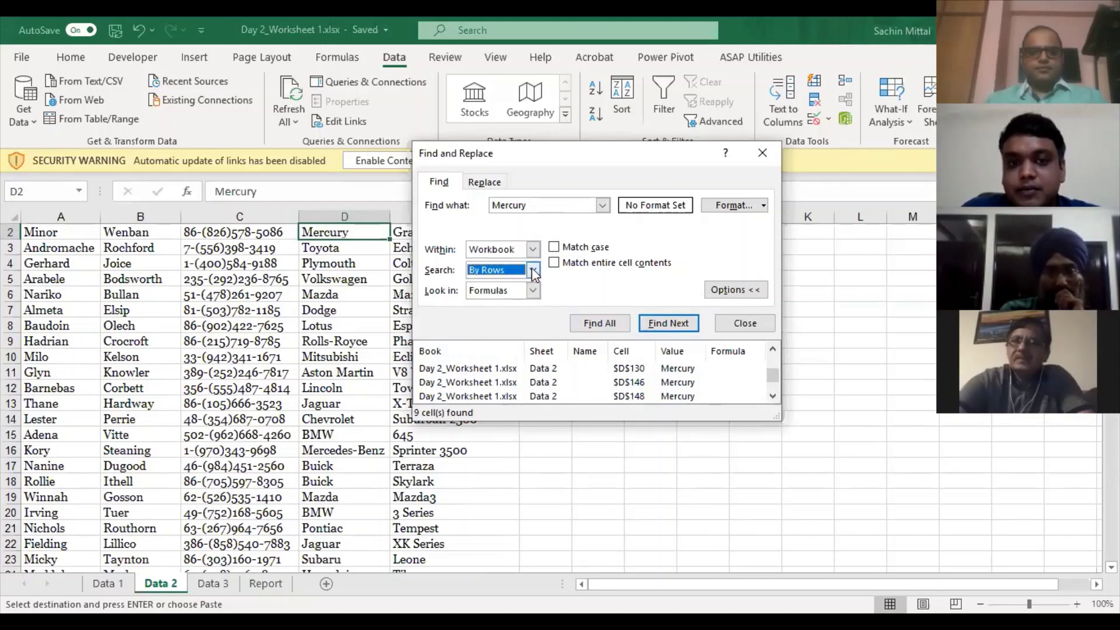
pyautogui.click(532, 272)
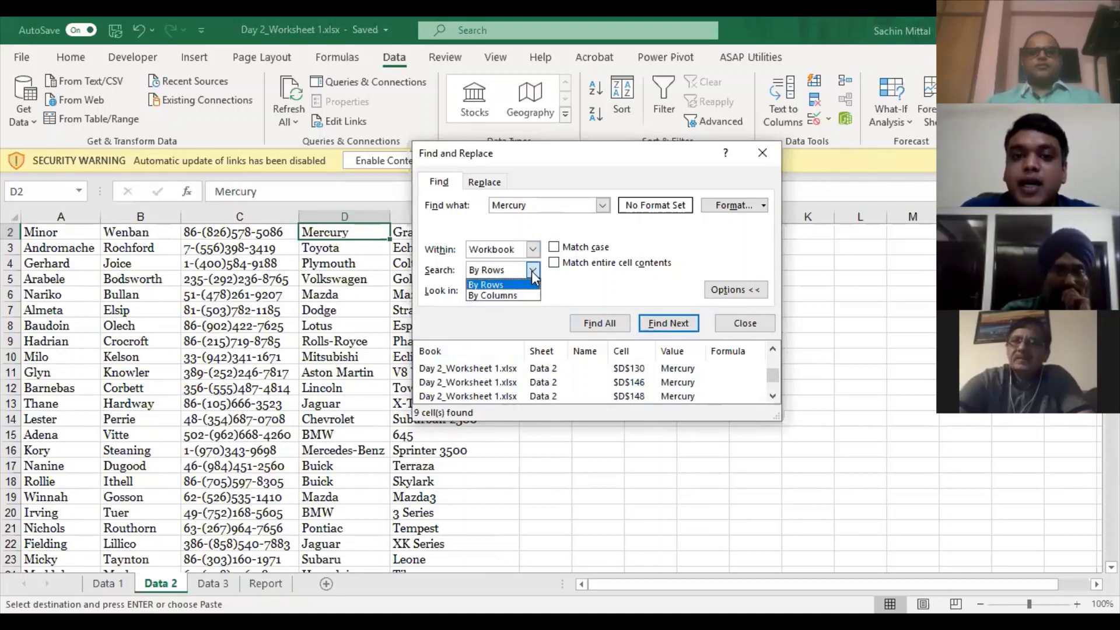
pyautogui.click(507, 285)
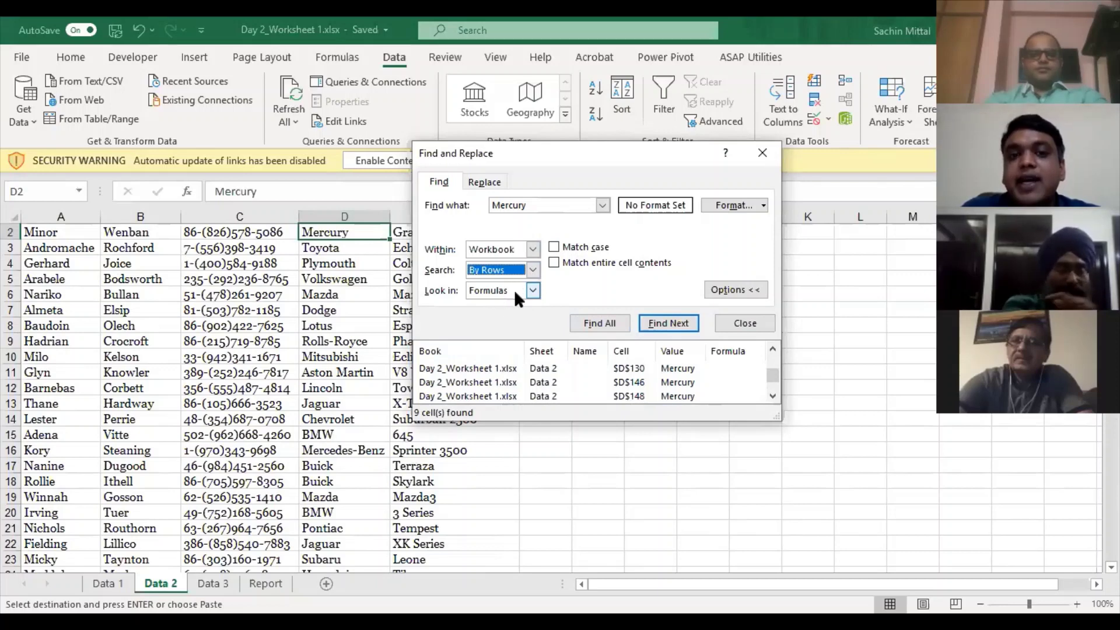
pyautogui.click(526, 271)
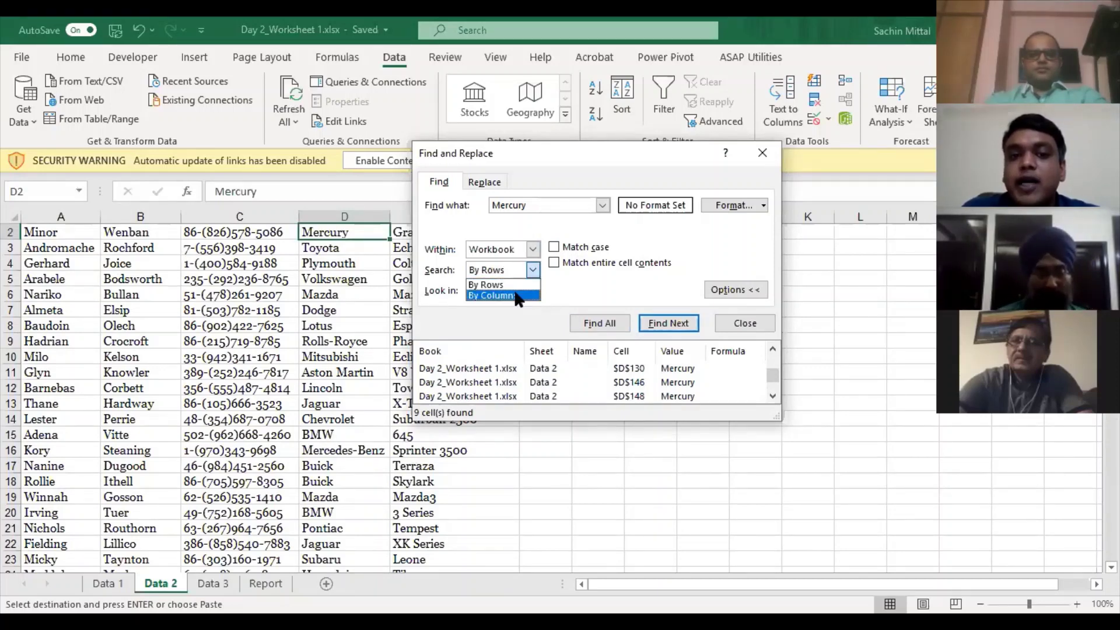
pyautogui.click(533, 270)
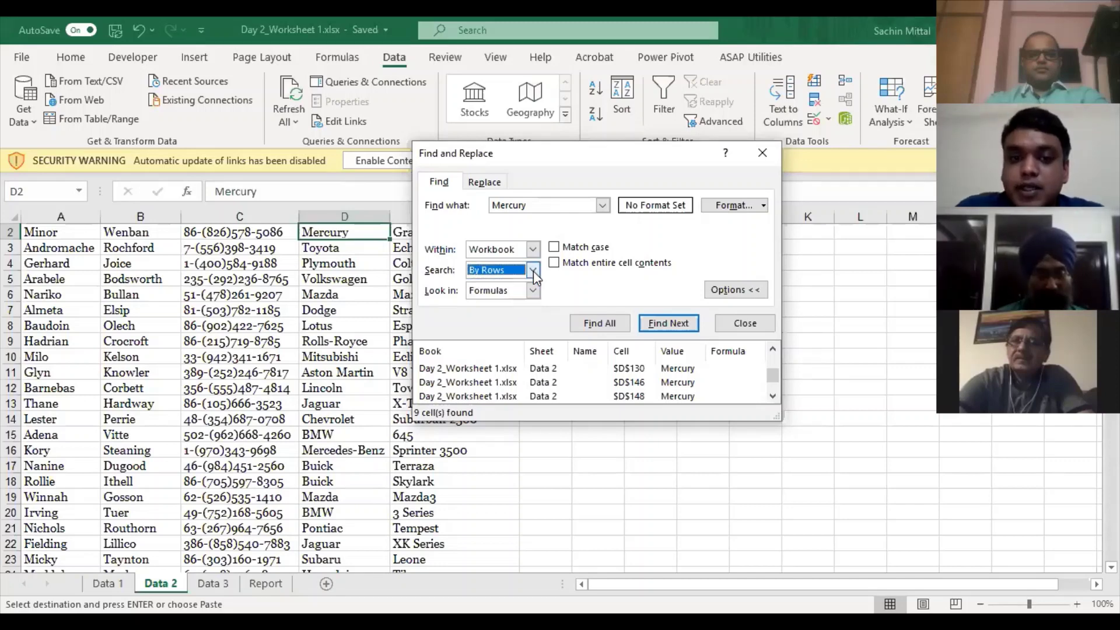
pyautogui.click(531, 250)
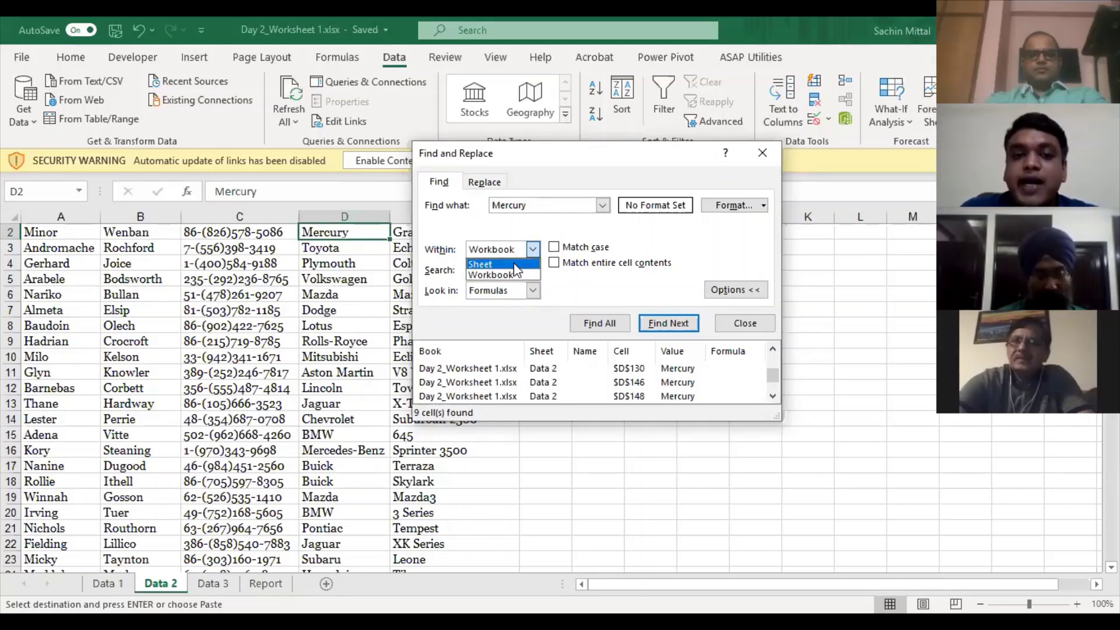
pyautogui.click(515, 269)
pyautogui.click(533, 249)
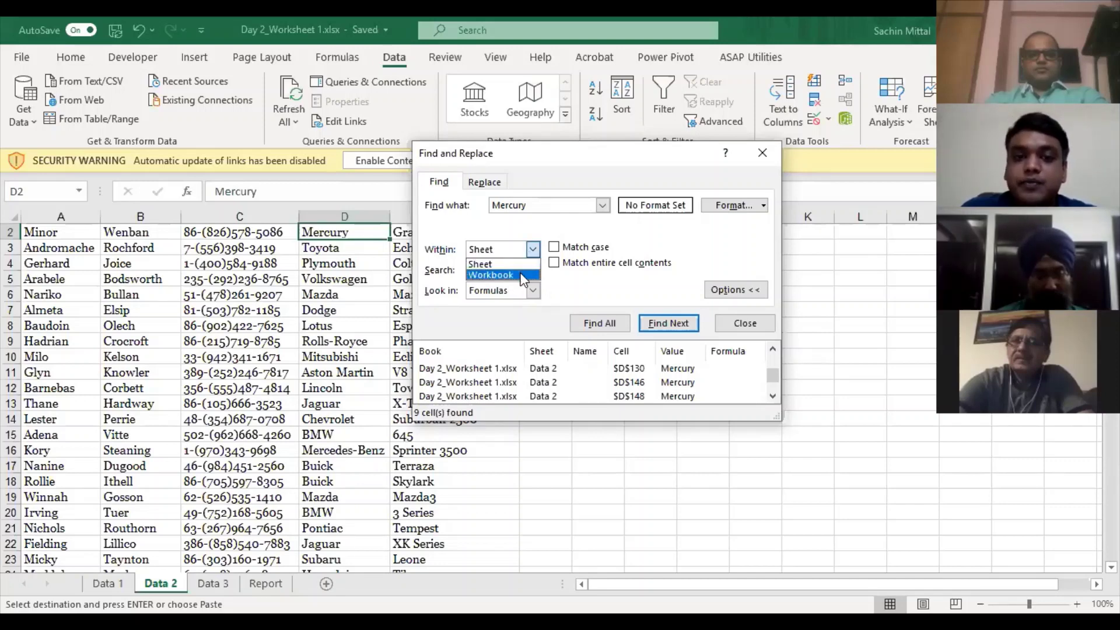
pyautogui.click(521, 275)
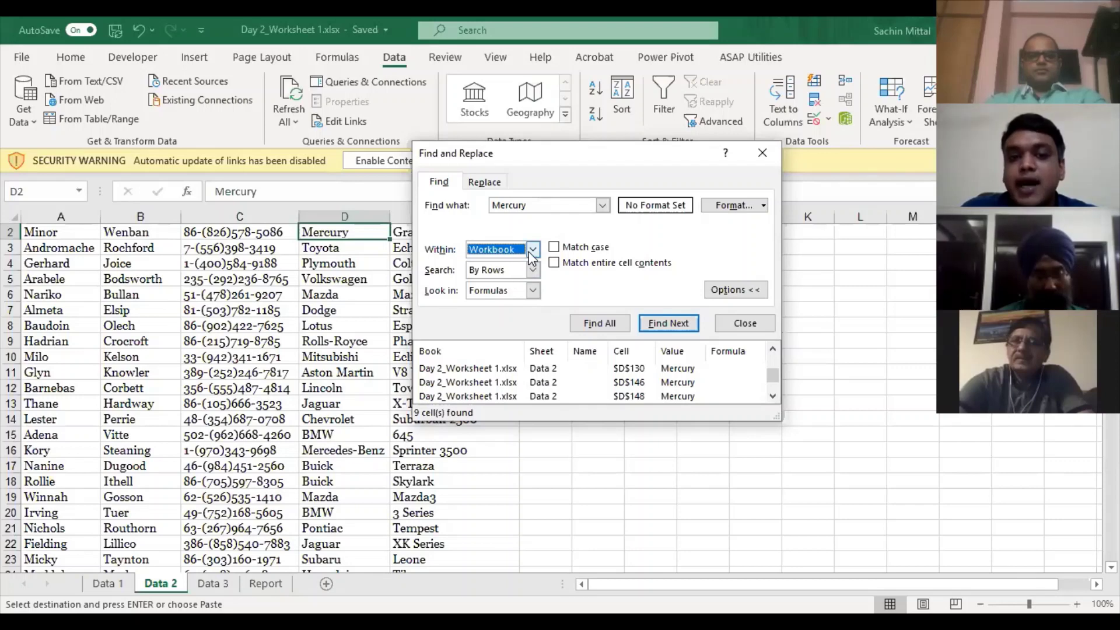
pyautogui.click(533, 249)
pyautogui.click(532, 259)
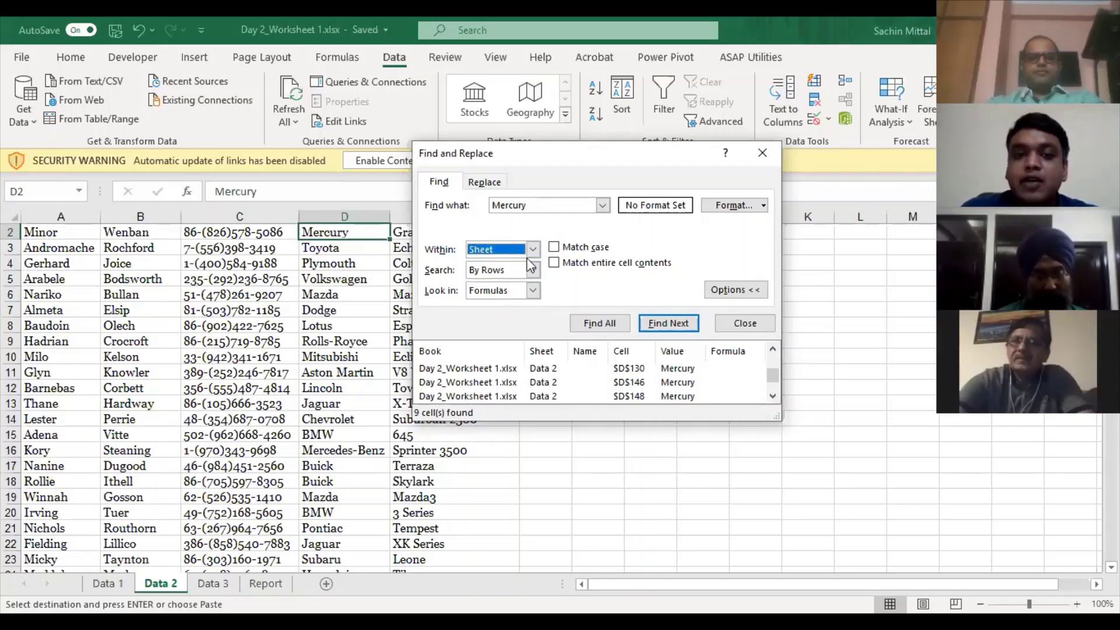
pyautogui.click(532, 290)
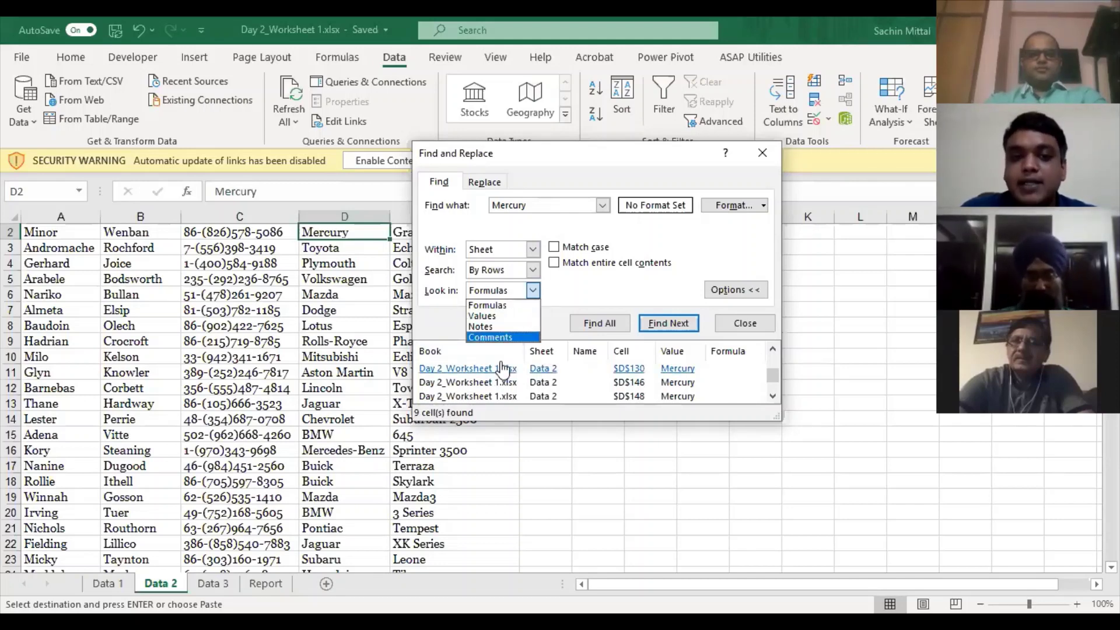
pyautogui.click(536, 294)
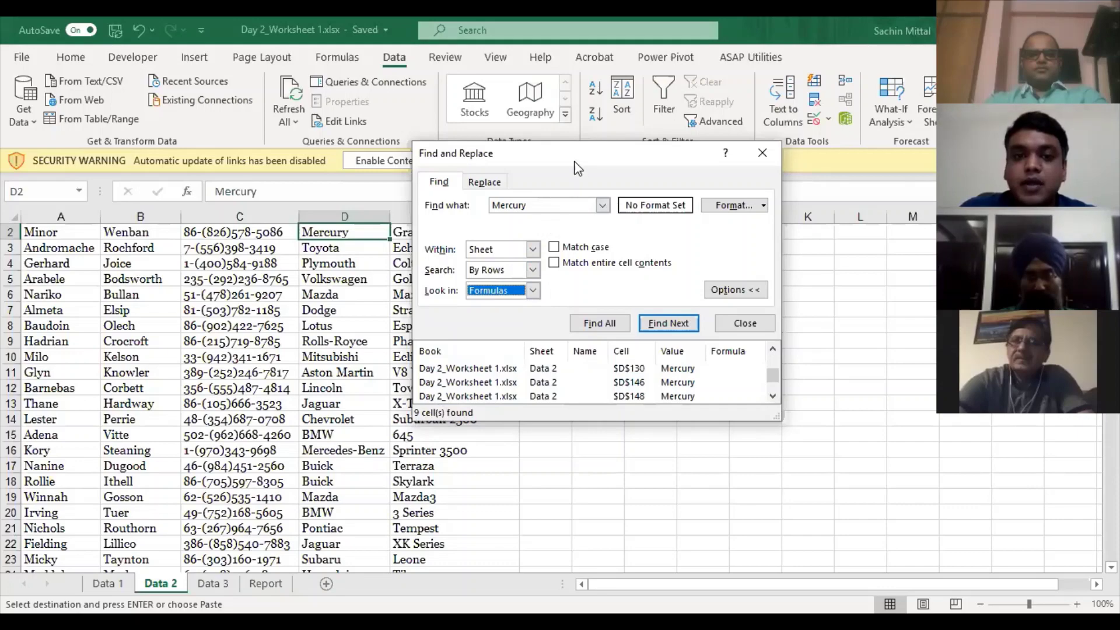
pyautogui.moveTo(574, 162); pyautogui.dragTo(536, 138)
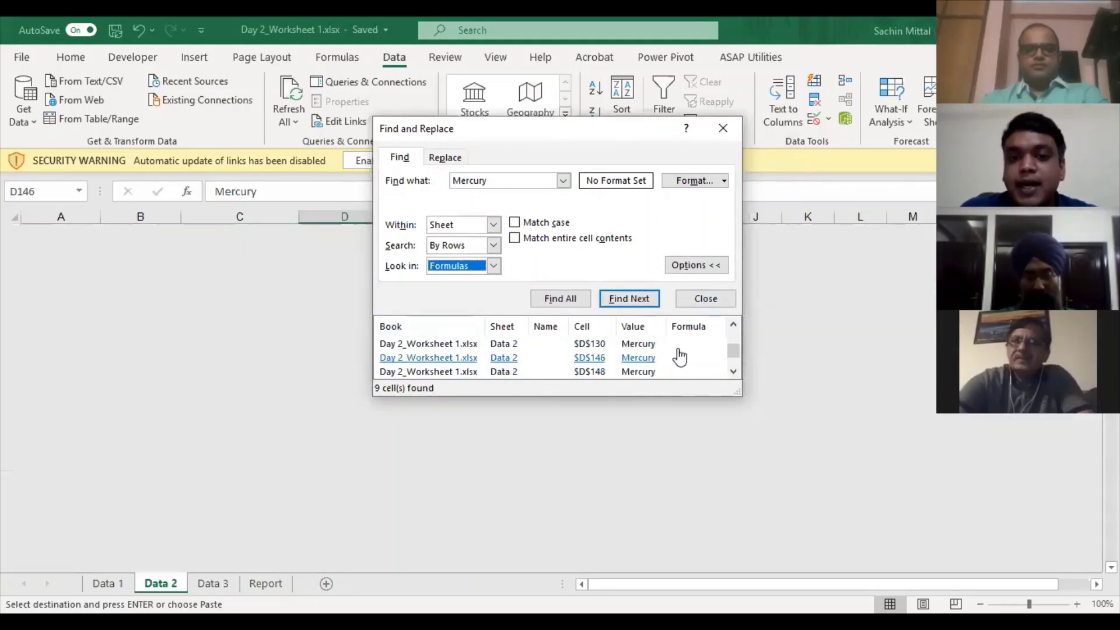
# - Jump to Mercury results D146, D148, D200 and D165, then select all nine and close
pyautogui.click(677, 357)
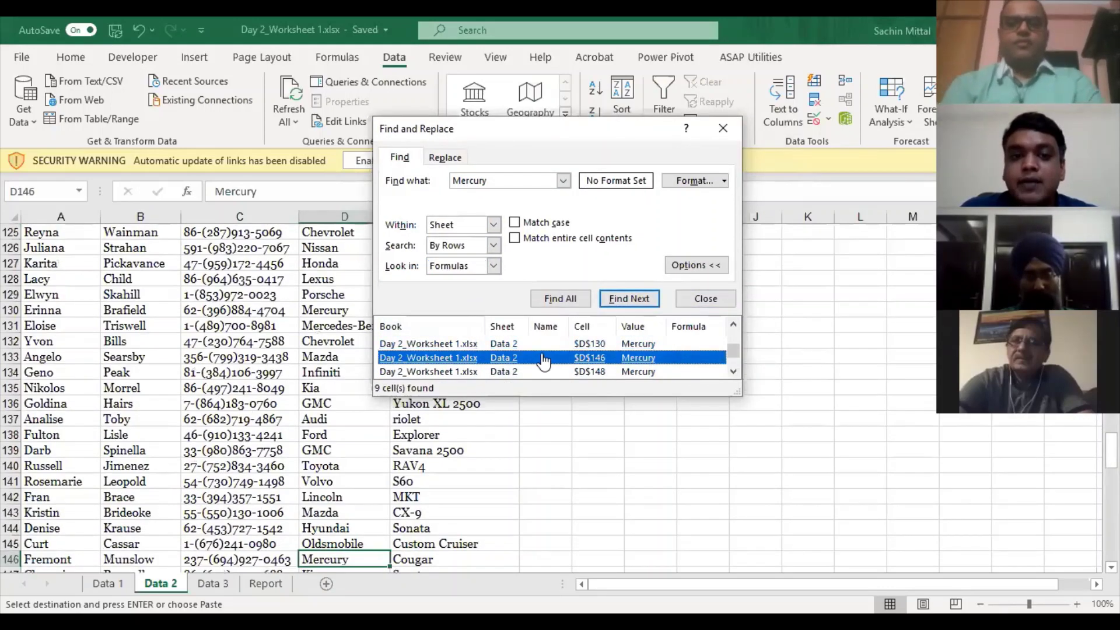
pyautogui.click(534, 371)
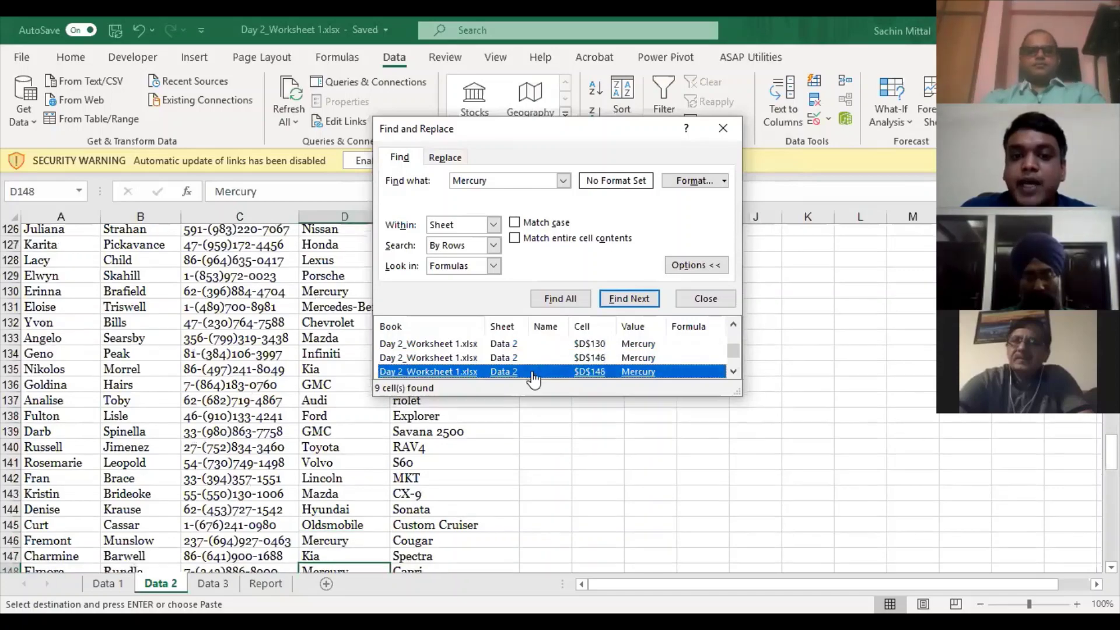
pyautogui.click(548, 372)
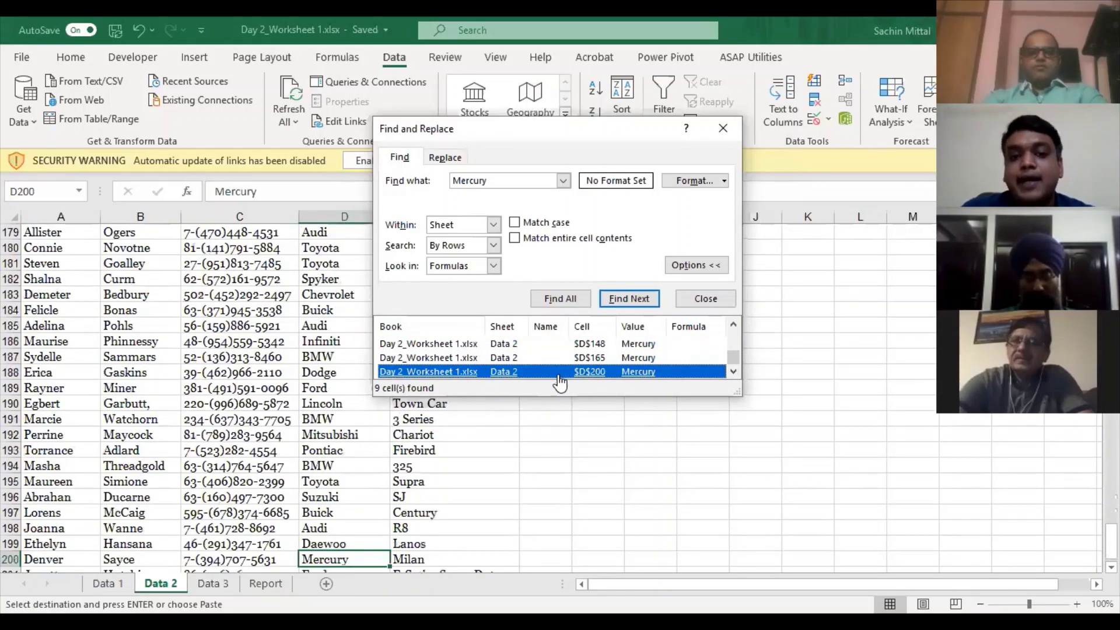
pyautogui.click(545, 358)
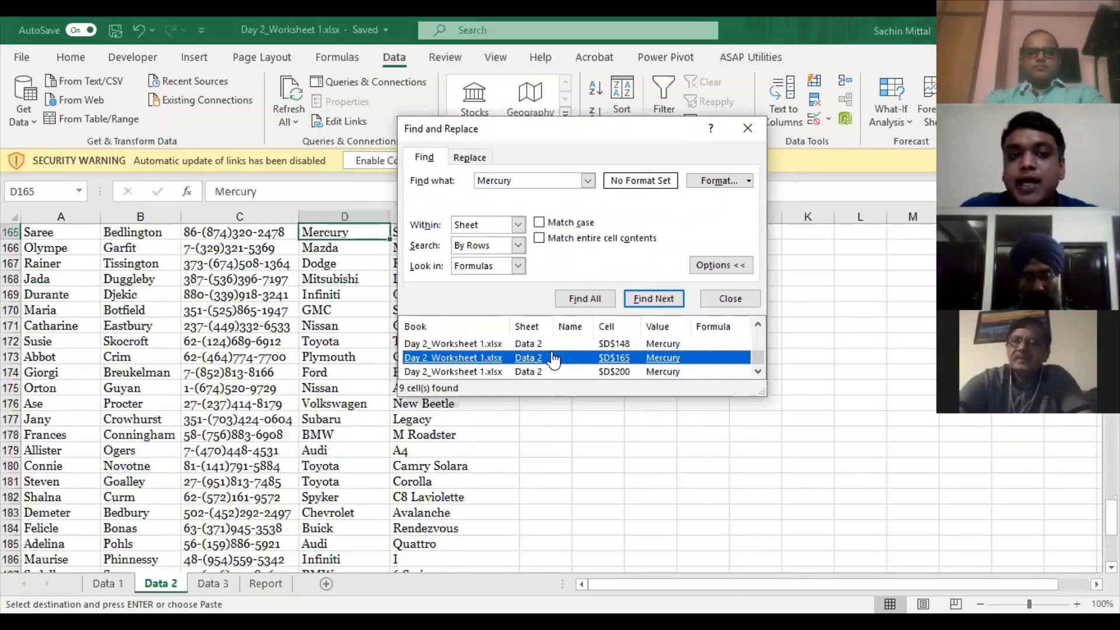
pyautogui.scroll(2, 552, 359)
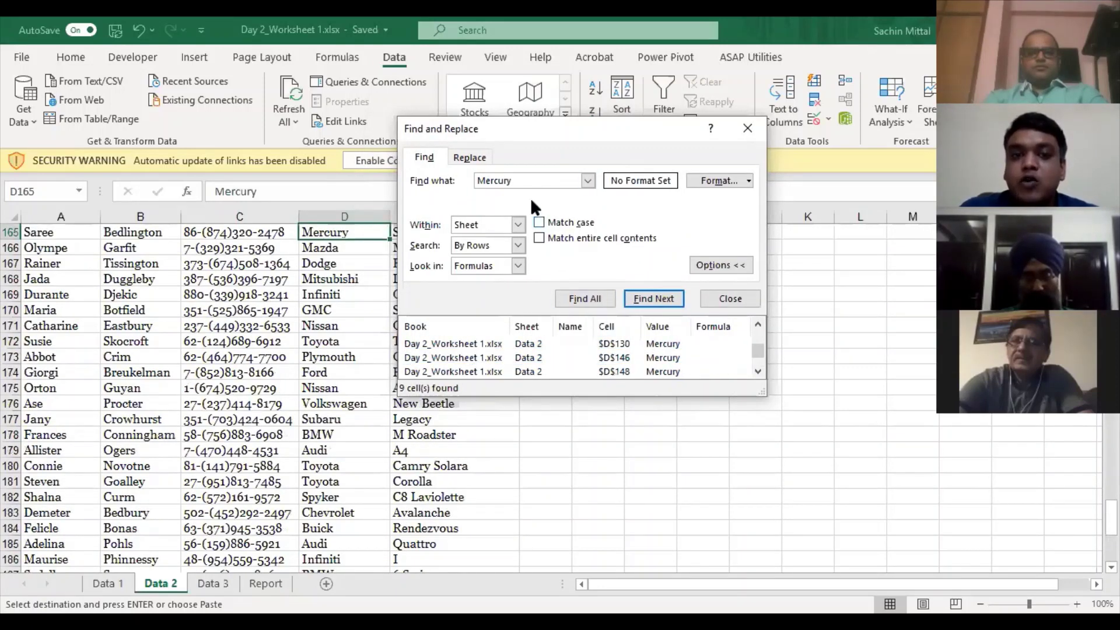
pyautogui.moveTo(537, 180); pyautogui.dragTo(477, 181)
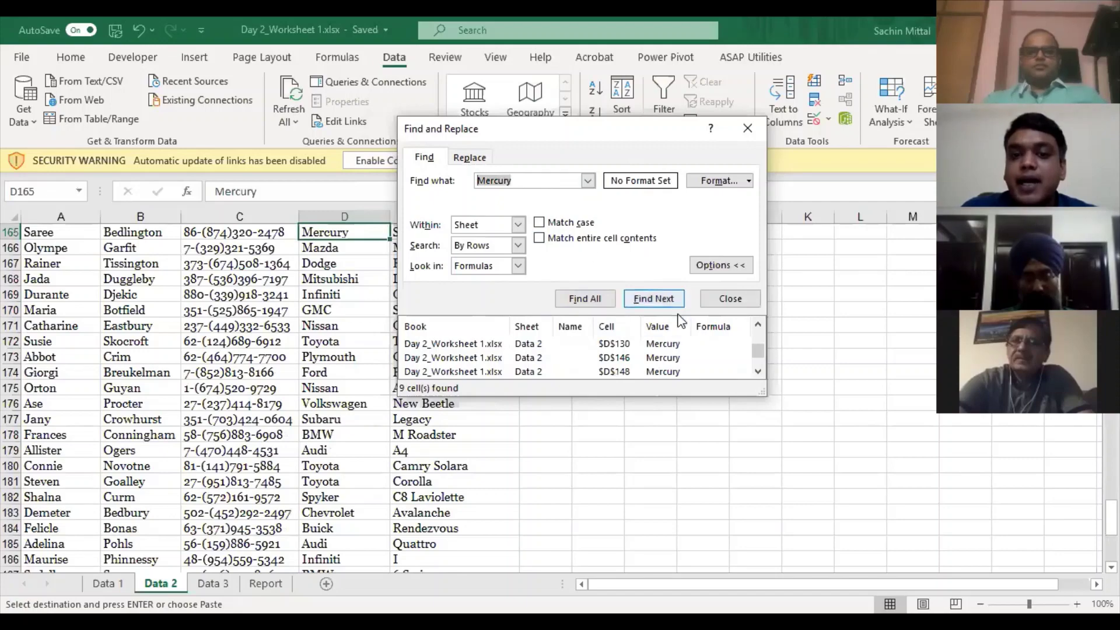
pyautogui.click(710, 358)
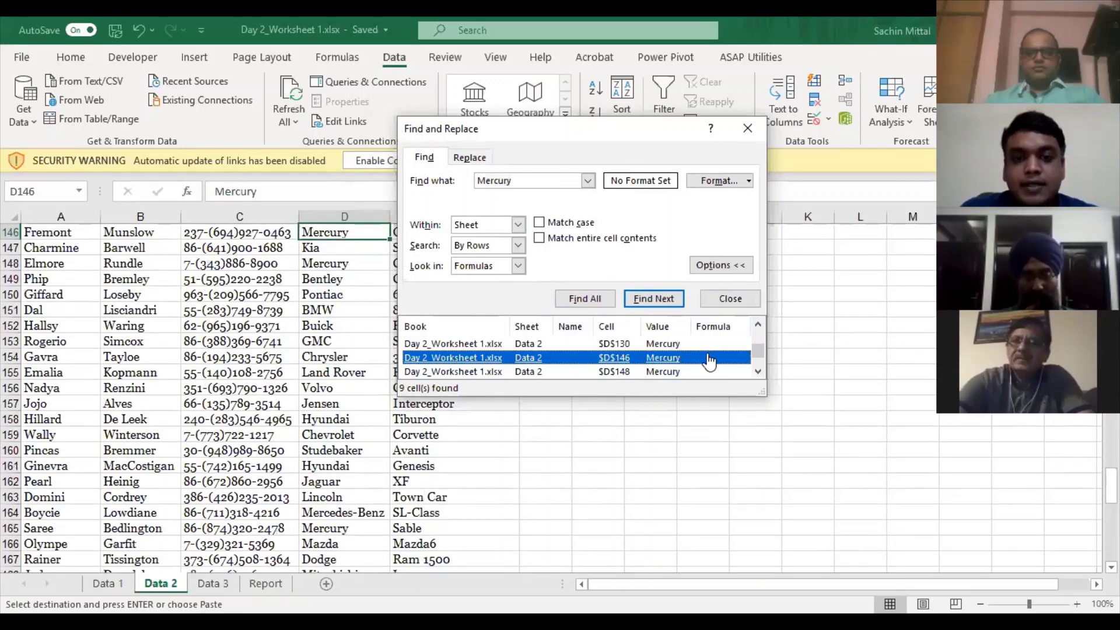
pyautogui.hotkey('ctrl', 'a')
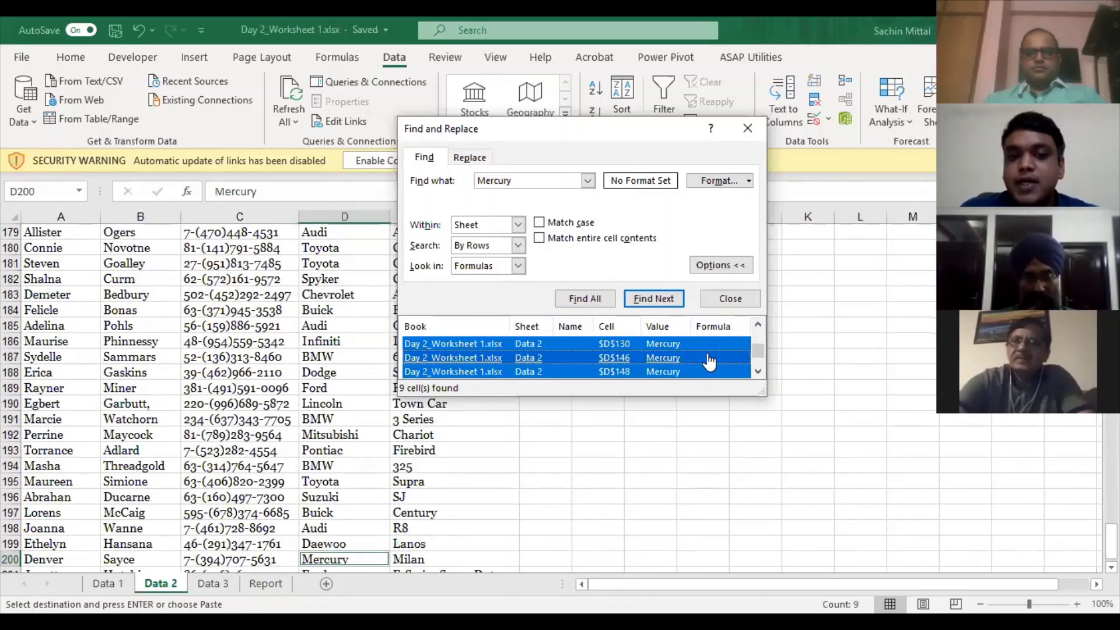
pyautogui.press('Escape')
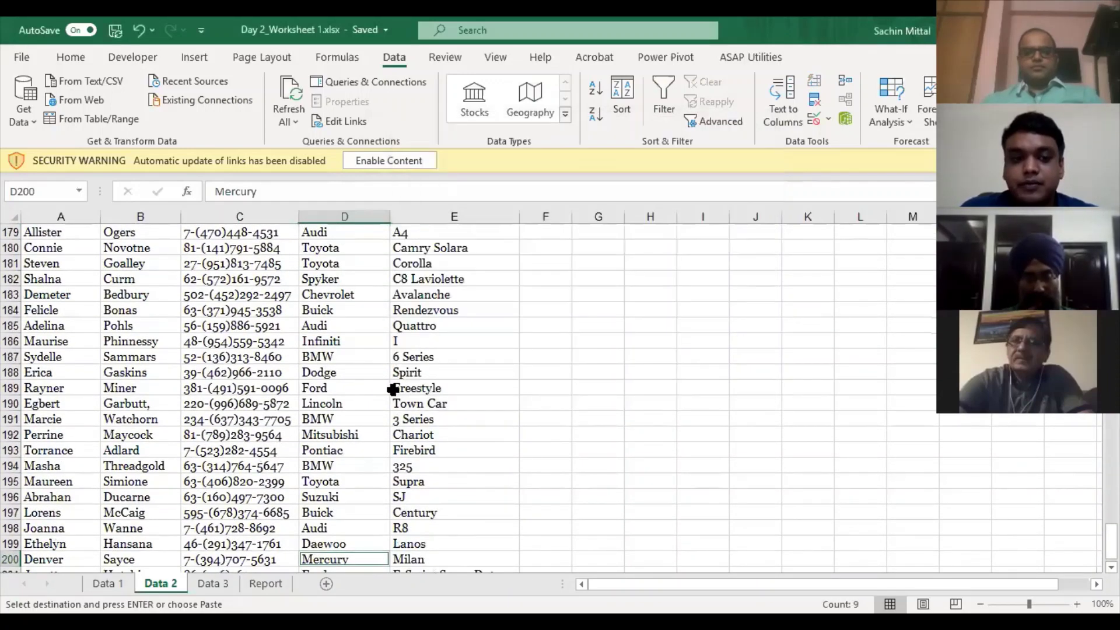
# - Shade the selected Mercury cells yellow from the Home tab
pyautogui.scroll(10, 375, 364)
pyautogui.scroll(5, 357, 304)
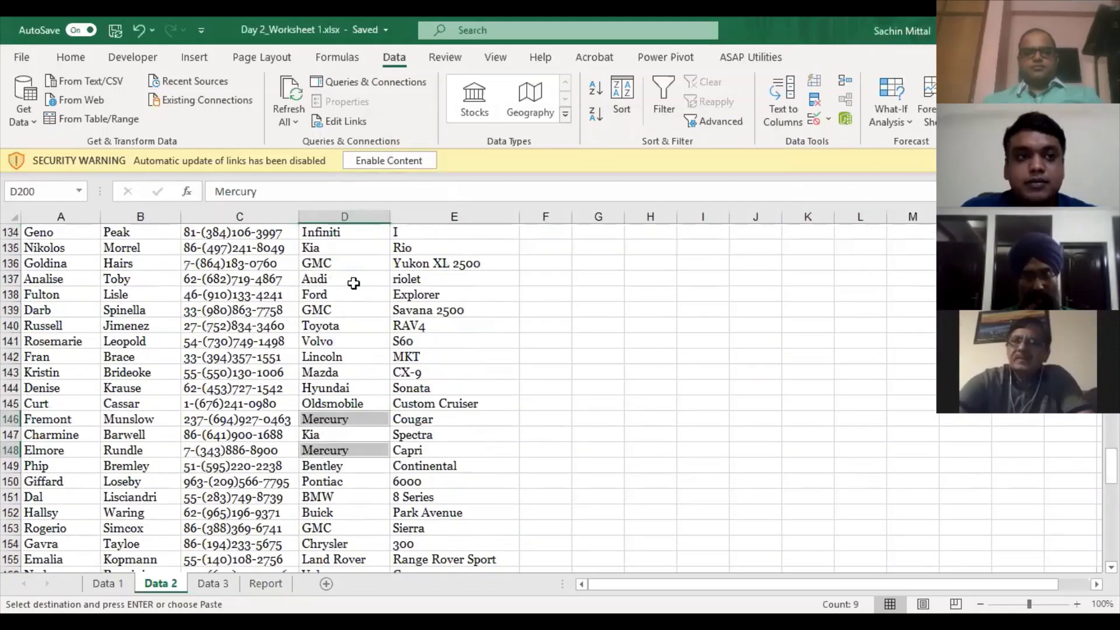
pyautogui.scroll(16, 353, 283)
pyautogui.click(71, 58)
pyautogui.click(206, 114)
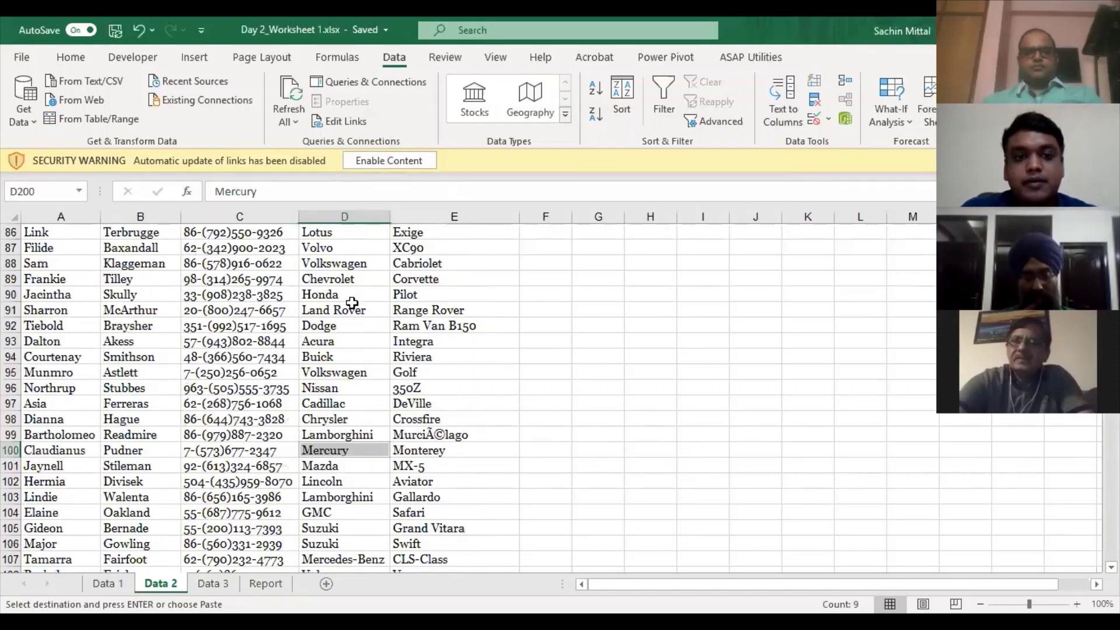
# - Set the Mercury cells' fill to No Fill and reopen Find and Replace
pyautogui.scroll(5, 352, 302)
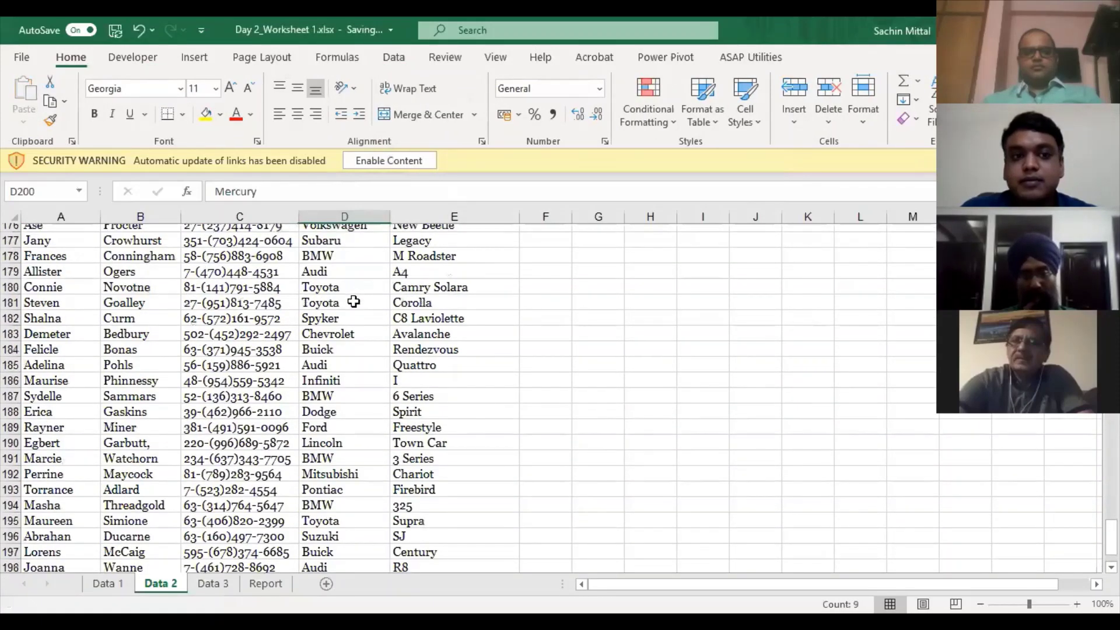
pyautogui.scroll(16, 353, 301)
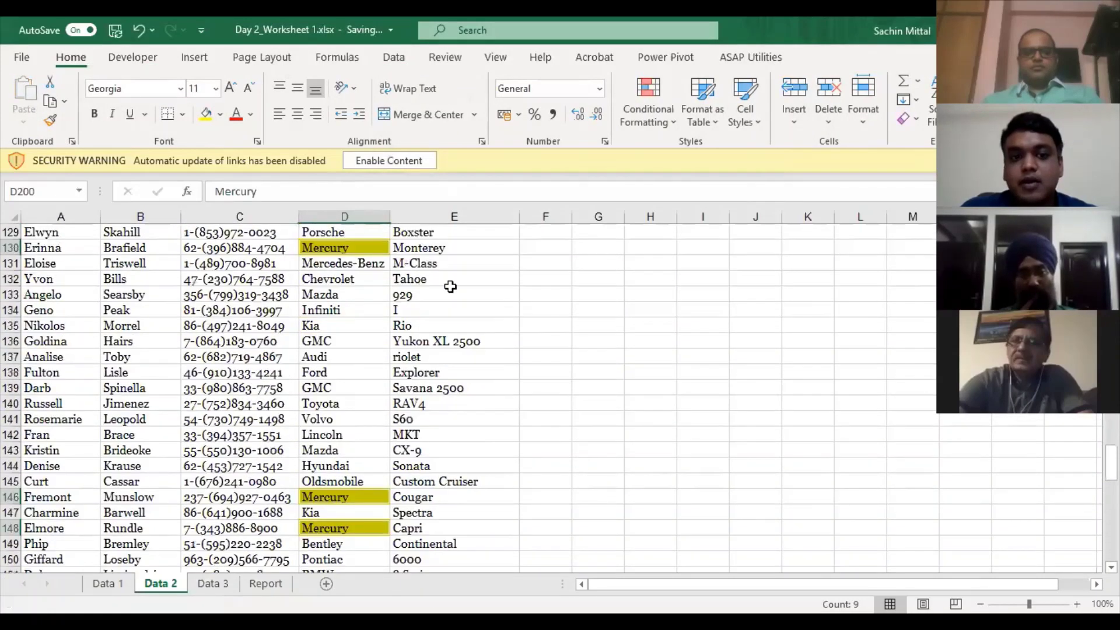
pyautogui.click(220, 114)
pyautogui.click(243, 295)
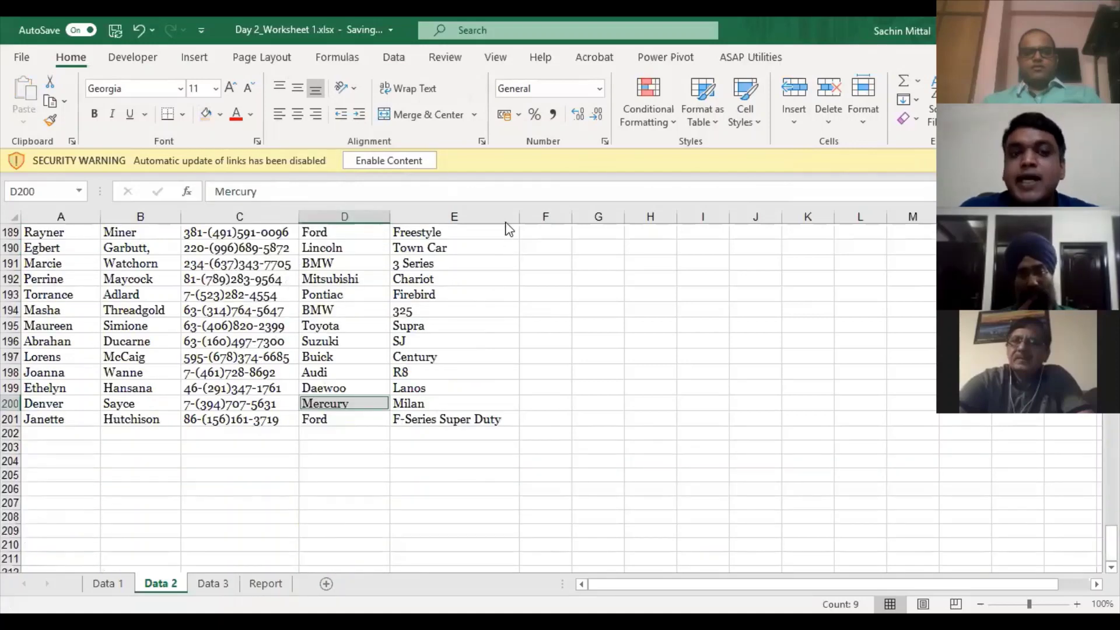
pyautogui.hotkey('ctrl', 'f')
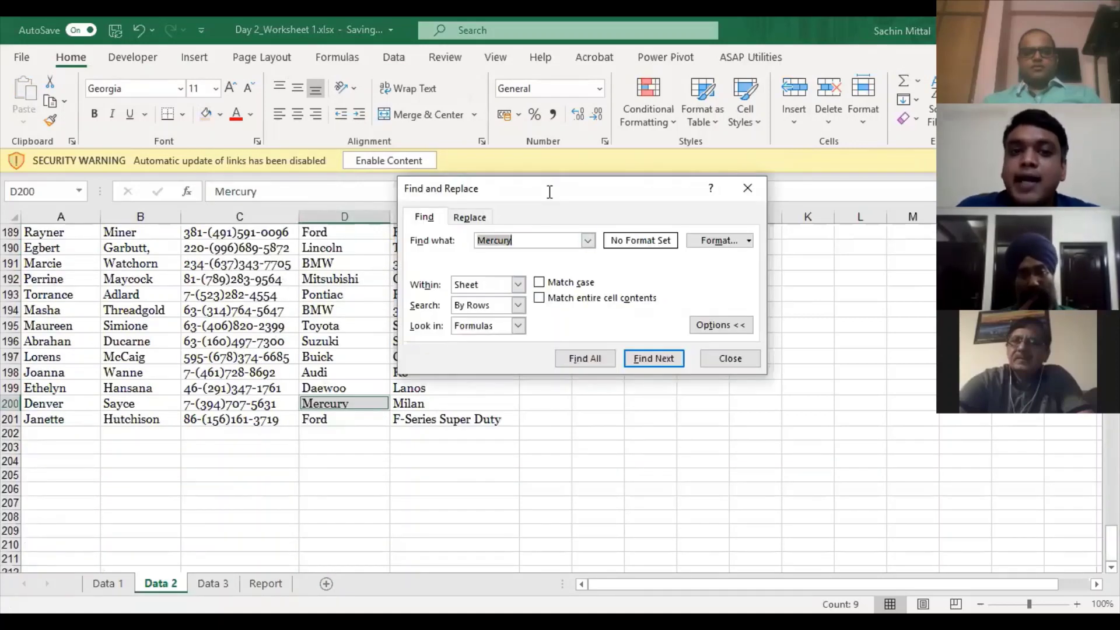
# - Find All 'Mercury', select all nine results, and close the dialog
pyautogui.moveTo(549, 191); pyautogui.dragTo(551, 152)
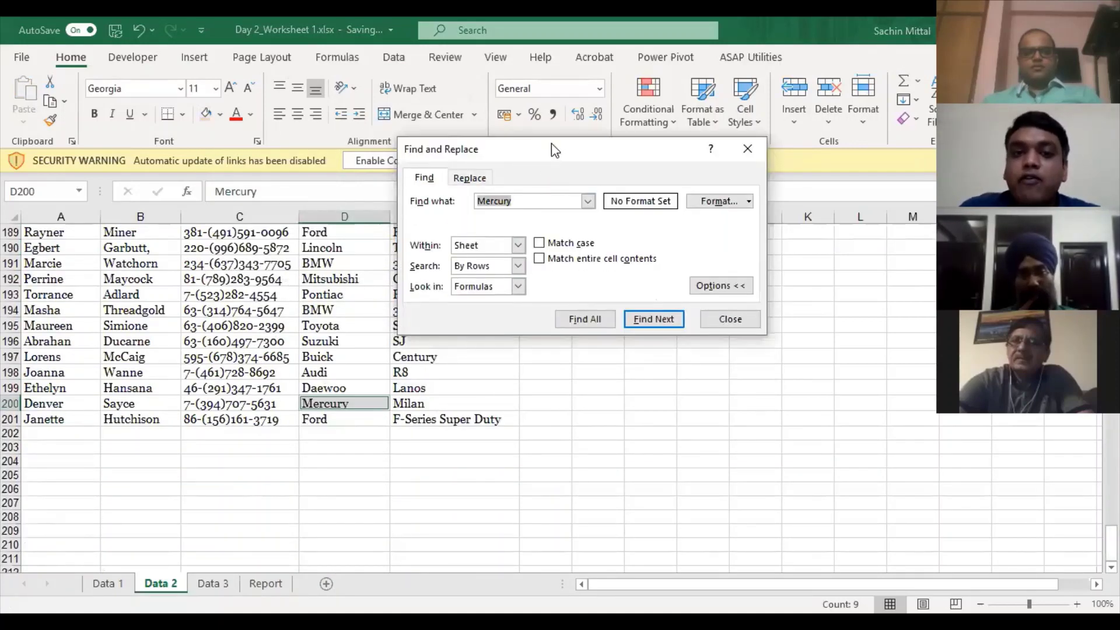
pyautogui.click(538, 187)
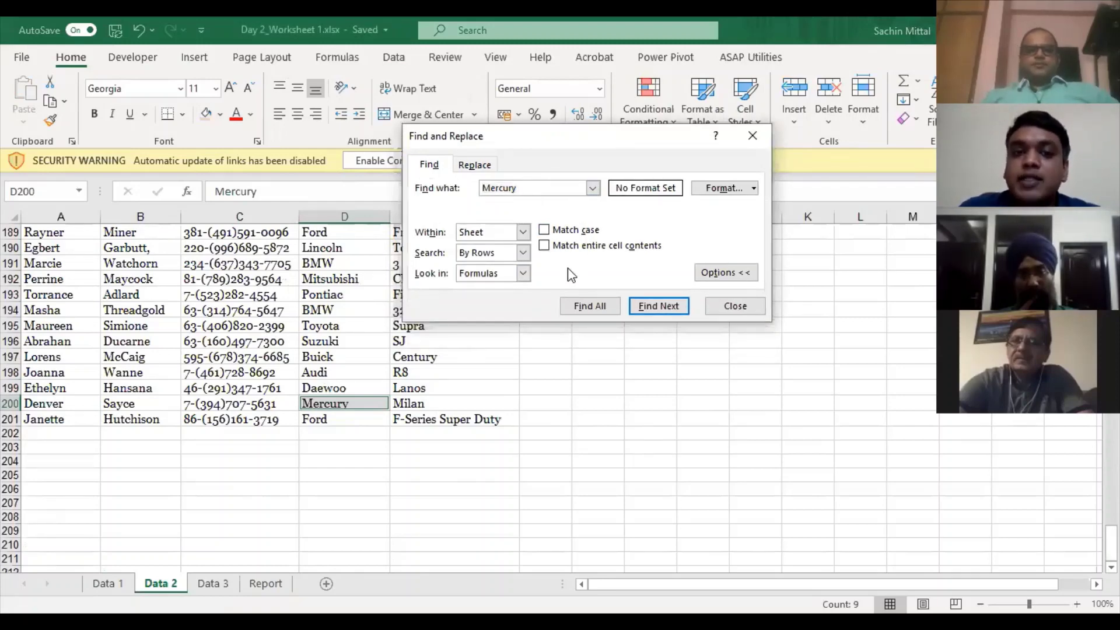
pyautogui.click(594, 309)
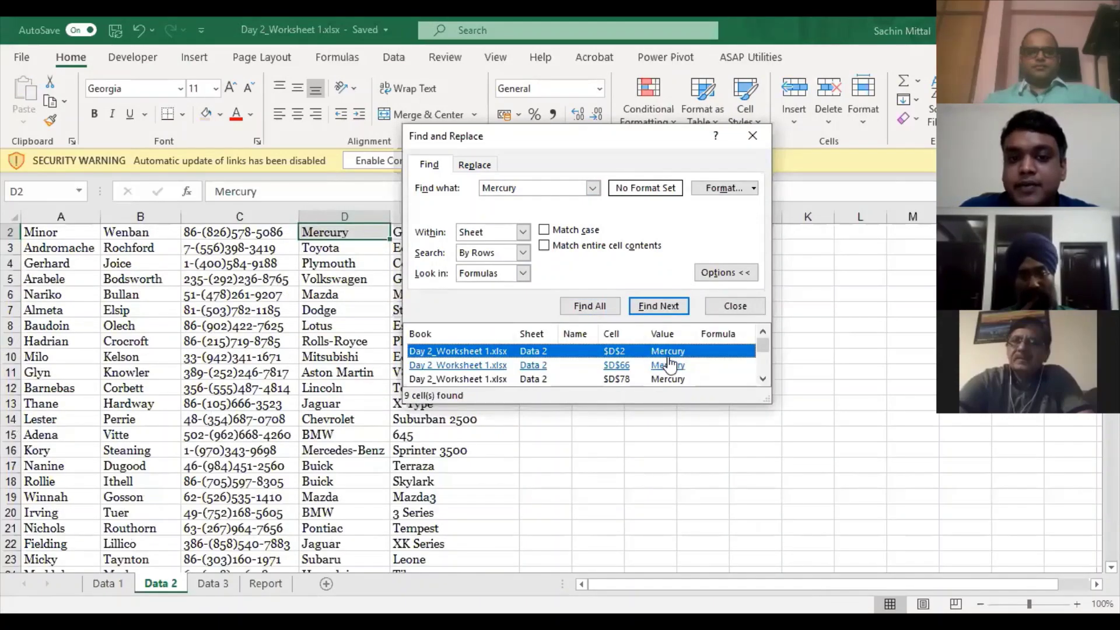
pyautogui.click(722, 367)
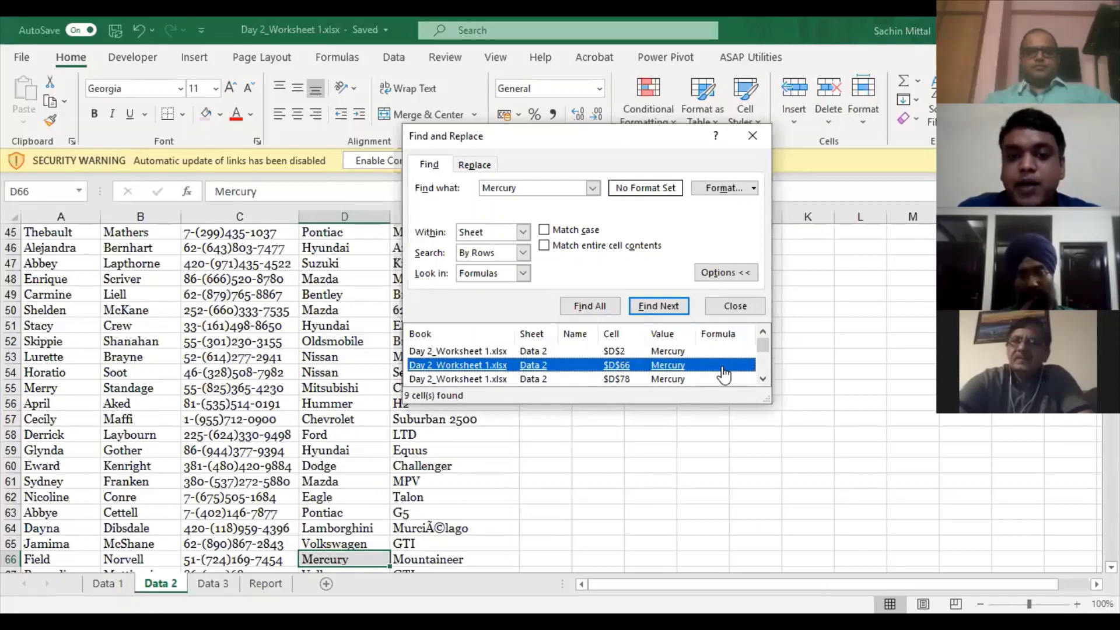
pyautogui.hotkey('ctrl', 'a')
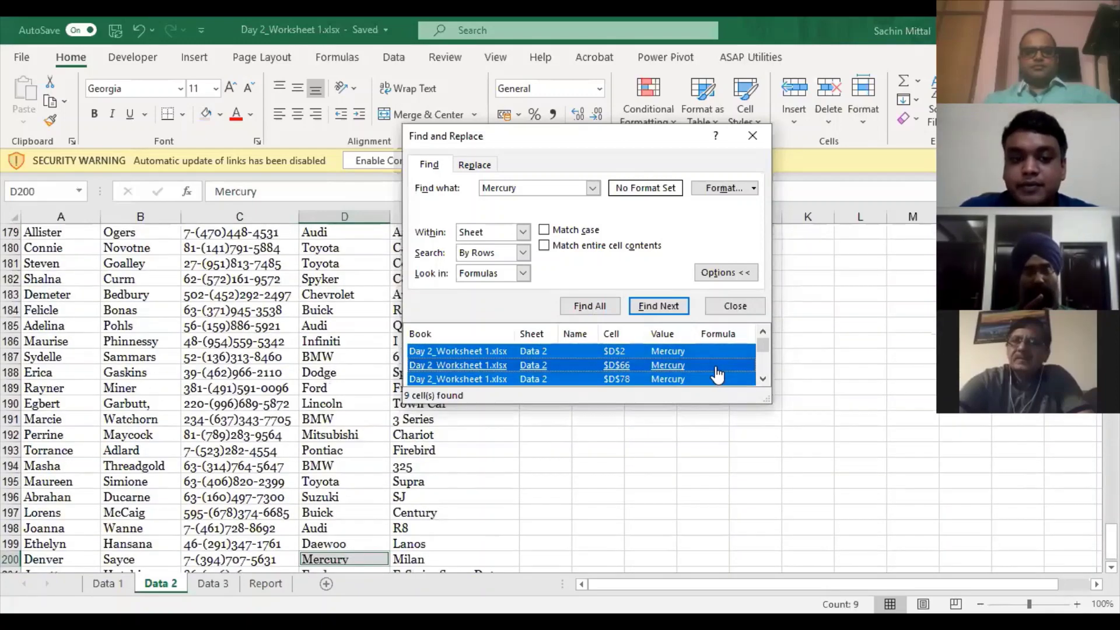
pyautogui.press('Escape')
# - Apply yellow Fill Color to the nine selected Mercury cells
pyautogui.scroll(4, 390, 315)
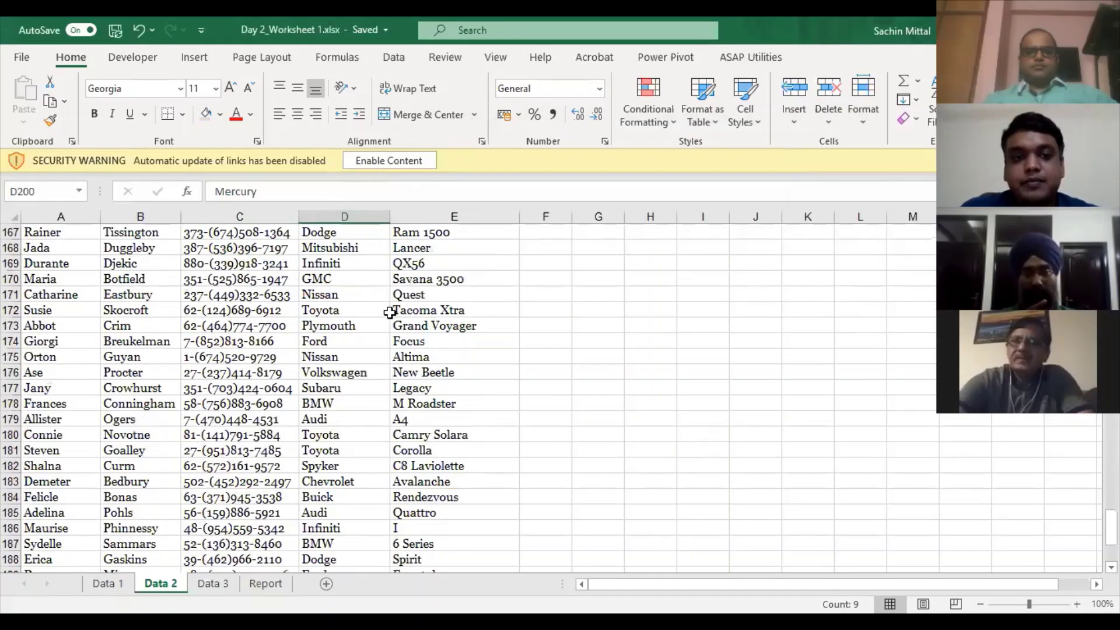
pyautogui.scroll(1, 389, 313)
pyautogui.scroll(4, 388, 297)
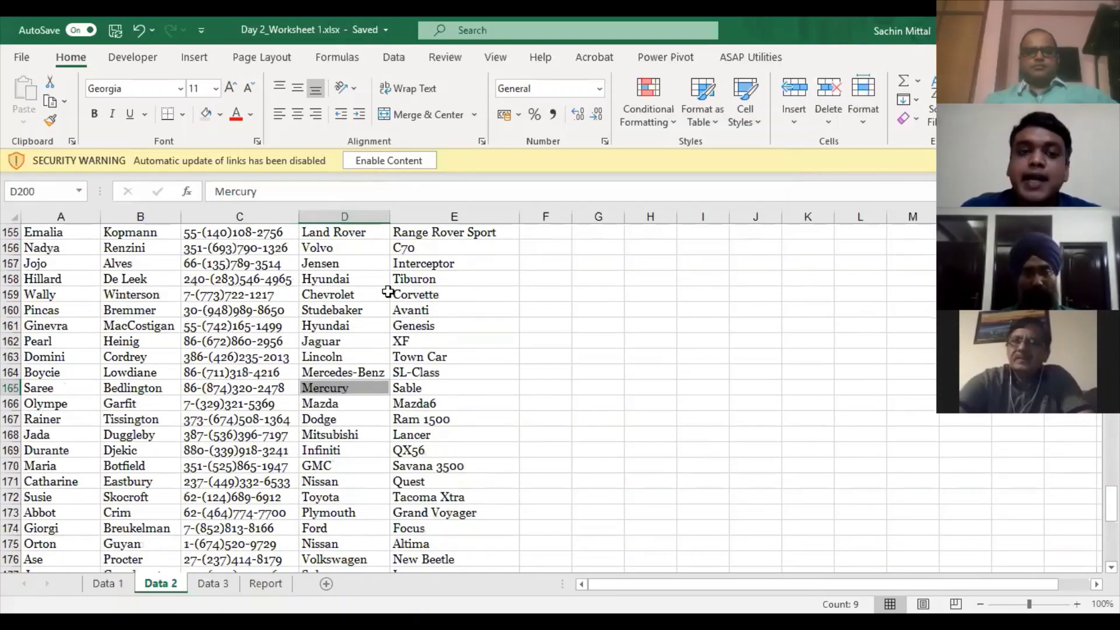
pyautogui.scroll(4, 388, 292)
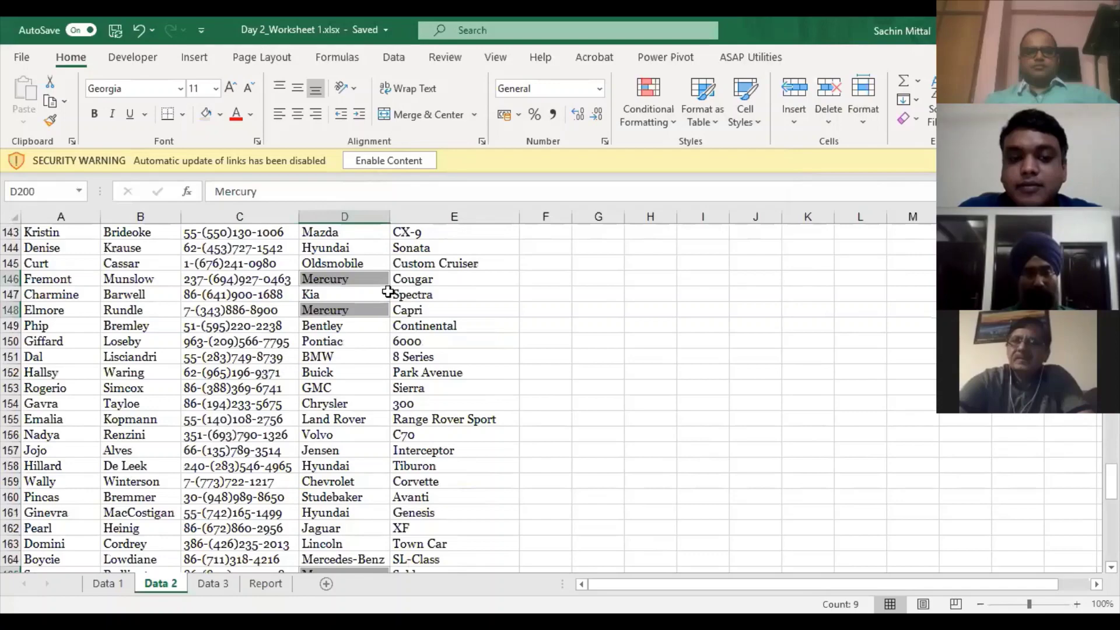
pyautogui.scroll(10, 388, 292)
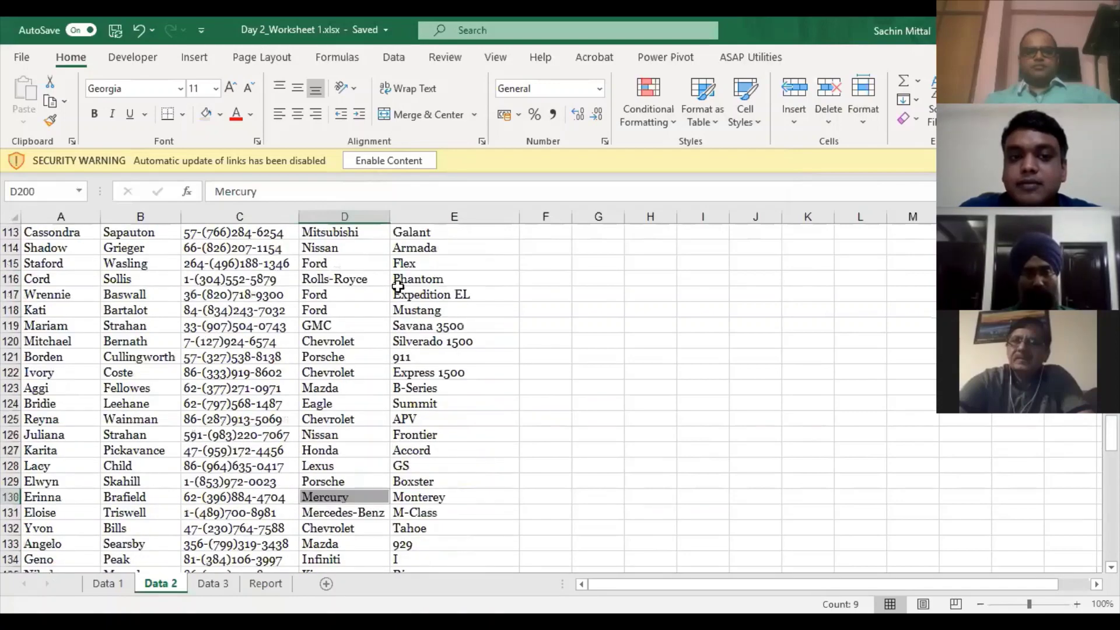
pyautogui.scroll(3, 388, 286)
pyautogui.scroll(3, 388, 286)
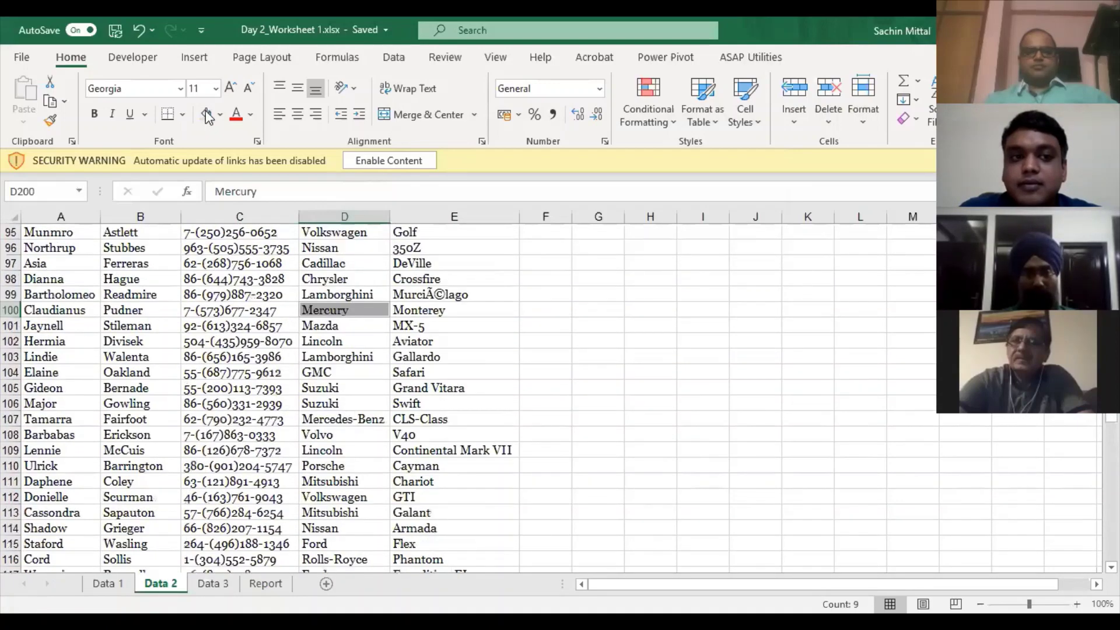
pyautogui.scroll(7, 388, 286)
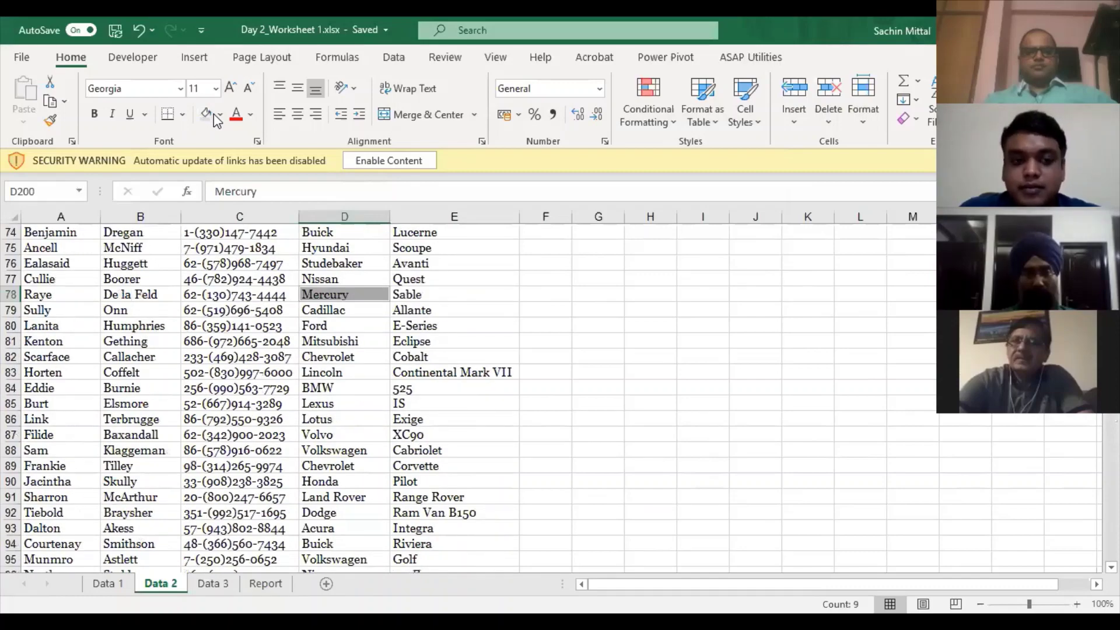
pyautogui.click(214, 115)
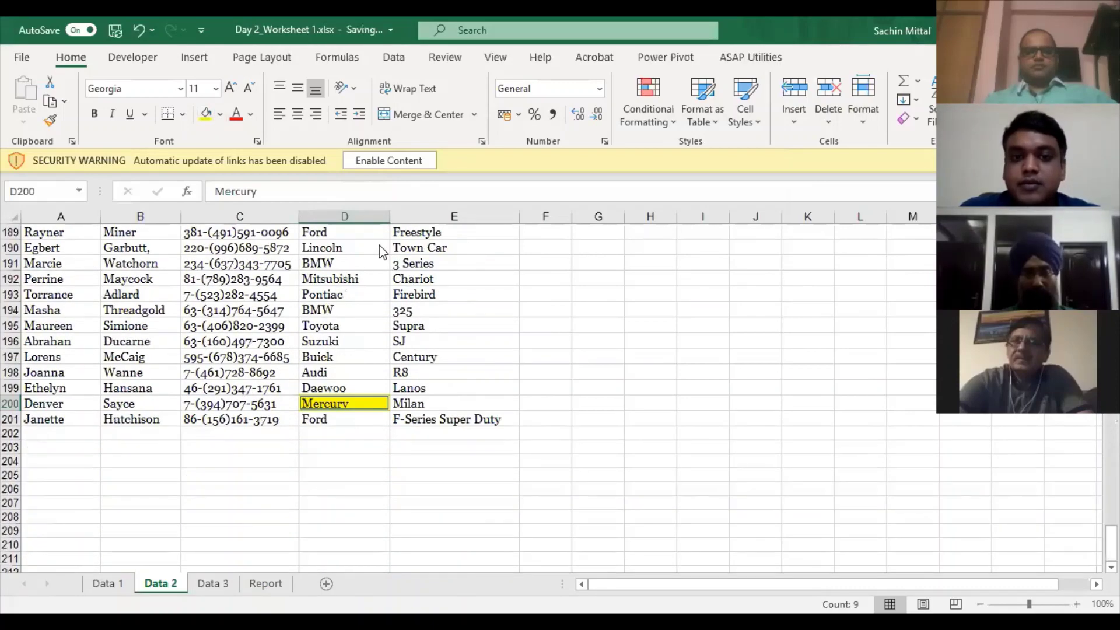
pyautogui.hotkey('ctrl', 'f')
pyautogui.write('62')
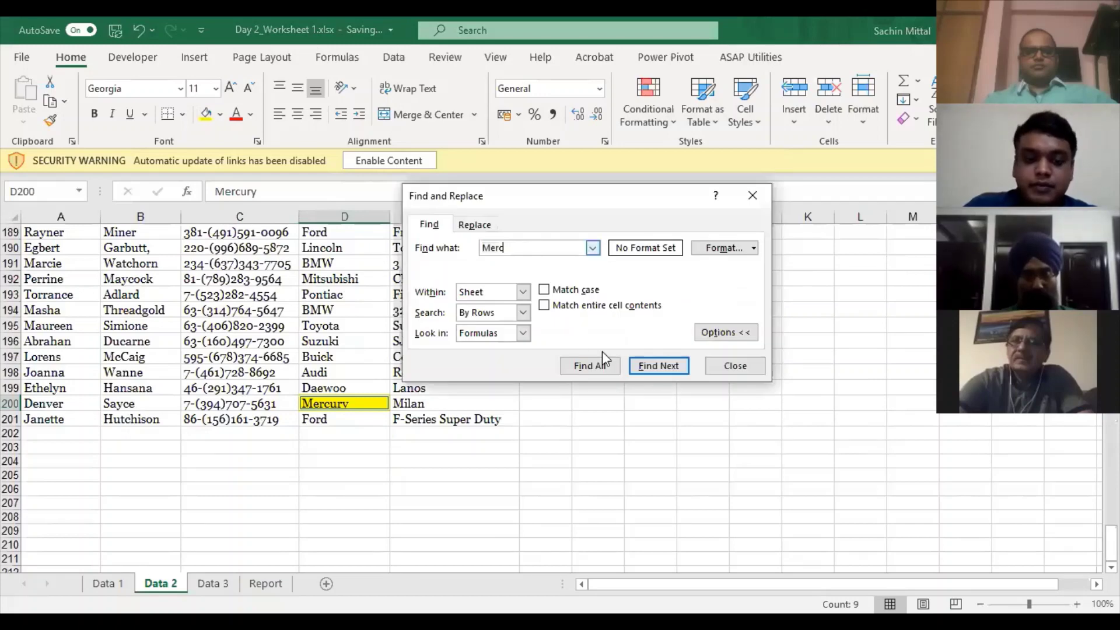
pyautogui.click(574, 371)
pyautogui.click(574, 372)
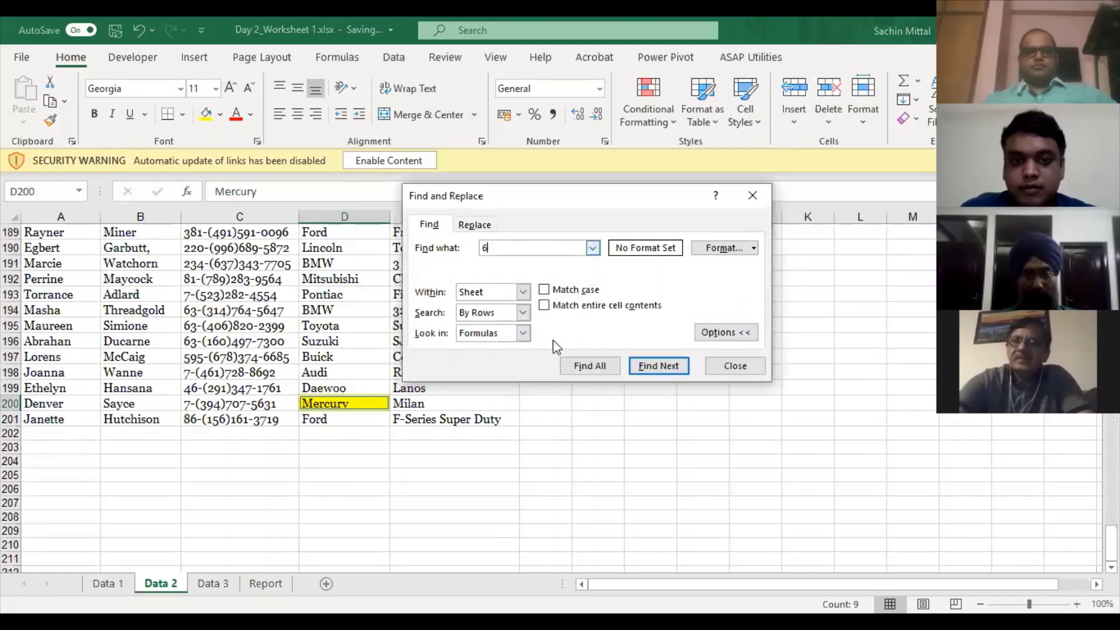
pyautogui.write('63')
pyautogui.click(582, 370)
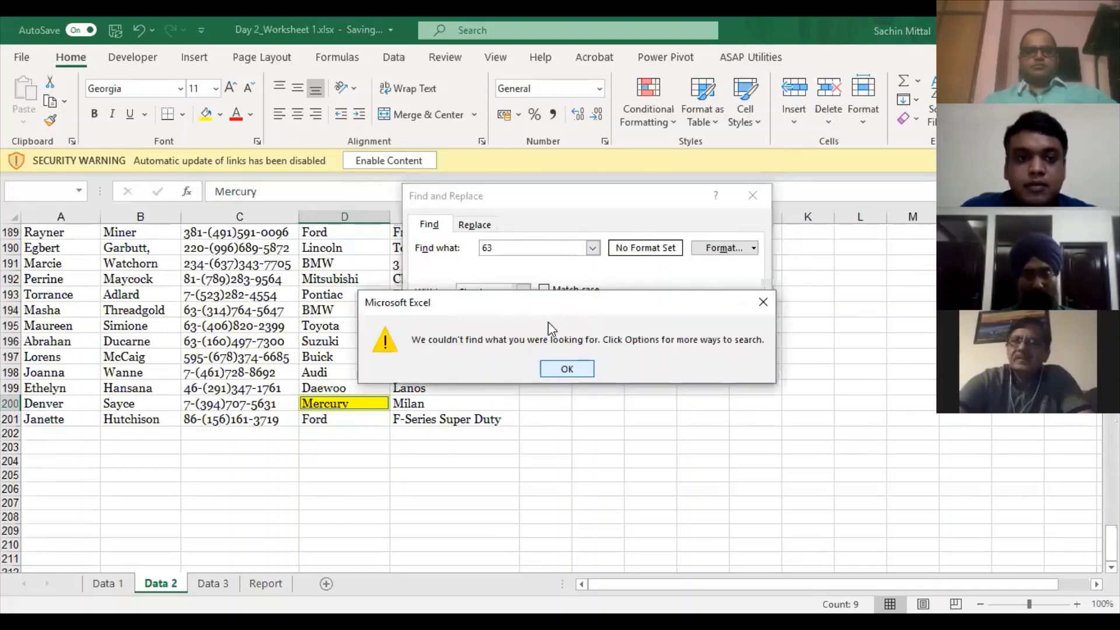
pyautogui.press('Return')
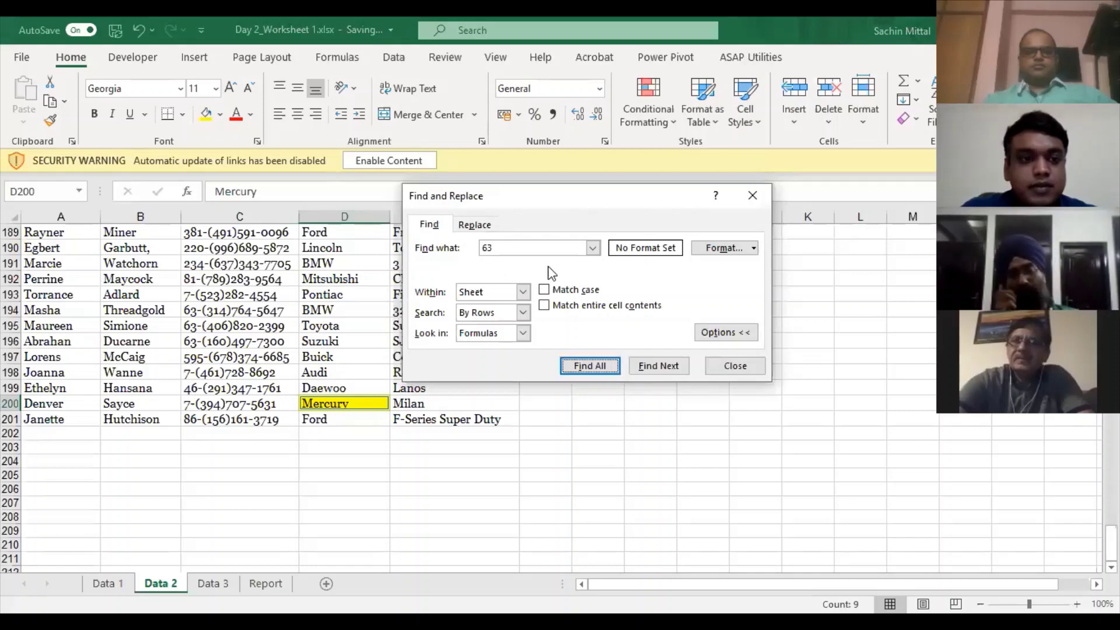
pyautogui.click(274, 315)
pyautogui.scroll(1, 411, 287)
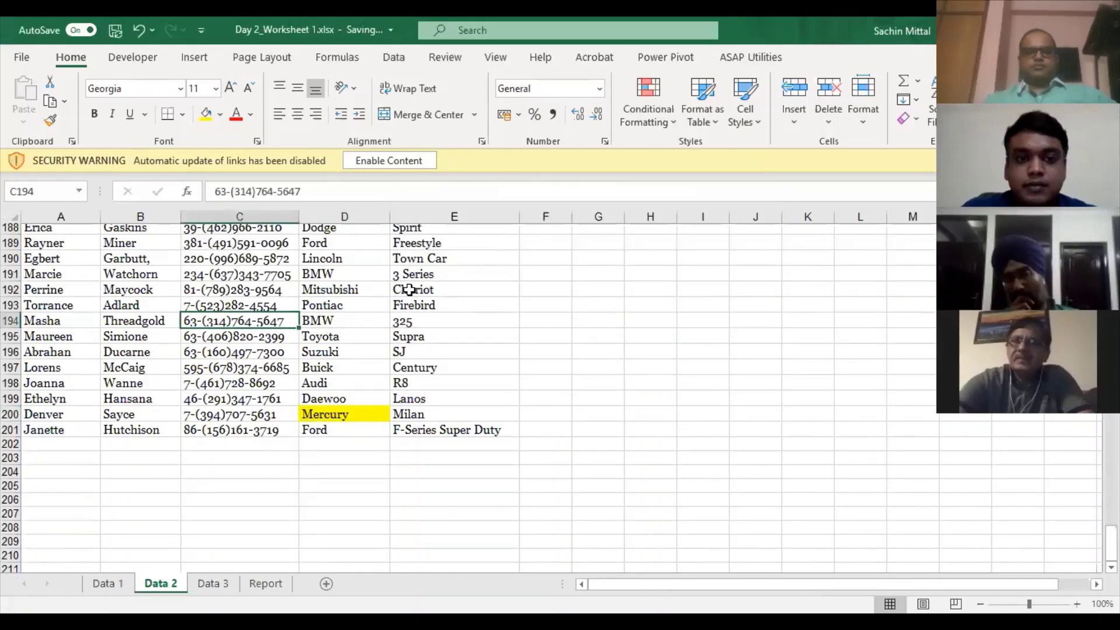
pyautogui.scroll(20, 405, 292)
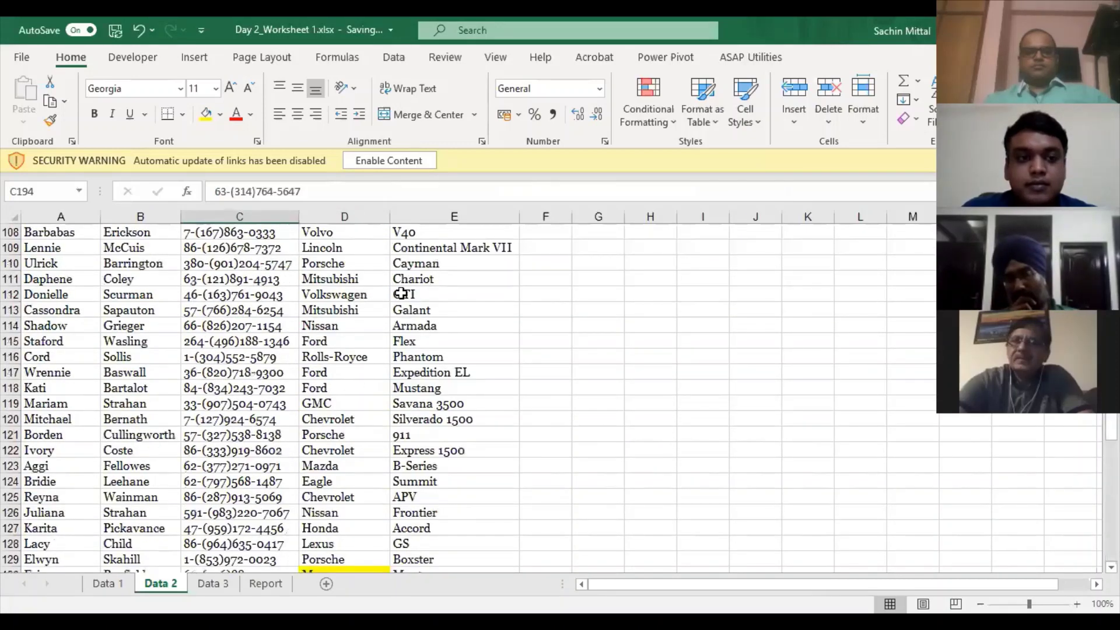
pyautogui.scroll(13, 404, 291)
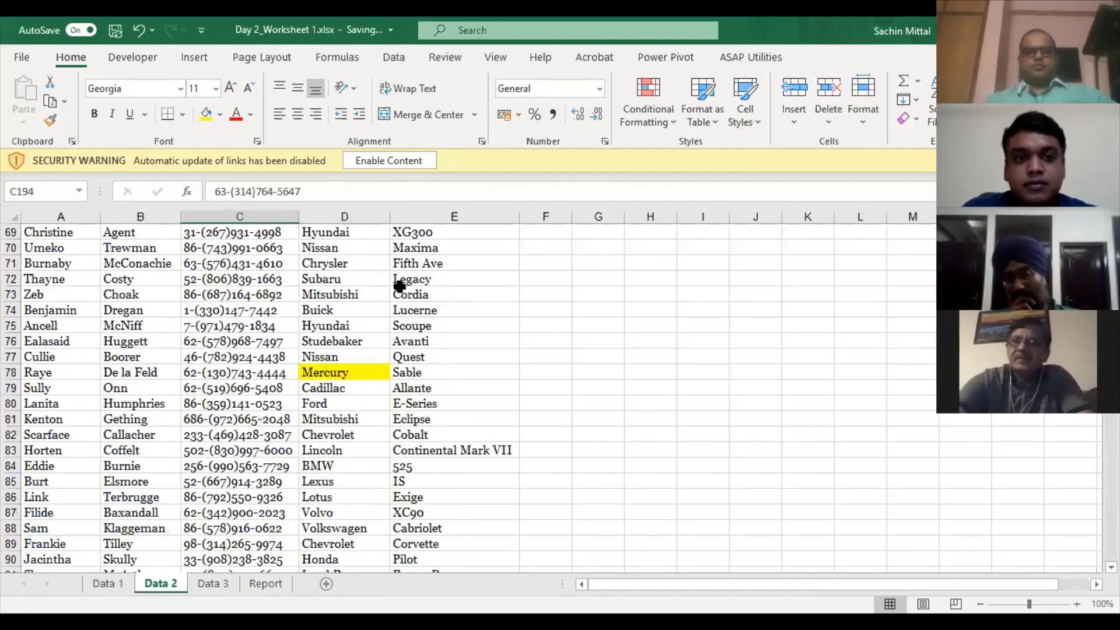
pyautogui.scroll(20, 438, 280)
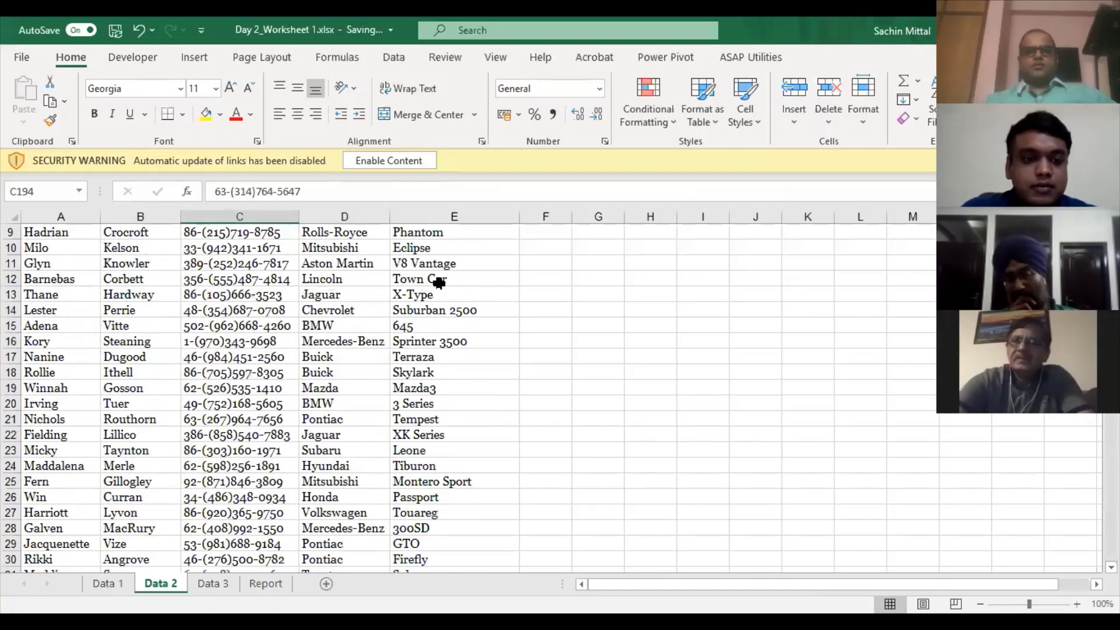
pyautogui.scroll(3, 438, 280)
pyautogui.click(240, 295)
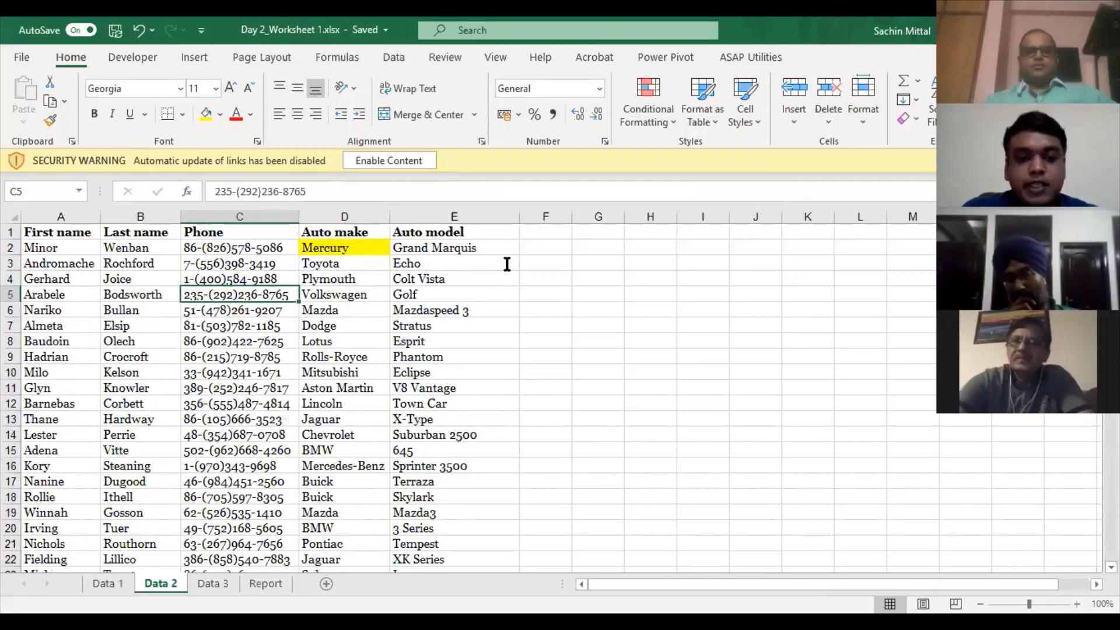
# - Replace All 'Mercury' with 'Venus' on Data 2, confirming 9 replacements
pyautogui.scroll(-4, 471, 279)
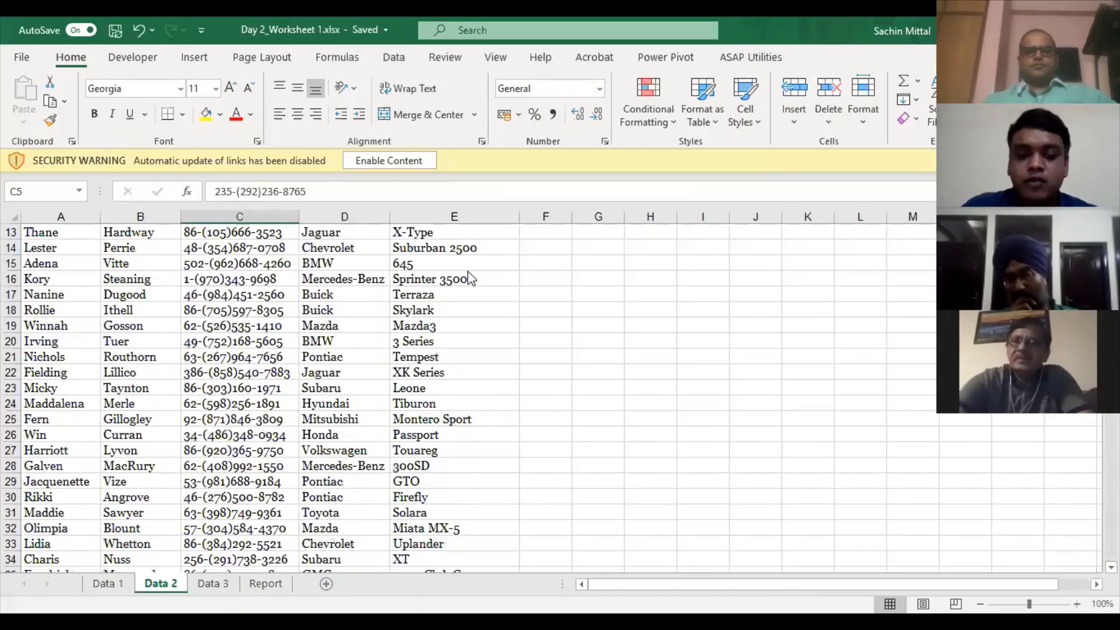
pyautogui.hotkey('ctrl', 'h')
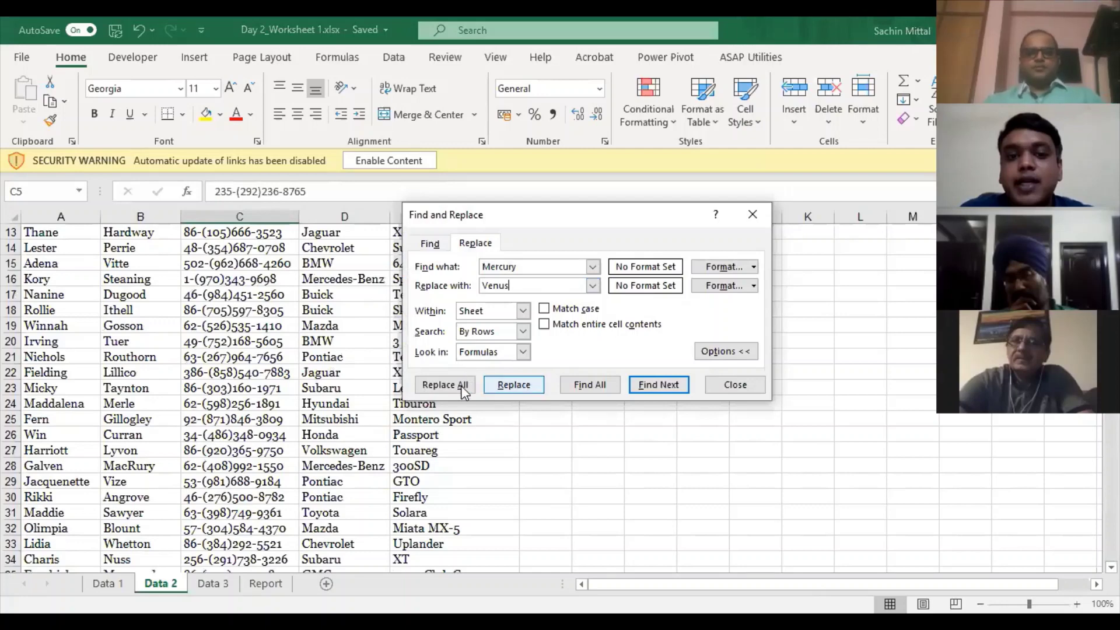
pyautogui.click(445, 384)
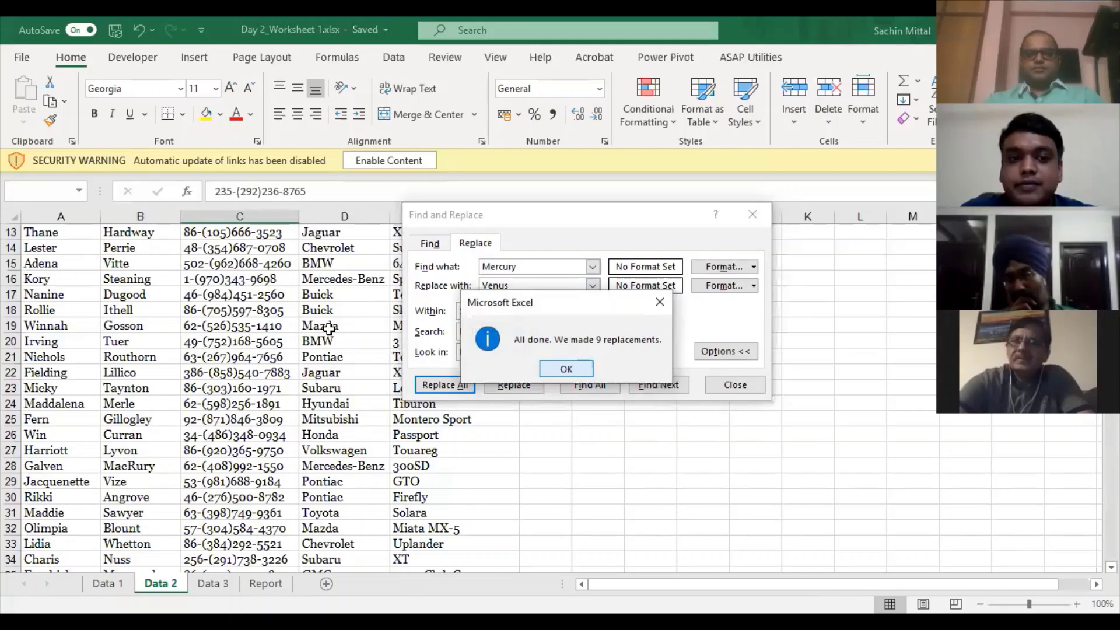
pyautogui.press('Return')
pyautogui.press('Escape')
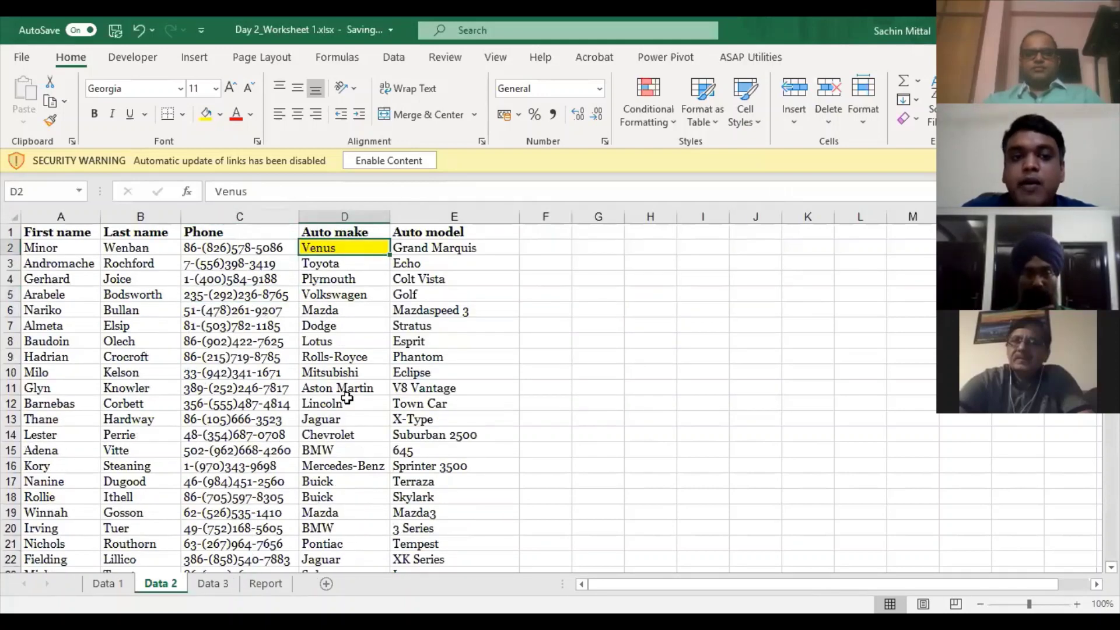
# - Undo the Venus replacement and move to the Data 3 car prices sheet
pyautogui.hotkey('ctrl', 'z')
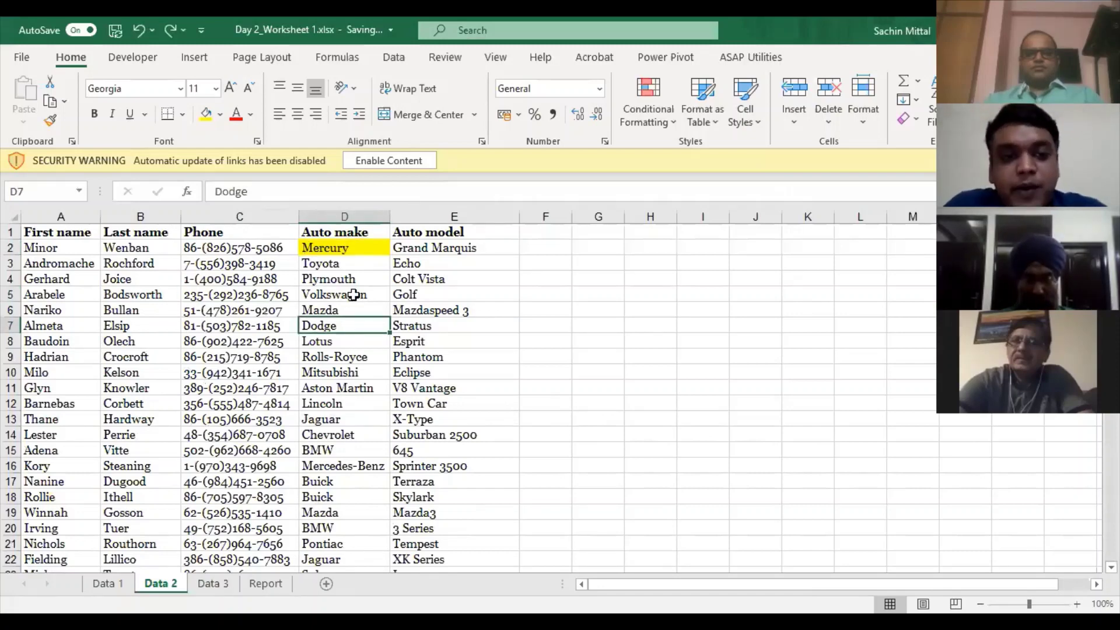
pyautogui.hotkey('ctrl', 'pagedown')
pyautogui.hotkey('ctrl', 'z')
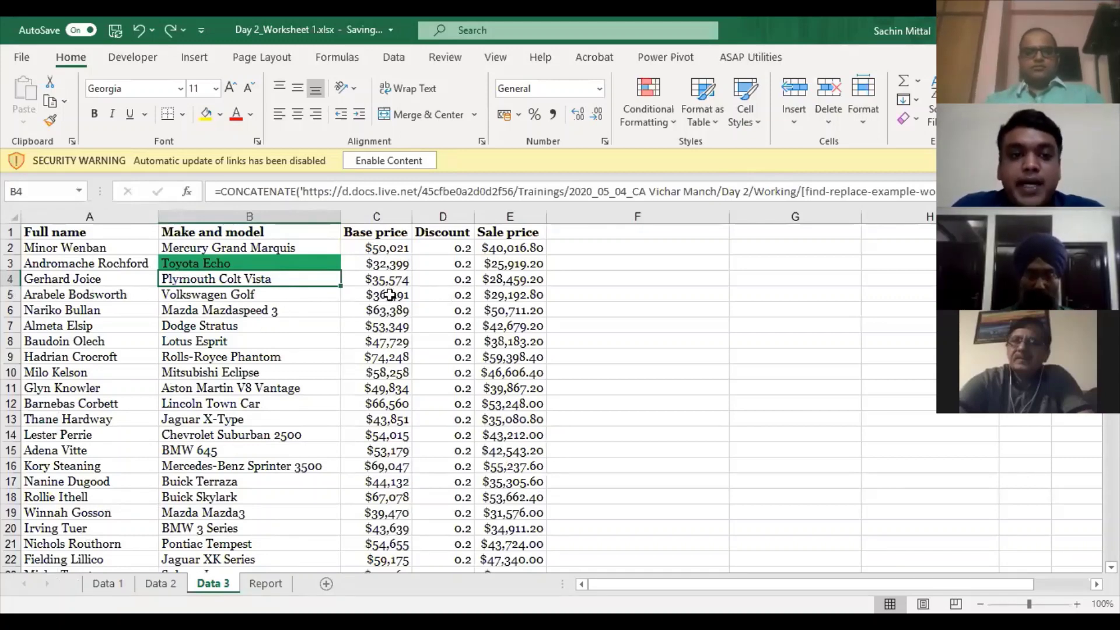
pyautogui.scroll(-8, 389, 295)
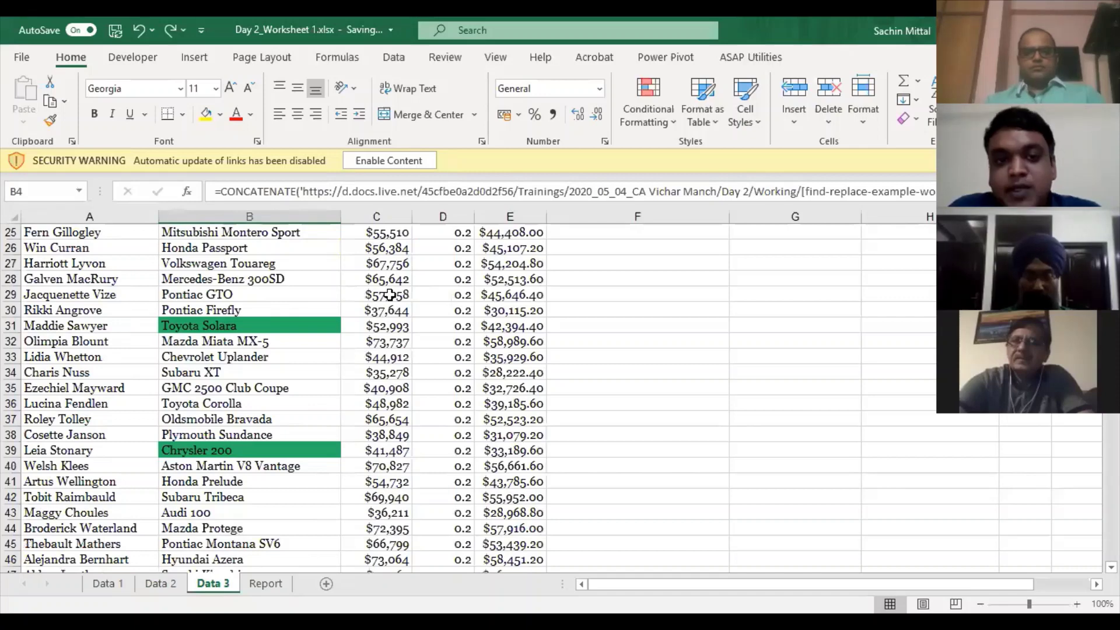
pyautogui.press('Down')
pyautogui.press('Down')
pyautogui.press('Down')
pyautogui.press('Down')
pyautogui.press('Down')
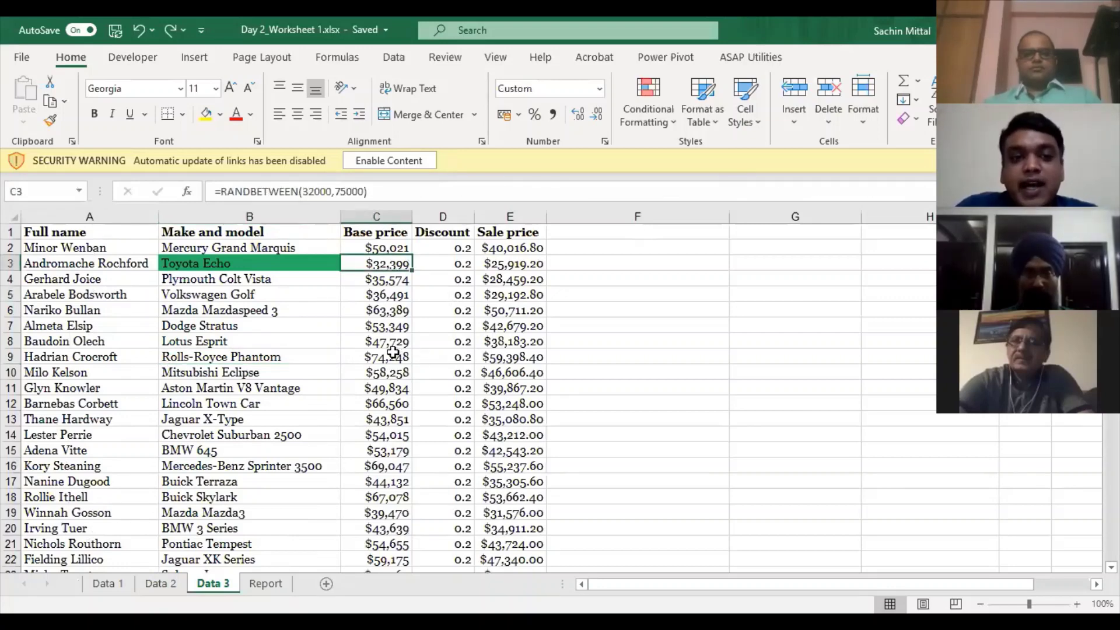
pyautogui.click(299, 327)
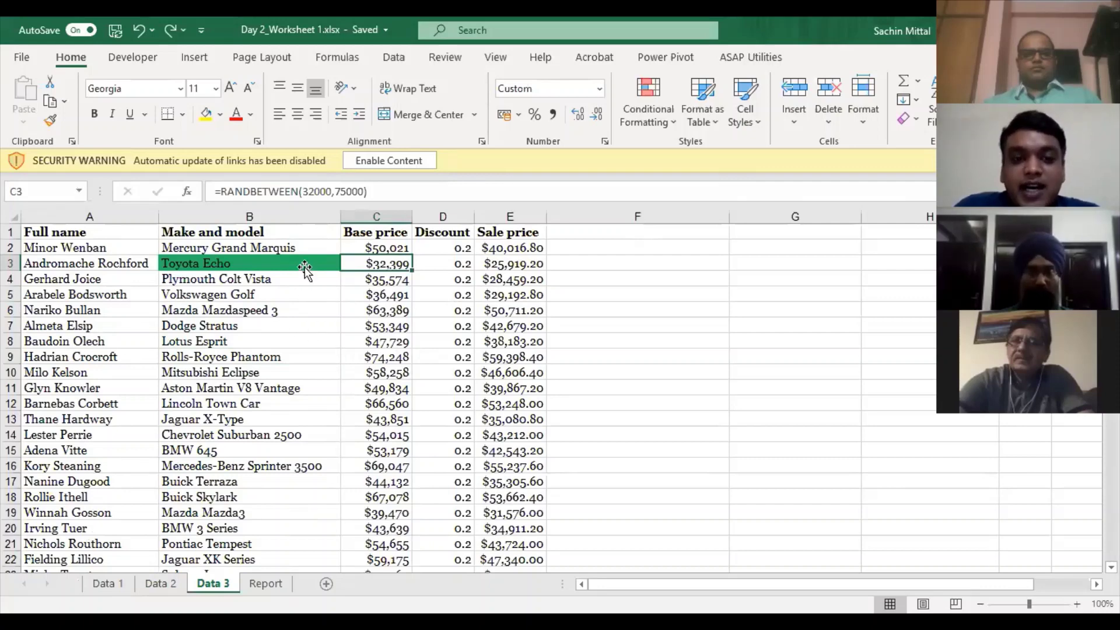
pyautogui.click(306, 268)
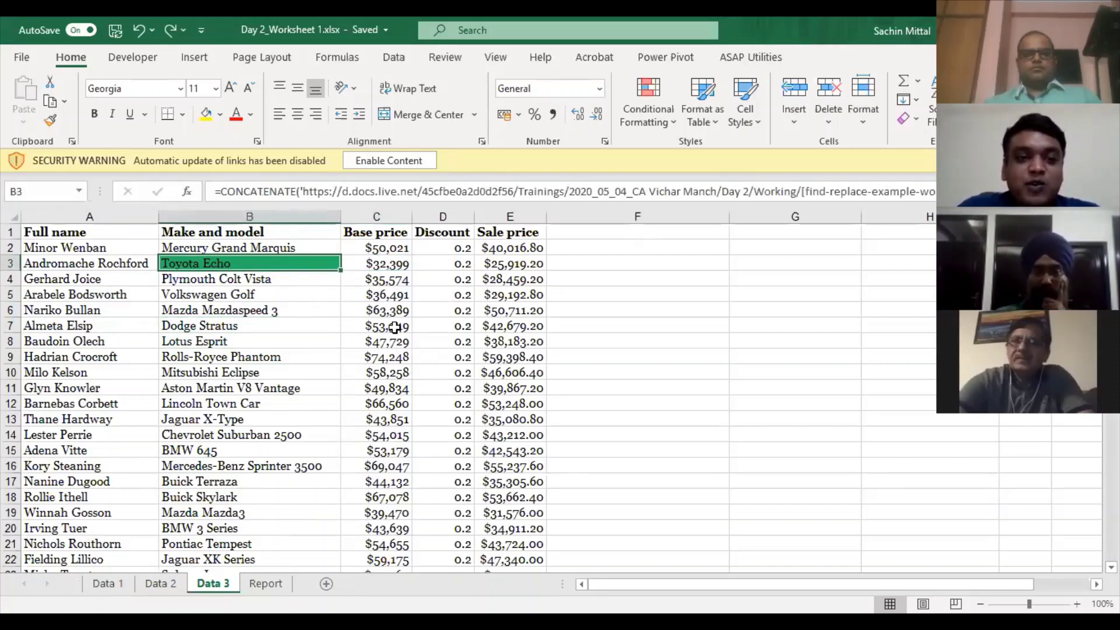
pyautogui.press('Down')
pyautogui.press('Down')
pyautogui.press('Down')
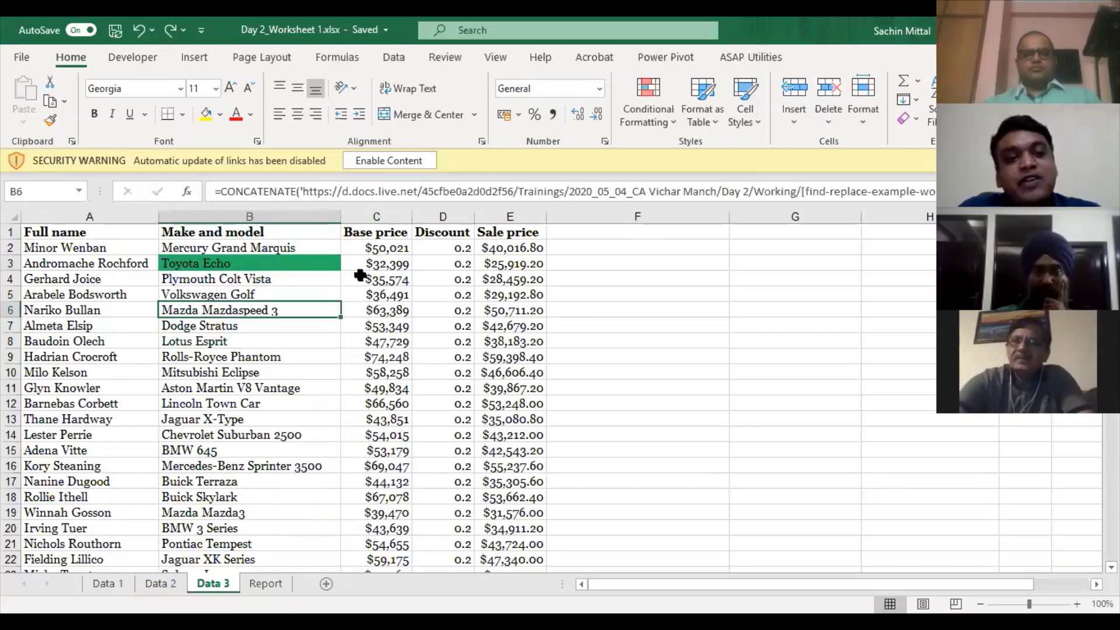
pyautogui.click(337, 278)
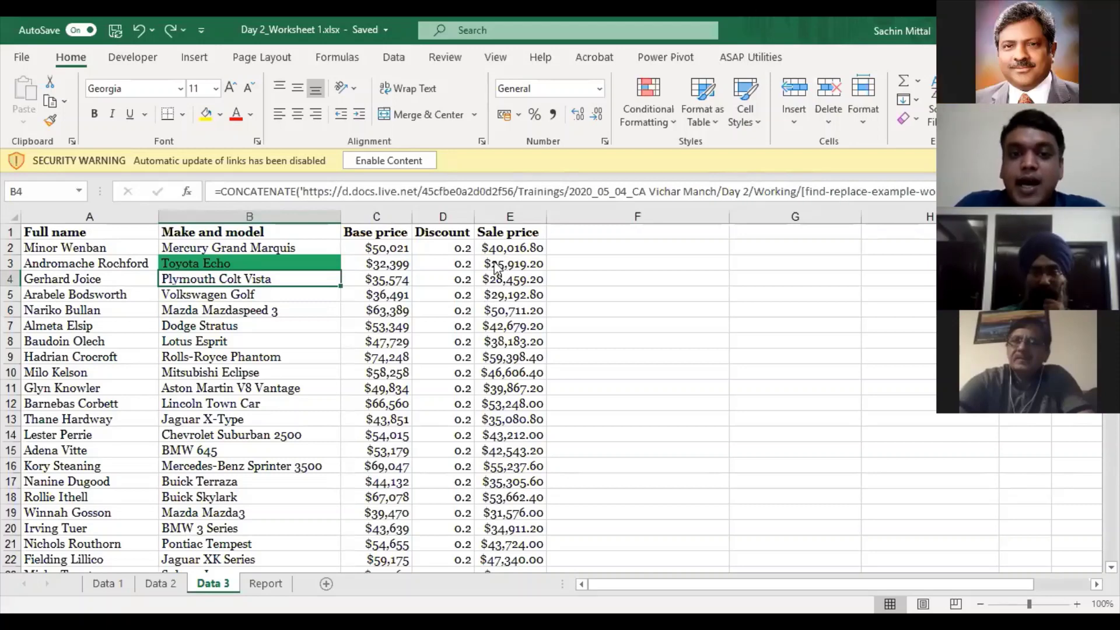
# - Clear the leftover 'Mercury' and 'Venus' text from Find and Replace
pyautogui.hotkey('ctrl', 'h')
pyautogui.moveTo(518, 286); pyautogui.dragTo(439, 287)
pyautogui.press('BackSpace')
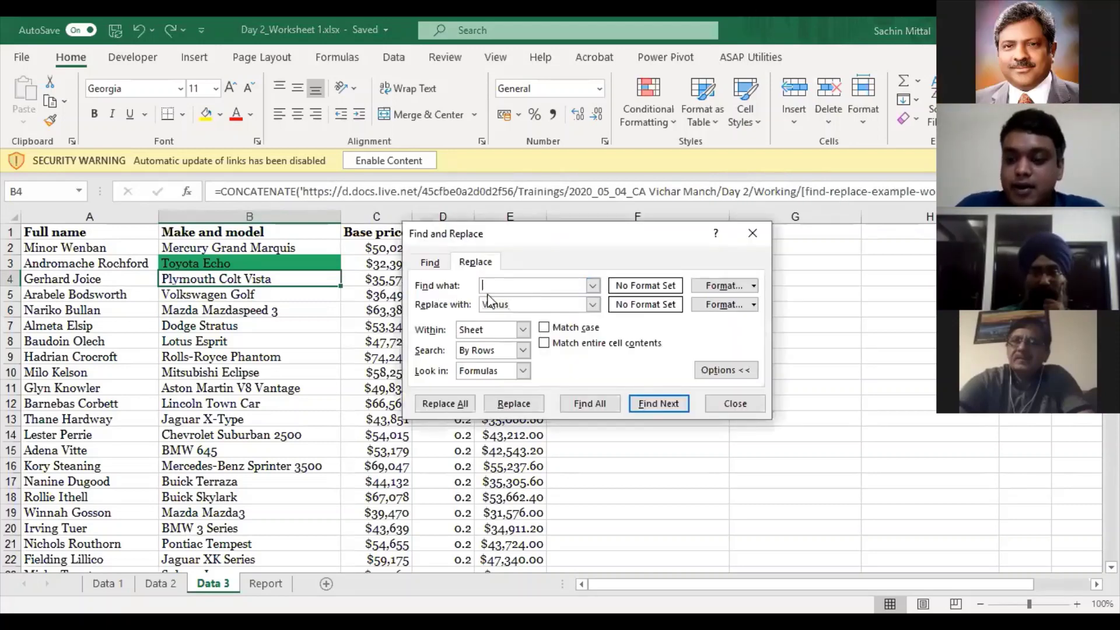
pyautogui.moveTo(515, 305); pyautogui.dragTo(447, 307)
pyautogui.press('BackSpace')
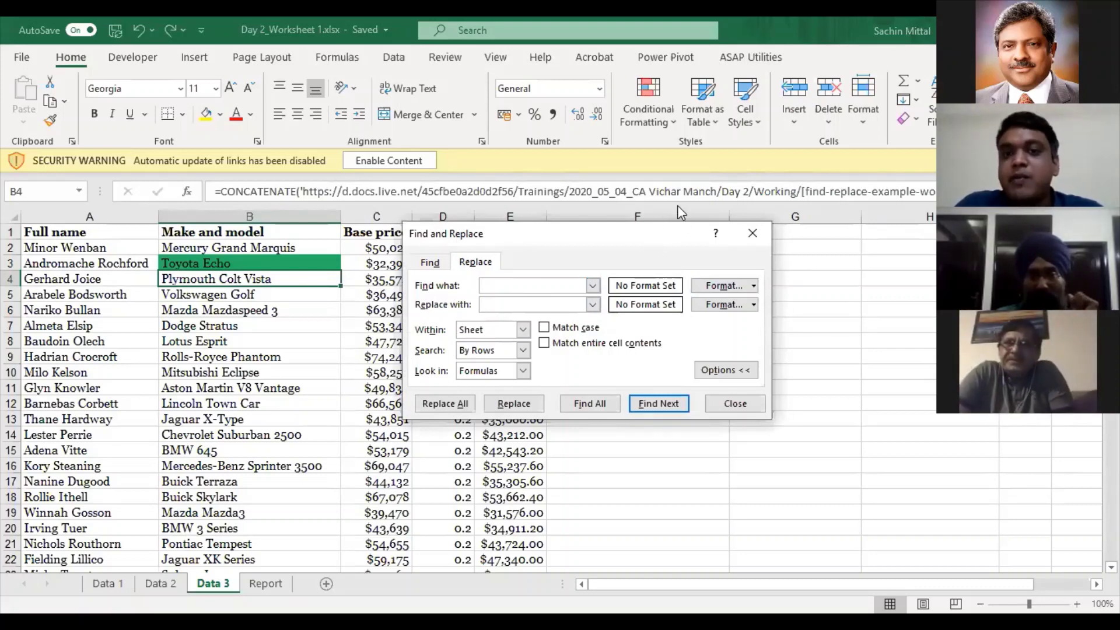
pyautogui.moveTo(654, 244); pyautogui.dragTo(611, 159)
# - Set the find format to the green cell fill and the replace format to yellow
pyautogui.click(711, 201)
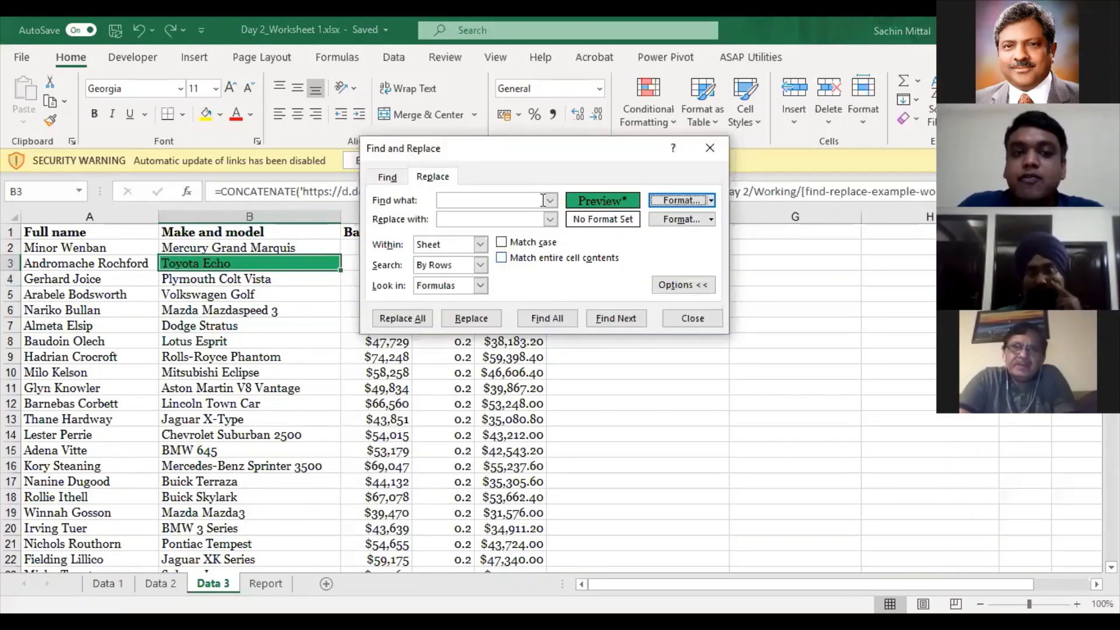
pyautogui.click(707, 223)
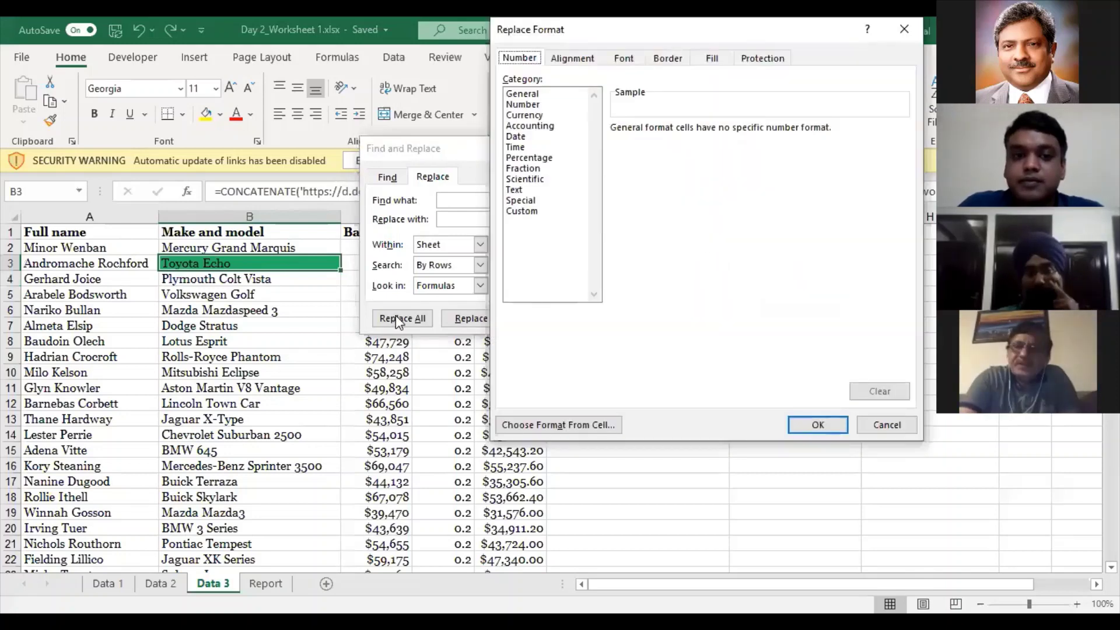
pyautogui.click(712, 58)
pyautogui.click(562, 220)
pyautogui.click(818, 426)
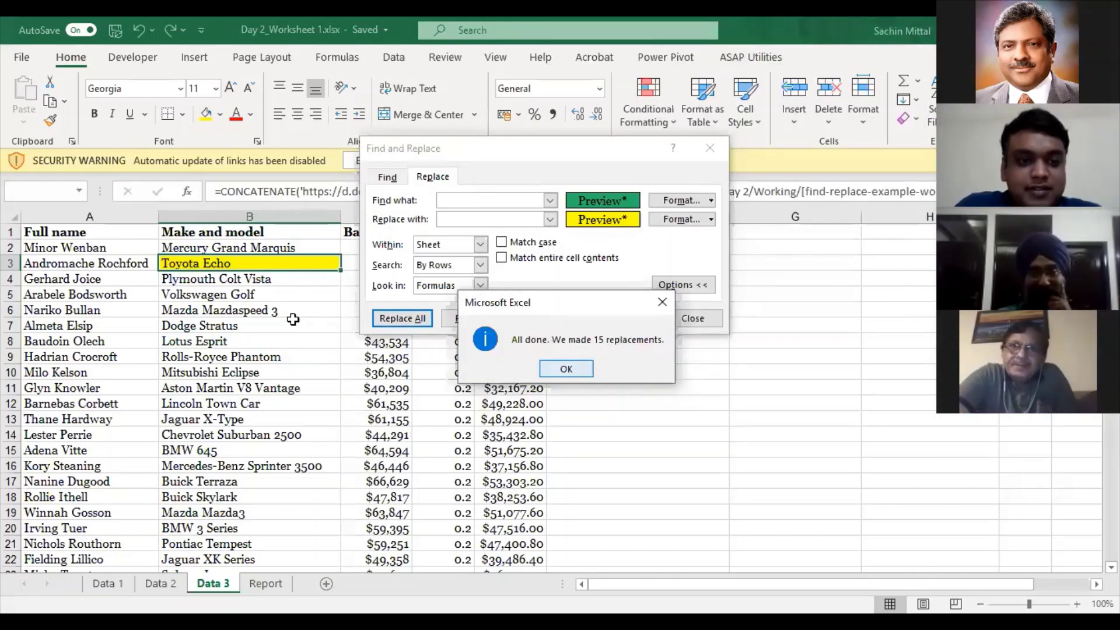
# - Close the replacement summary and dialog, review the yellow-filled cars on Data 3, and reopen Replace
pyautogui.press('Return')
pyautogui.press('Escape')
pyautogui.scroll(-7, 291, 314)
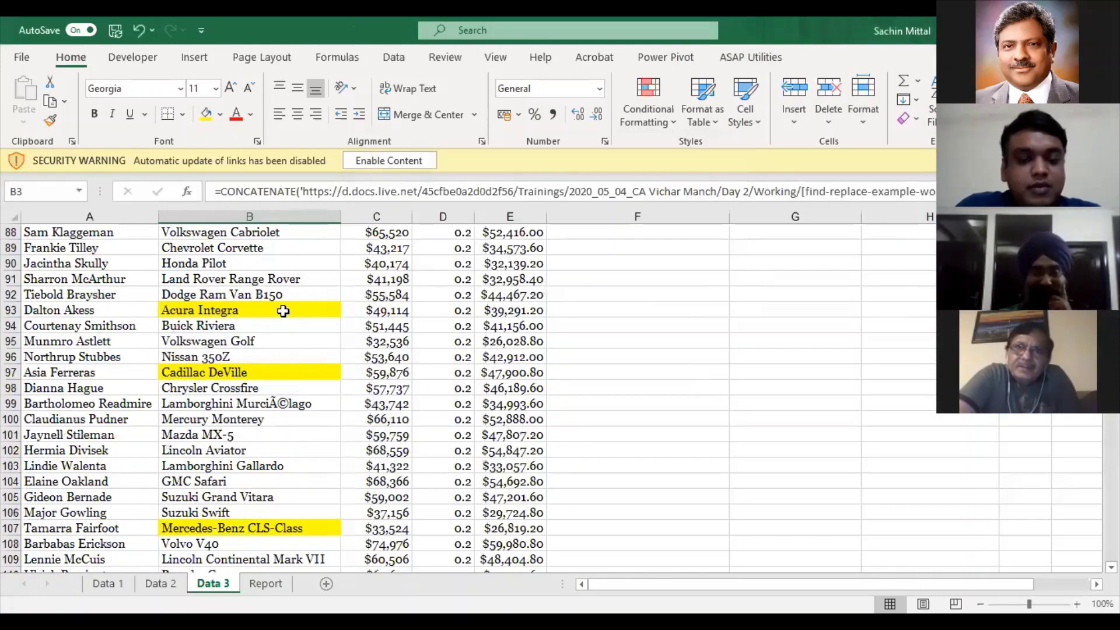
pyautogui.scroll(-7, 284, 312)
pyautogui.scroll(15, 285, 312)
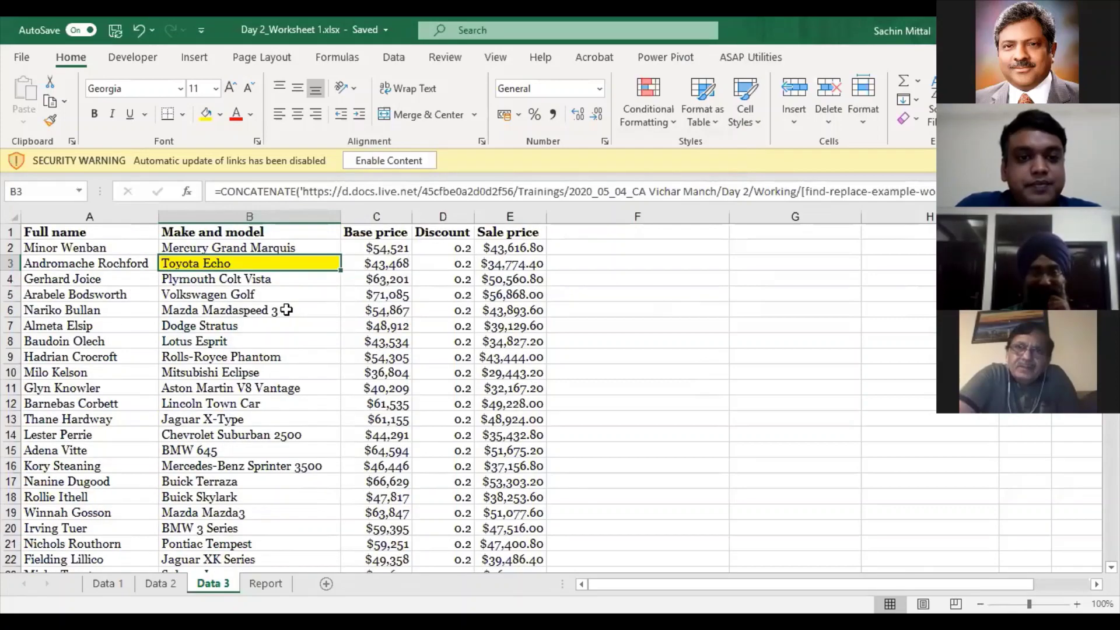
pyautogui.scroll(-3, 290, 309)
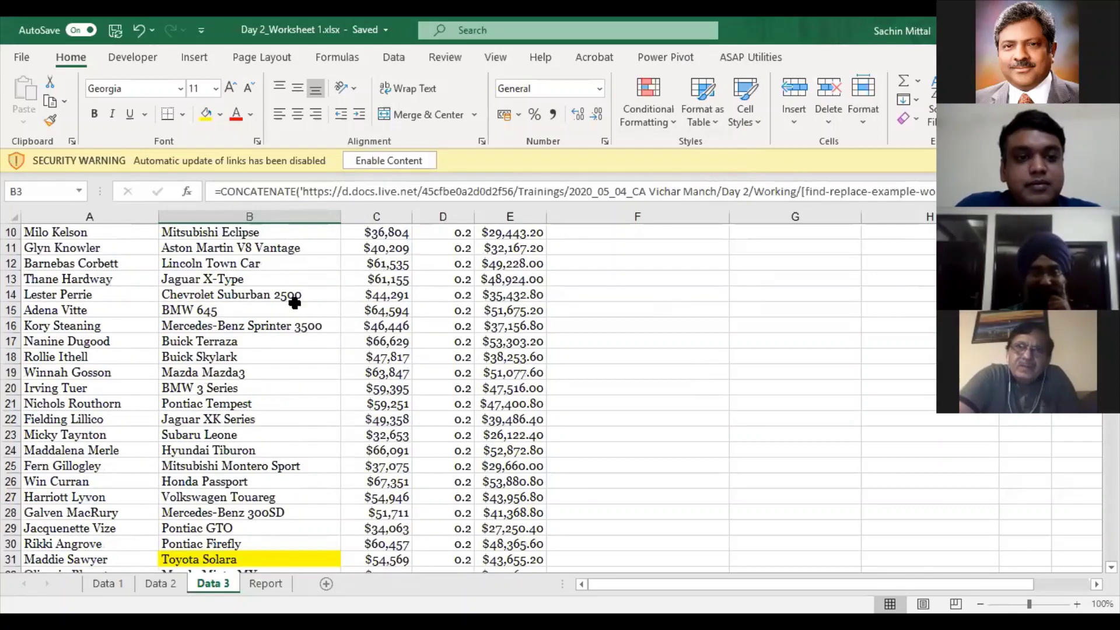
pyautogui.scroll(-12, 294, 303)
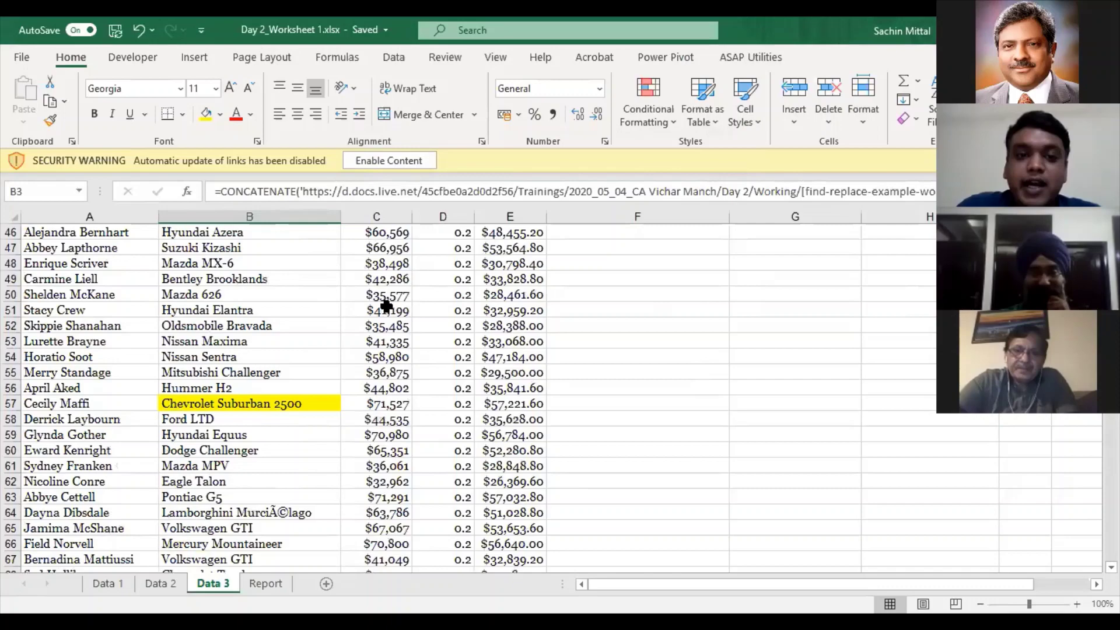
pyautogui.scroll(15, 387, 305)
pyautogui.click(330, 310)
pyautogui.hotkey('ctrl', 'h')
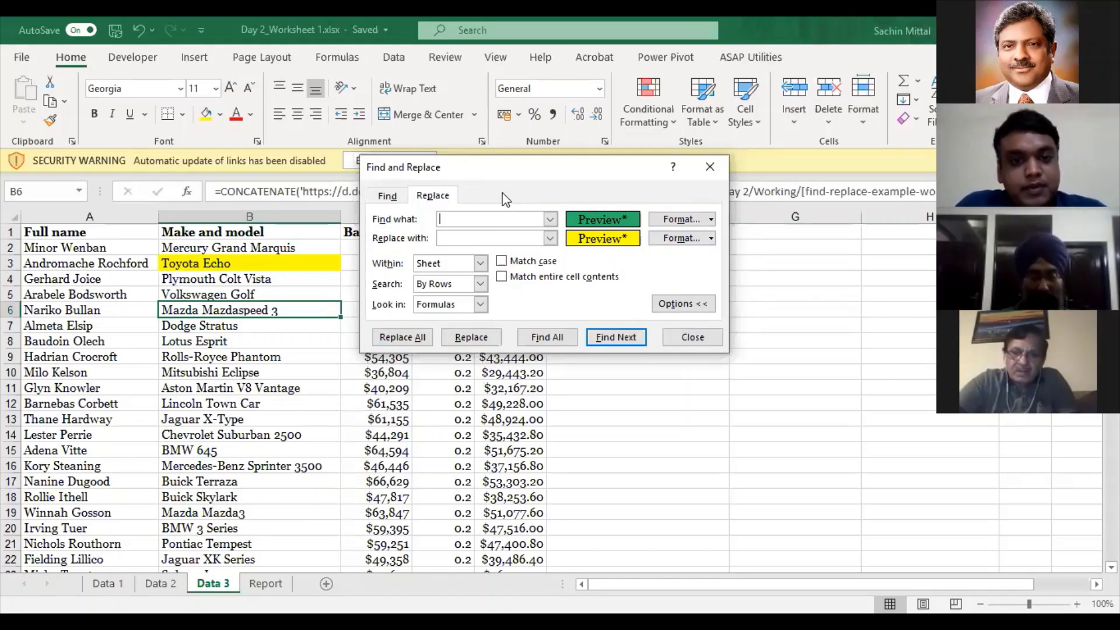
# - Clear the green-fill find format and search Data 3 for Mercury
pyautogui.click(387, 196)
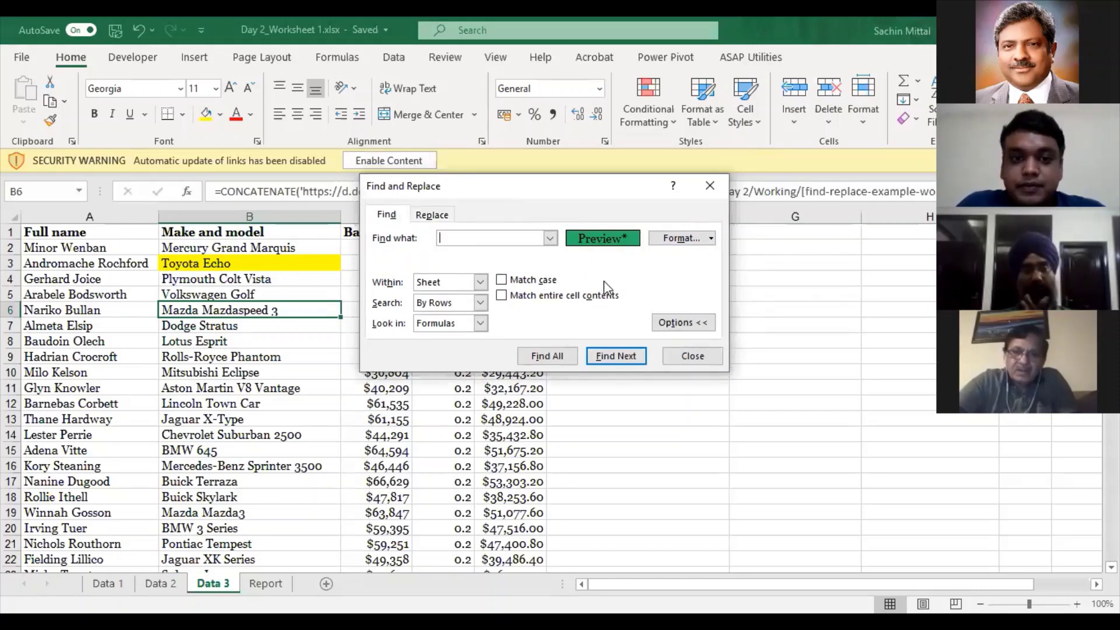
pyautogui.moveTo(545, 186); pyautogui.dragTo(438, 228)
pyautogui.click(604, 281)
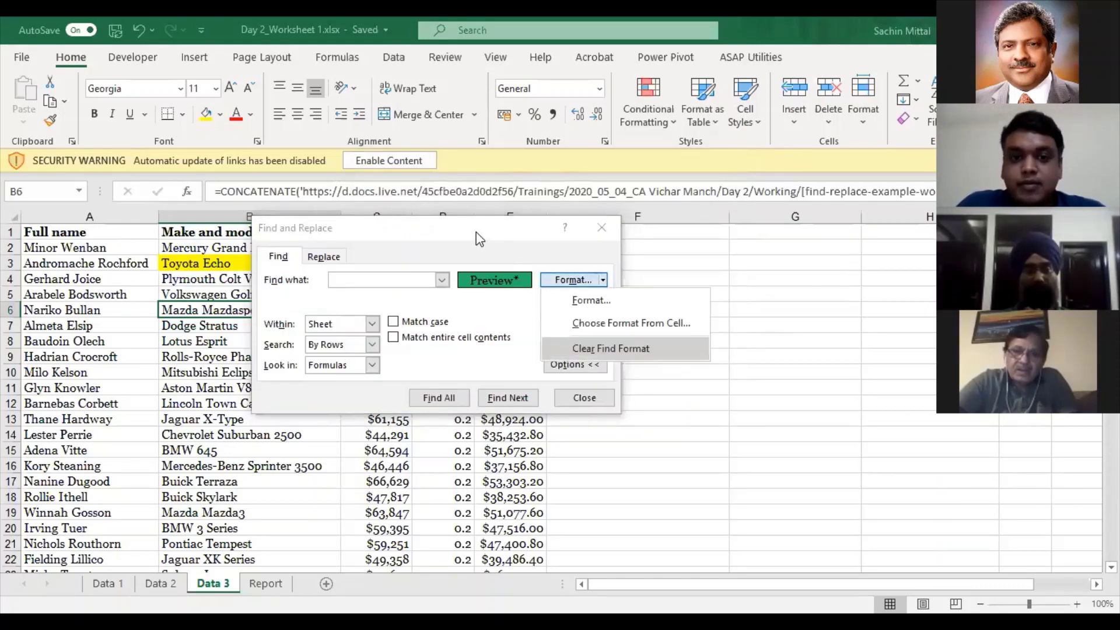
pyautogui.click(610, 348)
pyautogui.moveTo(408, 228); pyautogui.dragTo(348, 332)
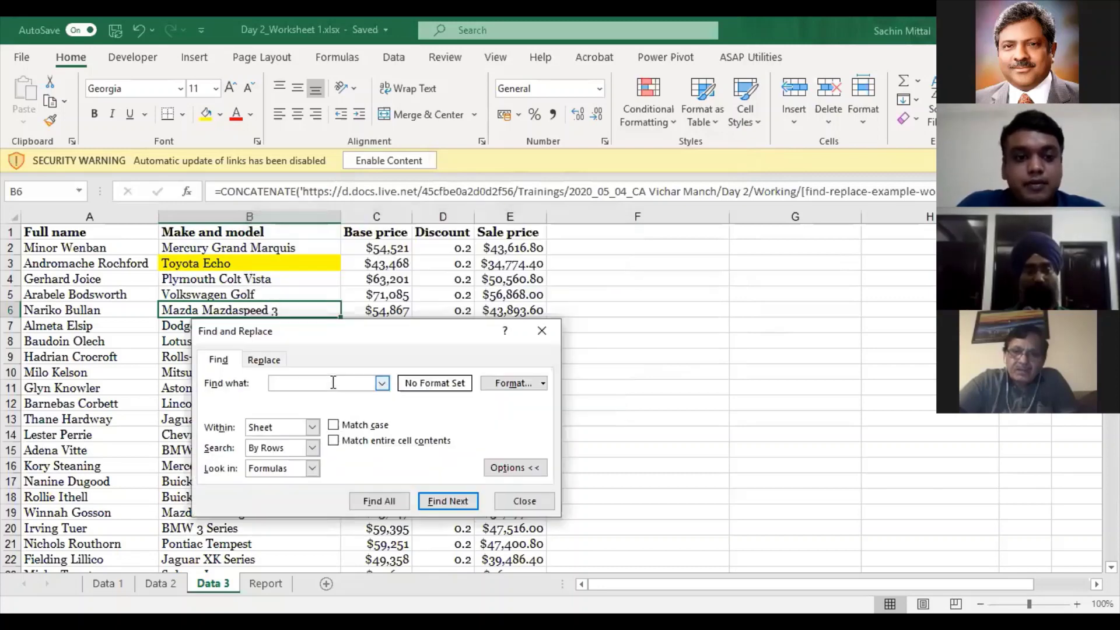
pyautogui.write('Mercury')
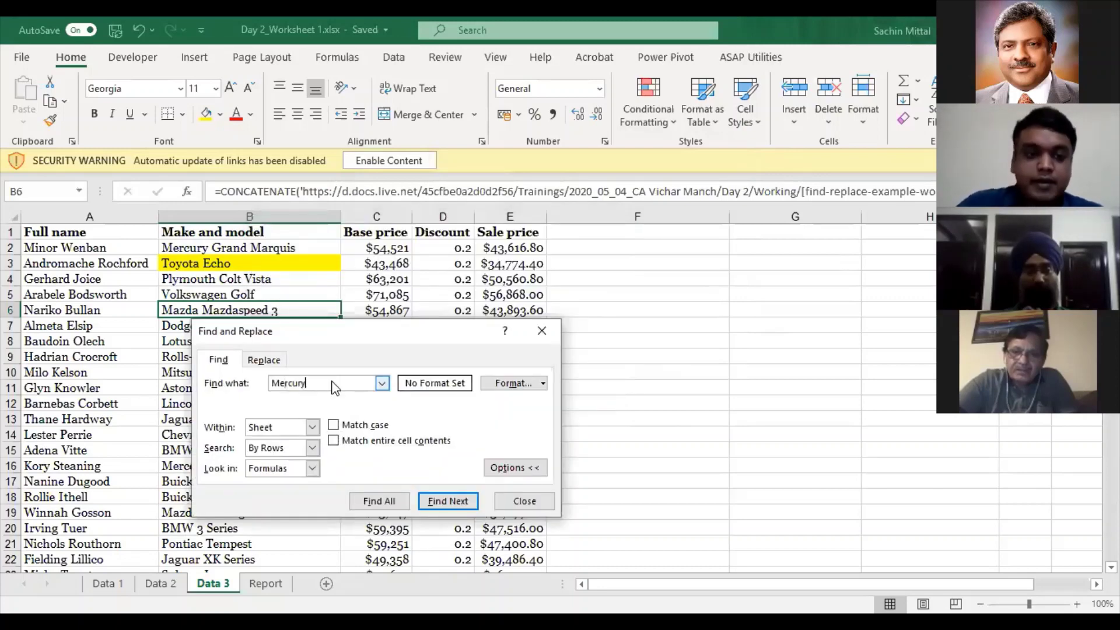
pyautogui.press('Return')
pyautogui.press('Return')
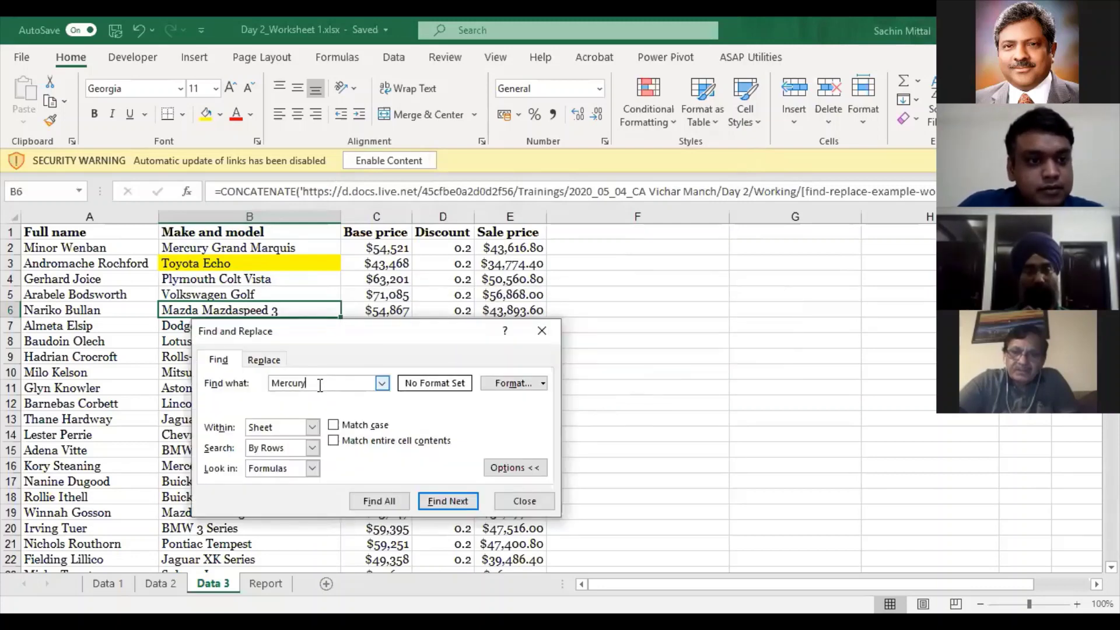
pyautogui.press('Escape')
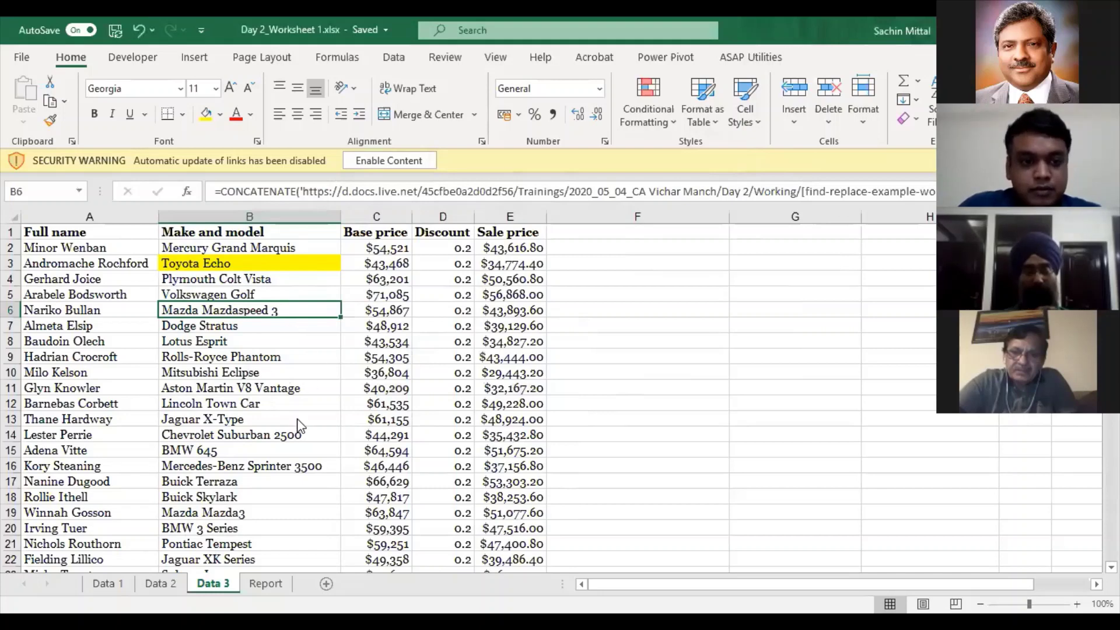
# - Keep the Mercury search limited to the sheet, then switch to the Data 2 sheet
pyautogui.hotkey('ctrl', 'f')
pyautogui.click(312, 447)
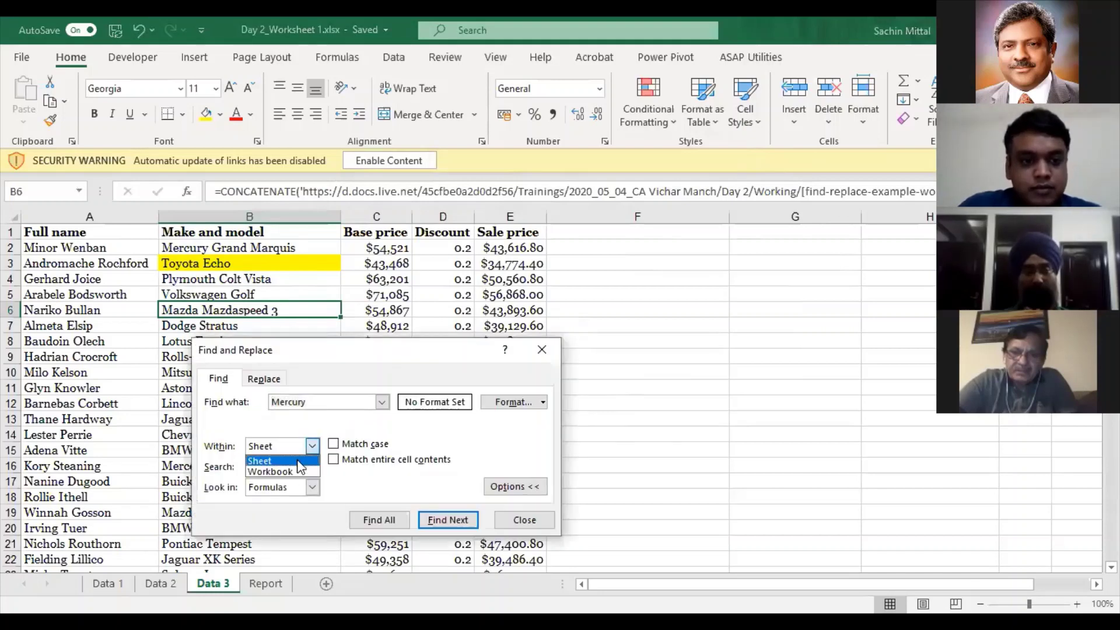
pyautogui.click(394, 440)
pyautogui.press('Escape')
pyautogui.click(165, 581)
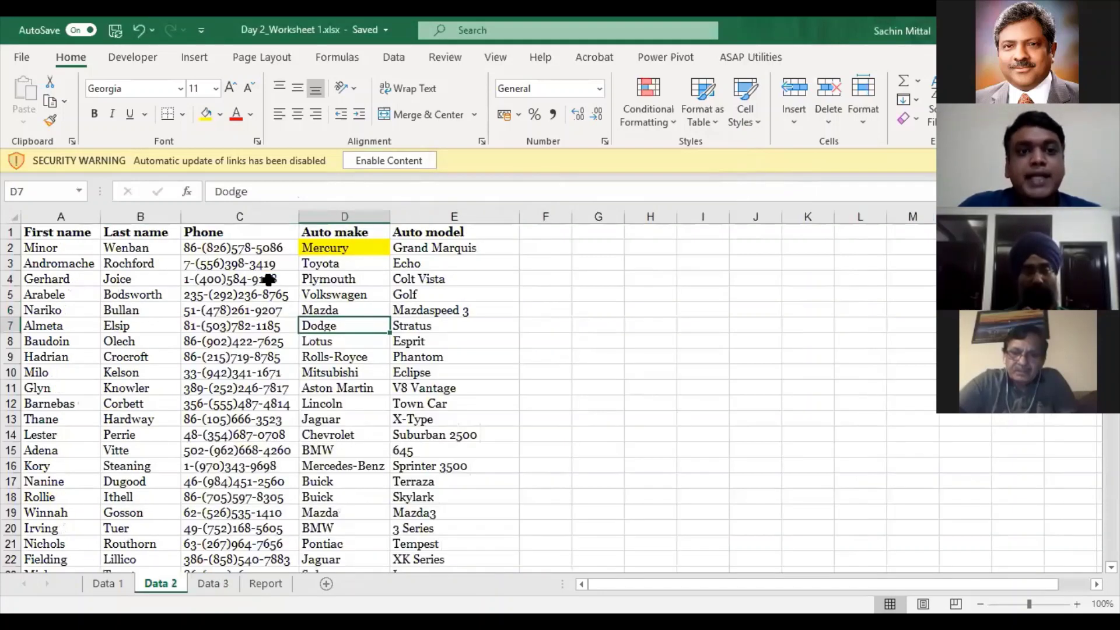
# - From C4 on Data 2, find the next Mercury entries such as D66
pyautogui.click(269, 280)
pyautogui.hotkey('ctrl', 'f')
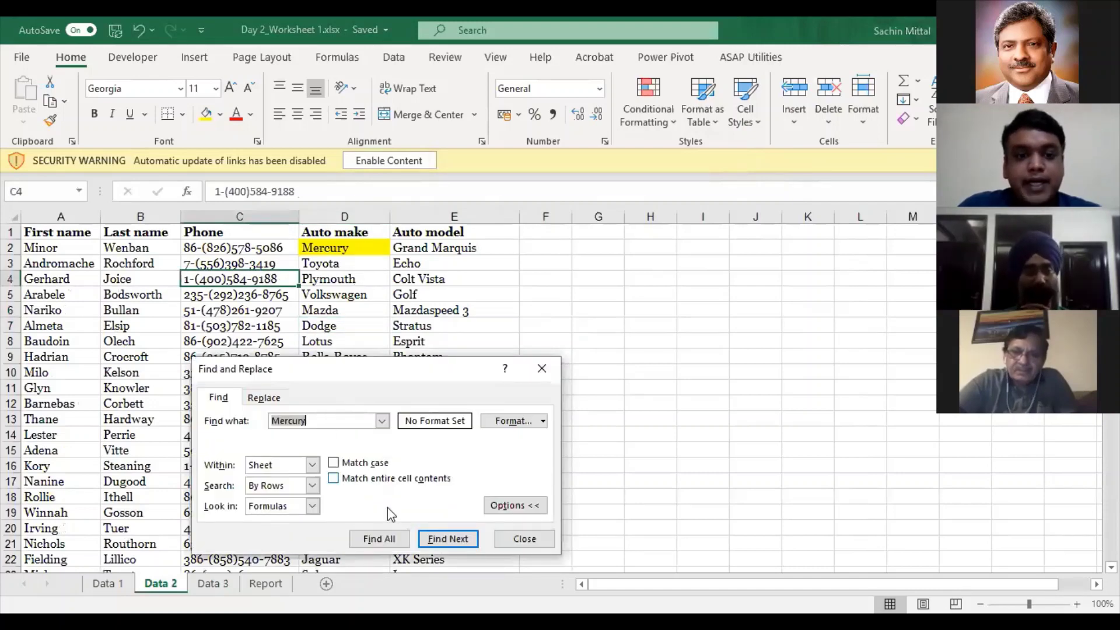
pyautogui.click(432, 539)
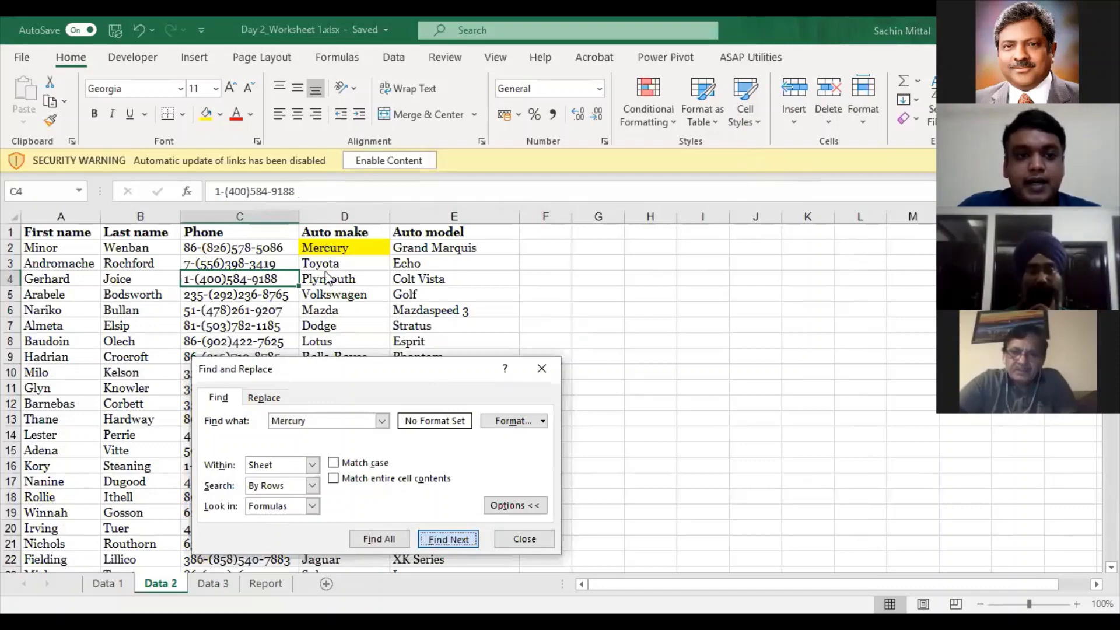
pyautogui.press('Return')
# - Search for MERCURY with Match case turned on and dismiss the not-found message
pyautogui.click(335, 254)
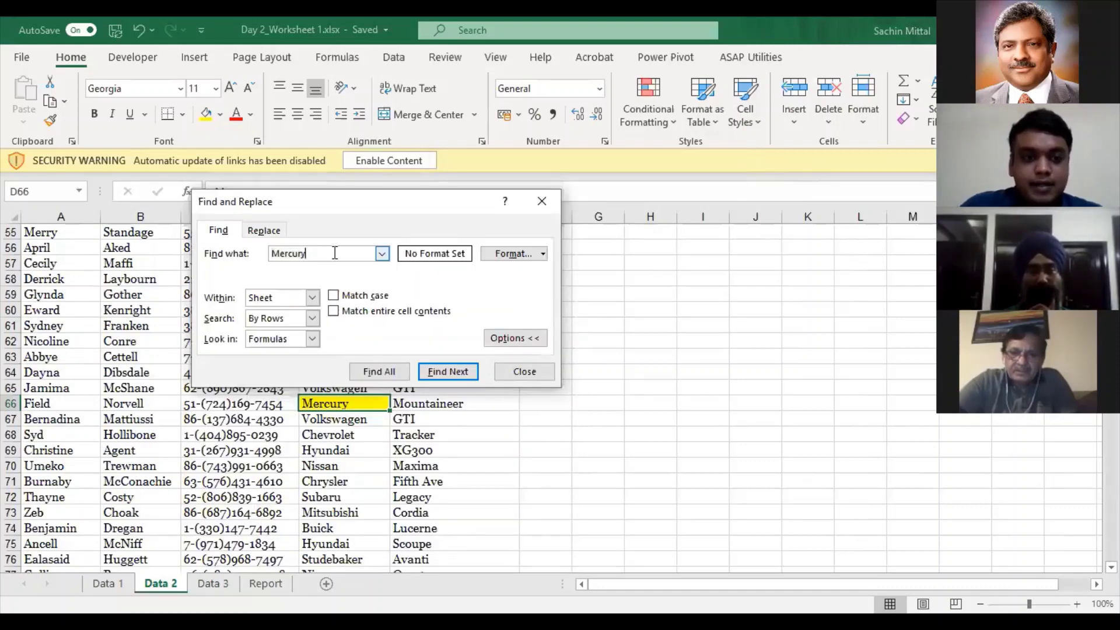
pyautogui.hotkey('ctrl', 'a')
pyautogui.press('BackSpace')
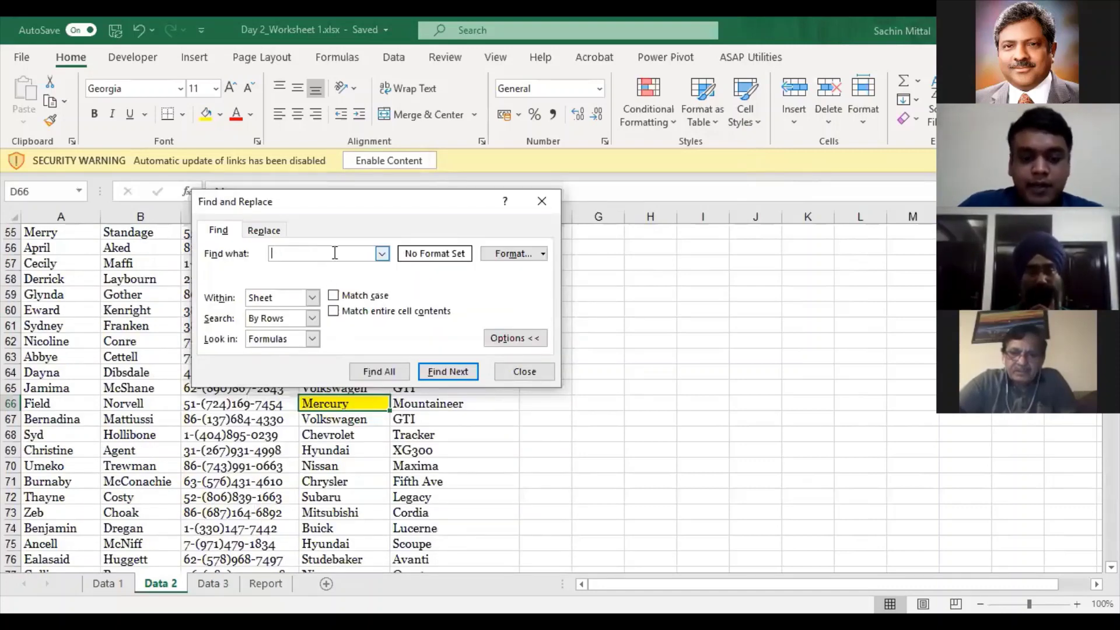
pyautogui.write('MERCURY')
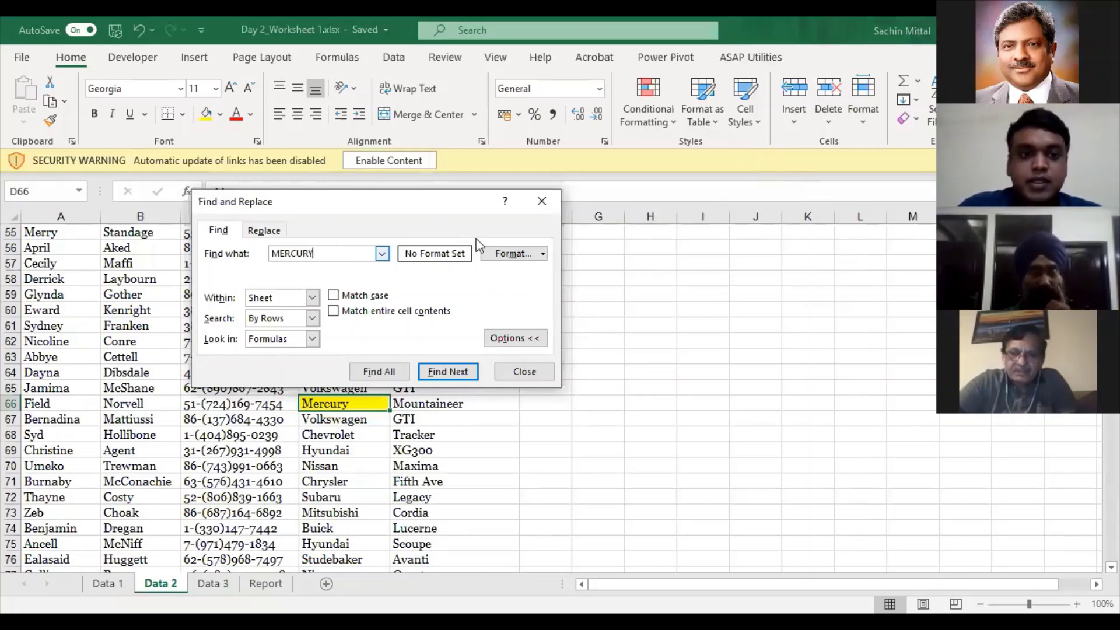
pyautogui.click(431, 372)
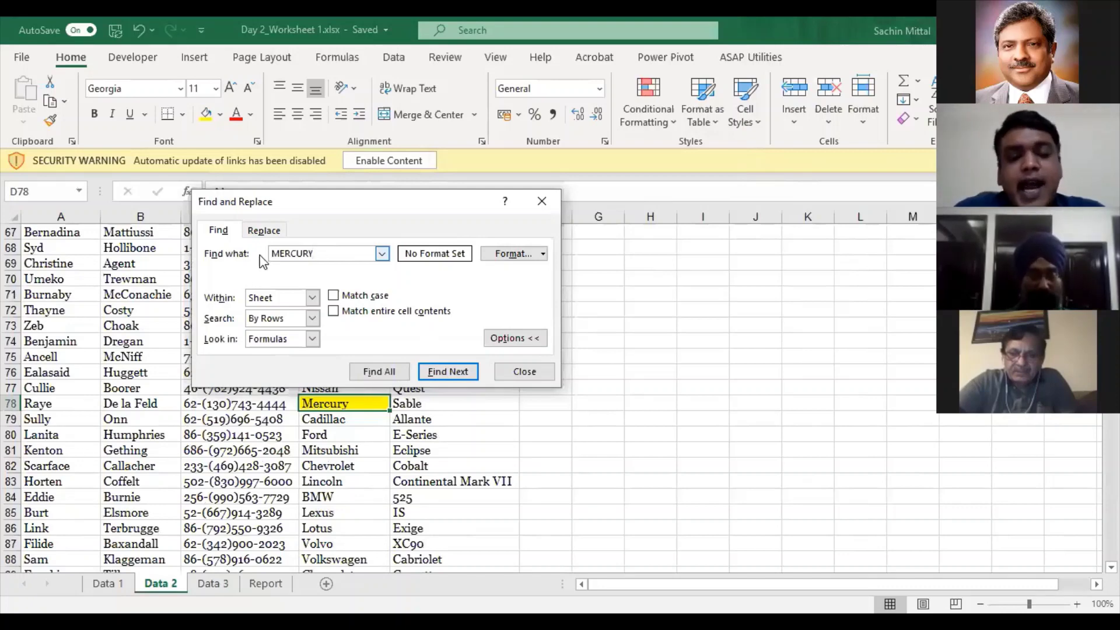
pyautogui.moveTo(316, 255); pyautogui.dragTo(259, 261)
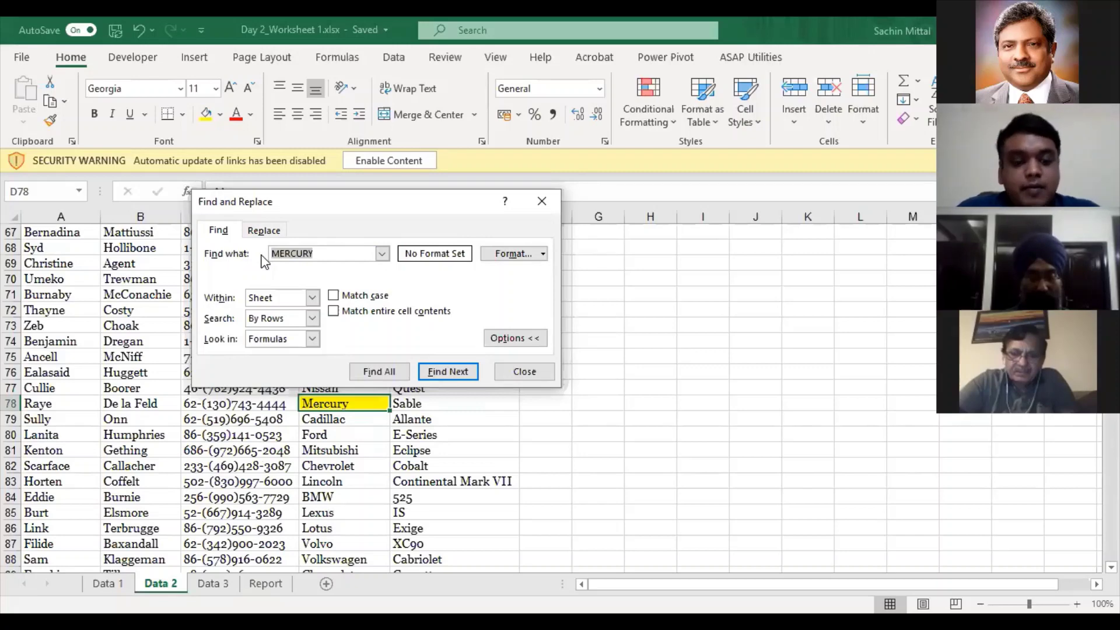
pyautogui.click(360, 296)
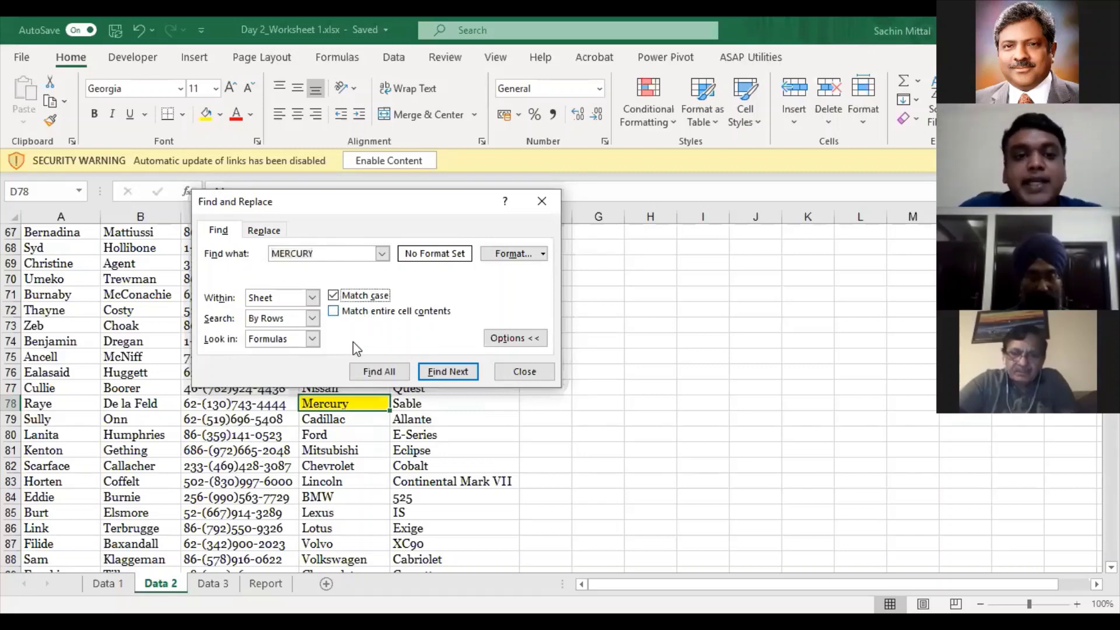
pyautogui.click(448, 377)
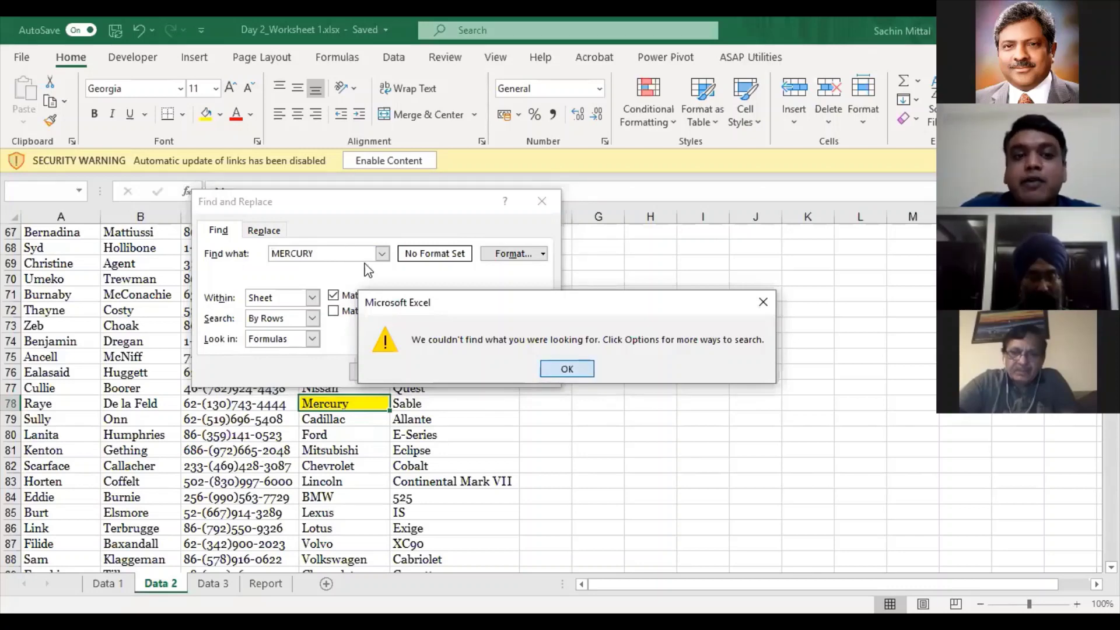
pyautogui.click(566, 369)
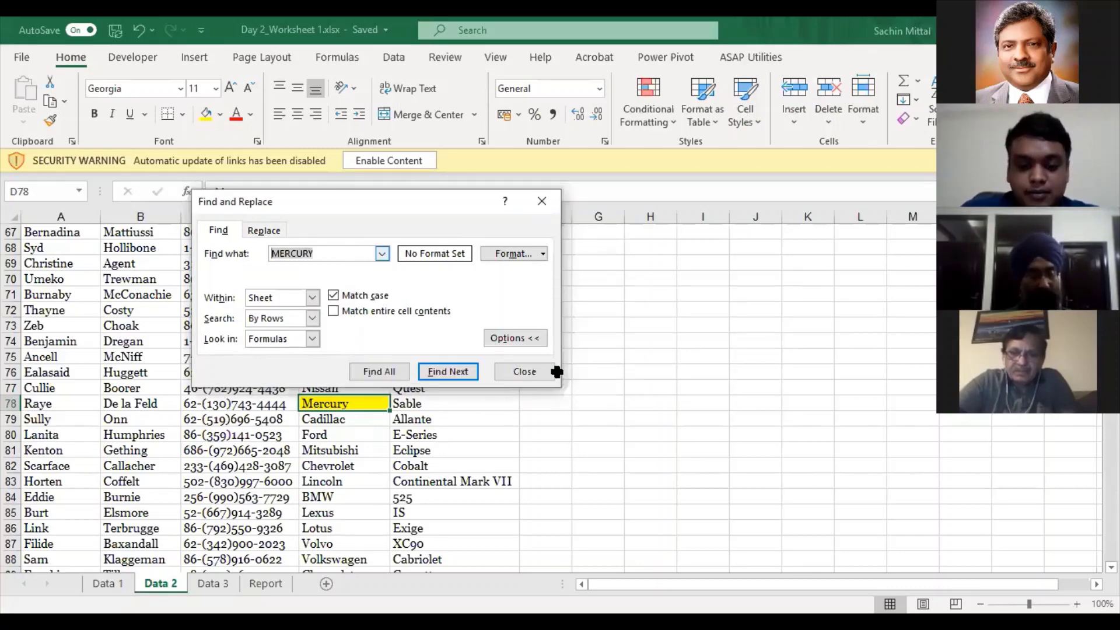
# - Search case-sensitively for Mercury to find its matches, then close the search
pyautogui.write('Mercury')
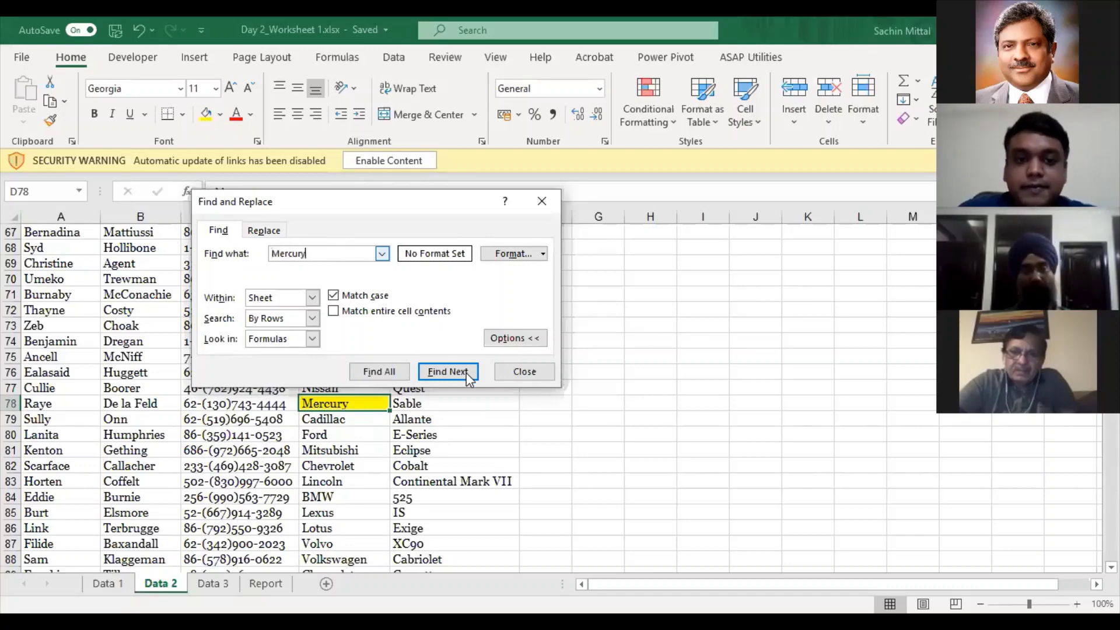
pyautogui.click(469, 376)
pyautogui.press('Return')
pyautogui.press('Return')
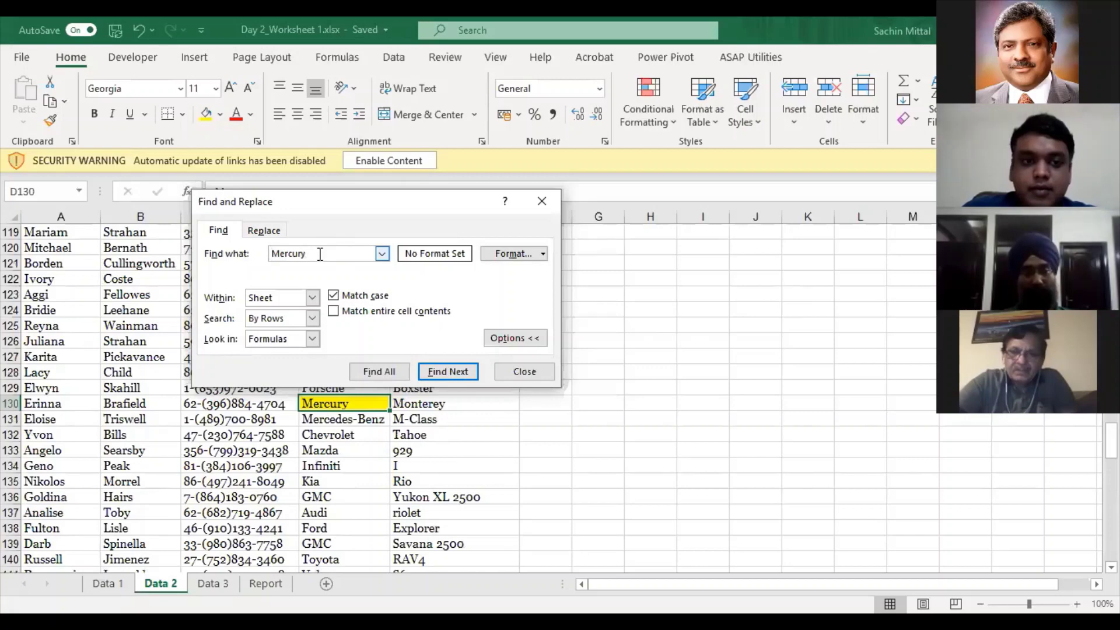
pyautogui.doubleClick(311, 251)
pyautogui.write('mer')
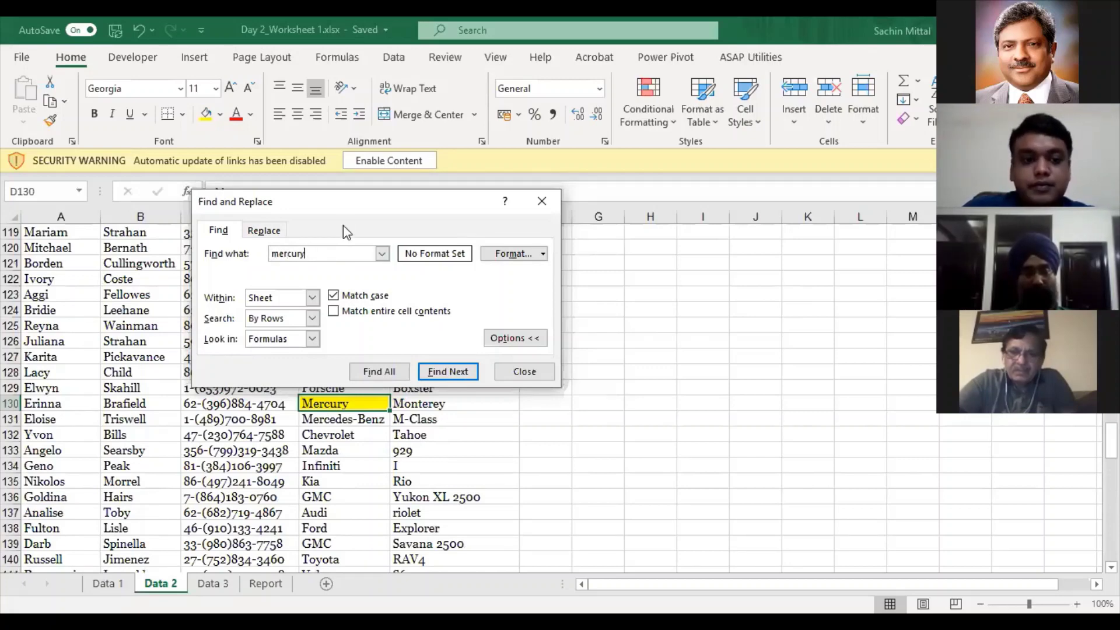
pyautogui.press('Escape')
pyautogui.scroll(7, 340, 325)
pyautogui.scroll(7, 341, 315)
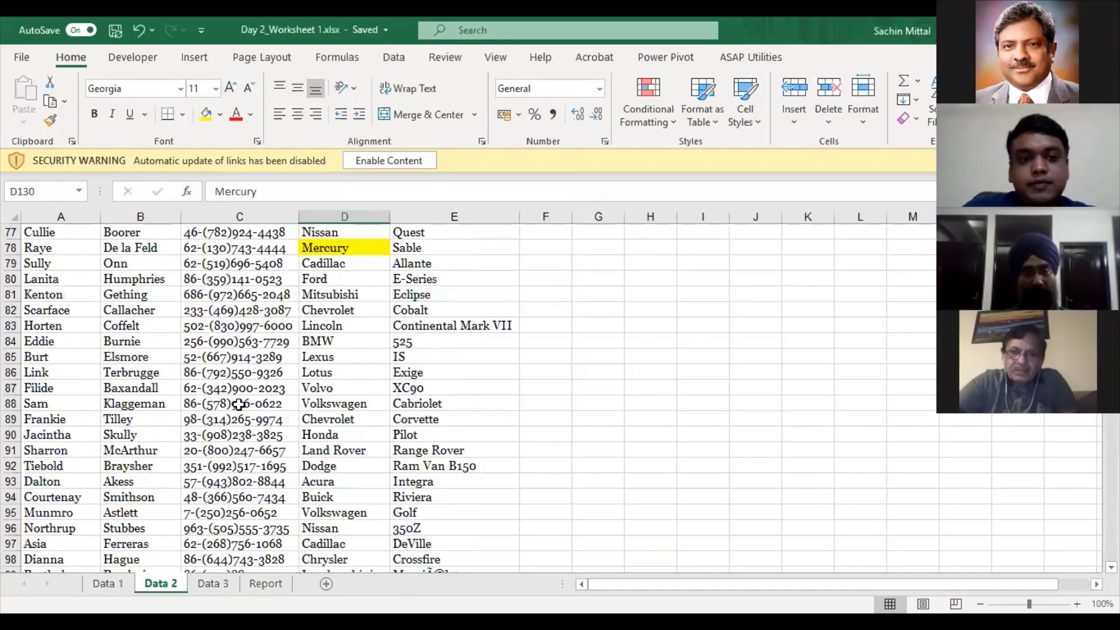
# - On Data 3, view the =C2*(1-D2) formula in Sale price cell E2 without changing it
pyautogui.scroll(14, 222, 584)
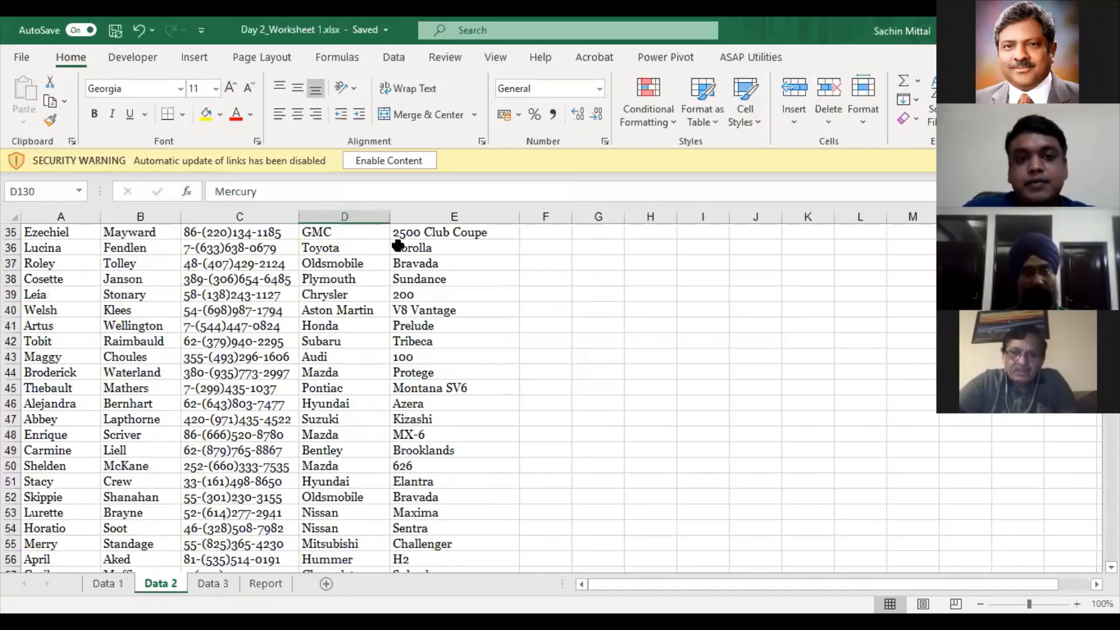
pyautogui.hotkey('ctrl', 'pagedown')
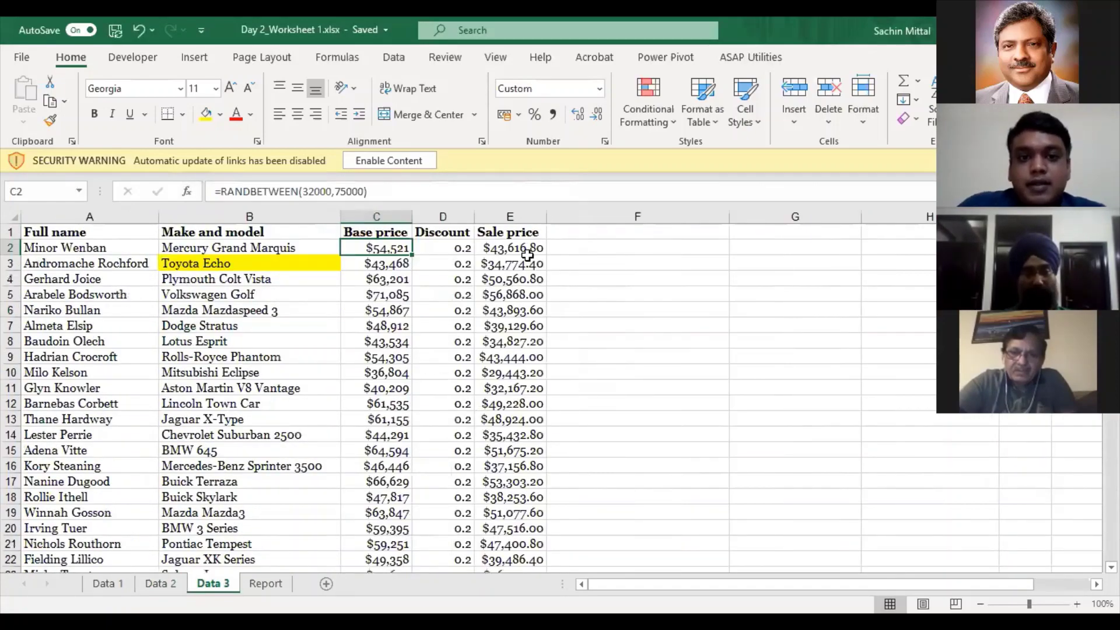
pyautogui.click(524, 251)
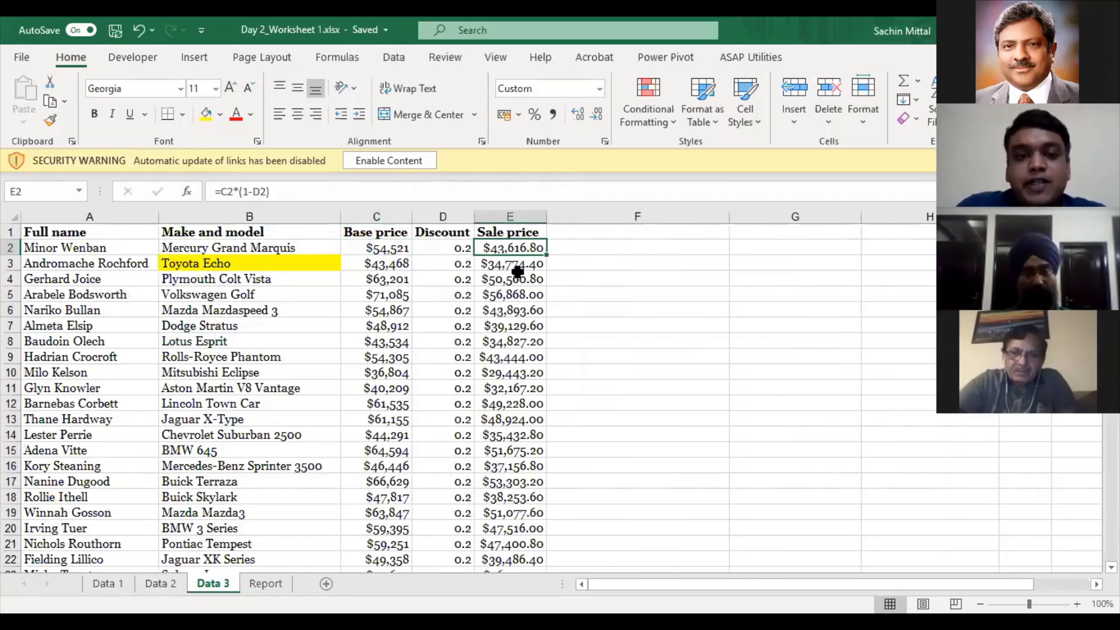
pyautogui.press('F2')
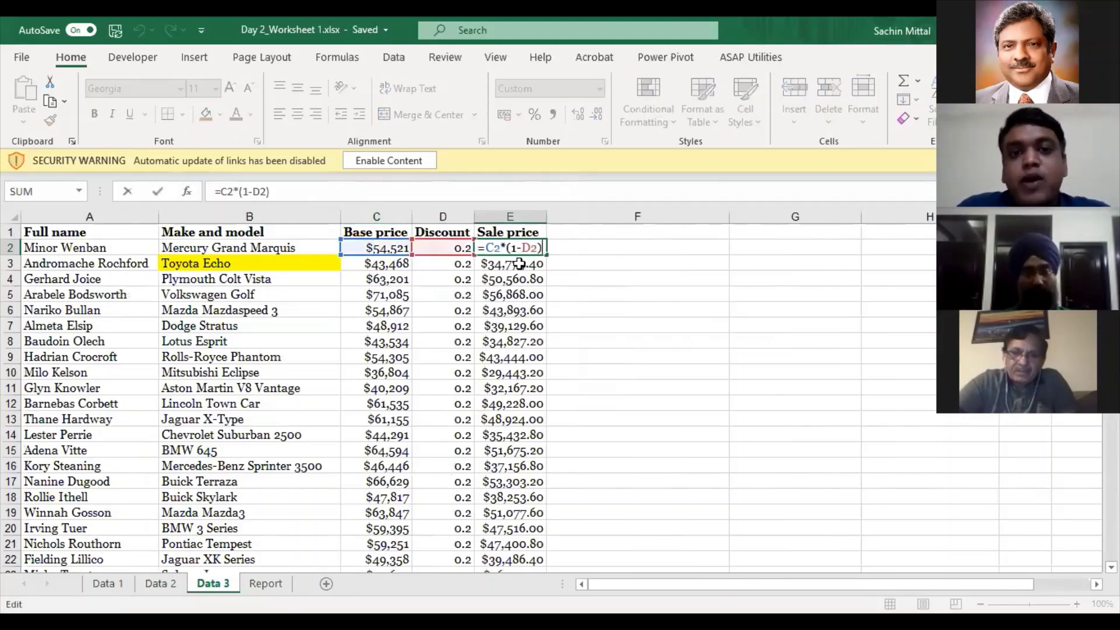
pyautogui.click(282, 336)
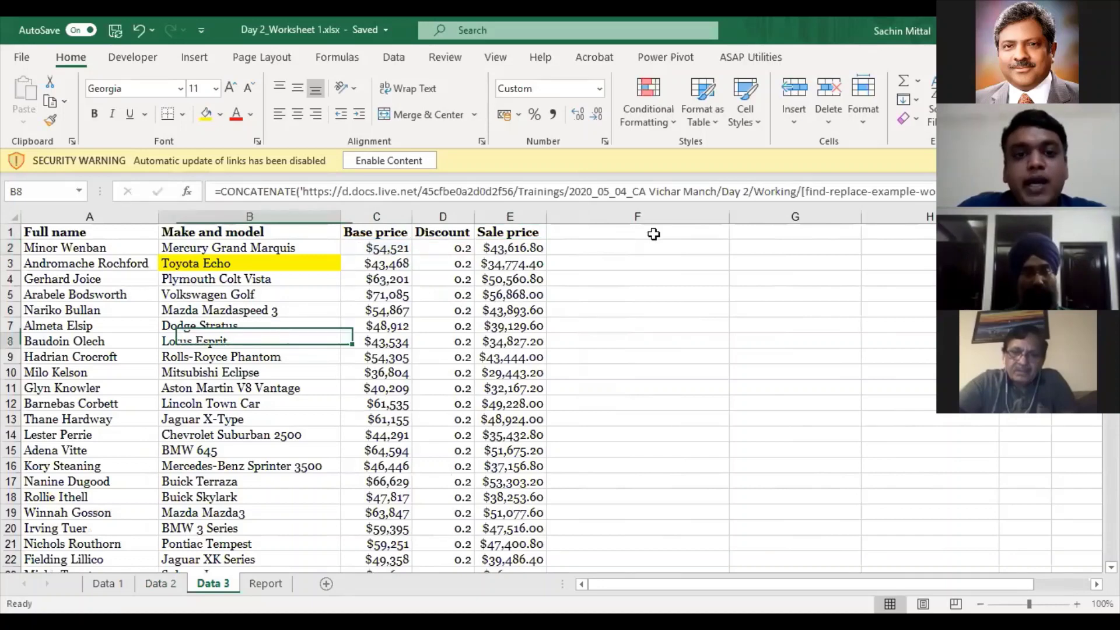
# - Enter the test value 123 in cell F5
pyautogui.click(668, 300)
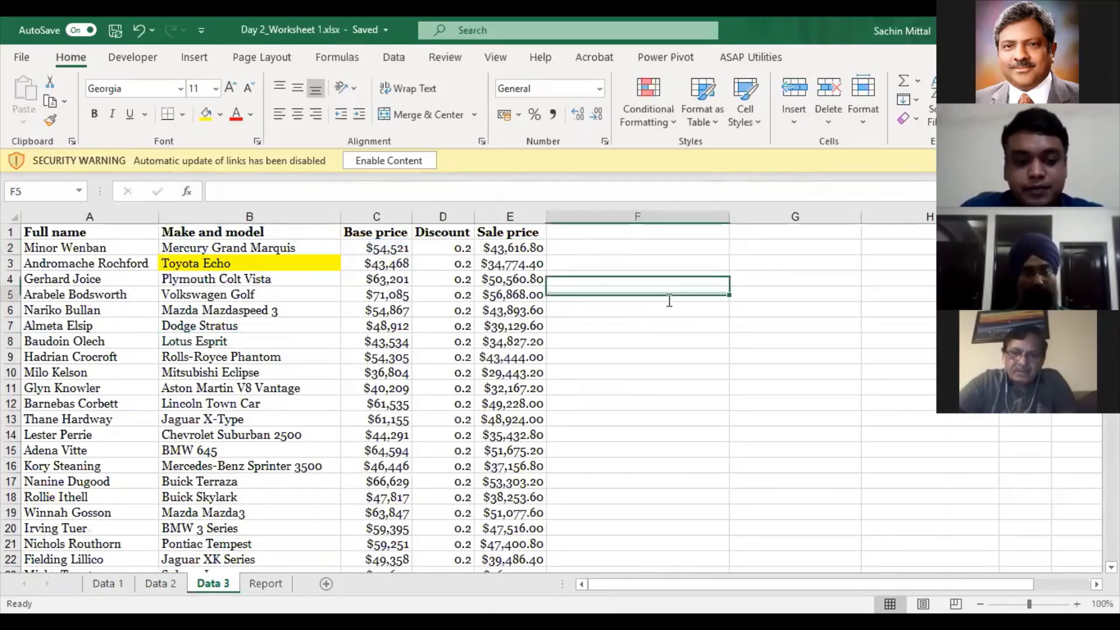
pyautogui.write('123')
pyautogui.press('Return')
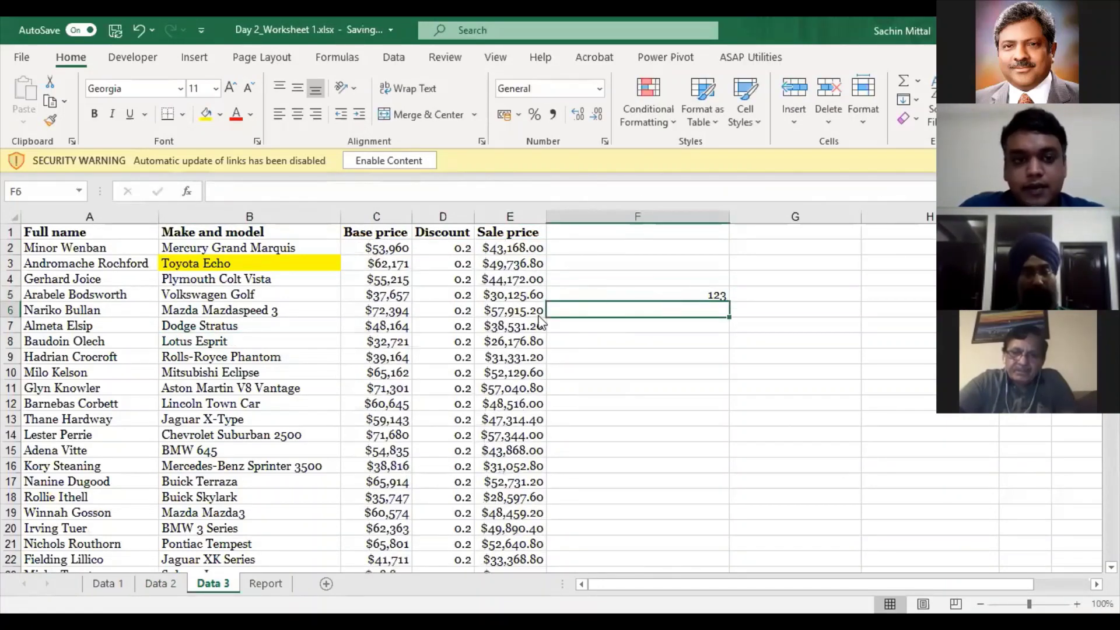
pyautogui.hotkey('ctrl', 'f')
pyautogui.press('Escape')
# - Copy 123 from F5 into F12 and F16
pyautogui.click(670, 294)
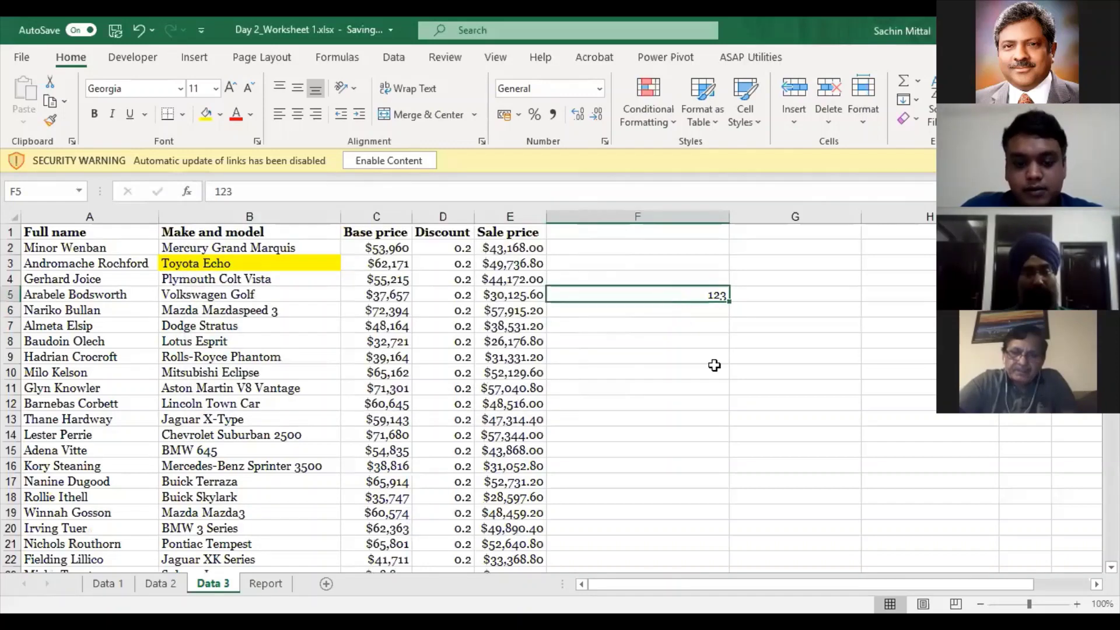
pyautogui.hotkey('ctrl', 'c')
pyautogui.click(688, 404)
pyautogui.hotkey('ctrl', 'v')
pyautogui.click(688, 461)
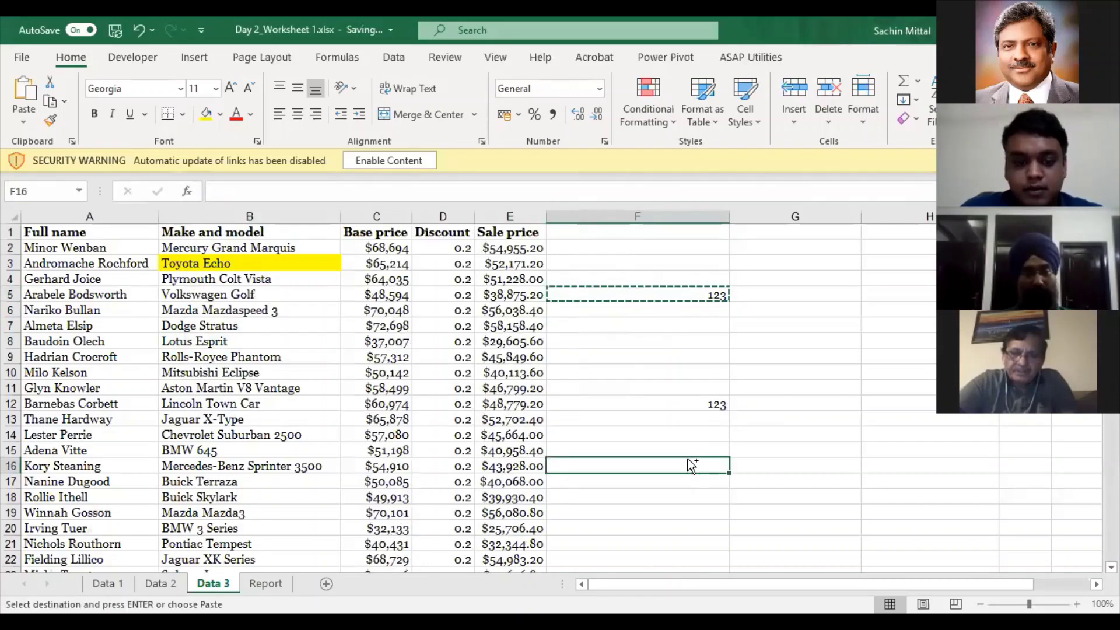
pyautogui.hotkey('ctrl', 'v')
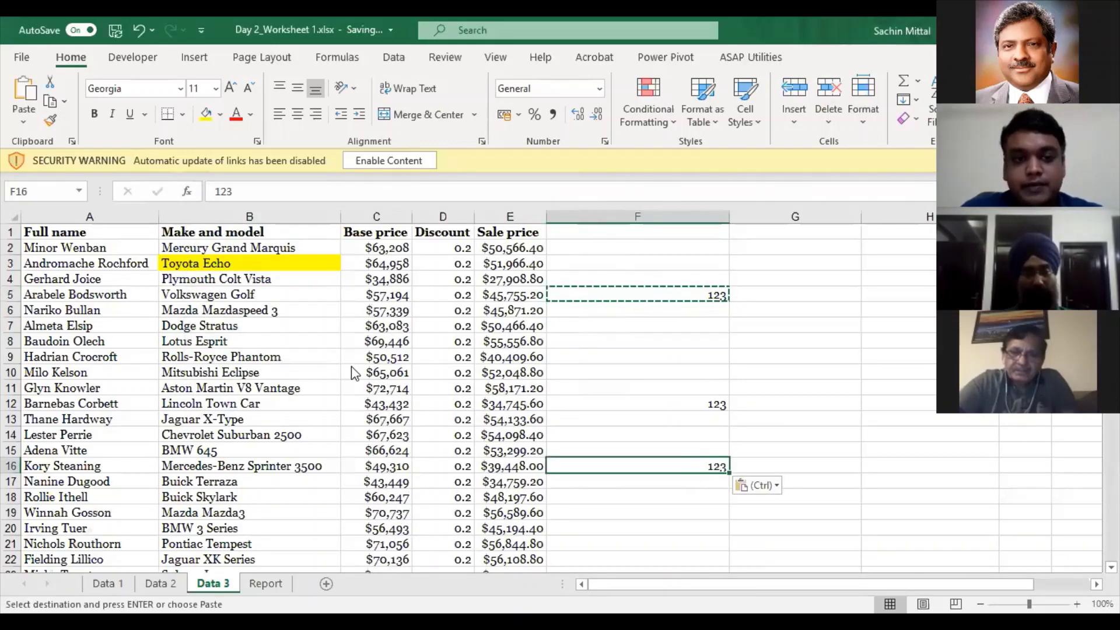
# - Search the sheet for 123, stepping through all three matches
pyautogui.hotkey('ctrl', 'f')
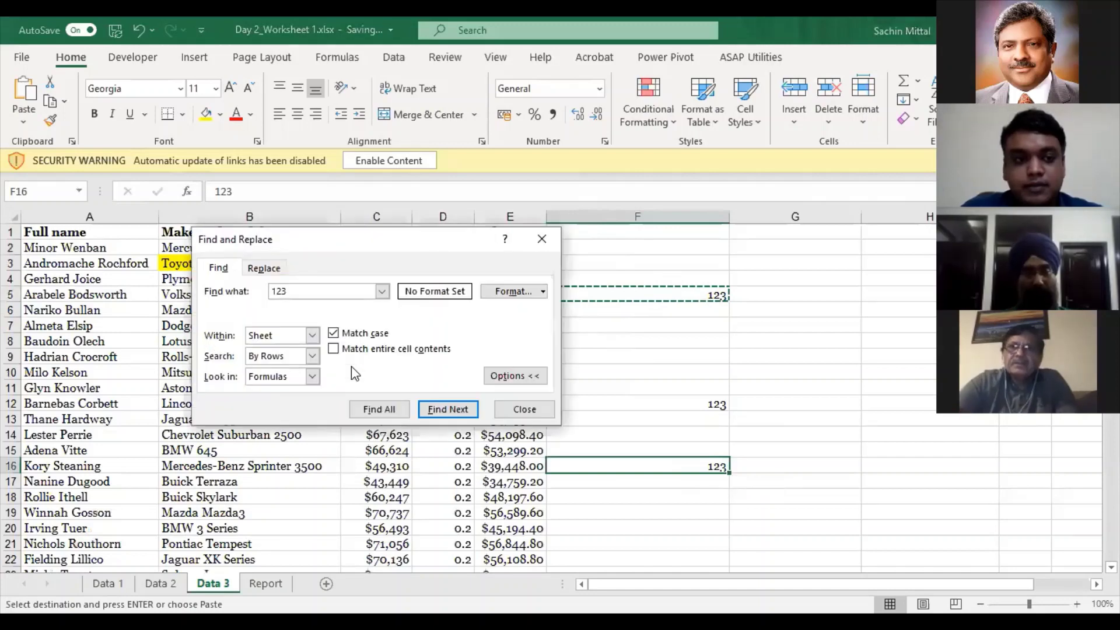
pyautogui.press('Return')
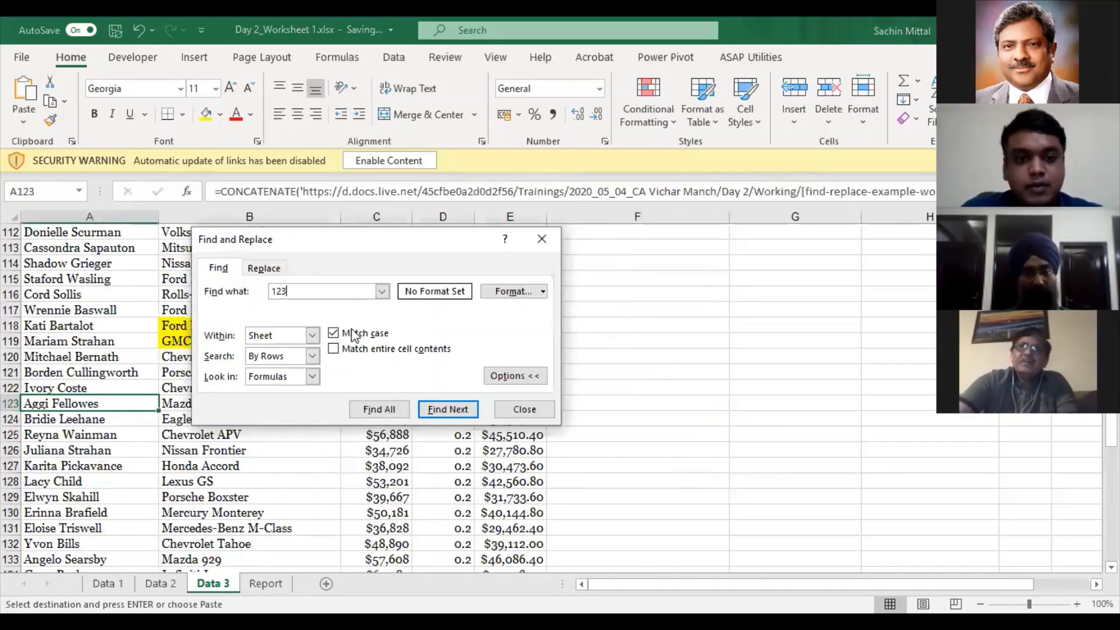
pyautogui.press('Return')
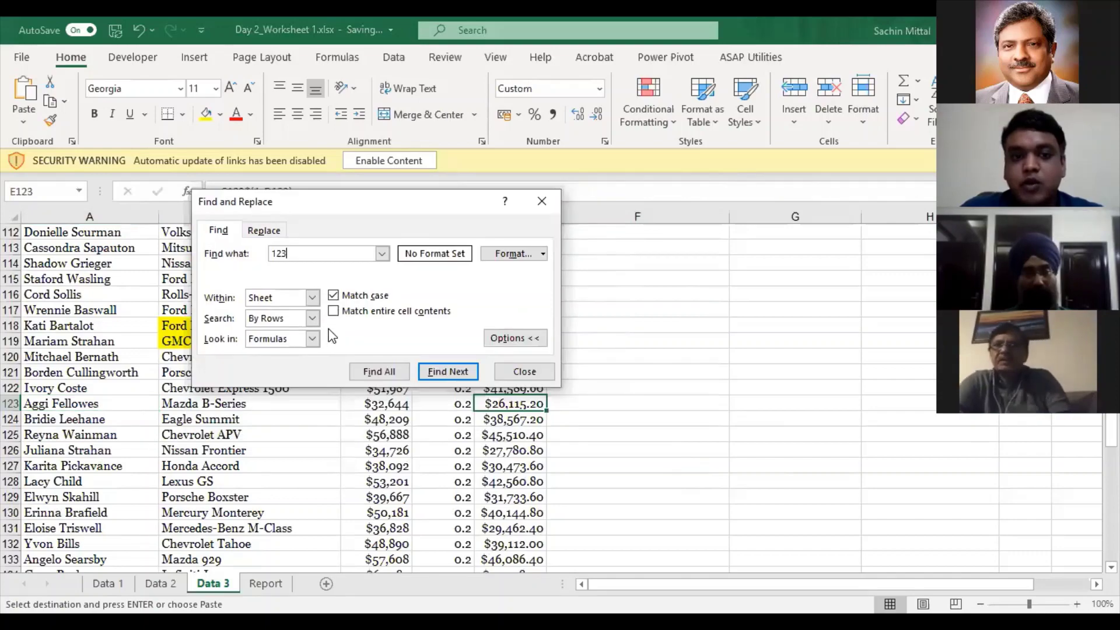
pyautogui.press('Return')
pyautogui.press('Return')
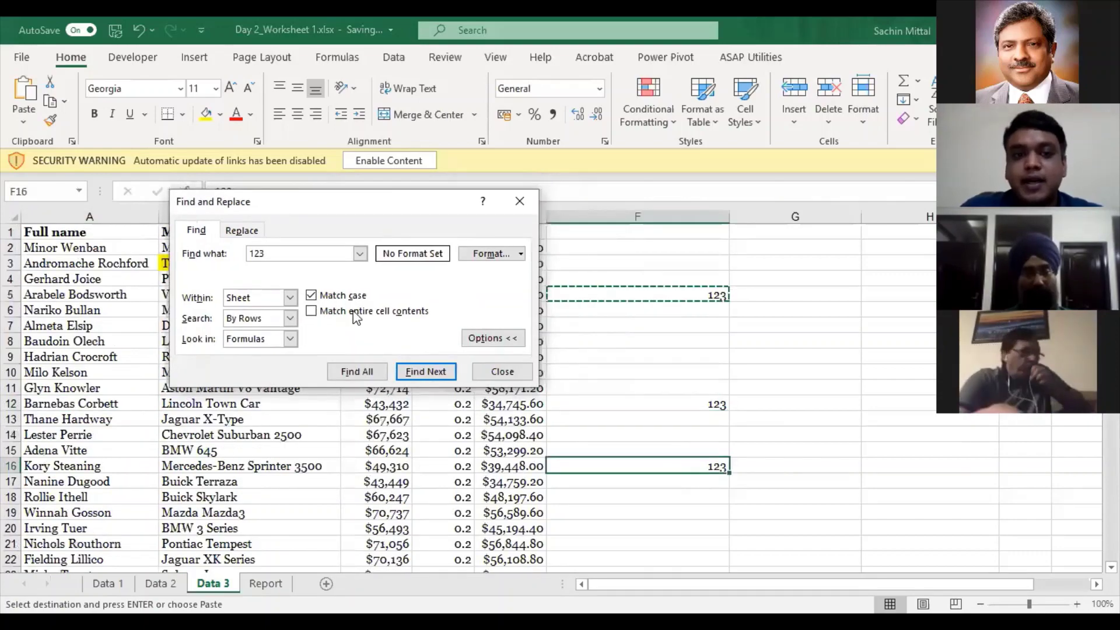
pyautogui.press('Escape')
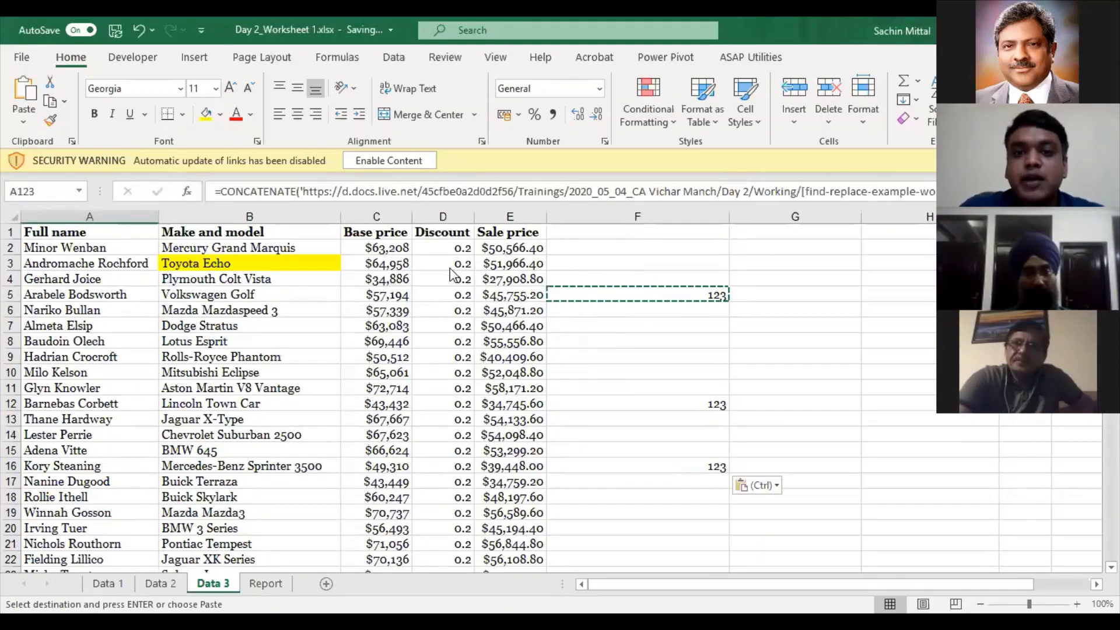
pyautogui.press('Escape')
pyautogui.scroll(-2, 255, 303)
pyautogui.scroll(2, 255, 302)
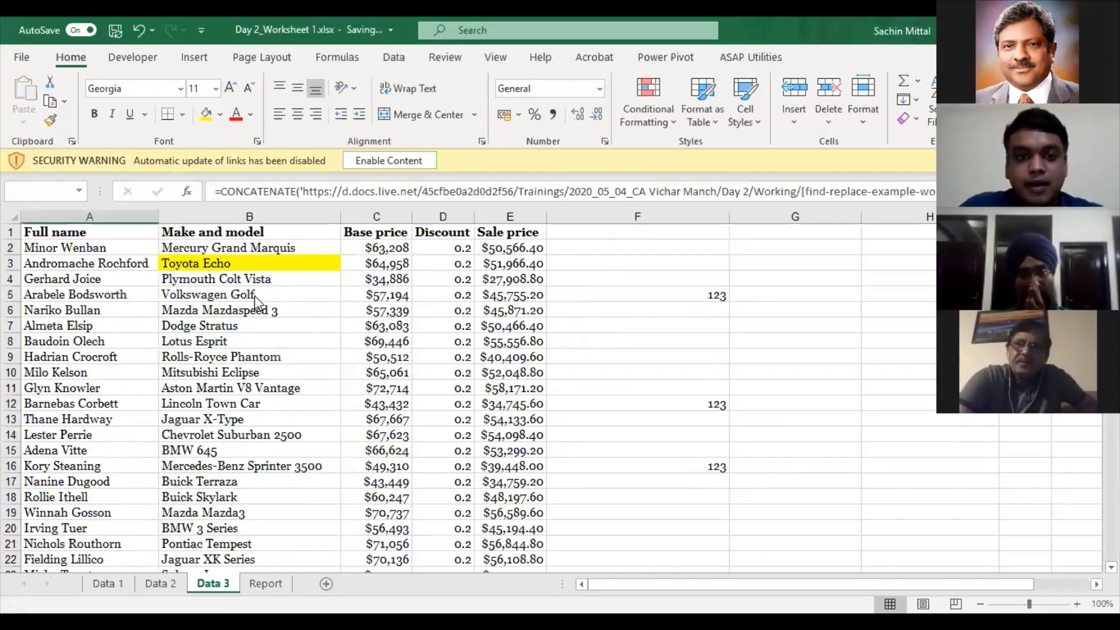
# - Reopen Find from B5 and clear the old search value, ready for 50566
pyautogui.click(254, 295)
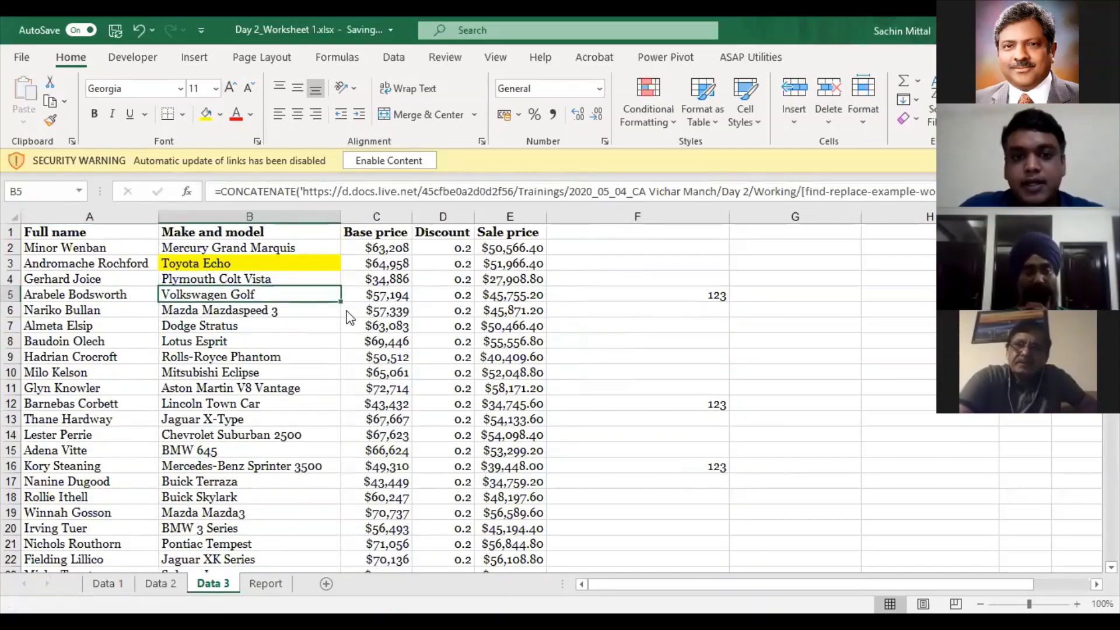
pyautogui.hotkey('ctrl', 'f')
pyautogui.moveTo(301, 315); pyautogui.dragTo(161, 305)
pyautogui.click(149, 355)
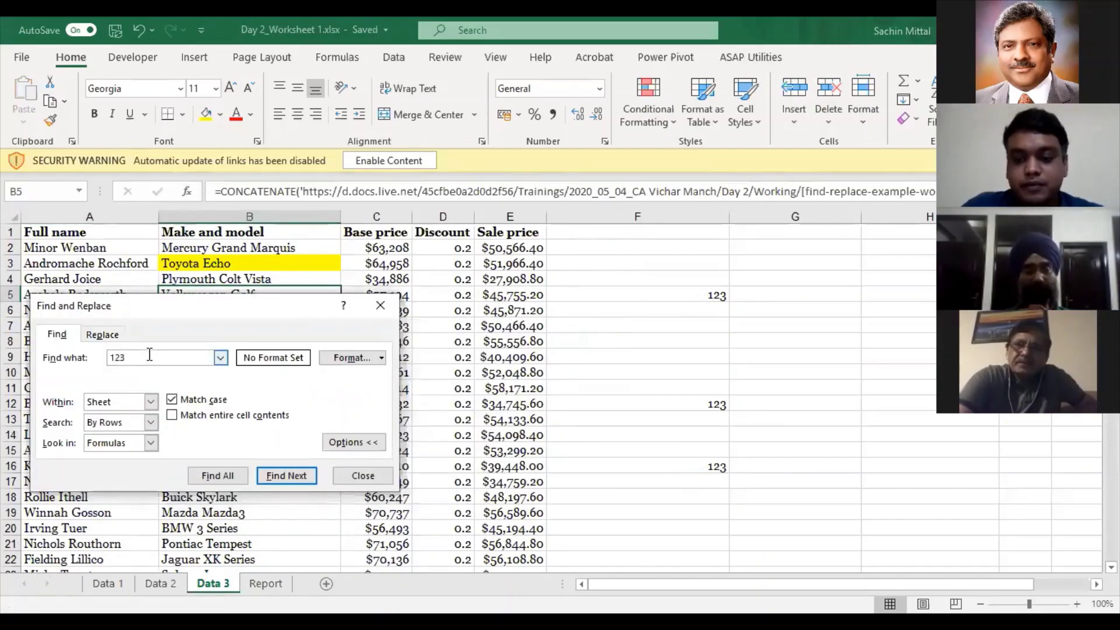
pyautogui.press('BackSpace')
pyautogui.press('BackSpace')
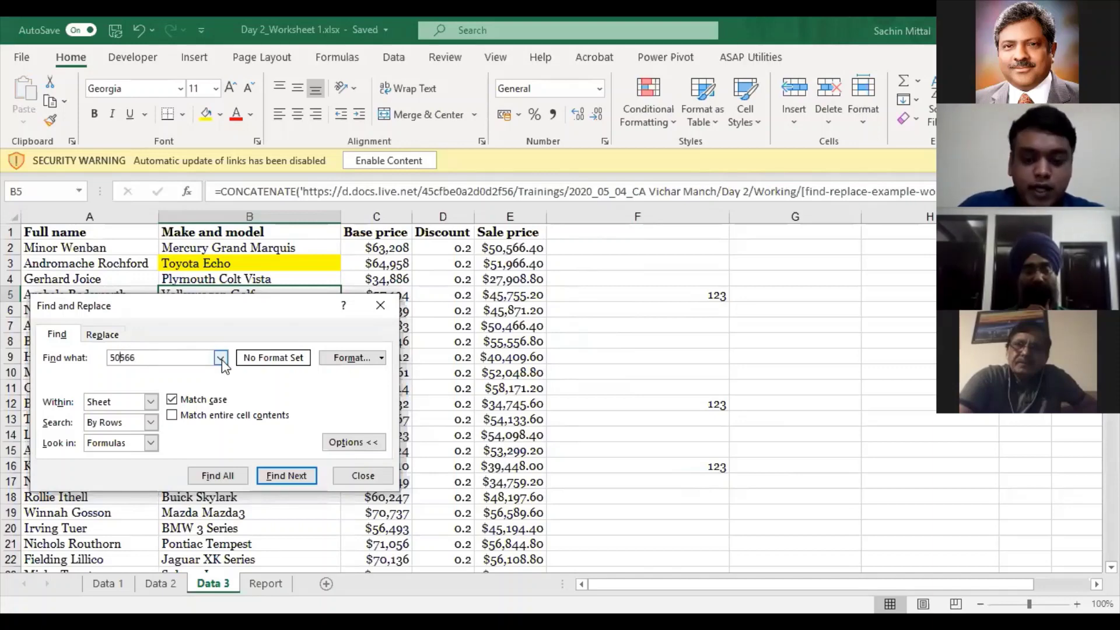
# - Search the sheet for 50,566 with Match case turned off
pyautogui.write(',')
pyautogui.click(192, 402)
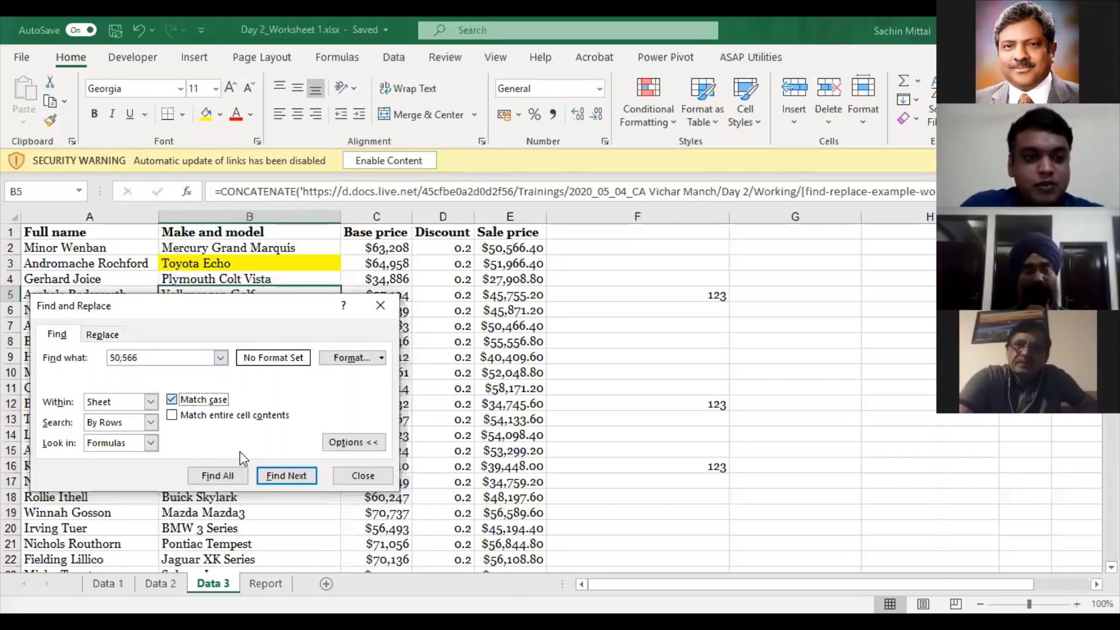
pyautogui.press('space')
pyautogui.click(287, 479)
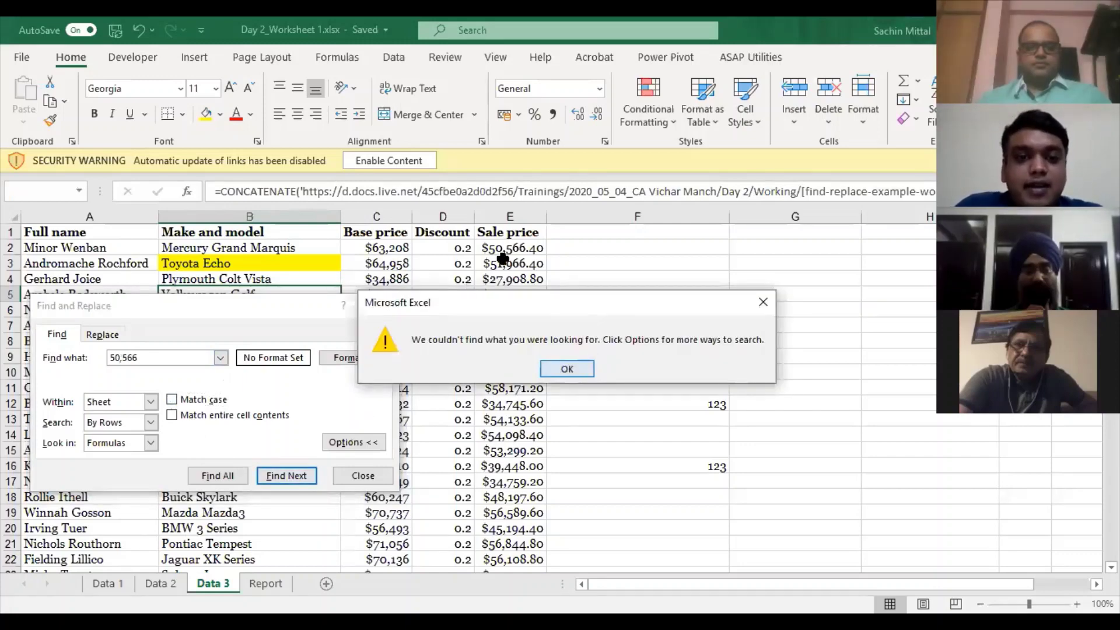
pyautogui.press('Escape')
pyautogui.press('Escape')
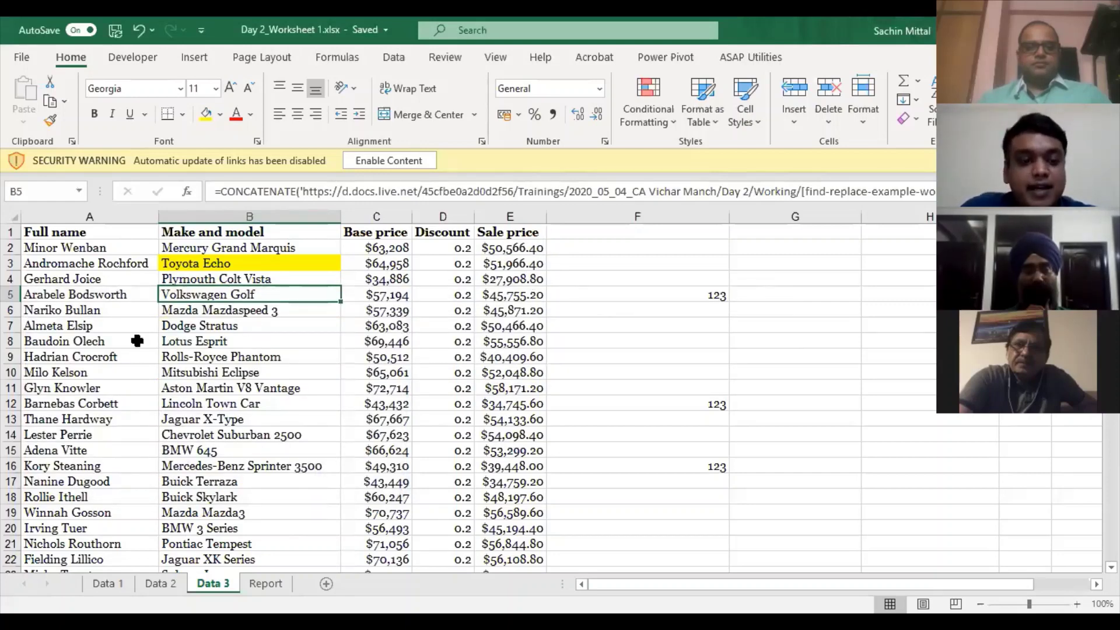
# - Repeat the 50,566 search until not found, then set Look in to Values
pyautogui.hotkey('ctrl', 'f')
pyautogui.press('Return')
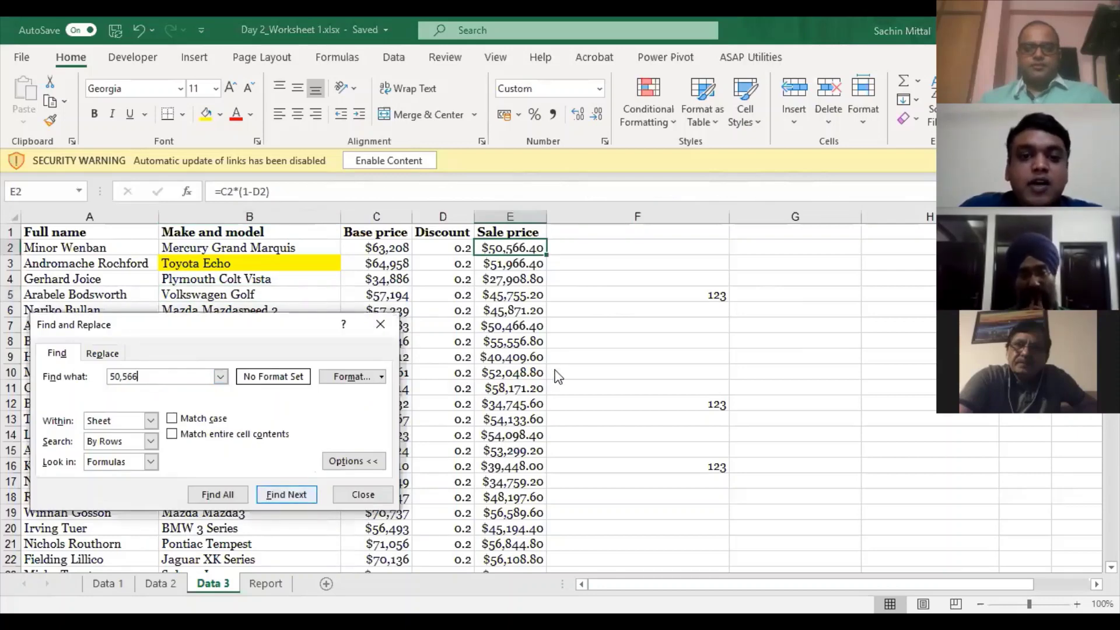
pyautogui.press('Return')
pyautogui.press('Return')
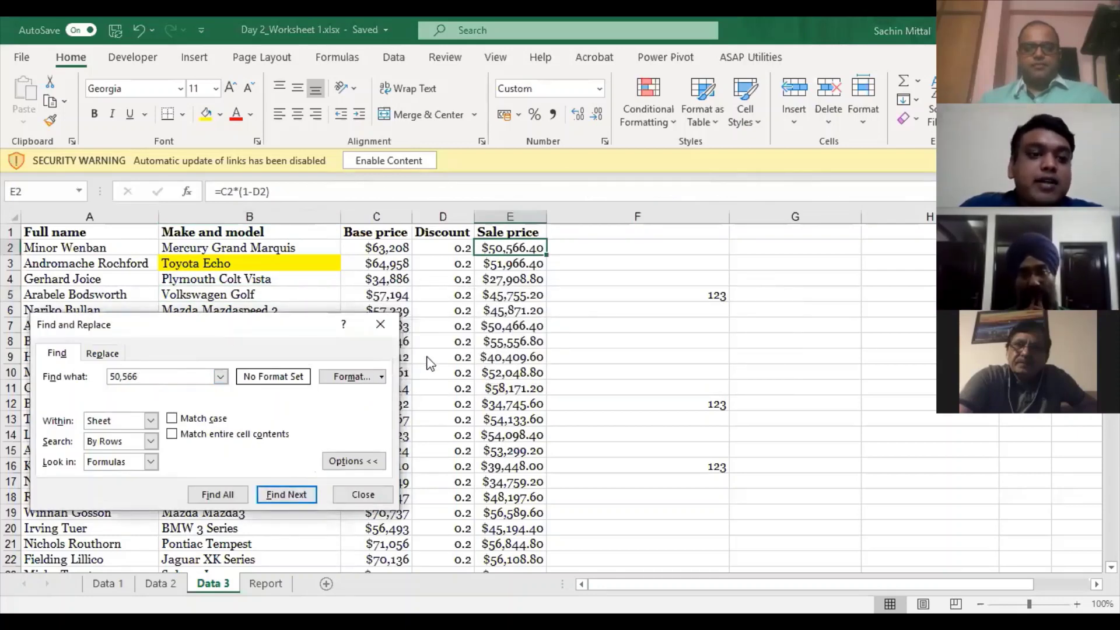
pyautogui.press('Return')
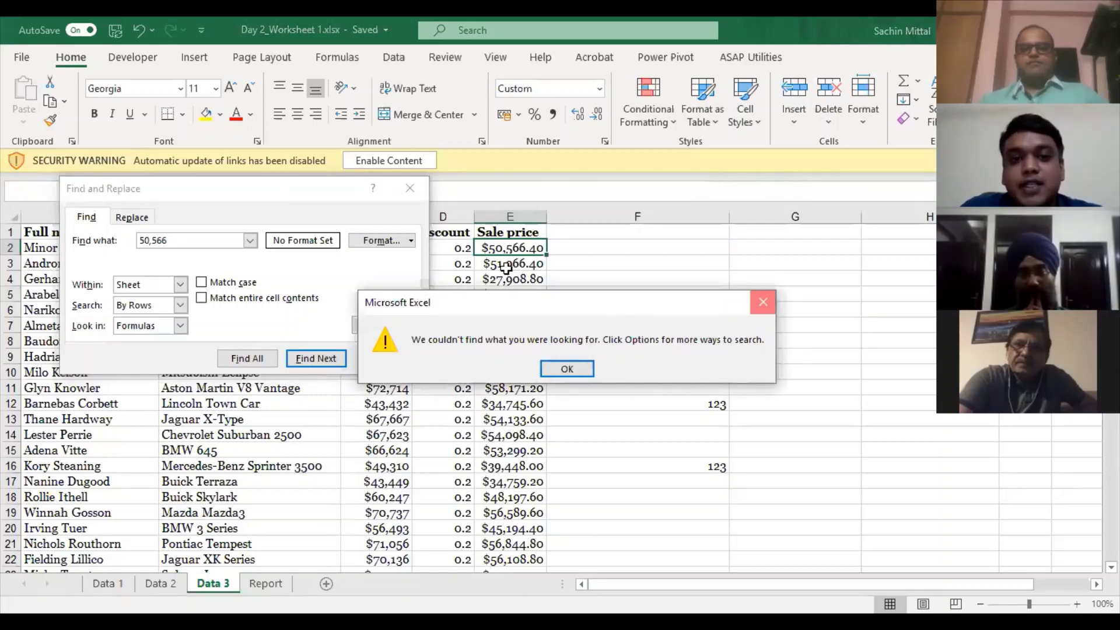
pyautogui.click(763, 302)
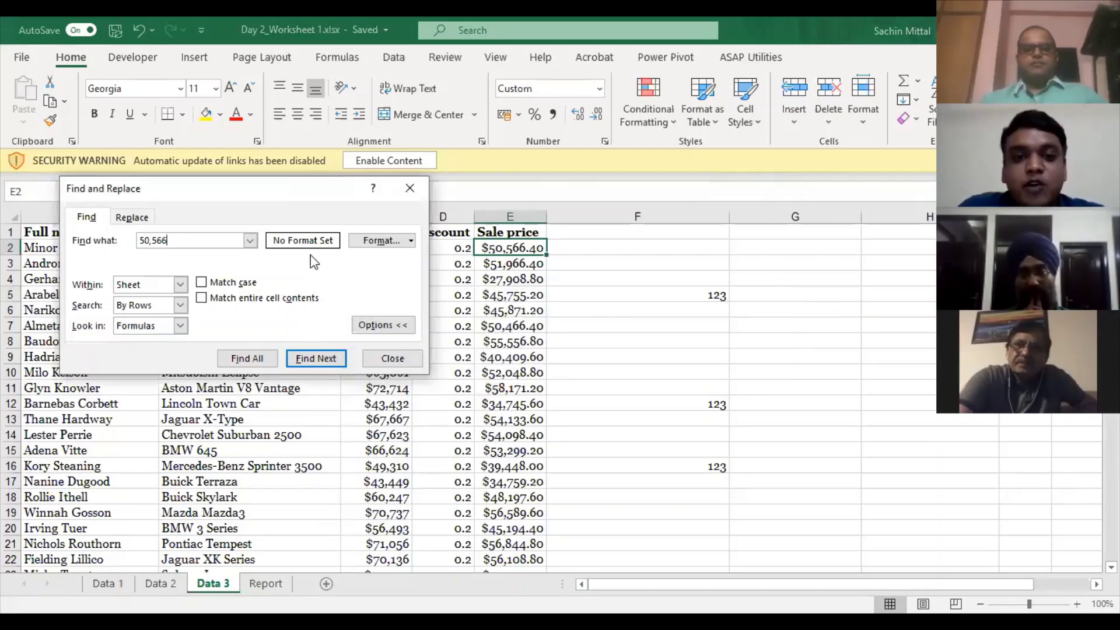
pyautogui.click(169, 325)
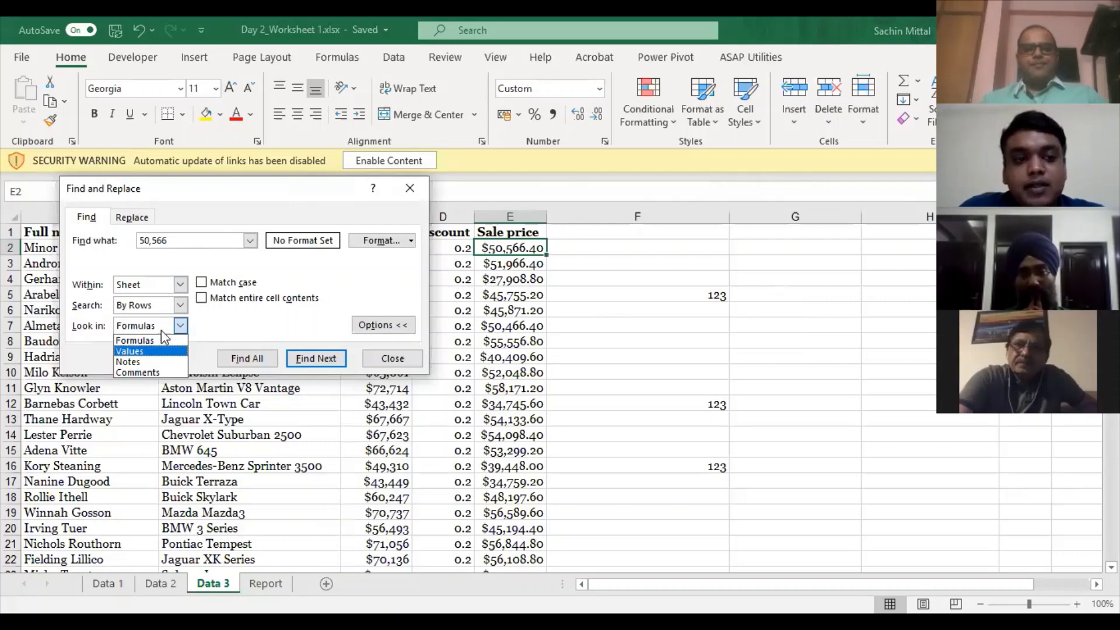
pyautogui.click(160, 352)
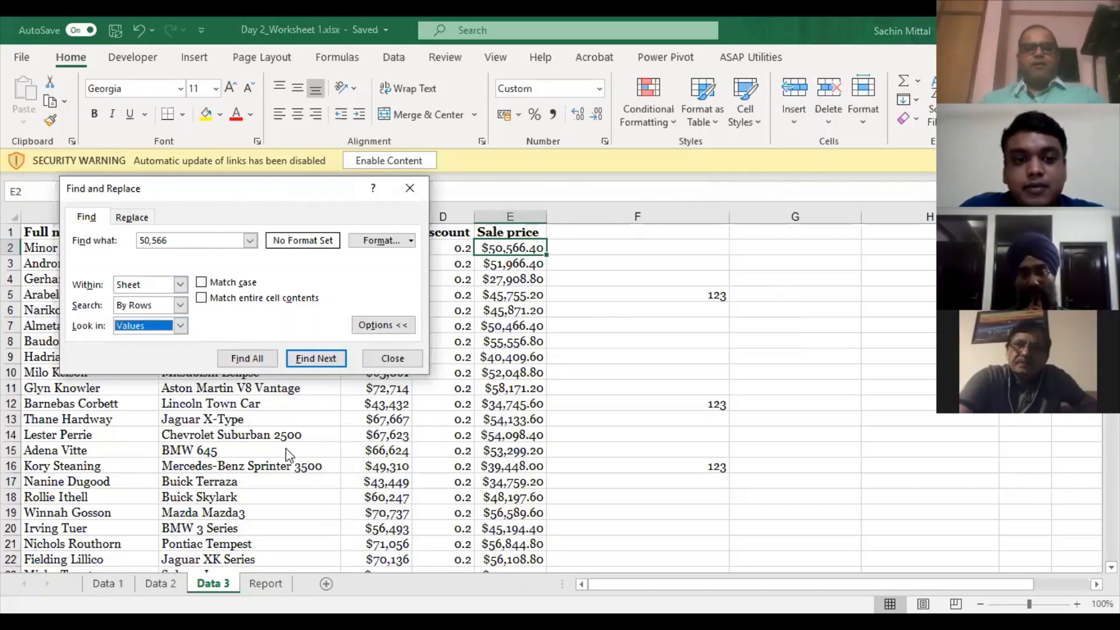
pyautogui.click(504, 248)
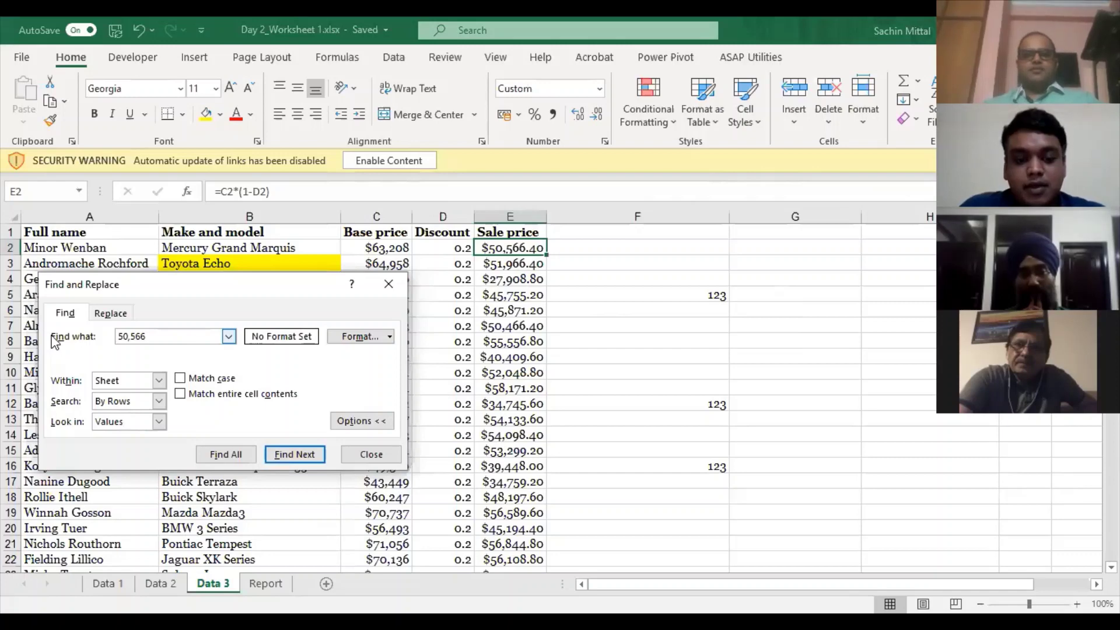
# - Find 51,966 in E3, then toggle Look in between Formulas and Values
pyautogui.write('51,')
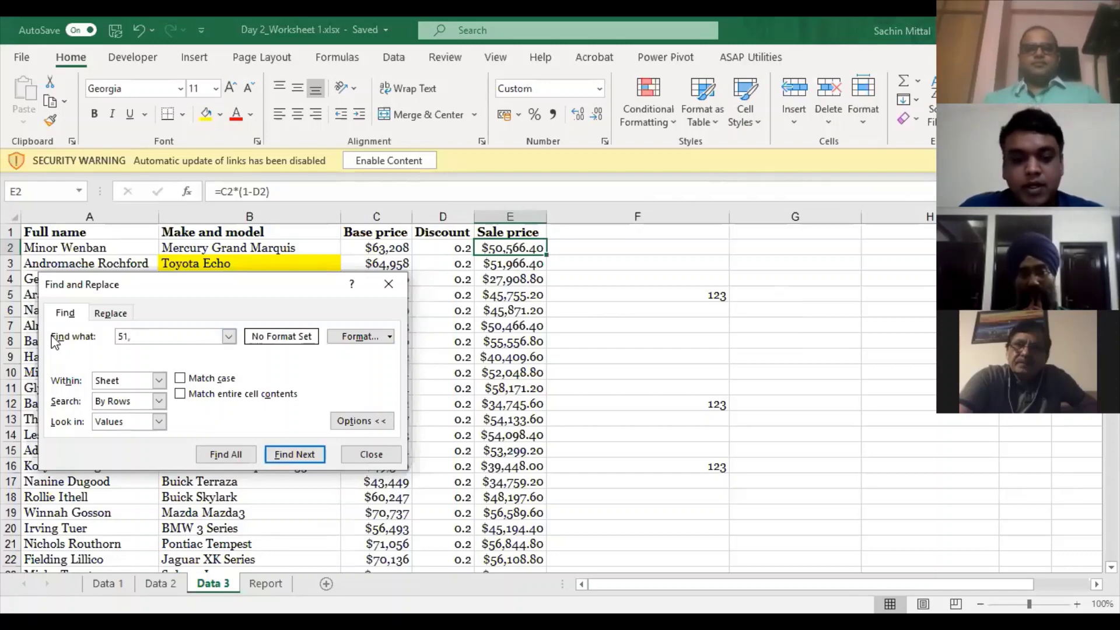
pyautogui.write('966')
pyautogui.click(290, 456)
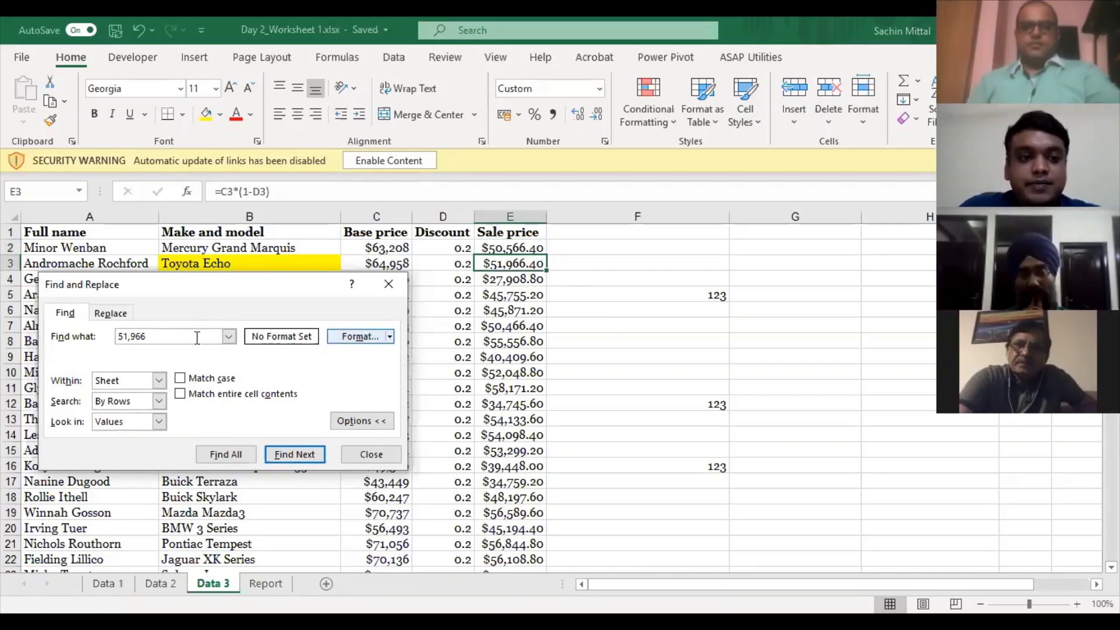
pyautogui.moveTo(198, 337); pyautogui.dragTo(61, 336)
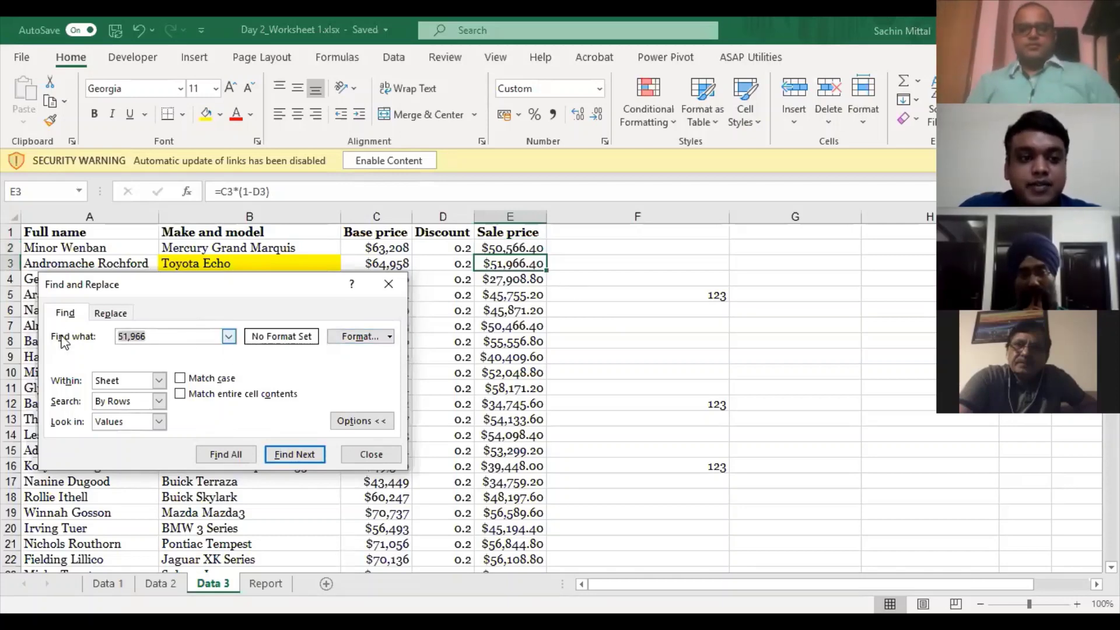
pyautogui.click(159, 421)
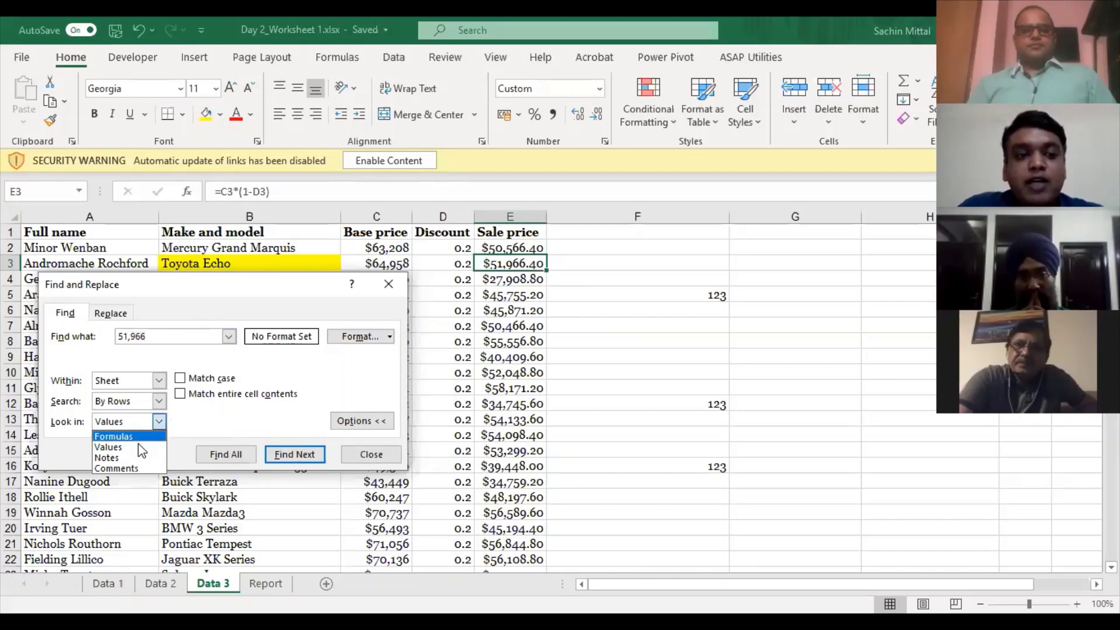
pyautogui.click(138, 438)
pyautogui.click(160, 422)
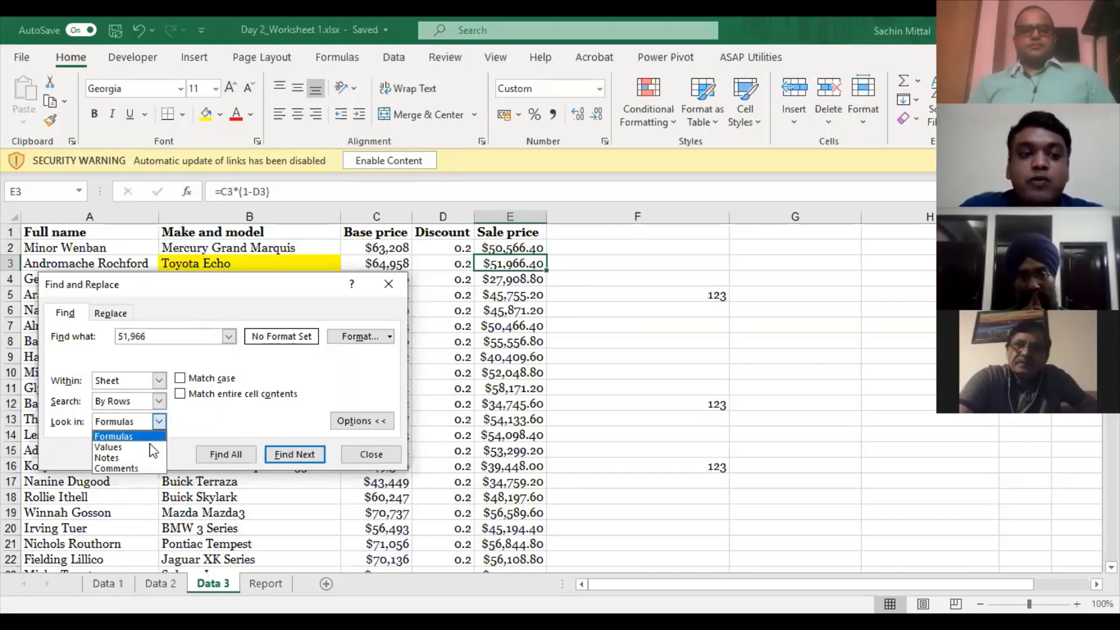
pyautogui.click(152, 447)
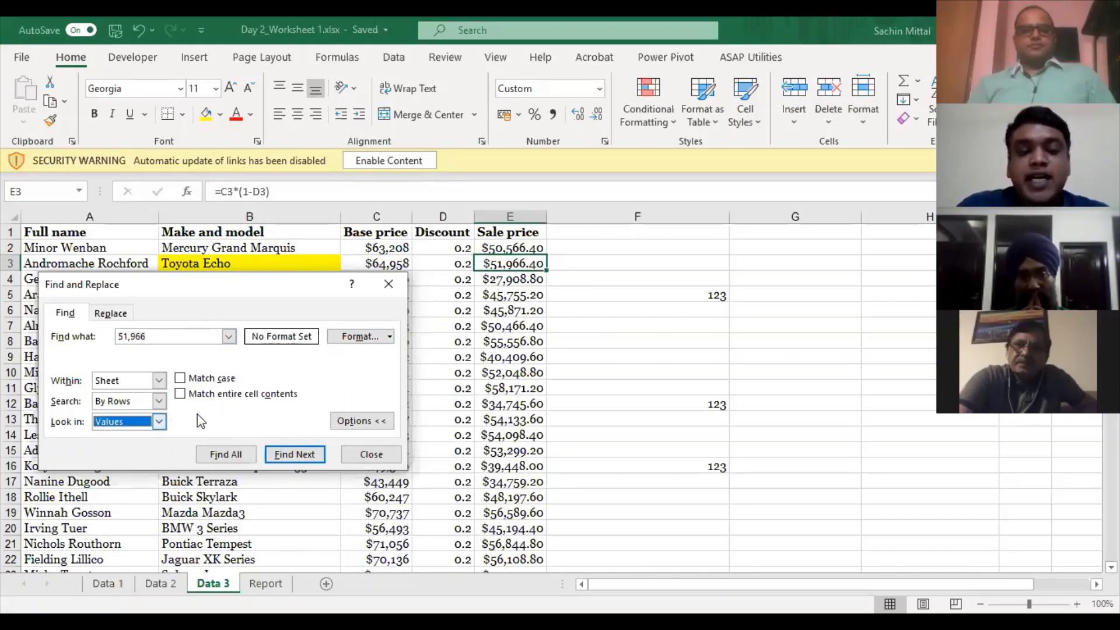
pyautogui.click(172, 336)
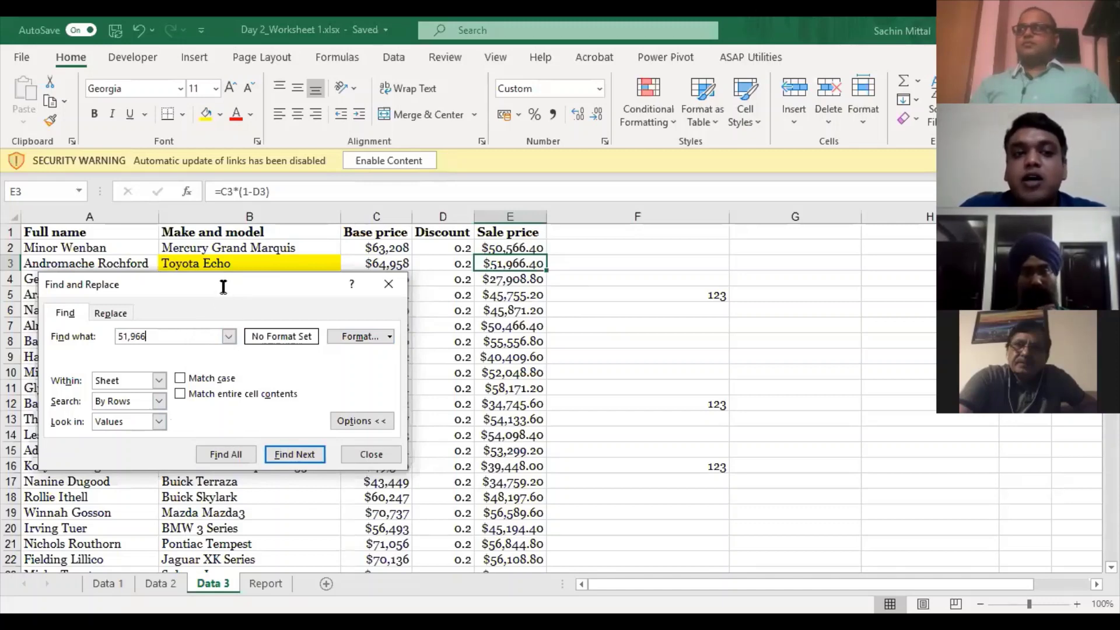
# - Switch the 51,966 search to look in Formulas
pyautogui.moveTo(222, 286); pyautogui.dragTo(262, 211)
pyautogui.click(199, 346)
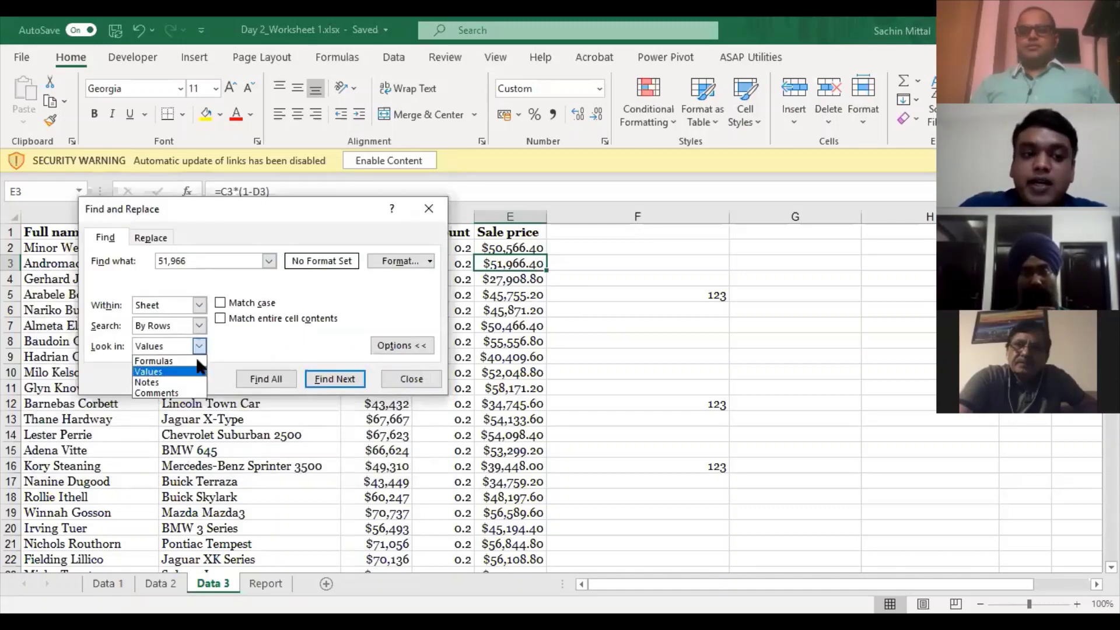
pyautogui.click(195, 360)
pyautogui.click(196, 345)
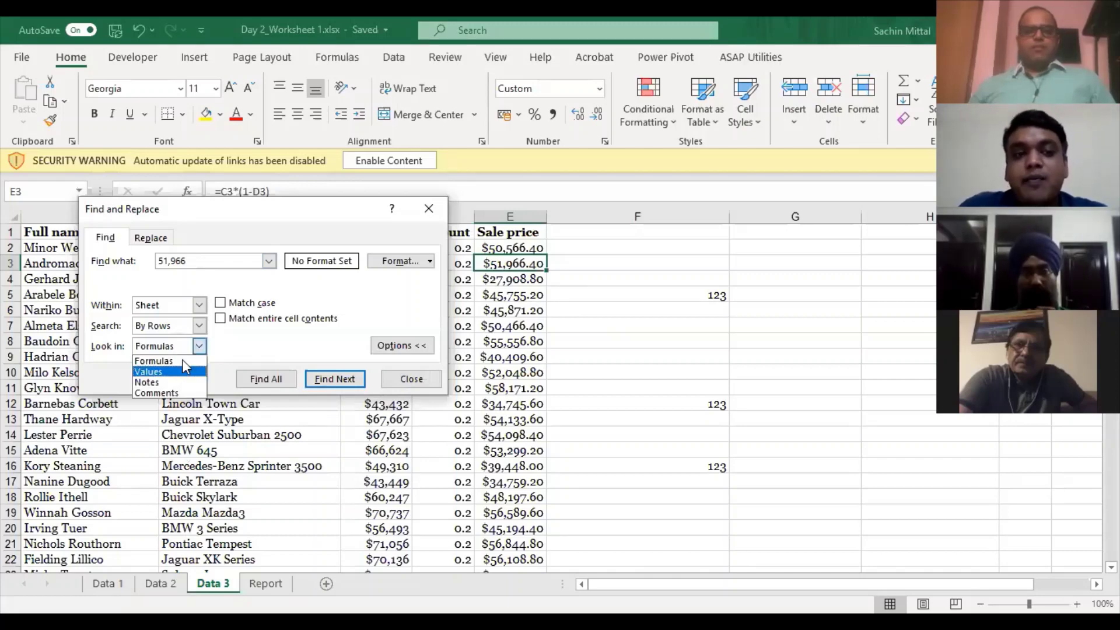
pyautogui.click(182, 360)
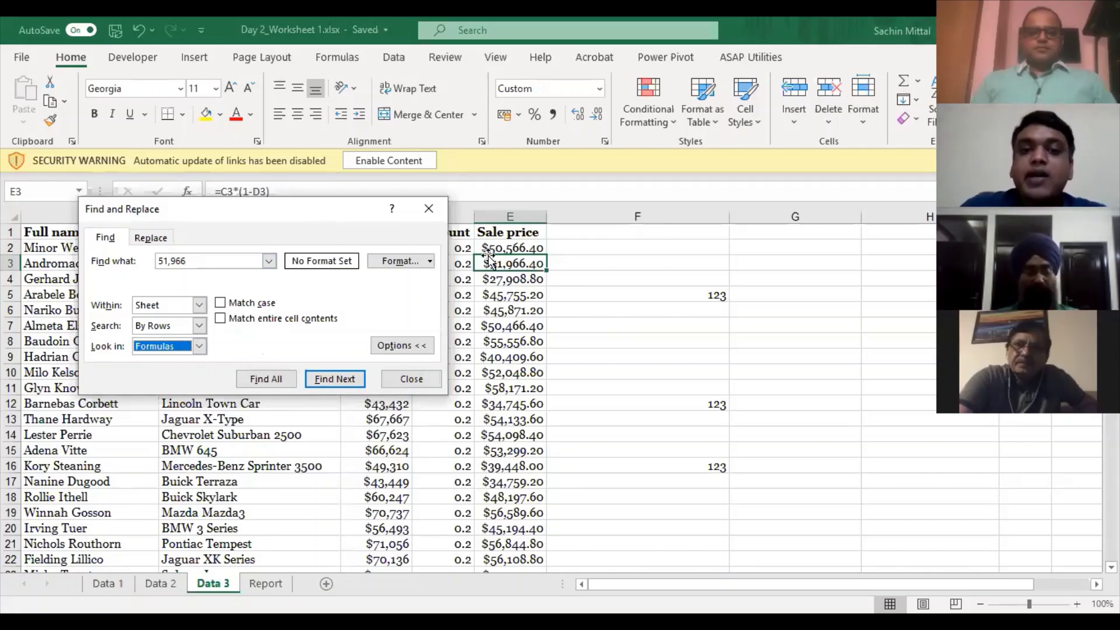
pyautogui.moveTo(245, 208); pyautogui.dragTo(174, 292)
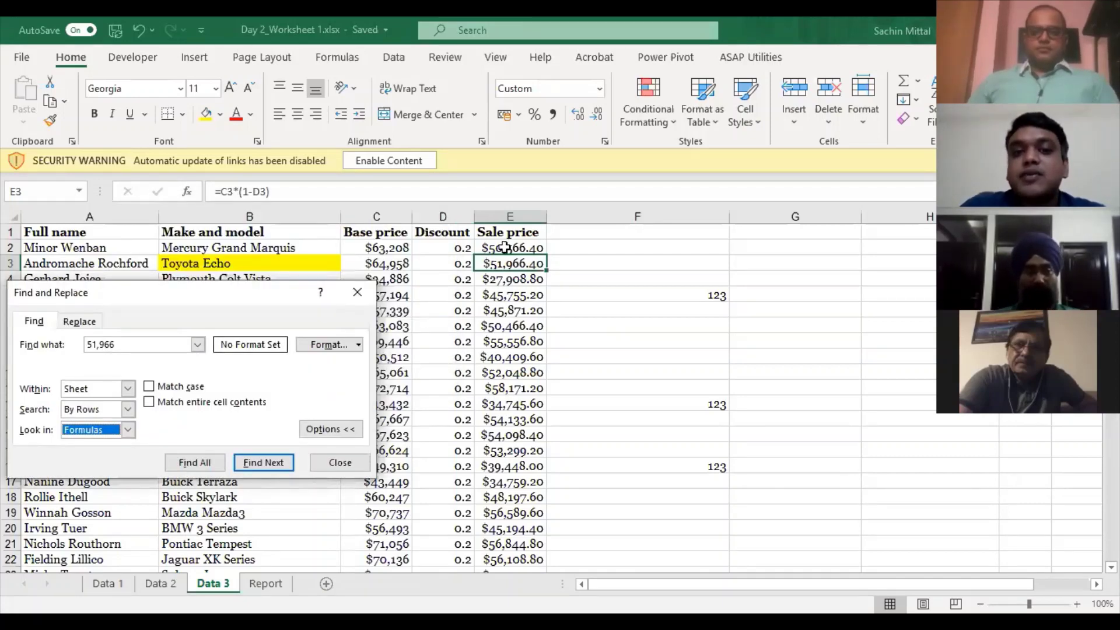
# - Return to E2 and reopen the 51,966 search with Look in set to Values
pyautogui.press('Escape')
pyautogui.press('Up')
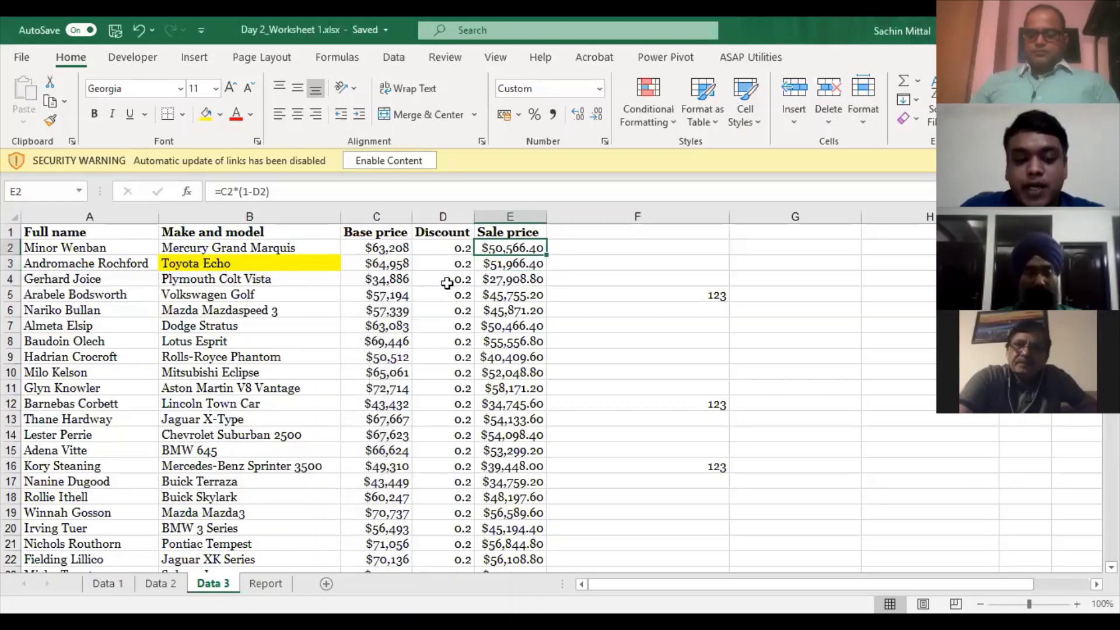
pyautogui.hotkey('ctrl', 'f')
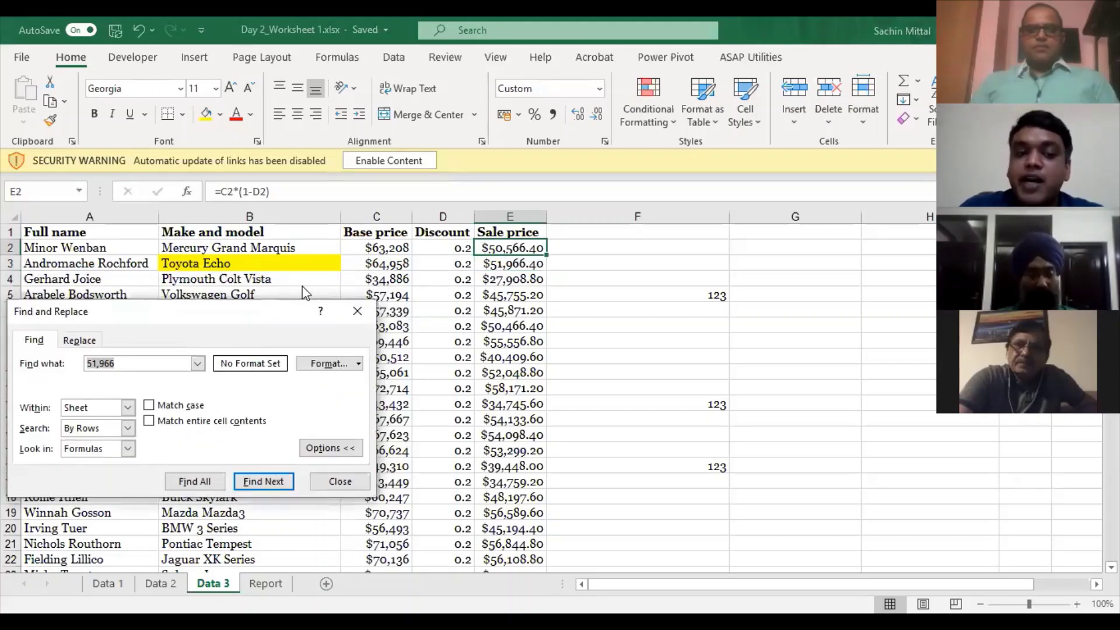
pyautogui.moveTo(302, 332); pyautogui.dragTo(475, 208)
pyautogui.click(302, 326)
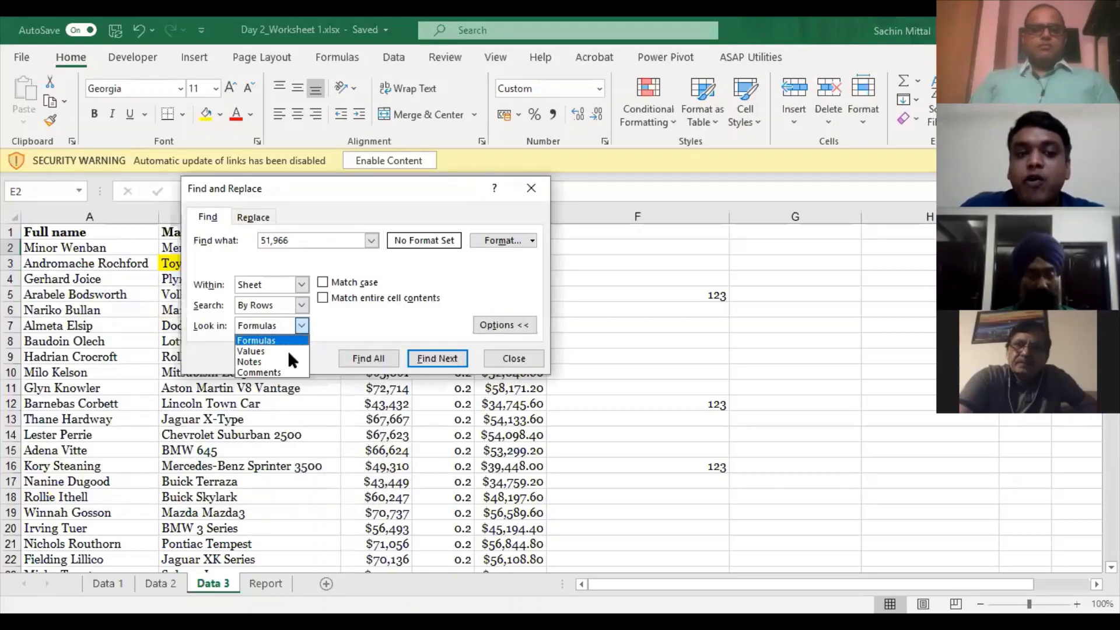
pyautogui.click(275, 349)
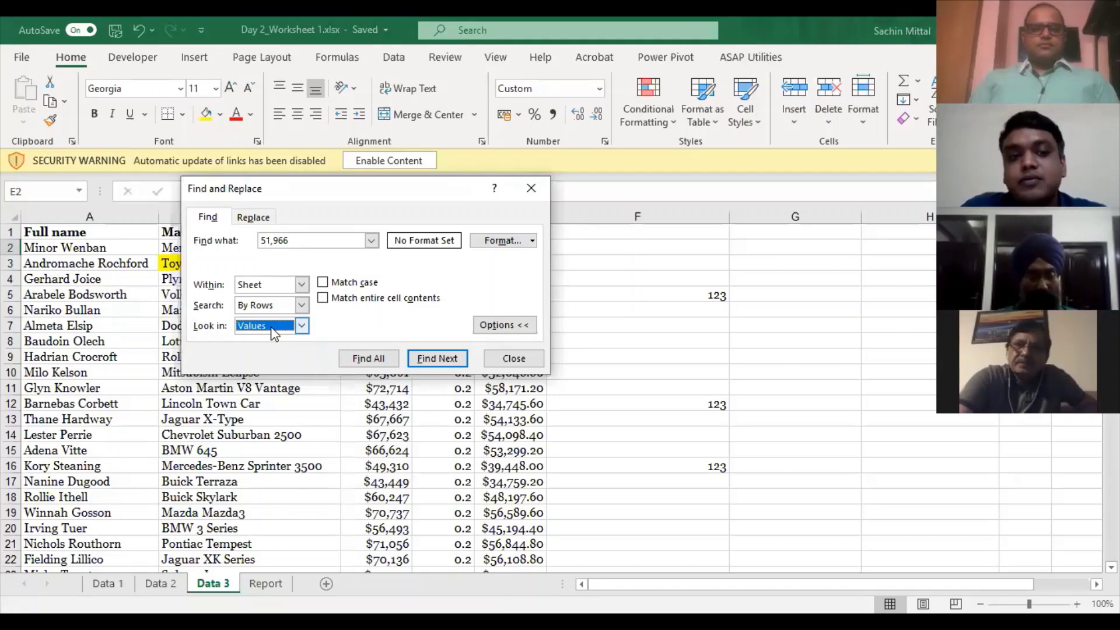
# - Try Look in Comments, then Notes, and close the search window
pyautogui.hotkey('alt', 'Down')
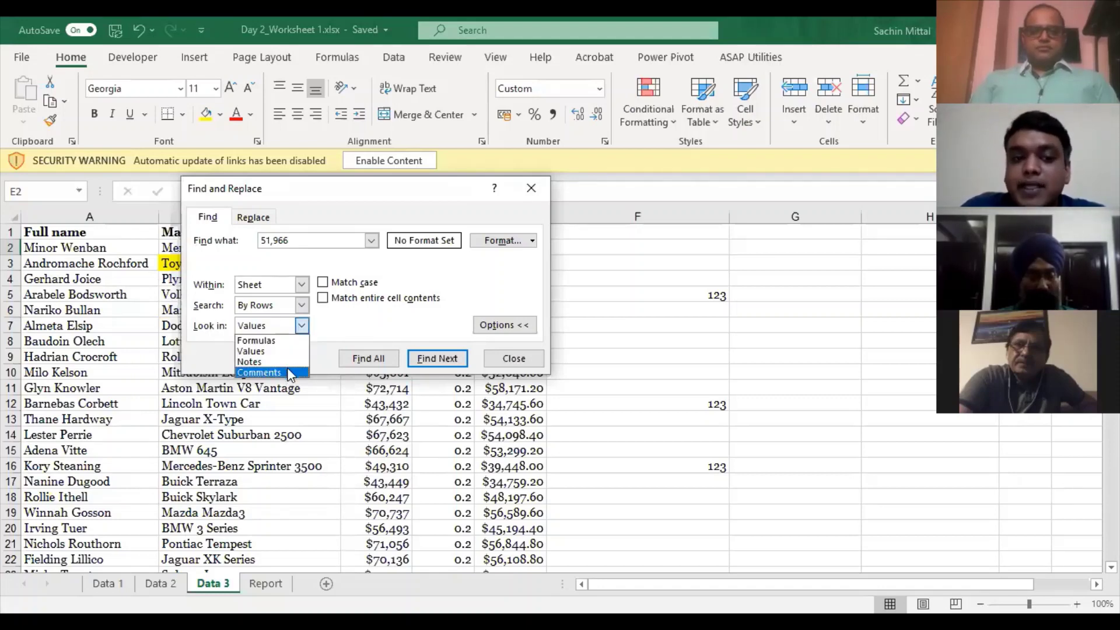
pyautogui.click(288, 373)
pyautogui.hotkey('alt', 'Down')
pyautogui.press('Up')
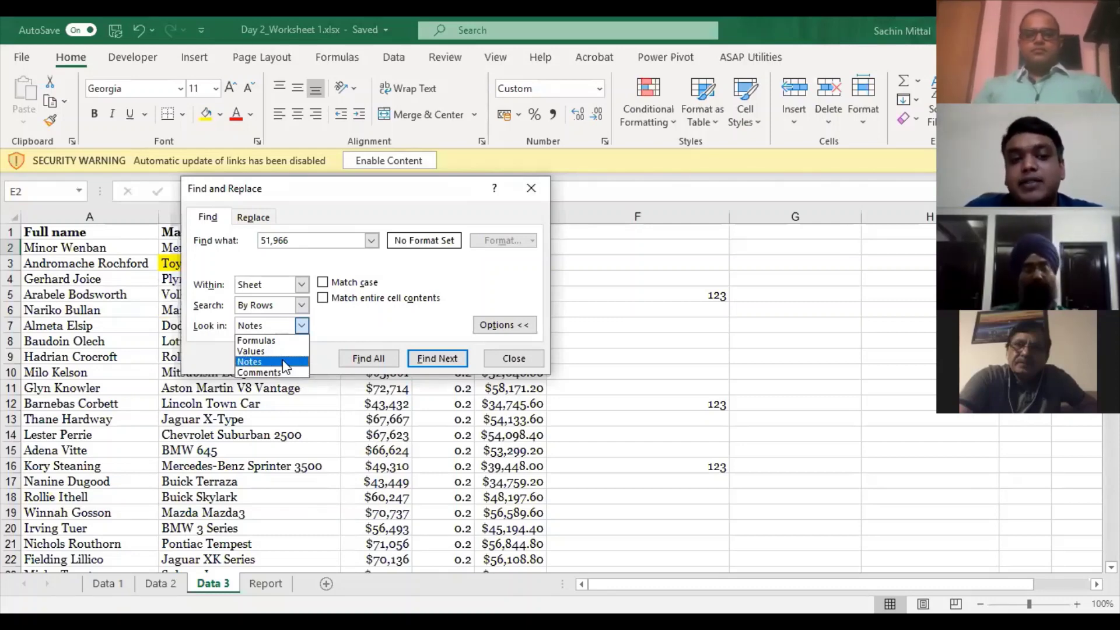
pyautogui.click(283, 362)
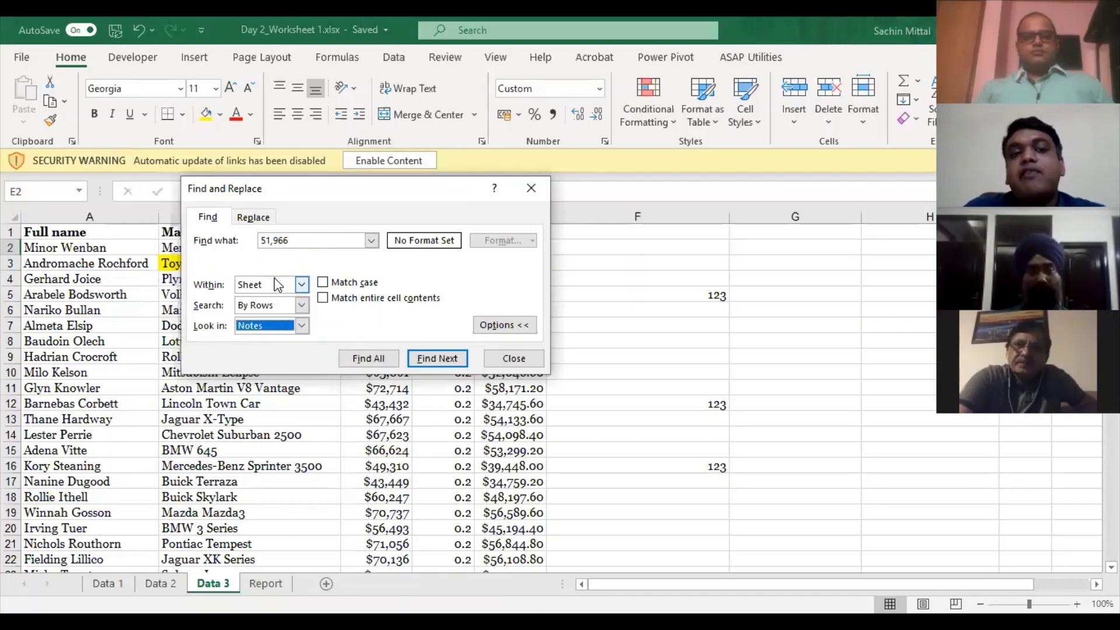
pyautogui.press('Escape')
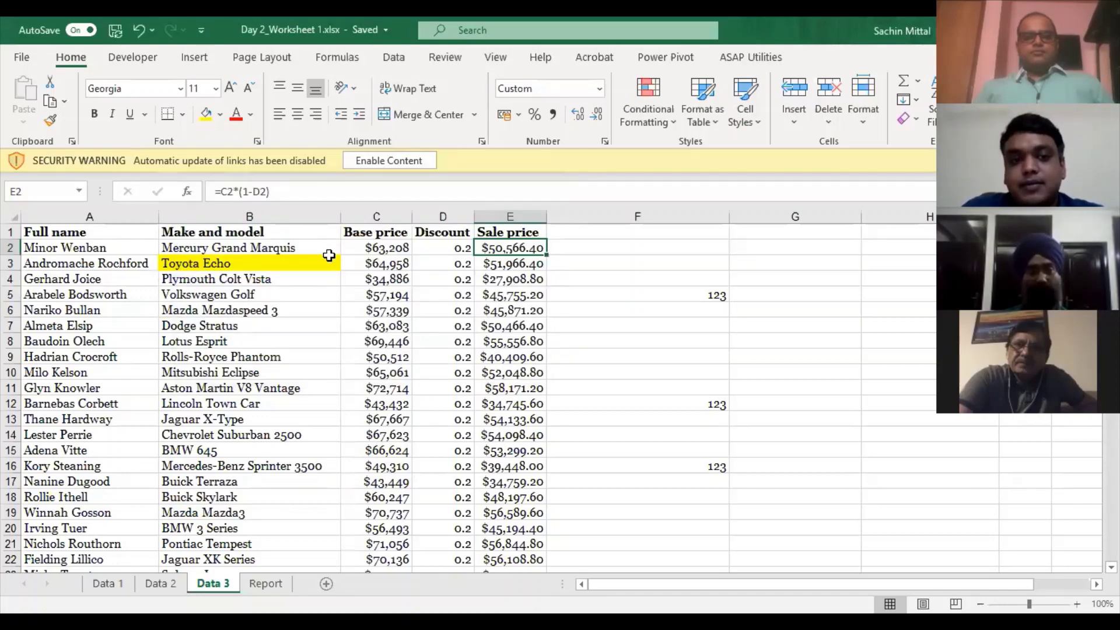
# - Confirm column F's three 123 entries sum to 369, then move to the Report sheet
pyautogui.scroll(-5, 653, 249)
pyautogui.scroll(5, 651, 251)
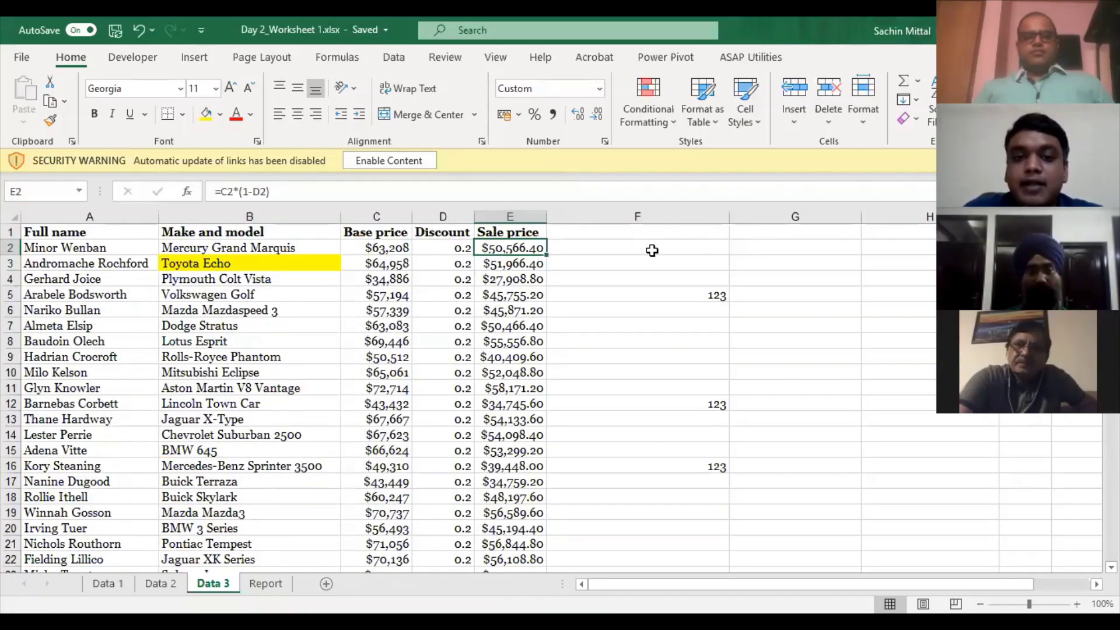
pyautogui.click(653, 250)
pyautogui.hotkey('ctrl', 'space')
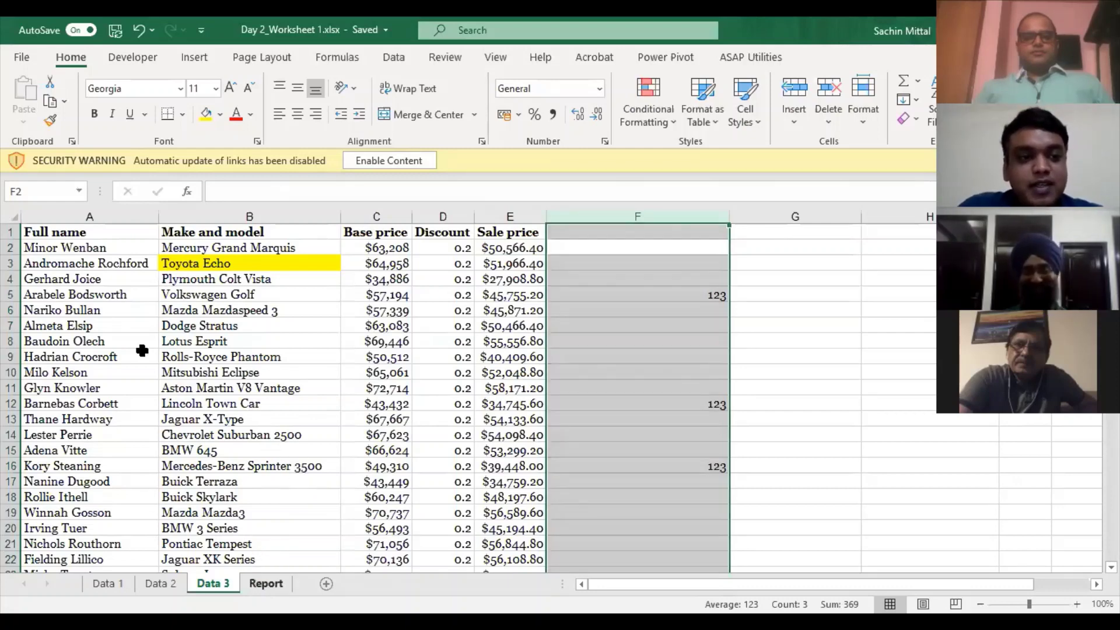
pyautogui.hotkey('ctrl', 'pagedown')
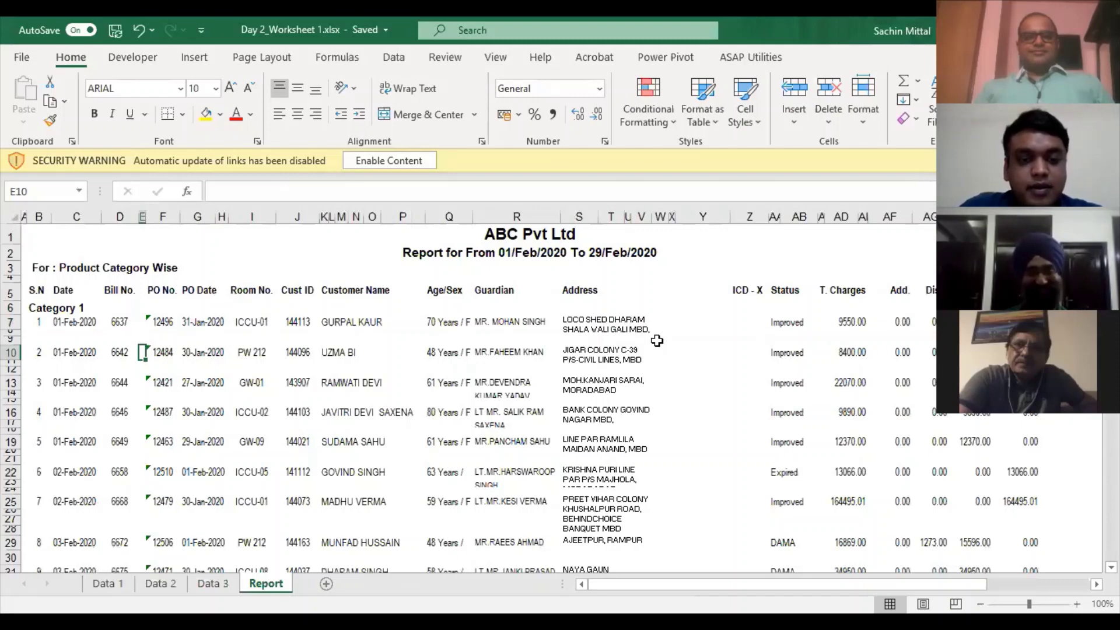
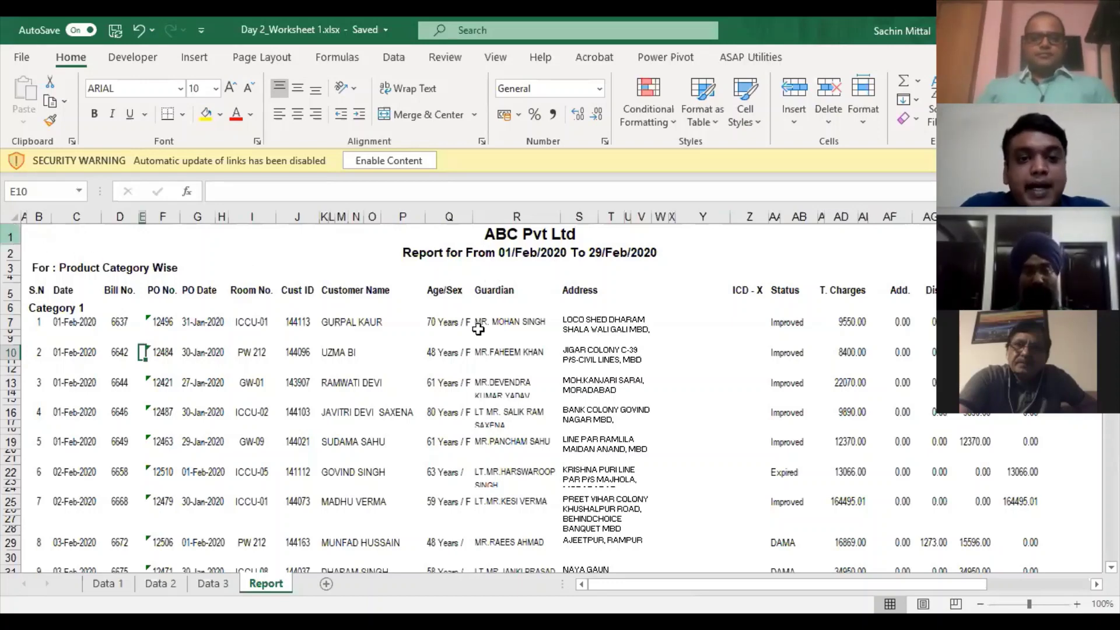
# - Select the report's data block and move through its rows back to the Category 1 header
pyautogui.hotkey('ctrl', 'a')
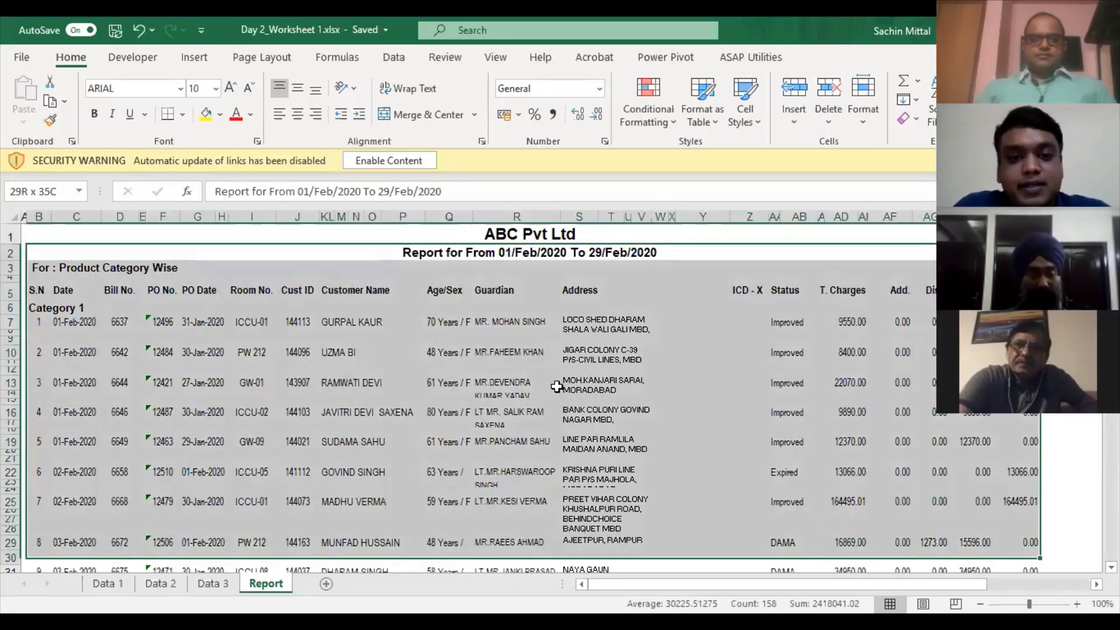
pyautogui.hotkey('ctrl', 'shift', 'Down')
pyautogui.scroll(13, 560, 382)
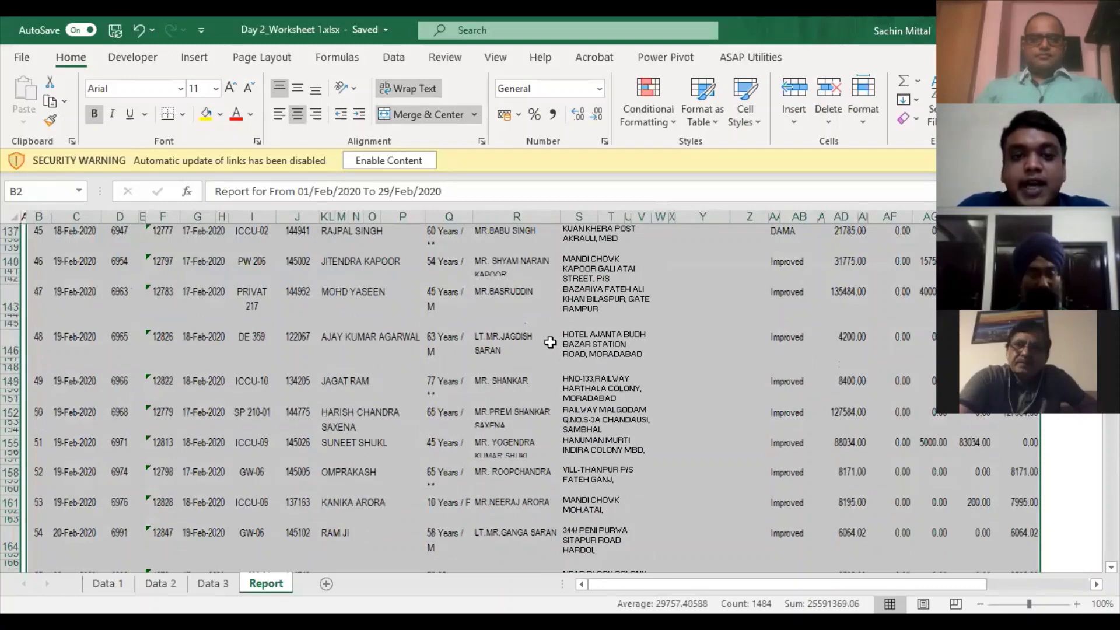
pyautogui.scroll(20, 549, 339)
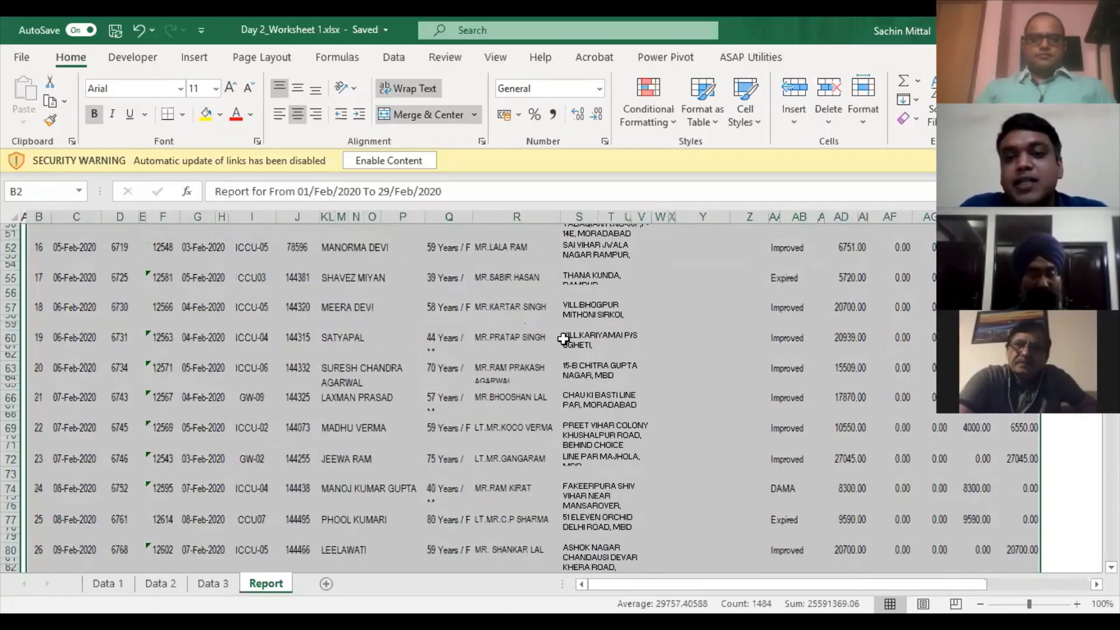
pyautogui.scroll(17, 575, 335)
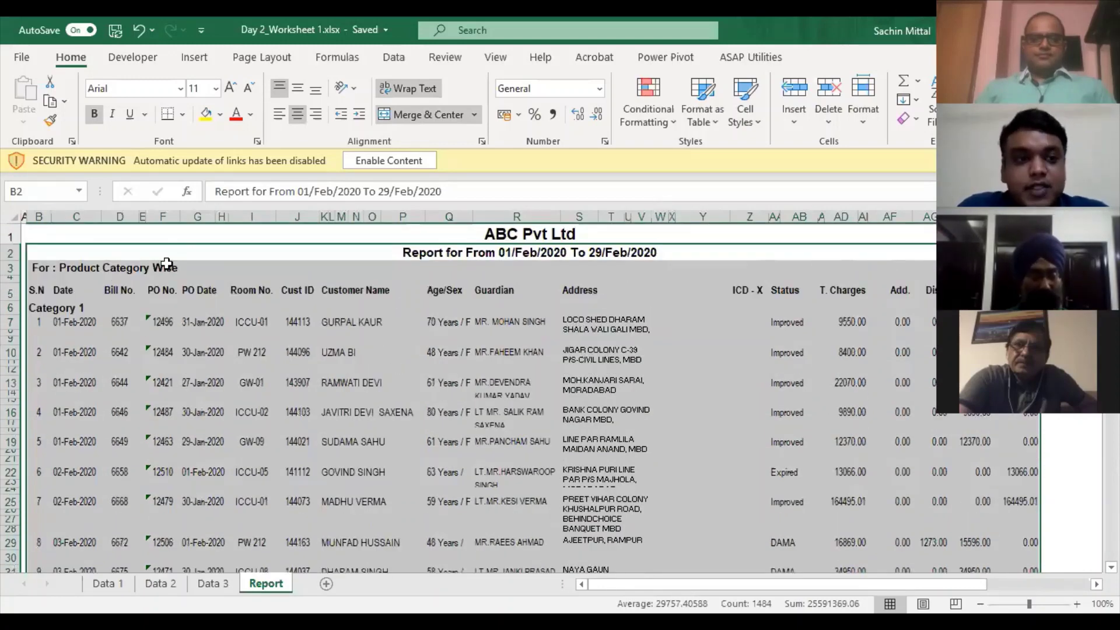
pyautogui.press('Down')
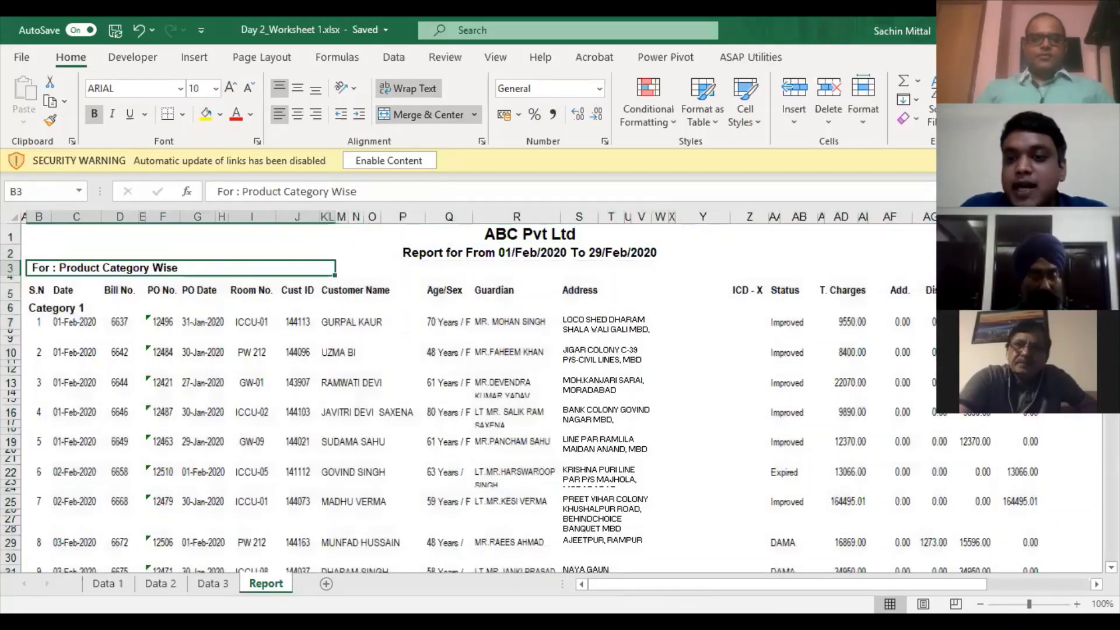
pyautogui.press('Down')
pyautogui.press('Down')
pyautogui.press('Down')
pyautogui.hotkey('ctrl', 'Right')
pyautogui.hotkey('ctrl', 'Down')
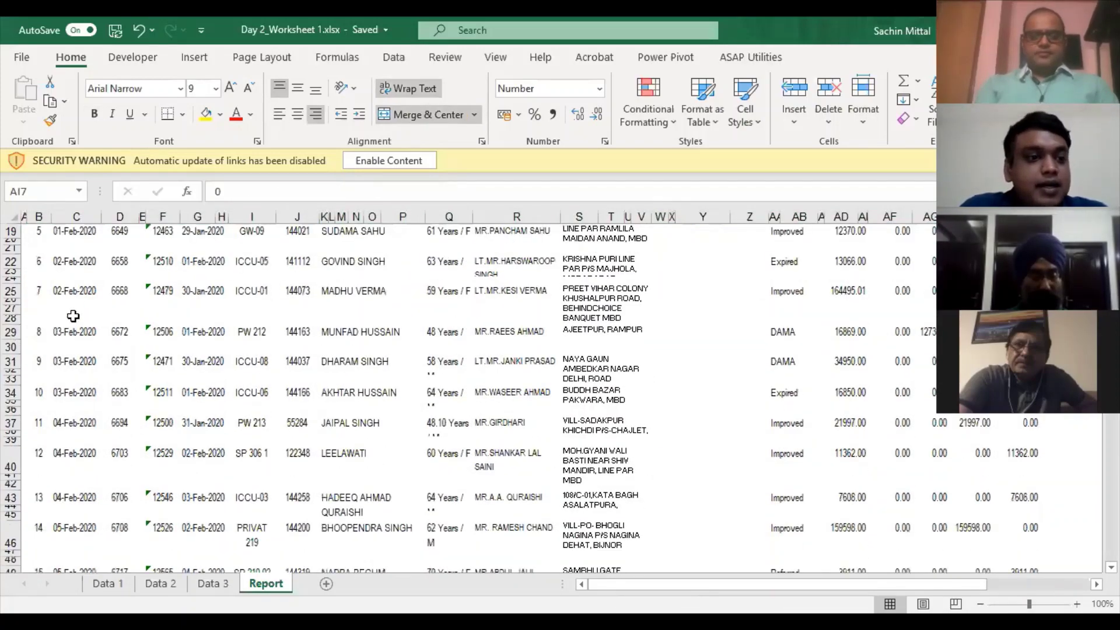
pyautogui.hotkey('ctrl', 'Up')
pyautogui.hotkey('ctrl', 'Left')
pyautogui.scroll(-1, 83, 360)
pyautogui.scroll(1, 81, 363)
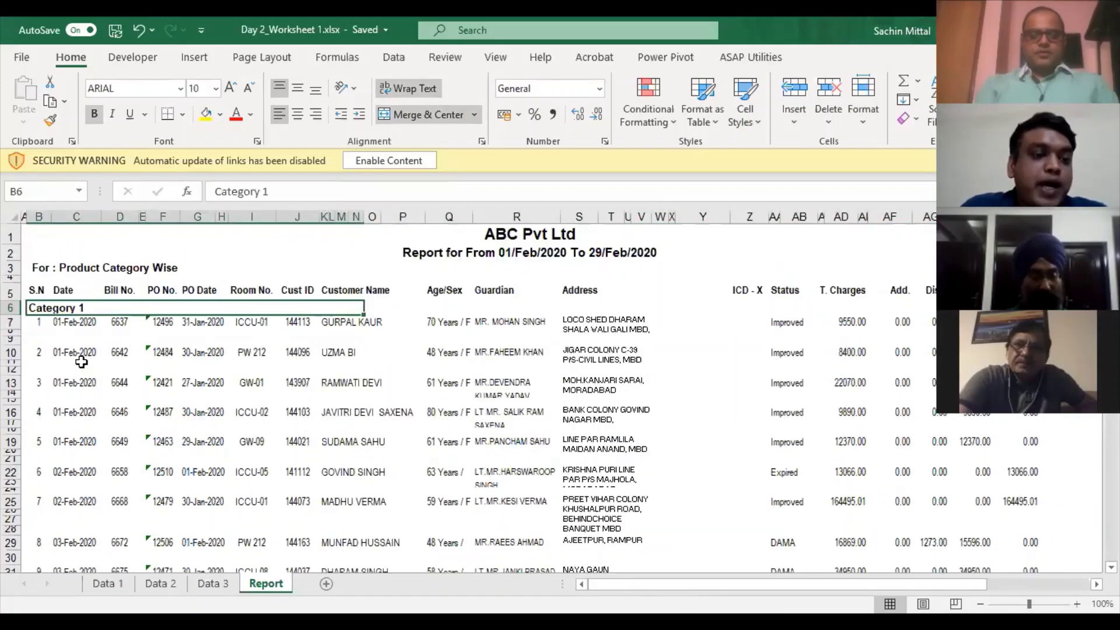
pyautogui.scroll(-3, 70, 326)
pyautogui.scroll(3, 65, 280)
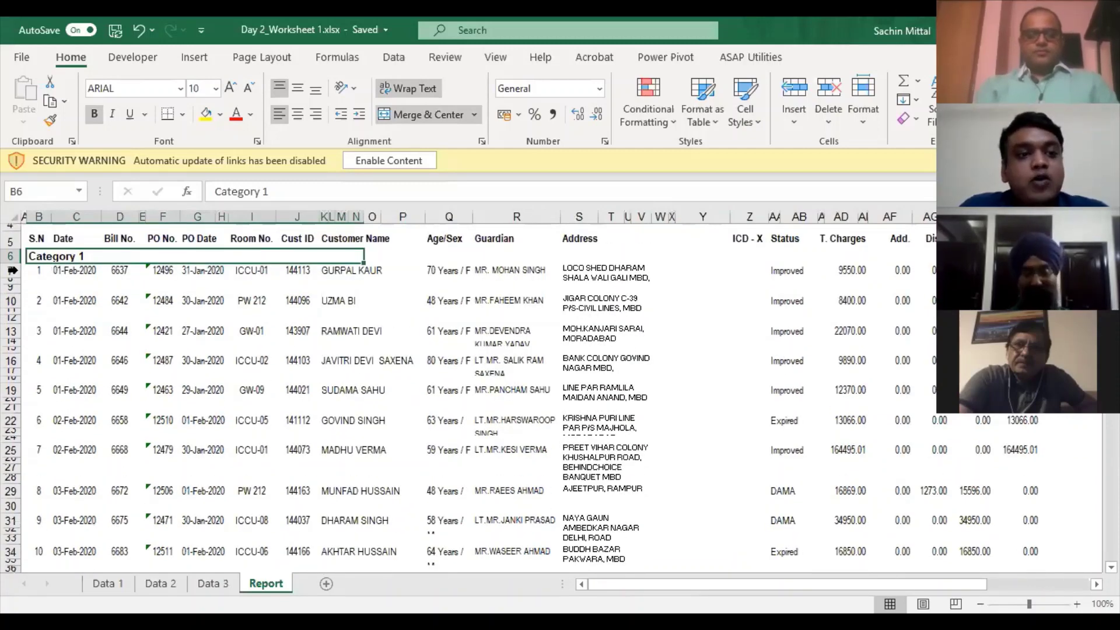
# - Inspect serial numbers 1 and 2, the Category 2 header and the summary row above it
pyautogui.click(43, 271)
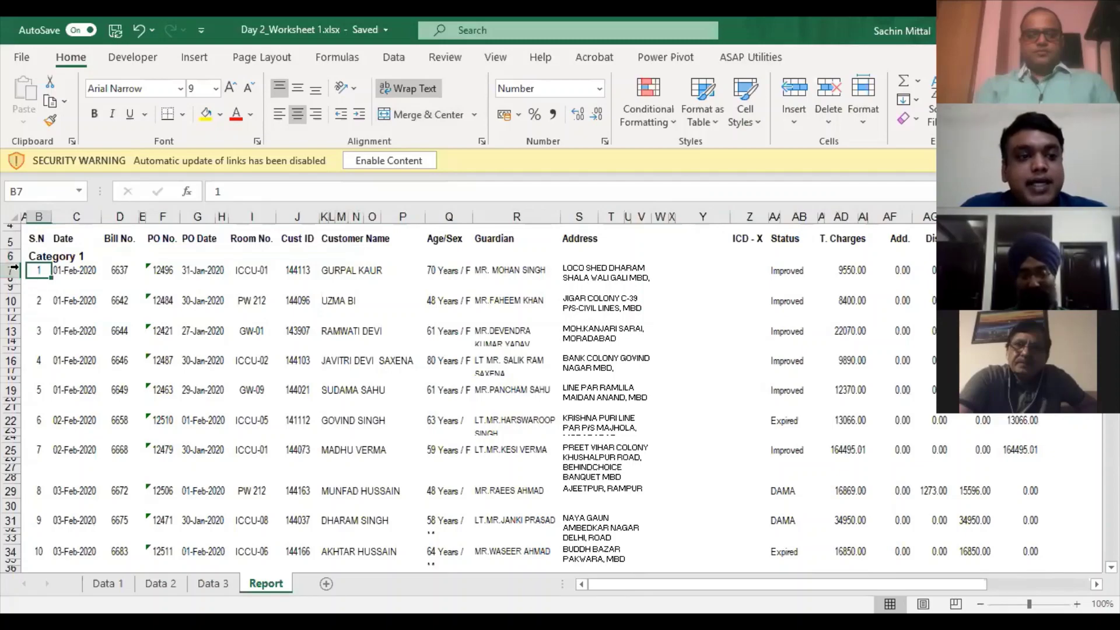
pyautogui.click(44, 302)
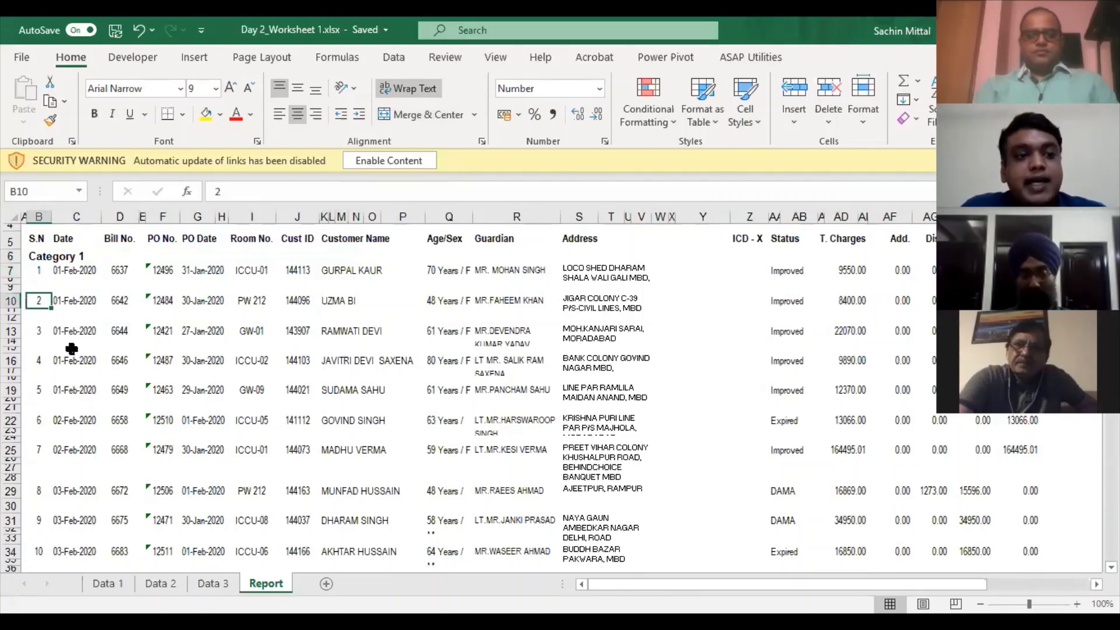
pyautogui.scroll(-4, 65, 377)
pyautogui.scroll(-20, 65, 376)
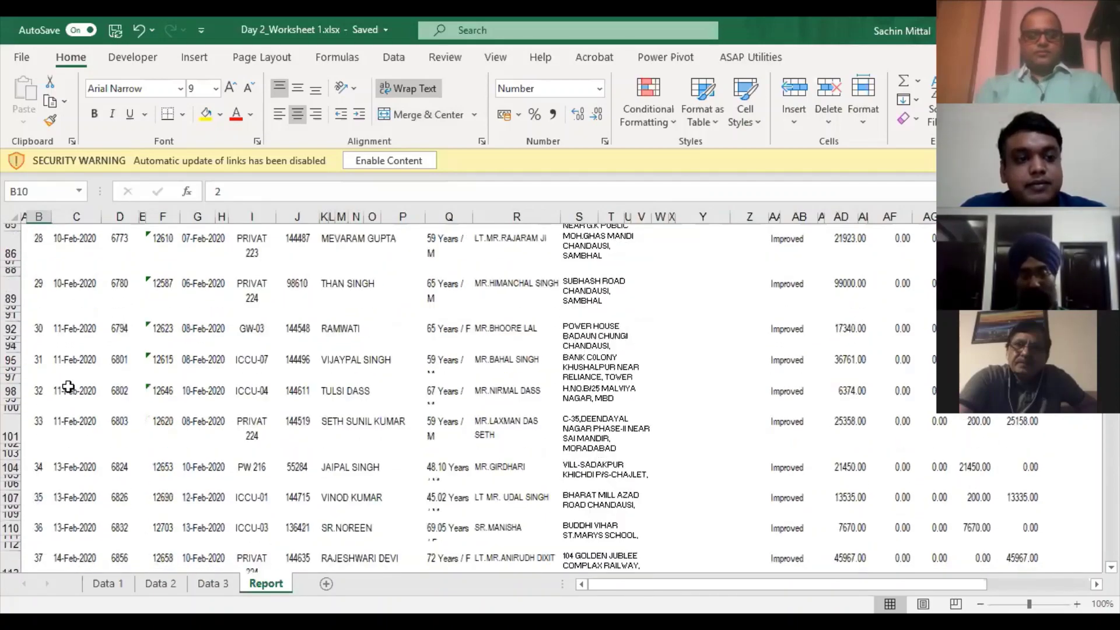
pyautogui.scroll(-20, 70, 386)
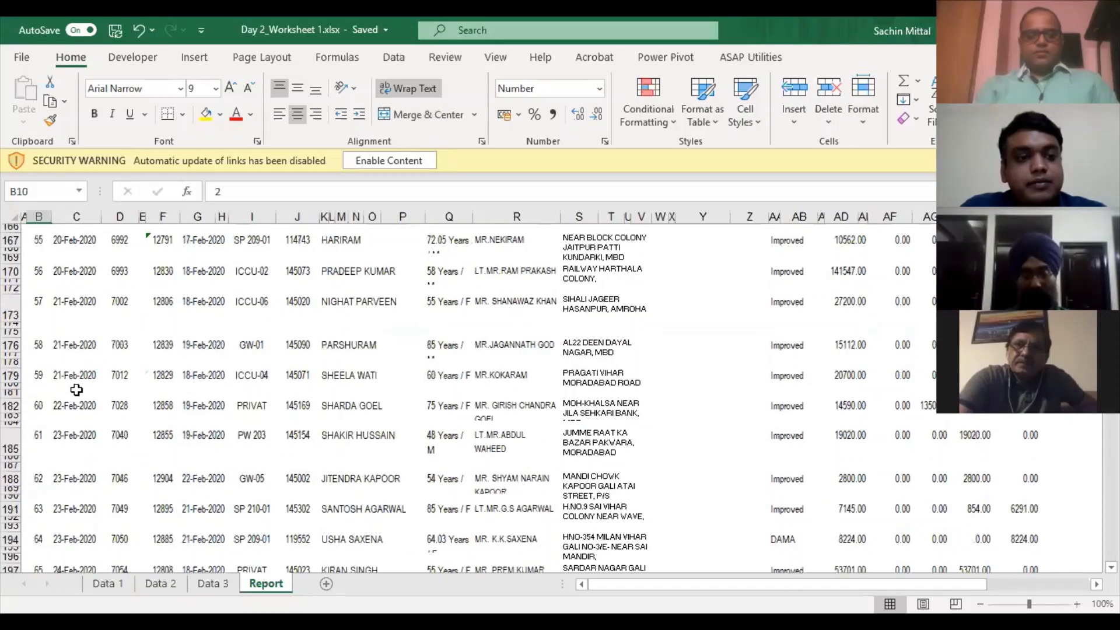
pyautogui.scroll(-19, 83, 394)
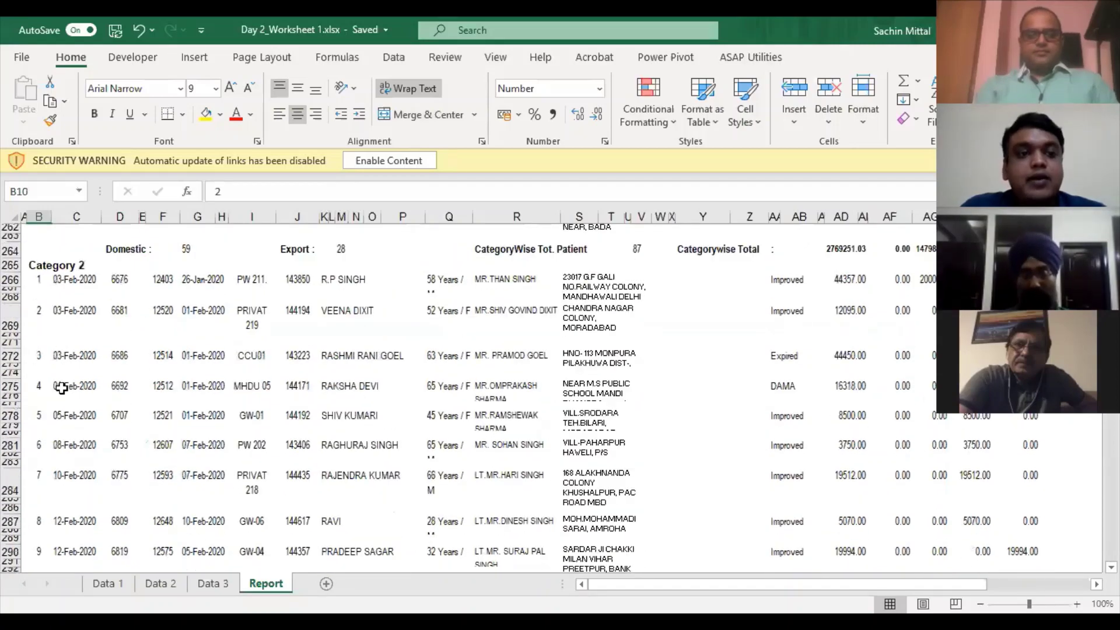
pyautogui.click(61, 266)
pyautogui.scroll(-2, 63, 390)
pyautogui.scroll(5, 119, 341)
pyautogui.click(432, 341)
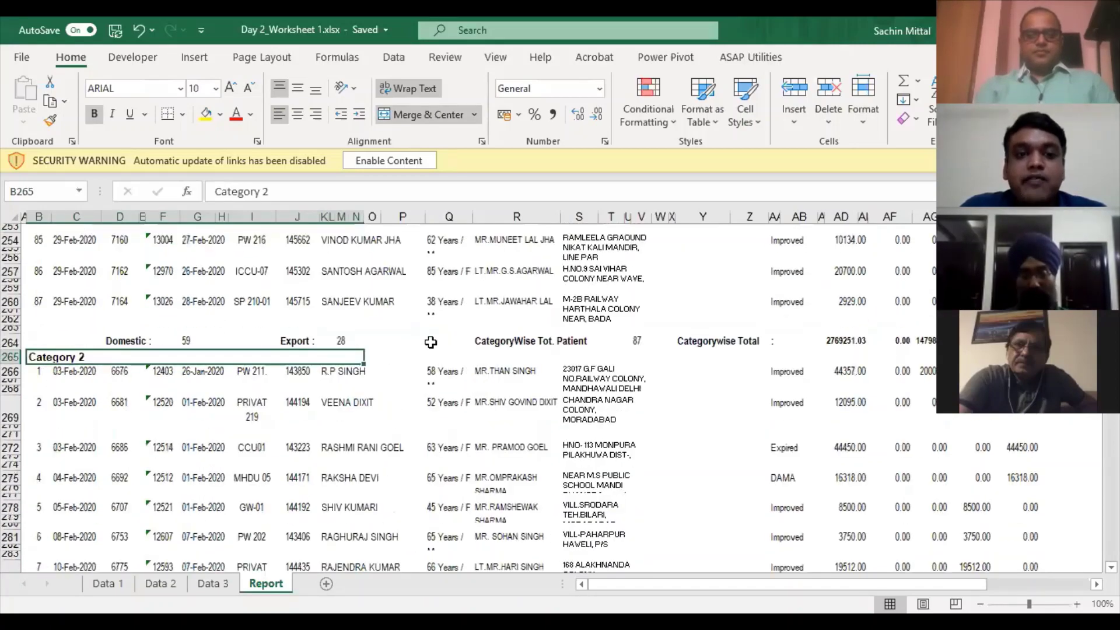
pyautogui.click(928, 328)
pyautogui.scroll(4, 928, 328)
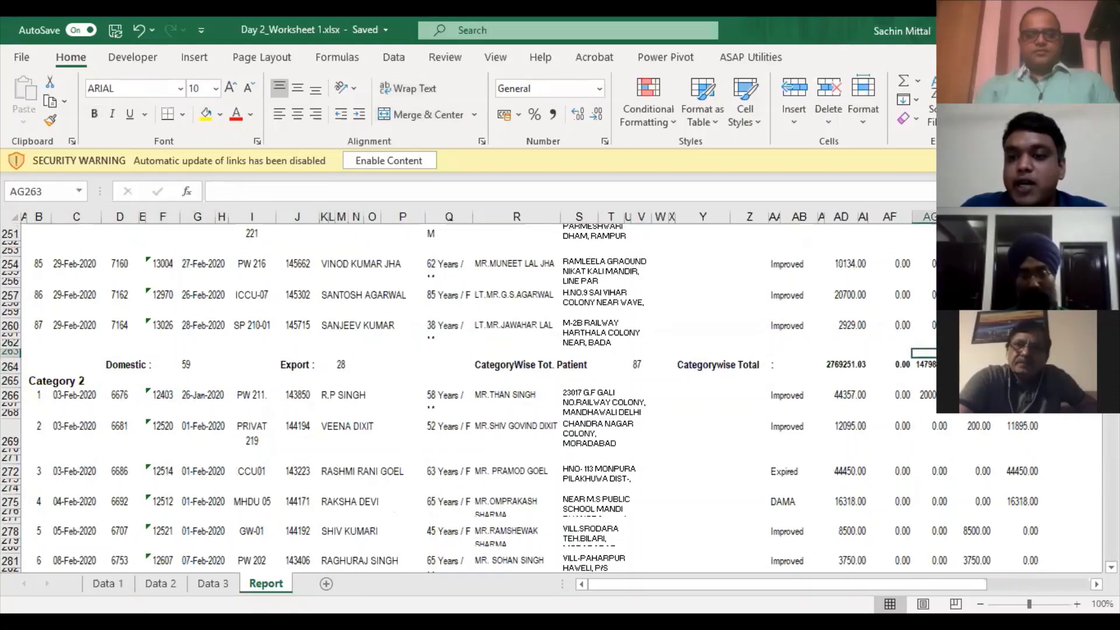
pyautogui.scroll(2, 706, 334)
pyautogui.scroll(15, 487, 318)
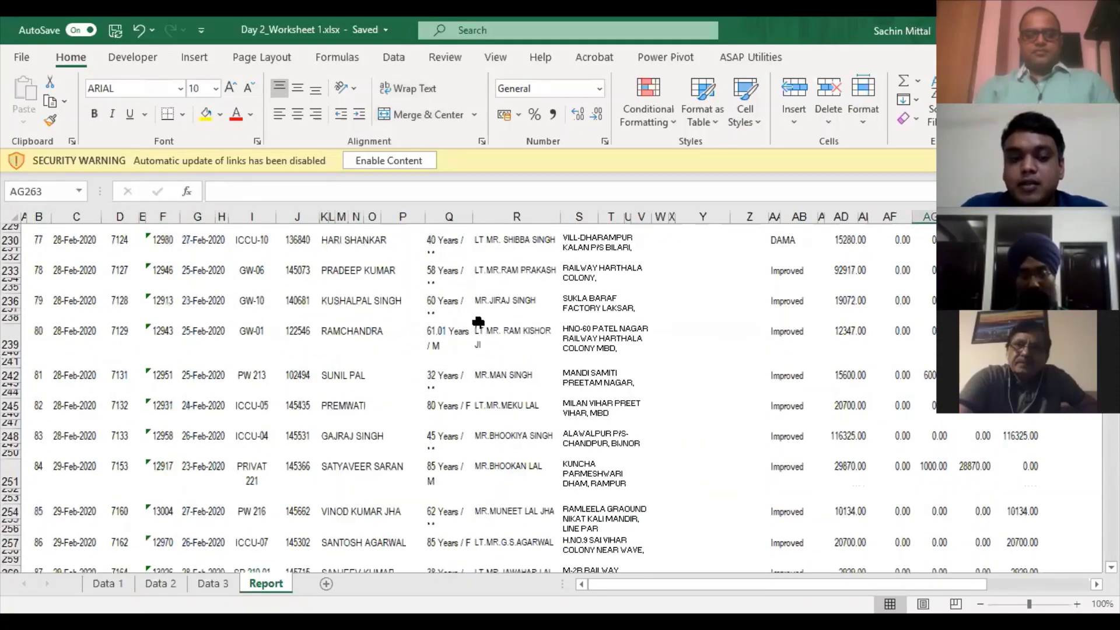
pyautogui.scroll(20, 487, 318)
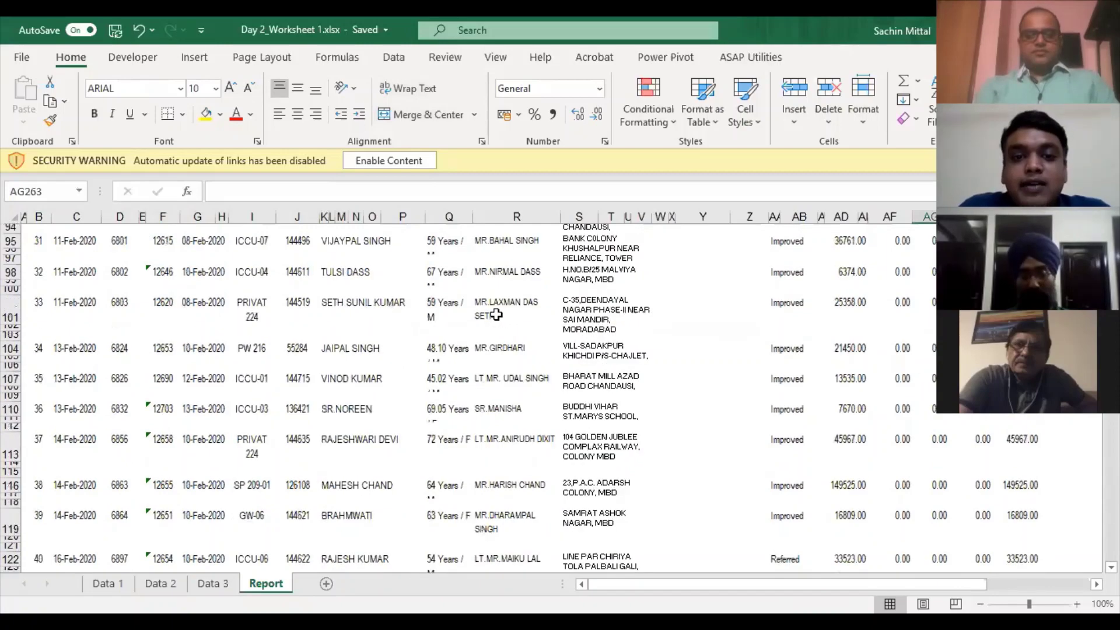
pyautogui.scroll(8, 496, 315)
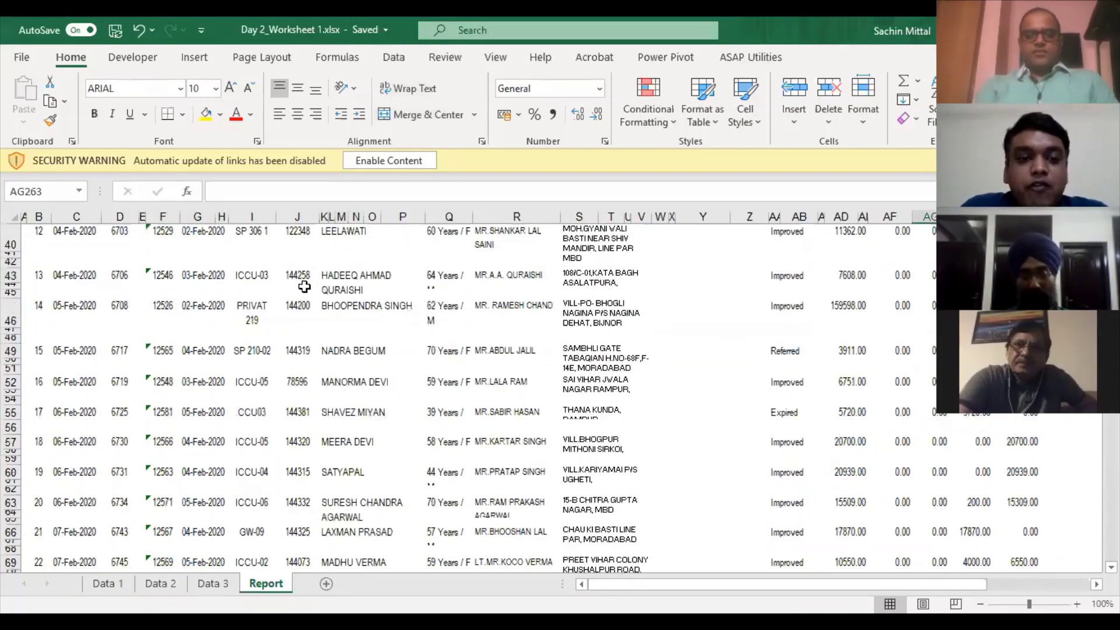
pyautogui.scroll(13, 408, 274)
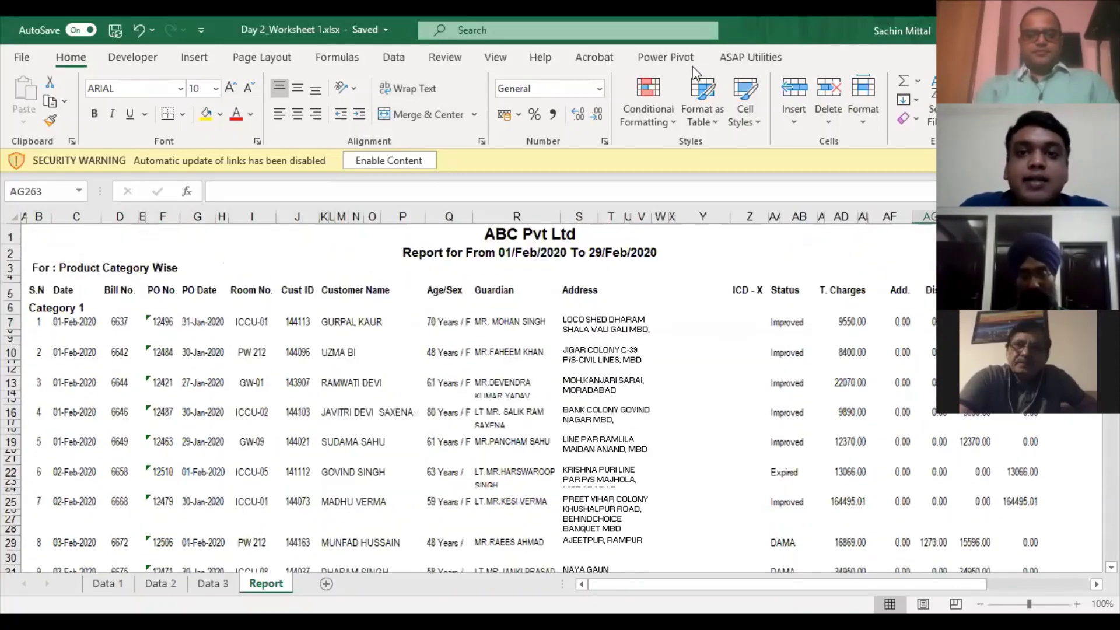
# - Turn on View > Gridlines, check row 7's Address, Status and Add. cells, and select all
pyautogui.click(732, 58)
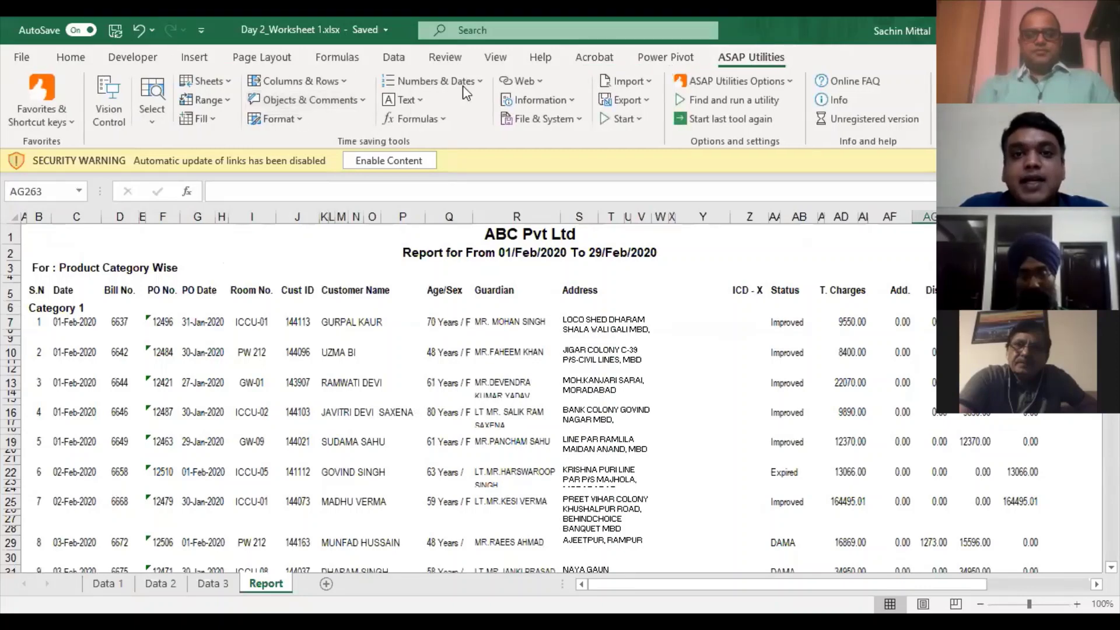
pyautogui.click(496, 57)
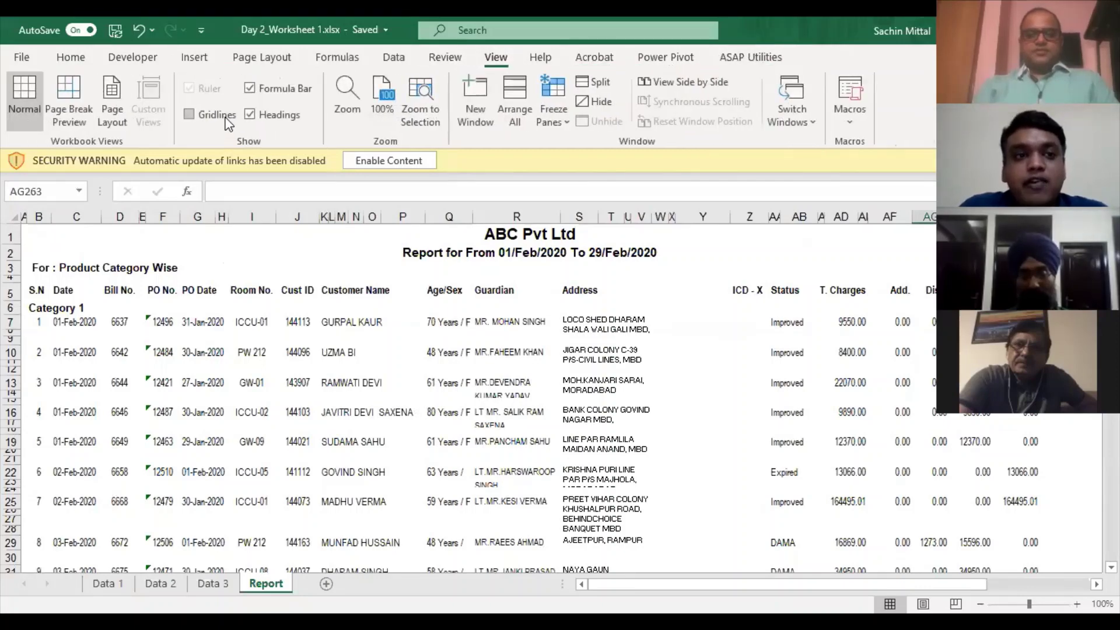
pyautogui.click(452, 382)
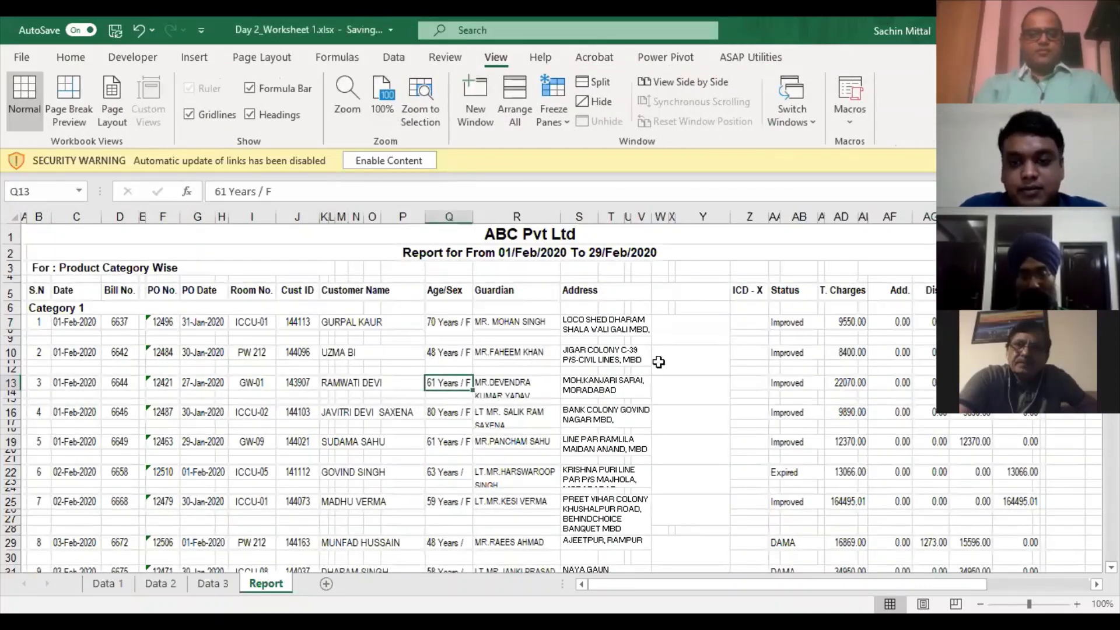
pyautogui.click(641, 326)
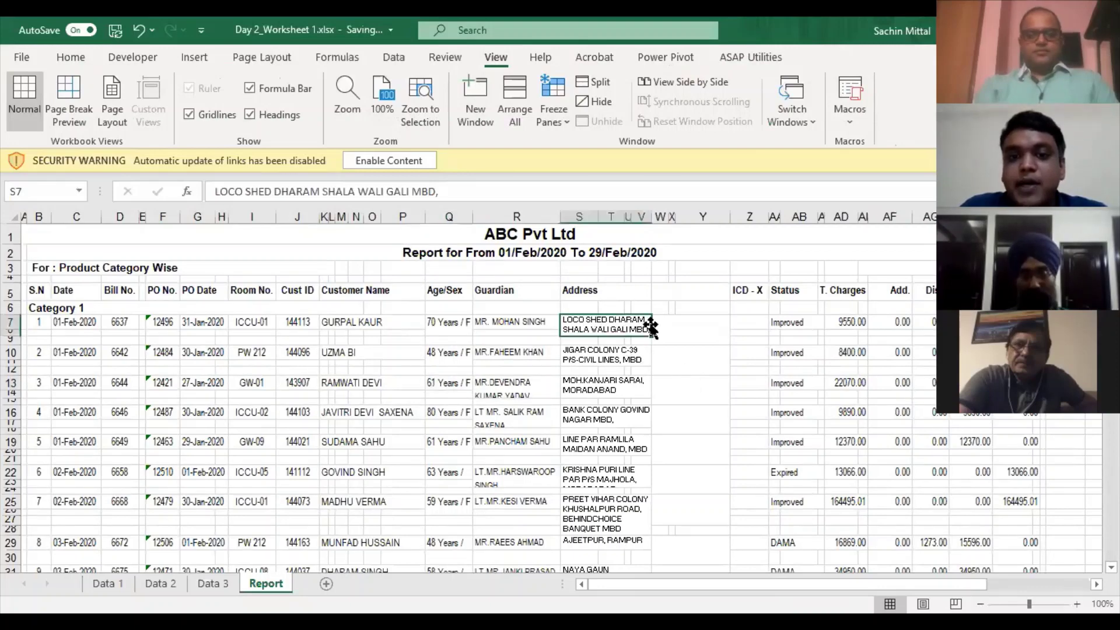
pyautogui.click(816, 322)
pyautogui.click(873, 322)
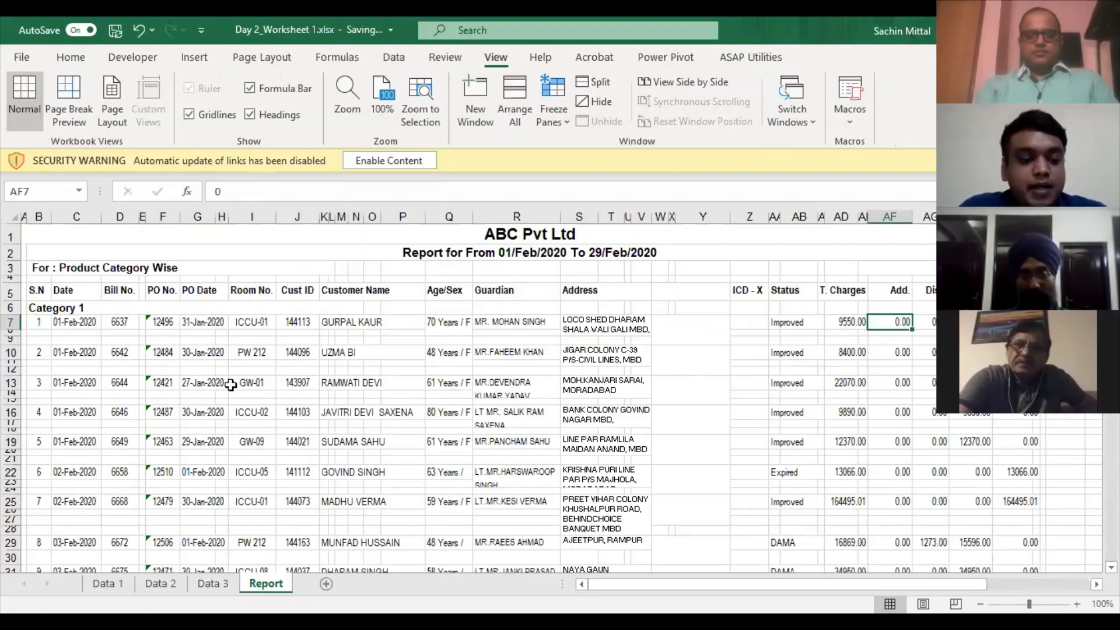
pyautogui.hotkey('ctrl', 'a')
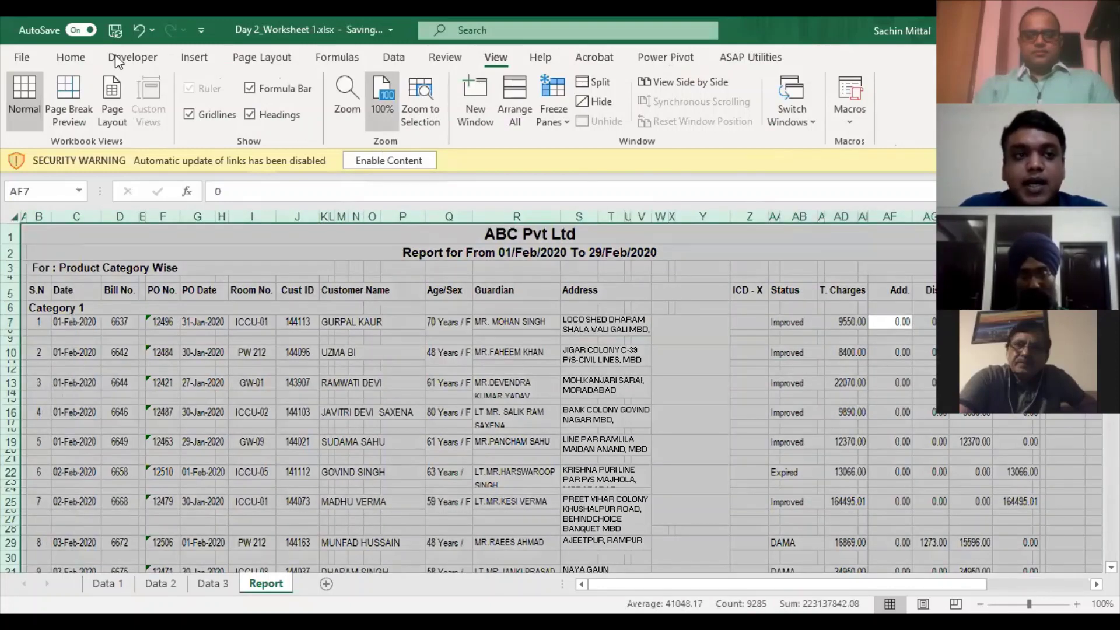
# - Apply Unmerge Cells from the Merge & Center dropdown to the whole selected sheet
pyautogui.click(84, 62)
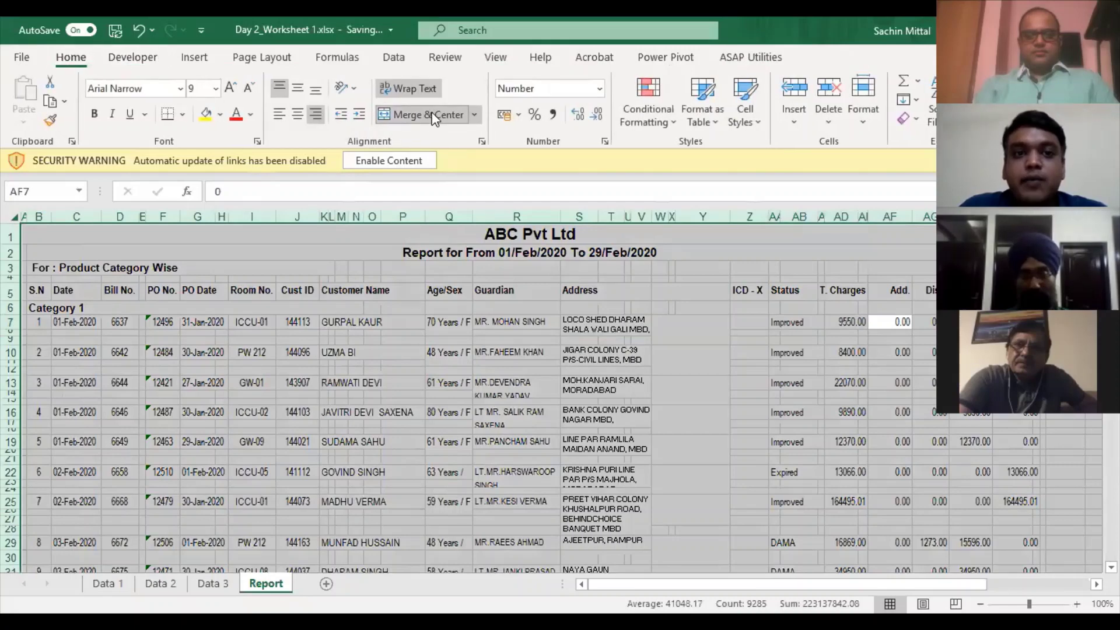
pyautogui.click(474, 115)
pyautogui.press('Escape')
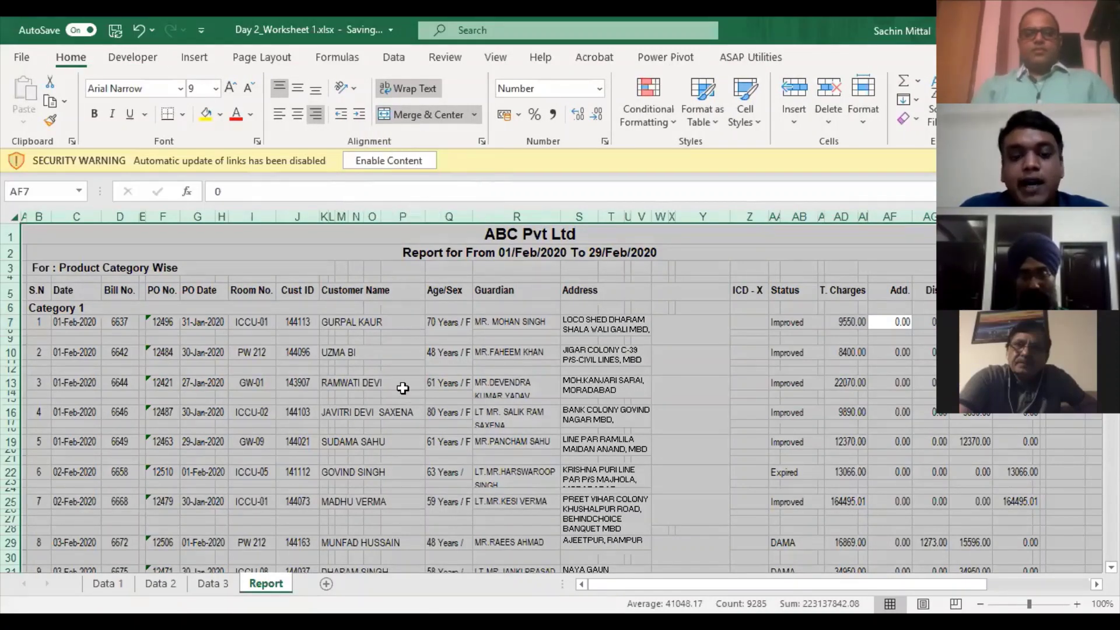
pyautogui.hotkey('alt', 'h')
pyautogui.press('m')
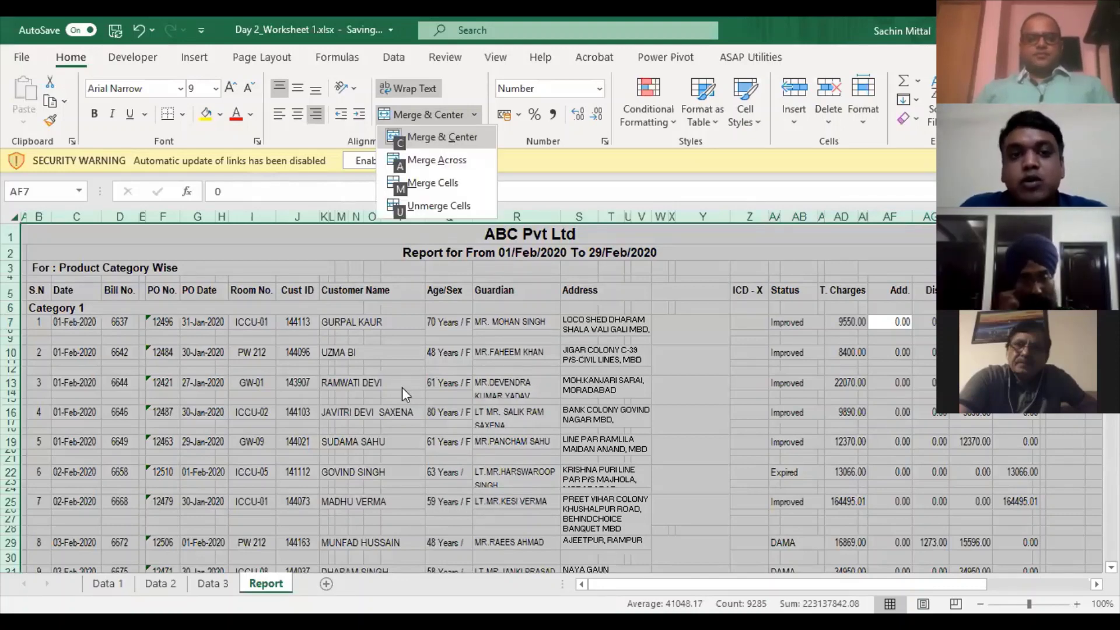
pyautogui.press('Escape')
pyautogui.press('Escape')
pyautogui.press('Escape')
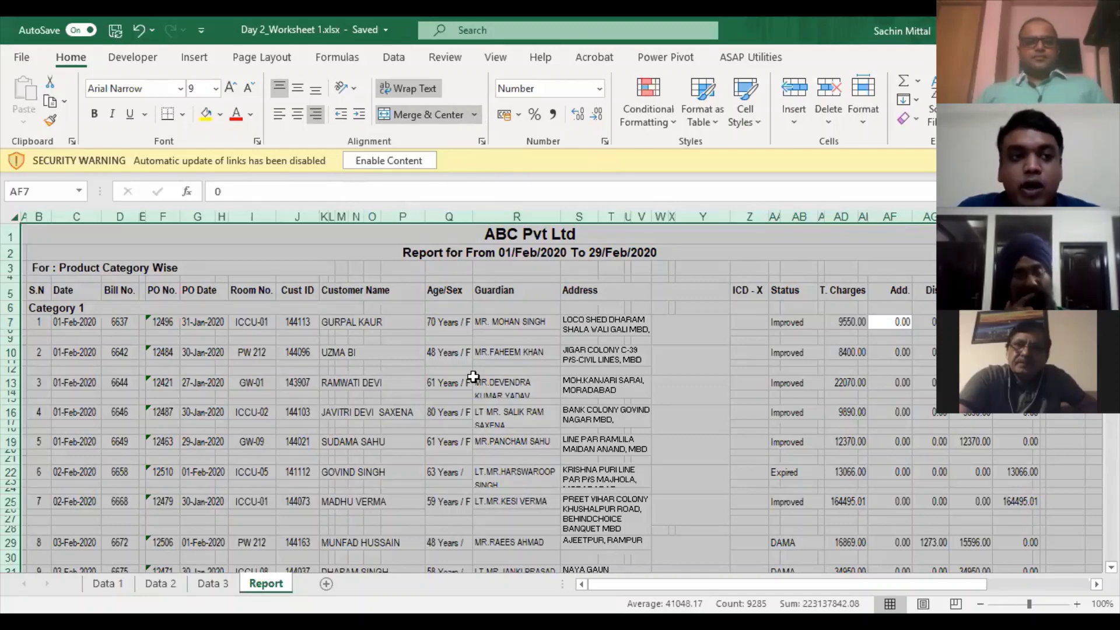
pyautogui.press('alt')
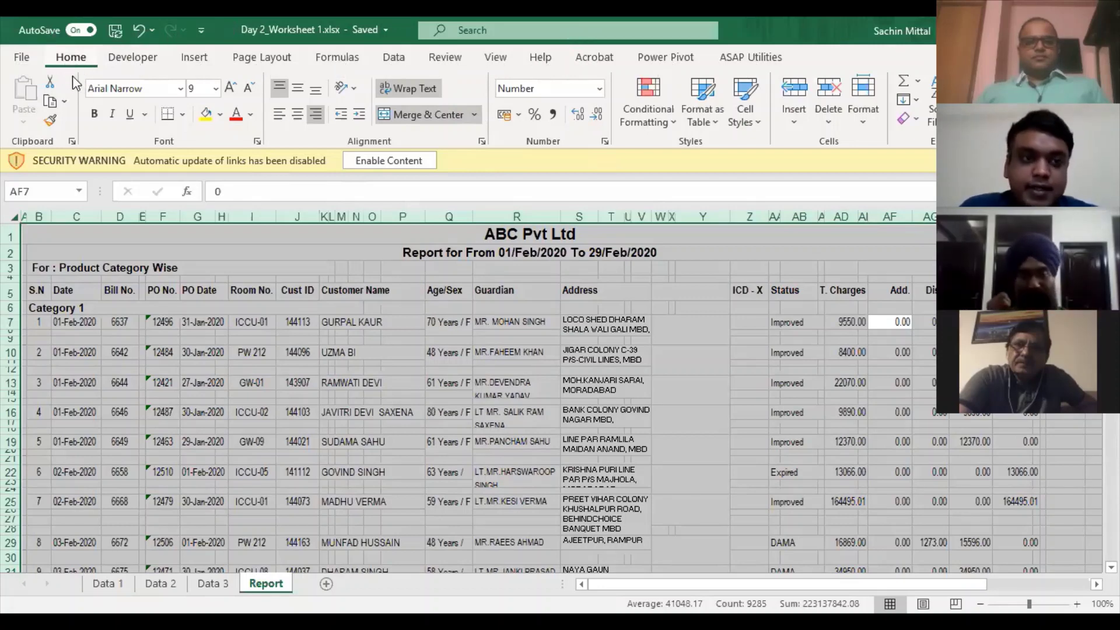
pyautogui.press('h')
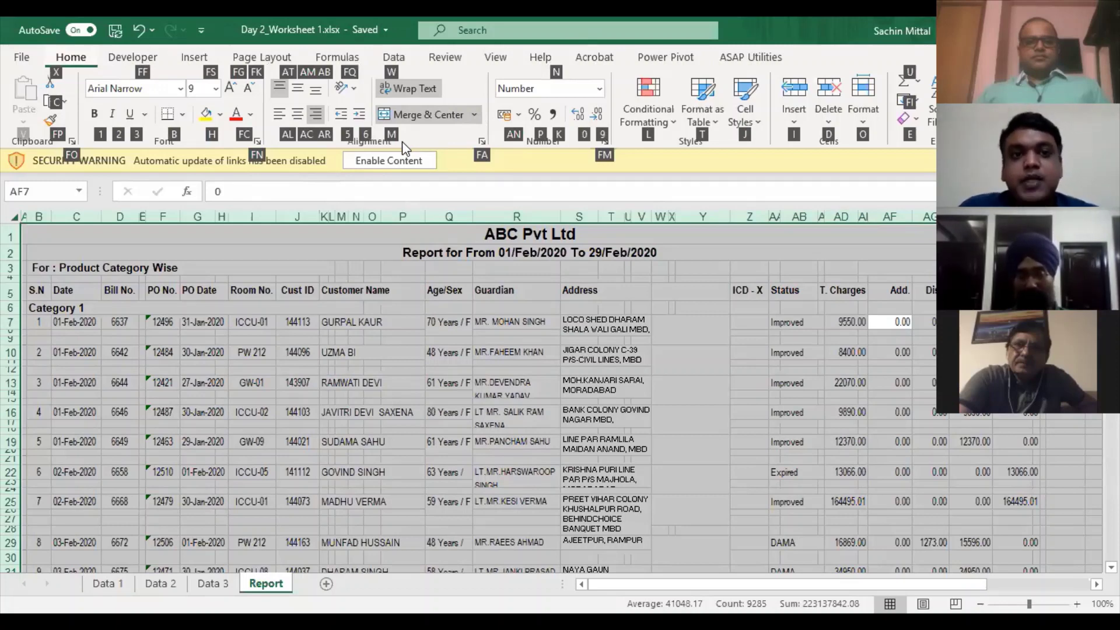
pyautogui.press('m')
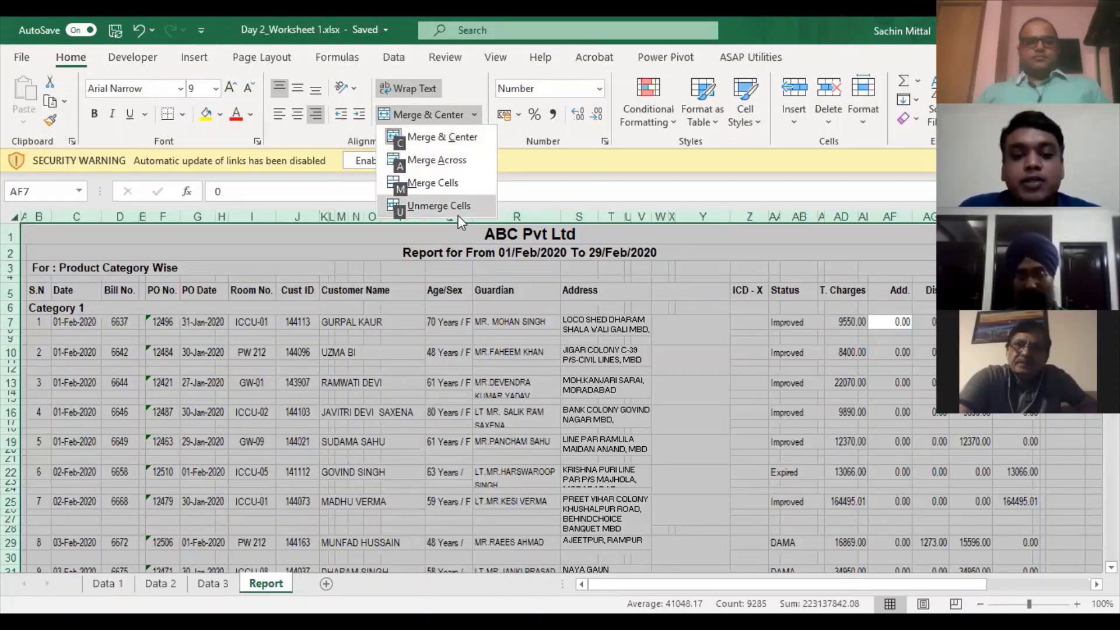
pyautogui.click(458, 214)
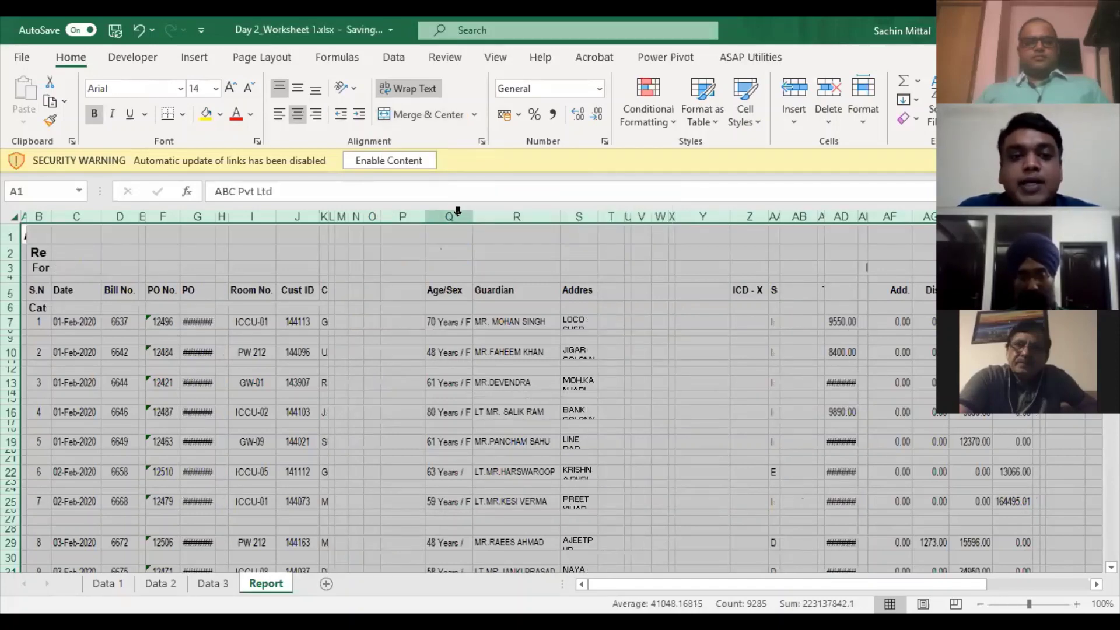
pyautogui.press('alt')
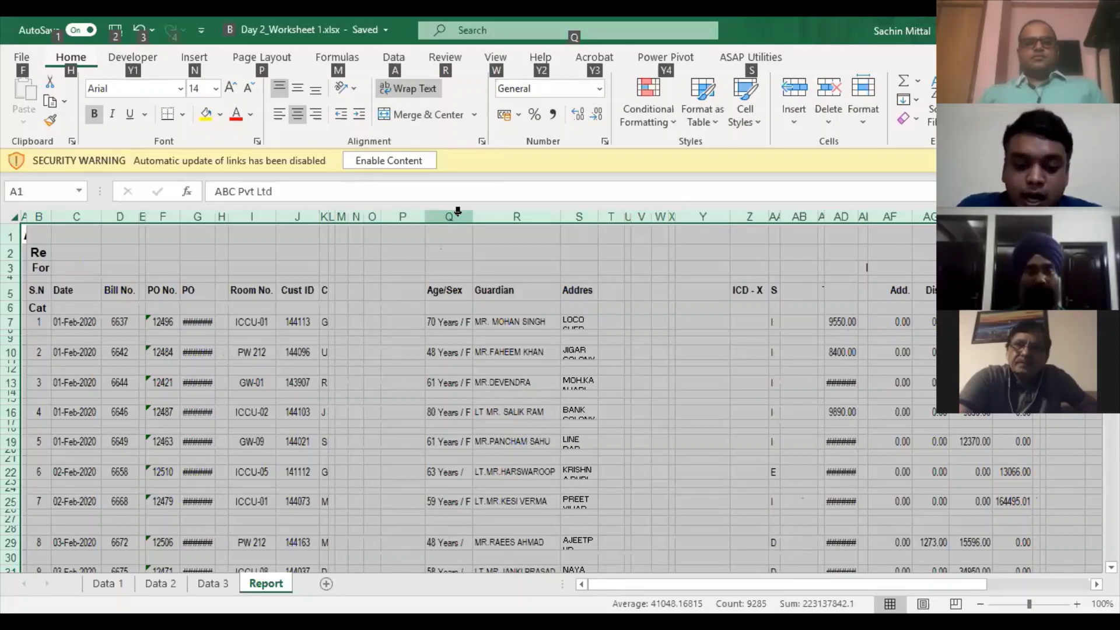
pyautogui.press('h')
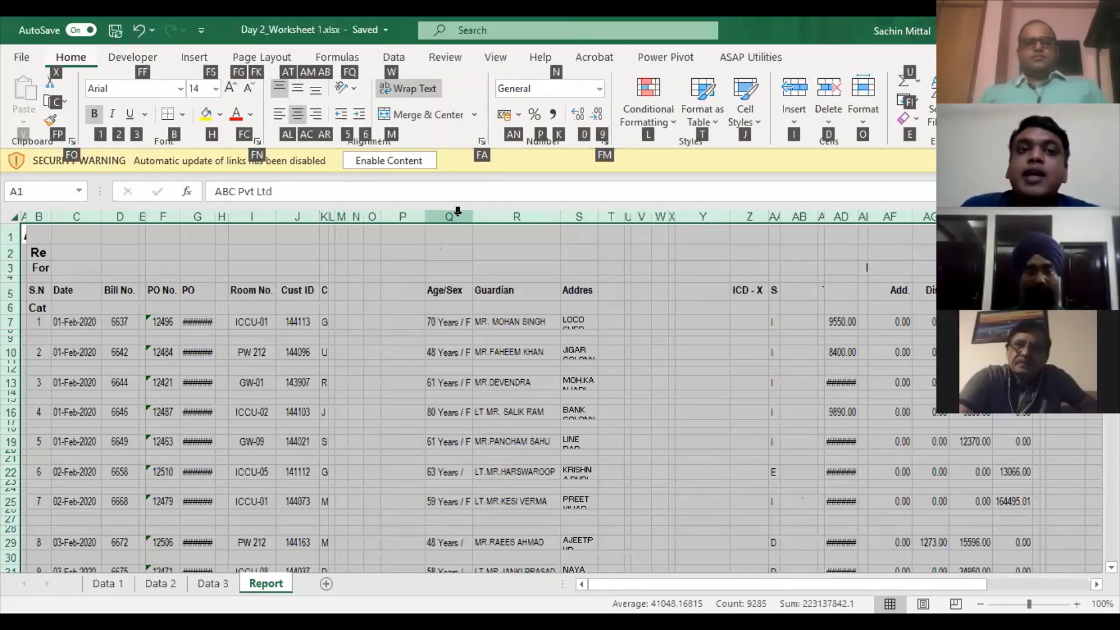
pyautogui.press('m')
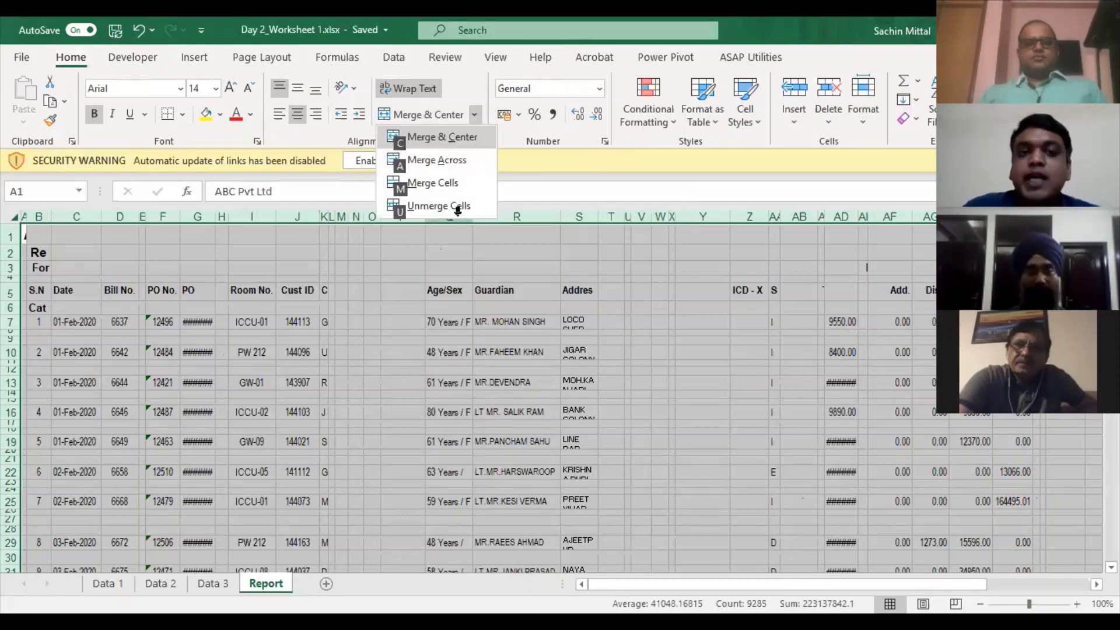
pyautogui.press('u')
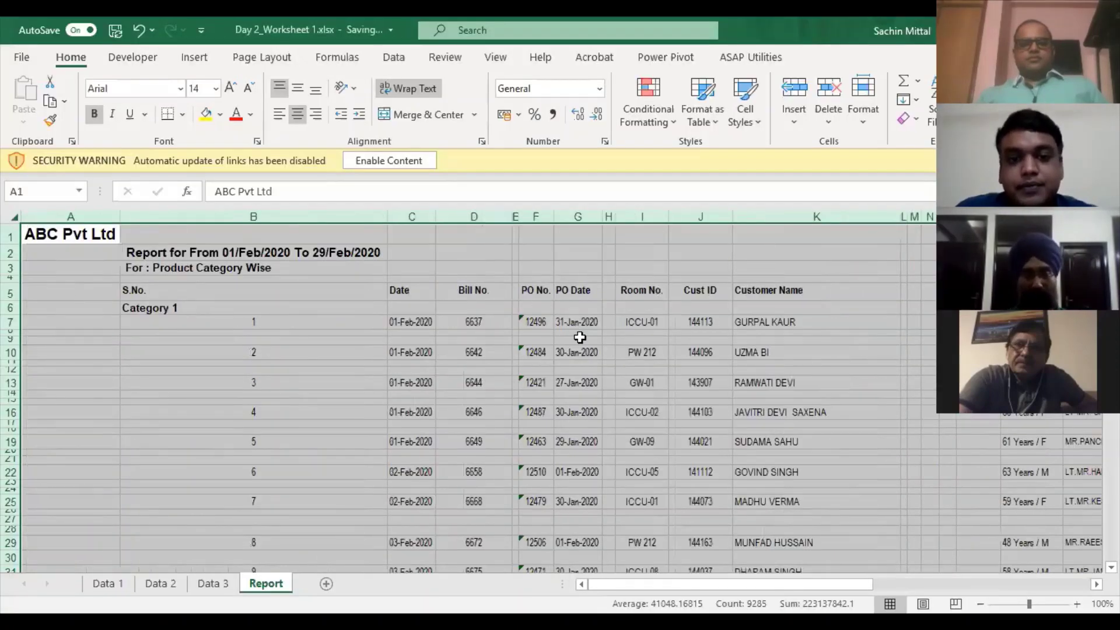
pyautogui.click(575, 331)
pyautogui.hotkey('ctrl', 'z')
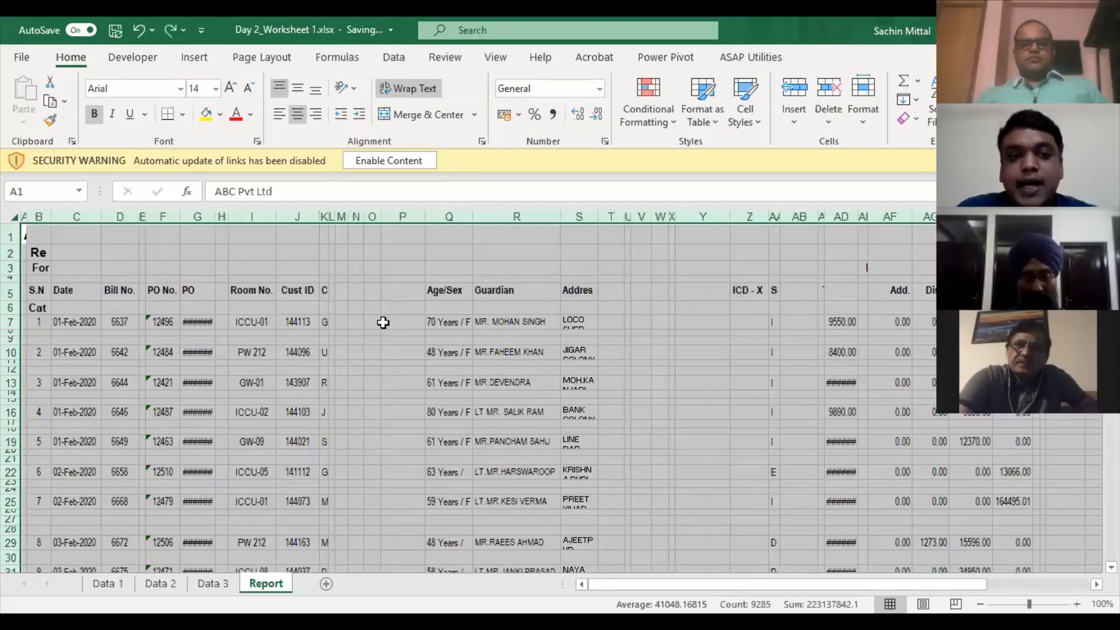
pyautogui.click(402, 323)
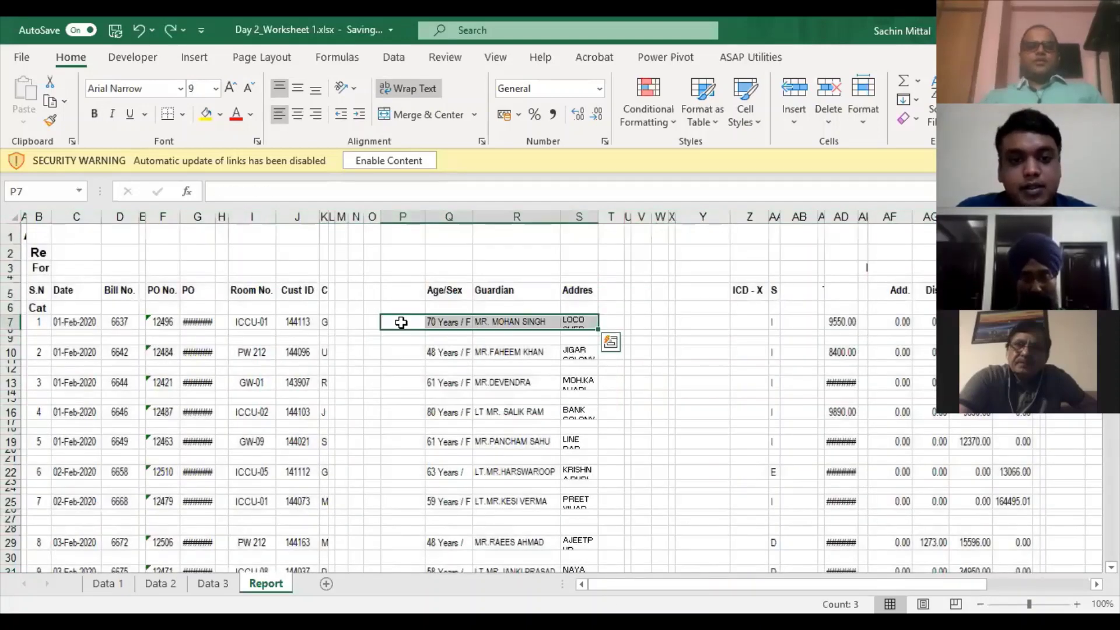
pyautogui.click(13, 216)
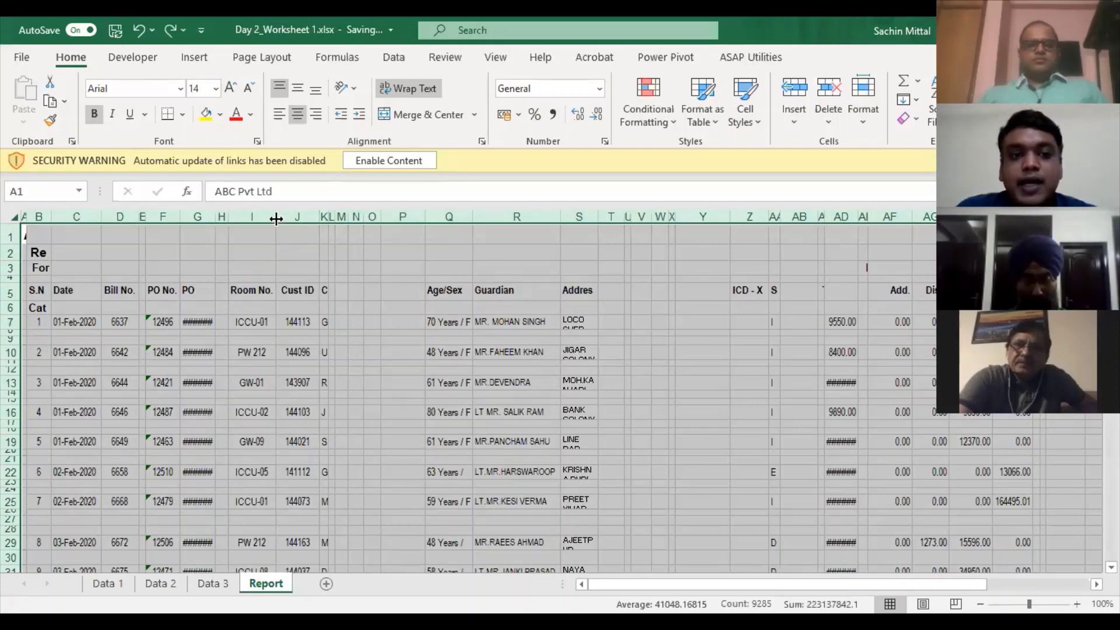
pyautogui.doubleClick(276, 219)
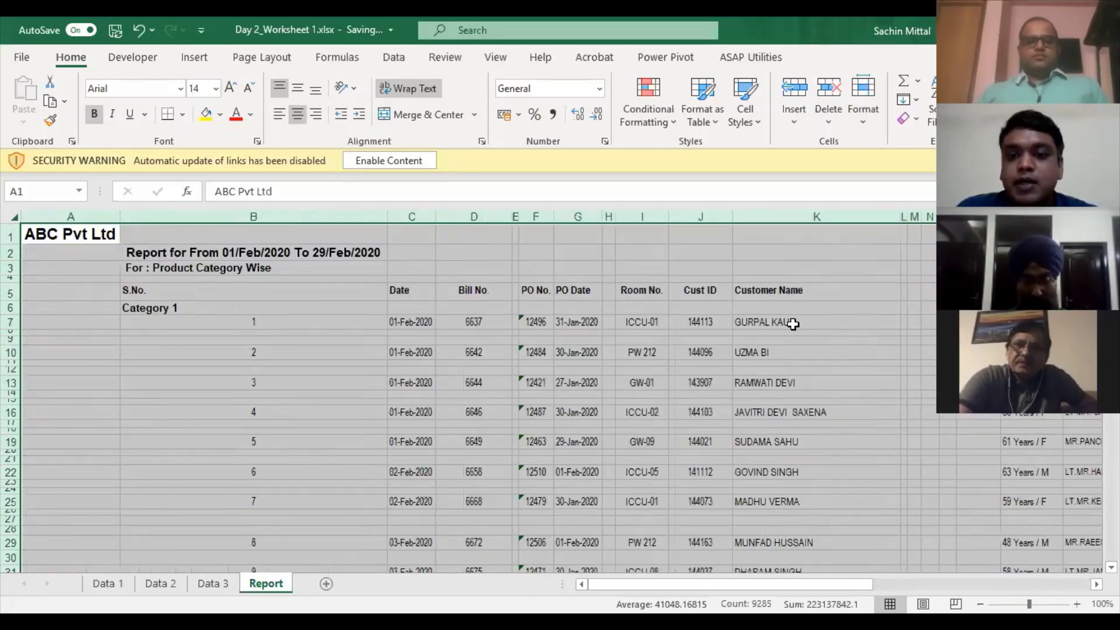
pyautogui.hotkey('ctrl', 'z')
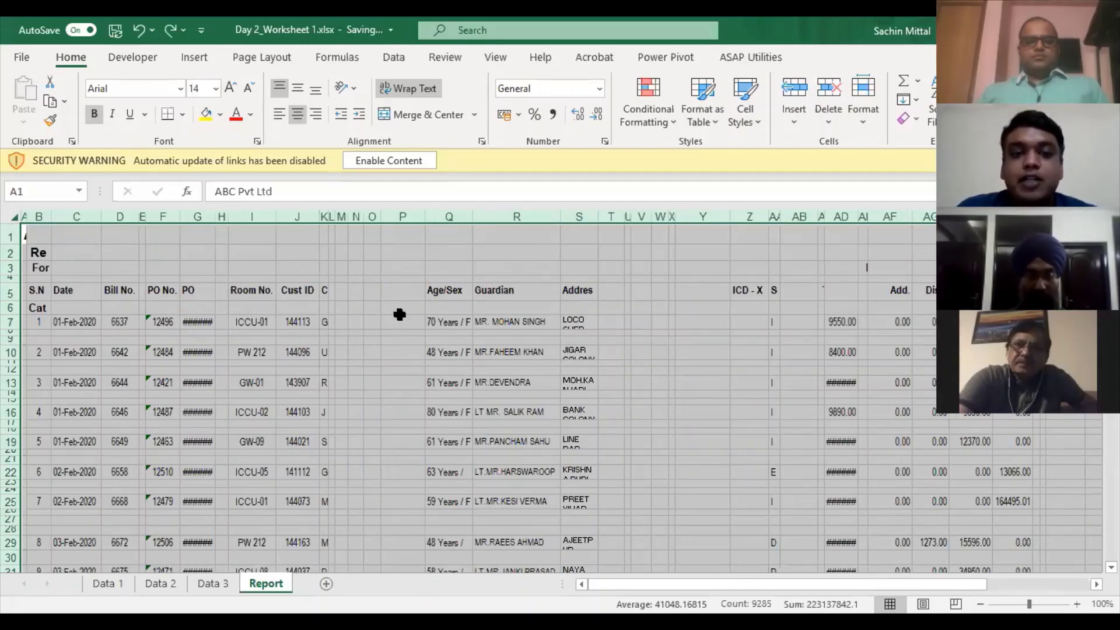
pyautogui.press('alt')
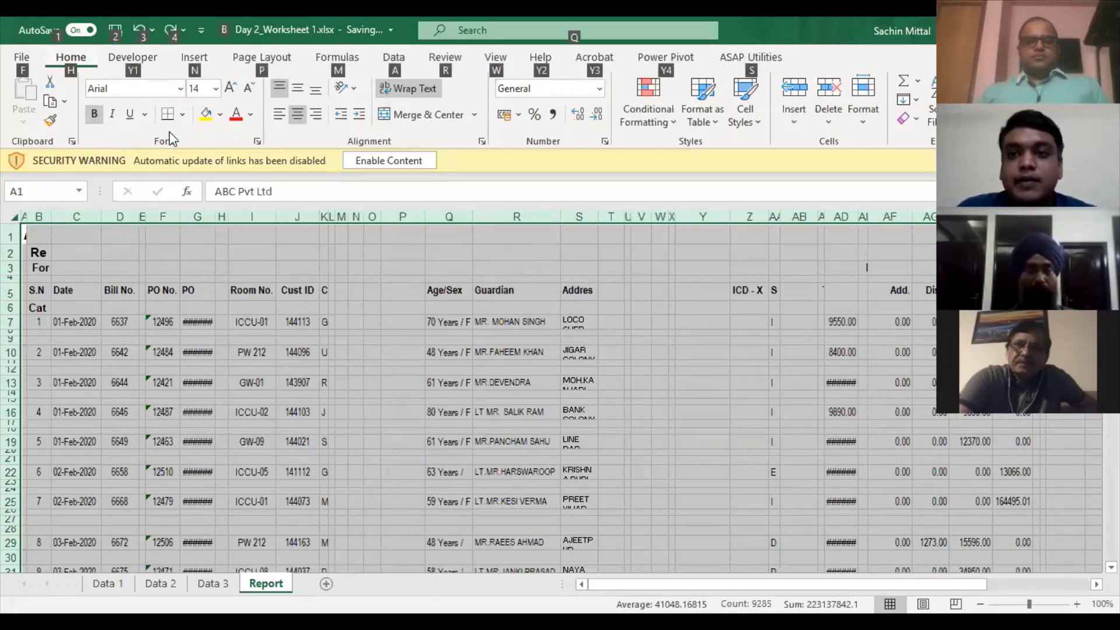
pyautogui.press('h')
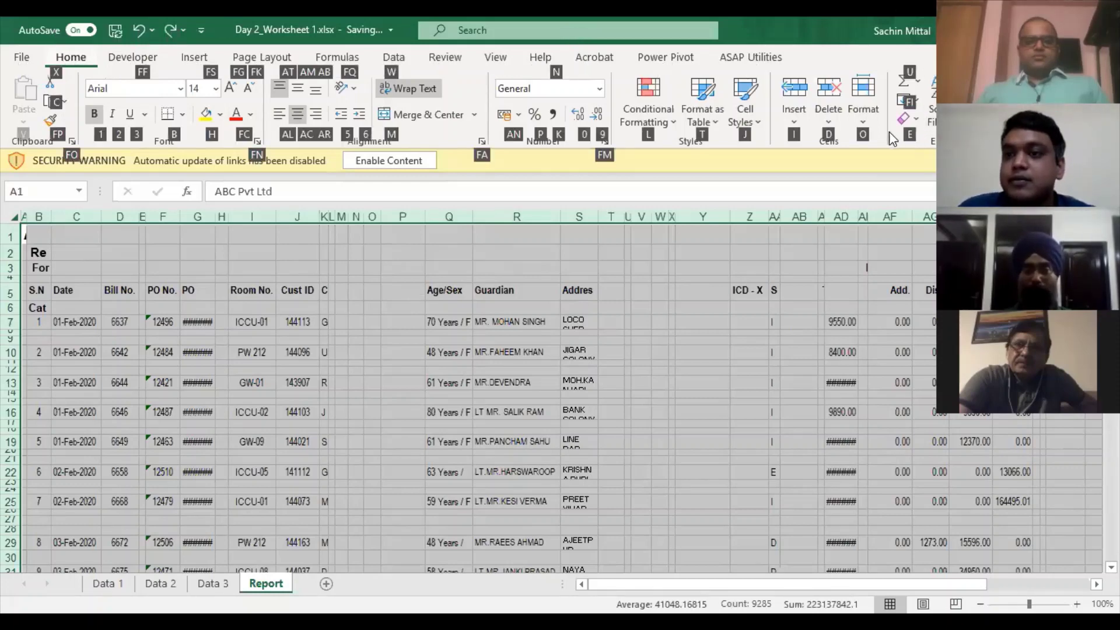
# - Apply Home > Format > AutoFit Column Width to all selected columns, then click G7
pyautogui.click(863, 99)
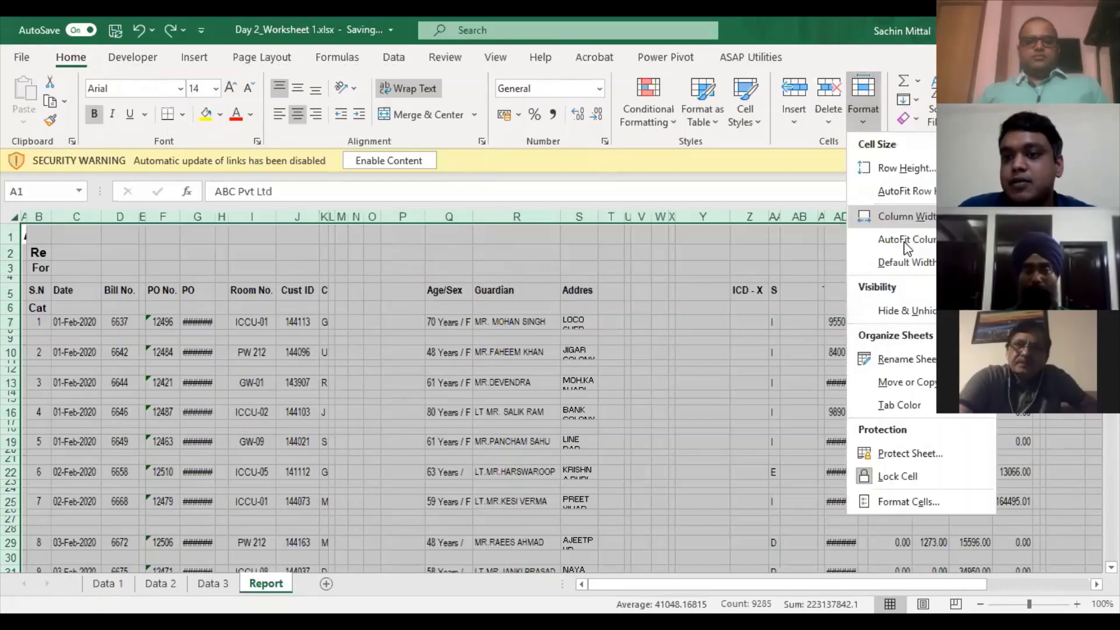
pyautogui.click(905, 241)
pyautogui.hotkey('alt', 'h')
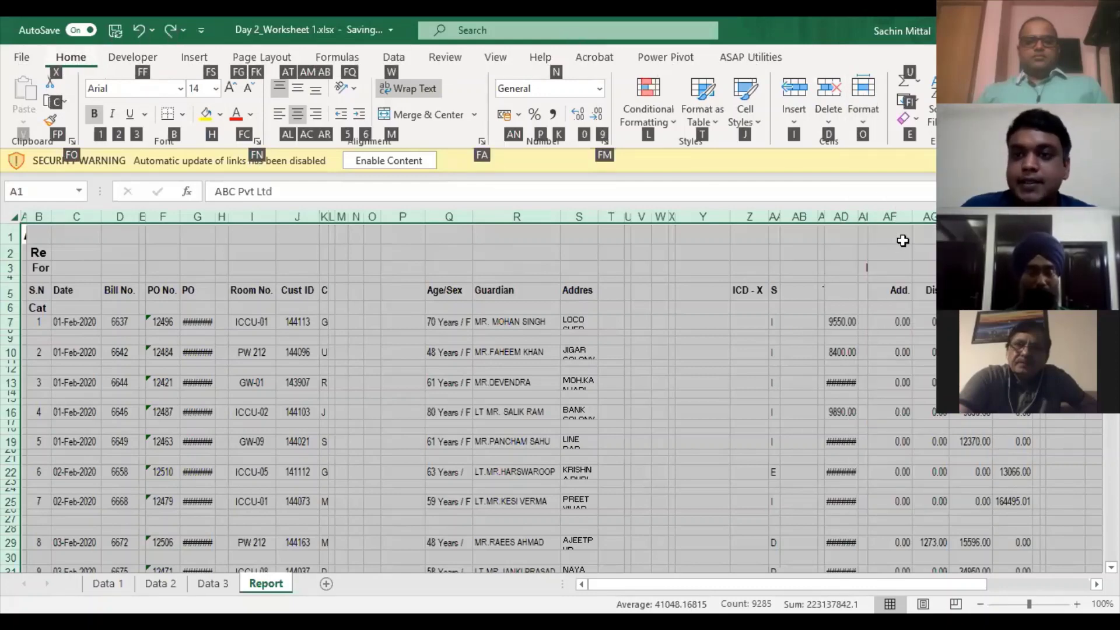
pyautogui.press('o')
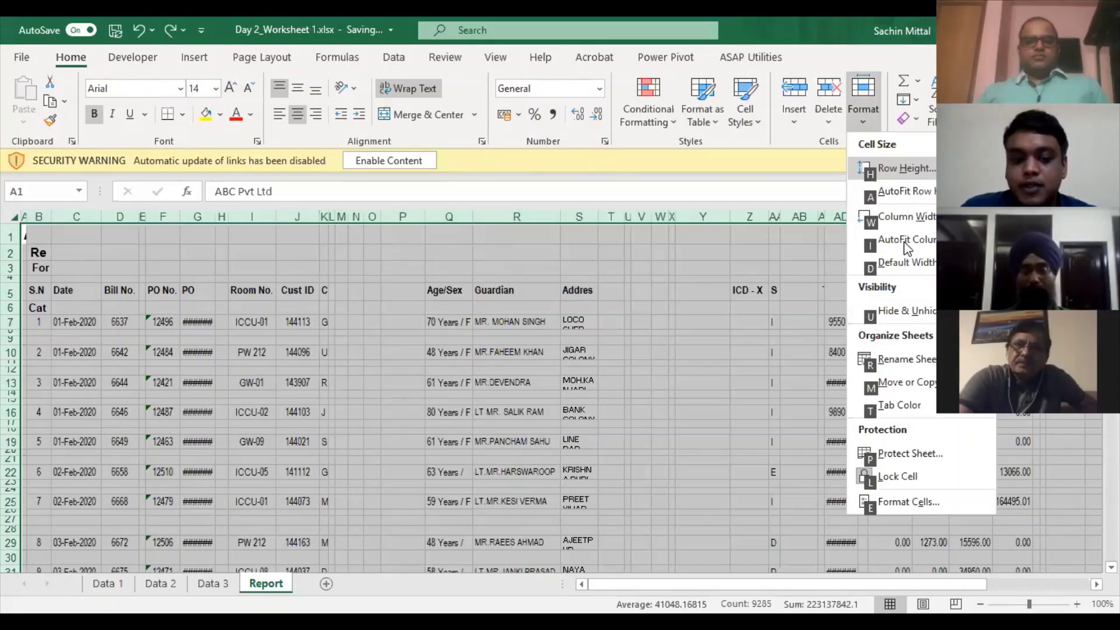
pyautogui.press('w')
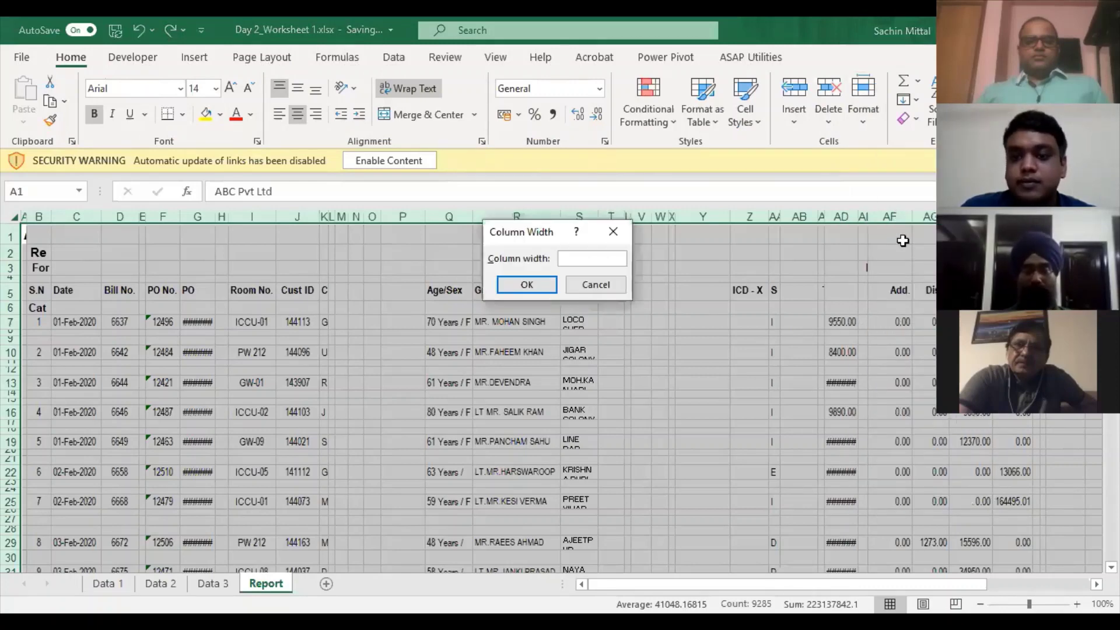
pyautogui.press('Escape')
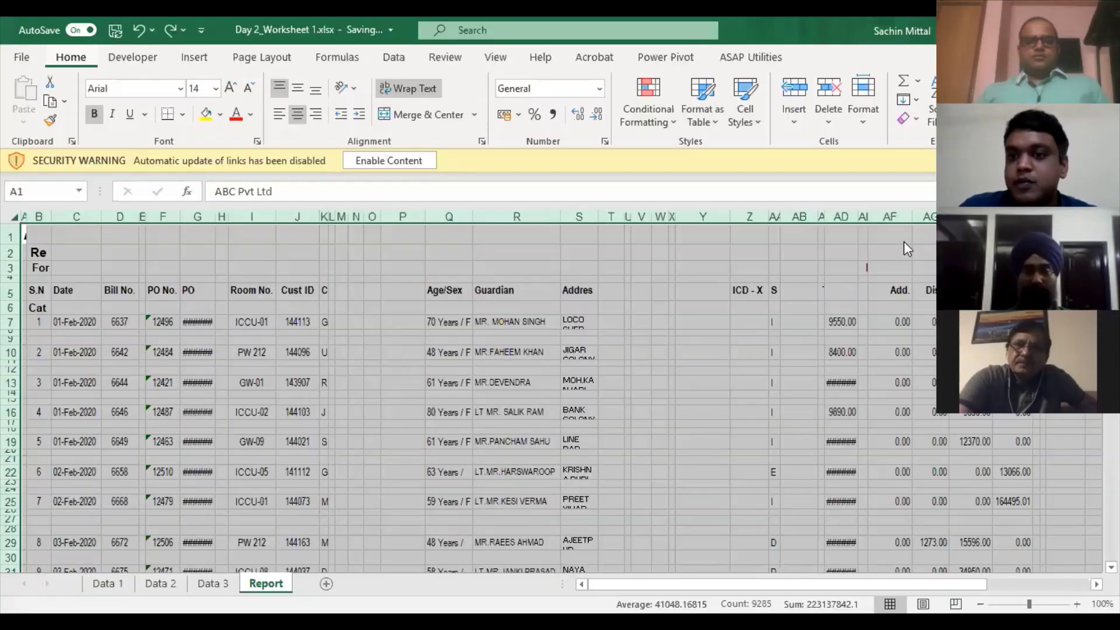
pyautogui.hotkey('alt', 'h')
pyautogui.press('o')
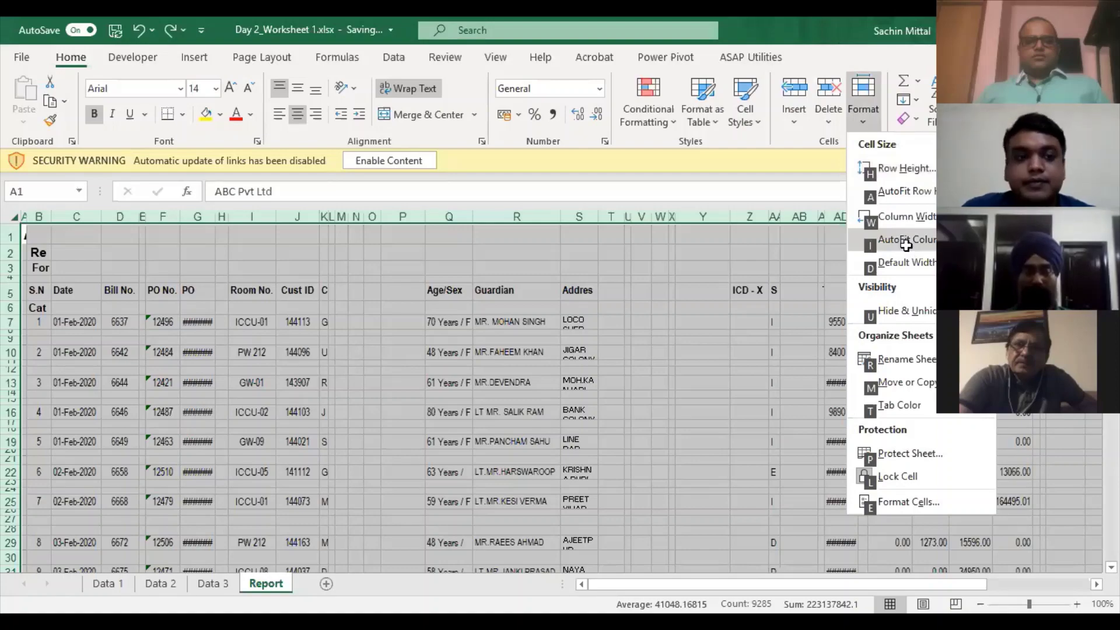
pyautogui.click(906, 244)
pyautogui.click(584, 329)
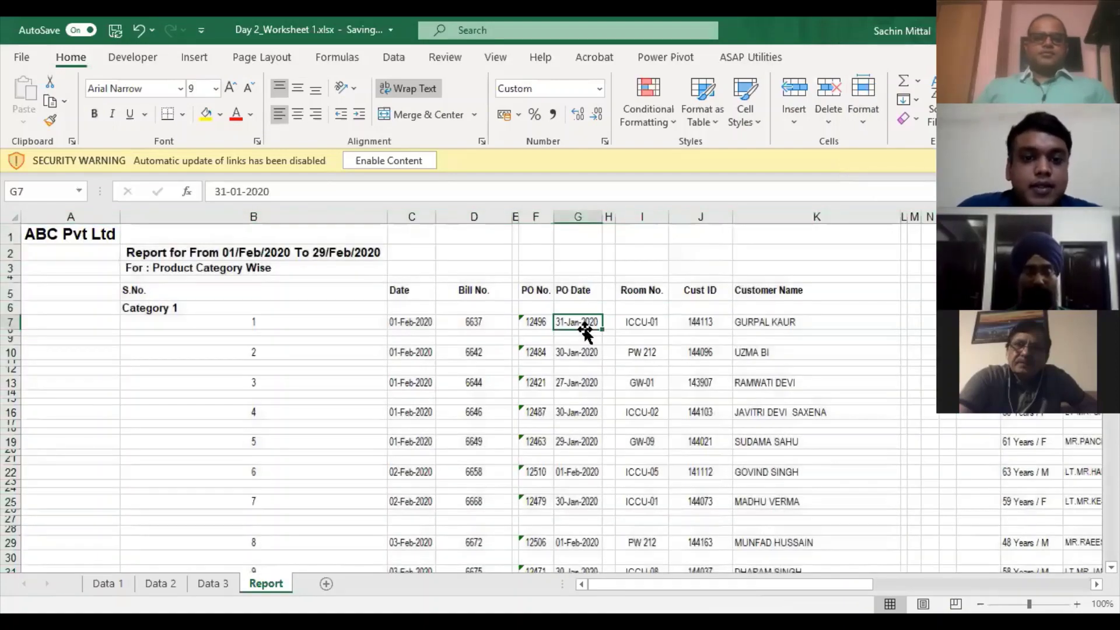
# - Delete the four title rows above the report's header row
pyautogui.press('Right')
pyautogui.press('Right')
pyautogui.press('Right')
pyautogui.press('Right')
pyautogui.press('Right')
pyautogui.press('Right')
pyautogui.press('Right')
pyautogui.press('Right')
pyautogui.press('Right')
pyautogui.press('Right')
pyautogui.press('Right')
pyautogui.press('Right')
pyautogui.press('Right')
pyautogui.press('Right')
pyautogui.press('Right')
pyautogui.press('Right')
pyautogui.press('Right')
pyautogui.press('Right')
pyautogui.press('Right')
pyautogui.press('Right')
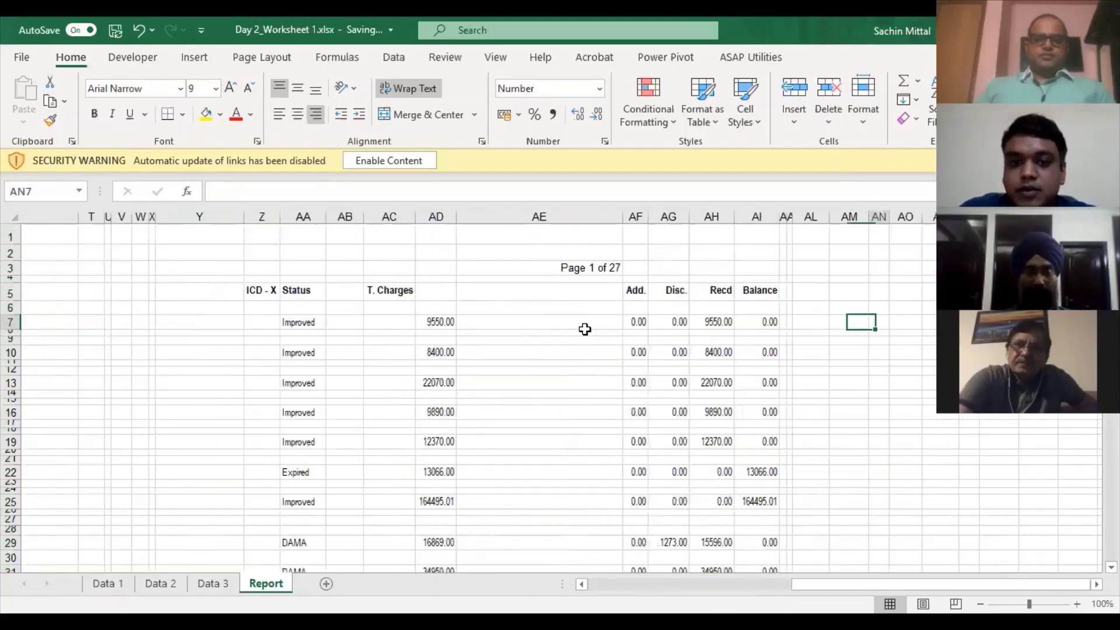
pyautogui.press('Left')
pyautogui.press('Left')
pyautogui.press('Left')
pyautogui.press('Left')
pyautogui.press('Left')
pyautogui.press('Left')
pyautogui.press('Left')
pyautogui.press('Left')
pyautogui.press('Left')
pyautogui.press('Left')
pyautogui.press('Left')
pyautogui.press('Left')
pyautogui.press('Left')
pyautogui.press('Left')
pyautogui.press('Left')
pyautogui.press('Left')
pyautogui.press('Left')
pyautogui.press('Left')
pyautogui.press('Left')
pyautogui.press('Left')
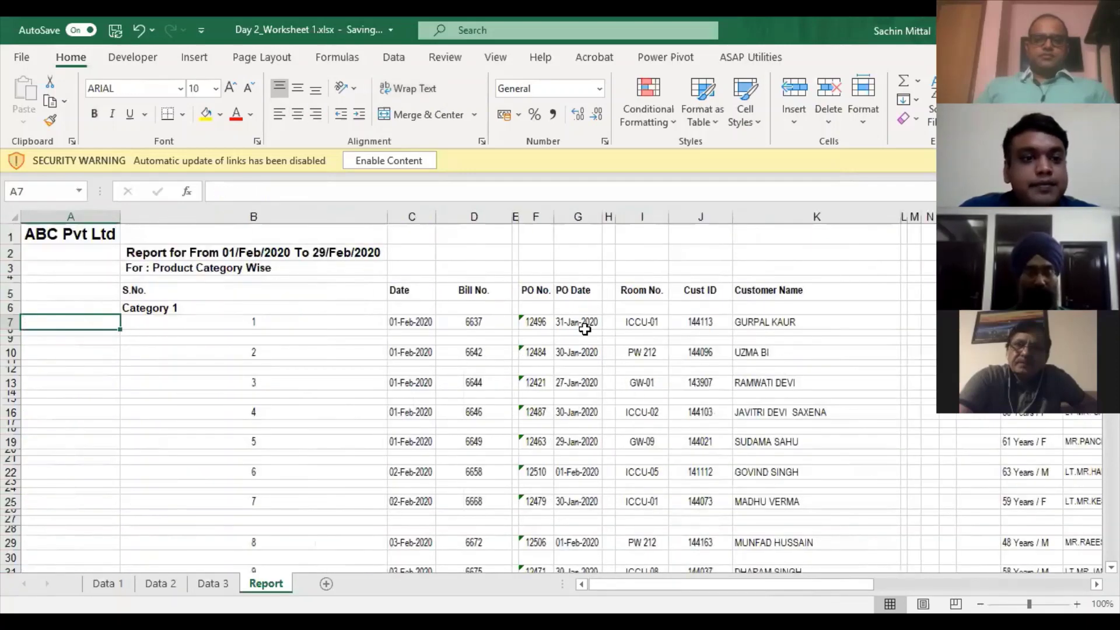
pyautogui.press('Up')
pyautogui.press('Up')
pyautogui.press('Up')
pyautogui.hotkey('shift', 'Up')
pyautogui.hotkey('shift', 'Up')
pyautogui.hotkey('shift', 'Up')
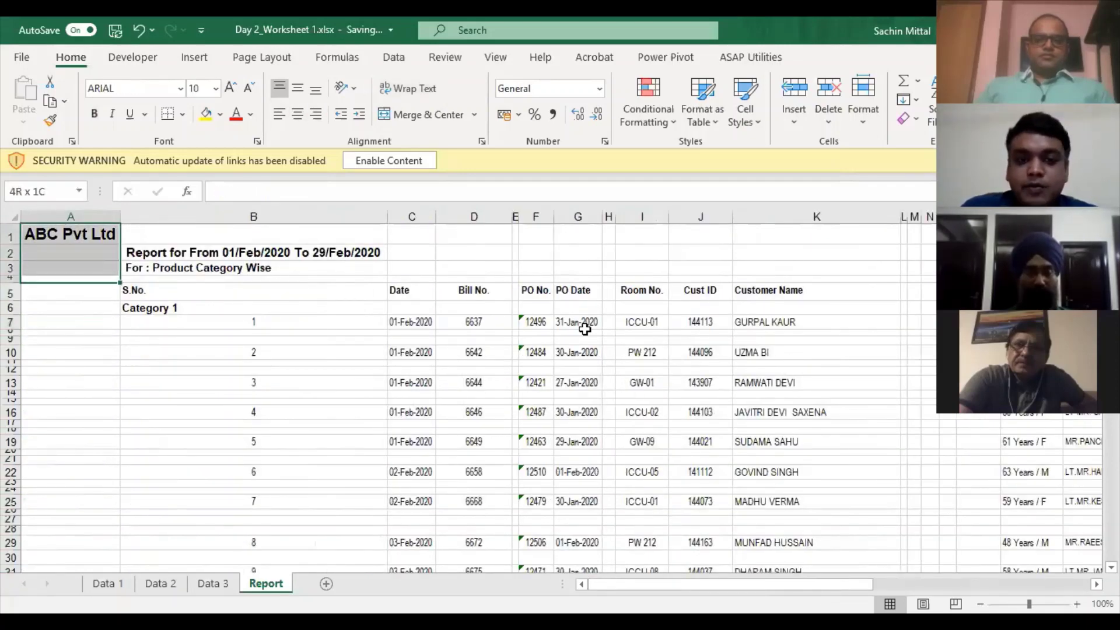
pyautogui.hotkey('shift', 'space')
pyautogui.hotkey('ctrl', '-')
# - Turn on filters for the row 1 headers and open the S.No. filter list
pyautogui.press('Right')
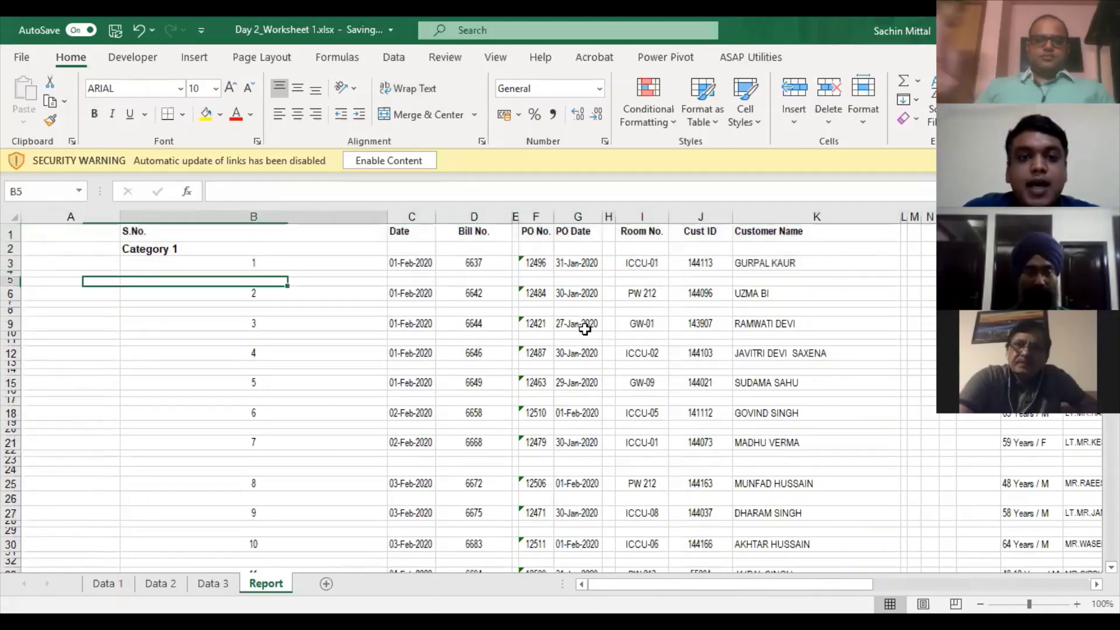
pyautogui.press('Down')
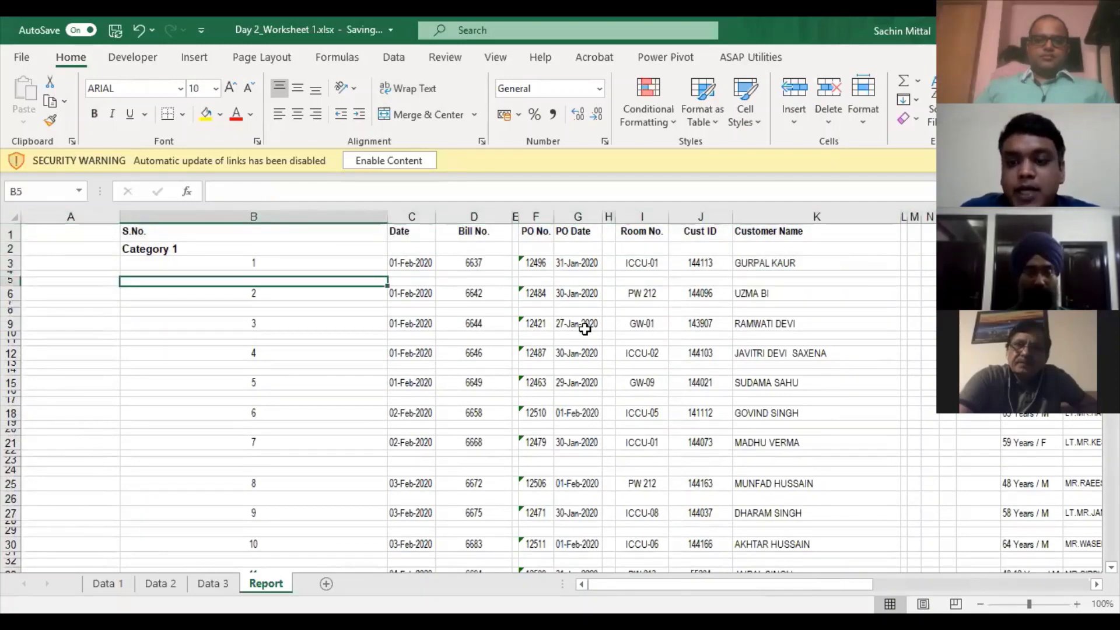
pyautogui.press('Right')
pyautogui.press('Right')
pyautogui.press('Right')
pyautogui.press('Right')
pyautogui.press('Right')
pyautogui.press('Right')
pyautogui.press('Right')
pyautogui.press('Right')
pyautogui.press('Right')
pyautogui.press('Right')
pyautogui.press('Right')
pyautogui.press('Right')
pyautogui.press('Right')
pyautogui.press('Right')
pyautogui.press('Right')
pyautogui.press('Right')
pyautogui.press('Right')
pyautogui.press('Right')
pyautogui.press('Right')
pyautogui.press('Right')
pyautogui.press('Right')
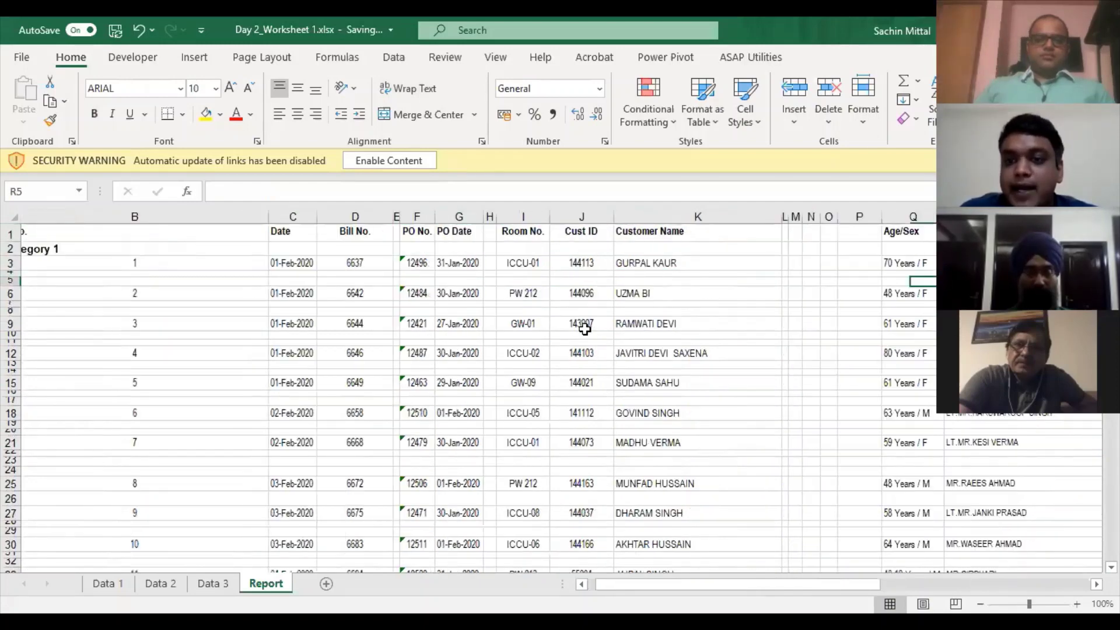
pyautogui.press('Right')
pyautogui.press('Right')
pyautogui.press('Right')
pyautogui.press('Right')
pyautogui.press('Right')
pyautogui.press('Right')
pyautogui.press('Right')
pyautogui.press('Right')
pyautogui.press('Right')
pyautogui.press('Right')
pyautogui.press('Right')
pyautogui.press('Right')
pyautogui.press('Right')
pyautogui.press('Right')
pyautogui.press('Right')
pyautogui.press('Right')
pyautogui.press('Right')
pyautogui.press('Right')
pyautogui.press('Right')
pyautogui.press('Right')
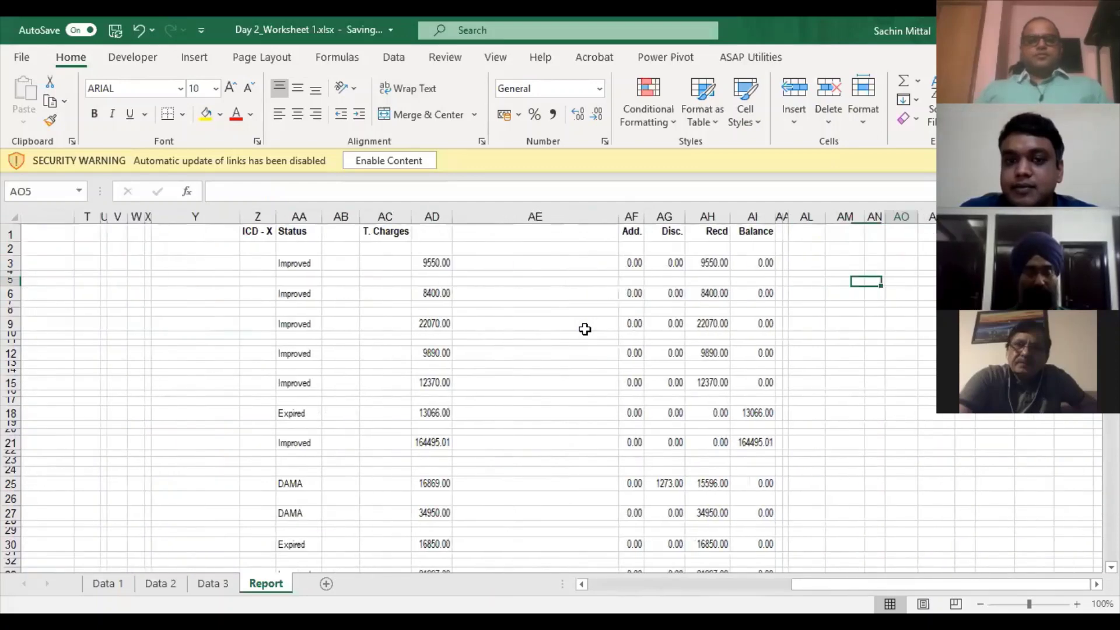
pyautogui.press('Left')
pyautogui.press('Left')
pyautogui.press('Left')
pyautogui.press('Left')
pyautogui.press('Left')
pyautogui.press('Left')
pyautogui.press('Left')
pyautogui.press('Left')
pyautogui.press('Left')
pyautogui.press('Left')
pyautogui.press('Left')
pyautogui.press('Left')
pyautogui.press('Left')
pyautogui.press('Left')
pyautogui.press('Left')
pyautogui.press('Left')
pyautogui.press('Left')
pyautogui.press('Left')
pyautogui.press('Left')
pyautogui.press('Left')
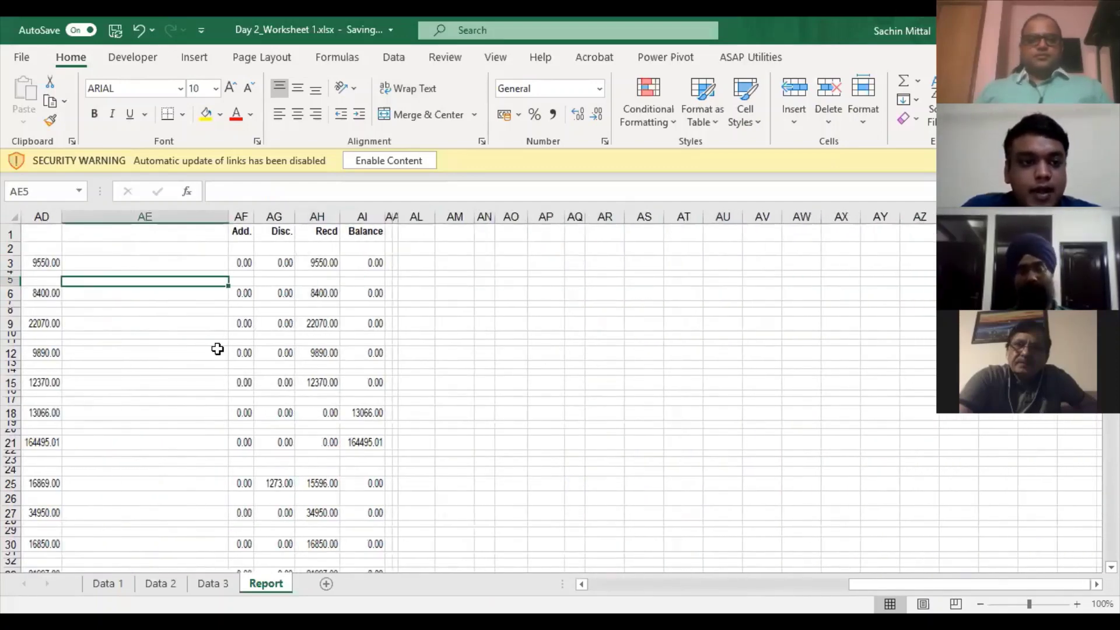
pyautogui.press('Up')
pyautogui.press('Up')
pyautogui.press('Up')
pyautogui.press('Up')
pyautogui.press('Left')
pyautogui.press('Left')
pyautogui.press('Left')
pyautogui.press('Left')
pyautogui.press('Left')
pyautogui.press('Left')
pyautogui.press('Left')
pyautogui.press('Left')
pyautogui.press('Left')
pyautogui.press('Left')
pyautogui.press('Left')
pyautogui.press('Left')
pyautogui.press('Left')
pyautogui.press('Left')
pyautogui.press('Left')
pyautogui.press('Left')
pyautogui.press('Left')
pyautogui.press('Left')
pyautogui.press('Left')
pyautogui.press('Left')
pyautogui.press('Left')
pyautogui.press('Left')
pyautogui.press('Left')
pyautogui.press('Left')
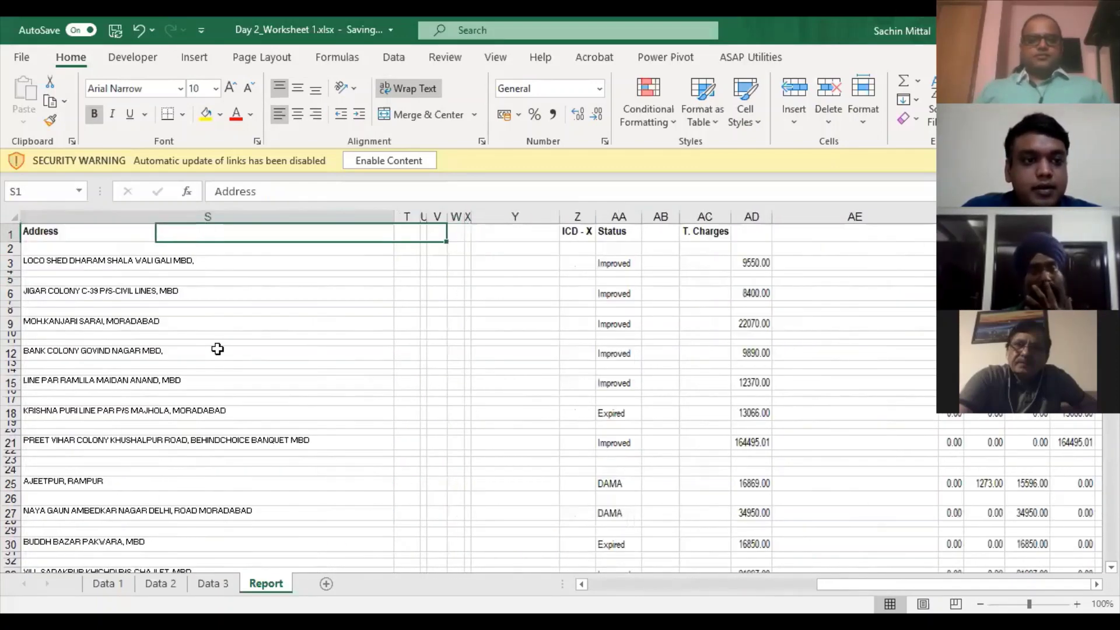
pyautogui.press('Left')
pyautogui.press('Left')
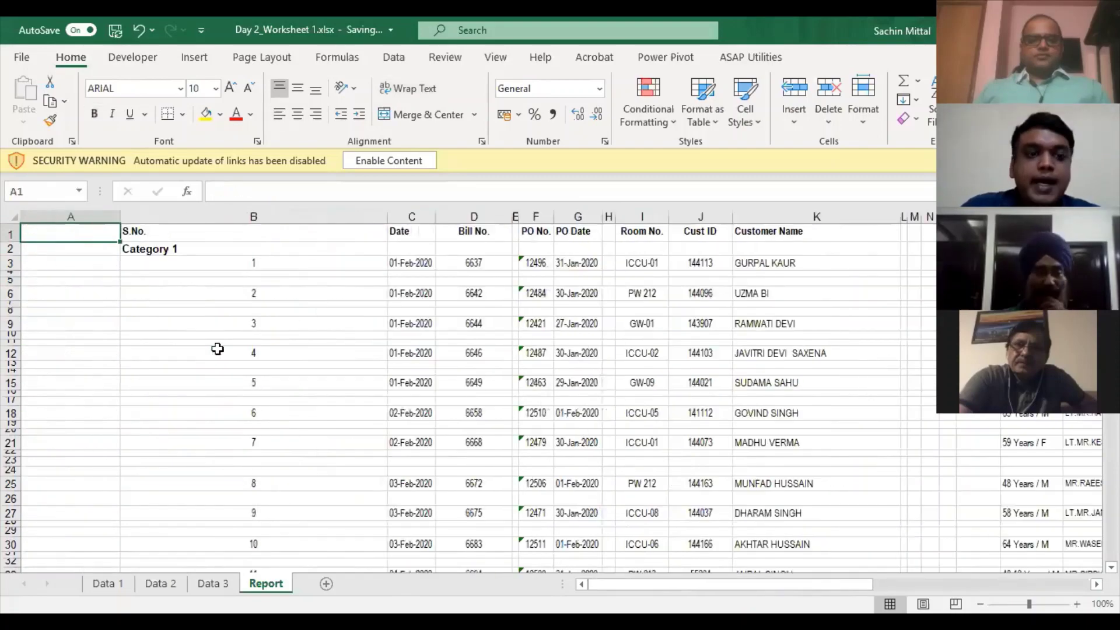
pyautogui.hotkey('alt', 'a')
pyautogui.press('t')
pyautogui.hotkey('alt', 'Down')
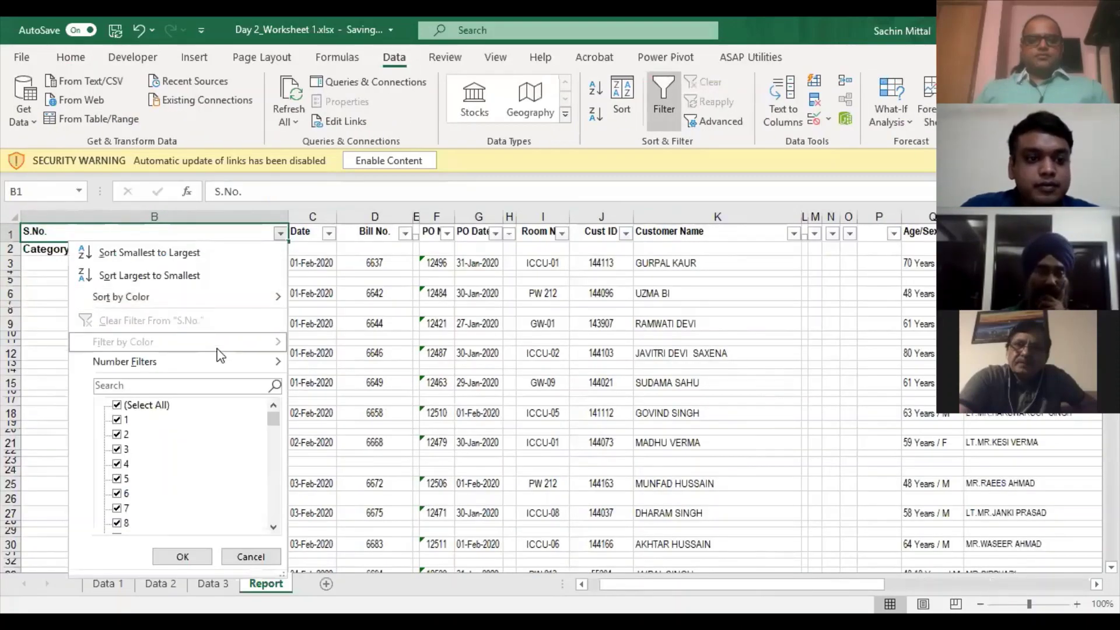
# - Filter Date to (Blanks) only and exclude 0.00 from the Add. column
pyautogui.press('Escape')
pyautogui.press('Right')
pyautogui.hotkey('alt', 'Down')
pyautogui.press('Down')
pyautogui.press('Down')
pyautogui.press('Down')
pyautogui.press('Down')
pyautogui.press('Down')
pyautogui.press('Down')
pyautogui.press('Down')
pyautogui.press('Down')
pyautogui.press('Down')
pyautogui.press('space')
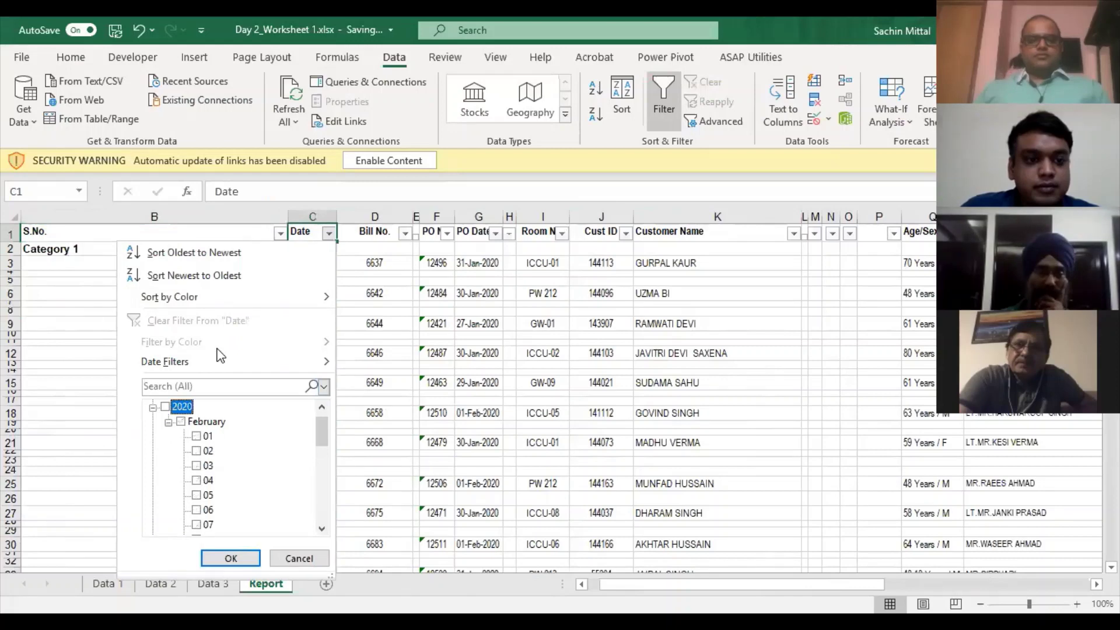
pyautogui.press('End')
pyautogui.press('Return')
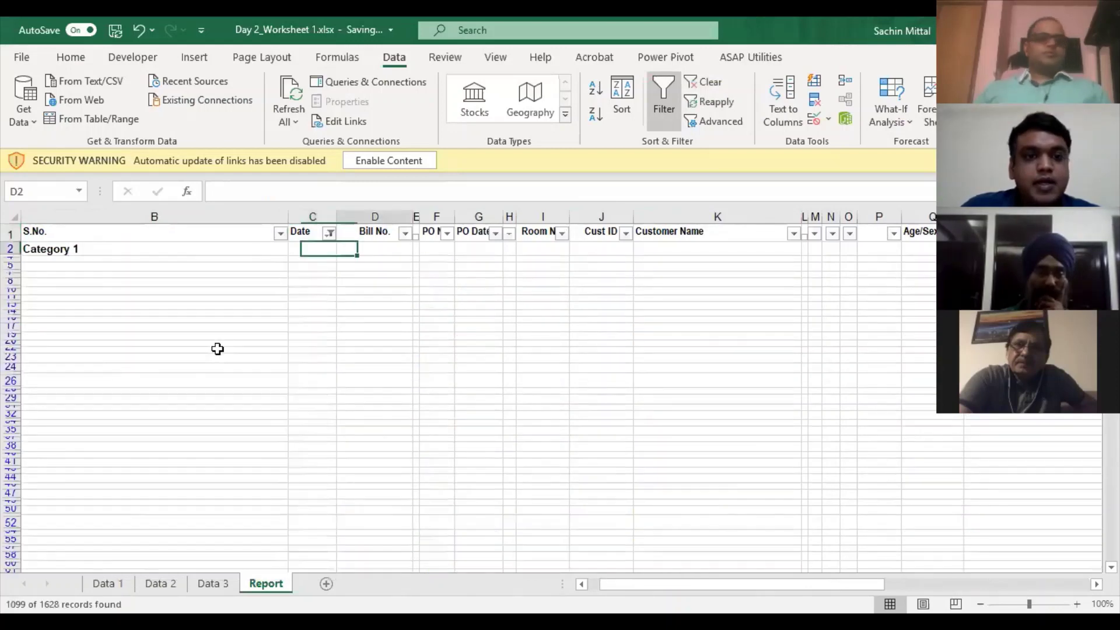
pyautogui.press('Right')
pyautogui.press('Right')
pyautogui.press('Right')
pyautogui.press('Right')
pyautogui.press('Right')
pyautogui.press('Right')
pyautogui.press('Right')
pyautogui.press('Right')
pyautogui.press('Right')
pyautogui.press('Right')
pyautogui.press('Right')
pyautogui.press('Right')
pyautogui.press('Right')
pyautogui.press('Right')
pyautogui.press('Right')
pyautogui.press('Right')
pyautogui.press('Right')
pyautogui.press('Right')
pyautogui.press('Right')
pyautogui.press('Right')
pyautogui.press('Right')
pyautogui.press('Right')
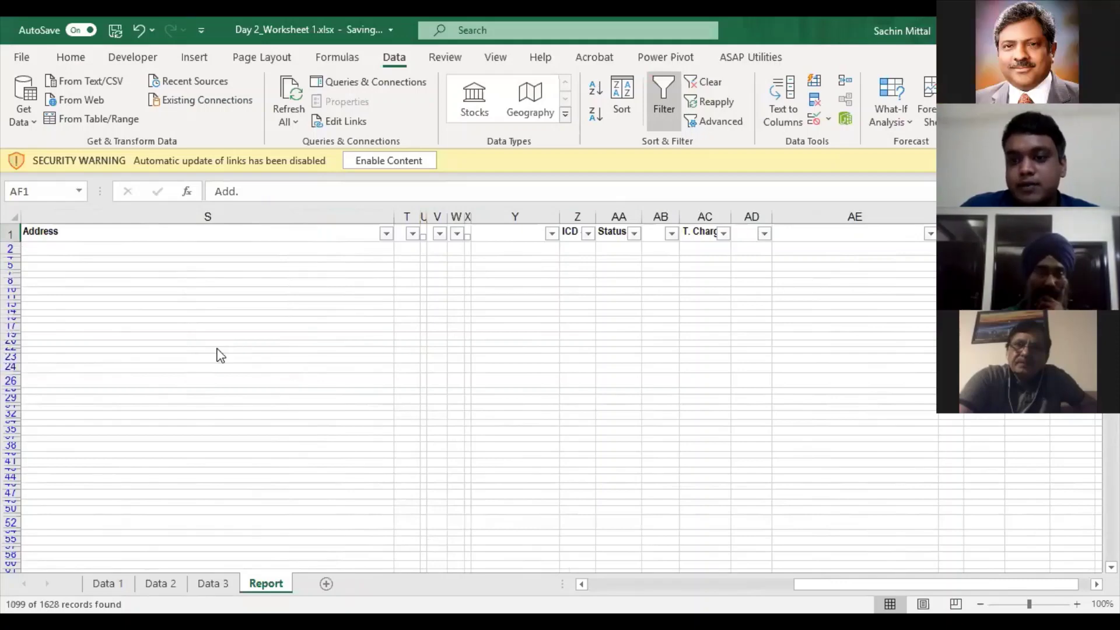
pyautogui.hotkey('alt', 'Down')
pyautogui.press('Down')
pyautogui.press('Down')
pyautogui.press('Down')
pyautogui.press('Down')
pyautogui.press('Down')
pyautogui.press('Down')
pyautogui.press('Down')
pyautogui.press('Down')
pyautogui.press('Up')
pyautogui.press('space')
pyautogui.press('Tab')
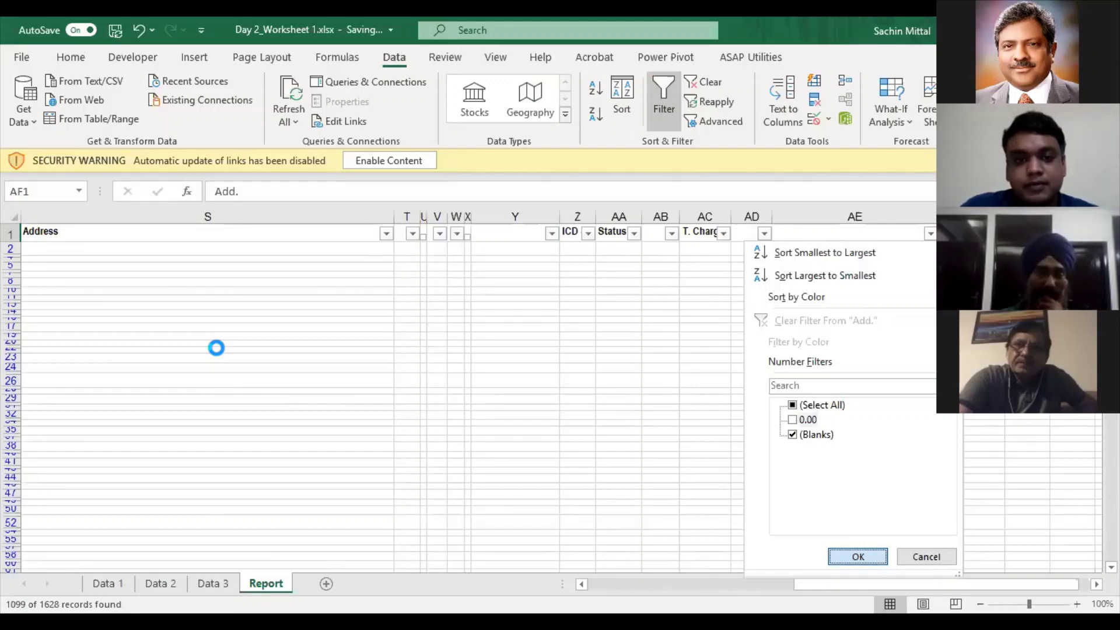
pyautogui.press('Right')
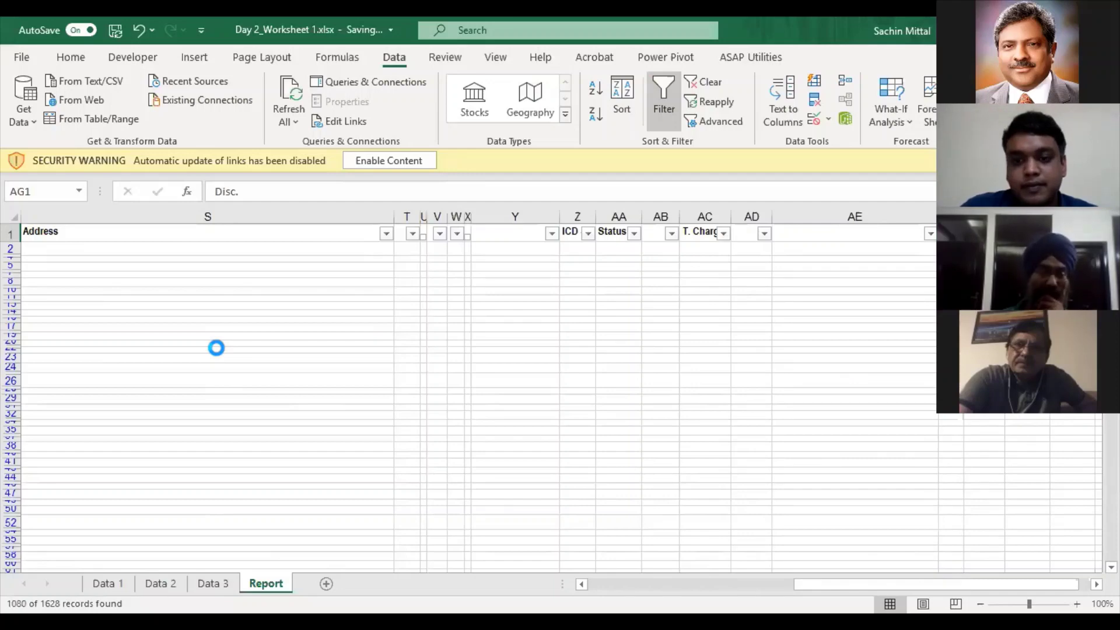
# - Scan the filtered columns for visible data and locate the Category 1 and Category 2 labels
pyautogui.hotkey('alt', 'Down')
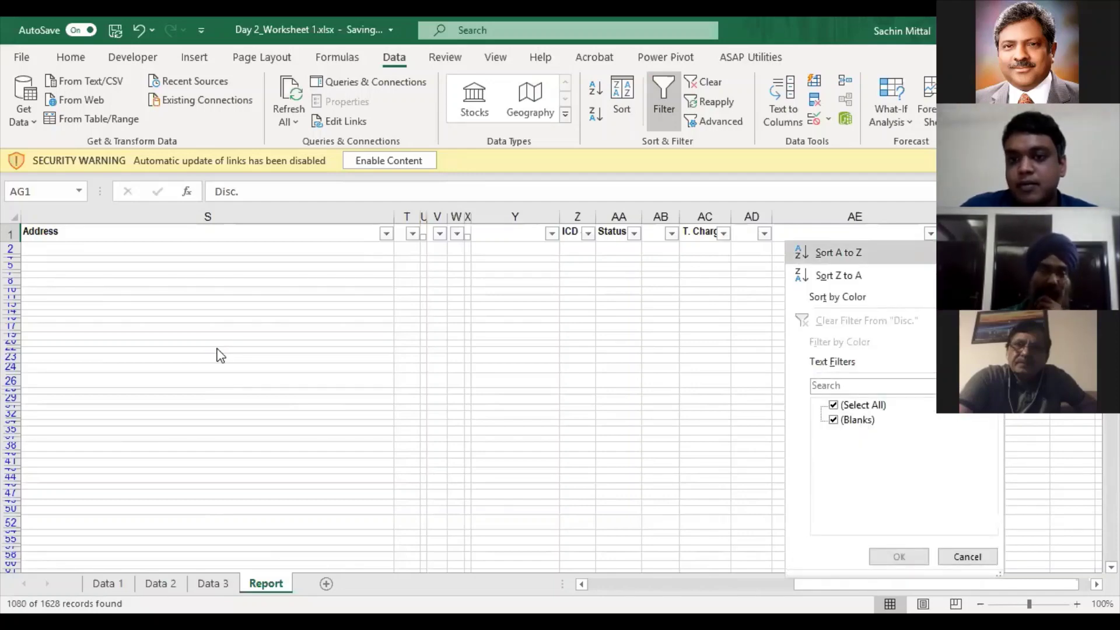
pyautogui.press('Escape')
pyautogui.press('Right')
pyautogui.press('Right')
pyautogui.press('Right')
pyautogui.press('Right')
pyautogui.press('Right')
pyautogui.press('Right')
pyautogui.press('Left')
pyautogui.press('Left')
pyautogui.press('Left')
pyautogui.press('Left')
pyautogui.press('Left')
pyautogui.press('Left')
pyautogui.press('Left')
pyautogui.press('Left')
pyautogui.press('Left')
pyautogui.press('Left')
pyautogui.press('Left')
pyautogui.press('Left')
pyautogui.press('Left')
pyautogui.press('Left')
pyautogui.press('Left')
pyautogui.press('Left')
pyautogui.press('Left')
pyautogui.press('Left')
pyautogui.press('Left')
pyautogui.press('Left')
pyautogui.press('Left')
pyautogui.press('Down')
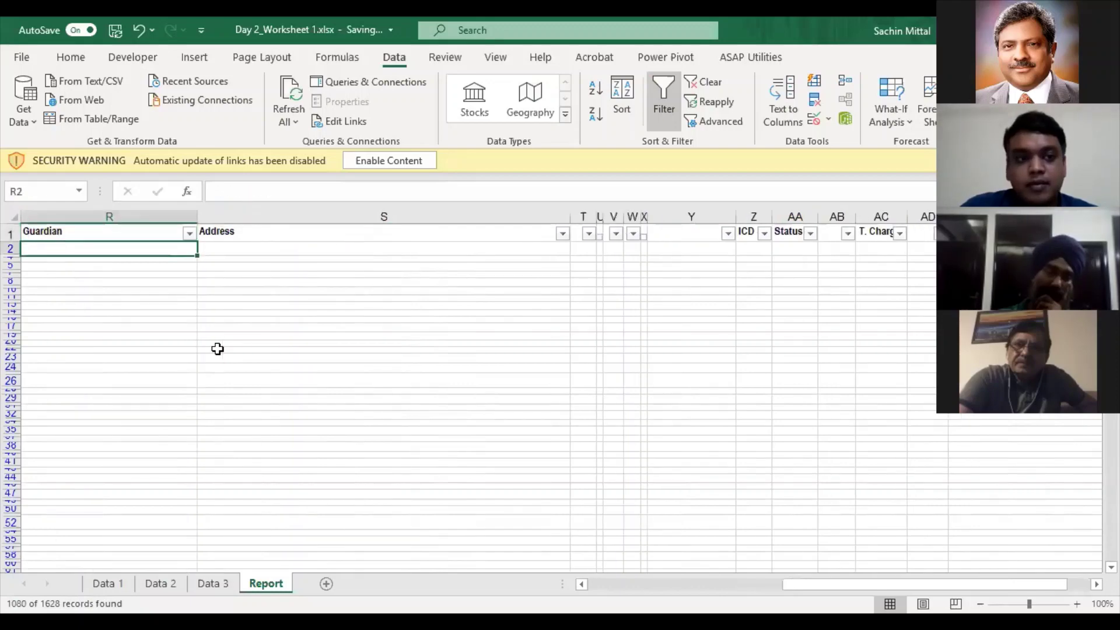
pyautogui.hotkey('ctrl', 'Down')
pyautogui.press('Right')
pyautogui.hotkey('ctrl', 'Up')
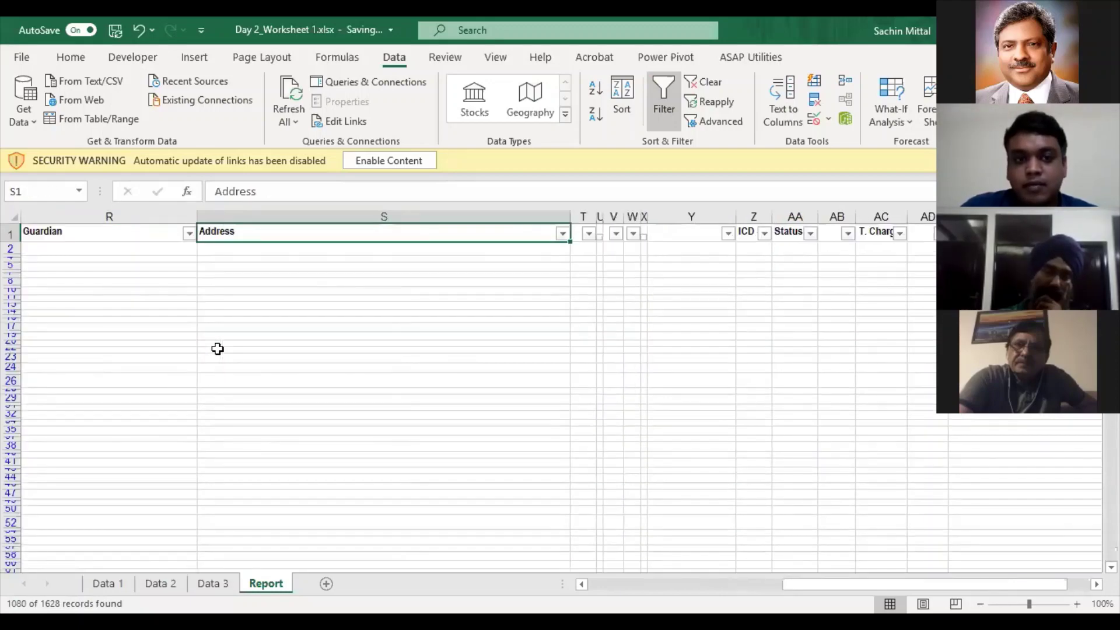
pyautogui.press('Down')
pyautogui.press('Right')
pyautogui.hotkey('ctrl', 'Down')
pyautogui.press('Right')
pyautogui.hotkey('ctrl', 'Up')
pyautogui.press('Right')
pyautogui.press('Down')
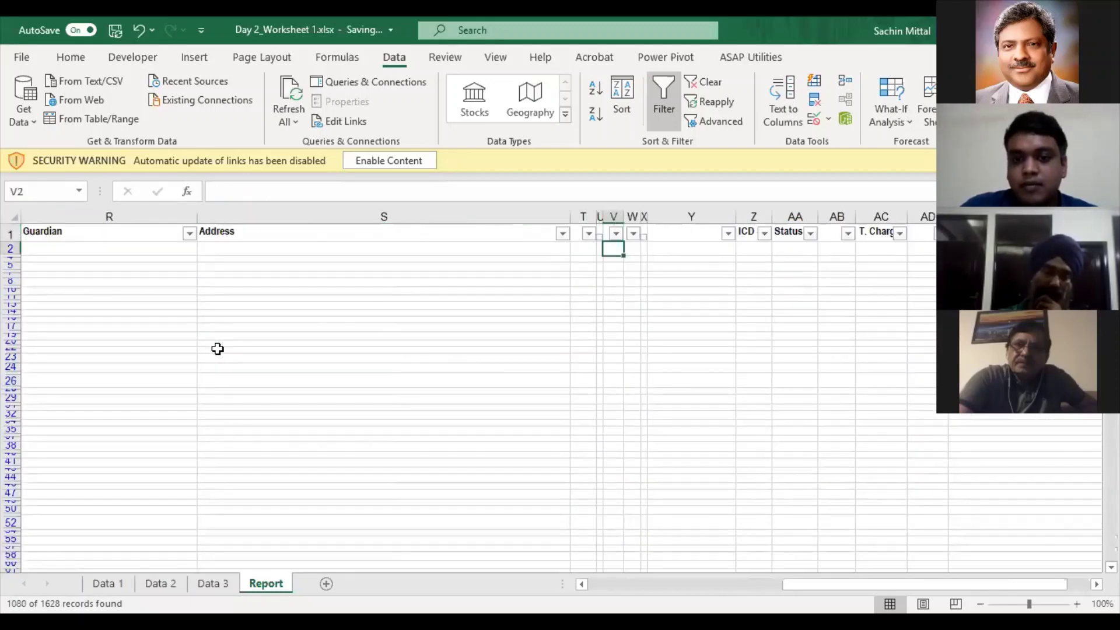
pyautogui.hotkey('ctrl', 'Down')
pyautogui.press('Right')
pyautogui.press('Right')
pyautogui.hotkey('ctrl', 'Up')
pyautogui.press('Down')
pyautogui.hotkey('ctrl', 'Right')
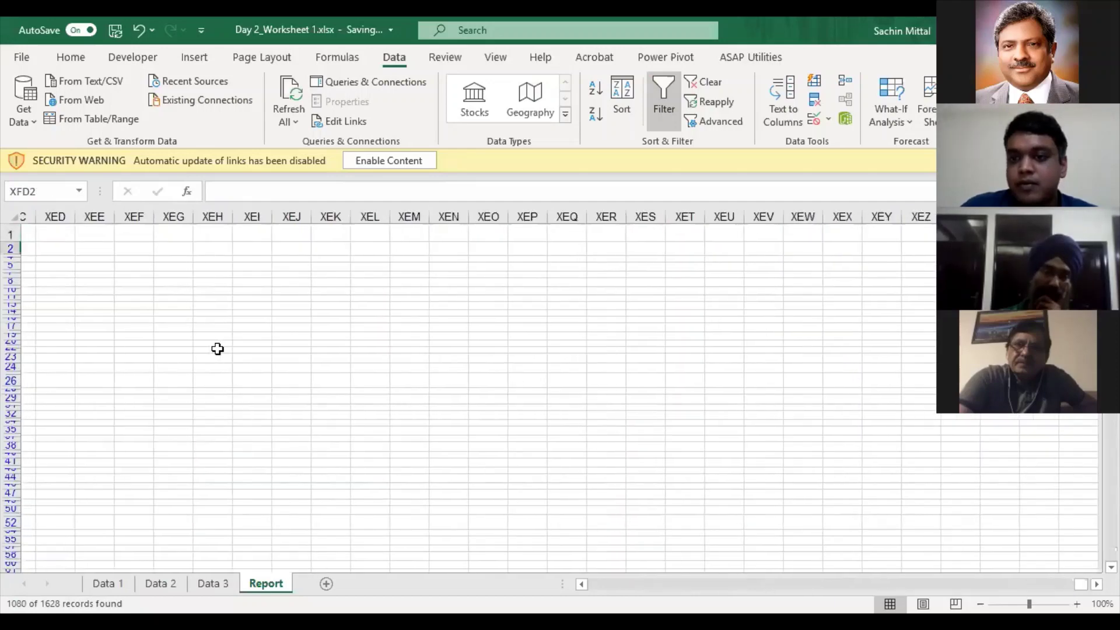
pyautogui.hotkey('ctrl', 'Left')
pyautogui.press('Left')
pyautogui.press('Down')
pyautogui.press('Right')
pyautogui.hotkey('ctrl', 'Down')
pyautogui.press('Right')
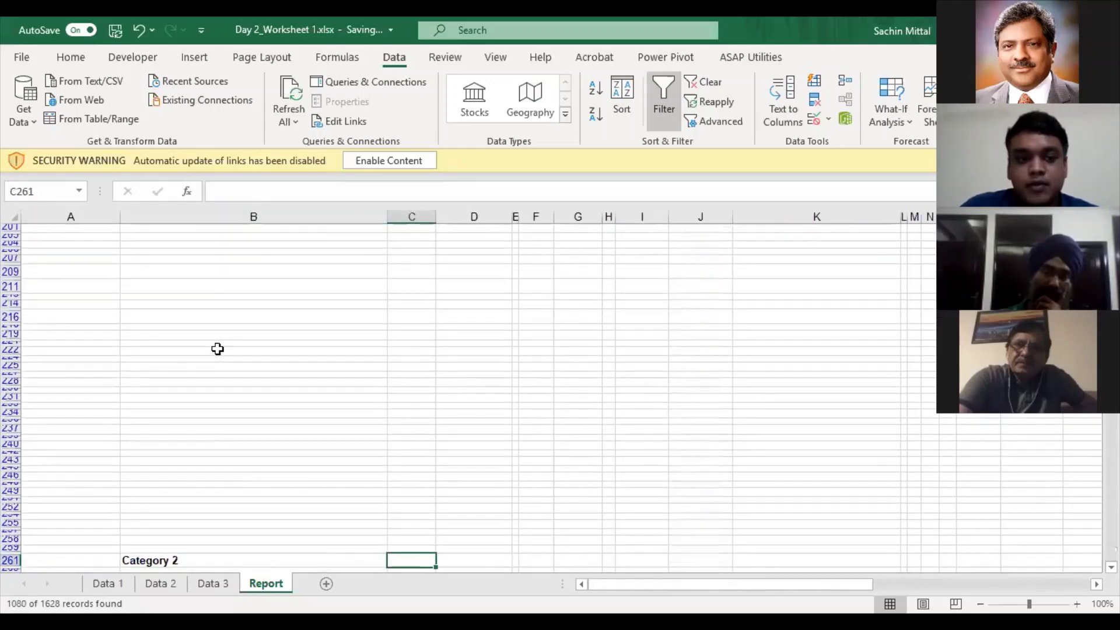
pyautogui.press('Left')
pyautogui.hotkey('ctrl', 'Up')
pyautogui.hotkey('ctrl', 'Up')
# - Filter S.No. to (Blanks) only and exclude the Final Diagnosis : rows under PO No
pyautogui.hotkey('alt', 'Down')
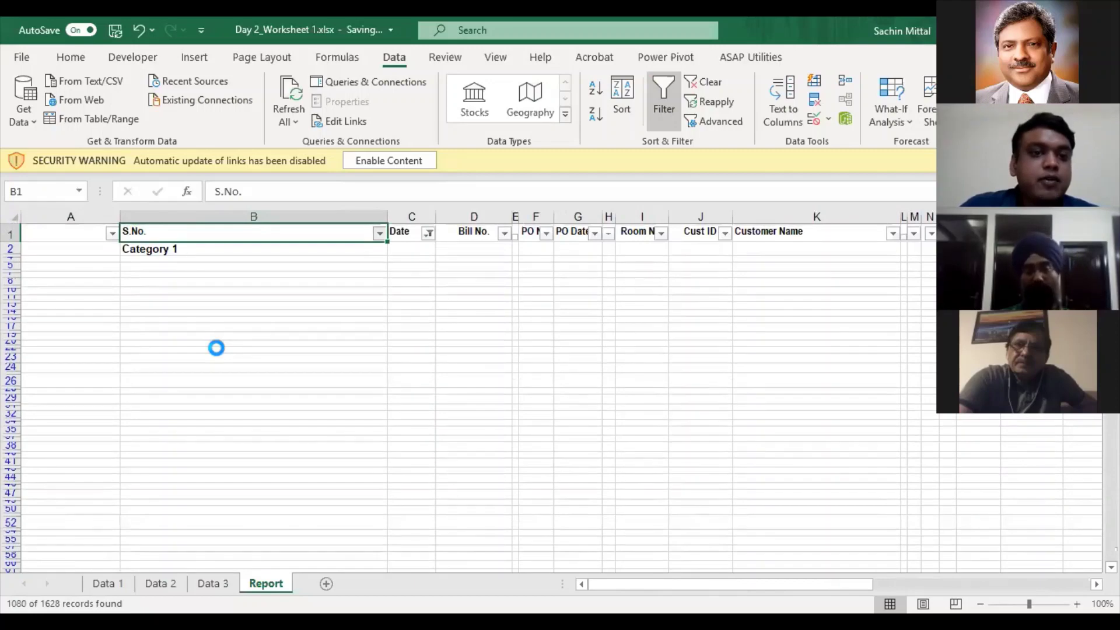
pyautogui.press('e')
pyautogui.press('Down')
pyautogui.press('space')
pyautogui.press('End')
pyautogui.press('space')
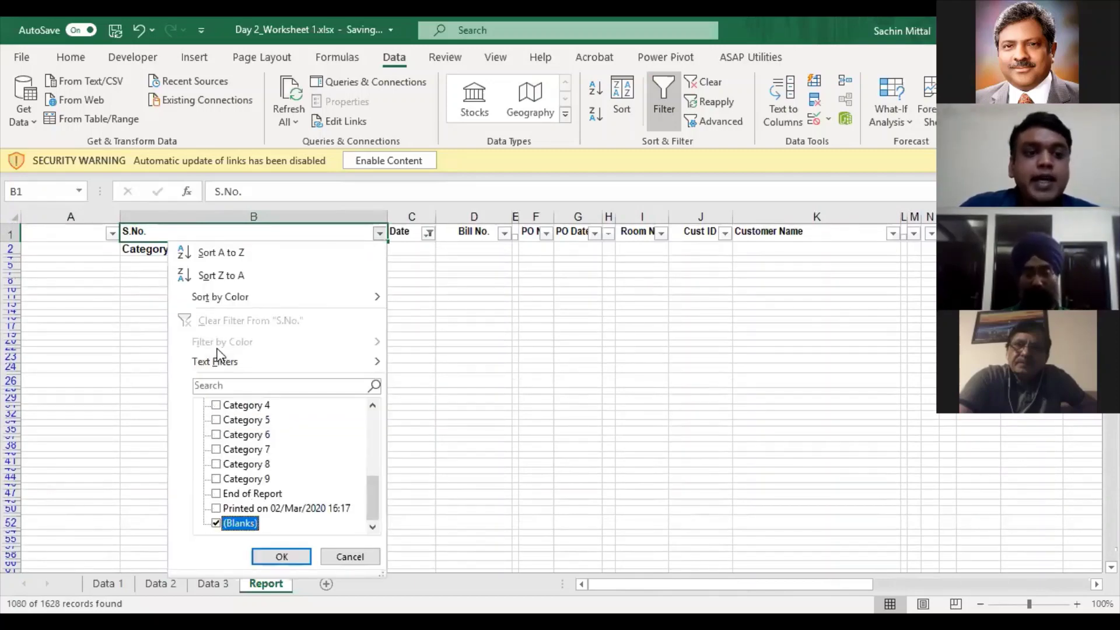
pyautogui.press('Return')
pyautogui.press('Right')
pyautogui.press('Right')
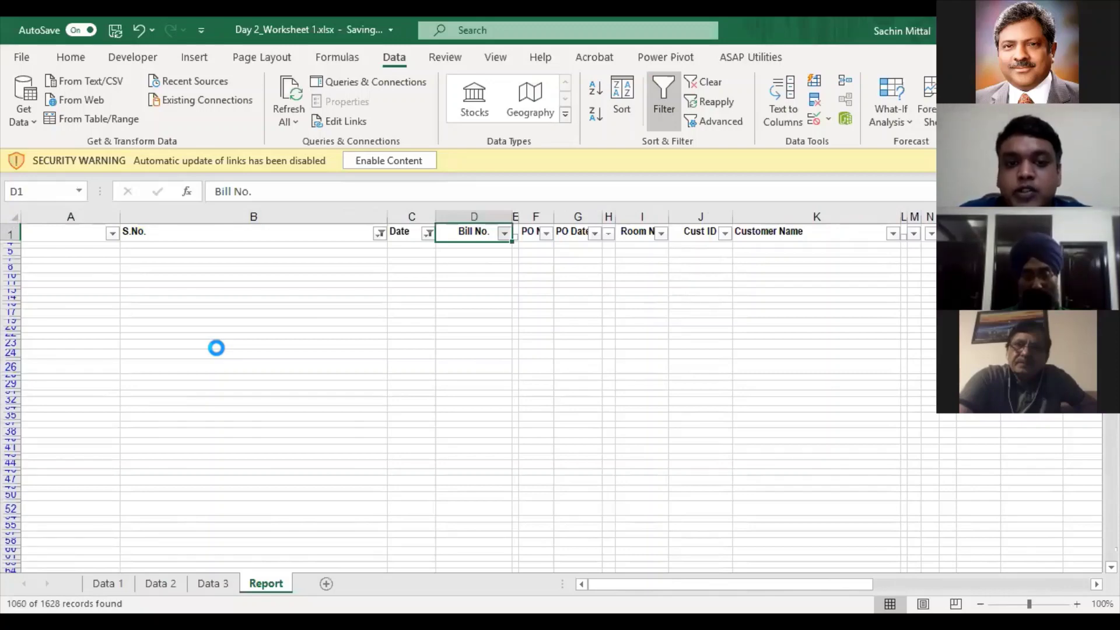
pyautogui.press('Right')
pyautogui.press('Right')
pyautogui.hotkey('alt', 'Down')
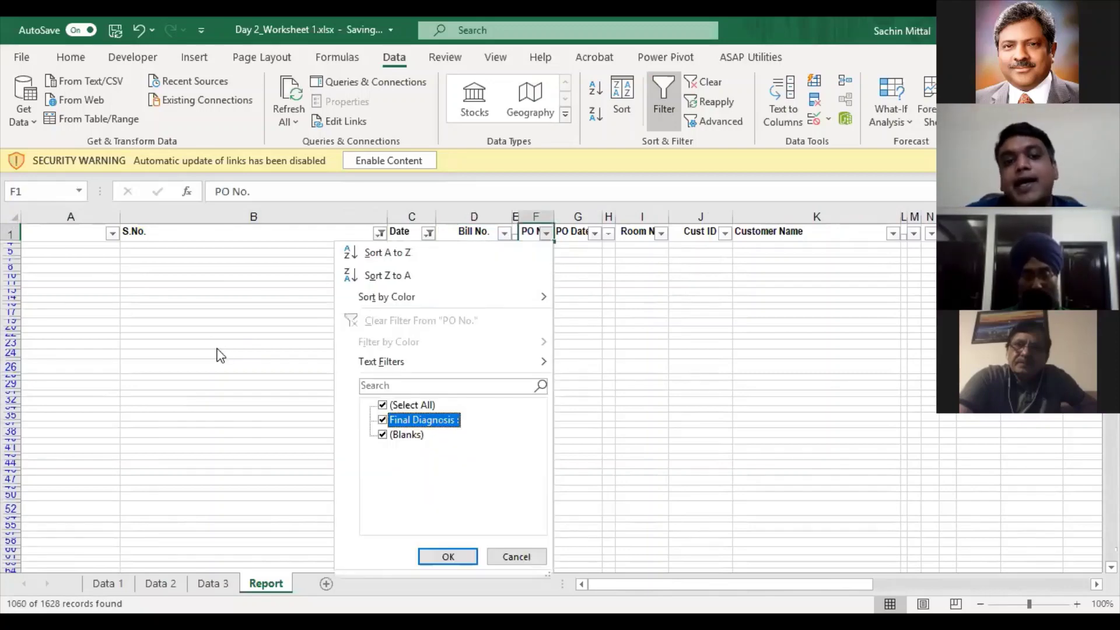
pyautogui.press('Tab')
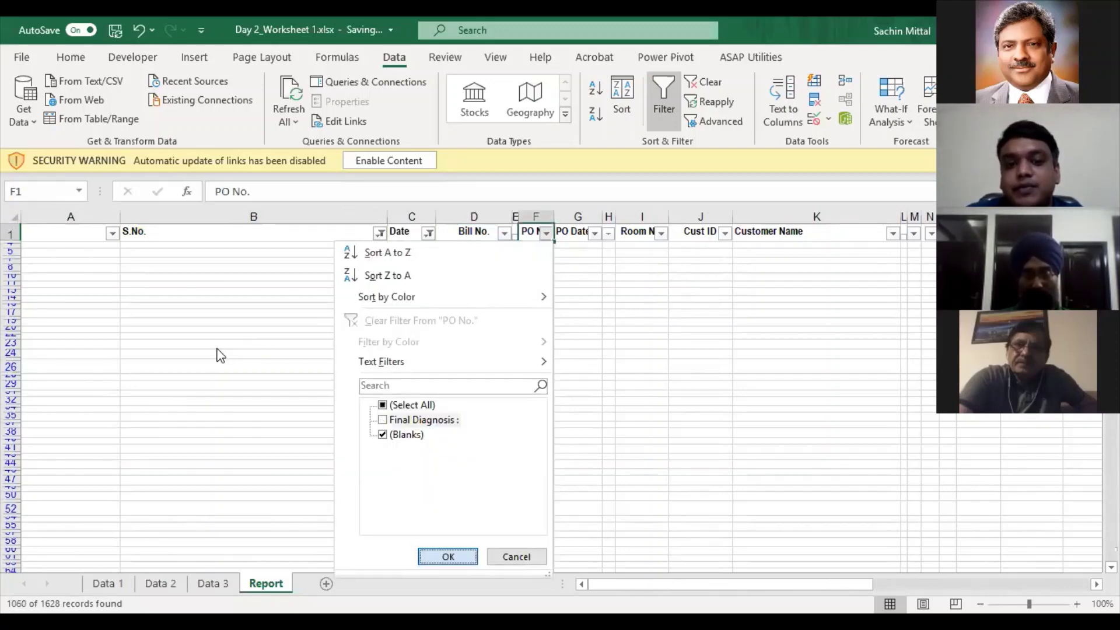
pyautogui.press('Return')
# - Clear all filters with Ctrl+Shift+L and return to cell A1
pyautogui.press('Right')
pyautogui.press('Right')
pyautogui.hotkey('ctrl', 'shift', 'l')
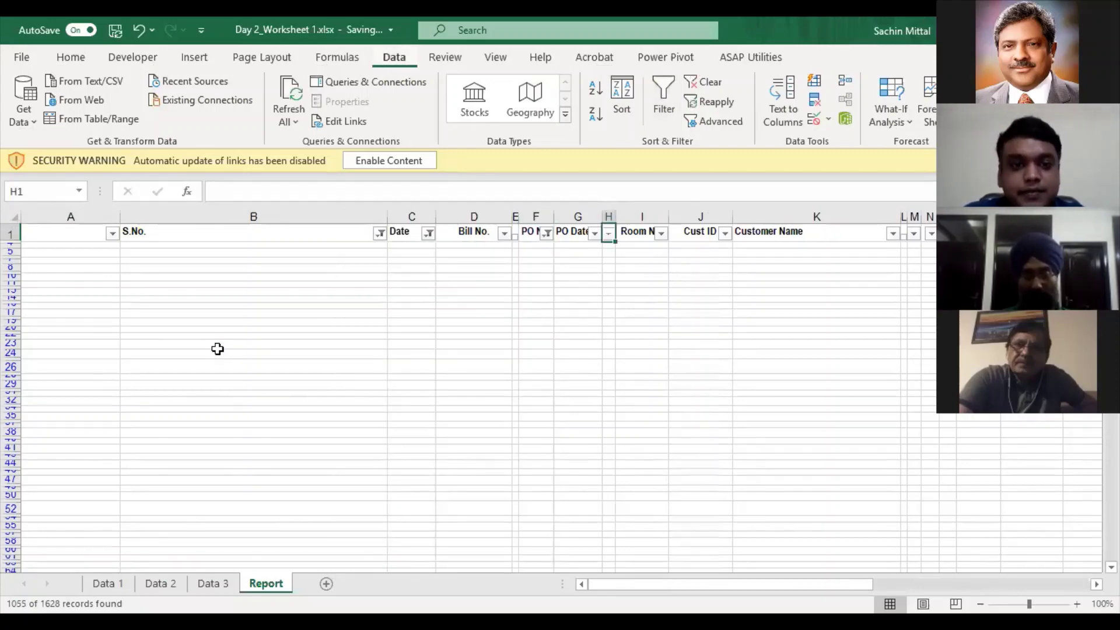
pyautogui.press('Left')
pyautogui.press('Left')
pyautogui.press('Left')
pyautogui.press('Left')
pyautogui.press('Left')
pyautogui.press('Left')
pyautogui.press('Left')
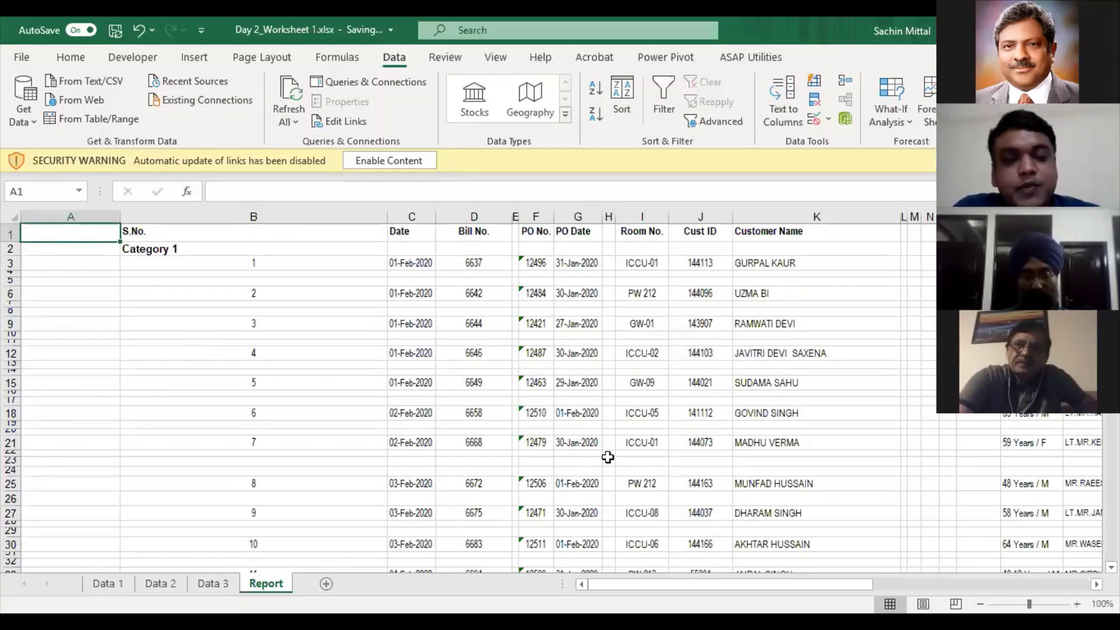
# - Show the ASAP Utilities tools, then switch to Chrome and open a new Google tab
pyautogui.click(748, 60)
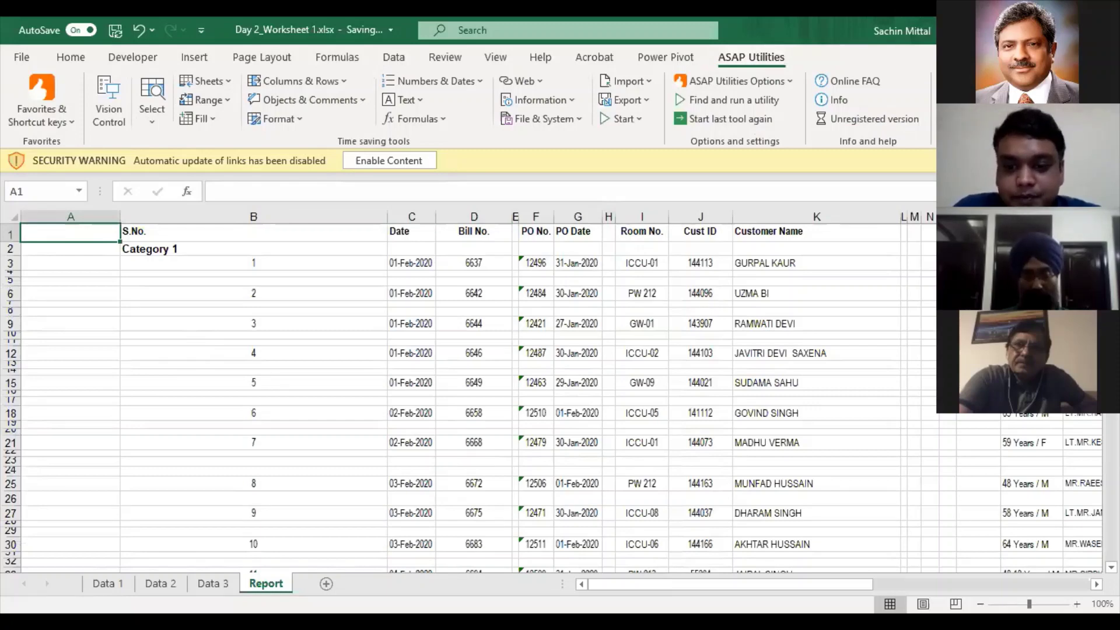
pyautogui.hotkey('alt', 'Tab')
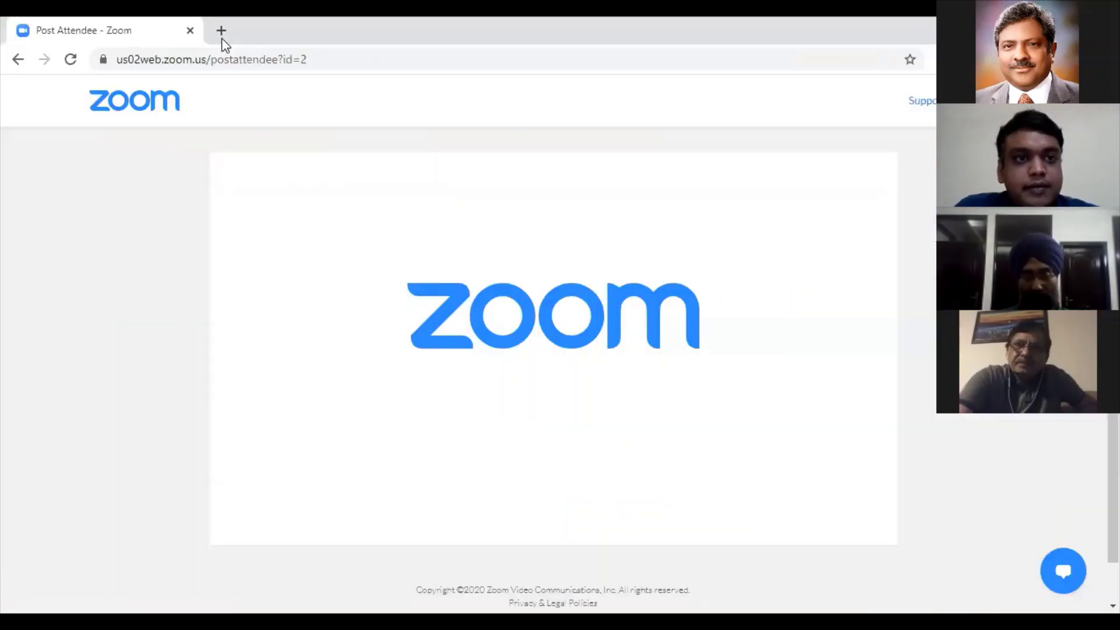
pyautogui.click(221, 33)
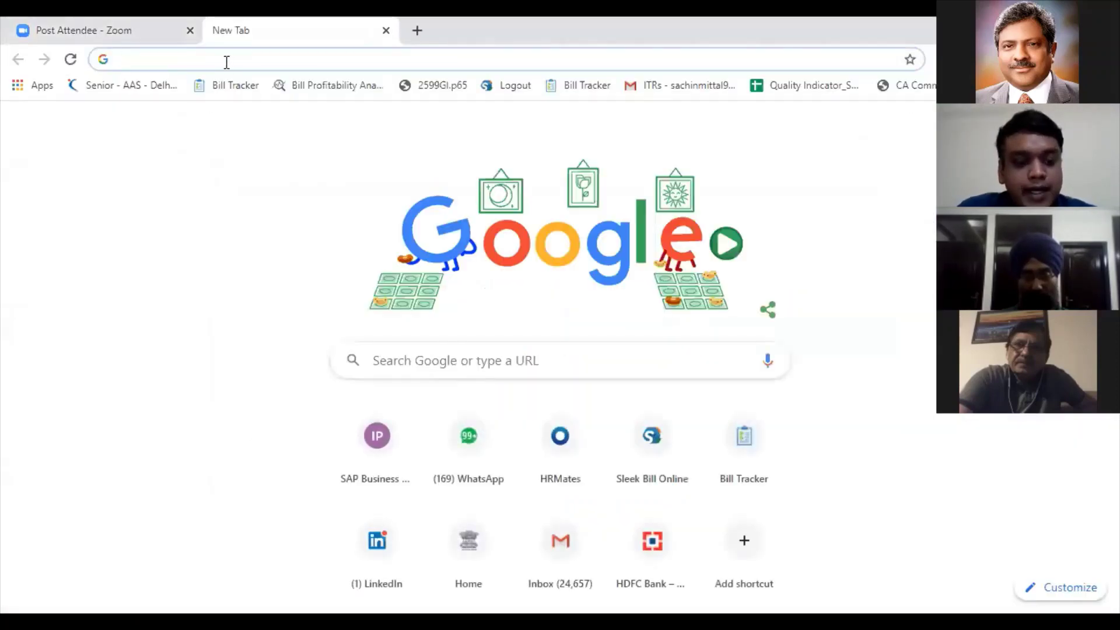
# - Search for 'asap utilities' in Chrome and open the asap-utilities.com website
pyautogui.write('asap')
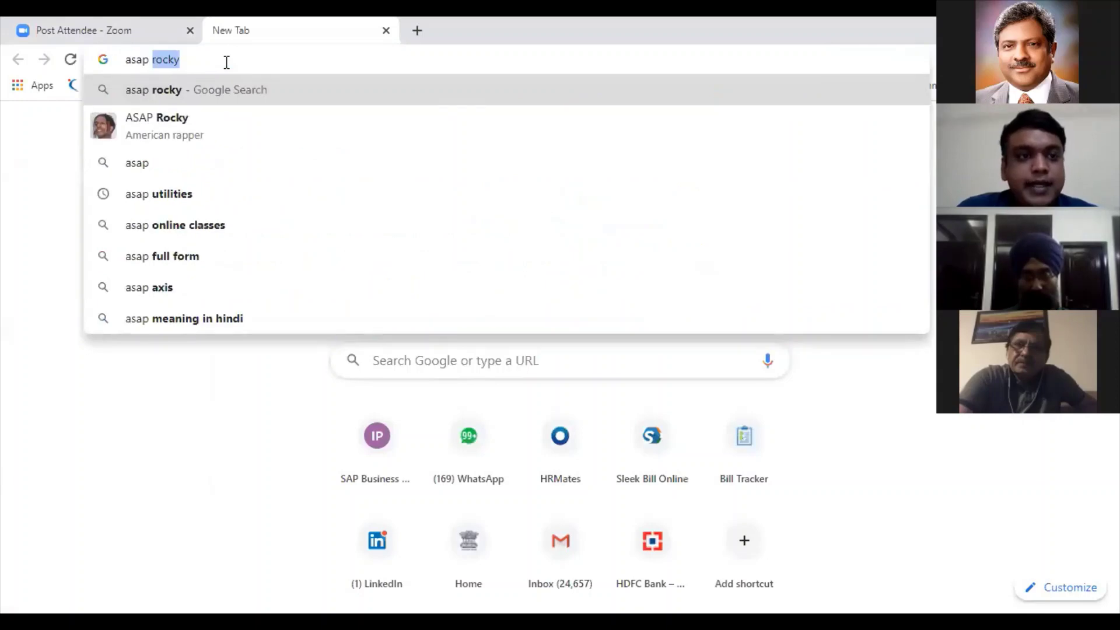
pyautogui.press('Down')
pyautogui.press('Down')
pyautogui.press('Down')
pyautogui.press('Return')
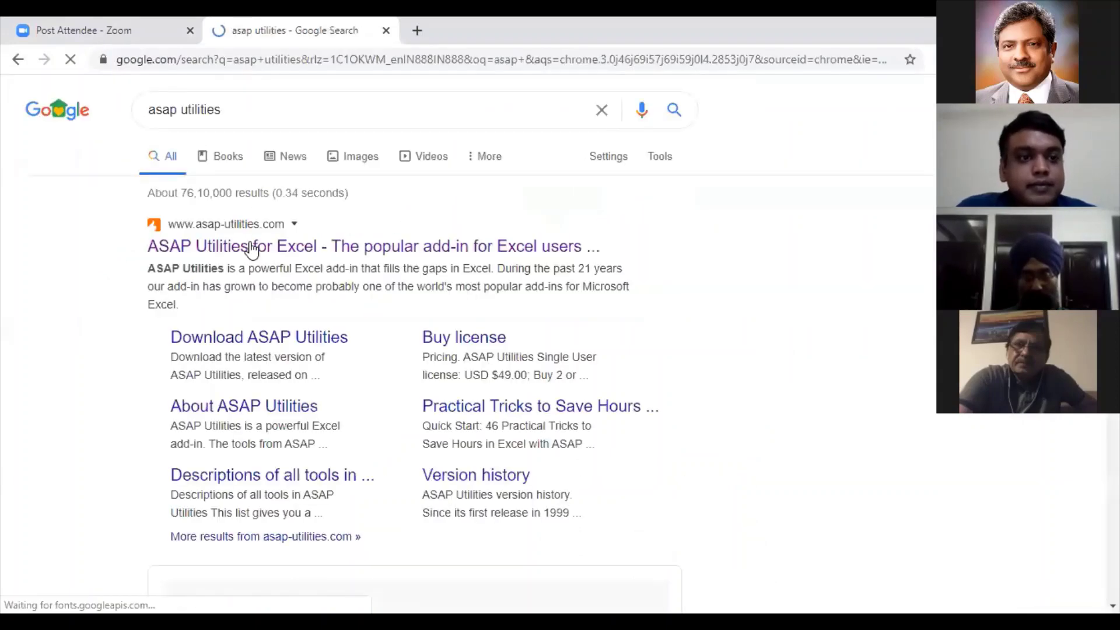
pyautogui.click(252, 251)
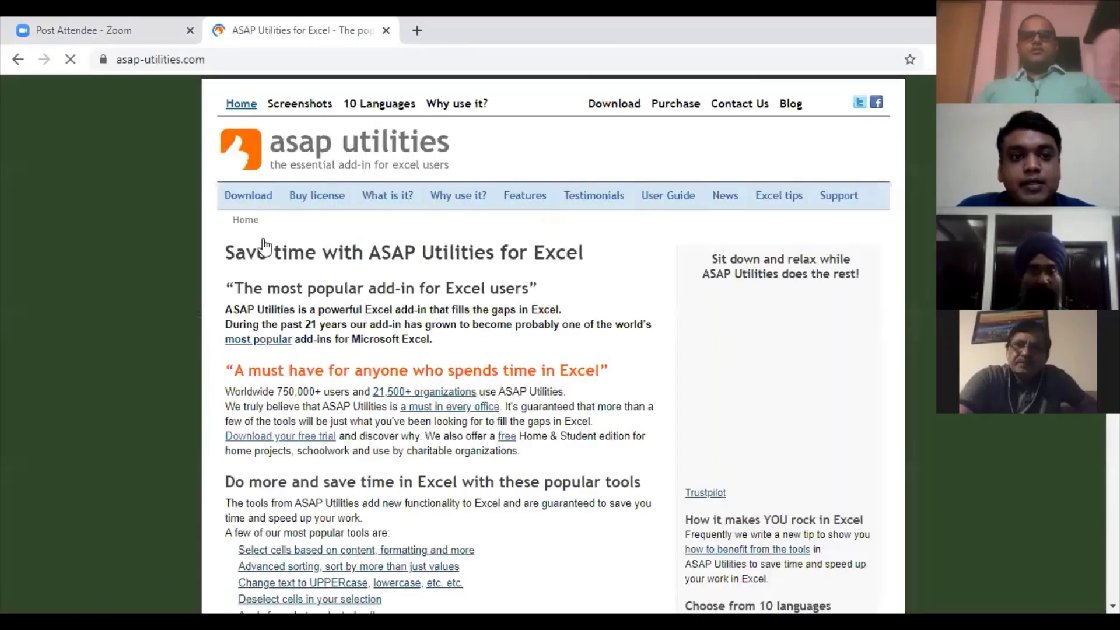
# - Choose the free Home and Student edition on the download page, then close the tab
pyautogui.moveTo(248, 198)
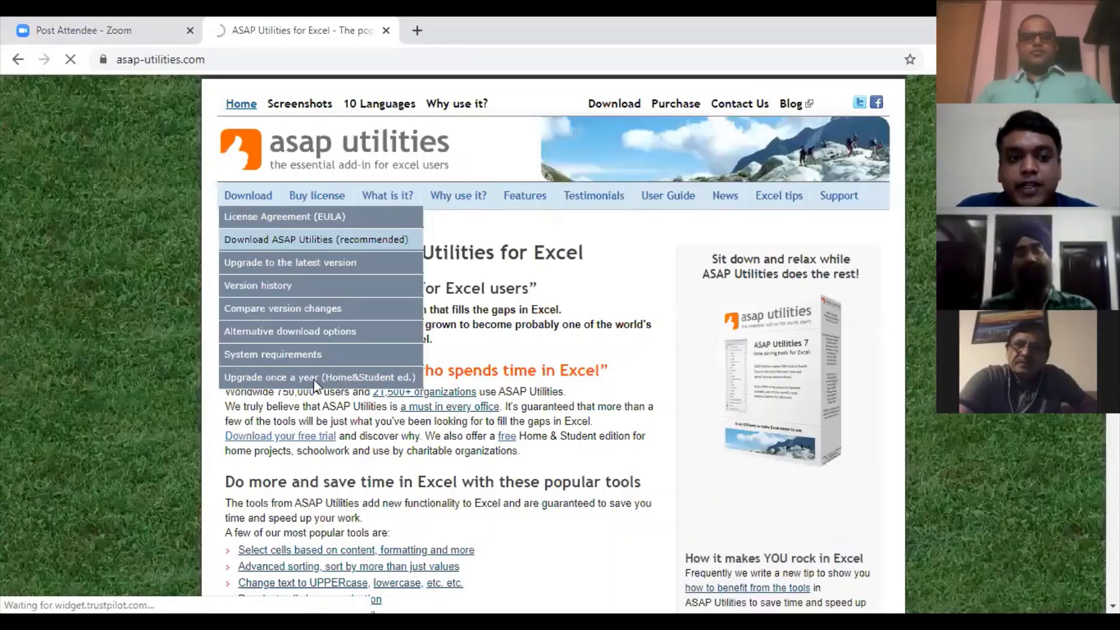
pyautogui.scroll(-3, 318, 388)
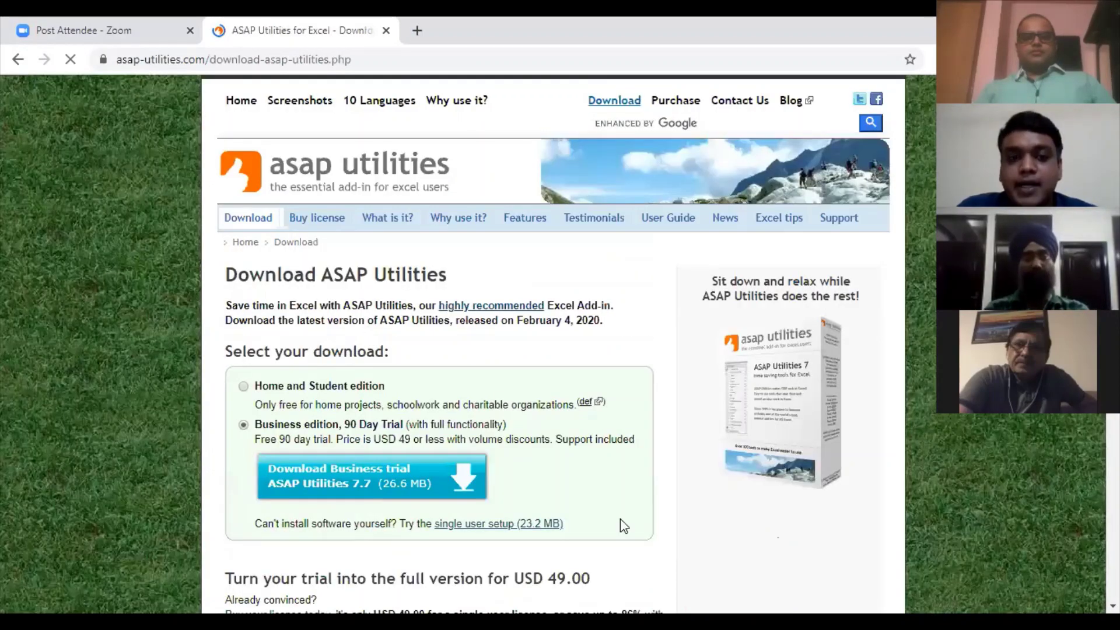
pyautogui.scroll(-3, 621, 519)
pyautogui.click(244, 225)
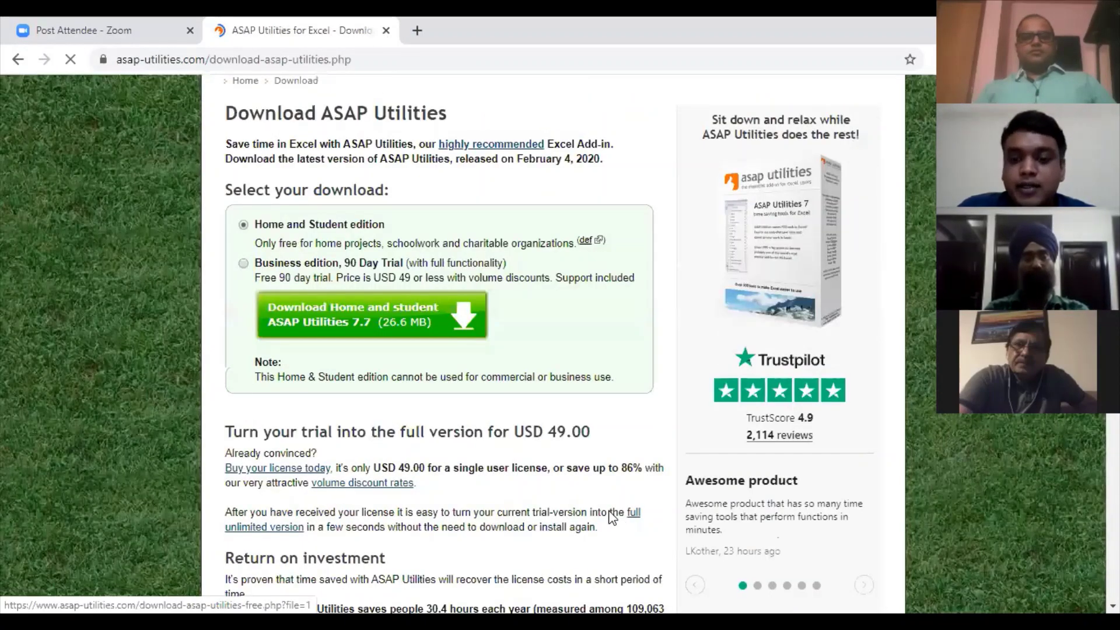
pyautogui.hotkey('ctrl', 'w')
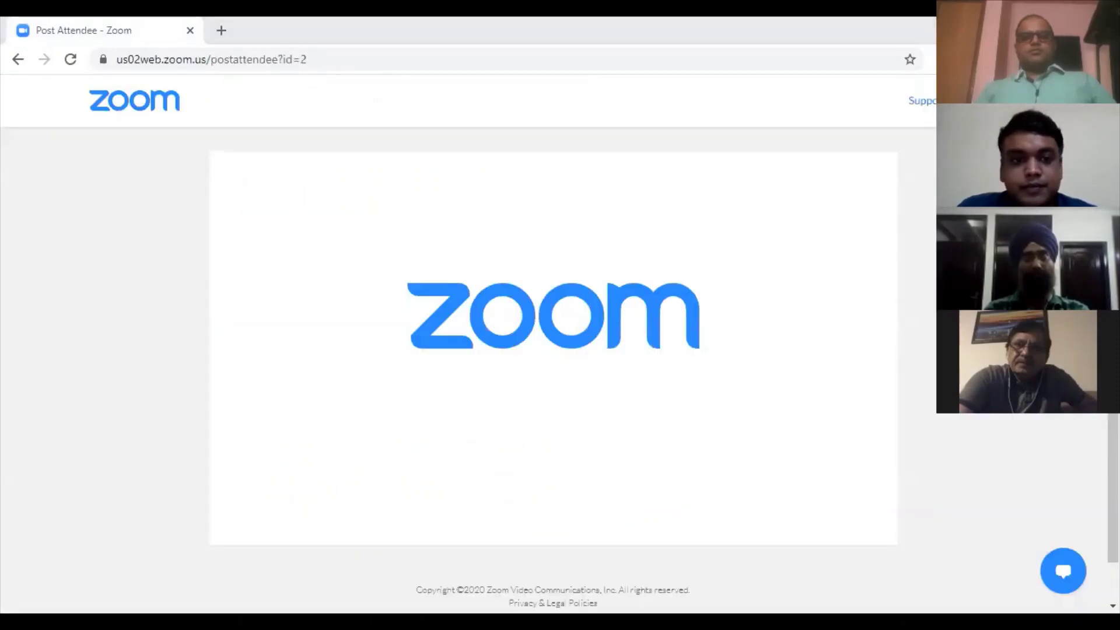
# - Return to Excel's Report sheet and point out cells in the blank spacer rows
pyautogui.hotkey('alt', 'Tab')
pyautogui.scroll(-3, 273, 301)
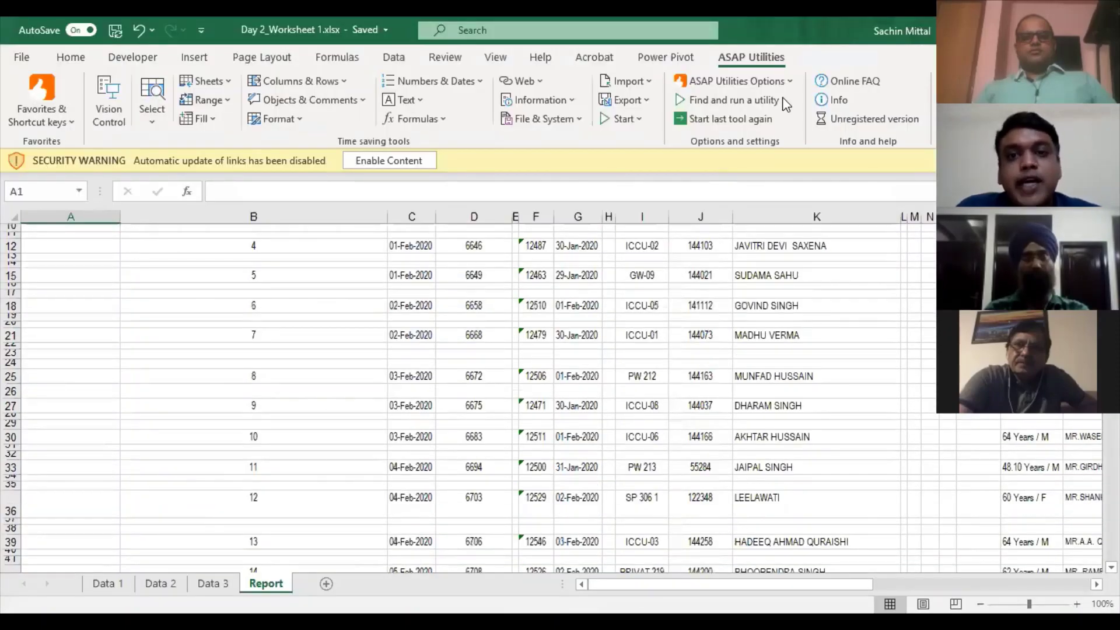
pyautogui.scroll(3, 310, 213)
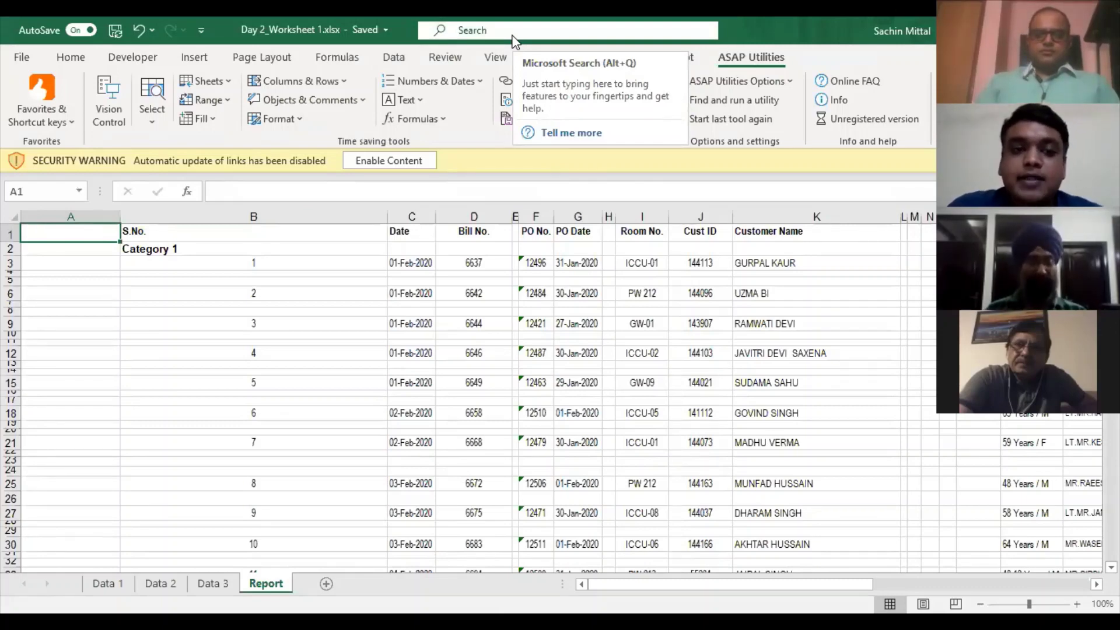
pyautogui.click(536, 279)
pyautogui.click(899, 302)
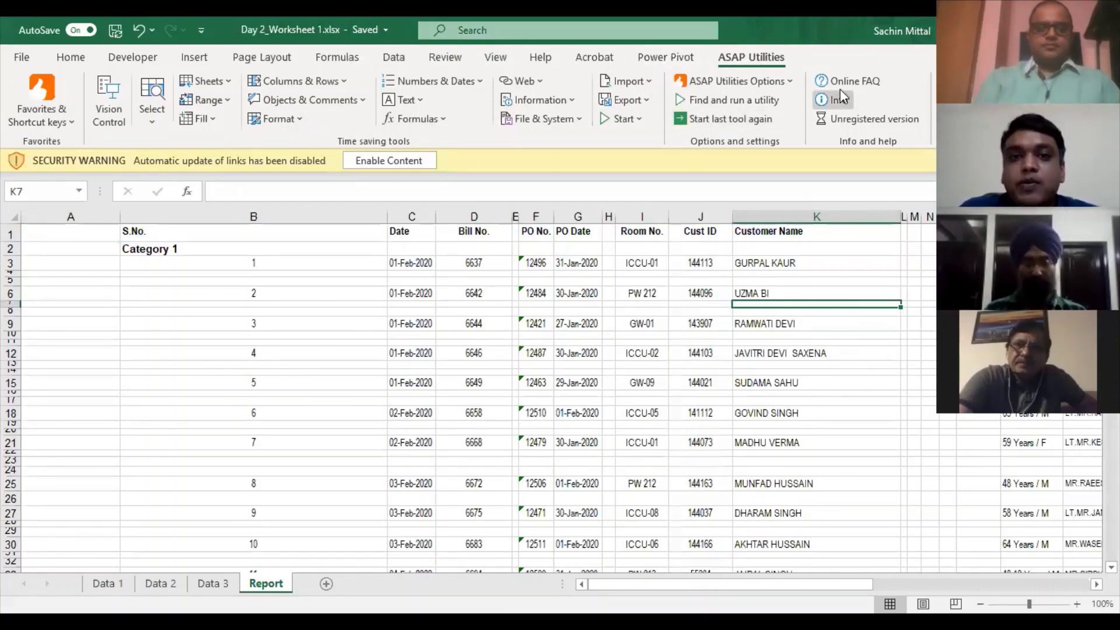
# - Run ASAP Utilities' Delete all empty rows, confirm it, and scroll to check the result
pyautogui.click(345, 82)
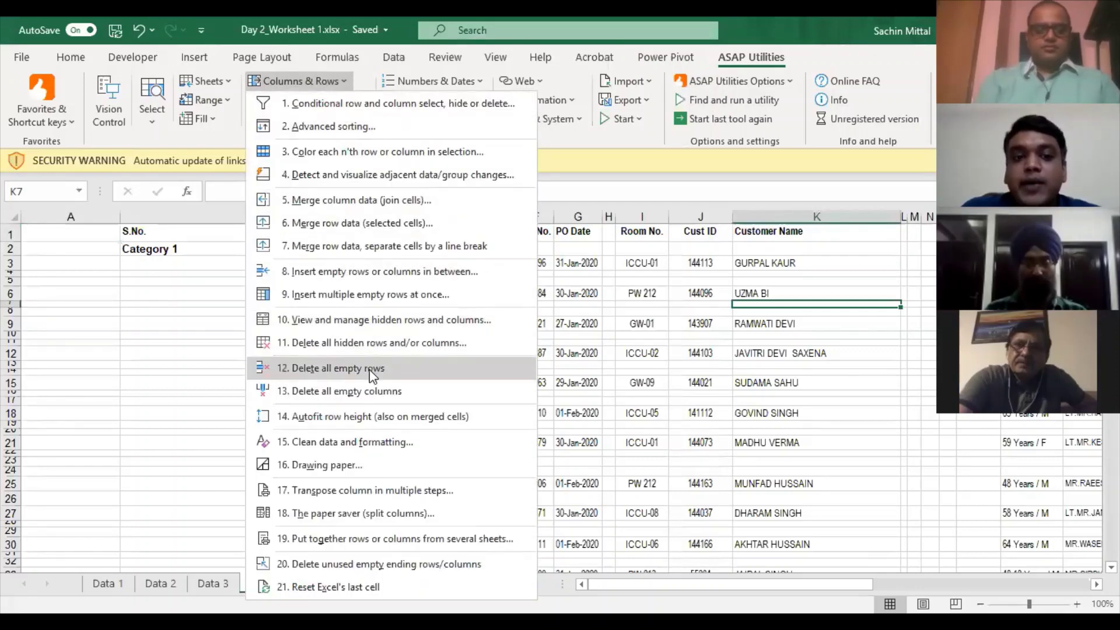
pyautogui.moveTo(370, 372)
pyautogui.click(617, 380)
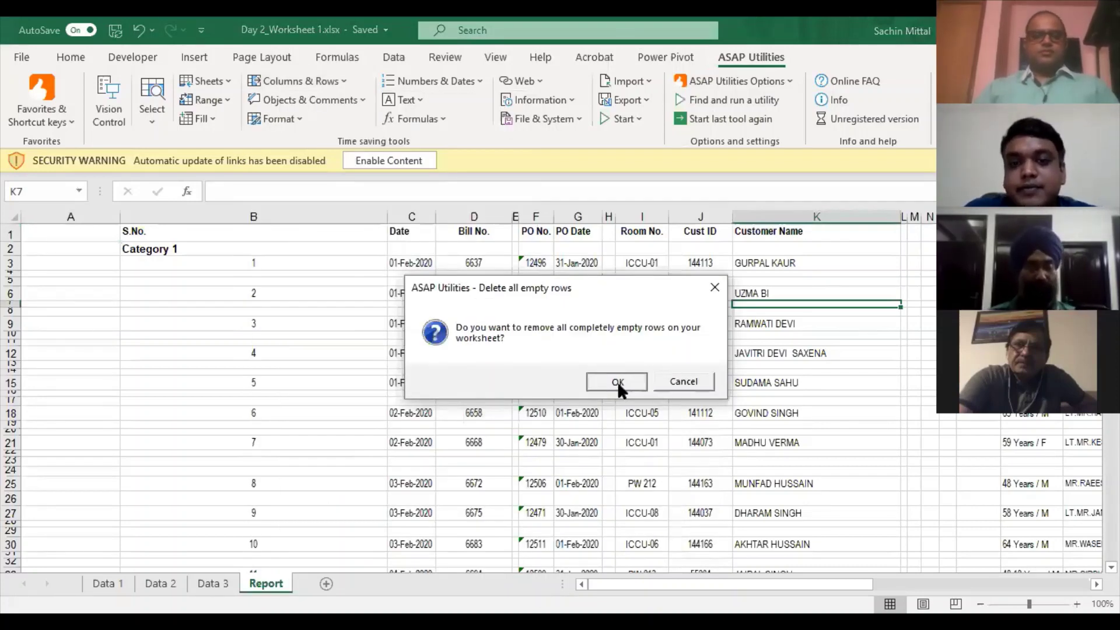
pyautogui.click(617, 382)
pyautogui.scroll(-7, 756, 337)
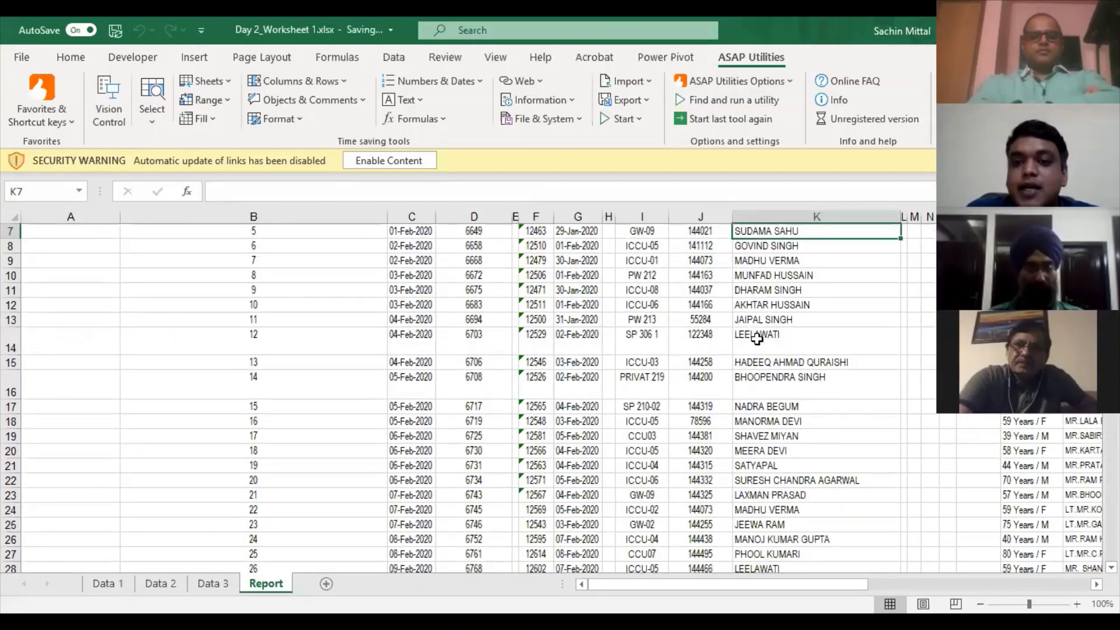
pyautogui.scroll(-13, 757, 341)
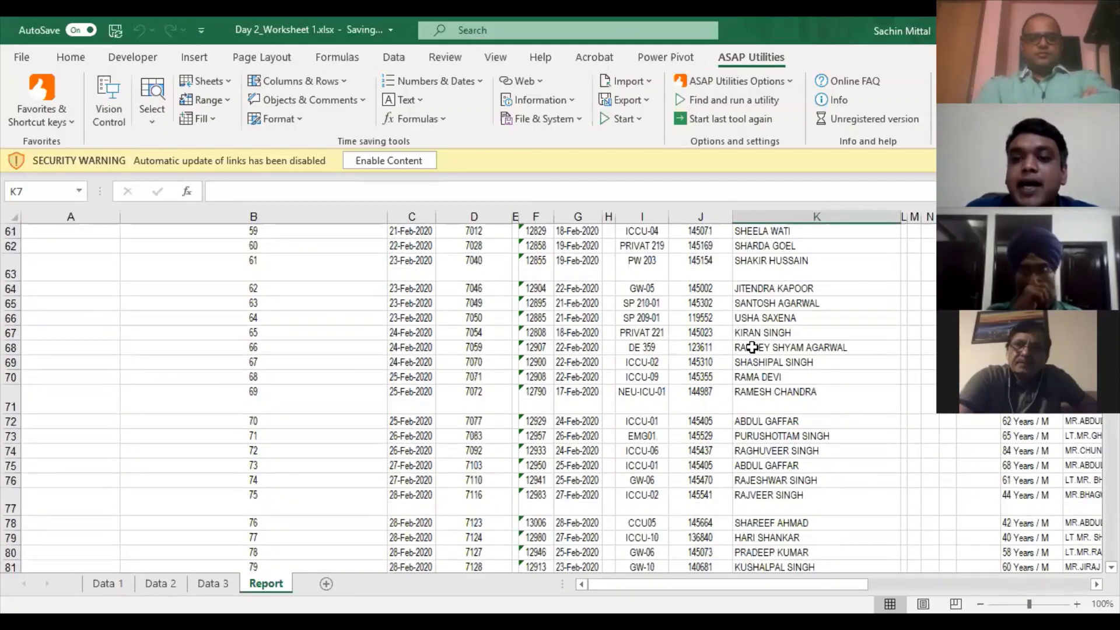
pyautogui.scroll(4, 765, 337)
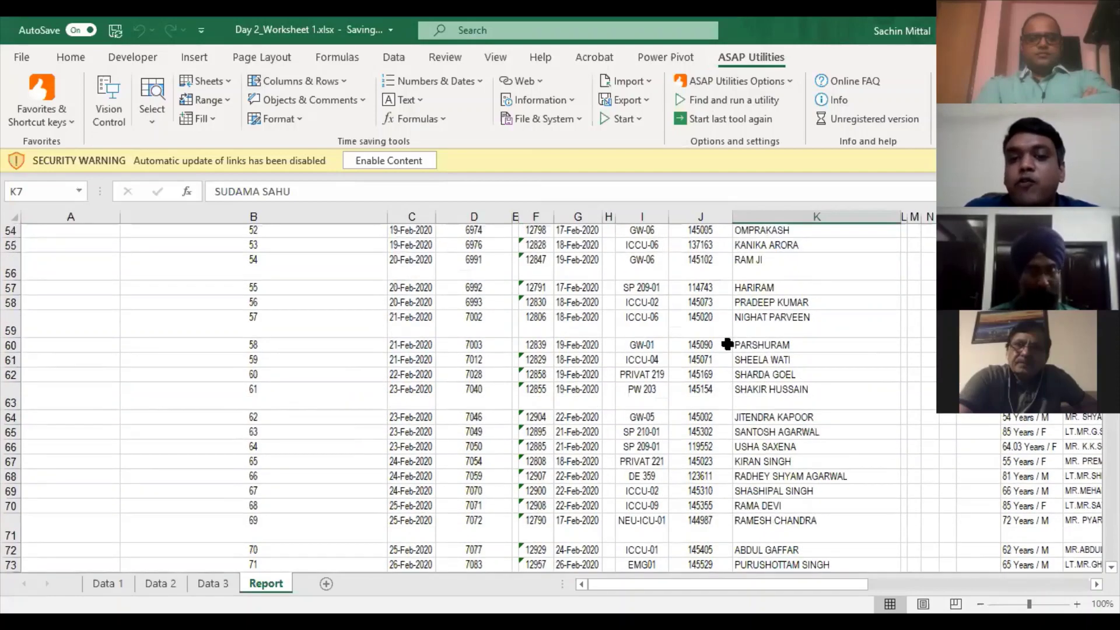
pyautogui.scroll(8, 655, 319)
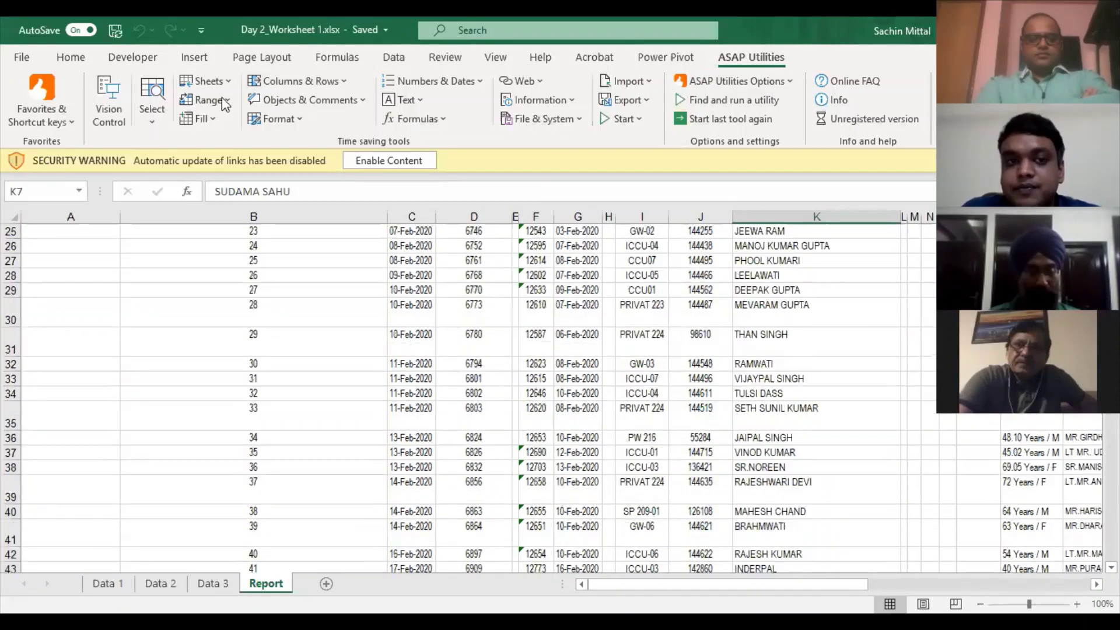
# - Delete all empty columns with ASAP Utilities, checking the header row up to Balance
pyautogui.click(299, 86)
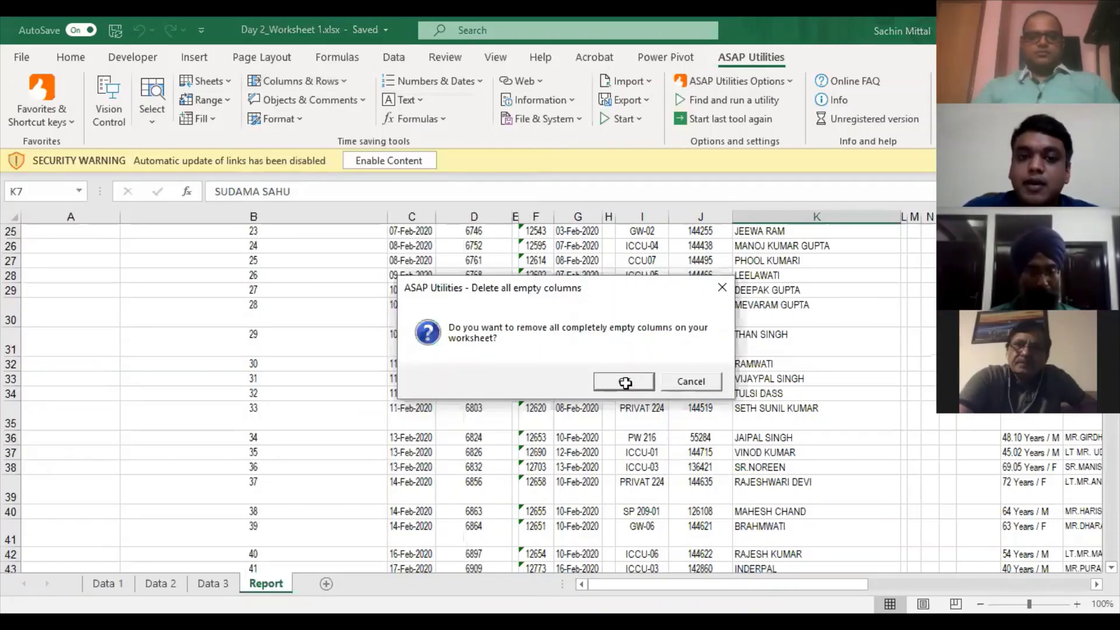
pyautogui.click(625, 382)
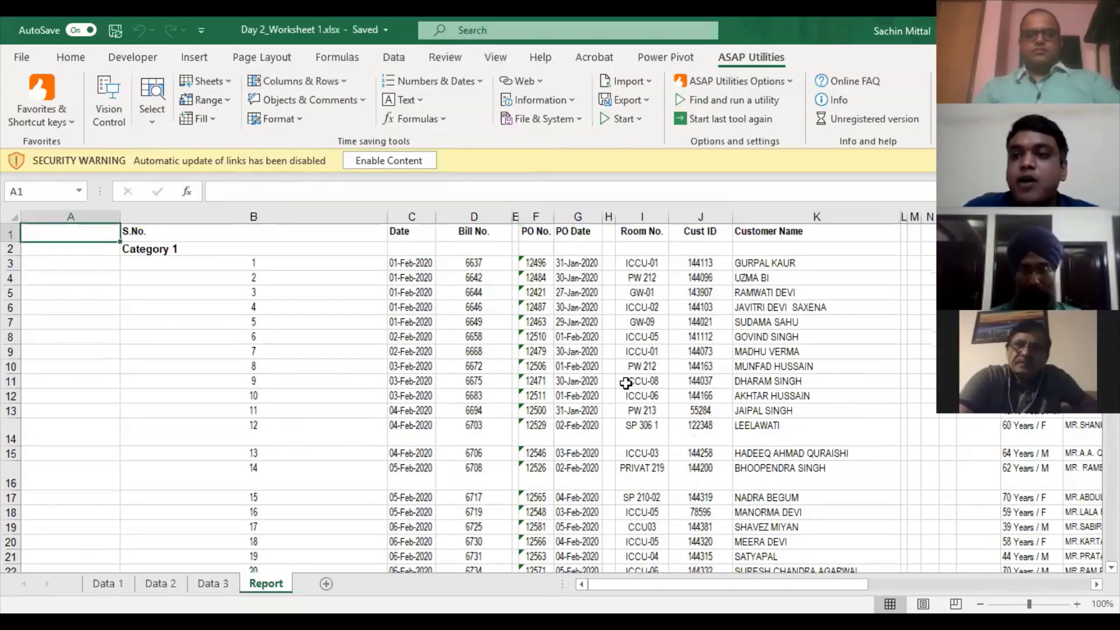
pyautogui.press('Right')
pyautogui.press('Right')
pyautogui.press('Right')
pyautogui.press('Right')
pyautogui.press('Right')
pyautogui.press('Right')
pyautogui.press('Right')
pyautogui.press('Right')
pyautogui.press('Right')
pyautogui.press('Right')
pyautogui.press('Right')
pyautogui.press('Right')
pyautogui.press('Right')
pyautogui.press('Right')
pyautogui.press('Right')
pyautogui.press('Right')
pyautogui.press('Right')
pyautogui.press('Right')
pyautogui.press('Right')
pyautogui.press('Right')
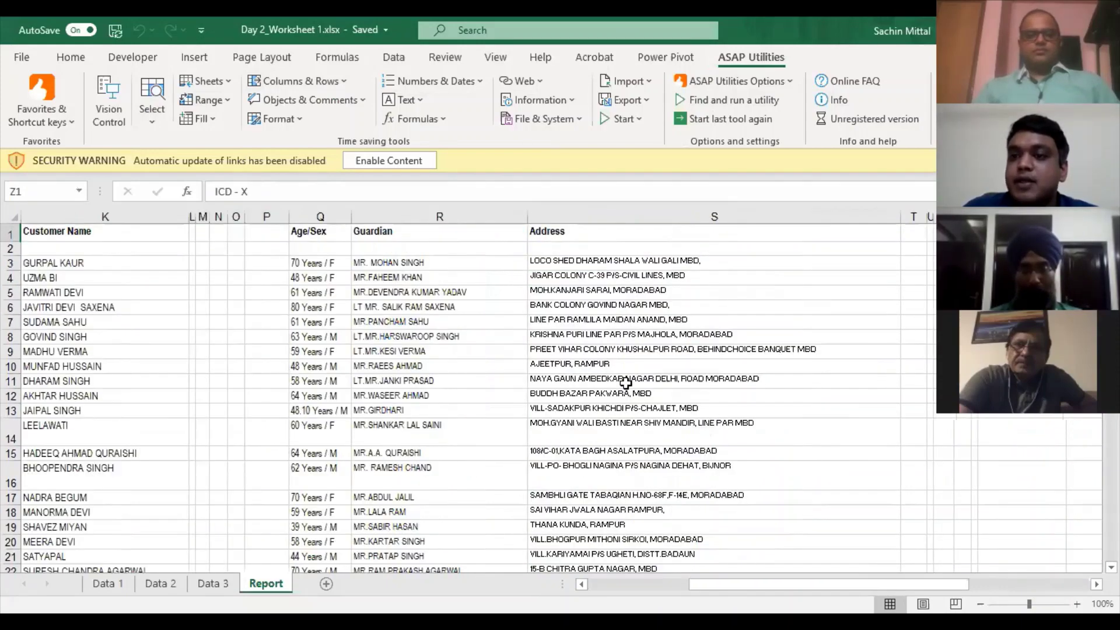
pyautogui.hotkey('ctrl', 'Right')
pyautogui.hotkey('ctrl', 'Right')
pyautogui.hotkey('ctrl', 'Right')
pyautogui.hotkey('ctrl', 'Left')
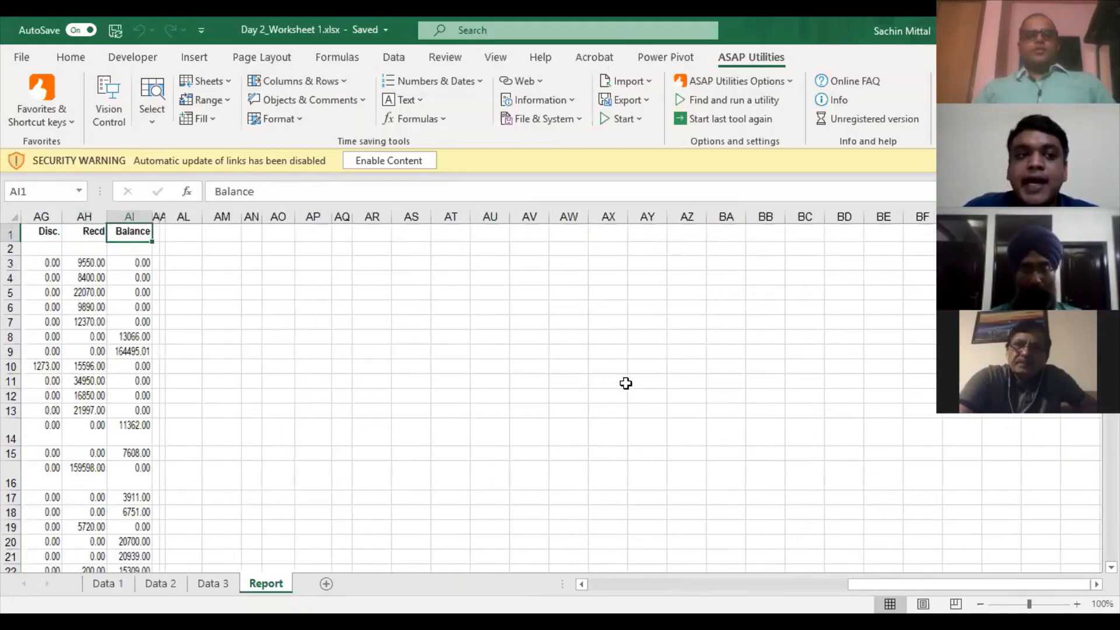
pyautogui.press('Left')
pyautogui.press('Left')
pyautogui.press('Left')
pyautogui.press('Left')
pyautogui.press('Left')
pyautogui.press('Left')
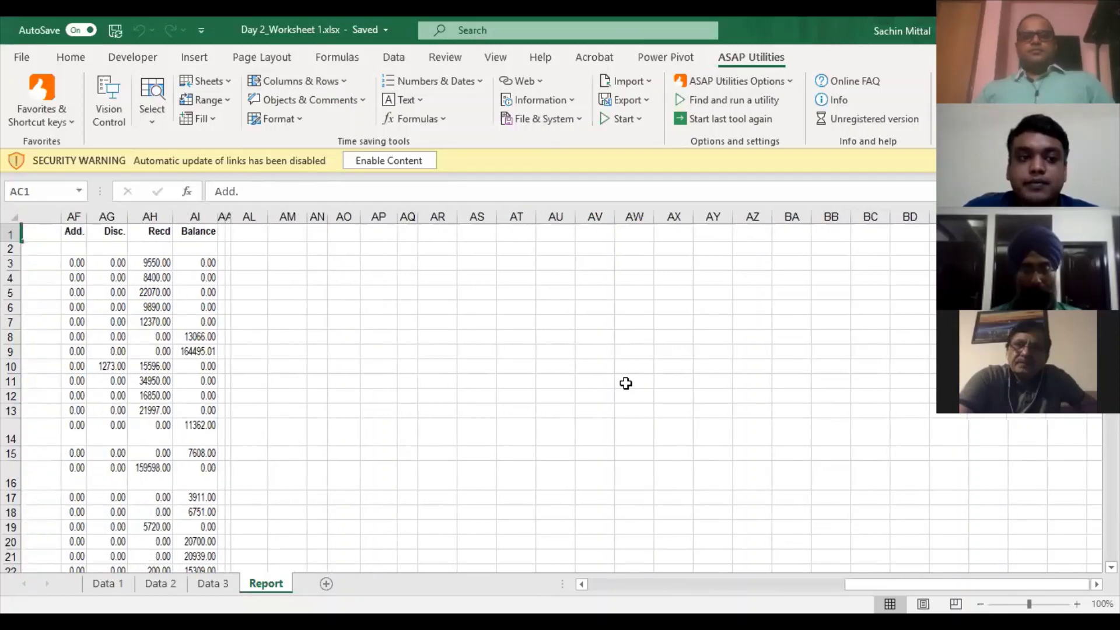
pyautogui.press('Left')
pyautogui.press('Left')
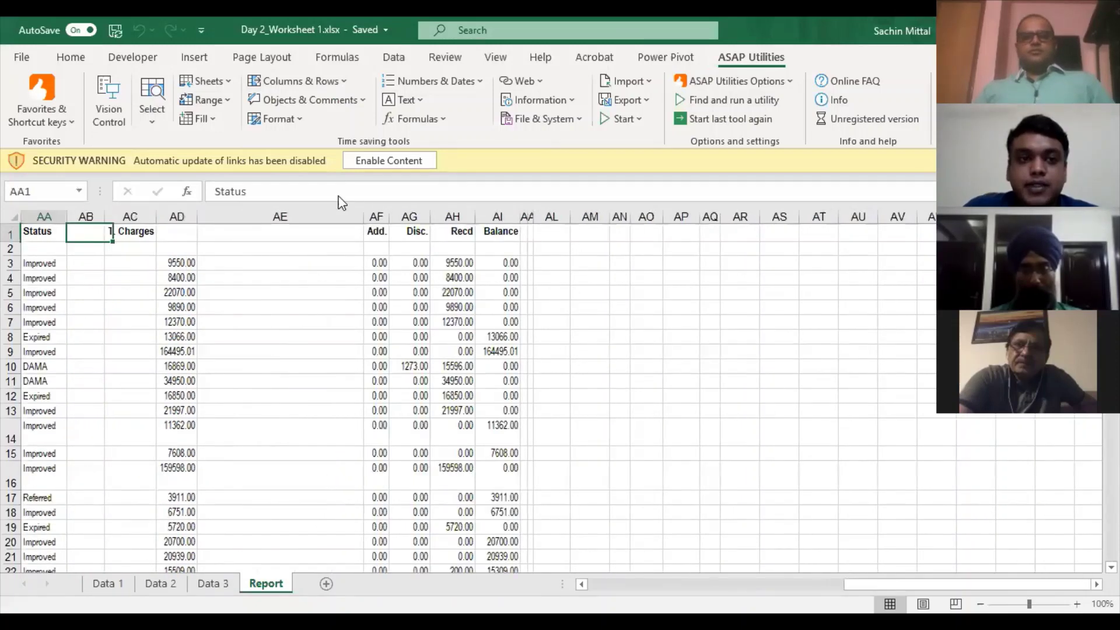
pyautogui.hotkey('ctrl', 'Home')
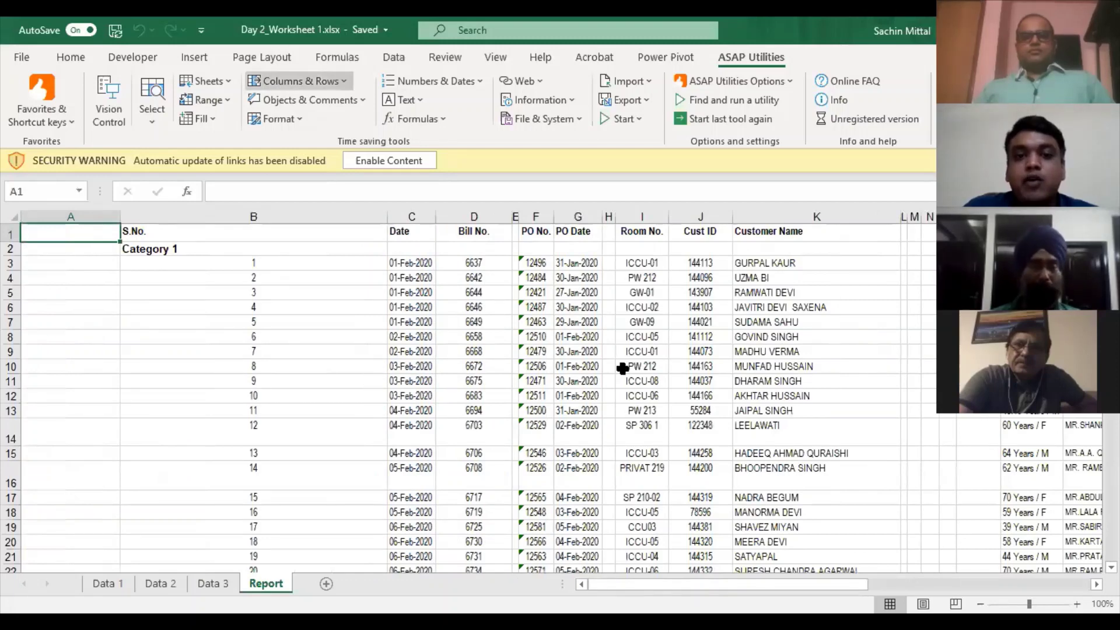
pyautogui.press('Return')
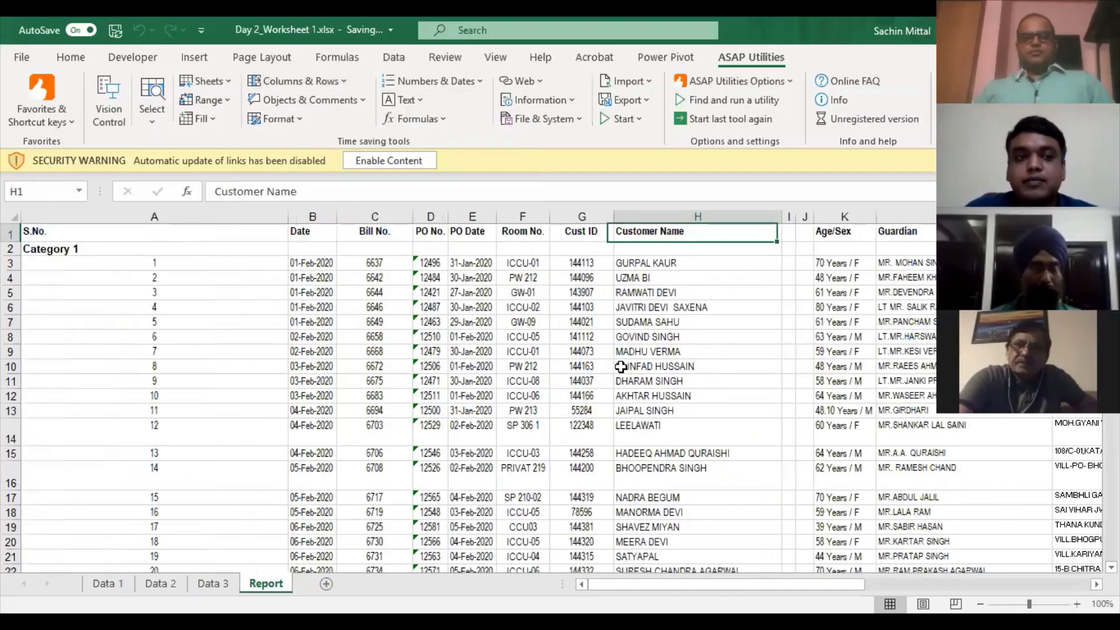
# - Check column I, between Recd and Balance, for any remaining values
pyautogui.hotkey('ctrl', 'Right')
pyautogui.hotkey('ctrl', 'Right')
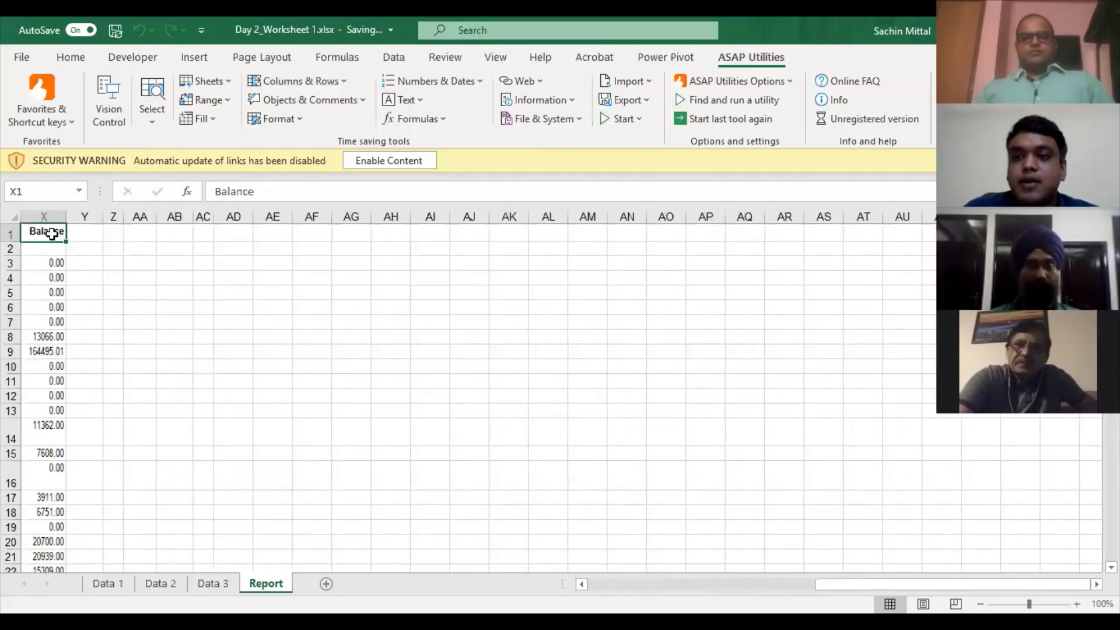
pyautogui.press('Left')
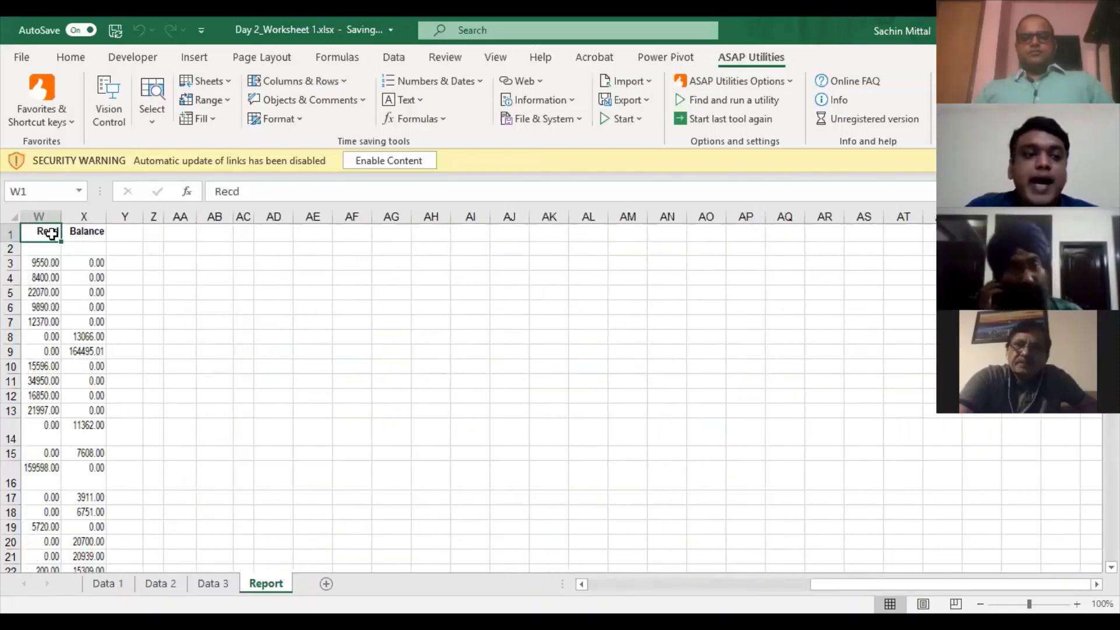
pyautogui.press('Left')
pyautogui.press('Left')
pyautogui.press('Left')
pyautogui.press('Left')
pyautogui.press('Left')
pyautogui.press('Left')
pyautogui.press('Left')
pyautogui.press('Left')
pyautogui.press('Left')
pyautogui.press('Left')
pyautogui.press('Left')
pyautogui.press('Left')
pyautogui.press('Left')
pyautogui.press('Left')
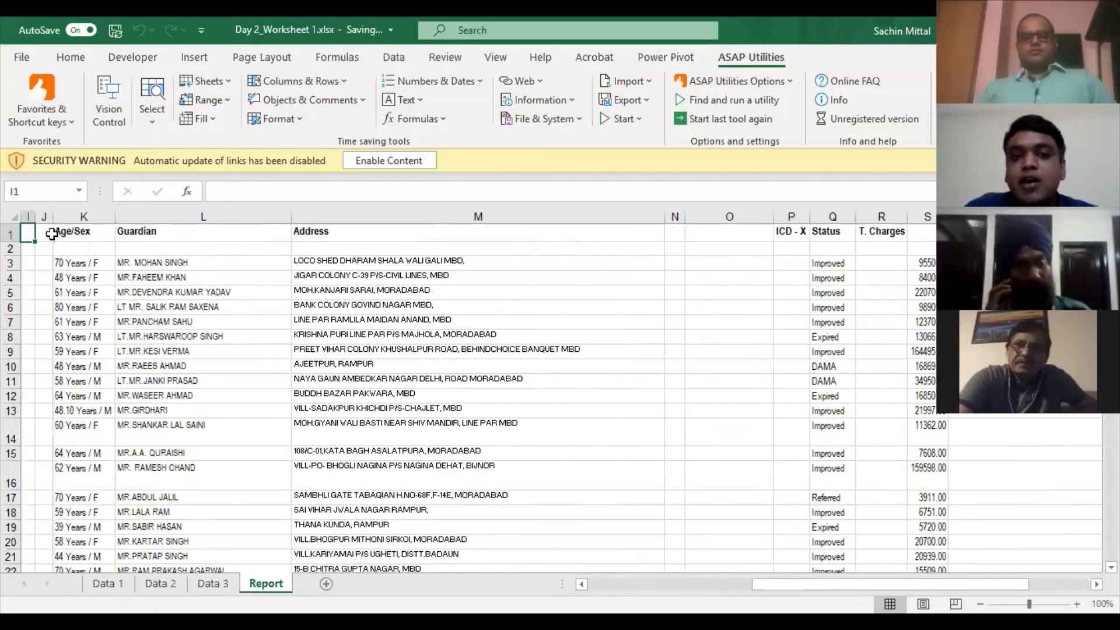
pyautogui.hotkey('ctrl', 'Down')
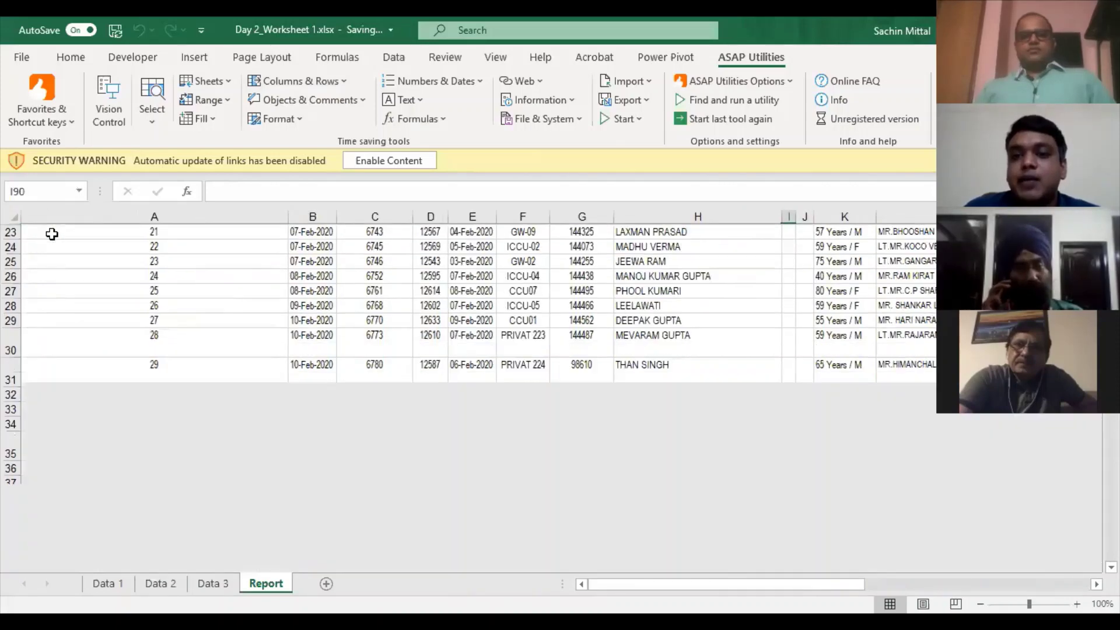
pyautogui.hotkey('ctrl', 'Down')
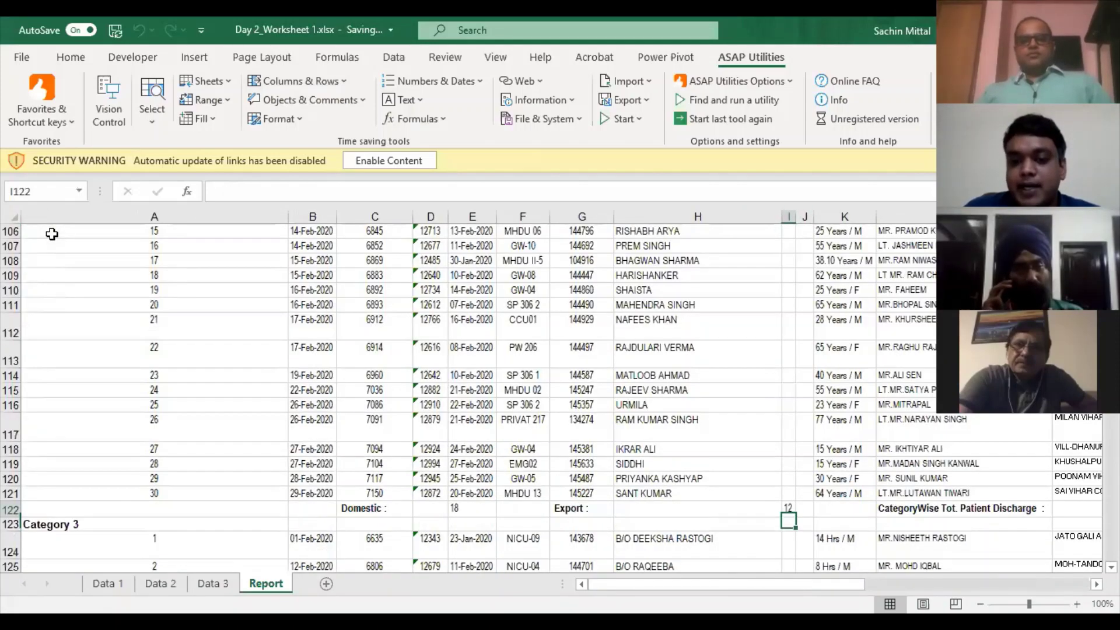
pyautogui.hotkey('ctrl', 'Up')
pyautogui.hotkey('ctrl', 'Up')
pyautogui.press('Right')
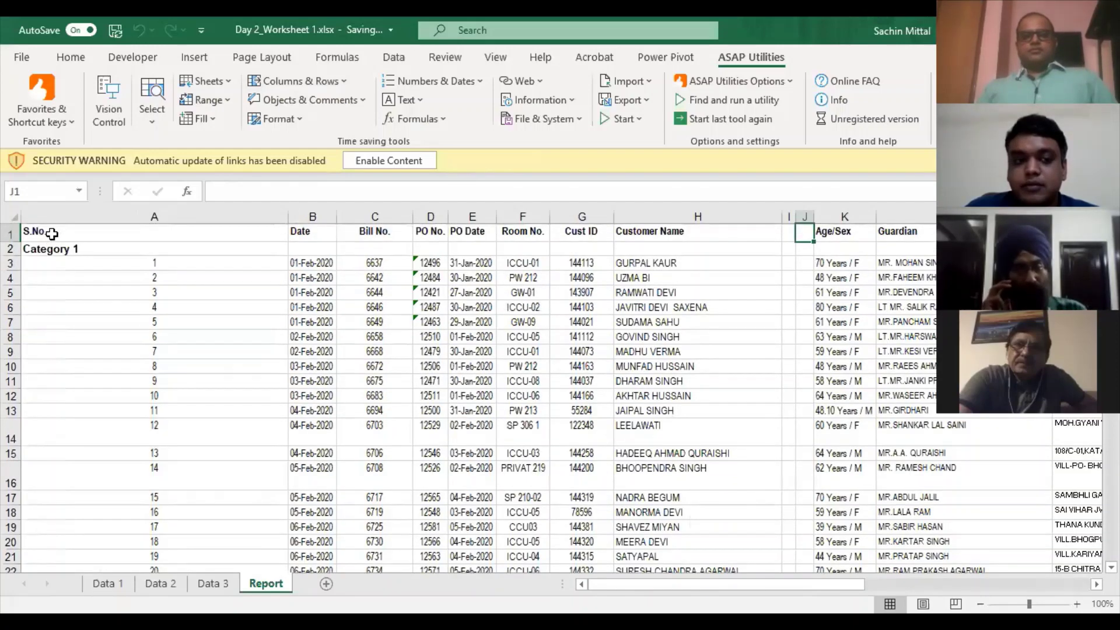
# - Clear the End of Report and Printed on lines below the Total Domestic row
pyautogui.hotkey('ctrl', 'Down')
pyautogui.press('Down')
pyautogui.press('Down')
pyautogui.press('Down')
pyautogui.press('Down')
pyautogui.press('Down')
pyautogui.press('Down')
pyautogui.press('Down')
pyautogui.press('Up')
pyautogui.press('Up')
pyautogui.press('Up')
pyautogui.press('Up')
pyautogui.press('Up')
pyautogui.press('Left')
pyautogui.press('Left')
pyautogui.press('Left')
pyautogui.press('Left')
pyautogui.press('Left')
pyautogui.press('Left')
pyautogui.press('Left')
pyautogui.press('Left')
pyautogui.press('Left')
pyautogui.press('Up')
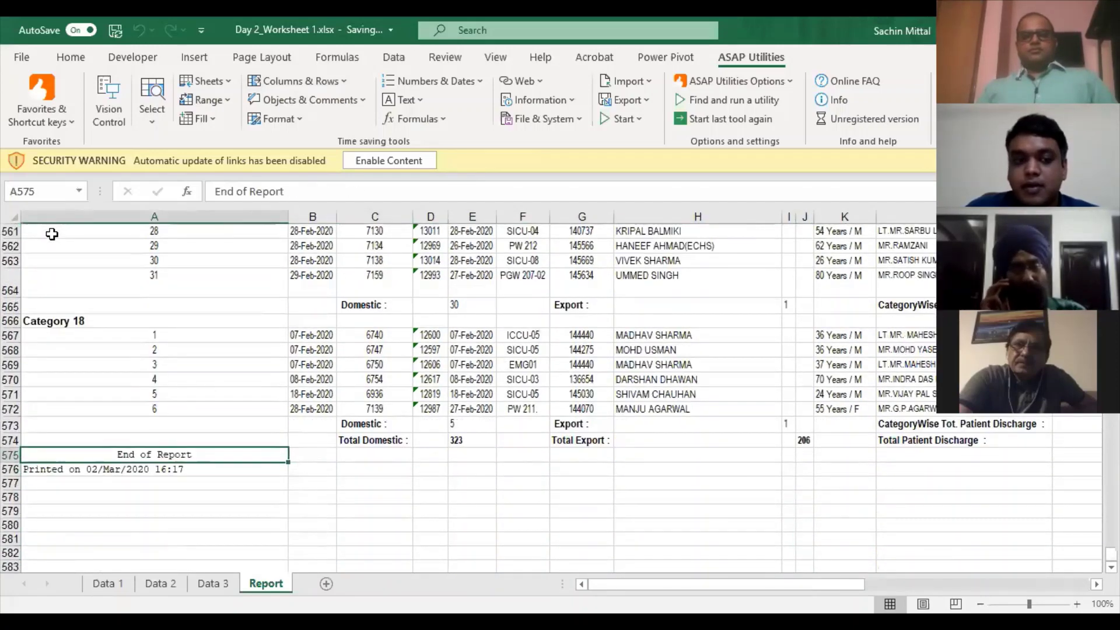
pyautogui.hotkey('shift', 'Down')
pyautogui.press('Delete')
# - Jump up column A through the Category labels back to the top of the data
pyautogui.click(58, 236)
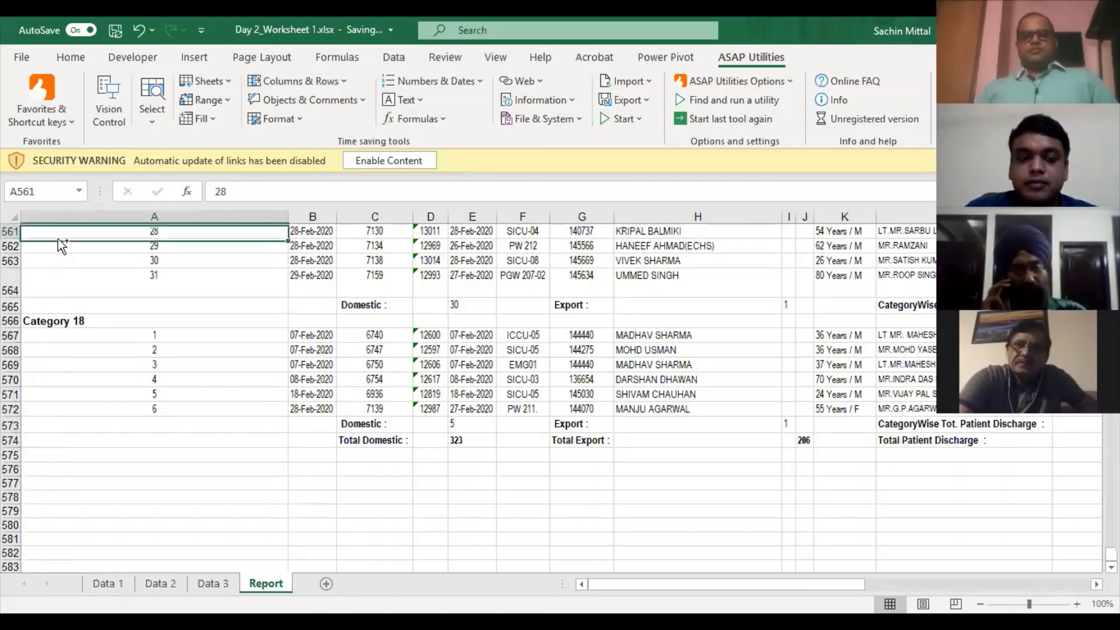
pyautogui.hotkey('ctrl', 'Up')
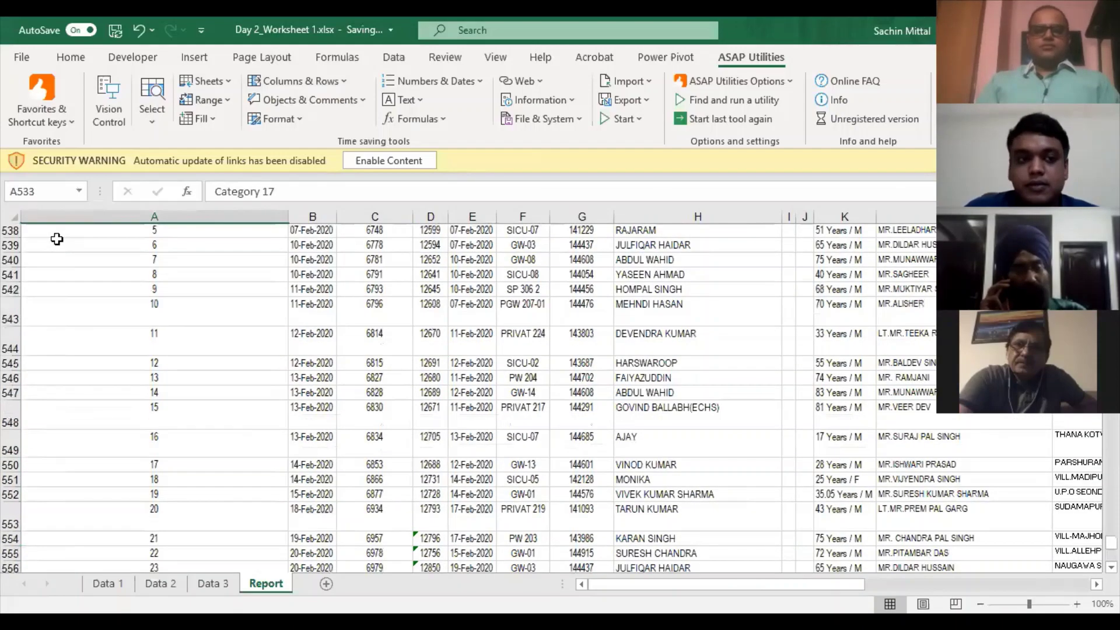
pyautogui.hotkey('ctrl', 'Up')
pyautogui.hotkey('ctrl', 'Up')
pyautogui.hotkey('ctrl', 'Up')
pyautogui.hotkey('ctrl', 'Up')
pyautogui.hotkey('ctrl', 'Up')
pyautogui.hotkey('ctrl', 'Home')
pyautogui.click(345, 276)
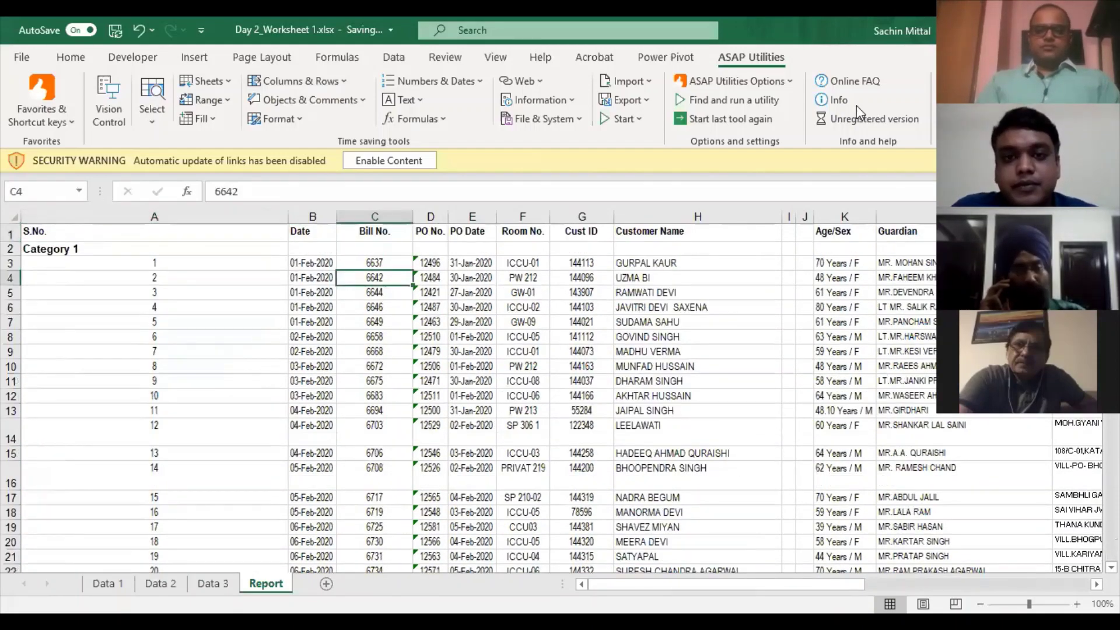
# - Run Delete all empty columns once more, then insert a blank column before column A
pyautogui.click(343, 83)
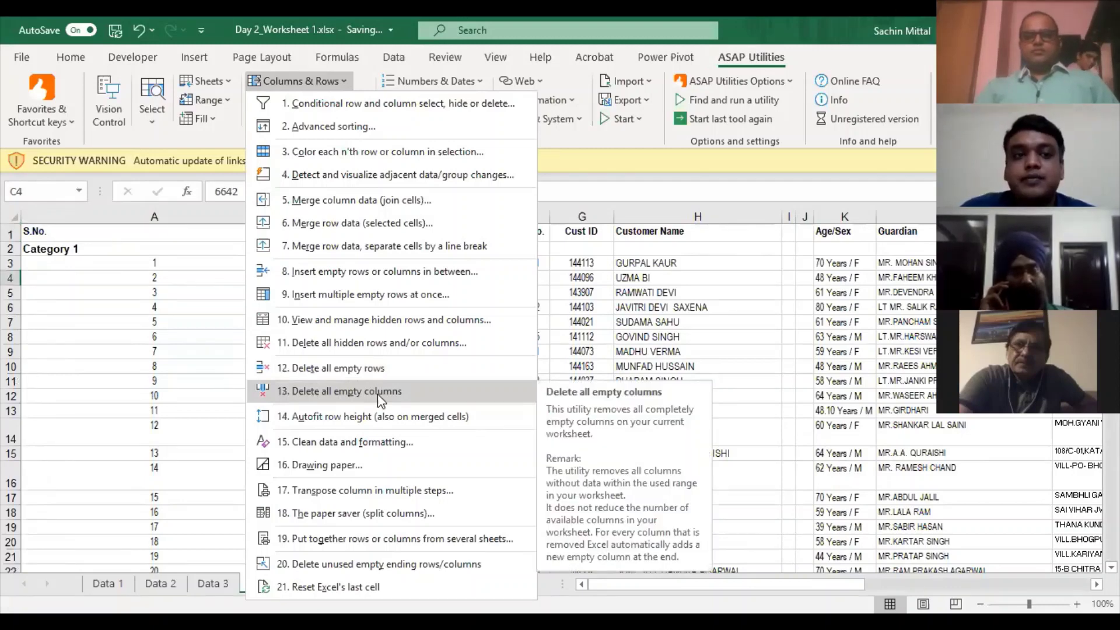
pyautogui.click(376, 394)
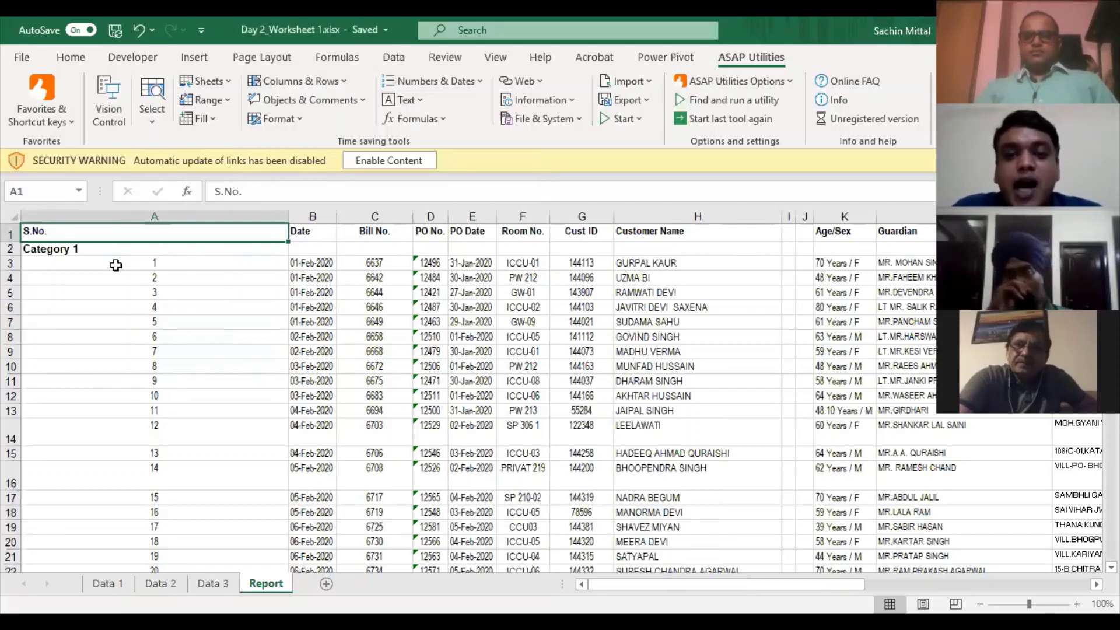
pyautogui.hotkey('ctrl', 'space')
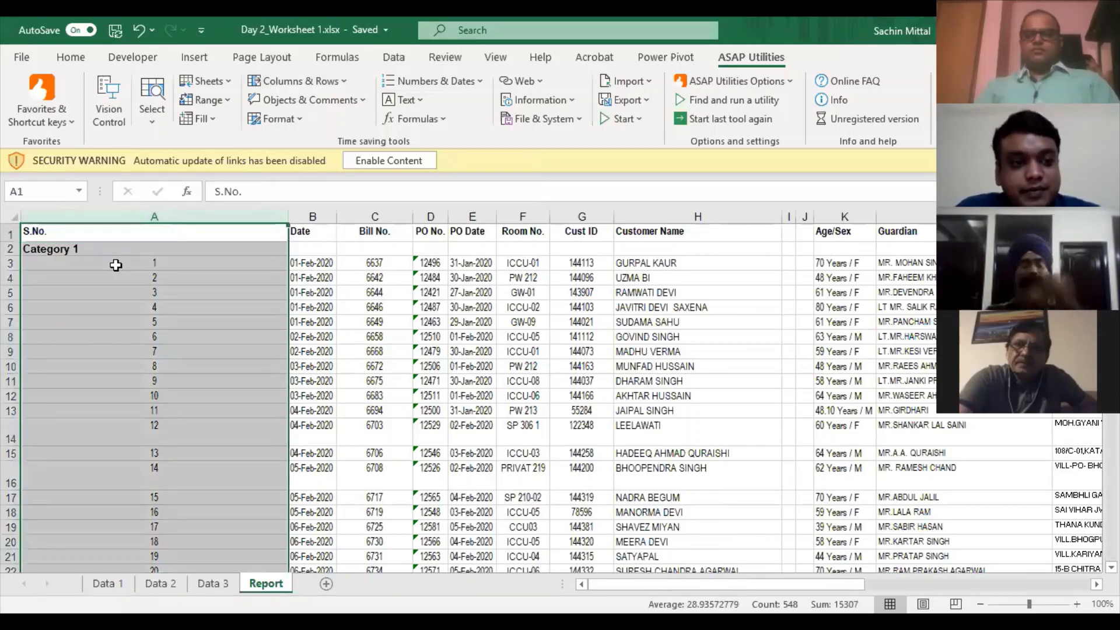
pyautogui.hotkey('ctrl', 'shift', '+')
pyautogui.press('Right')
pyautogui.press('Down')
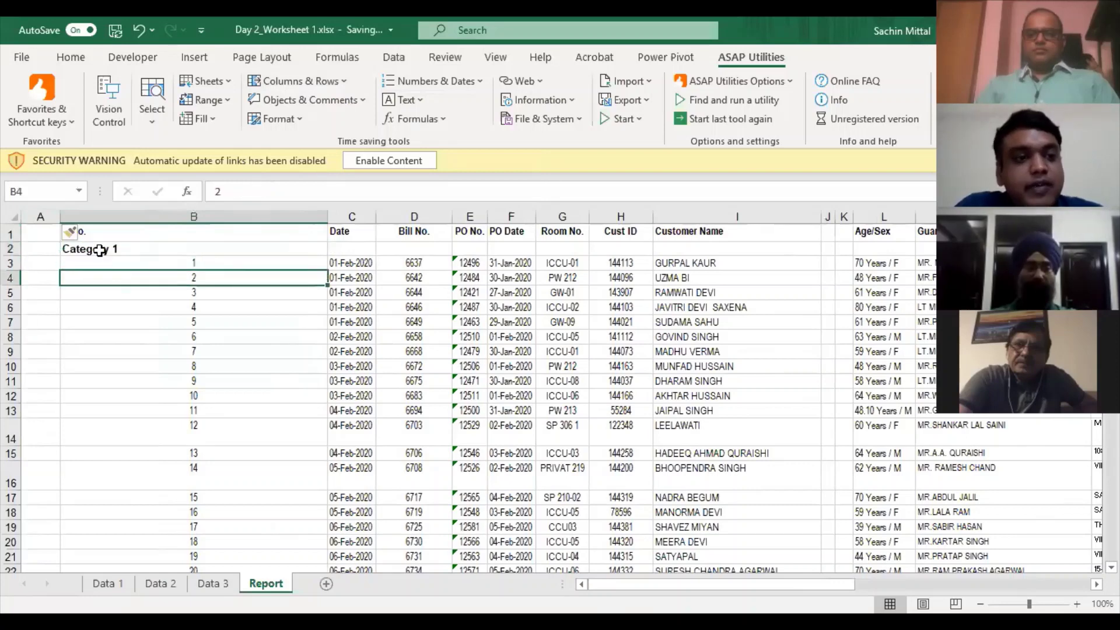
pyautogui.click(54, 284)
pyautogui.click(118, 249)
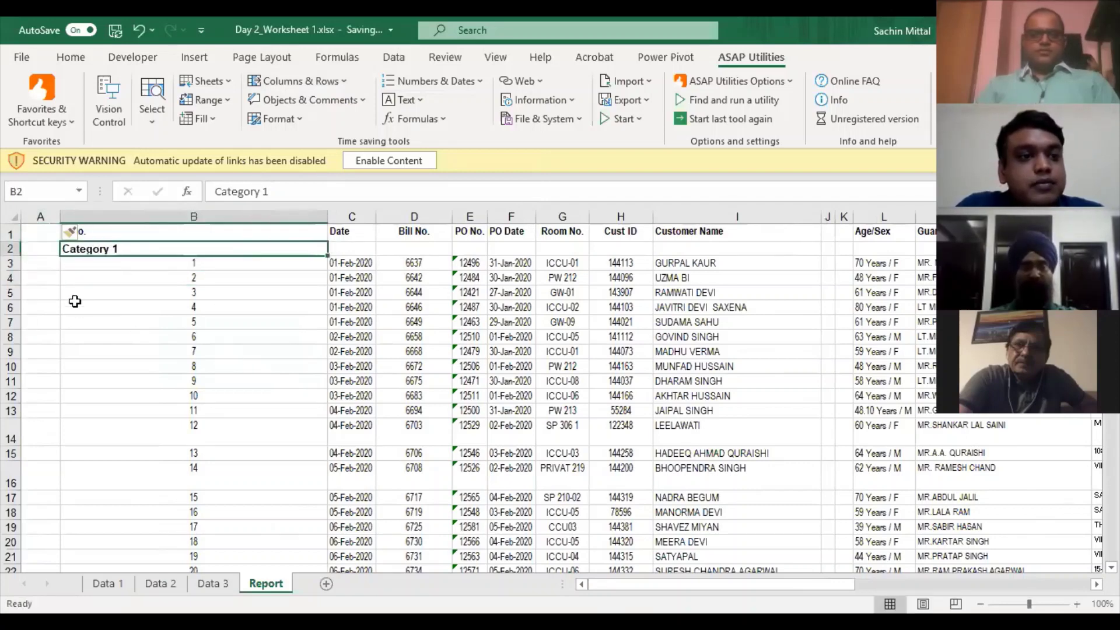
pyautogui.click(130, 267)
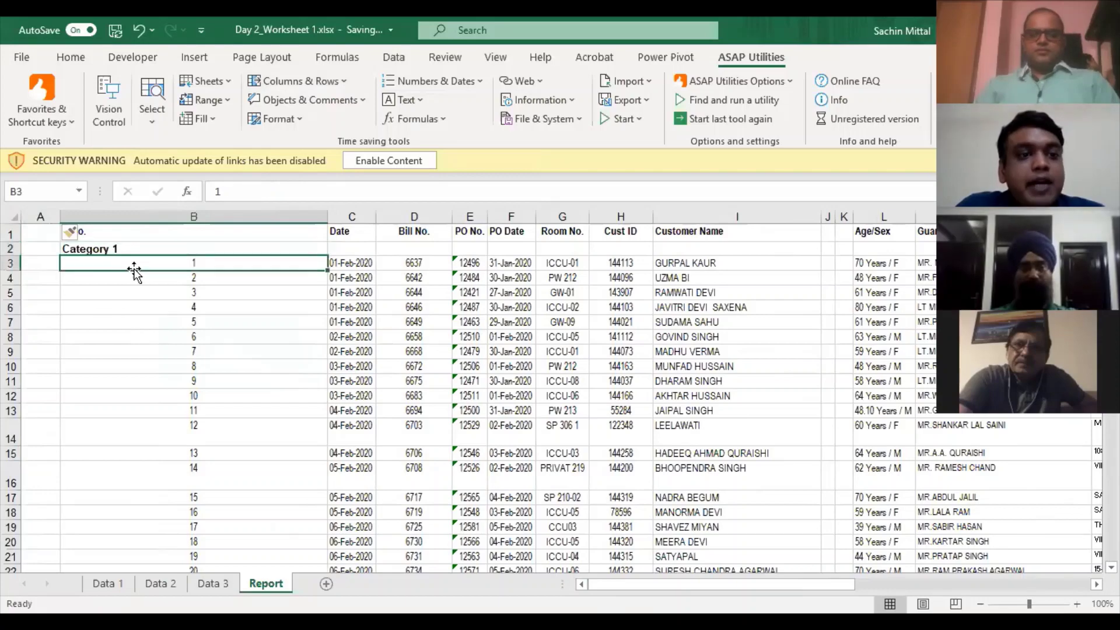
pyautogui.click(46, 262)
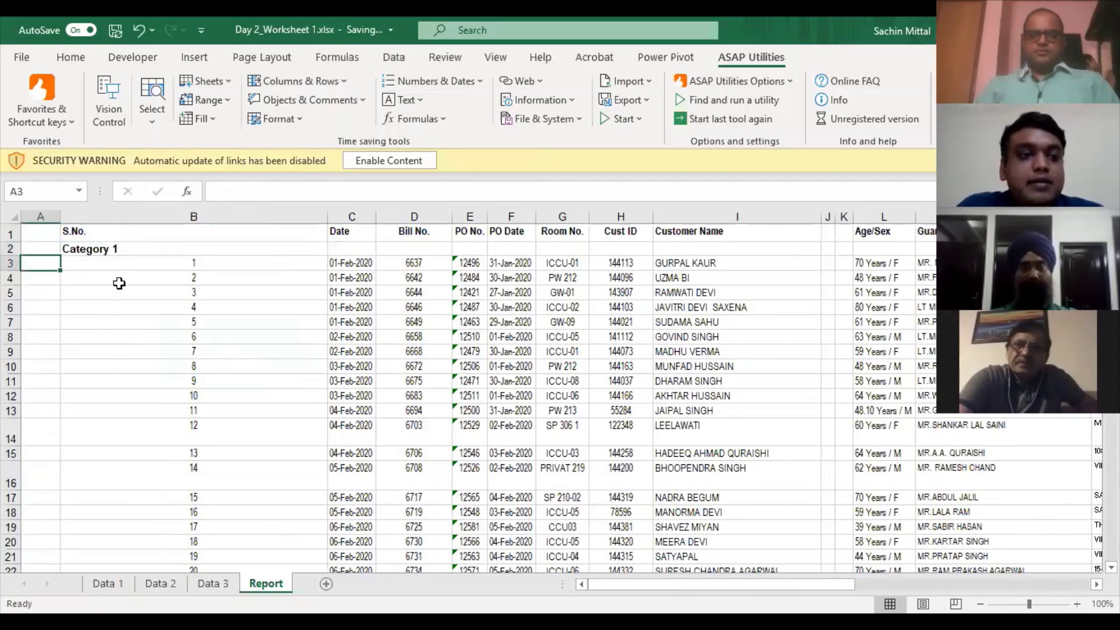
pyautogui.scroll(-2, 111, 271)
pyautogui.scroll(2, 70, 268)
pyautogui.click(49, 279)
pyautogui.scroll(-9, 45, 317)
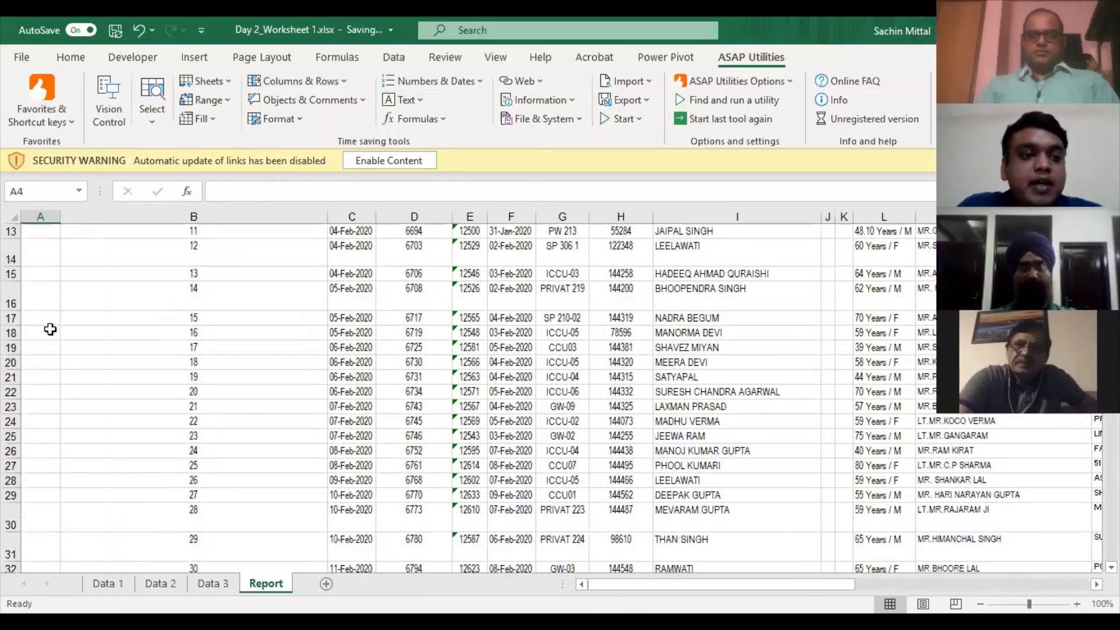
pyautogui.scroll(-17, 88, 301)
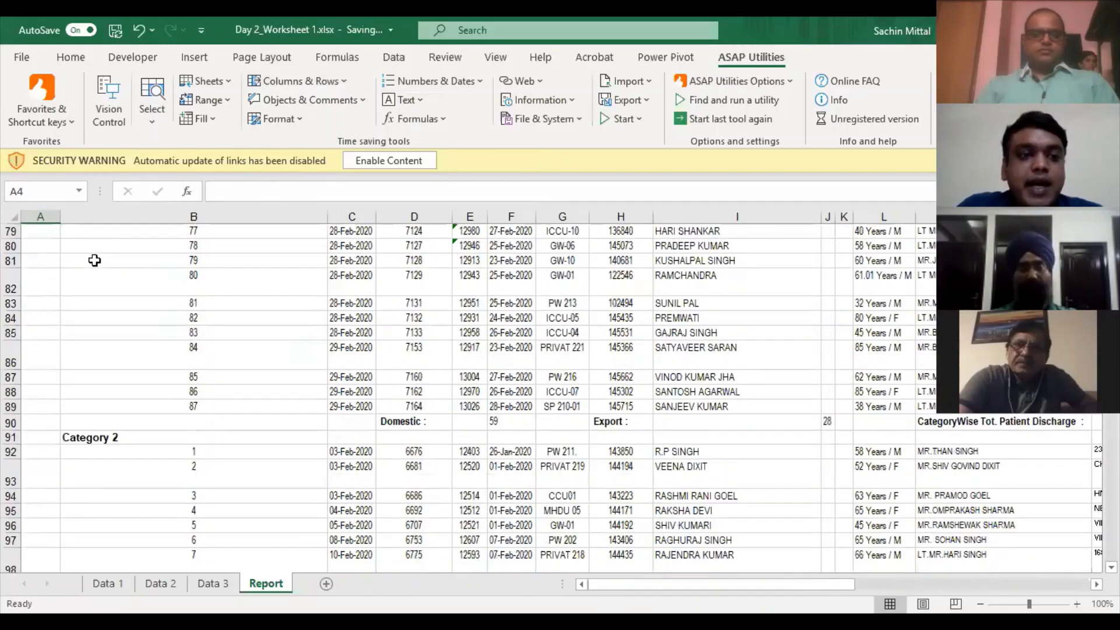
pyautogui.scroll(-4, 89, 275)
pyautogui.scroll(1, 30, 337)
pyautogui.click(37, 291)
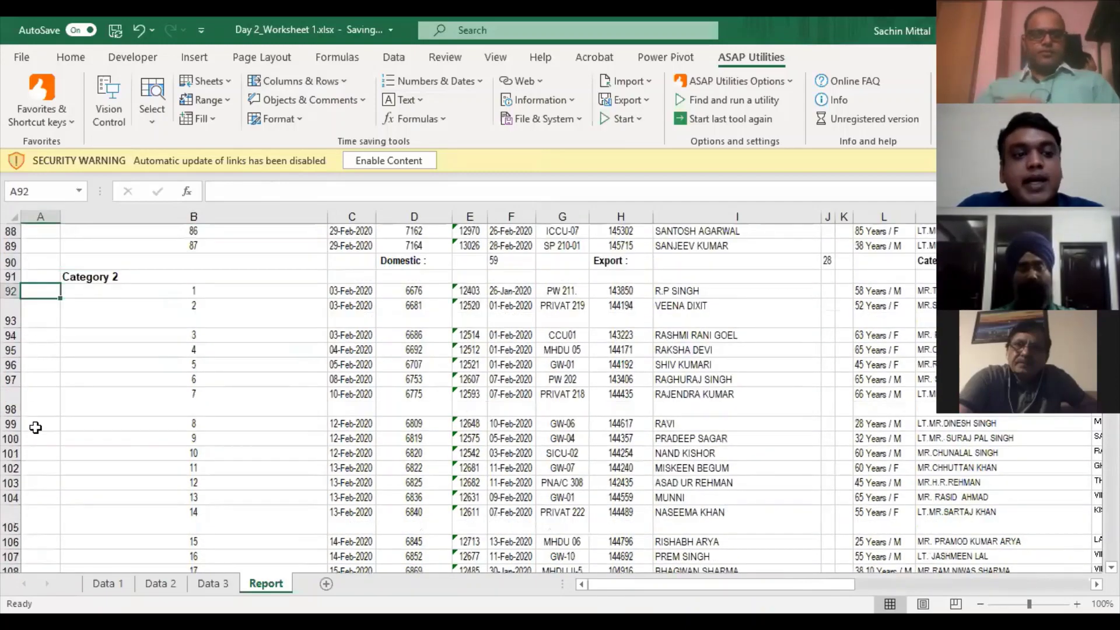
pyautogui.scroll(6, 116, 449)
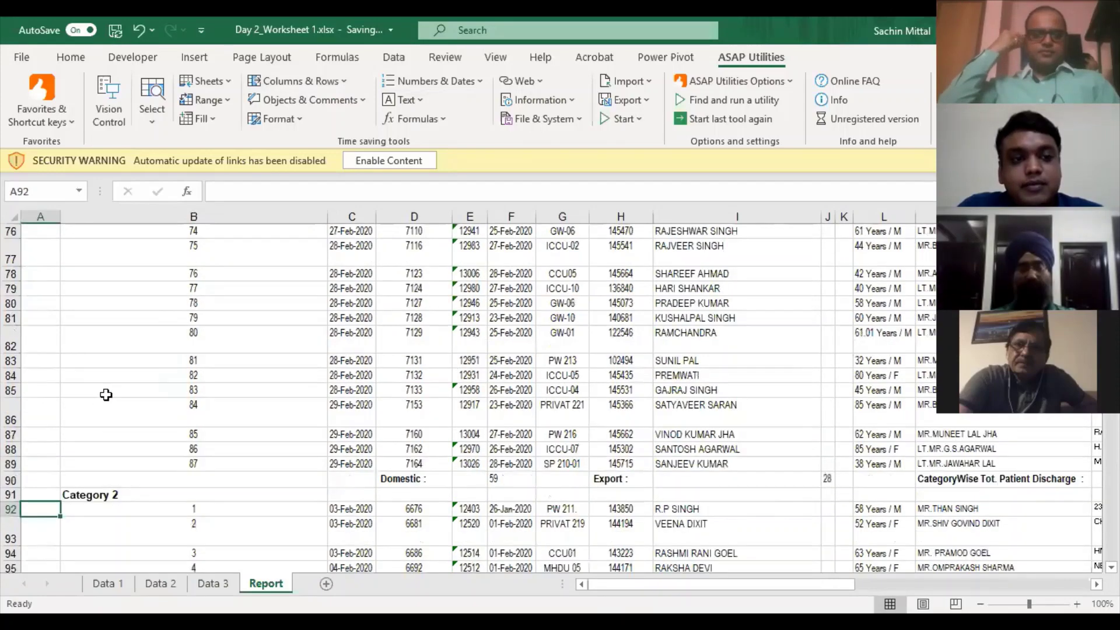
pyautogui.scroll(16, 104, 332)
pyautogui.scroll(7, 119, 280)
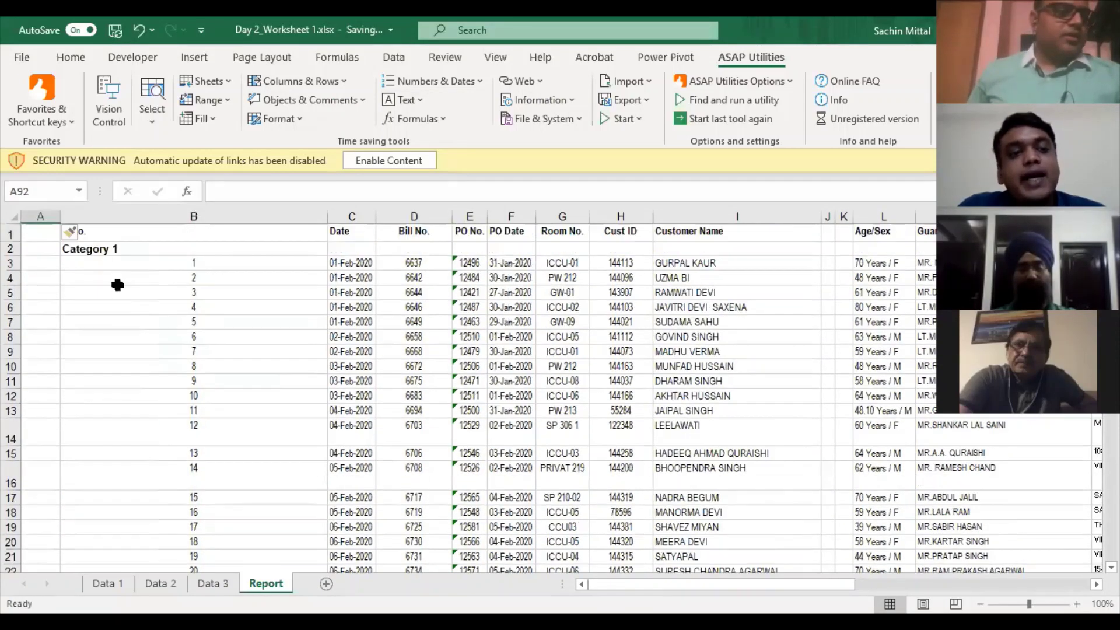
# - Copy the Category 1 label and extend a selection down column A past later categories
pyautogui.click(83, 247)
pyautogui.hotkey('ctrl', 'c')
pyautogui.press('Left')
pyautogui.press('Down')
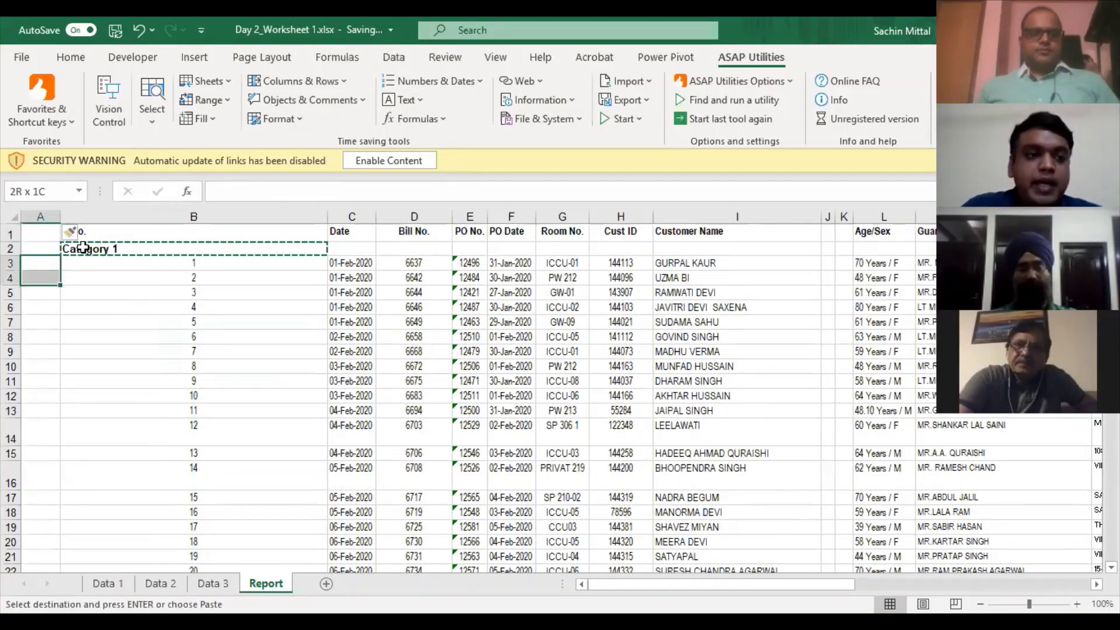
pyautogui.hotkey('shift', 'Down')
pyautogui.hotkey('shift', 'Down')
pyautogui.hotkey('shift', 'Down')
pyautogui.hotkey('shift', 'Down')
pyautogui.hotkey('shift', 'Down')
pyautogui.hotkey('shift', 'Down')
pyautogui.hotkey('shift', 'Down')
pyautogui.hotkey('shift', 'Down')
pyautogui.hotkey('shift', 'Down')
pyautogui.hotkey('shift', 'Down')
pyautogui.hotkey('shift', 'Down')
pyautogui.hotkey('shift', 'Down')
pyautogui.hotkey('shift', 'Down')
pyautogui.hotkey('shift', 'Down')
pyautogui.hotkey('shift', 'Down')
pyautogui.hotkey('shift', 'Down')
pyautogui.hotkey('shift', 'Down')
pyautogui.hotkey('shift', 'Down')
pyautogui.hotkey('shift', 'Down')
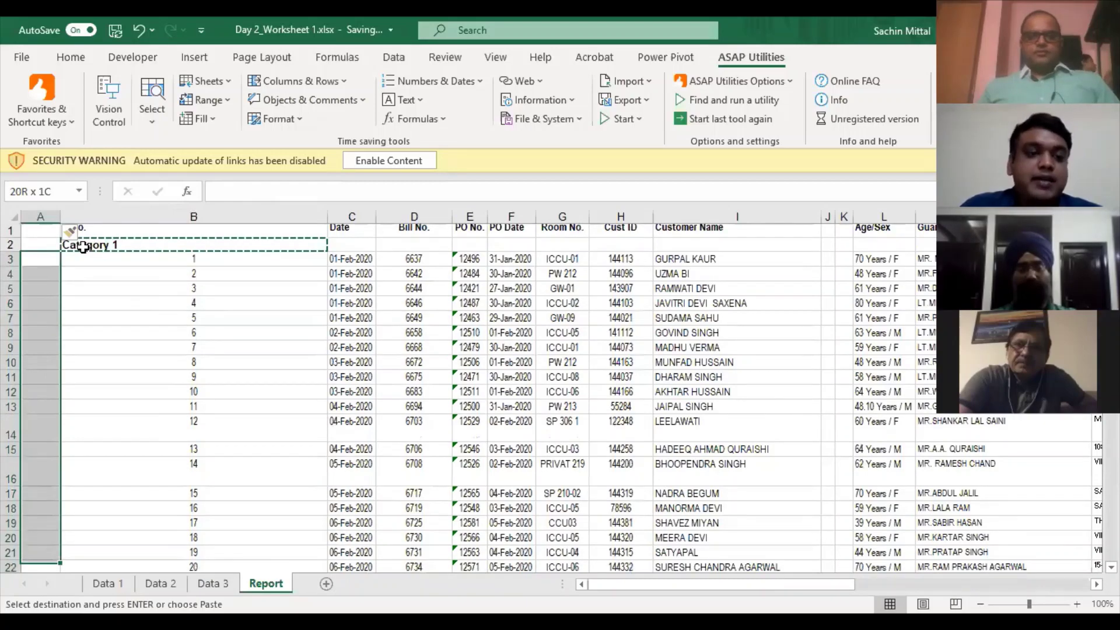
pyautogui.hotkey('shift', 'pagedown')
pyautogui.scroll(3, 116, 387)
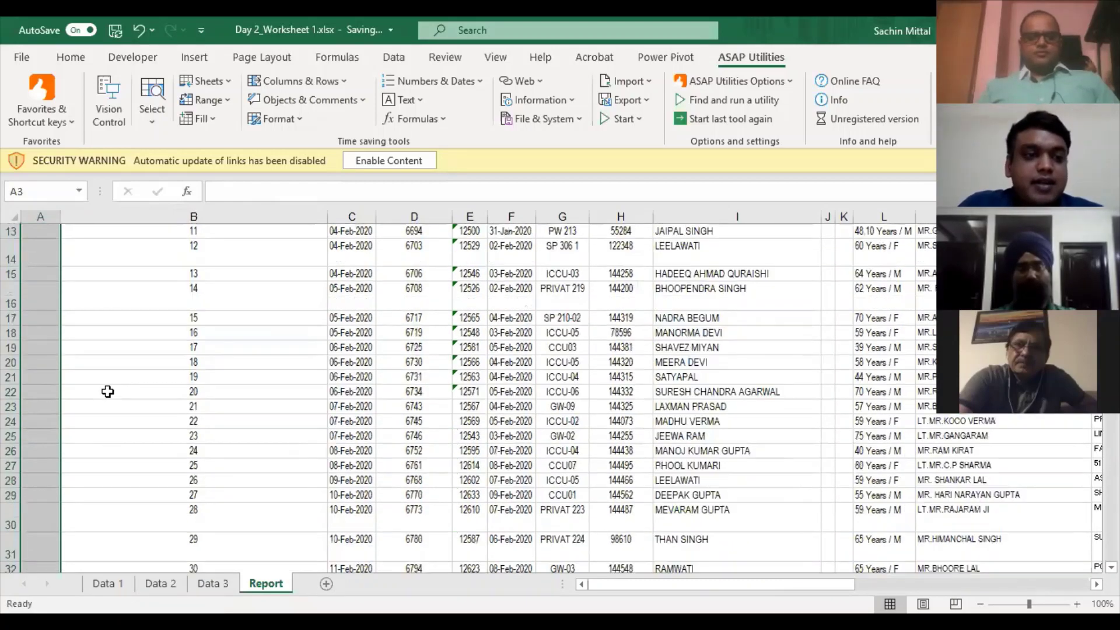
pyautogui.scroll(-13, 105, 396)
pyautogui.scroll(-13, 91, 338)
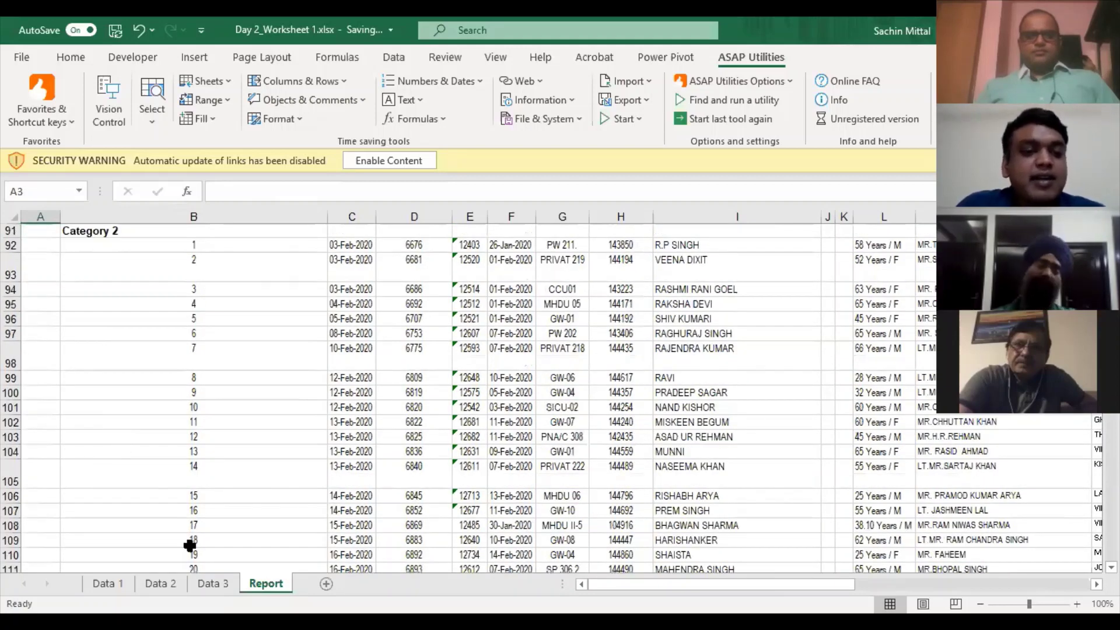
pyautogui.scroll(-13, 189, 539)
pyautogui.scroll(-15, 179, 516)
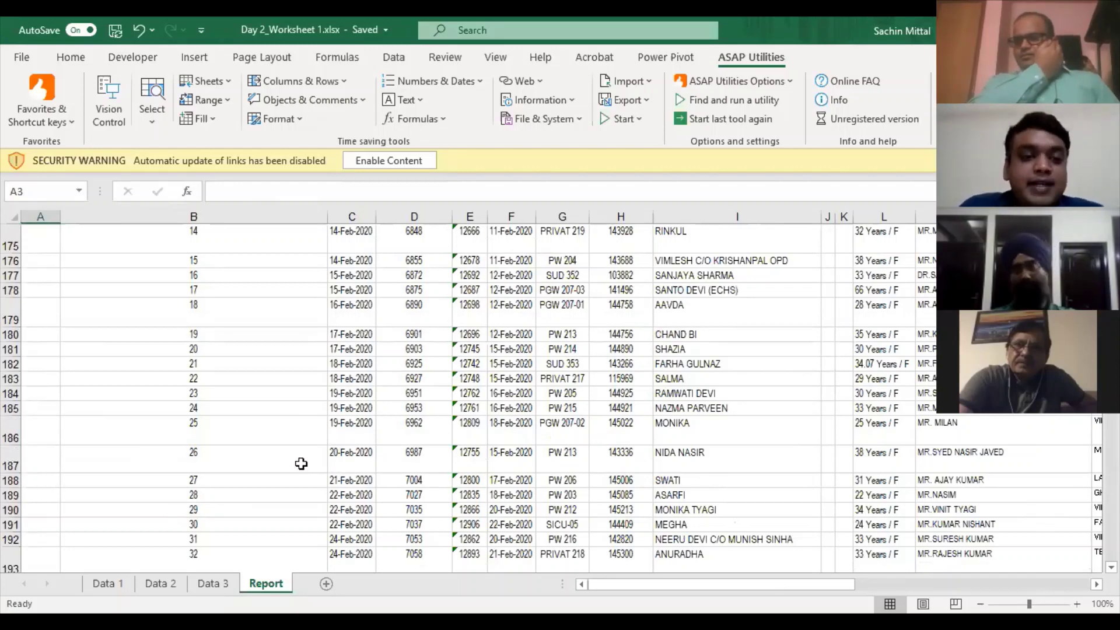
pyautogui.scroll(-2, 314, 449)
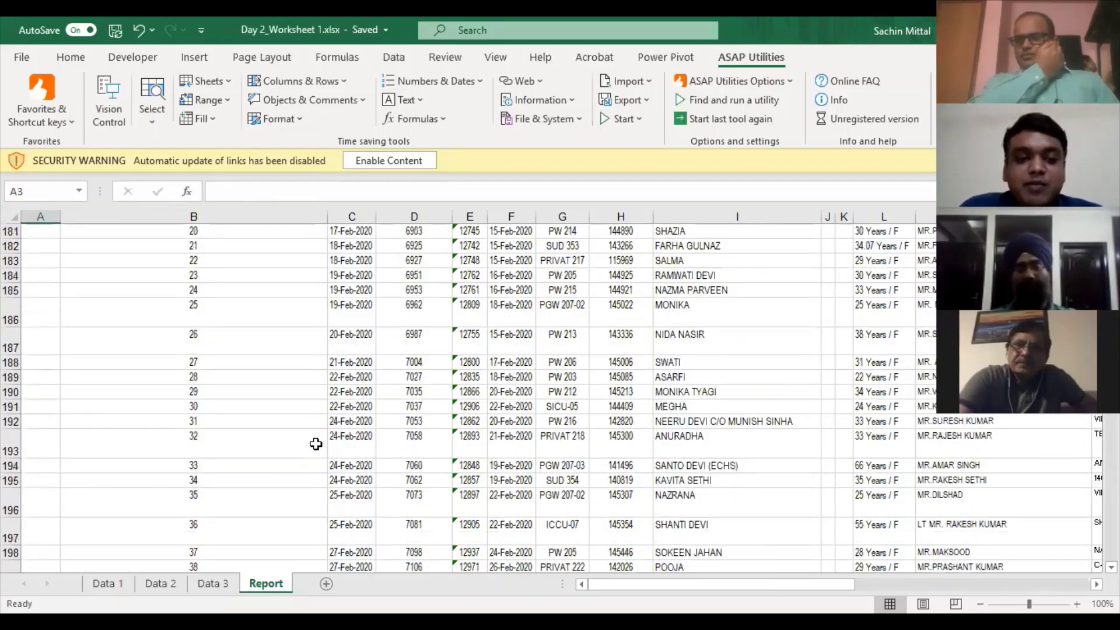
pyautogui.scroll(-3, 316, 445)
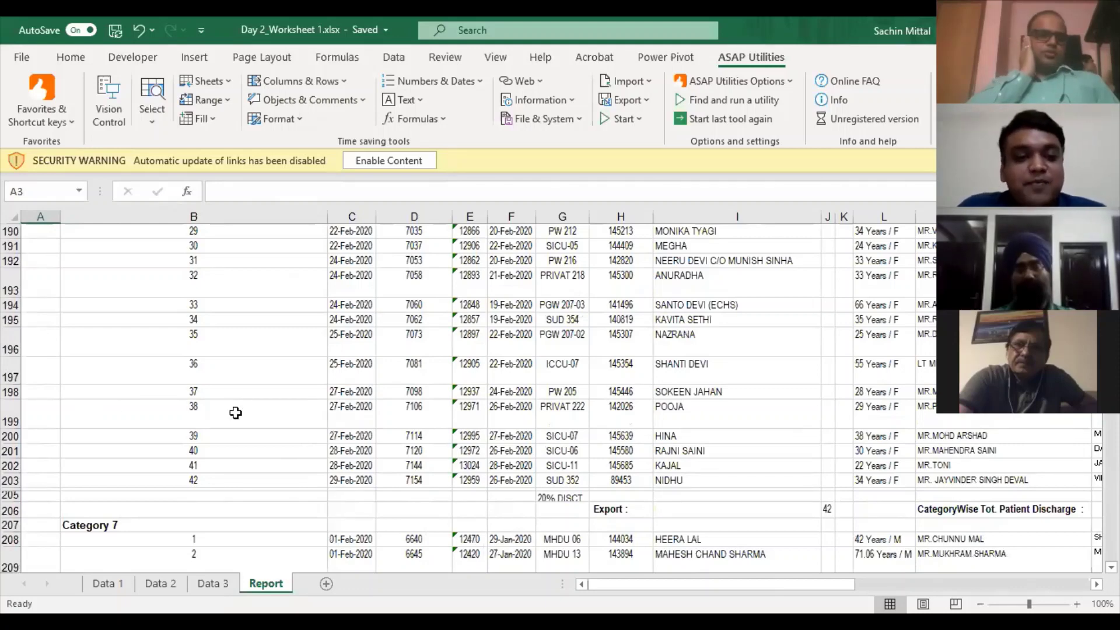
pyautogui.scroll(2, 235, 413)
pyautogui.scroll(5, 225, 368)
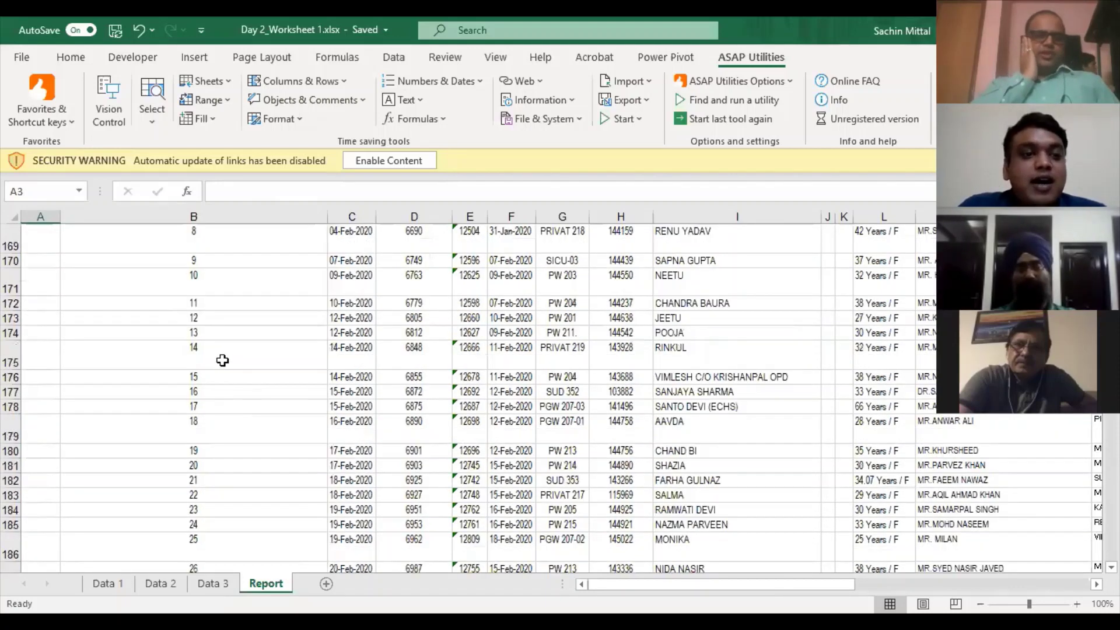
pyautogui.scroll(20, 44, 277)
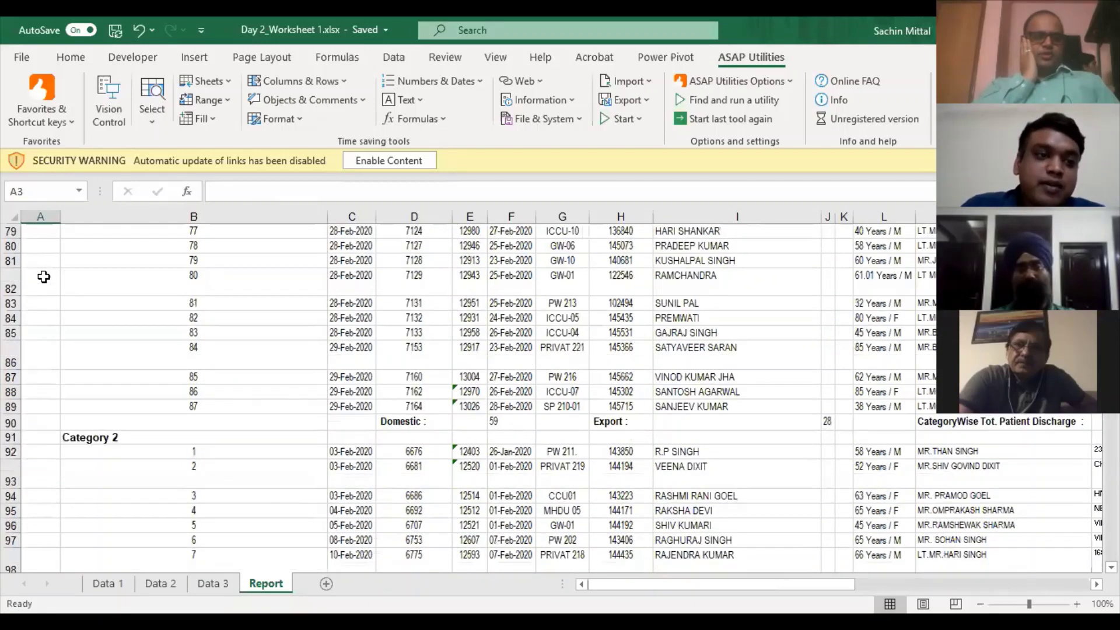
# - Select the entire report data range from the top-left cell with Ctrl+Shift+End
pyautogui.hotkey('ctrl', 'Home')
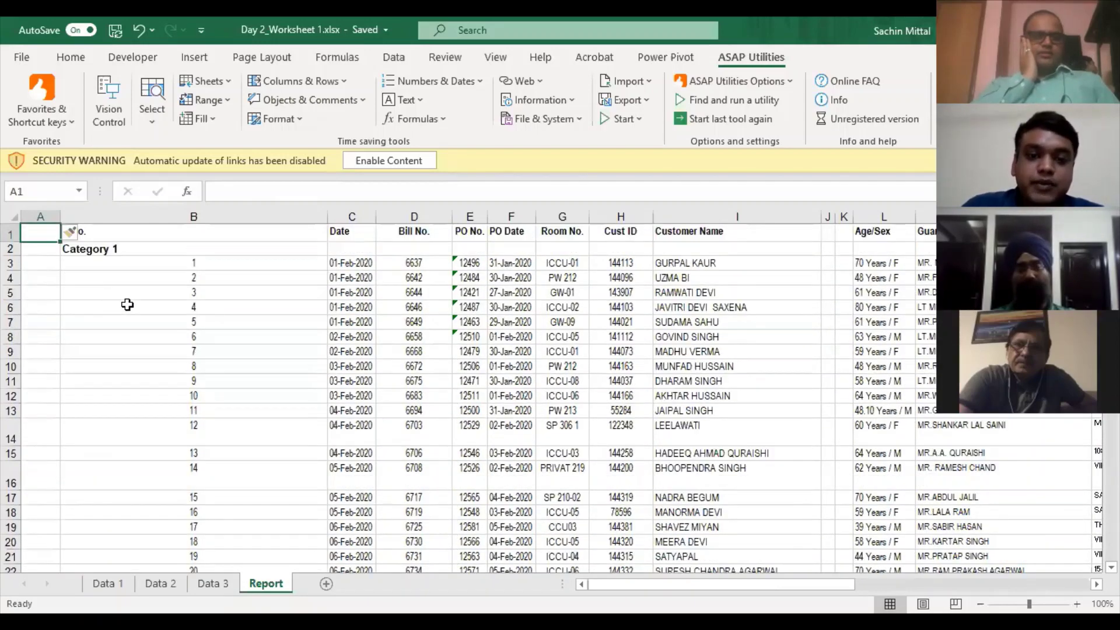
pyautogui.hotkey('ctrl', 'shift', 'End')
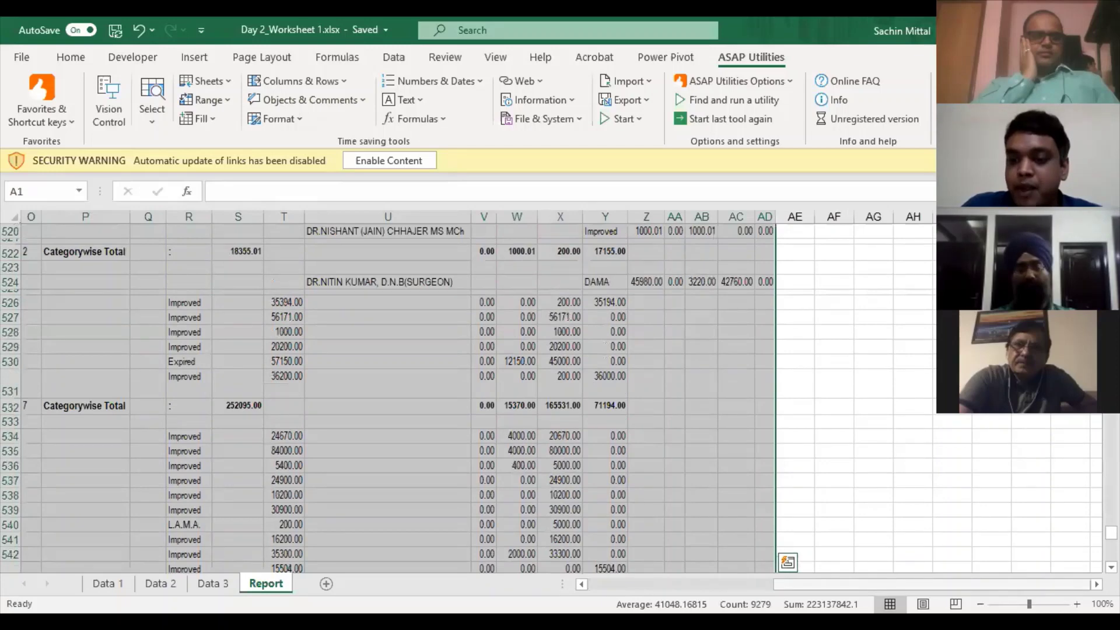
pyautogui.moveTo(1001, 585); pyautogui.dragTo(878, 585)
# - Turn on filtering for the data and go to the S.No. header in B1
pyautogui.hscroll(-3, 294, 357)
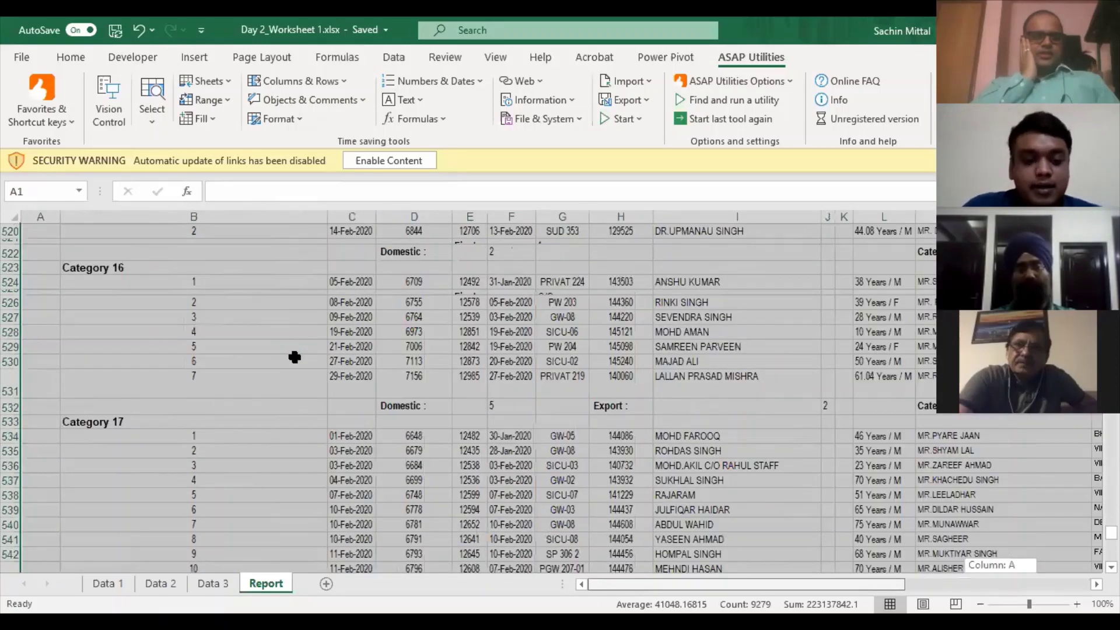
pyautogui.scroll(12, 295, 357)
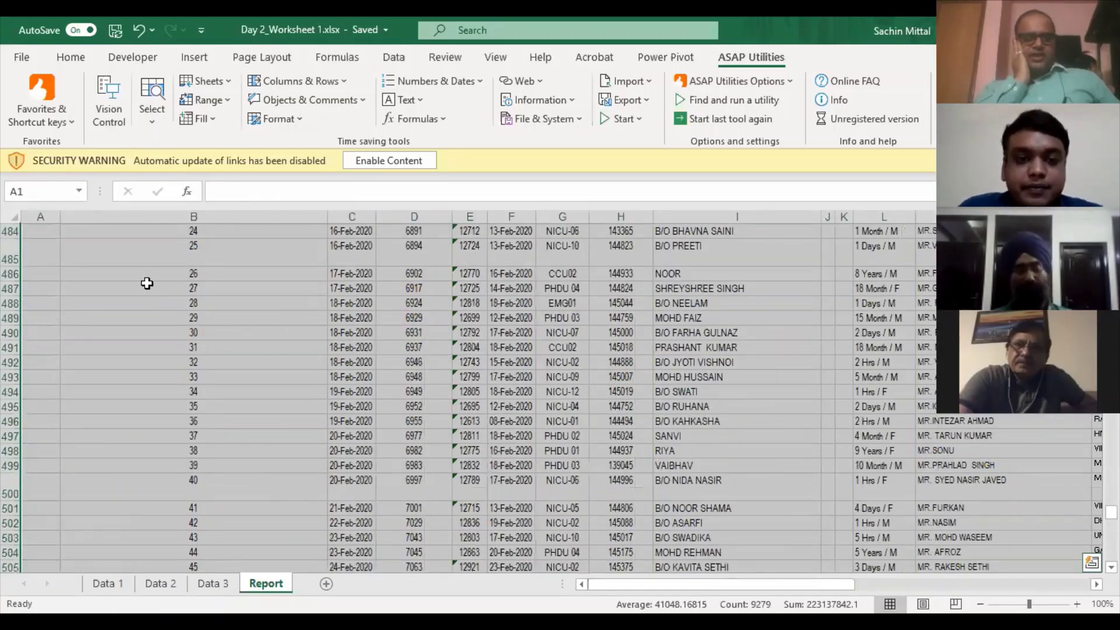
pyautogui.hotkey('alt', 'a')
pyautogui.press('t')
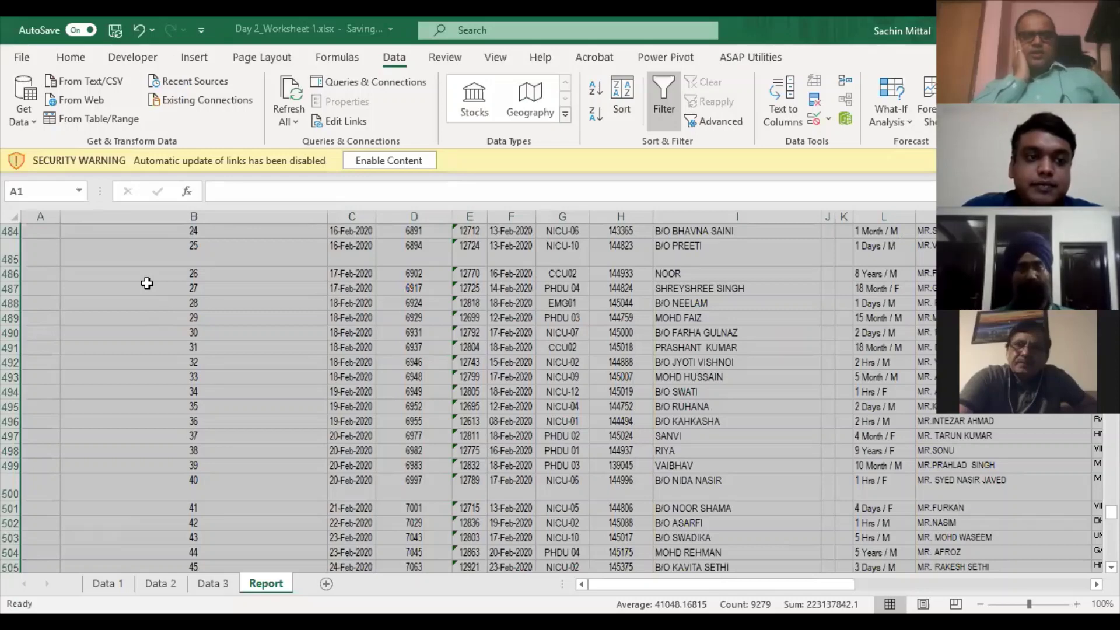
pyautogui.scroll(12, 147, 284)
pyautogui.click(147, 283)
pyautogui.hotkey('ctrl', 'Up')
pyautogui.hotkey('ctrl', 'Up')
pyautogui.hotkey('ctrl', 'Up')
pyautogui.hotkey('ctrl', 'Up')
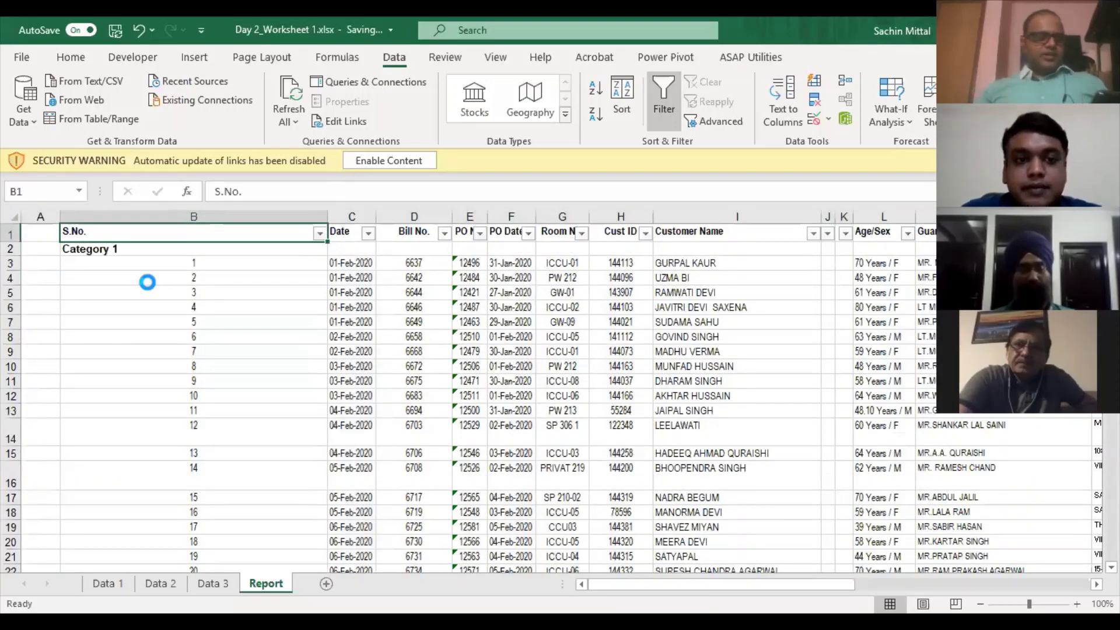
# - Filter the S.No. column to show only Category 1 through Category 18
pyautogui.hotkey('alt', 'Down')
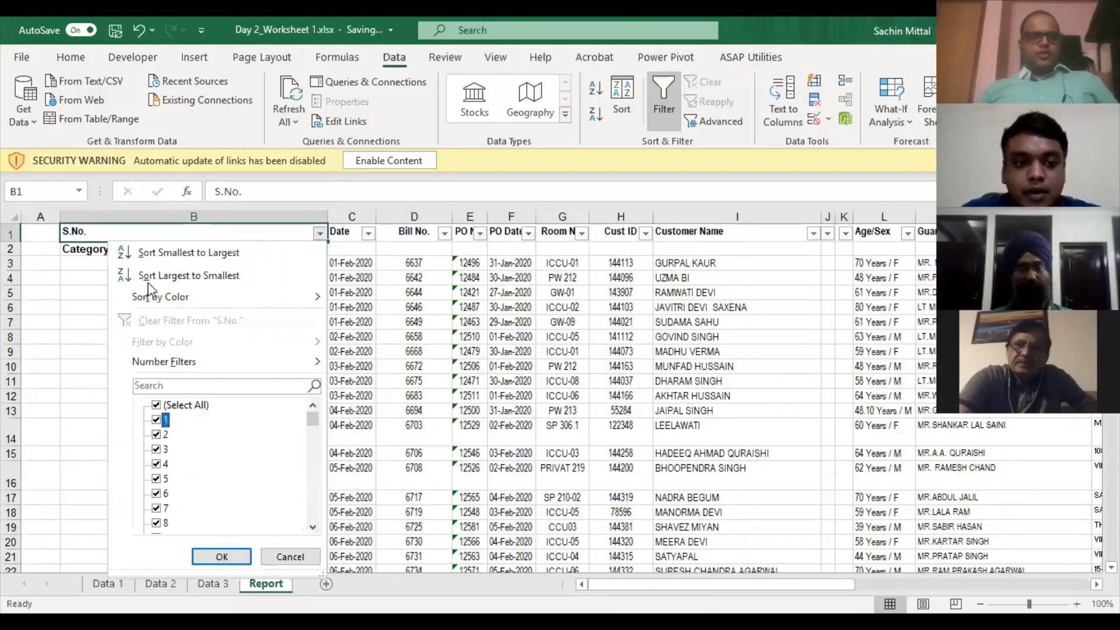
pyautogui.press('Up')
pyautogui.press('space')
pyautogui.press('End')
pyautogui.press('Up')
pyautogui.press('Up')
pyautogui.press('Down')
pyautogui.press('space')
pyautogui.press('Up')
pyautogui.press('space')
pyautogui.press('Up')
pyautogui.press('space')
pyautogui.press('Up')
pyautogui.press('space')
pyautogui.press('Up')
pyautogui.press('space')
pyautogui.press('Up')
pyautogui.press('space')
pyautogui.press('Up')
pyautogui.press('space')
pyautogui.press('Up')
pyautogui.press('space')
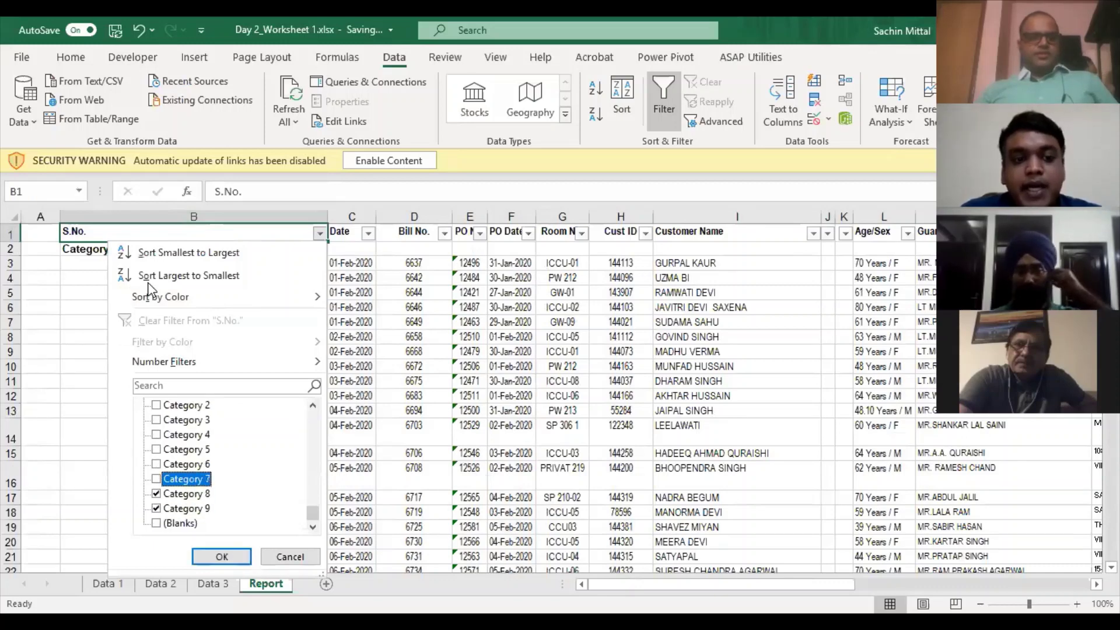
pyautogui.press('Up')
pyautogui.press('Up')
pyautogui.press('Up')
pyautogui.press('Up')
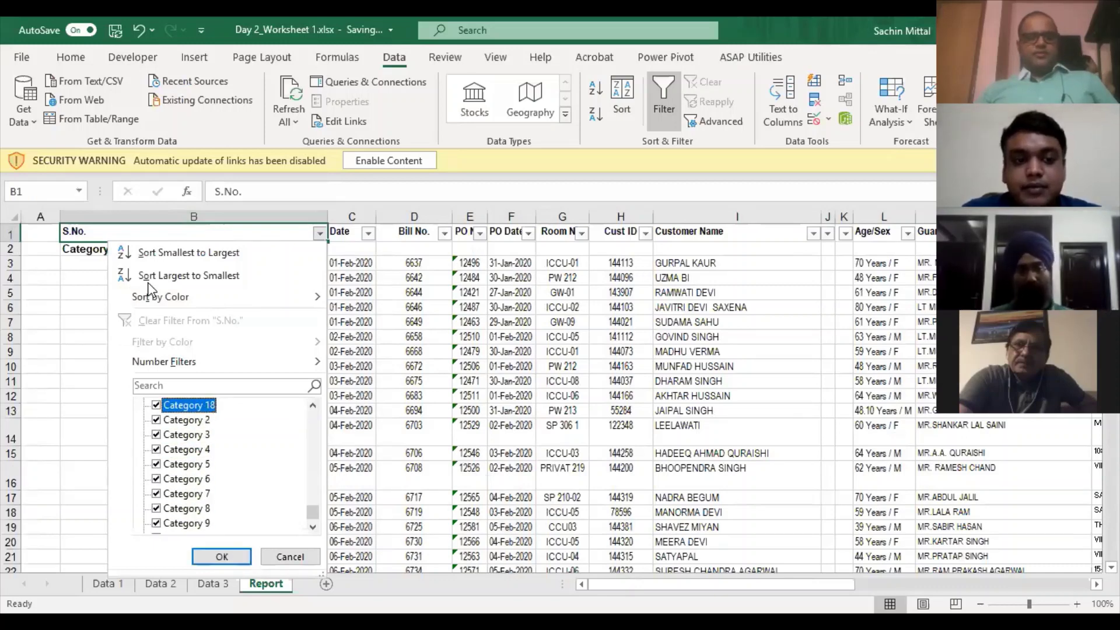
pyautogui.press('Up')
pyautogui.press('space')
pyautogui.press('Up')
pyautogui.press('space')
pyautogui.press('Up')
pyautogui.press('space')
pyautogui.press('Up')
pyautogui.press('space')
pyautogui.press('Up')
pyautogui.press('space')
pyautogui.press('Up')
pyautogui.press('space')
pyautogui.press('Up')
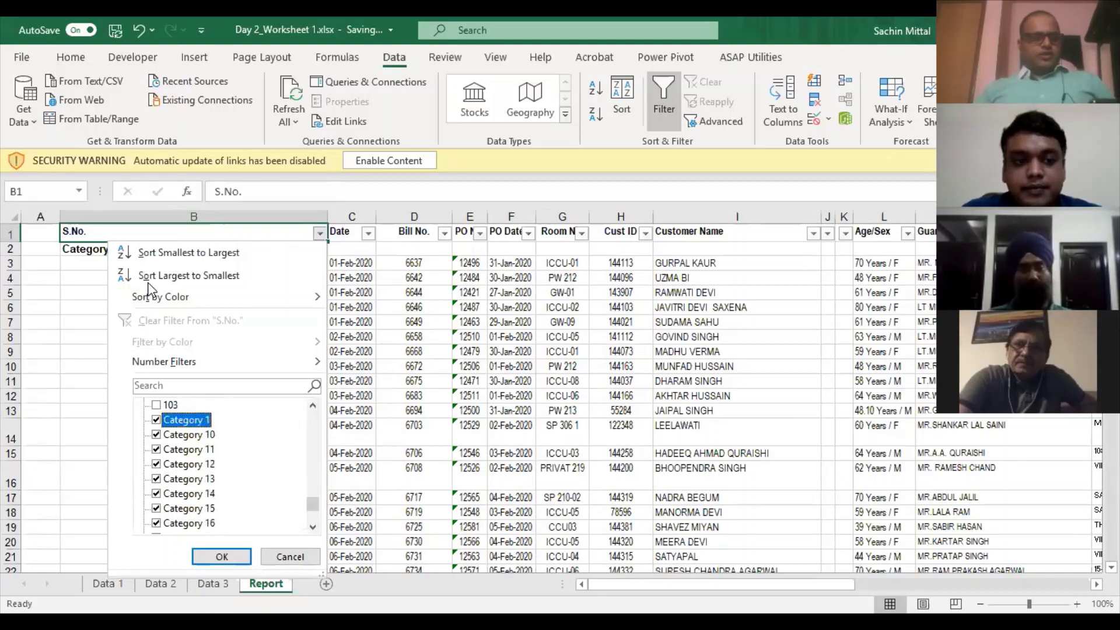
pyautogui.press('Return')
pyautogui.press('Down')
pyautogui.press('Down')
pyautogui.press('Down')
pyautogui.press('Down')
pyautogui.press('Down')
pyautogui.press('Down')
pyautogui.press('Down')
pyautogui.press('Down')
pyautogui.press('Down')
pyautogui.press('Down')
pyautogui.press('Down')
pyautogui.press('Down')
pyautogui.press('Down')
pyautogui.press('Down')
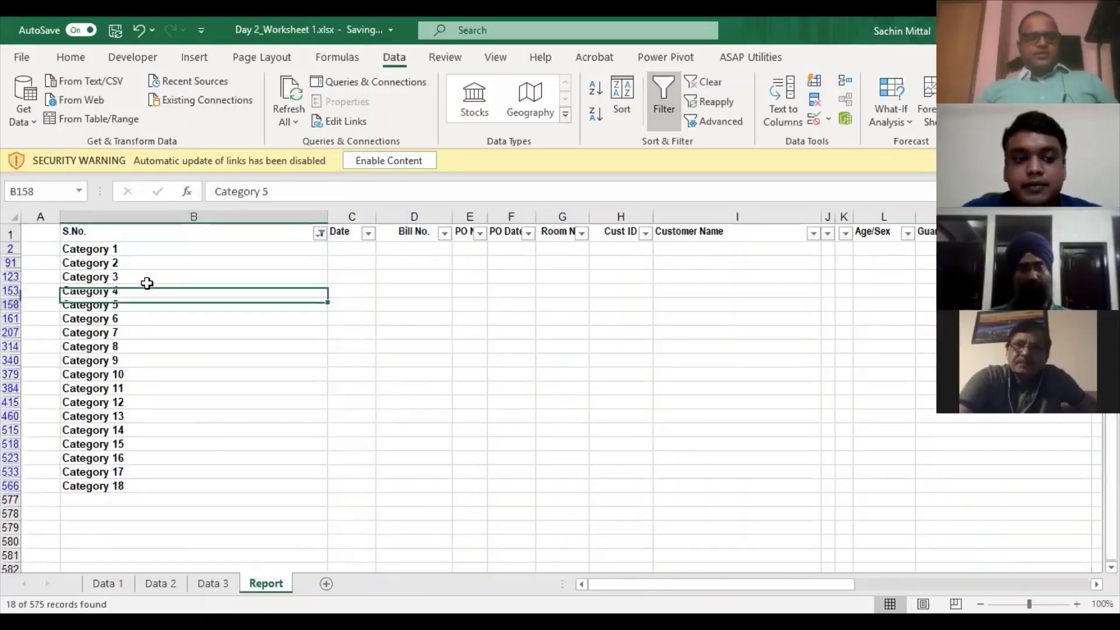
# - Enter the formula =B2 in cell A2 beside the Category 1 label
pyautogui.press('Up')
pyautogui.press('Up')
pyautogui.press('Up')
pyautogui.press('Up')
pyautogui.press('Up')
pyautogui.press('Up')
pyautogui.press('Up')
pyautogui.press('Up')
pyautogui.press('Up')
pyautogui.press('Up')
pyautogui.press('Up')
pyautogui.press('Up')
pyautogui.press('Up')
pyautogui.press('Up')
pyautogui.press('Left')
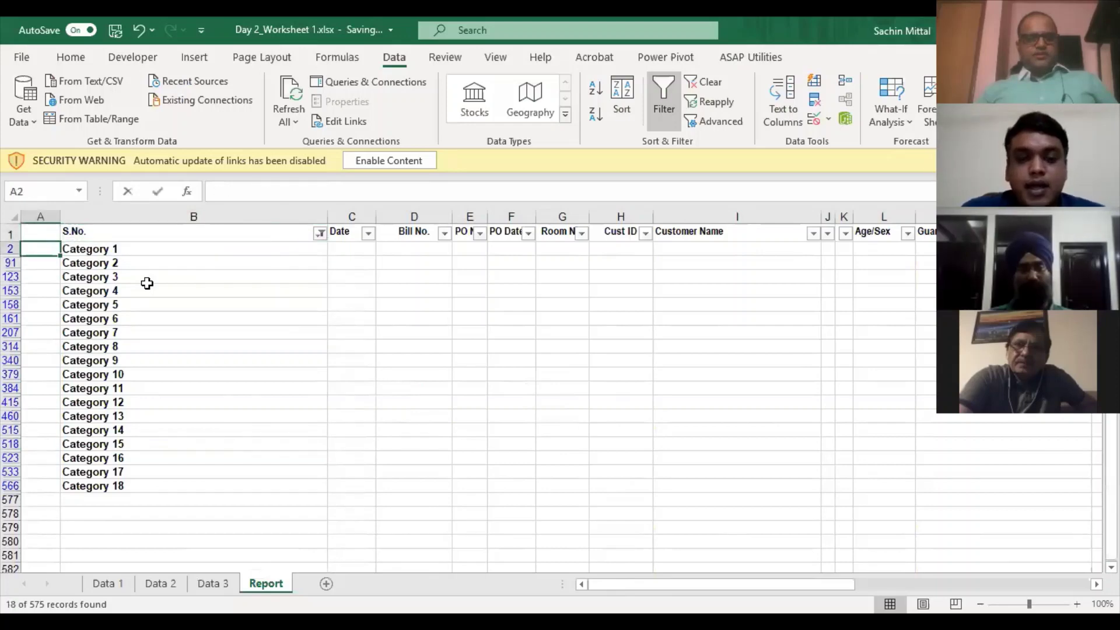
pyautogui.write('=')
pyautogui.press('Right')
pyautogui.press('Return')
pyautogui.press('Up')
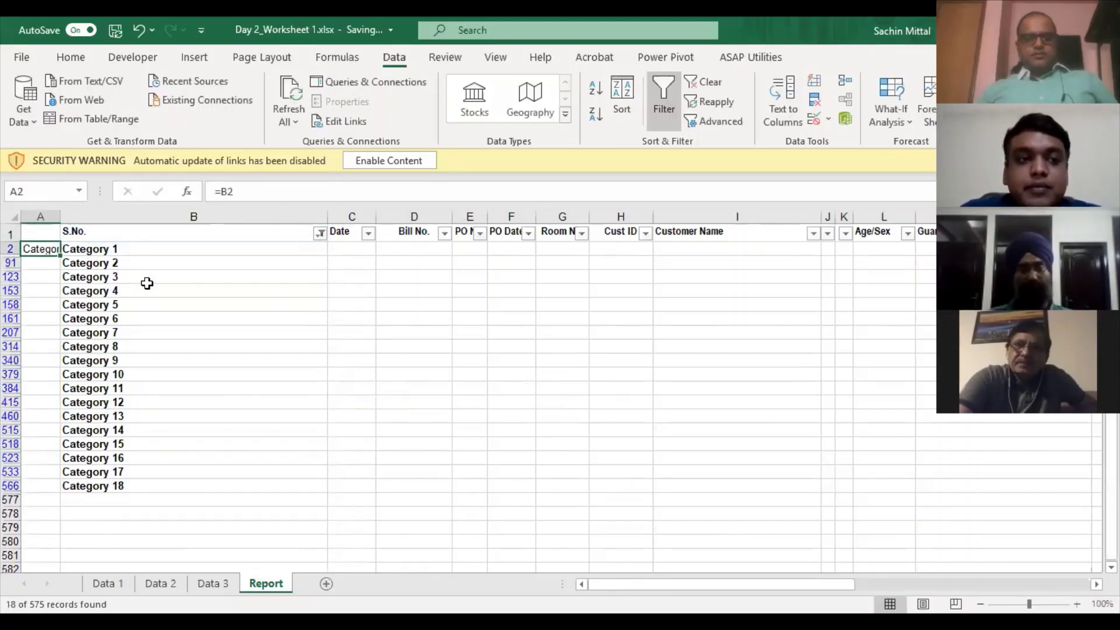
pyautogui.hotkey('ctrl', 'c')
pyautogui.press('Escape')
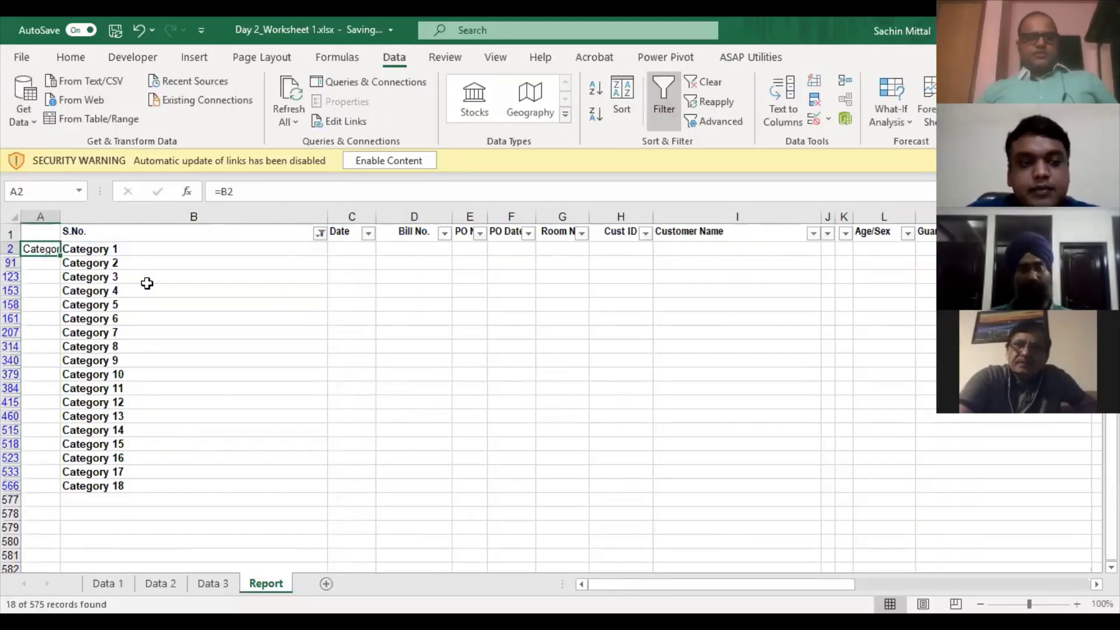
pyautogui.press('F2')
pyautogui.press('Escape')
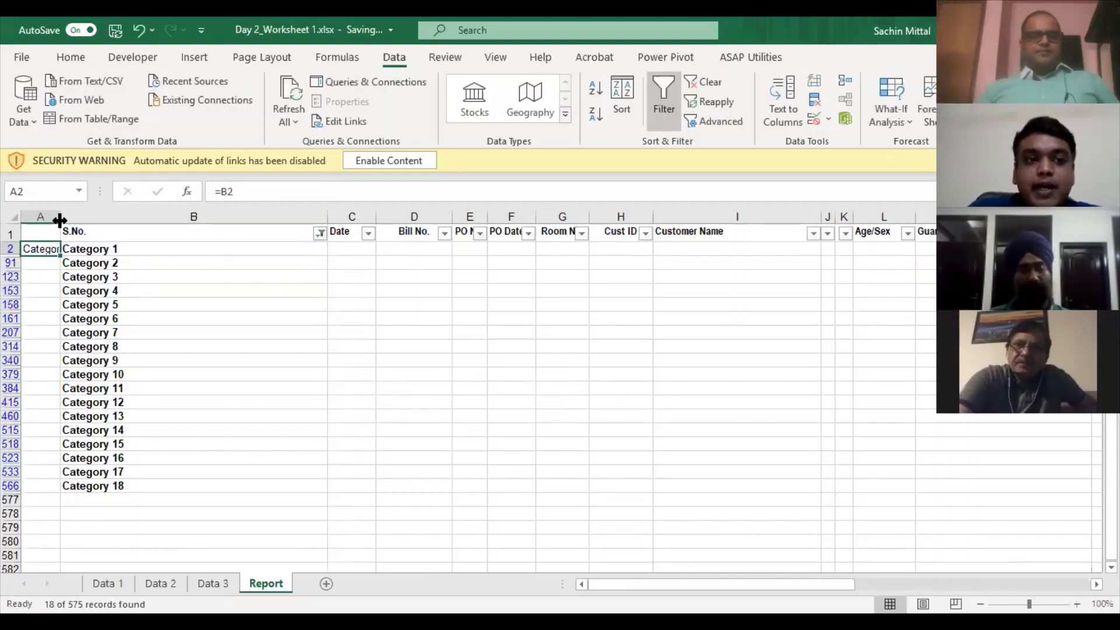
# - Autofit column A, re-enter =B2 in A2, and copy A2
pyautogui.doubleClick(60, 217)
pyautogui.click(158, 255)
pyautogui.press('Left')
pyautogui.press('F2')
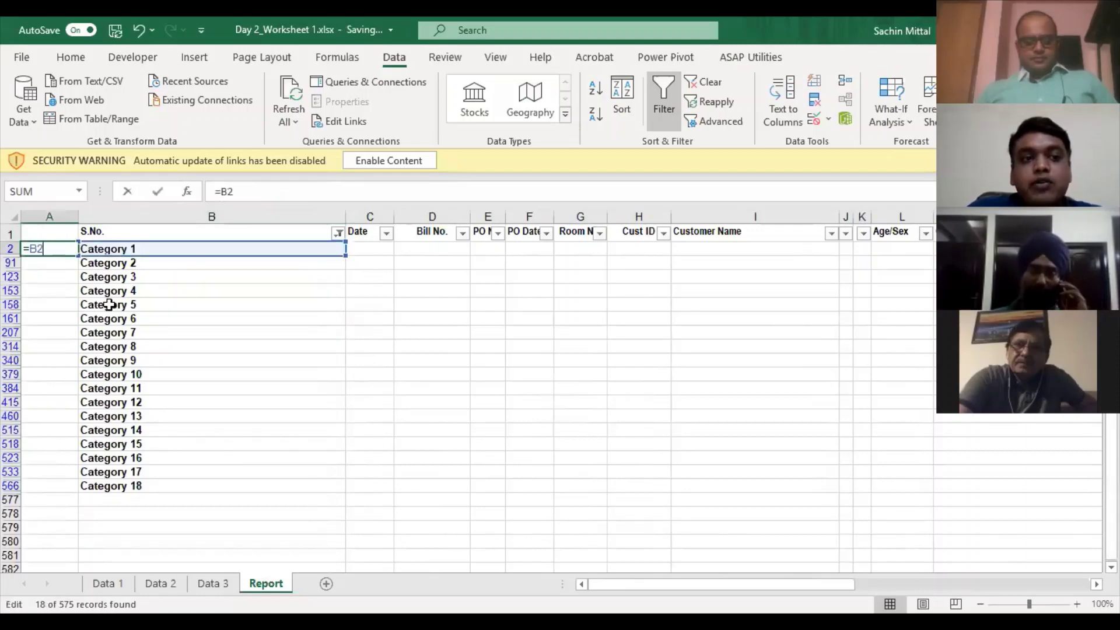
pyautogui.press('Escape')
pyautogui.doubleClick(39, 246)
pyautogui.press('Escape')
pyautogui.write('=')
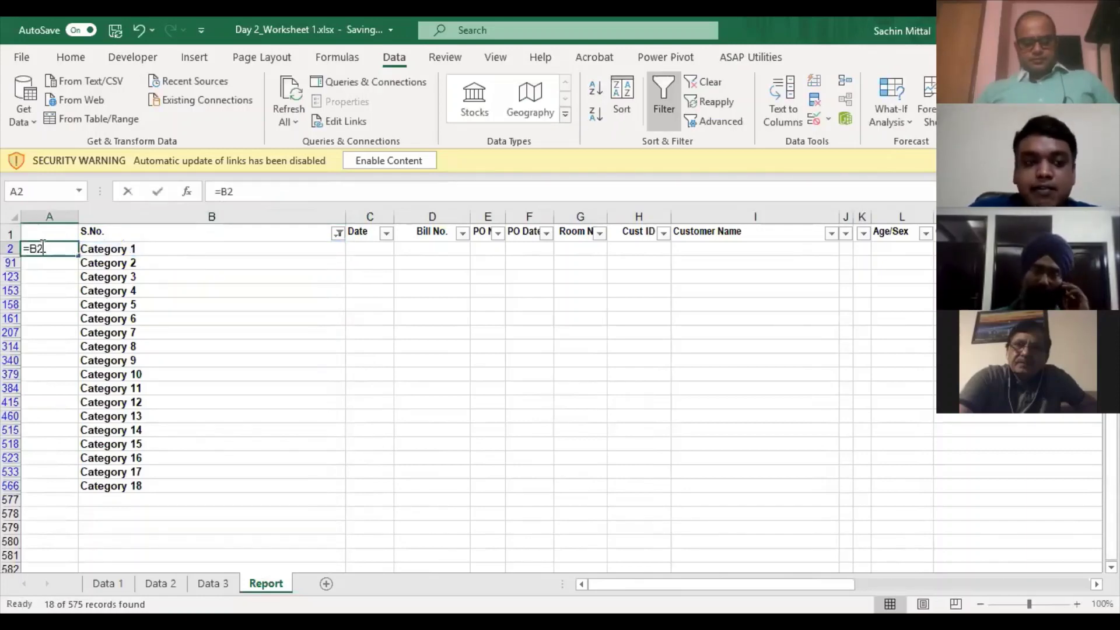
pyautogui.press('Right')
pyautogui.press('Return')
pyautogui.click(40, 246)
pyautogui.hotkey('ctrl', 'c')
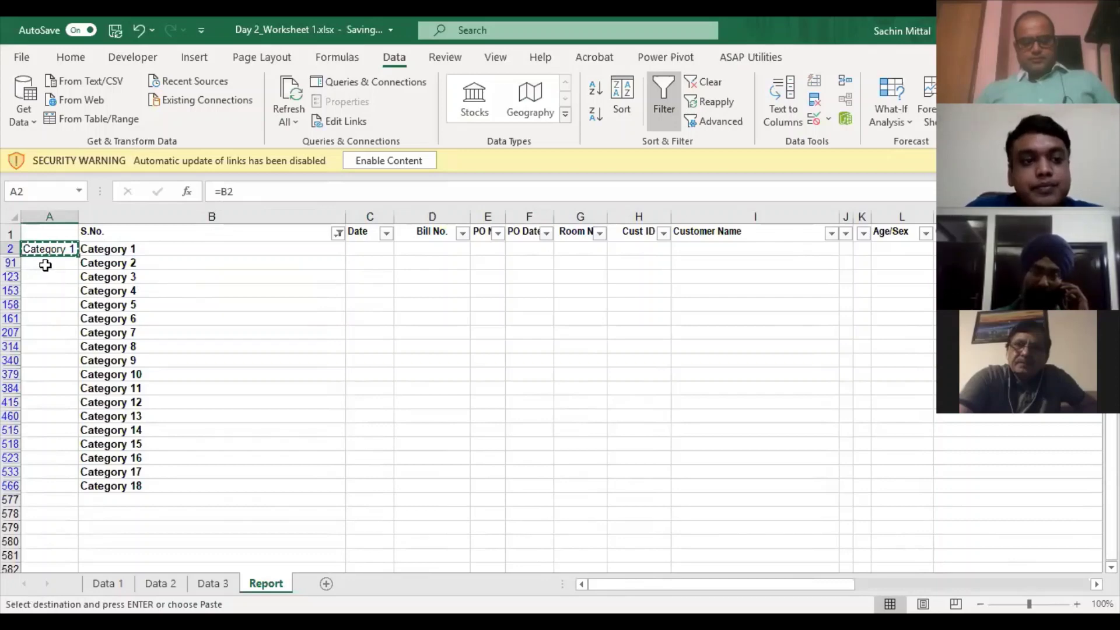
# - Copy A2's formula and select the empty column A cells from row 91 to 566
pyautogui.moveTo(46, 265); pyautogui.dragTo(67, 486)
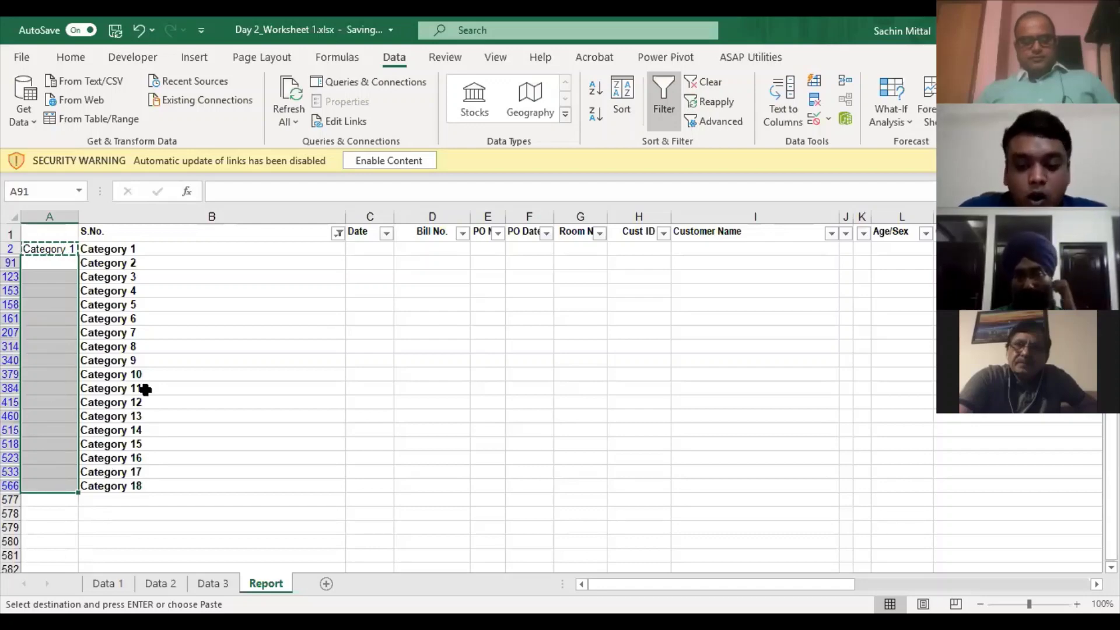
pyautogui.hotkey('alt', ';')
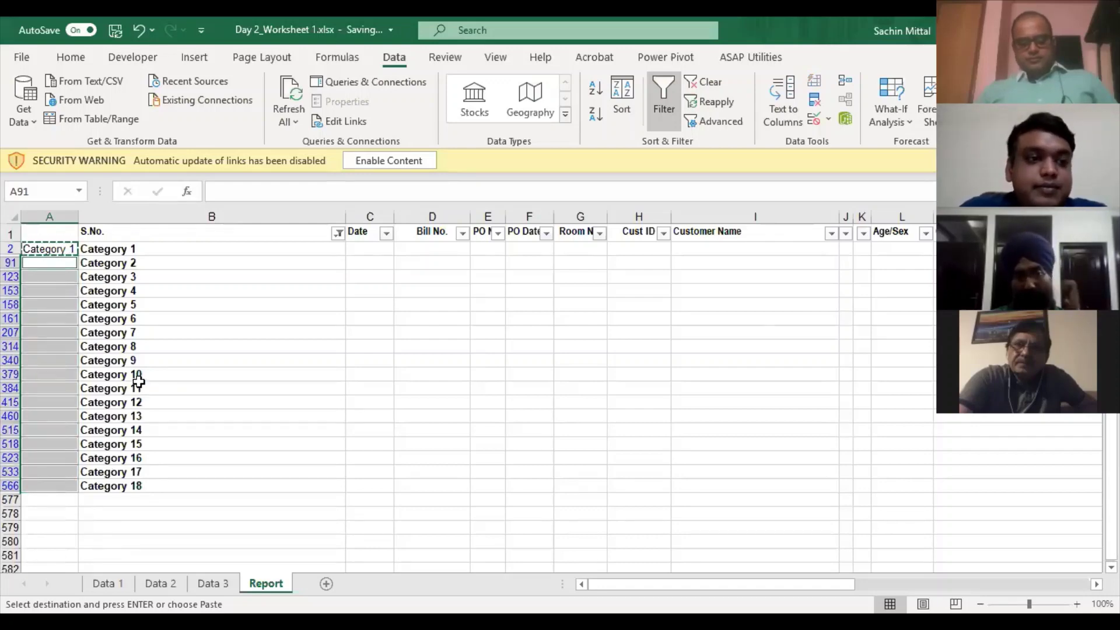
pyautogui.press('Escape')
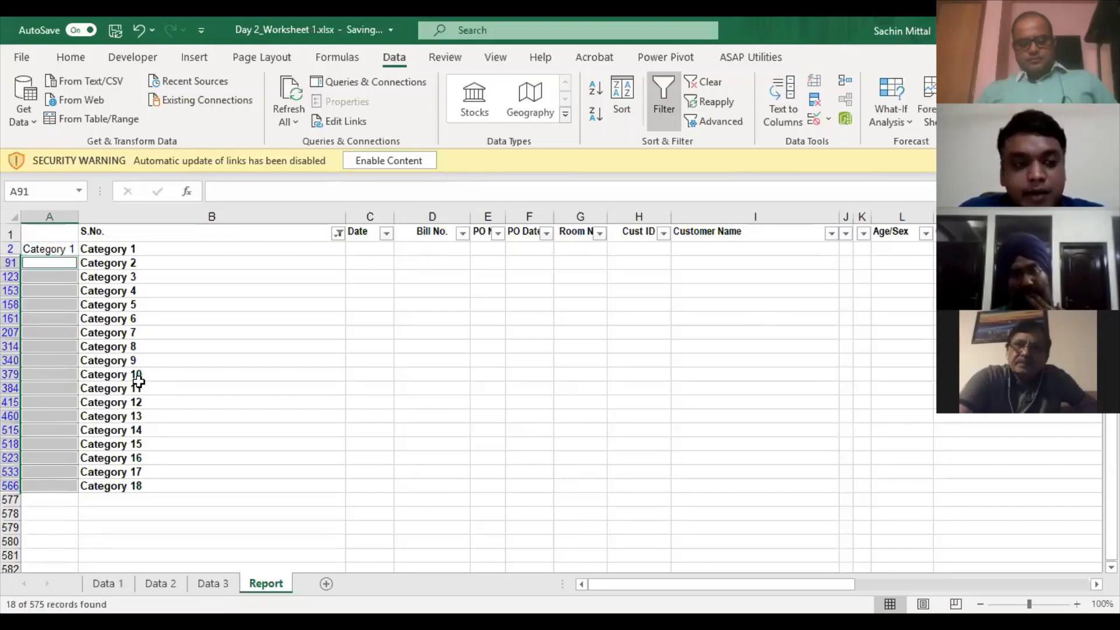
pyautogui.moveTo(123, 272); pyautogui.dragTo(54, 487)
pyautogui.click(60, 246)
pyautogui.hotkey('ctrl', 'c')
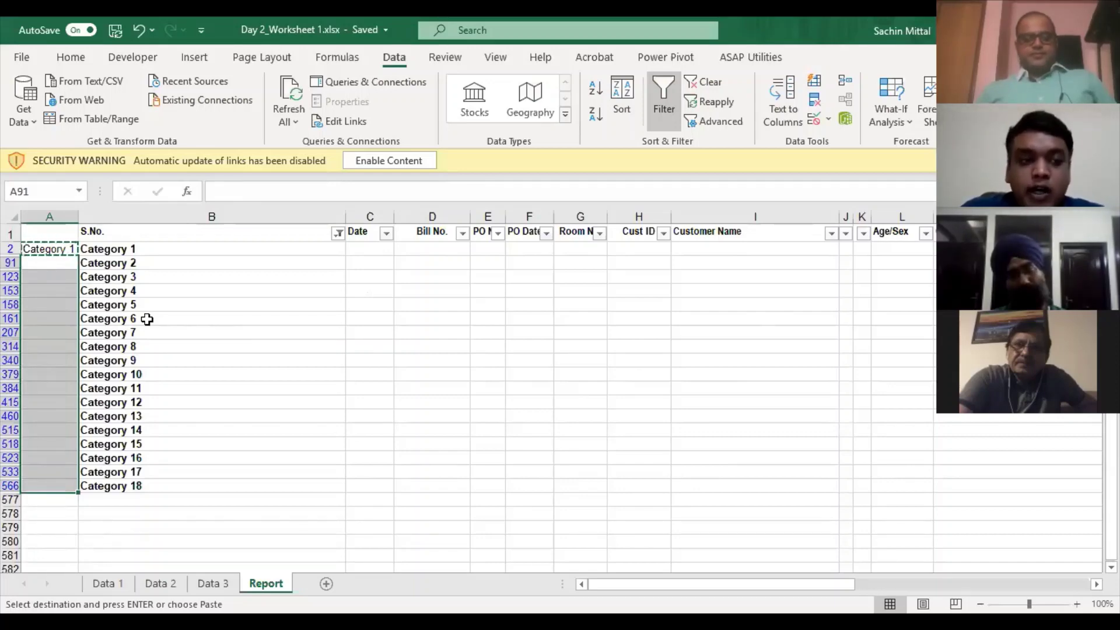
pyautogui.hotkey('alt', ';')
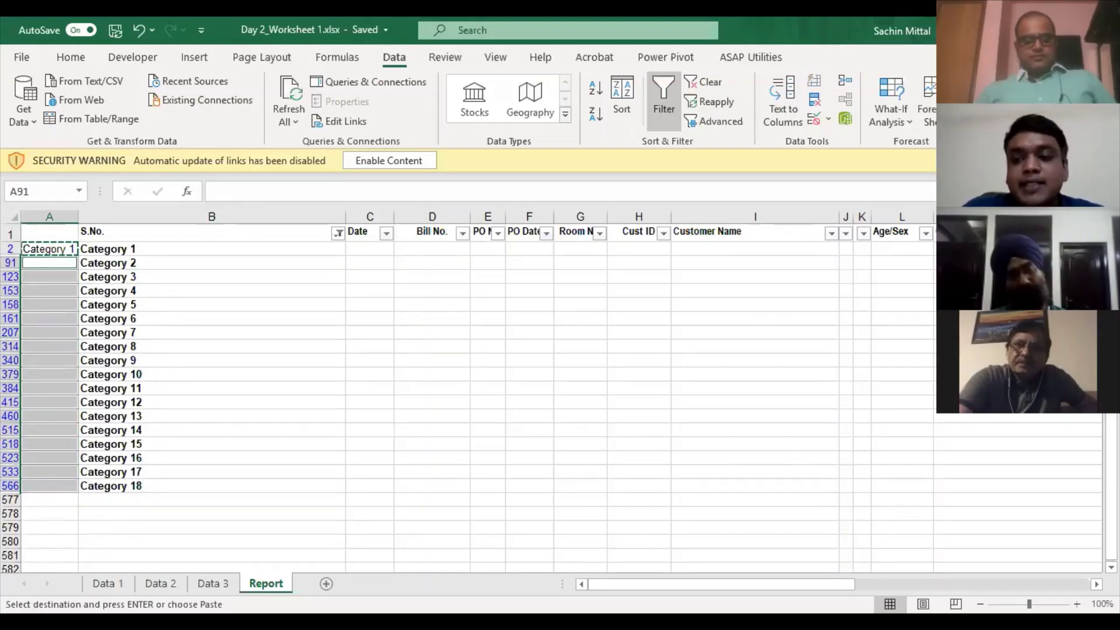
pyautogui.press('Escape')
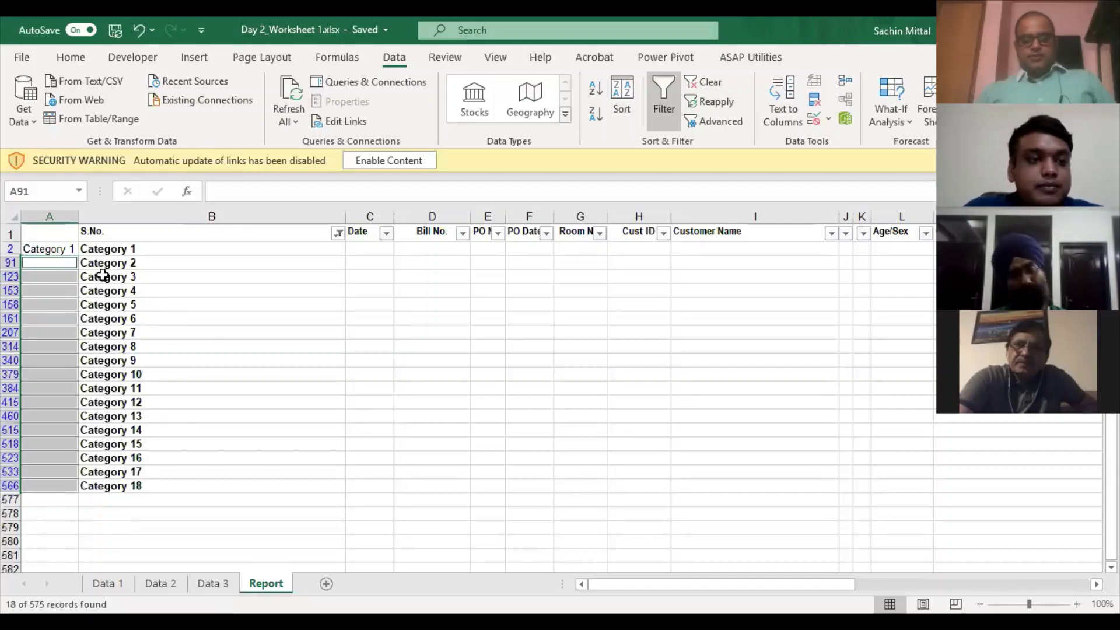
pyautogui.moveTo(105, 275); pyautogui.dragTo(58, 483)
pyautogui.click(68, 249)
pyautogui.hotkey('ctrl', 'c')
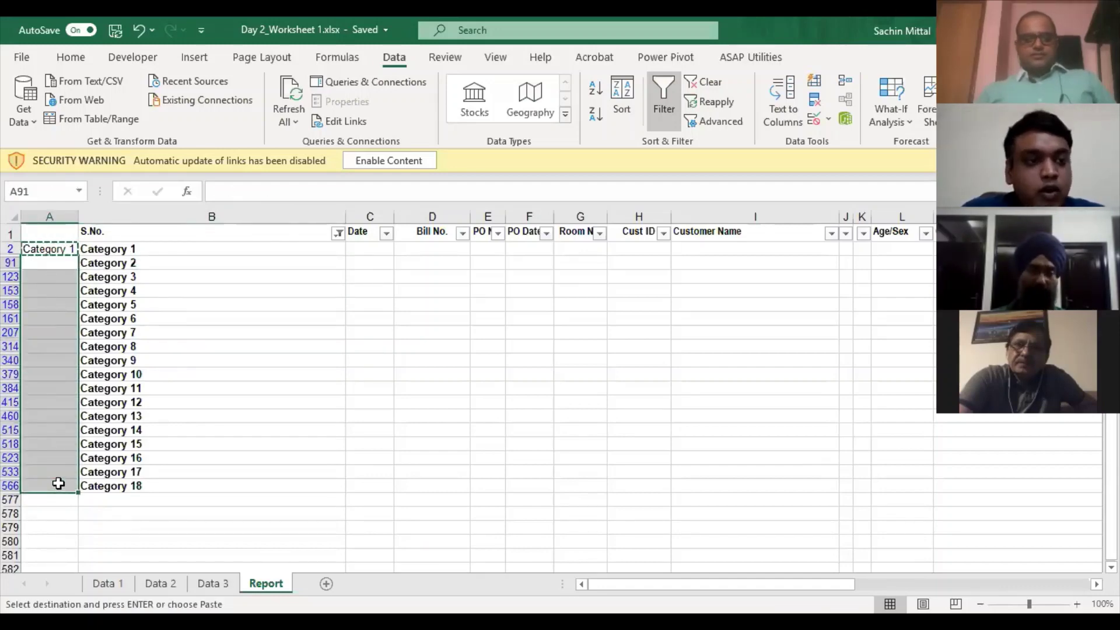
# - Restrict the selection to visible cells only and bring up the paste options
pyautogui.hotkey('alt', ';')
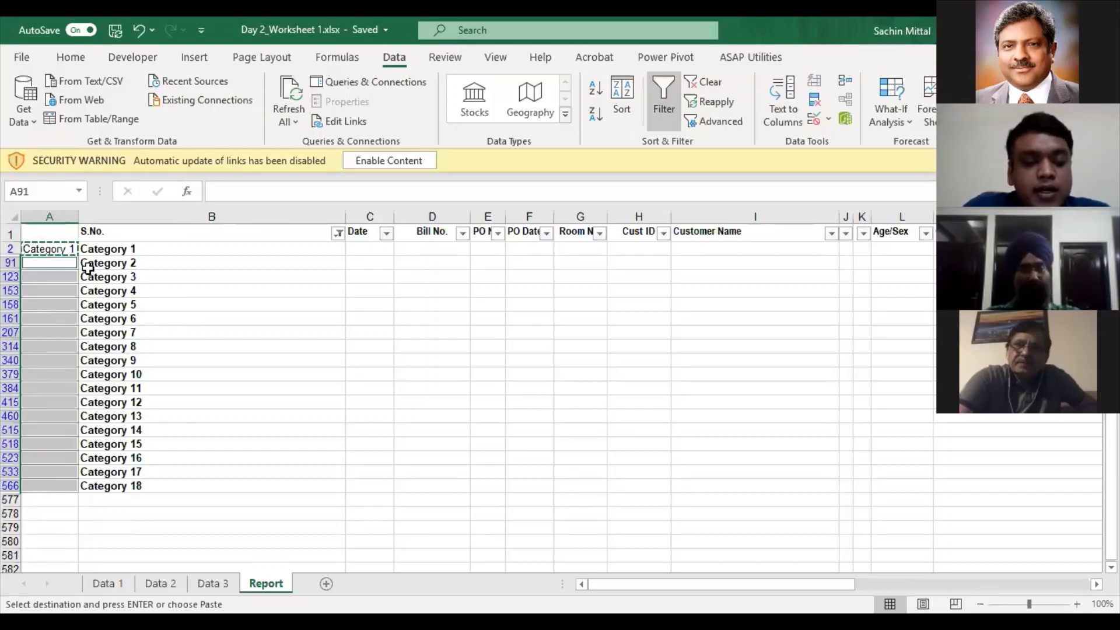
pyautogui.press('alt')
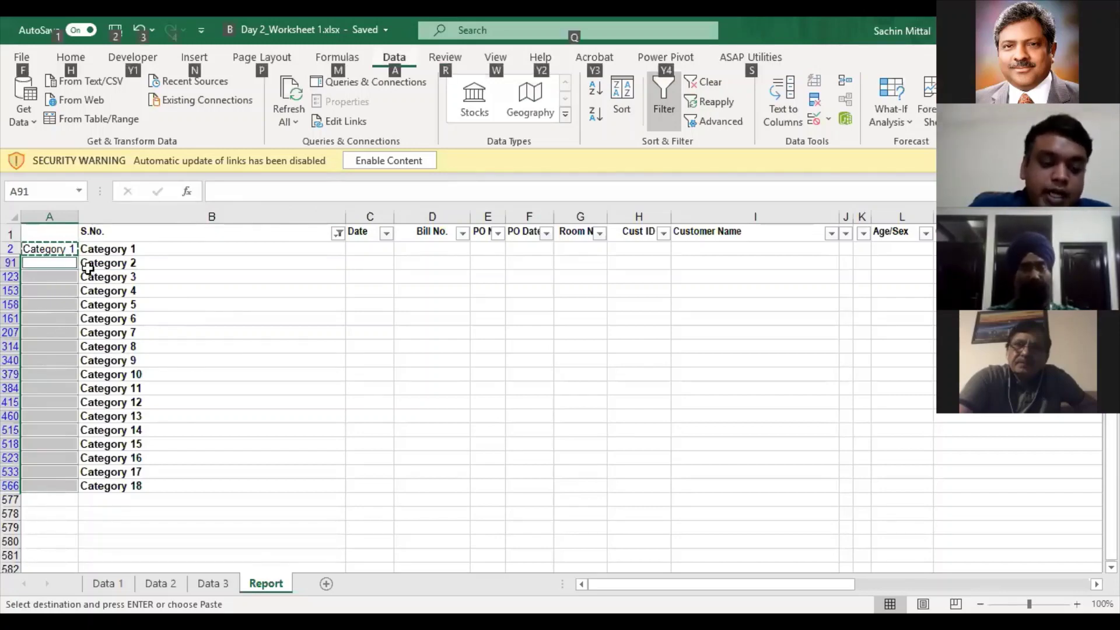
pyautogui.press('alt')
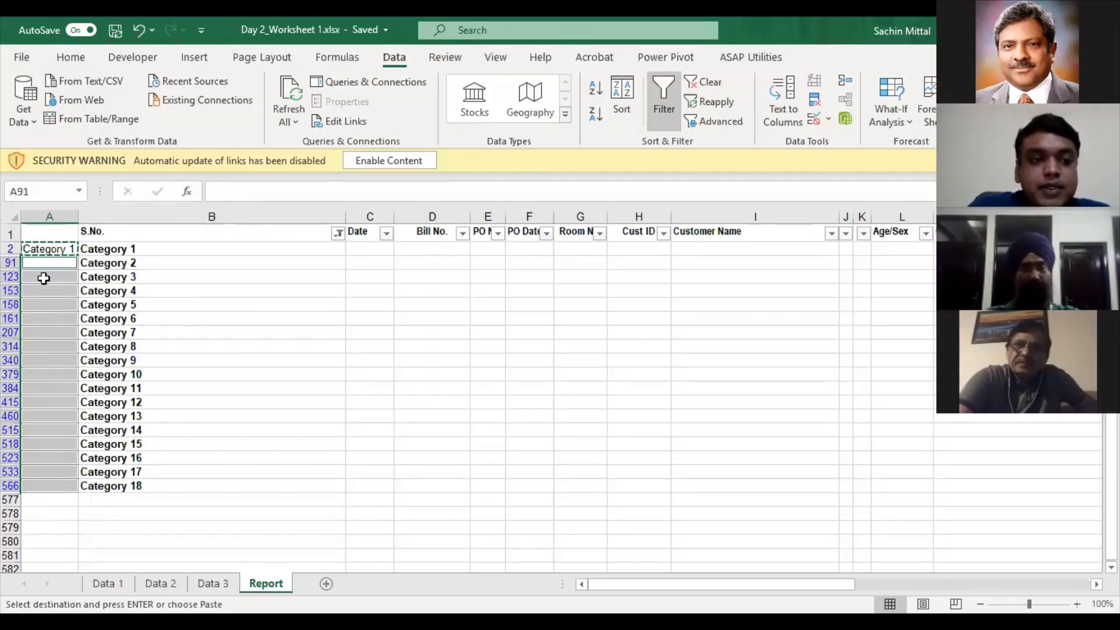
pyautogui.hotkey('shift', 'F10')
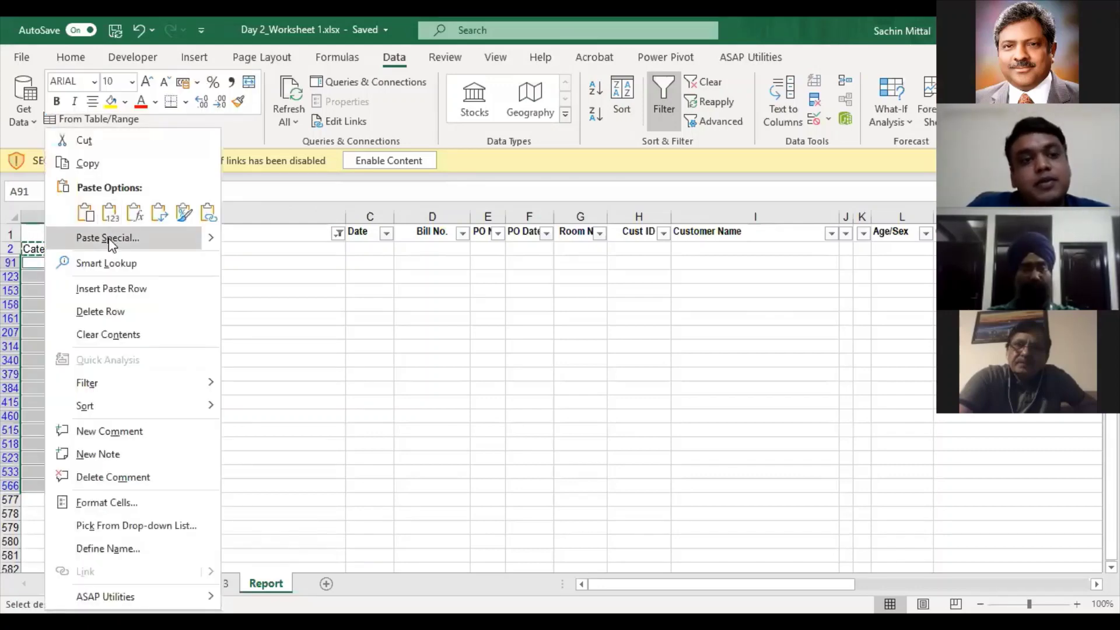
# - Paste only the label formula into the visible column A cells beside the category headers
pyautogui.press('Escape')
pyautogui.hotkey('ctrl', 'alt', 'v')
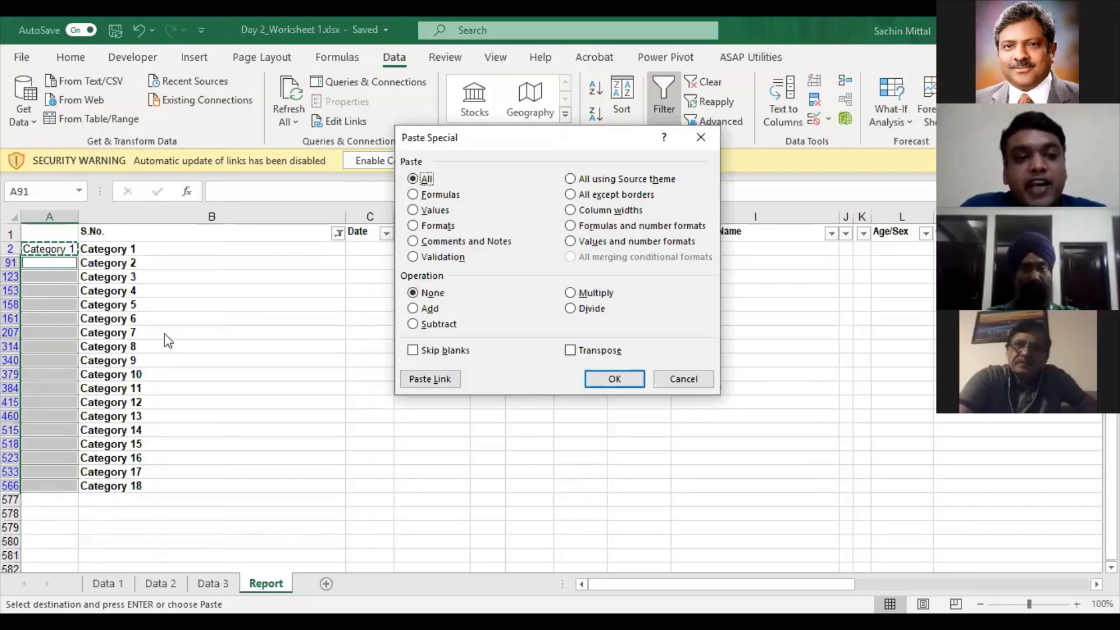
pyautogui.moveTo(555, 141); pyautogui.dragTo(444, 144)
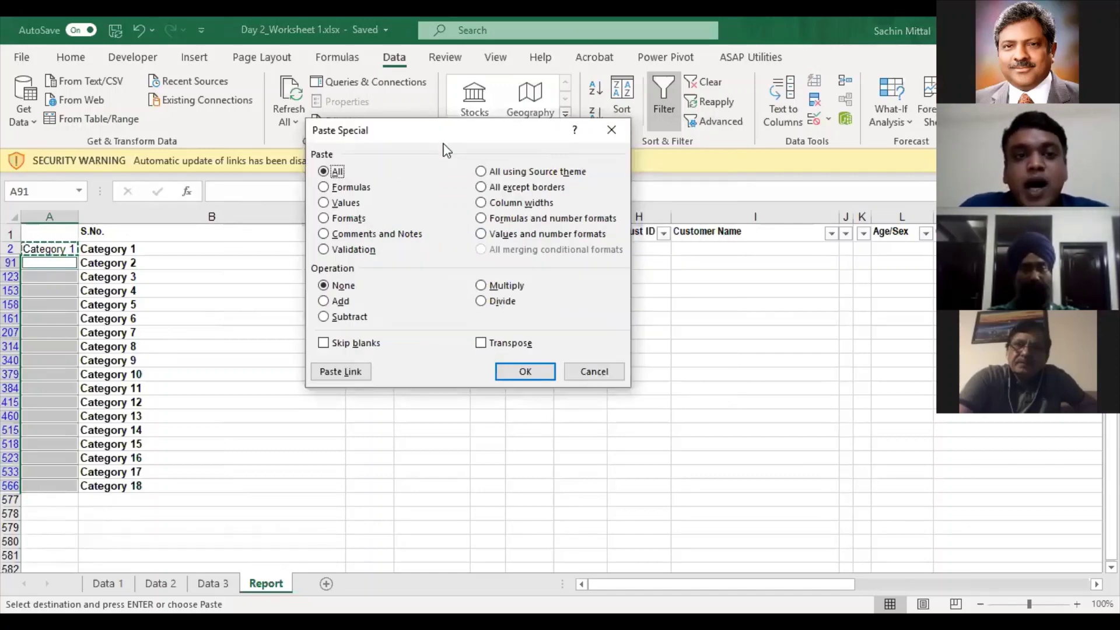
pyautogui.click(350, 188)
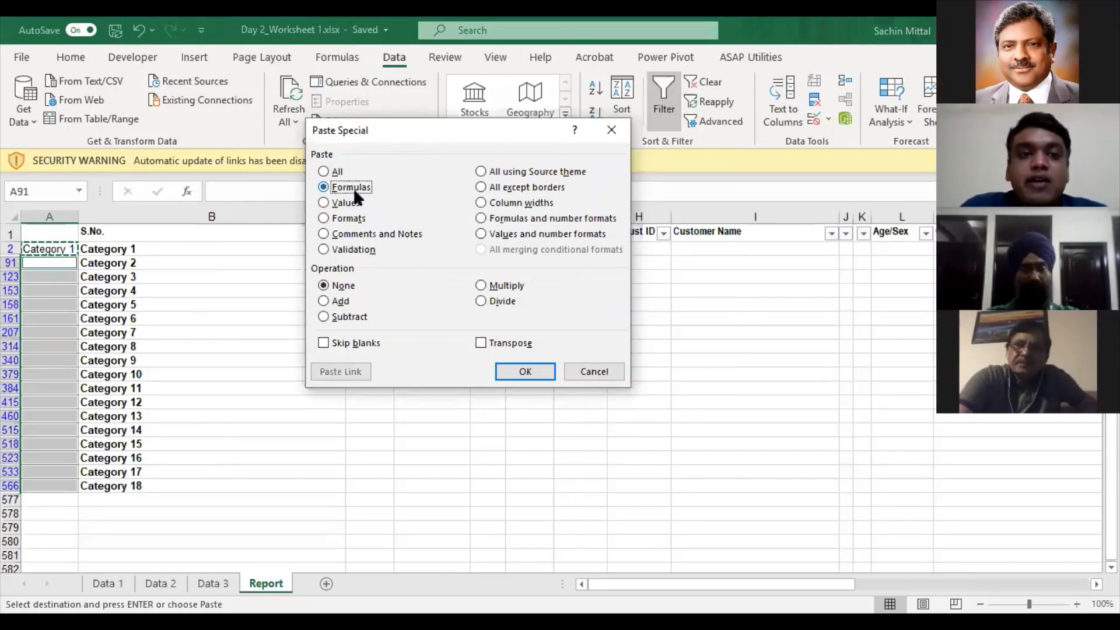
pyautogui.click(524, 373)
pyautogui.press('Escape')
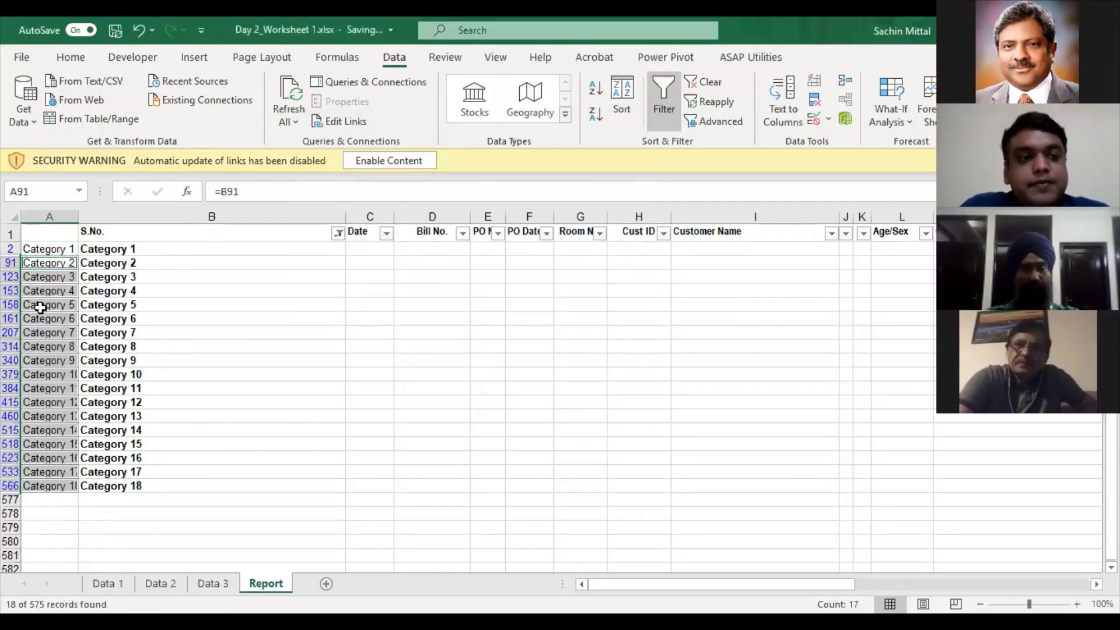
# - Spot-check the pasted formulas in A123, A314, A415 and A566, and autofit column A
pyautogui.click(58, 276)
pyautogui.click(59, 347)
pyautogui.click(60, 401)
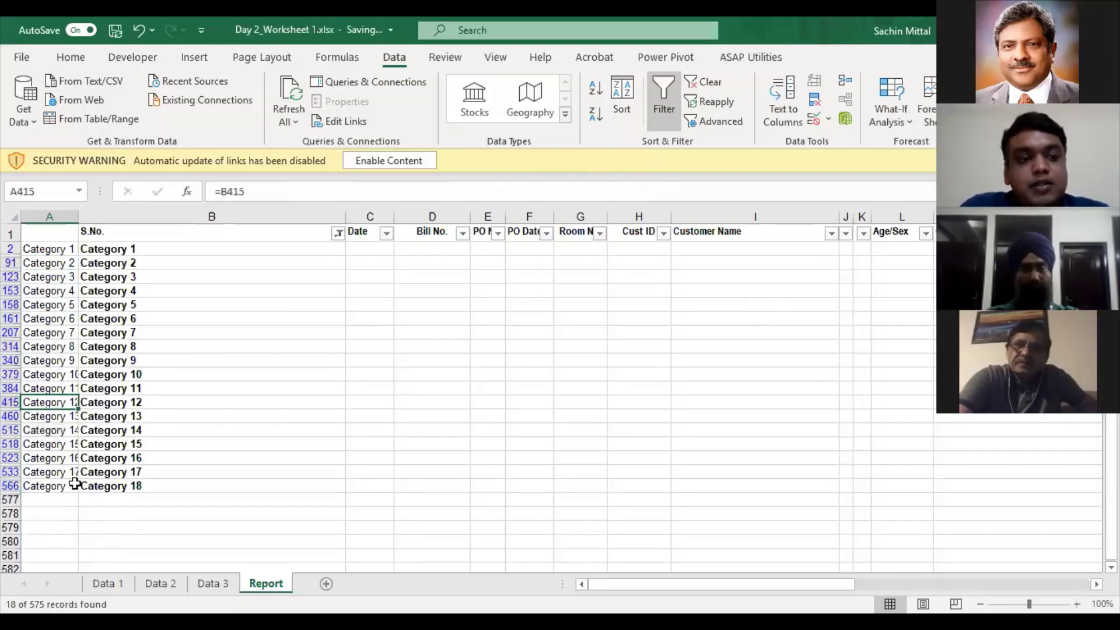
pyautogui.click(61, 486)
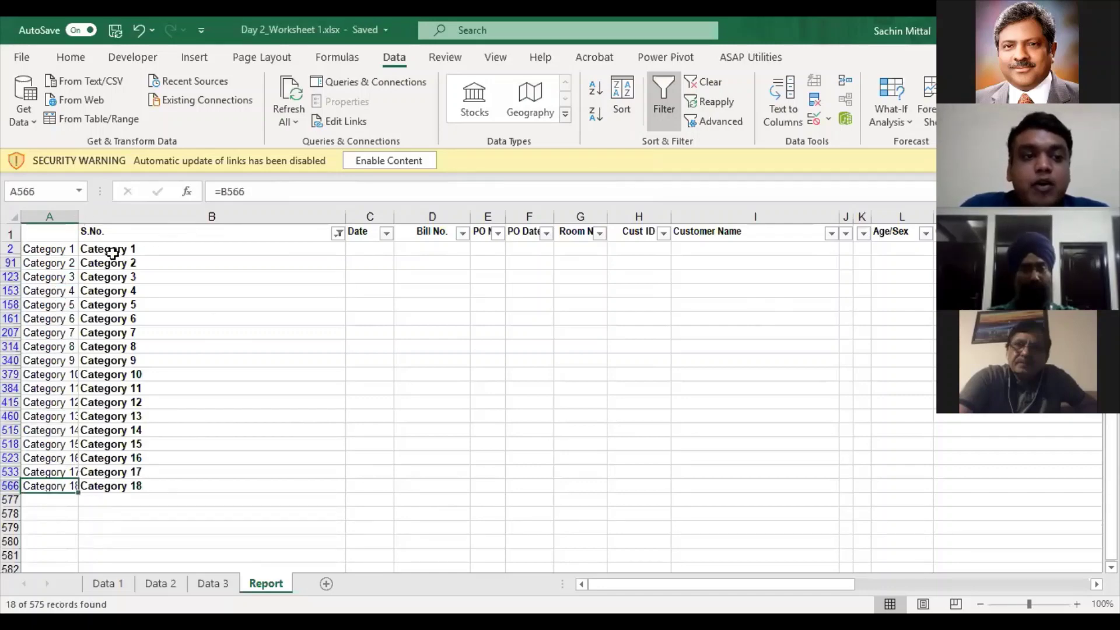
pyautogui.doubleClick(78, 217)
pyautogui.click(113, 253)
# - Verify the formulas in A2, A91 and A123 against the Category 1 and Category 2 labels
pyautogui.click(56, 251)
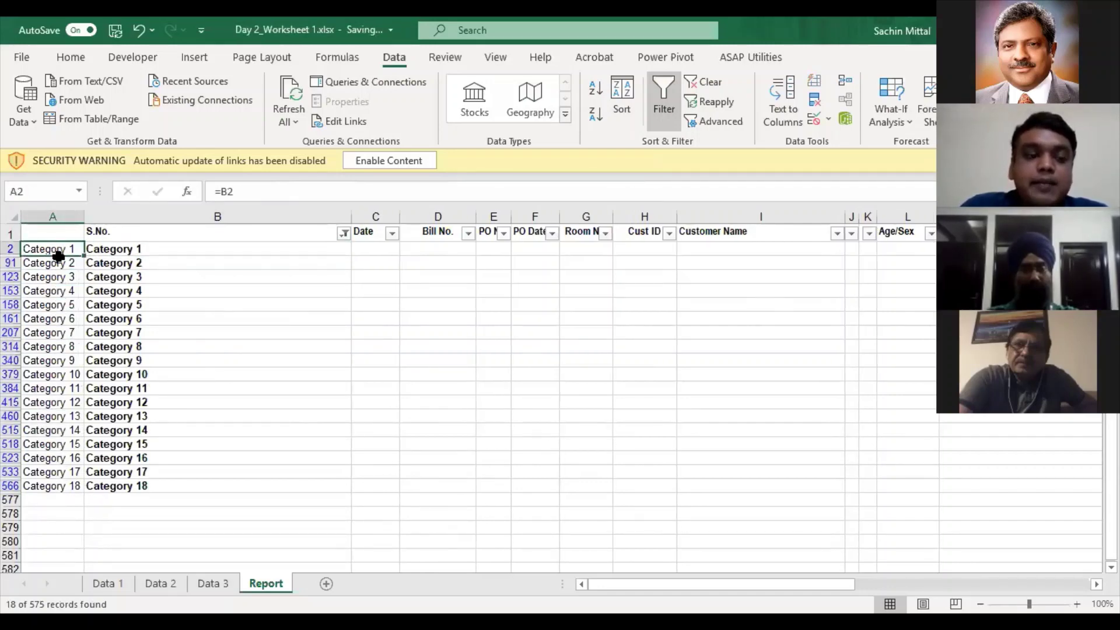
pyautogui.click(124, 251)
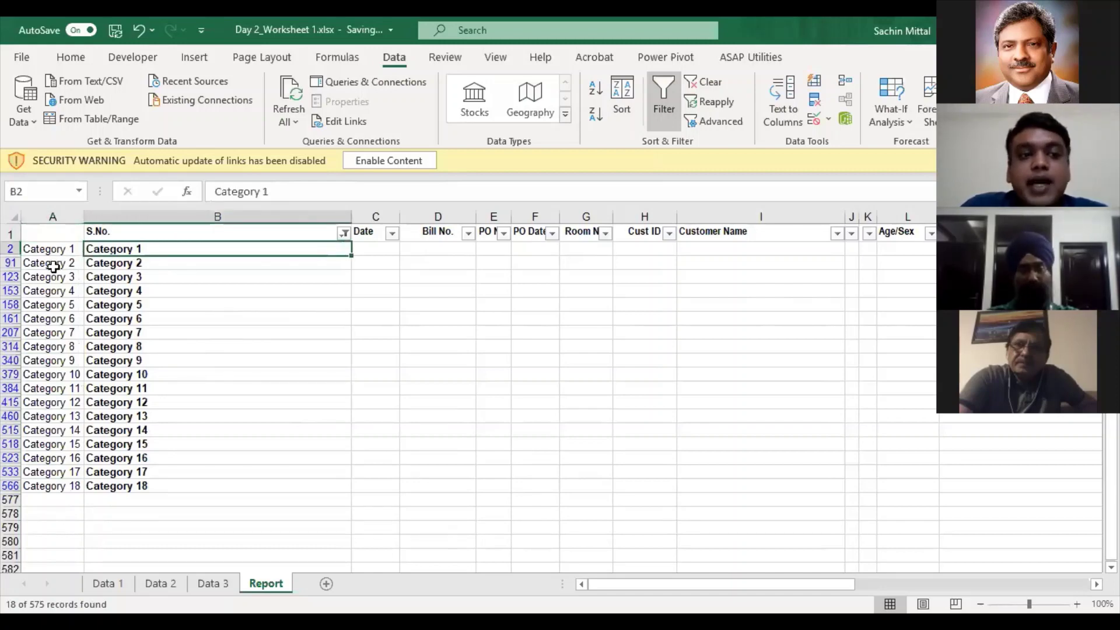
pyautogui.click(65, 253)
pyautogui.click(67, 263)
pyautogui.moveTo(65, 254); pyautogui.dragTo(75, 473)
pyautogui.click(138, 264)
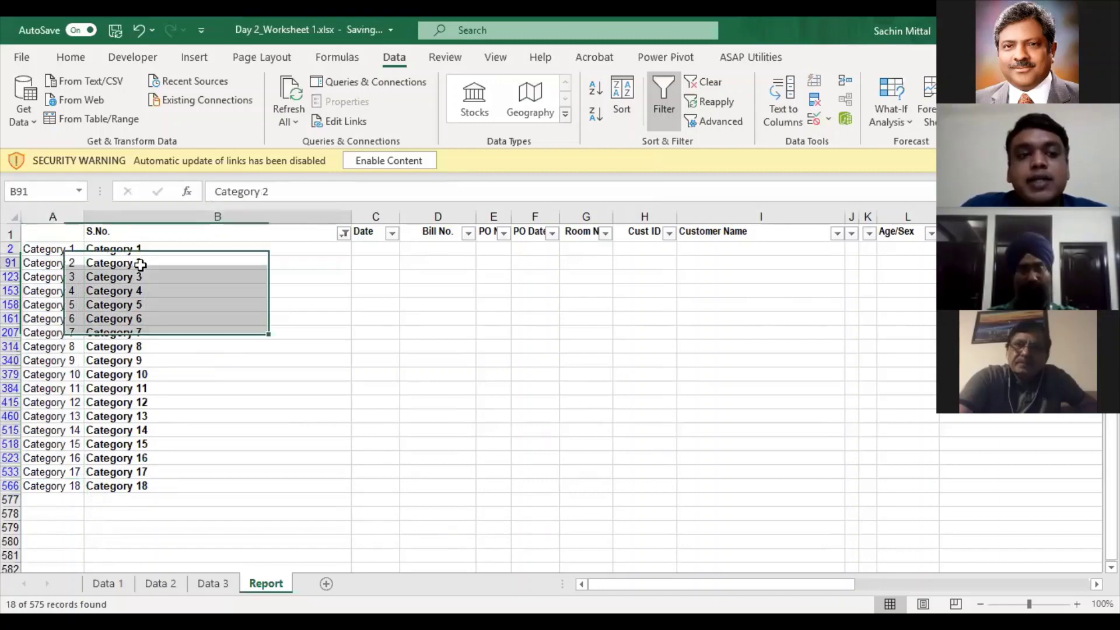
pyautogui.click(49, 276)
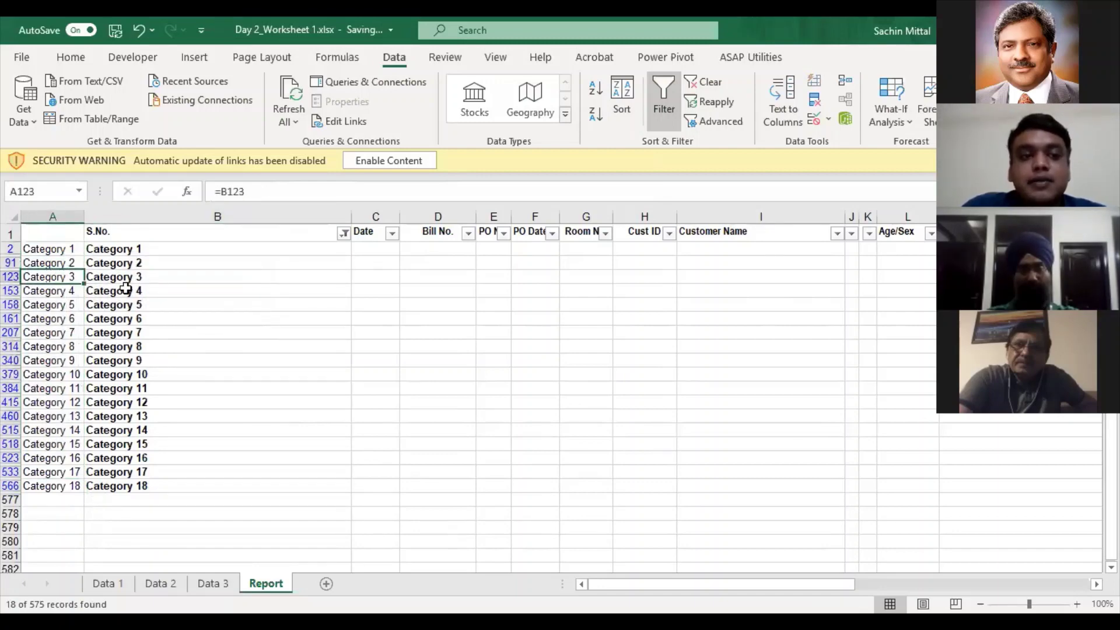
# - Clear the S.No. filter so every row shows again
pyautogui.click(346, 233)
pyautogui.click(283, 318)
pyautogui.click(68, 290)
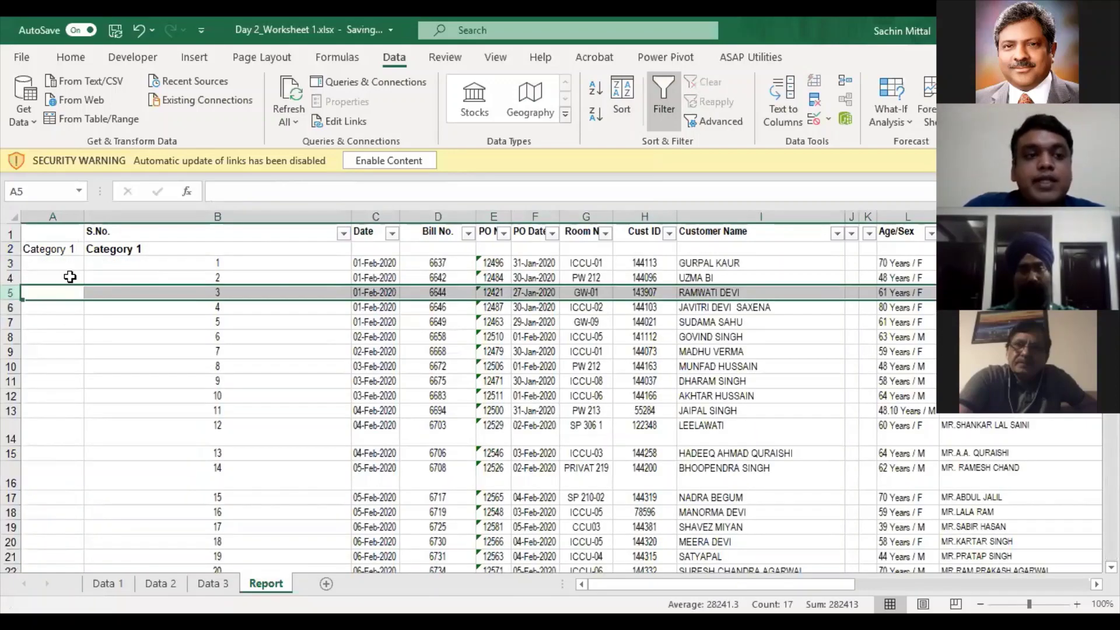
# - Move through column A between the Category 1 and Category 2 label rows
pyautogui.click(70, 277)
pyautogui.hotkey('ctrl', 'Down')
pyautogui.press('Down')
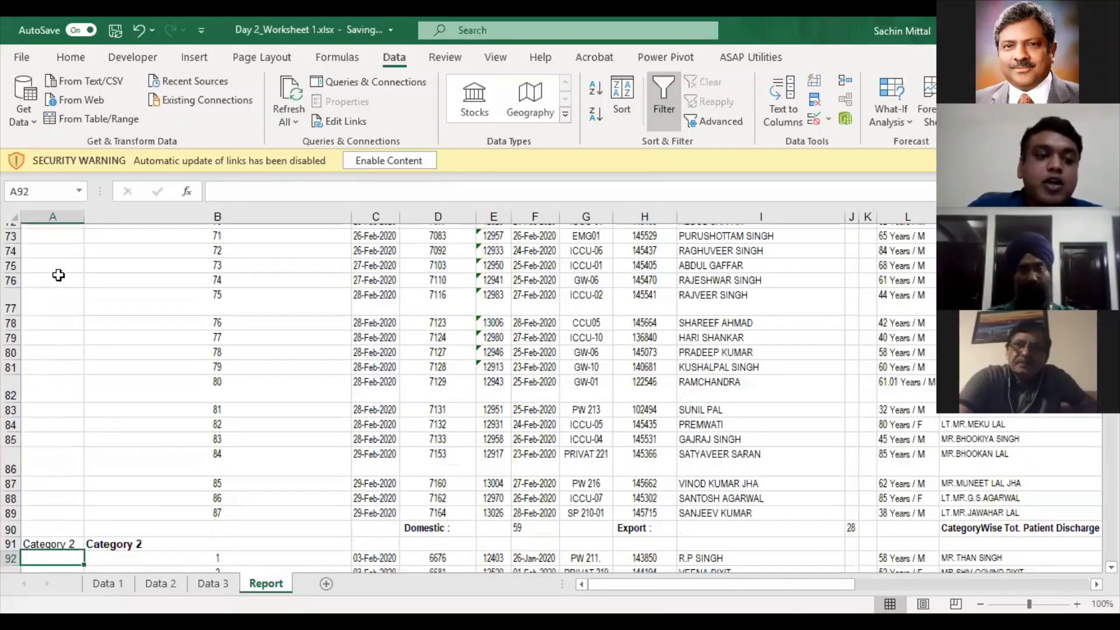
pyautogui.press('Up')
pyautogui.hotkey('ctrl', 'Up')
pyautogui.press('Down')
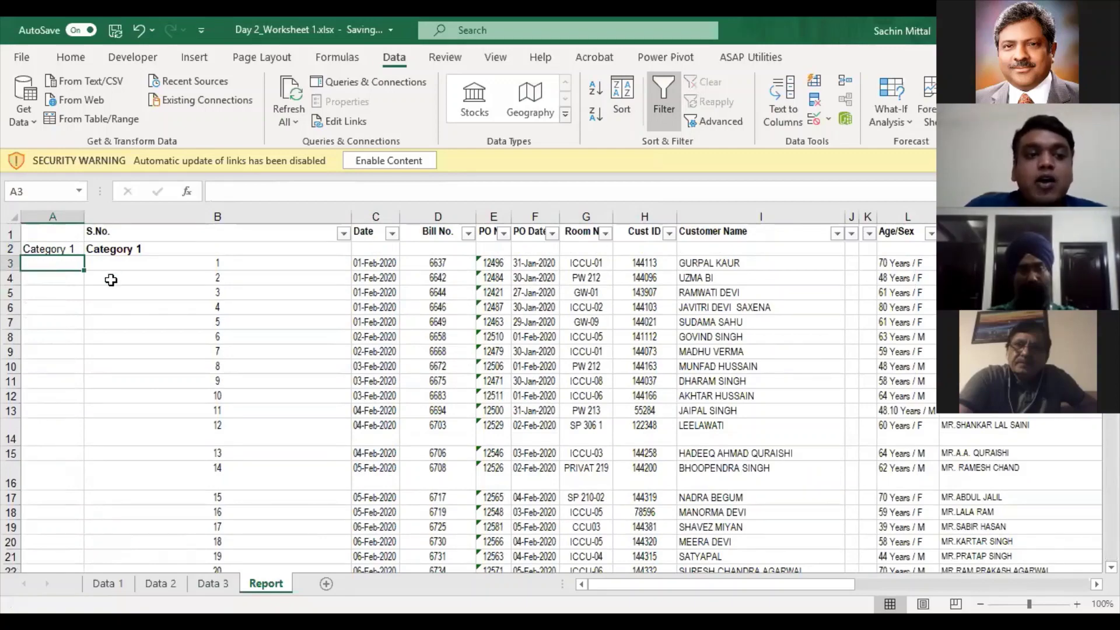
# - Check the Category 1 formula in A2 and the extent of the used data range
pyautogui.moveTo(136, 258); pyautogui.dragTo(123, 251)
pyautogui.click(53, 251)
pyautogui.scroll(-1, 53, 284)
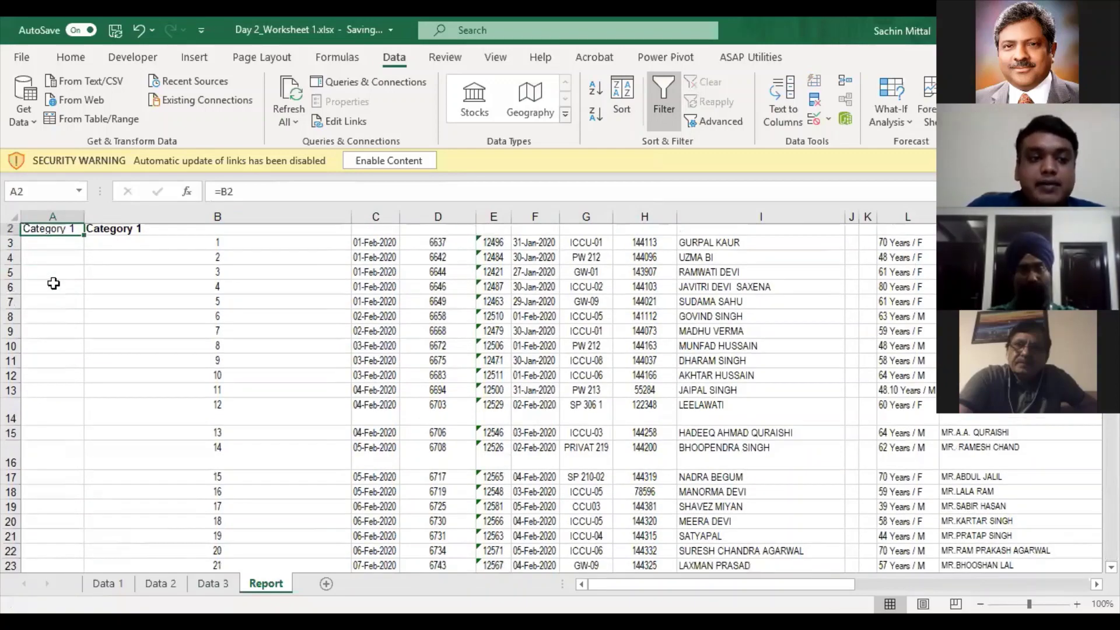
pyautogui.scroll(1, 54, 284)
pyautogui.press('Up')
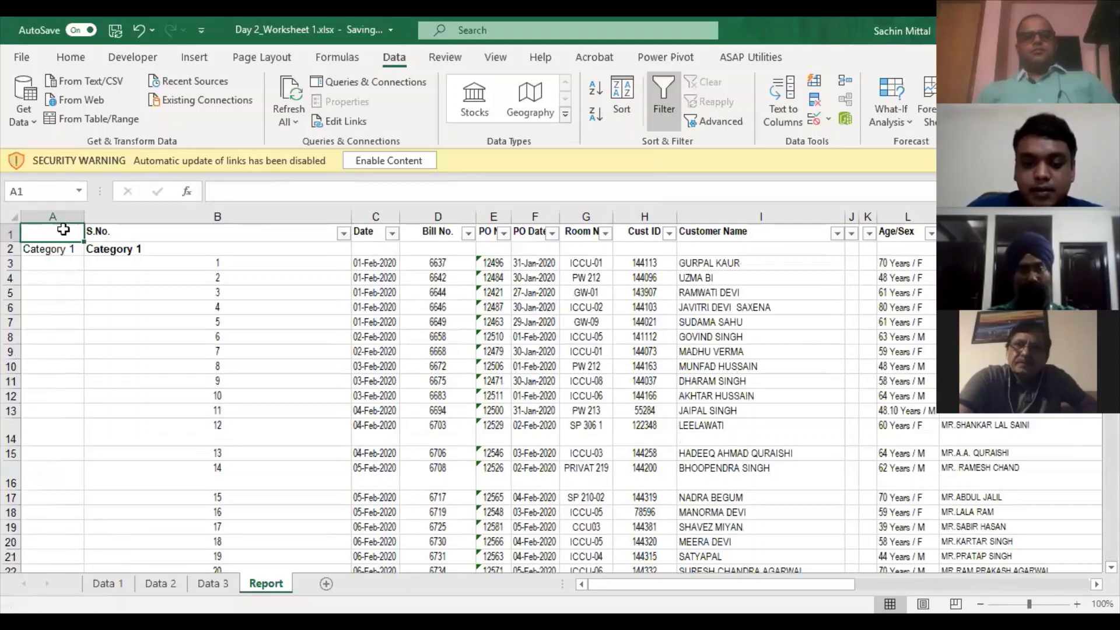
pyautogui.hotkey('ctrl', 'shift', 'End')
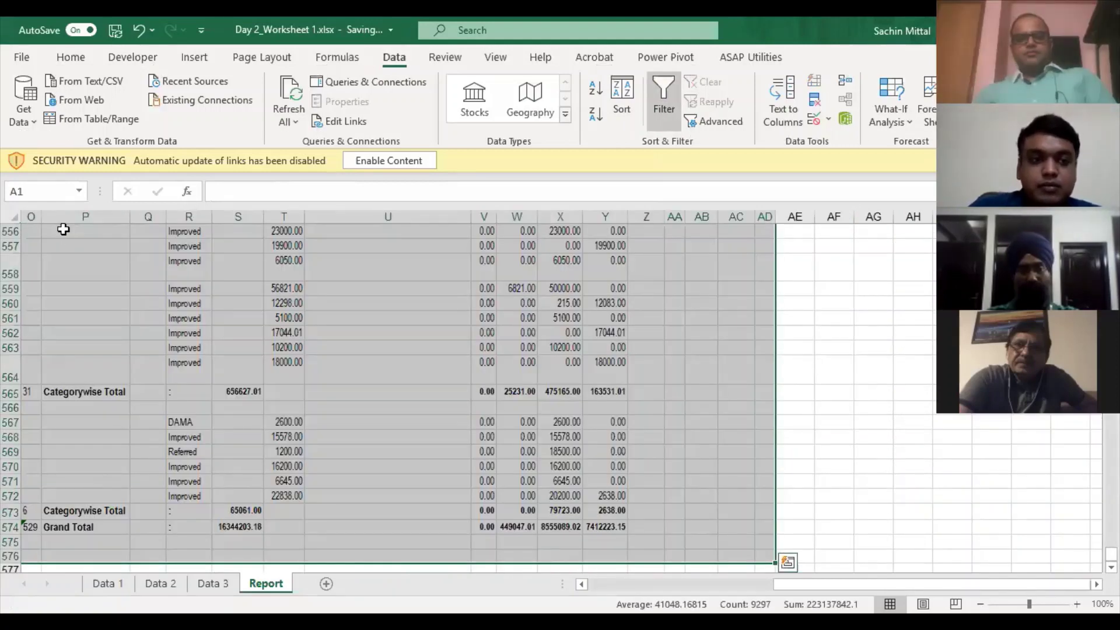
pyautogui.hotkey('ctrl', 'Home')
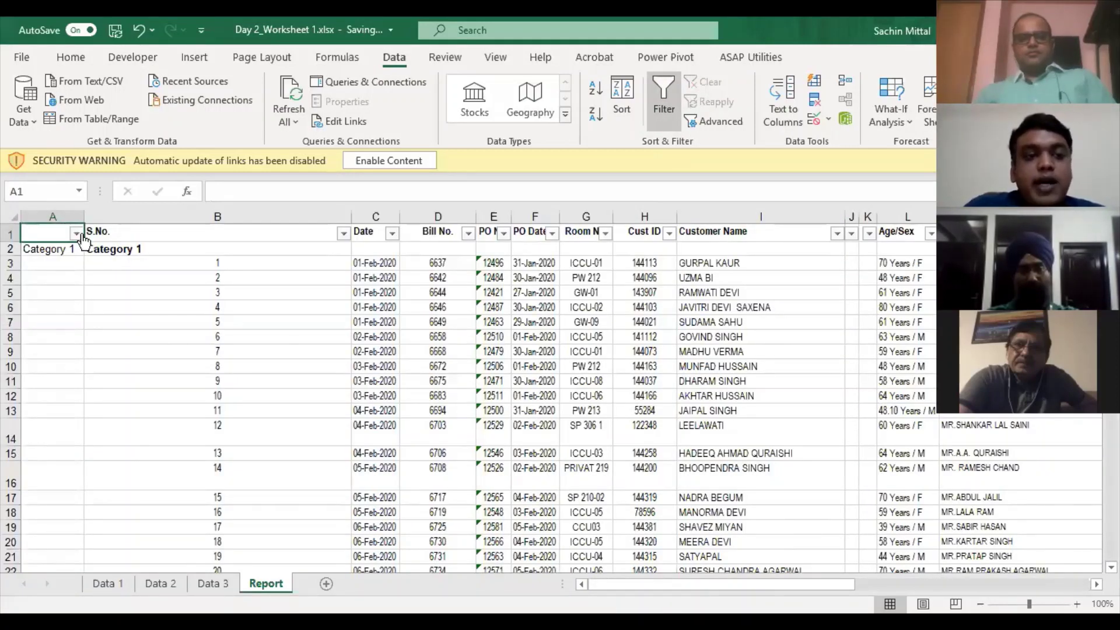
# - Set column A's filter to keep only (Blanks)
pyautogui.click(76, 234)
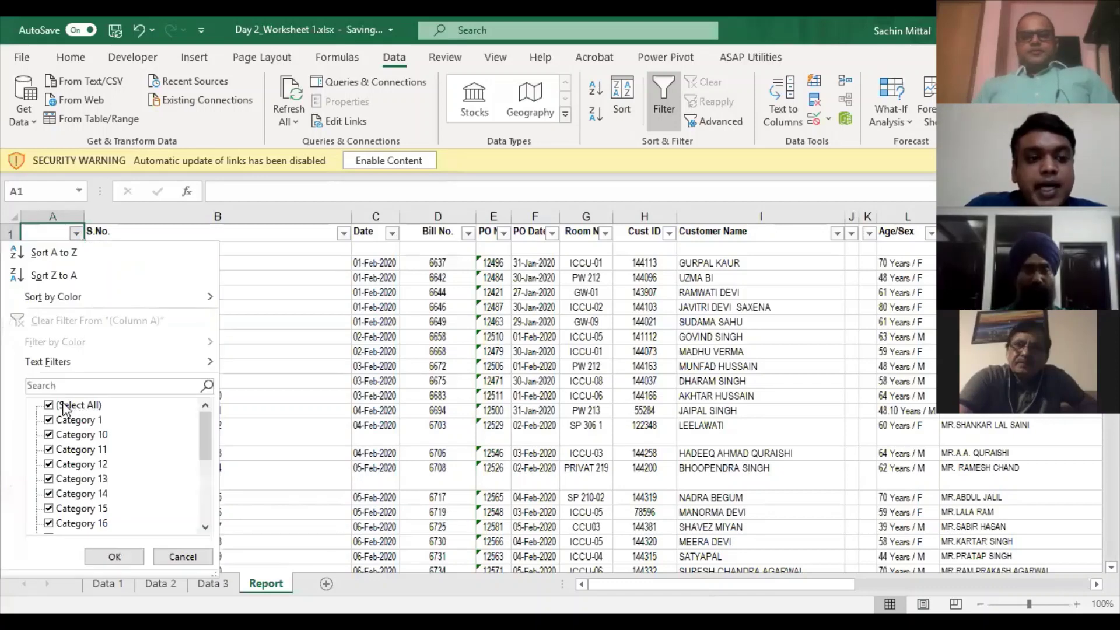
pyautogui.click(63, 407)
pyautogui.scroll(-5, 124, 499)
pyautogui.click(49, 523)
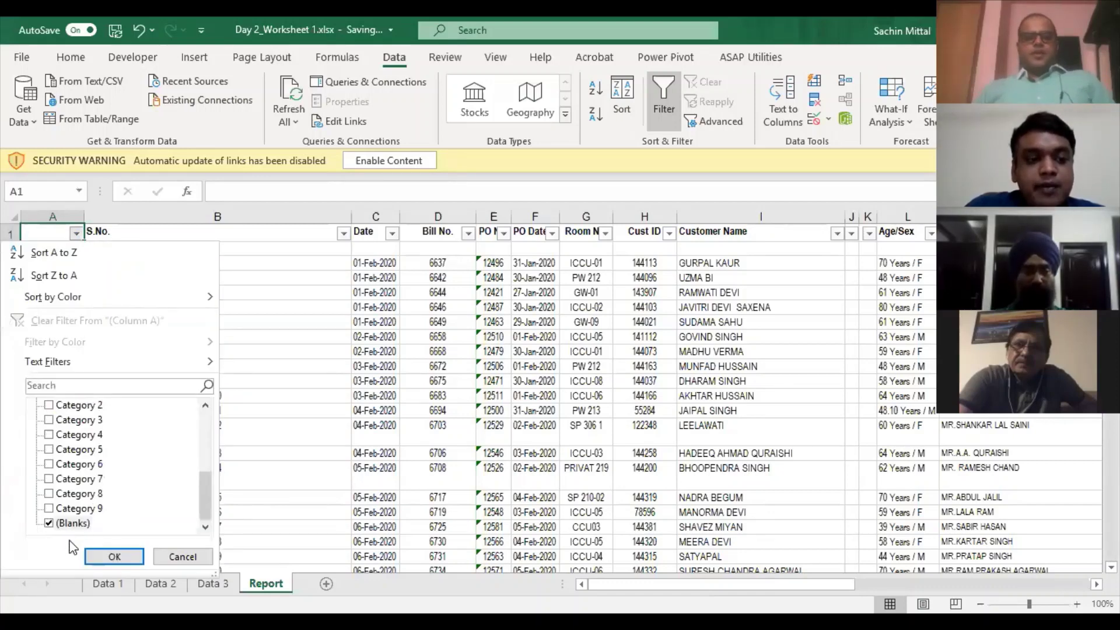
pyautogui.click(114, 558)
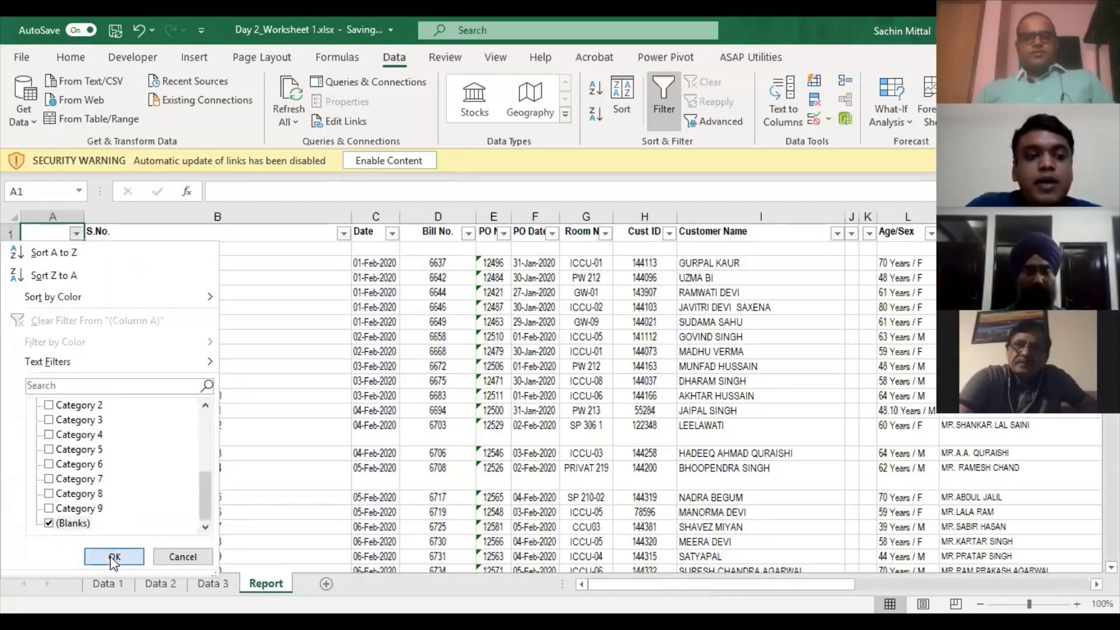
# - Enter =A2 in cell A3 and copy it, then undo that attempt
pyautogui.click(70, 250)
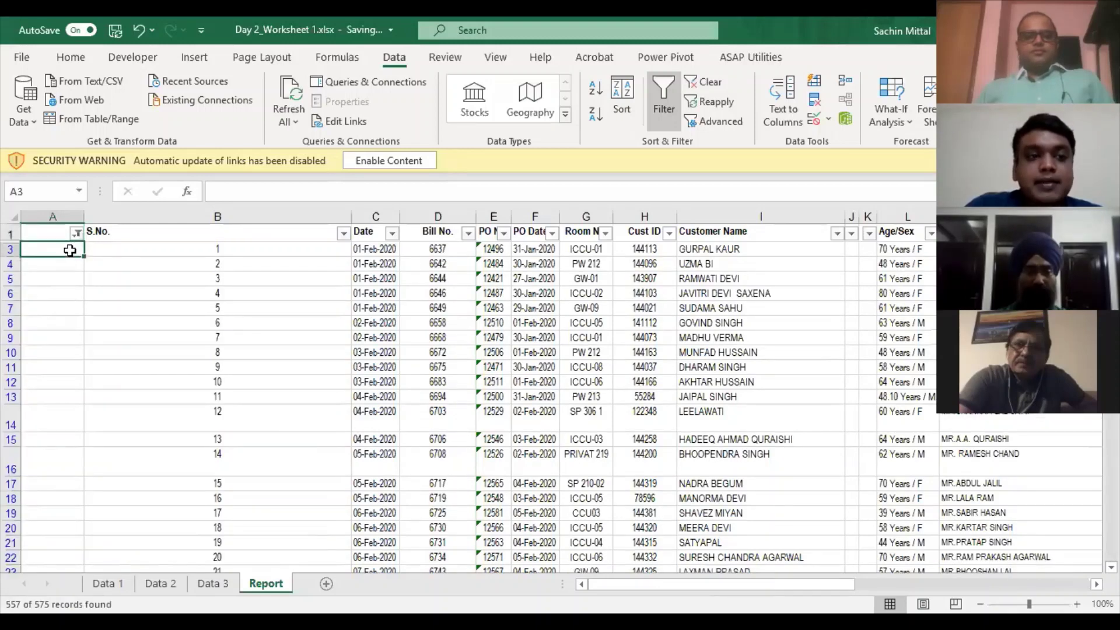
pyautogui.write('=')
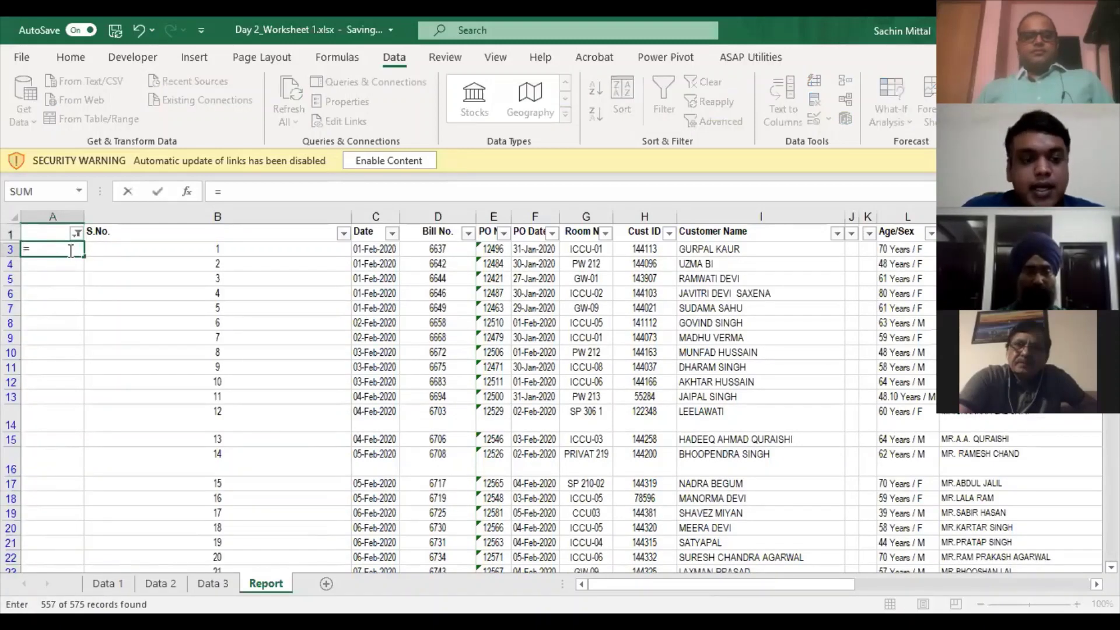
pyautogui.write('A2')
pyautogui.press('Return')
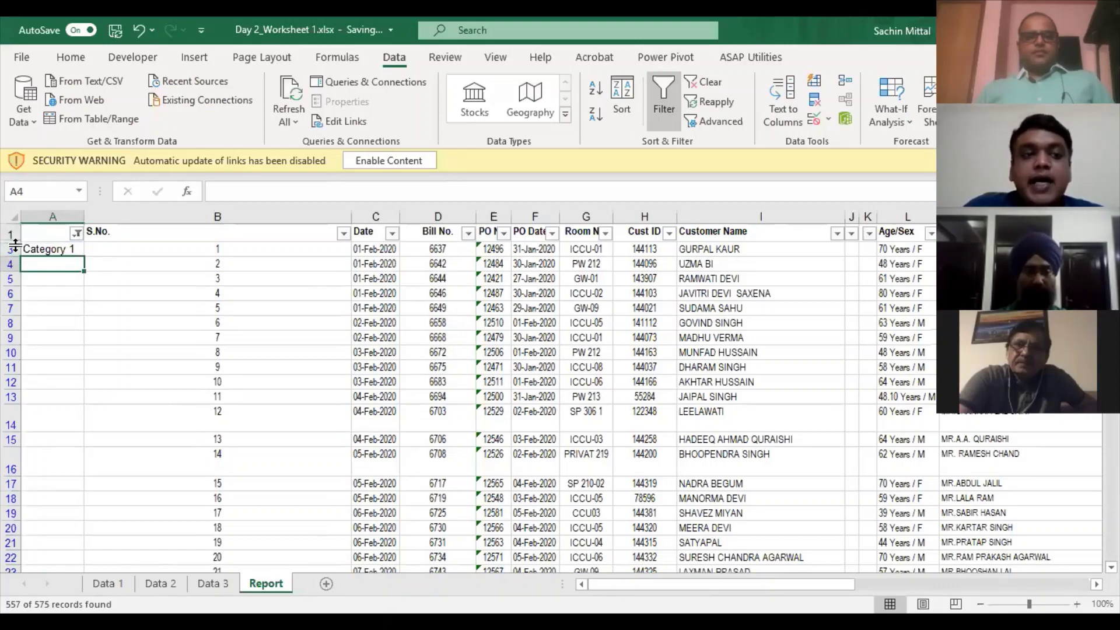
pyautogui.doubleClick(15, 246)
pyautogui.click(44, 262)
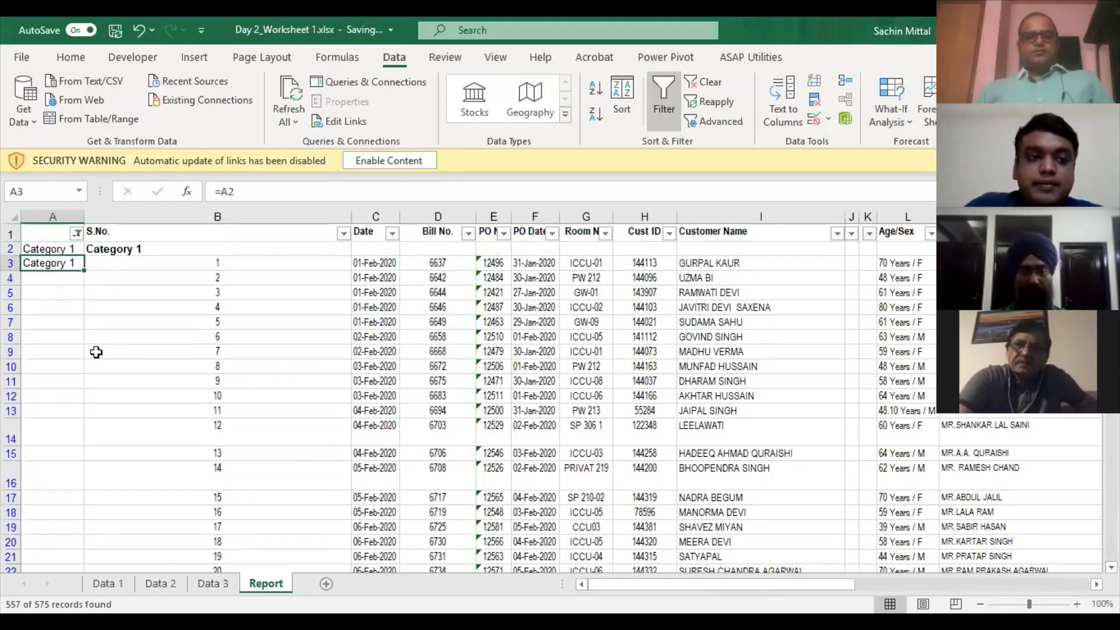
pyautogui.hotkey('ctrl', 'c')
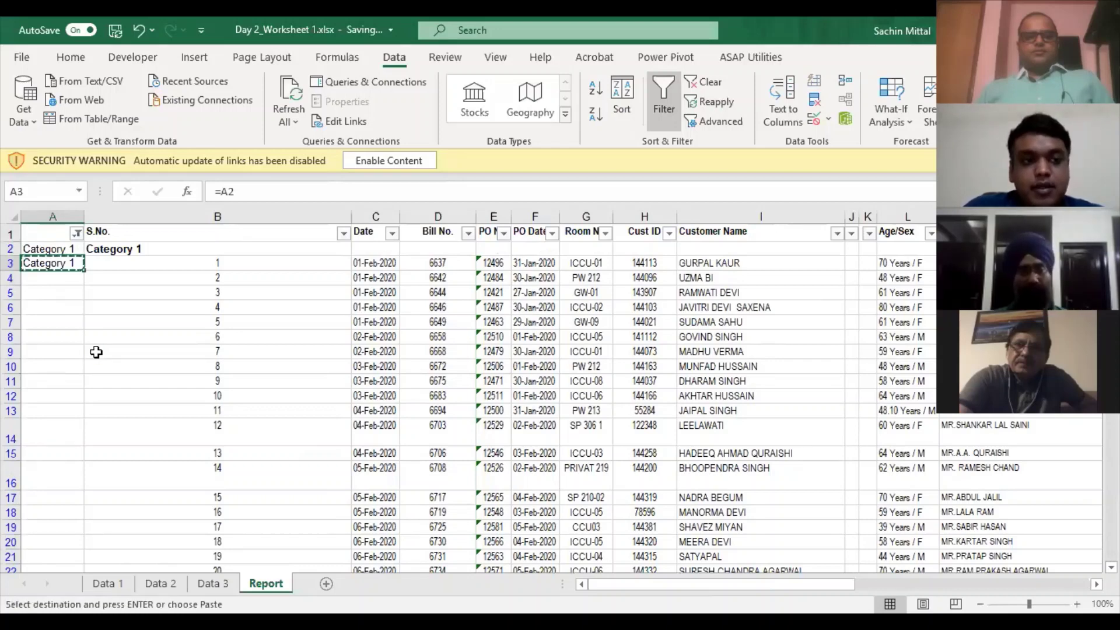
pyautogui.hotkey('ctrl', 'z')
pyautogui.hotkey('ctrl', 'z')
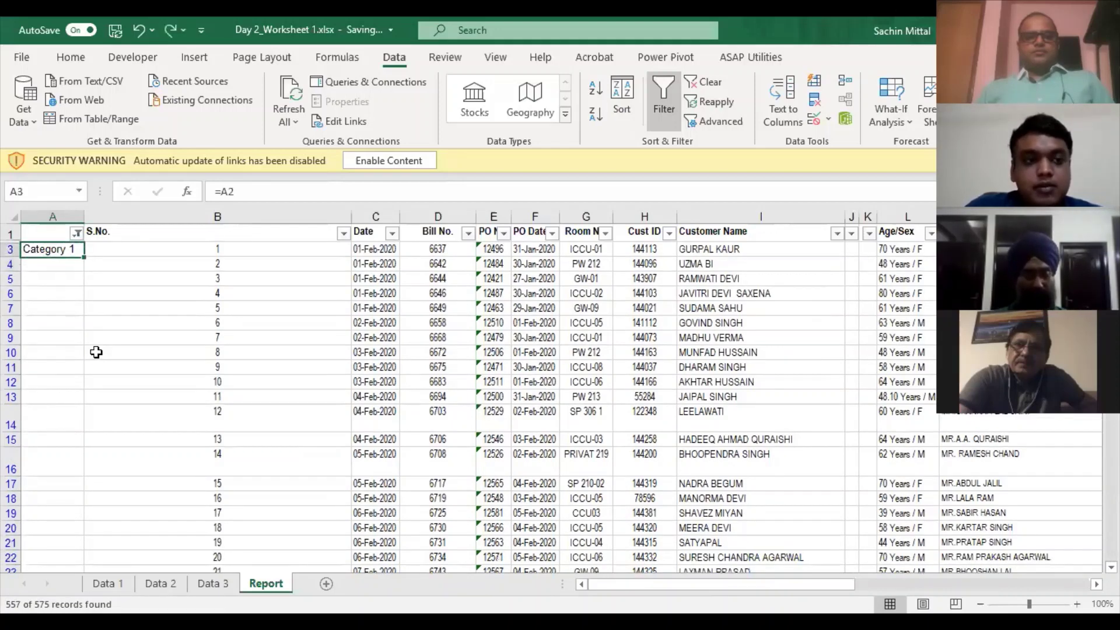
# - Reapply column A's filter to show only (Blanks)
pyautogui.hotkey('alt', 'Down')
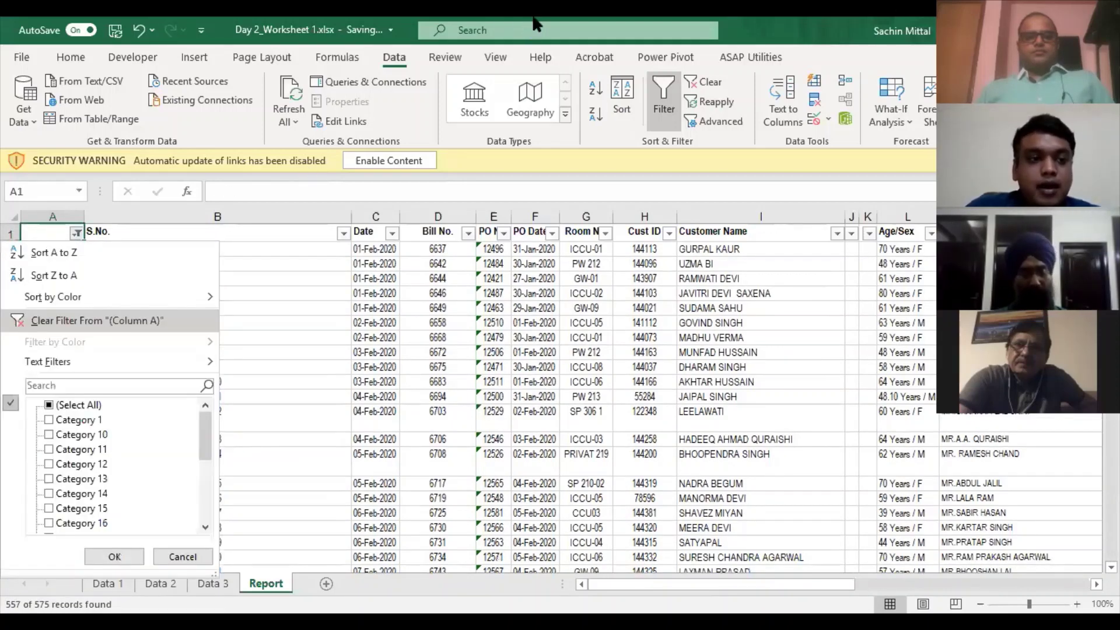
pyautogui.press('c')
pyautogui.hotkey('alt', 'Down')
pyautogui.press('e')
pyautogui.press('Down')
pyautogui.press('Down')
pyautogui.press('Up')
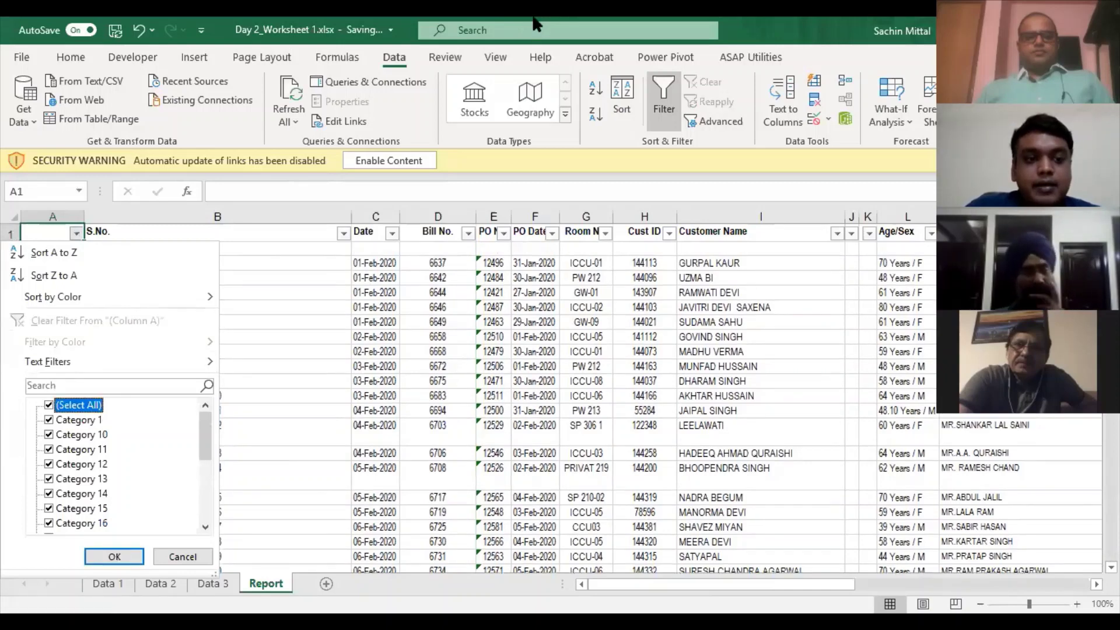
pyautogui.press('space')
pyautogui.press('End')
pyautogui.press('space')
pyautogui.press('Return')
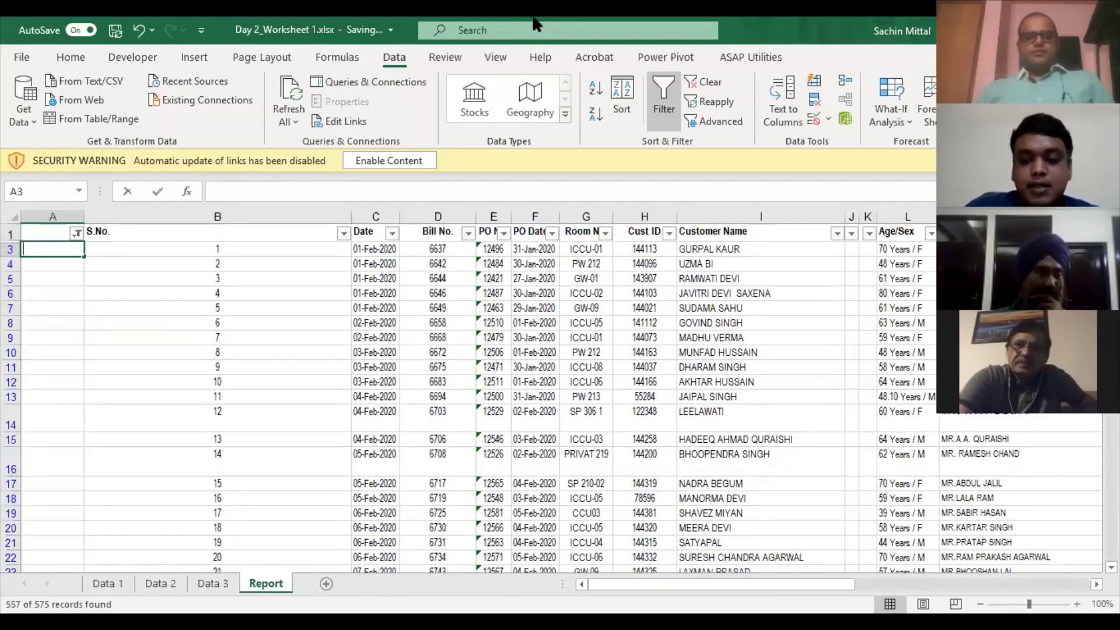
# - Enter the formula =A2 in cell A3 and copy it
pyautogui.press('Down')
pyautogui.write('=a2')
pyautogui.press('Return')
pyautogui.press('Up')
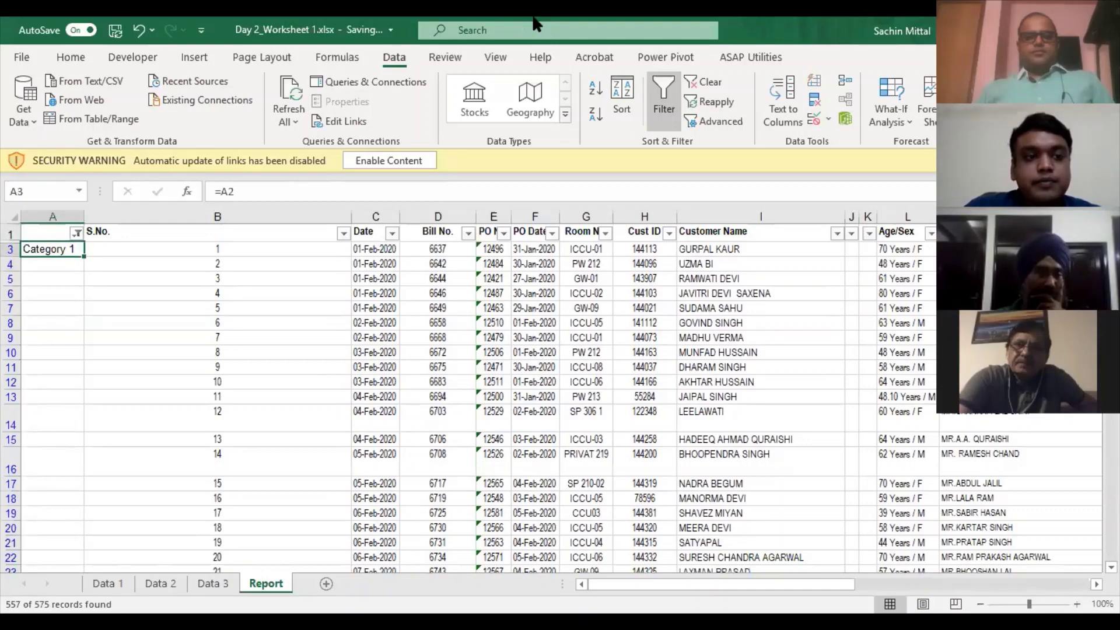
pyautogui.hotkey('ctrl', 'c')
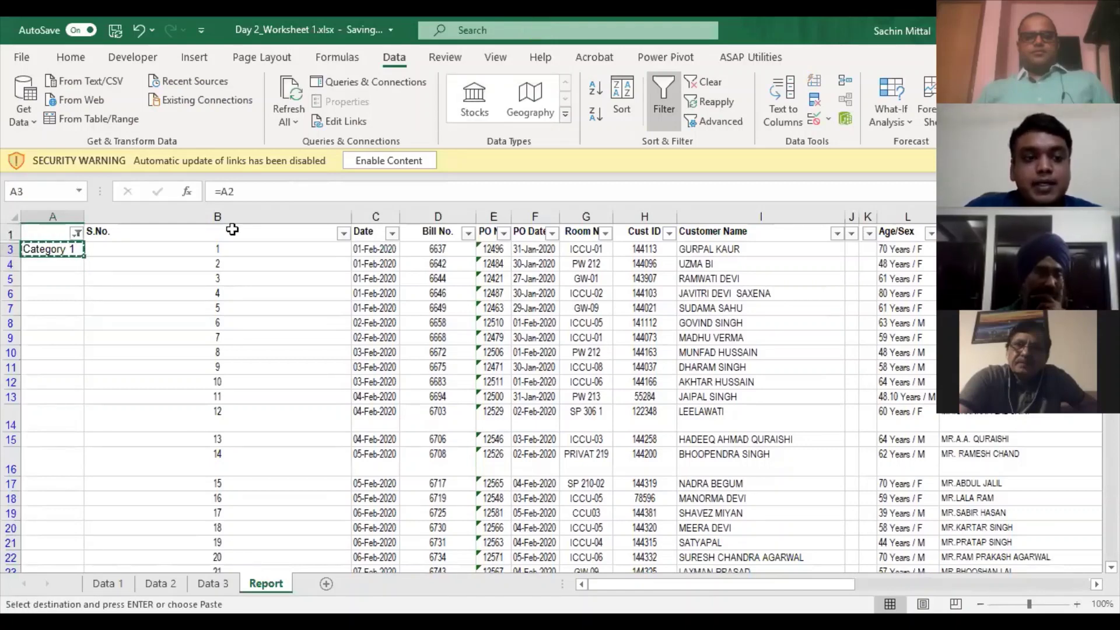
# - Paste the formula only into the visible cells of A3:A572, filling Category 1 through 18
pyautogui.hotkey('ctrl', 'Down')
pyautogui.press('Right')
pyautogui.hotkey('ctrl', 'Up')
pyautogui.press('Left')
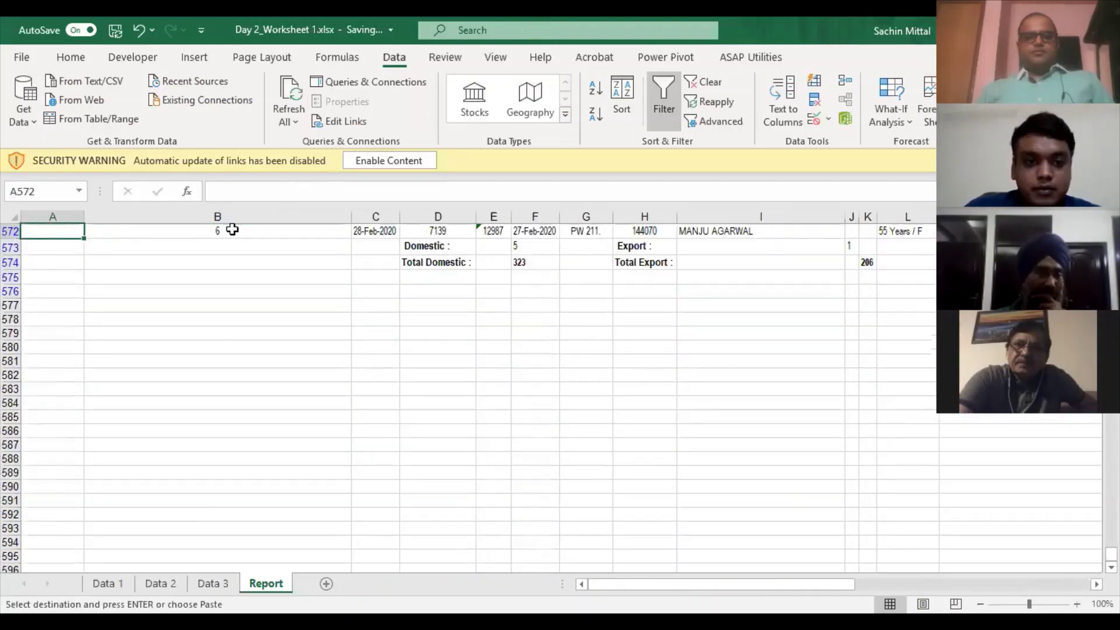
pyautogui.hotkey('ctrl', 'shift', 'Up')
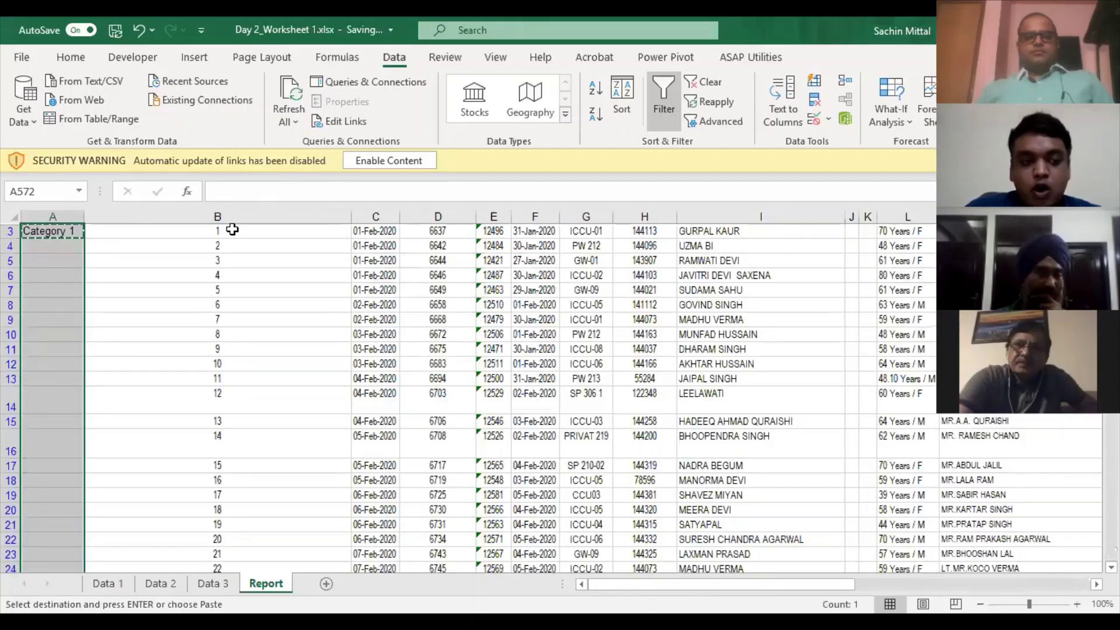
pyautogui.hotkey('shift', 'Down')
pyautogui.hotkey('alt', ';')
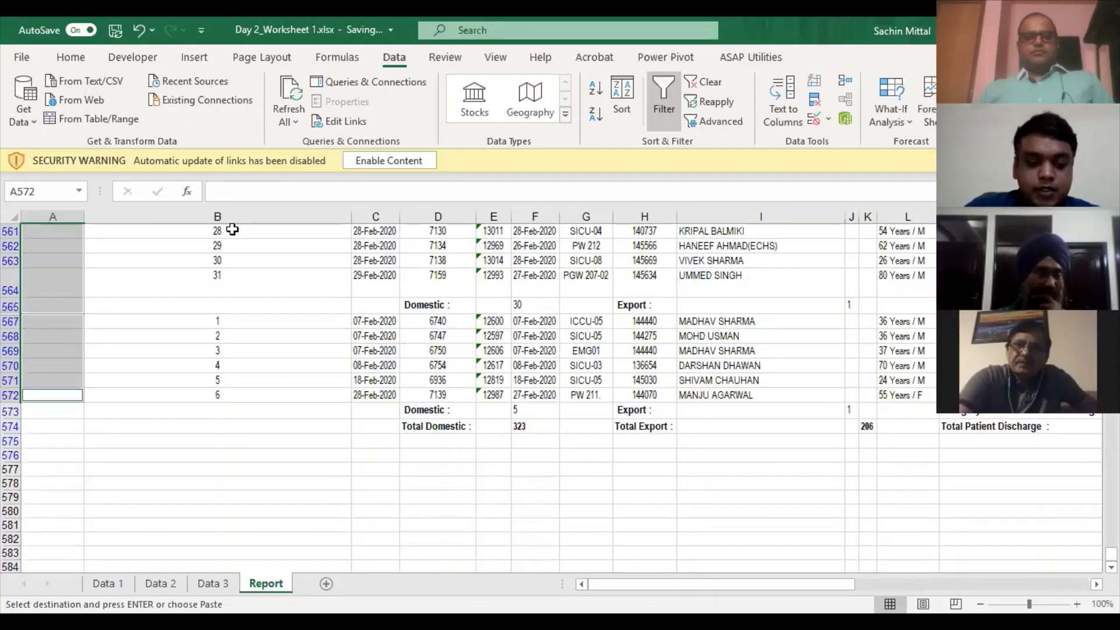
pyautogui.hotkey('ctrl', 'alt', 'v')
pyautogui.press('f')
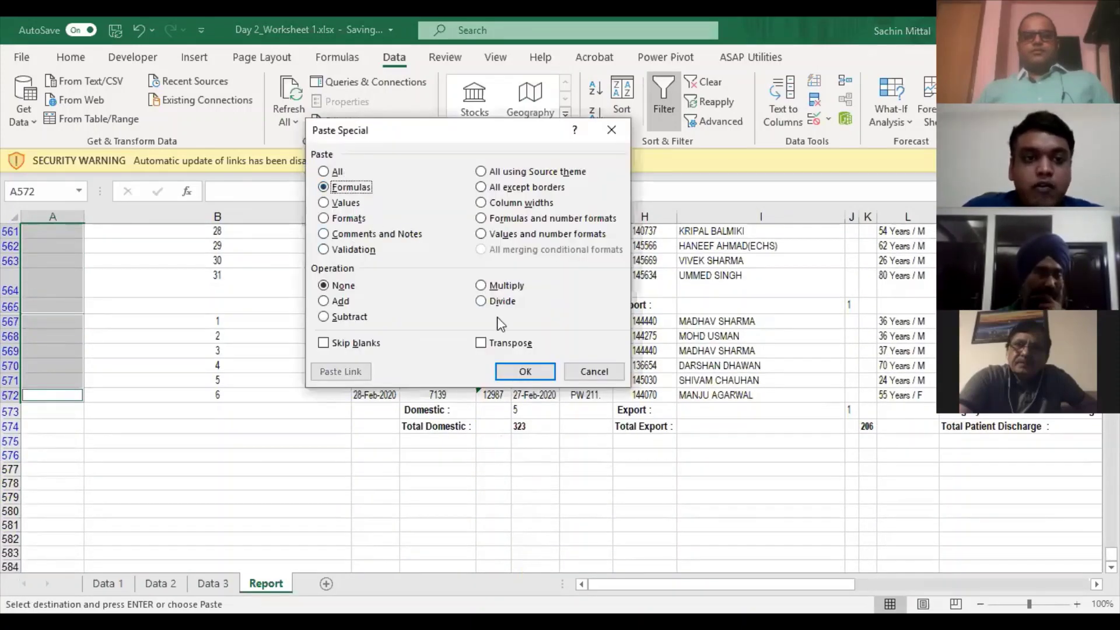
pyautogui.click(525, 371)
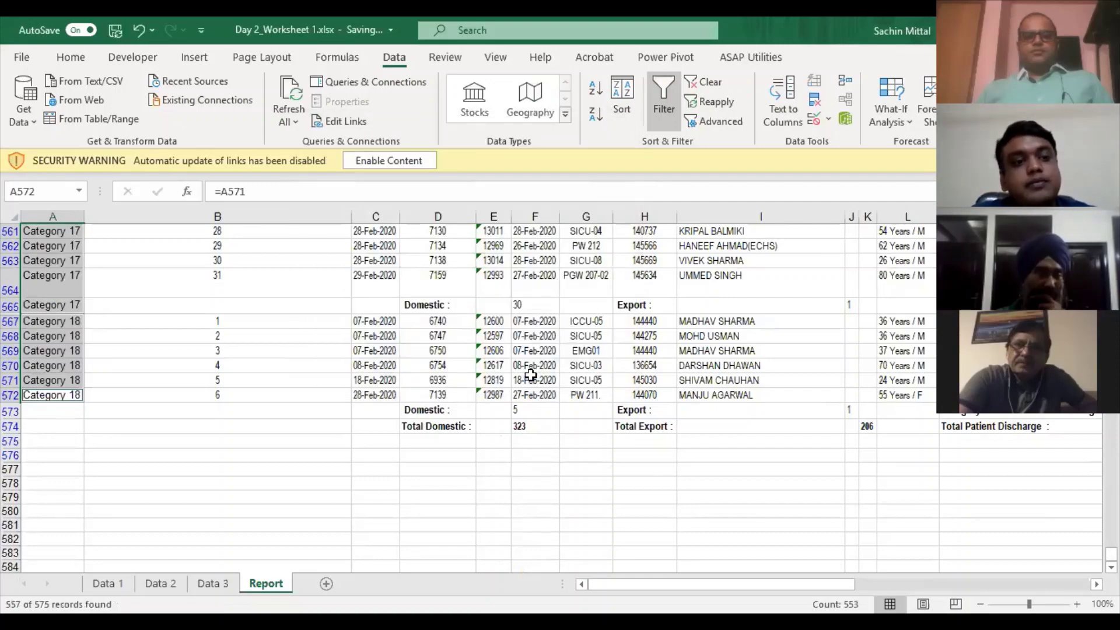
pyautogui.hotkey('ctrl', 'Home')
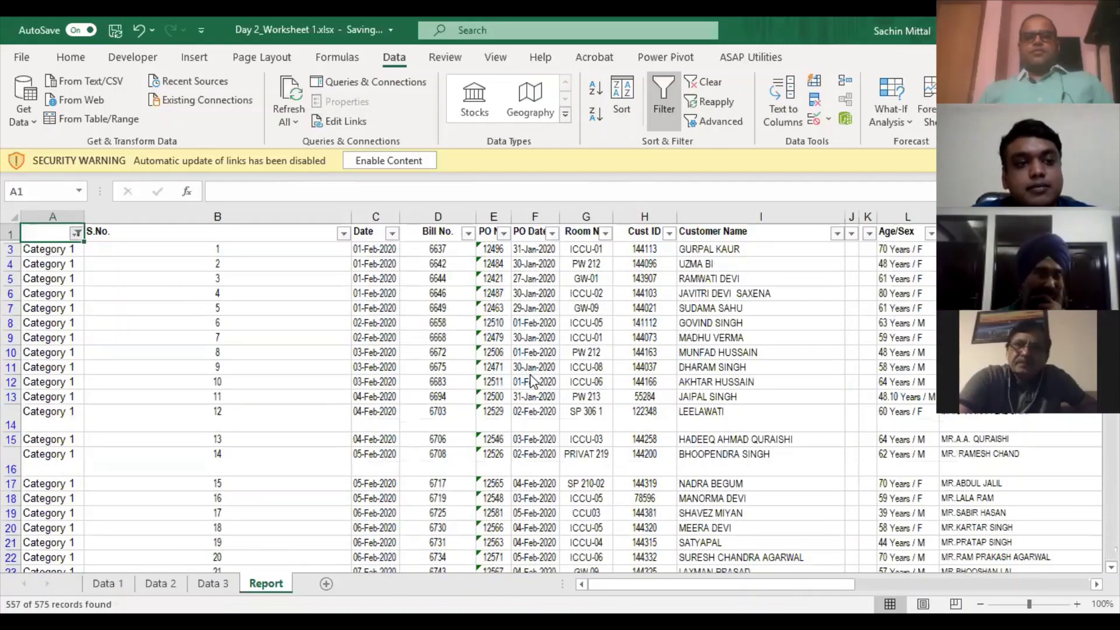
pyautogui.hotkey('alt', 'Down')
pyautogui.press('c')
pyautogui.press('Down')
pyautogui.press('Down')
pyautogui.press('Down')
pyautogui.press('Down')
pyautogui.press('Down')
pyautogui.press('Down')
pyautogui.press('Down')
pyautogui.press('Down')
pyautogui.press('Down')
pyautogui.press('Down')
pyautogui.press('Down')
pyautogui.press('Down')
pyautogui.press('Down')
pyautogui.press('Down')
pyautogui.press('Down')
pyautogui.press('Down')
pyautogui.press('Down')
pyautogui.scroll(-4, 285, 458)
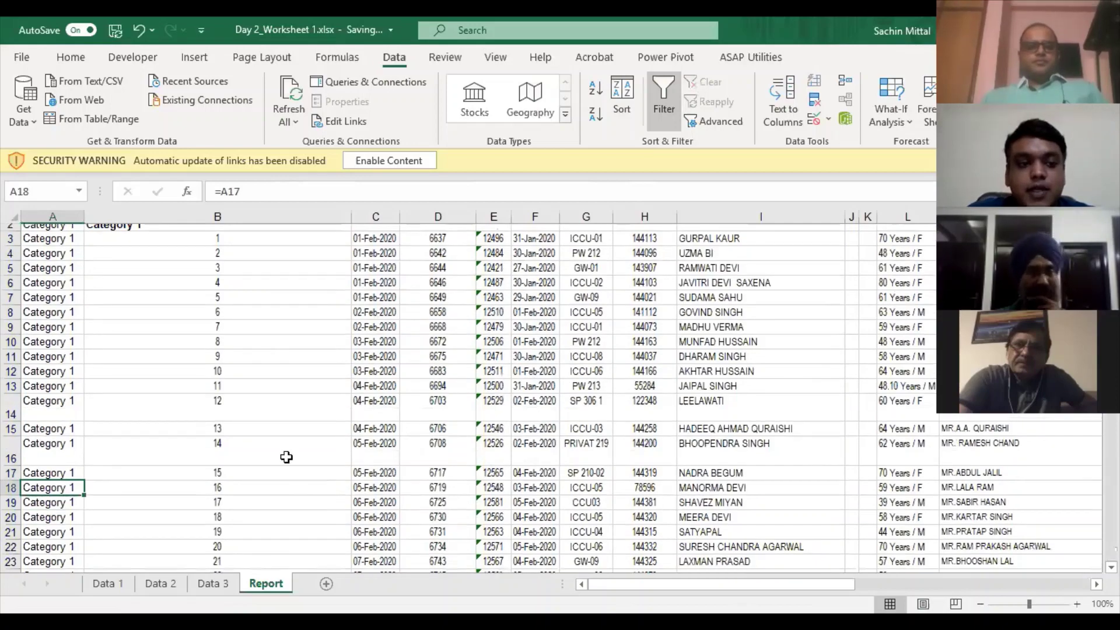
pyautogui.scroll(-20, 82, 452)
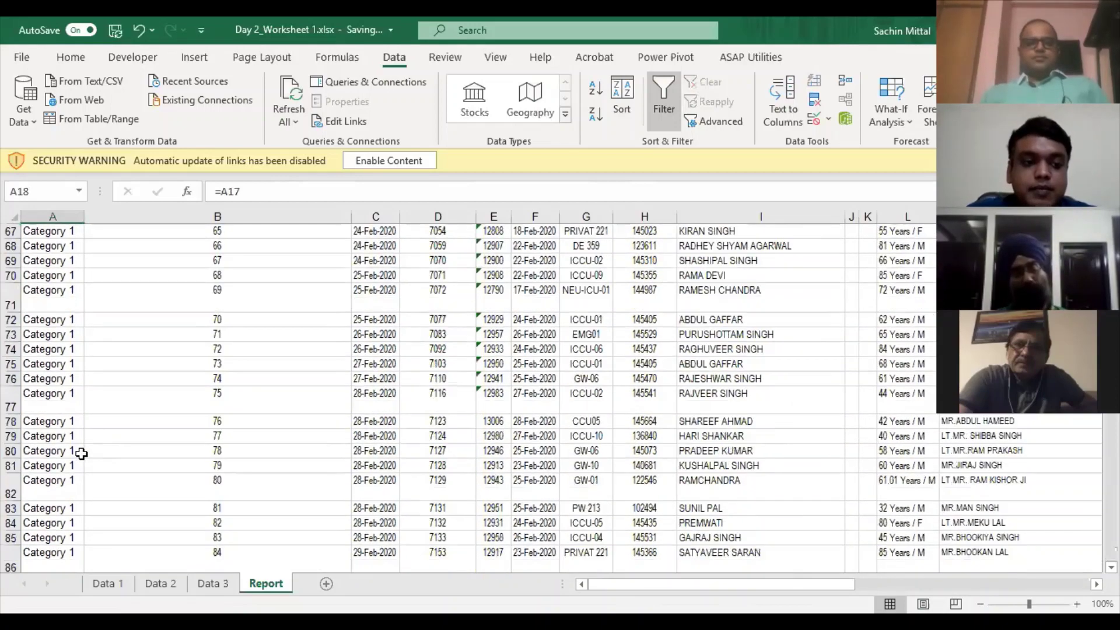
pyautogui.press('Up')
pyautogui.press('Up')
pyautogui.press('Up')
pyautogui.press('Up')
pyautogui.press('Up')
pyautogui.press('Up')
pyautogui.press('Up')
pyautogui.press('Up')
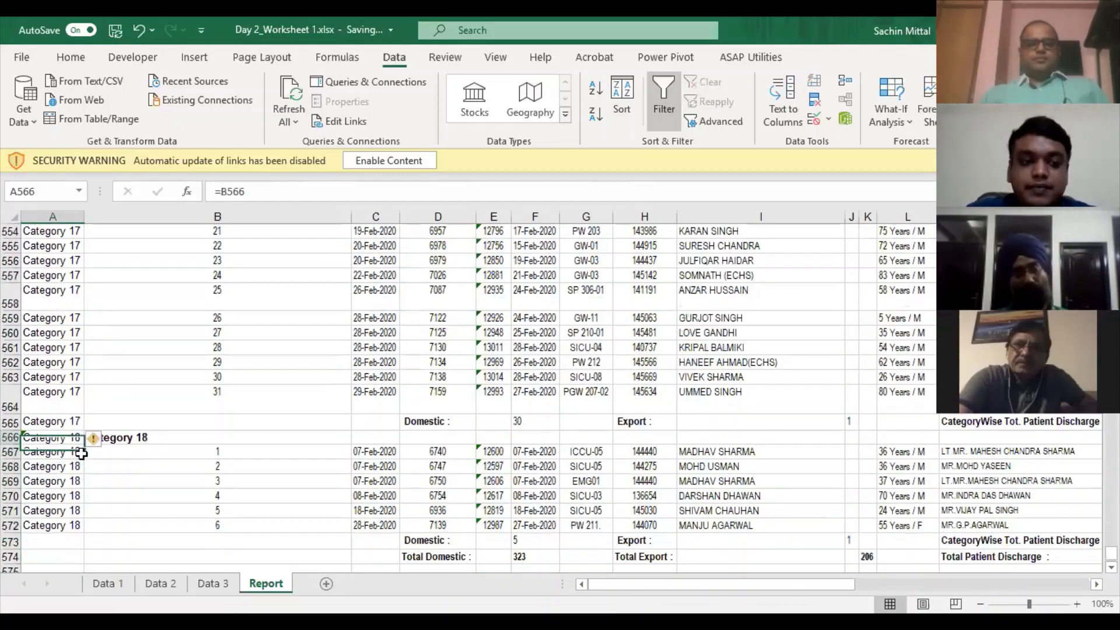
pyautogui.press('Up')
pyautogui.hotkey('ctrl', 'Up')
pyautogui.hotkey('ctrl', 'Up')
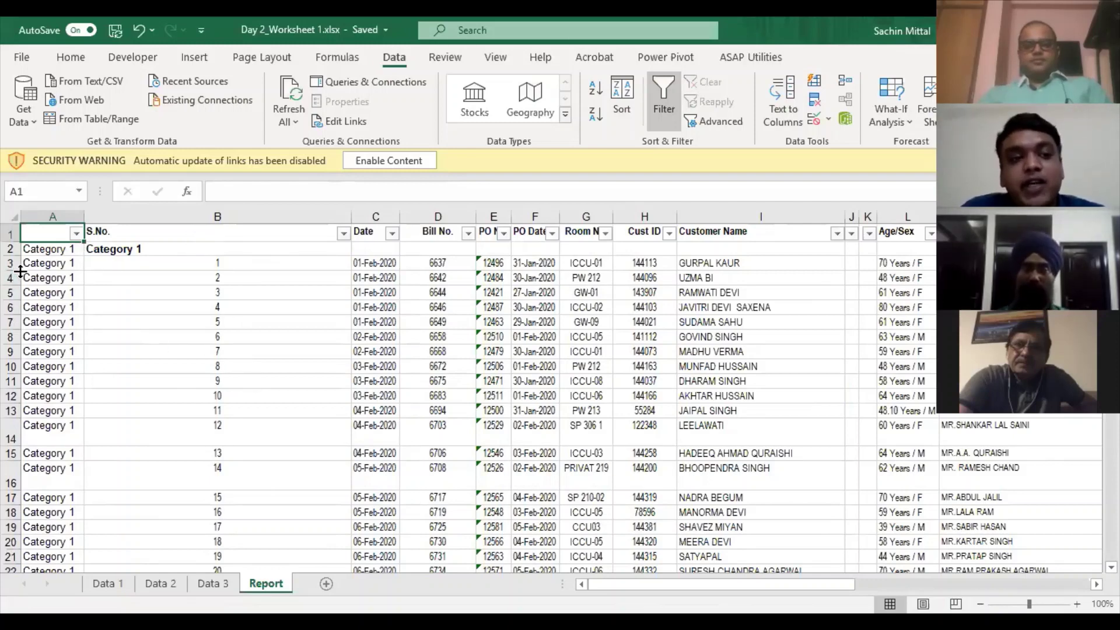
pyautogui.click(135, 248)
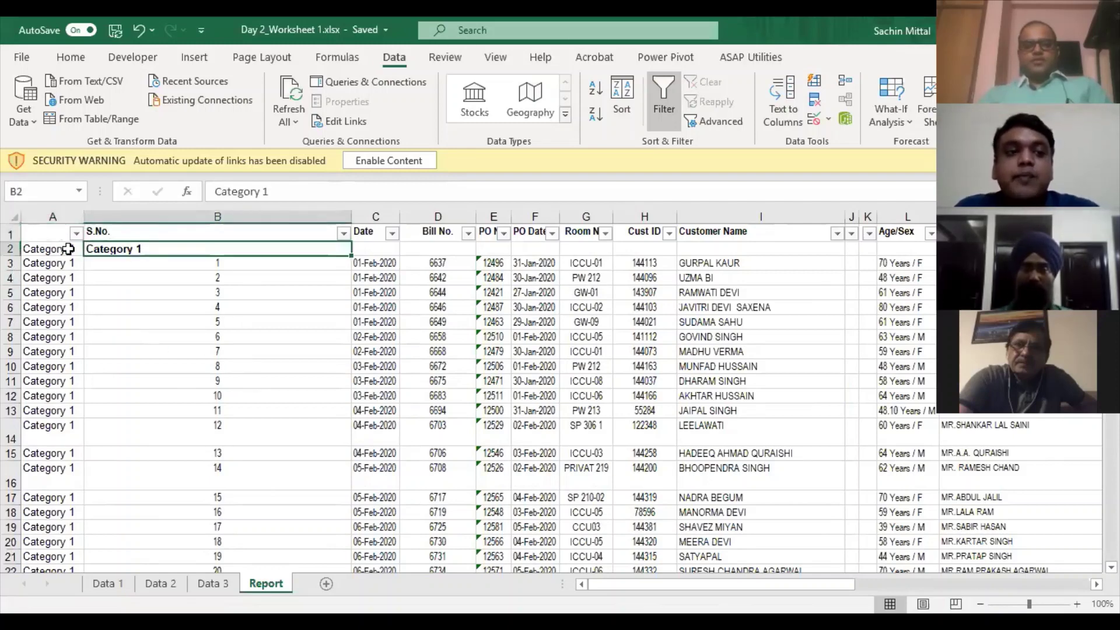
pyautogui.click(69, 250)
pyautogui.click(116, 249)
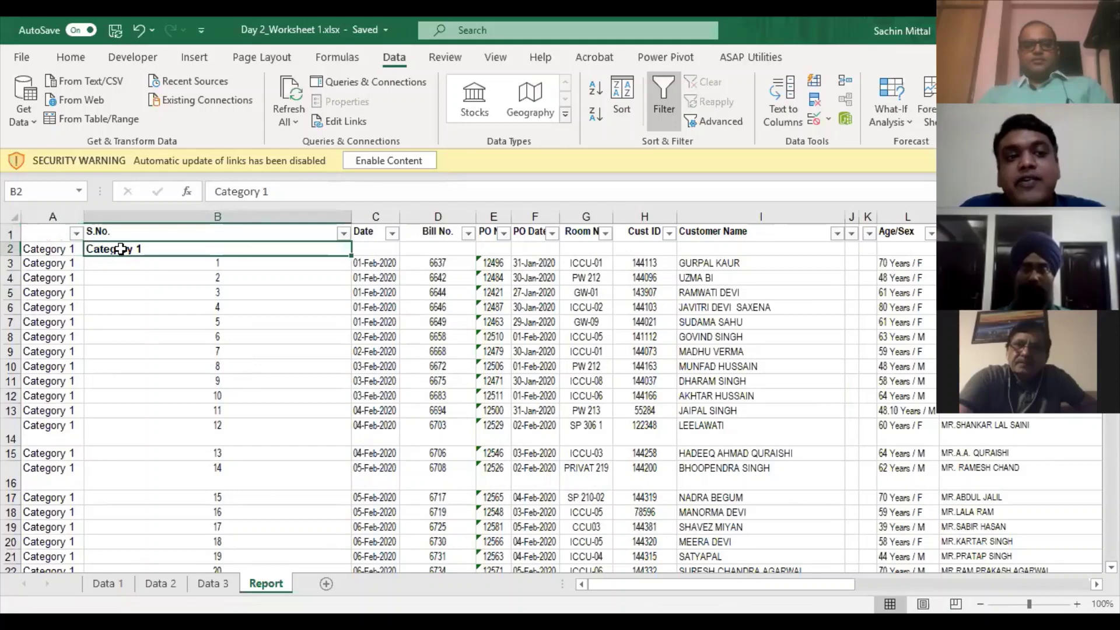
pyautogui.click(70, 263)
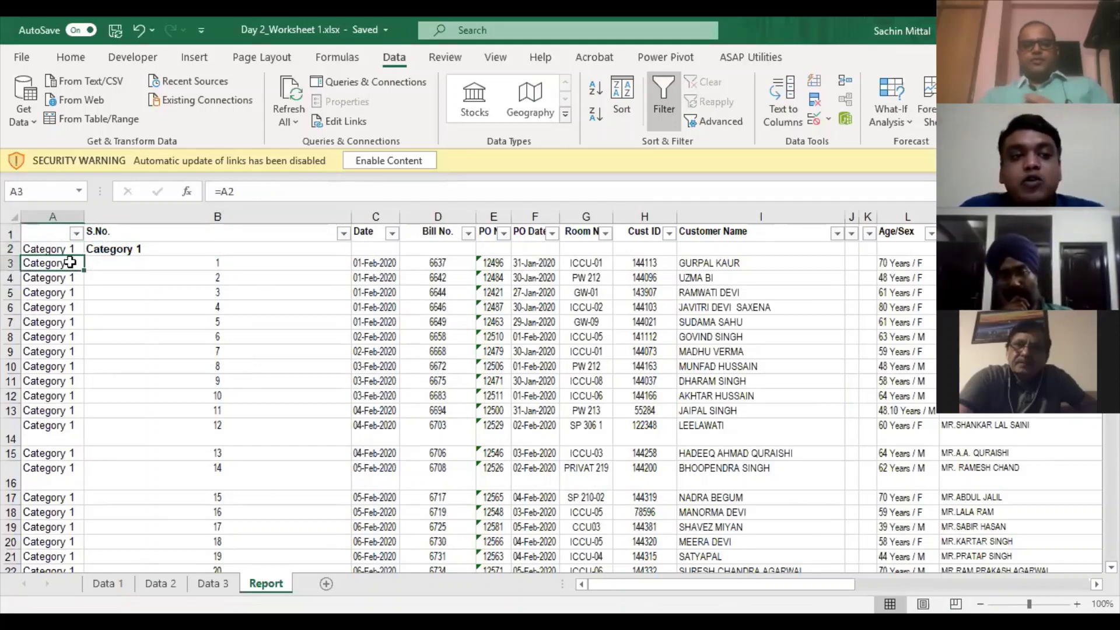
pyautogui.click(70, 276)
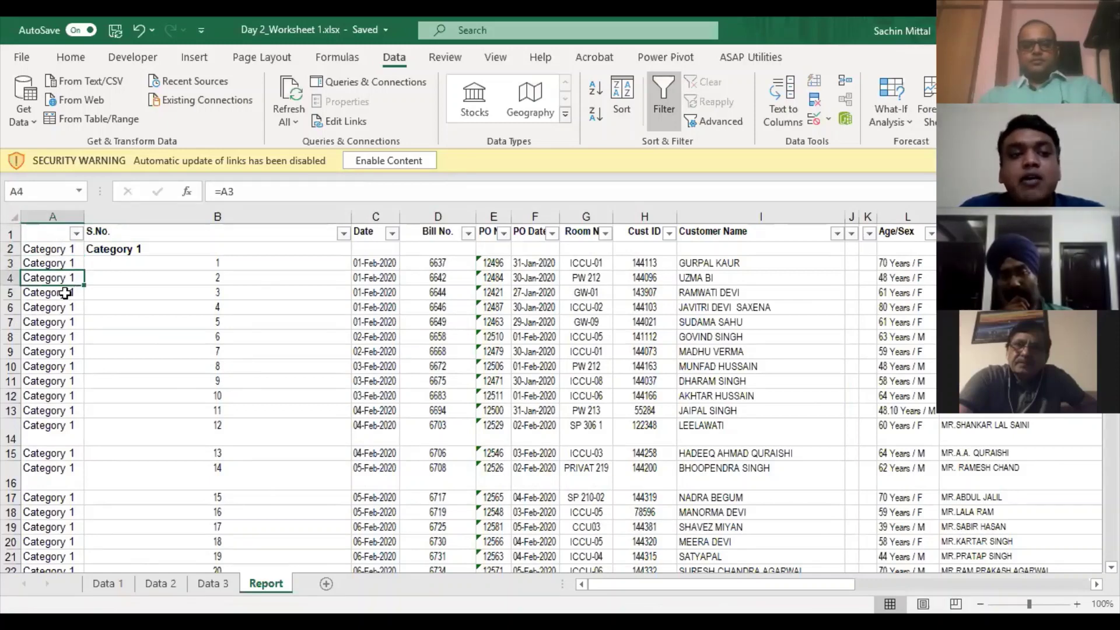
pyautogui.click(68, 294)
pyautogui.click(73, 319)
pyautogui.click(65, 351)
pyautogui.click(61, 380)
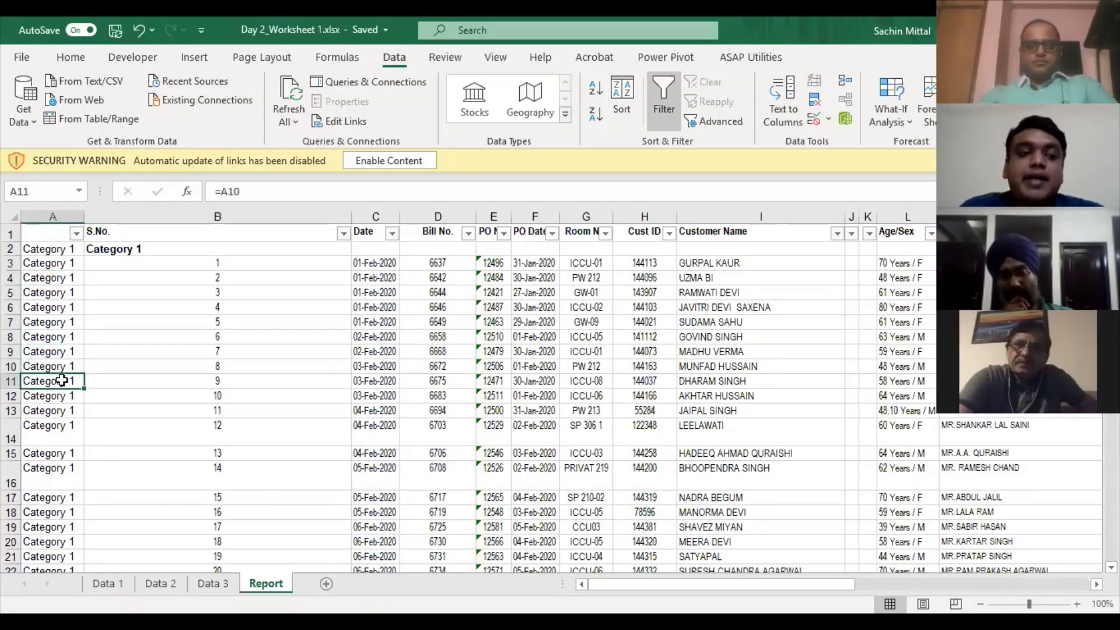
pyautogui.click(67, 264)
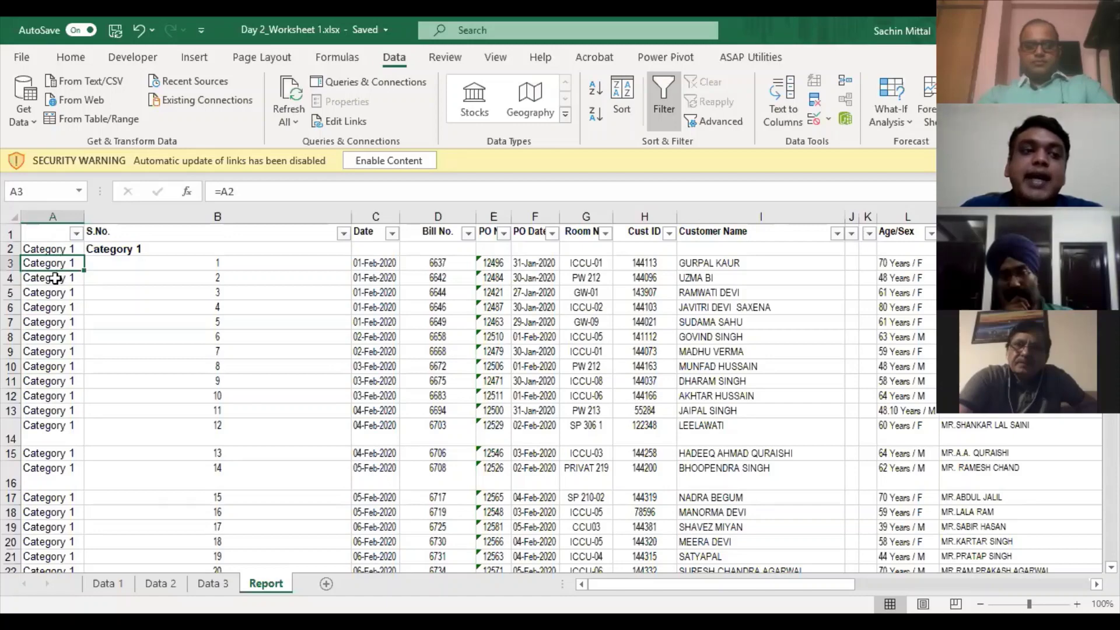
pyautogui.click(56, 278)
pyautogui.click(55, 264)
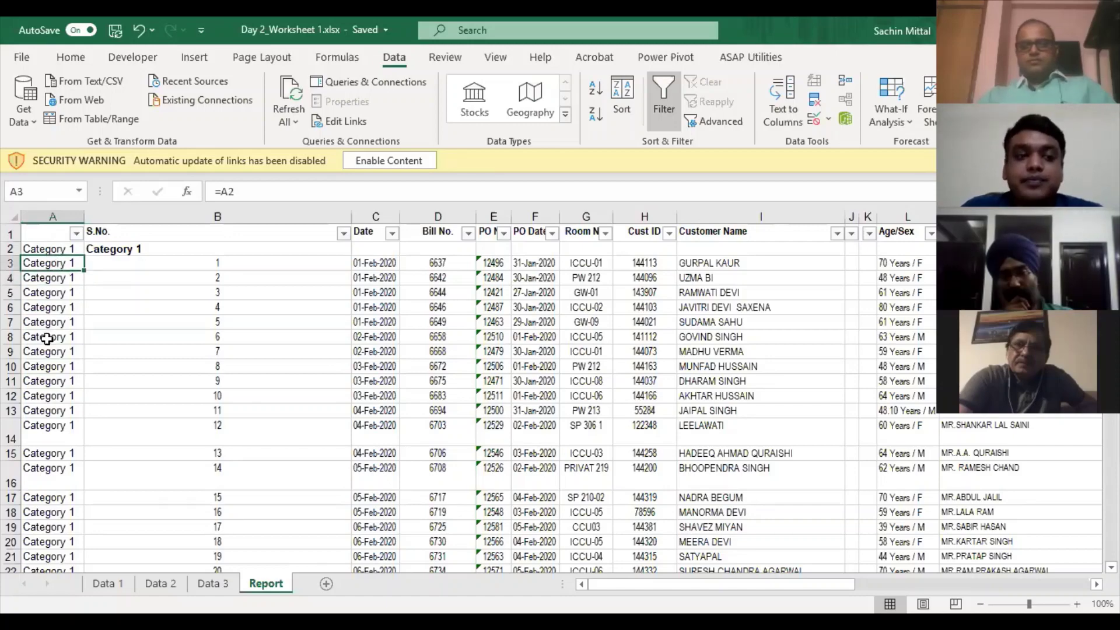
pyautogui.scroll(-6, 46, 338)
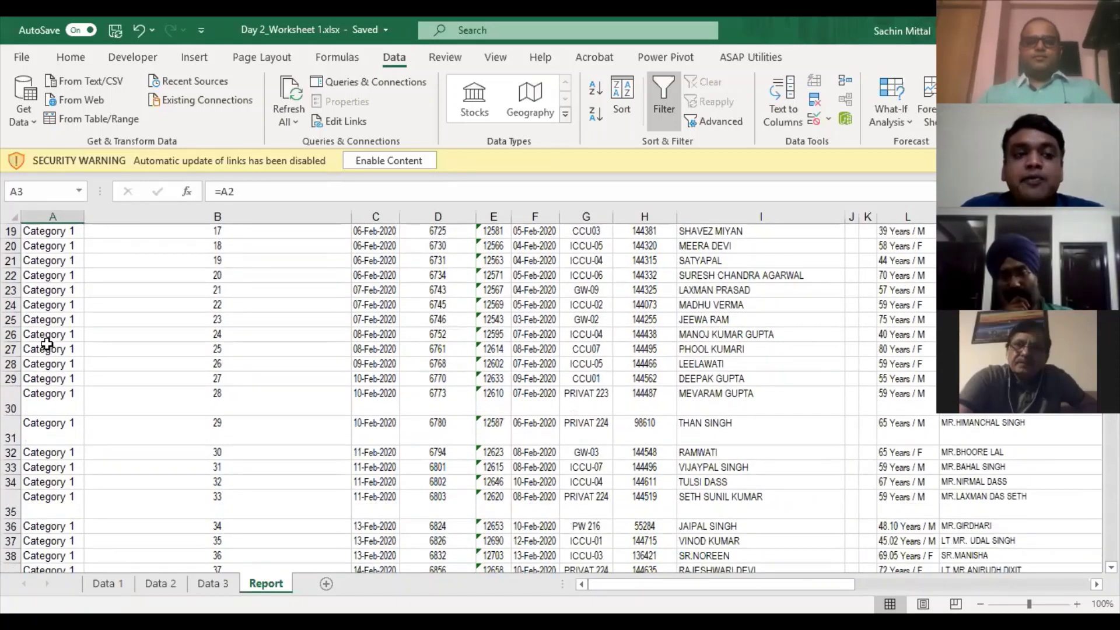
pyautogui.scroll(-13, 46, 344)
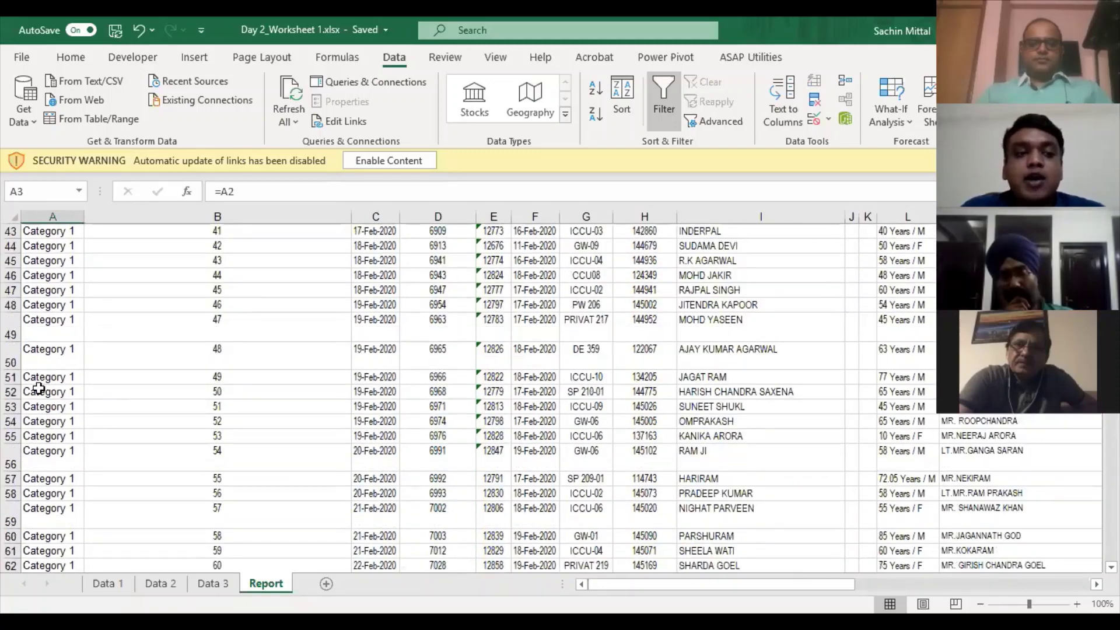
pyautogui.scroll(-4, 47, 393)
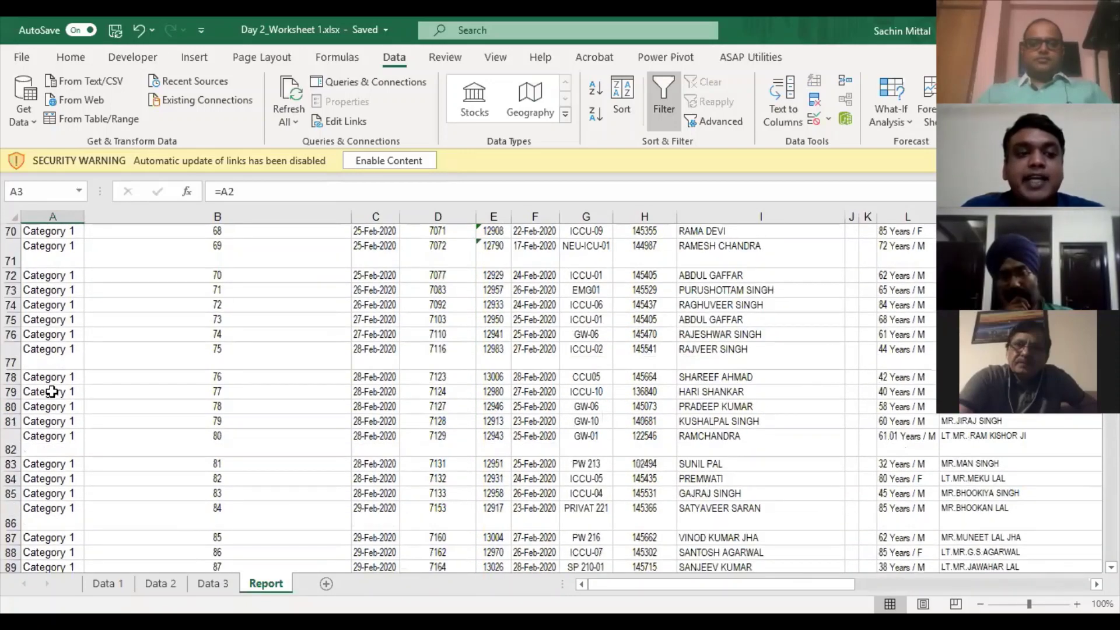
pyautogui.scroll(-5, 58, 320)
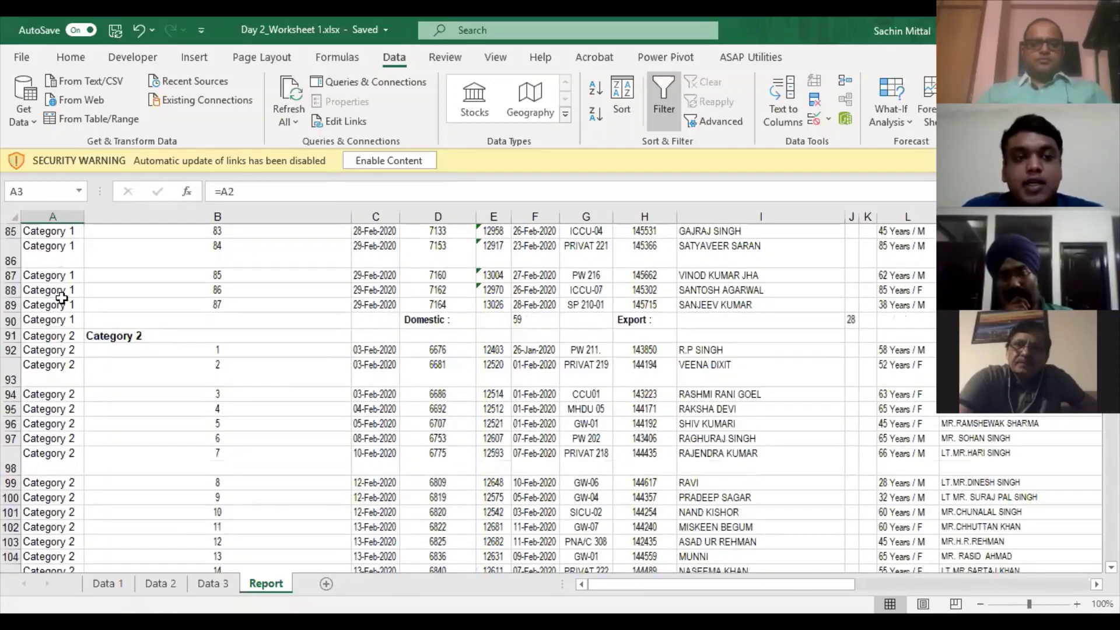
pyautogui.scroll(-4, 62, 299)
pyautogui.scroll(3, 64, 286)
pyautogui.click(66, 287)
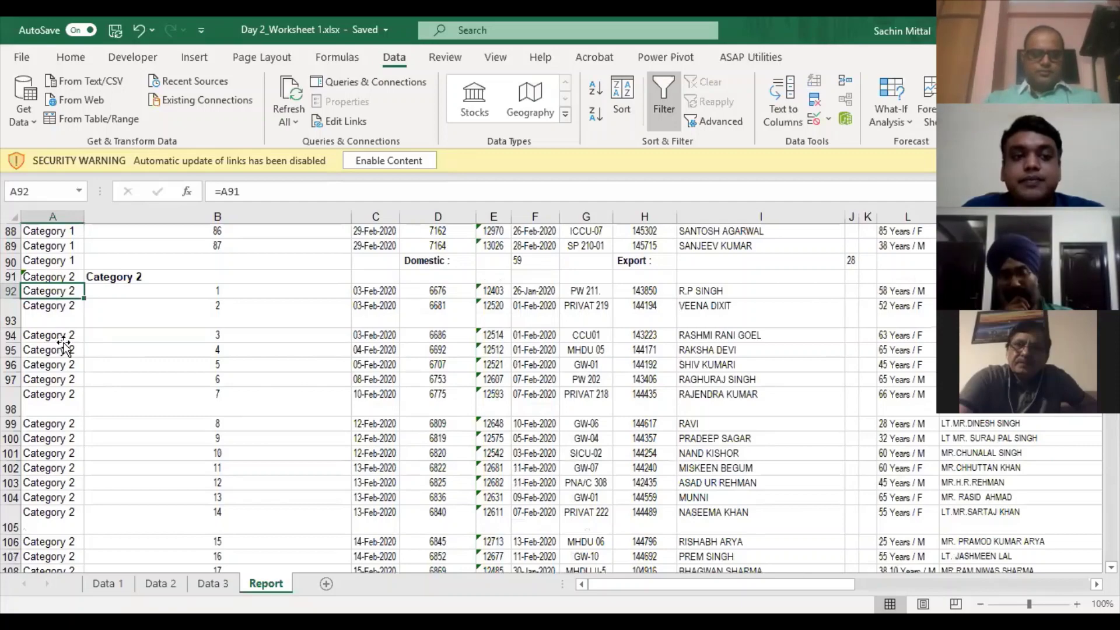
pyautogui.click(61, 337)
pyautogui.scroll(-15, 54, 282)
pyautogui.scroll(12, 54, 282)
pyautogui.click(54, 275)
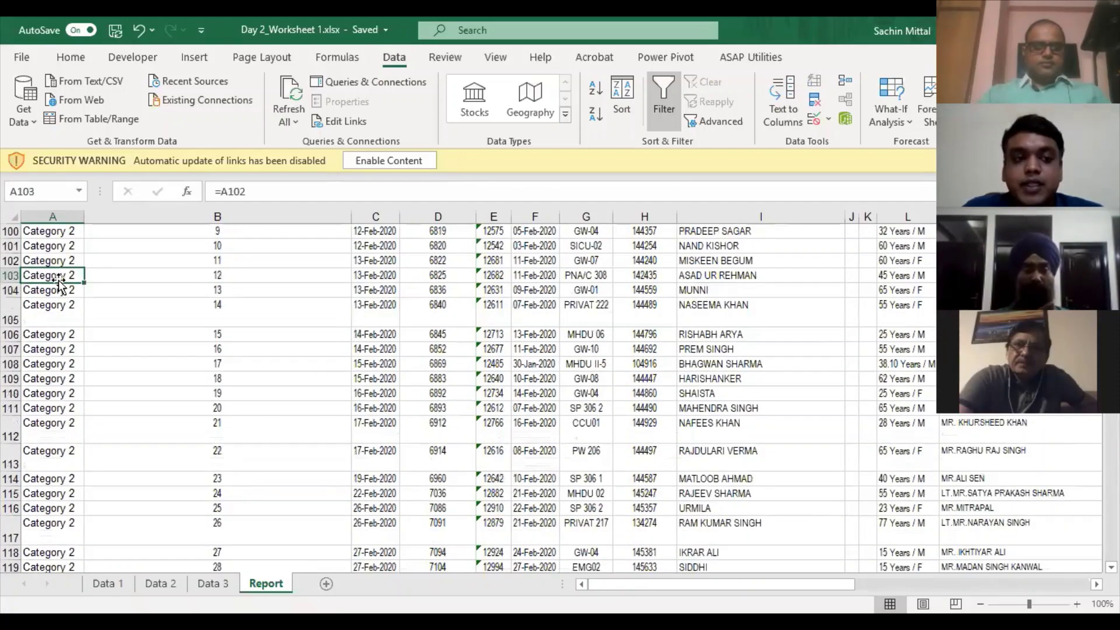
pyautogui.hotkey('ctrl', 'Up')
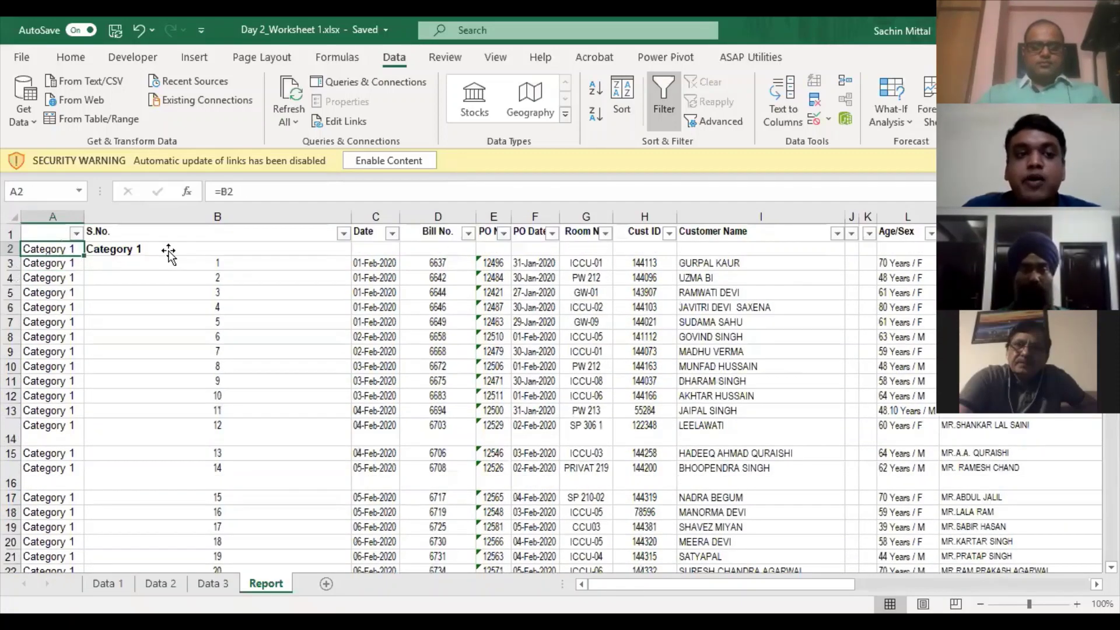
pyautogui.click(175, 252)
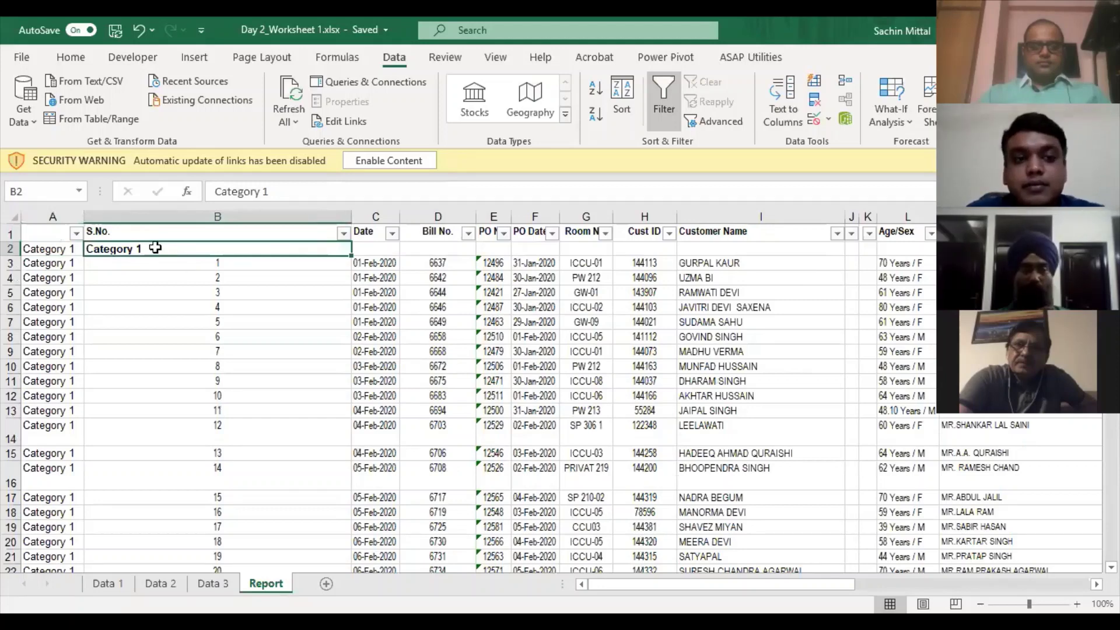
# - Filter the S.No. column to show only the entries matching 'cat'
pyautogui.click(343, 234)
pyautogui.click(183, 405)
pyautogui.moveTo(339, 425); pyautogui.dragTo(336, 513)
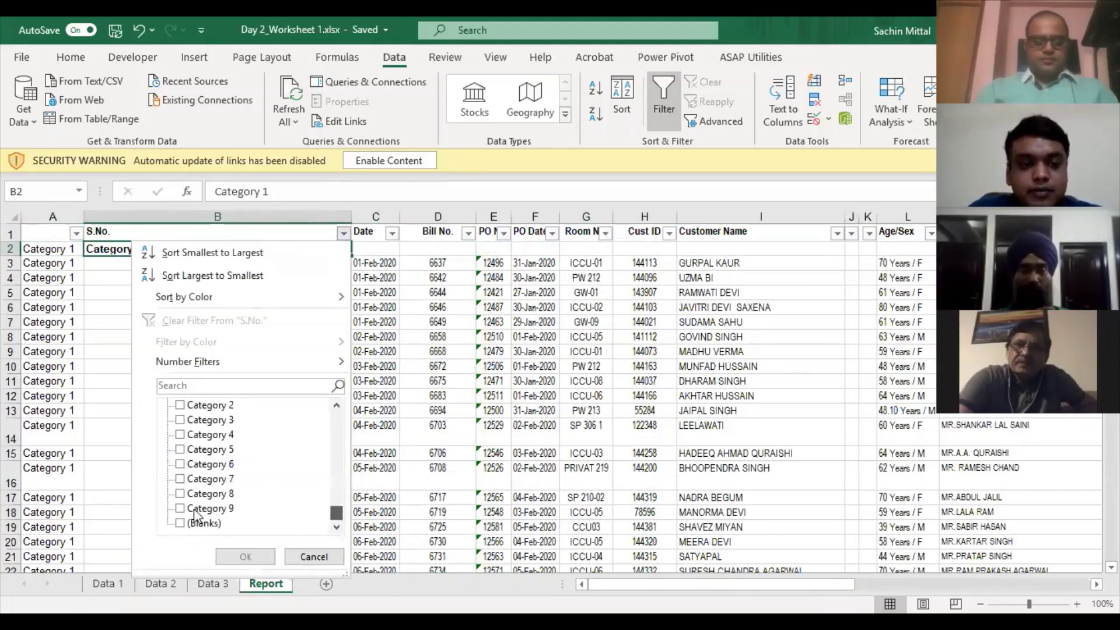
pyautogui.click(180, 510)
pyautogui.click(181, 494)
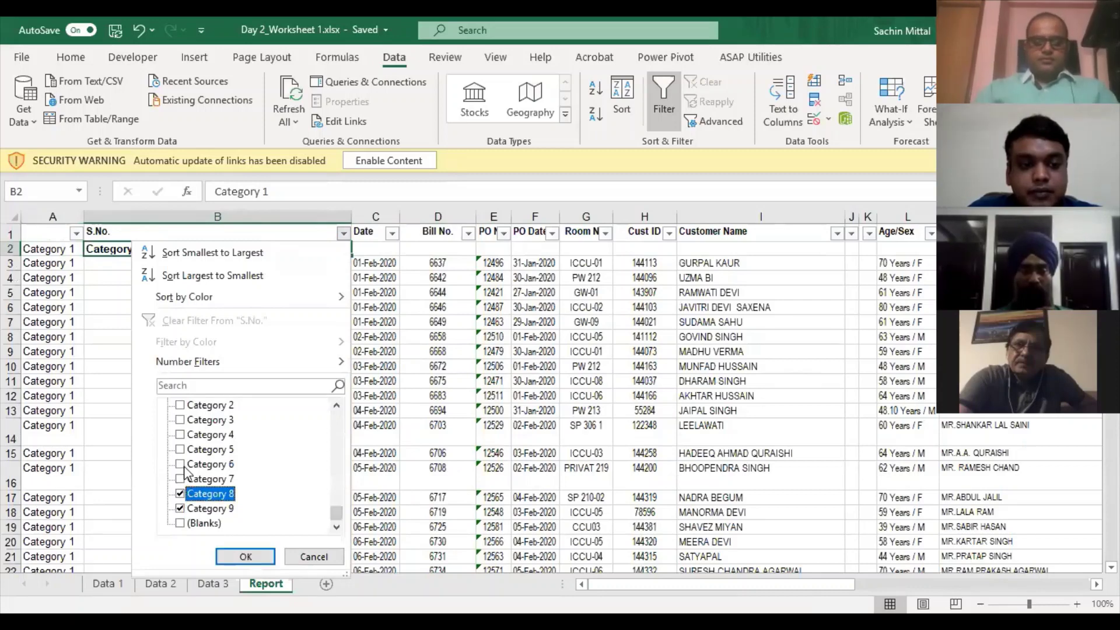
pyautogui.click(181, 479)
pyautogui.click(180, 465)
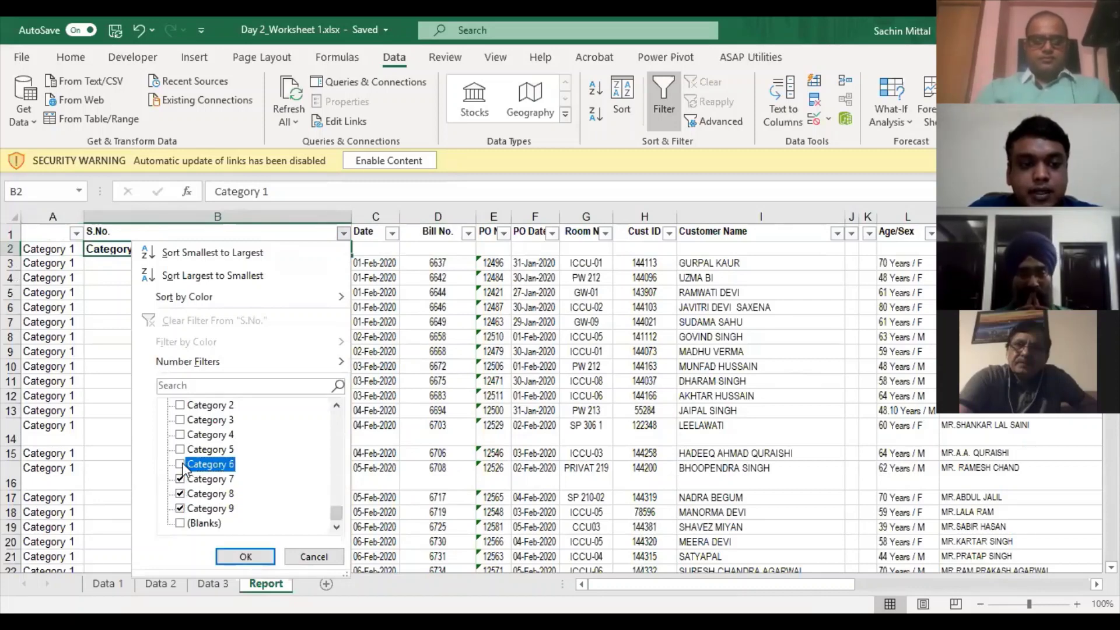
pyautogui.click(206, 386)
pyautogui.write('cat')
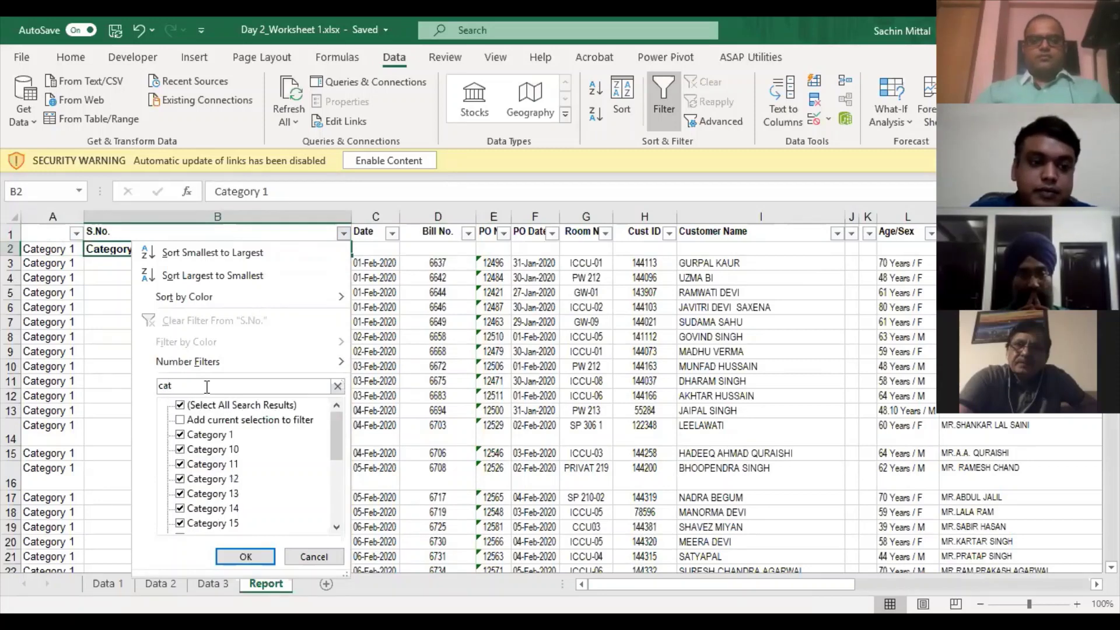
pyautogui.press('Return')
# - Select the entire Category 1 row and delete it with Ctrl+-
pyautogui.hotkey('ctrl', 'shift', 'Down')
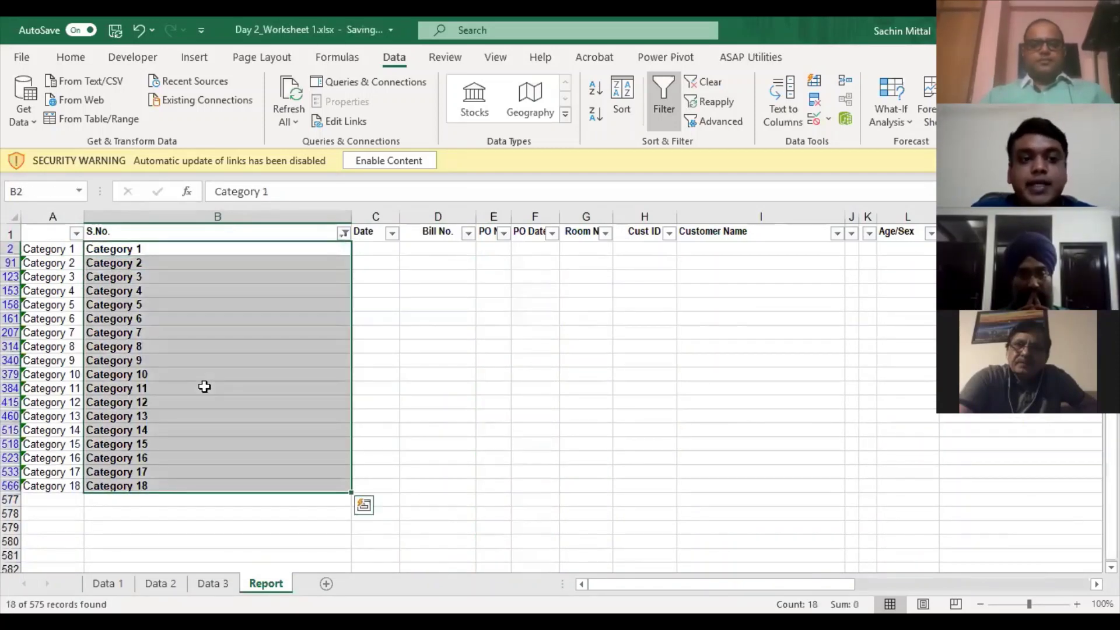
pyautogui.press('Up')
pyautogui.press('Down')
pyautogui.hotkey('shift', 'space')
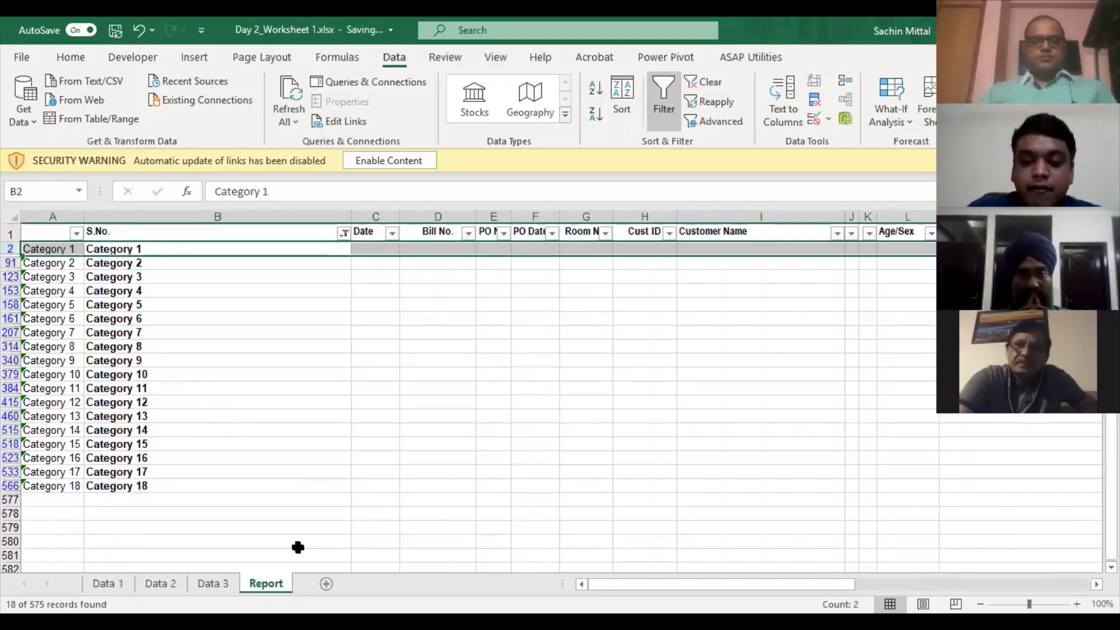
pyautogui.hotkey('ctrl', '-')
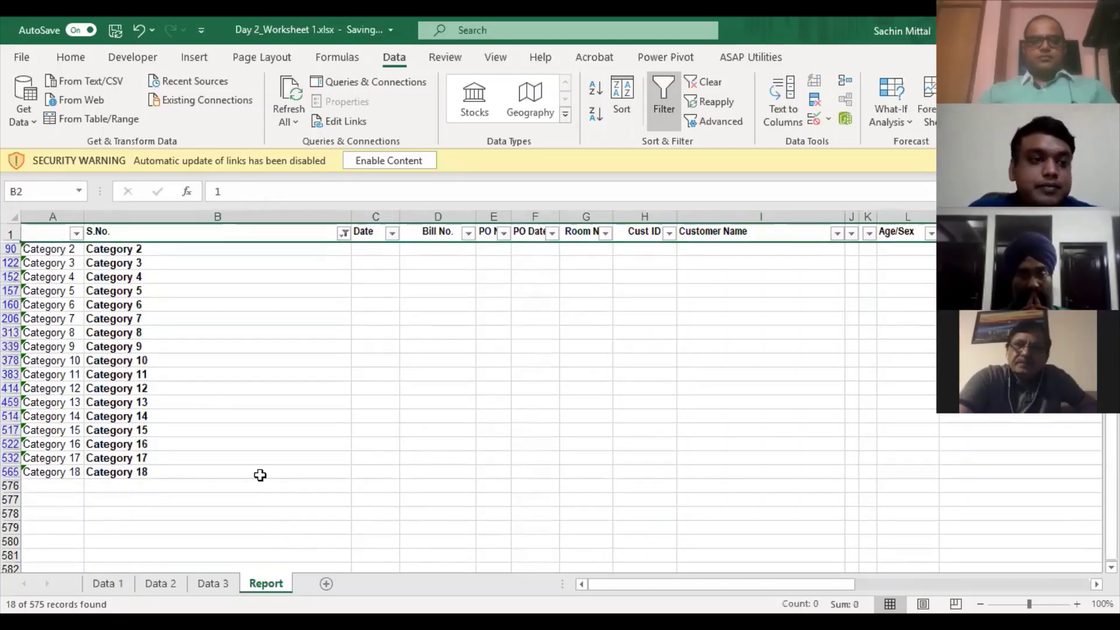
# - Turn off the AutoFilter and inspect the #REF! error in A2
pyautogui.click(322, 235)
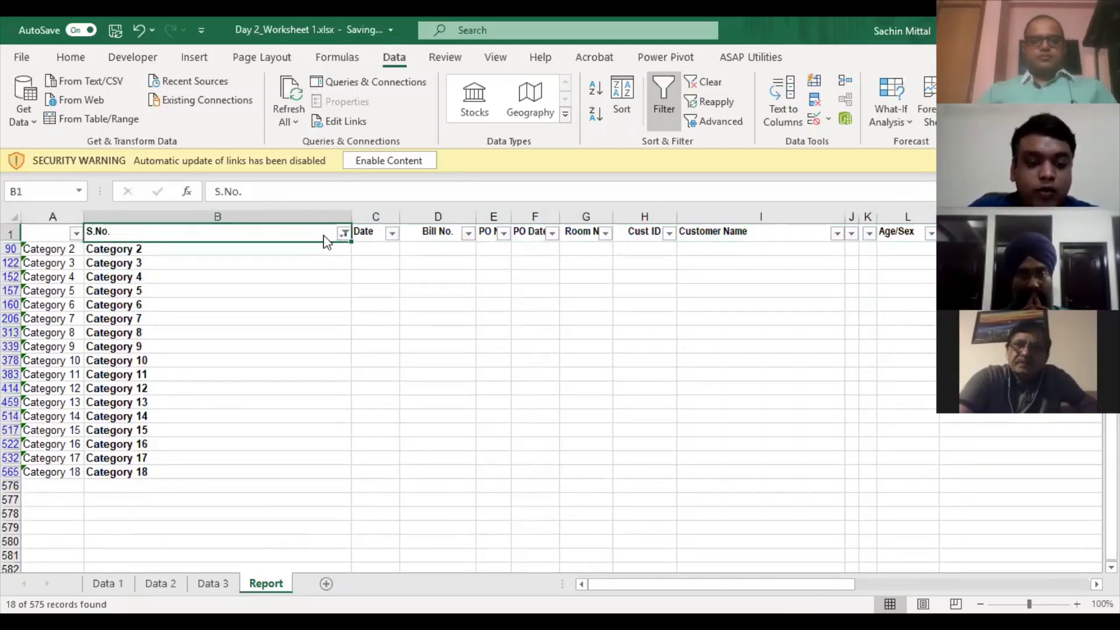
pyautogui.hotkey('ctrl', 'shift', 'l')
pyautogui.press('Left')
pyautogui.press('Down')
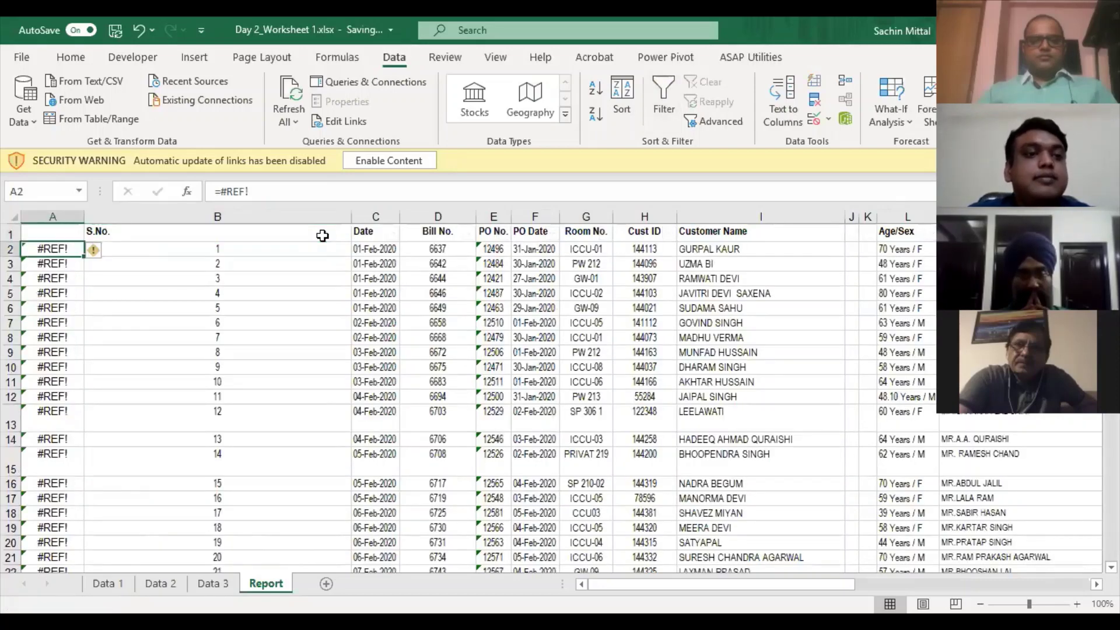
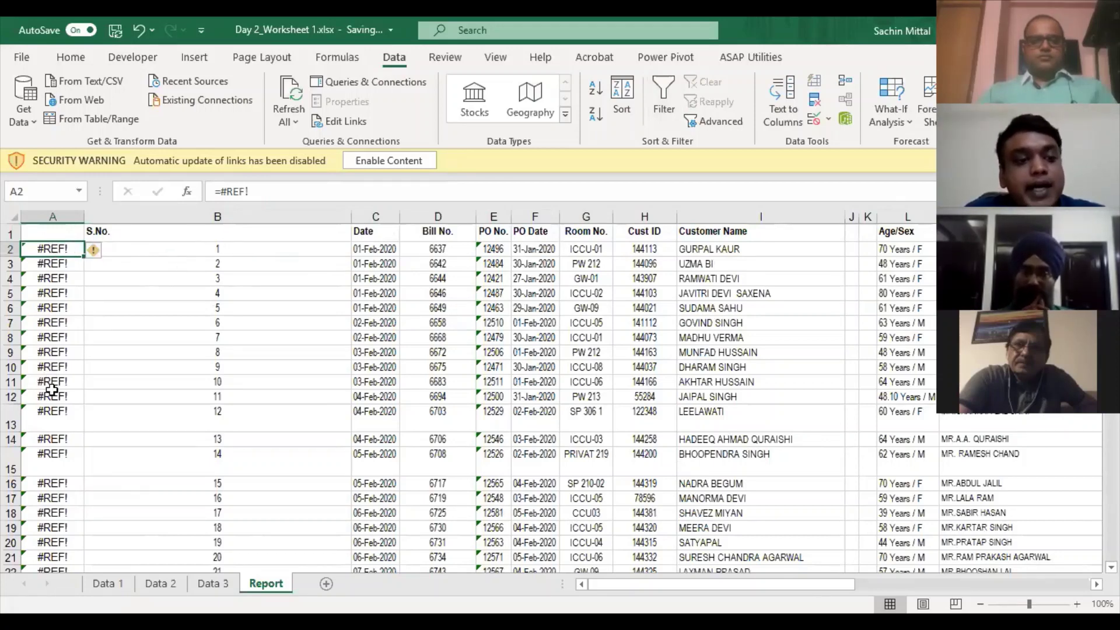
# - Undo the row deletion to restore column A's Category labels, then clear the S.No. filter
pyautogui.scroll(-3, 59, 549)
pyautogui.scroll(-1, 54, 315)
pyautogui.scroll(4, 53, 286)
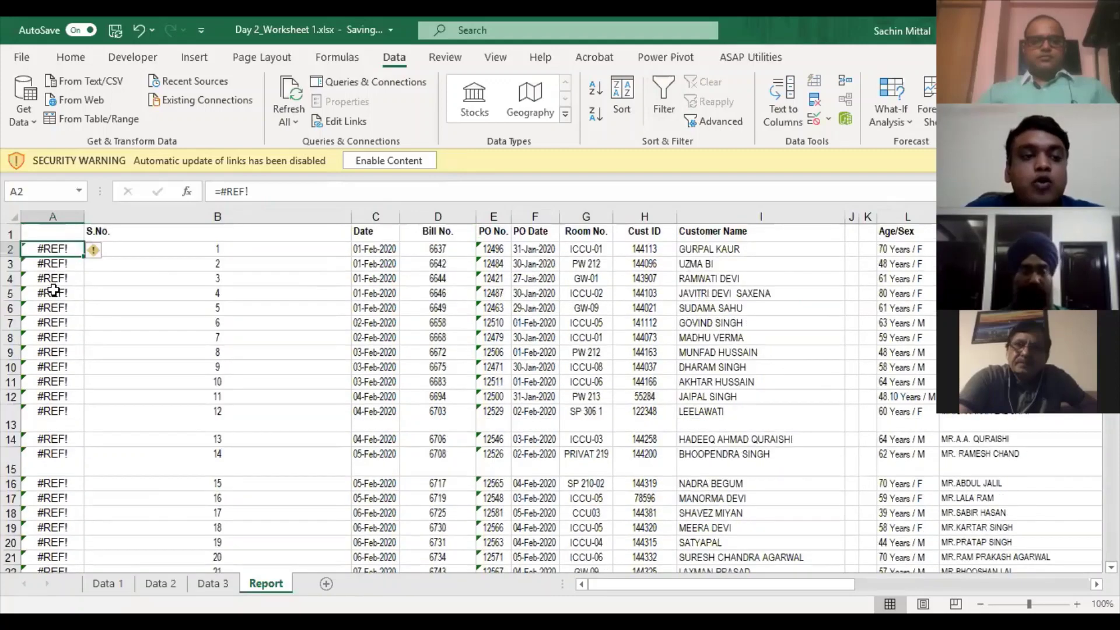
pyautogui.hotkey('ctrl', 'z')
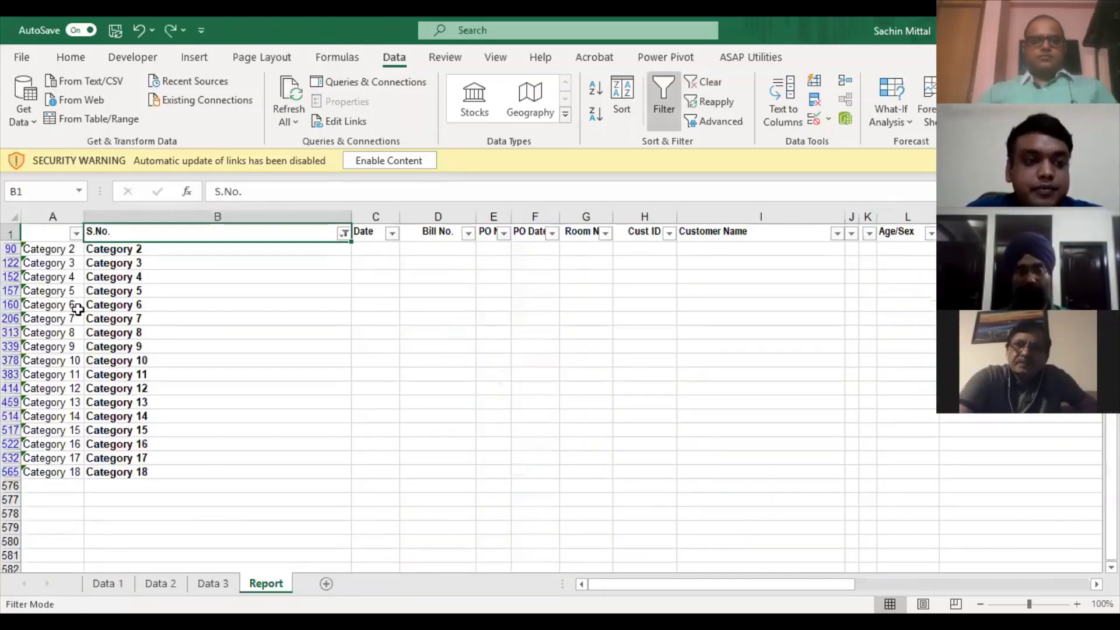
pyautogui.click(316, 231)
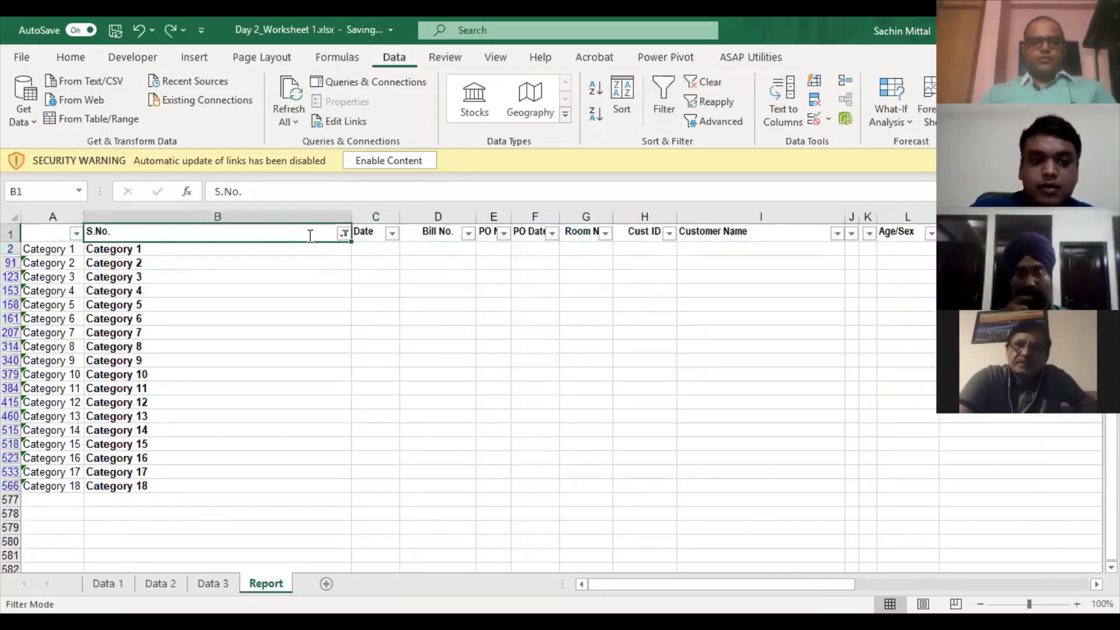
pyautogui.hotkey('ctrl', 'y')
pyautogui.moveTo(163, 238)
pyautogui.mouseDown()
pyautogui.moveTo(175, 272)
pyautogui.moveTo(158, 250)
pyautogui.mouseUp()
pyautogui.scroll(-1, 115, 242)
pyautogui.scroll(1, 82, 243)
# - Copy the column A labels and paste them back as values only
pyautogui.click(61, 234)
pyautogui.hotkey('ctrl', 'shift', 'Down')
pyautogui.hotkey('ctrl', 'shift', 'Down')
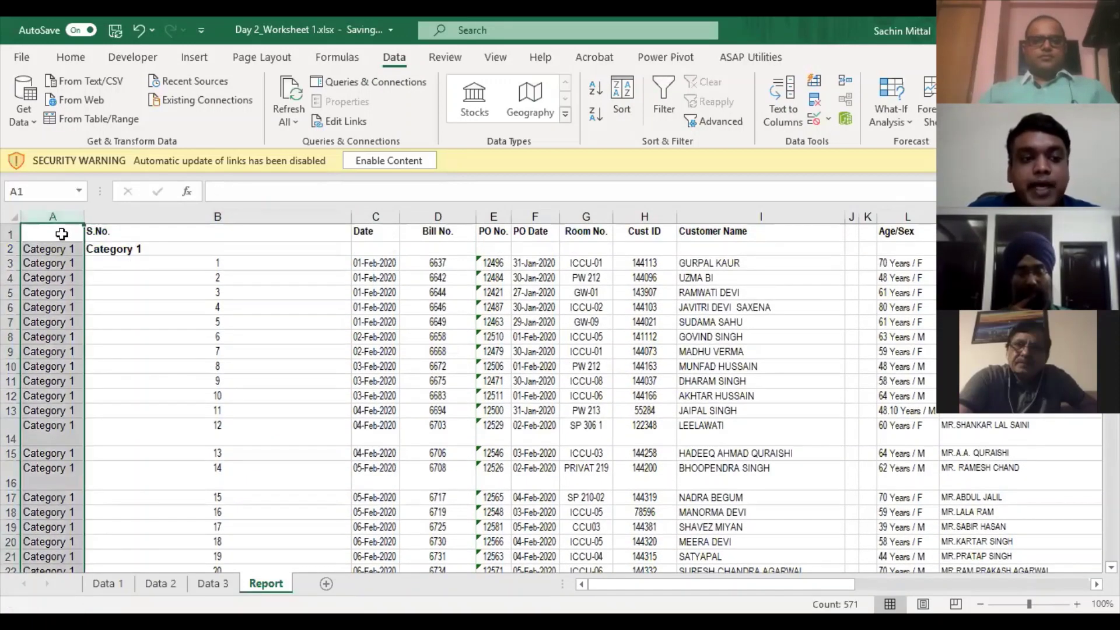
pyautogui.hotkey('ctrl', 'c')
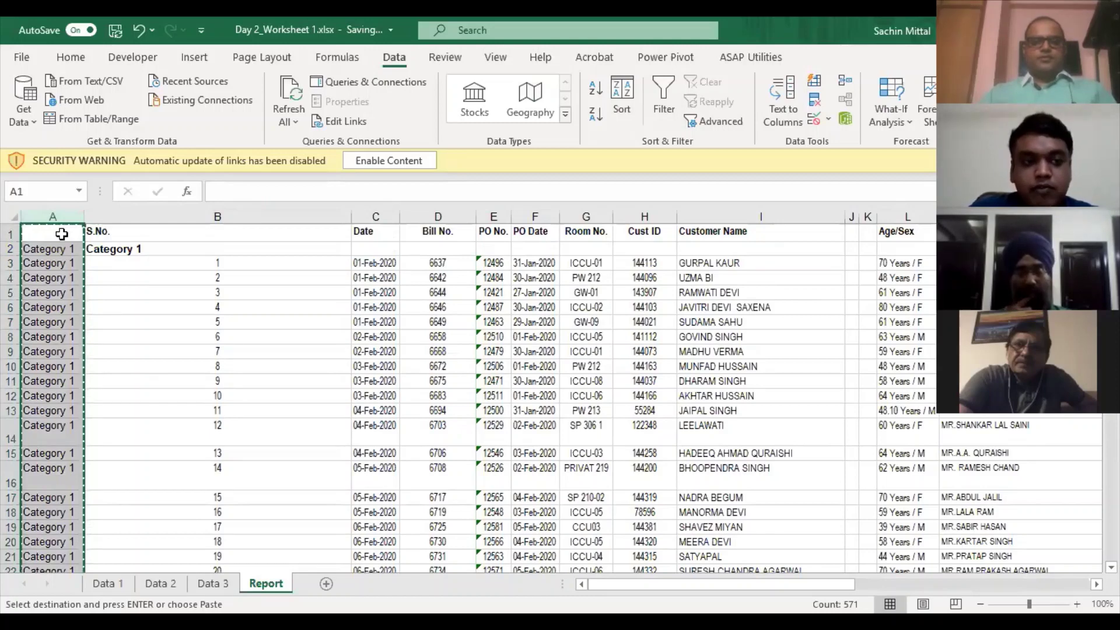
pyautogui.hotkey('ctrl', 'alt', 'v')
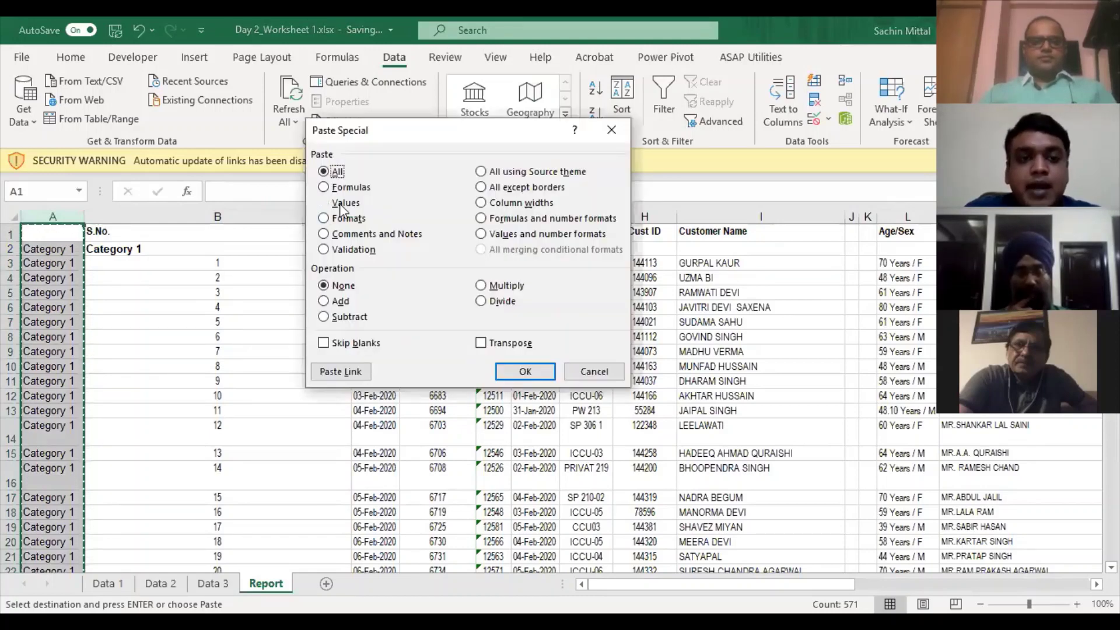
pyautogui.click(338, 205)
pyautogui.click(528, 374)
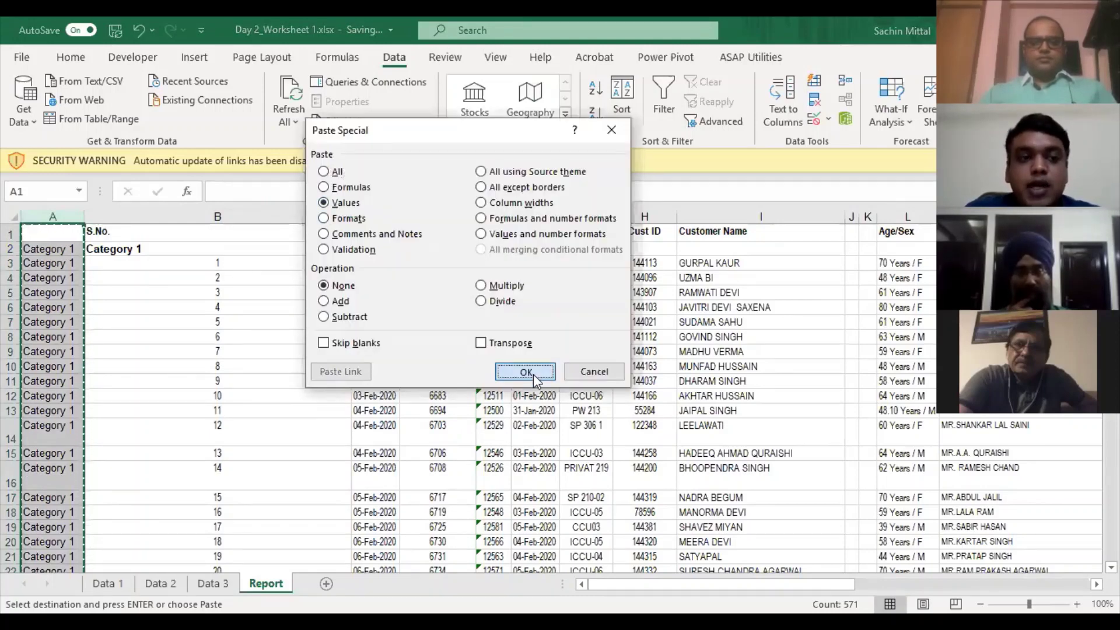
# - Verify that cells A2–A4 now hold plain text instead of formulas
pyautogui.click(33, 292)
pyautogui.press('Escape')
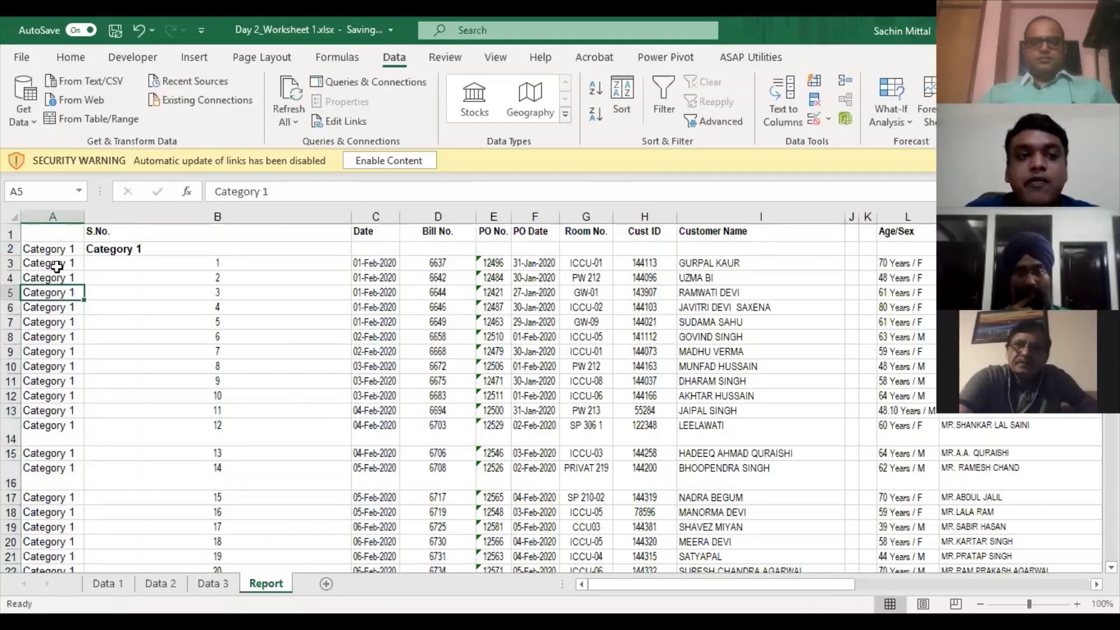
pyautogui.click(69, 264)
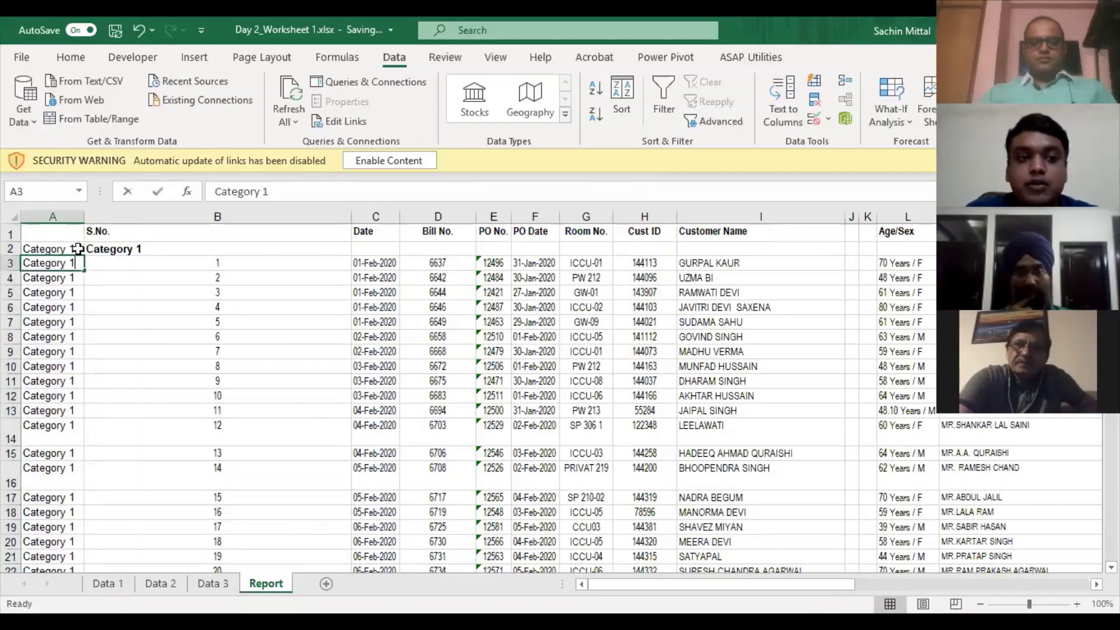
pyautogui.click(77, 249)
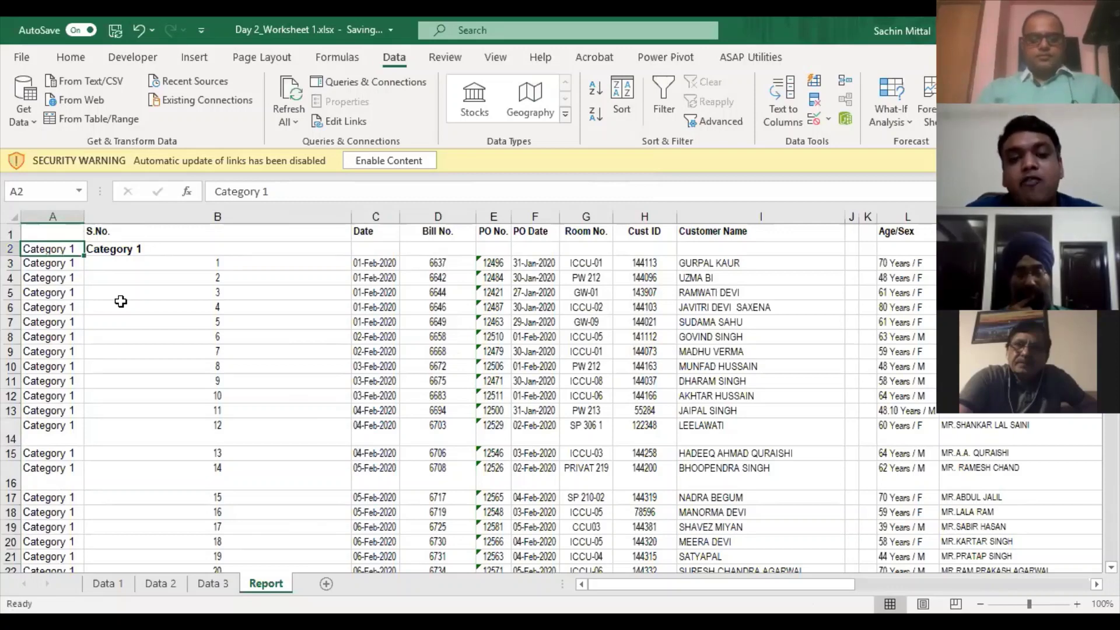
pyautogui.click(32, 279)
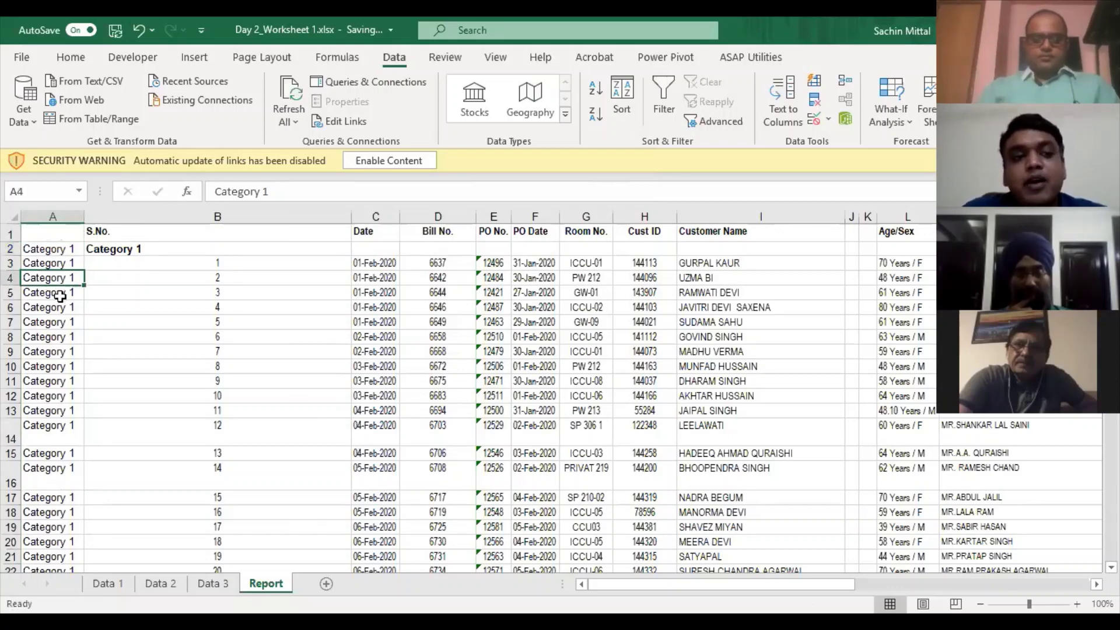
pyautogui.scroll(-2, 50, 293)
pyautogui.scroll(2, 58, 294)
pyautogui.click(70, 233)
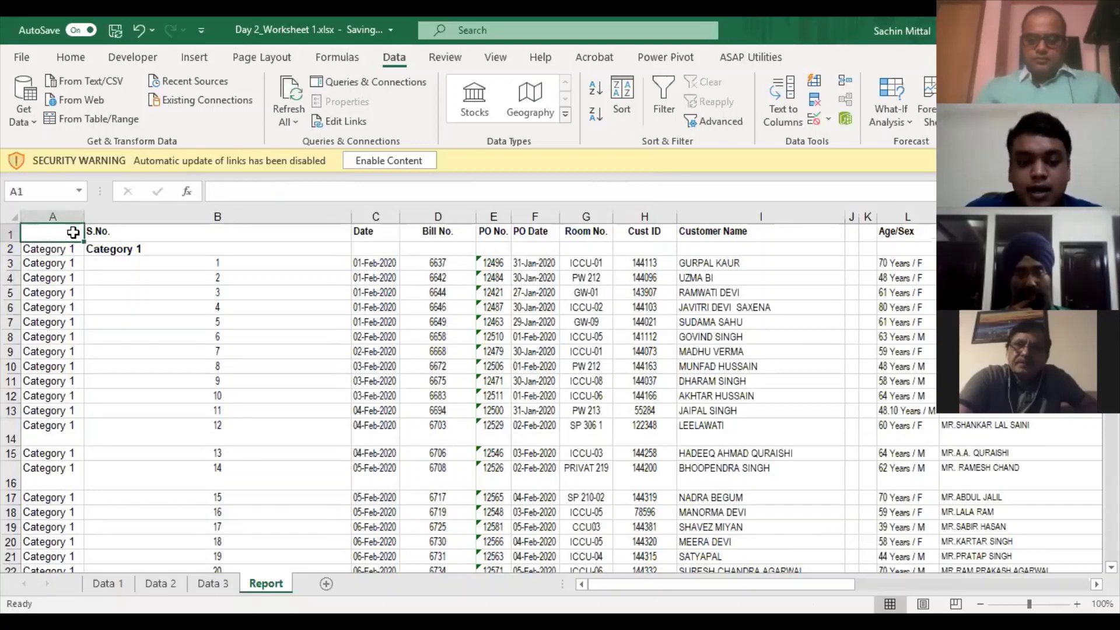
# - Turn on AutoFilter for the Report data table
pyautogui.hotkey('ctrl', 'shift', 'End')
pyautogui.hotkey('alt', 'a')
pyautogui.press('t')
pyautogui.hotkey('ctrl', 'Home')
pyautogui.press('Right')
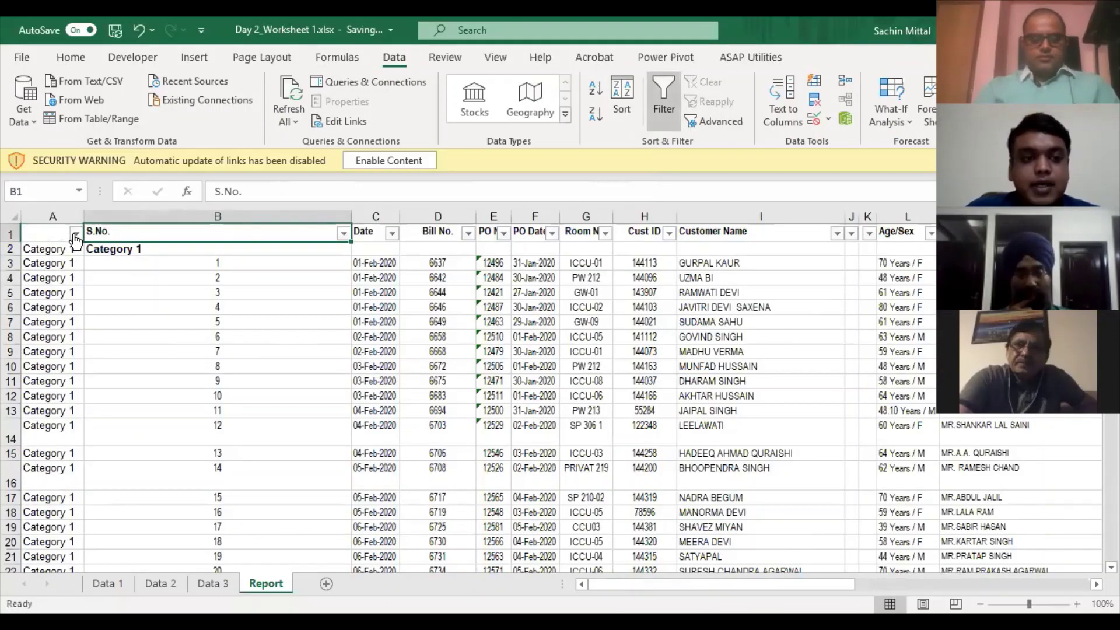
# - Filter the S.No. column to show only the 'cat' Category heading rows
pyautogui.hotkey('alt', 'Down')
pyautogui.press('Up')
pyautogui.press('space')
pyautogui.press('End')
pyautogui.press('Up')
pyautogui.press('space')
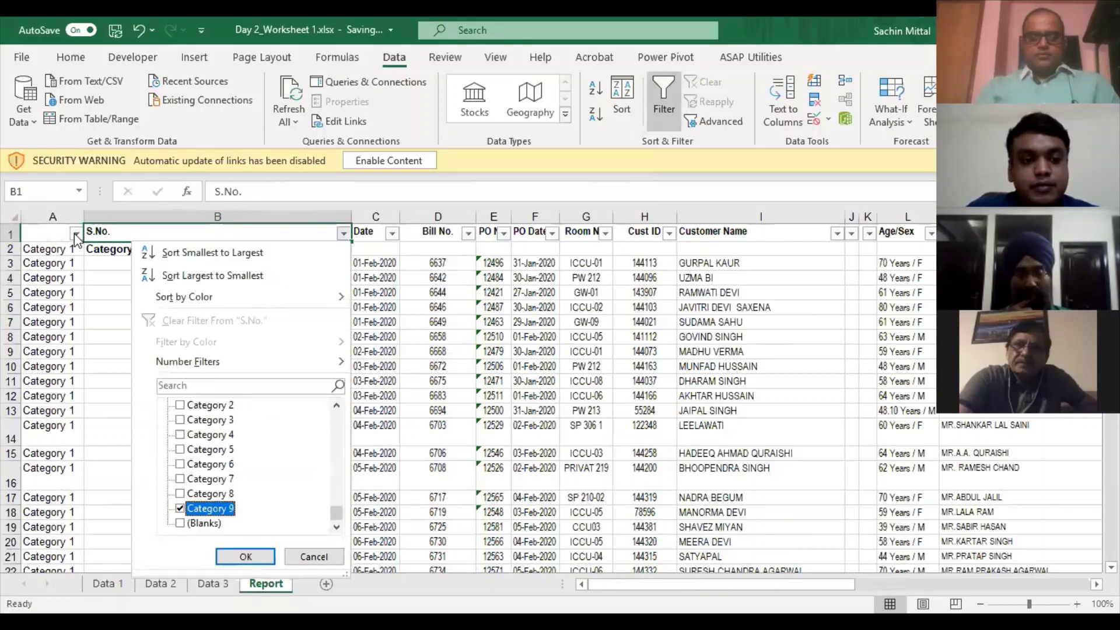
pyautogui.press('Up')
pyautogui.press('space')
pyautogui.press('Up')
pyautogui.press('space')
pyautogui.press('Up')
pyautogui.press('space')
pyautogui.click(198, 388)
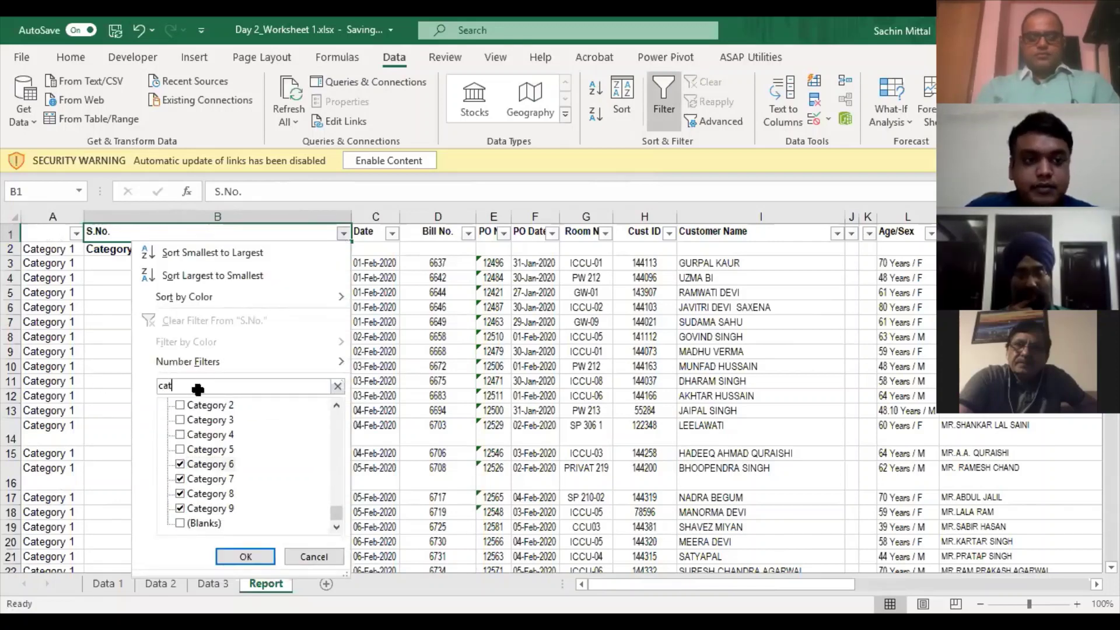
pyautogui.write('cat')
pyautogui.press('Return')
# - Delete the visible Category heading rows and clear the S.No. filter
pyautogui.press('Down')
pyautogui.hotkey('ctrl', 'shift', 'Down')
pyautogui.hotkey('shift', 'space')
pyautogui.hotkey('ctrl', '-')
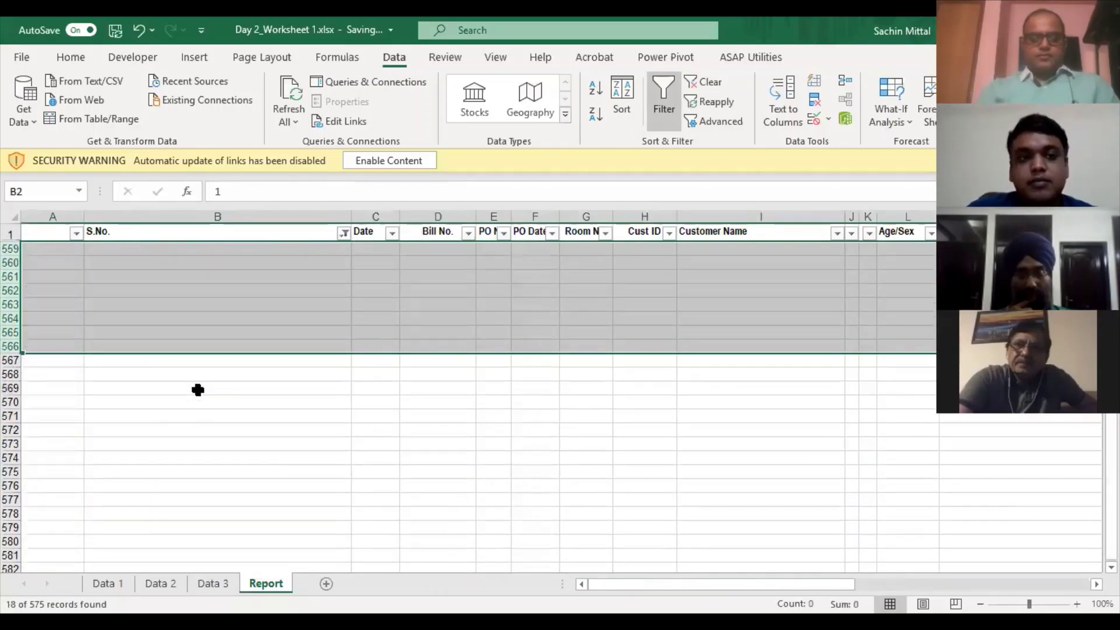
pyautogui.press('Up')
pyautogui.hotkey('alt', 'Down')
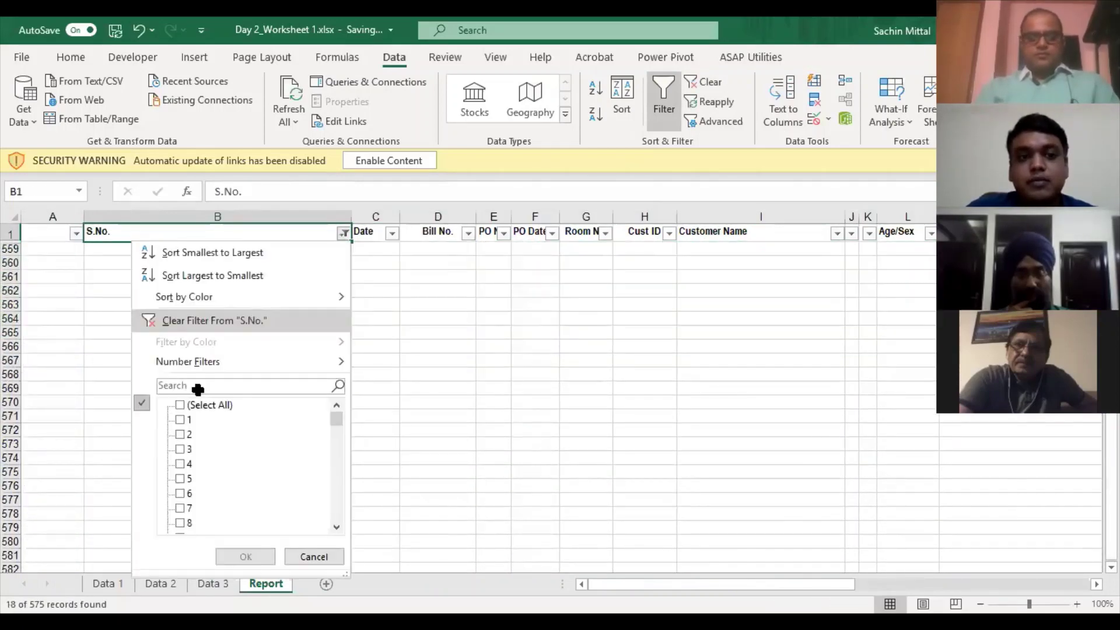
pyautogui.press('Return')
pyautogui.hotkey('ctrl', 'Home')
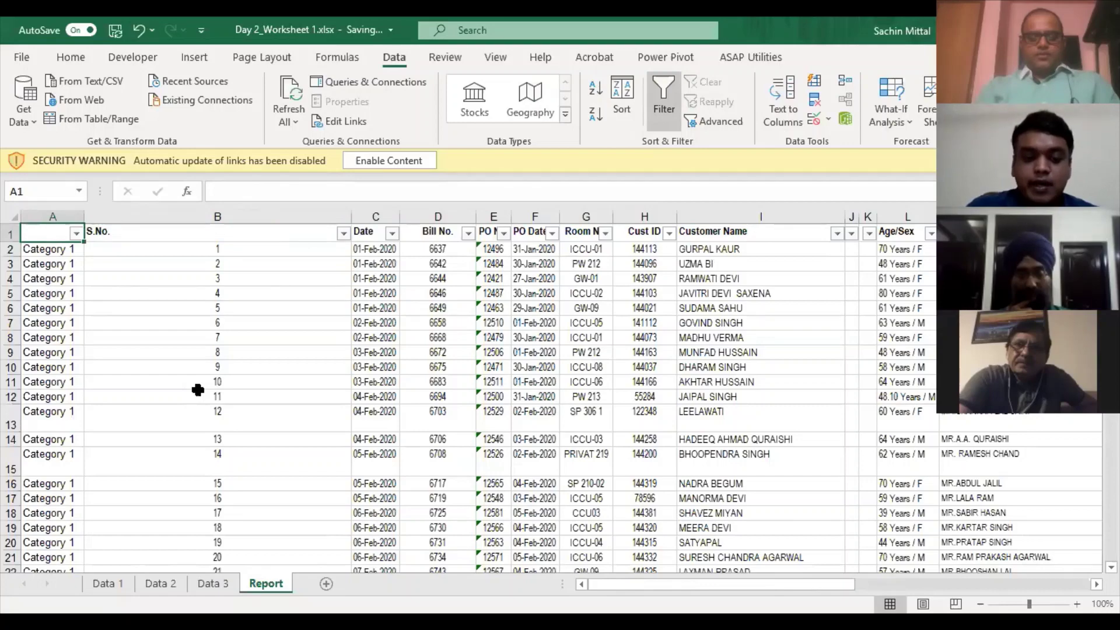
# - Enter the heading 'Category' in A1 and AutoFit all columns
pyautogui.write('Categ')
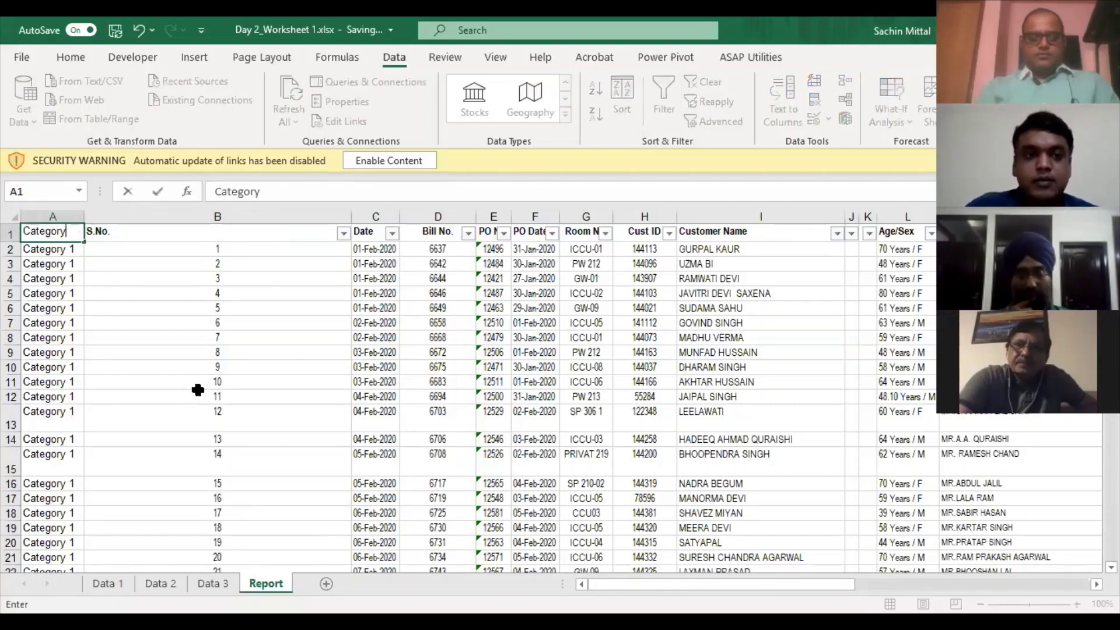
pyautogui.write('ory')
pyautogui.press('Tab')
pyautogui.hotkey('ctrl', 'a')
pyautogui.hotkey('ctrl', 'a')
pyautogui.scroll(-20, 197, 390)
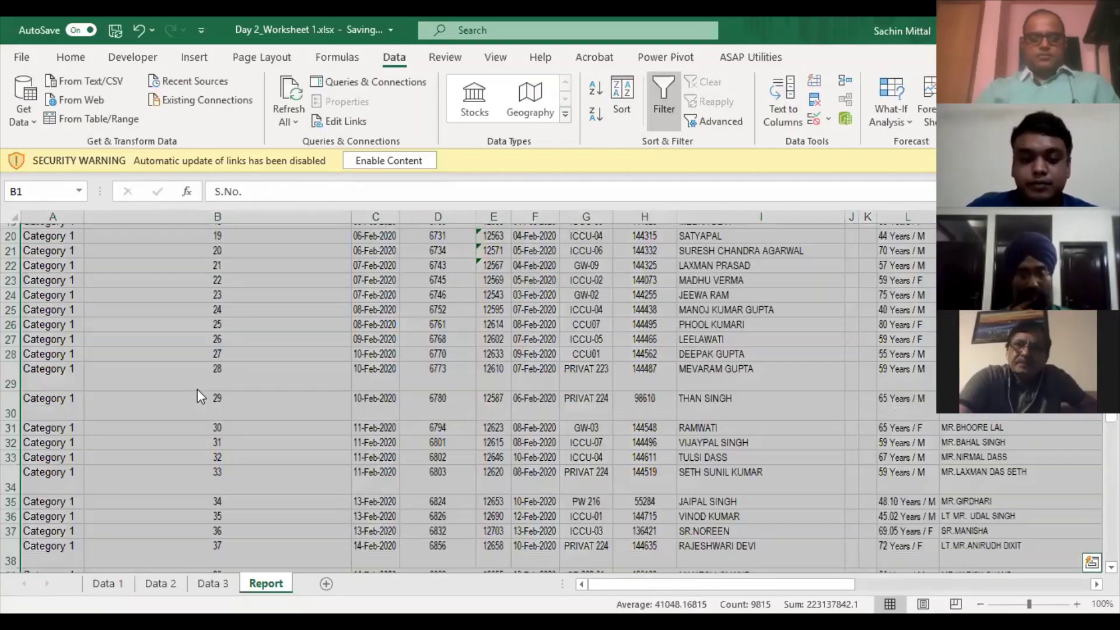
pyautogui.hotkey('alt', 'o')
pyautogui.press('c')
pyautogui.press('a')
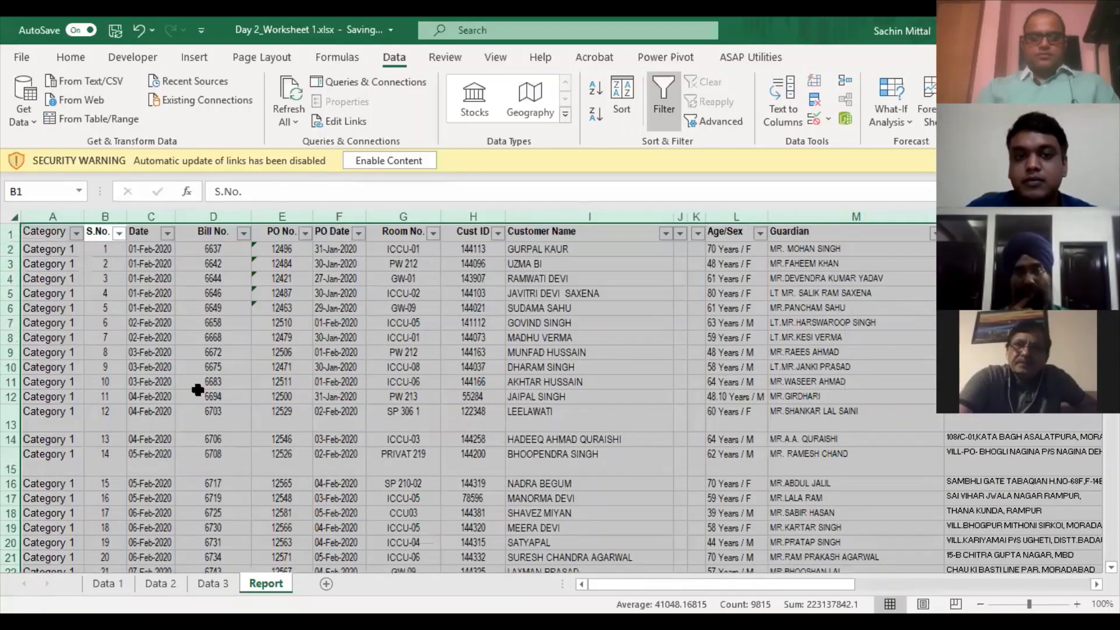
# - Filter column J to show only the non-blank subtotal rows
pyautogui.press('Right')
pyautogui.press('Right')
pyautogui.press('Right')
pyautogui.press('Right')
pyautogui.press('Right')
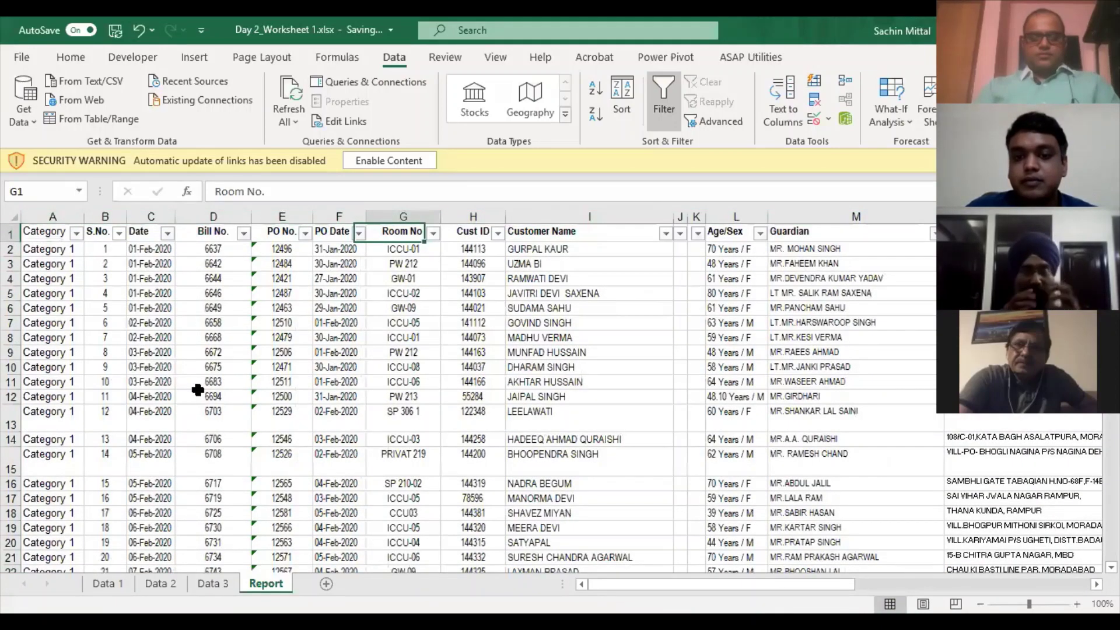
pyautogui.press('Right')
pyautogui.press('Right')
pyautogui.press('Right')
pyautogui.hotkey('ctrl', 'Down')
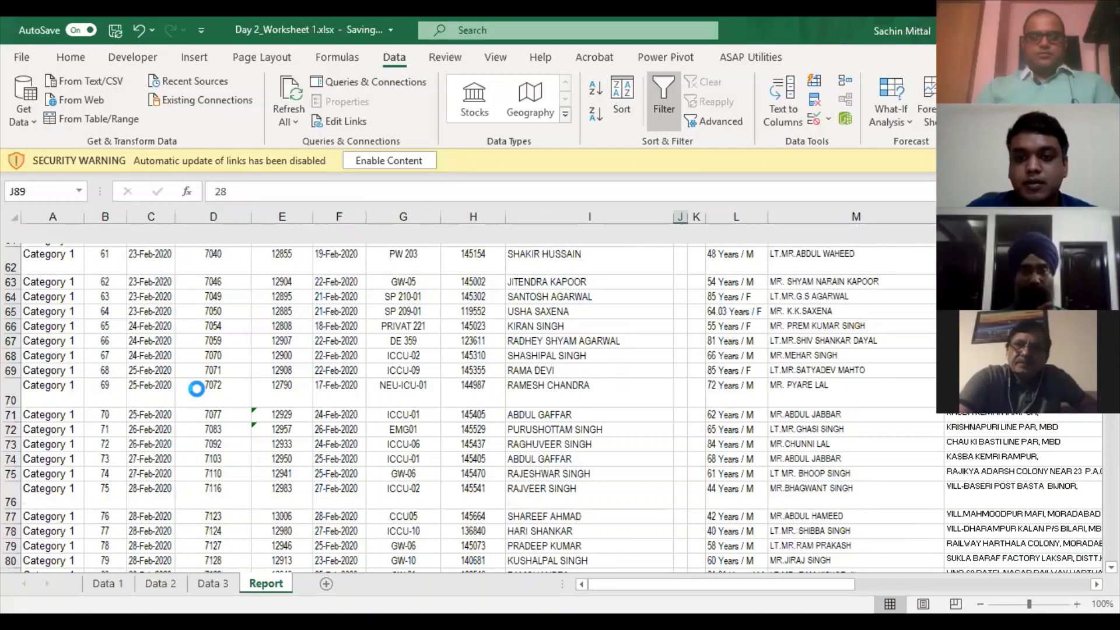
pyautogui.hotkey('ctrl', 'Up')
pyautogui.hotkey('alt', 'Down')
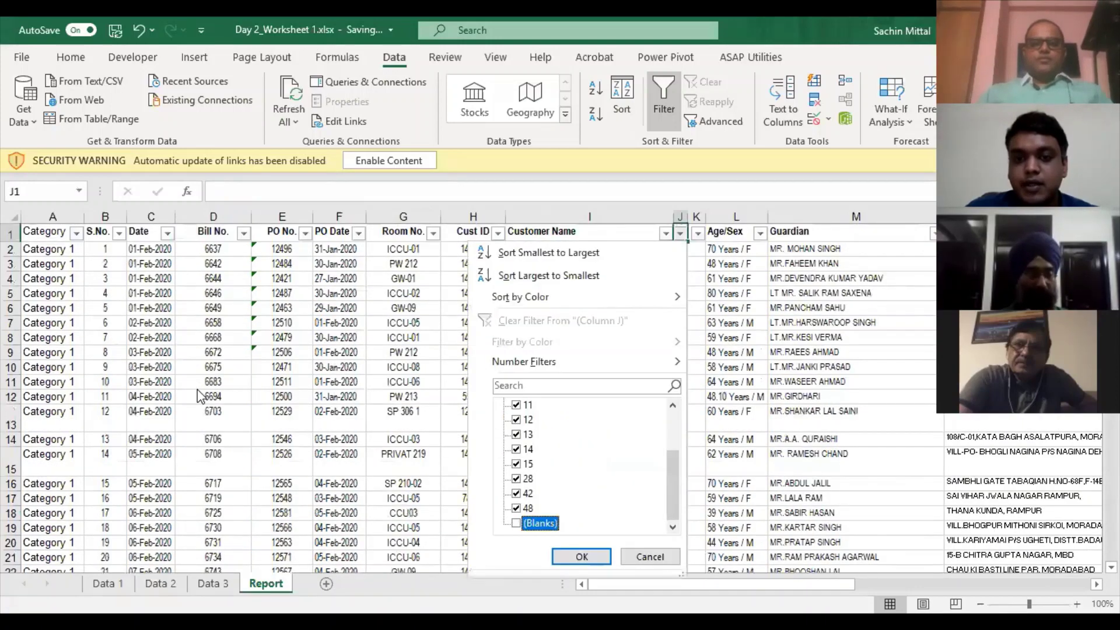
pyautogui.press('Return')
# - Delete the visible subtotal rows and clear the column J filter
pyautogui.press('Down')
pyautogui.hotkey('ctrl', 'shift', 'Down')
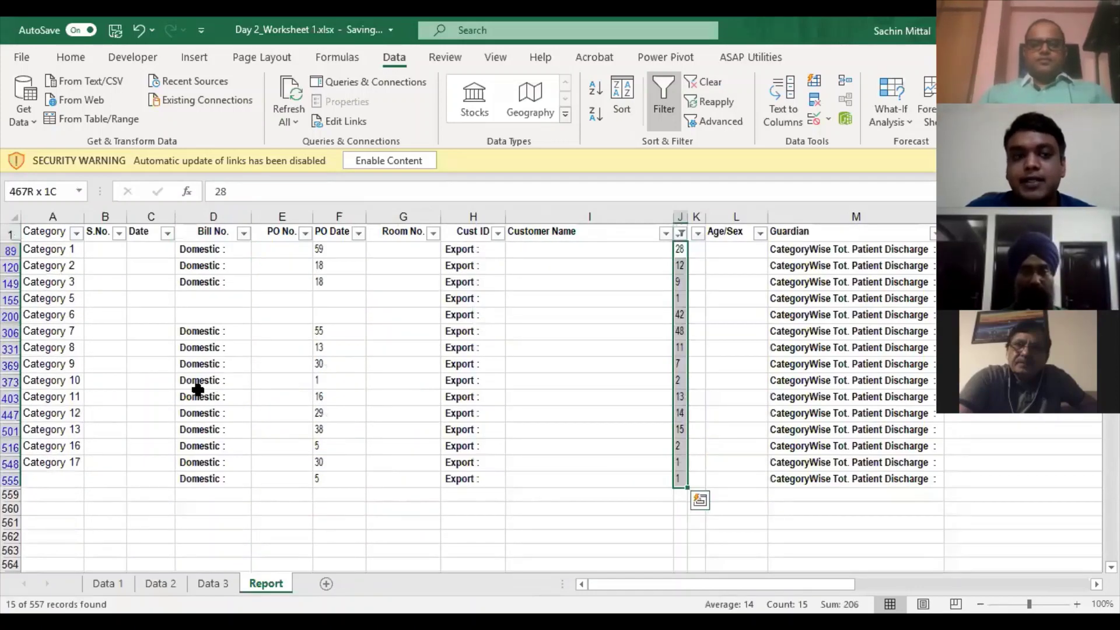
pyautogui.hotkey('shift', 'space')
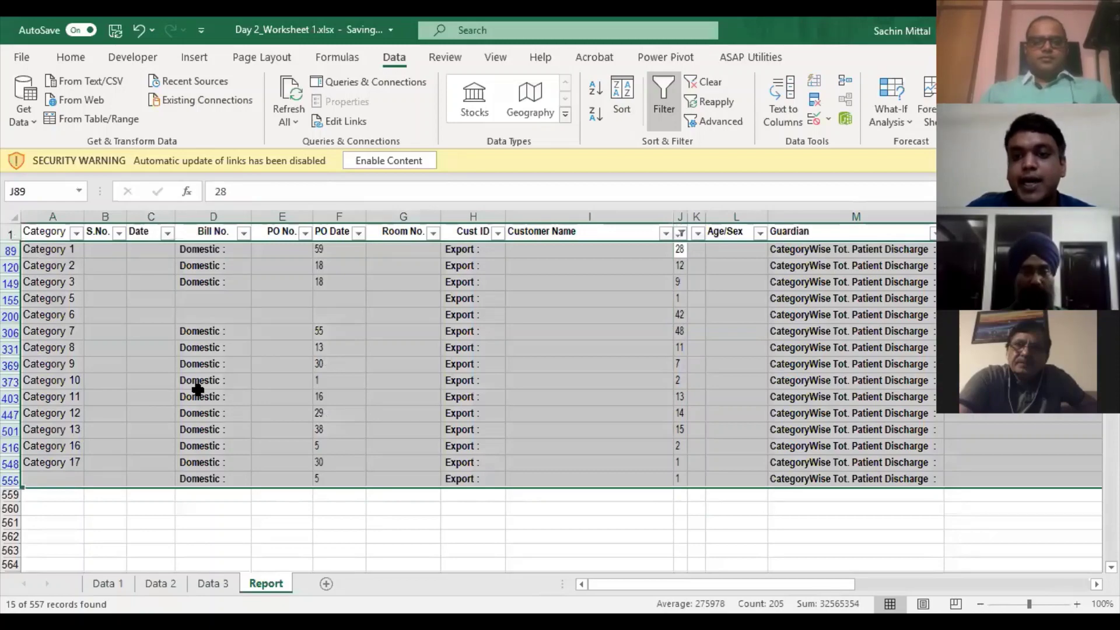
pyautogui.hotkey('ctrl', '-')
pyautogui.hotkey('alt', 'Down')
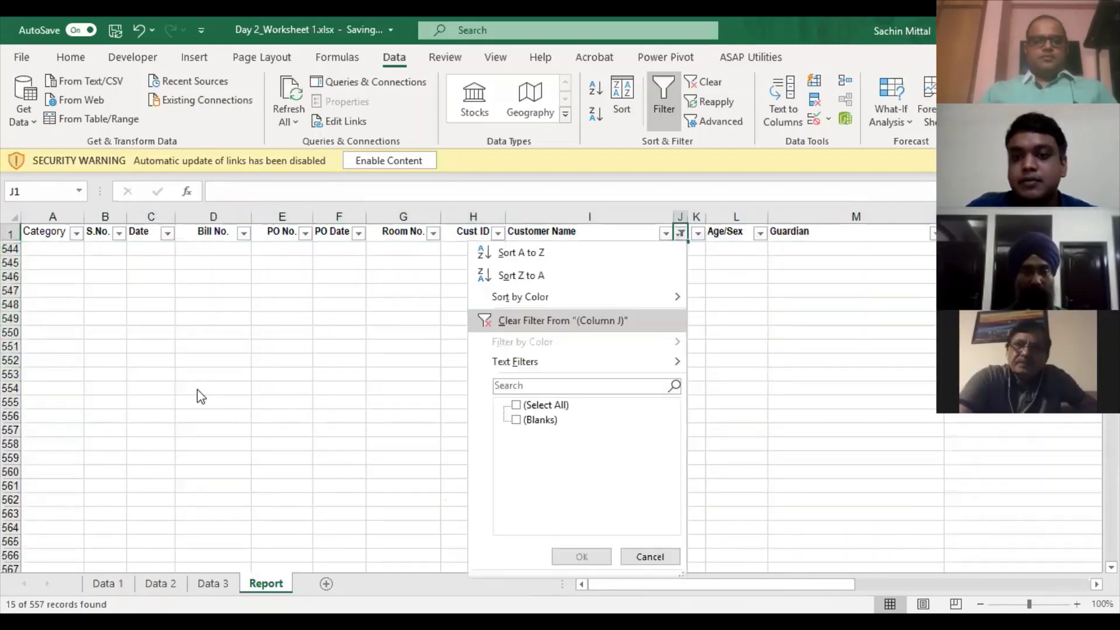
pyautogui.press('Return')
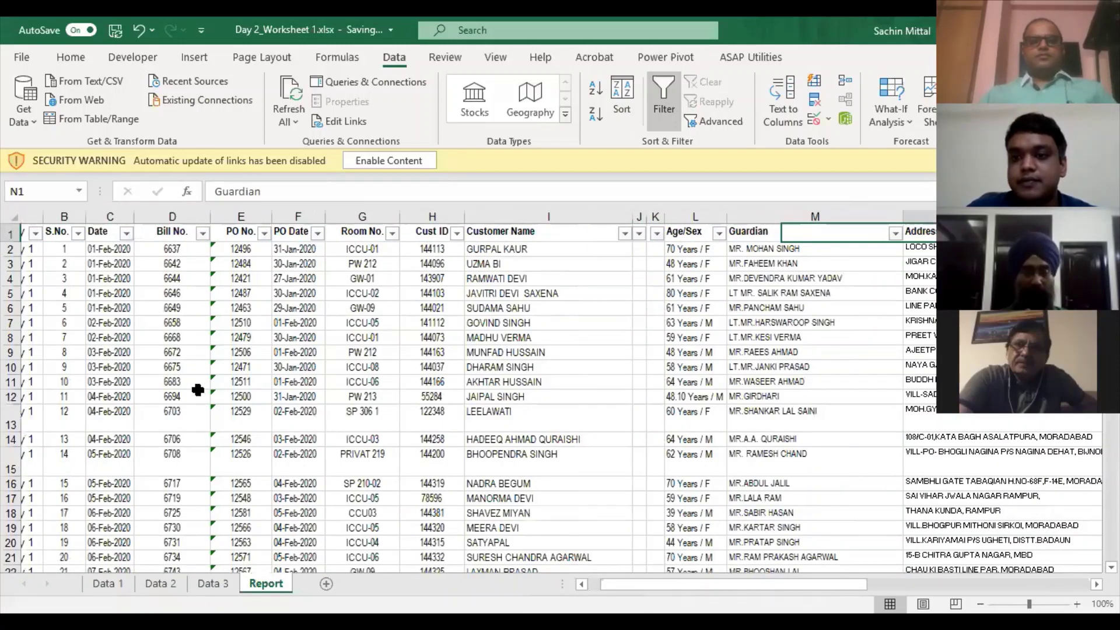
# - Move the T. Charges header from S1 into T1
pyautogui.press('Right')
pyautogui.press('Right')
pyautogui.press('Right')
pyautogui.press('Right')
pyautogui.press('Right')
pyautogui.press('Right')
pyautogui.press('Right')
pyautogui.press('Right')
pyautogui.press('Left')
pyautogui.press('Left')
pyautogui.press('Left')
pyautogui.hotkey('ctrl', 'c')
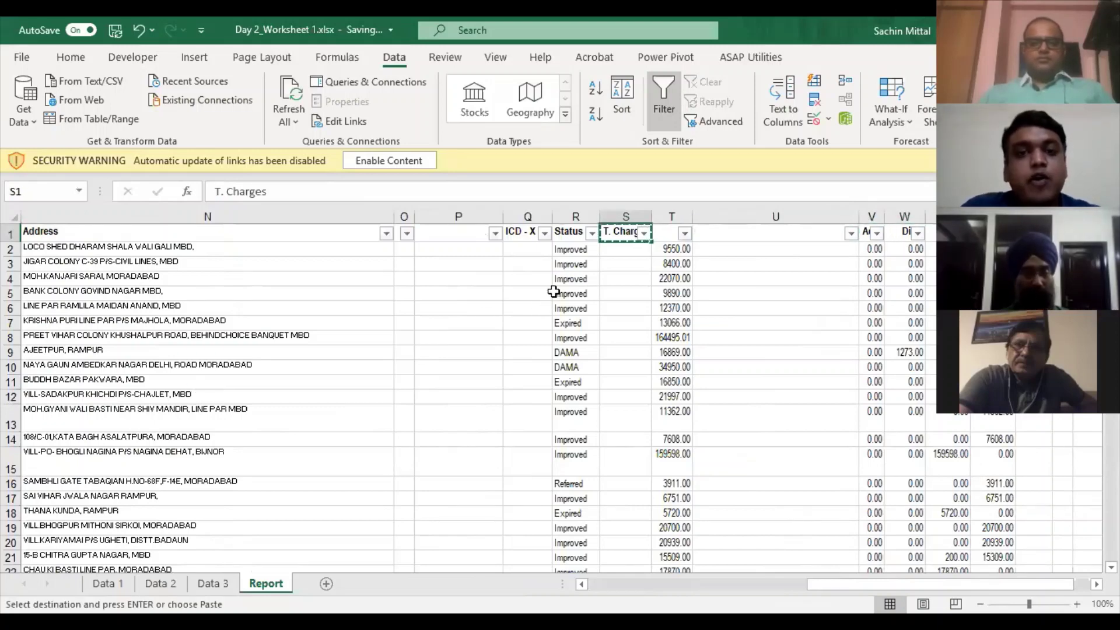
pyautogui.press('Escape')
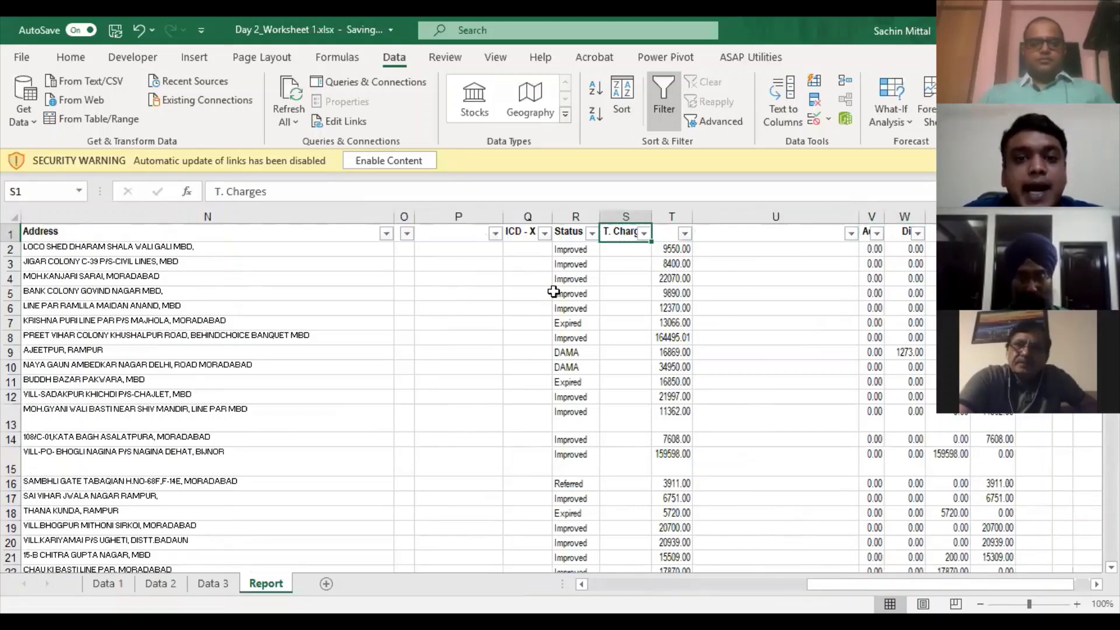
pyautogui.hotkey('ctrl', 'Down')
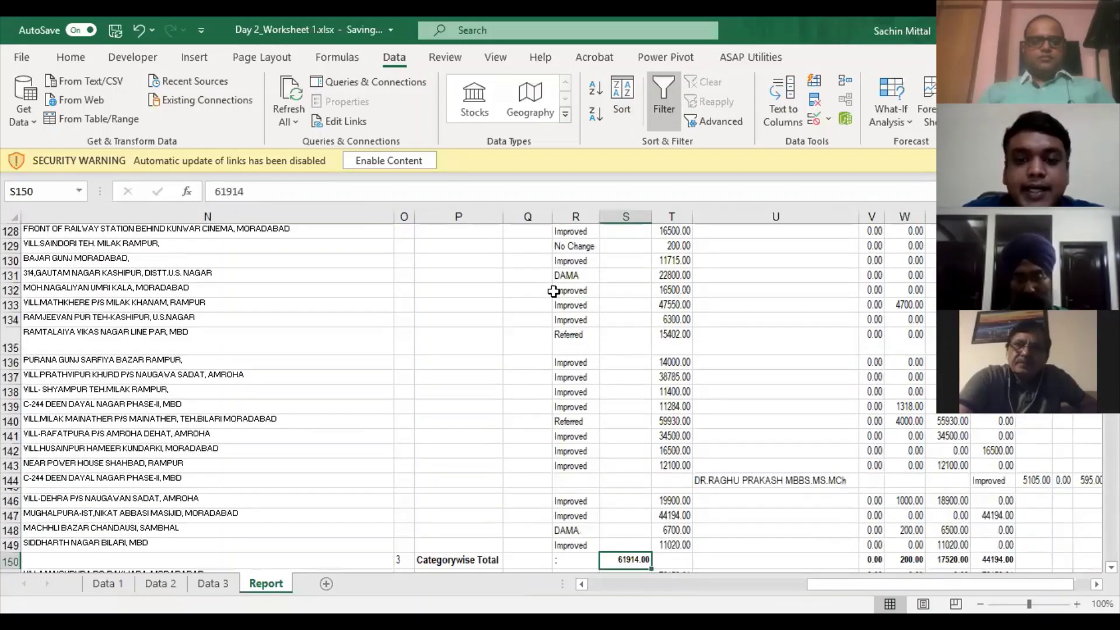
pyautogui.hotkey('ctrl', 'Up')
pyautogui.hotkey('ctrl', 'x')
pyautogui.press('Right')
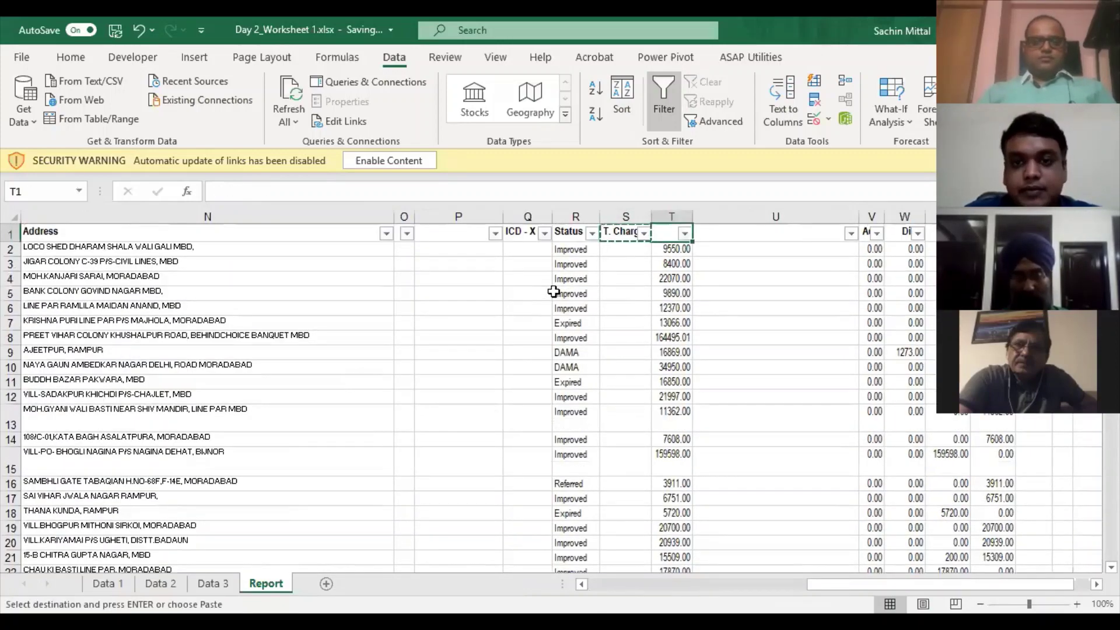
pyautogui.hotkey('ctrl', 'v')
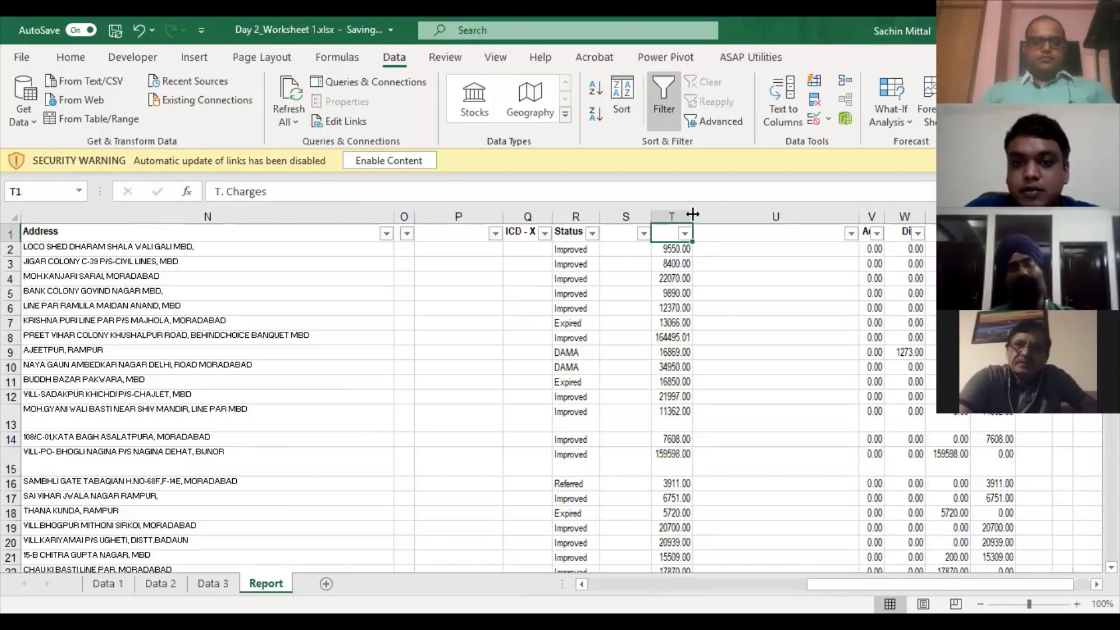
# - AutoFit column T and untick (Blanks) in column U's filter
pyautogui.doubleClick(692, 216)
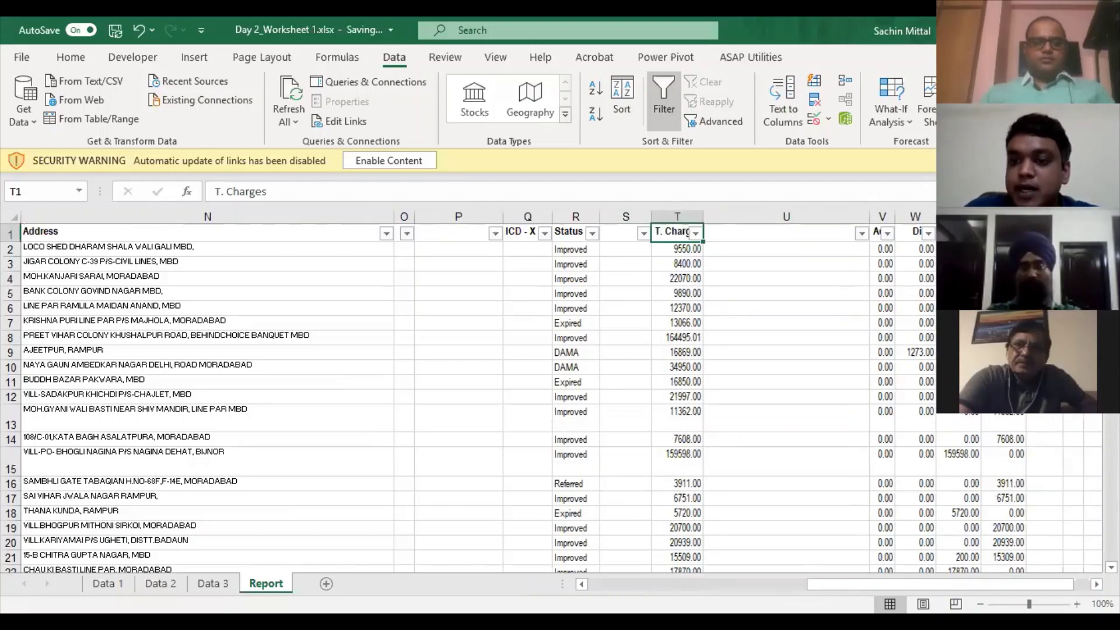
pyautogui.click(862, 234)
pyautogui.click(914, 465)
pyautogui.click(948, 557)
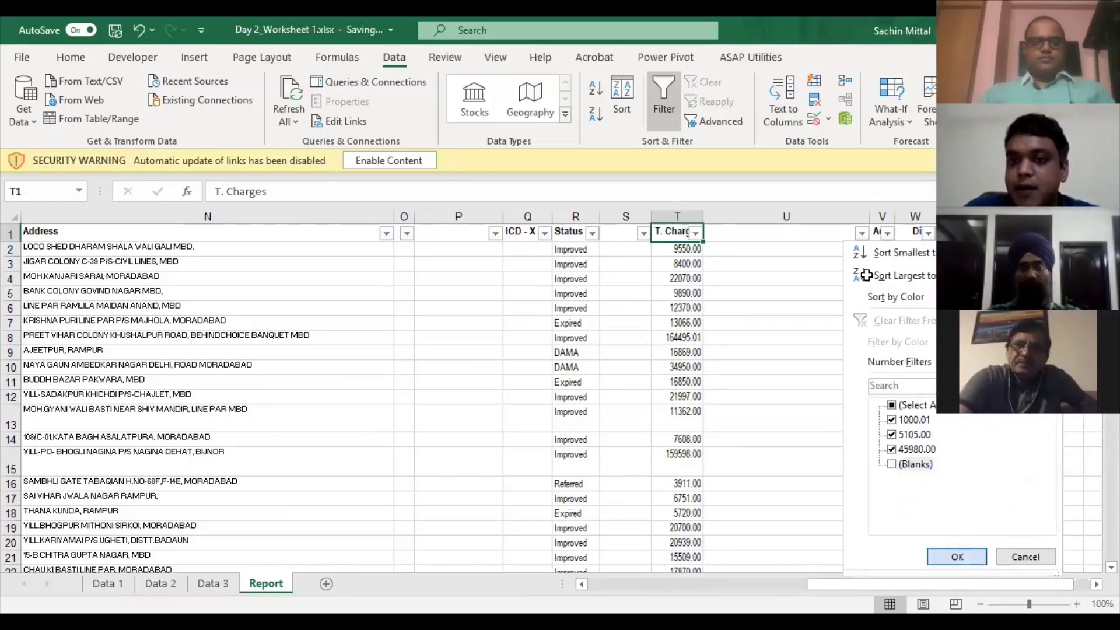
# - Filter to the rows with column U filled and review row 144's misplaced values
pyautogui.click(823, 251)
pyautogui.hotkey('ctrl', 'c')
pyautogui.press('Left')
pyautogui.press('Left')
pyautogui.press('Left')
pyautogui.press('Left')
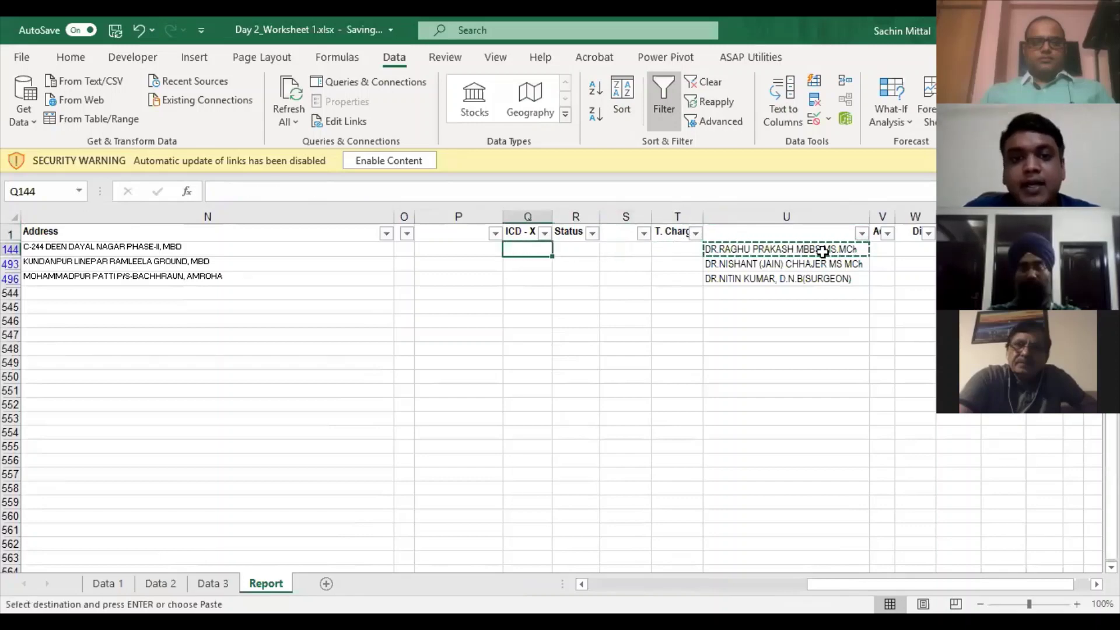
pyautogui.press('Left')
pyautogui.press('Left')
pyautogui.press('Left')
pyautogui.press('Right')
pyautogui.press('Right')
pyautogui.press('Right')
pyautogui.press('Left')
pyautogui.press('Right')
pyautogui.press('Right')
pyautogui.press('Right')
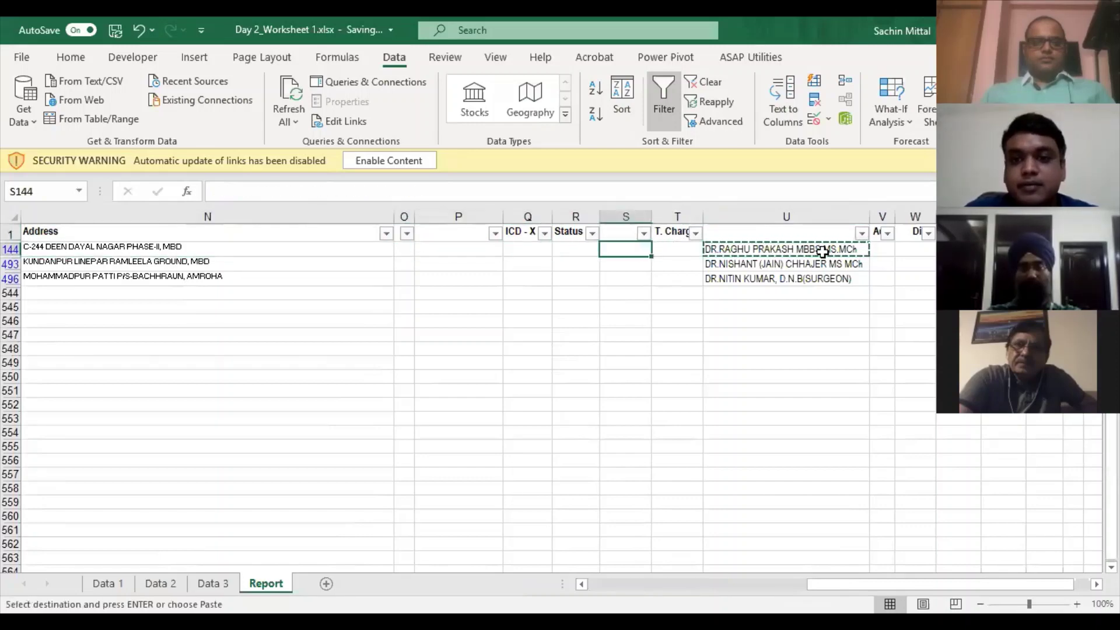
pyautogui.press('Left')
pyautogui.press('Left')
pyautogui.press('Left')
pyautogui.press('Left')
pyautogui.press('Left')
pyautogui.press('Left')
pyautogui.press('Right')
pyautogui.press('Right')
pyautogui.press('Right')
pyautogui.press('Right')
pyautogui.press('Right')
pyautogui.press('Right')
pyautogui.press('Right')
pyautogui.press('Right')
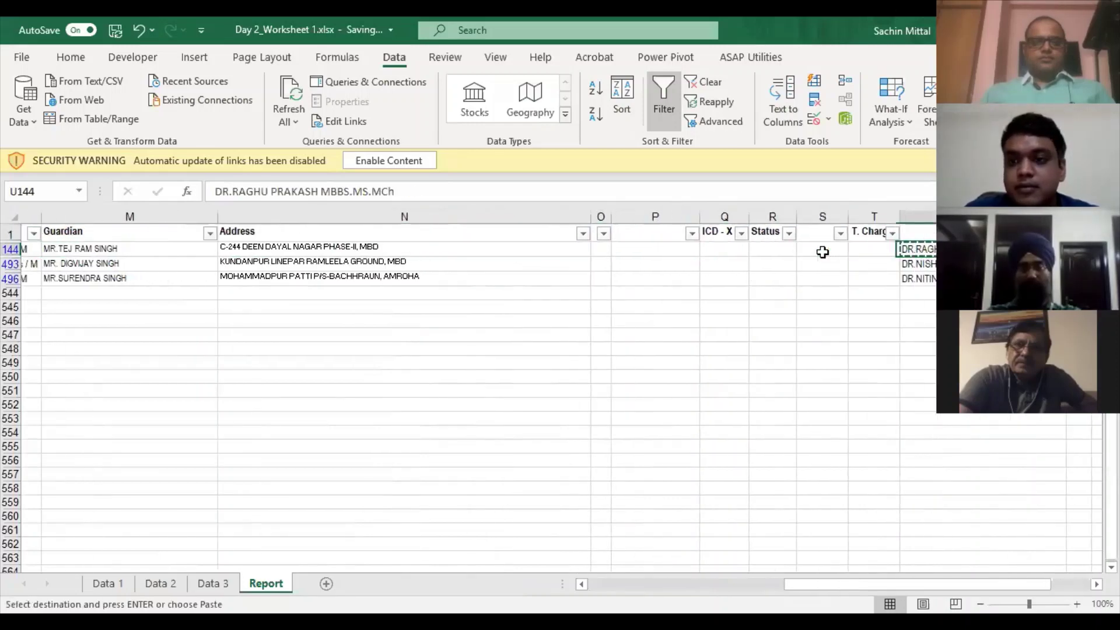
pyautogui.press('Right')
pyautogui.press('Left')
pyautogui.press('Left')
pyautogui.press('Right')
pyautogui.hotkey('shift', 'Down')
pyautogui.hotkey('shift', 'Down')
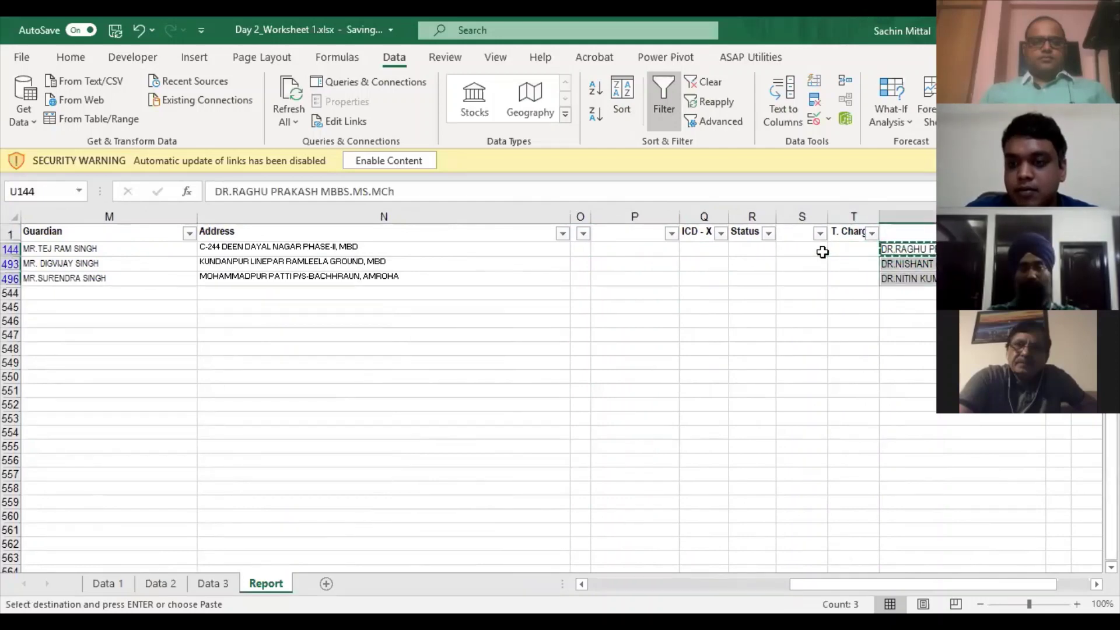
pyautogui.press('Right')
pyautogui.press('Right')
pyautogui.press('Right')
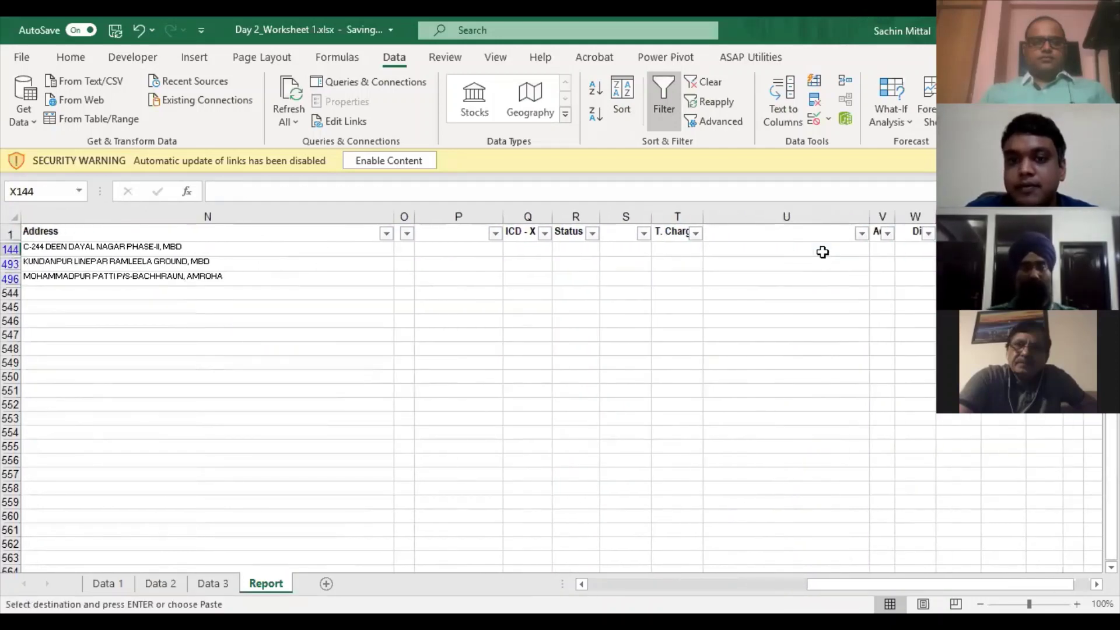
# - Copy the misplaced statuses into Status: Improved for rows 144 and 493, DAMA for 496
pyautogui.press('Left')
pyautogui.press('Left')
pyautogui.press('Left')
pyautogui.press('Left')
pyautogui.press('Left')
pyautogui.press('Left')
pyautogui.press('Return')
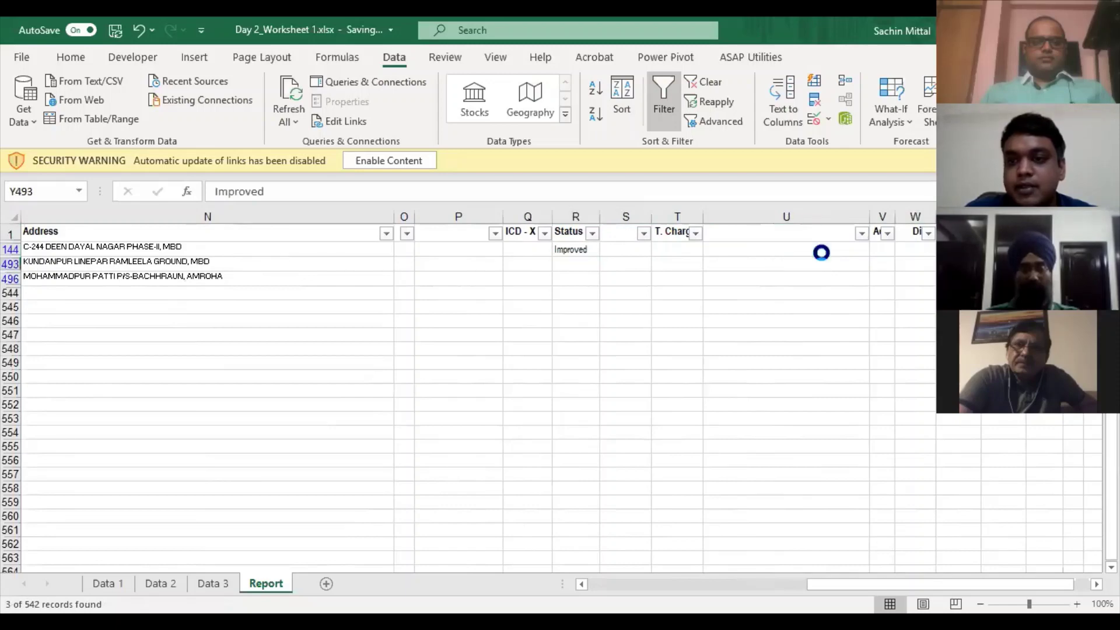
pyautogui.hotkey('ctrl', 'c')
pyautogui.hotkey('ctrl', 'Left')
pyautogui.press('Left')
pyautogui.press('Left')
pyautogui.press('Right')
pyautogui.press('Right')
pyautogui.press('Right')
pyautogui.press('Right')
pyautogui.press('Right')
pyautogui.press('Right')
pyautogui.press('Return')
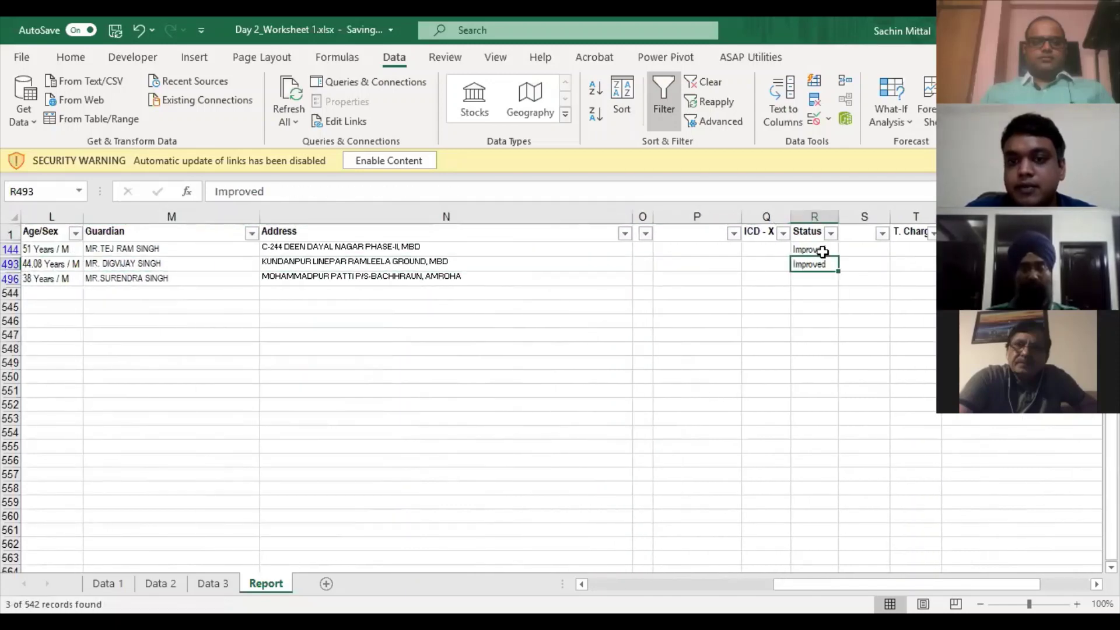
pyautogui.hotkey('ctrl', 'Right')
pyautogui.hotkey('ctrl', 'c')
pyautogui.press('Left')
pyautogui.press('Left')
pyautogui.press('Left')
pyautogui.press('Left')
pyautogui.press('Left')
pyautogui.press('Left')
pyautogui.press('Left')
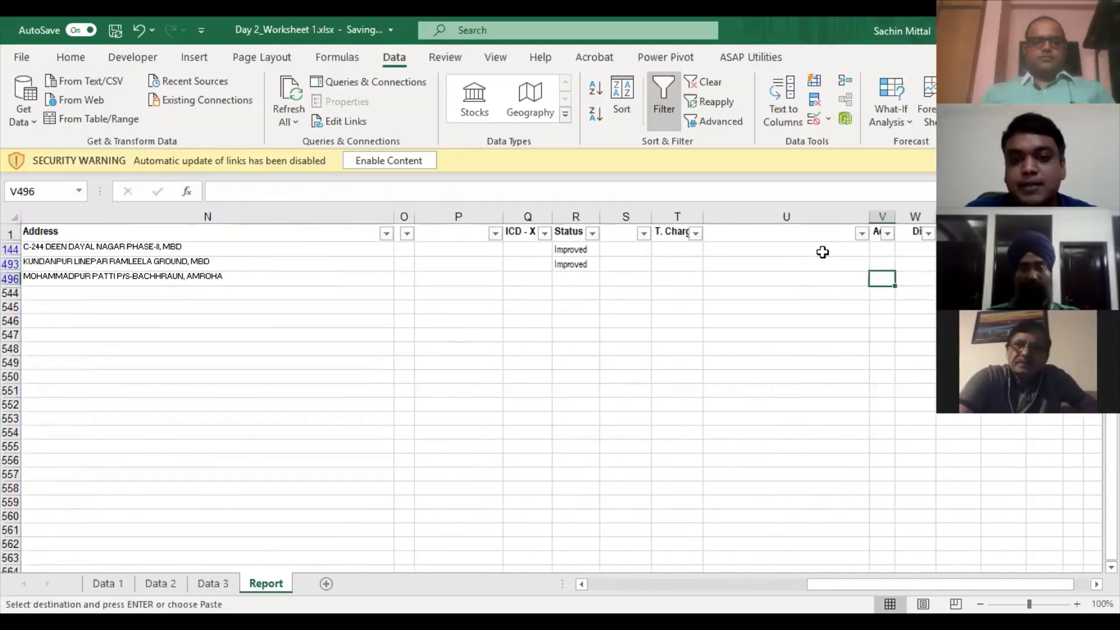
pyautogui.press('Return')
# - Fill T. Charges with 5105.00, 1000.01 and 45980.00 for rows 144, 493 and 496
pyautogui.hotkey('ctrl', 'Right')
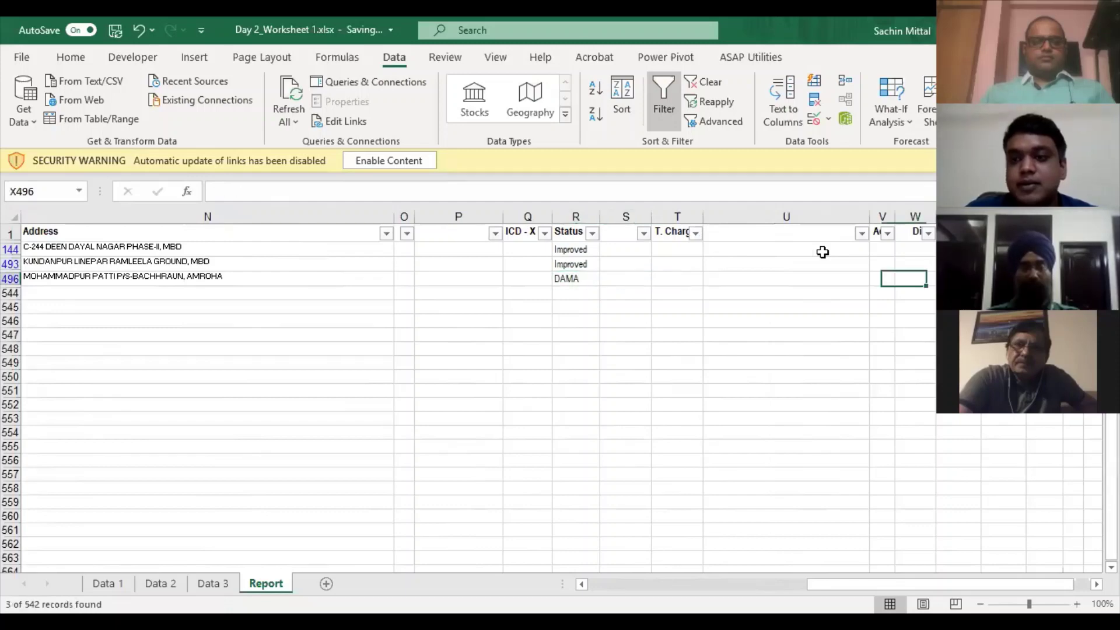
pyautogui.press('Right')
pyautogui.press('Up')
pyautogui.press('Up')
pyautogui.hotkey('ctrl', 'c')
pyautogui.press('Left')
pyautogui.press('Left')
pyautogui.press('Left')
pyautogui.press('Left')
pyautogui.press('Left')
pyautogui.press('Left')
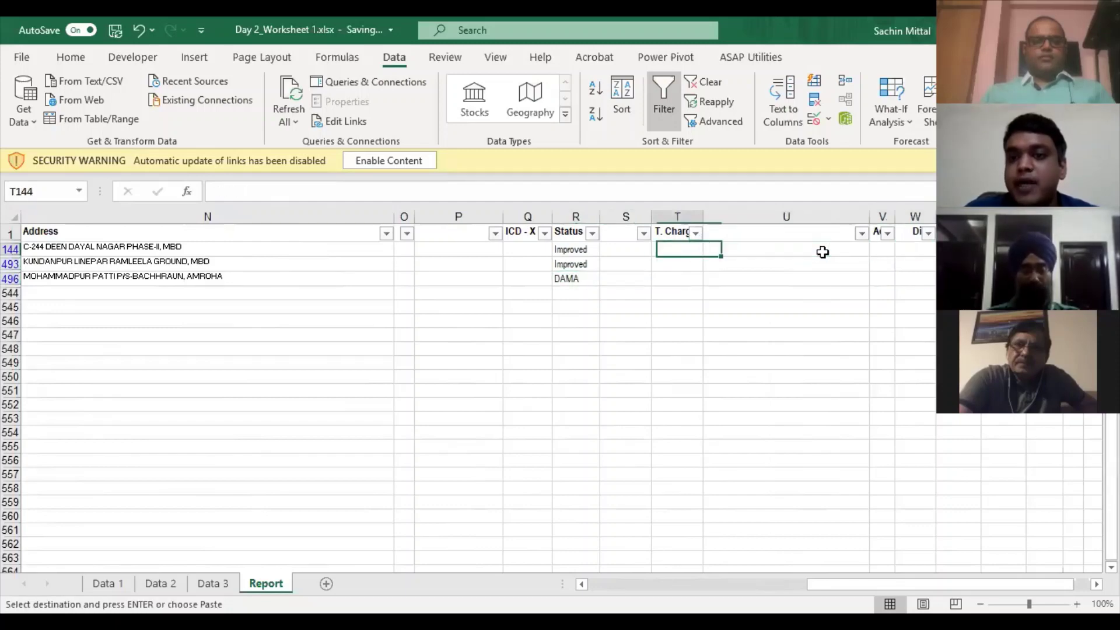
pyautogui.press('Left')
pyautogui.press('Right')
pyautogui.press('Return')
pyautogui.press('Down')
pyautogui.hotkey('ctrl', 'Right')
pyautogui.press('Right')
pyautogui.hotkey('ctrl', 'c')
pyautogui.press('Left')
pyautogui.press('Left')
pyautogui.press('Left')
pyautogui.press('Left')
pyautogui.press('Left')
pyautogui.press('Left')
pyautogui.press('Left')
pyautogui.press('Left')
pyautogui.press('Left')
pyautogui.press('Left')
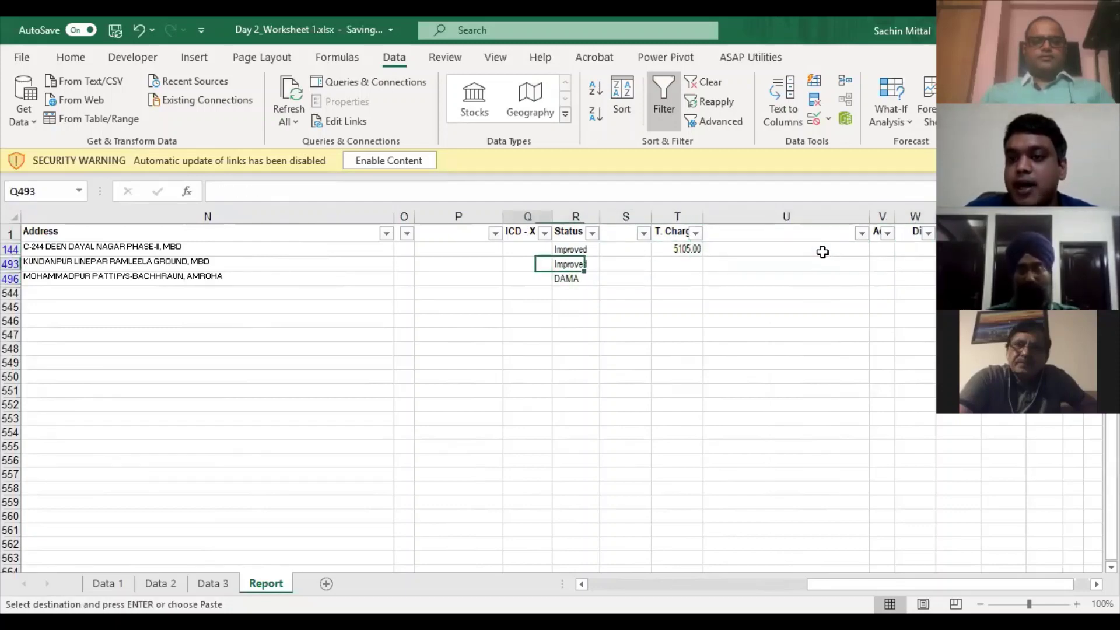
pyautogui.press('Right')
pyautogui.press('Right')
pyautogui.press('Right')
pyautogui.press('Right')
pyautogui.press('Return')
pyautogui.press('Down')
pyautogui.press('Right')
pyautogui.press('Right')
pyautogui.press('Right')
pyautogui.press('Right')
pyautogui.press('Right')
pyautogui.press('Right')
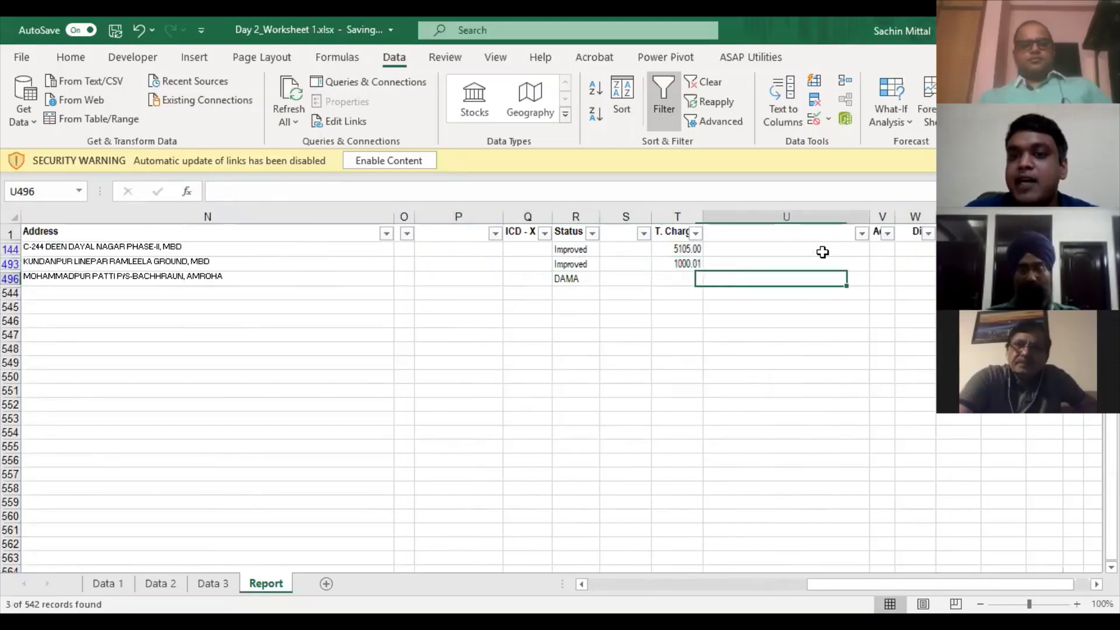
pyautogui.hotkey('ctrl', 'c')
pyautogui.press('Left')
pyautogui.press('Left')
pyautogui.press('Left')
pyautogui.press('Left')
pyautogui.press('Left')
pyautogui.press('Left')
# - Move the four stray amounts of rows 496, 493 and 144 into columns V:Y
pyautogui.press('Left')
pyautogui.press('Right')
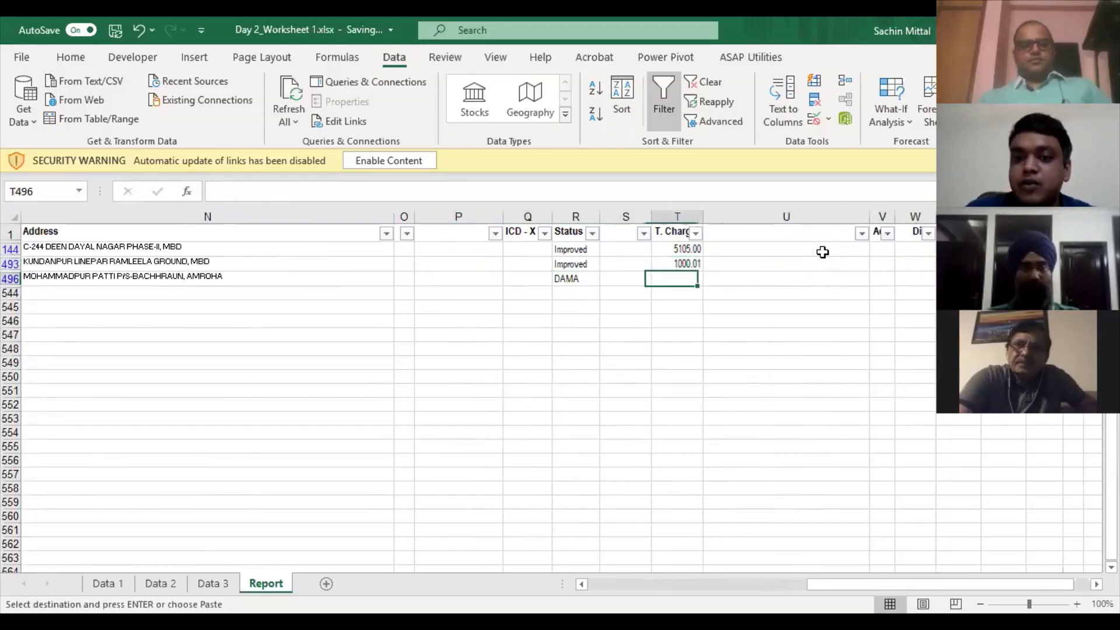
pyautogui.press('Return')
pyautogui.press('Right')
pyautogui.press('Right')
pyautogui.press('Right')
pyautogui.press('Right')
pyautogui.press('Right')
pyautogui.press('Right')
pyautogui.press('Right')
pyautogui.hotkey('ctrl', 'c')
pyautogui.press('Left')
pyautogui.press('Left')
pyautogui.press('Left')
pyautogui.press('Left')
pyautogui.press('Left')
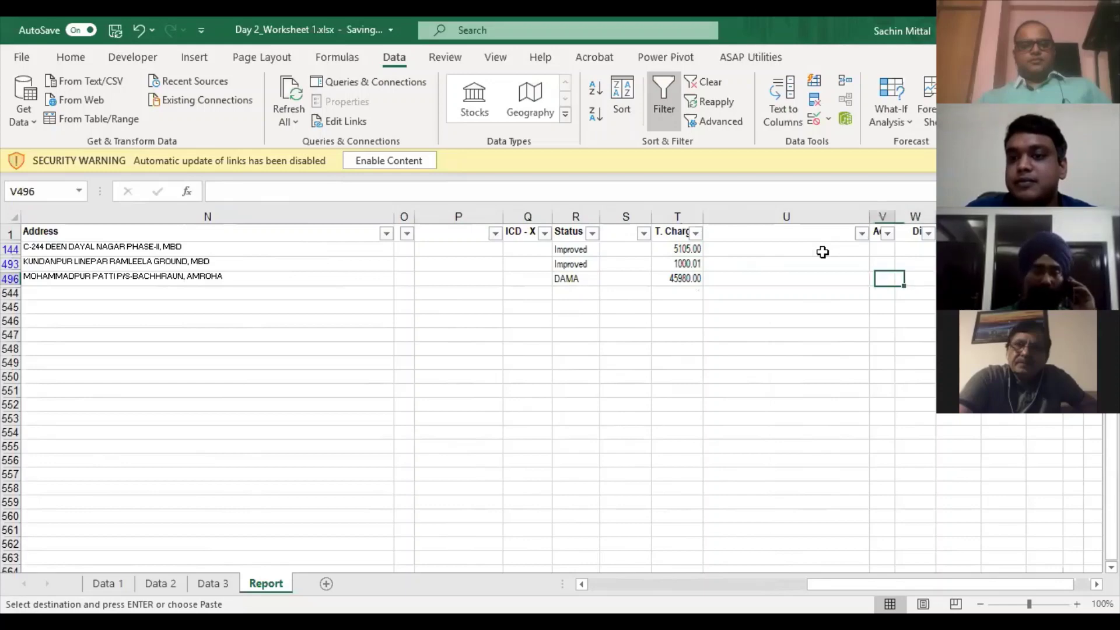
pyautogui.press('Right')
pyautogui.press('Right')
pyautogui.press('Right')
pyautogui.press('Right')
pyautogui.hotkey('shift', 'Right')
pyautogui.hotkey('shift', 'Right')
pyautogui.hotkey('shift', 'Right')
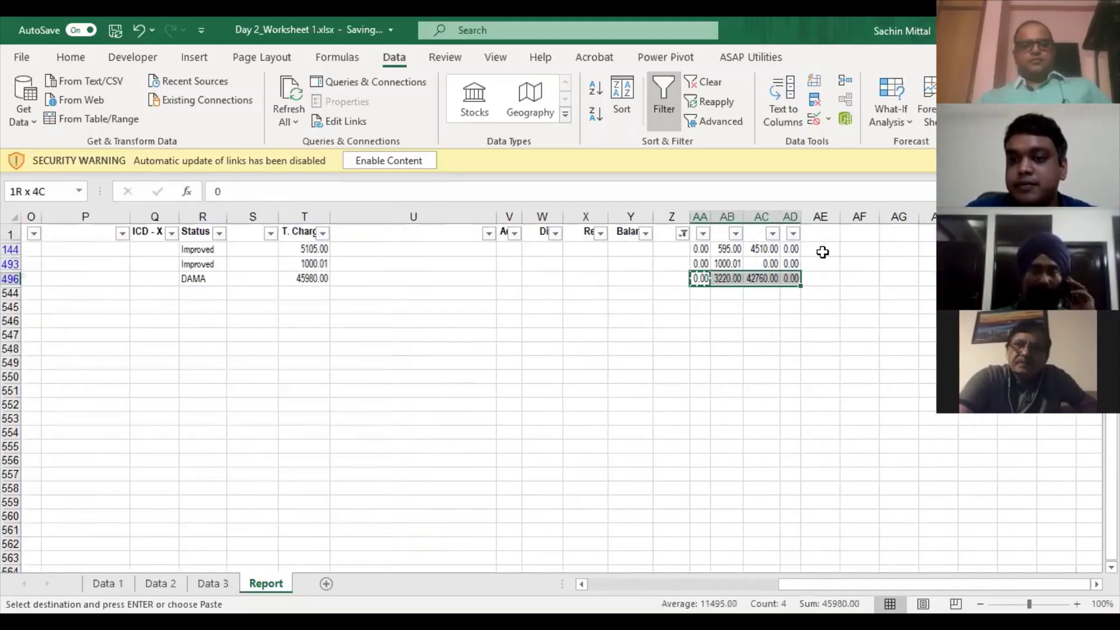
pyautogui.hotkey('ctrl', 'x')
pyautogui.press('Left')
pyautogui.press('Left')
pyautogui.press('Left')
pyautogui.press('Left')
pyautogui.press('Left')
pyautogui.hotkey('ctrl', 'v')
pyautogui.press('Up')
pyautogui.press('Right')
pyautogui.press('Right')
pyautogui.press('Right')
pyautogui.press('Right')
pyautogui.press('Right')
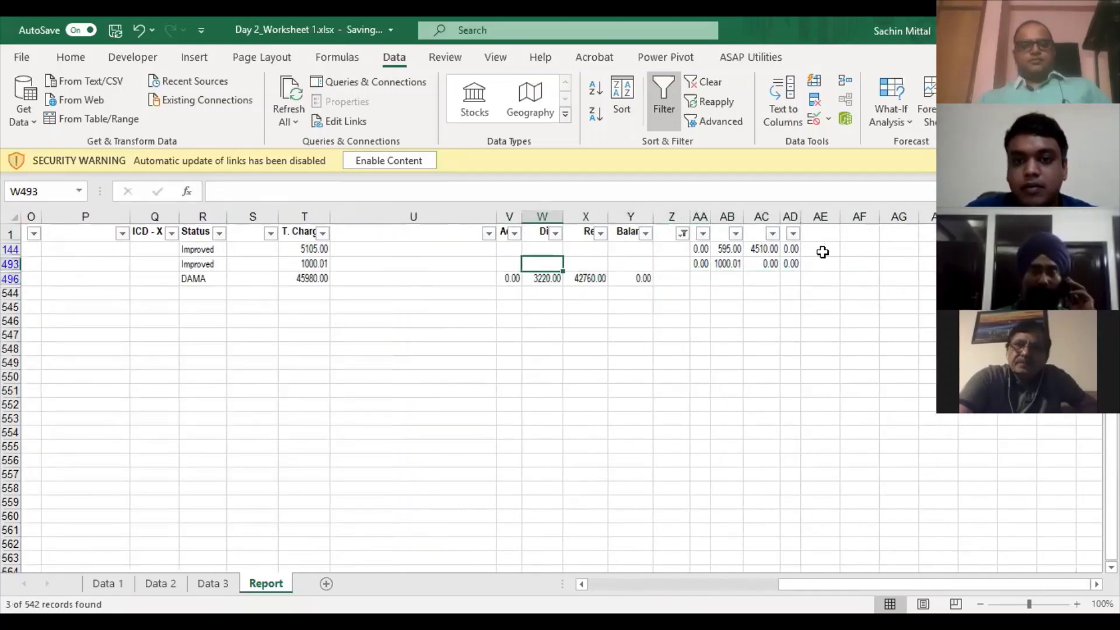
pyautogui.hotkey('shift', 'Right')
pyautogui.hotkey('shift', 'Right')
pyautogui.hotkey('shift', 'Right')
pyautogui.hotkey('ctrl', 'x')
pyautogui.press('Left')
pyautogui.press('Left')
pyautogui.press('Left')
pyautogui.press('Left')
pyautogui.press('Left')
pyautogui.hotkey('ctrl', 'v')
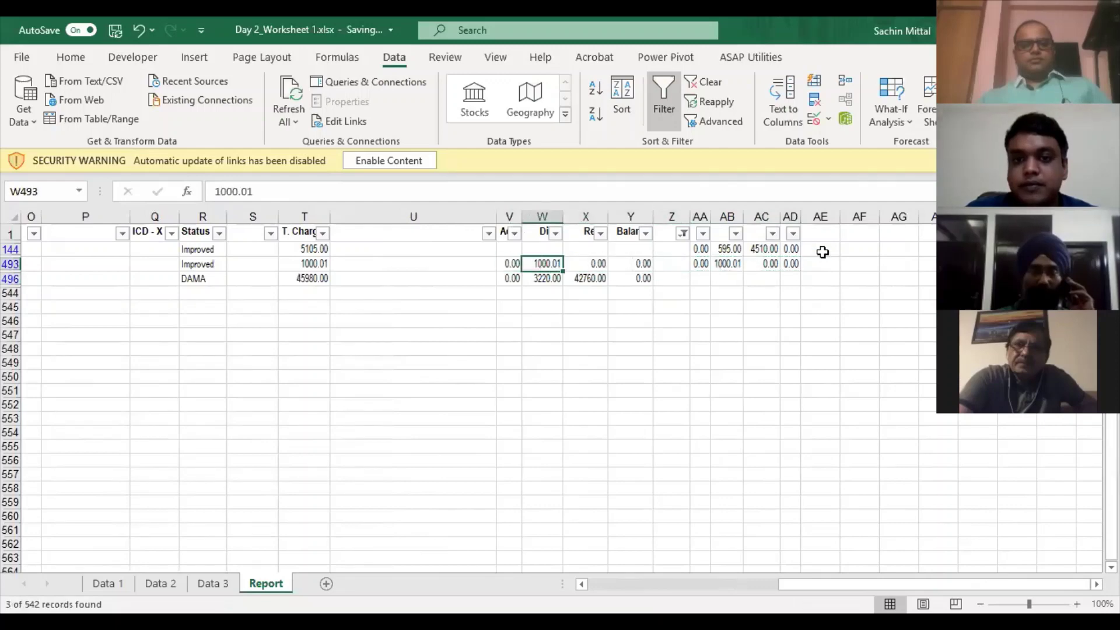
pyautogui.press('Up')
pyautogui.press('Right')
pyautogui.press('Right')
pyautogui.press('Right')
pyautogui.press('Right')
pyautogui.press('Right')
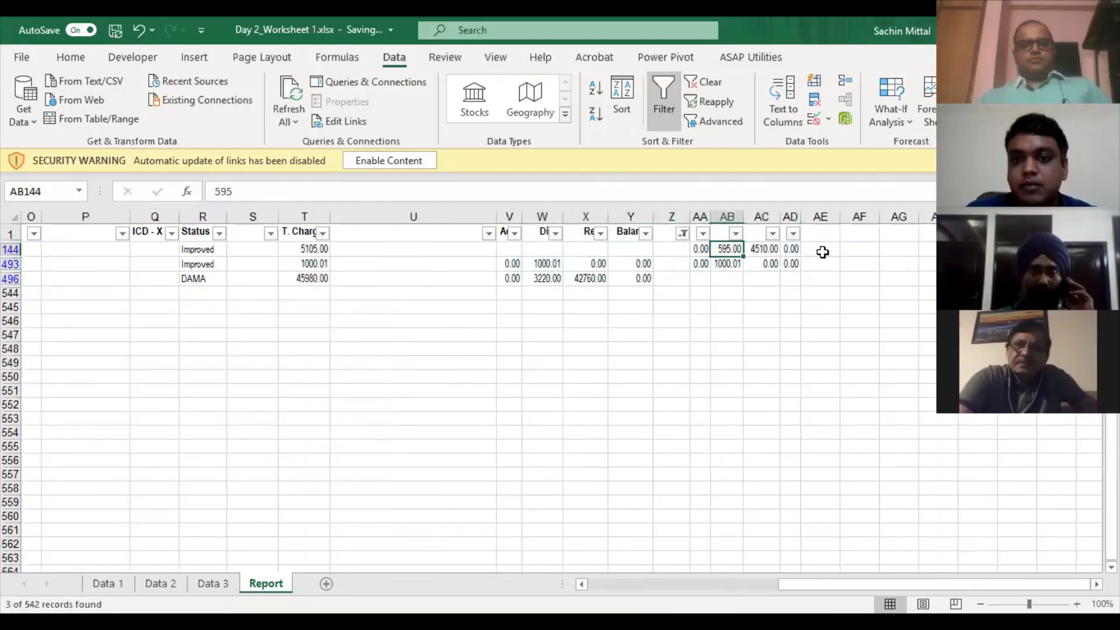
pyautogui.hotkey('shift', 'Right')
pyautogui.hotkey('shift', 'Right')
pyautogui.hotkey('shift', 'Right')
pyautogui.hotkey('ctrl', 'x')
pyautogui.press('Left')
pyautogui.press('Left')
pyautogui.press('Left')
pyautogui.press('Left')
pyautogui.press('Left')
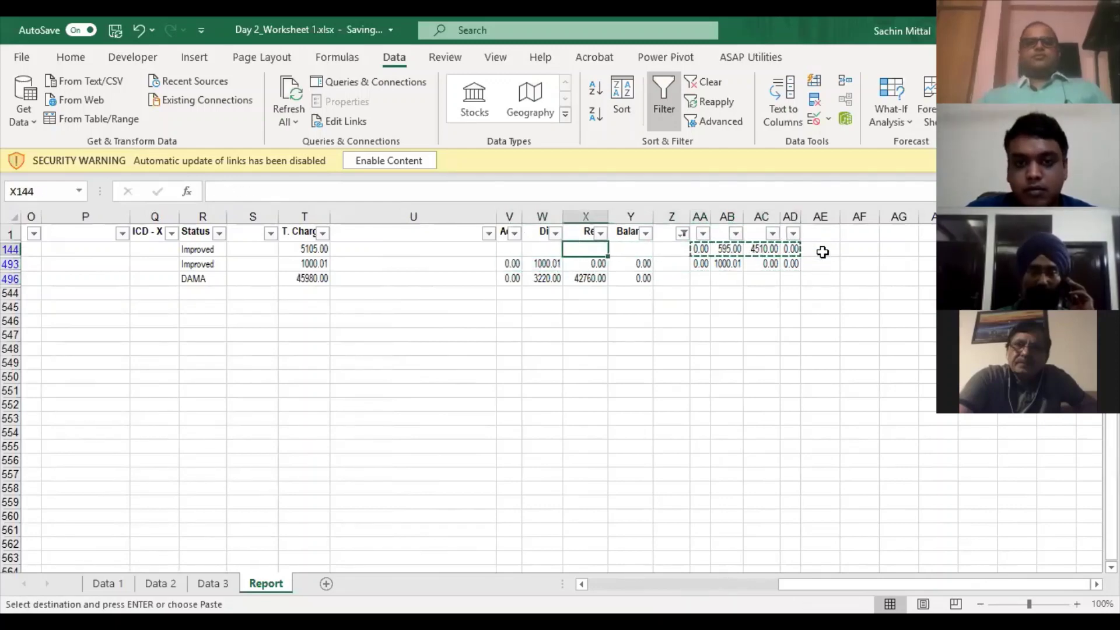
pyautogui.hotkey('ctrl', 'v')
pyautogui.press('Right')
pyautogui.press('Right')
pyautogui.press('Right')
pyautogui.press('Right')
pyautogui.press('Right')
# - Delete the leftover values in AA493:AD493
pyautogui.press('Down')
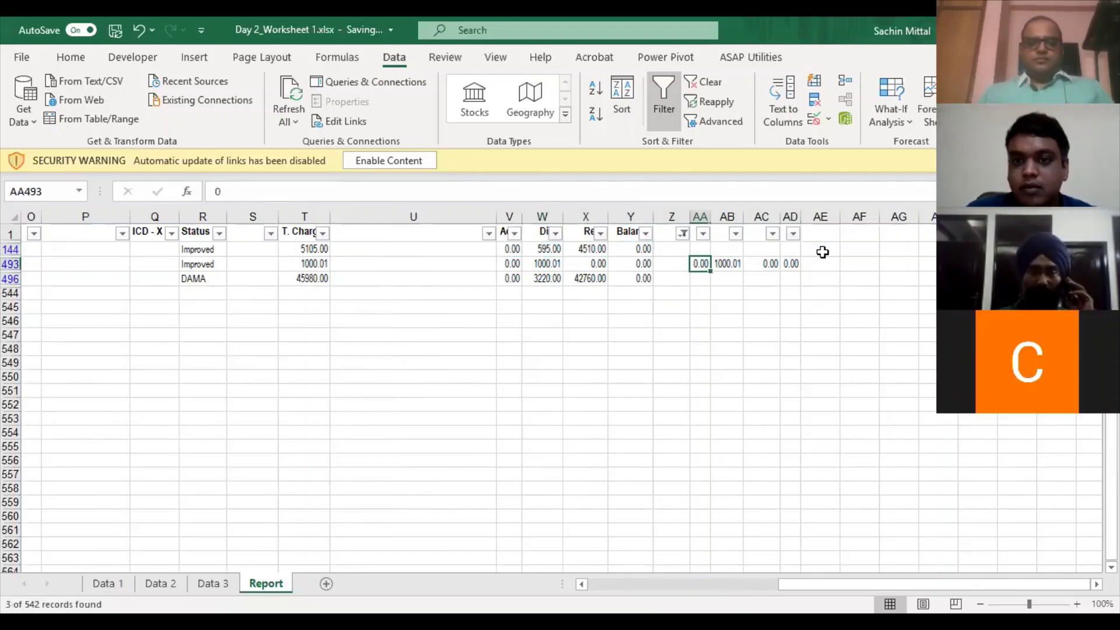
pyautogui.hotkey('shift', 'Right')
pyautogui.hotkey('shift', 'Right')
pyautogui.hotkey('shift', 'Right')
pyautogui.press('Delete')
pyautogui.press('Up')
pyautogui.press('alt')
# - Clear the filter so every row of the Report sheet shows again
pyautogui.press('c')
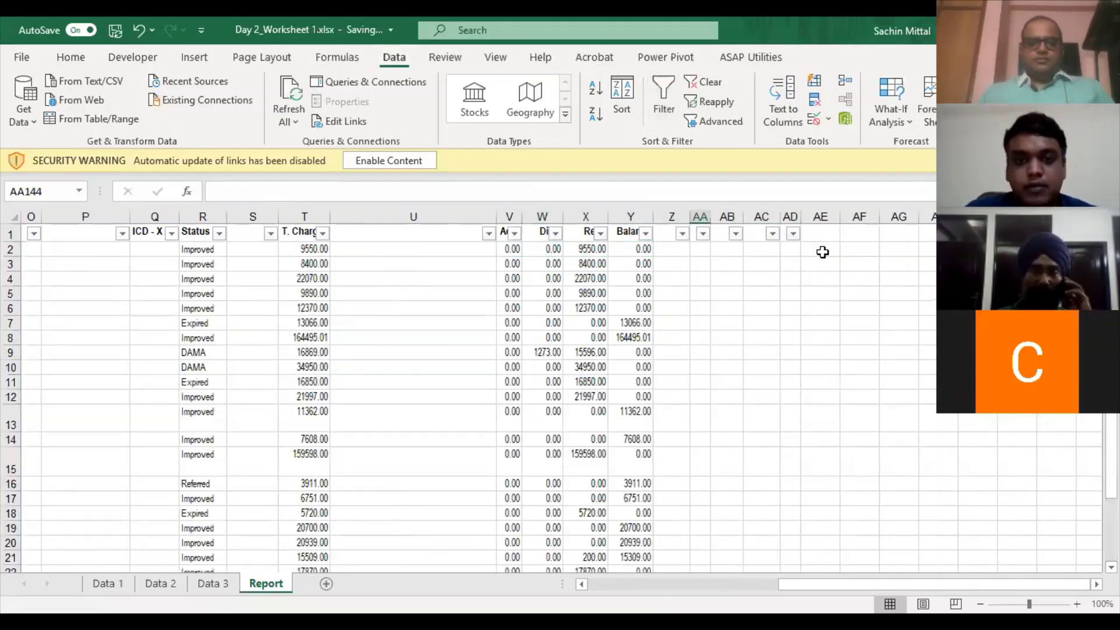
pyautogui.press('Left')
pyautogui.press('Left')
pyautogui.press('Left')
pyautogui.press('Left')
pyautogui.scroll(5, 624, 91)
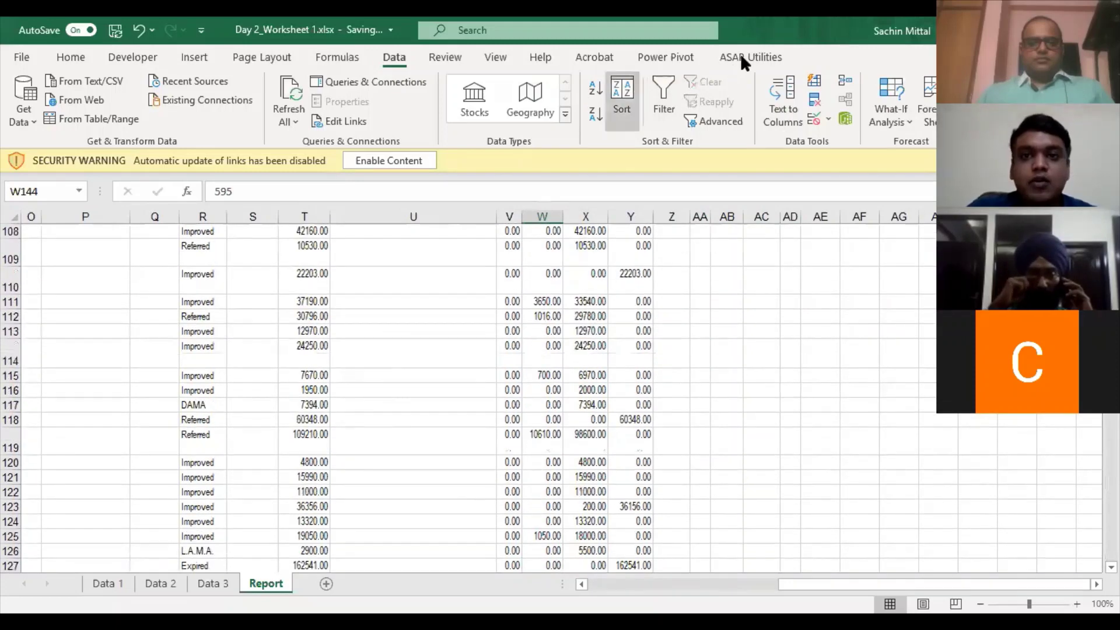
# - Delete all empty columns with ASAP Utilities' Columns & Rows tools
pyautogui.click(747, 56)
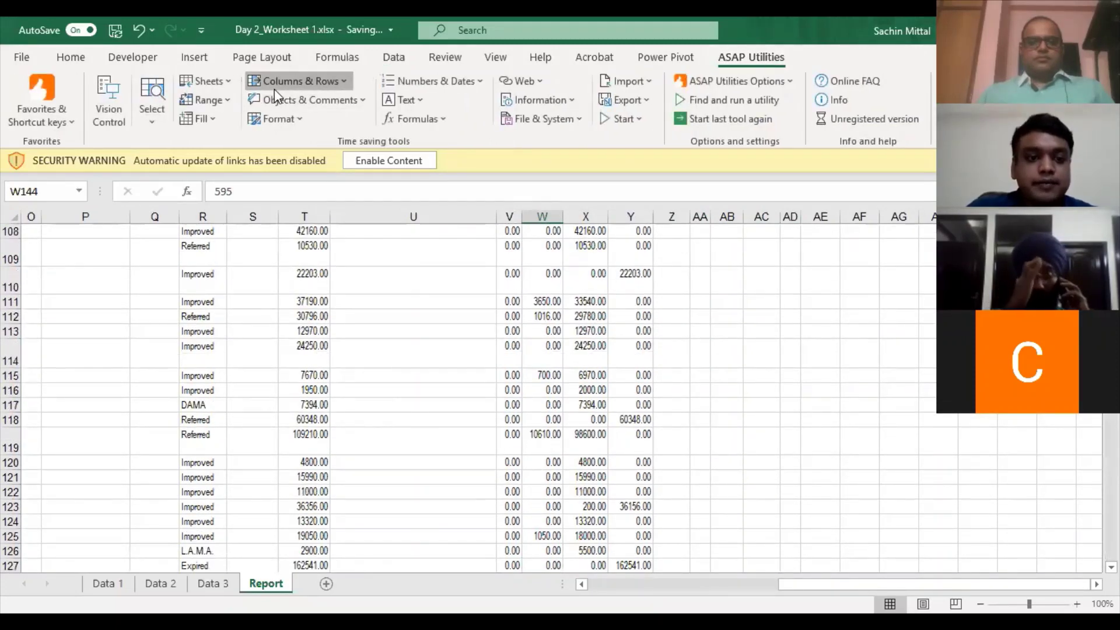
pyautogui.click(276, 85)
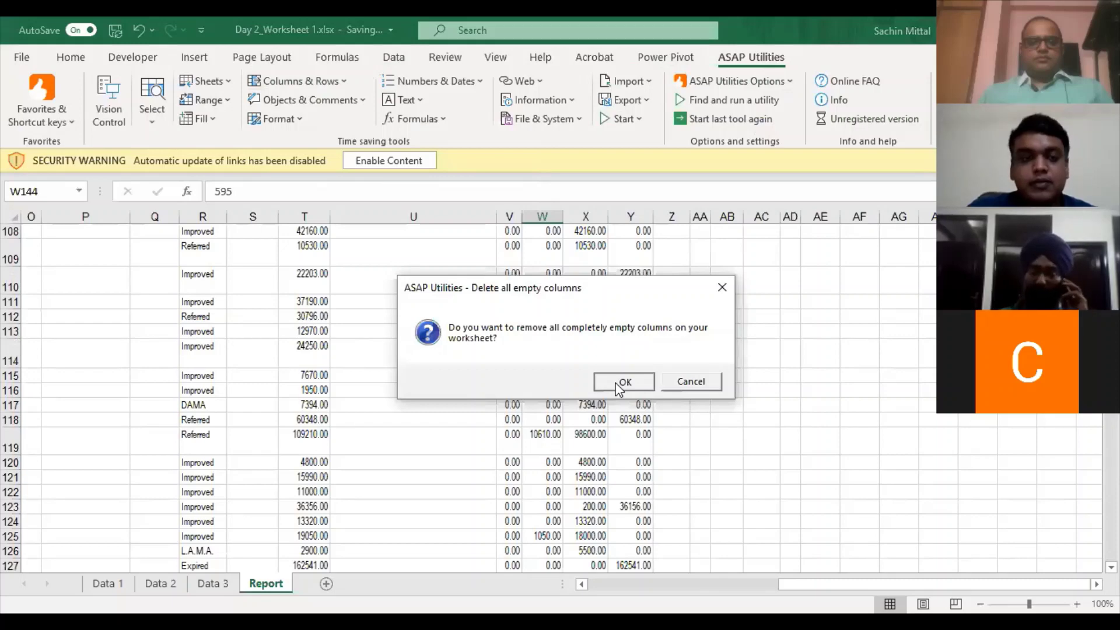
pyautogui.click(623, 382)
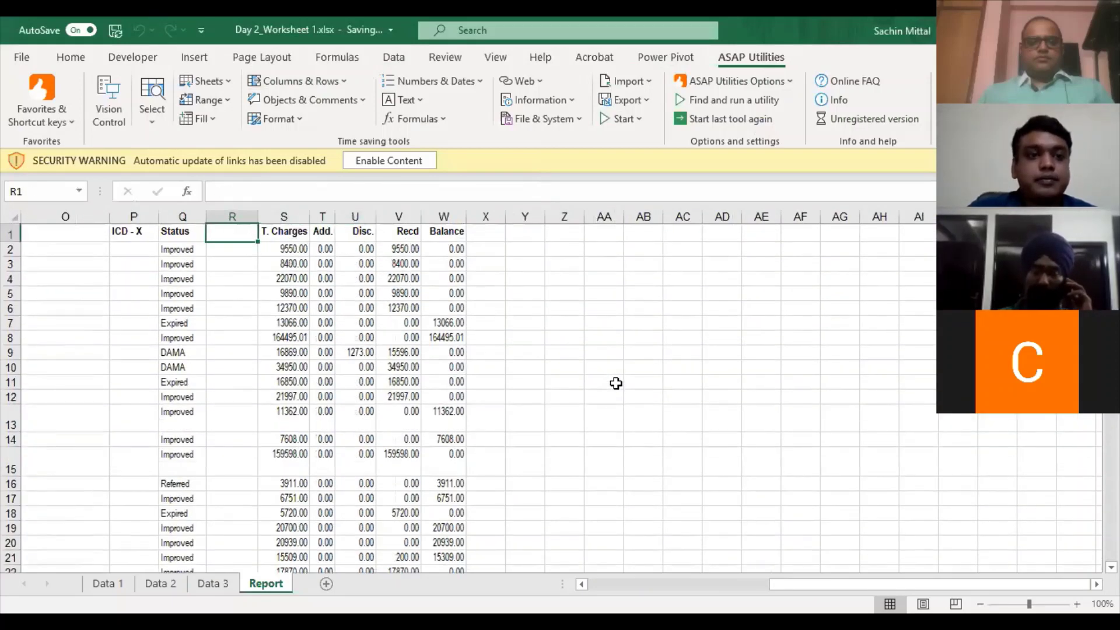
# - Return to the Category header row and turn on filters there
pyautogui.hotkey('ctrl', 'Down')
pyautogui.press('Up')
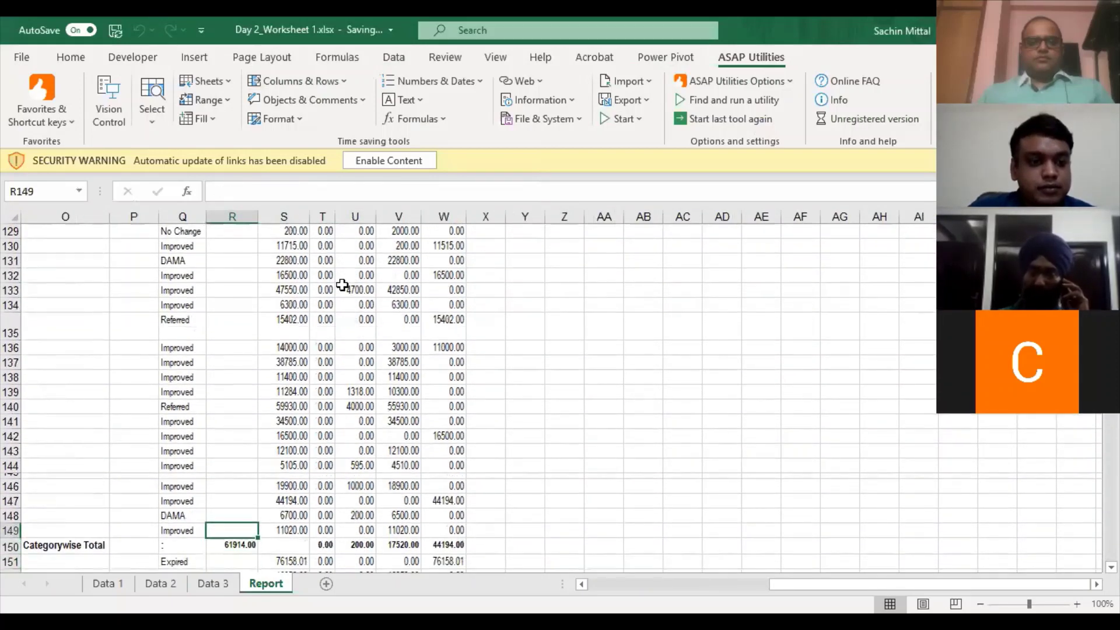
pyautogui.hotkey('ctrl', 'Up')
pyautogui.hotkey('ctrl', 'Left')
pyautogui.hotkey('ctrl', 'Left')
pyautogui.hotkey('ctrl', 'Left')
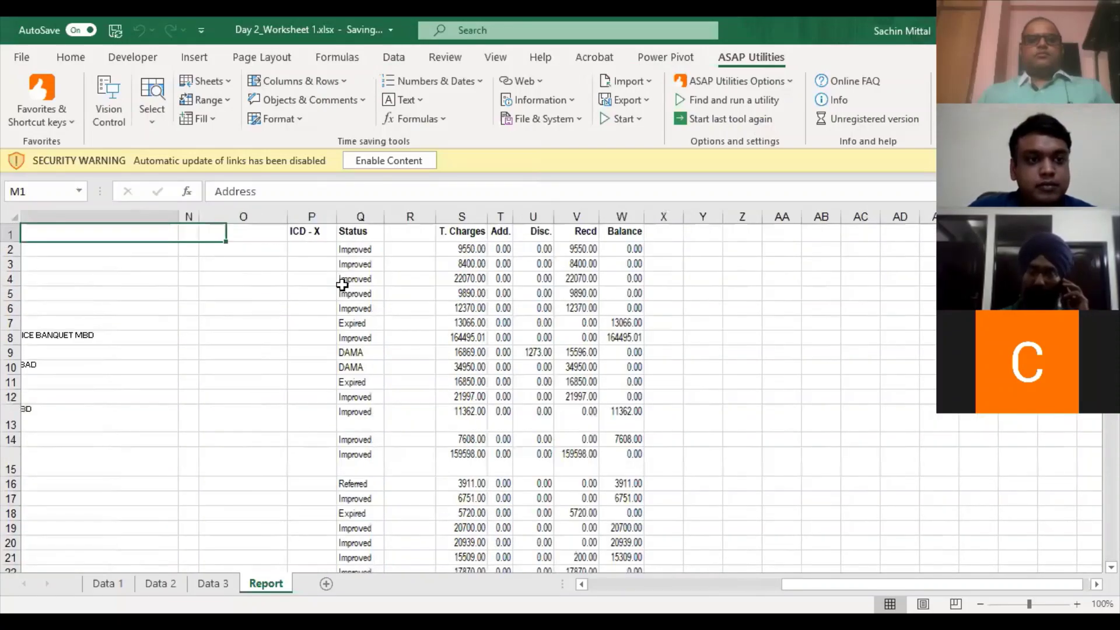
pyautogui.hotkey('ctrl', 'Left')
pyautogui.press('Right')
pyautogui.hotkey('alt', 'a')
# - Filter column O to show only the Categorywise Total and Grand Total rows
pyautogui.press('t')
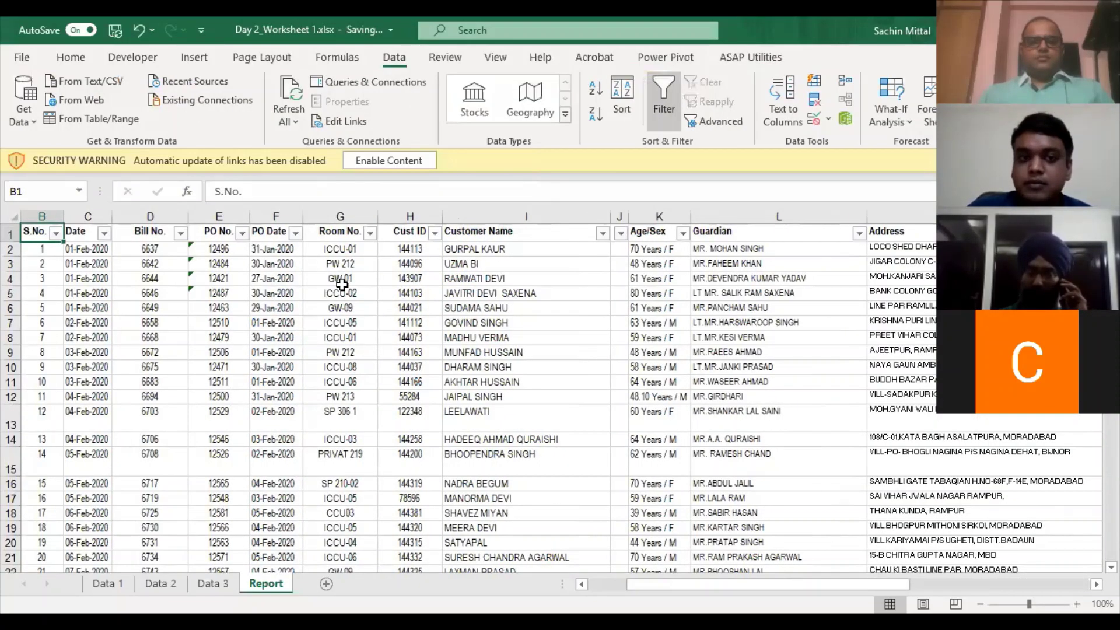
pyautogui.hotkey('ctrl', 'Right')
pyautogui.hotkey('ctrl', 'Right')
pyautogui.hotkey('ctrl', 'Right')
pyautogui.hotkey('ctrl', 'Right')
pyautogui.press('Left')
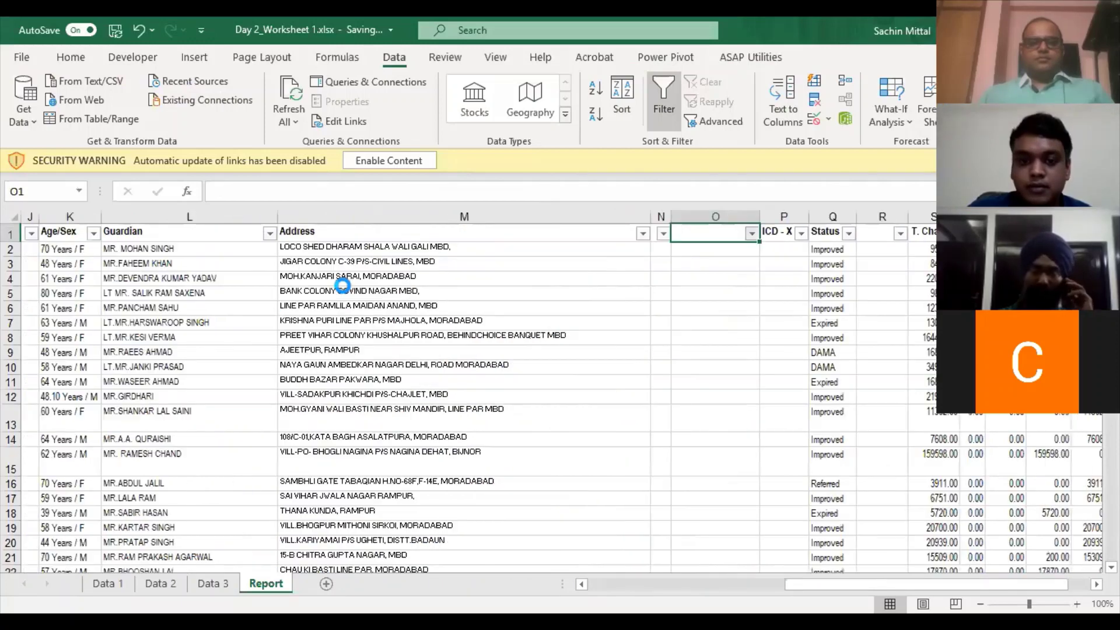
pyautogui.hotkey('alt', 'Down')
pyautogui.press('Down')
pyautogui.press('Down')
pyautogui.press('Down')
pyautogui.press('Down')
pyautogui.press('Down')
pyautogui.press('Down')
pyautogui.press('Down')
pyautogui.press('Down')
pyautogui.press('Down')
pyautogui.press('Down')
pyautogui.press('Down')
pyautogui.press('Up')
pyautogui.press('Up')
pyautogui.press('Down')
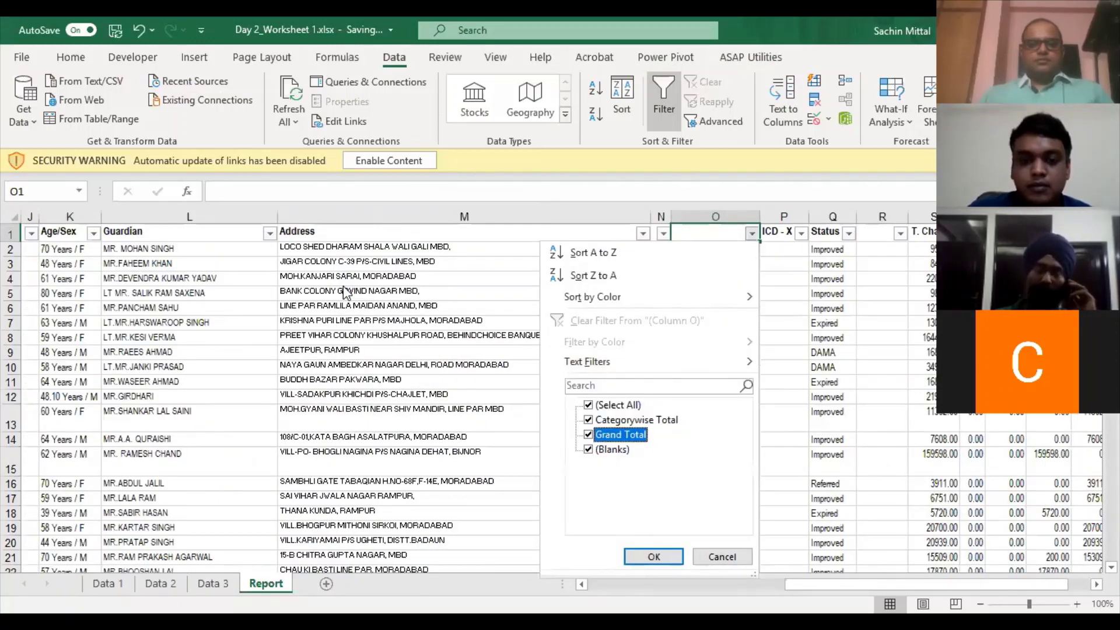
pyautogui.press('space')
pyautogui.press('Down')
pyautogui.press('space')
pyautogui.press('Up')
pyautogui.press('space')
pyautogui.press('Tab')
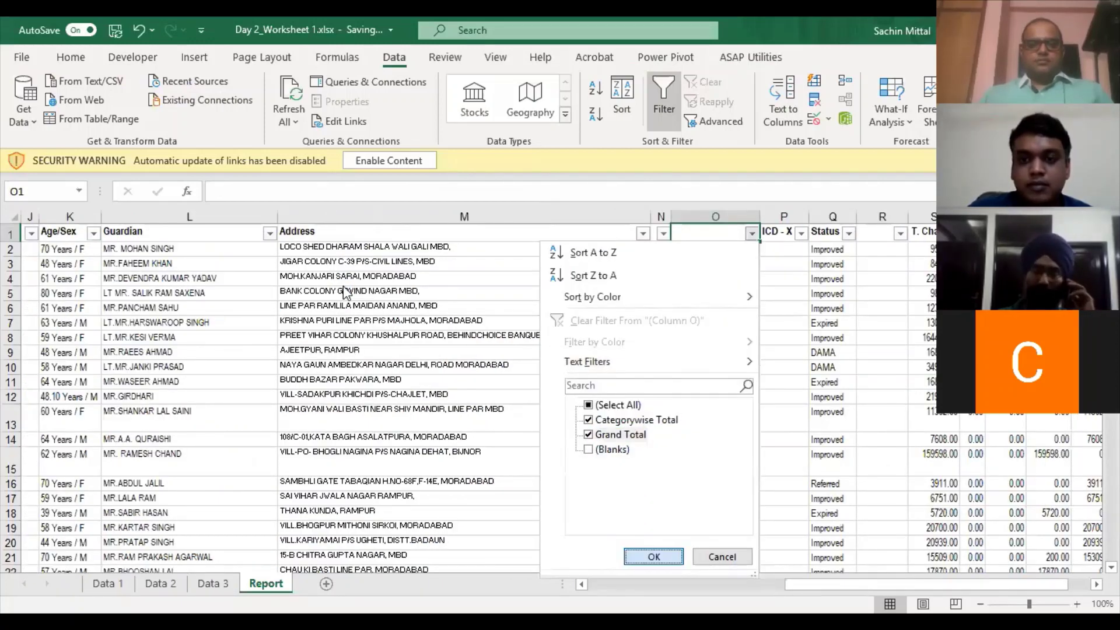
pyautogui.press('Return')
# - Delete the filtered total rows and turn off the header filters
pyautogui.press('Down')
pyautogui.hotkey('ctrl', 'shift', 'Down')
pyautogui.hotkey('shift', 'space')
pyautogui.hotkey('ctrl', '-')
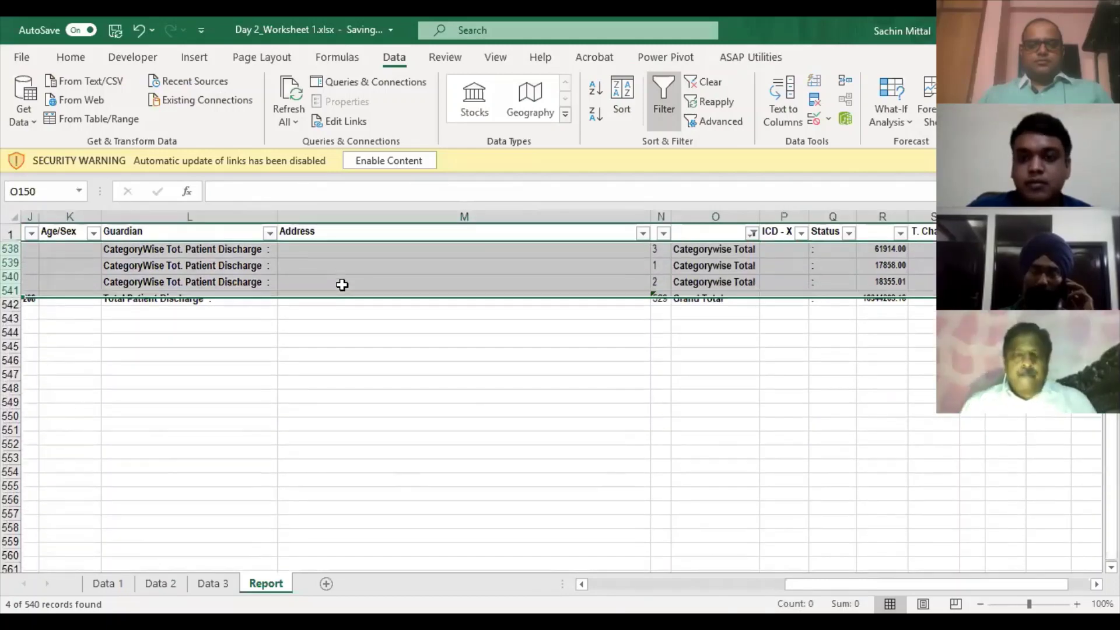
pyautogui.press('Up')
pyautogui.press('alt')
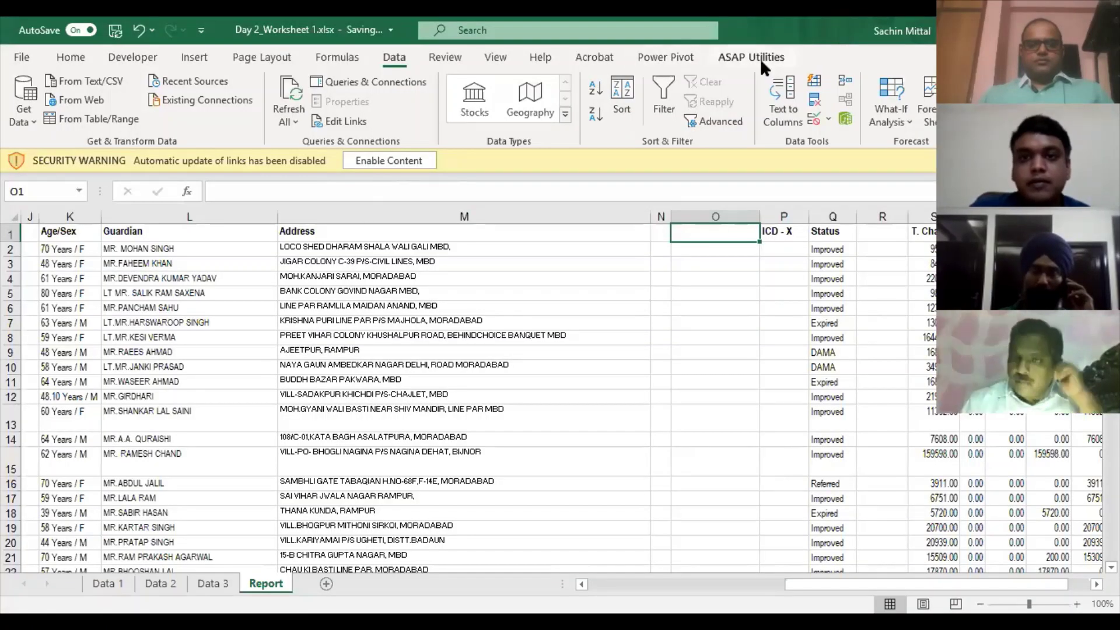
# - Run ASAP Utilities' Delete all empty columns again and confirm
pyautogui.click(759, 57)
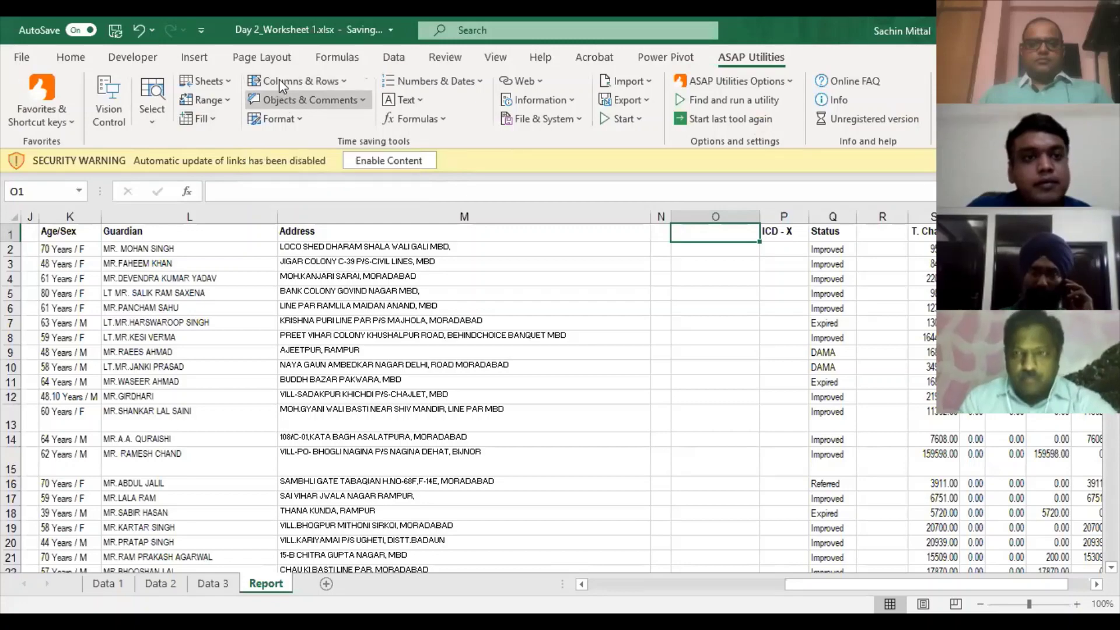
pyautogui.click(279, 79)
pyautogui.click(358, 391)
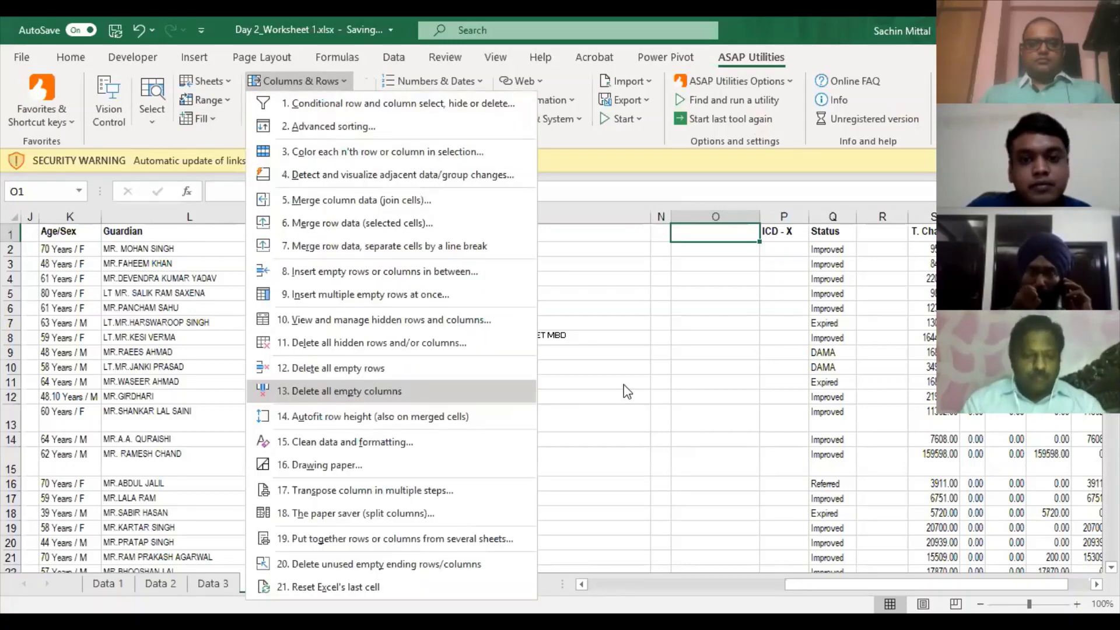
pyautogui.click(631, 380)
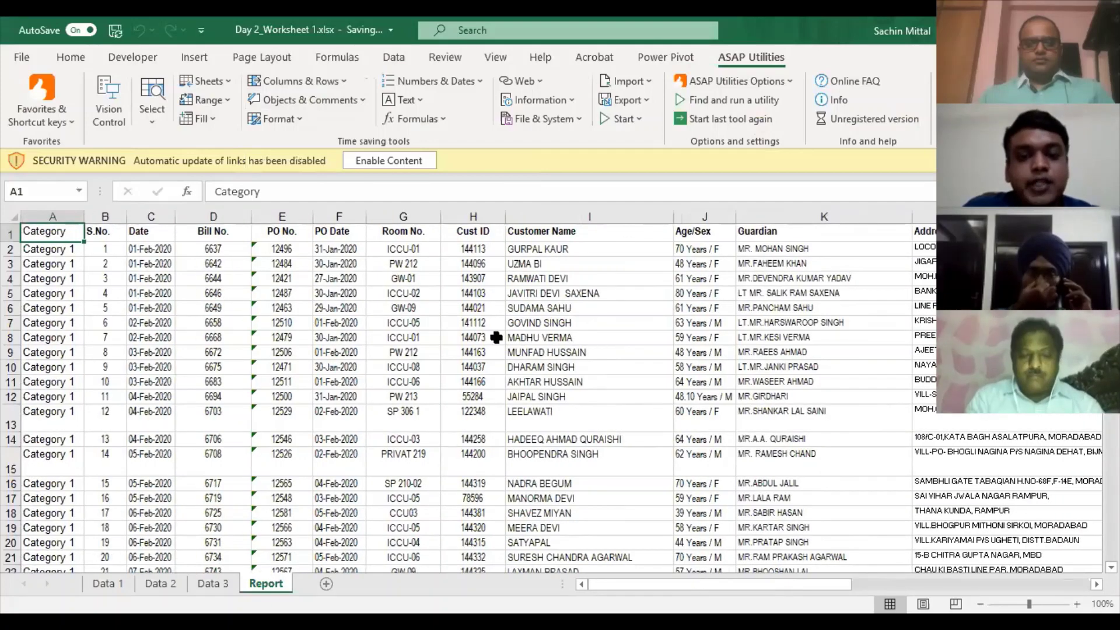
pyautogui.hotkey('ctrl', 'shift', 'End')
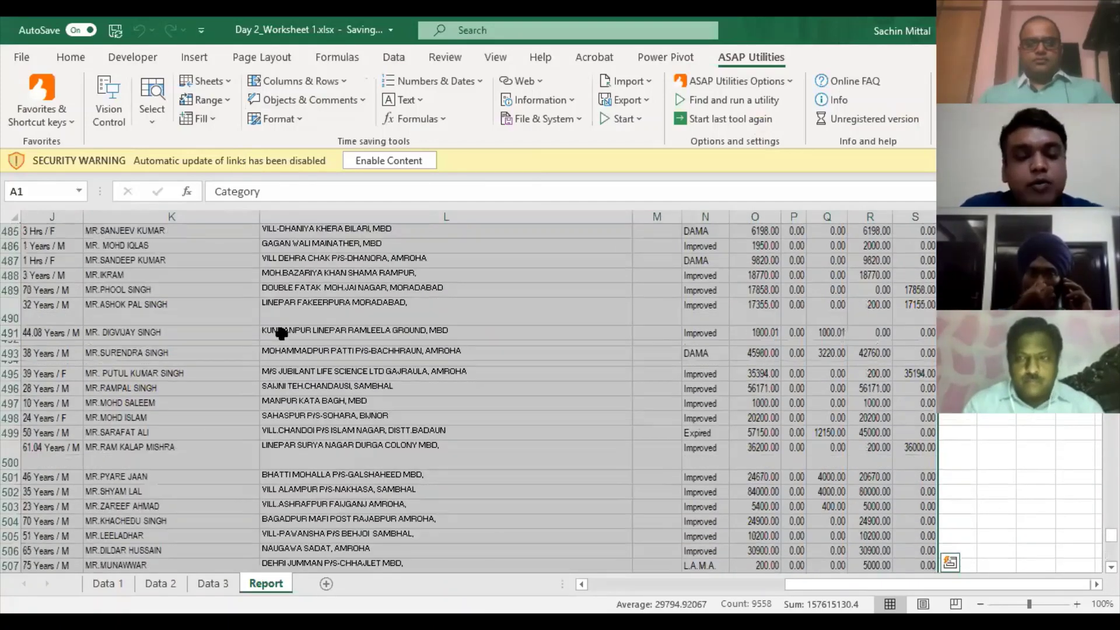
pyautogui.scroll(3, 278, 337)
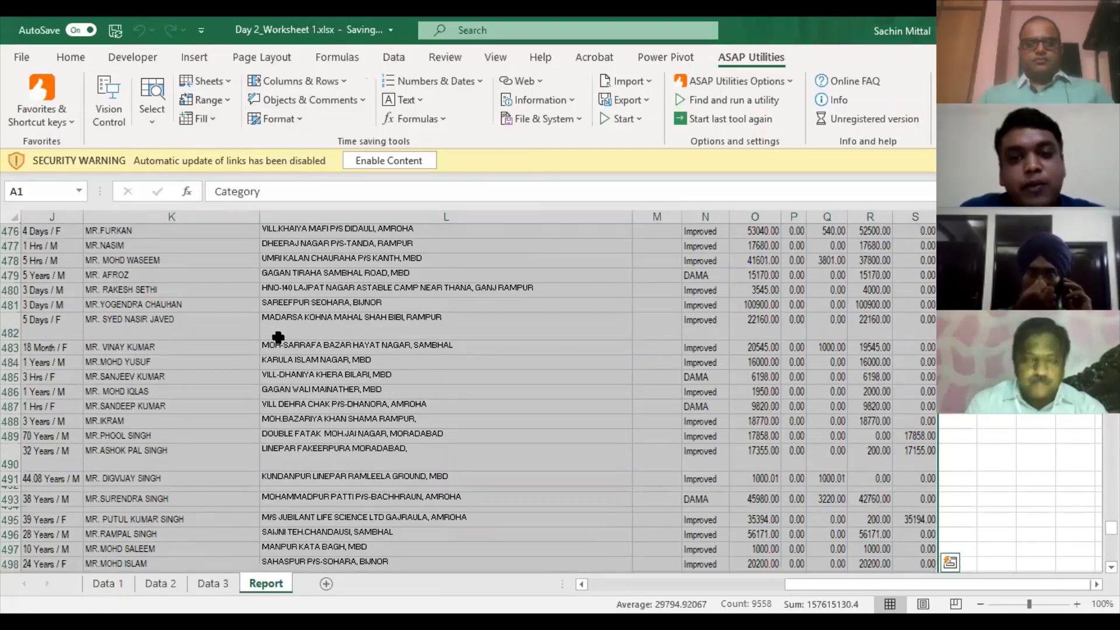
pyautogui.hotkey('ctrl', 'Home')
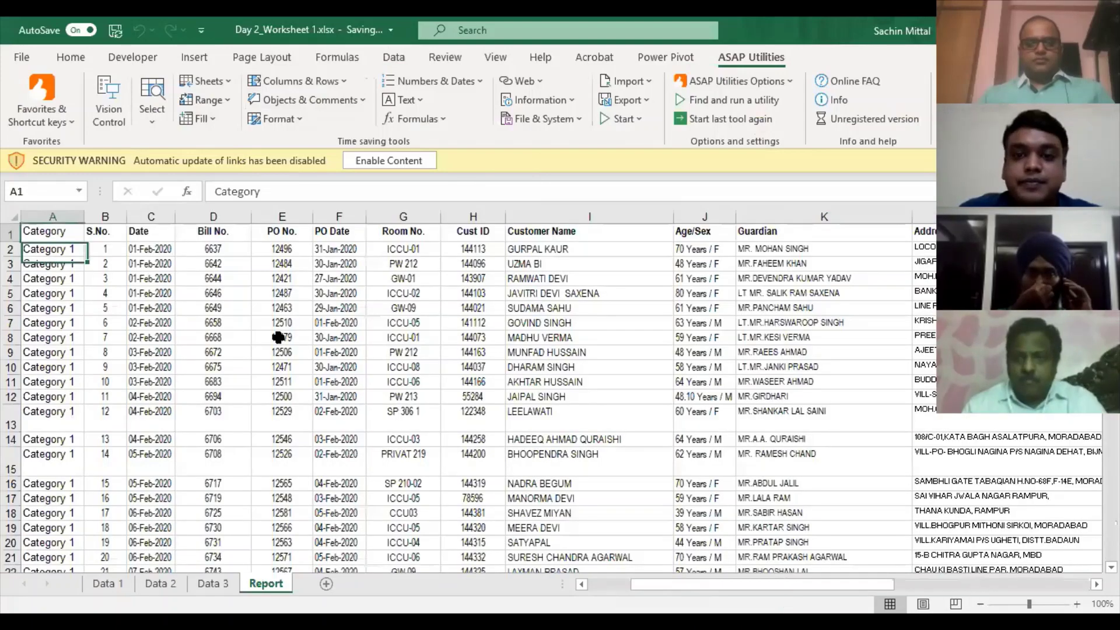
pyautogui.hscroll(10, 278, 337)
pyautogui.hscroll(-7, 278, 337)
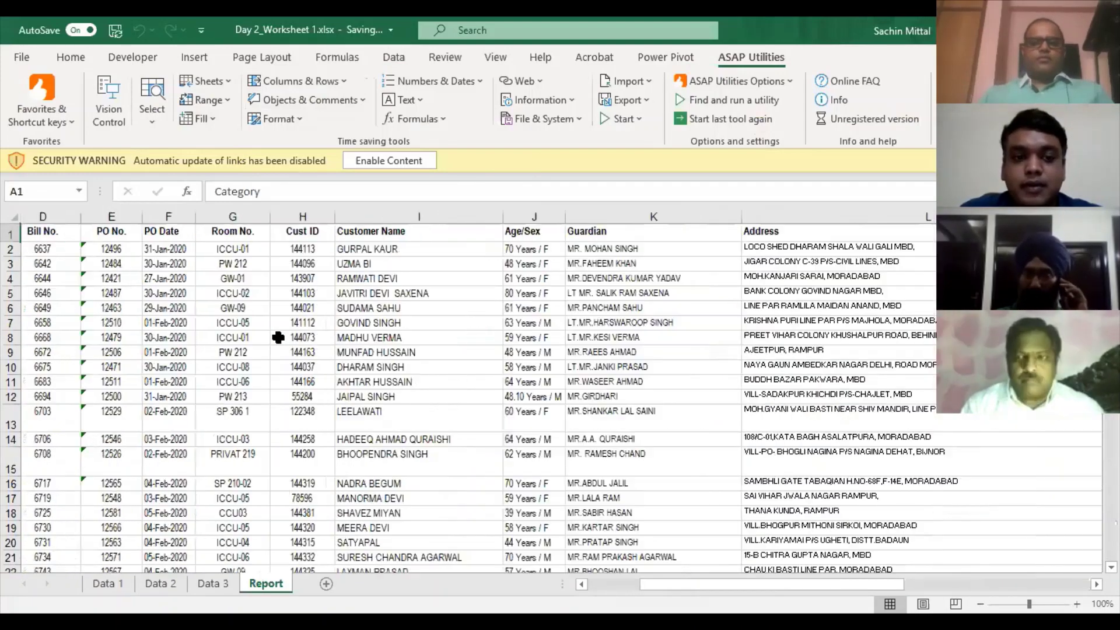
pyautogui.hscroll(-3, 278, 337)
pyautogui.hotkey('ctrl', 'shift', 'End')
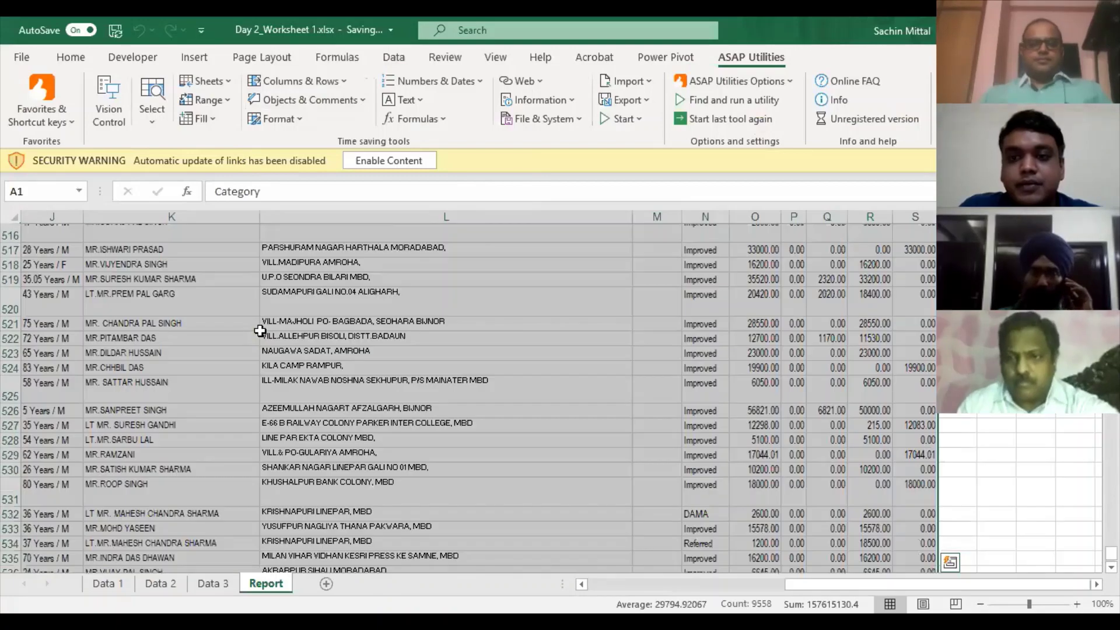
pyautogui.scroll(6, 259, 330)
pyautogui.scroll(20, 259, 318)
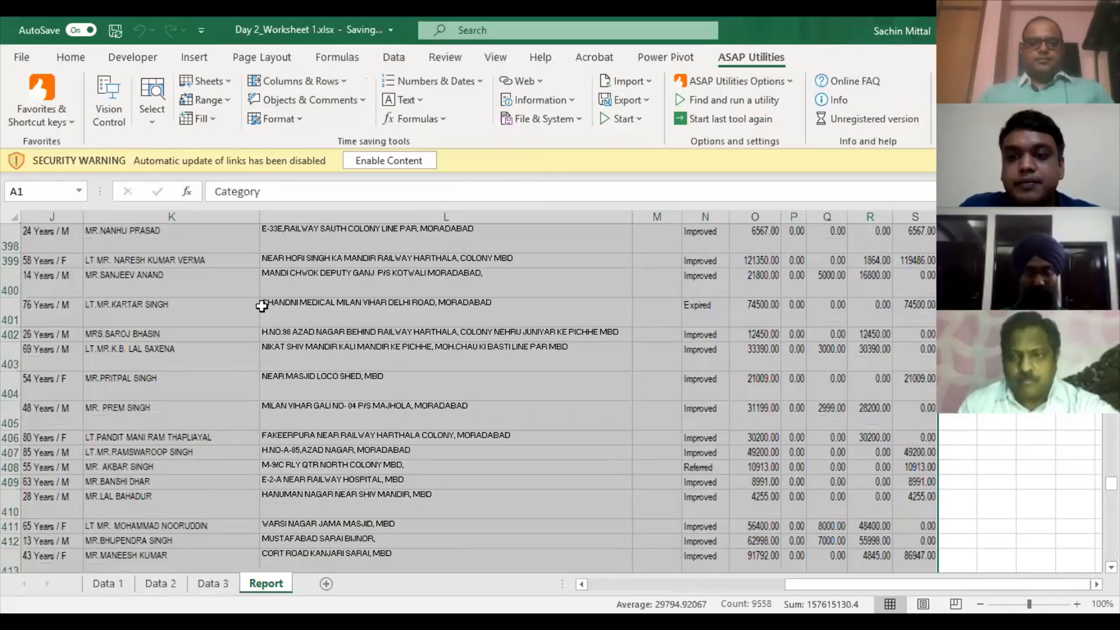
pyautogui.scroll(20, 267, 278)
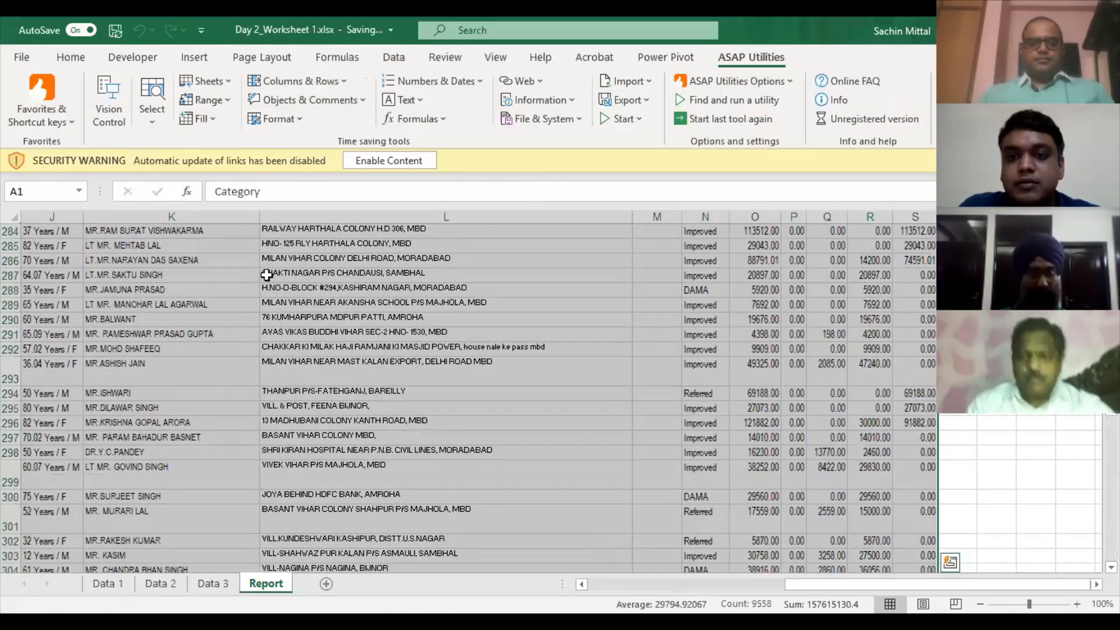
pyautogui.scroll(20, 267, 270)
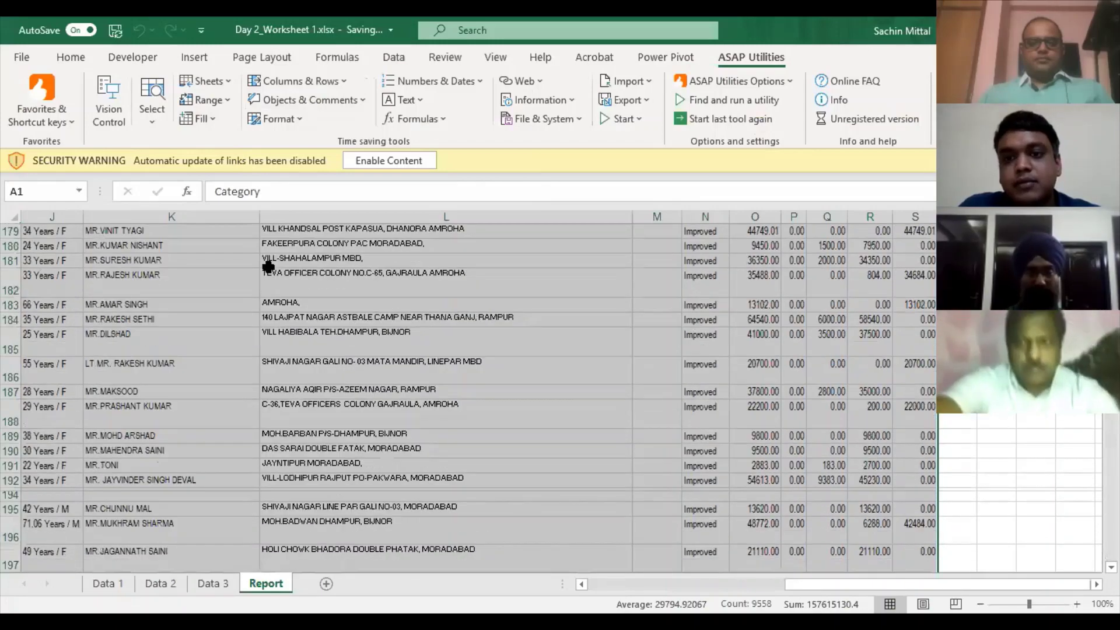
pyautogui.scroll(6, 809, 239)
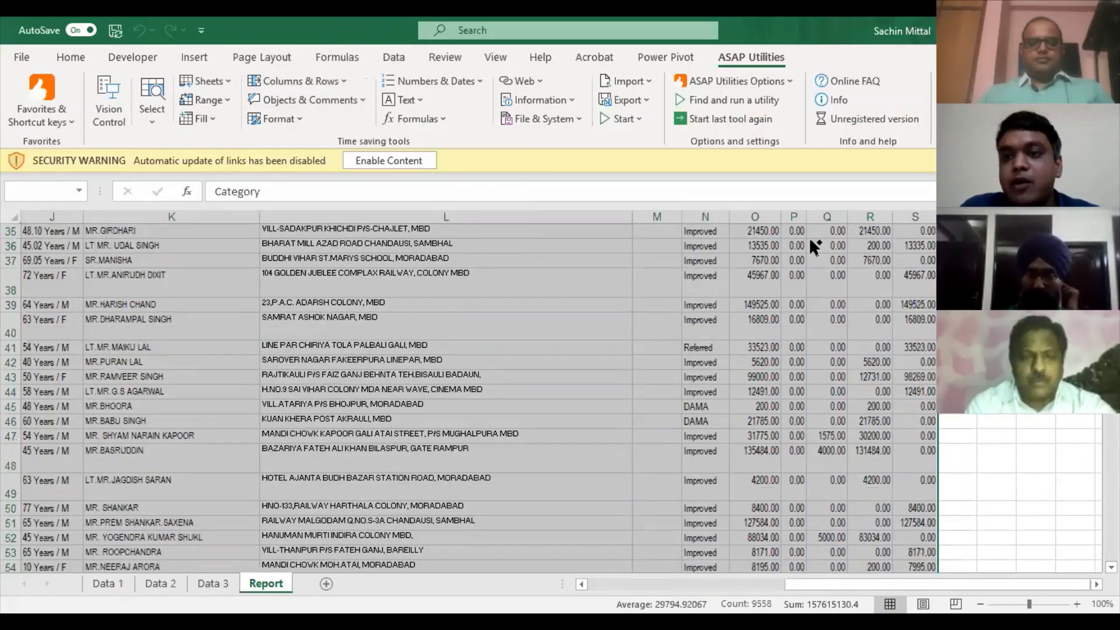
pyautogui.click(811, 240)
# - Enter the formula =O2*P2 in T2, multiplying T. Charges by Add
pyautogui.scroll(11, 811, 241)
pyautogui.write('=')
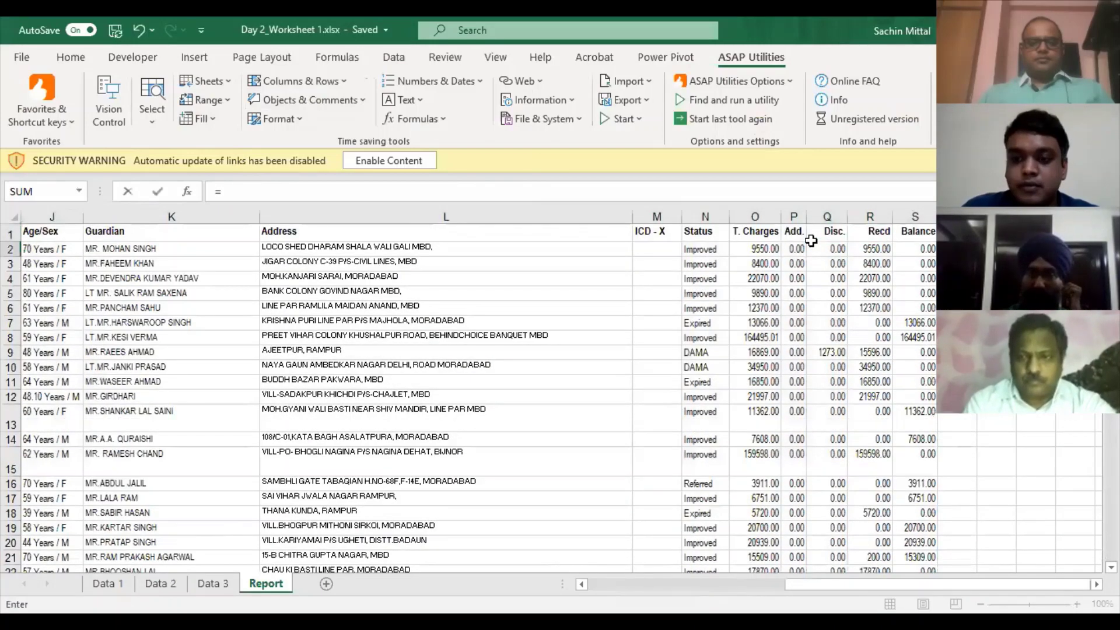
pyautogui.press('Left')
pyautogui.press('Left')
pyautogui.press('Left')
pyautogui.press('Left')
pyautogui.press('Left')
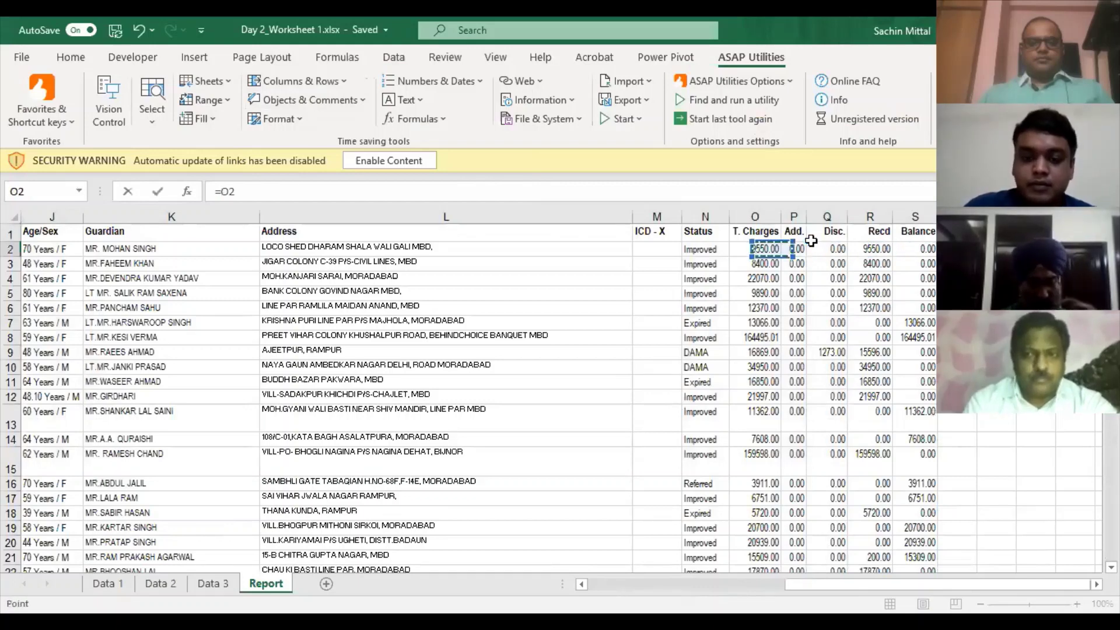
pyautogui.write('*')
pyautogui.press('Left')
pyautogui.press('Left')
pyautogui.press('Left')
pyautogui.press('Left')
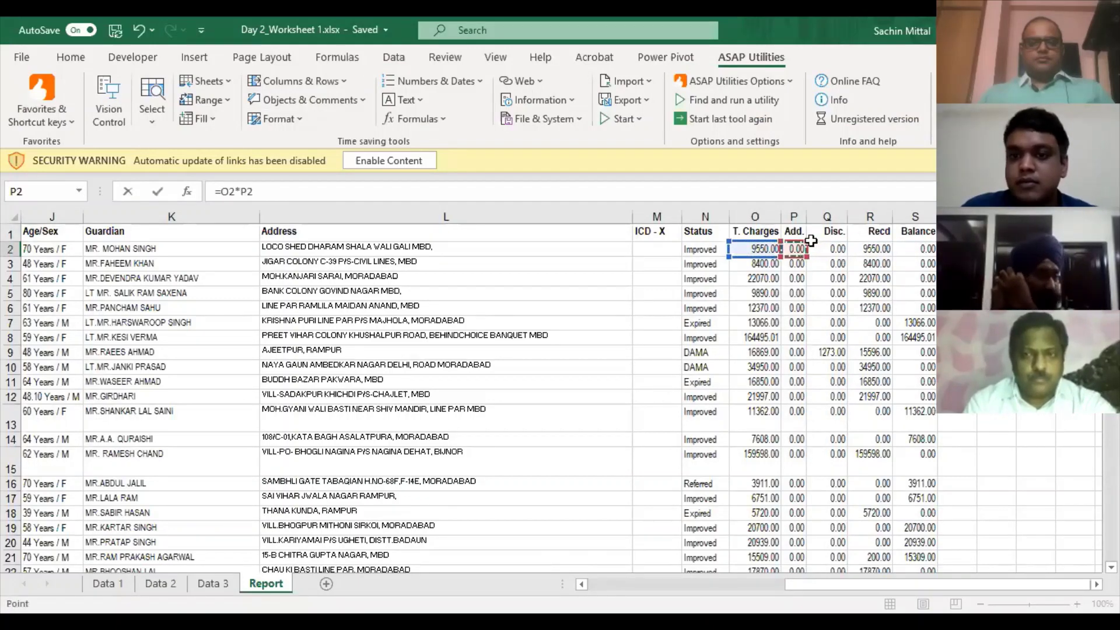
pyautogui.press('Return')
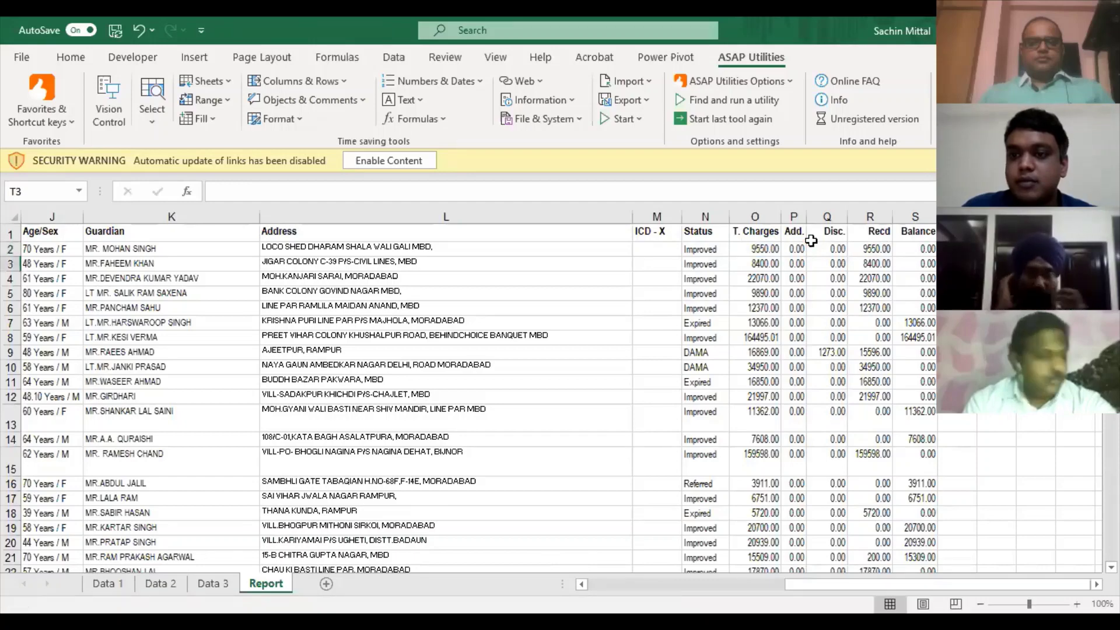
# - Inspect the Add. values and discount note around rows 144–146
pyautogui.hotkey('ctrl', 'Down')
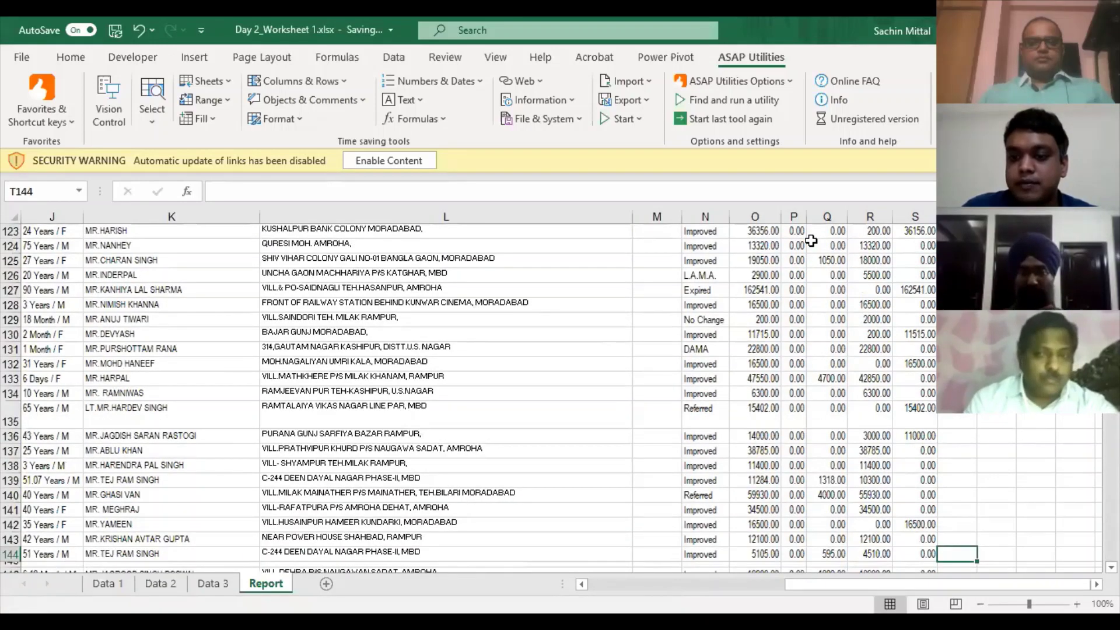
pyautogui.press('Down')
pyautogui.press('Left')
pyautogui.press('Left')
pyautogui.press('Left')
pyautogui.press('Left')
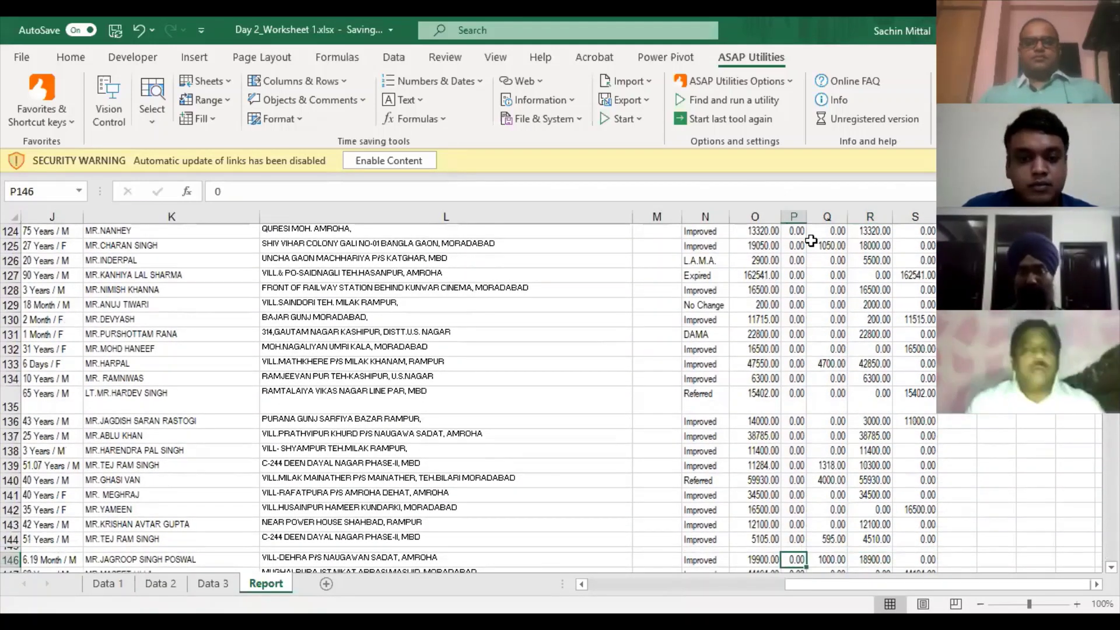
pyautogui.press('Up')
pyautogui.hotkey('ctrl', 'Left')
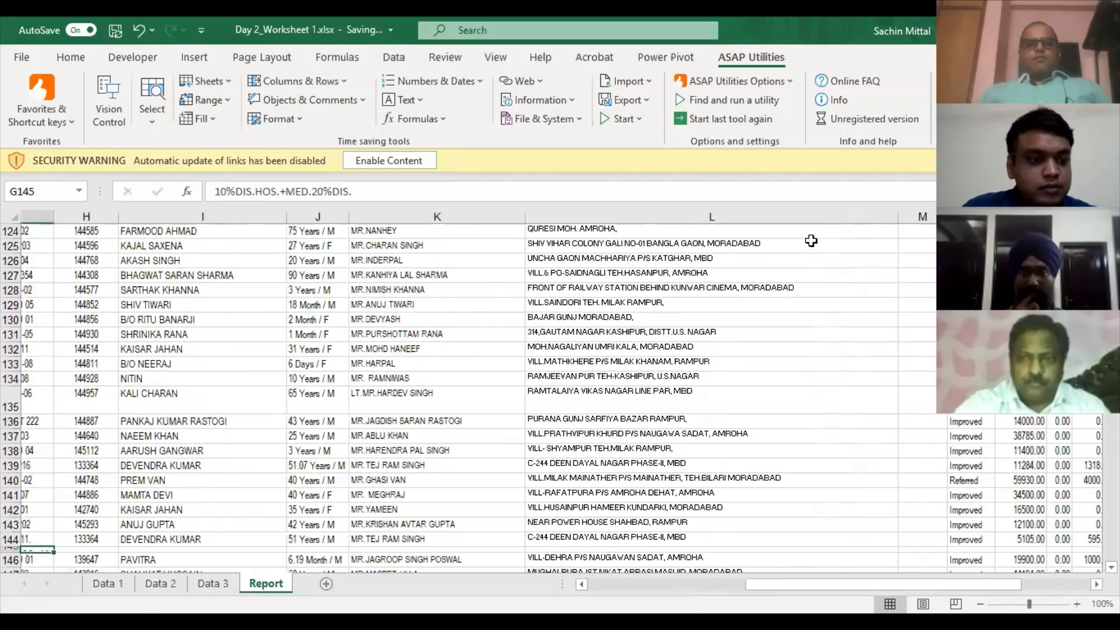
pyautogui.hotkey('ctrl', 'Left')
pyautogui.hotkey('ctrl', 'Left')
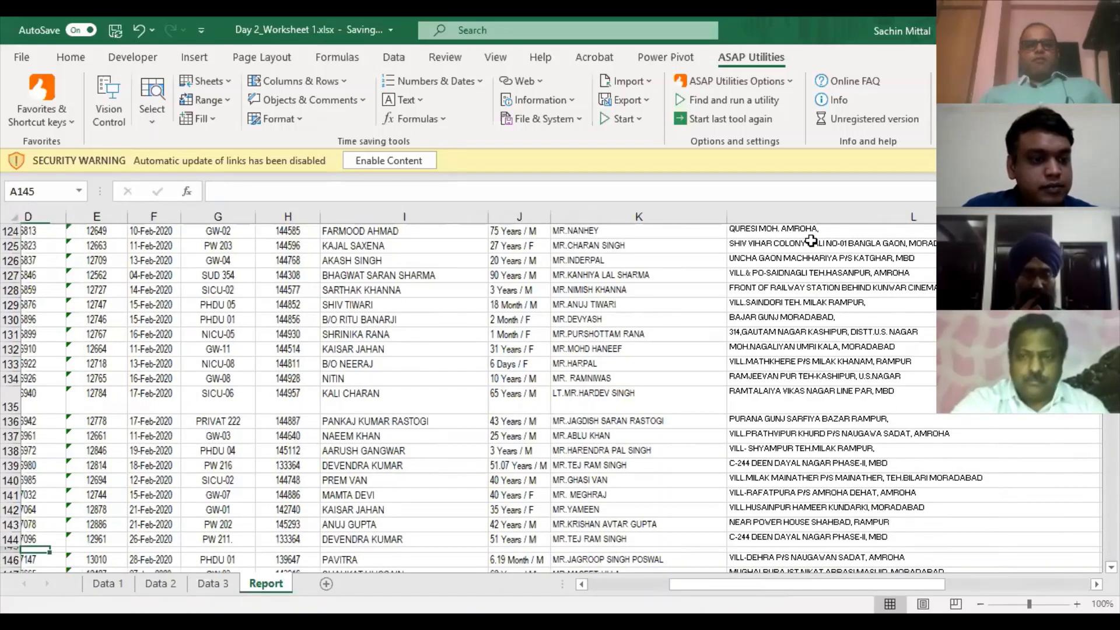
pyautogui.hotkey('ctrl', 'Left')
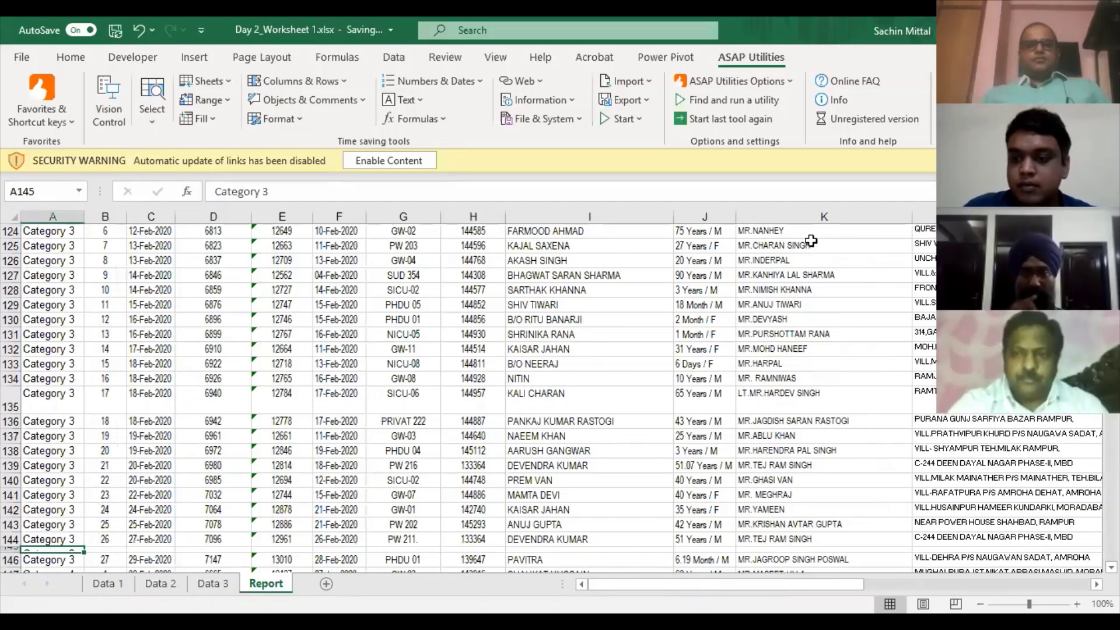
pyautogui.press('Down')
# - Delete all values in column T up from T536, then return to the top at A1
pyautogui.hotkey('ctrl', 'End')
pyautogui.hotkey('ctrl', 'shift', 'Up')
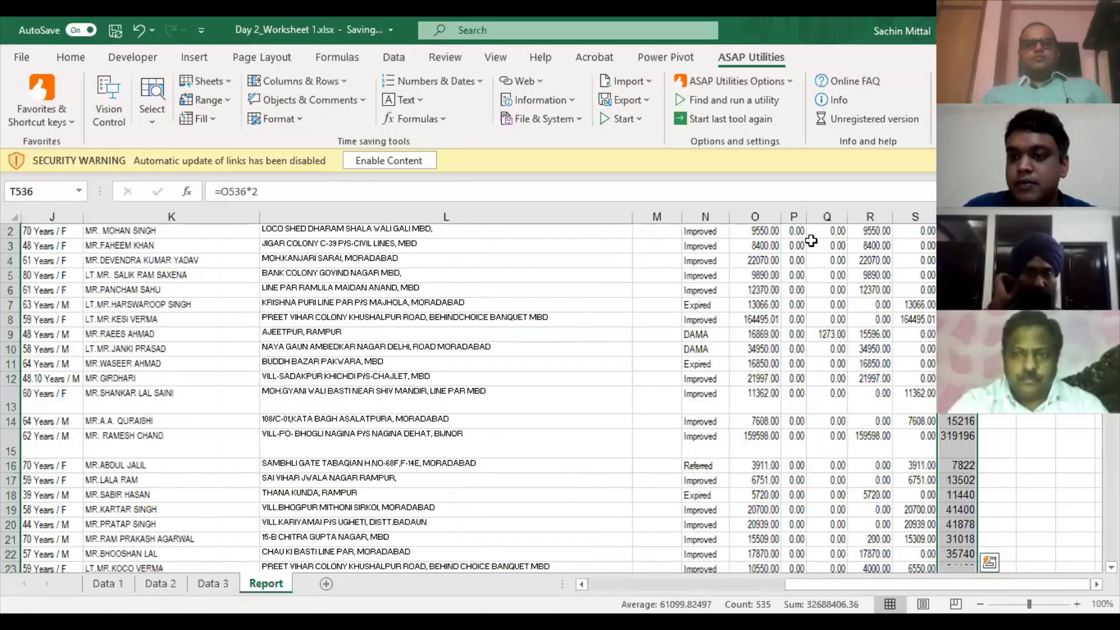
pyautogui.hotkey('ctrl', 'shift', 'Down')
pyautogui.hotkey('ctrl', 'Up')
pyautogui.hotkey('ctrl', 'Up')
pyautogui.hotkey('ctrl', 'space')
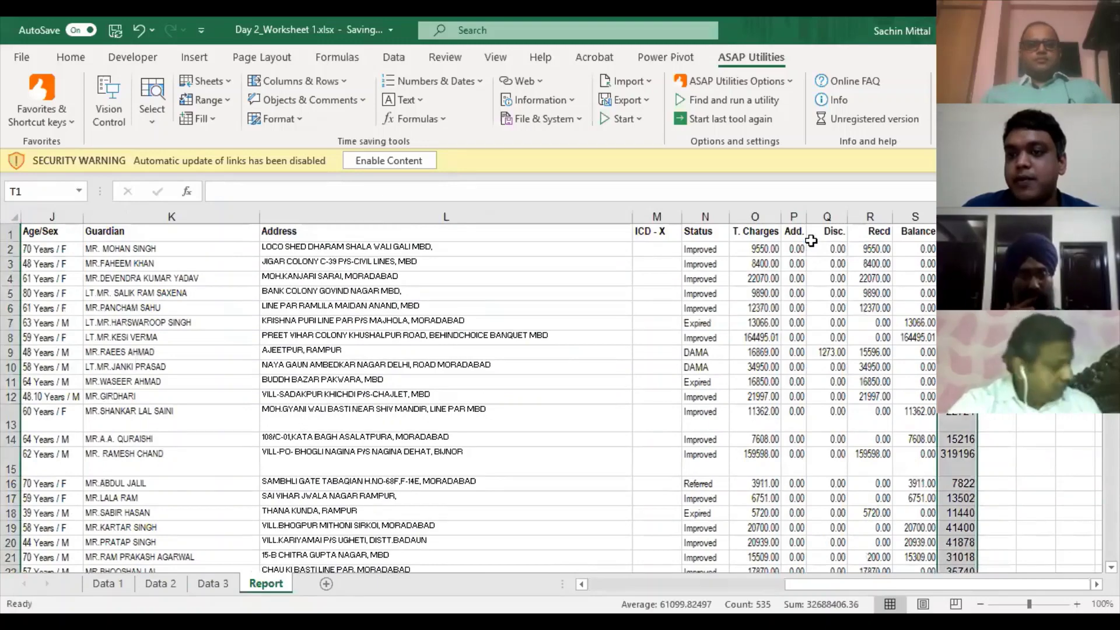
pyautogui.press('Delete')
pyautogui.press('Left')
pyautogui.hotkey('ctrl', 'Home')
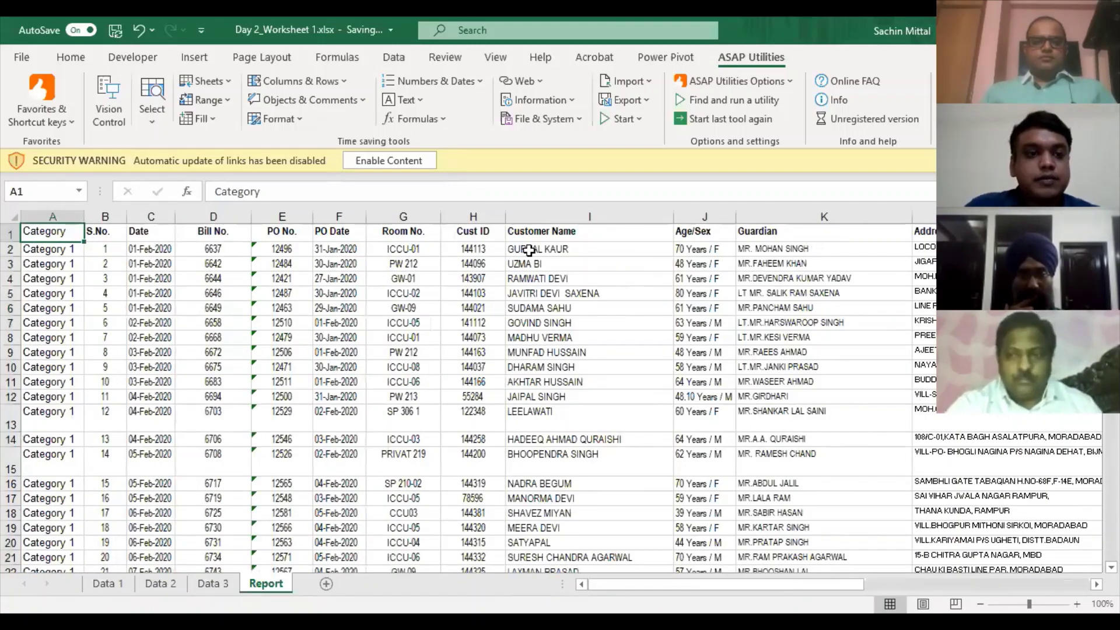
pyautogui.press('Down')
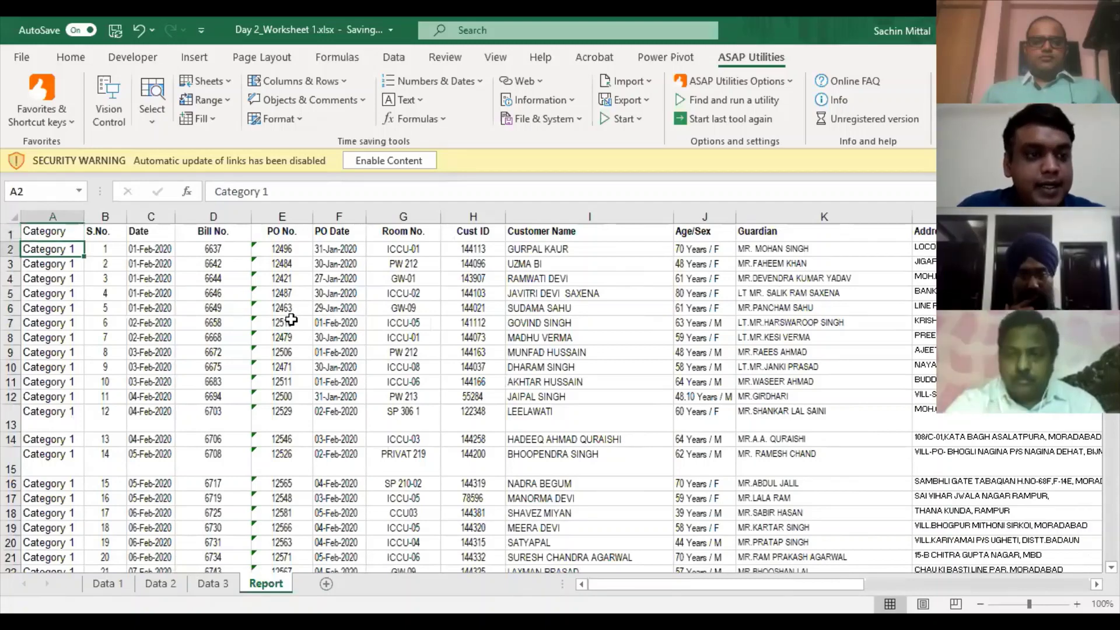
pyautogui.hotkey('ctrl', 'c')
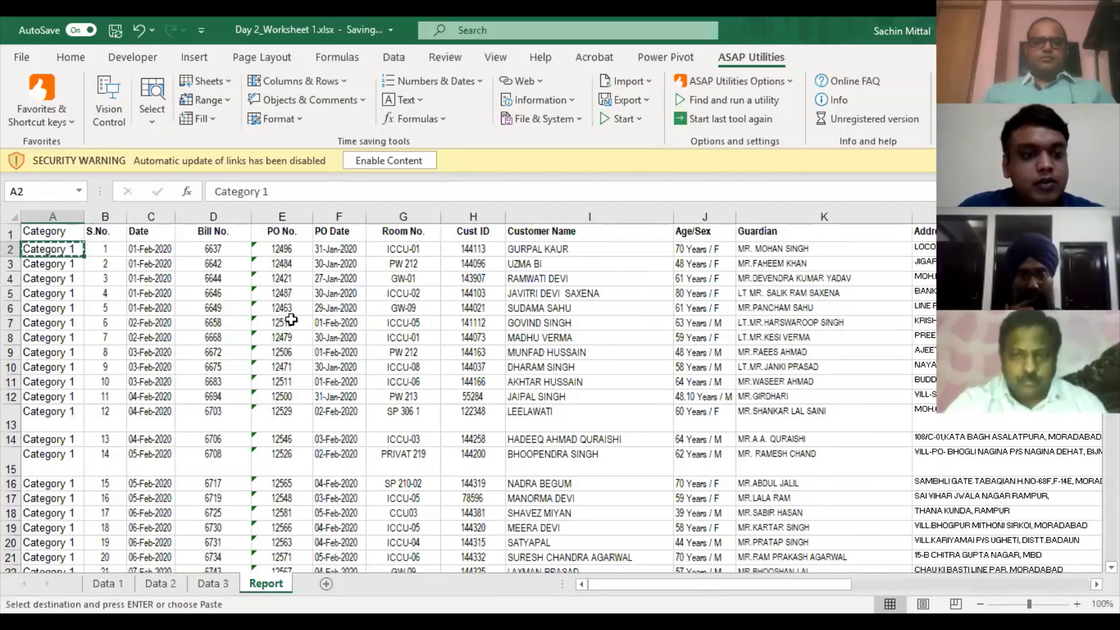
pyautogui.press('Right')
pyautogui.press('Right')
pyautogui.press('Right')
pyautogui.press('Right')
pyautogui.press('Right')
pyautogui.press('Right')
pyautogui.press('Right')
pyautogui.press('Right')
pyautogui.press('Right')
pyautogui.press('Right')
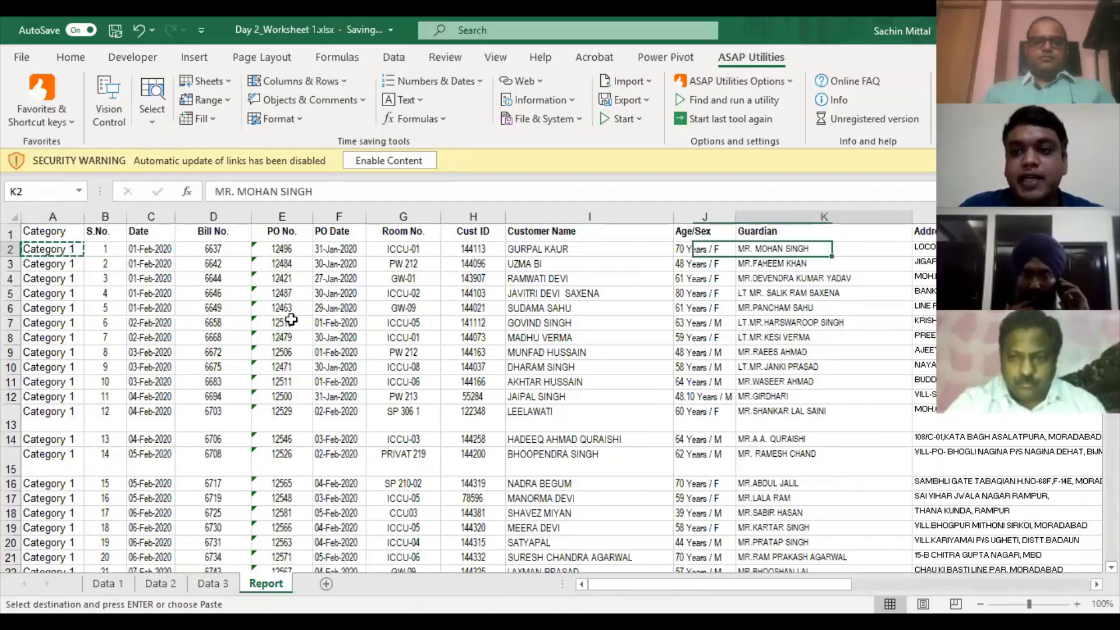
pyautogui.press('Right')
pyautogui.press('Right')
pyautogui.press('Right')
pyautogui.press('Right')
pyautogui.press('Right')
pyautogui.press('Right')
pyautogui.press('Right')
pyautogui.press('Right')
pyautogui.press('Right')
pyautogui.press('Right')
pyautogui.press('Right')
pyautogui.press('Right')
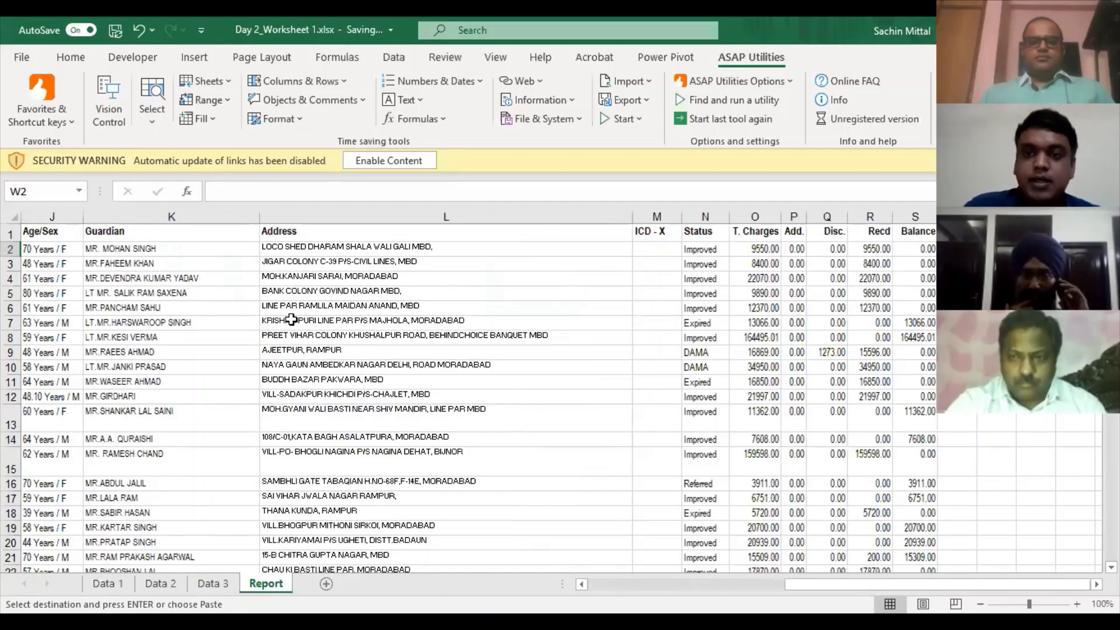
pyautogui.press('Left')
pyautogui.hotkey('ctrl', 'alt', 'v')
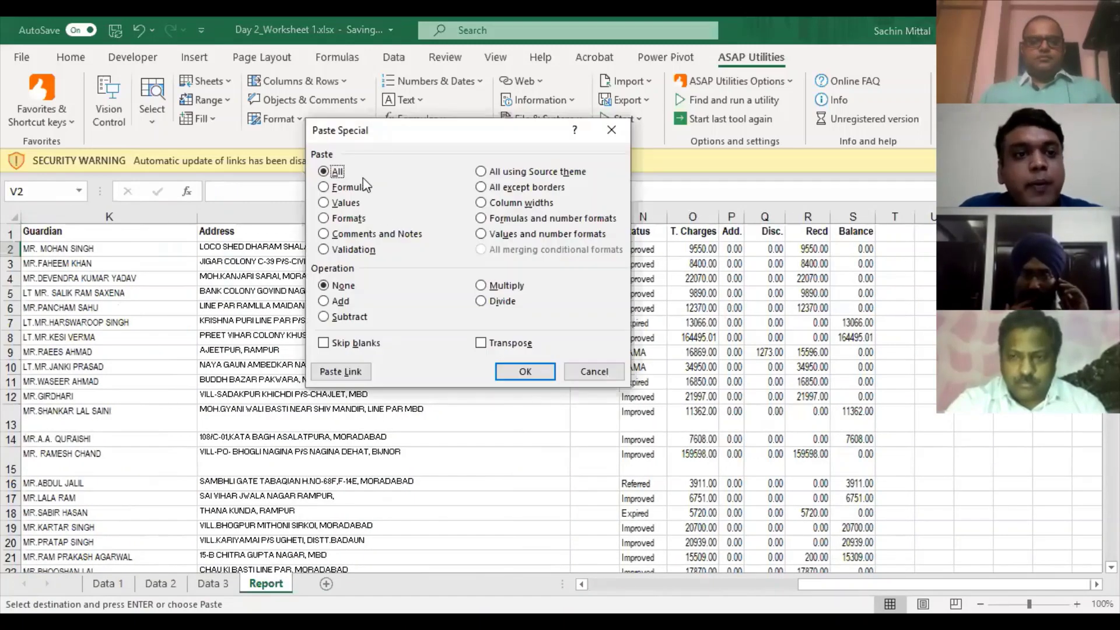
pyautogui.click(352, 189)
pyautogui.click(352, 204)
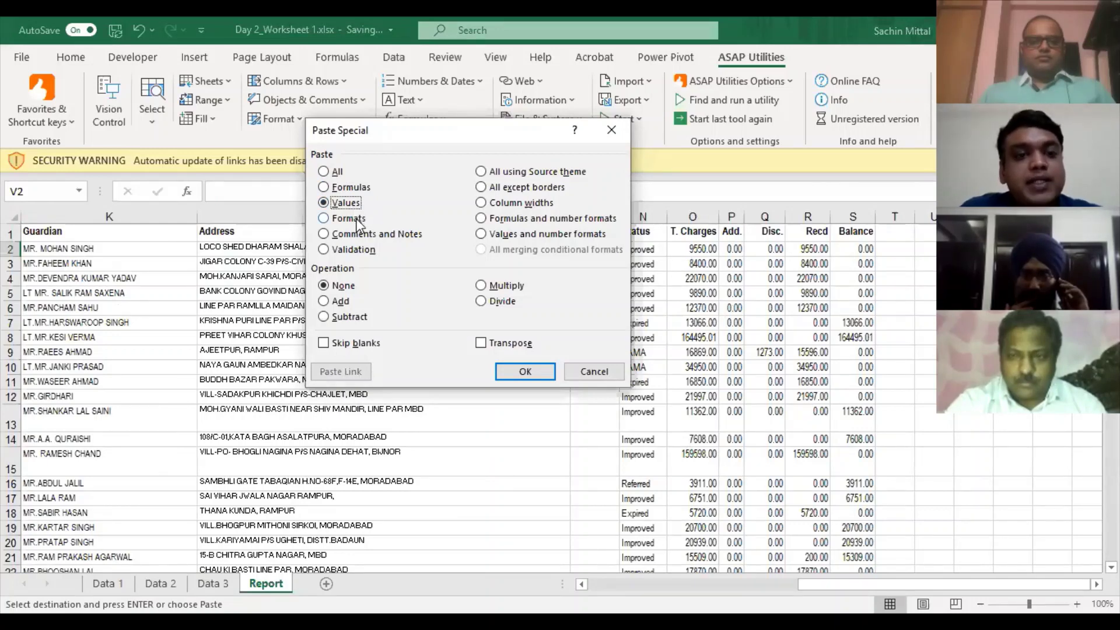
pyautogui.click(358, 220)
pyautogui.click(362, 236)
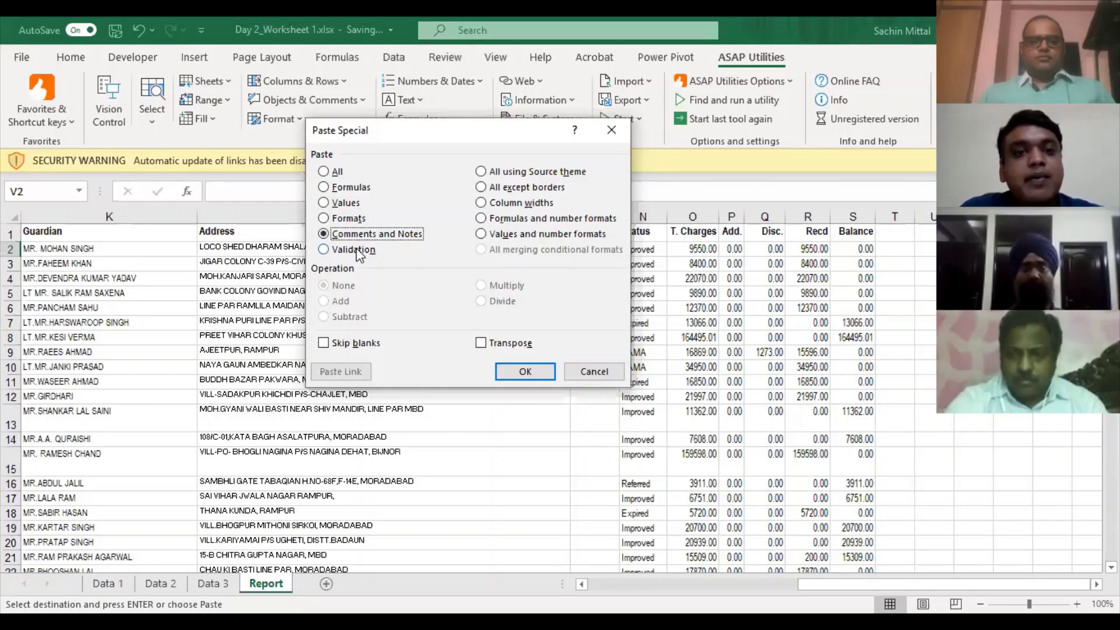
pyautogui.press('Return')
pyautogui.click(355, 247)
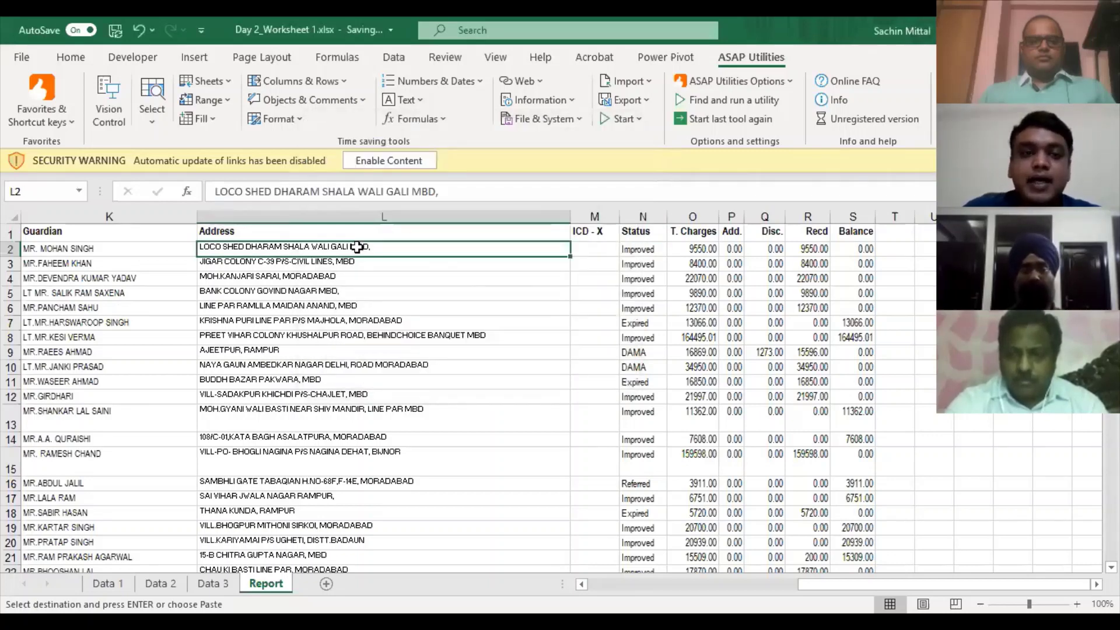
pyautogui.press('Home')
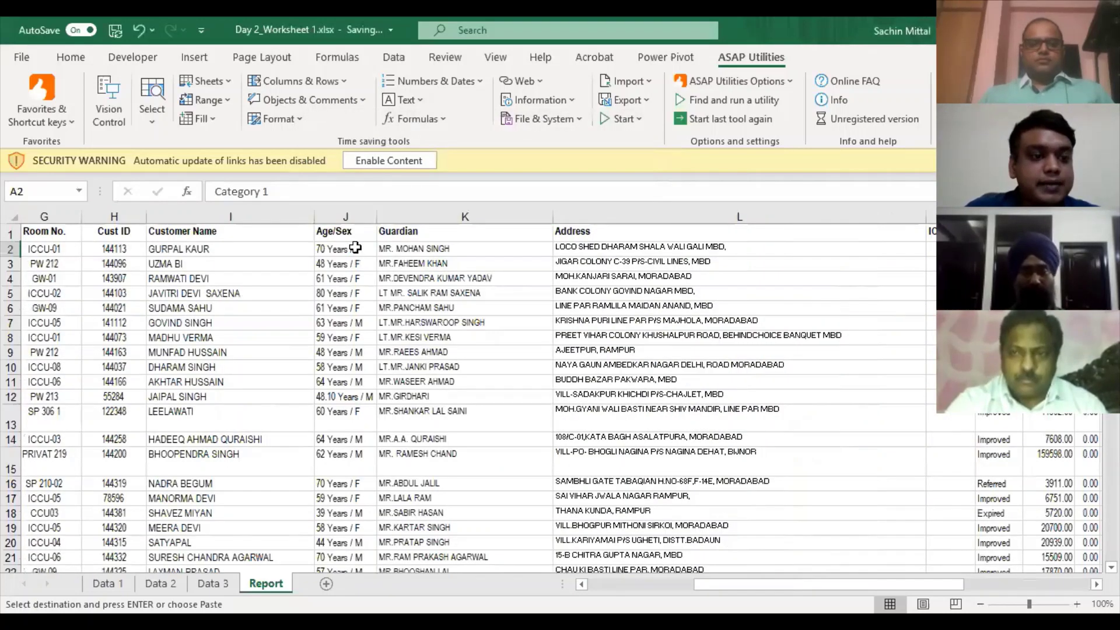
pyautogui.hscroll(-3, 355, 248)
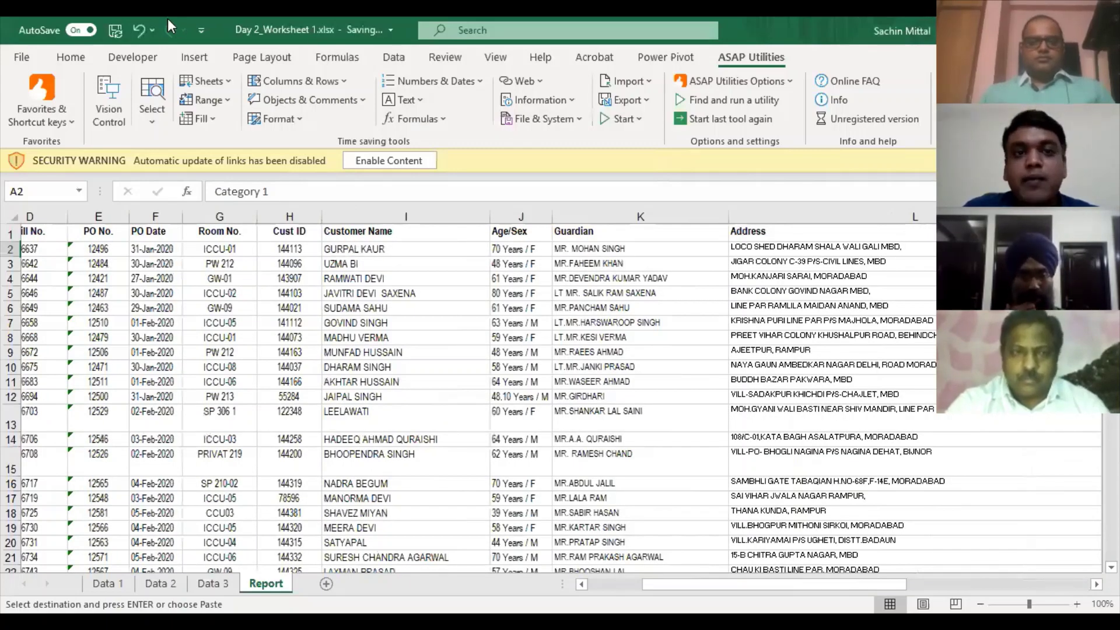
# - Copy the Report sheet's Category column into a new sheet and remove its duplicates
pyautogui.press('Up')
pyautogui.hotkey('ctrl', 'space')
pyautogui.hotkey('ctrl', 'c')
pyautogui.hotkey('shift', 'F11')
pyautogui.hotkey('ctrl', 'v')
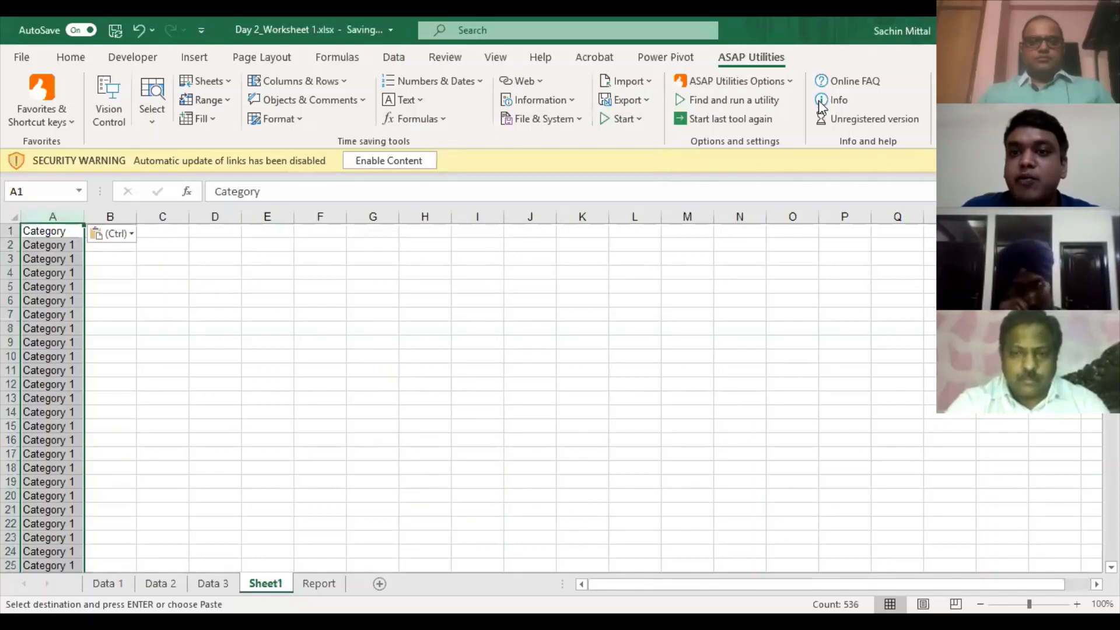
pyautogui.hotkey('alt', 'a')
pyautogui.press('m')
pyautogui.click(558, 358)
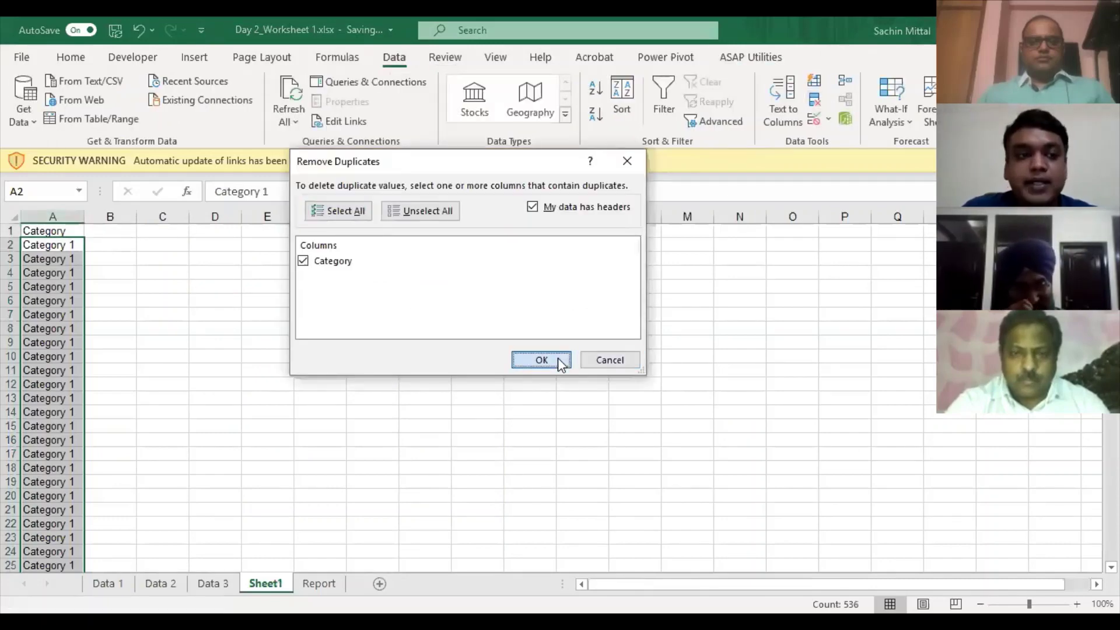
pyautogui.click(567, 369)
# - Copy the 18 unique categories in A2:A19 and move to cell E1
pyautogui.click(76, 257)
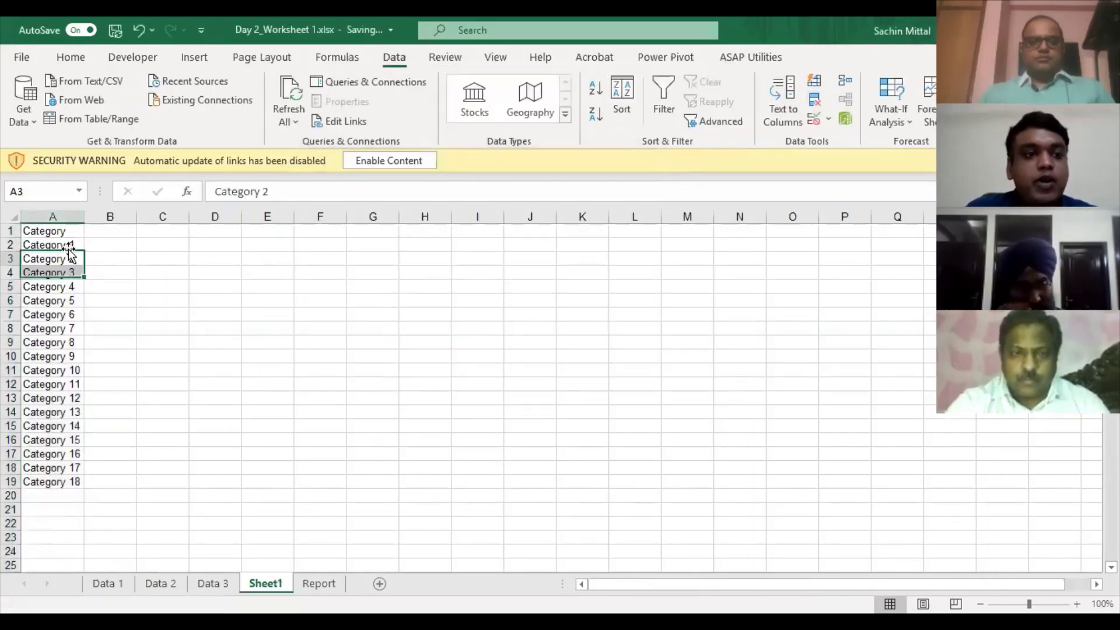
pyautogui.click(69, 248)
pyautogui.hotkey('ctrl', 'shift', 'Down')
pyautogui.hotkey('ctrl', 'c')
pyautogui.press('Right')
pyautogui.press('Right')
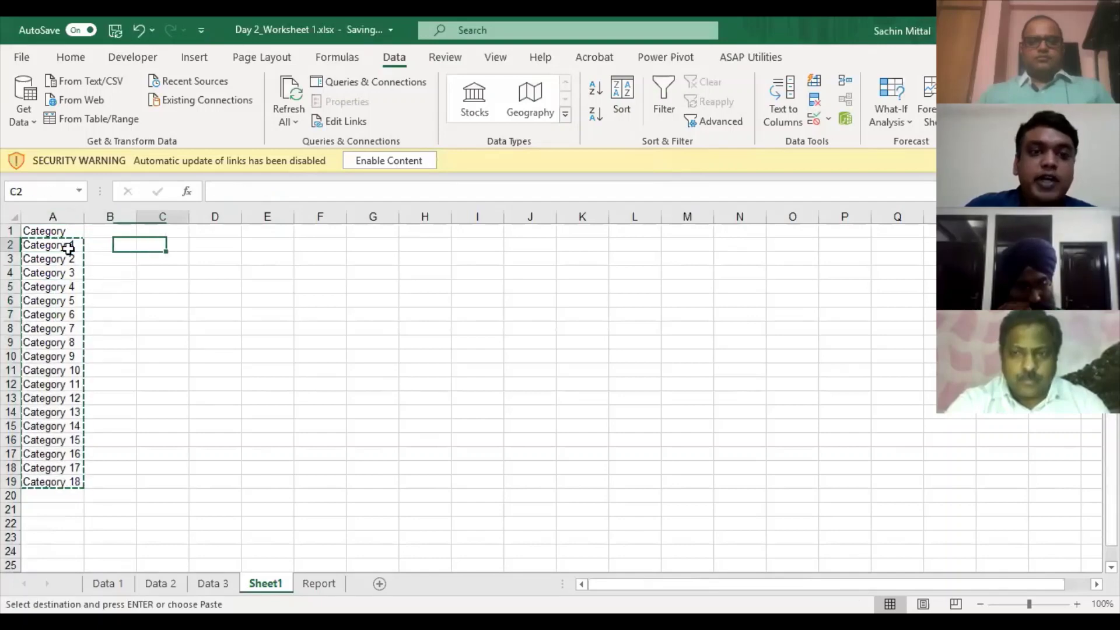
pyautogui.press('Right')
pyautogui.press('Right')
pyautogui.press('Up')
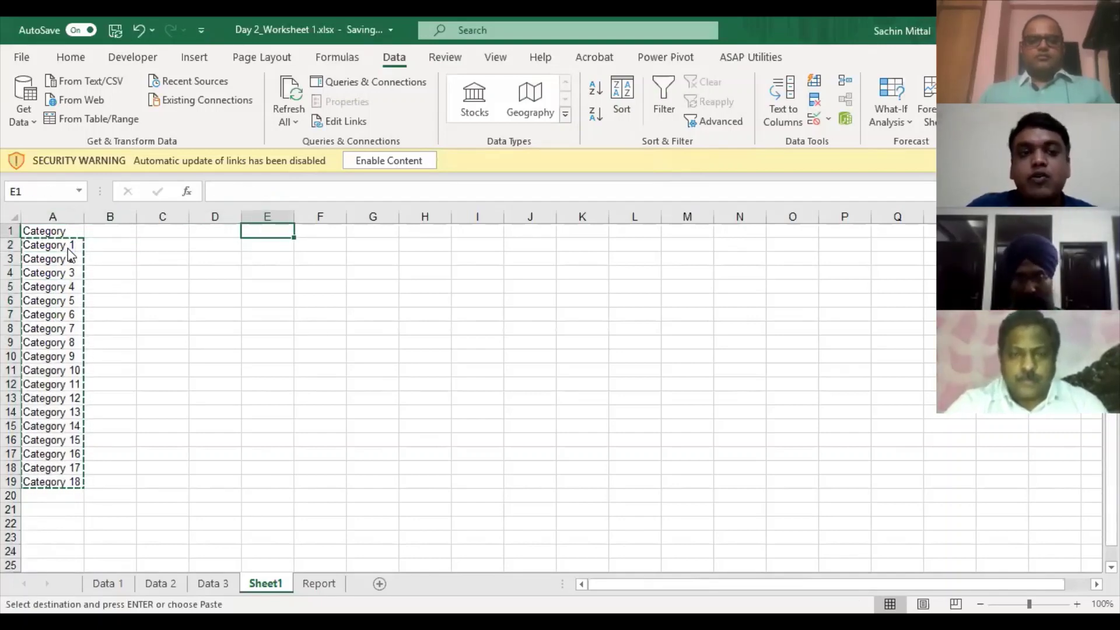
pyautogui.hotkey('ctrl', 'alt', 'v')
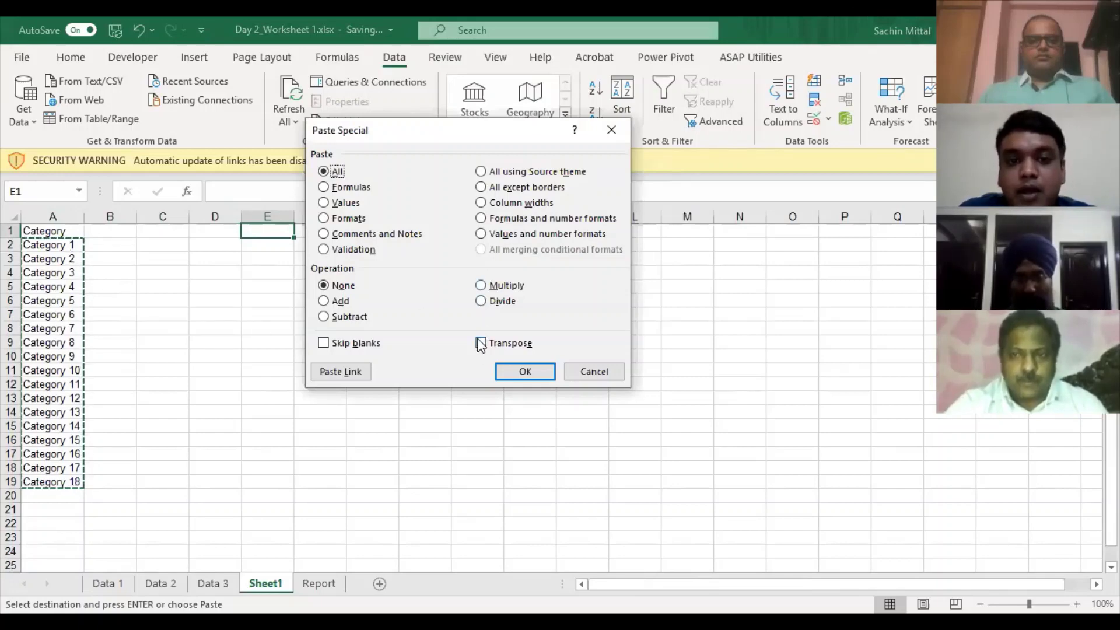
# - Paste the categories transposed across row 1 from E1, undoing an extra block paste
pyautogui.click(481, 342)
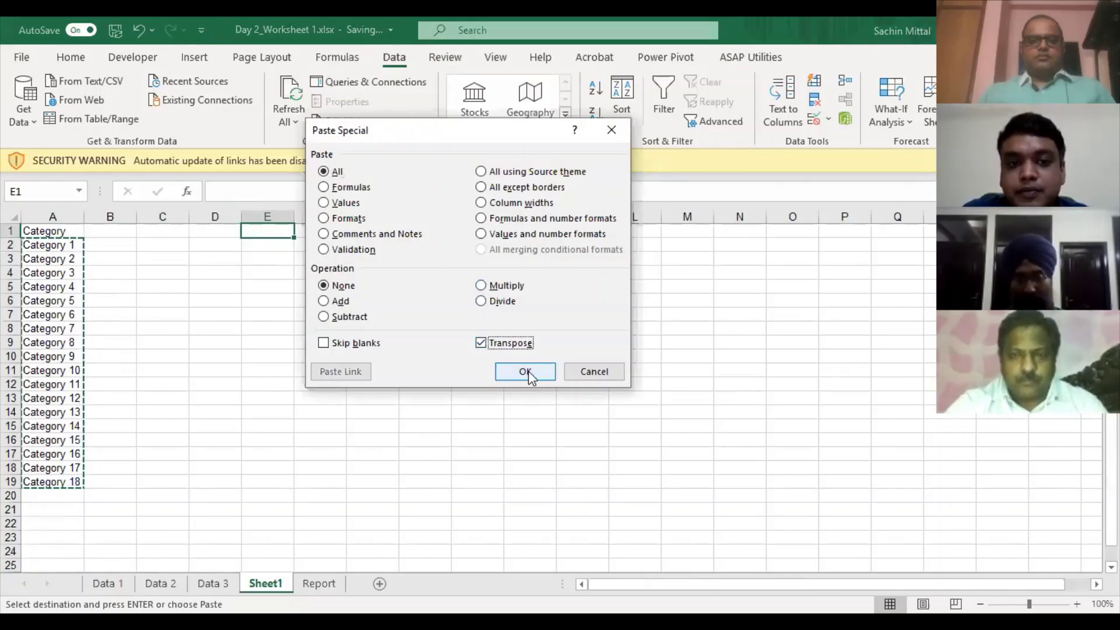
pyautogui.click(525, 372)
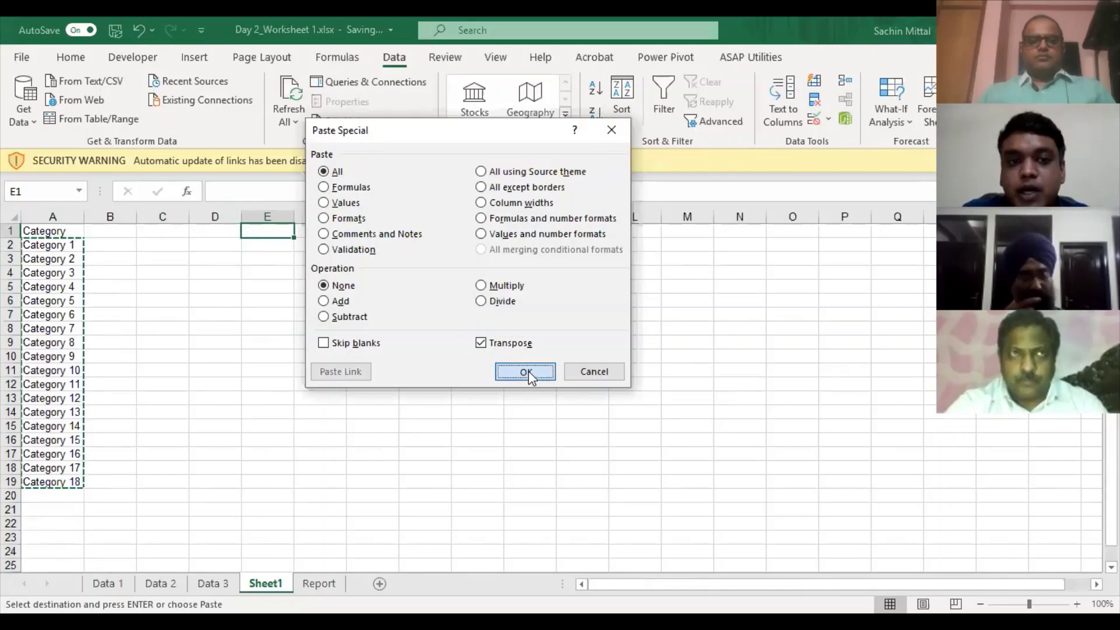
pyautogui.moveTo(46, 246); pyautogui.dragTo(51, 468)
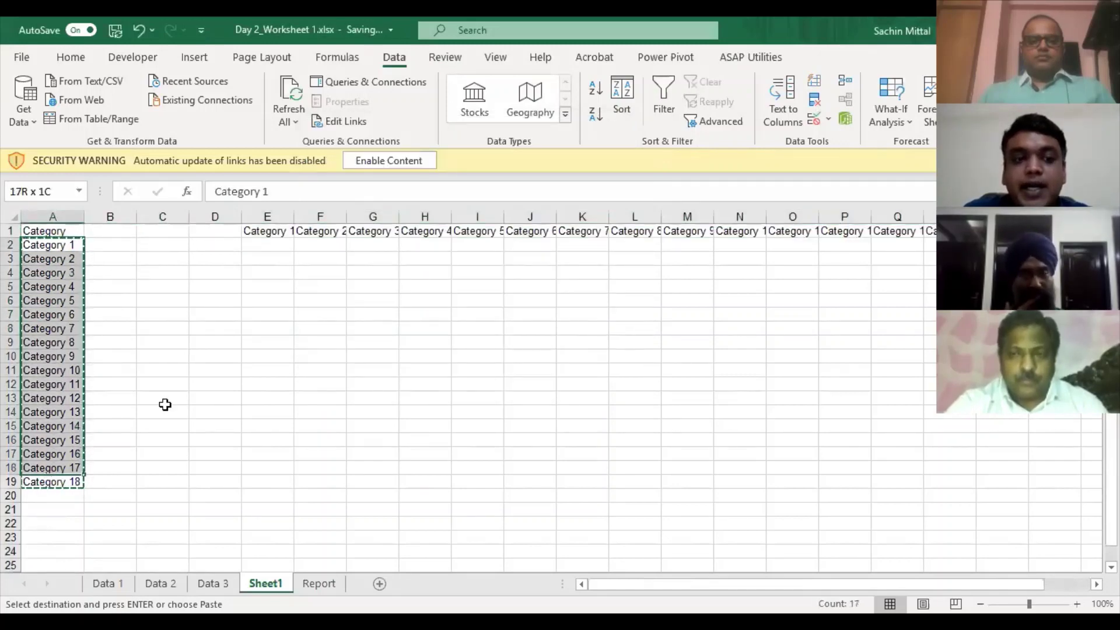
pyautogui.click(272, 228)
pyautogui.hotkey('ctrl', 'shift', 'Right')
pyautogui.hotkey('ctrl', 'alt', 'v')
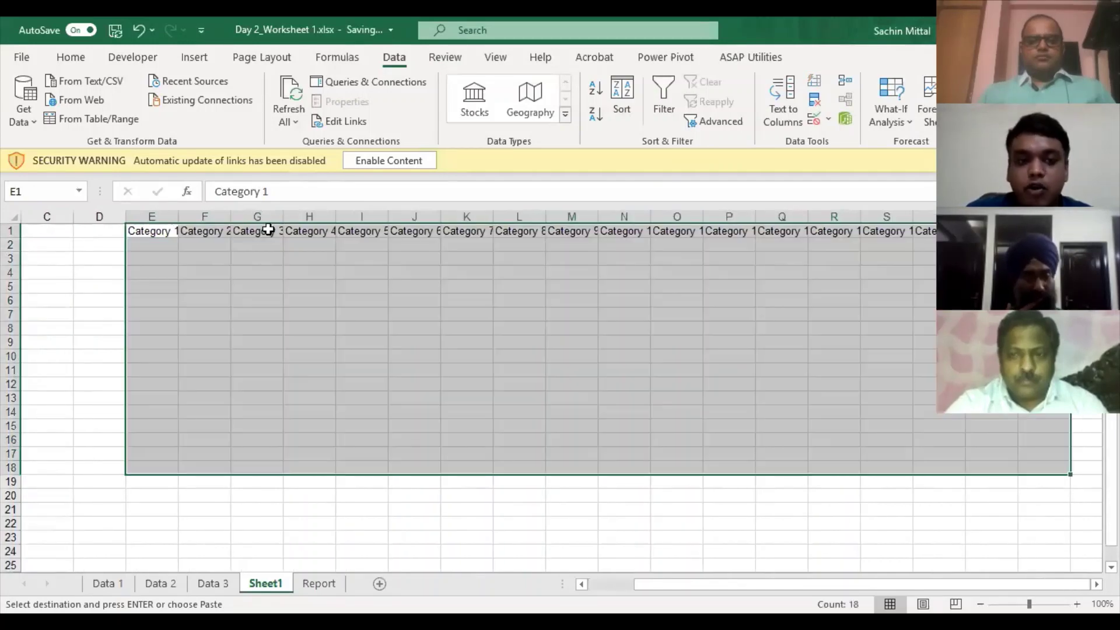
pyautogui.hotkey('ctrl', 'v')
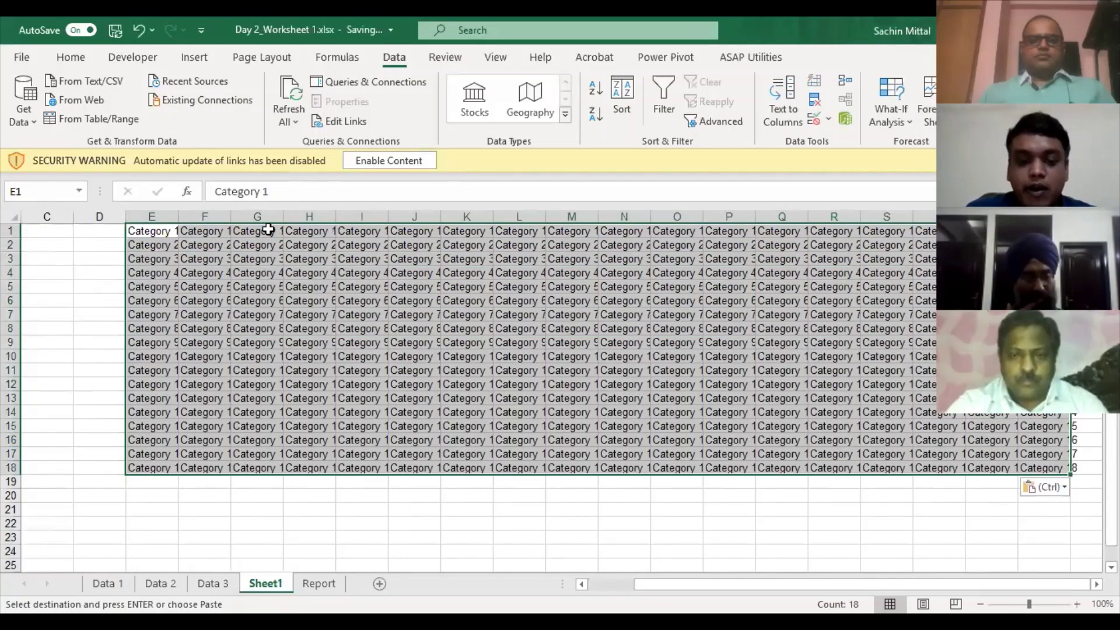
pyautogui.hotkey('ctrl', 'z')
# - Discard a trial transposed paste into column E and switch to the Report sheet
pyautogui.hotkey('ctrl', 'alt', 'v')
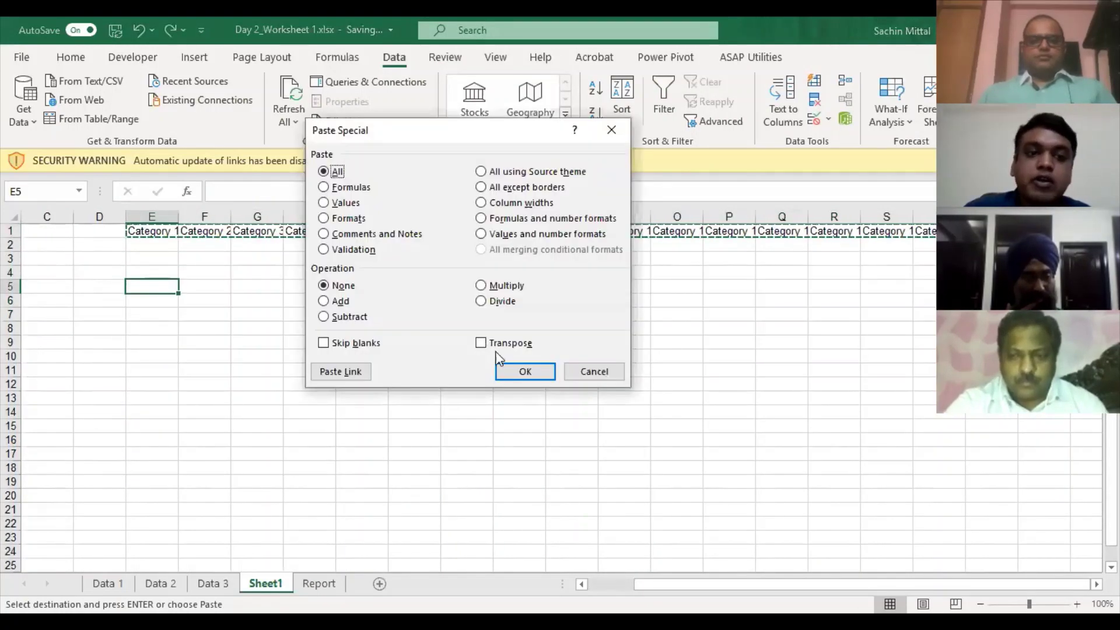
pyautogui.click(499, 345)
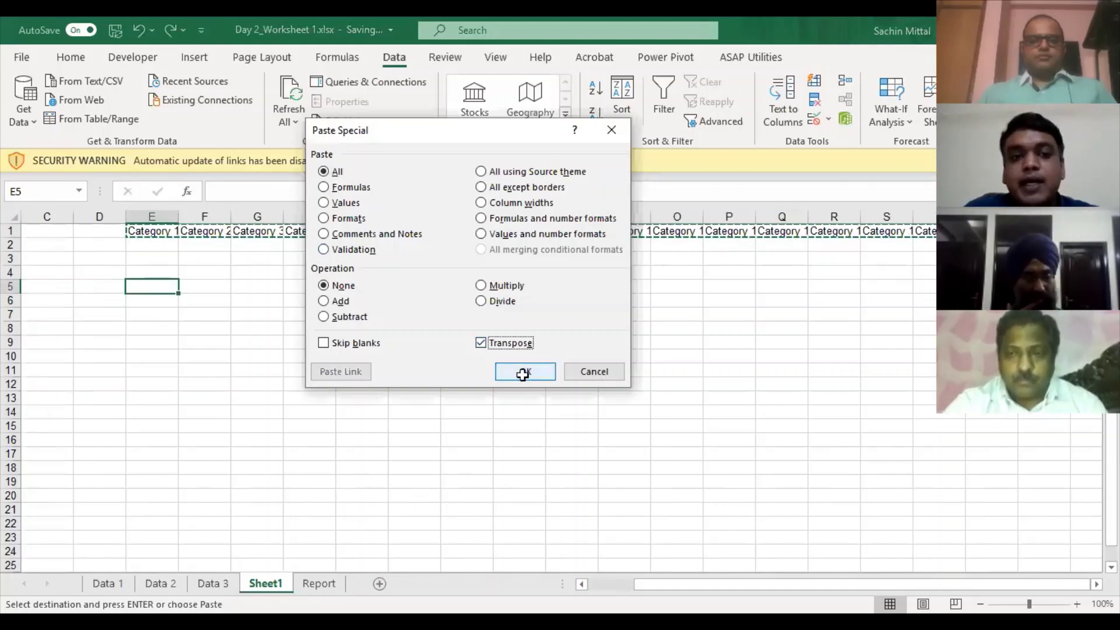
pyautogui.click(522, 372)
pyautogui.press('Delete')
pyautogui.press('Home')
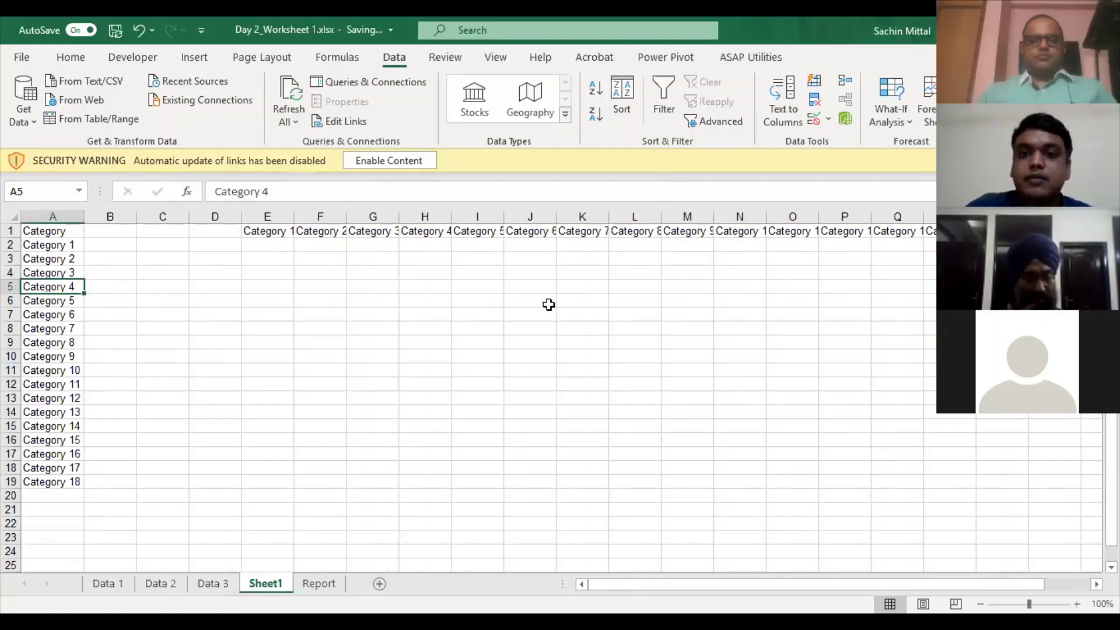
pyautogui.hotkey('ctrl', 'pagedown')
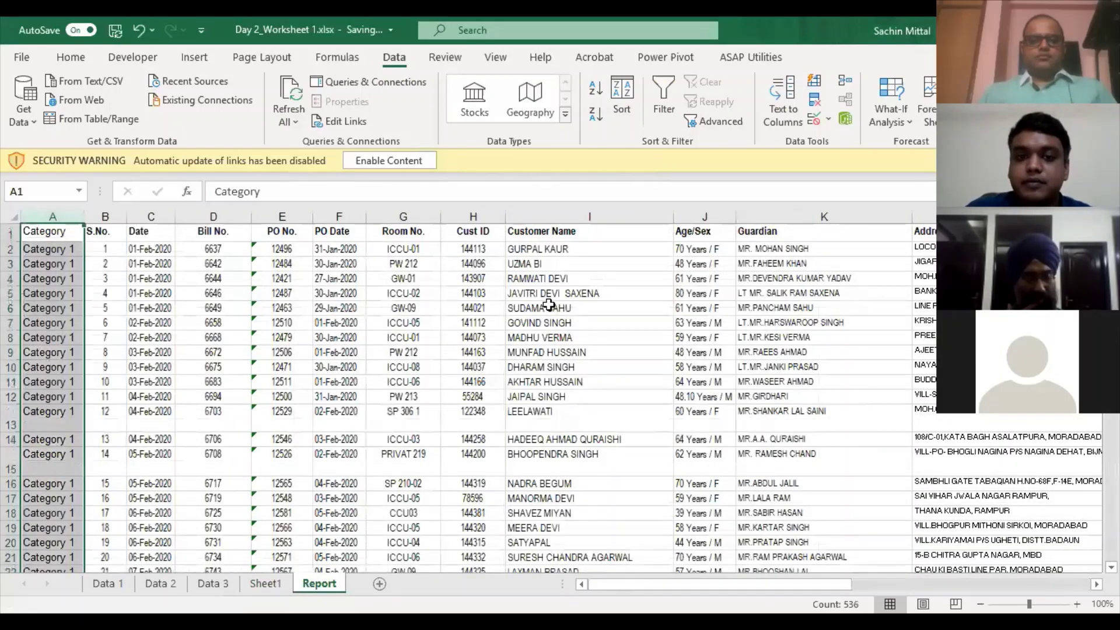
# - Change the first T. Charges amount in O2 from 9550 to -9550
pyautogui.click(548, 304)
pyautogui.press('Right')
pyautogui.press('Right')
pyautogui.press('Right')
pyautogui.press('Right')
pyautogui.press('Right')
pyautogui.press('Right')
pyautogui.press('Right')
pyautogui.press('Right')
pyautogui.press('Right')
pyautogui.press('Right')
pyautogui.press('Right')
pyautogui.press('Right')
pyautogui.press('Right')
pyautogui.press('Right')
pyautogui.press('Right')
pyautogui.press('Left')
pyautogui.press('Left')
pyautogui.press('Left')
pyautogui.press('Left')
pyautogui.press('Left')
pyautogui.press('Left')
pyautogui.press('Left')
pyautogui.press('Left')
pyautogui.press('Left')
pyautogui.press('Up')
pyautogui.press('Up')
pyautogui.press('Up')
pyautogui.press('Up')
pyautogui.press('F2')
pyautogui.press('Home')
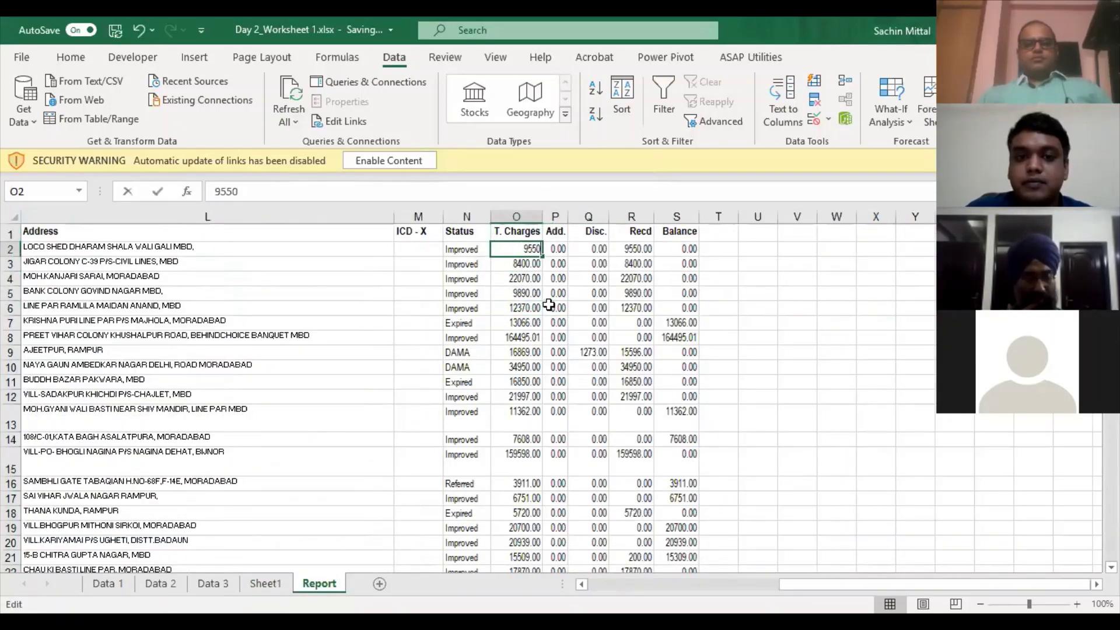
pyautogui.write('-')
pyautogui.press('Return')
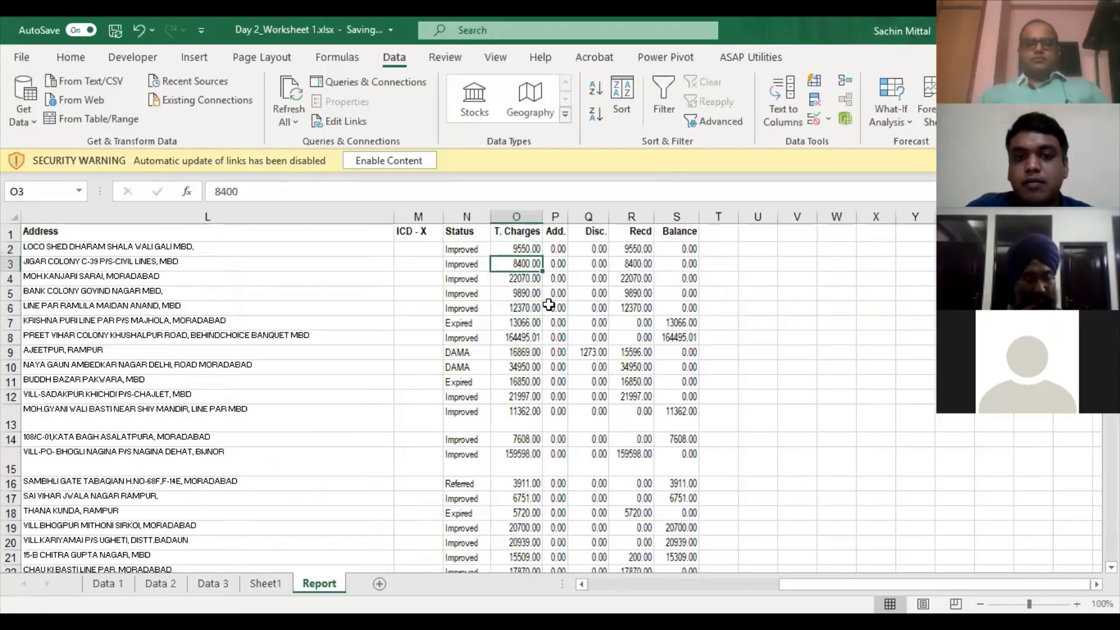
# - Verify that O2 stores -9550 even though it displays 9550.00
pyautogui.press('Down')
pyautogui.press('Up')
pyautogui.press('Up')
pyautogui.press('F2')
pyautogui.press('Escape')
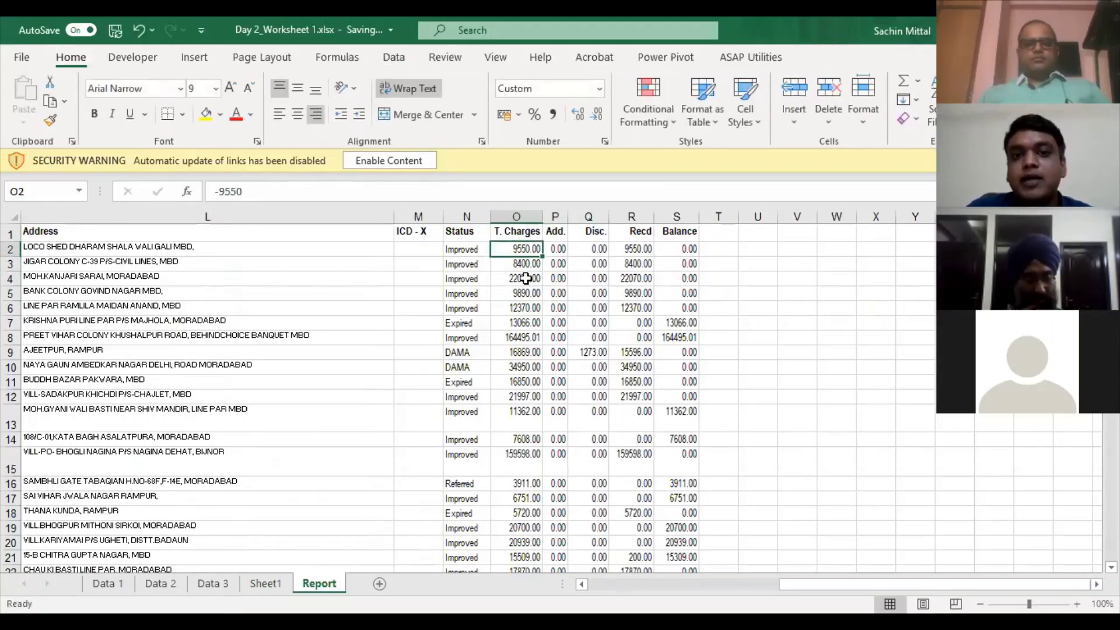
pyautogui.press('F2')
pyautogui.press('Delete')
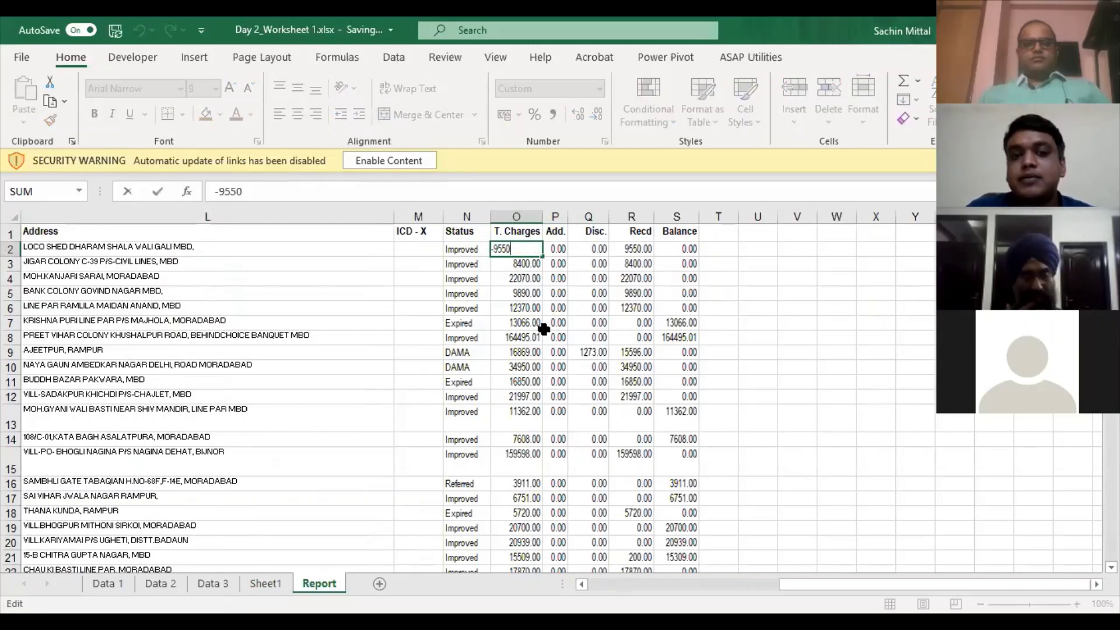
pyautogui.press('Return')
pyautogui.click(520, 261)
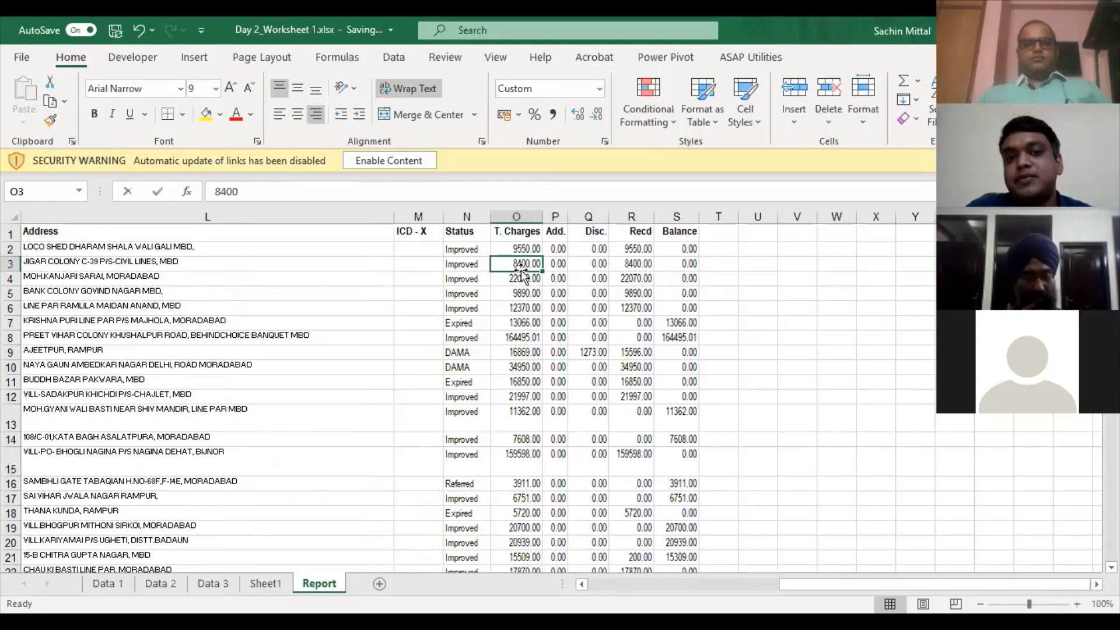
pyautogui.hotkey('ctrl', 'z')
pyautogui.press('F2')
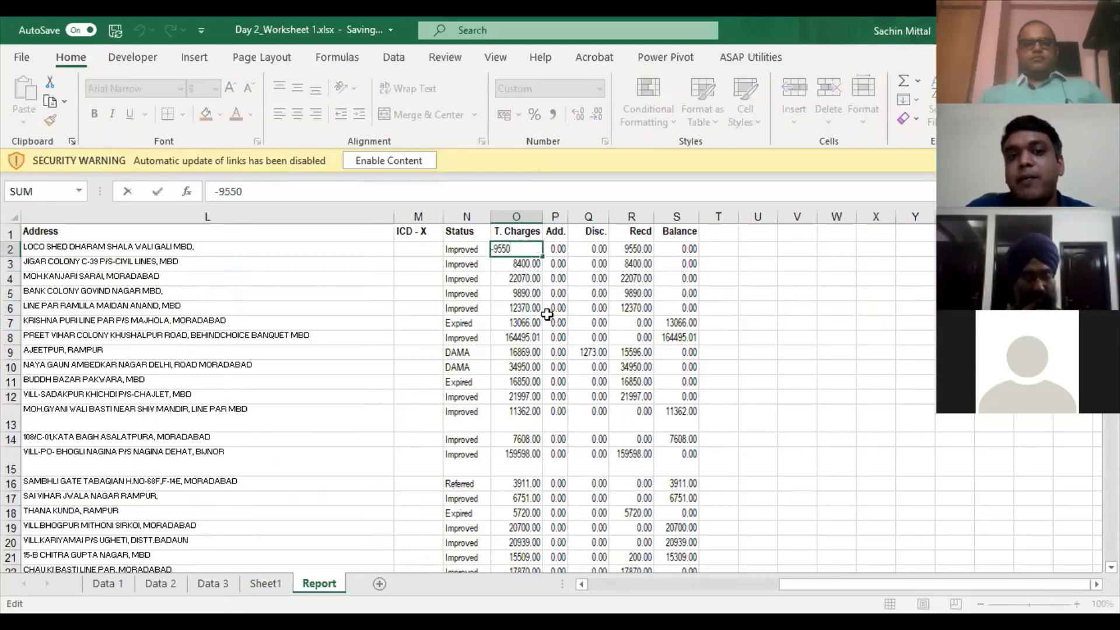
pyautogui.press('Escape')
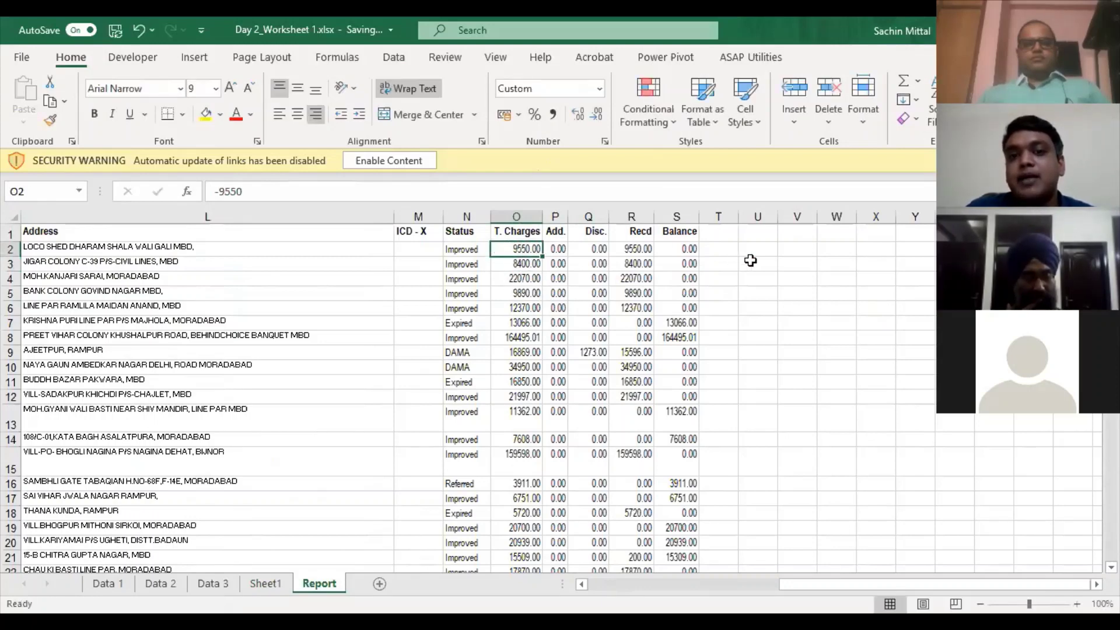
# - Inspect the stored charges in O2, O3 (8400) and O5 (9890)
pyautogui.click(712, 246)
pyautogui.click(517, 245)
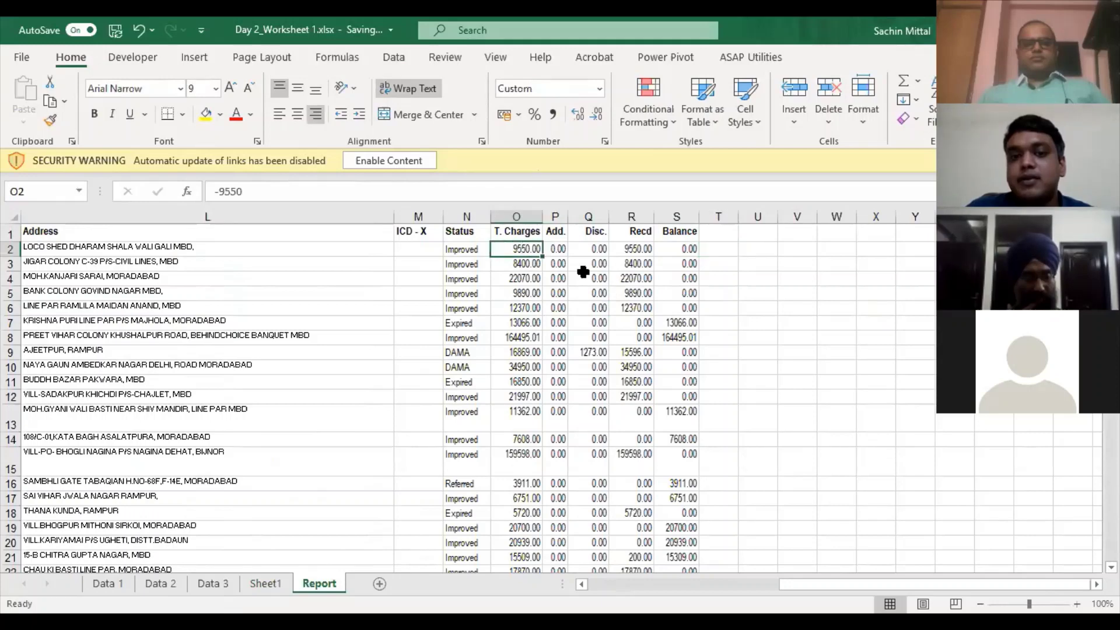
pyautogui.press('F2')
pyautogui.press('Escape')
pyautogui.click(528, 266)
pyautogui.press('F2')
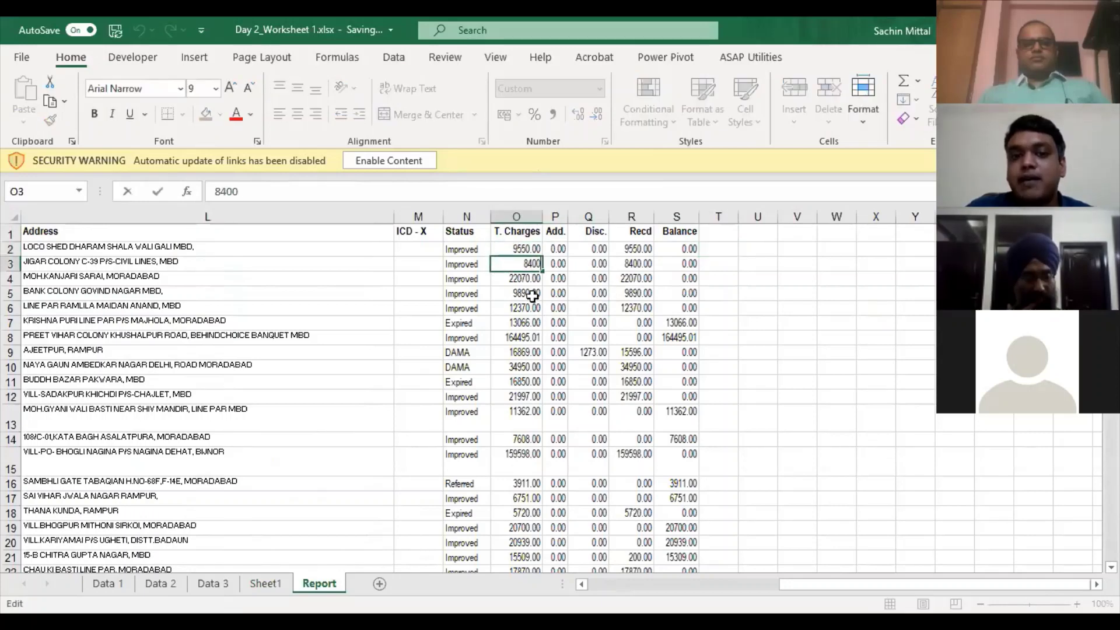
pyautogui.press('Escape')
pyautogui.click(532, 295)
pyautogui.press('F2')
pyautogui.press('Escape')
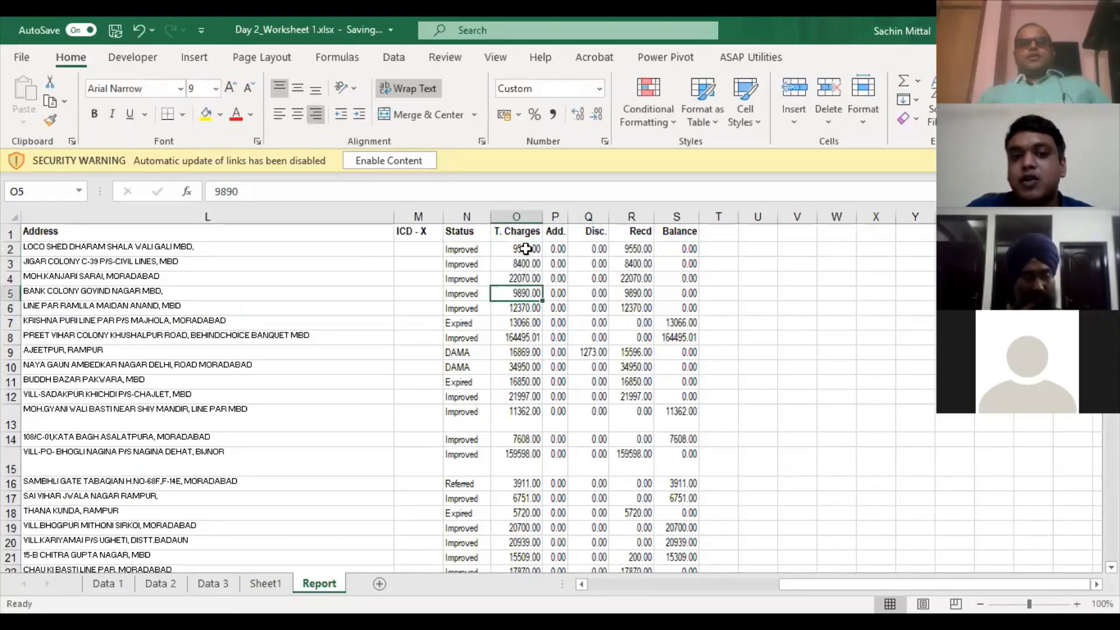
# - Try Accounting format on O2 to show the minus sign, then undo it
pyautogui.click(526, 249)
pyautogui.hotkey('ctrl', 'shift', '1')
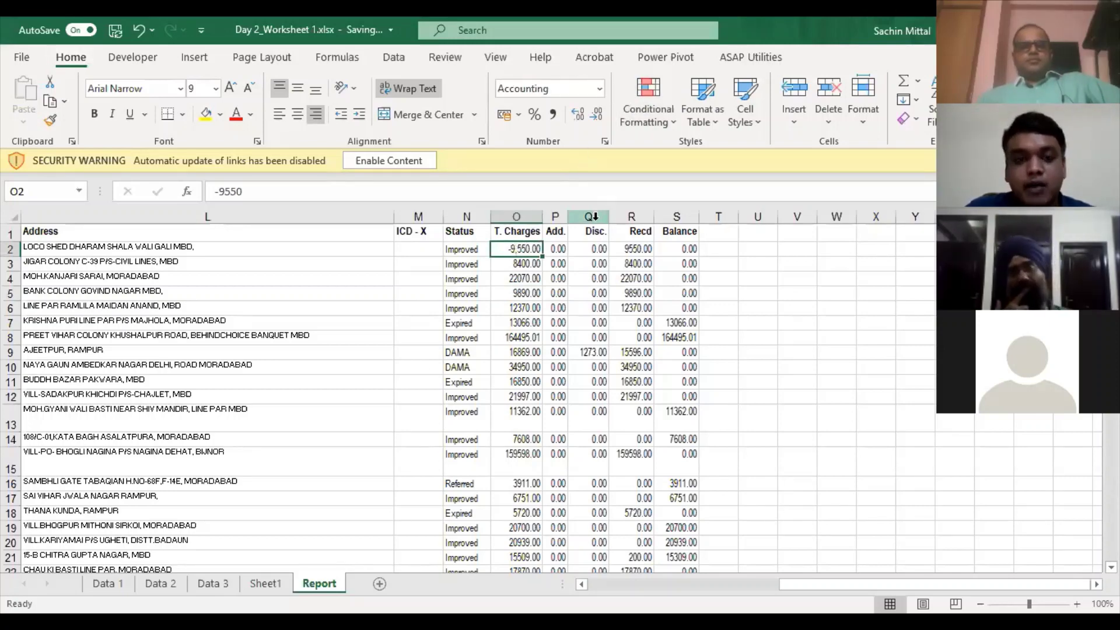
pyautogui.hotkey('ctrl', 'z')
pyautogui.press('Down')
pyautogui.press('Down')
pyautogui.click(531, 251)
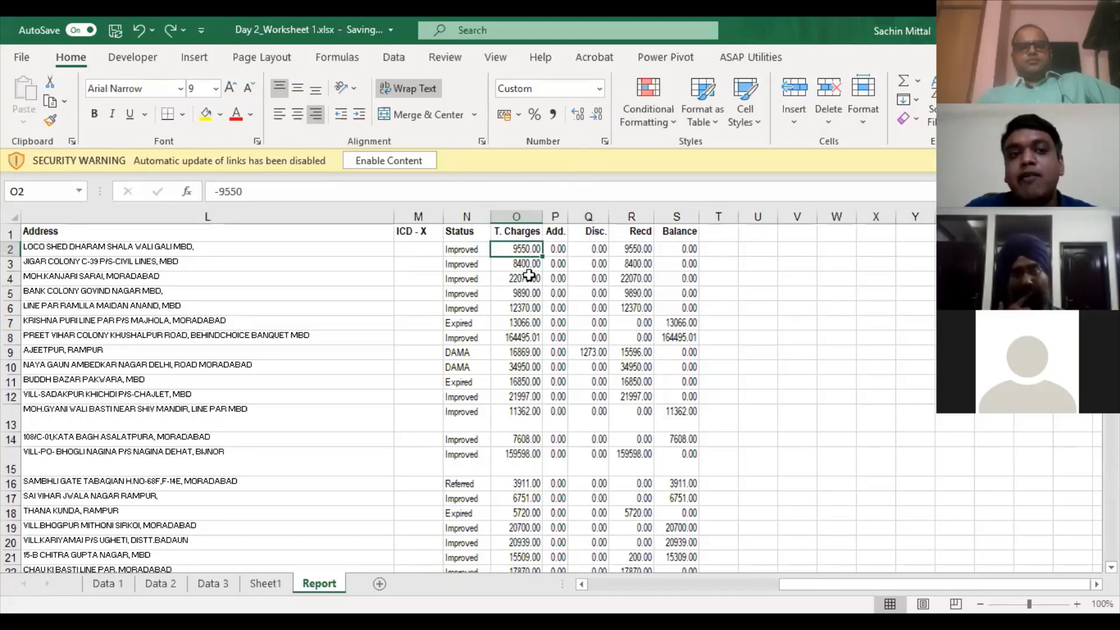
# - Enter helper value 1 in U2 and copy it
pyautogui.click(754, 252)
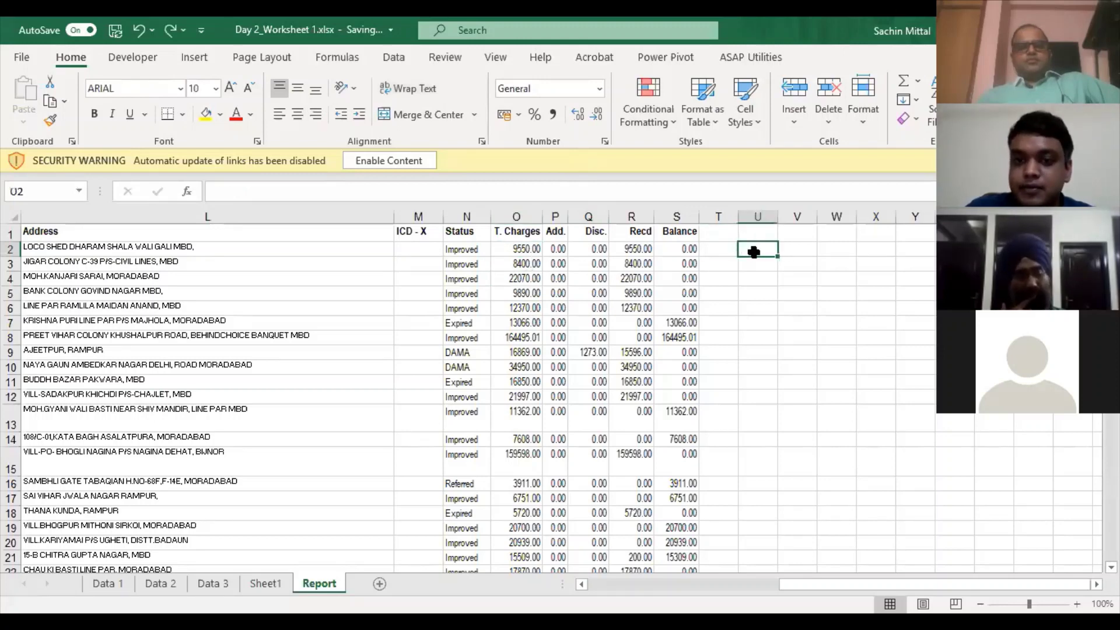
pyautogui.write('1')
pyautogui.press('Return')
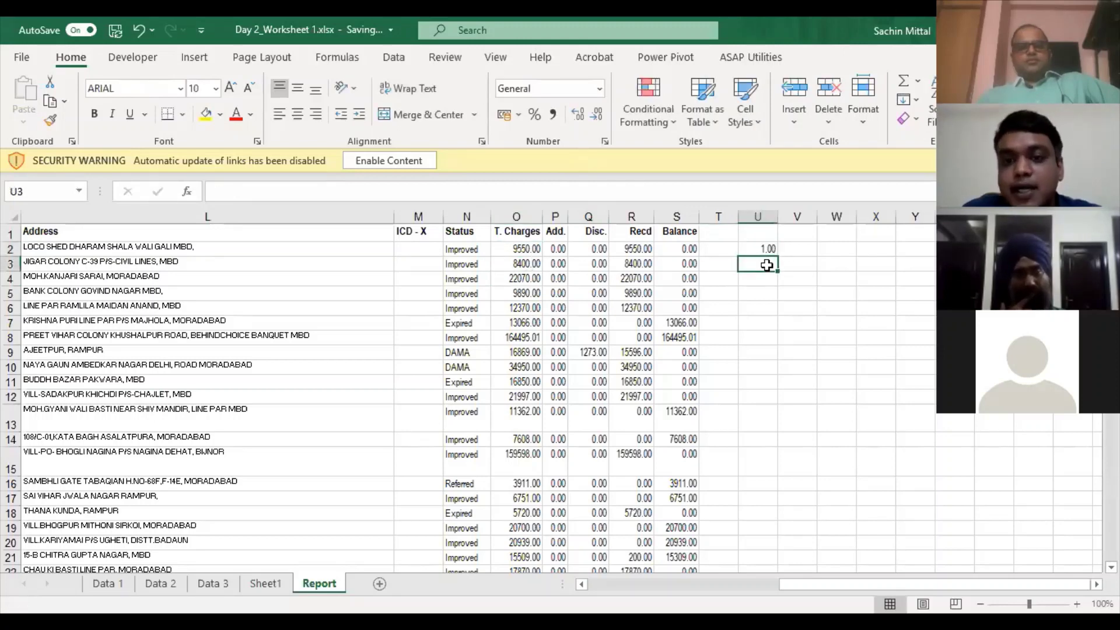
pyautogui.press('Up')
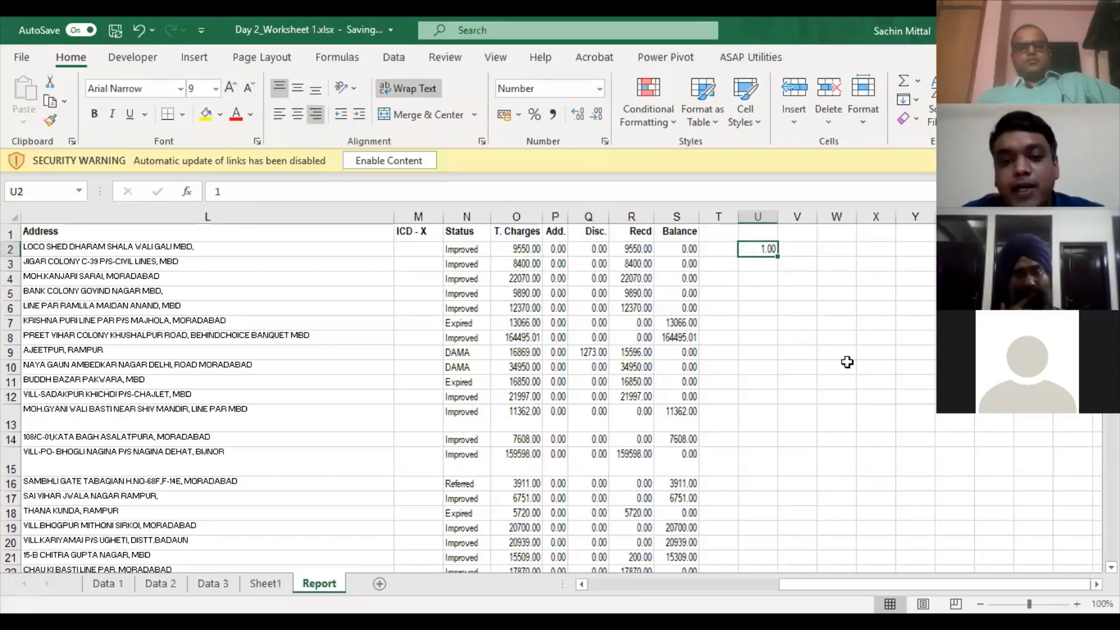
pyautogui.hotkey('ctrl', 'c')
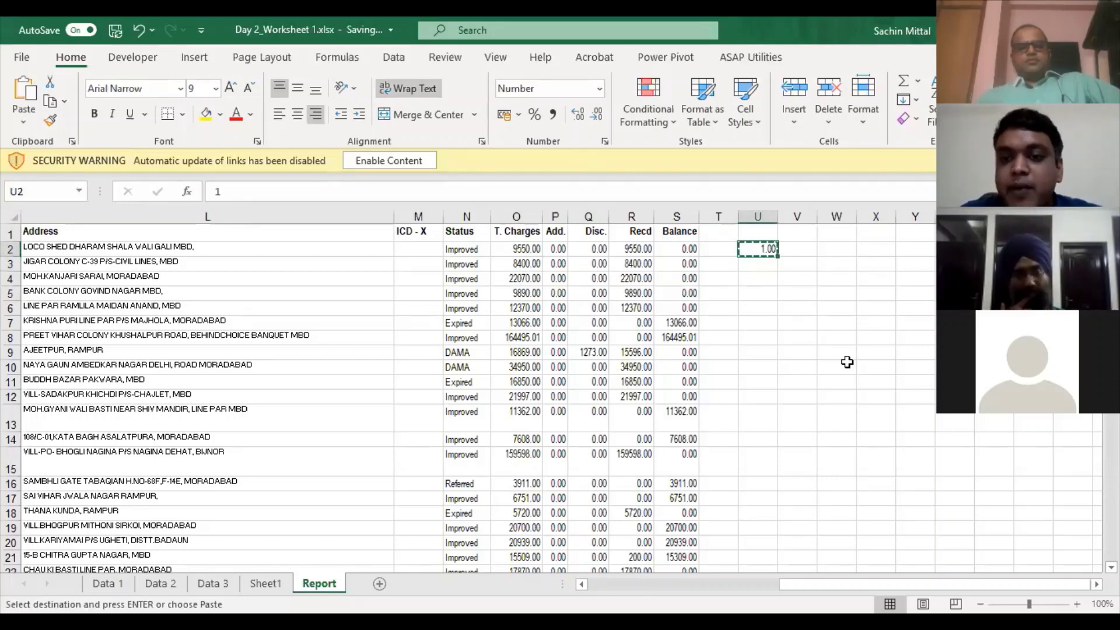
# - Paste-special multiply the T. Charges column from O2 down by 1 as values
pyautogui.press('Left')
pyautogui.press('Left')
pyautogui.press('Left')
pyautogui.press('Left')
pyautogui.press('Left')
pyautogui.press('Left')
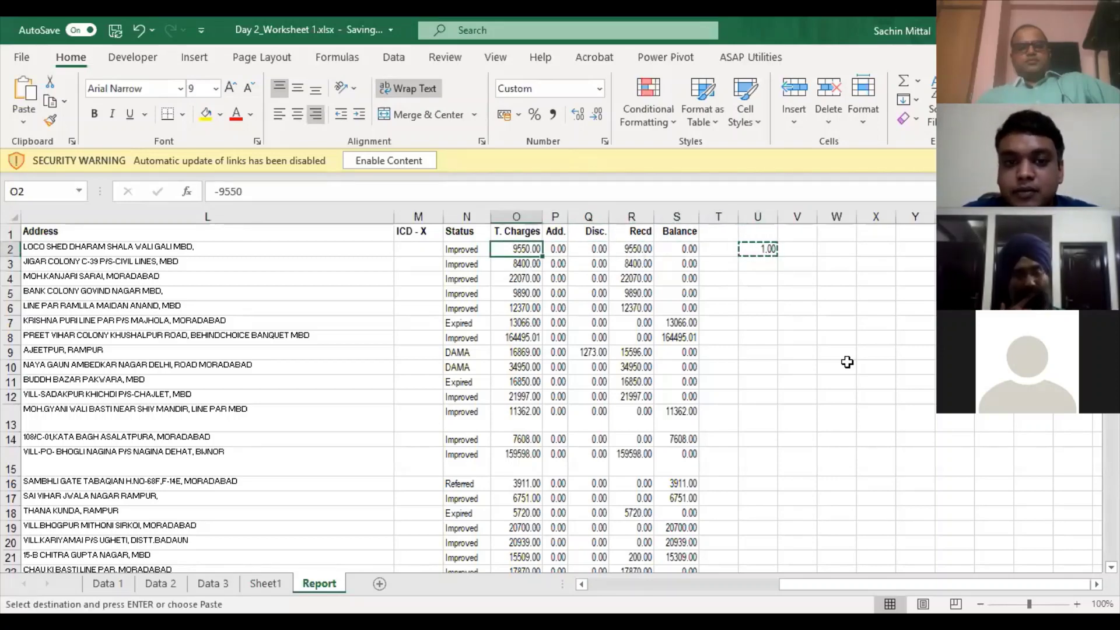
pyautogui.hotkey('ctrl', 'shift', 'Down')
pyautogui.hotkey('ctrl', 'q')
pyautogui.press('Escape')
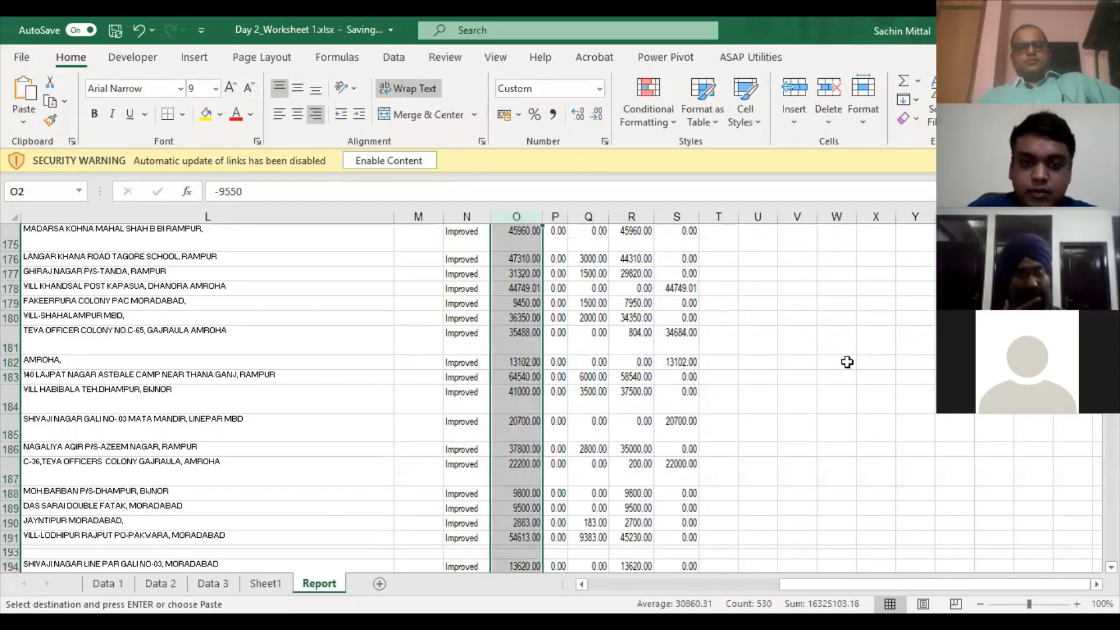
pyautogui.hotkey('ctrl', 'alt', 'v')
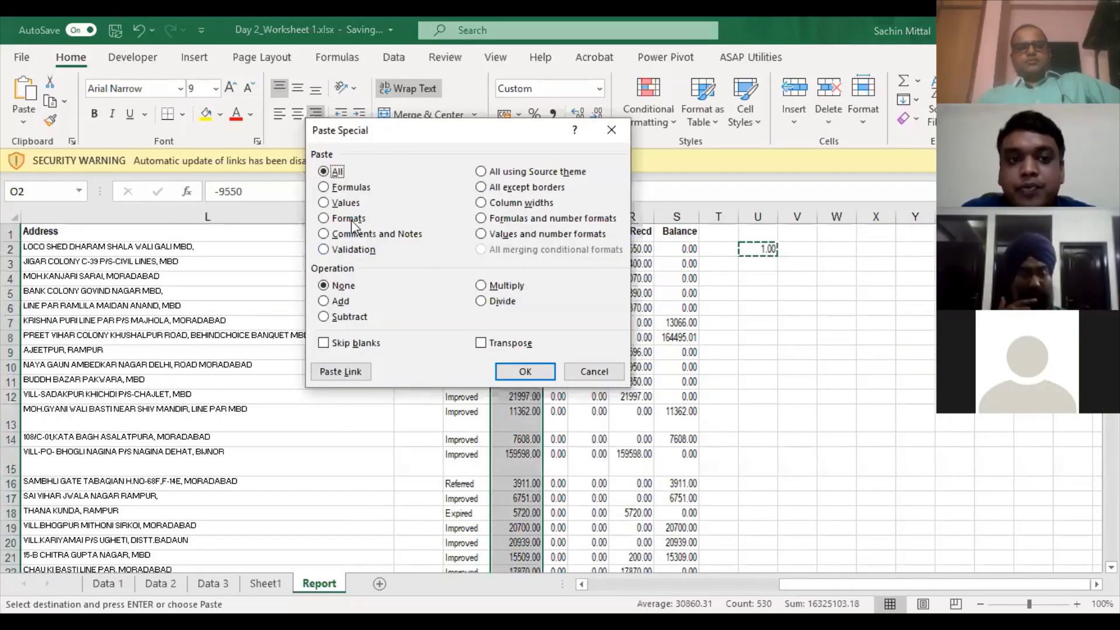
pyautogui.click(350, 204)
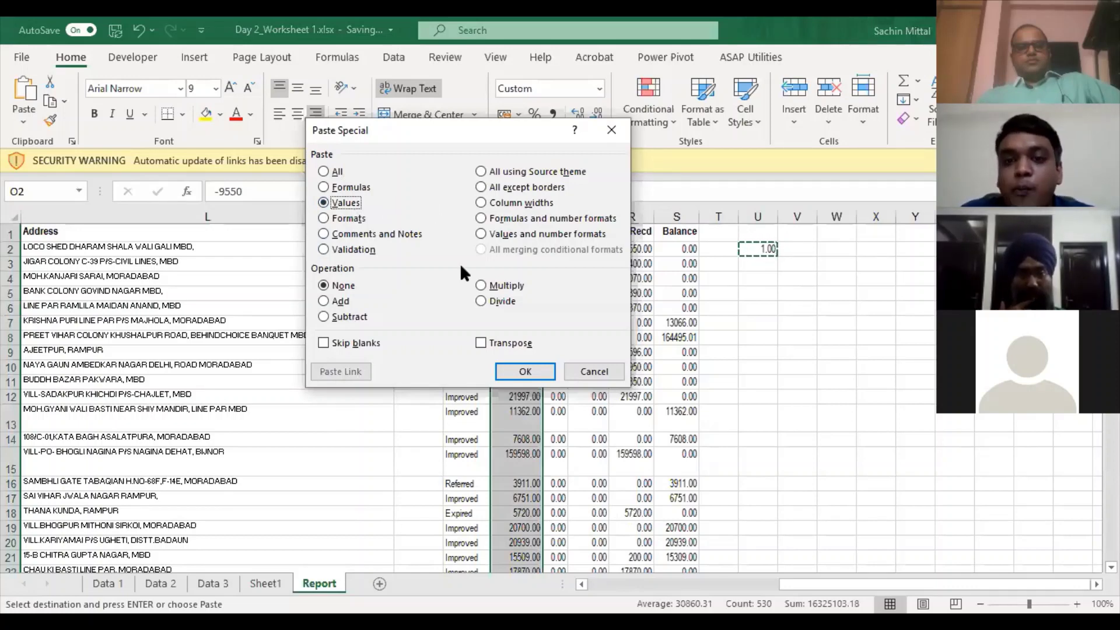
pyautogui.click(491, 287)
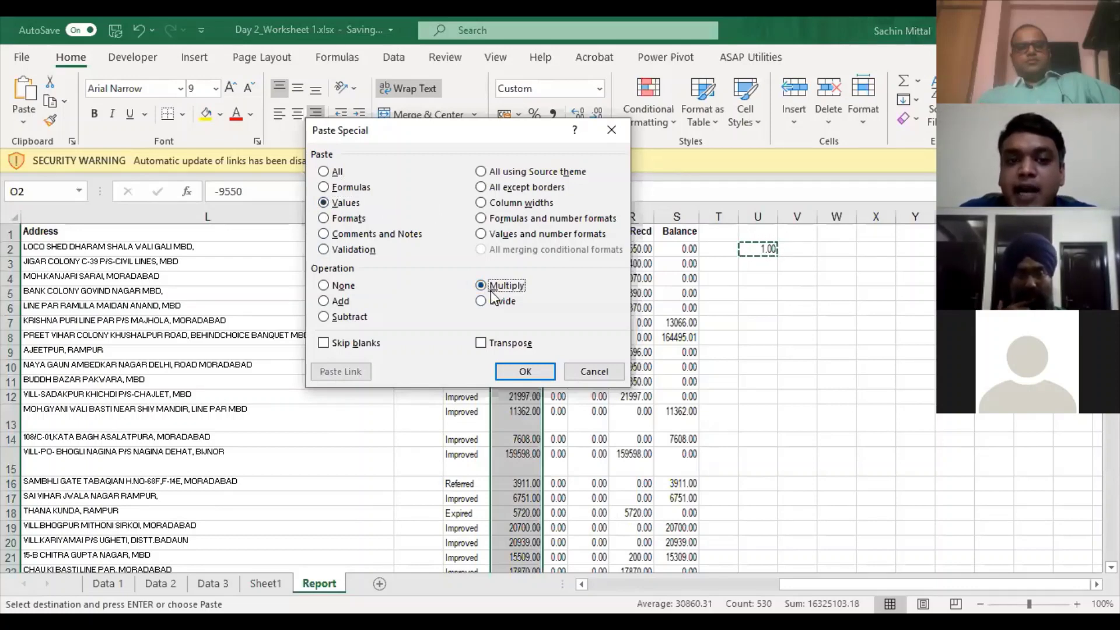
pyautogui.click(525, 374)
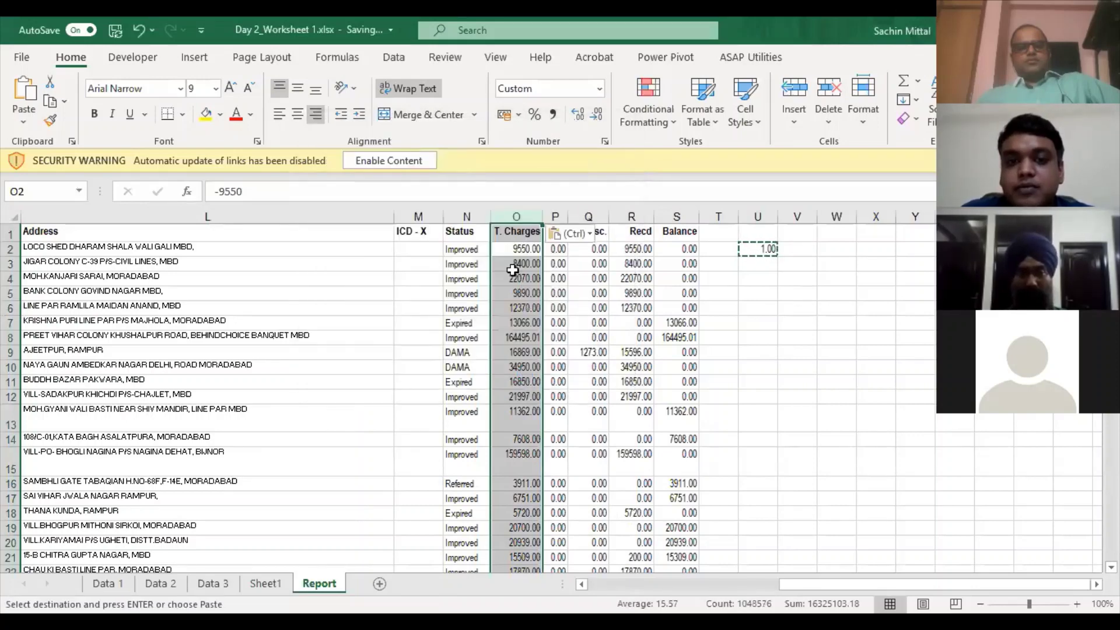
# - Change the O3 charge from 8400 to -8400
pyautogui.click(508, 265)
pyautogui.press('F2')
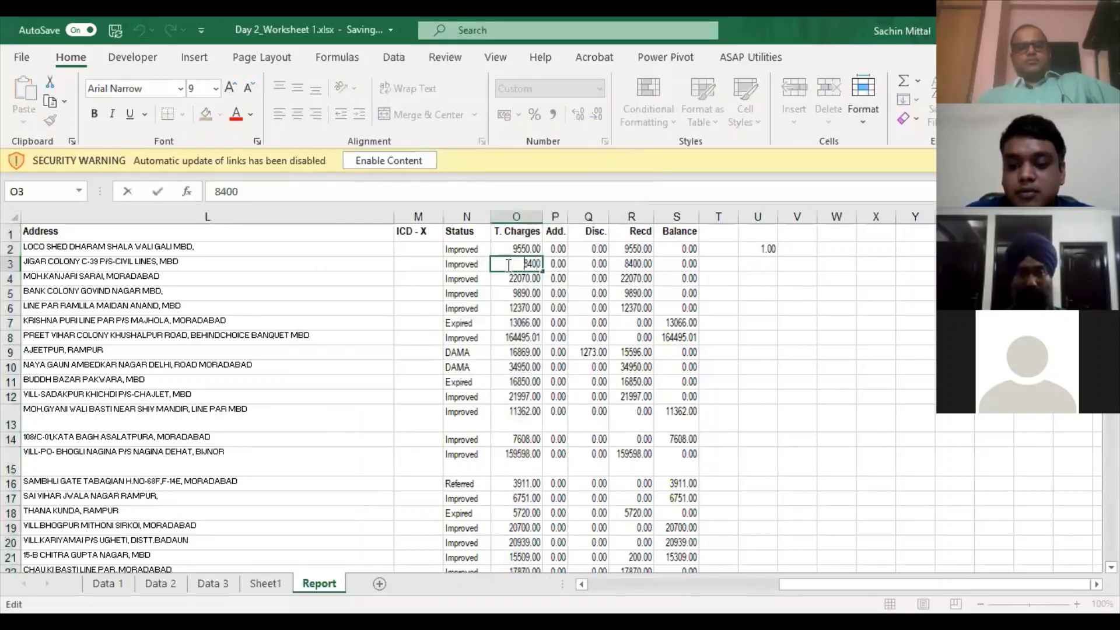
pyautogui.write('-')
pyautogui.press('Return')
# - Select the T. Charges column from O2 to the sheet bottom and return to Excel
pyautogui.click(505, 265)
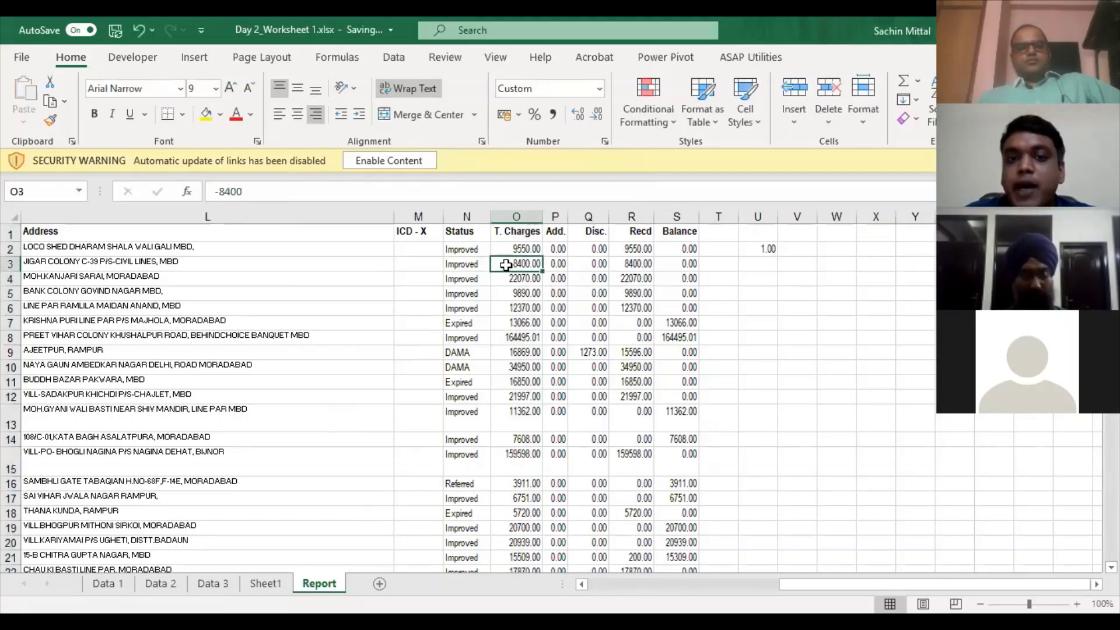
pyautogui.press('Up')
pyautogui.hotkey('ctrl', 'shift', 'Down')
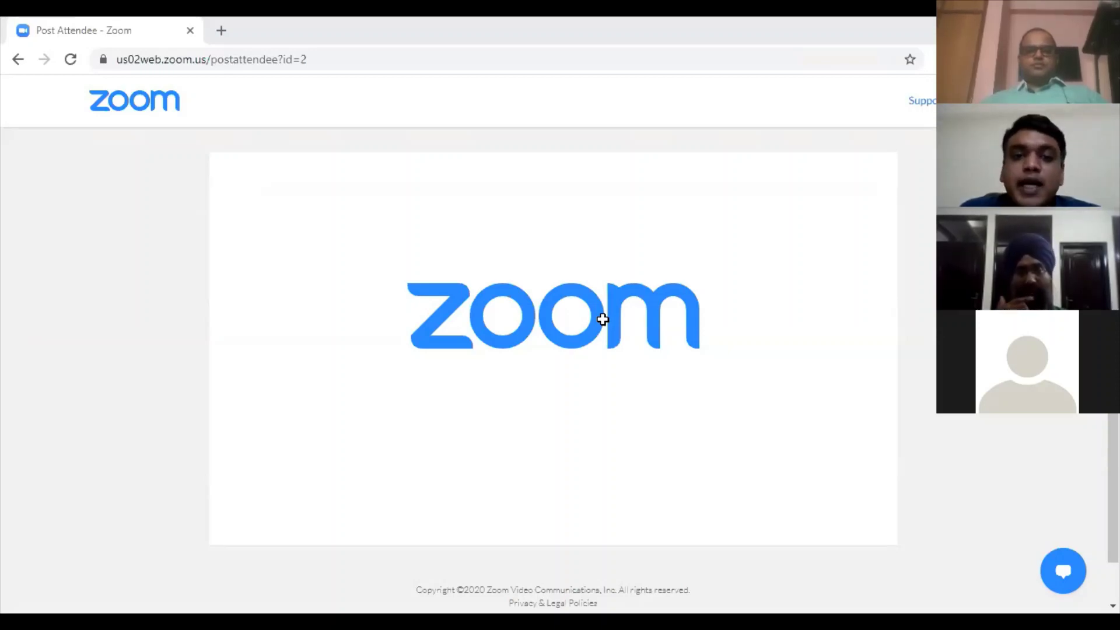
pyautogui.hotkey('alt', 'Tab')
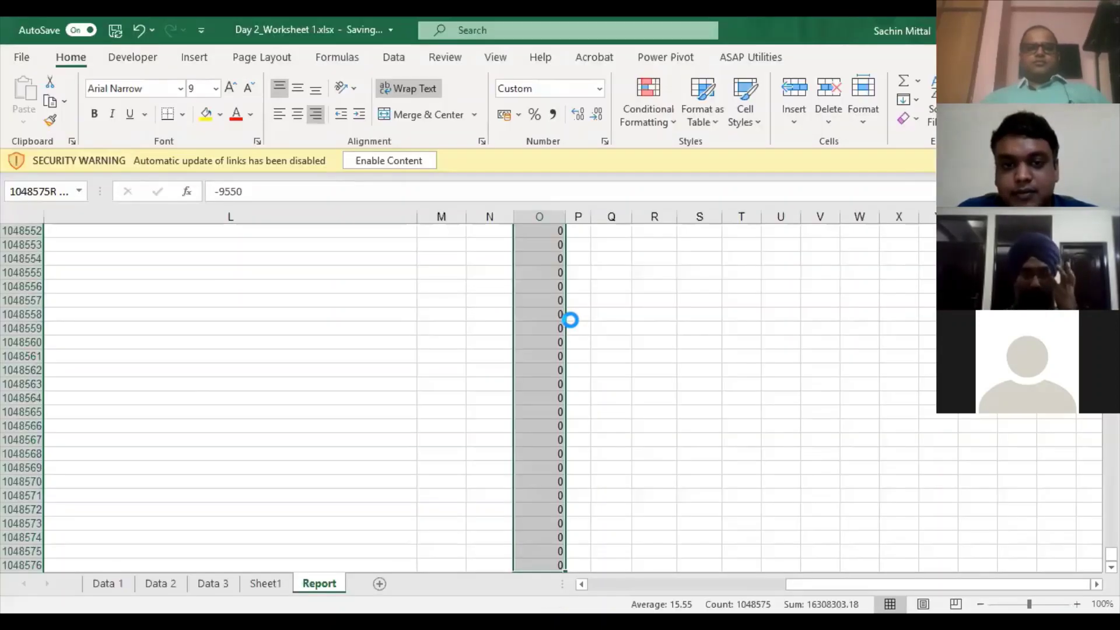
# - Locate the last record at row 536 by jumping down the Status column
pyautogui.hotkey('ctrl', 'BackSpace')
pyautogui.click(572, 320)
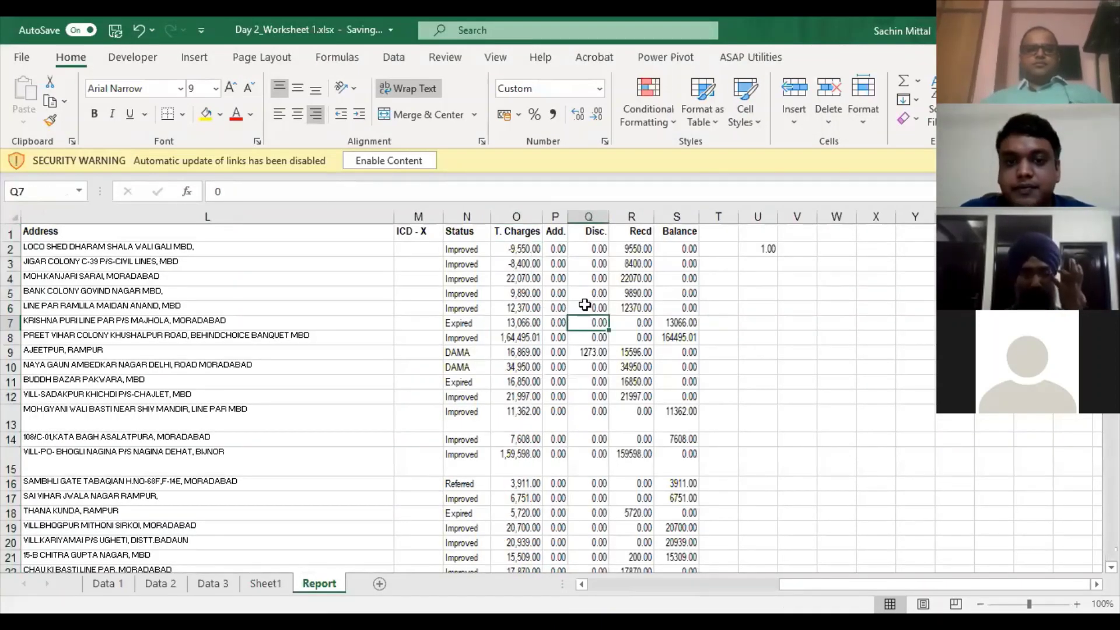
pyautogui.hotkey('ctrl', 'Up')
pyautogui.press('Down')
pyautogui.press('Left')
pyautogui.press('Left')
pyautogui.press('Left')
pyautogui.hotkey('ctrl', 'Down')
pyautogui.press('Down')
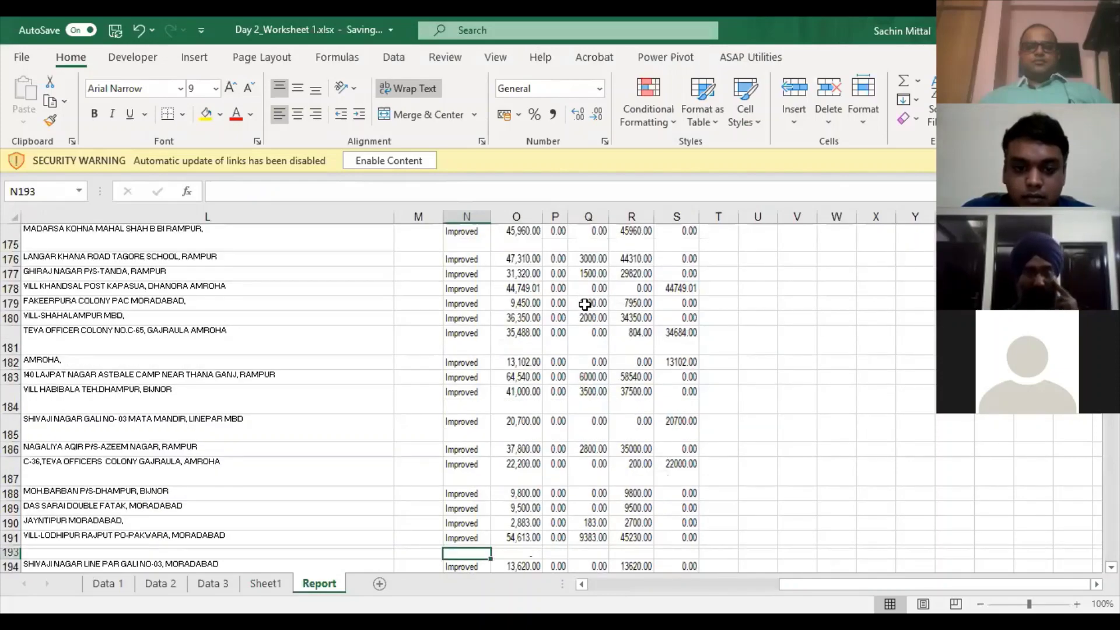
pyautogui.press('Down')
pyautogui.hotkey('ctrl', 'Down')
pyautogui.press('Down')
pyautogui.press('Down')
pyautogui.hotkey('ctrl', 'Down')
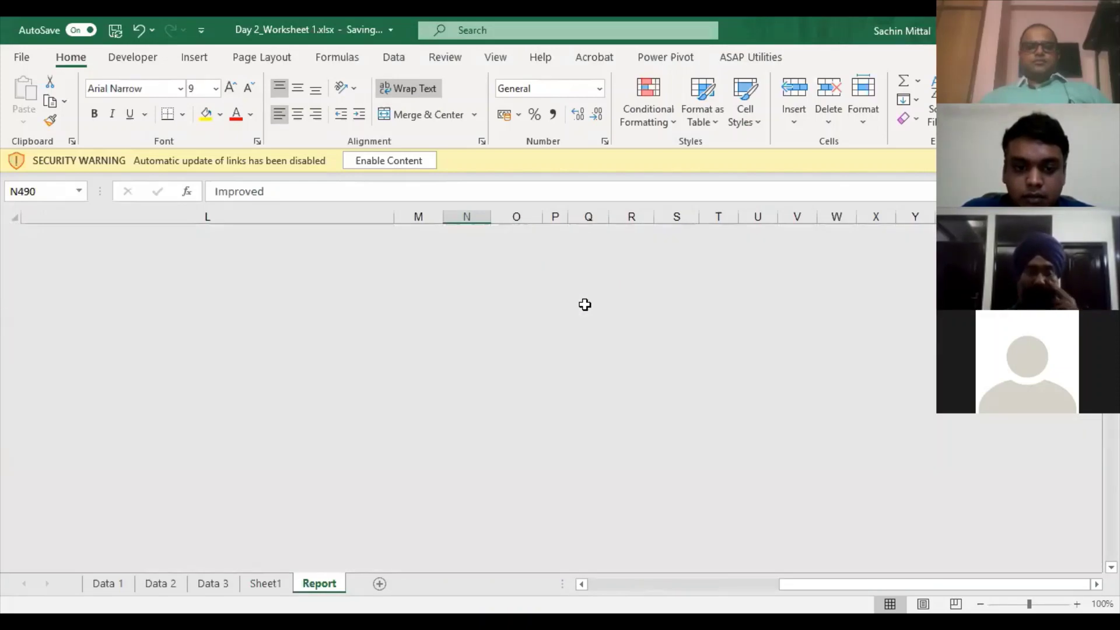
pyautogui.press('Down')
pyautogui.press('Down')
pyautogui.press('Down')
pyautogui.press('Down')
pyautogui.hotkey('ctrl', 'Down')
pyautogui.hotkey('ctrl', 'Down')
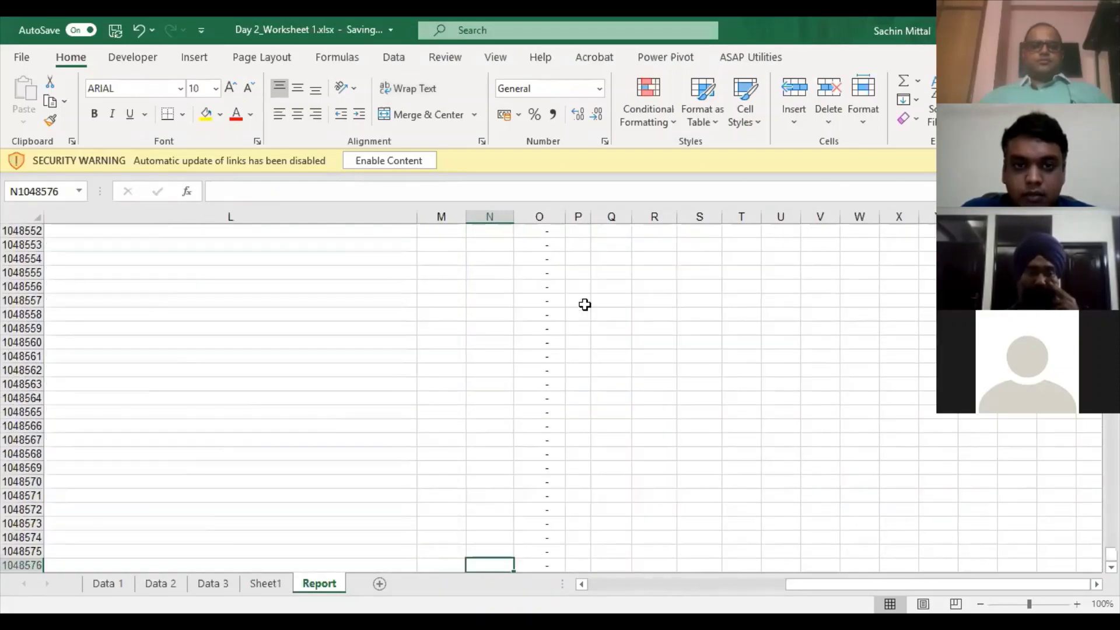
pyautogui.hotkey('ctrl', 'Up')
pyautogui.press('Right')
pyautogui.press('Down')
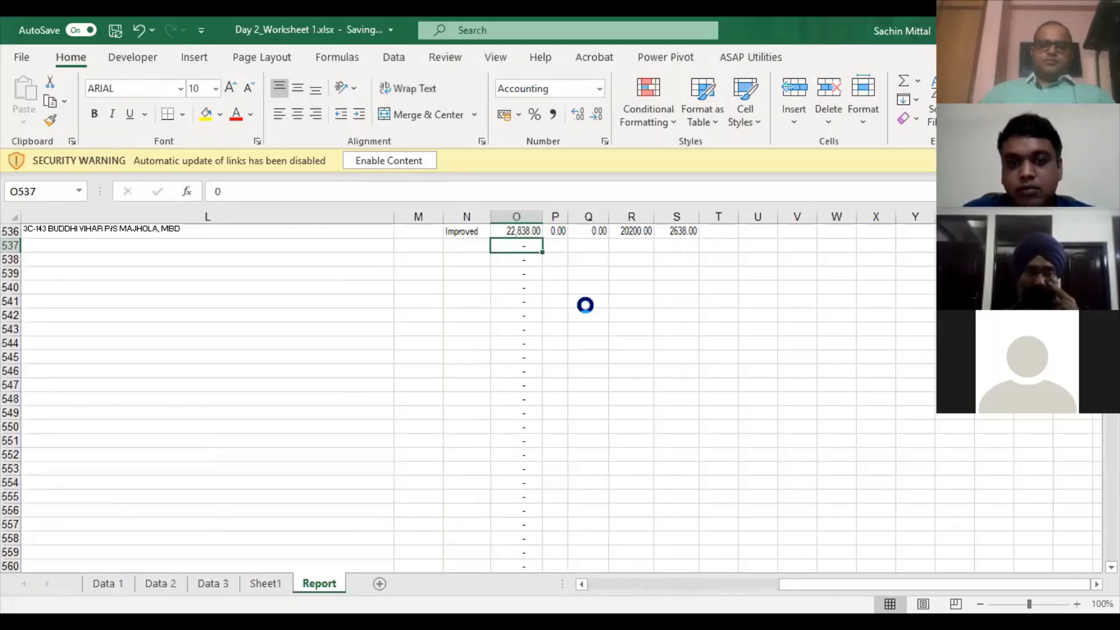
# - Delete every row from 537 to the bottom of the sheet
pyautogui.hotkey('shift', 'space')
pyautogui.hotkey('ctrl', 'shift', 'Down')
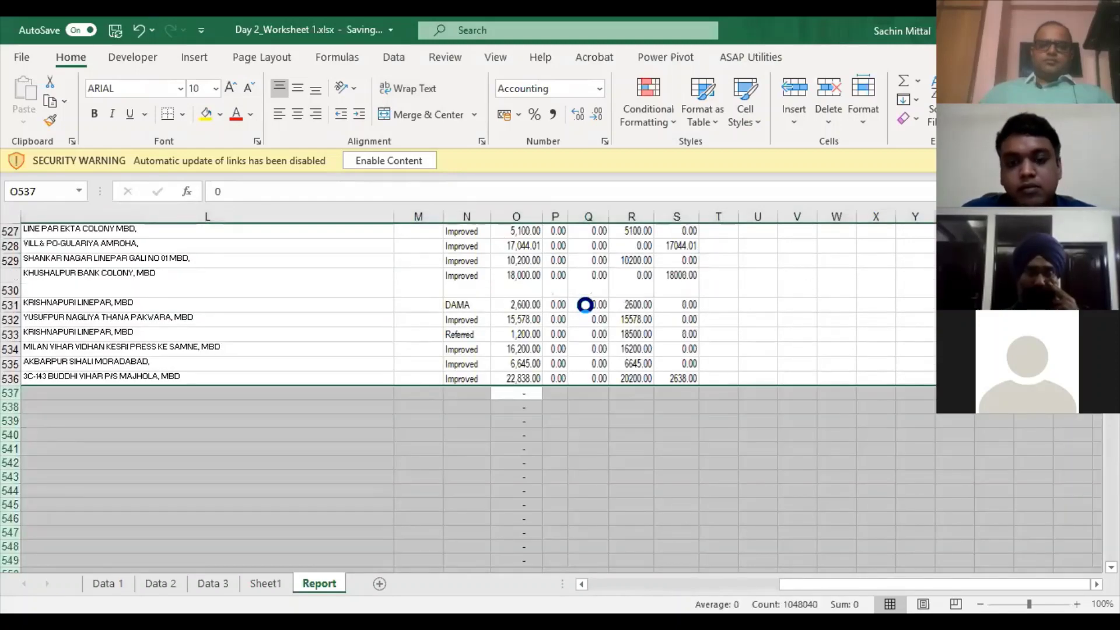
pyautogui.hotkey('ctrl', '-')
pyautogui.press('Up')
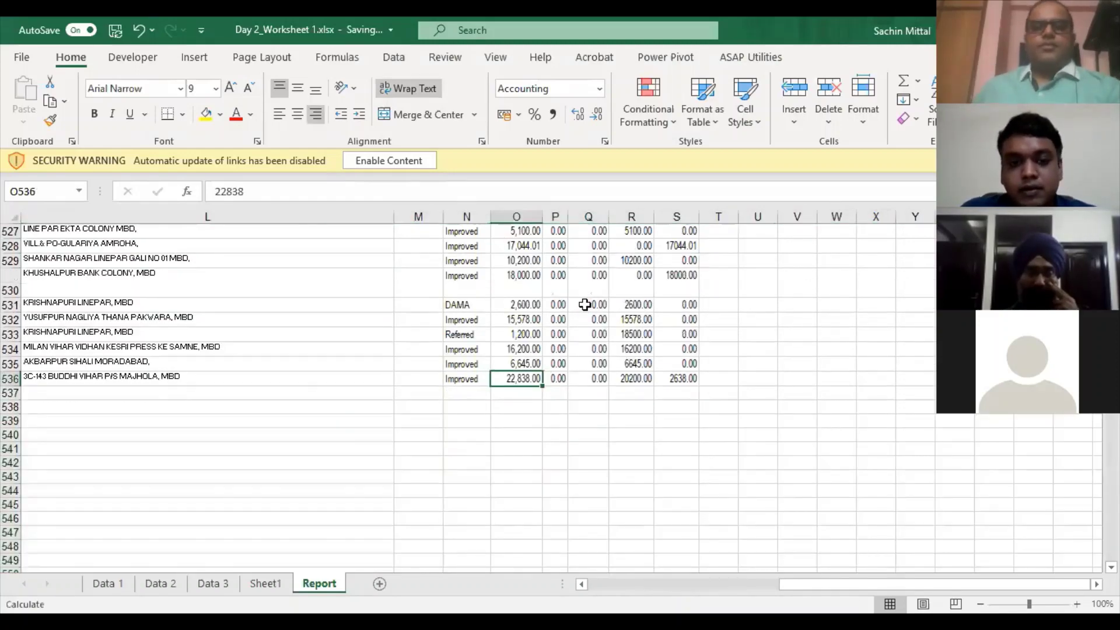
pyautogui.hotkey('ctrl', 'Up')
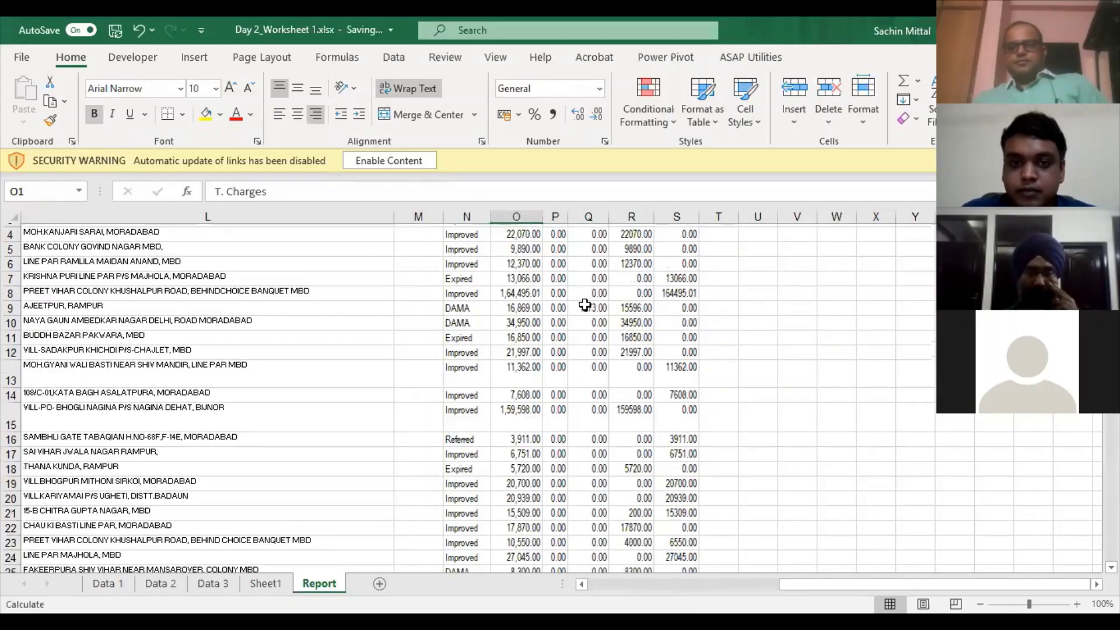
pyautogui.press('Right')
pyautogui.press('Right')
pyautogui.press('Right')
pyautogui.press('Right')
pyautogui.press('Right')
pyautogui.press('Right')
pyautogui.press('Down')
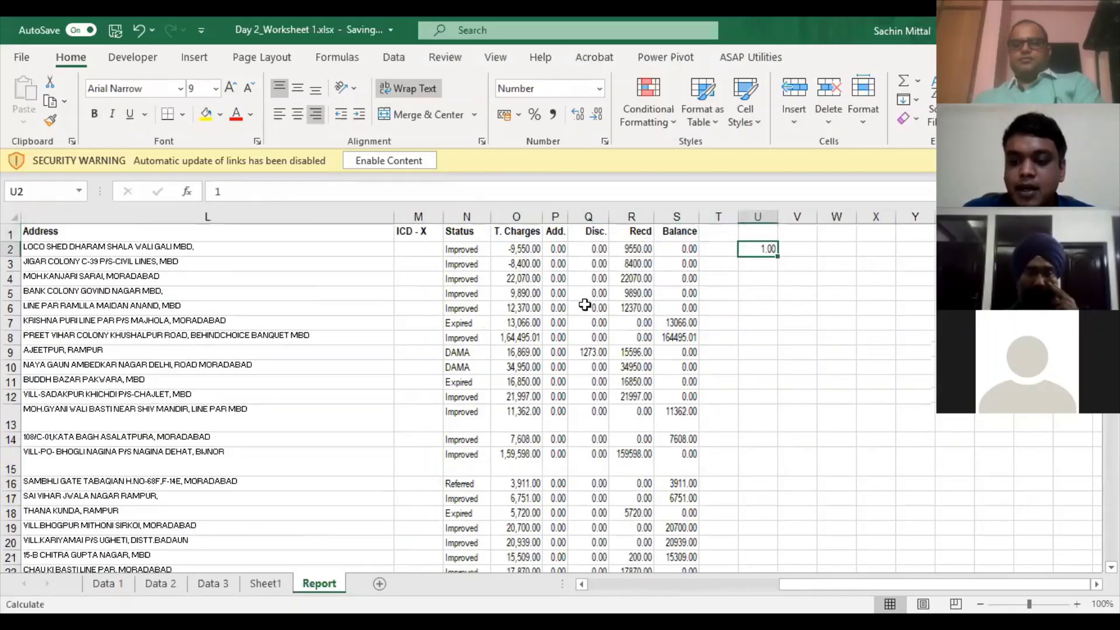
# - Enter helper value -1 in U2 and copy it
pyautogui.write('-1')
pyautogui.press('Return')
pyautogui.press('Up')
pyautogui.hotkey('ctrl', 'c')
# - Paste-special multiply the T. Charges values in column O by -1 as values
pyautogui.press('Left')
pyautogui.press('Left')
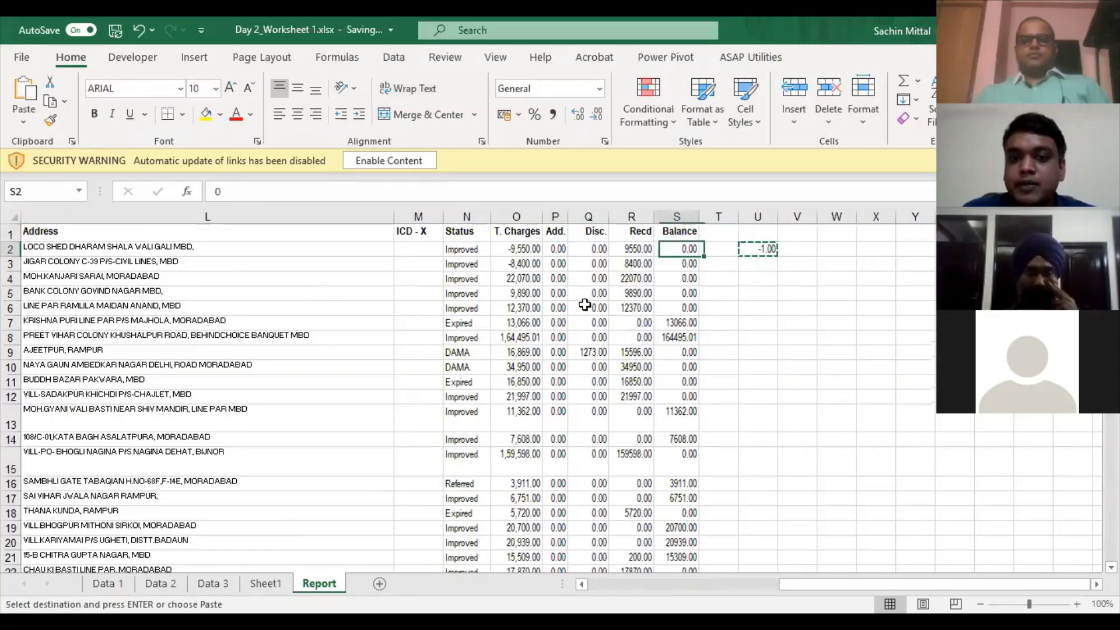
pyautogui.press('Left')
pyautogui.press('Left')
pyautogui.press('Left')
pyautogui.press('Left')
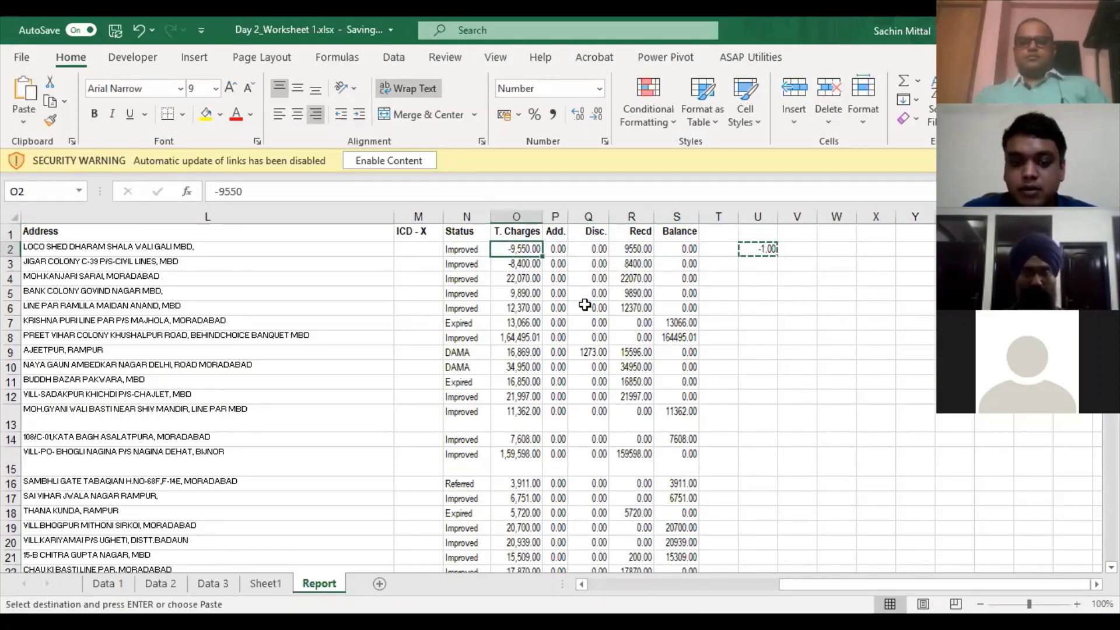
pyautogui.hotkey('ctrl', 'shift', 'Down')
pyautogui.hotkey('ctrl', 'BackSpace')
pyautogui.hotkey('ctrl', 'alt', 'v')
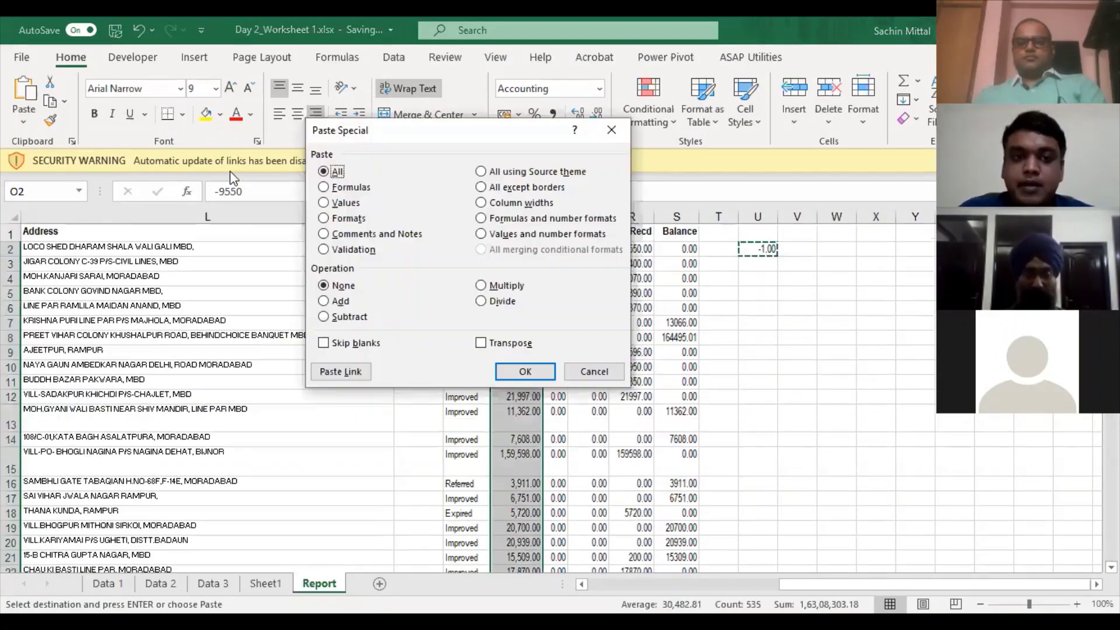
pyautogui.click(325, 203)
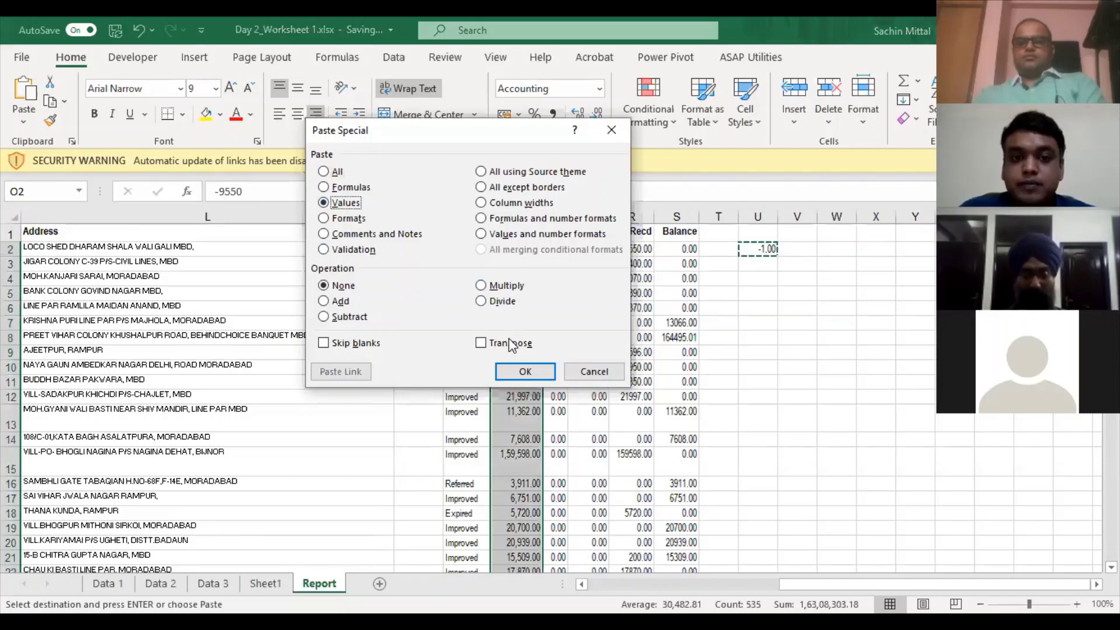
pyautogui.click(506, 286)
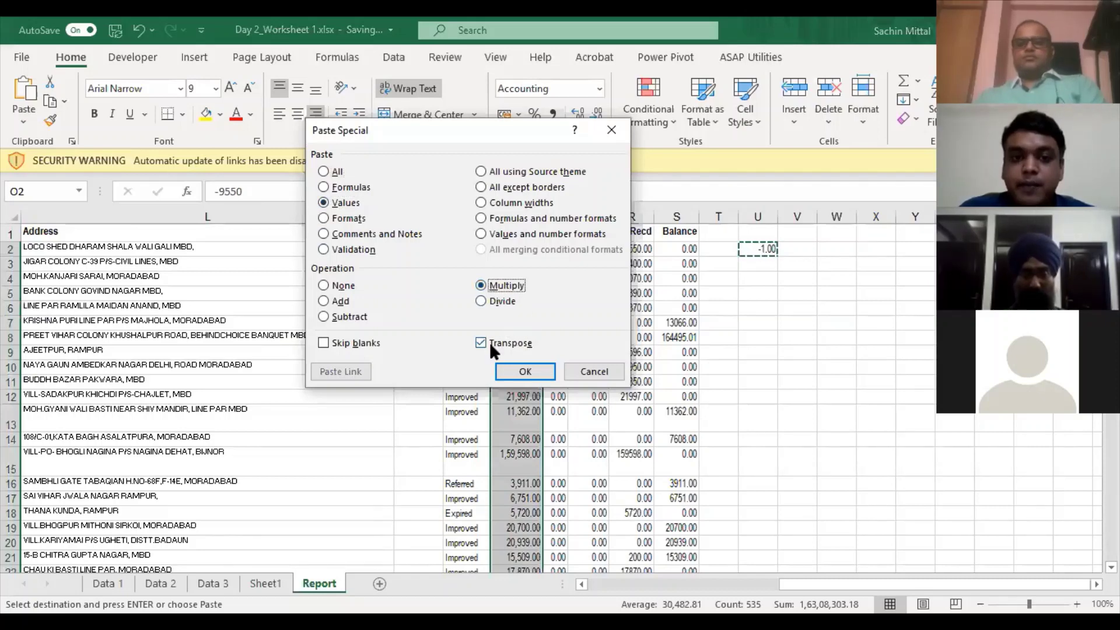
pyautogui.click(525, 374)
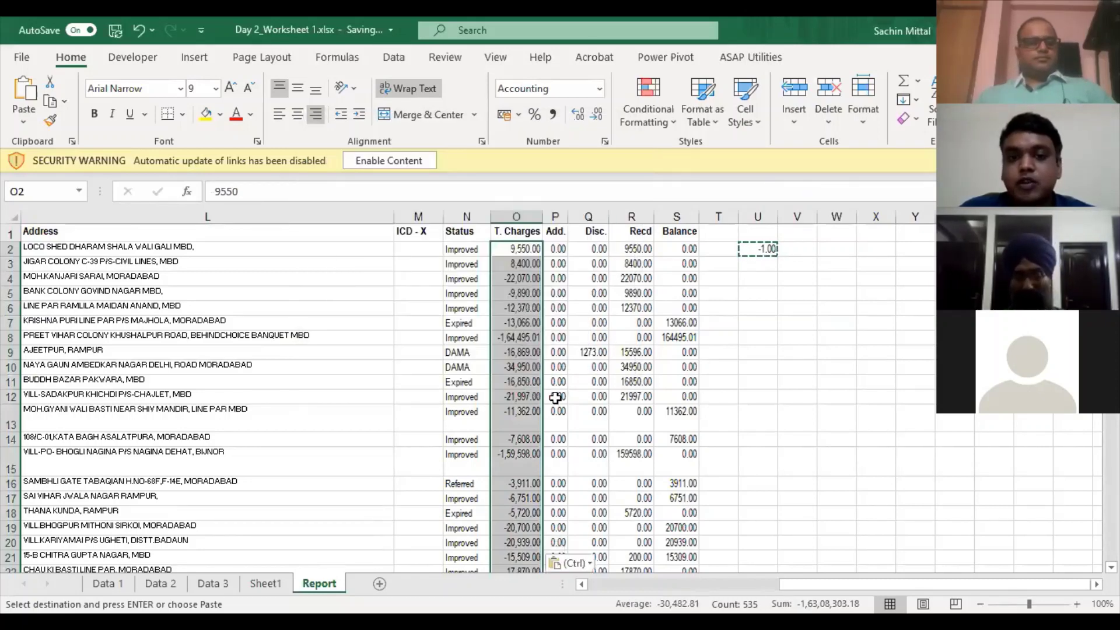
pyautogui.scroll(-9, 545, 429)
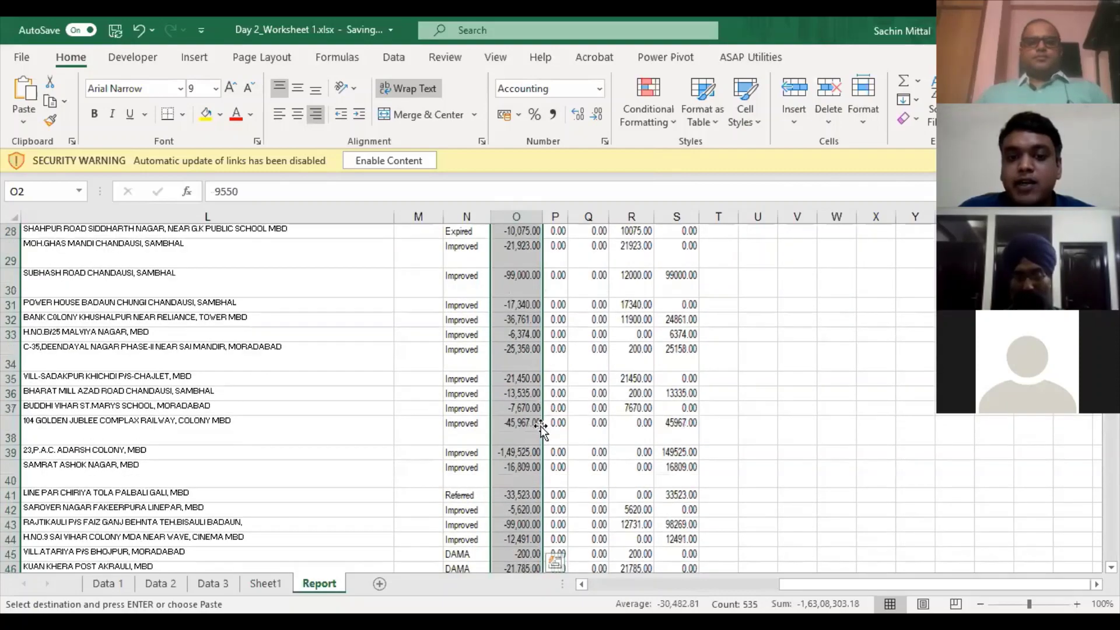
pyautogui.scroll(-15, 542, 429)
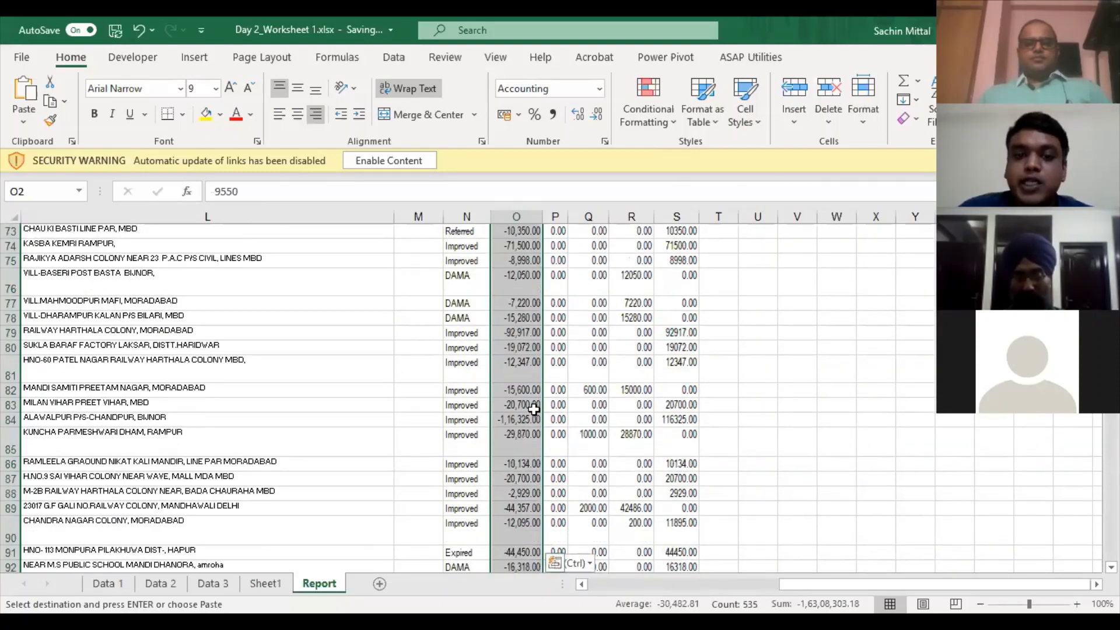
pyautogui.scroll(-6, 534, 410)
pyautogui.scroll(-3, 636, 316)
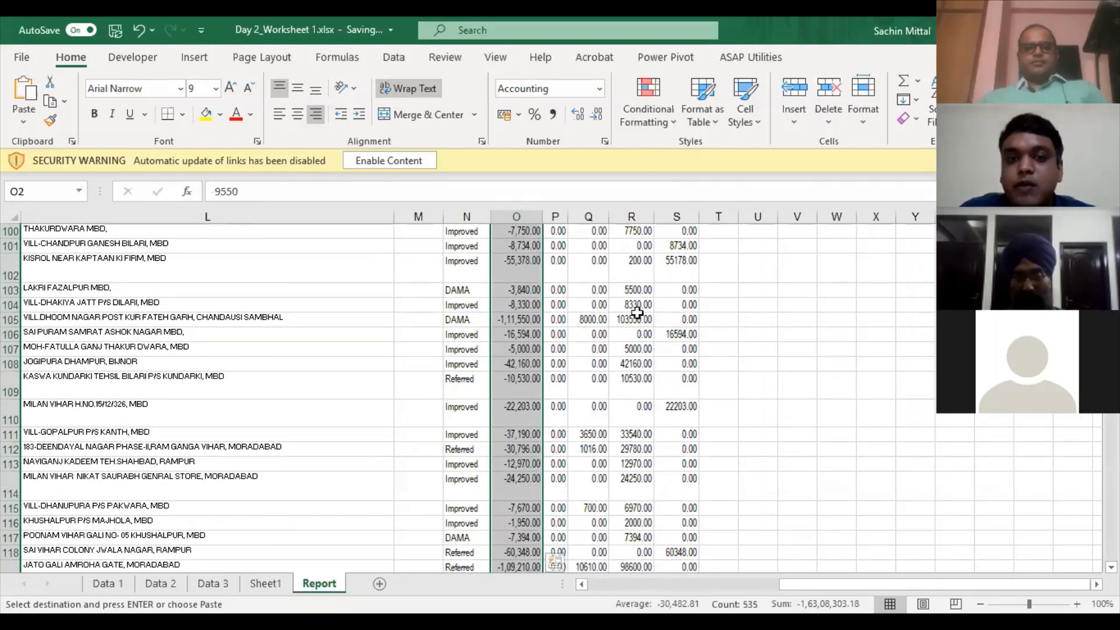
pyautogui.scroll(20, 813, 295)
# - Clear the -1 helper from U2 and select the T. Charges values down column O
pyautogui.press('Escape')
pyautogui.hotkey('ctrl', 'Right')
pyautogui.hotkey('ctrl', 'Right')
pyautogui.press('Delete')
pyautogui.hotkey('ctrl', 'Left')
pyautogui.press('Left')
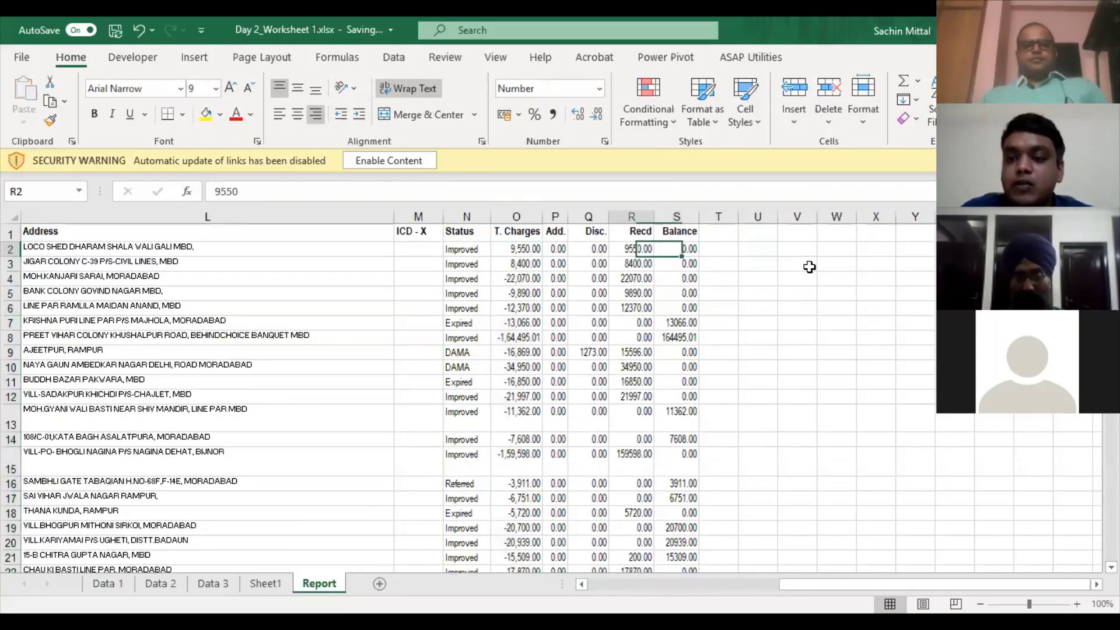
pyautogui.press('Left')
pyautogui.press('Left')
pyautogui.press('Left')
pyautogui.press('Left')
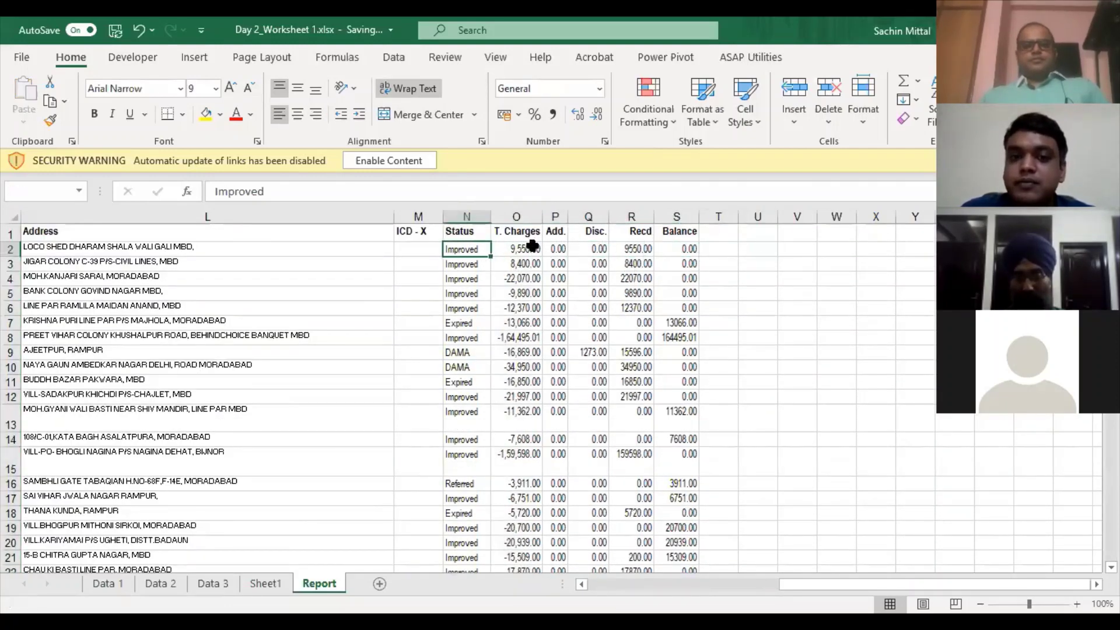
pyautogui.press('Right')
pyautogui.hotkey('shift', 'Down')
pyautogui.hotkey('shift', 'Down')
pyautogui.hotkey('shift', 'Down')
pyautogui.hotkey('shift', 'Down')
pyautogui.hotkey('shift', 'Down')
pyautogui.hotkey('shift', 'Down')
pyautogui.hotkey('shift', 'Down')
pyautogui.hotkey('shift', 'Down')
pyautogui.hotkey('shift', 'Down')
pyautogui.hotkey('shift', 'Down')
pyautogui.hotkey('shift', 'Down')
pyautogui.hotkey('shift', 'Down')
pyautogui.hotkey('shift', 'Down')
pyautogui.hotkey('shift', 'Down')
pyautogui.hotkey('shift', 'Down')
pyautogui.hotkey('shift', 'Down')
pyautogui.hotkey('shift', 'Down')
pyautogui.hotkey('shift', 'Down')
pyautogui.hotkey('shift', 'Down')
pyautogui.hotkey('shift', 'Down')
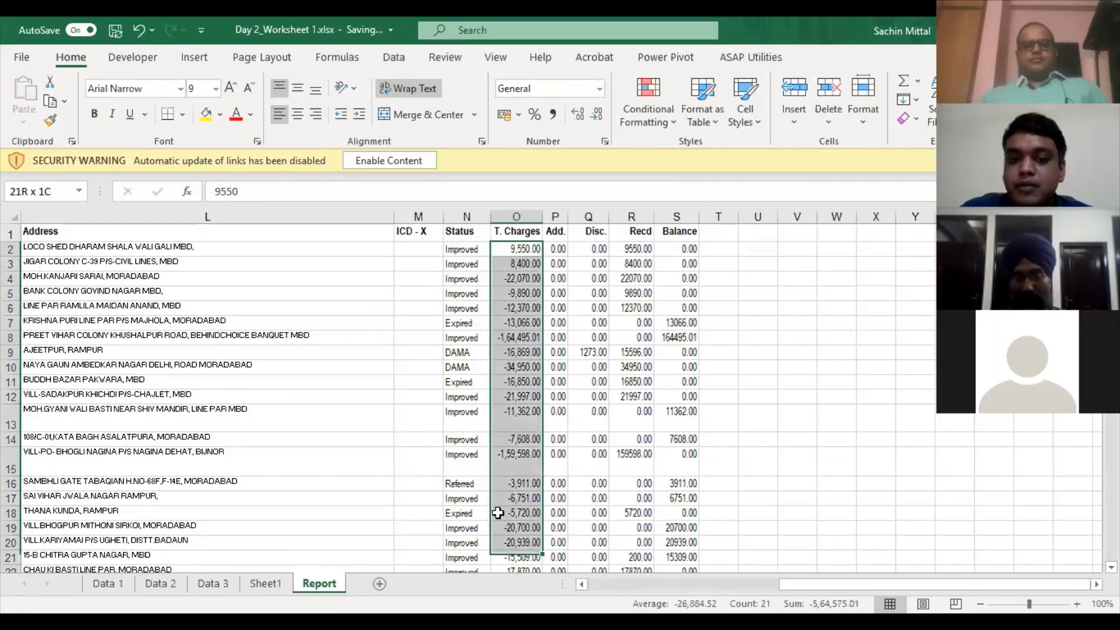
pyautogui.hotkey('shift', 'pagedown')
pyautogui.hotkey('shift', 'pagedown')
pyautogui.hotkey('shift', 'pagedown')
pyautogui.hotkey('shift', 'pagedown')
pyautogui.hotkey('shift', 'pagedown')
pyautogui.hotkey('shift', 'pagedown')
pyautogui.hotkey('shift', 'pagedown')
pyautogui.hotkey('shift', 'pagedown')
pyautogui.hotkey('shift', 'pagedown')
pyautogui.hotkey('shift', 'pagedown')
pyautogui.hotkey('shift', 'pagedown')
pyautogui.hotkey('shift', 'pagedown')
pyautogui.hotkey('shift', 'pagedown')
pyautogui.hotkey('shift', 'pagedown')
pyautogui.hotkey('shift', 'pagedown')
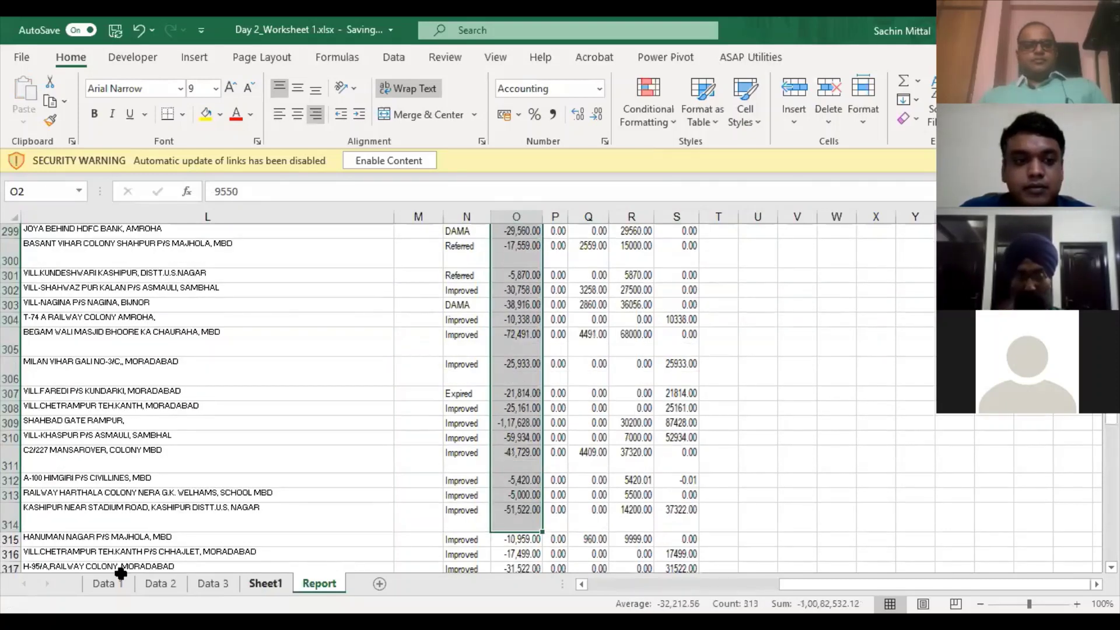
# - On the Data 3 sheet, delete column F's stray values and select the table A1:E201
pyautogui.click(246, 583)
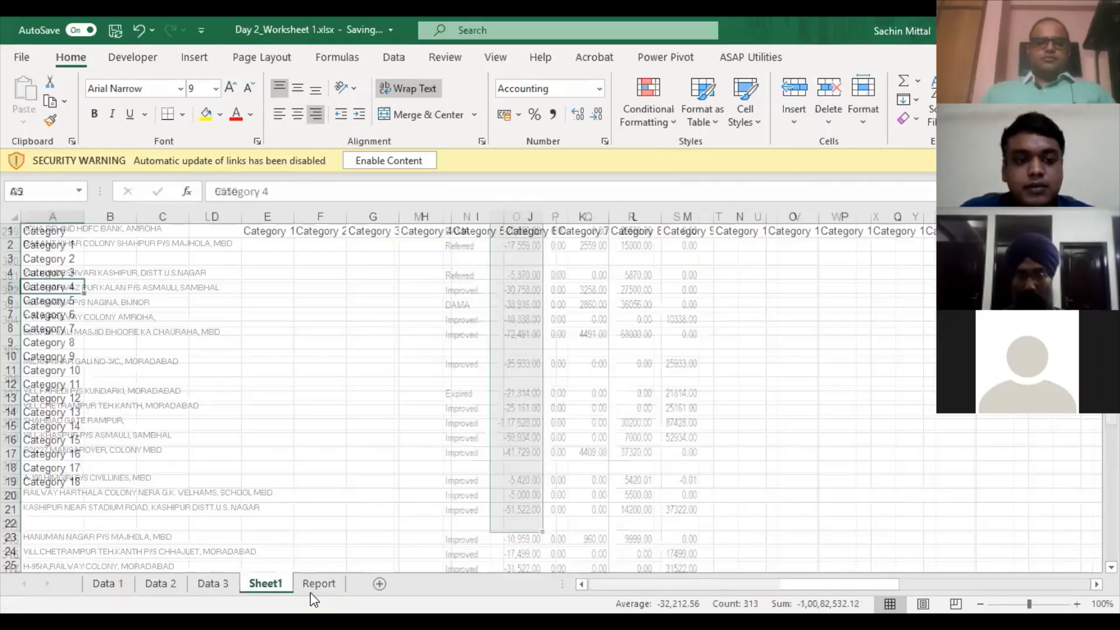
pyautogui.click(225, 585)
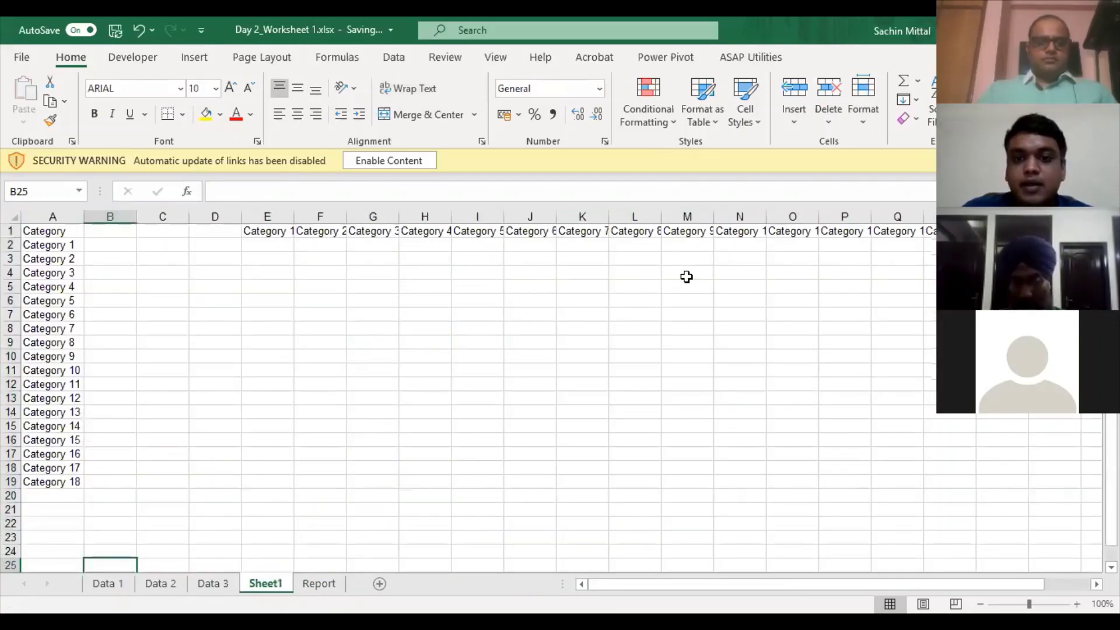
pyautogui.click(686, 277)
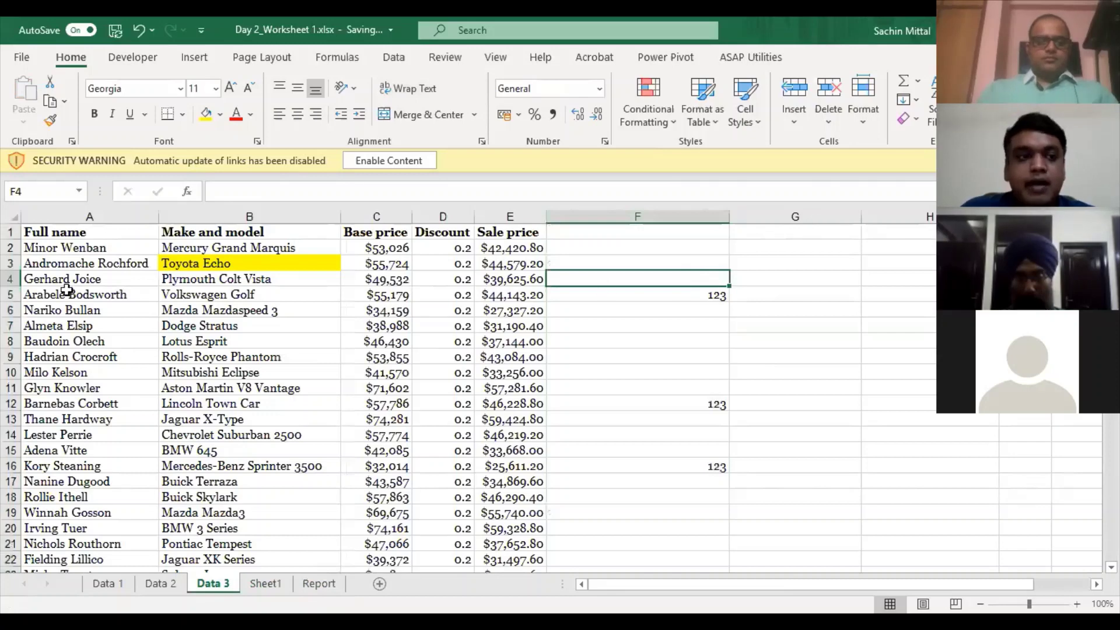
pyautogui.hotkey('ctrl', 'space')
pyautogui.hotkey('ctrl', '-')
pyautogui.click(80, 231)
pyautogui.hotkey('ctrl', 'shift', 'Right')
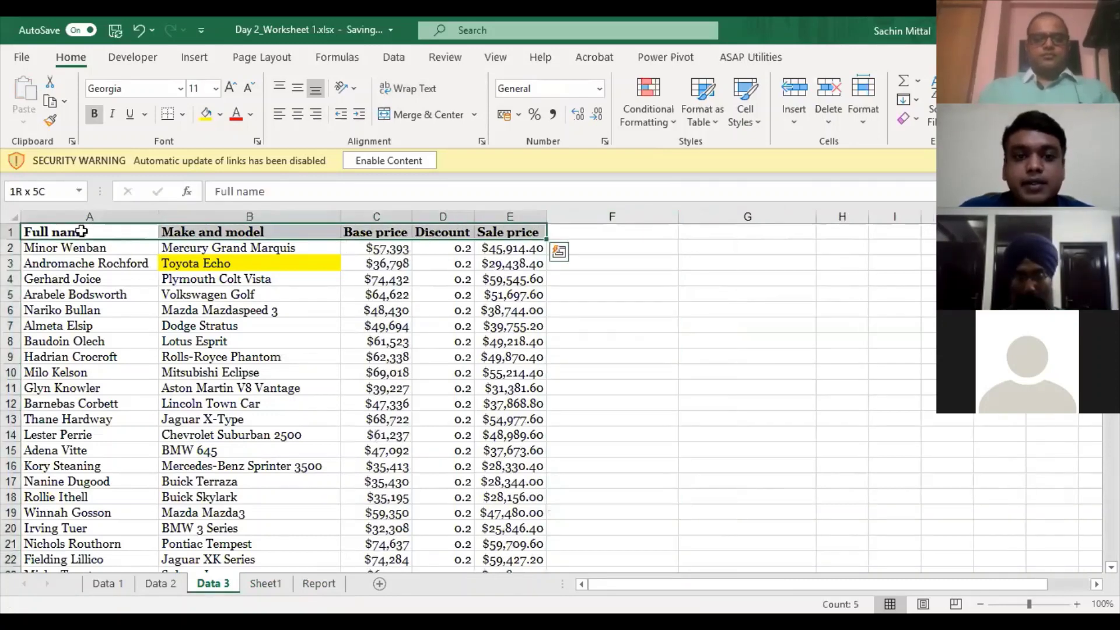
pyautogui.hotkey('ctrl', 'shift', 'Down')
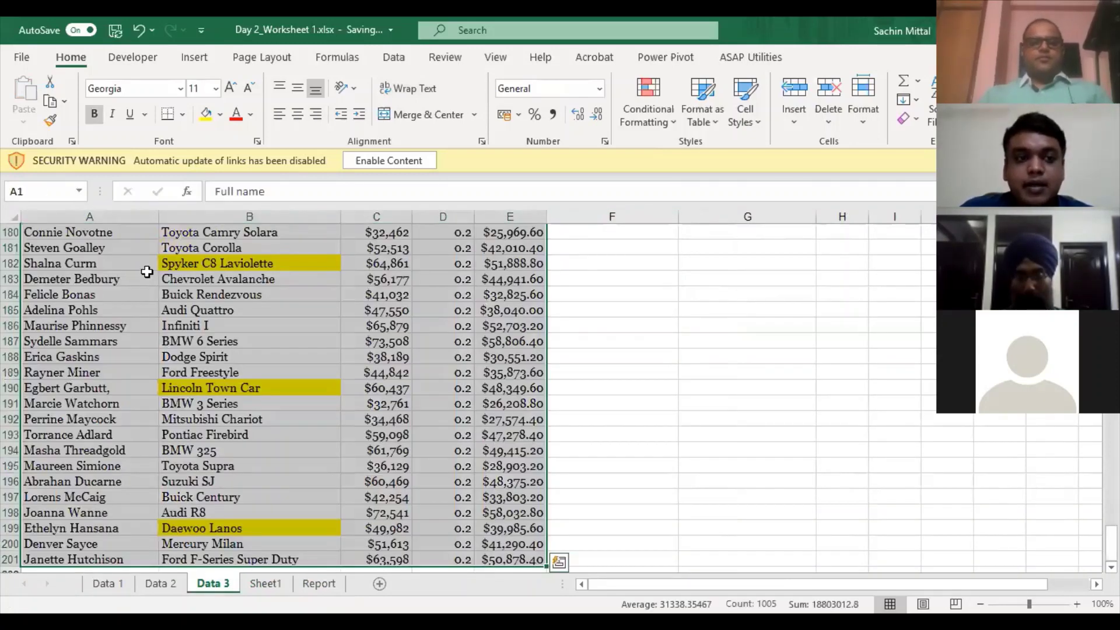
pyautogui.scroll(10, 166, 250)
pyautogui.scroll(15, 166, 250)
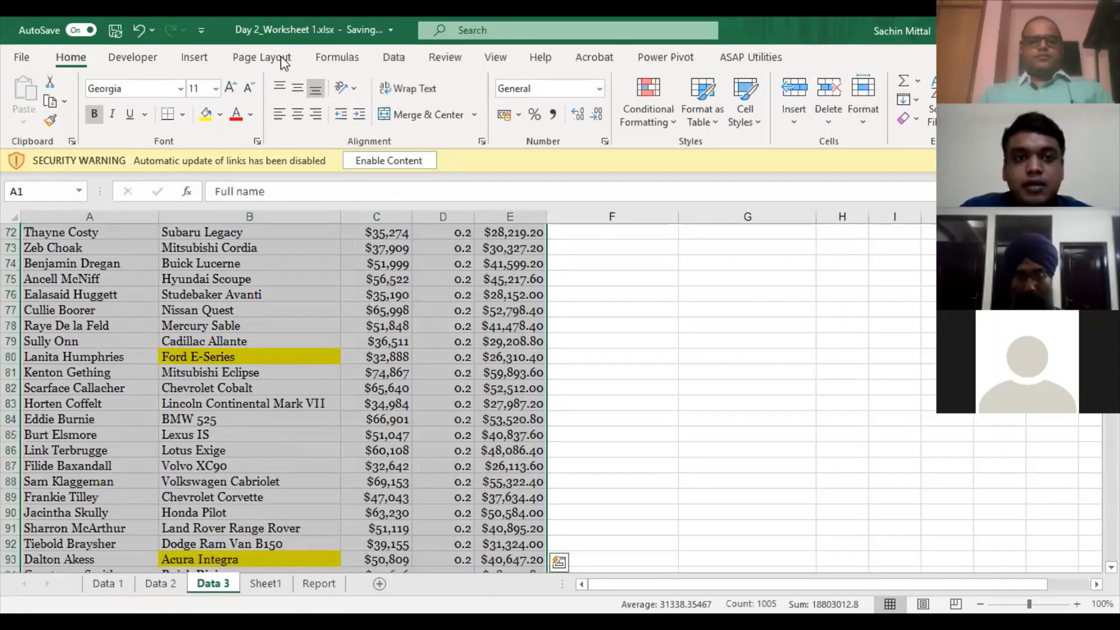
# - Apply a two-level sort: Full name A to Z, then Base price Largest to Smallest
pyautogui.click(392, 57)
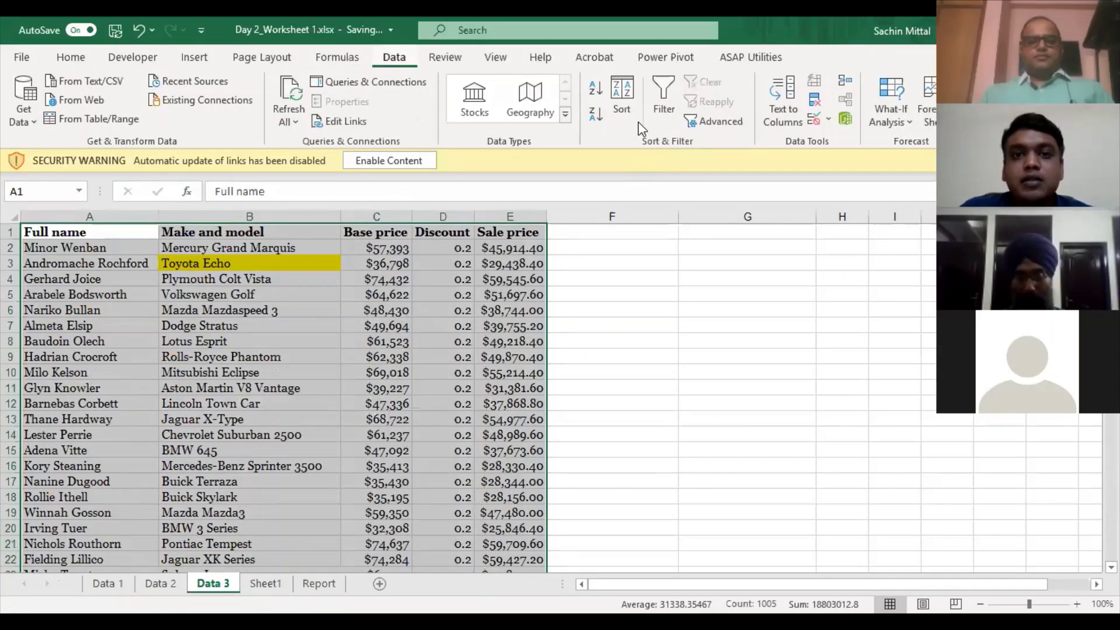
pyautogui.click(622, 100)
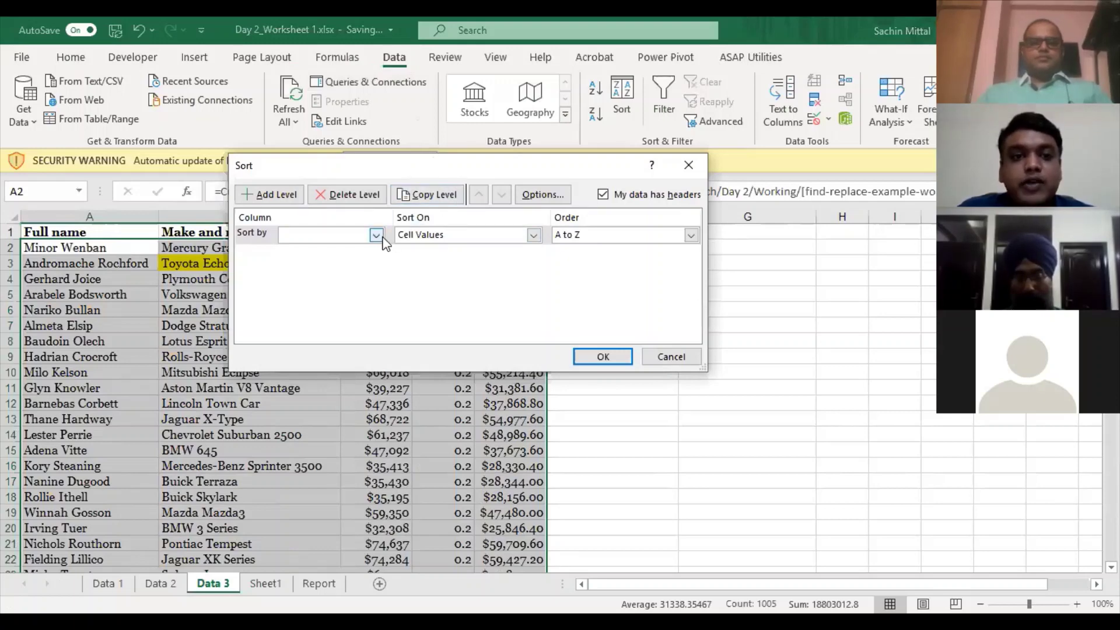
pyautogui.click(377, 235)
pyautogui.click(362, 250)
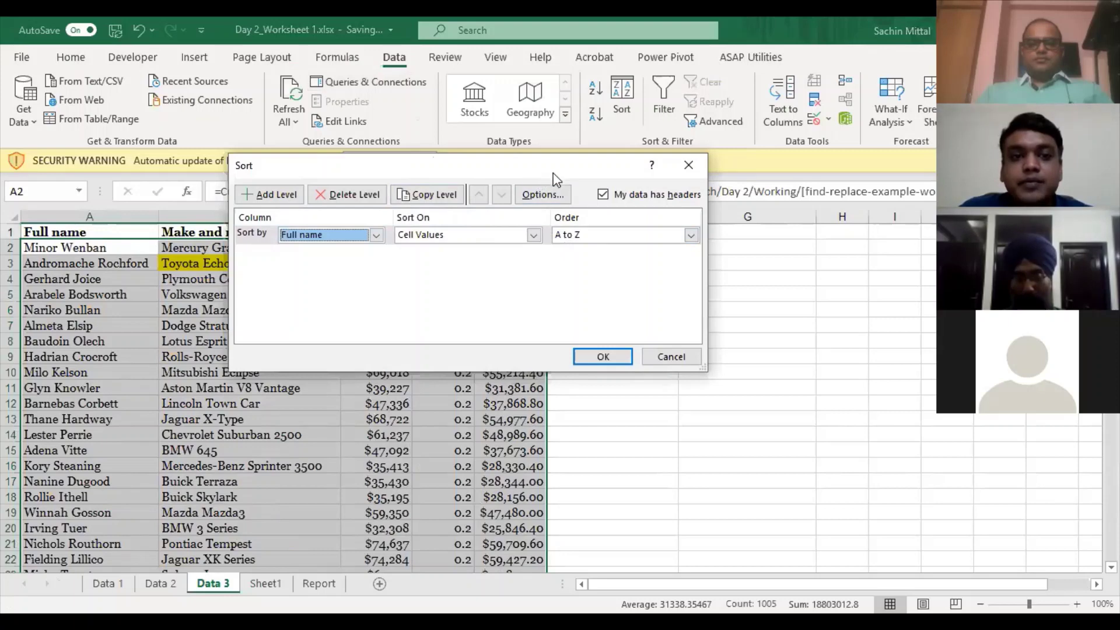
pyautogui.moveTo(553, 173); pyautogui.dragTo(575, 174)
pyautogui.click(291, 196)
pyautogui.click(398, 255)
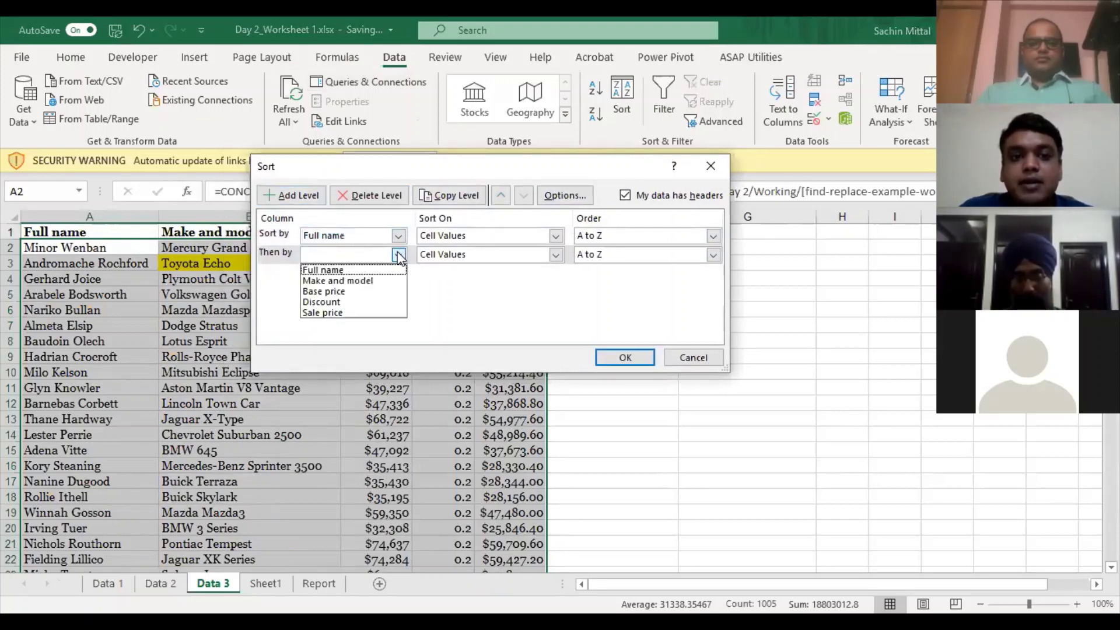
pyautogui.click(359, 291)
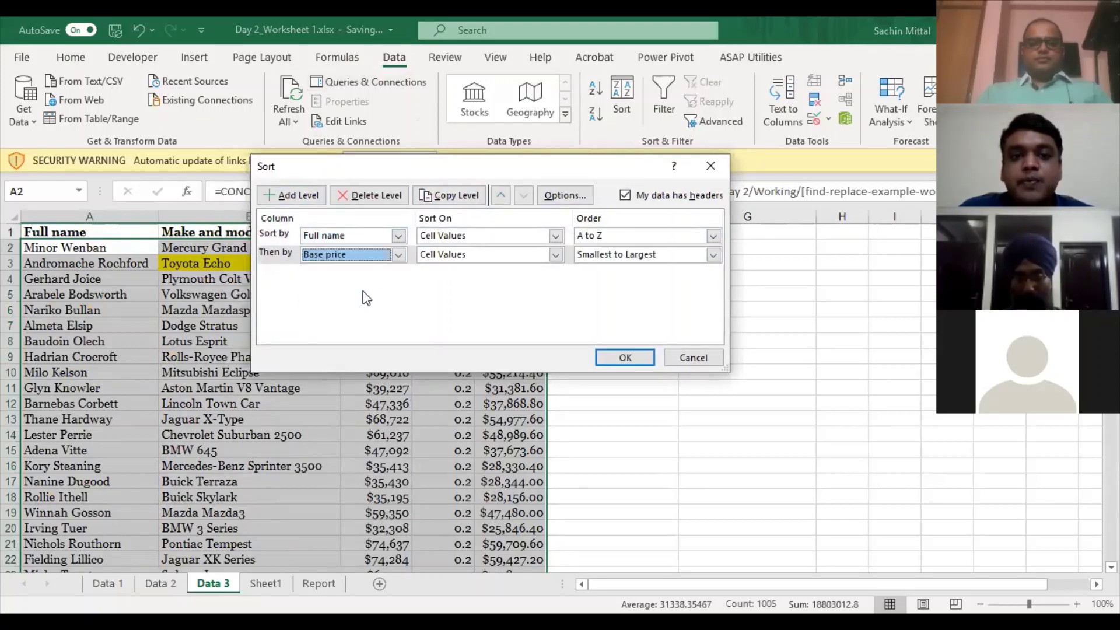
pyautogui.click(673, 257)
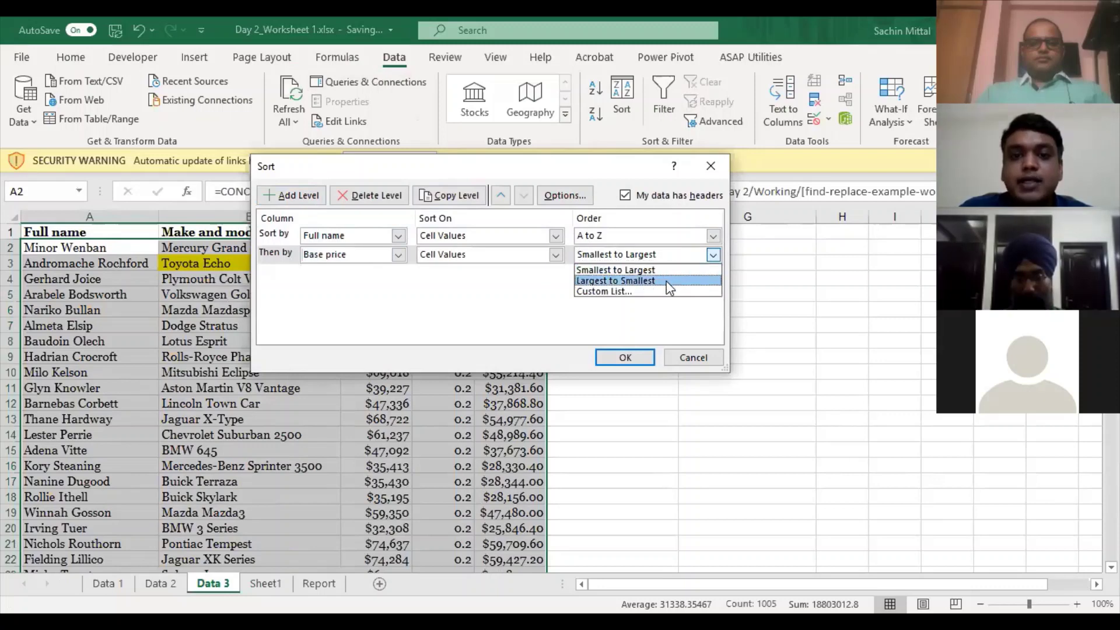
pyautogui.click(631, 340)
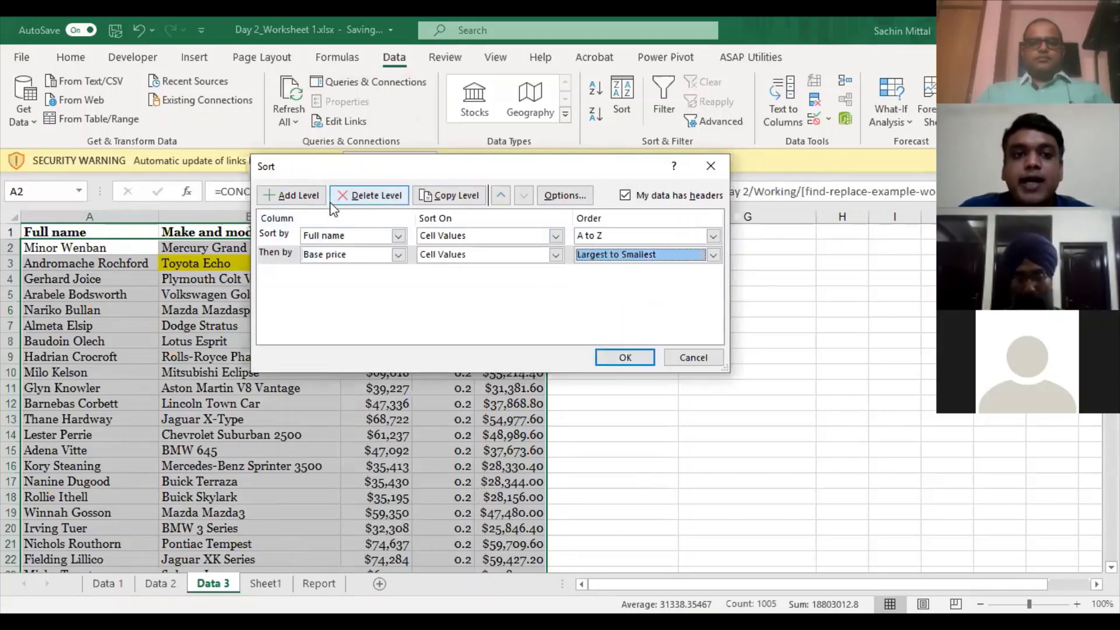
pyautogui.click(641, 355)
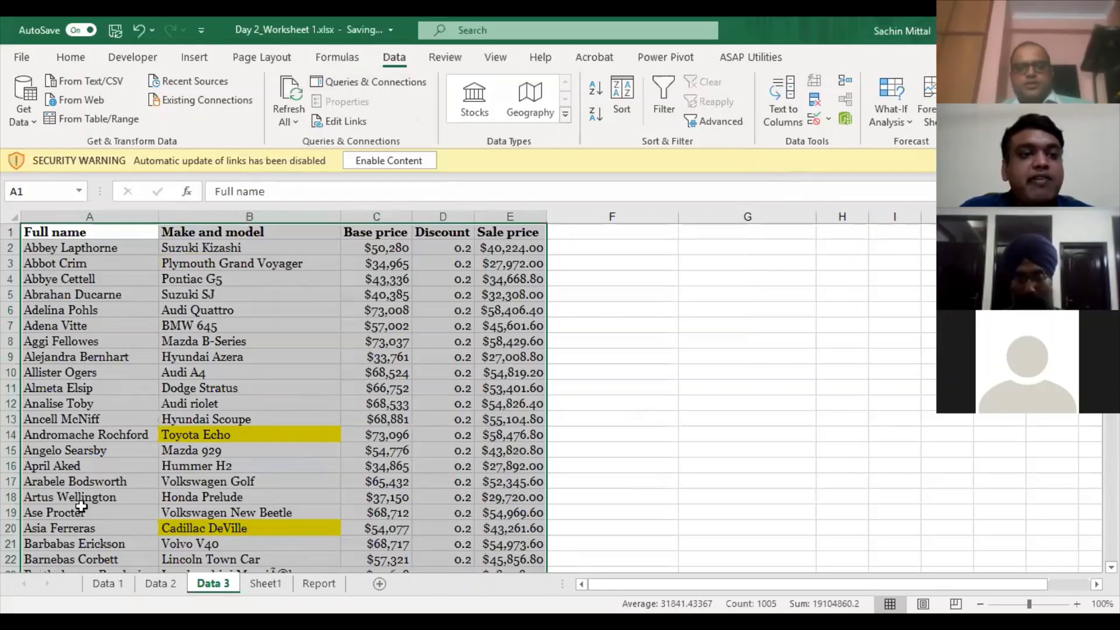
# - Select sorted names and prices in columns A, C and E to check the sort
pyautogui.press('Down')
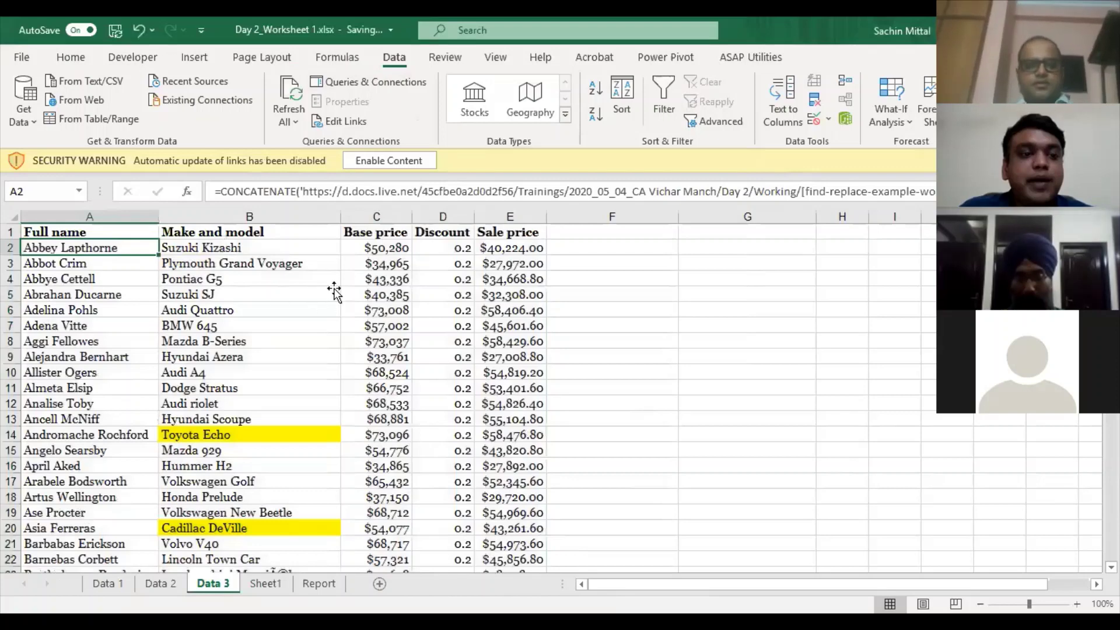
pyautogui.hotkey('shift', 'Down')
pyautogui.hotkey('shift', 'Down')
pyautogui.hotkey('shift', 'Down')
pyautogui.hotkey('shift', 'Down')
pyautogui.hotkey('shift', 'Down')
pyautogui.hotkey('shift', 'Down')
pyautogui.hotkey('shift', 'Down')
pyautogui.hotkey('shift', 'Down')
pyautogui.hotkey('shift', 'Down')
pyautogui.hotkey('shift', 'Down')
pyautogui.hotkey('shift', 'Down')
pyautogui.hotkey('shift', 'Down')
pyautogui.hotkey('shift', 'Down')
pyautogui.hotkey('shift', 'Down')
pyautogui.hotkey('shift', 'Down')
pyautogui.hotkey('shift', 'Down')
pyautogui.hotkey('shift', 'Down')
pyautogui.hotkey('shift', 'Down')
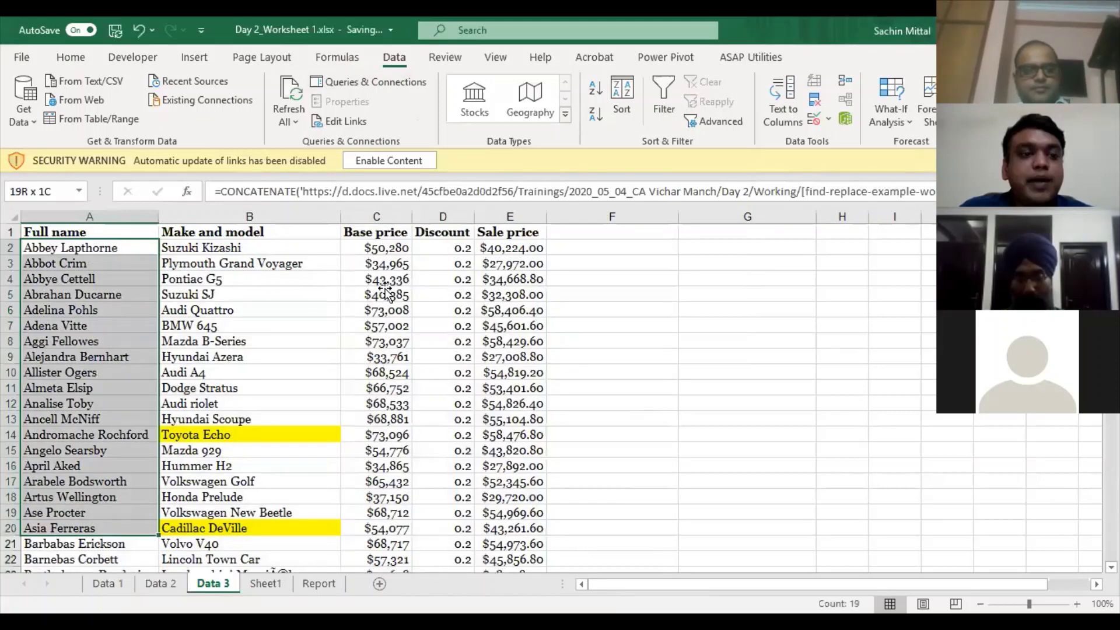
pyautogui.click(385, 248)
pyautogui.hotkey('shift', 'Down')
pyautogui.hotkey('shift', 'Down')
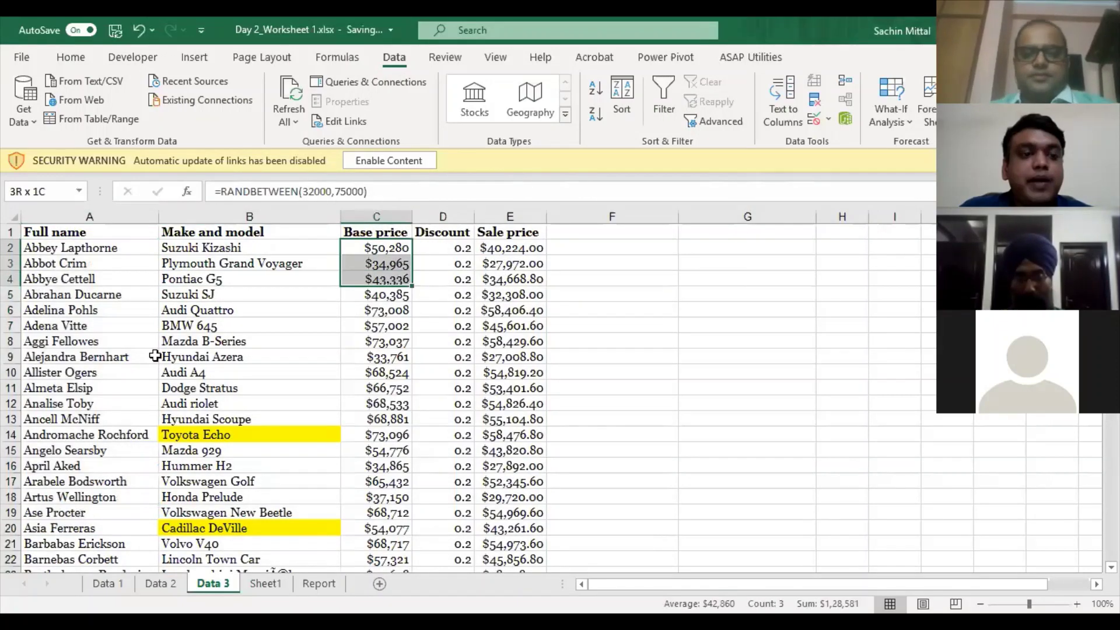
pyautogui.moveTo(376, 279); pyautogui.dragTo(376, 388)
pyautogui.moveTo(89, 248); pyautogui.dragTo(89, 310)
pyautogui.moveTo(531, 263); pyautogui.dragTo(532, 278)
# - Insert a blank row above the headers and enter Heading 2 in A1
pyautogui.click(121, 232)
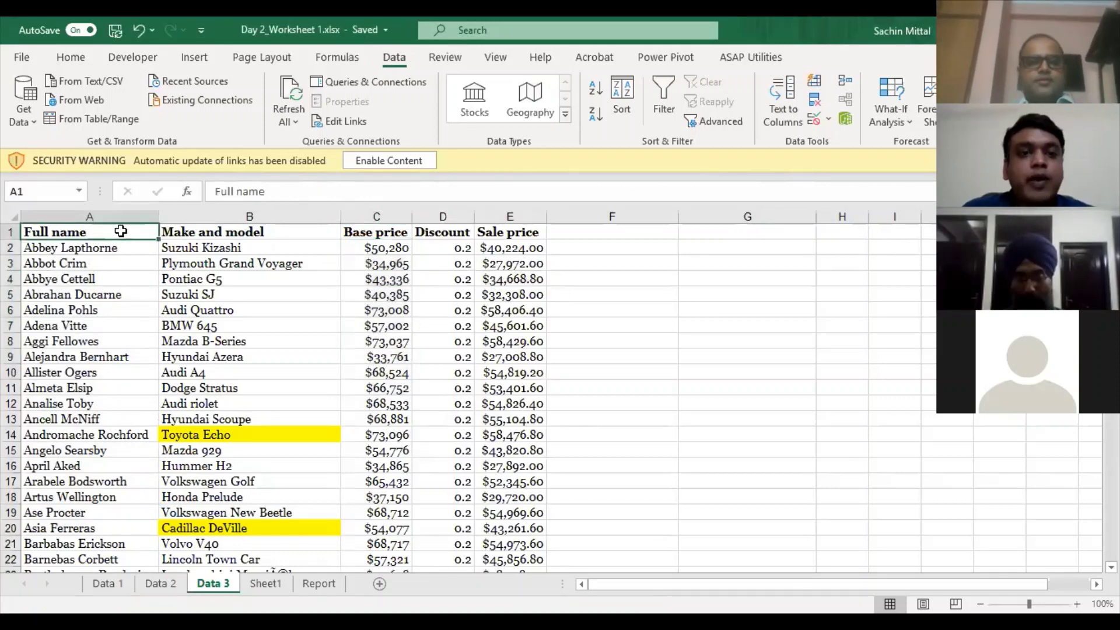
pyautogui.hotkey('shift', 'space')
pyautogui.hotkey('ctrl', 'shift', '+')
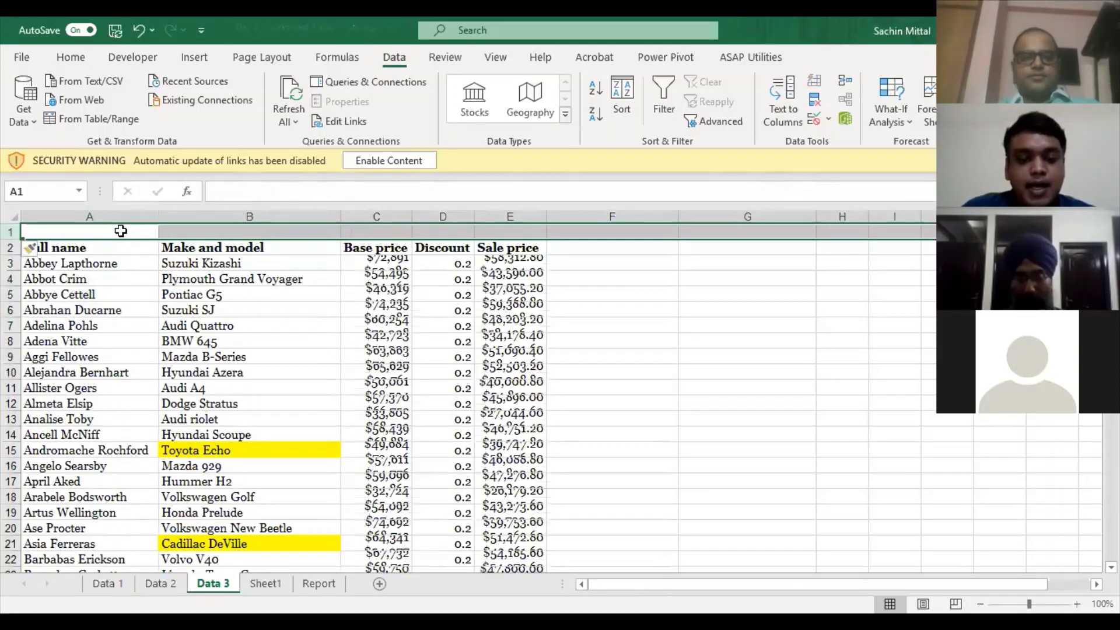
pyautogui.click(123, 231)
pyautogui.write('Head')
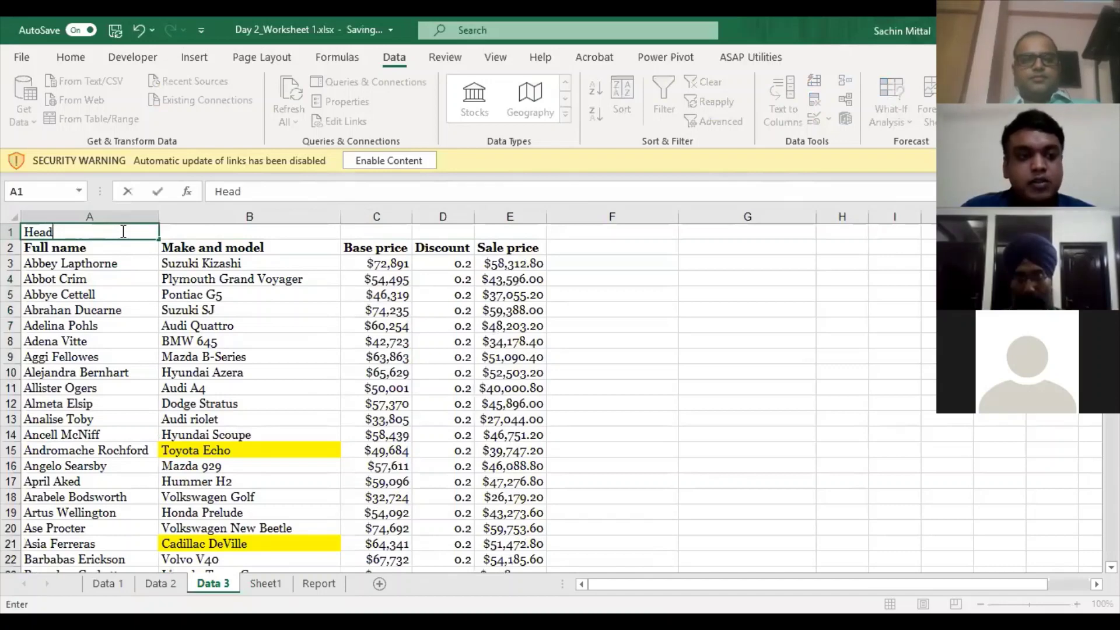
pyautogui.write('ing 2')
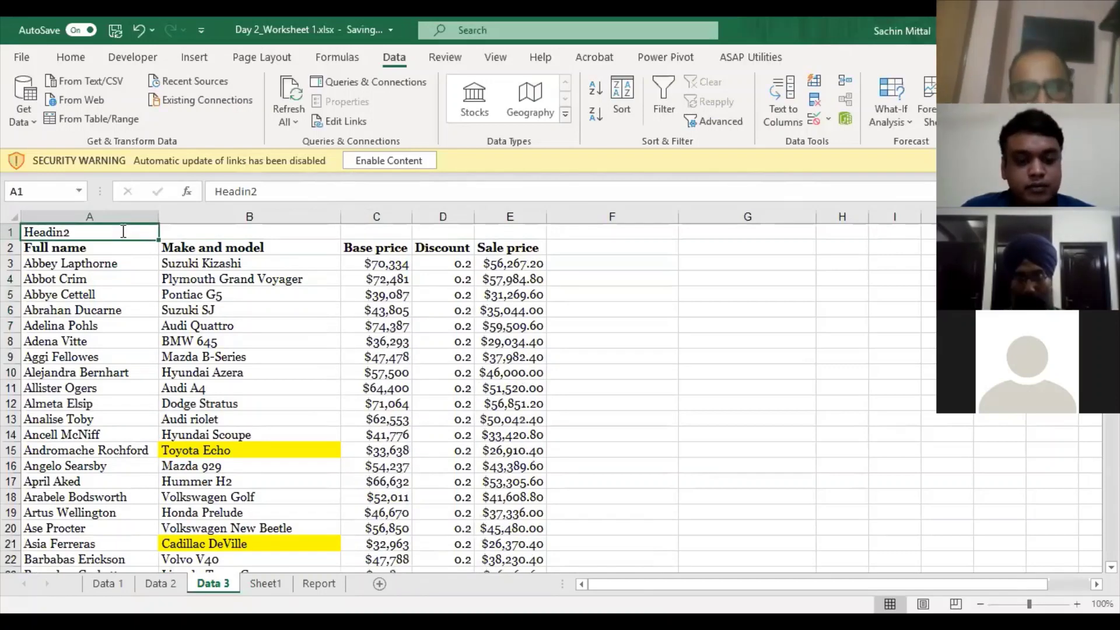
pyautogui.hotkey('ctrl', 'Return')
pyautogui.press('Return')
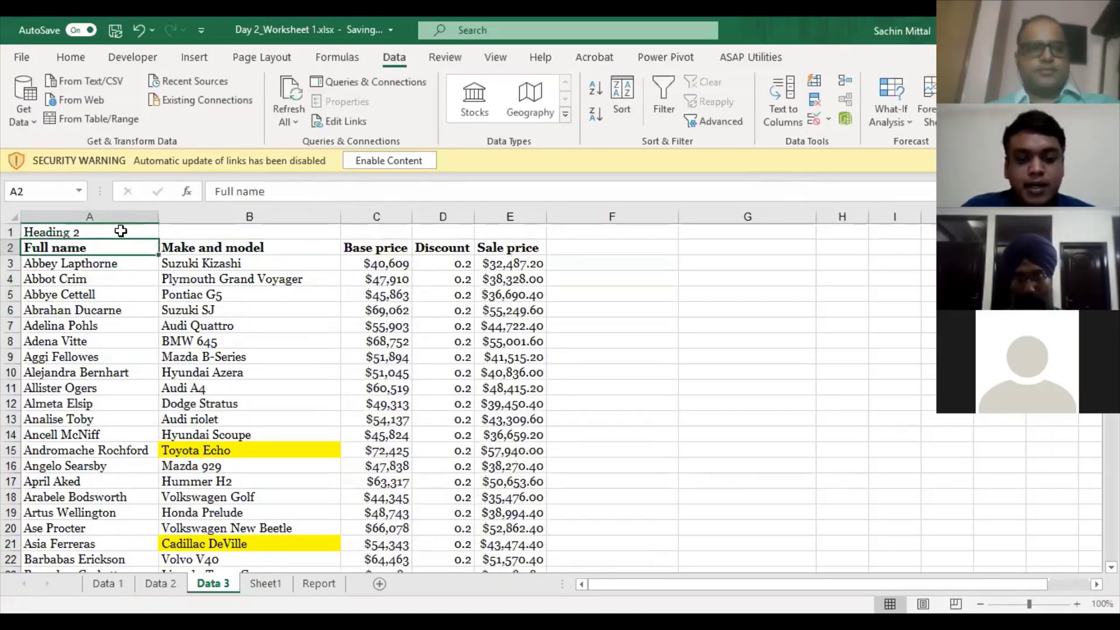
pyautogui.press('Up')
pyautogui.press('Right')
# - Enter Heading 1 in B1 and Heading 4 in C1
pyautogui.write('Heading')
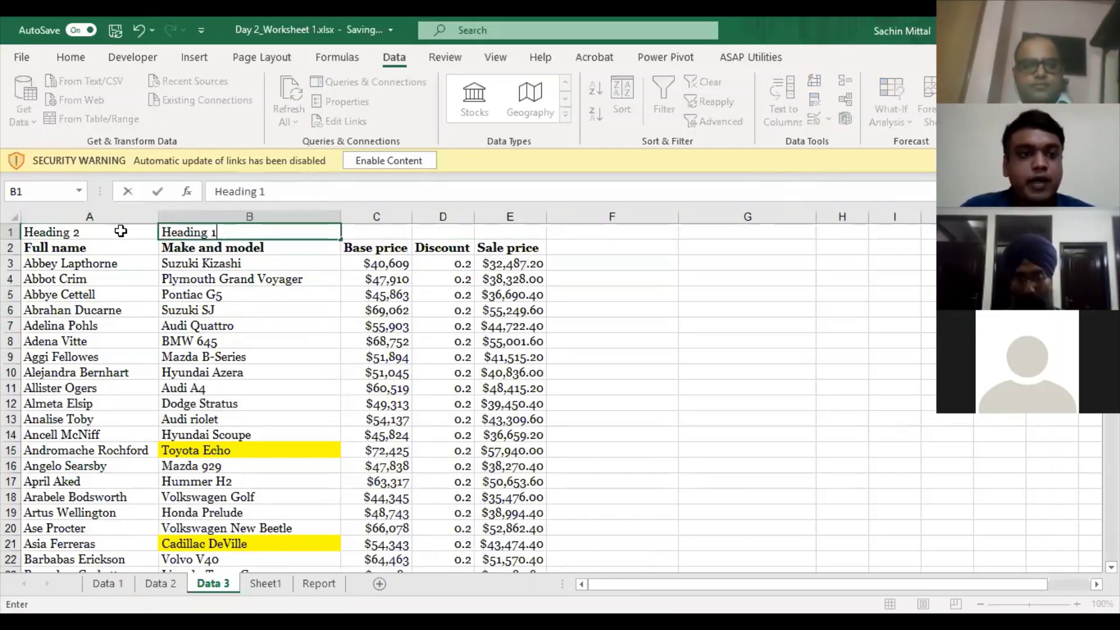
pyautogui.hotkey('ctrl', 'Return')
pyautogui.press('Return')
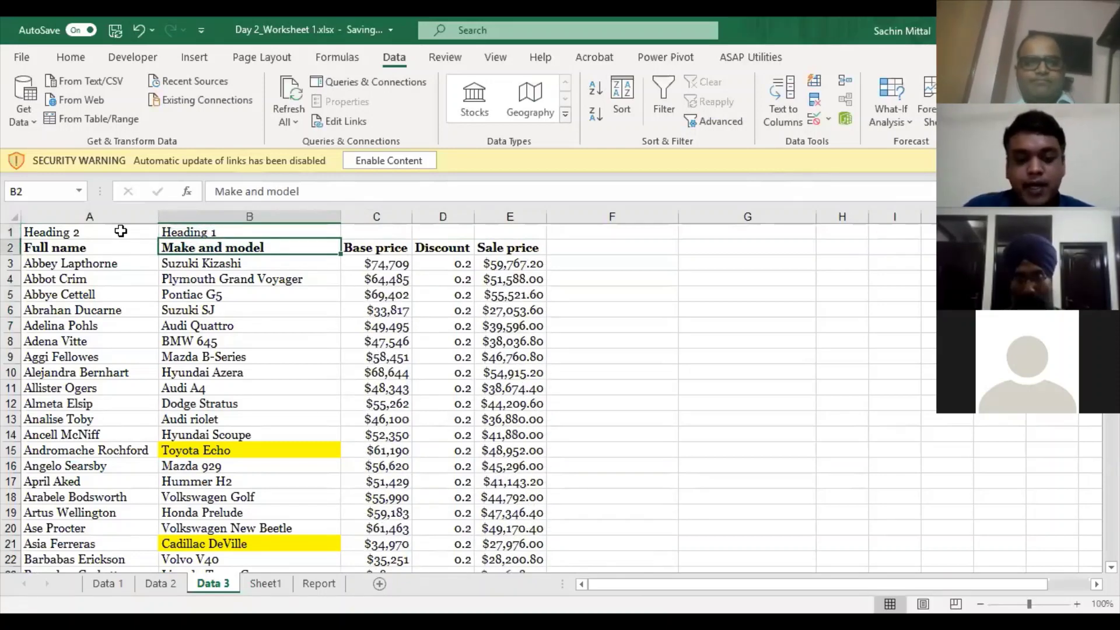
pyautogui.press('Up')
pyautogui.press('Right')
pyautogui.write('Heading 4')
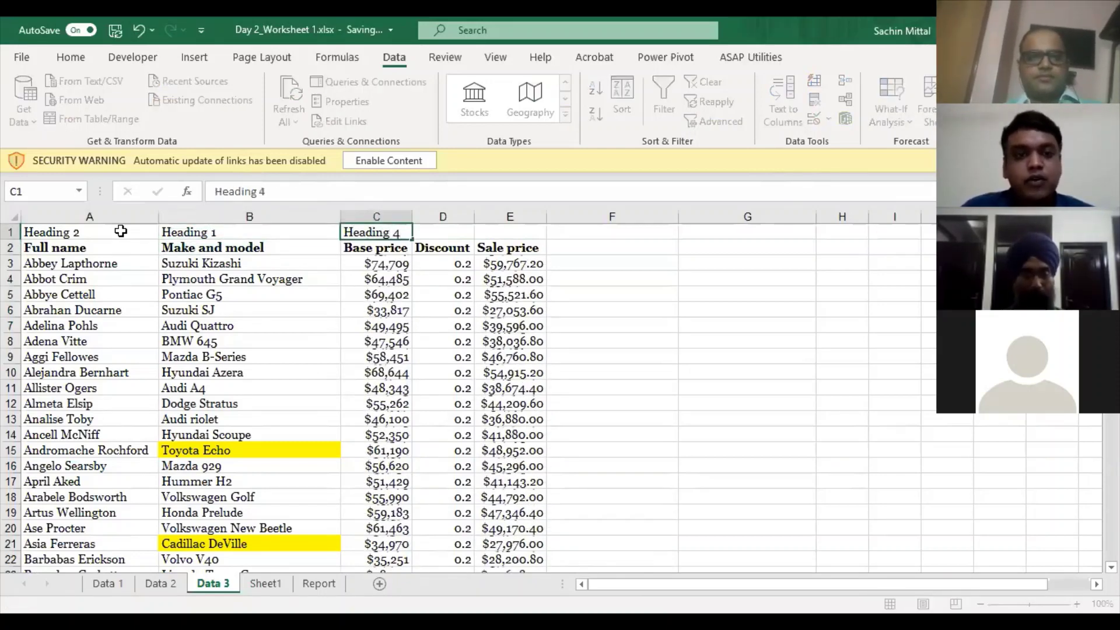
pyautogui.press('Return')
pyautogui.press('Up')
# - Enter Heading 5 in D1, correcting the mistyped Heading 3
pyautogui.press('Right')
pyautogui.write('Heading 3')
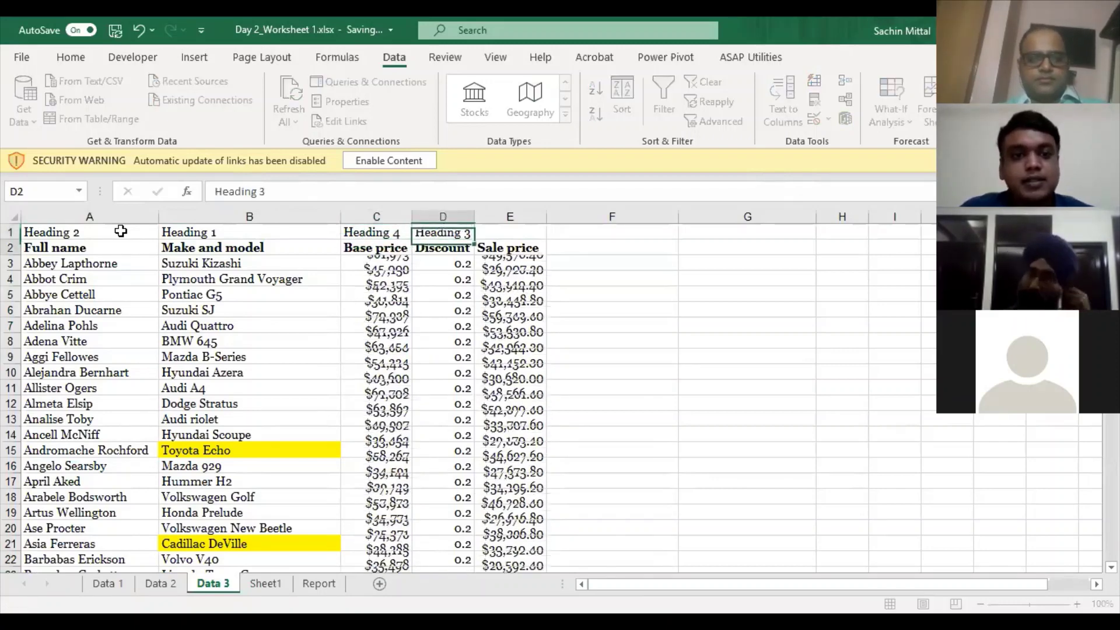
pyautogui.press('Return')
pyautogui.press('Up')
pyautogui.press('F2')
pyautogui.press('BackSpace')
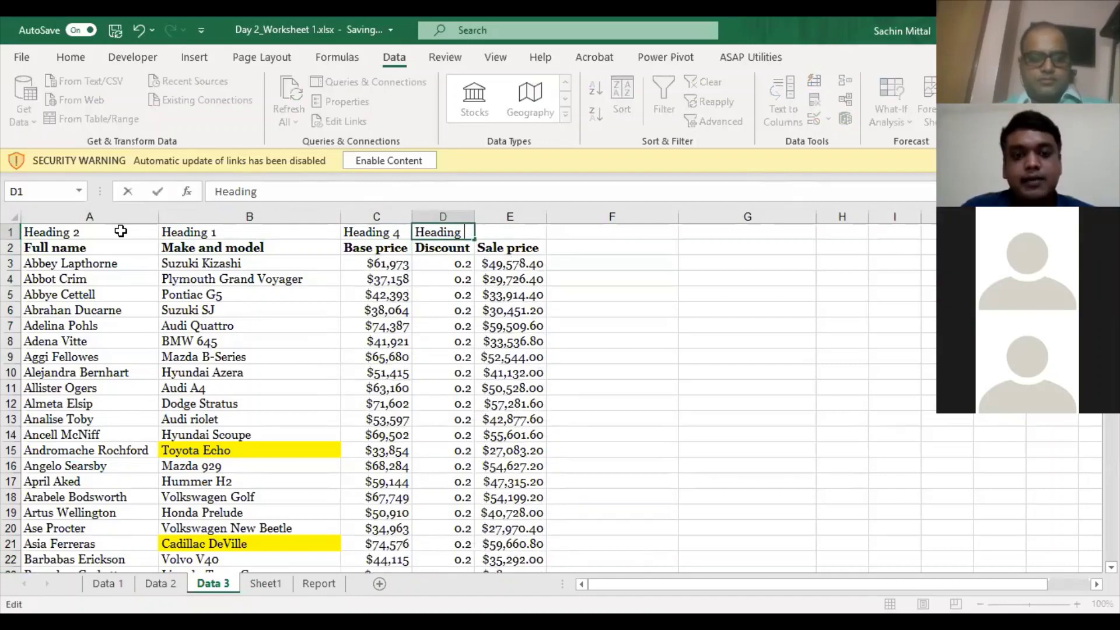
pyautogui.write('5')
pyautogui.press('Return')
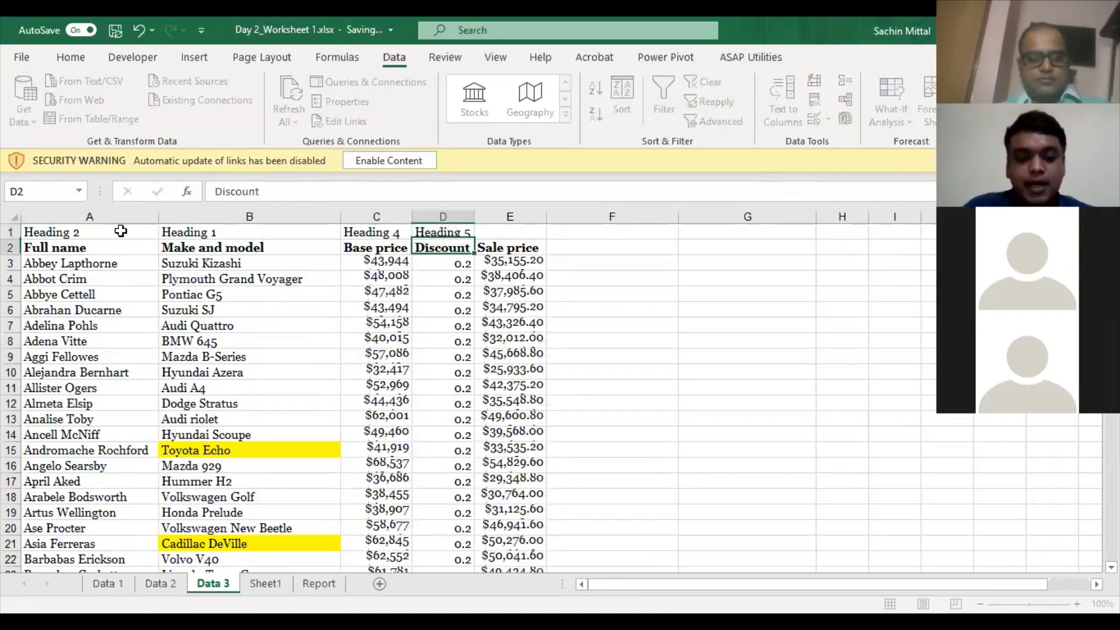
# - Enter Heading 3 in E1 and select the new heading row A1:E1
pyautogui.press('Up')
pyautogui.press('Right')
pyautogui.write('Heading')
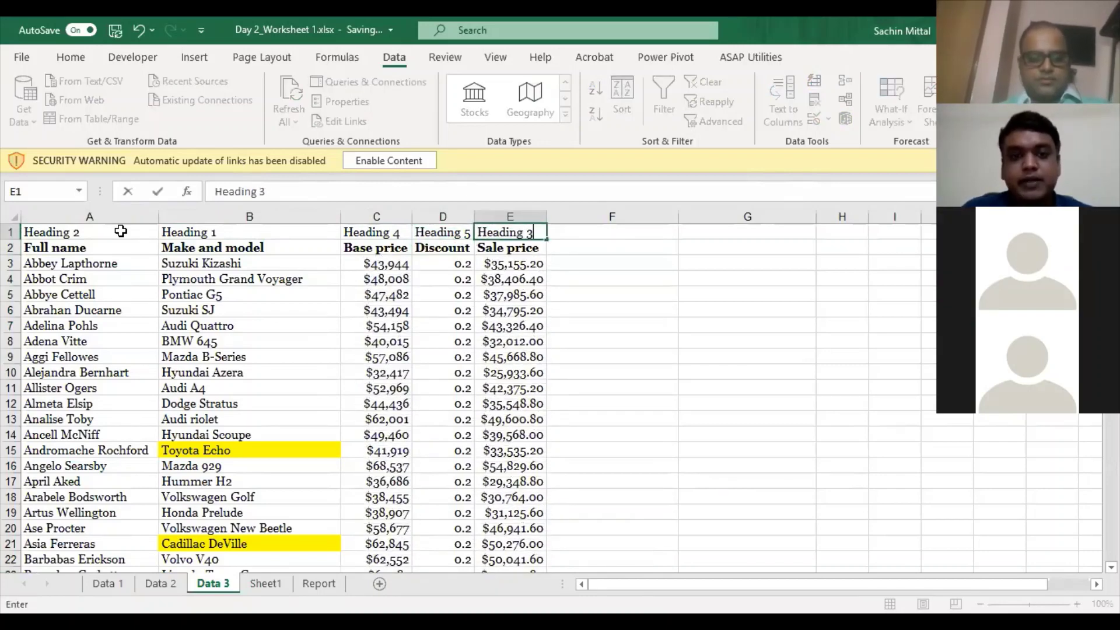
pyautogui.hotkey('ctrl', 'Return')
pyautogui.press('Up')
pyautogui.press('Left')
pyautogui.press('Left')
pyautogui.press('Left')
pyautogui.press('Left')
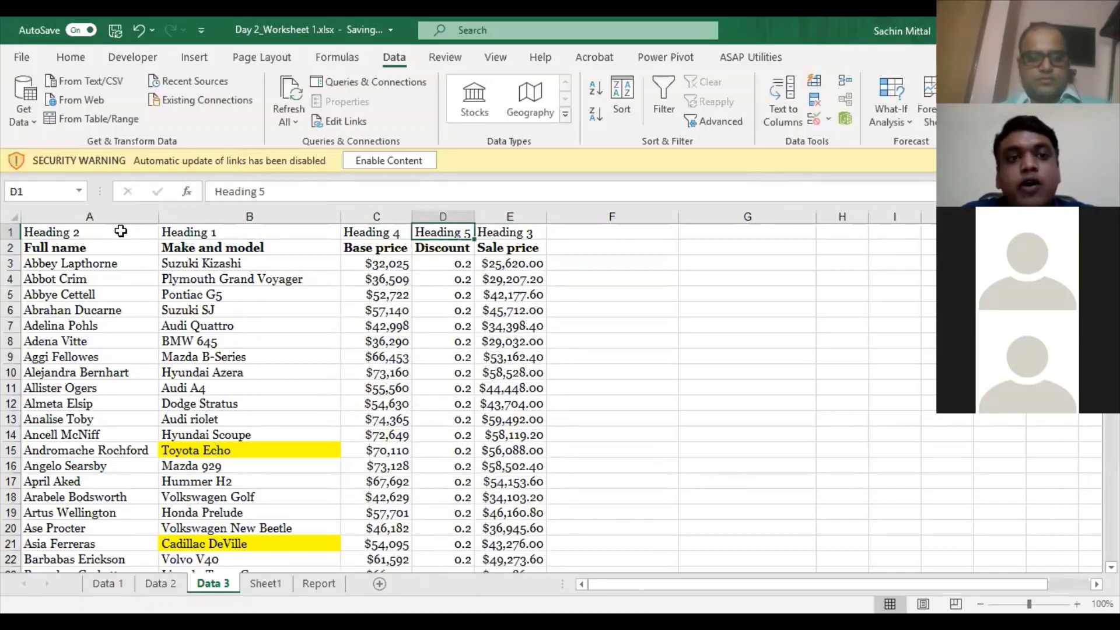
pyautogui.hotkey('ctrl', 'shift', 'Right')
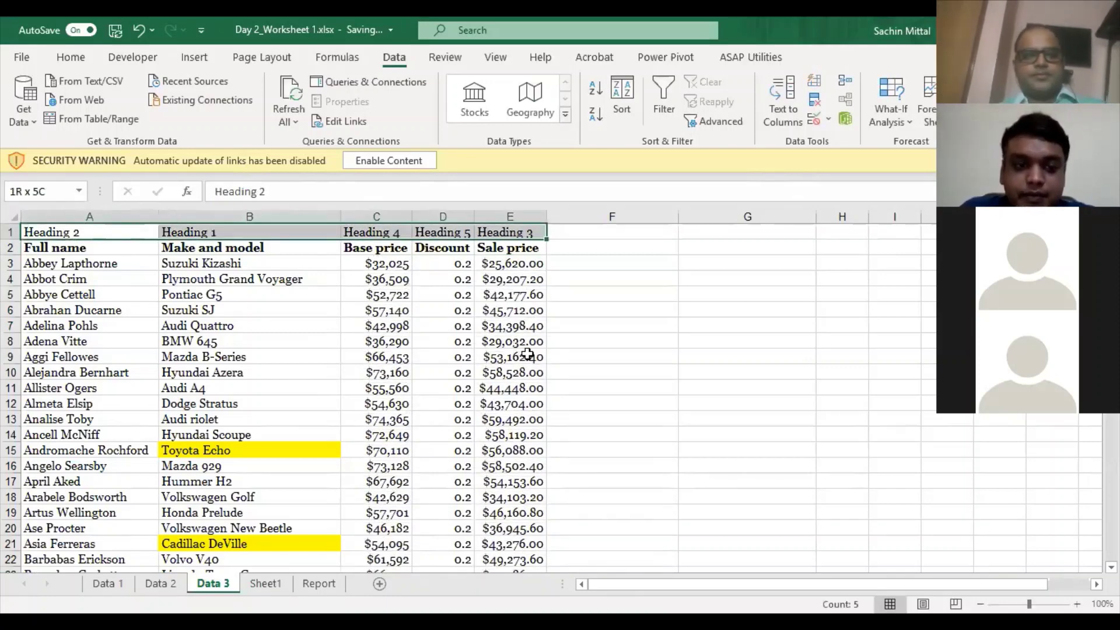
# - Select the whole table A1:E202 and set the sort orientation to left to right
pyautogui.hotkey('ctrl', 'shift', 'Down')
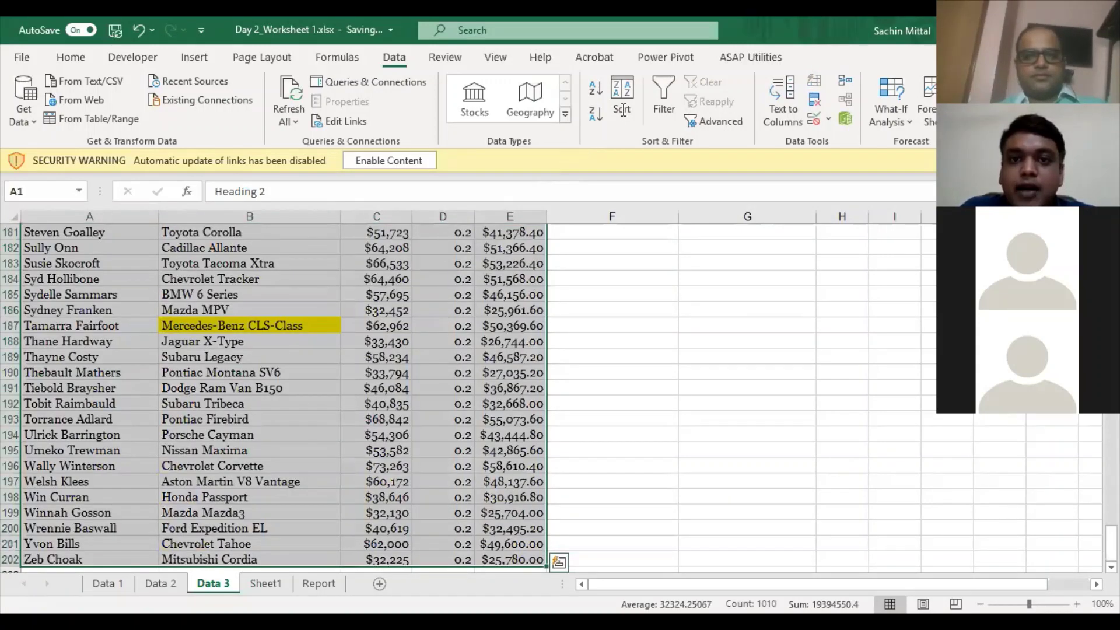
pyautogui.scroll(2, 623, 110)
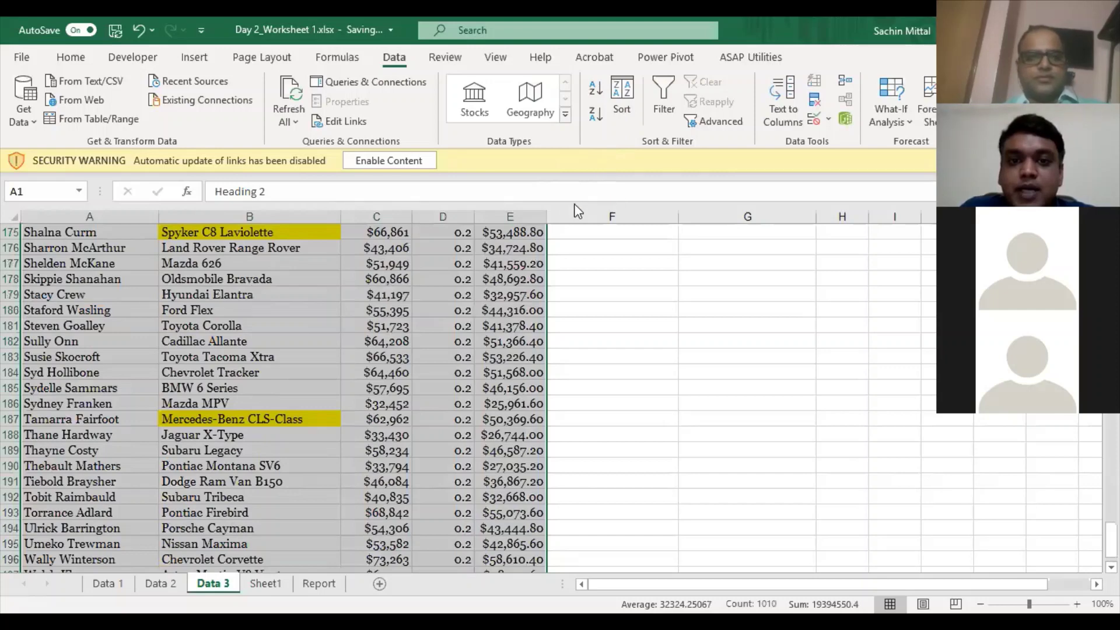
pyautogui.scroll(20, 352, 233)
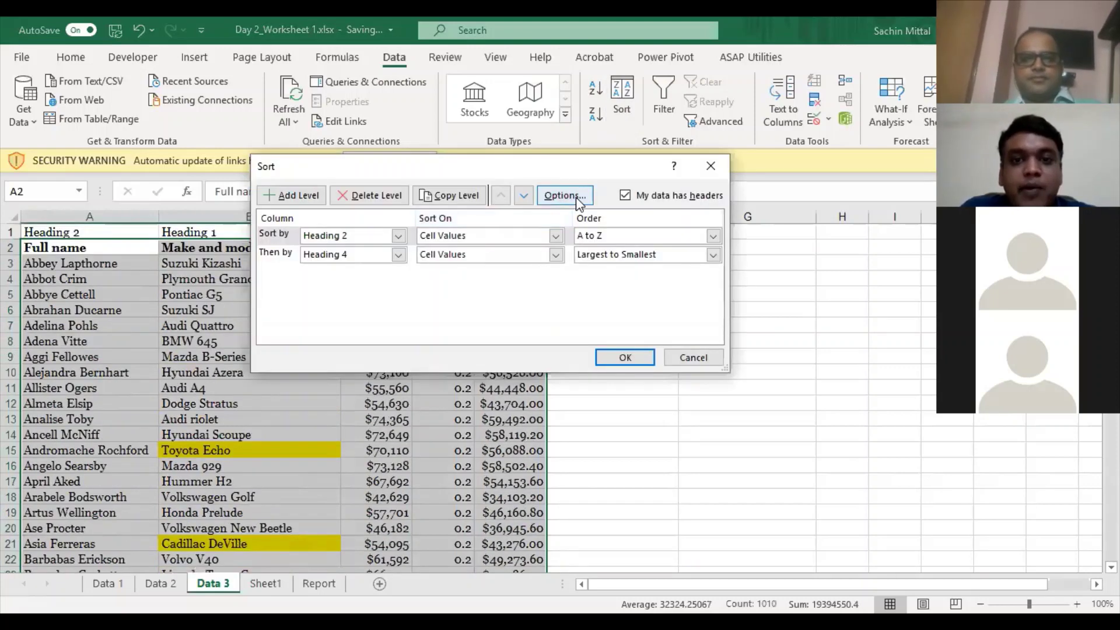
pyautogui.hotkey('alt', 'o')
pyautogui.click(466, 278)
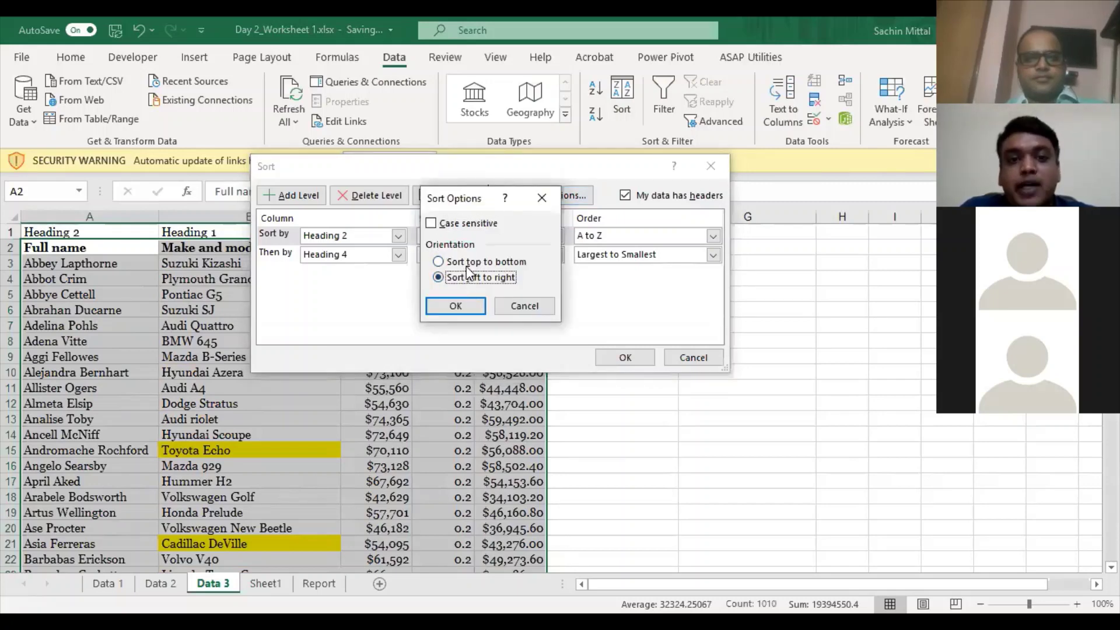
pyautogui.click(458, 305)
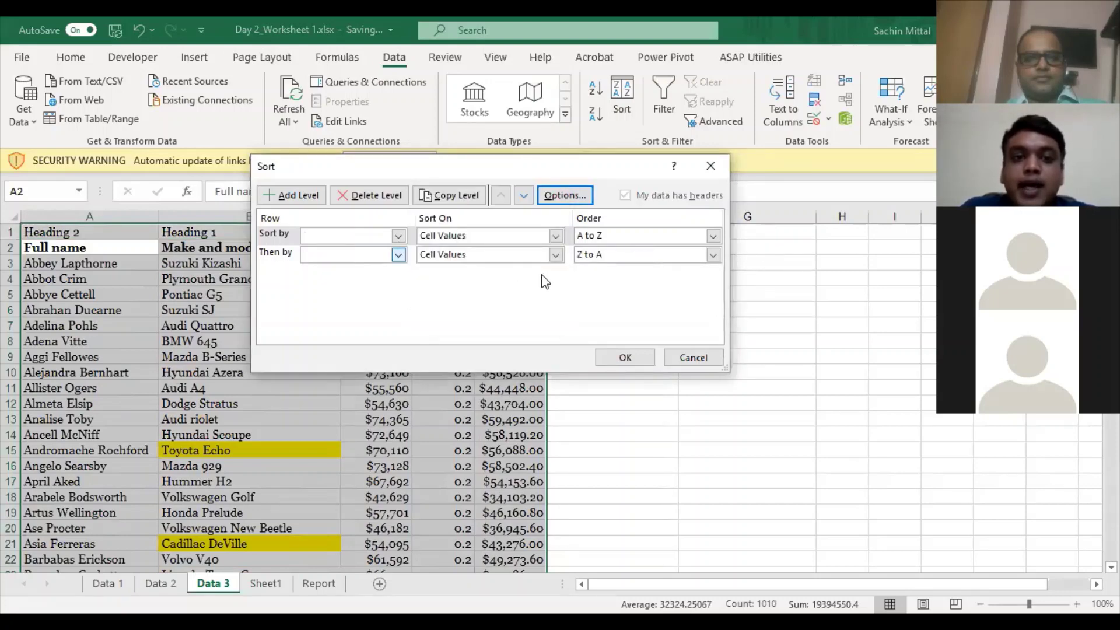
# - Remove the second sort level and sort columns by Row 1, A to Z
pyautogui.click(294, 255)
pyautogui.click(367, 196)
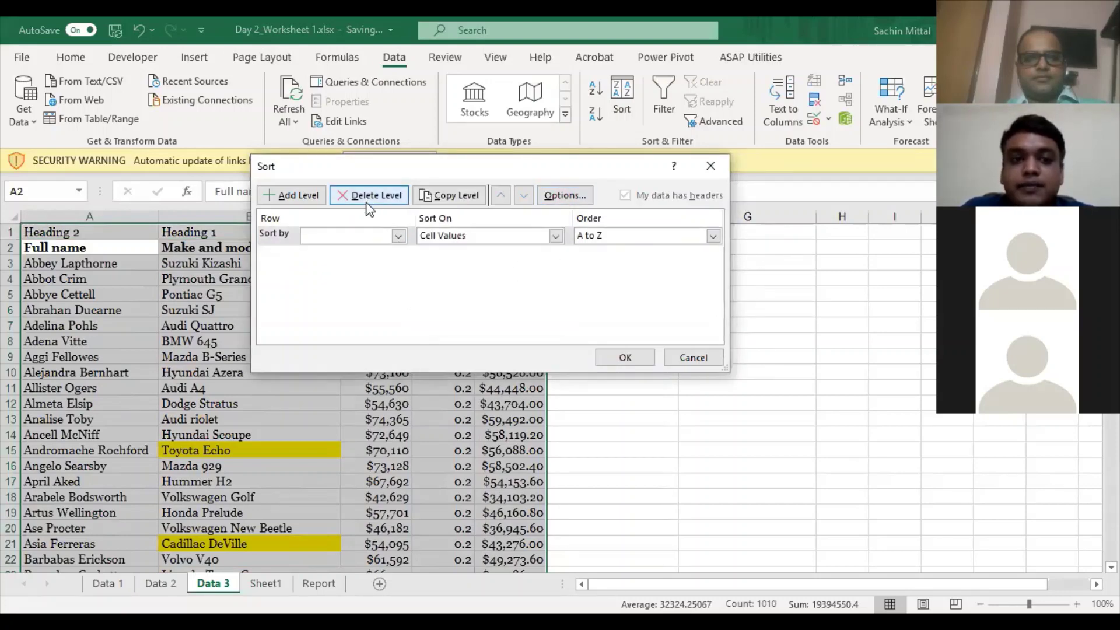
pyautogui.click(399, 237)
pyautogui.click(524, 166)
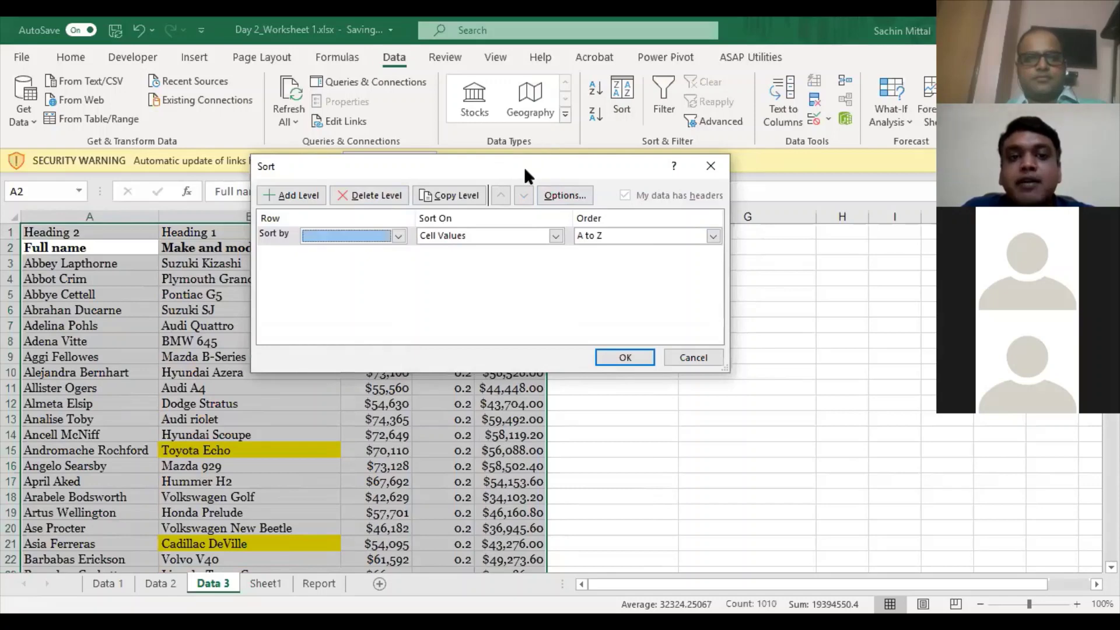
pyautogui.moveTo(607, 162); pyautogui.dragTo(718, 134)
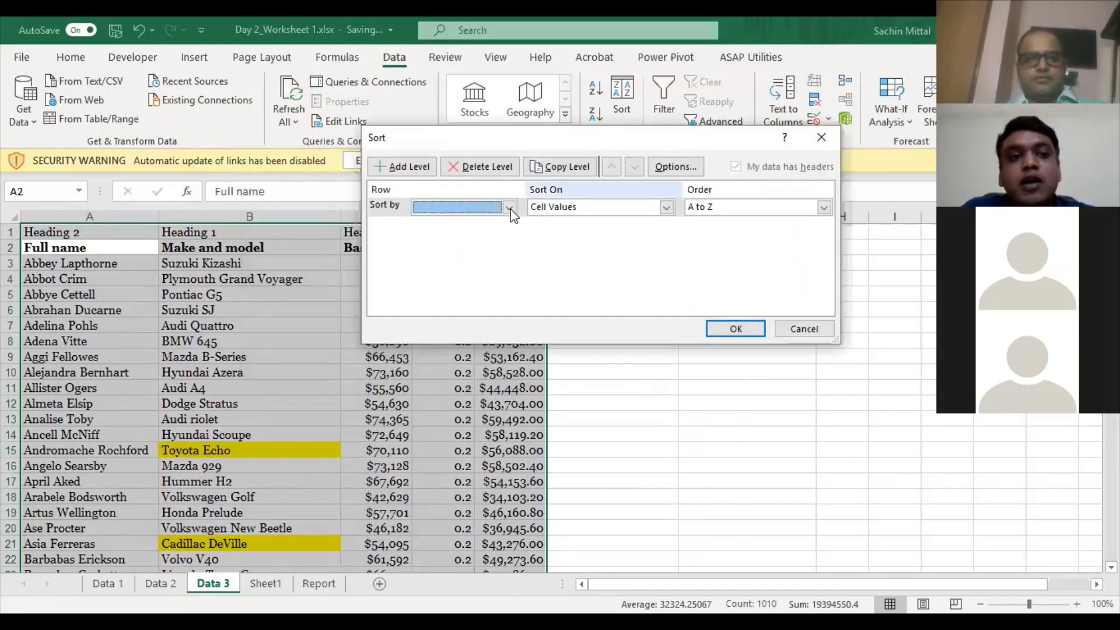
pyautogui.click(510, 208)
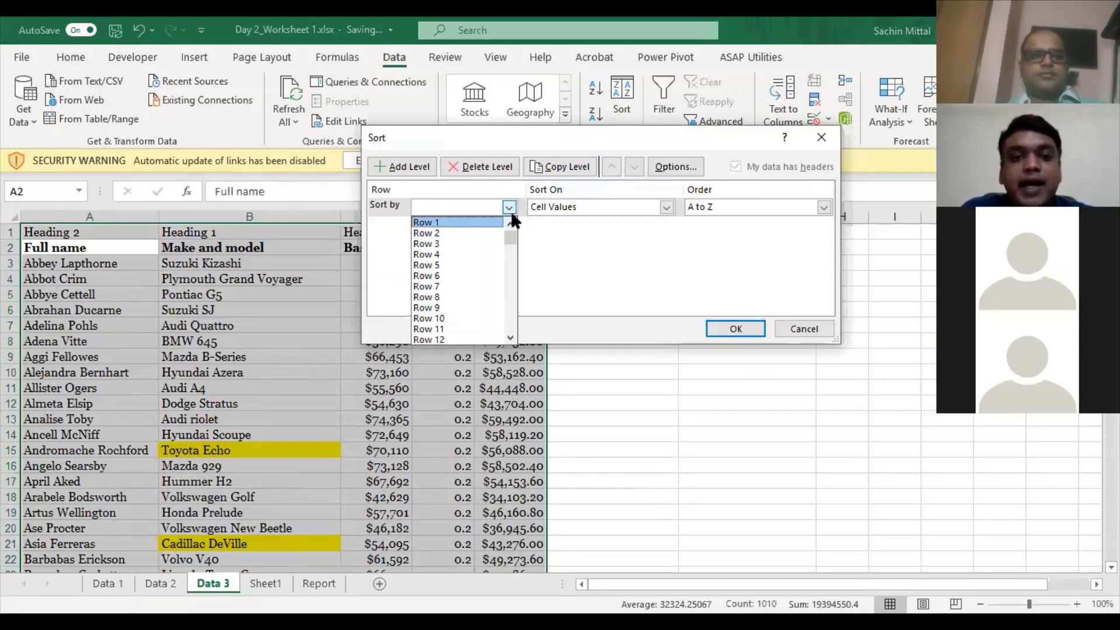
pyautogui.click(739, 325)
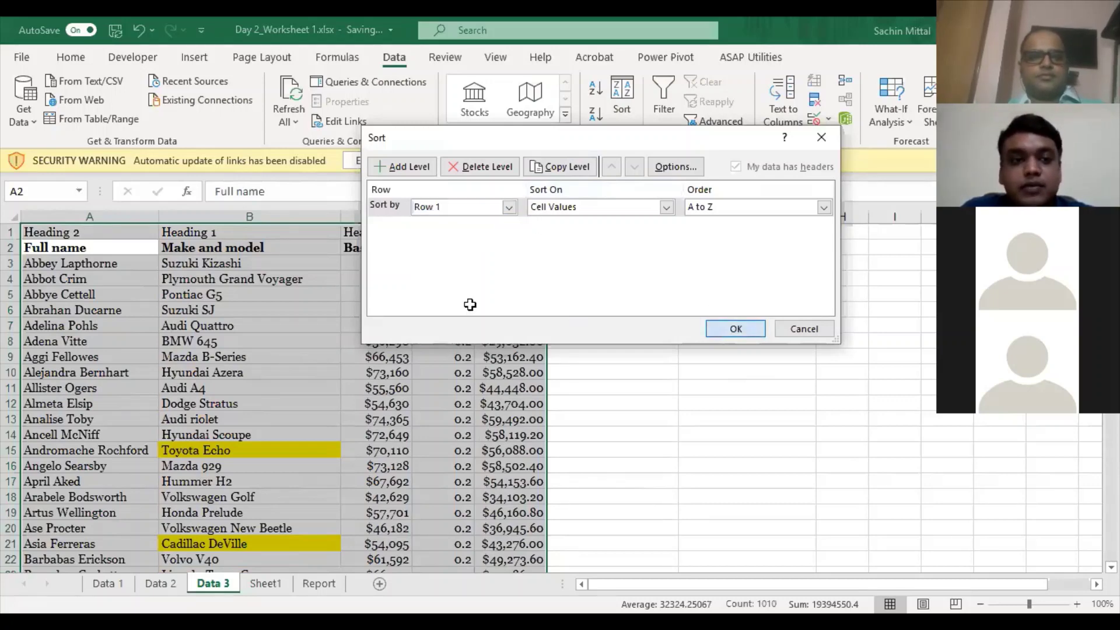
pyautogui.press('Return')
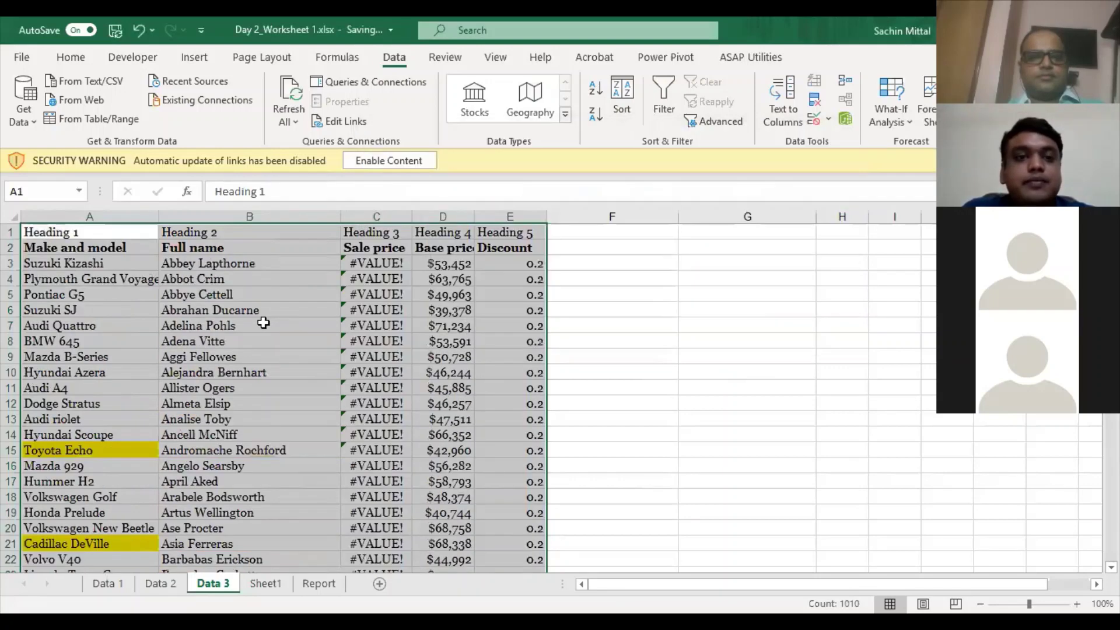
pyautogui.click(245, 325)
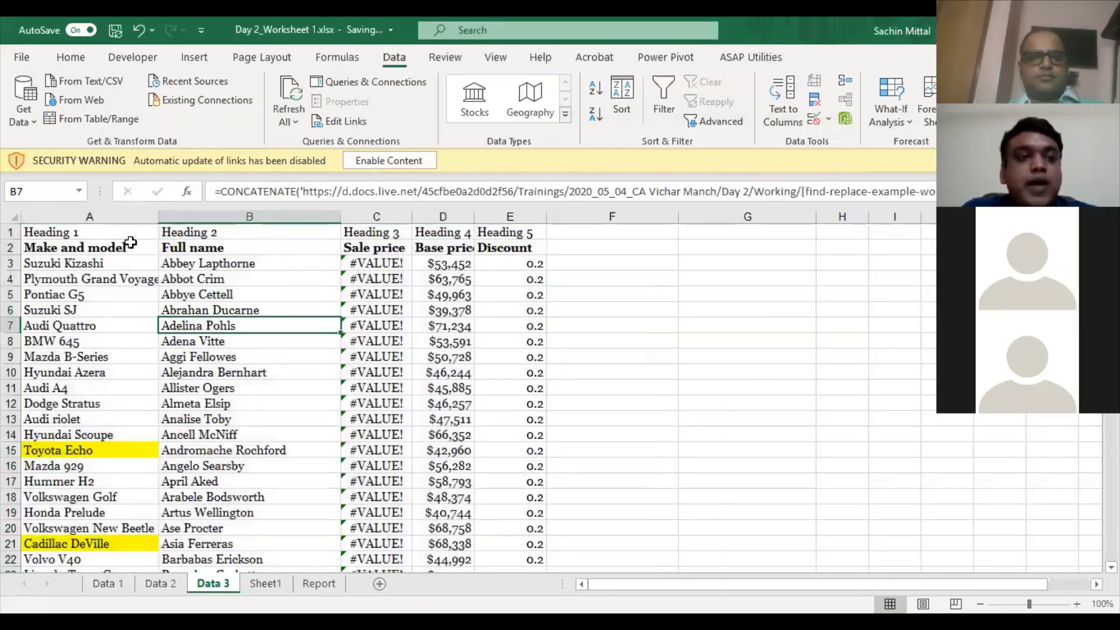
pyautogui.click(207, 248)
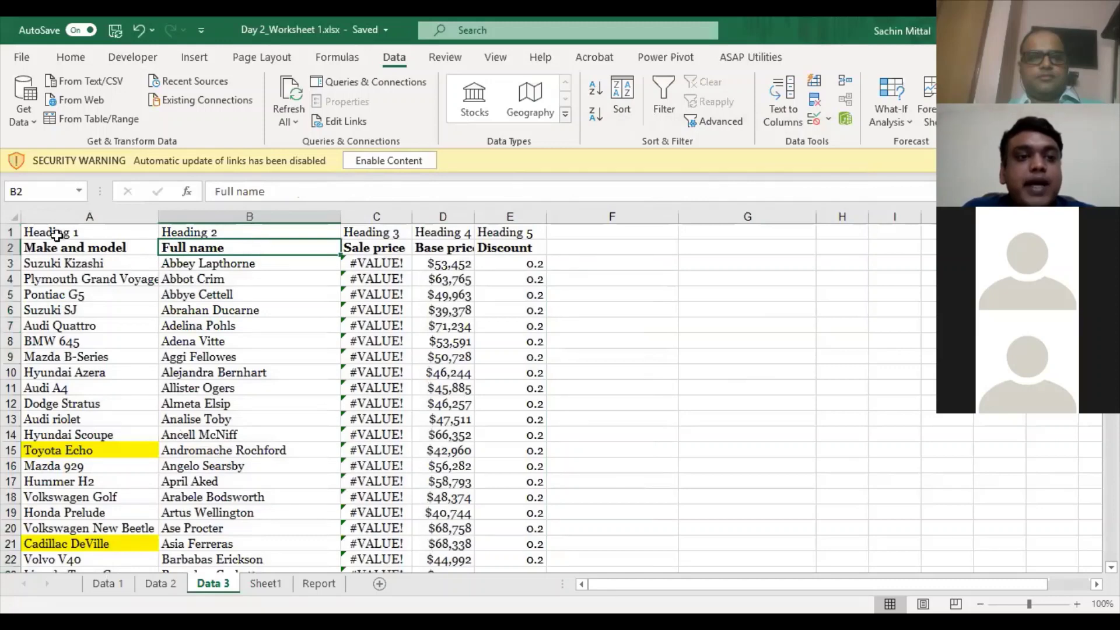
pyautogui.moveTo(92, 248); pyautogui.dragTo(93, 450)
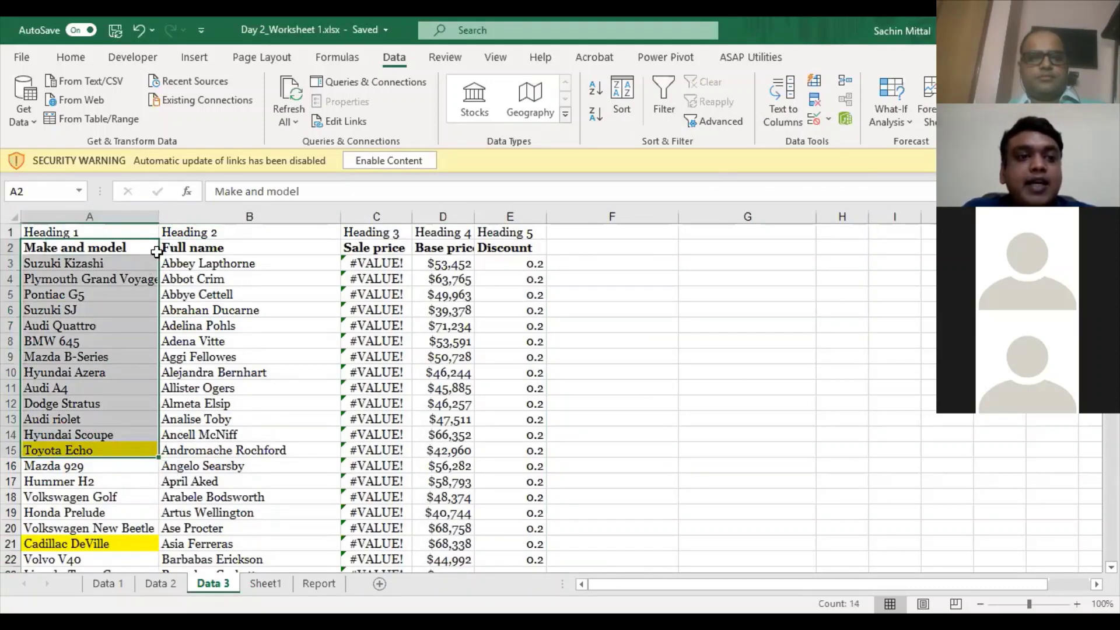
pyautogui.click(215, 251)
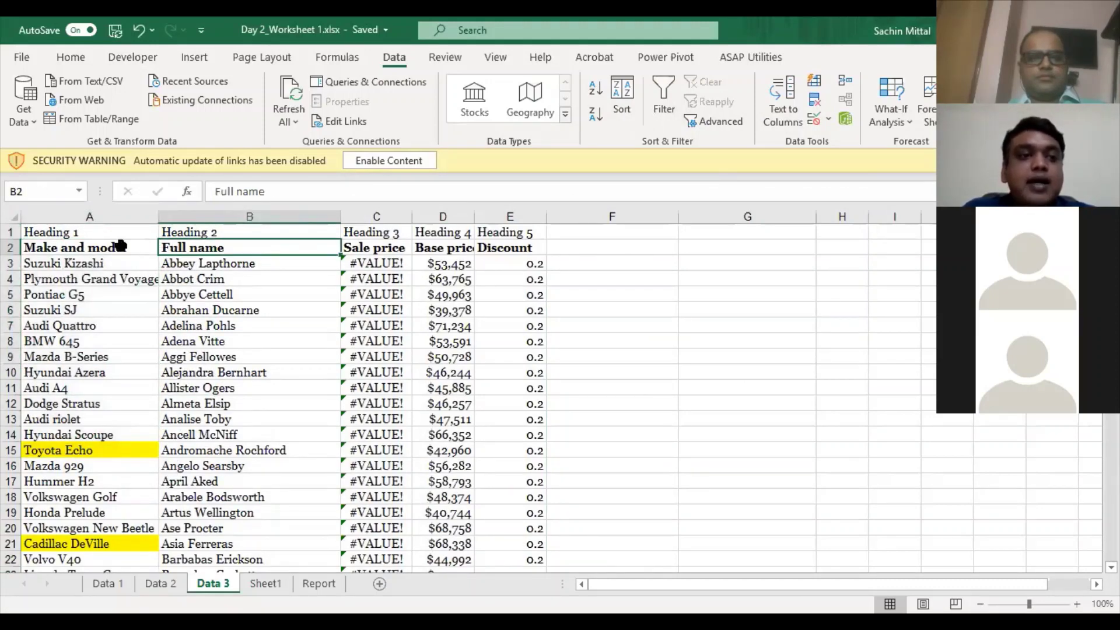
pyautogui.click(120, 245)
pyautogui.moveTo(109, 376); pyautogui.dragTo(110, 377)
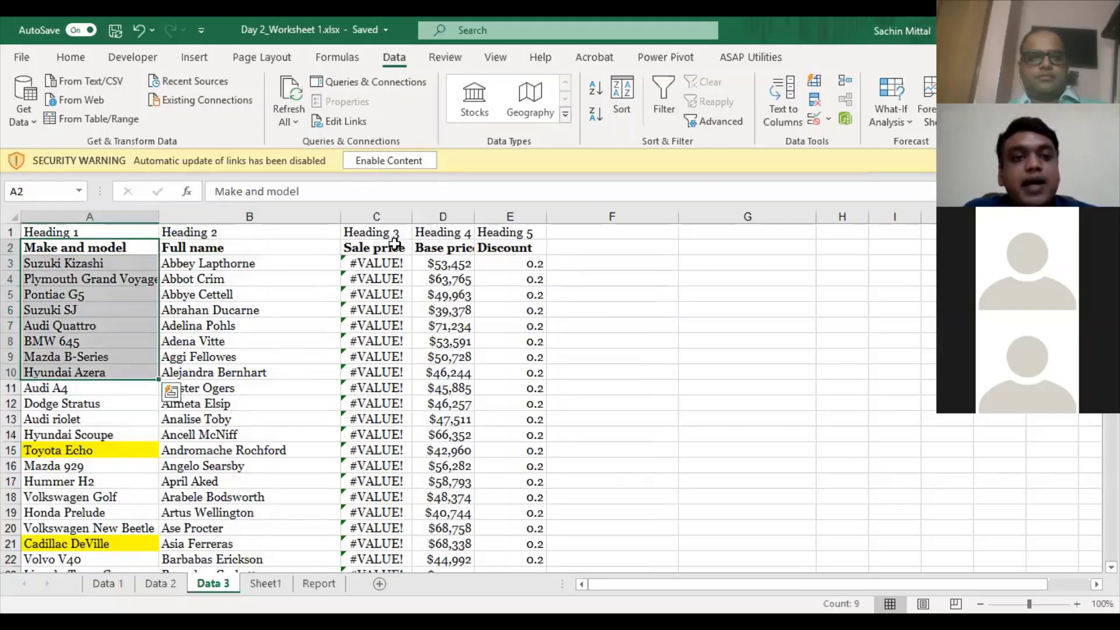
pyautogui.click(398, 231)
pyautogui.click(458, 233)
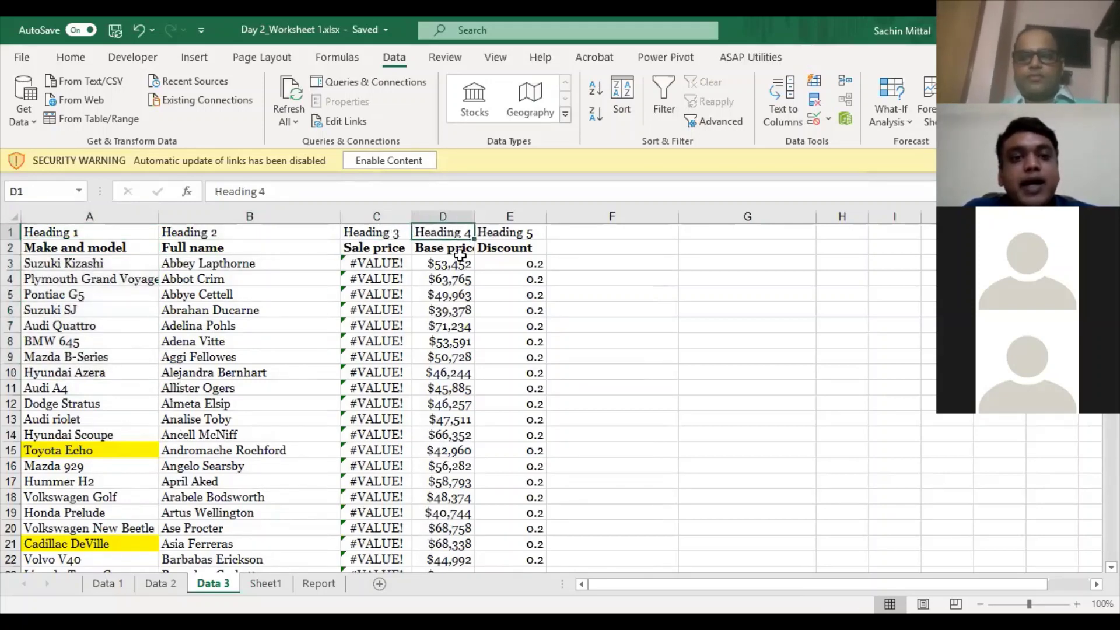
pyautogui.moveTo(458, 248); pyautogui.dragTo(463, 357)
pyautogui.moveTo(519, 232); pyautogui.dragTo(514, 384)
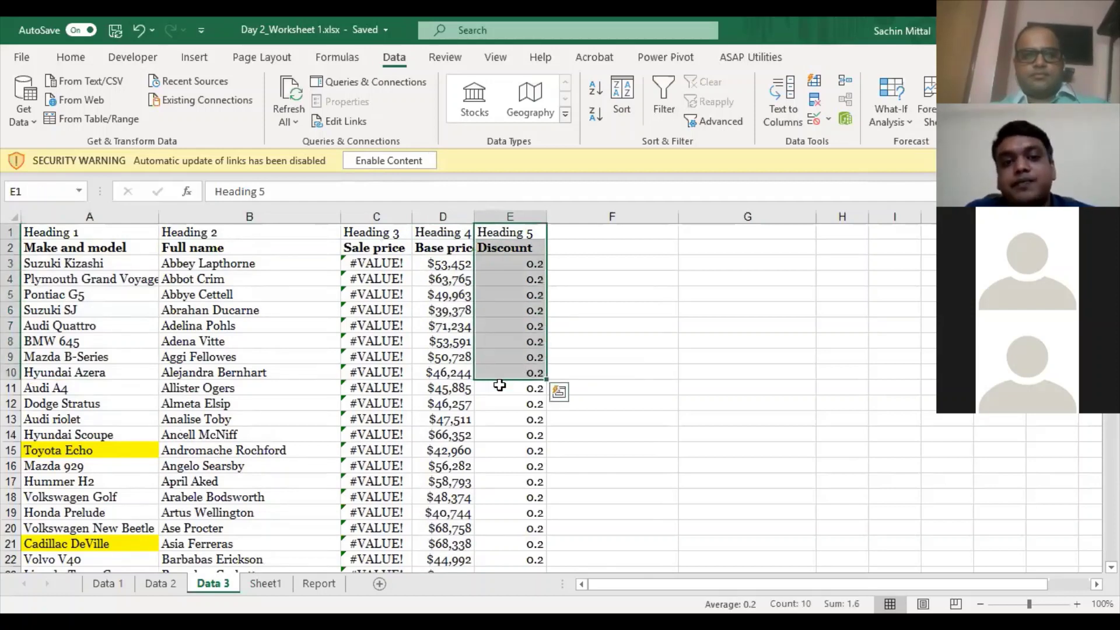
pyautogui.click(312, 405)
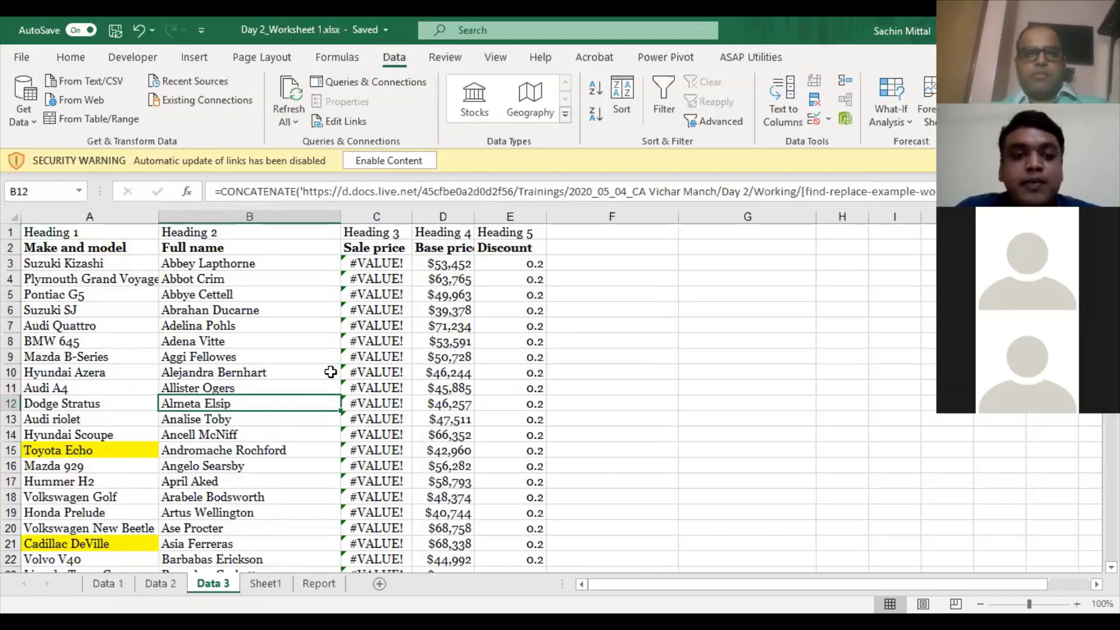
pyautogui.press('Up')
pyautogui.press('Up')
pyautogui.press('Up')
pyautogui.press('Up')
pyautogui.press('Up')
pyautogui.press('Up')
pyautogui.moveTo(129, 231); pyautogui.dragTo(533, 545)
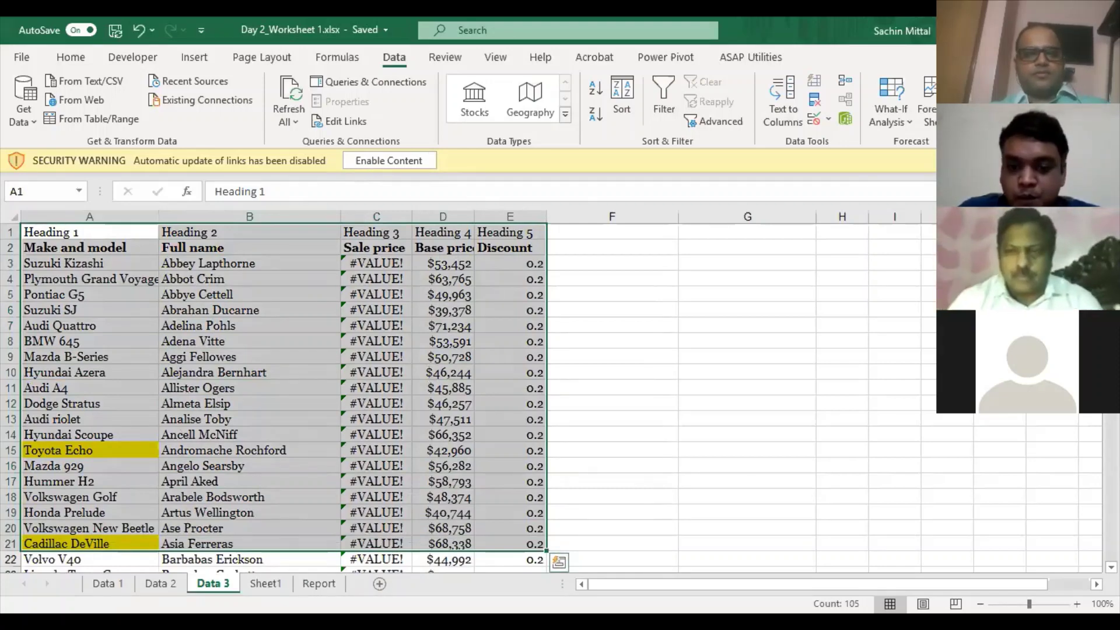
pyautogui.hotkey('alt', 'Tab')
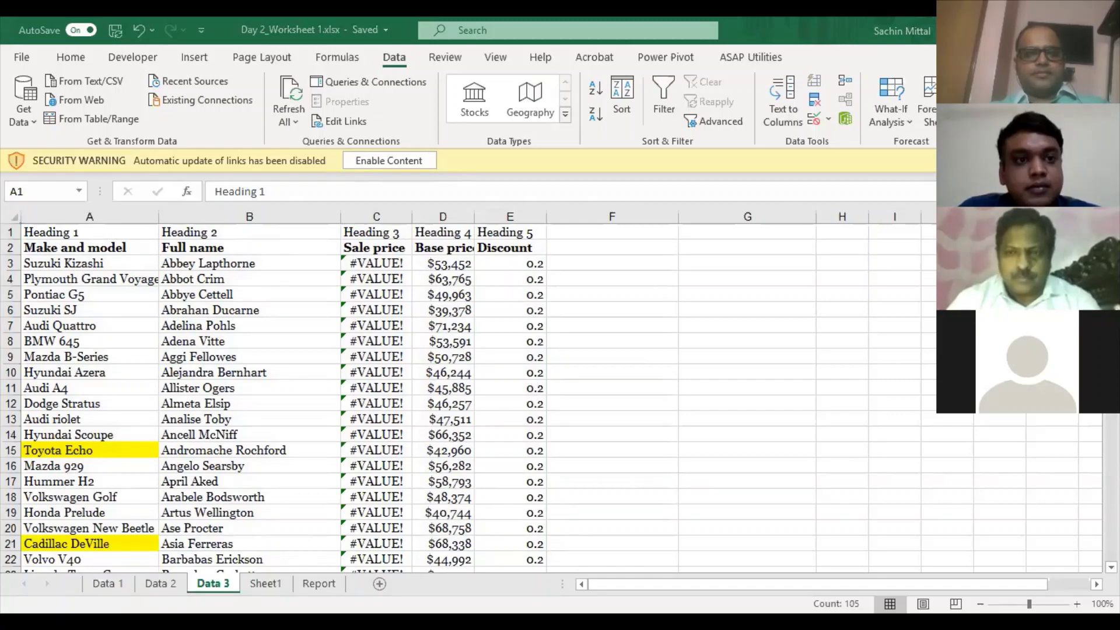
pyautogui.scroll(-1, 310, 318)
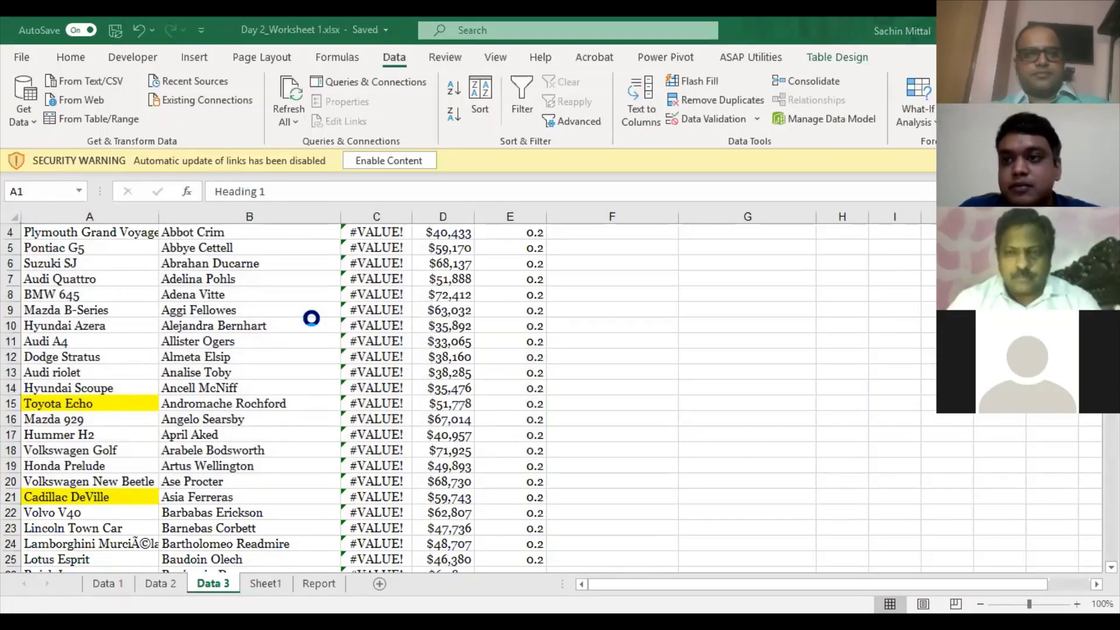
pyautogui.click(436, 386)
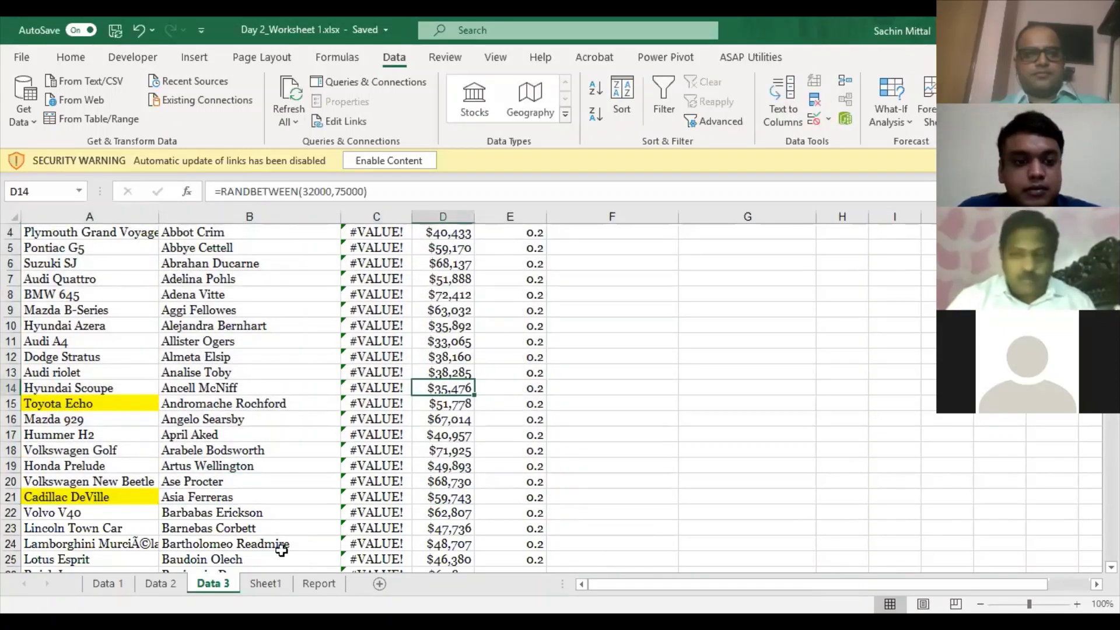
pyautogui.scroll(1, 274, 525)
pyautogui.scroll(1, 201, 370)
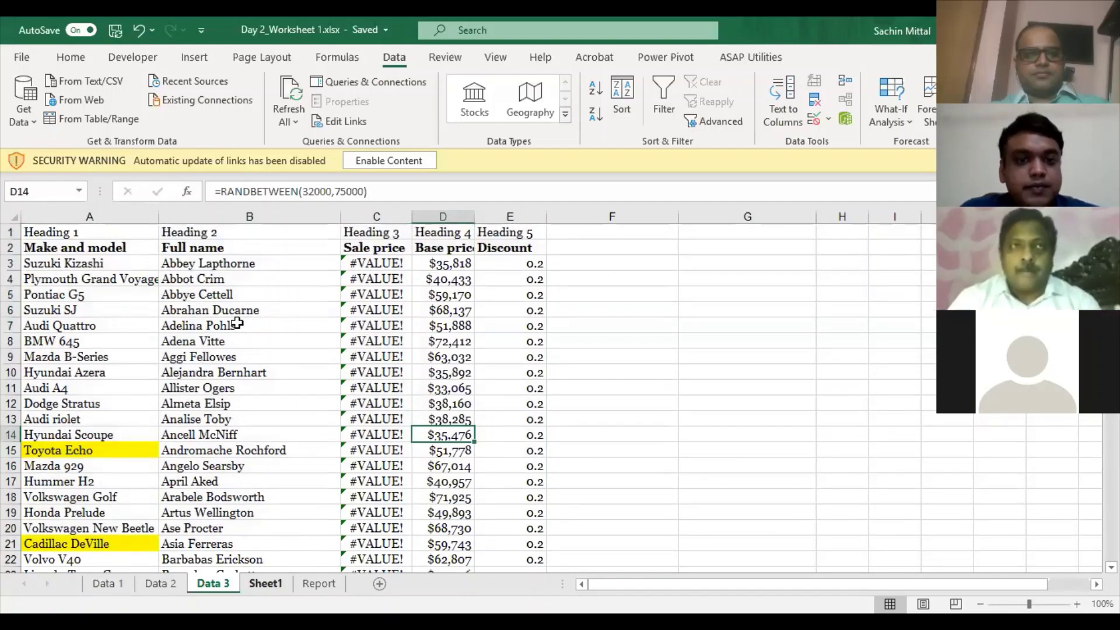
pyautogui.hotkey('ctrl', 'pagedown')
pyautogui.hotkey('ctrl', 'pagedown')
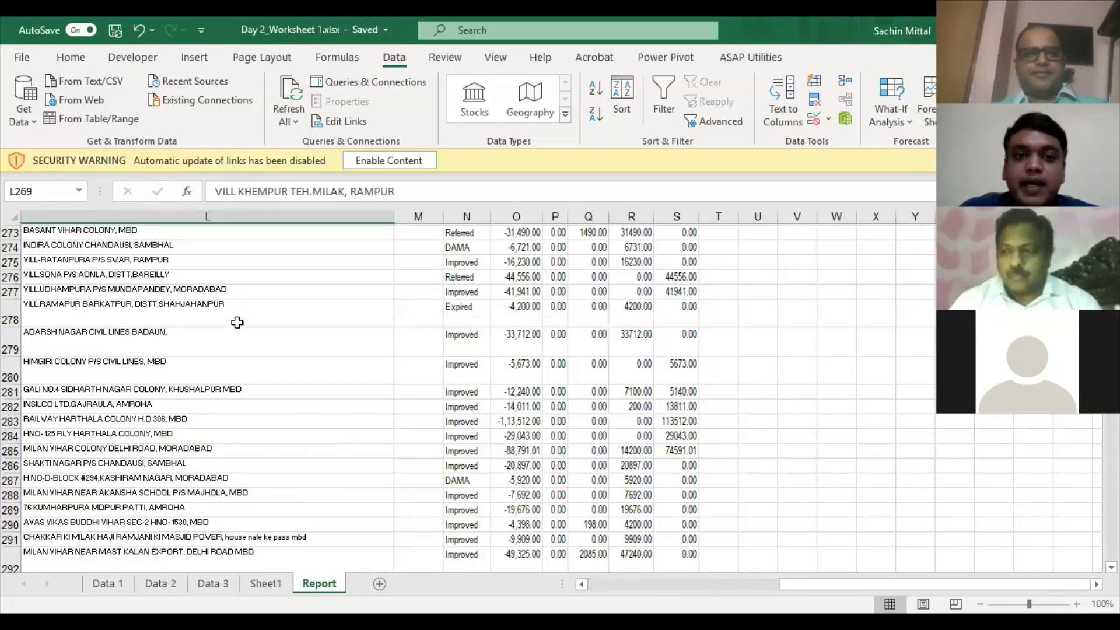
# - Review the Report sheet and step through the workbook's sheets back to Report
pyautogui.hotkey('ctrl', 'Right')
pyautogui.hotkey('ctrl', 'Up')
pyautogui.hotkey('ctrl', 'Right')
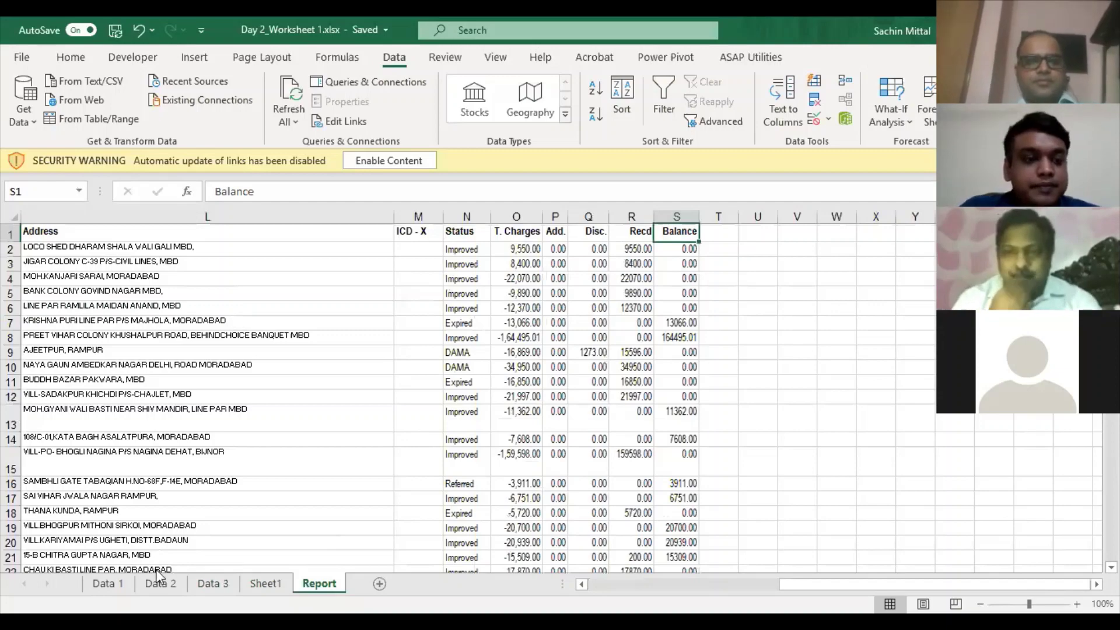
pyautogui.hotkey('ctrl', 'Home')
pyautogui.click(109, 583)
pyautogui.keyDown('ctrl'); pyautogui.click(152, 581); pyautogui.keyUp('ctrl')
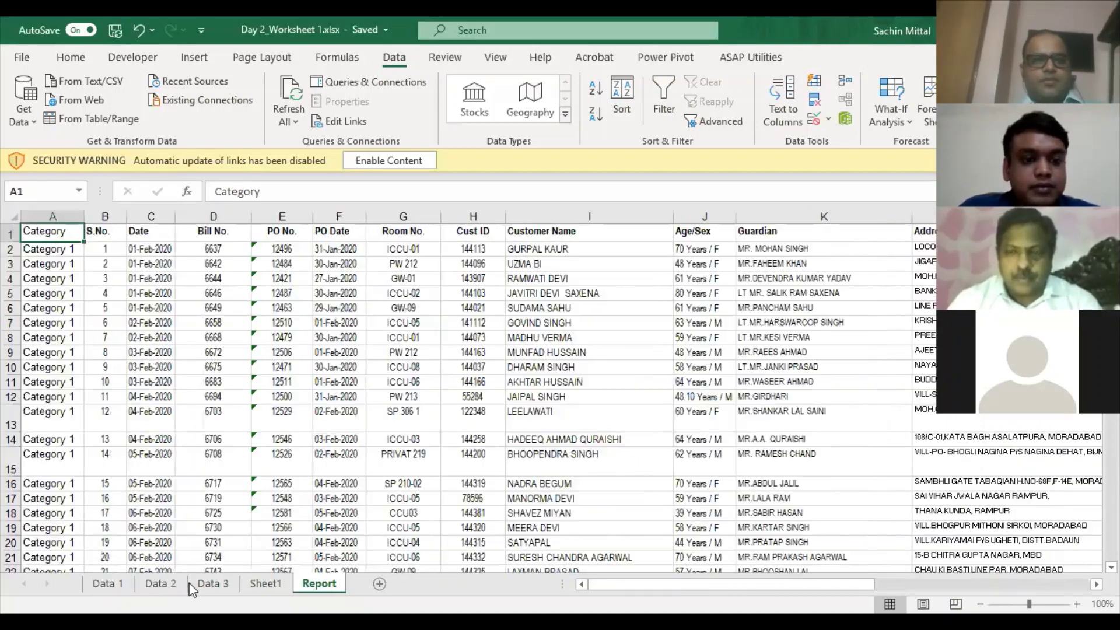
pyautogui.hotkey('ctrl', 'pagedown')
pyautogui.hotkey('ctrl', 'pagedown')
pyautogui.hotkey('ctrl', 'pagedown')
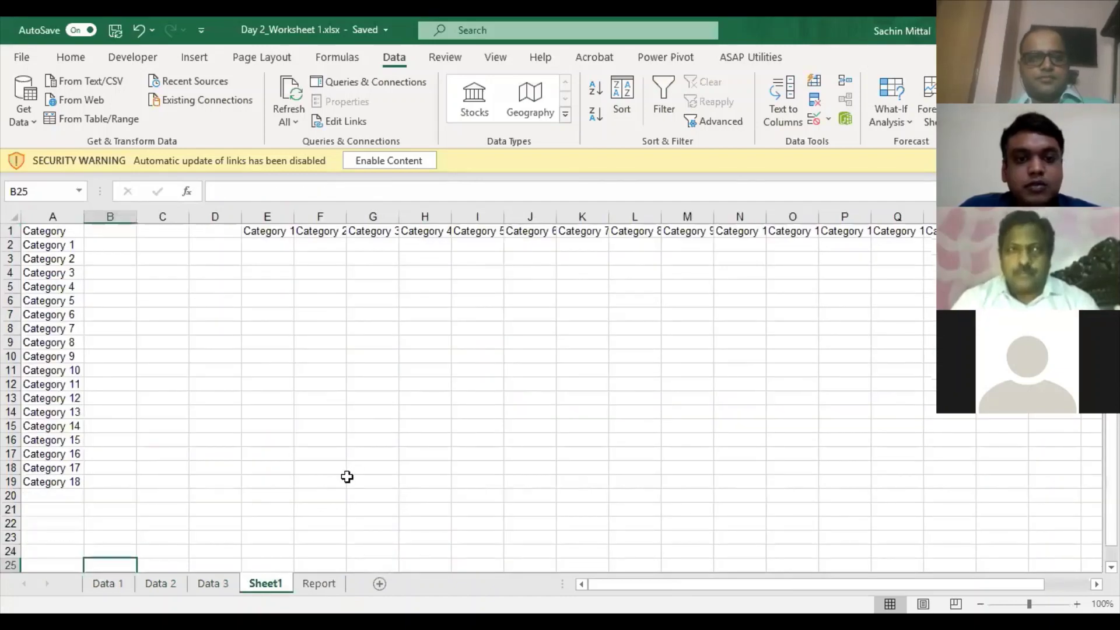
pyautogui.hotkey('ctrl', 'pagedown')
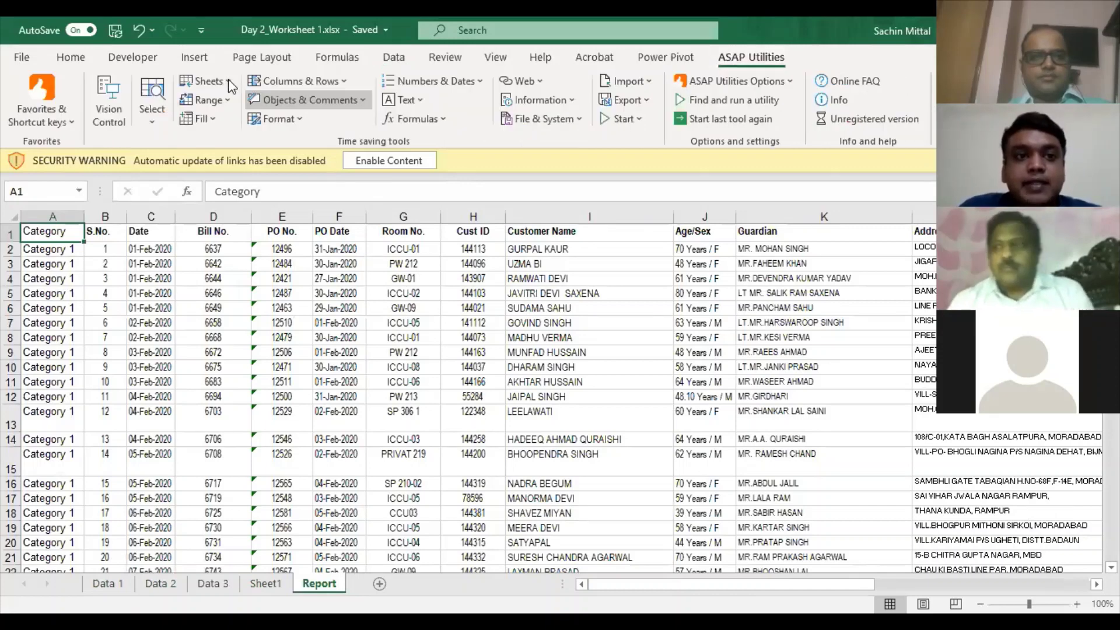
# - Protect all five sheets with a password via ASAP Utilities, then confirm cell edits are blocked
pyautogui.click(229, 81)
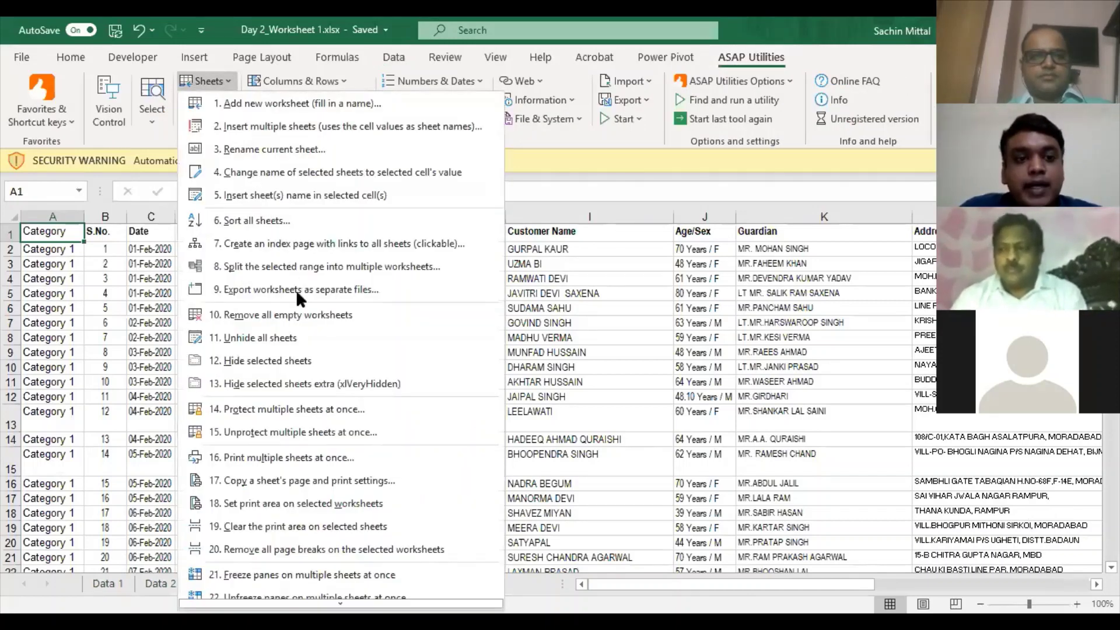
pyautogui.click(325, 414)
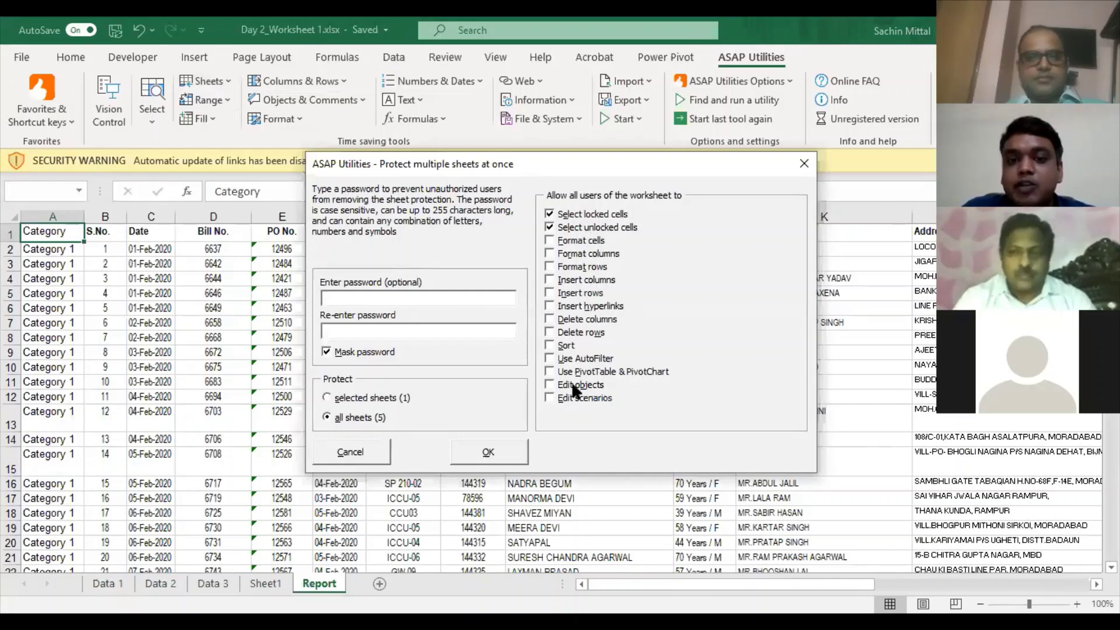
pyautogui.write('123')
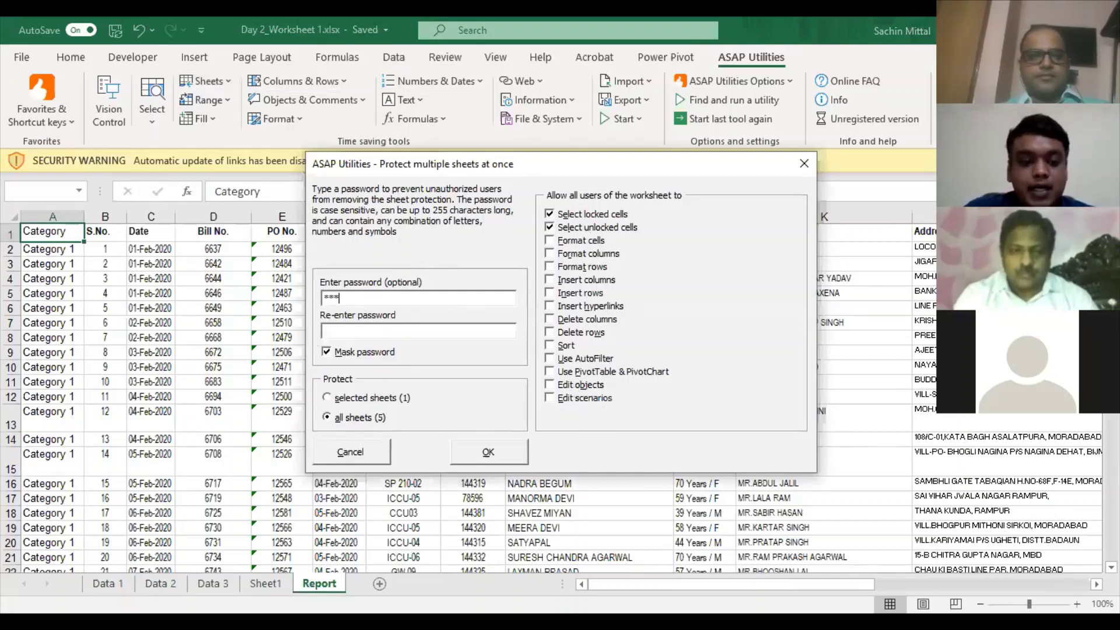
pyautogui.click(502, 447)
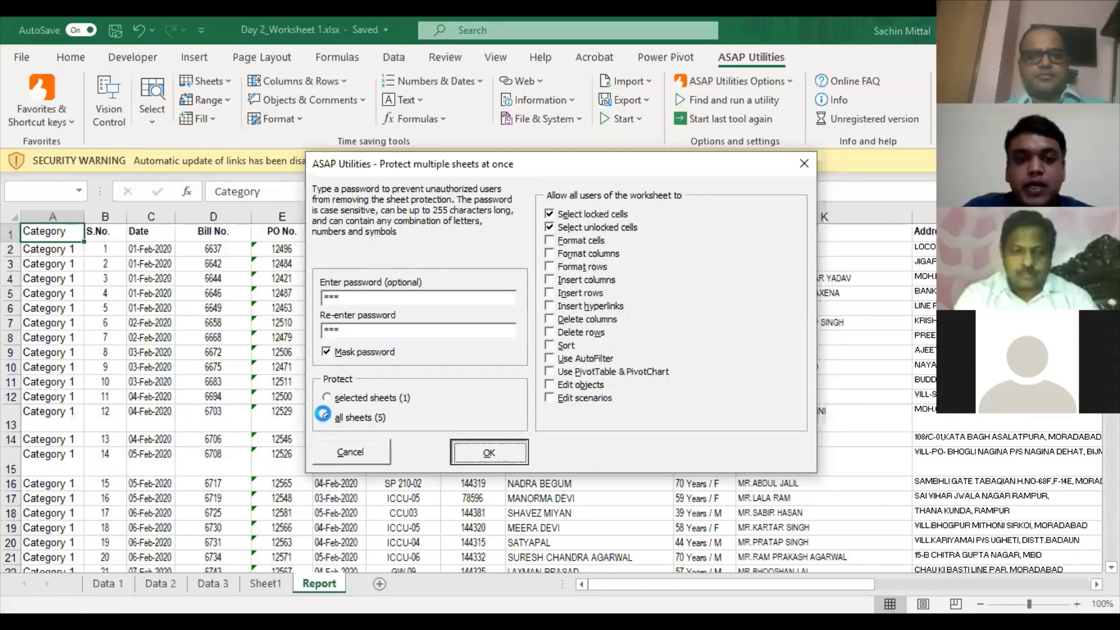
pyautogui.doubleClick(563, 367)
pyautogui.click(562, 365)
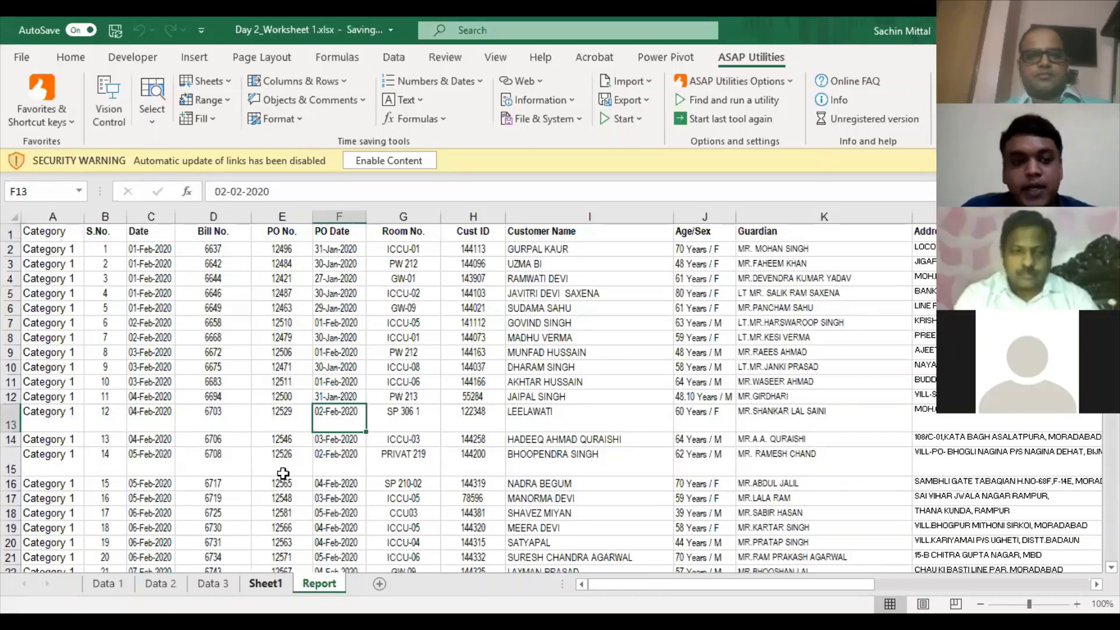
pyautogui.hotkey('ctrl', 'pageup')
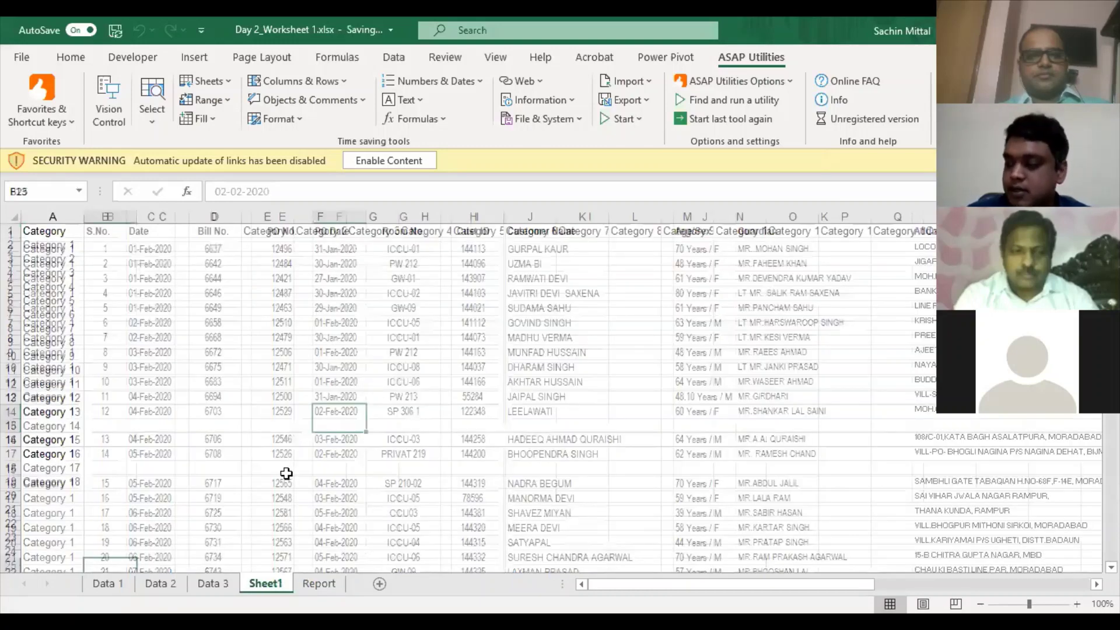
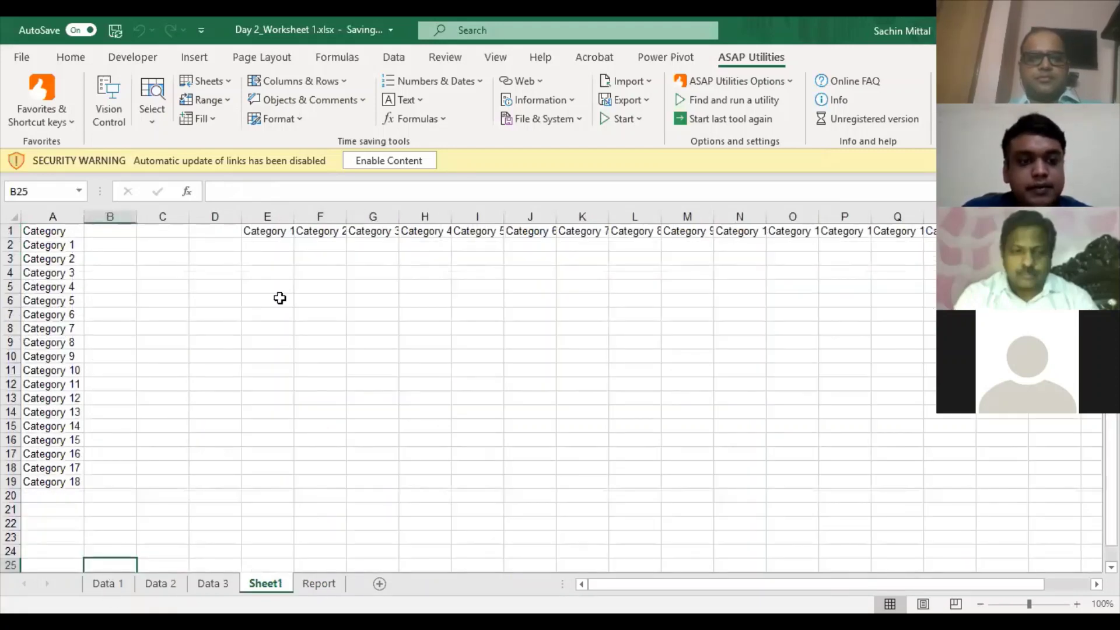
# - Unprotect all five sheets with the password through ASAP Utilities' Unprotect multiple sheets
pyautogui.click(160, 583)
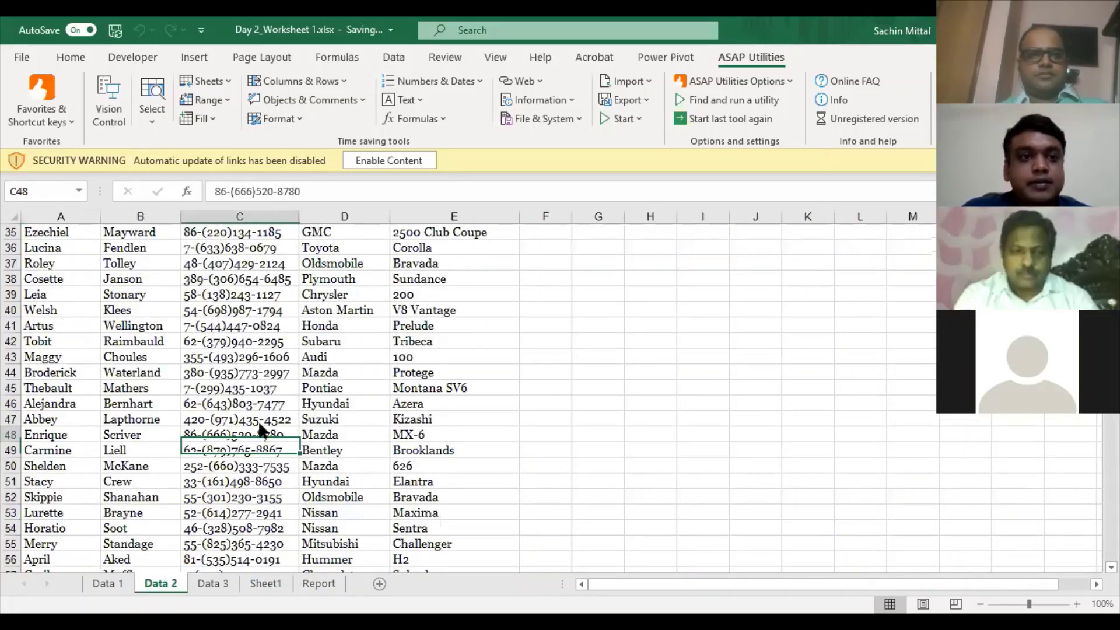
pyautogui.hotkey('ctrl', 'pagedown')
pyautogui.hotkey('ctrl', 'pagedown')
pyautogui.hotkey('ctrl', 'pagedown')
pyautogui.click(204, 81)
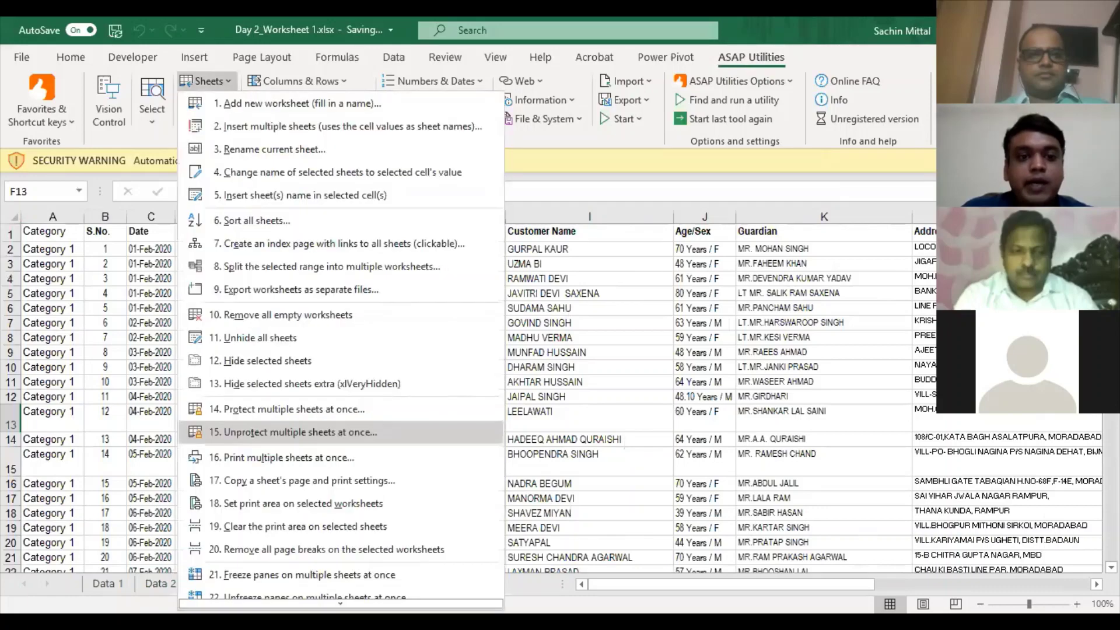
pyautogui.press('Return')
pyautogui.write('***')
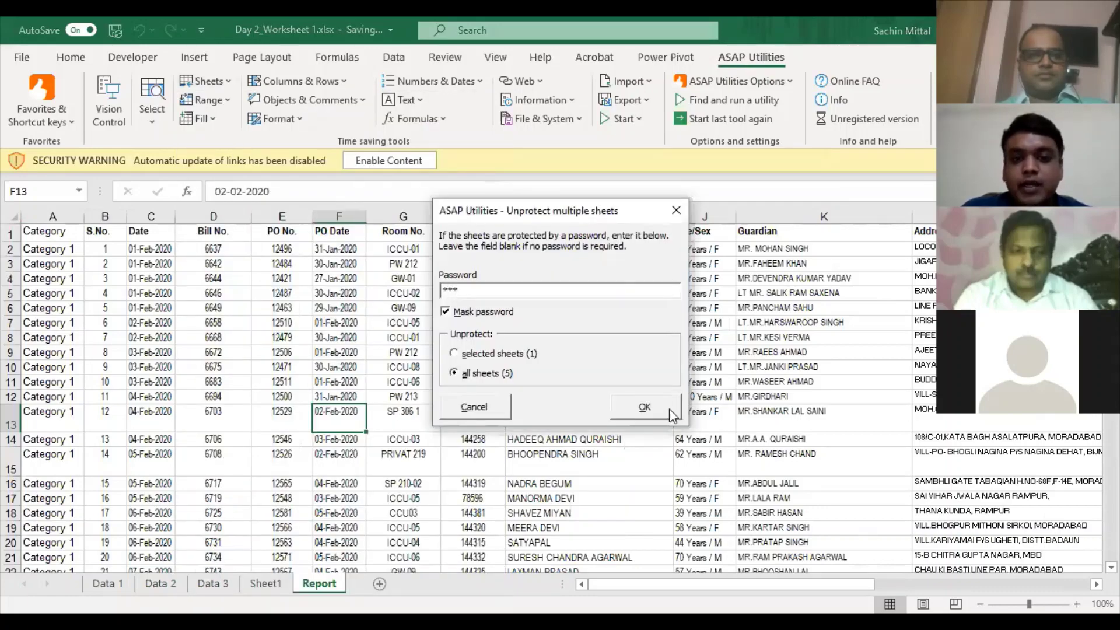
pyautogui.click(672, 415)
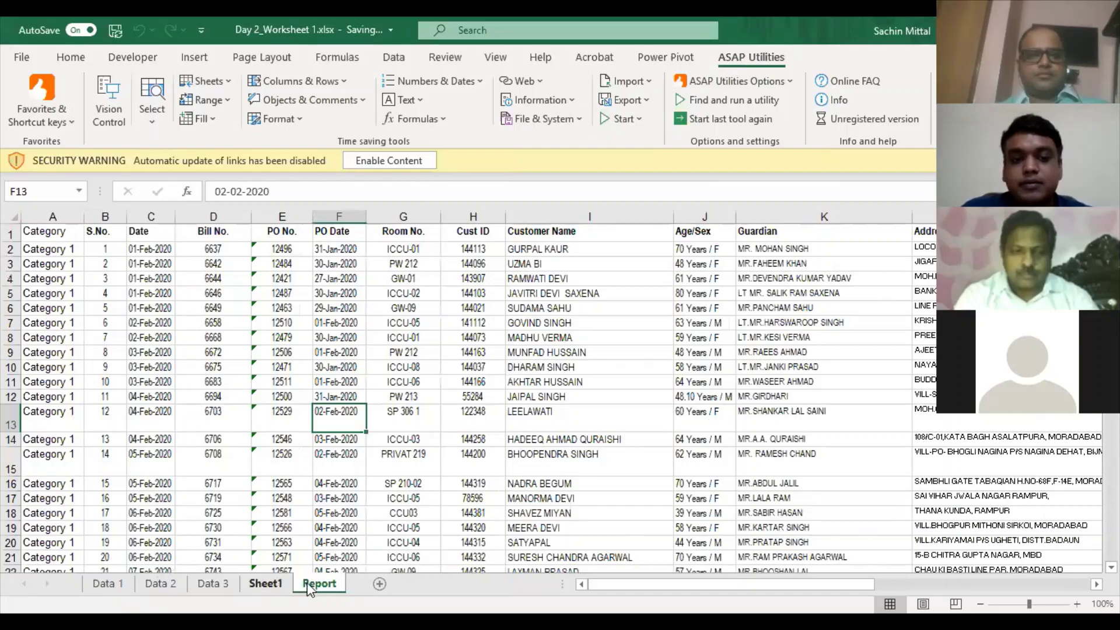
# - Reopen Unprotect multiple sheets from the Report sheet, set to selected sheets only
pyautogui.hotkey('ctrl', 'pageup')
pyautogui.hotkey('ctrl', 'pagedown')
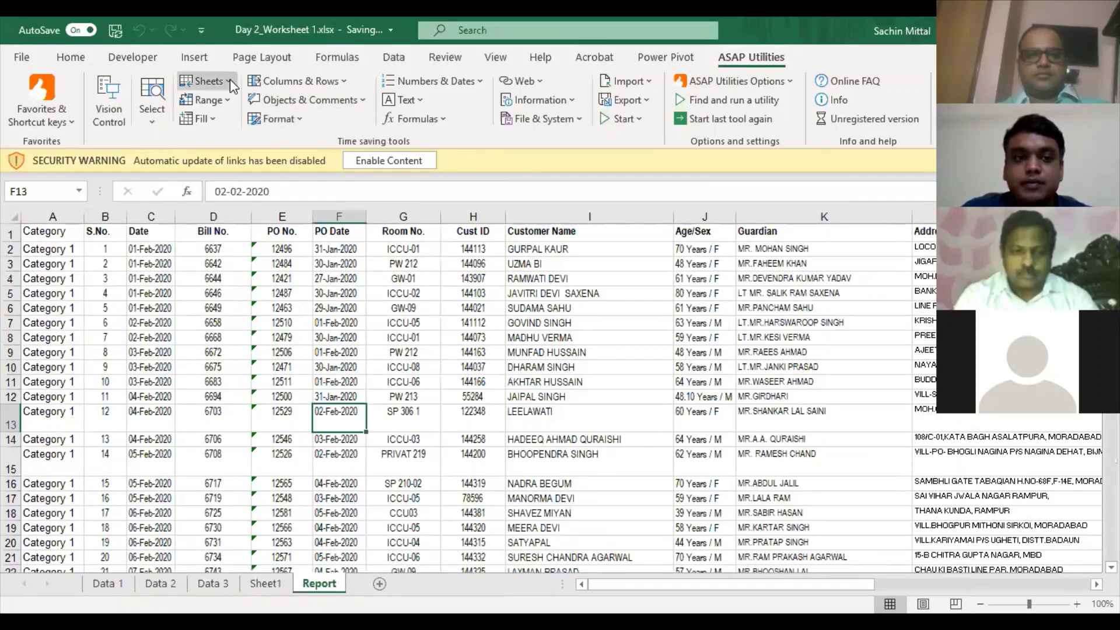
pyautogui.click(230, 80)
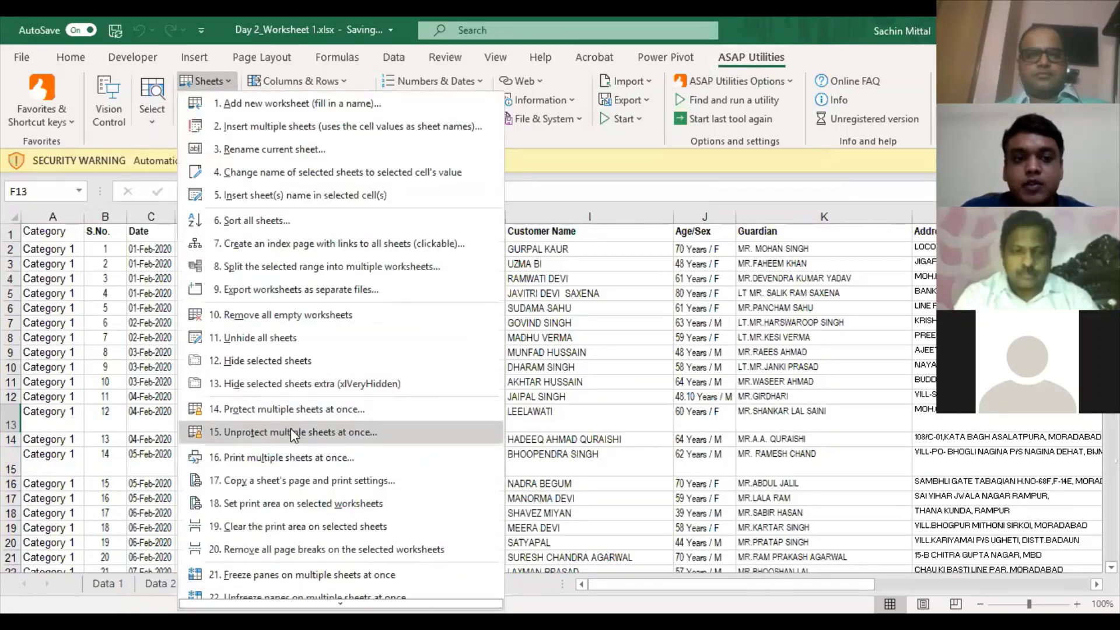
pyautogui.click(291, 431)
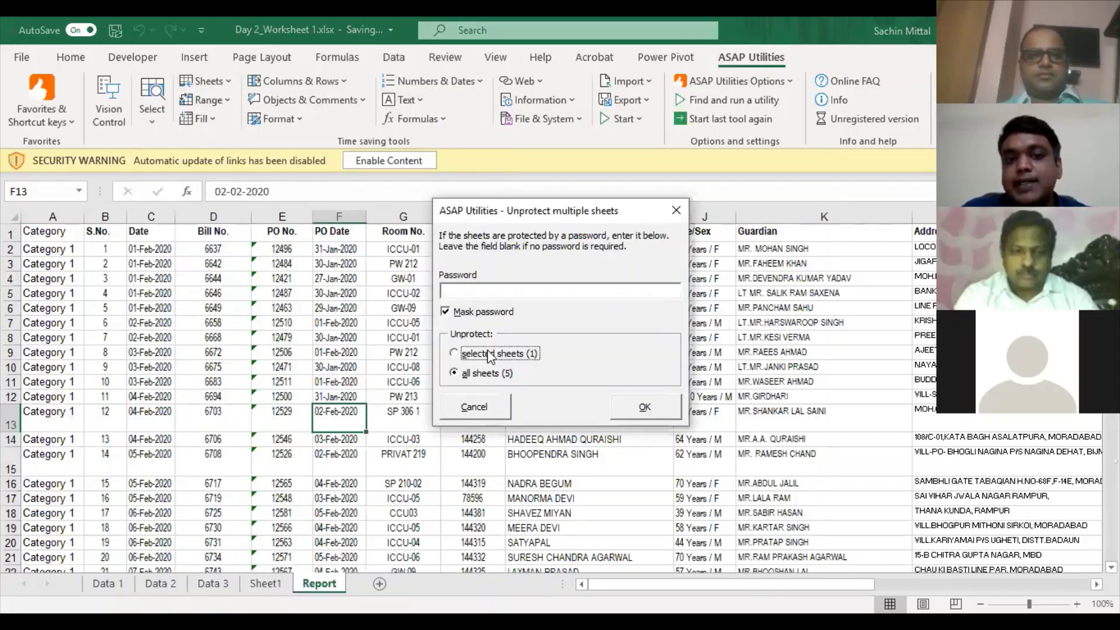
pyautogui.click(489, 354)
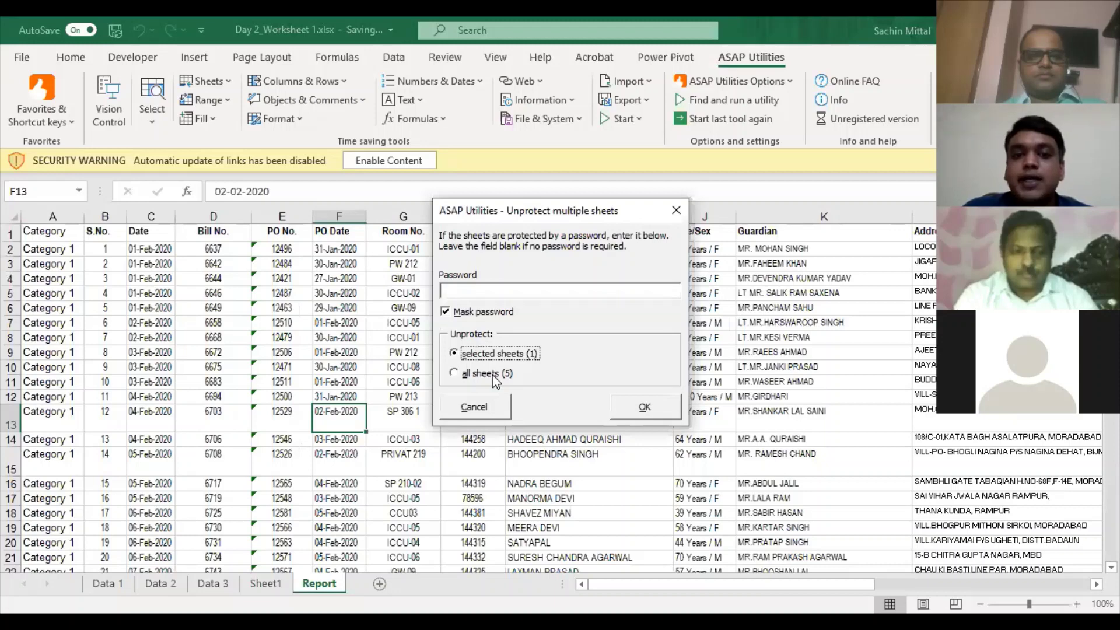
# - Close the dialog and group Data 3, Sheet1 and Data 2 with the Report sheet
pyautogui.press('Escape')
pyautogui.keyDown('ctrl'); pyautogui.click(274, 586); pyautogui.keyUp('ctrl')
pyautogui.keyDown('ctrl'); pyautogui.click(222, 588); pyautogui.keyUp('ctrl')
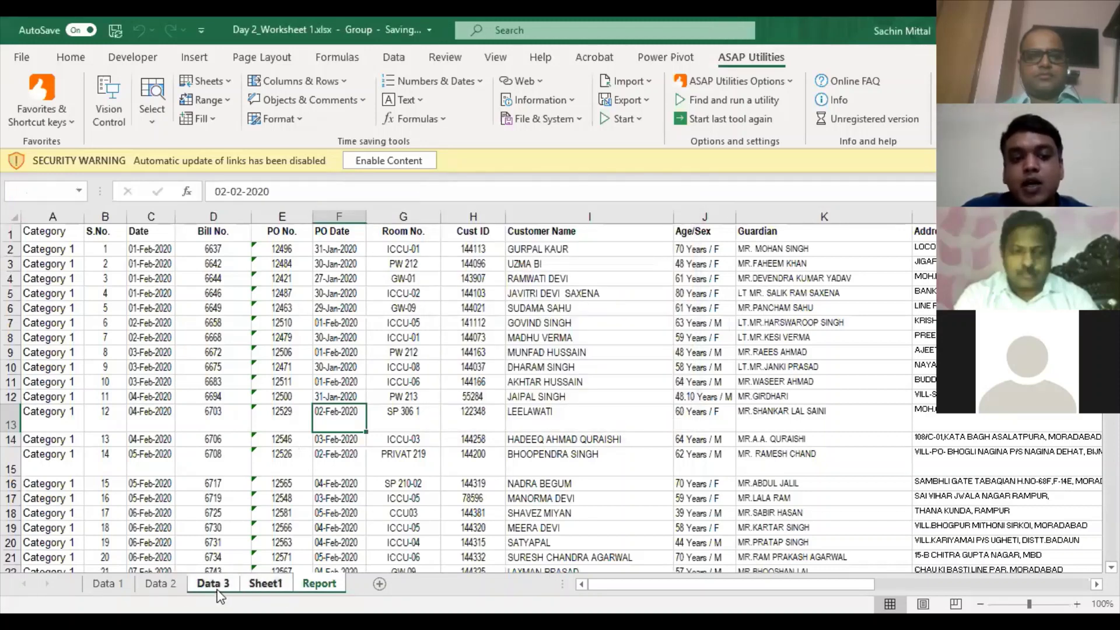
pyautogui.keyDown('ctrl'); pyautogui.click(161, 587); pyautogui.keyUp('ctrl')
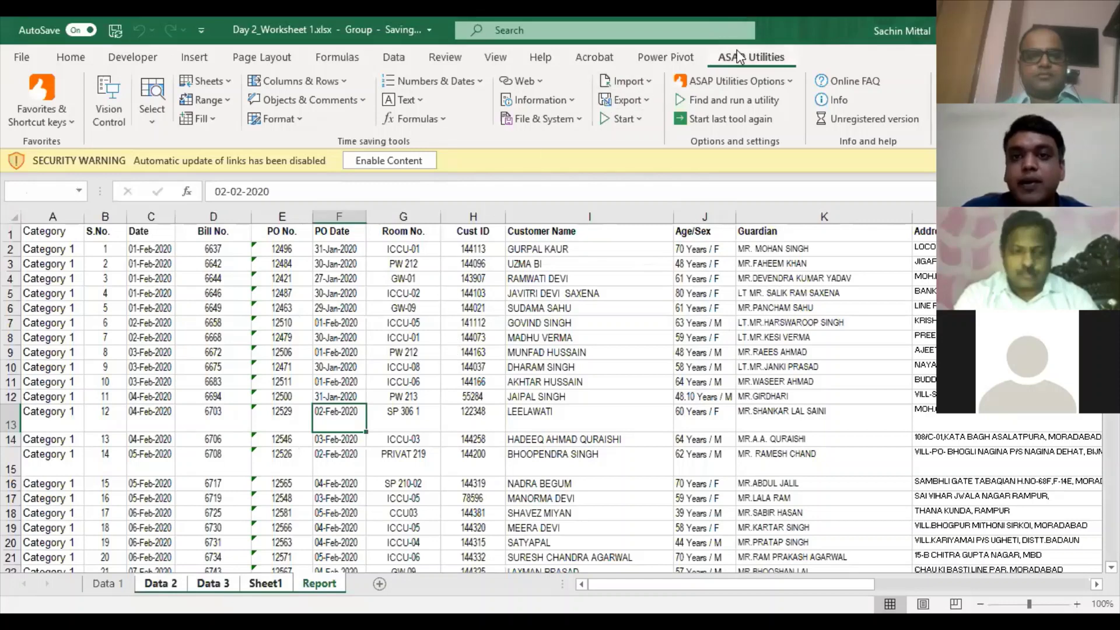
# - Compare the grouped-sheets and all-five-sheets unprotect options, then cancel without unprotecting
pyautogui.click(230, 89)
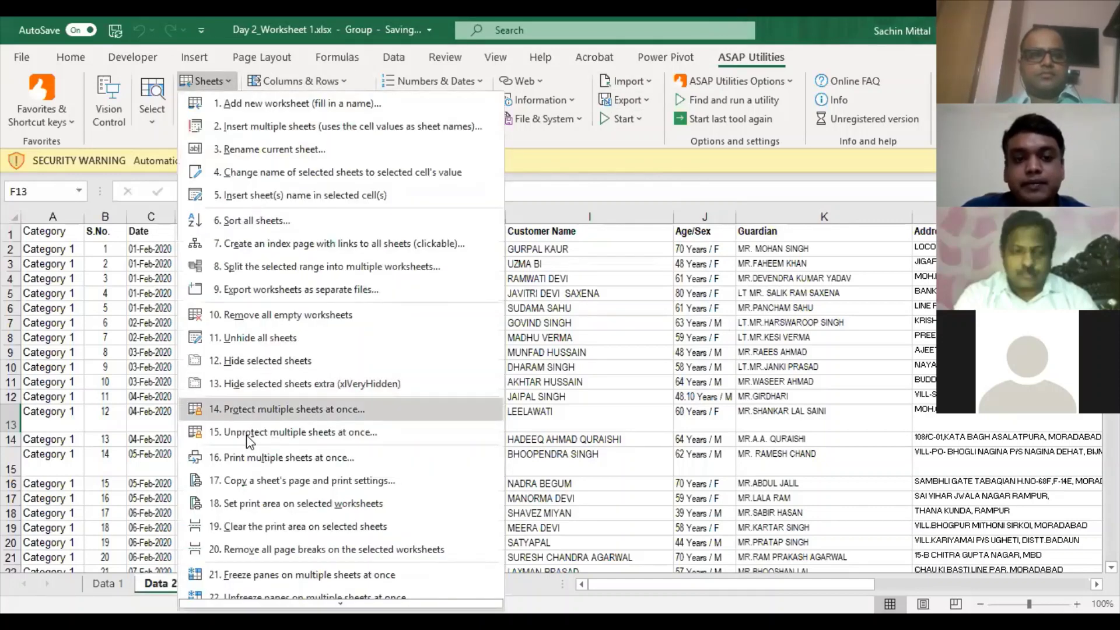
pyautogui.click(246, 435)
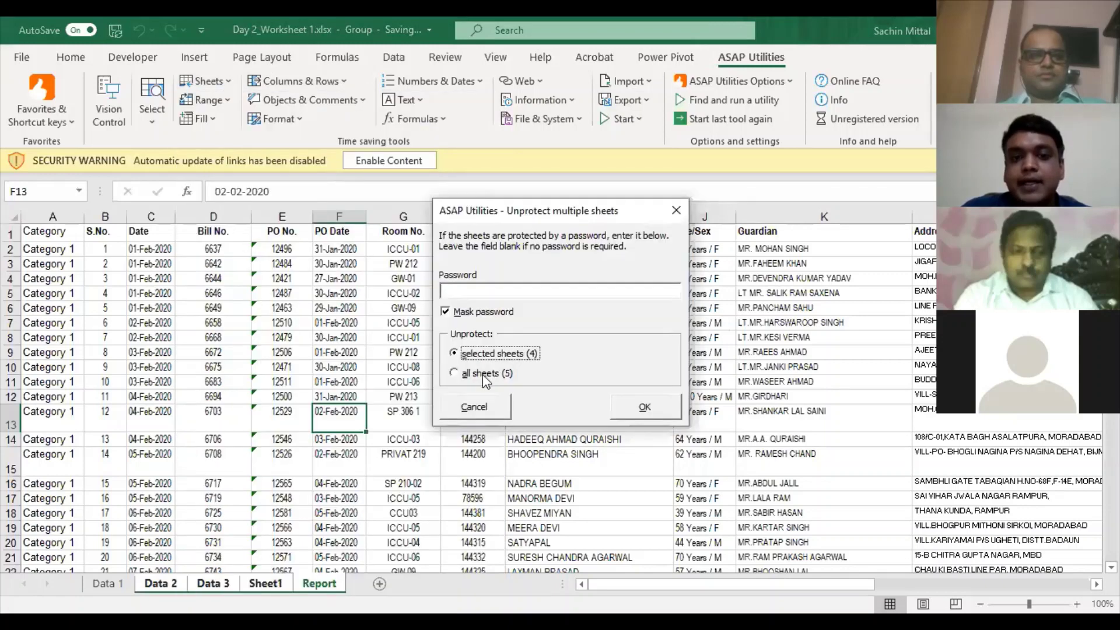
pyautogui.click(489, 355)
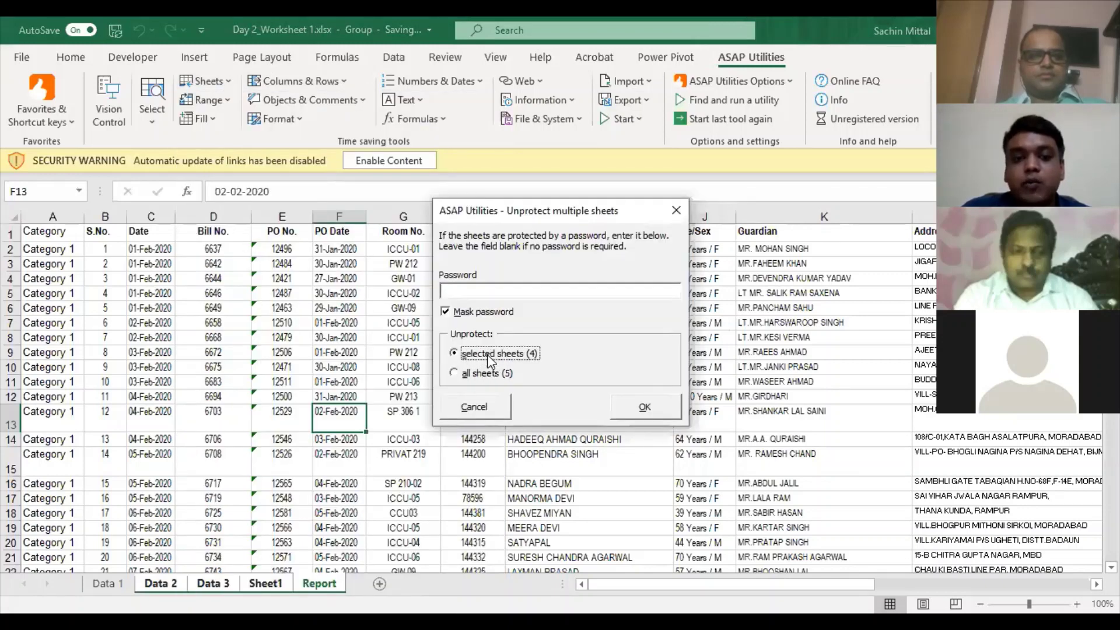
pyautogui.click(480, 371)
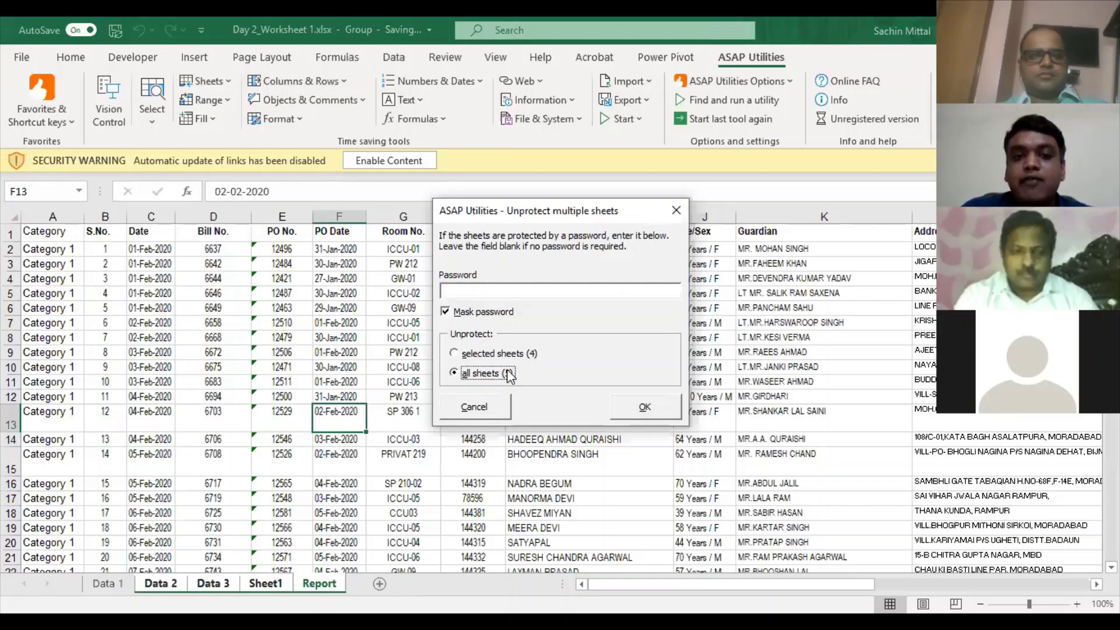
pyautogui.click(505, 401)
pyautogui.click(340, 337)
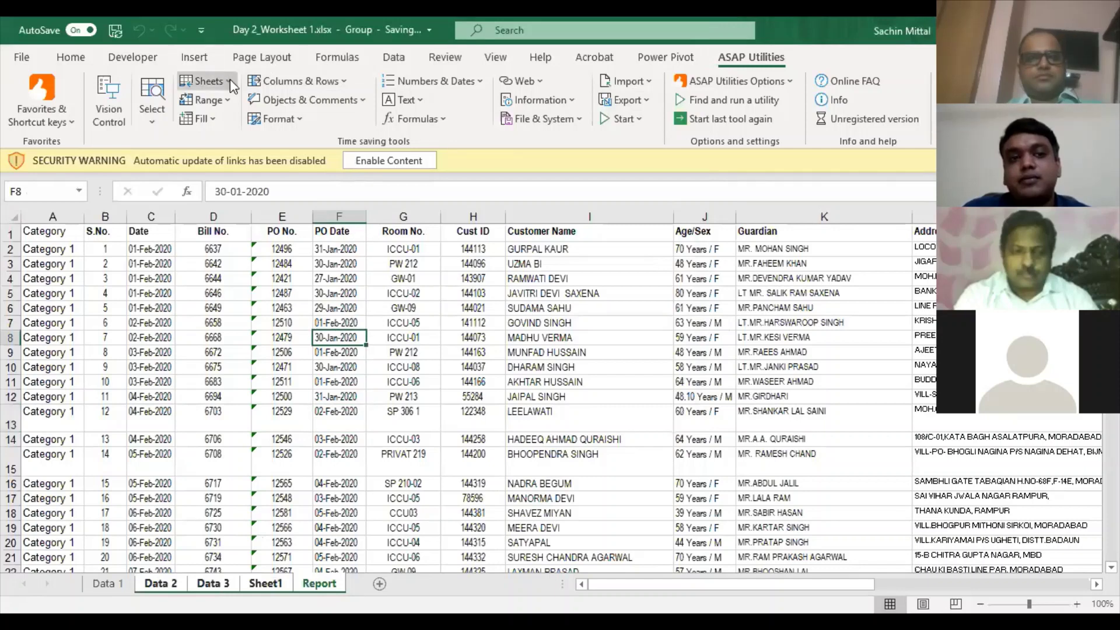
# - Add a blank worksheet, delete it again, and return to Sheet1
pyautogui.click(385, 580)
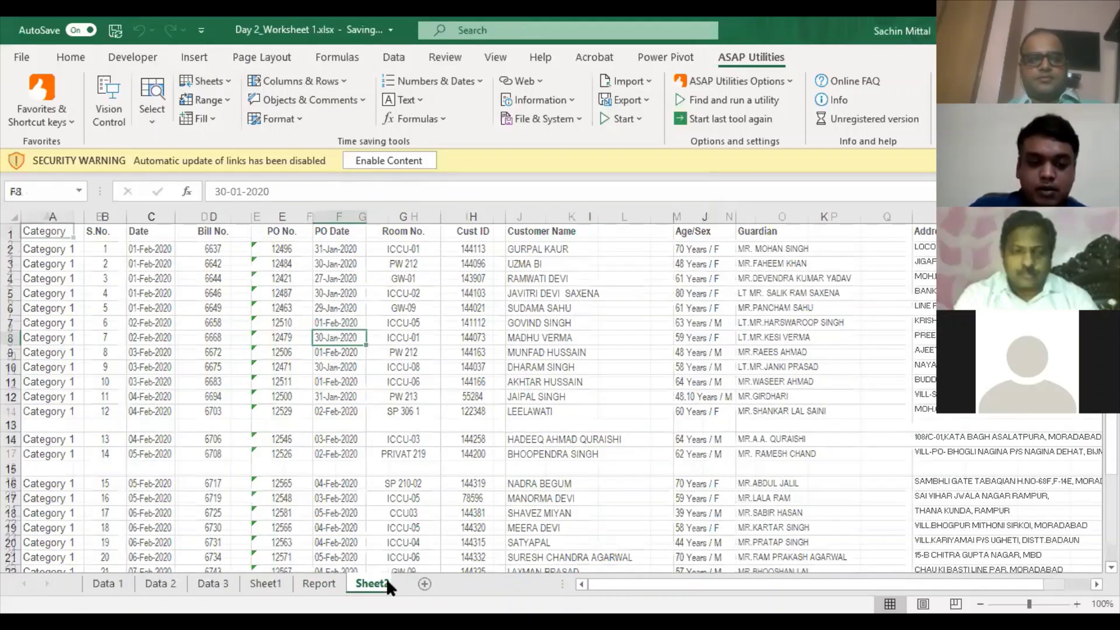
pyautogui.hotkey('alt', 'h')
pyautogui.press('d')
pyautogui.press('s')
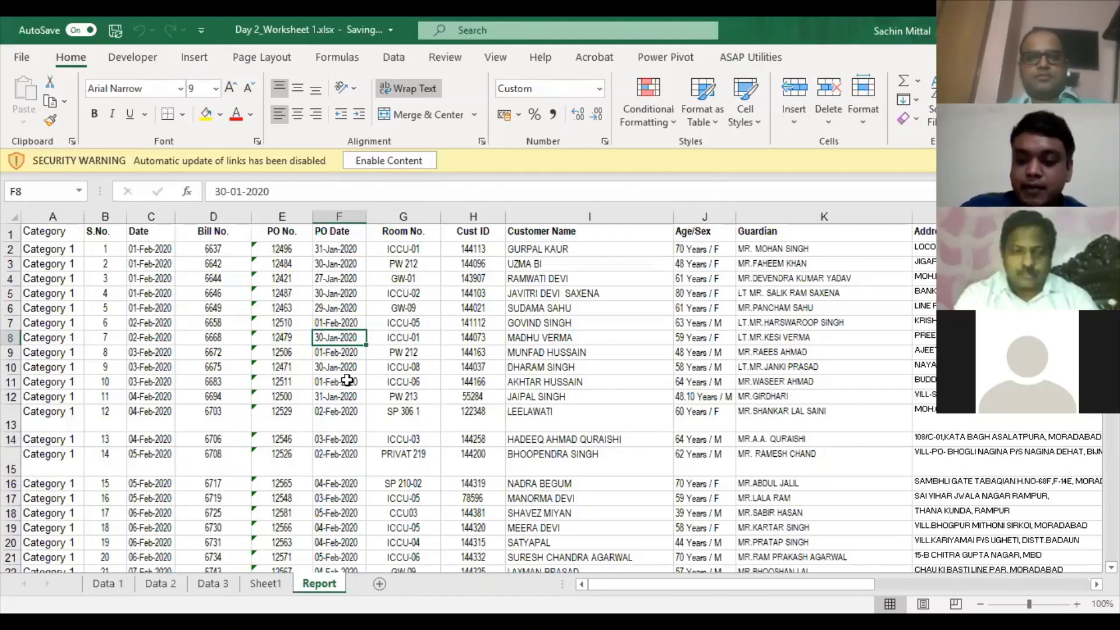
pyautogui.hotkey('ctrl', 'pageup')
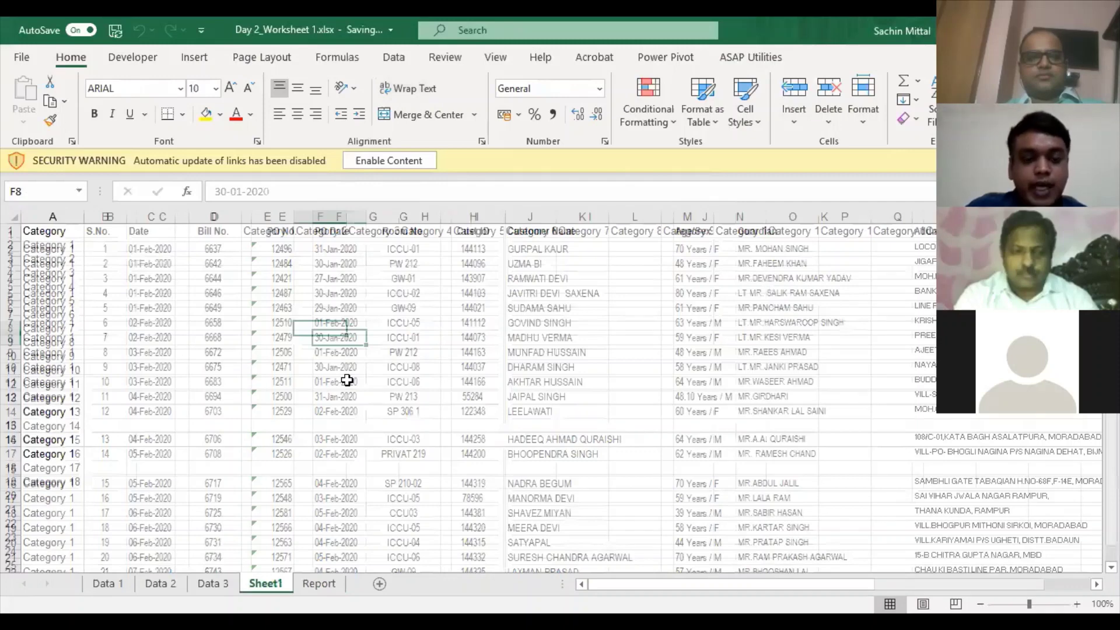
# - Insert a new sheet titled 'Index', merged and centred across A1:B1
pyautogui.hotkey('shift', 'F11')
pyautogui.write('Index')
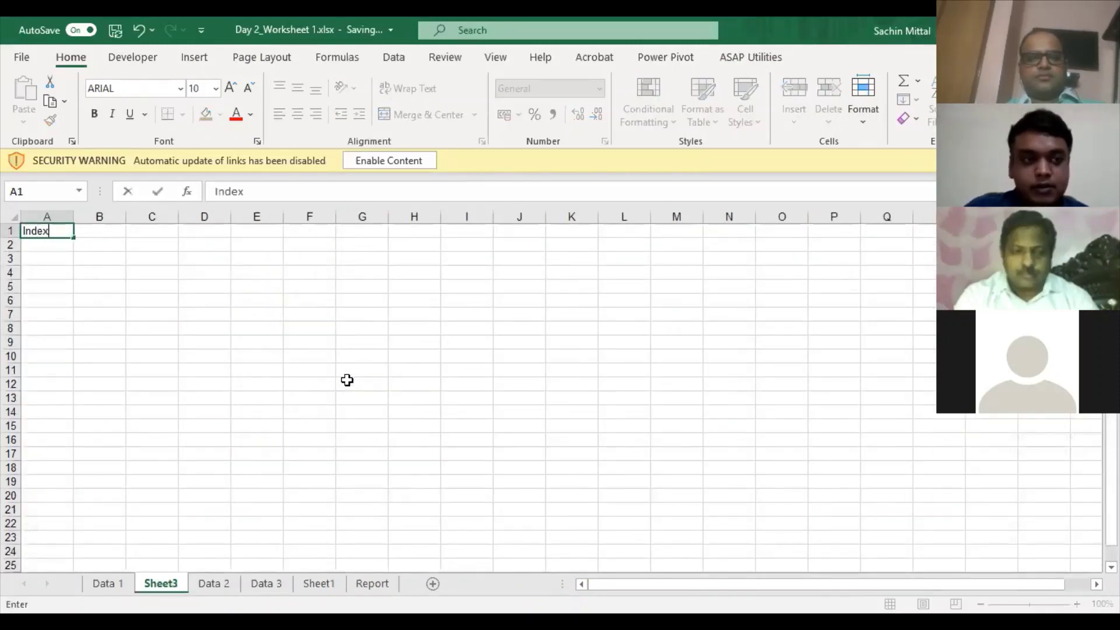
pyautogui.hotkey('ctrl', 'Return')
pyautogui.hotkey('shift', 'Right')
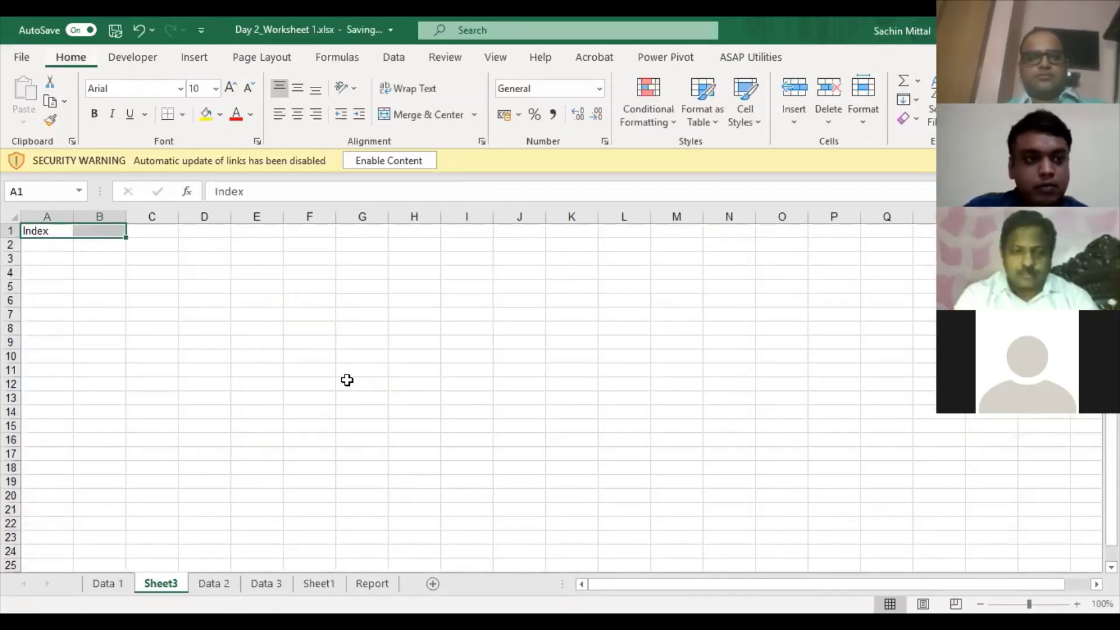
pyautogui.hotkey('alt', 'h')
pyautogui.press('m')
pyautogui.press('c')
pyautogui.press('Down')
# - Enter the heading 'Sr No.' in A2, fixing its capitalisation
pyautogui.write('S')
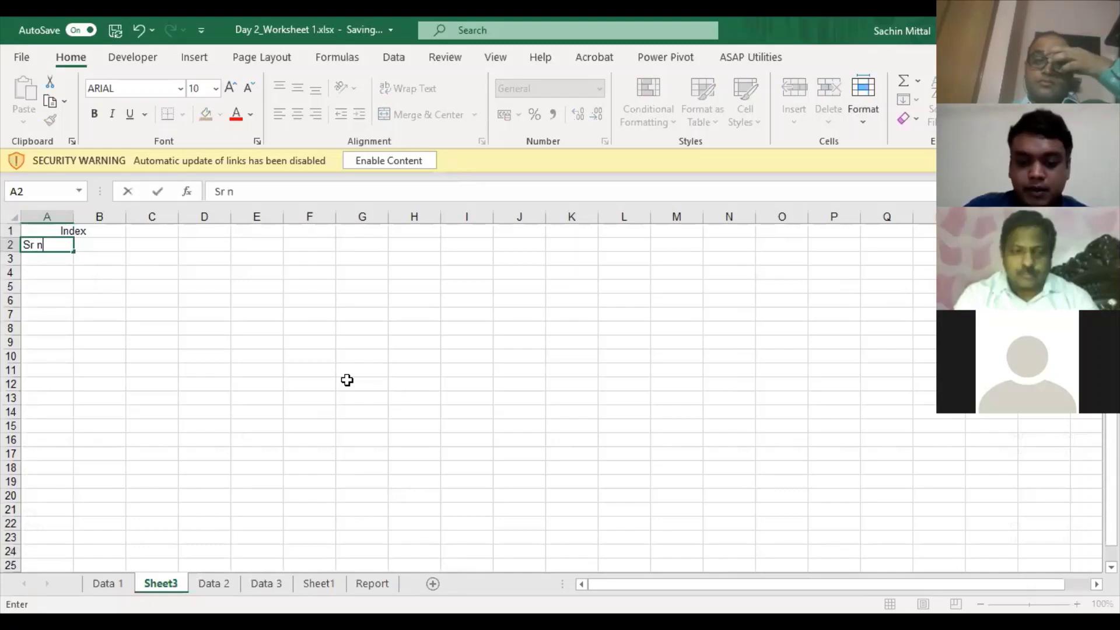
pyautogui.write('r nO.')
pyautogui.press('F2')
pyautogui.press('Left')
pyautogui.press('BackSpace')
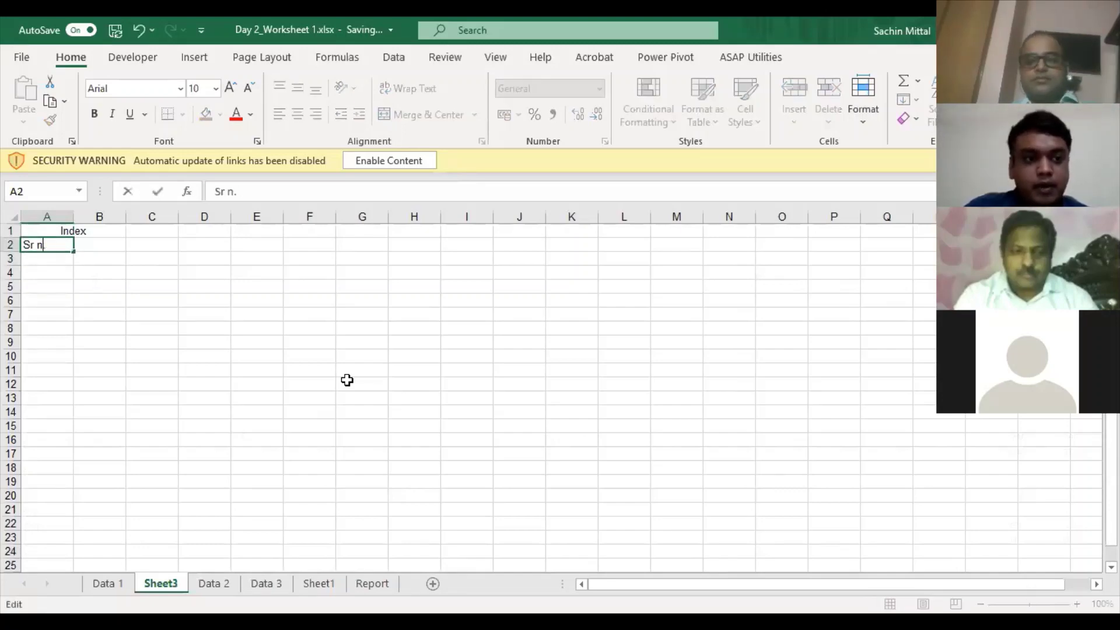
pyautogui.press('Return')
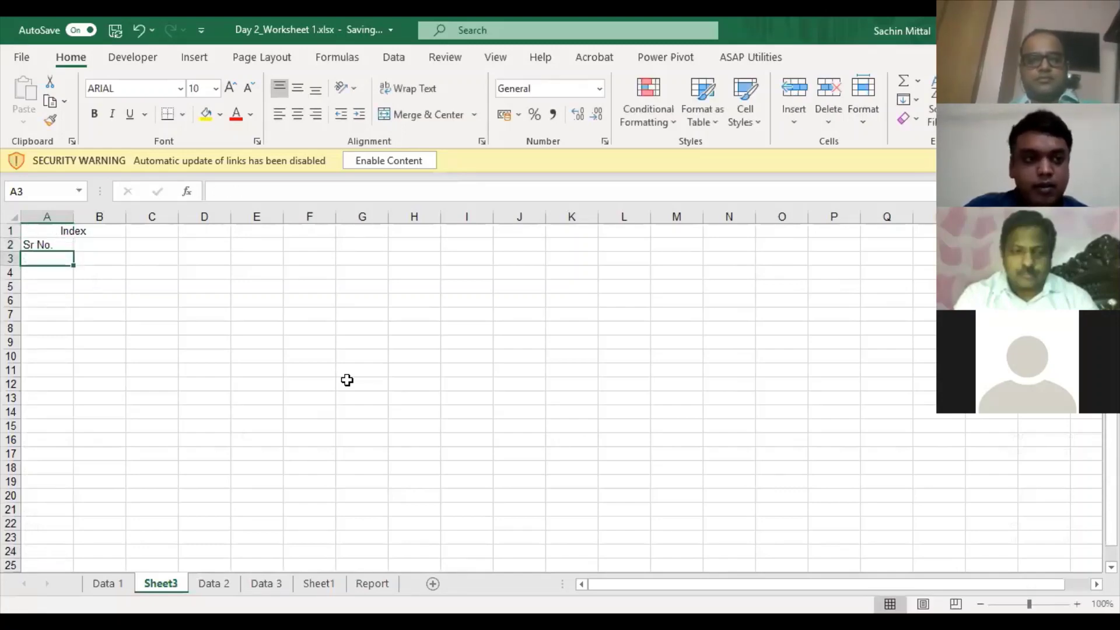
# - Enter 1 in A3 and =A3+1 in A4, then fill down to A8
pyautogui.write('1')
pyautogui.press('Return')
pyautogui.write('=')
pyautogui.press('Up')
pyautogui.write('+1')
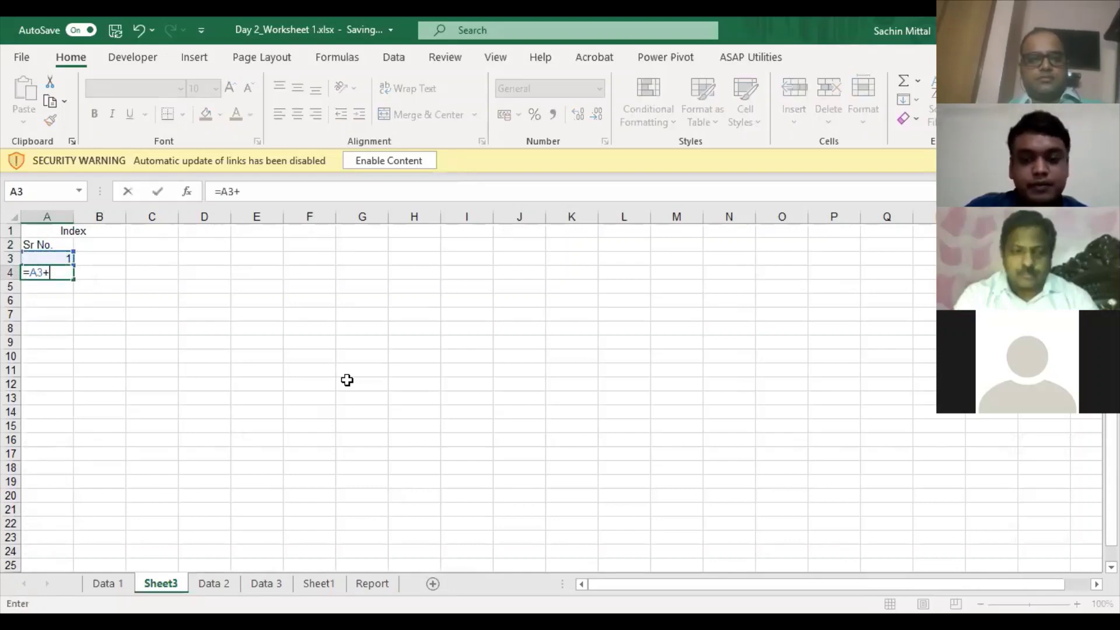
pyautogui.press('Return')
pyautogui.press('Up')
pyautogui.hotkey('shift', 'Down')
pyautogui.hotkey('shift', 'Down')
pyautogui.hotkey('shift', 'Down')
pyautogui.hotkey('shift', 'Down')
pyautogui.hotkey('ctrl', 'd')
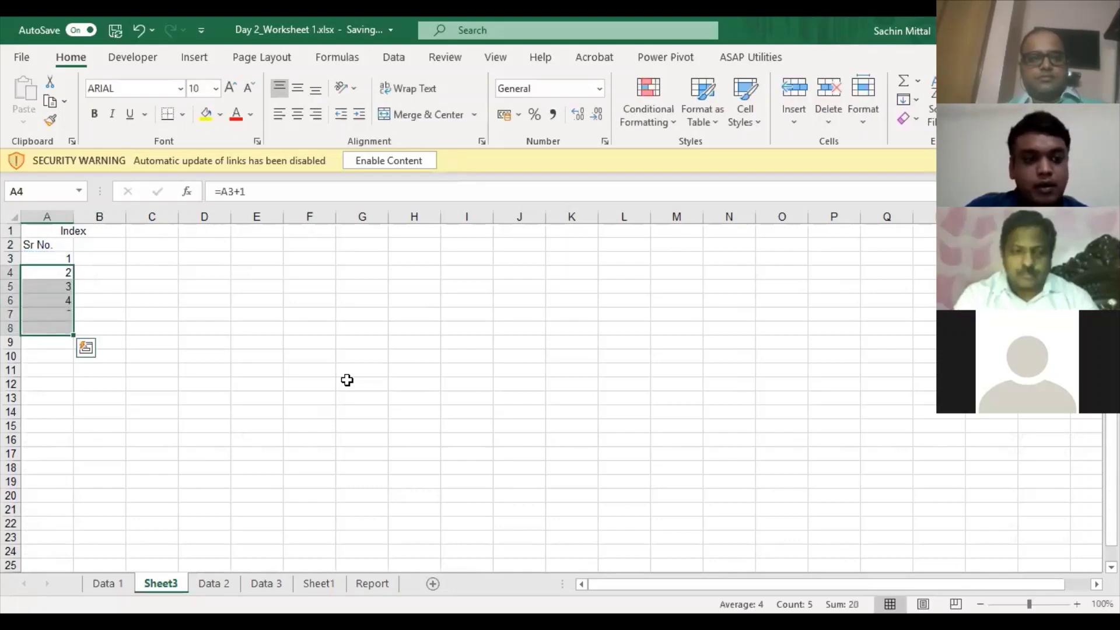
# - Review the filled serial numbers and formulas in A3:A8
pyautogui.press('Down')
pyautogui.press('Down')
pyautogui.press('Up')
pyautogui.press('Up')
pyautogui.press('Up')
pyautogui.hotkey('ctrl', 'shift', 'Down')
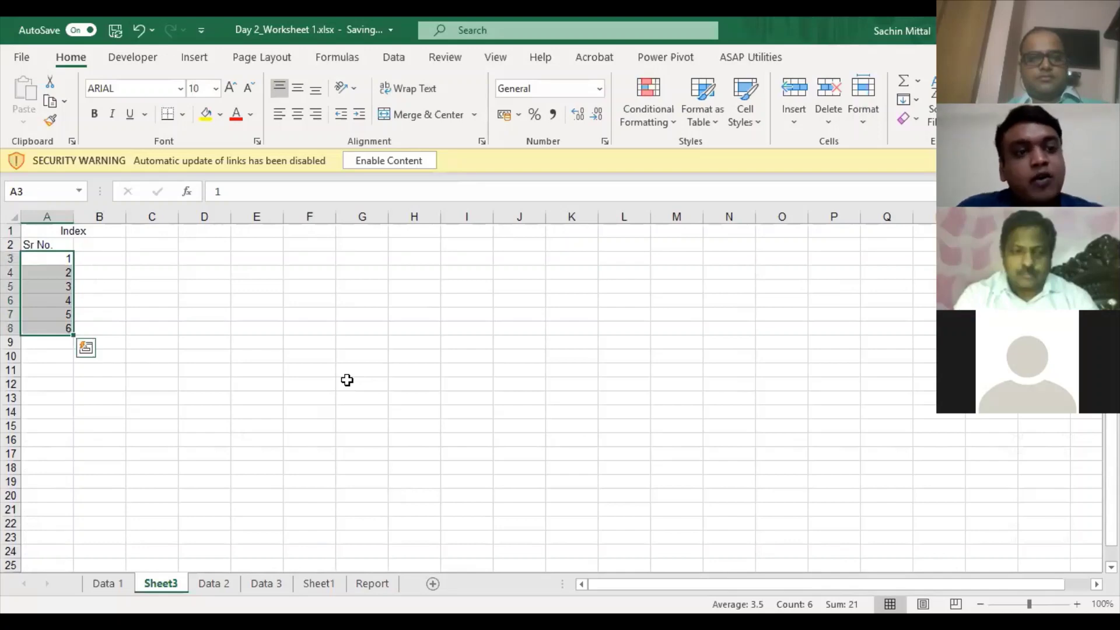
pyautogui.press('Down')
pyautogui.press('Up')
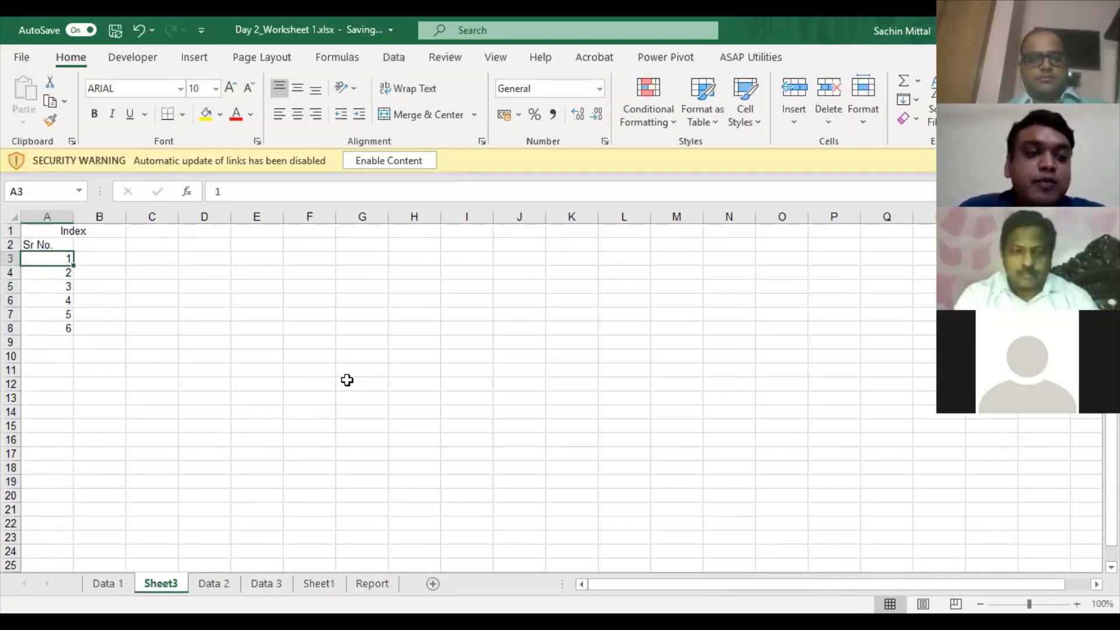
pyautogui.hotkey('ctrl', 'shift', 'Down')
pyautogui.press('Up')
pyautogui.press('Down')
pyautogui.hotkey('ctrl', 'shift', 'Down')
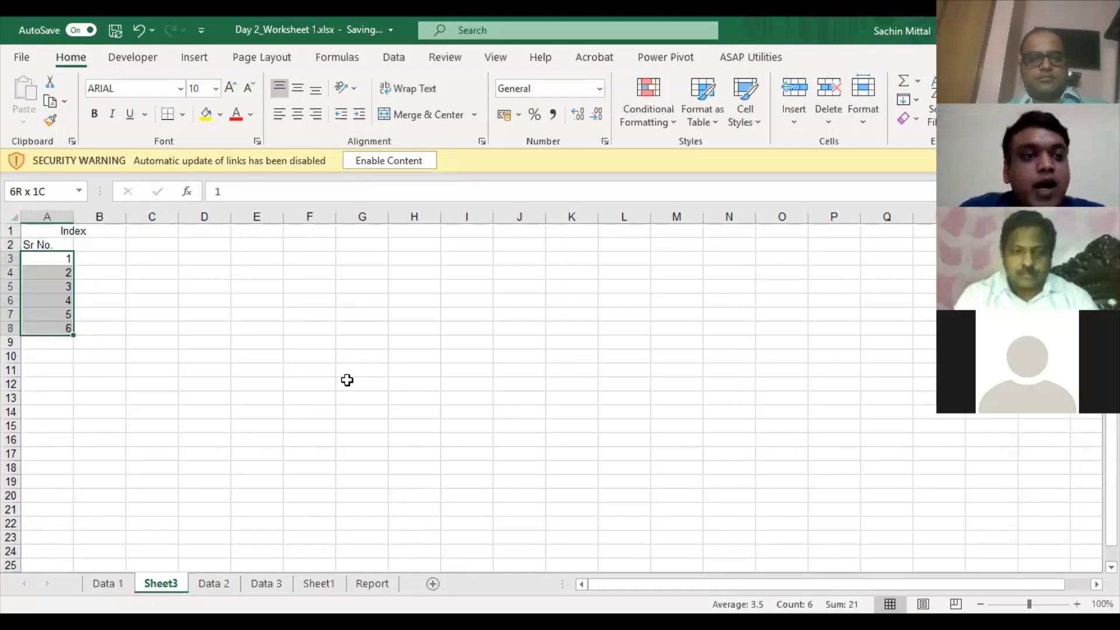
pyautogui.press('Up')
pyautogui.press('Down')
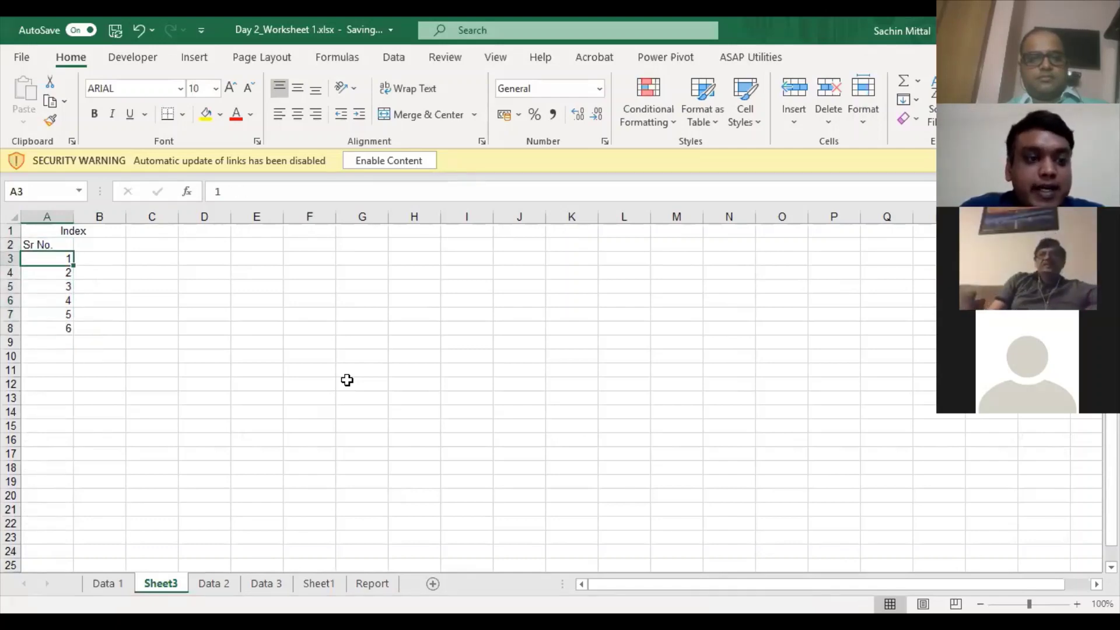
pyautogui.press('Down')
pyautogui.press('Down')
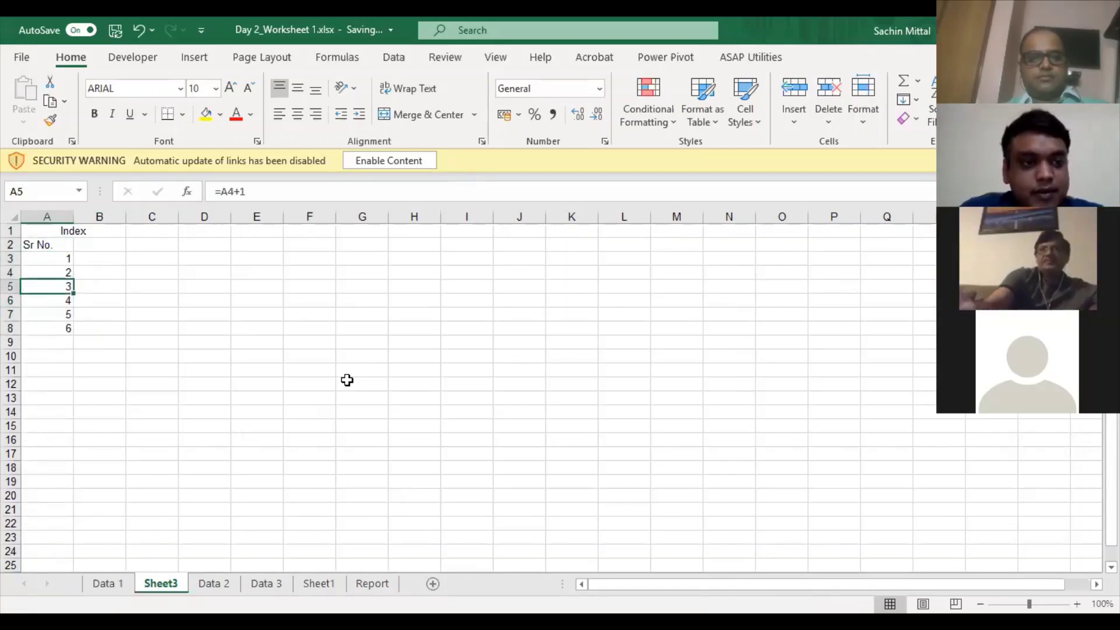
# - Clear A5:A8 and centre the remaining serial numbers 1 and 2
pyautogui.hotkey('ctrl', 'shift', 'Down')
pyautogui.press('Delete')
pyautogui.press('Up')
pyautogui.press('Up')
pyautogui.hotkey('shift', 'Down')
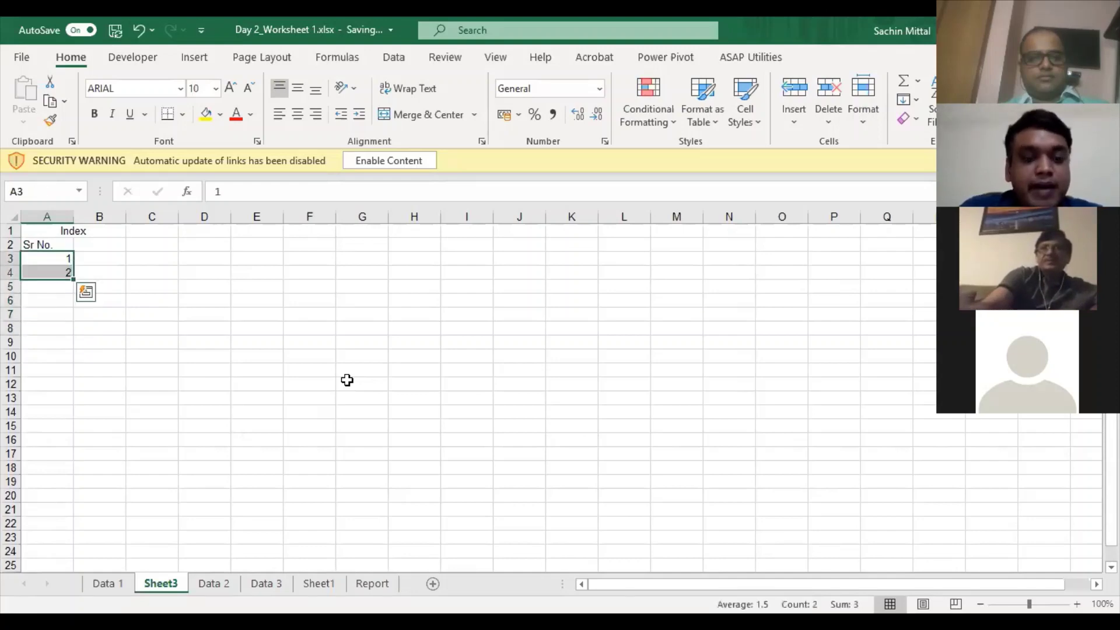
pyautogui.hotkey('alt', 'h')
pyautogui.press('a')
pyautogui.press('c')
# - Drag the fill handle from A3:A4 to extend the serial numbers past 200
pyautogui.press('Up')
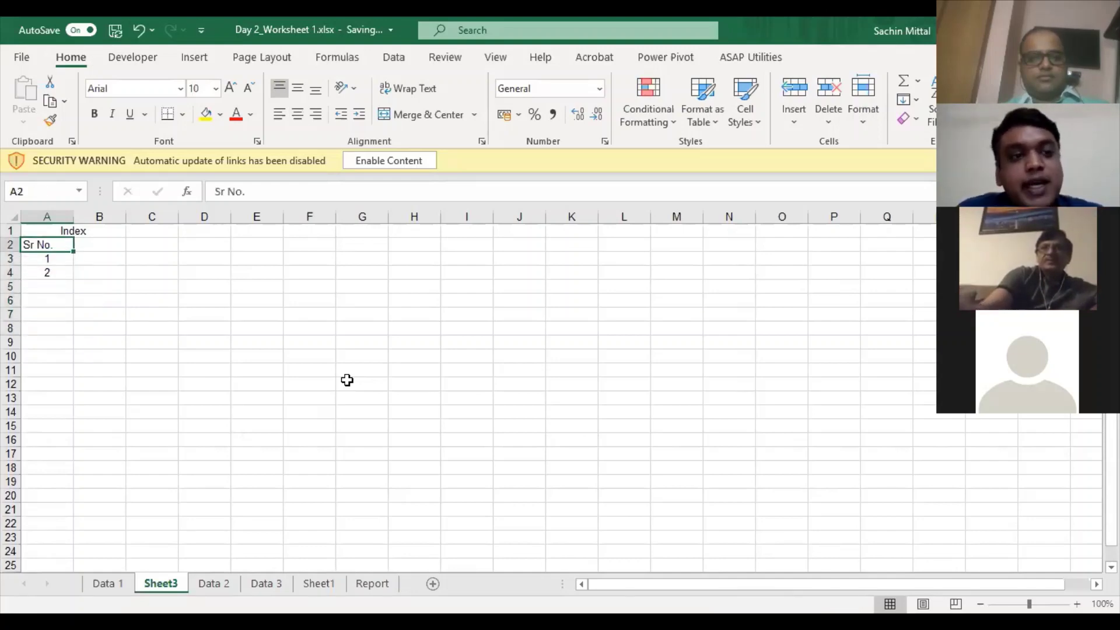
pyautogui.press('Down')
pyautogui.hotkey('shift', 'Down')
pyautogui.moveTo(78, 279); pyautogui.dragTo(70, 566)
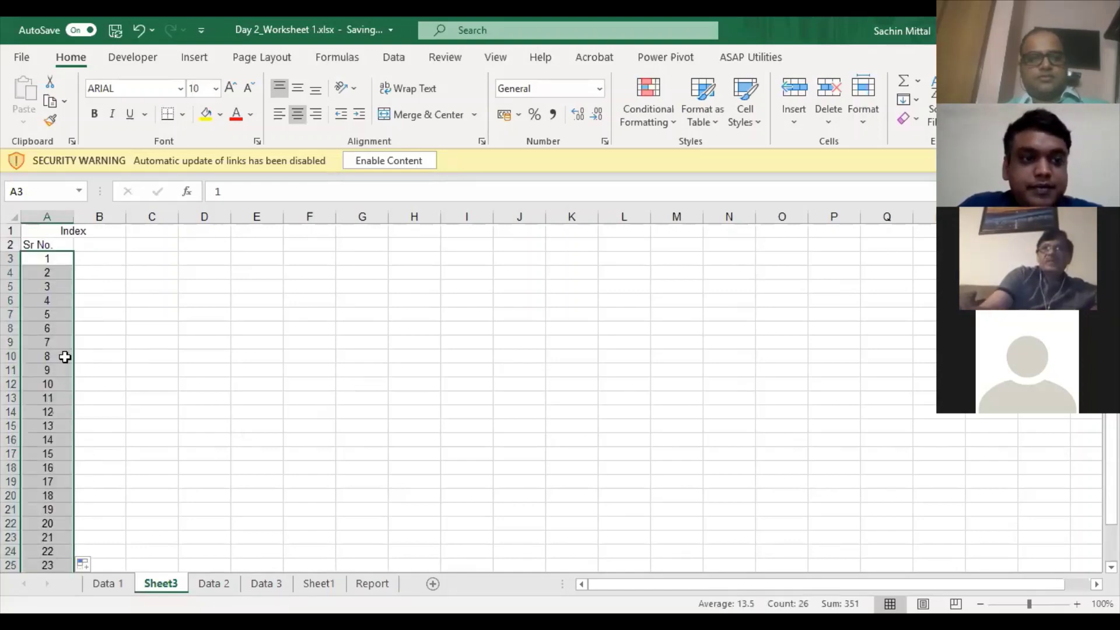
pyautogui.click(64, 356)
pyautogui.click(55, 257)
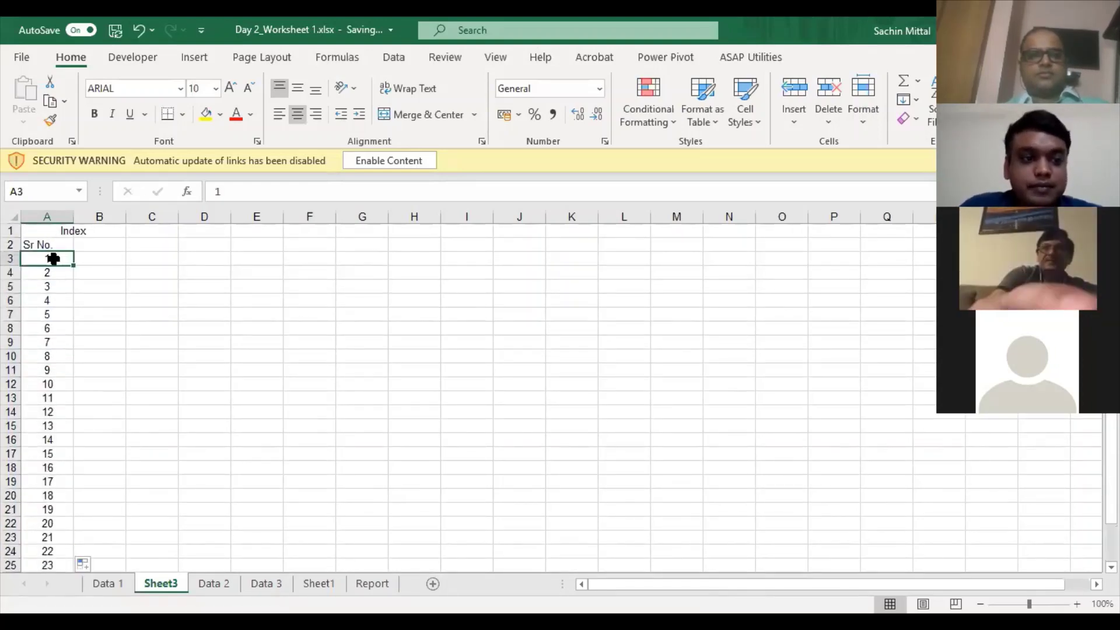
pyautogui.hotkey('ctrl', 'shift', 'Down')
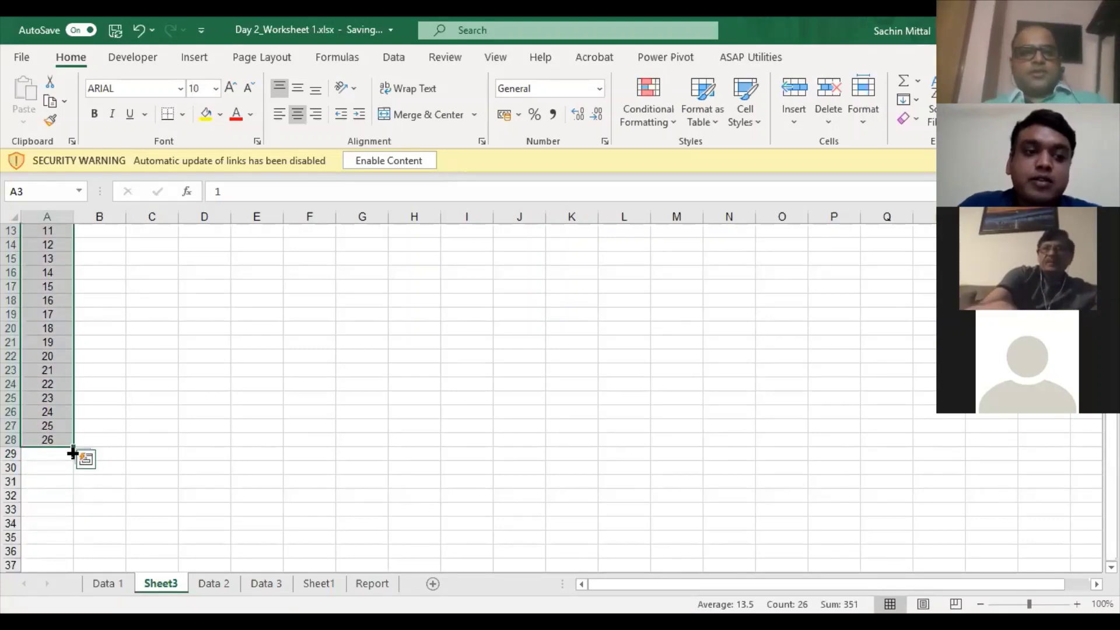
pyautogui.moveTo(71, 448); pyautogui.dragTo(58, 373)
pyautogui.scroll(7, 63, 360)
pyautogui.click(52, 291)
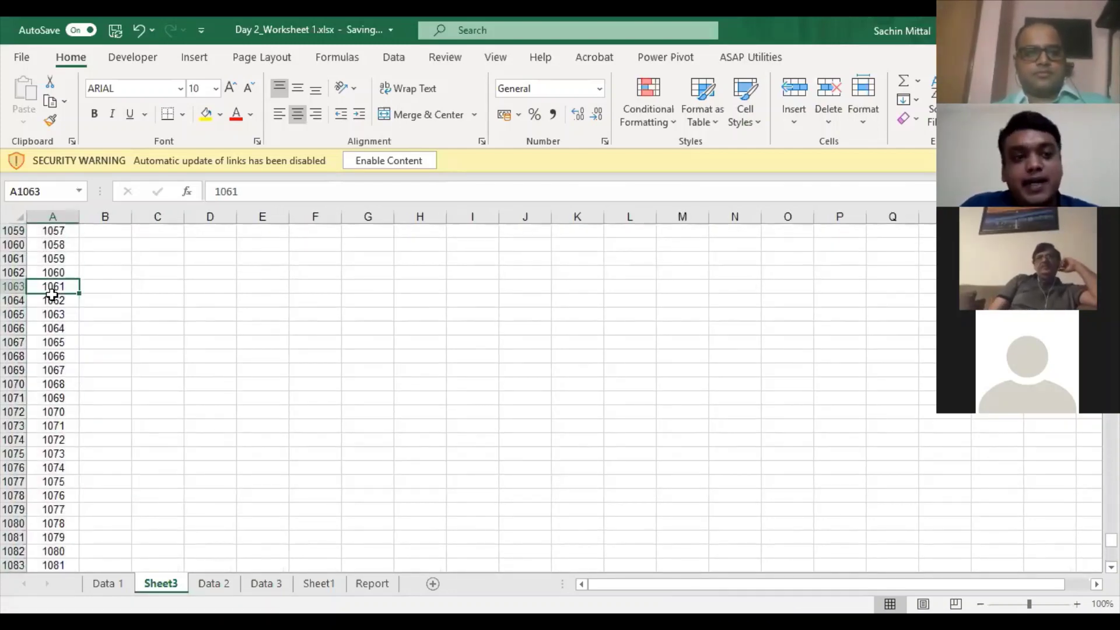
pyautogui.hotkey('ctrl', 'Up')
pyautogui.press('Down')
pyautogui.press('Down')
pyautogui.scroll(-20, 51, 294)
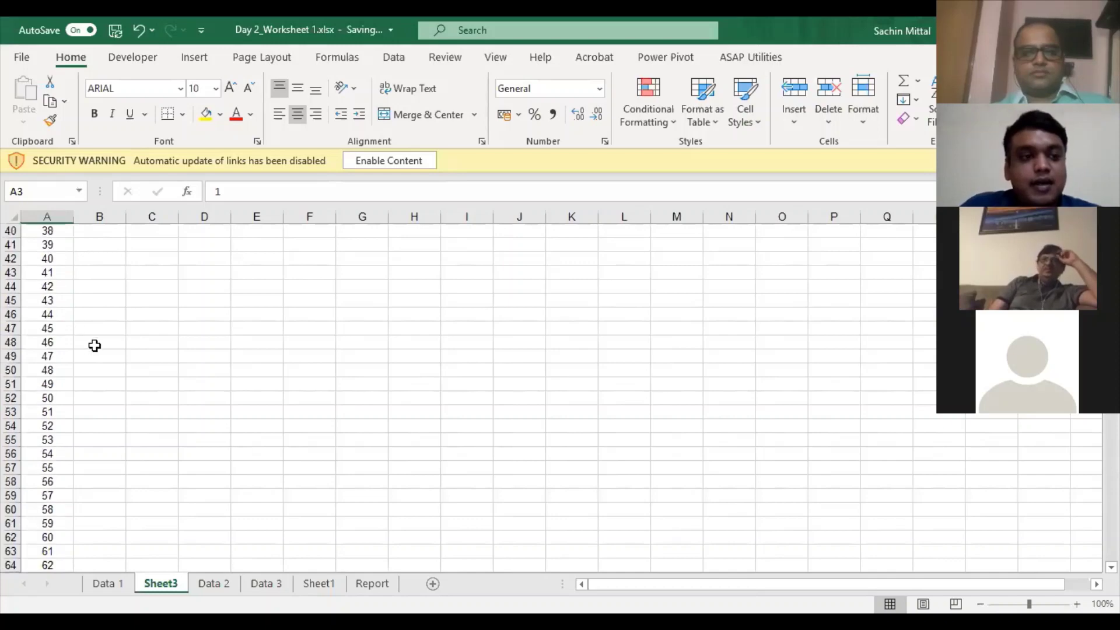
pyautogui.scroll(-20, 61, 511)
# - Delete row 204 (number 202), so the numbering jumps from 201 to 203
pyautogui.click(55, 508)
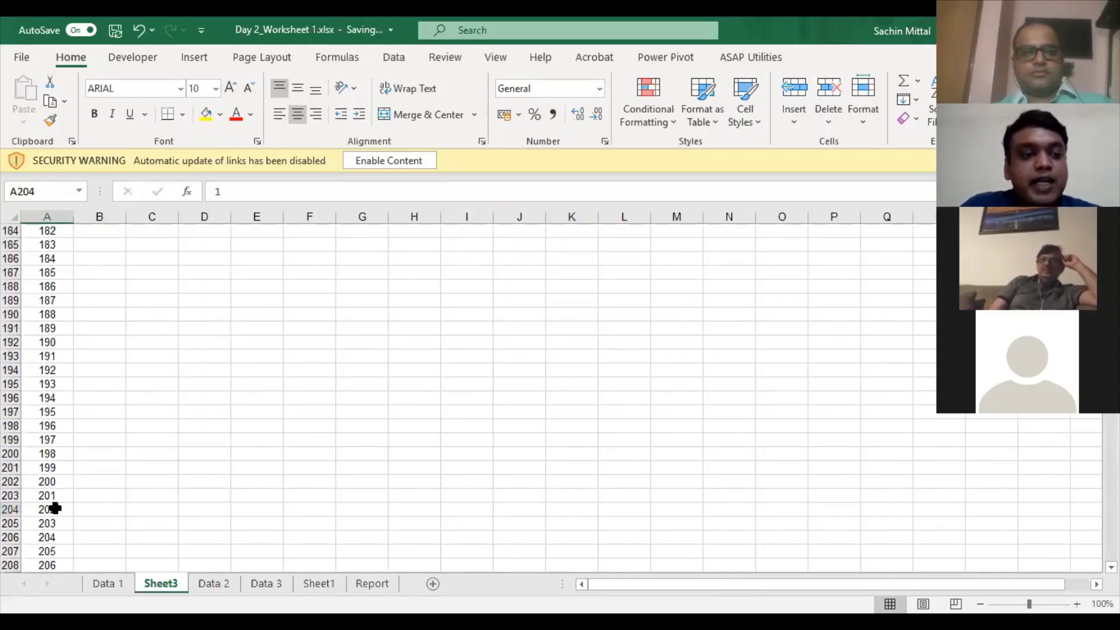
pyautogui.hotkey('shift', 'space')
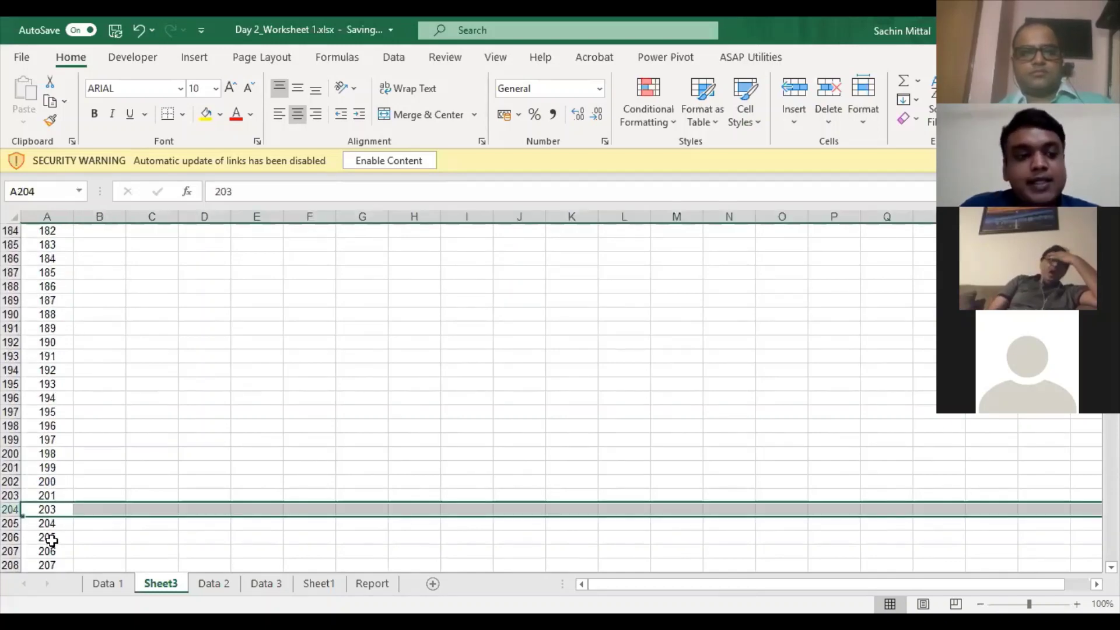
pyautogui.hotkey('ctrl', '-')
pyautogui.scroll(-12, 51, 541)
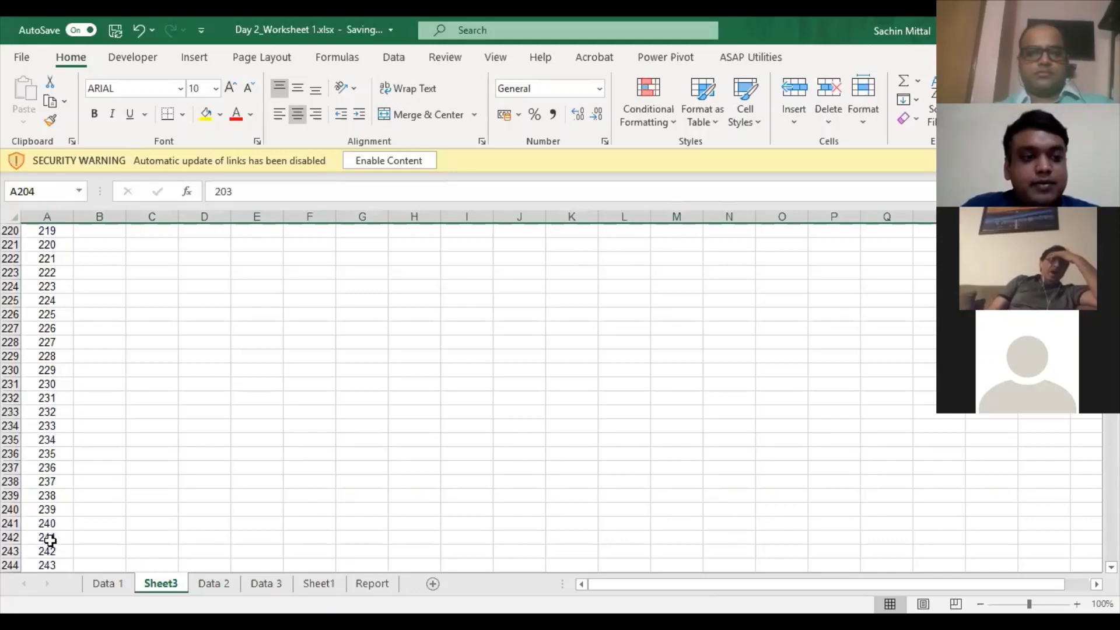
pyautogui.scroll(10, 47, 513)
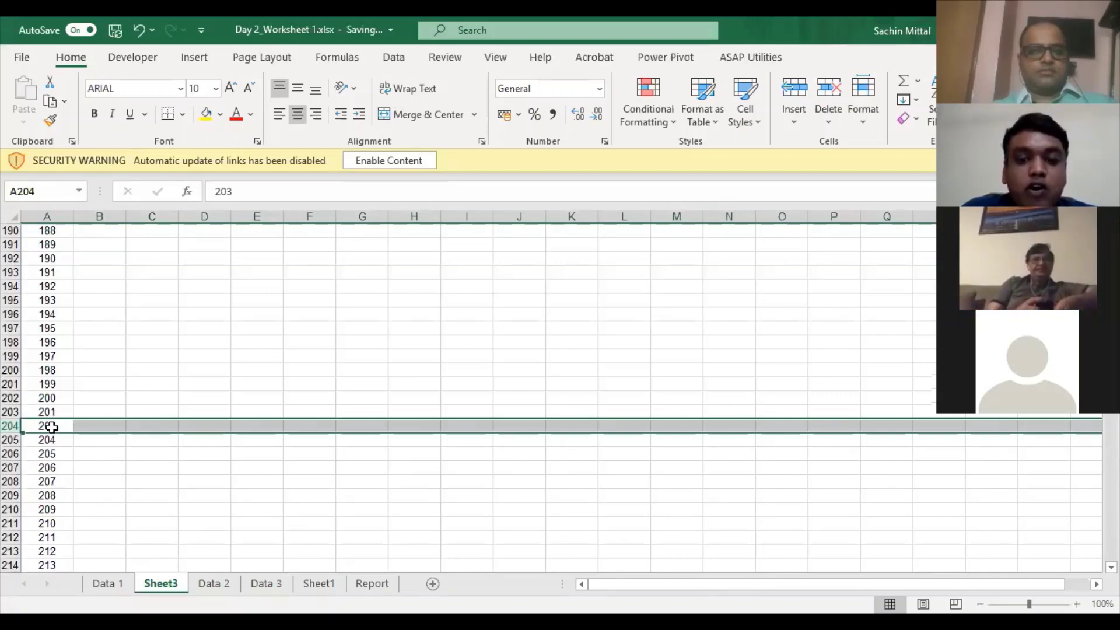
pyautogui.press('Up')
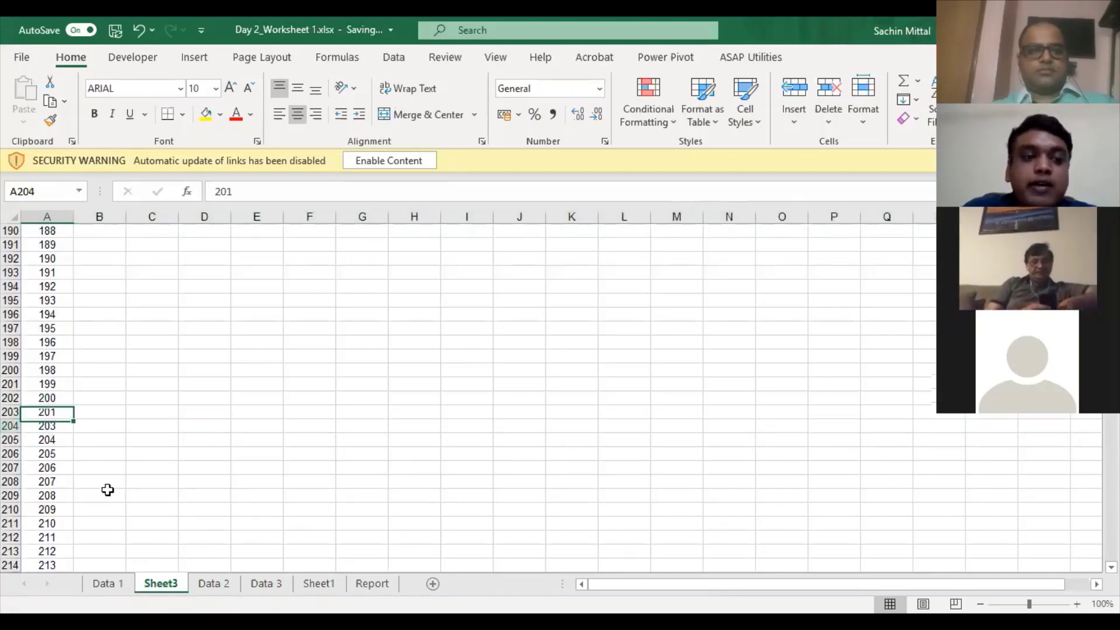
pyautogui.press('Down')
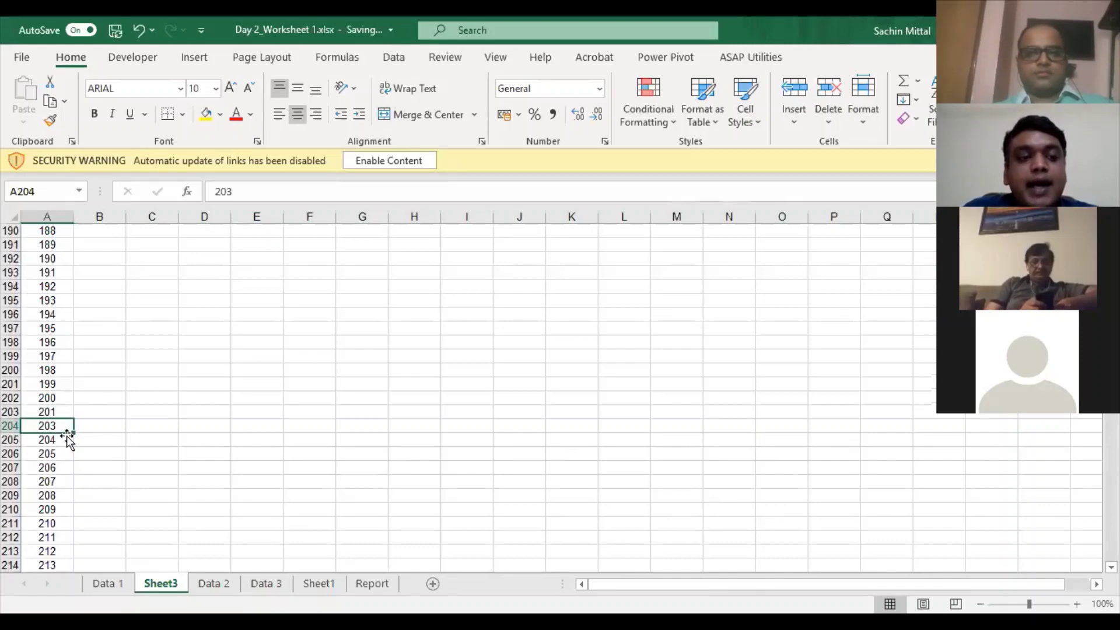
pyautogui.scroll(5, 67, 403)
pyautogui.scroll(20, 67, 399)
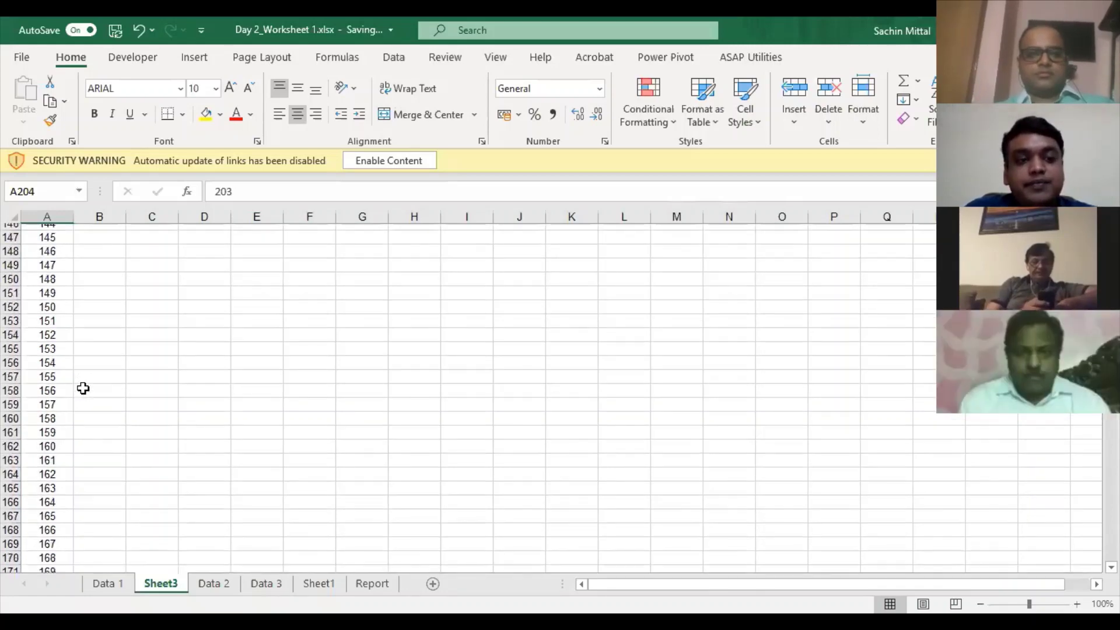
pyautogui.scroll(2, 59, 417)
pyautogui.scroll(-4, 57, 423)
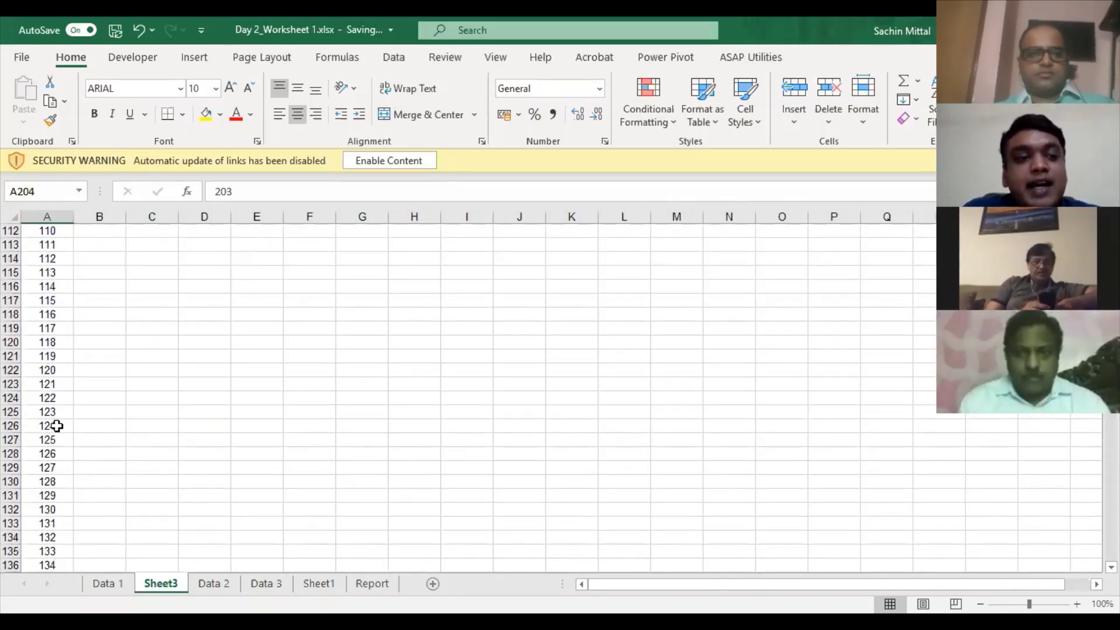
pyautogui.scroll(-17, 59, 426)
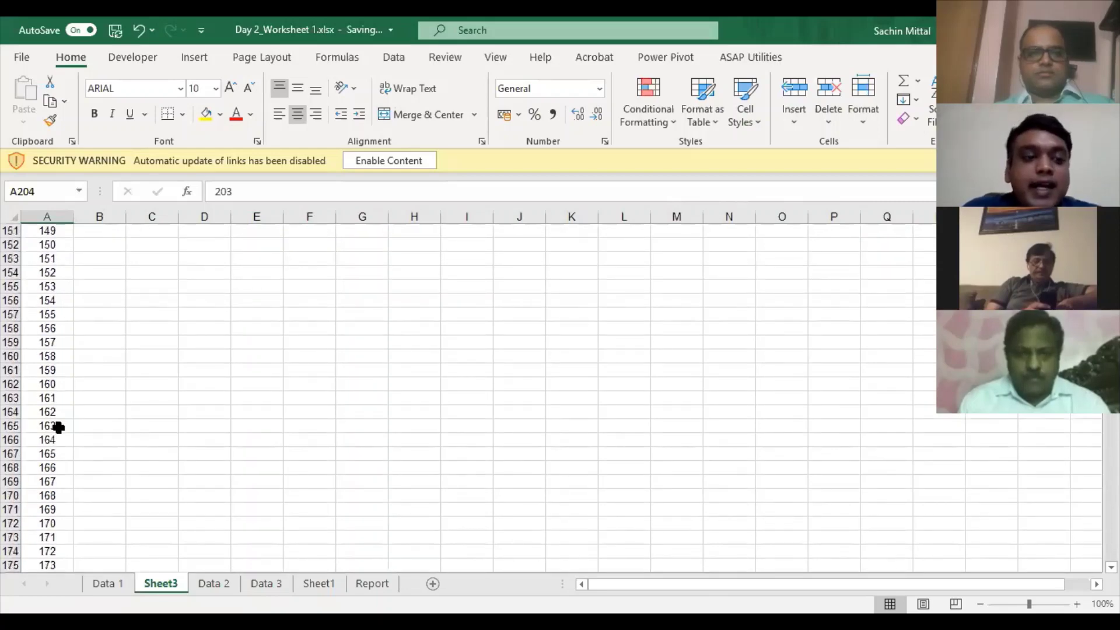
pyautogui.scroll(6, 56, 433)
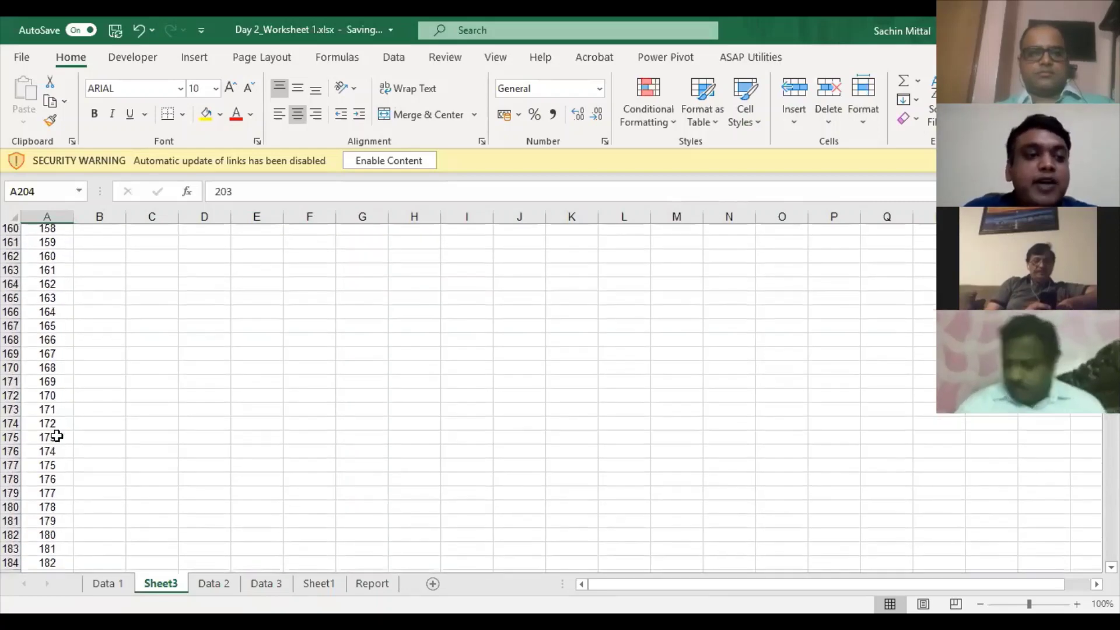
pyautogui.scroll(5, 63, 432)
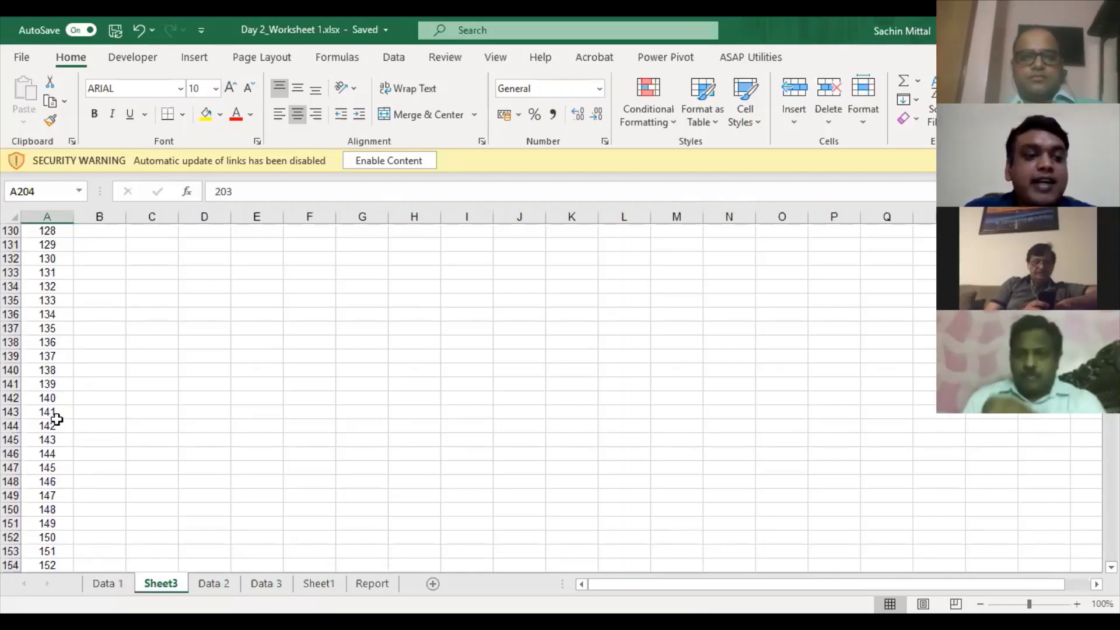
pyautogui.scroll(5, 56, 418)
pyautogui.moveTo(57, 421); pyautogui.dragTo(57, 417)
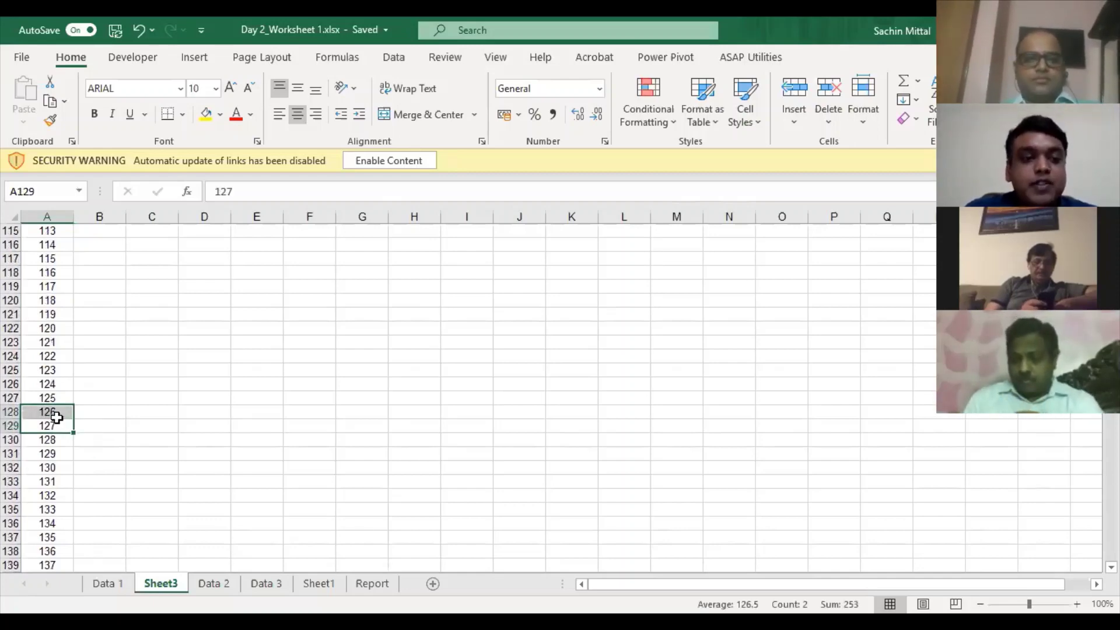
pyautogui.hotkey('ctrl', 'Up')
pyautogui.press('Down')
pyautogui.press('Down')
# - Clear the old serial numbers, then enter 1 in A3 and =A3+1 in A4
pyautogui.hotkey('ctrl', 'shift', 'Down')
pyautogui.press('Delete')
pyautogui.hotkey('ctrl', 'Up')
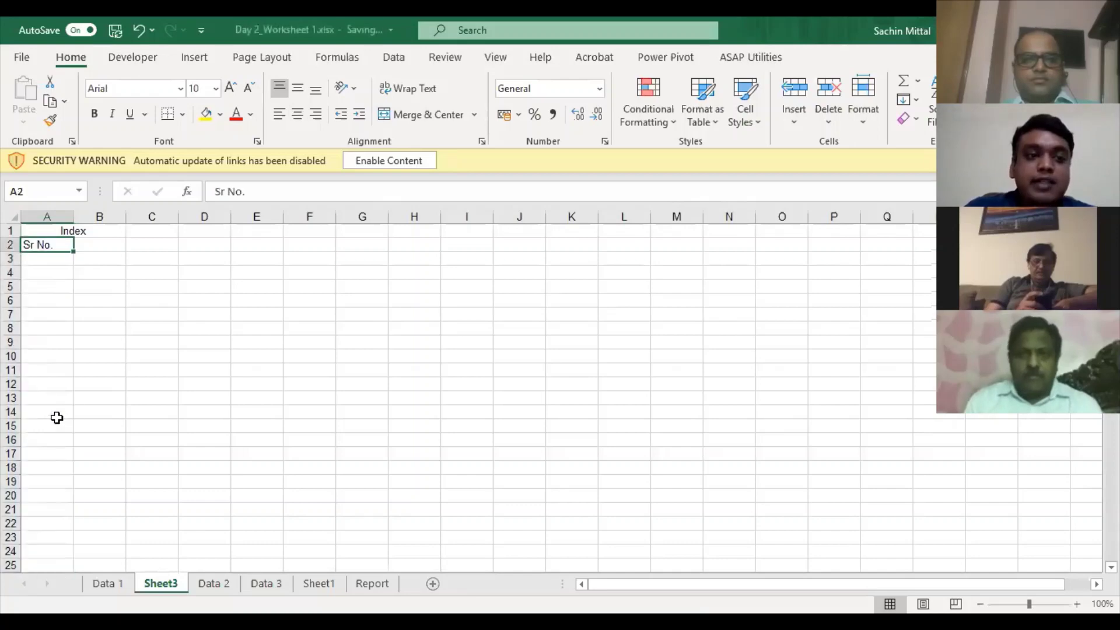
pyautogui.press('Down')
pyautogui.write('1')
pyautogui.press('Return')
pyautogui.write('=A3+1')
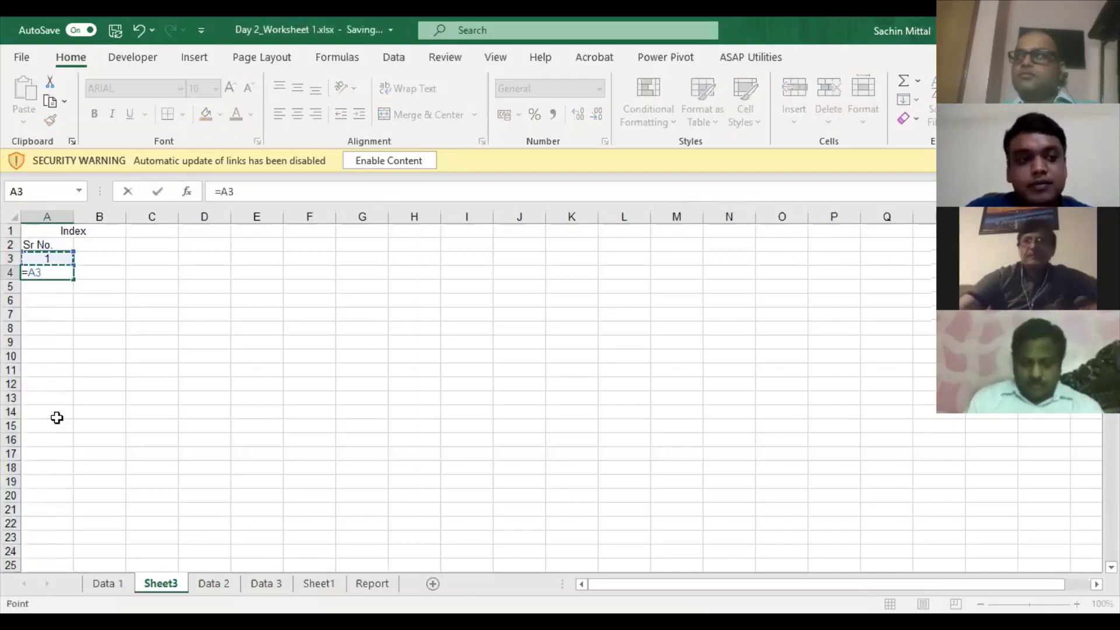
pyautogui.hotkey('ctrl', 'Return')
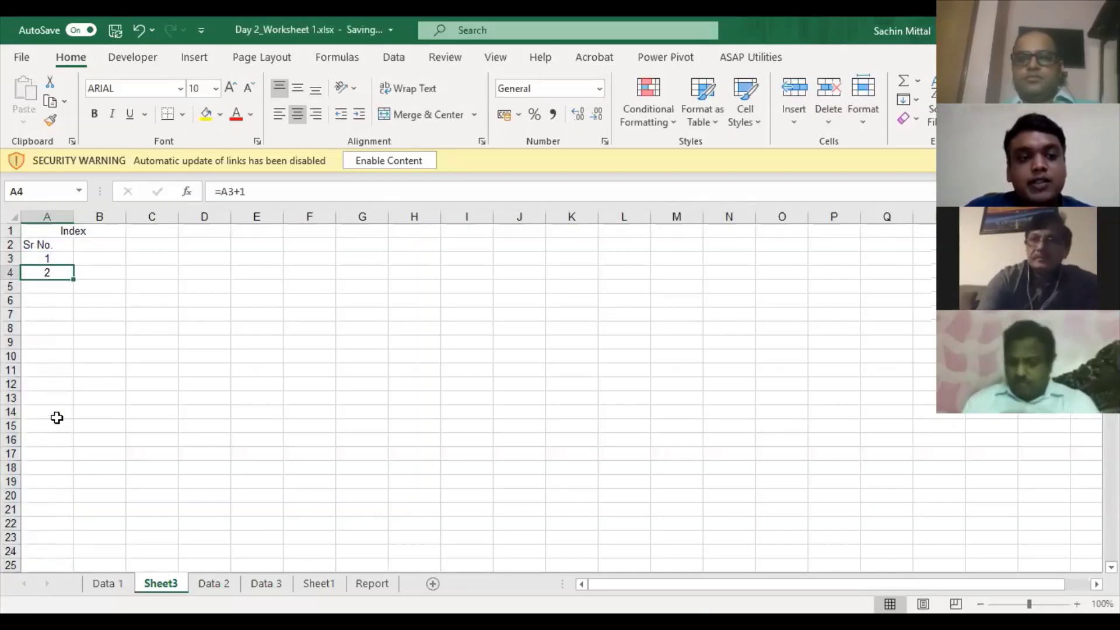
# - Fill the =A3+1 formula down to row 229, numbering through 227
pyautogui.hotkey('shift', 'pagedown')
pyautogui.hotkey('shift', 'pagedown')
pyautogui.hotkey('shift', 'pagedown')
pyautogui.hotkey('shift', 'pagedown')
pyautogui.hotkey('shift', 'pagedown')
pyautogui.hotkey('shift', 'pagedown')
pyautogui.hotkey('shift', 'pagedown')
pyautogui.hotkey('shift', 'pagedown')
pyautogui.hotkey('shift', 'pagedown')
pyautogui.hotkey('ctrl', 'd')
pyautogui.scroll(19, 60, 383)
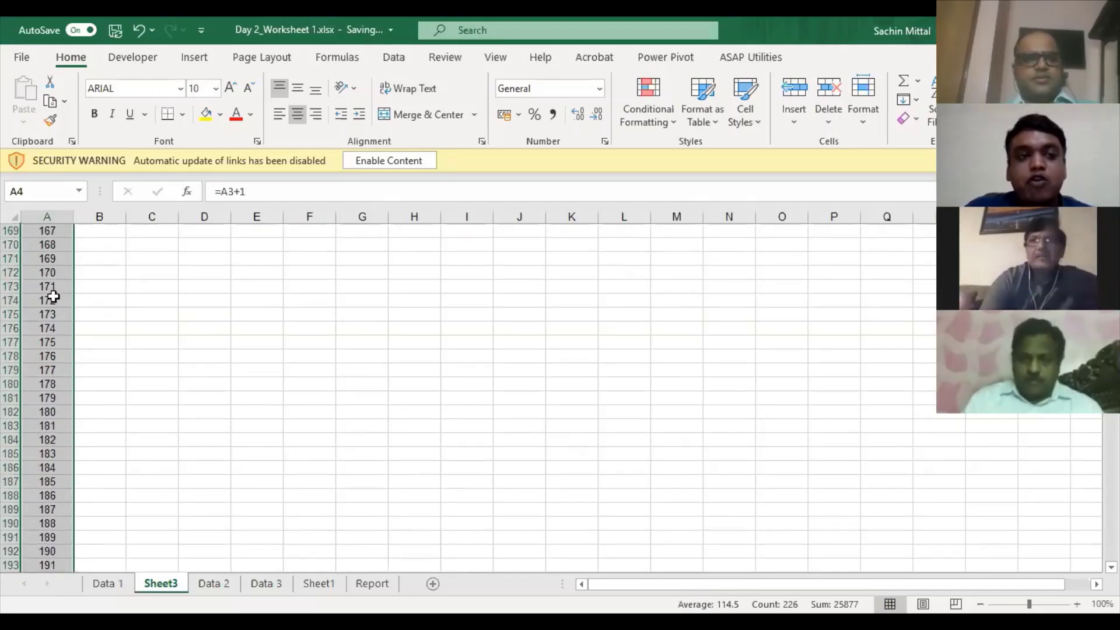
pyautogui.click(53, 297)
pyautogui.hotkey('ctrl', 'Home')
pyautogui.press('Down')
pyautogui.scroll(-1, 54, 447)
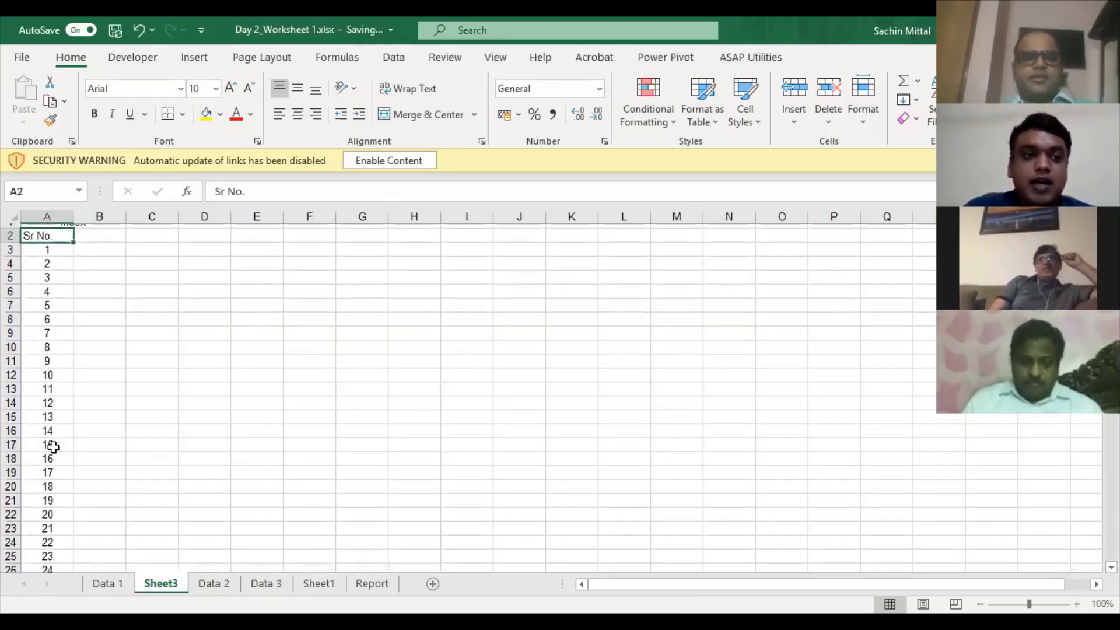
pyautogui.scroll(-3, 53, 447)
# - Delete row 26 to show the #REF! errors, then undo the deletion
pyautogui.click(55, 454)
pyautogui.hotkey('shift', 'space')
pyautogui.hotkey('ctrl', '-')
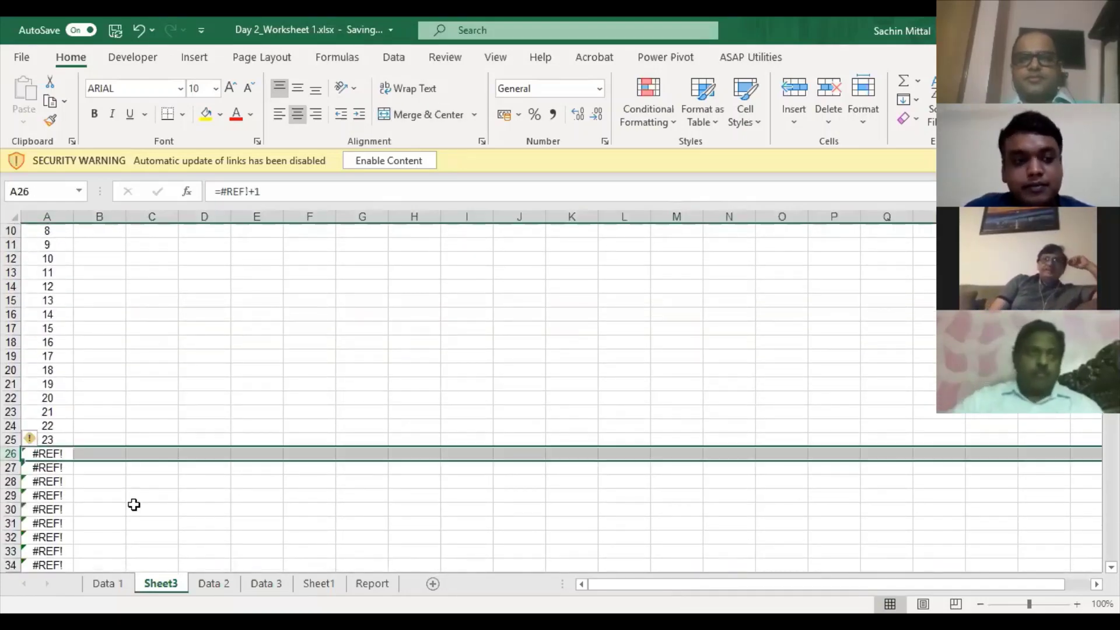
pyautogui.scroll(-3, 137, 482)
pyautogui.scroll(3, 137, 481)
pyautogui.scroll(-1, 134, 480)
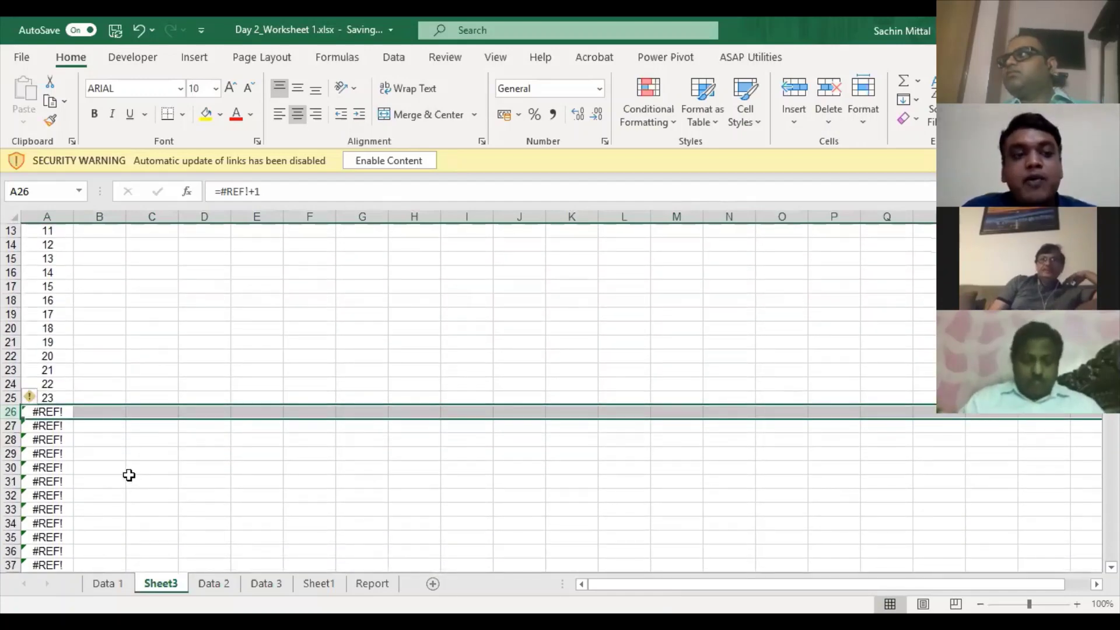
pyautogui.click(123, 452)
pyautogui.click(36, 414)
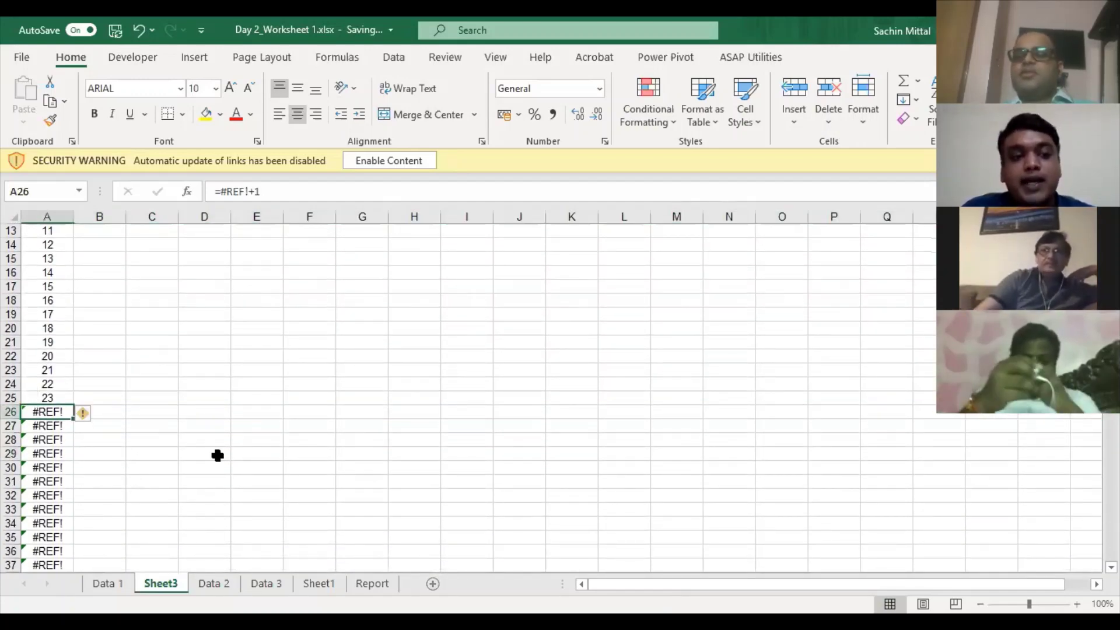
pyautogui.hotkey('ctrl', 'z')
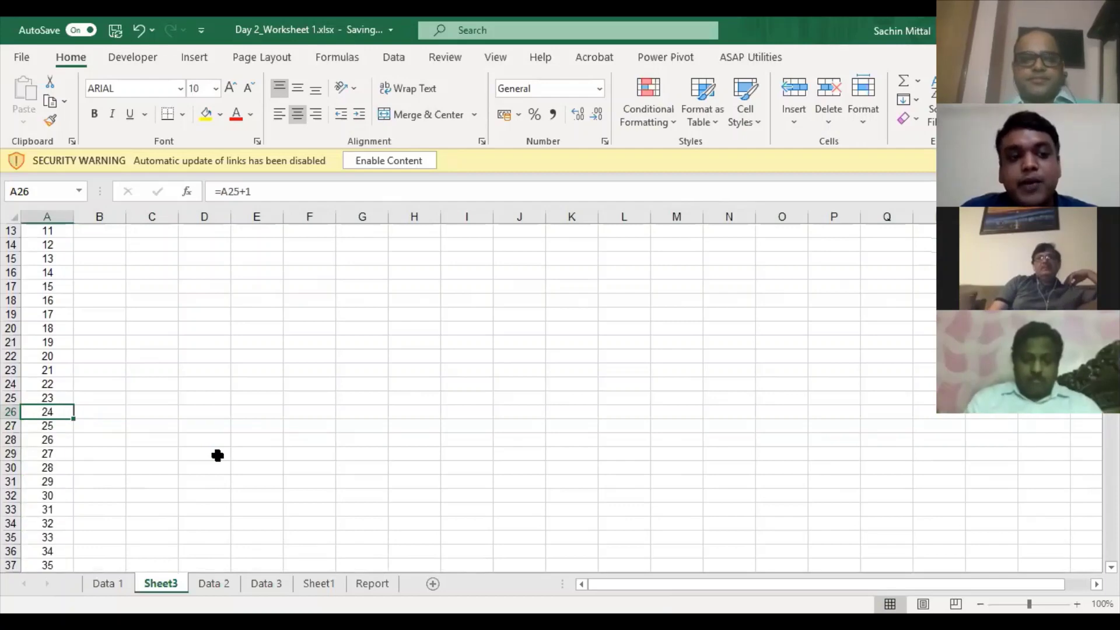
pyautogui.scroll(-13, 24, 445)
pyautogui.scroll(15, 25, 442)
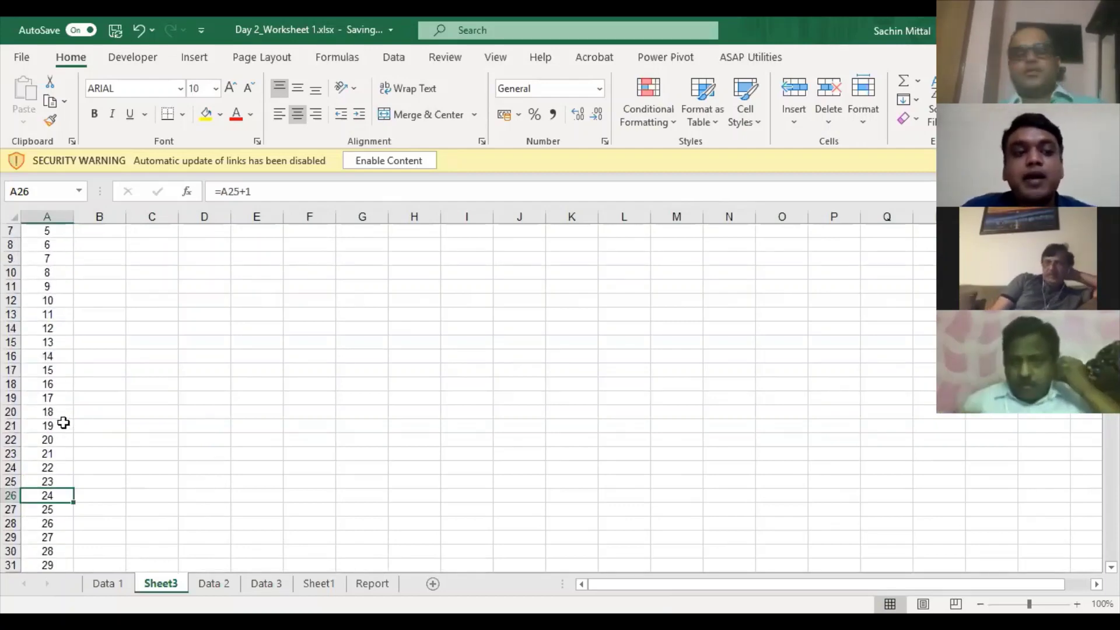
pyautogui.scroll(2, 64, 415)
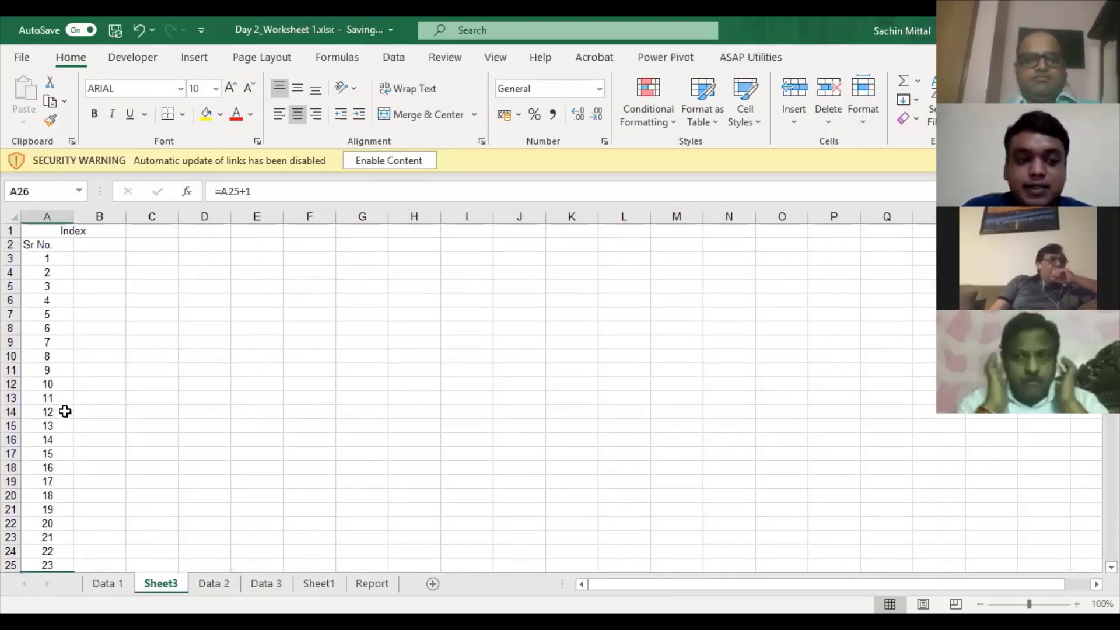
# - Clear the old Sr No numbers and restart them with 1 and an =A3+1 formula
pyautogui.click(57, 261)
pyautogui.press('Up')
pyautogui.press('Down')
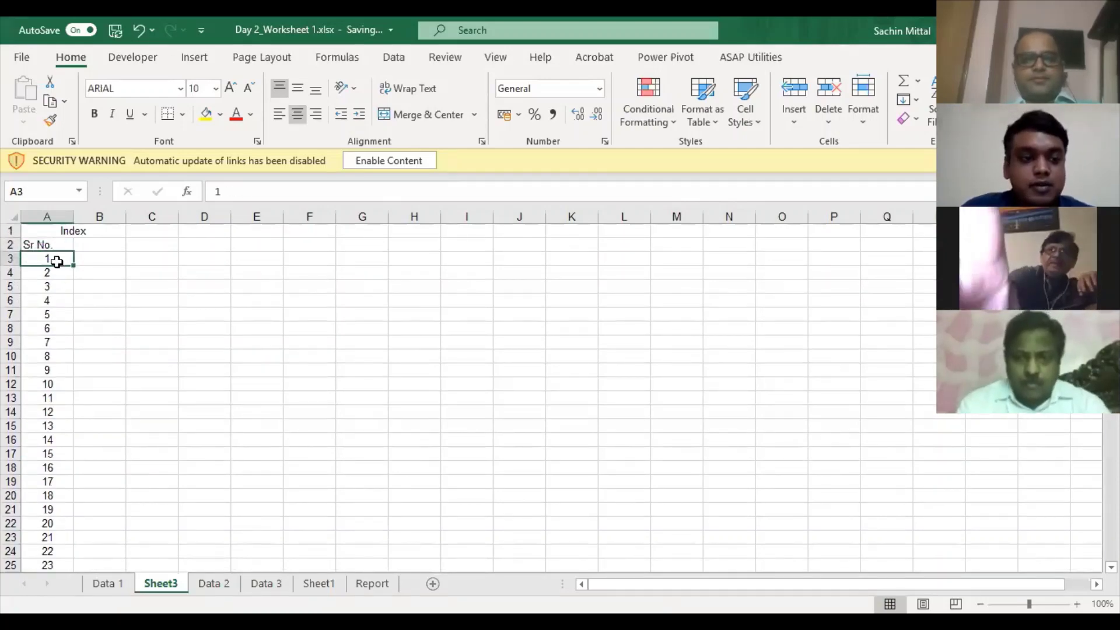
pyautogui.hotkey('ctrl', 'shift', 'Down')
pyautogui.press('Delete')
pyautogui.press('Up')
pyautogui.press('Down')
pyautogui.write('1')
pyautogui.press('Return')
pyautogui.write('+')
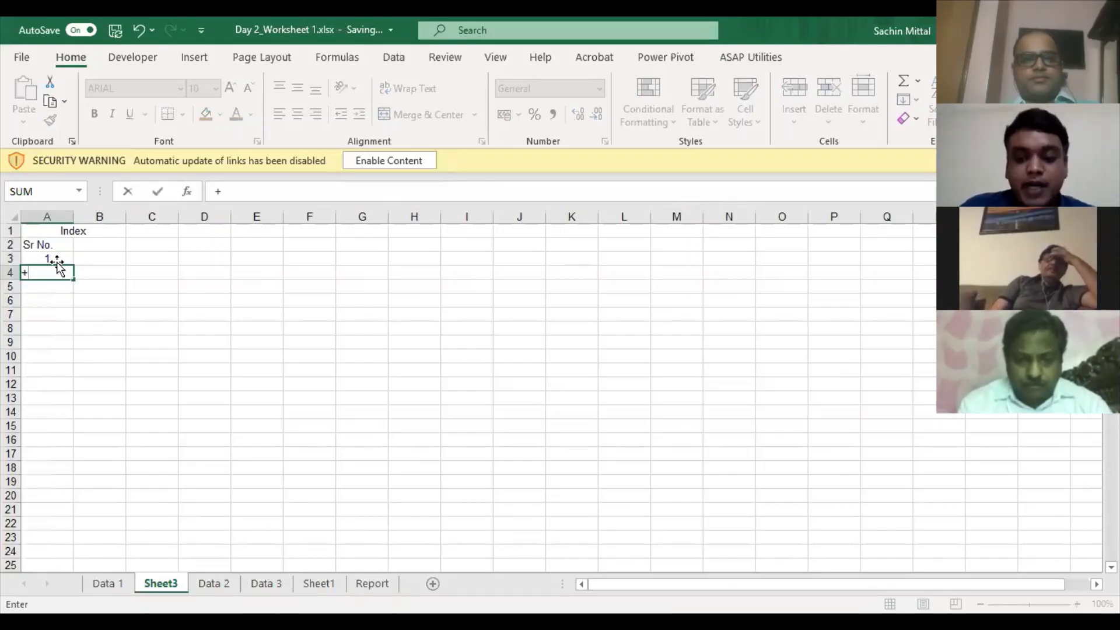
pyautogui.press('Up')
pyautogui.write('+1')
pyautogui.press('Return')
# - Enter Sheet3 and Data2 in column B beside the serial numbers
pyautogui.press('Up')
pyautogui.press('Right')
pyautogui.press('Up')
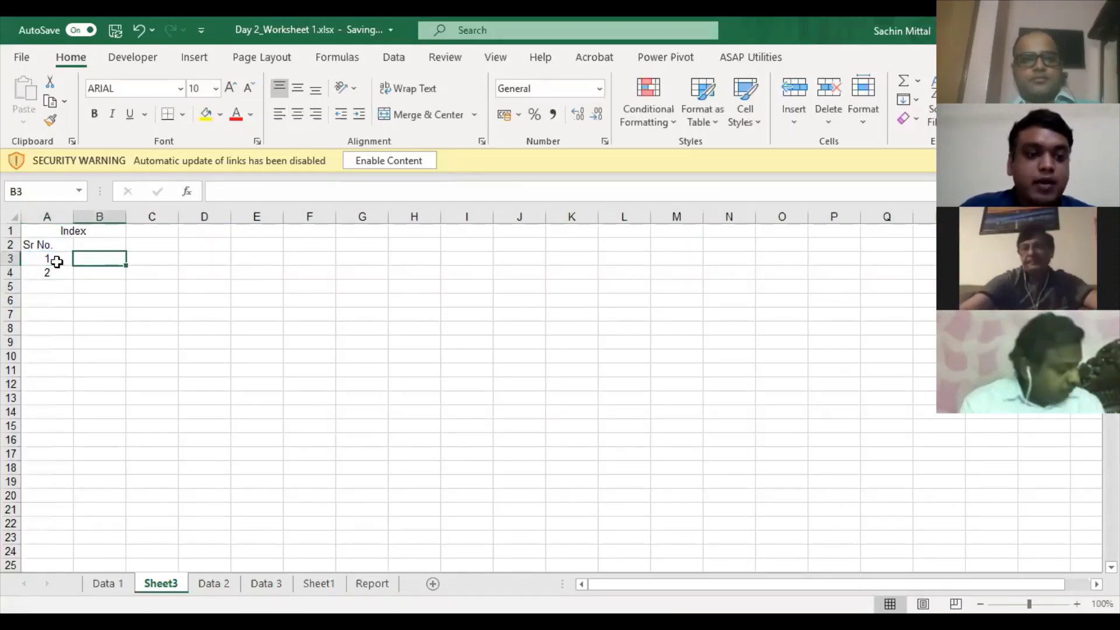
pyautogui.write('Sheet3')
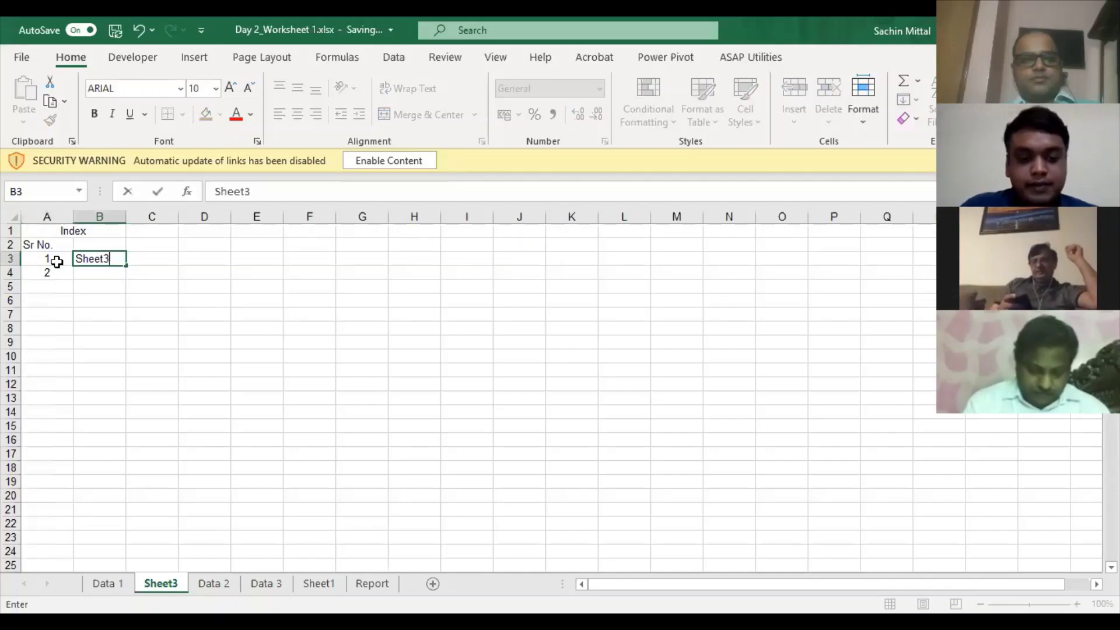
pyautogui.press('Return')
pyautogui.write('Data2')
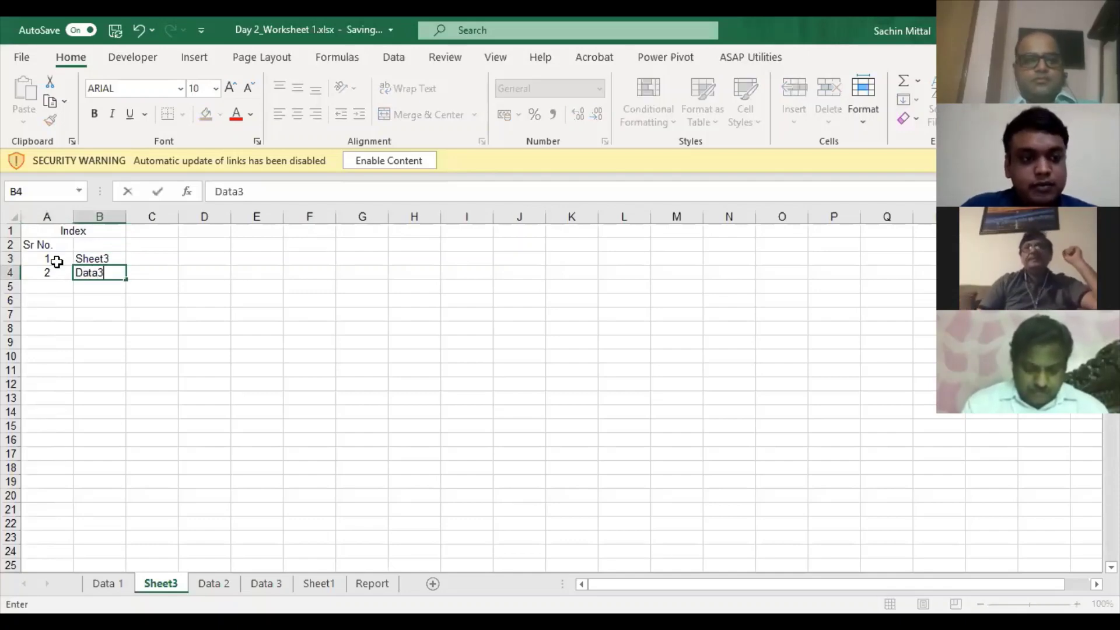
pyautogui.press('Return')
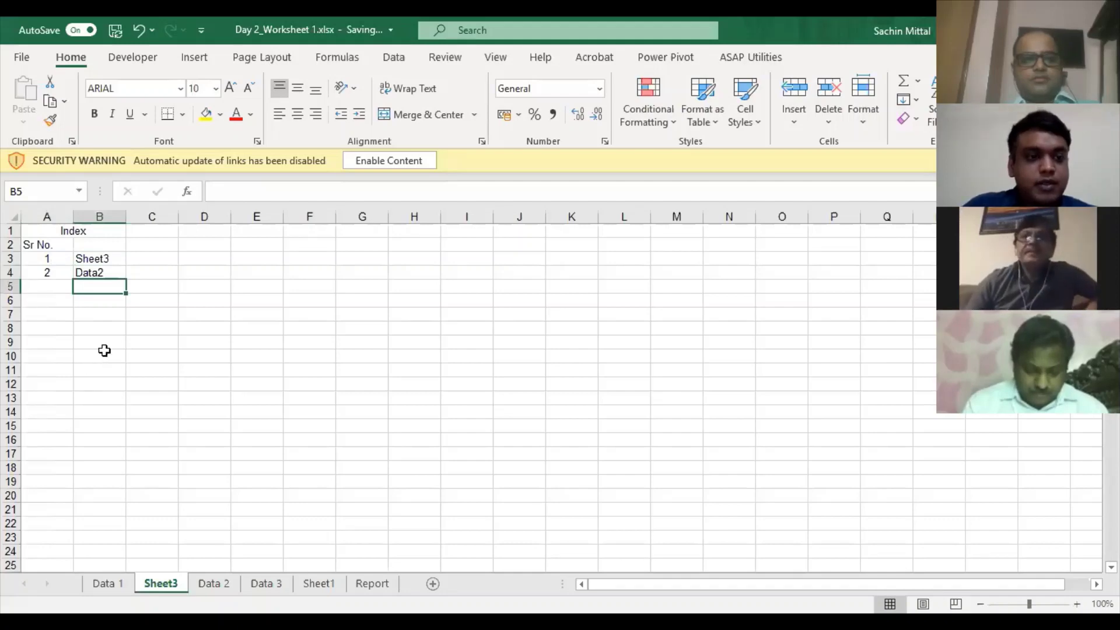
pyautogui.write('Data2')
pyautogui.press('Escape')
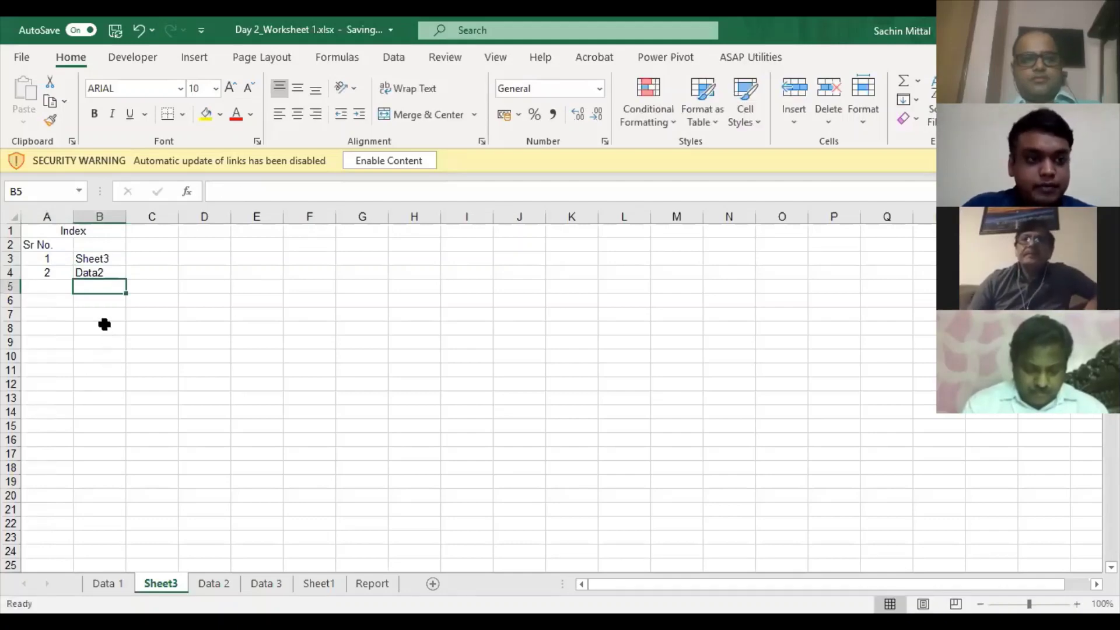
pyautogui.press('Up')
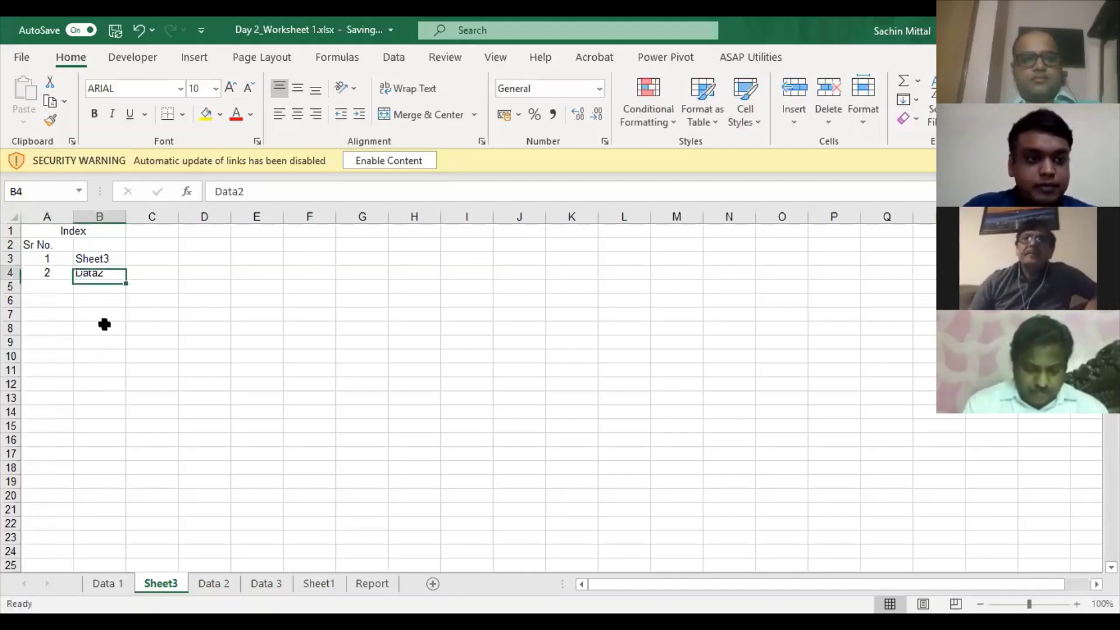
# - Shift Sheet3 and Data2 down one row and extend Sr No numbering to row 5
pyautogui.press('Up')
pyautogui.hotkey('shift', 'Down')
pyautogui.hotkey('ctrl', 'x')
pyautogui.press('Down')
pyautogui.hotkey('ctrl', 'v')
pyautogui.press('Left')
pyautogui.press('Down')
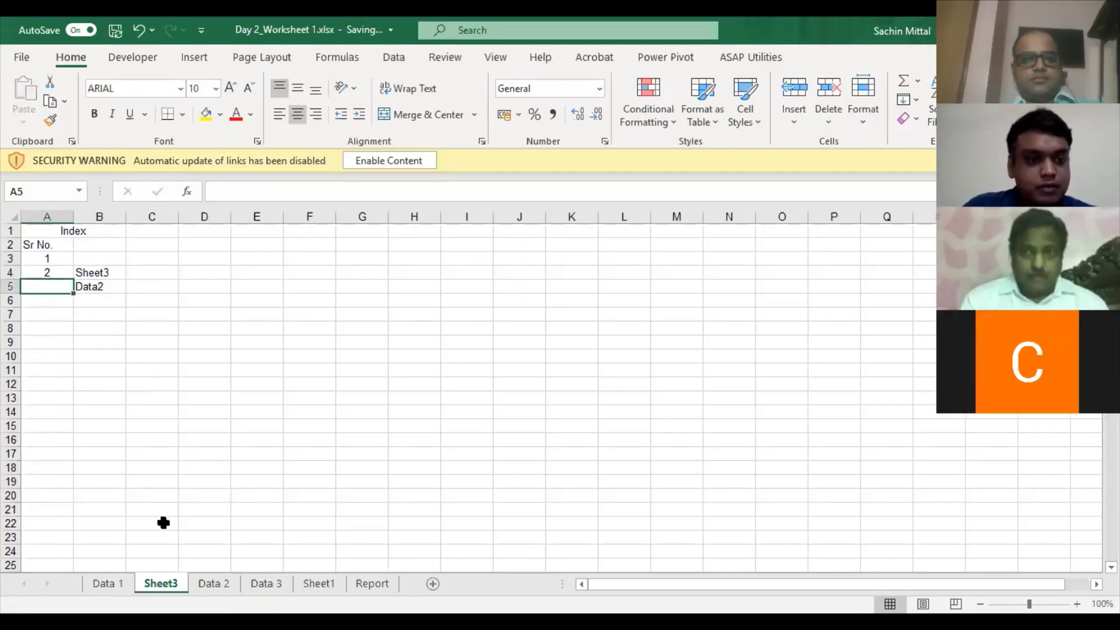
pyautogui.hotkey('ctrl', 'd')
# - Move the Sheet3 tab to the first position and rename it Index
pyautogui.moveTo(173, 587); pyautogui.dragTo(101, 584)
pyautogui.doubleClick(101, 583)
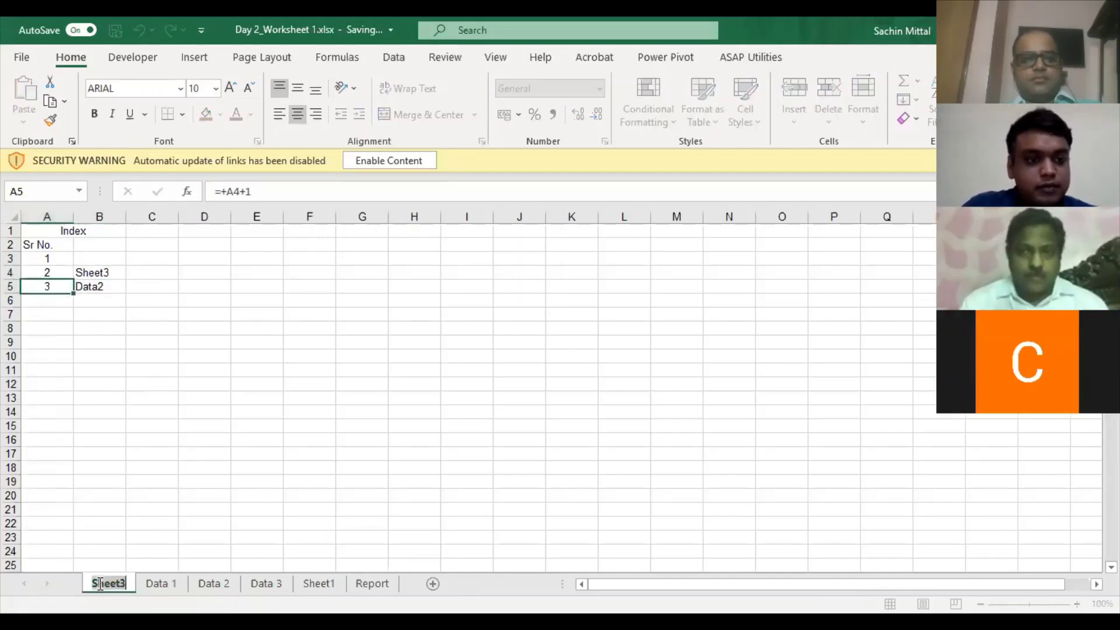
pyautogui.write('Index')
pyautogui.press('Return')
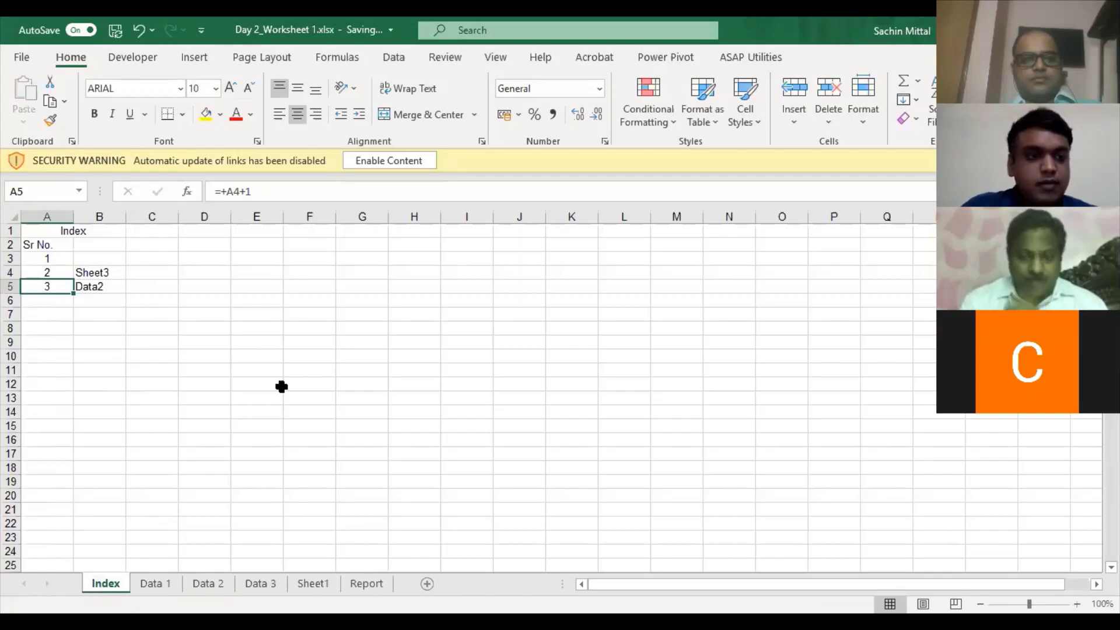
# - Enter Data1 in cell B3 at the top of the names list
pyautogui.click(116, 249)
pyautogui.click(110, 264)
pyautogui.write('Data1')
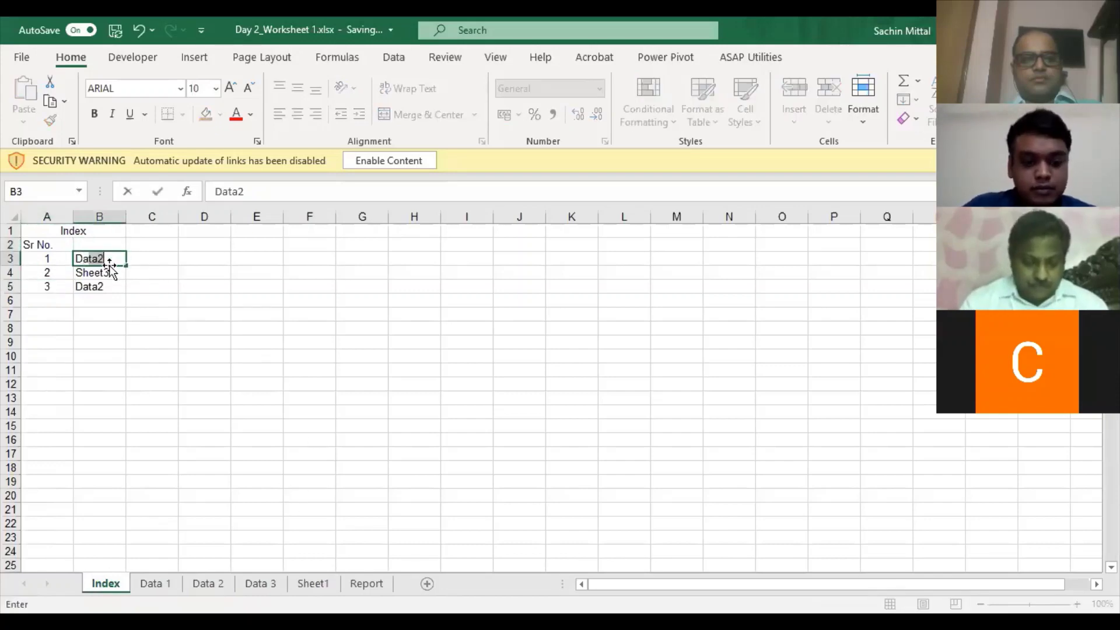
pyautogui.press('Return')
pyautogui.press('Up')
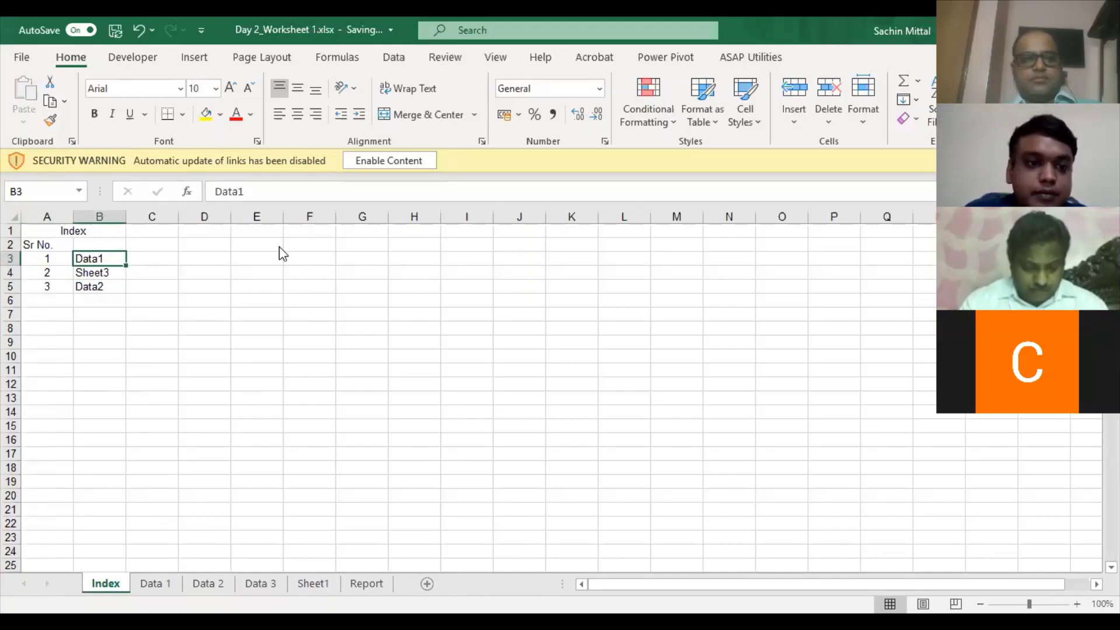
pyautogui.hotkey('ctrl', 'k')
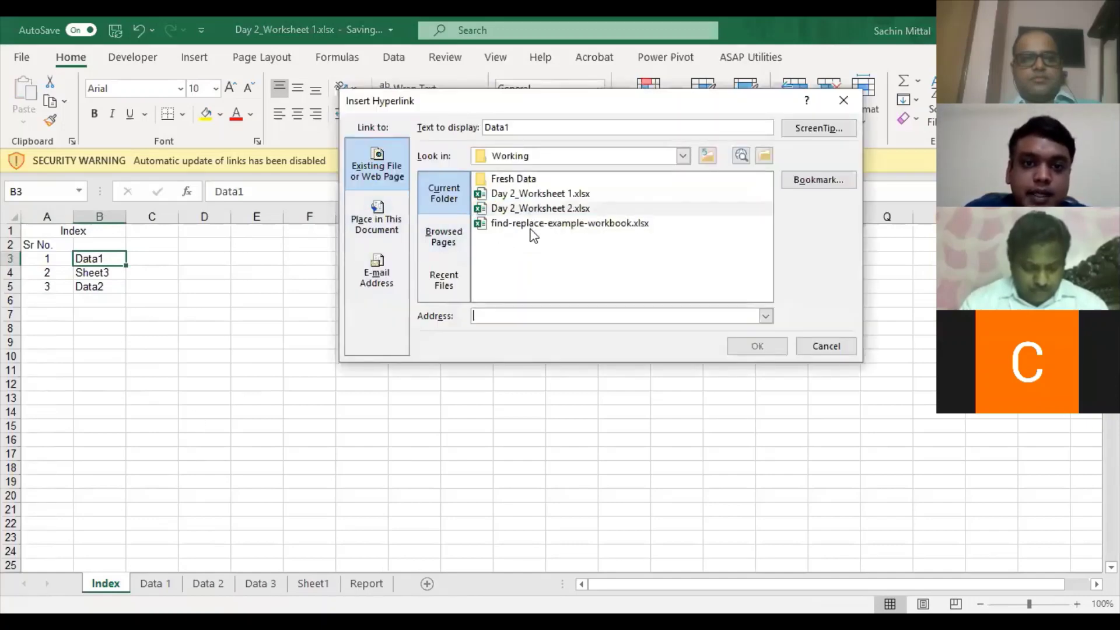
# - Hyperlink the Data1 entry to the Data 1 sheet and test the link
pyautogui.click(531, 214)
pyautogui.click(531, 193)
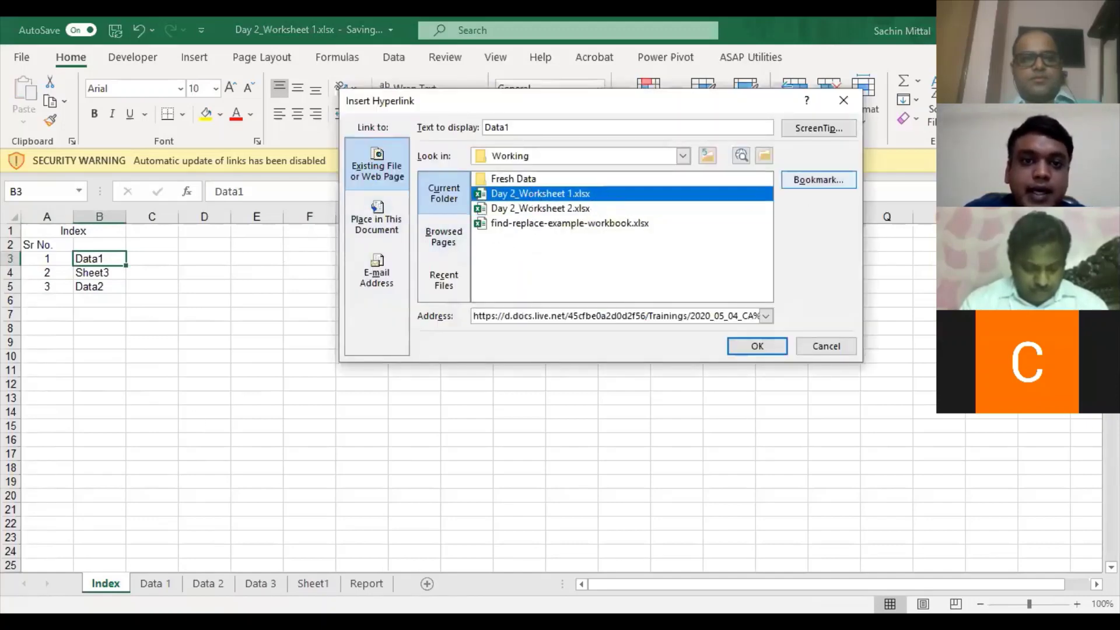
pyautogui.click(825, 180)
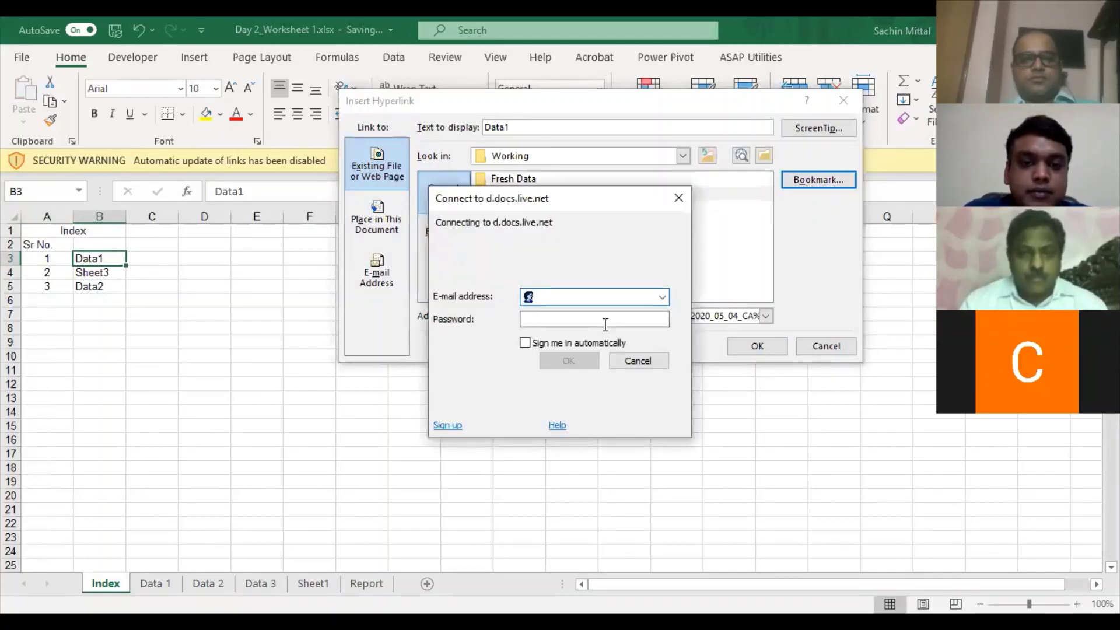
pyautogui.click(644, 371)
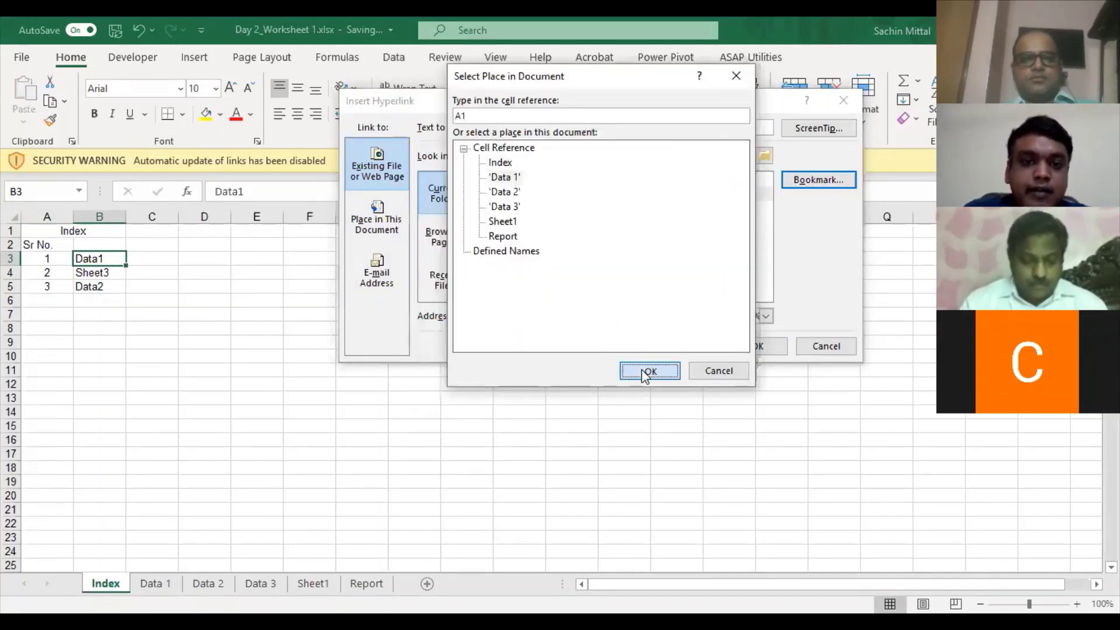
pyautogui.click(771, 346)
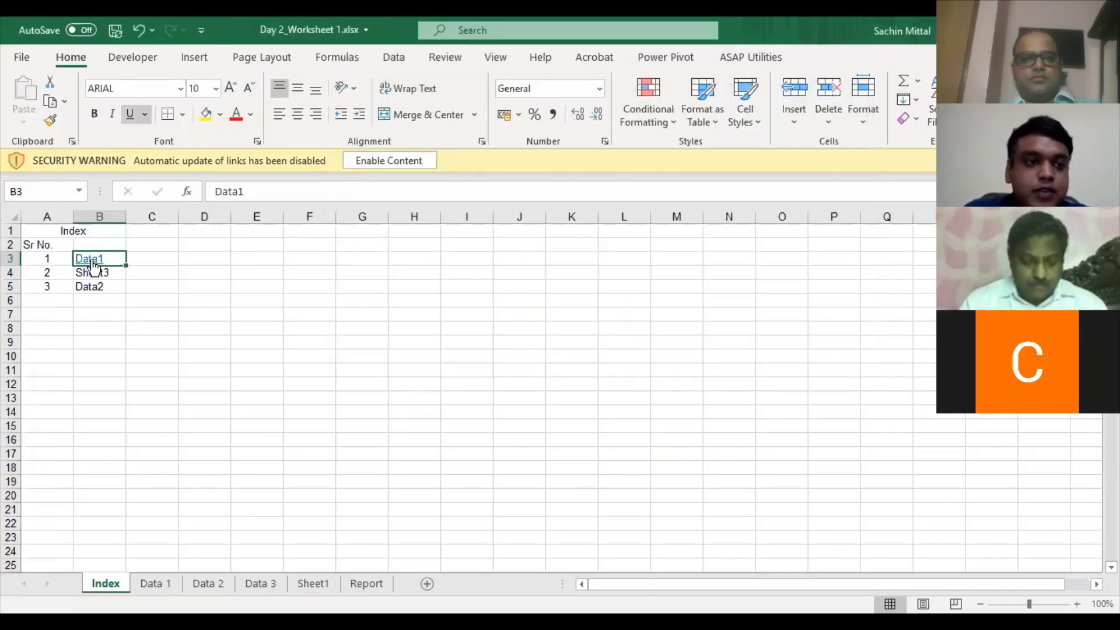
pyautogui.click(153, 583)
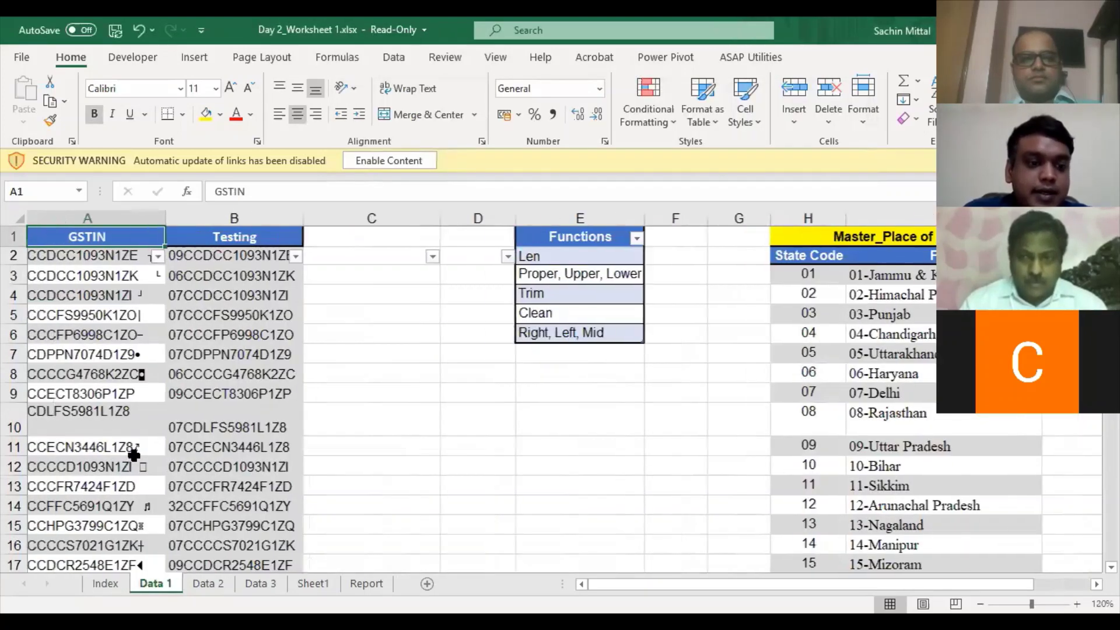
pyautogui.hotkey('ctrl', 'pageup')
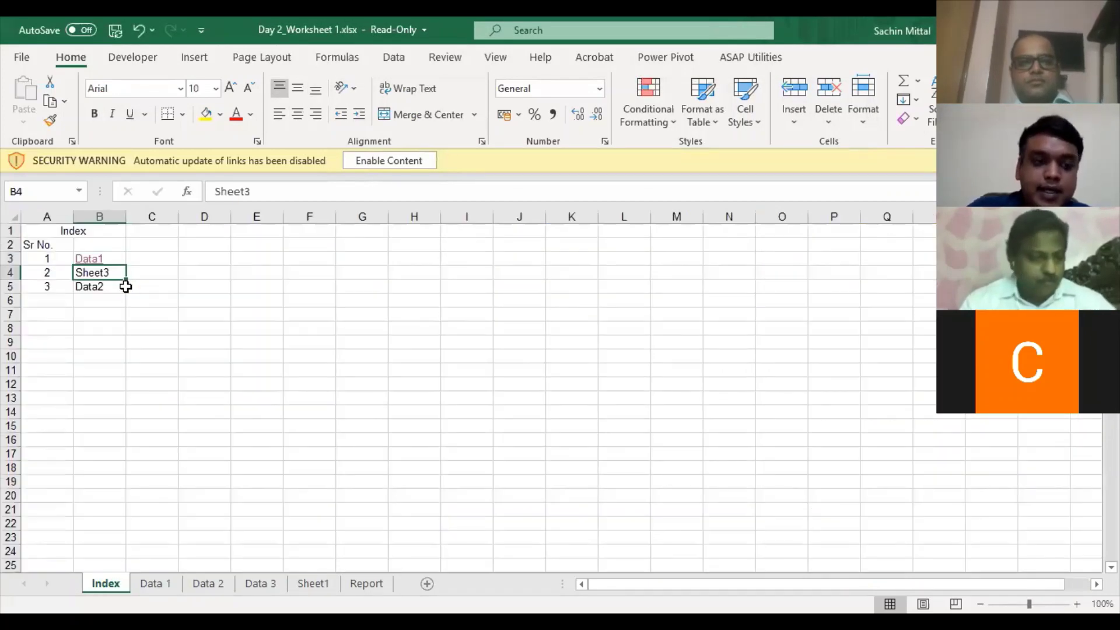
# - Hyperlink the Sheet3 entry to the Data 2 sheet and test the link
pyautogui.hotkey('ctrl', 'k')
pyautogui.click(584, 193)
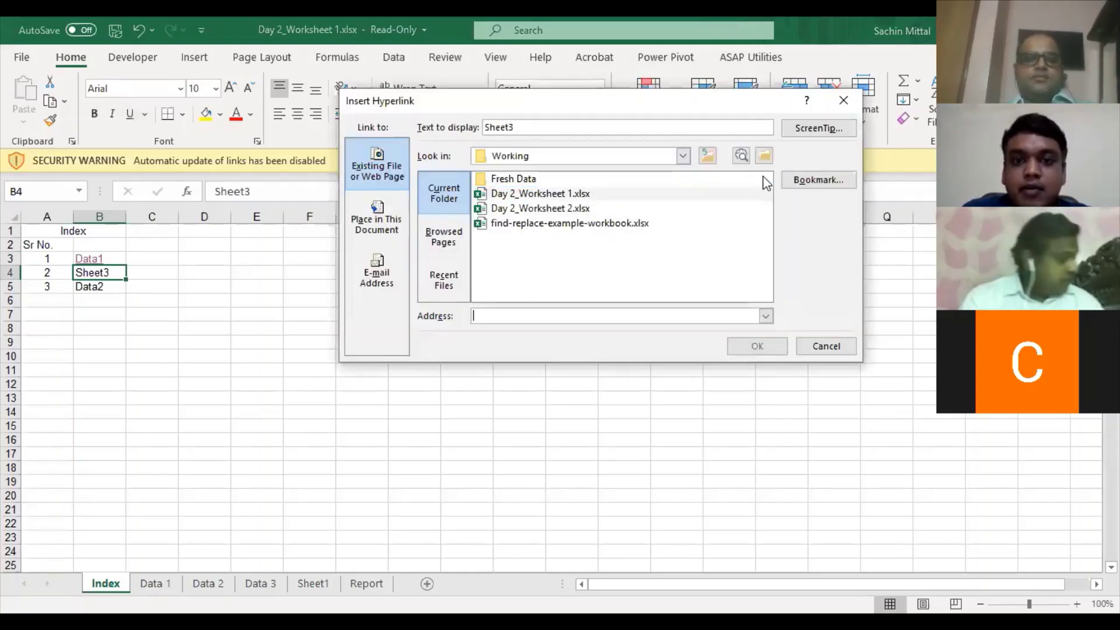
pyautogui.click(801, 181)
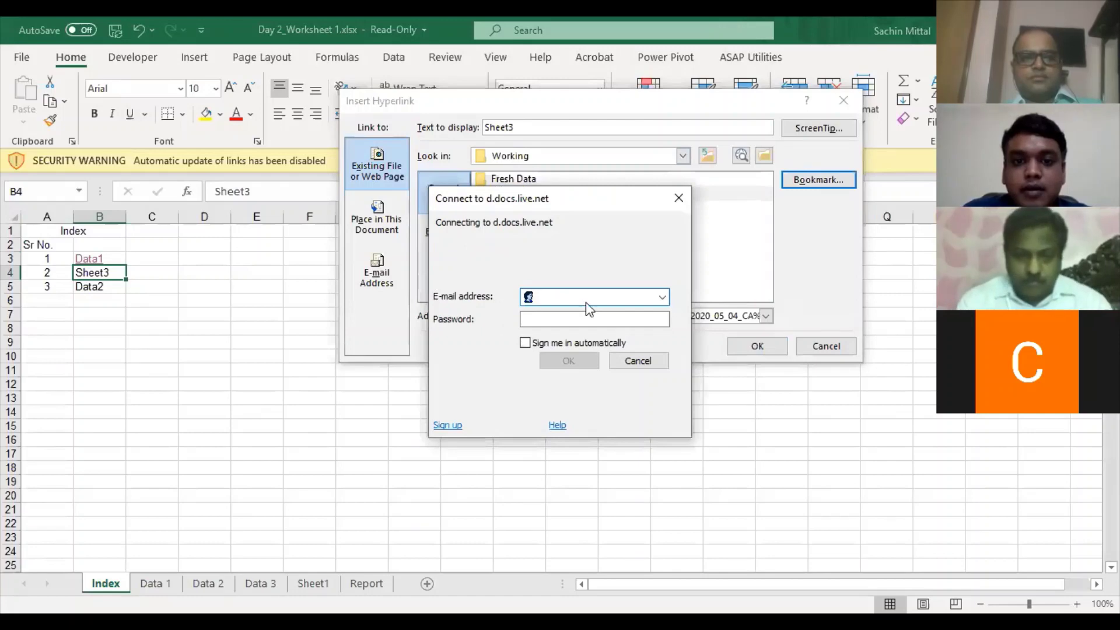
pyautogui.click(638, 360)
pyautogui.click(650, 373)
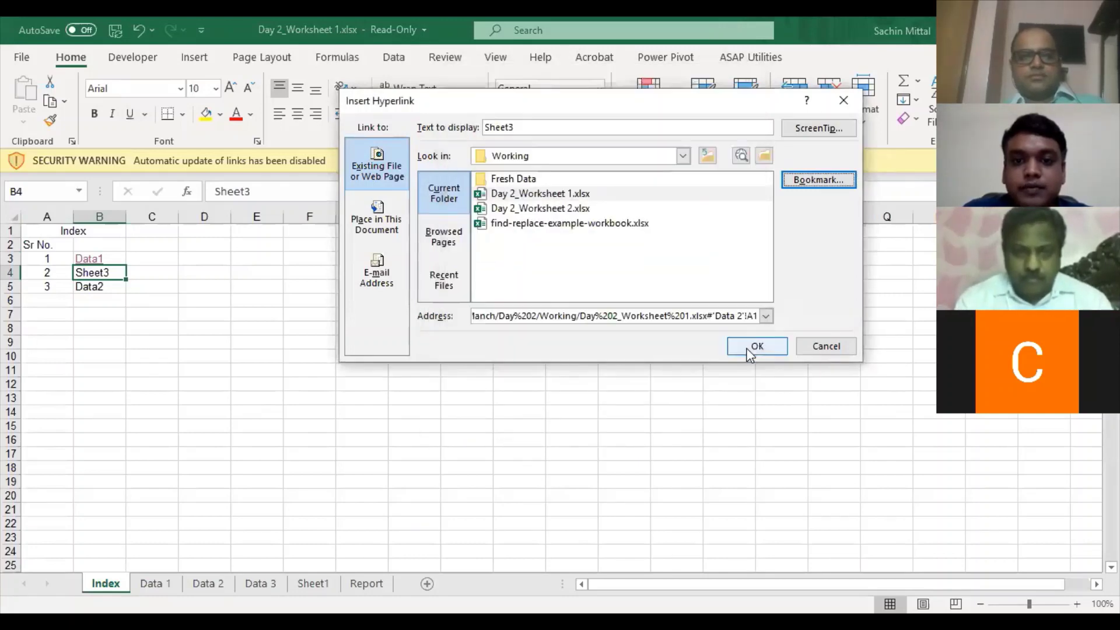
pyautogui.click(748, 345)
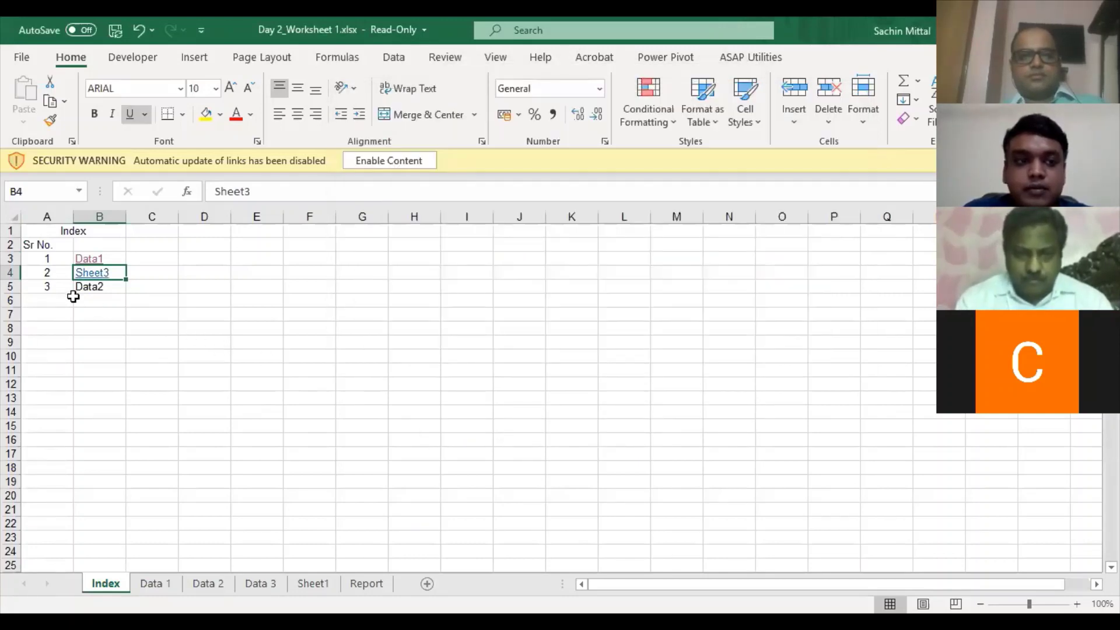
pyautogui.click(91, 272)
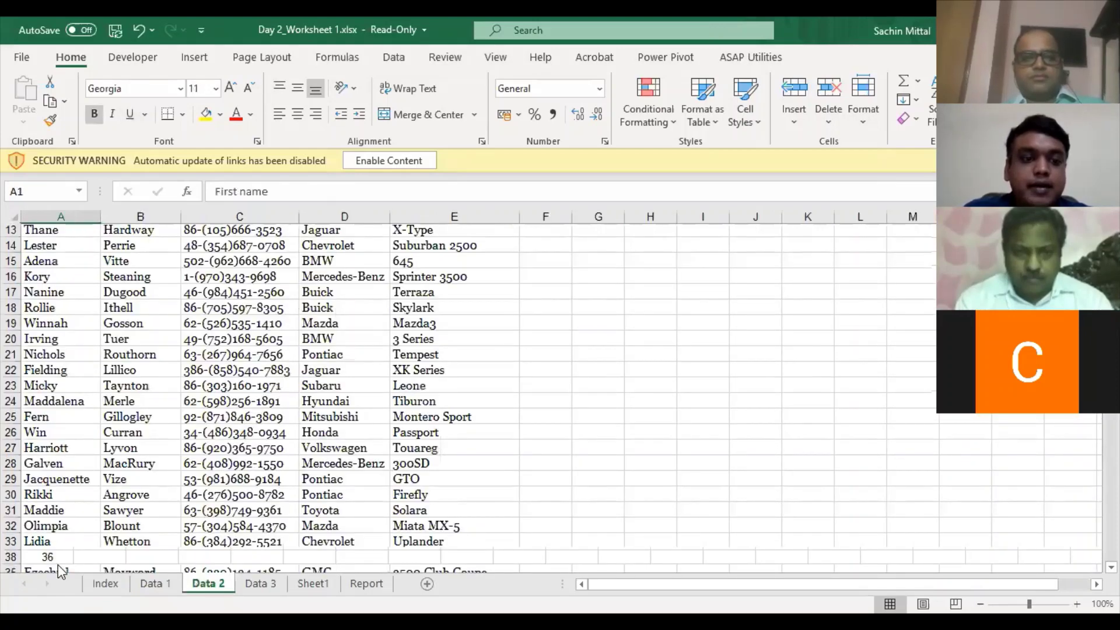
pyautogui.hotkey('ctrl', 'pageup')
pyautogui.hotkey('ctrl', 'pageup')
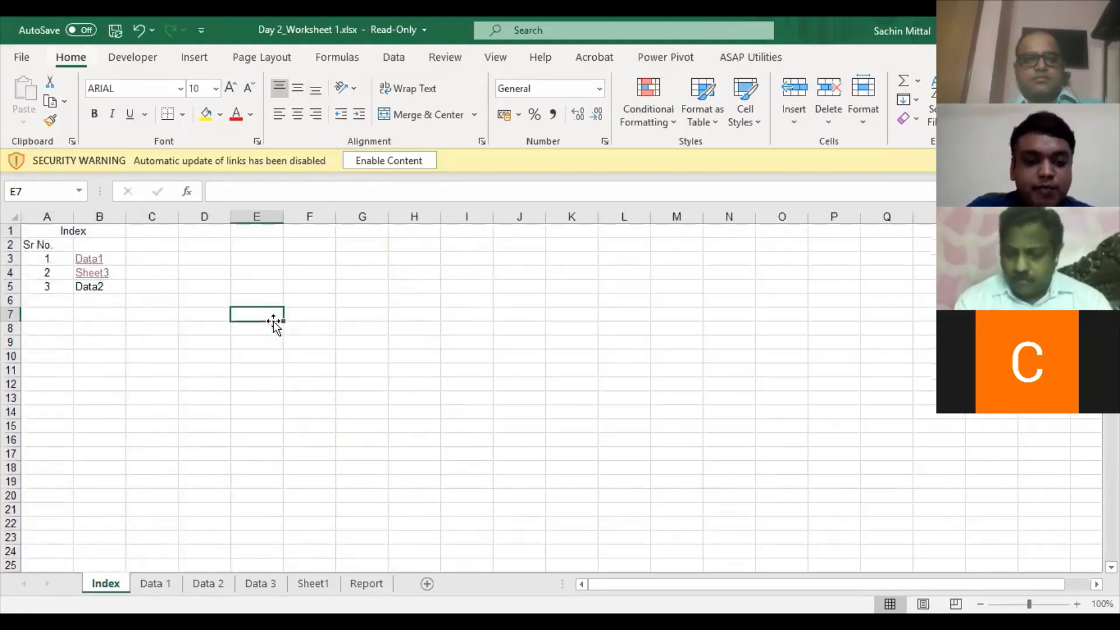
# - Delete the Index sheet
pyautogui.hotkey('alt', 'h')
pyautogui.press('d')
pyautogui.press('s')
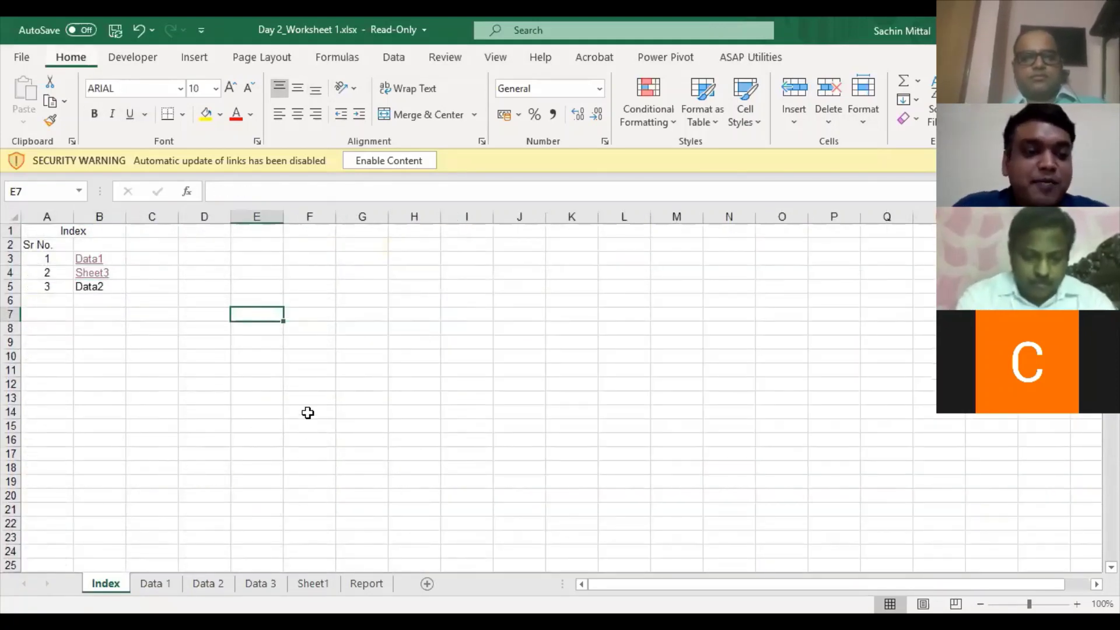
pyautogui.press('Return')
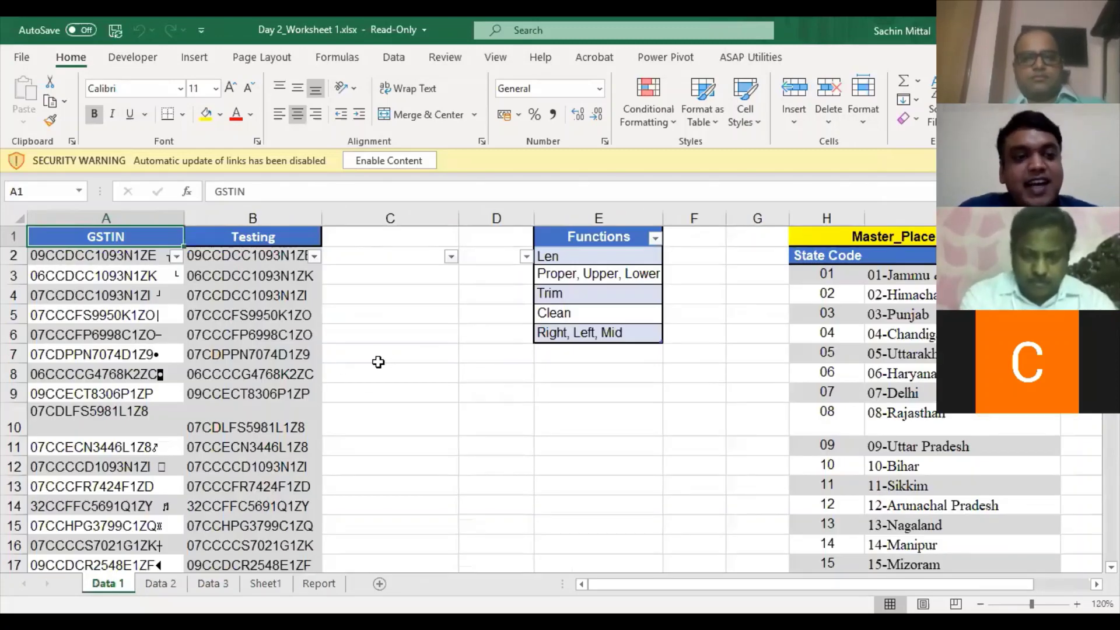
# - Create an ASAP Utilities index page of sheets, keeping the original sheet order
pyautogui.click(750, 57)
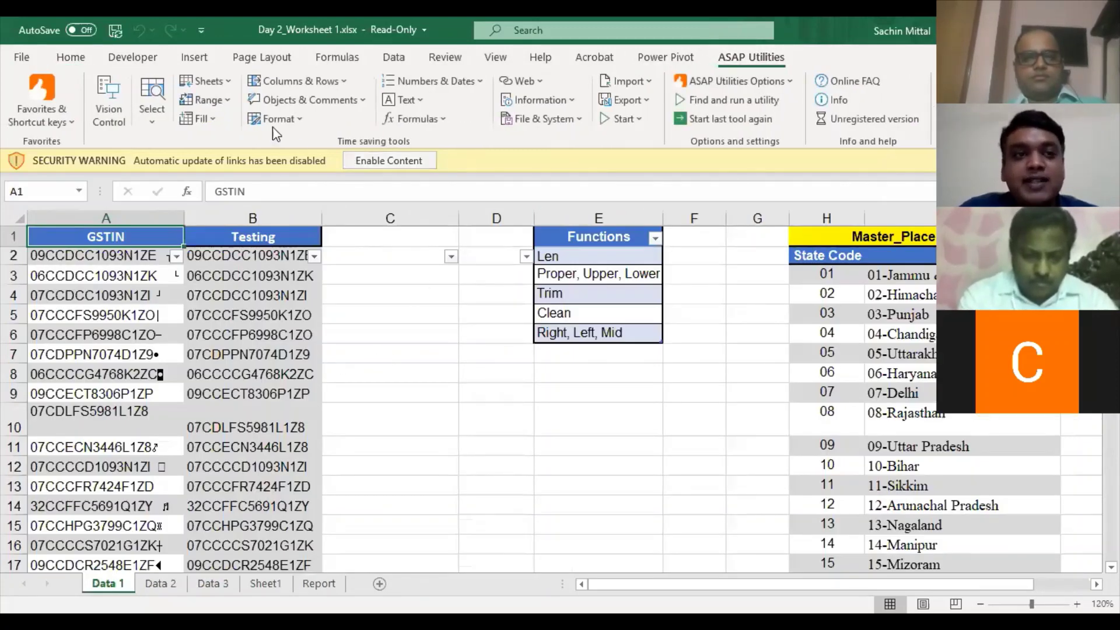
pyautogui.click(207, 81)
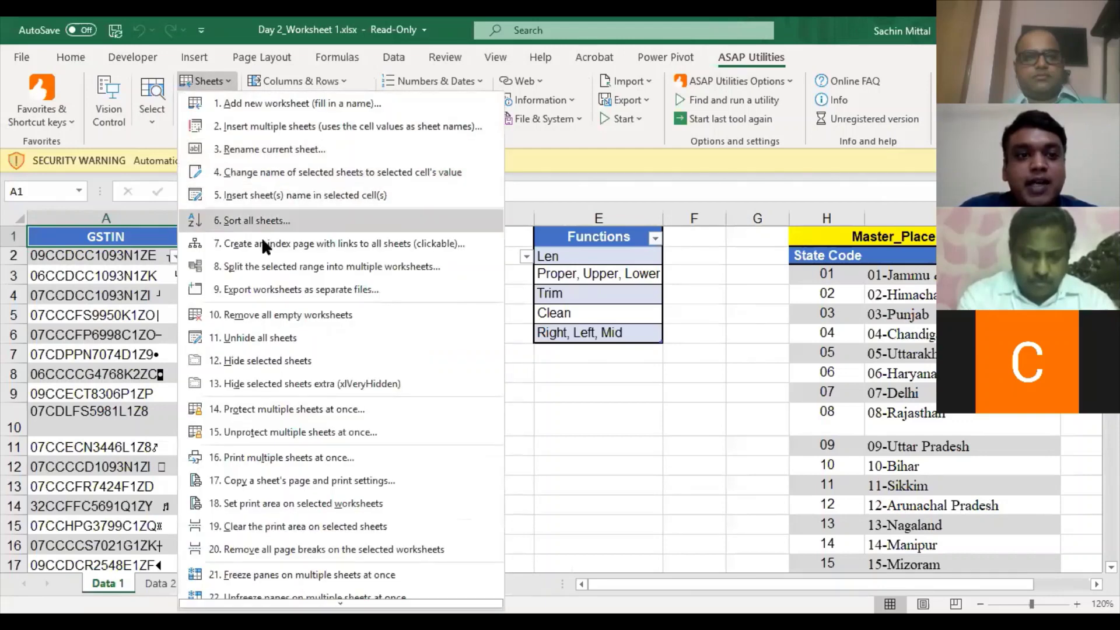
pyautogui.click(479, 243)
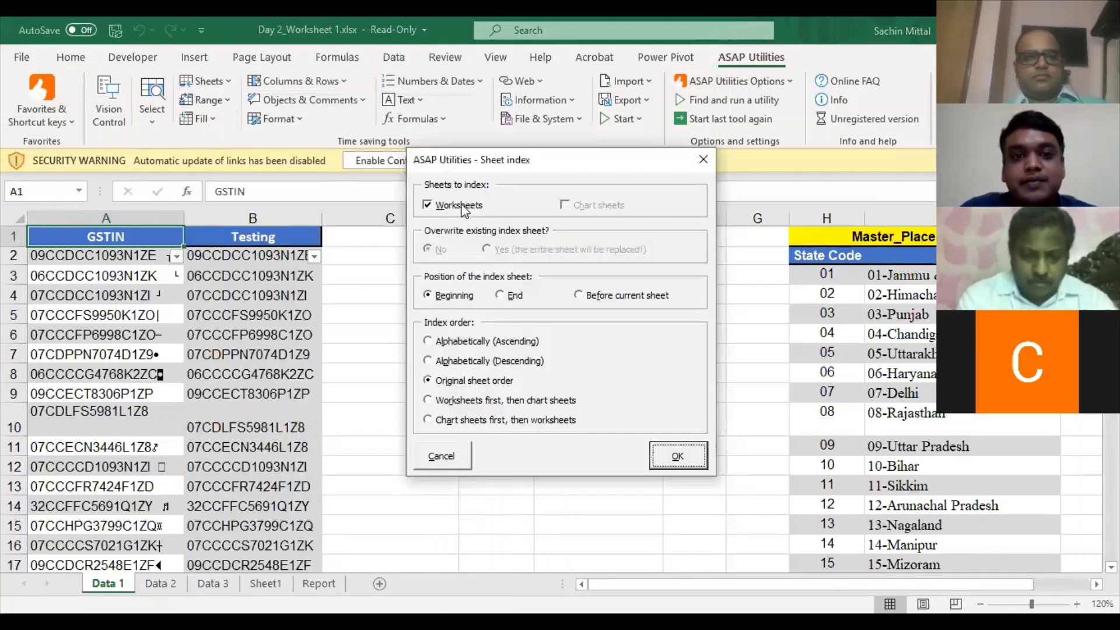
pyautogui.click(429, 343)
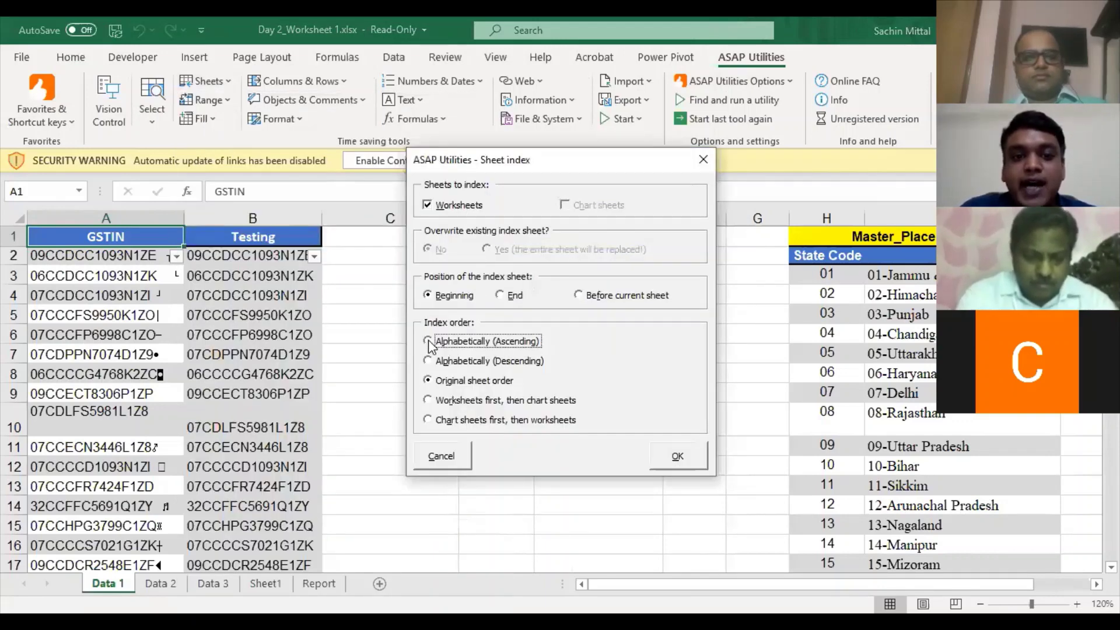
pyautogui.click(428, 381)
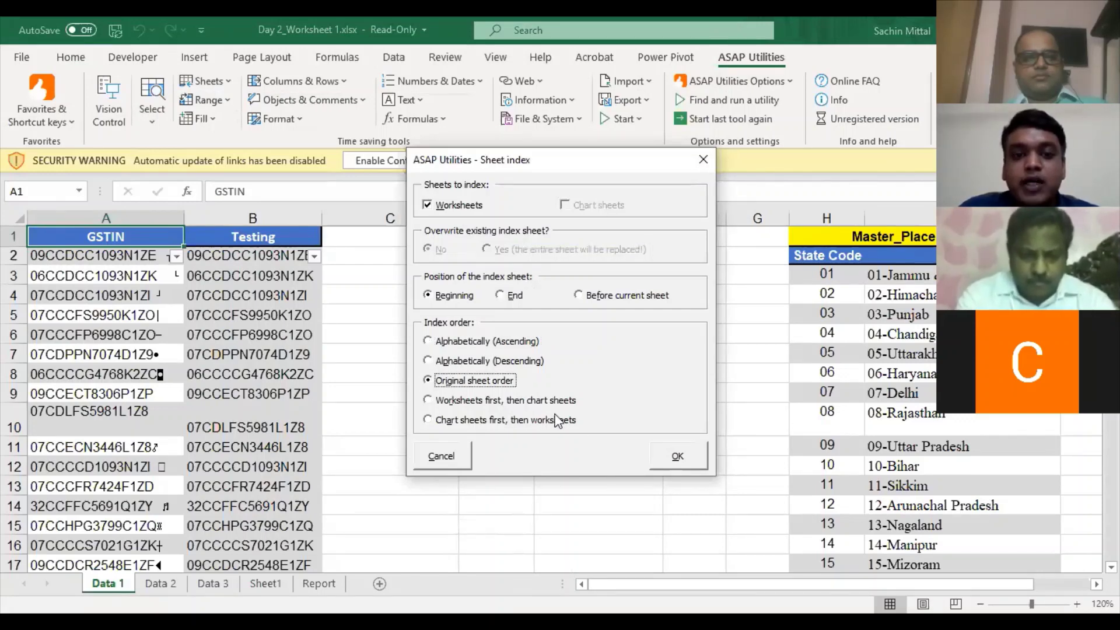
pyautogui.click(678, 447)
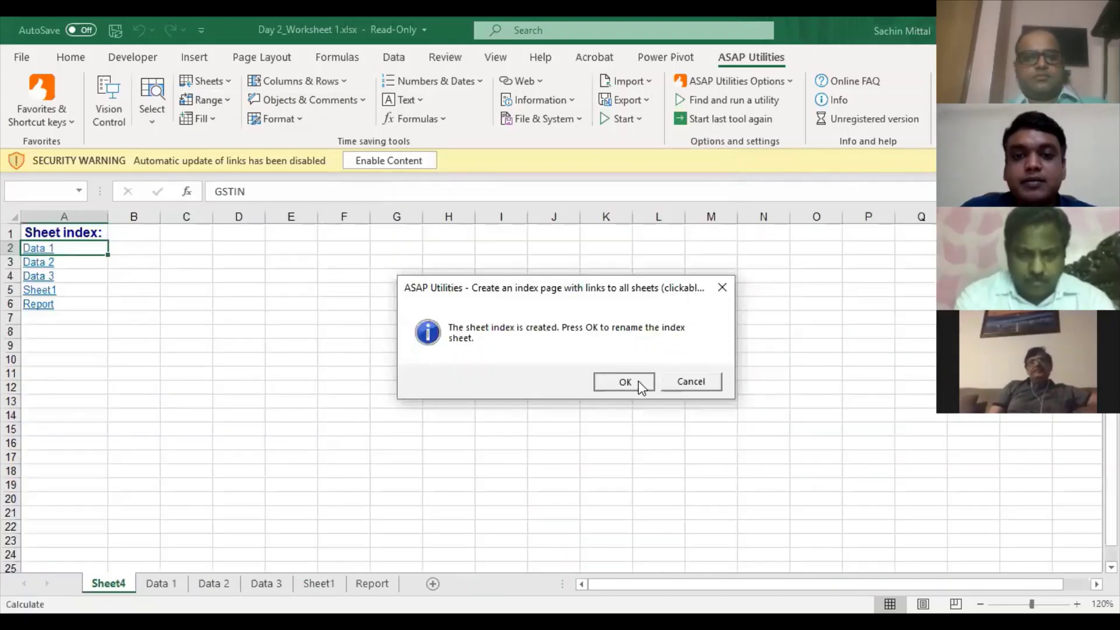
# - Rename the generated index sheet to Index Sheet
pyautogui.press('Return')
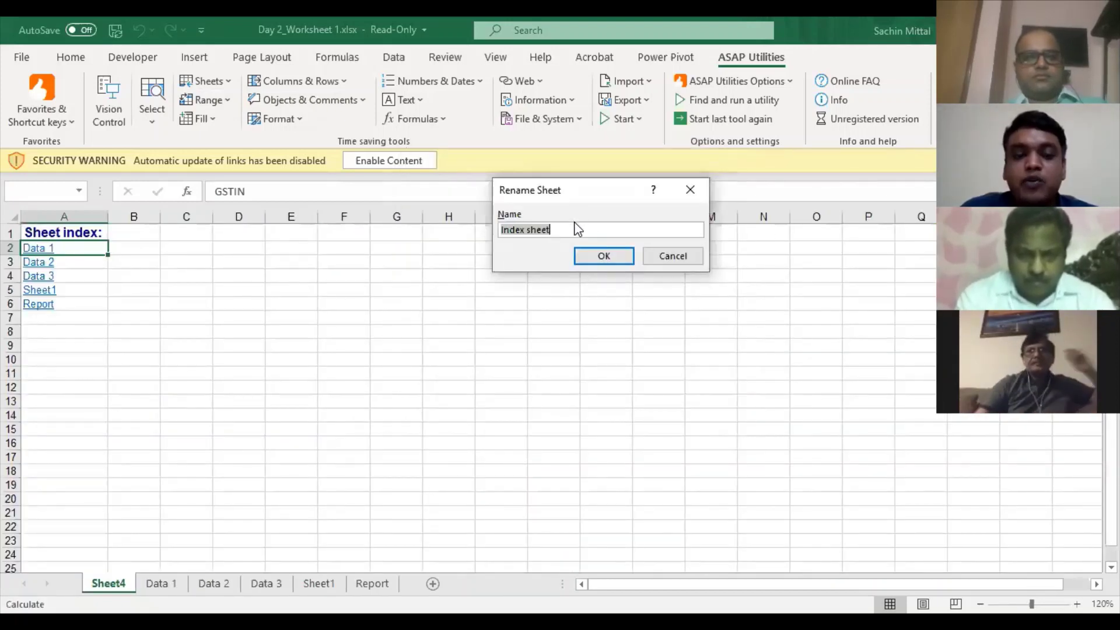
pyautogui.click(532, 233)
pyautogui.press('BackSpace')
pyautogui.write('S')
pyautogui.click(594, 257)
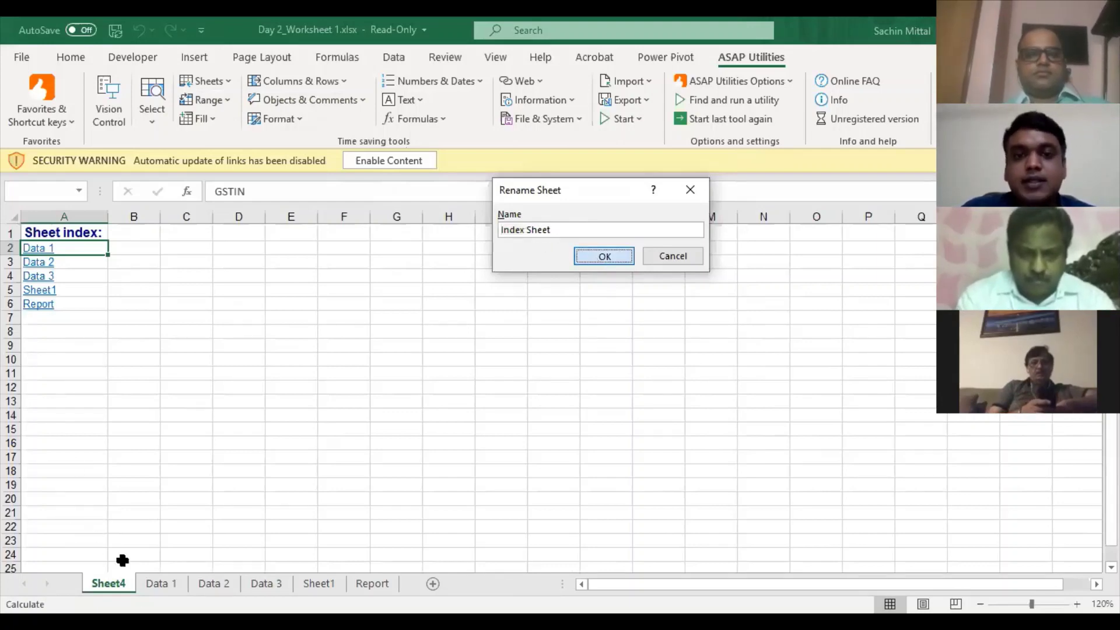
pyautogui.click(63, 319)
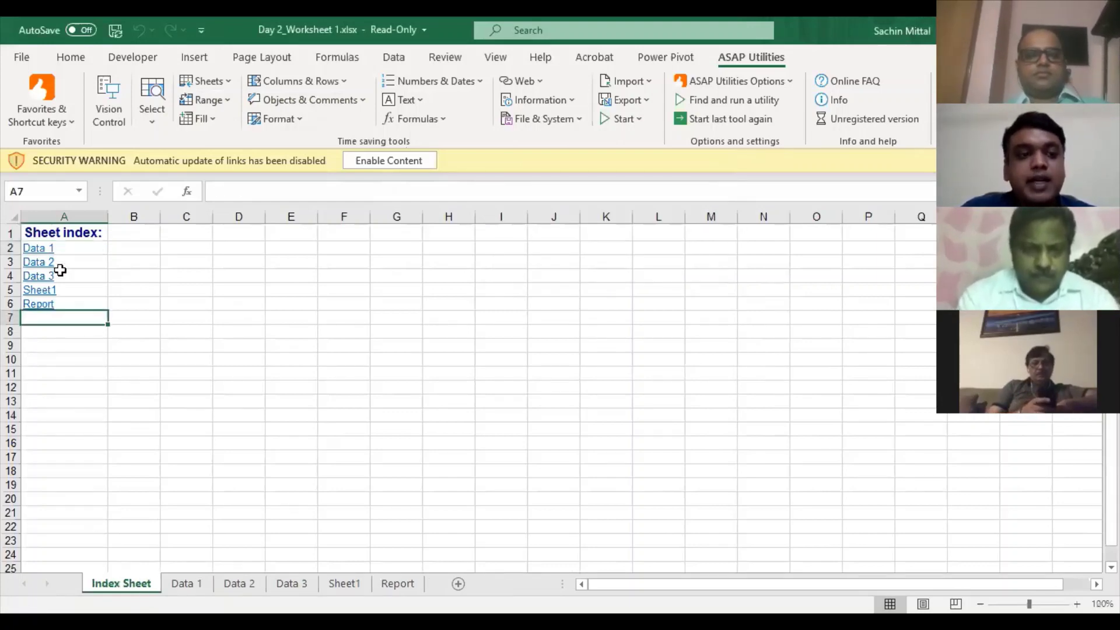
# - Test the Data 1 and Sheet1 index links, then insert a blank column A
pyautogui.click(39, 249)
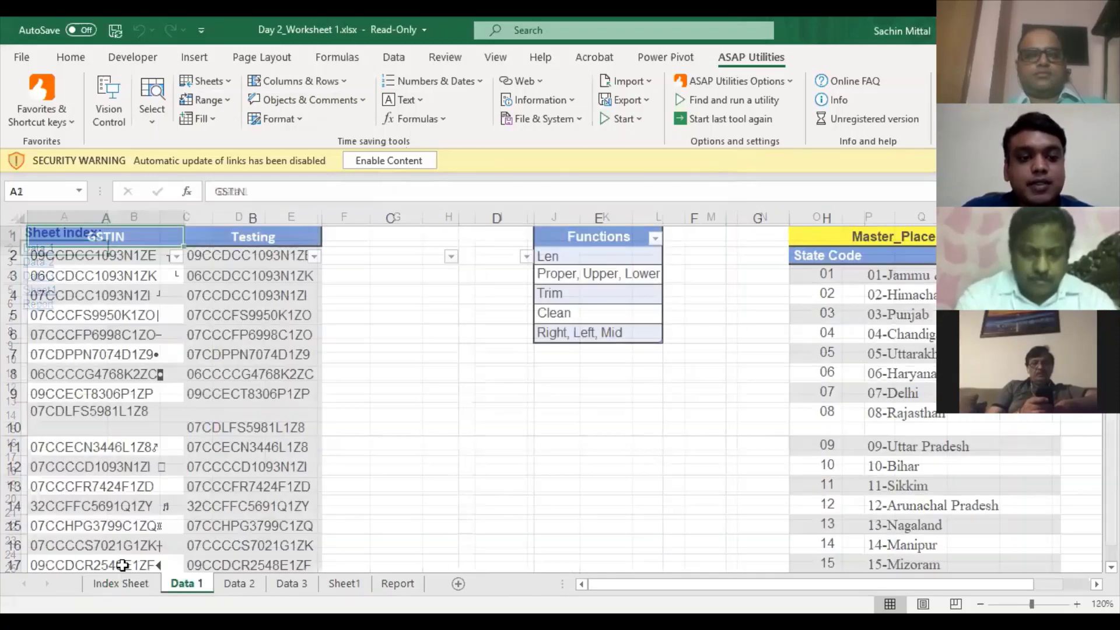
pyautogui.click(122, 584)
pyautogui.click(36, 289)
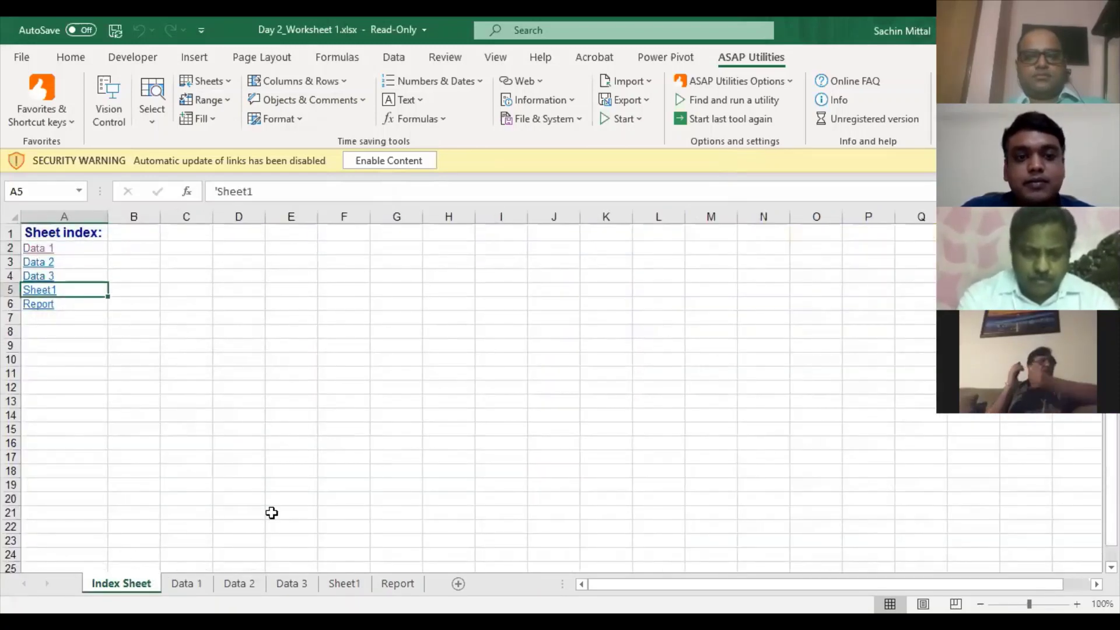
pyautogui.hotkey('ctrl', 'pageup')
pyautogui.hotkey('ctrl', 'pageup')
pyautogui.hotkey('ctrl', 'pageup')
pyautogui.hotkey('ctrl', 'pageup')
pyautogui.hotkey('ctrl', 'space')
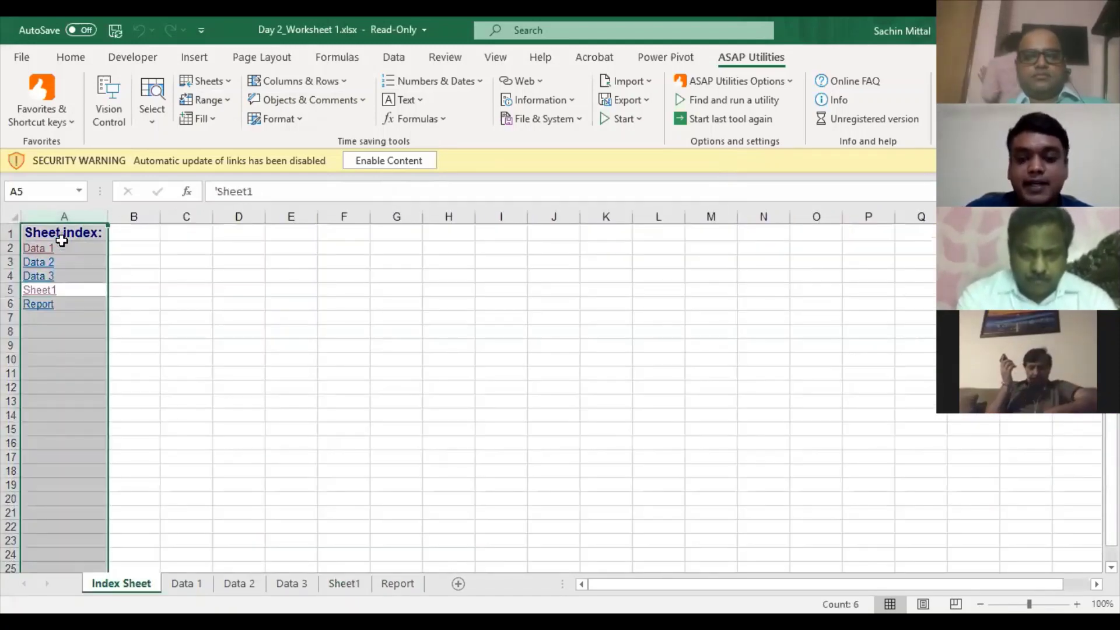
pyautogui.hotkey('ctrl', 'shift', '+')
pyautogui.press('Right')
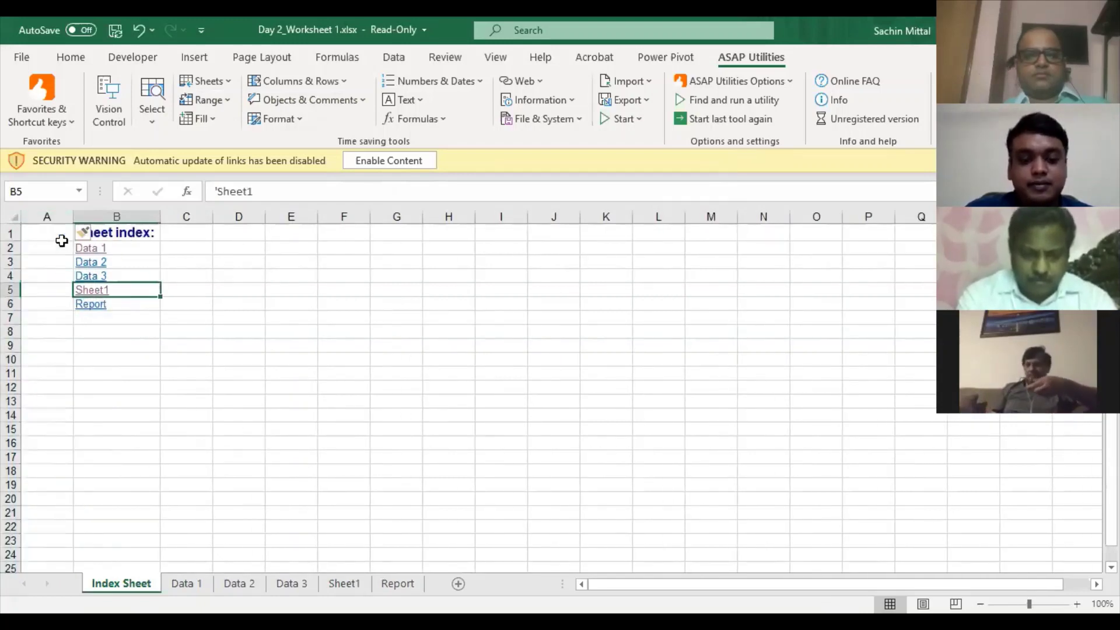
# - Delete the Index Sheet and add blank worksheets up to Sheet36
pyautogui.hotkey('alt', 'h')
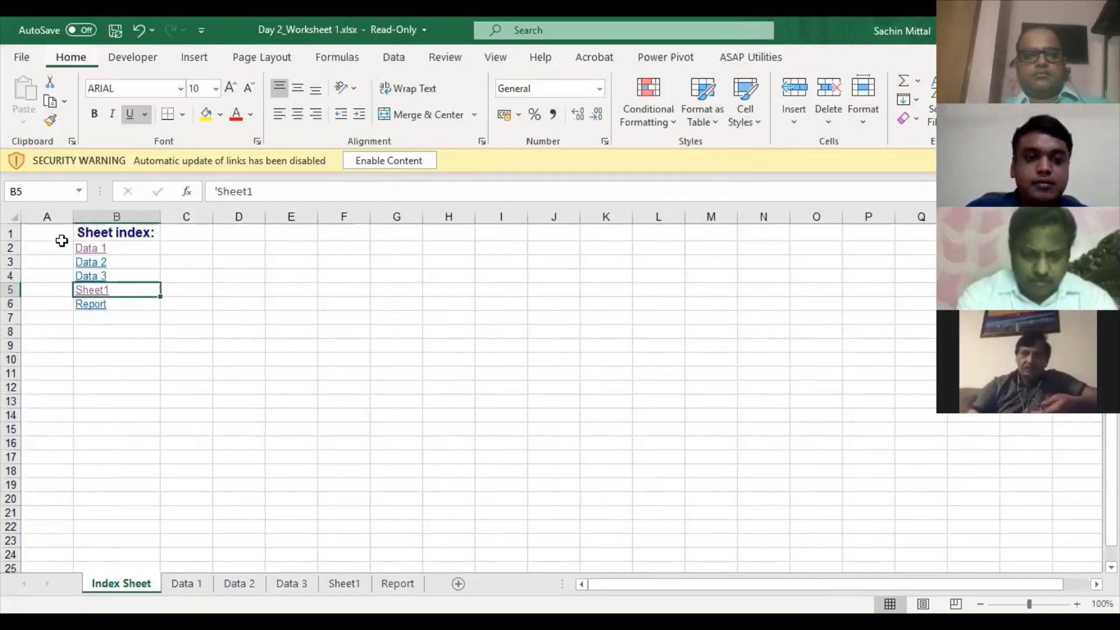
pyautogui.hotkey('alt', 'h')
pyautogui.press('d')
pyautogui.press('s')
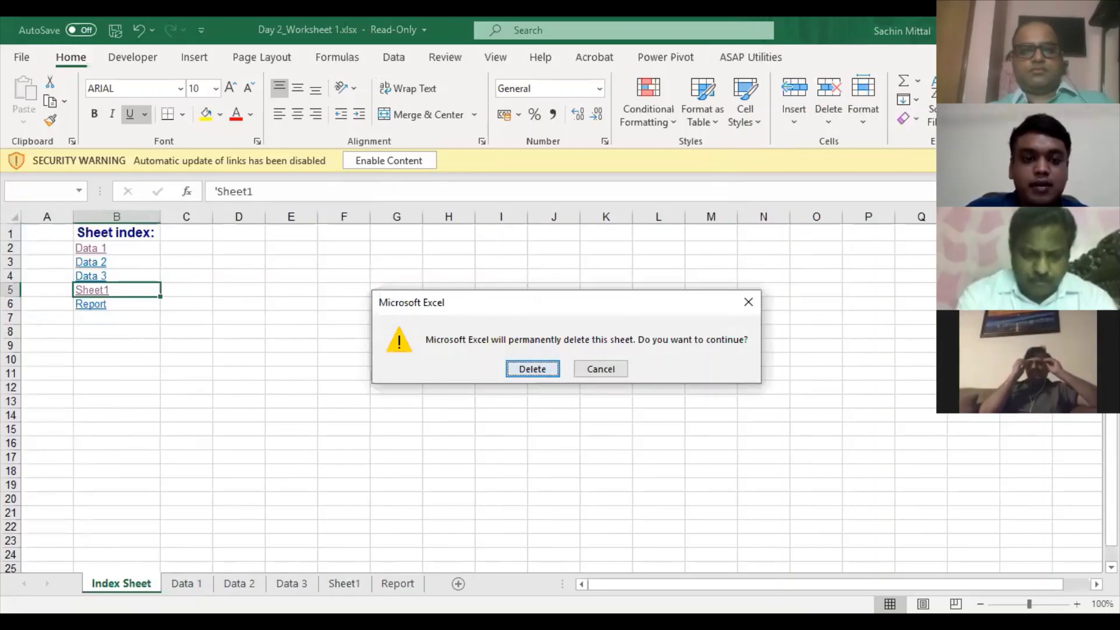
pyautogui.press('Return')
pyautogui.click(285, 580)
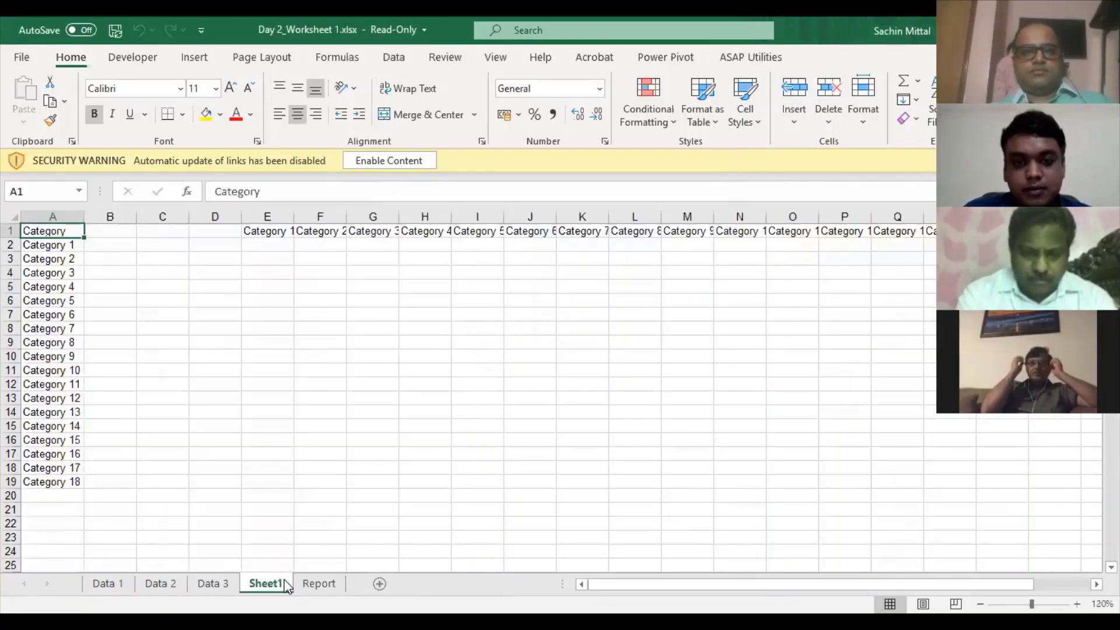
pyautogui.hotkey('shift', 'F11')
pyautogui.hotkey('shift', 'F11')
pyautogui.hotkey('shift', 'F11')
pyautogui.hotkey('shift', 'F11')
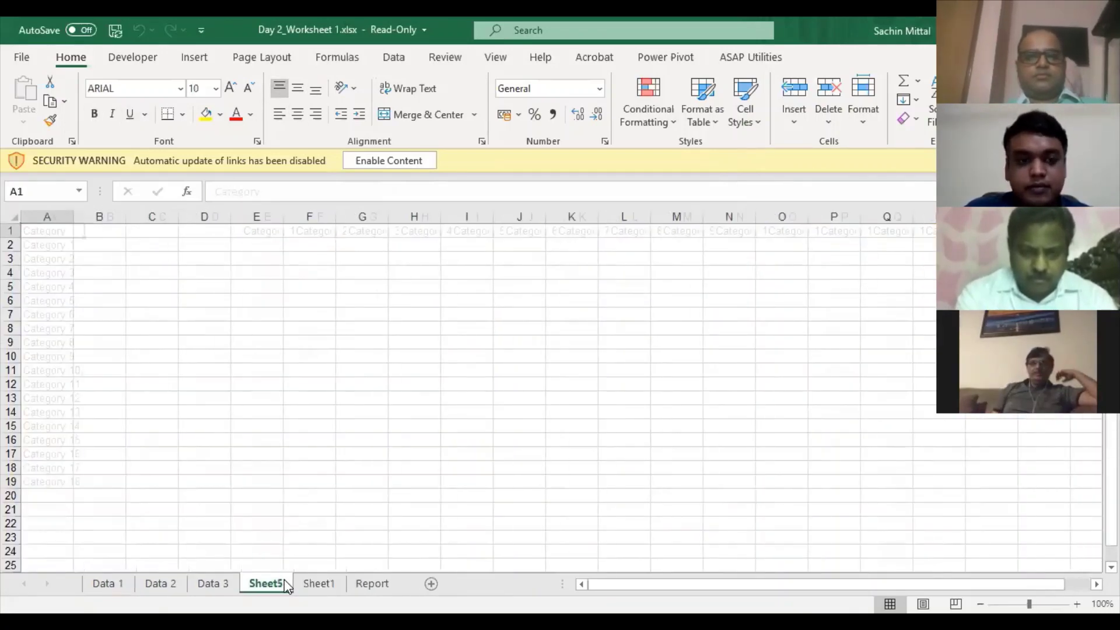
pyautogui.hotkey('shift', 'F11')
pyautogui.hotkey('shift', 'F11')
pyautogui.hotkey('shift', 'F11')
pyautogui.hotkey('shift', 'F11')
pyautogui.hotkey('shift', 'F11')
pyautogui.hotkey('shift', 'F11')
pyautogui.hotkey('shift', 'F11')
pyautogui.hotkey('shift', 'F11')
pyautogui.hotkey('shift', 'F11')
pyautogui.hotkey('shift', 'F11')
pyautogui.hotkey('shift', 'F11')
pyautogui.hotkey('shift', 'F11')
pyautogui.hotkey('shift', 'F11')
pyautogui.hotkey('shift', 'F11')
pyautogui.hotkey('shift', 'F11')
pyautogui.hotkey('shift', 'F11')
pyautogui.hotkey('shift', 'F11')
pyautogui.hotkey('shift', 'F11')
pyautogui.hotkey('shift', 'F11')
pyautogui.hotkey('shift', 'F11')
# - Regenerate the ASAP Utilities index page of all sheets with the default name
pyautogui.click(205, 467)
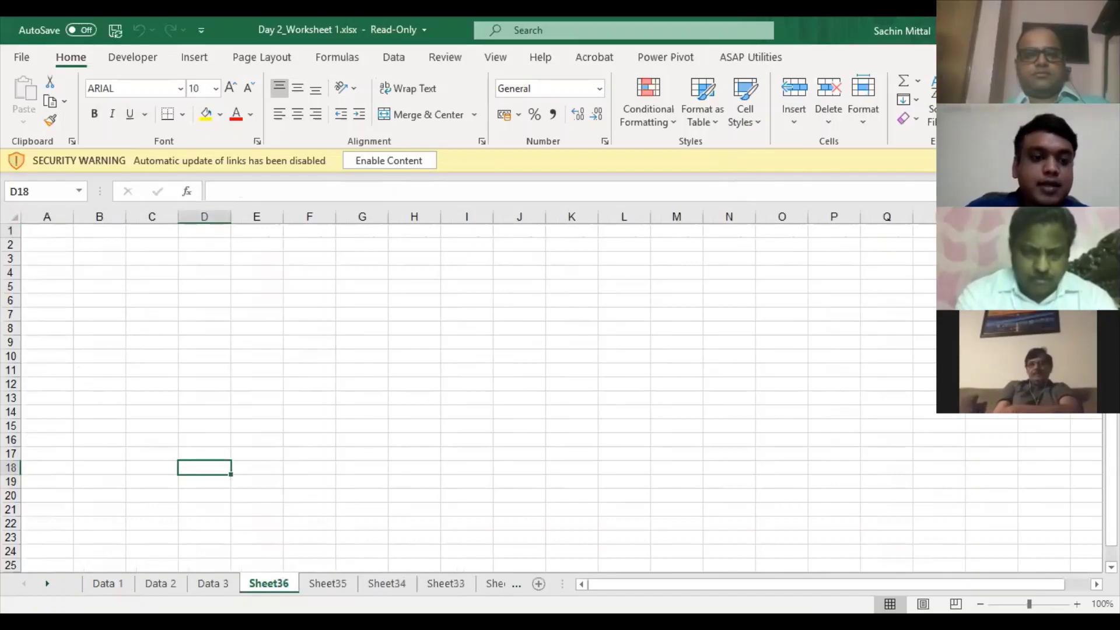
pyautogui.click(732, 58)
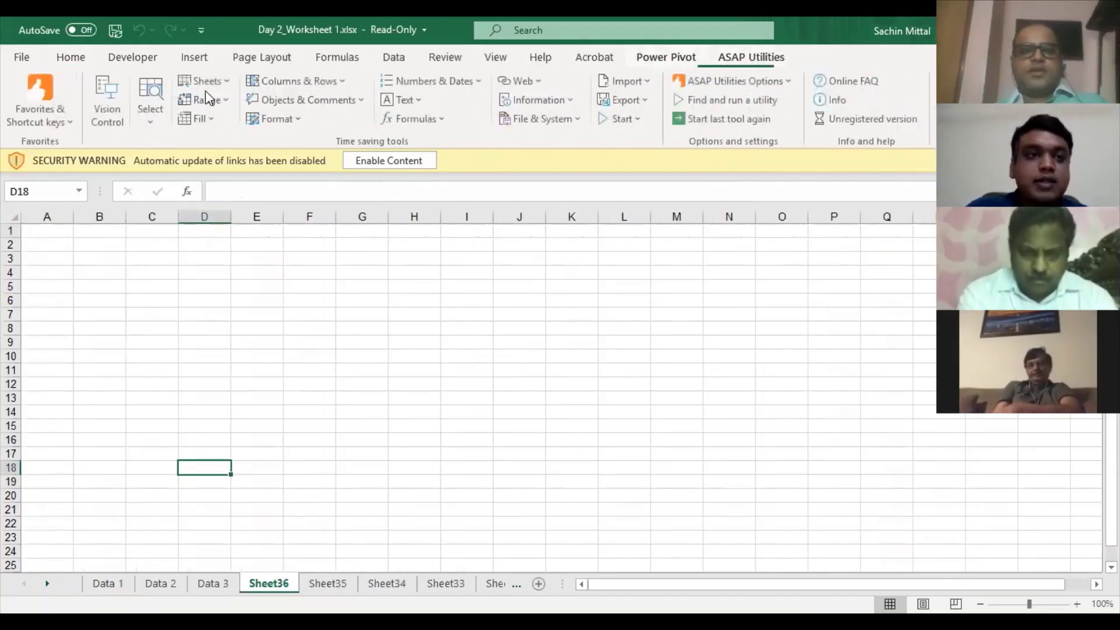
pyautogui.click(211, 82)
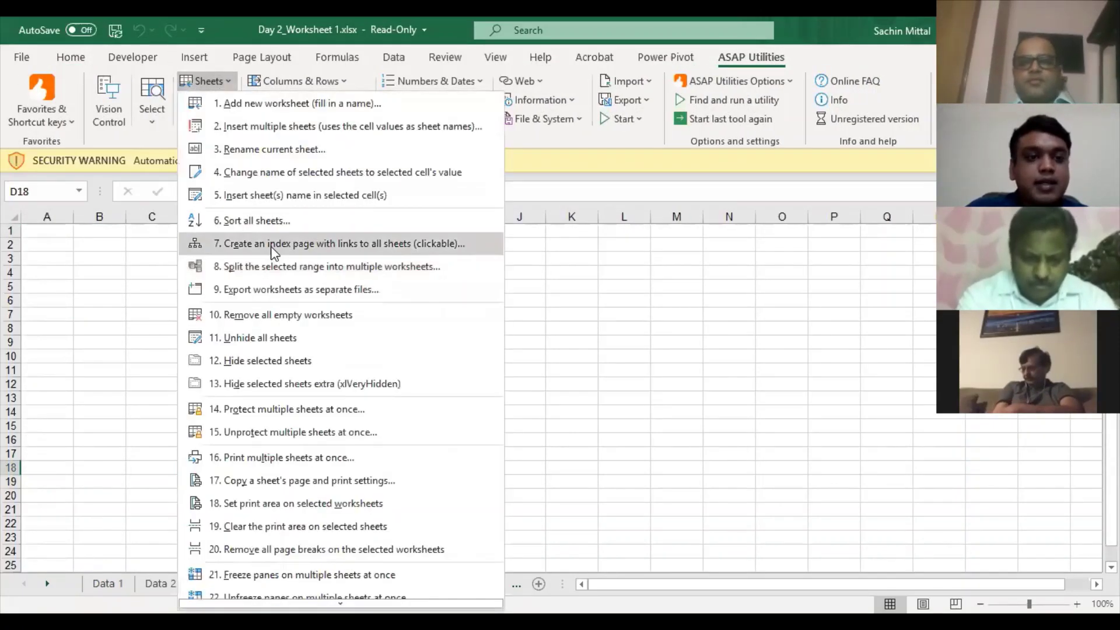
pyautogui.click(272, 244)
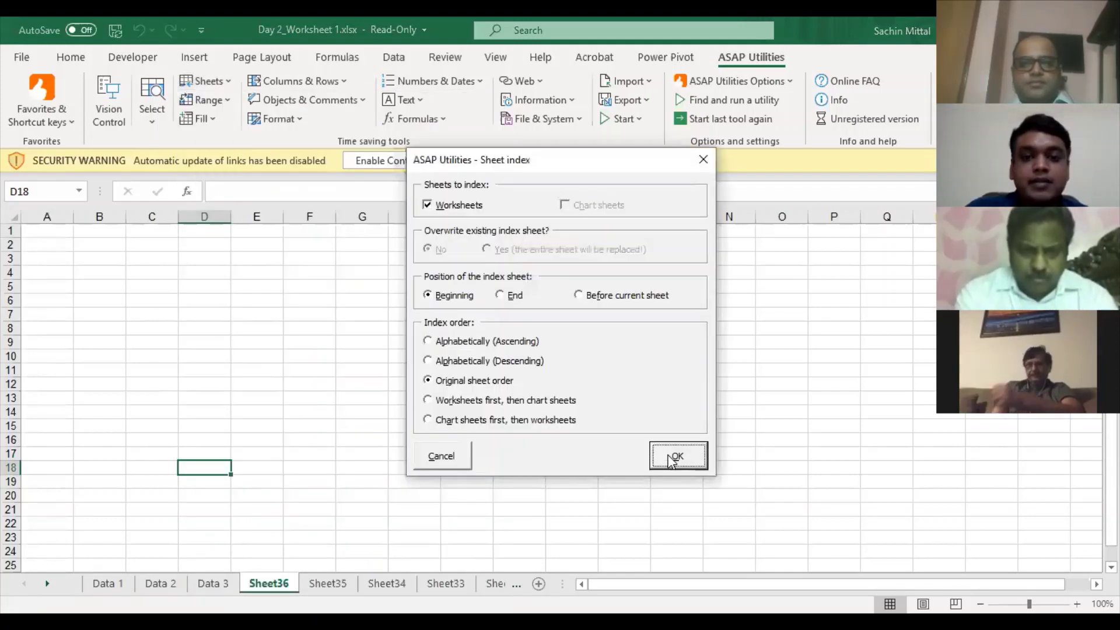
pyautogui.press('Return')
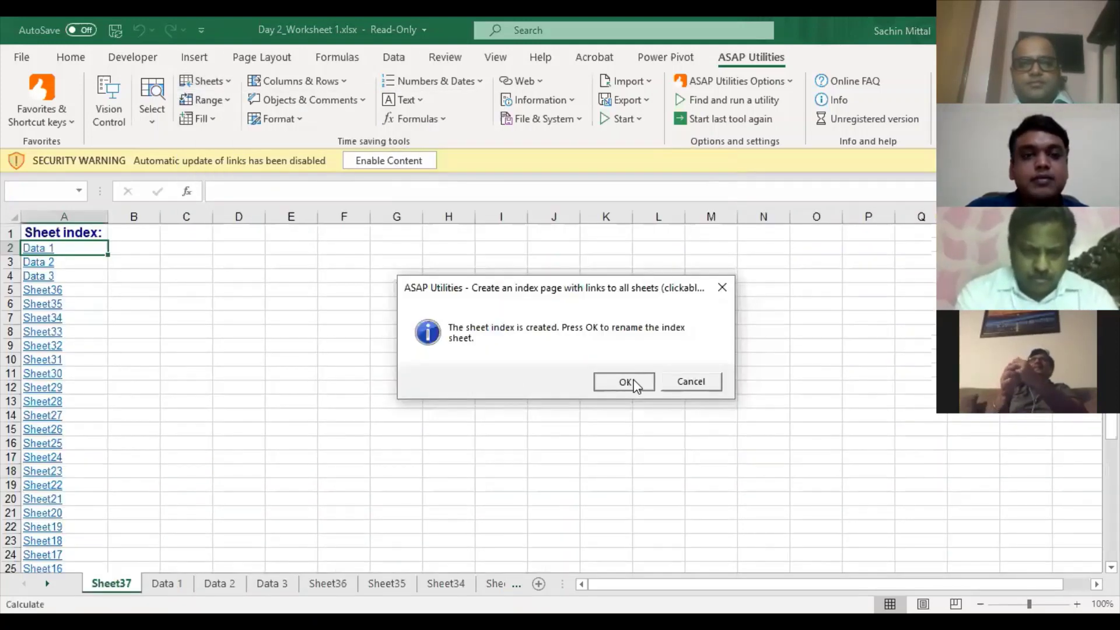
pyautogui.press('Return')
pyautogui.press('Return')
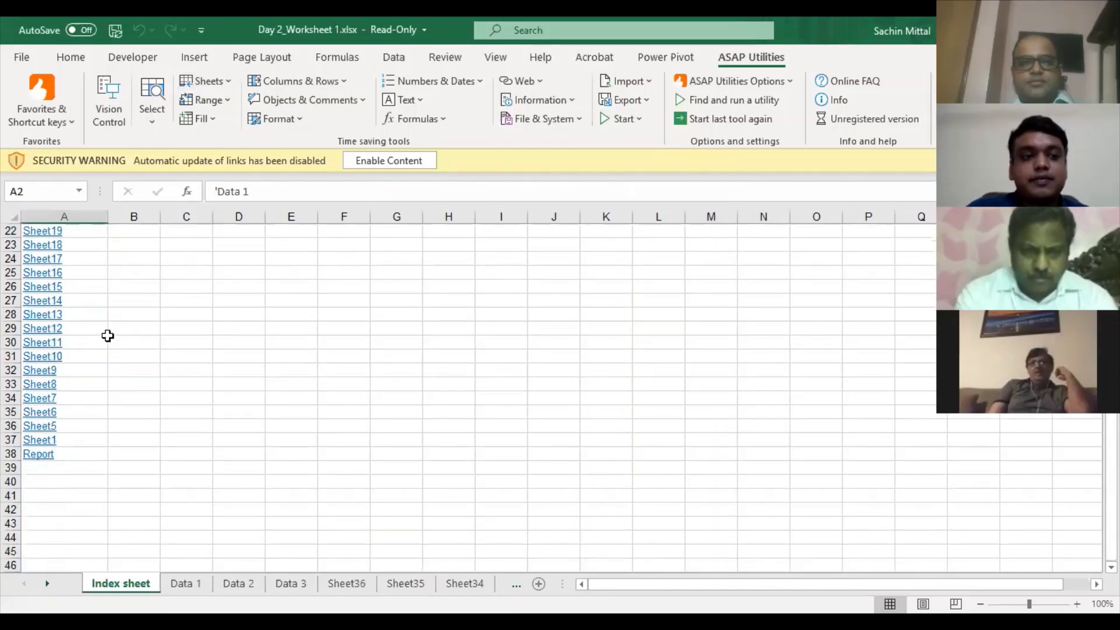
# - Insert a blank column and row, then add Sr No and Sheet Name headings in A2:B2
pyautogui.hotkey('ctrl', 'space')
pyautogui.hotkey('ctrl', 'shift', '+')
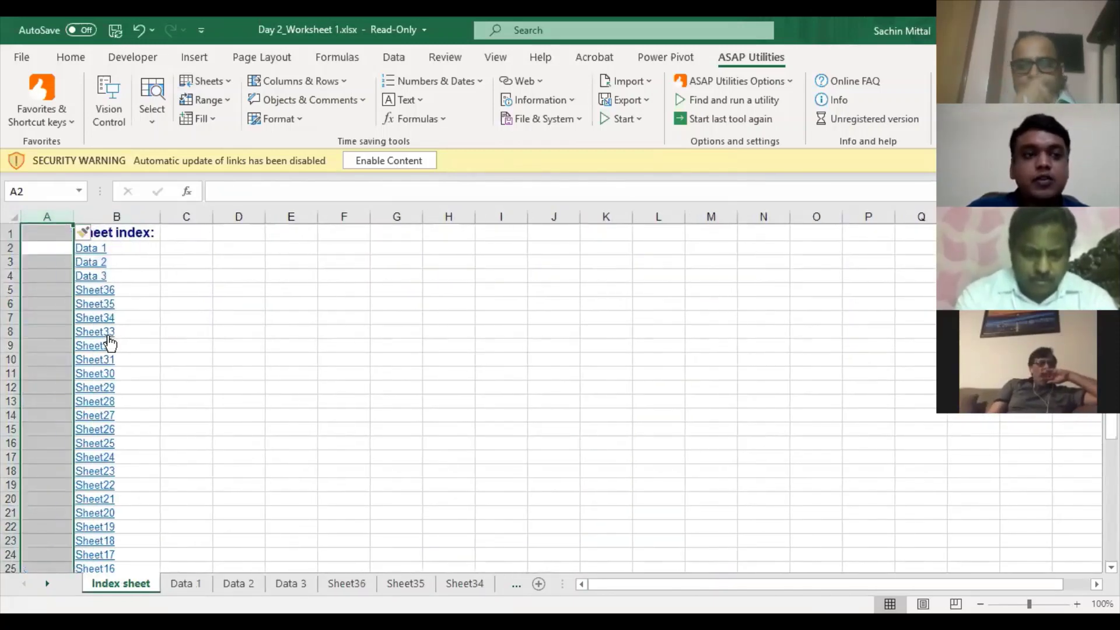
pyautogui.press('Up')
pyautogui.press('Down')
pyautogui.hotkey('shift', 'space')
pyautogui.hotkey('ctrl', 'shift', '+')
pyautogui.press('Left')
pyautogui.write('Sr')
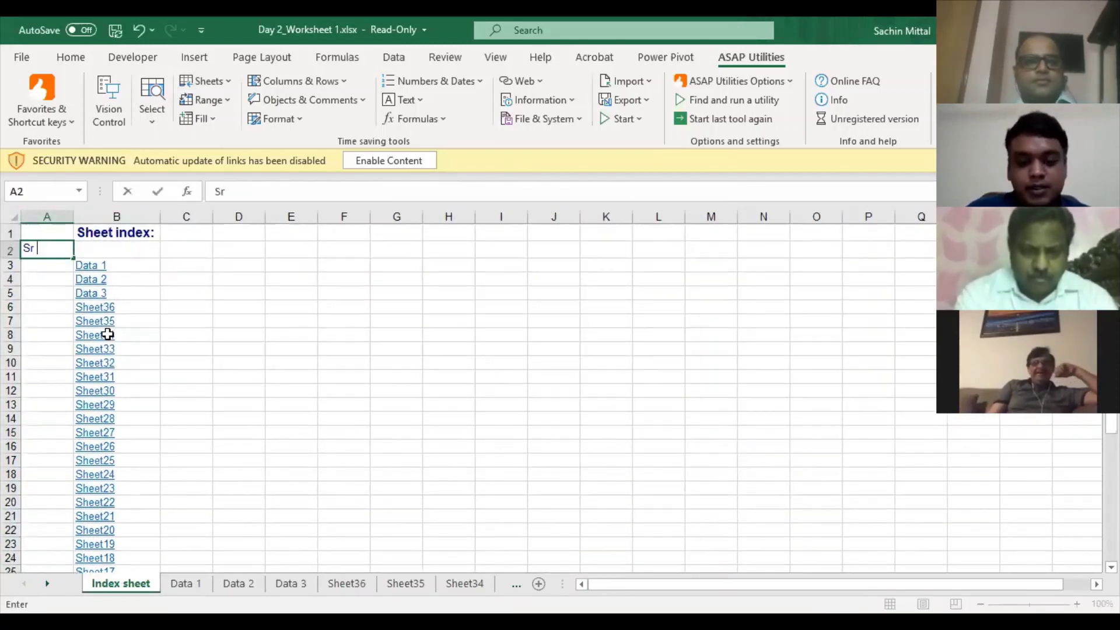
pyautogui.press('Tab')
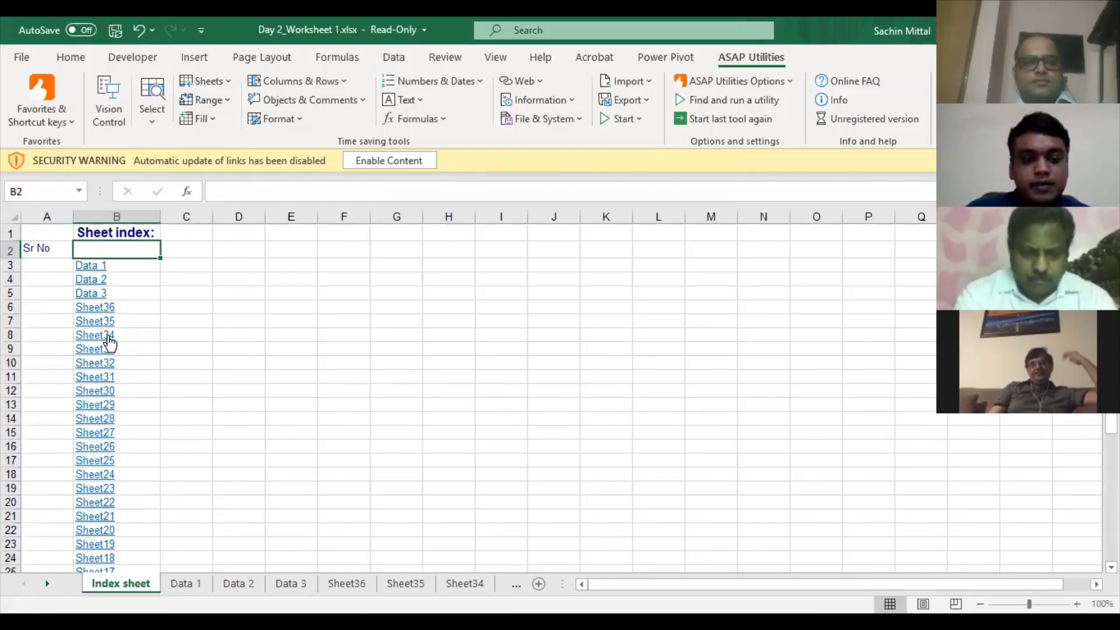
pyautogui.write('Pa')
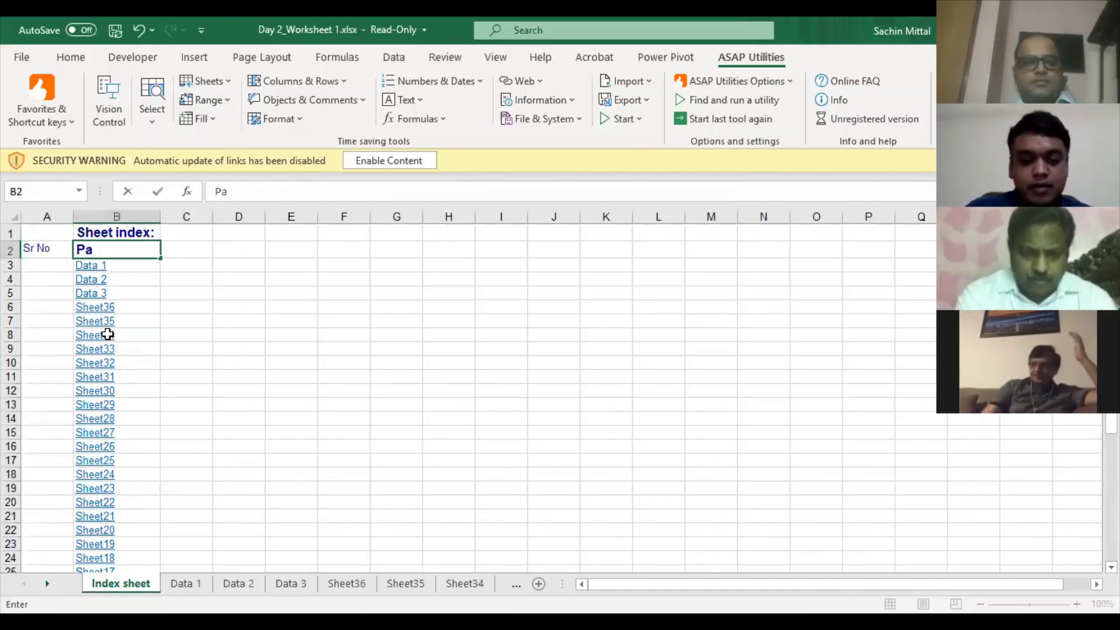
pyautogui.press('BackSpace')
pyautogui.write('S')
pyautogui.press('BackSpace')
pyautogui.press('BackSpace')
pyautogui.write('Sheet')
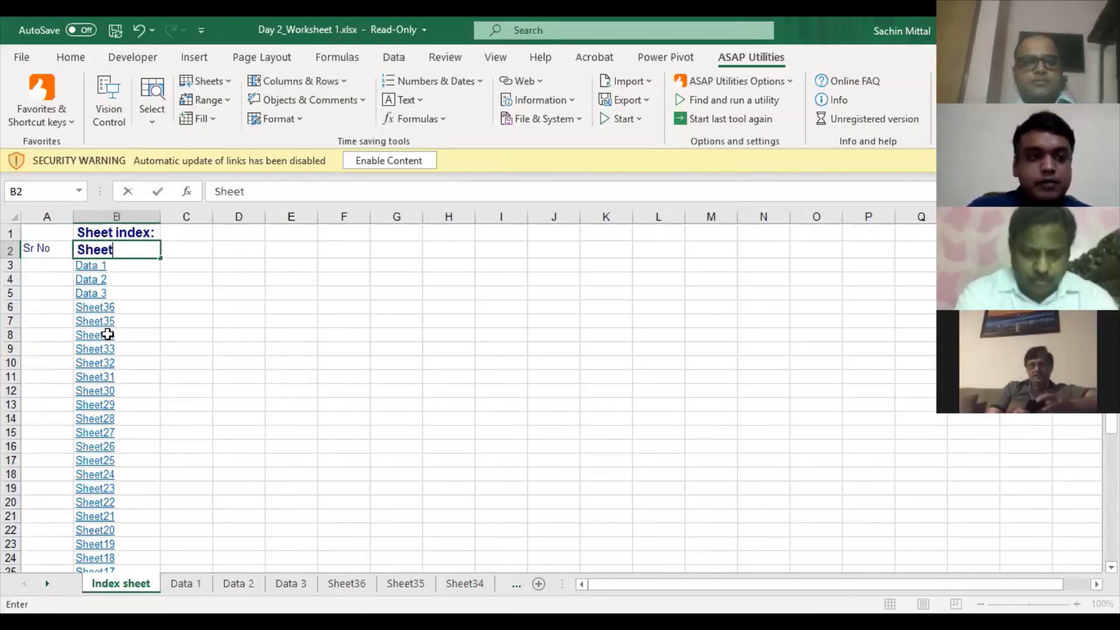
pyautogui.write(' Name')
pyautogui.press('Up')
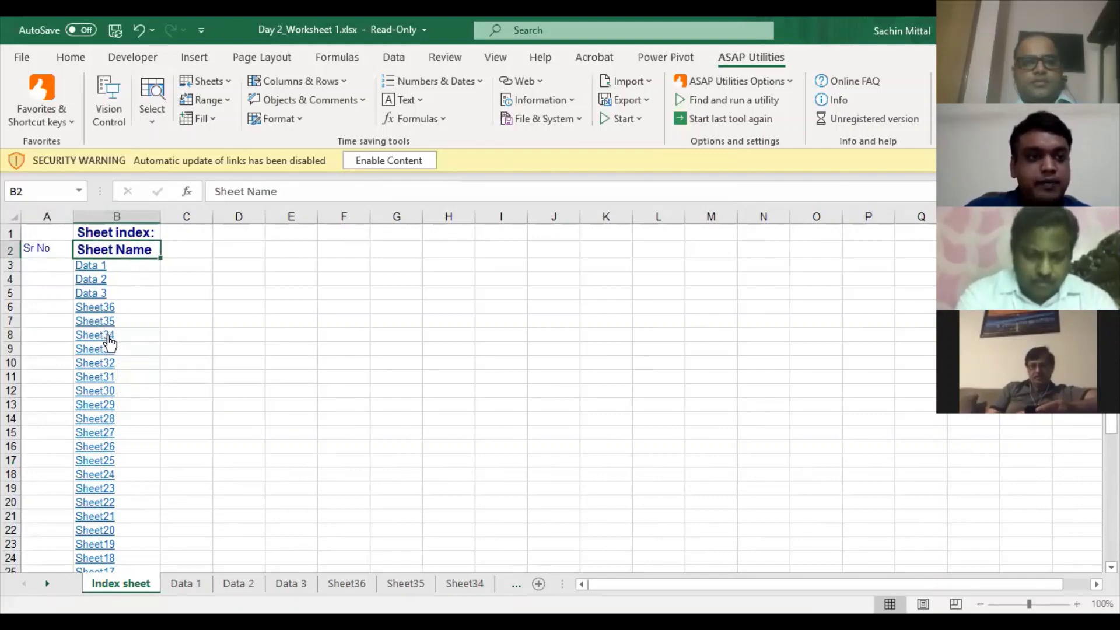
# - Move the Sheet index: title to A1 and merge and centre it across A1:B1
pyautogui.hotkey('ctrl', 'c')
pyautogui.press('Left')
pyautogui.hotkey('ctrl', 'v')
pyautogui.hotkey('shift', 'Right')
pyautogui.hotkey('alt', 'h')
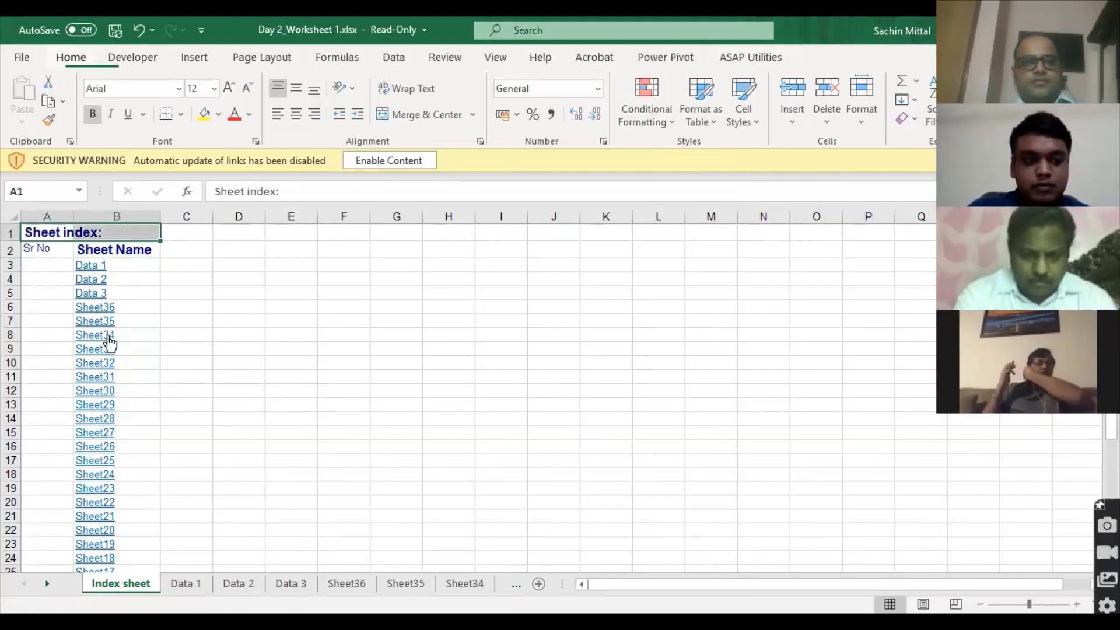
pyautogui.press('m')
pyautogui.press('c')
pyautogui.press('Down')
pyautogui.press('Down')
# - Number the links 1 to 37 with 1 in A3 and =A3+1 filled down to A39
pyautogui.write('1')
pyautogui.press('Return')
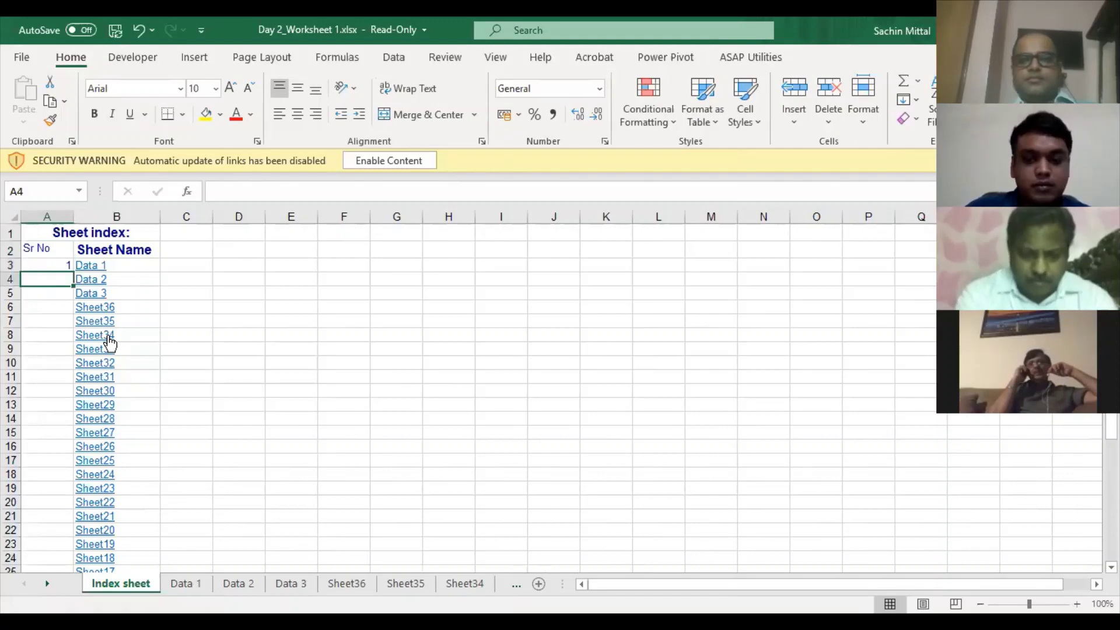
pyautogui.write('=')
pyautogui.press('Up')
pyautogui.write('+1')
pyautogui.press('Return')
pyautogui.press('Right')
pyautogui.hotkey('ctrl', 'Down')
pyautogui.press('Left')
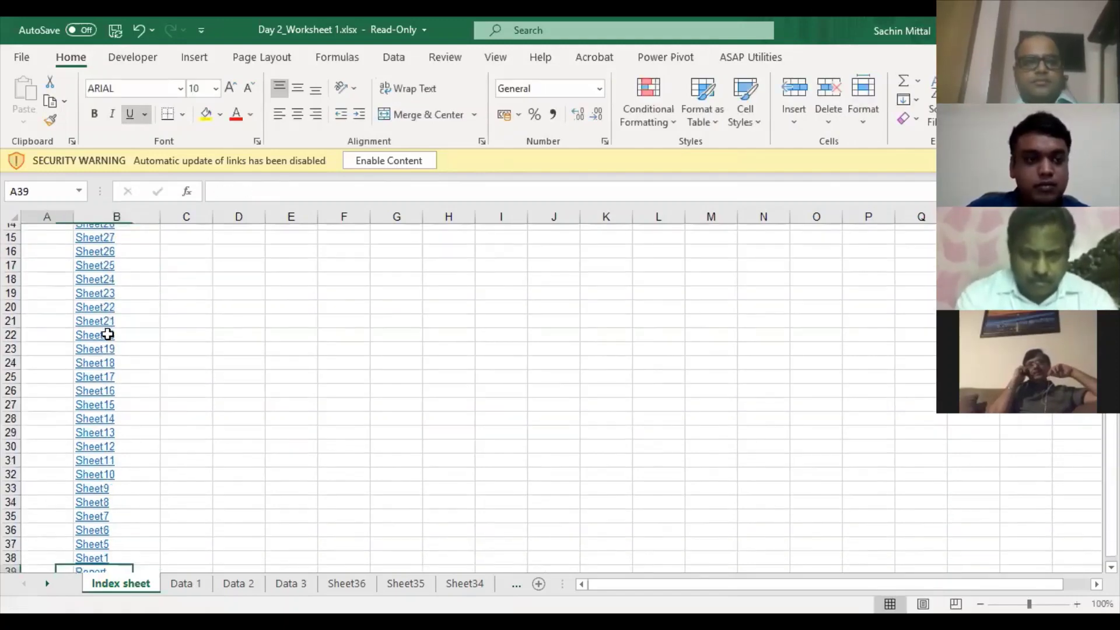
pyautogui.hotkey('ctrl', 'shift', 'Up')
pyautogui.hotkey('ctrl', 'd')
# - Select A2:B39 and convert the index list into a table with Ctrl+T
pyautogui.hotkey('ctrl', 'Up')
pyautogui.press('Down')
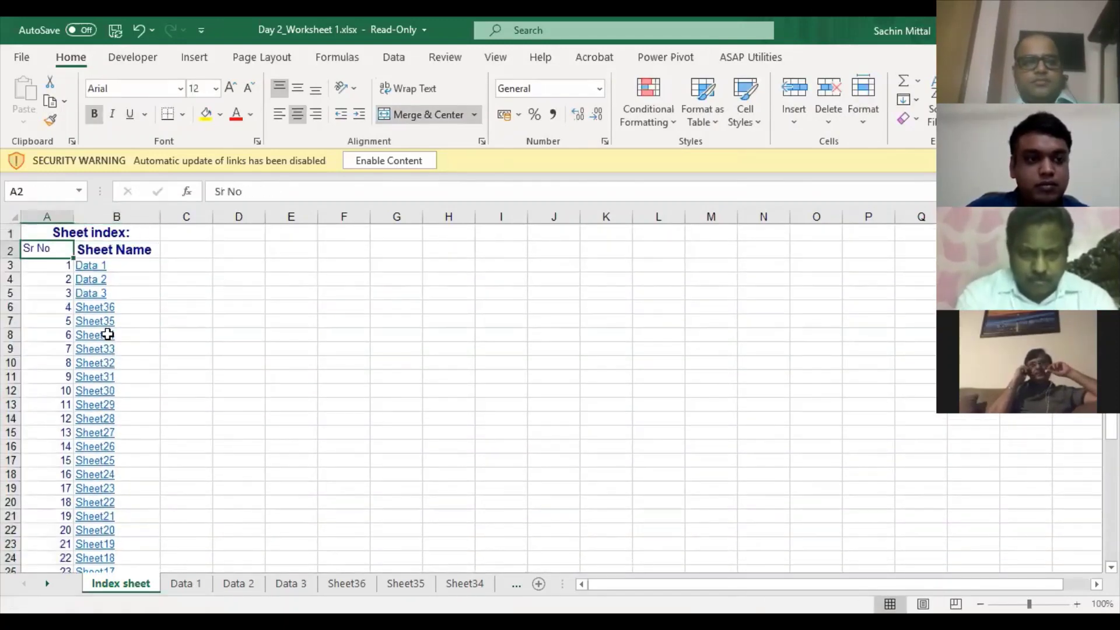
pyautogui.hotkey('shift', 'Right')
pyautogui.hotkey('ctrl', 'shift', 'Down')
pyautogui.hotkey('ctrl', 't')
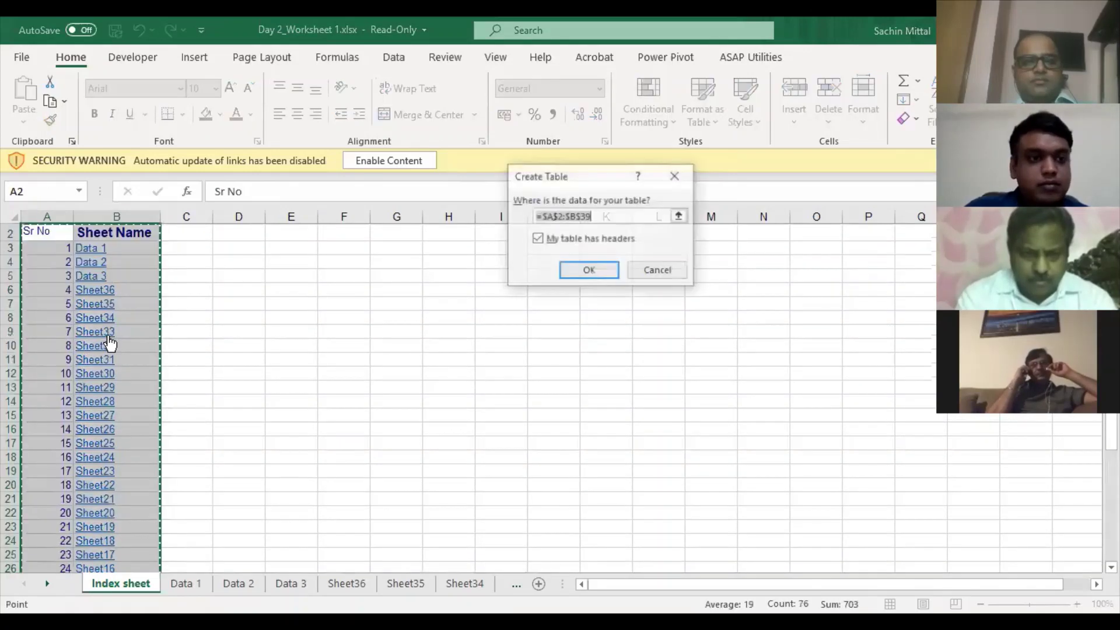
# - Create the sheet index table with headers in a grey banded style
pyautogui.press('Return')
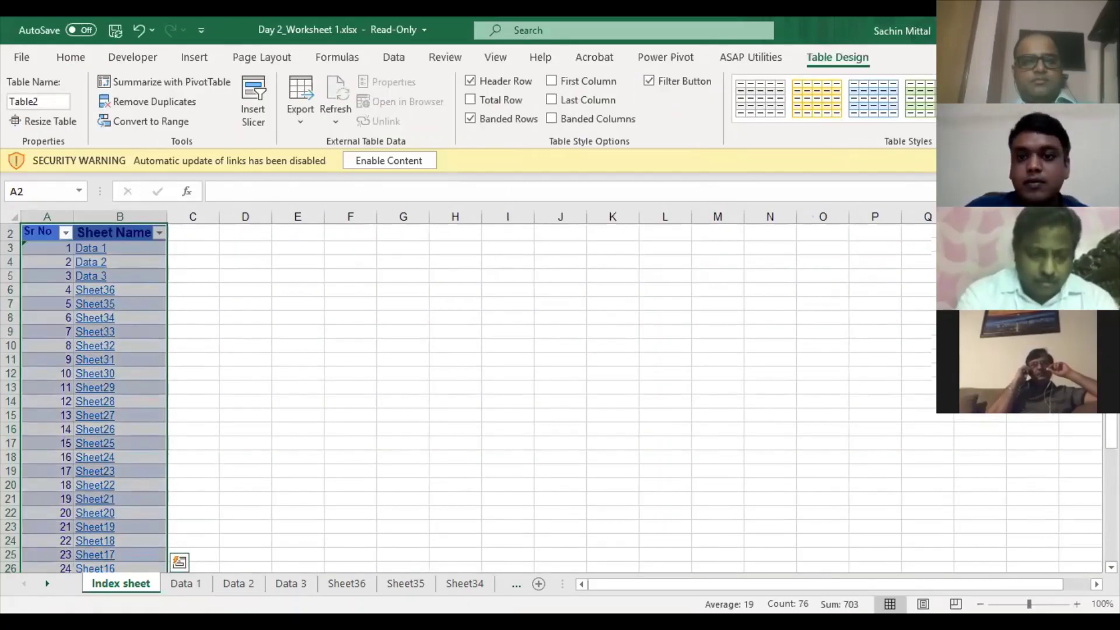
pyautogui.press('Return')
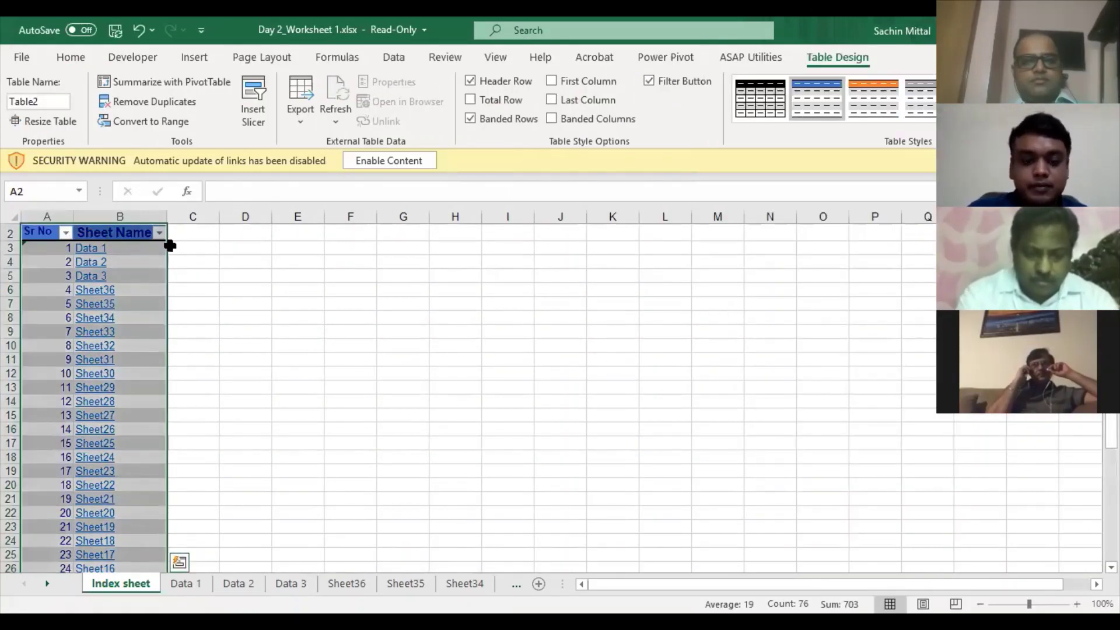
pyautogui.scroll(1, 105, 228)
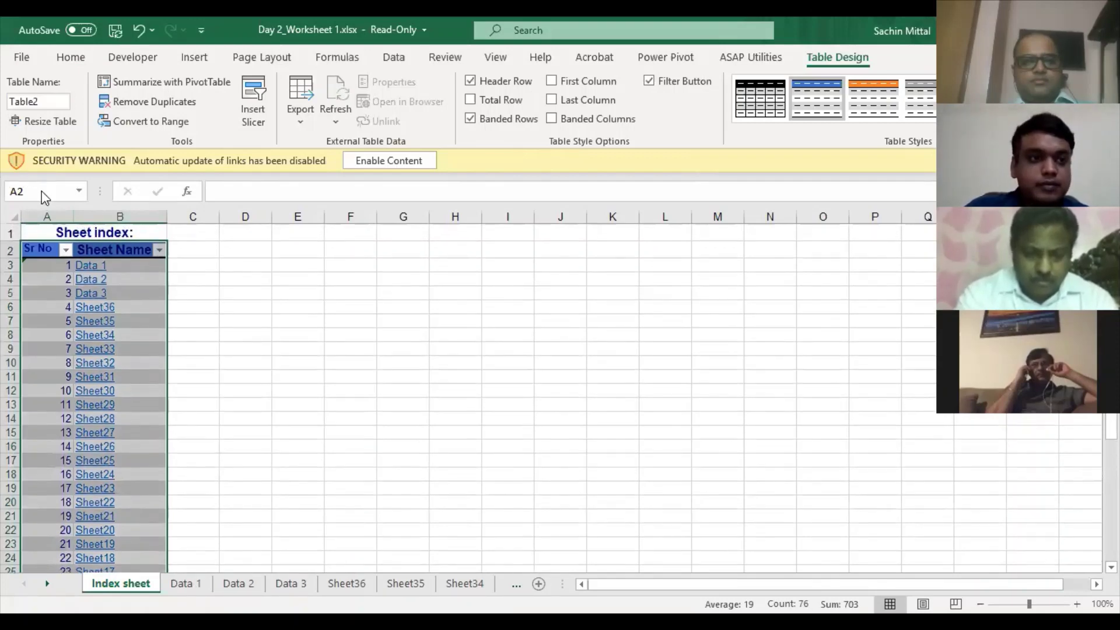
# - Set the whole sheet to Calibri Light, size 11, with automatic black font colour
pyautogui.click(139, 232)
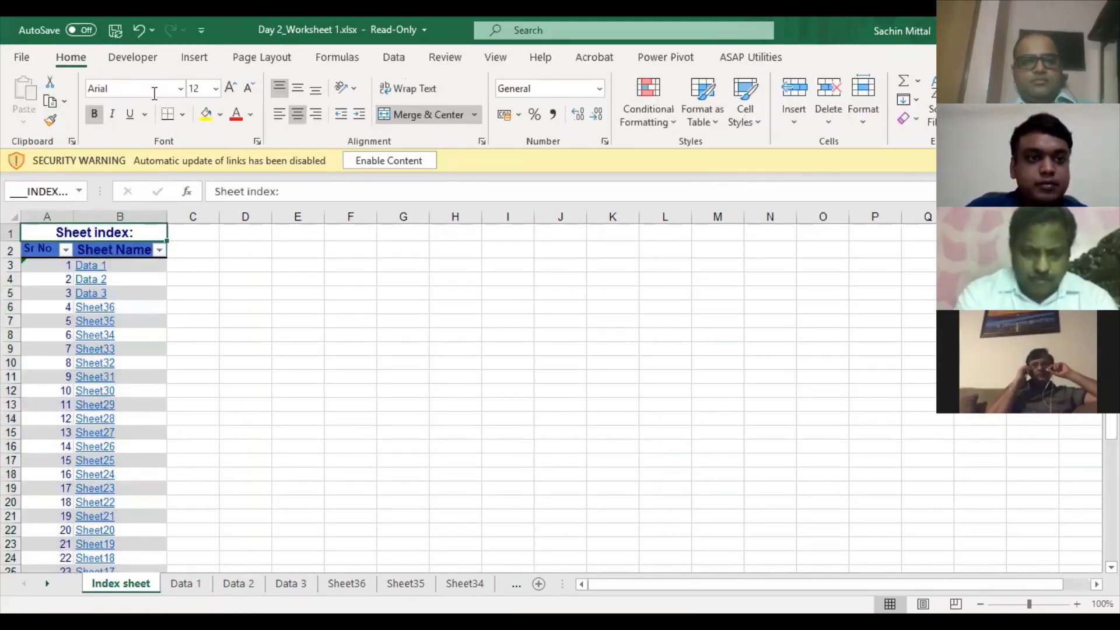
pyautogui.hotkey('ctrl', 'a')
pyautogui.click(153, 92)
pyautogui.write('Calibri Light')
pyautogui.press('Return')
pyautogui.click(196, 88)
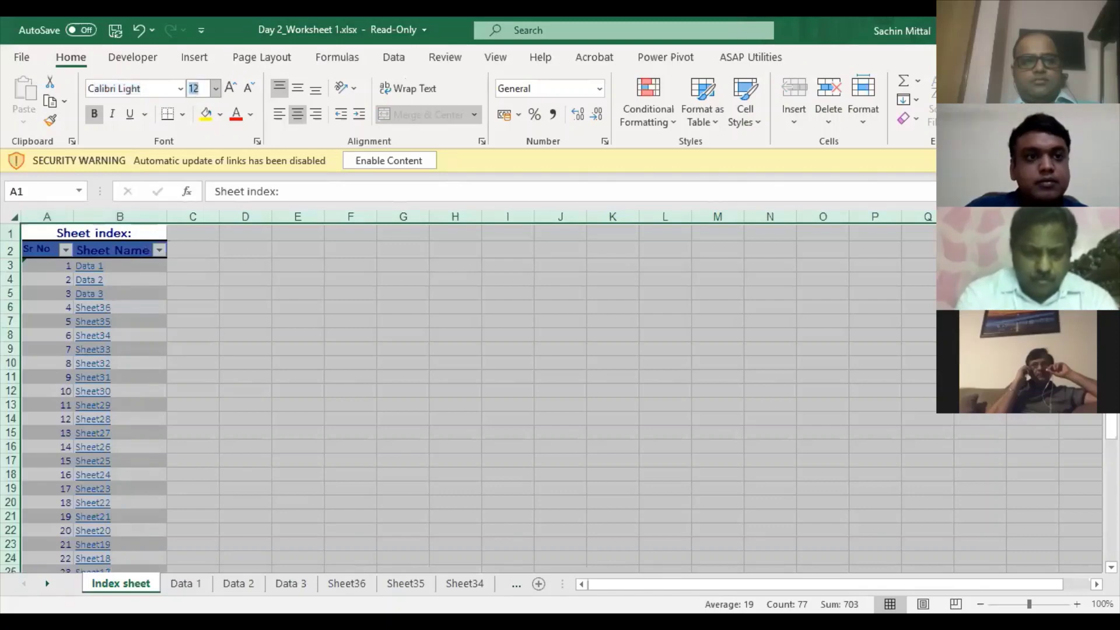
pyautogui.press('Return')
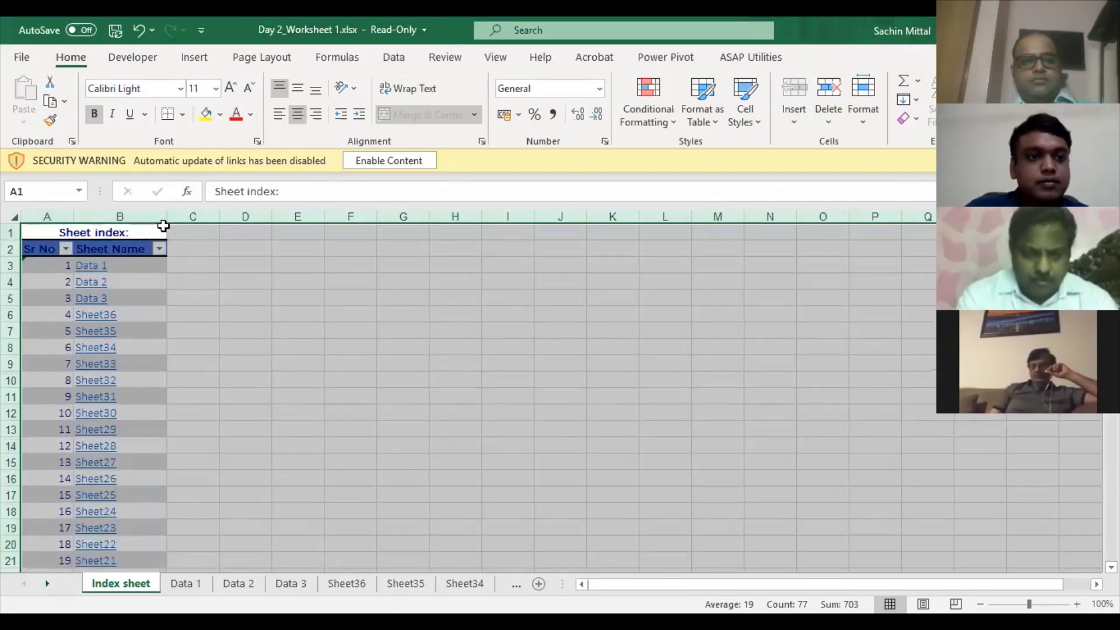
pyautogui.click(255, 113)
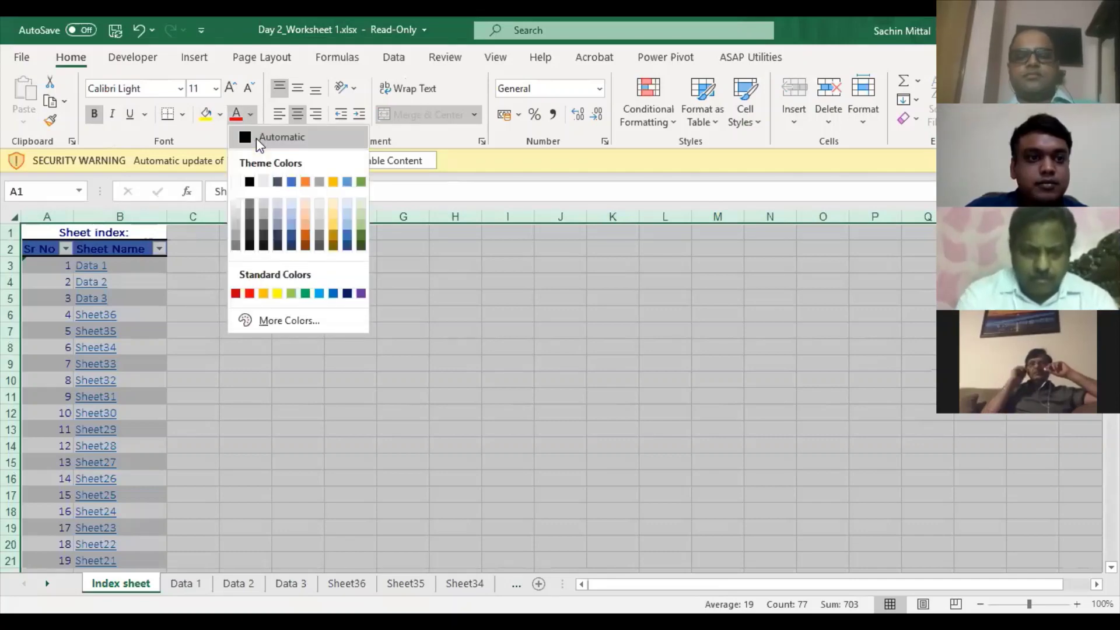
pyautogui.click(257, 138)
# - Remove the header filter arrows and give the Sheet index: title a green fill
pyautogui.click(145, 282)
pyautogui.hotkey('alt', 'a')
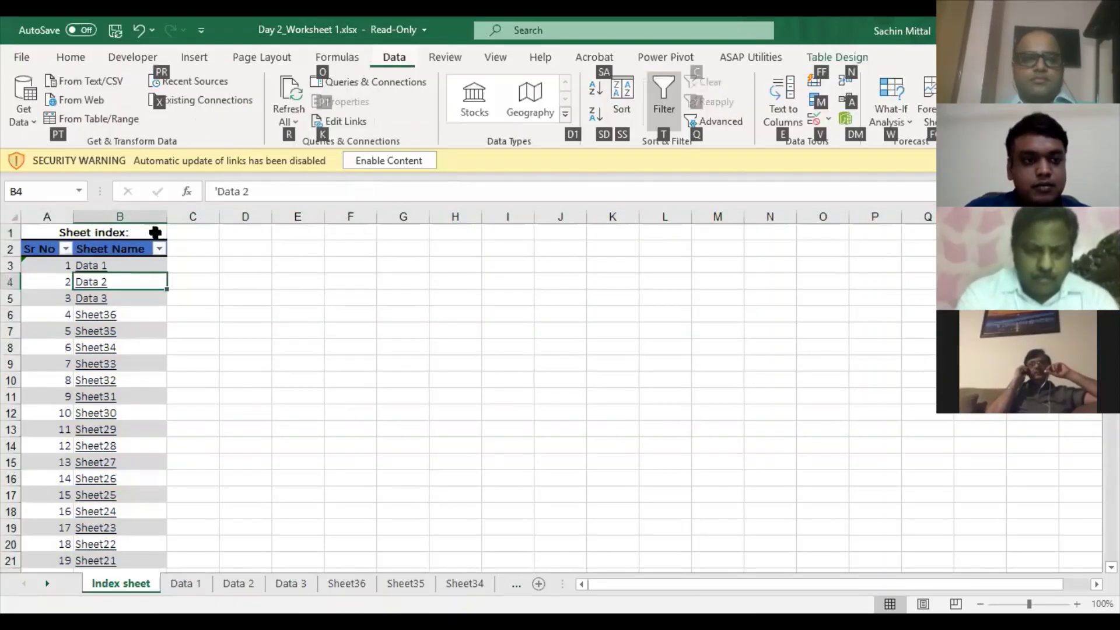
pyautogui.press('t')
pyautogui.click(142, 231)
pyautogui.click(71, 57)
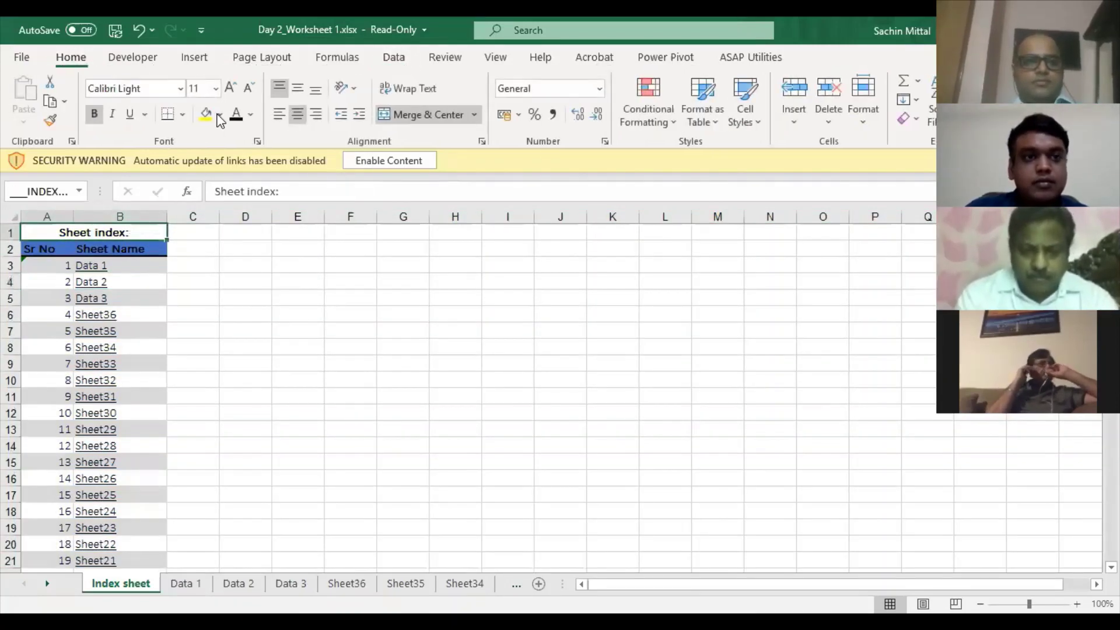
pyautogui.click(220, 115)
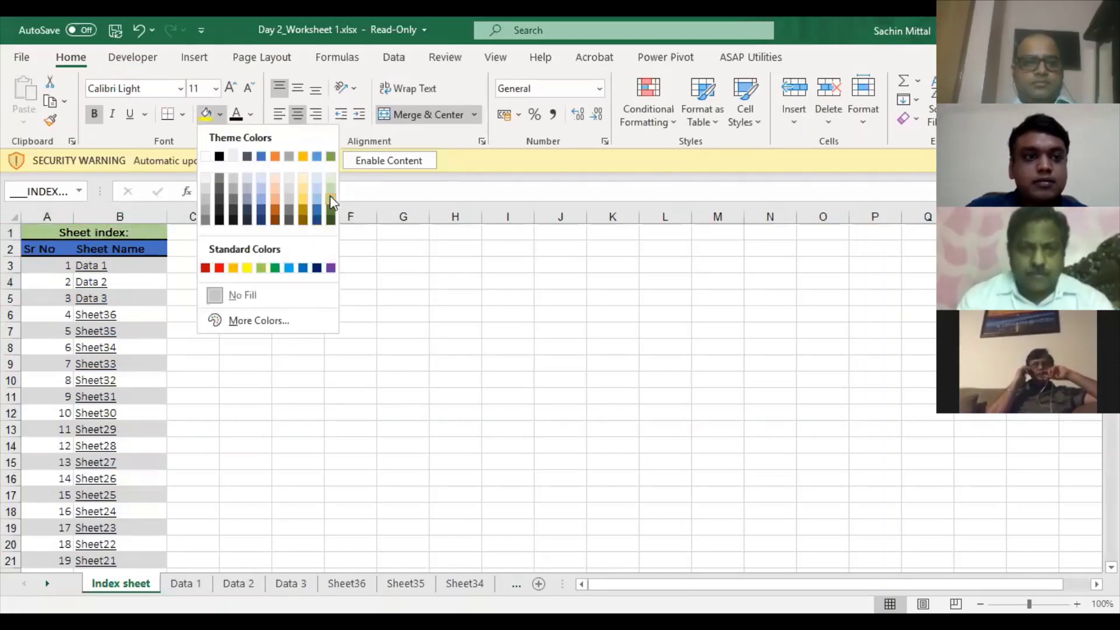
pyautogui.press('Return')
# - Autofit column B to the sheet names and centre the serial numbers and Sr No/Sheet Name headers
pyautogui.doubleClick(167, 217)
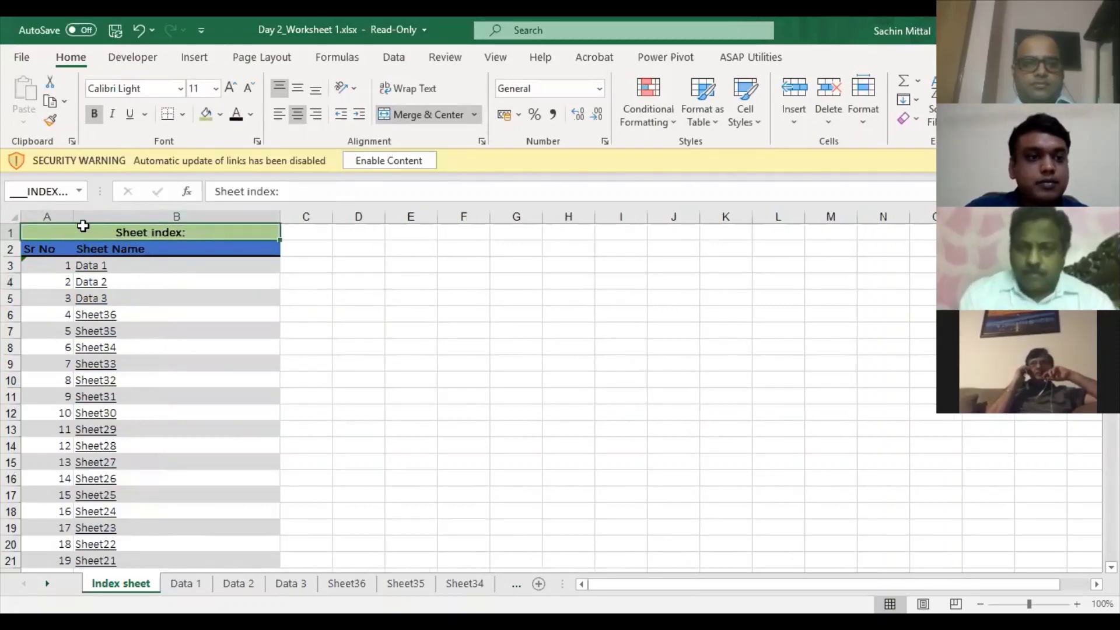
pyautogui.click(54, 269)
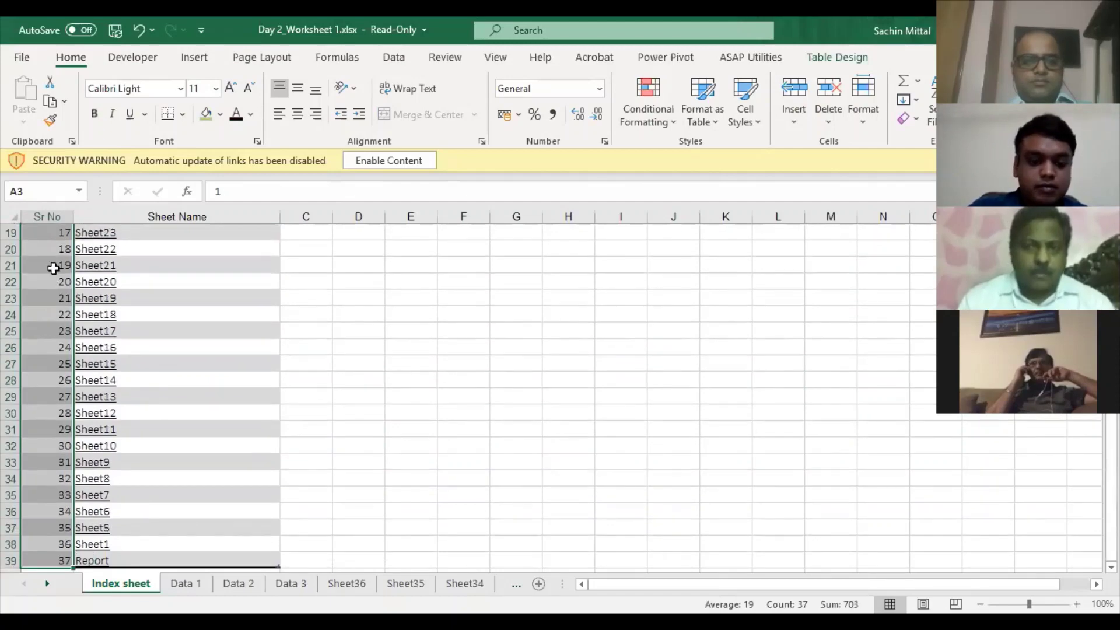
pyautogui.hotkey('alt', 'h')
pyautogui.press('a')
pyautogui.press('c')
pyautogui.press('Right')
pyautogui.press('Up')
pyautogui.hotkey('shift', 'Left')
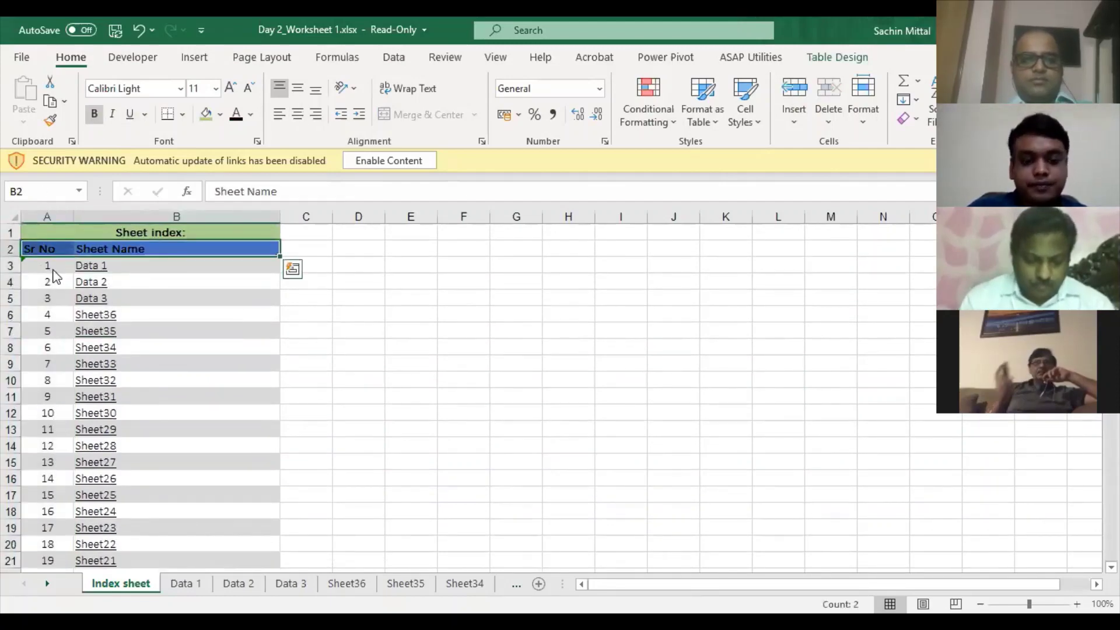
pyautogui.hotkey('alt', 'h')
pyautogui.press('a')
pyautogui.press('c')
pyautogui.press('Left')
pyautogui.press('Right')
pyautogui.press('Right')
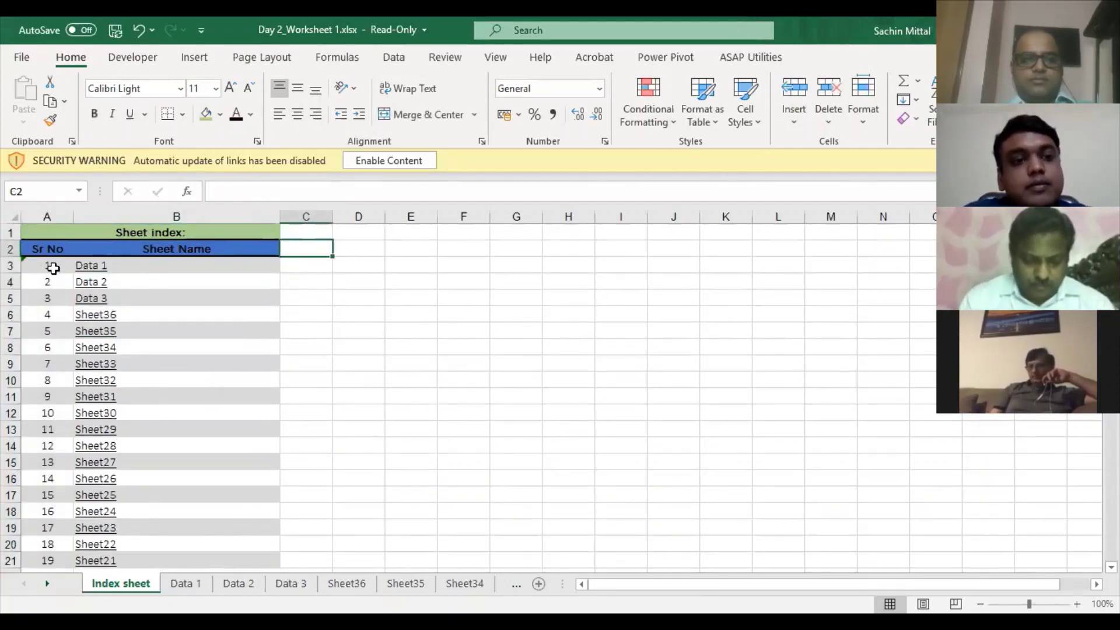
# - Add a 'Description' header in C2, extending the table to column C
pyautogui.write('Sheet ')
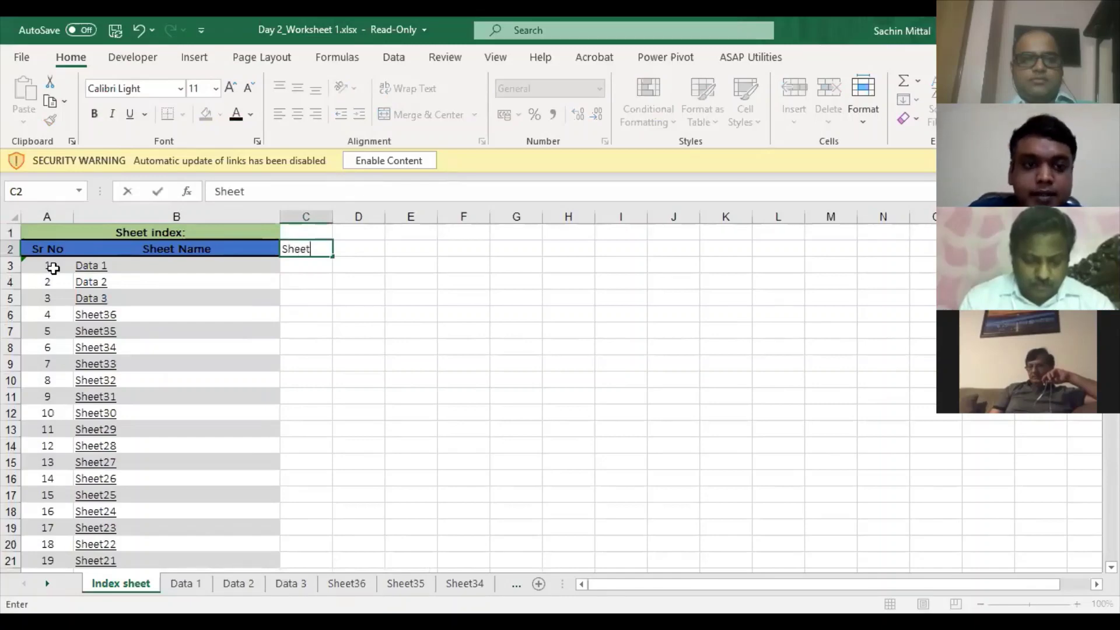
pyautogui.write('Name')
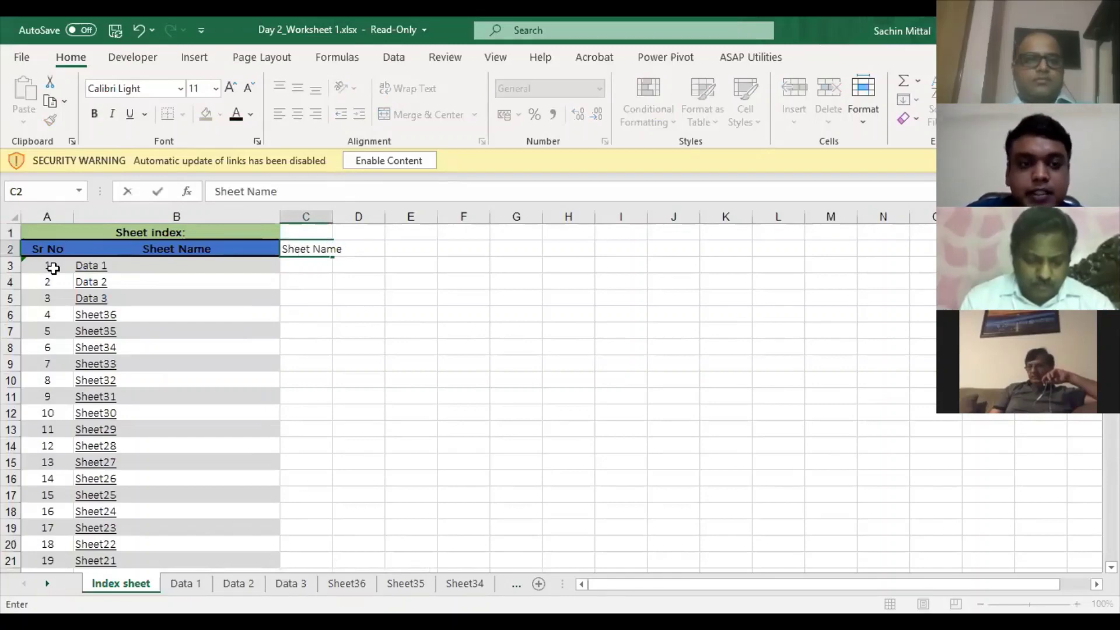
pyautogui.press('BackSpace')
pyautogui.press('BackSpace')
pyautogui.press('BackSpace')
pyautogui.press('BackSpace')
pyautogui.press('BackSpace')
pyautogui.press('BackSpace')
pyautogui.press('BackSpace')
pyautogui.press('BackSpace')
pyautogui.press('BackSpace')
pyautogui.press('BackSpace')
pyautogui.write('Descr')
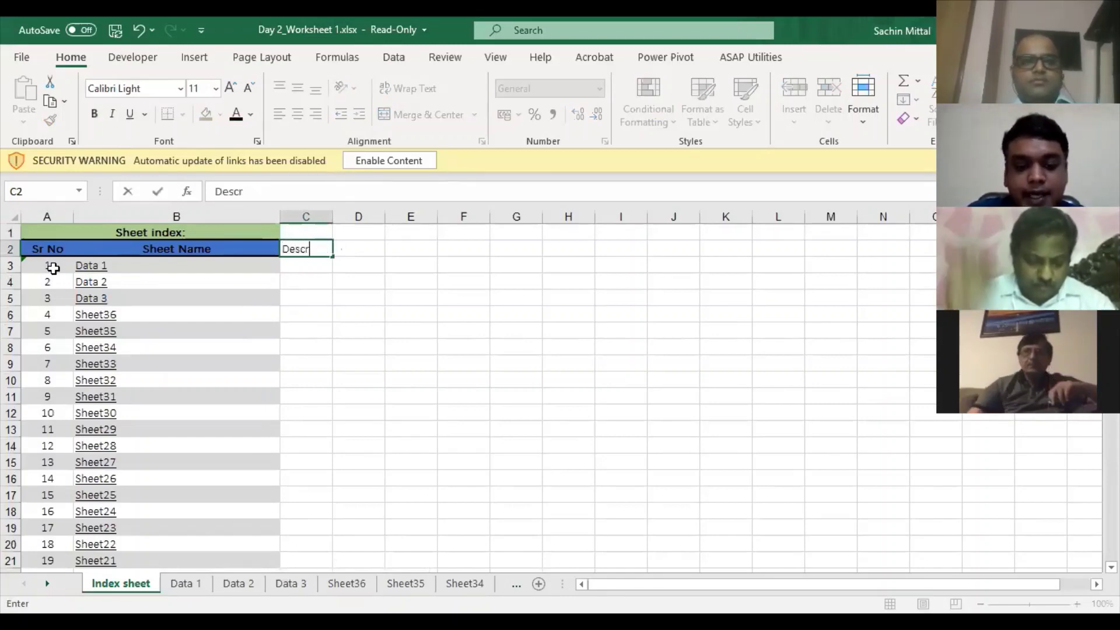
pyautogui.write('ription')
pyautogui.hotkey('ctrl', 'Return')
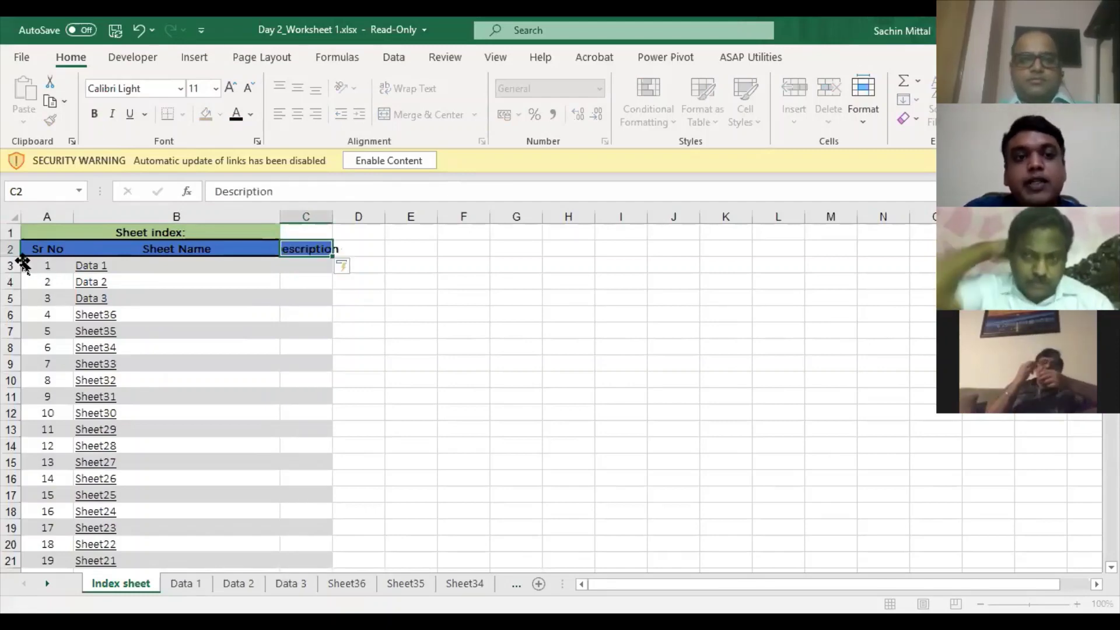
# - Merge and centre the Sheet index: title across A1:C1
pyautogui.click(113, 232)
pyautogui.hotkey('shift', 'Right')
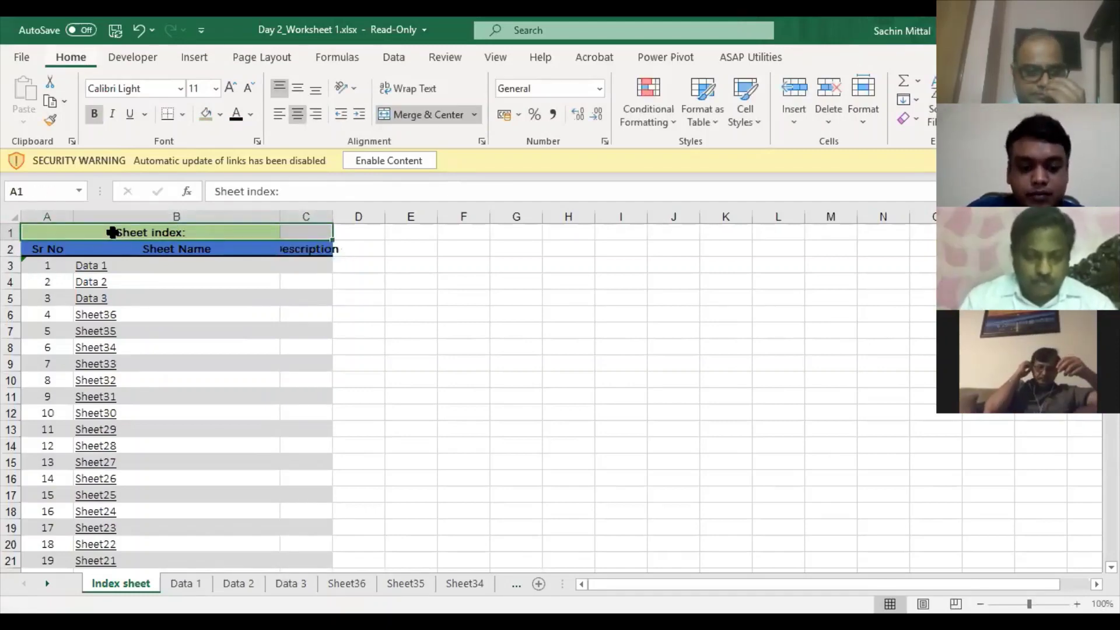
pyautogui.hotkey('alt', 'h')
pyautogui.press('m')
pyautogui.press('c')
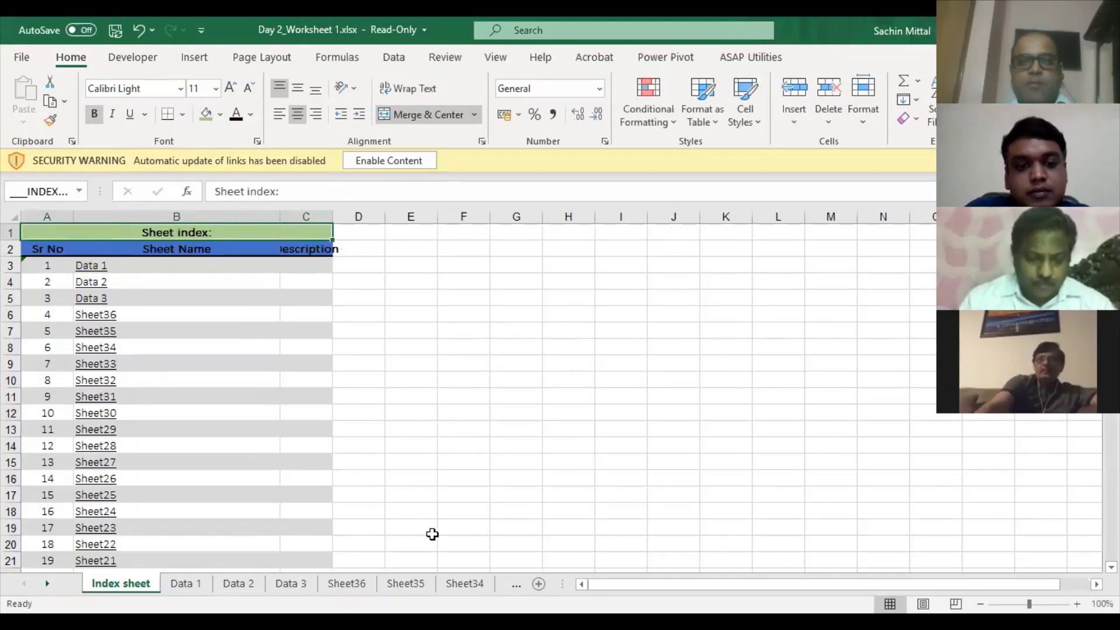
pyautogui.doubleClick(56, 577)
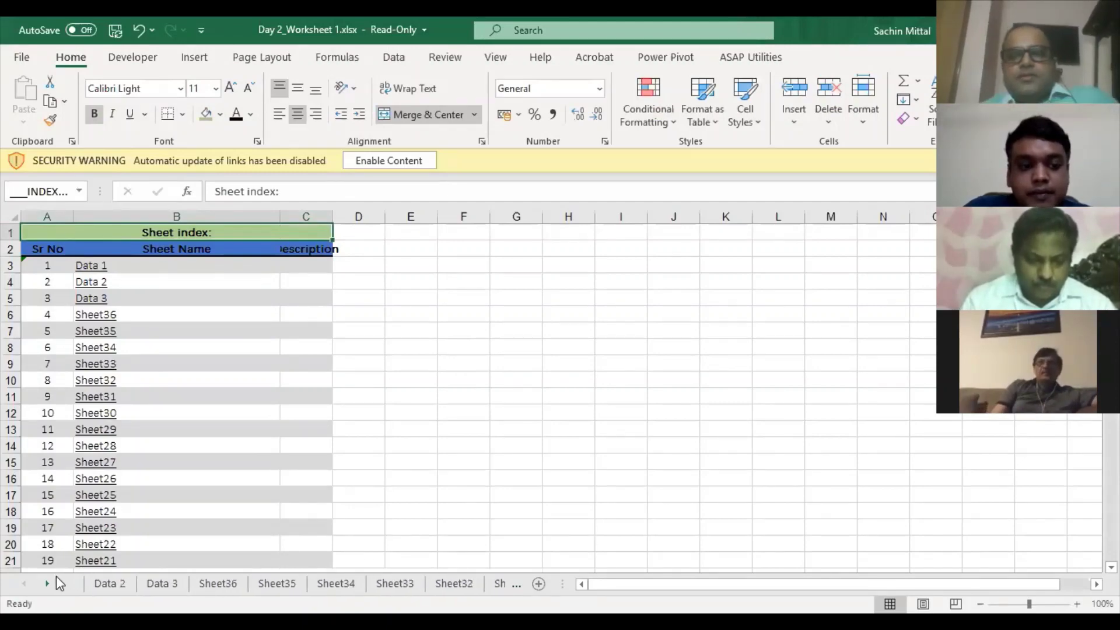
# - Scroll the sheet tabs through to the last blank numbered sheets
pyautogui.click(204, 583)
pyautogui.click(47, 584)
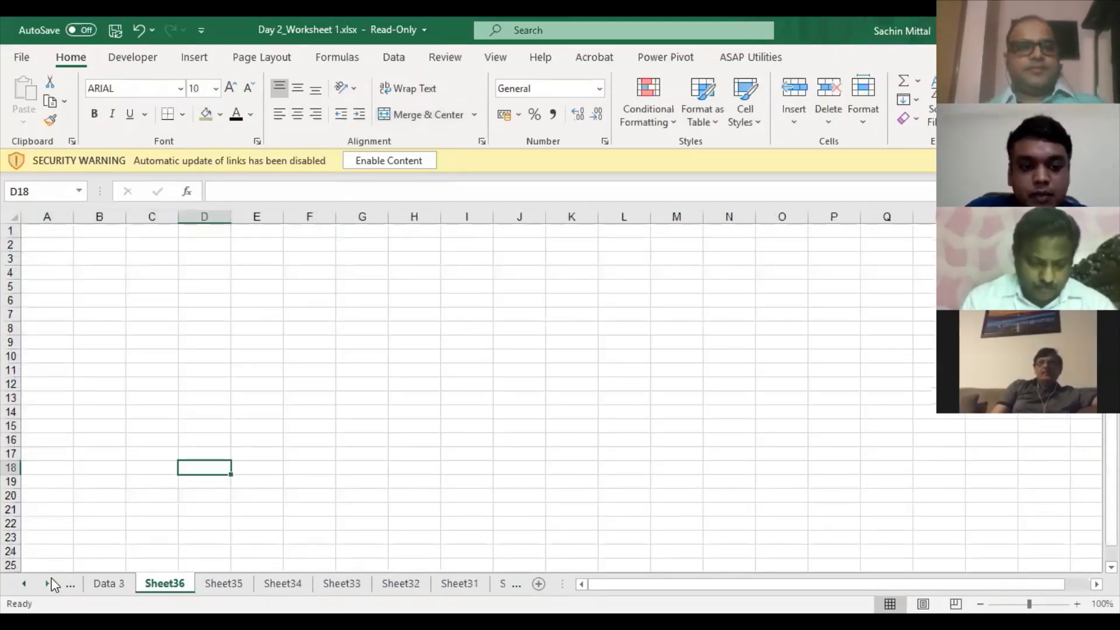
pyautogui.click(47, 583)
pyautogui.click(48, 584)
pyautogui.click(48, 583)
pyautogui.click(47, 583)
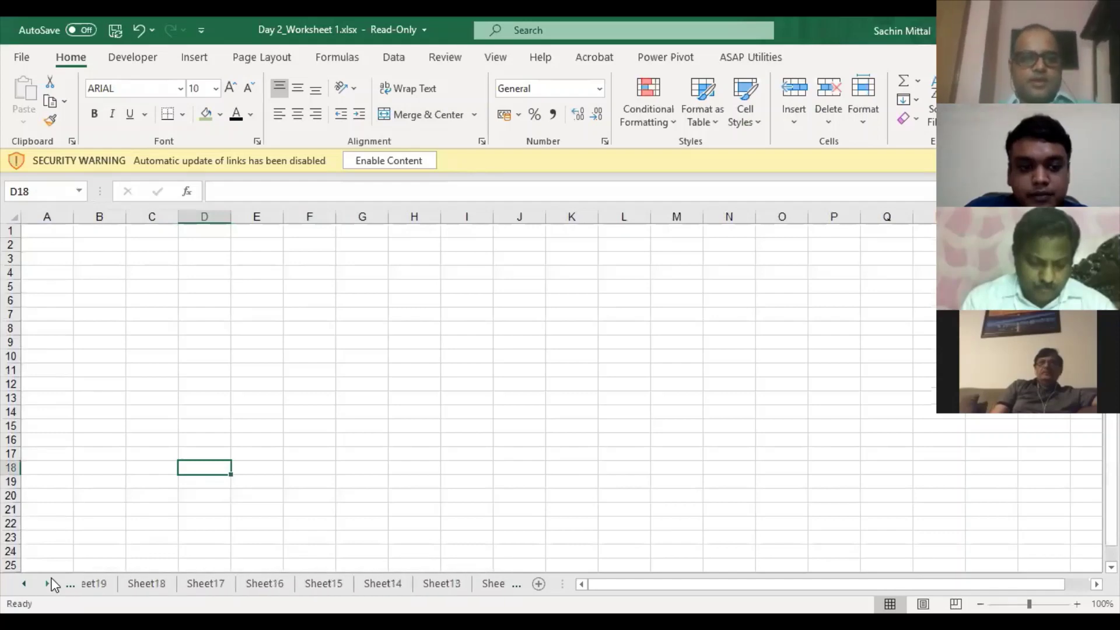
pyautogui.click(48, 584)
pyautogui.click(48, 583)
# - Delete the grouped blank sheets through Sheet5, then select A1 on the Report sheet
pyautogui.click(326, 583)
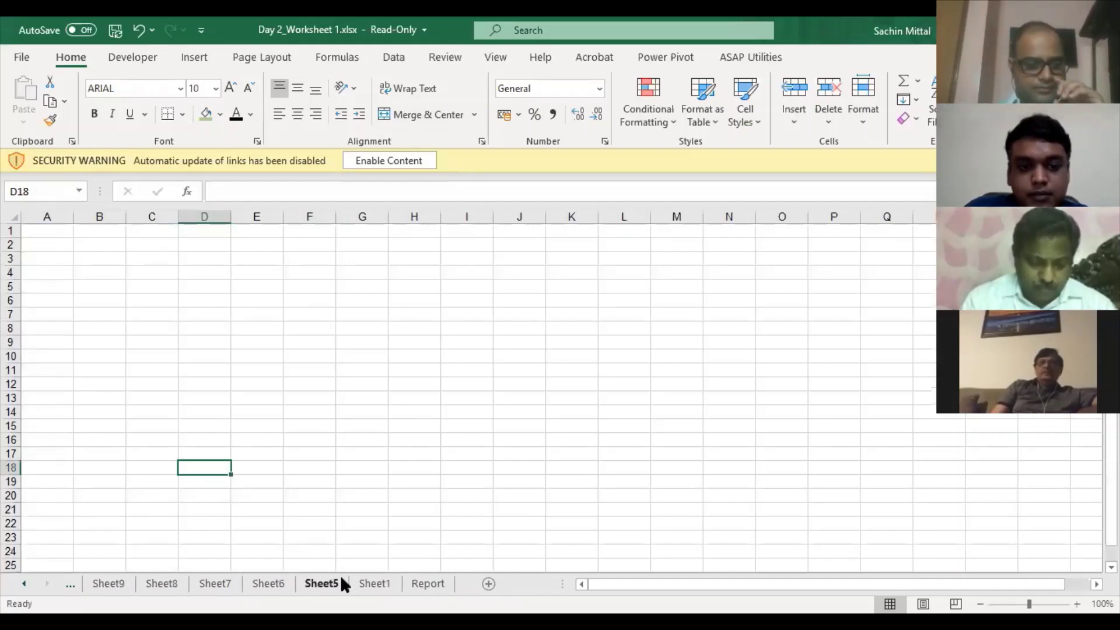
pyautogui.keyDown('shift'); pyautogui.click(321, 584); pyautogui.keyUp('shift')
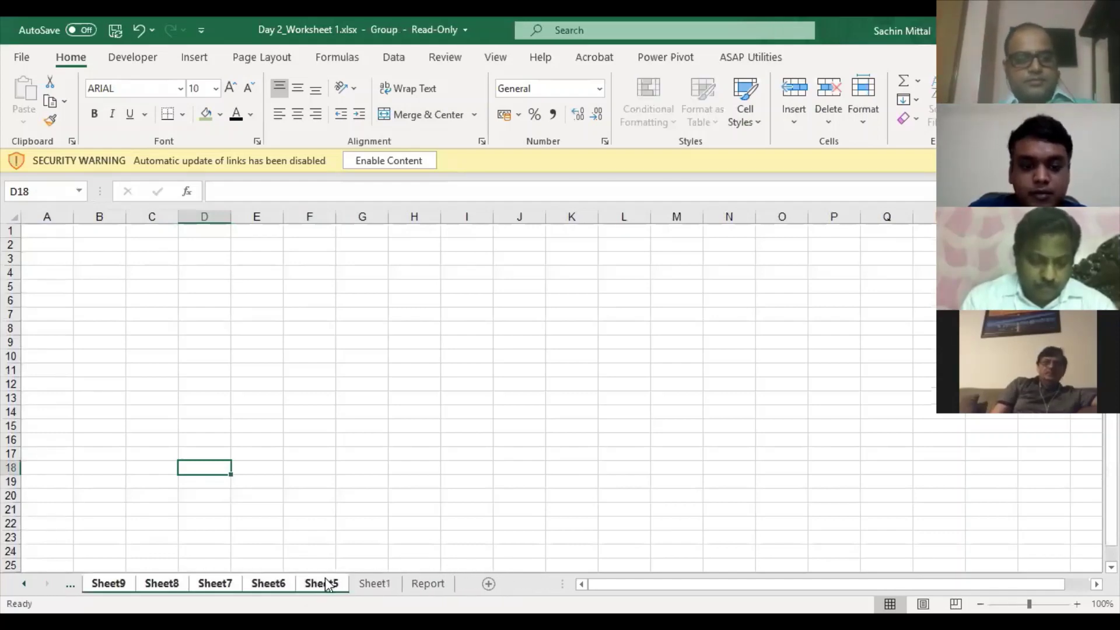
pyautogui.hotkey('alt', 'e')
pyautogui.press('l')
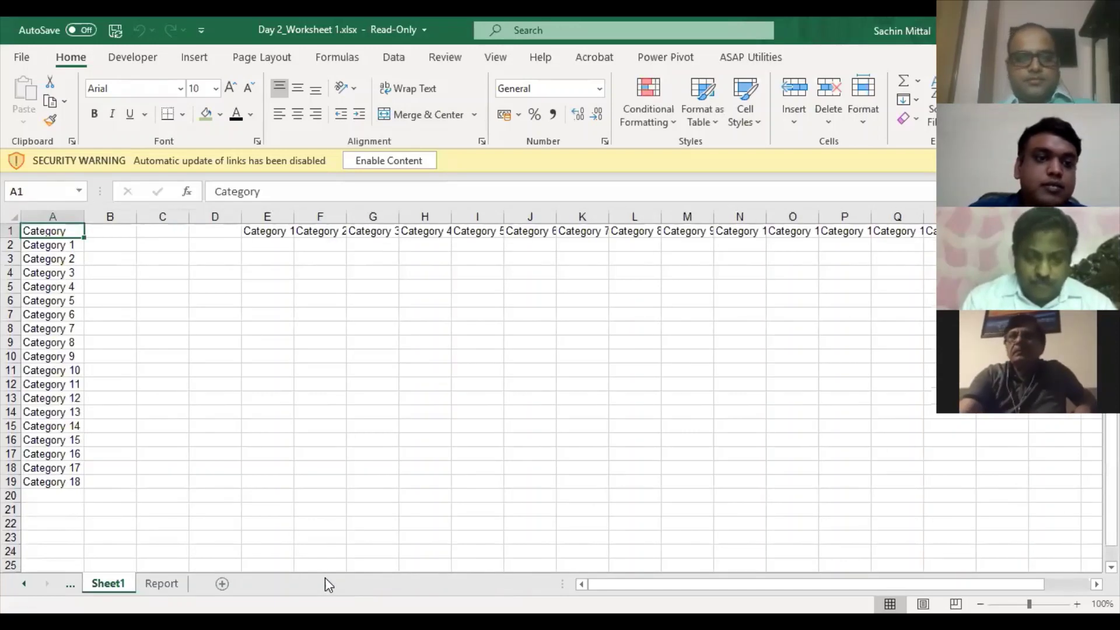
pyautogui.hotkey('ctrl', 'pagedown')
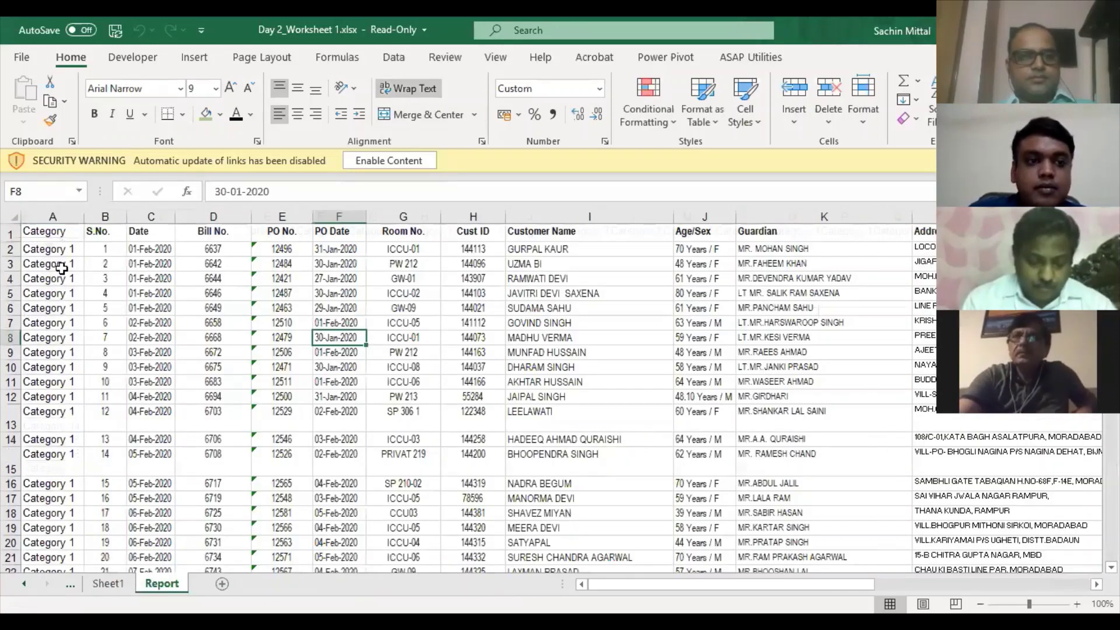
pyautogui.click(57, 236)
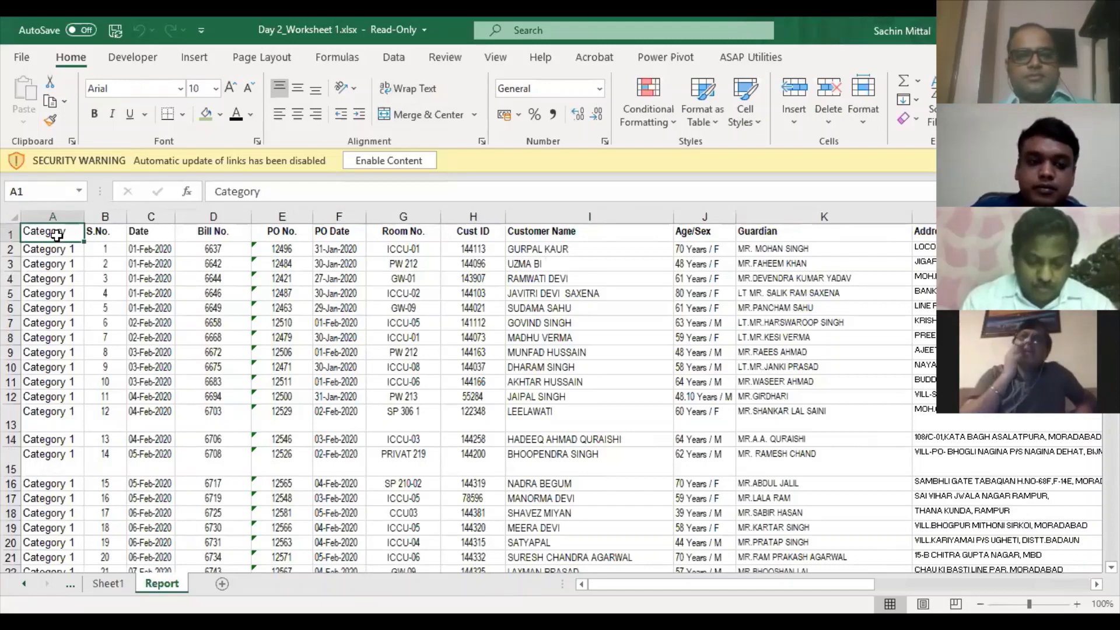
# - Convert the Report sheet's patient records into a table with headers using Ctrl+T
pyautogui.hotkey('ctrl', 't')
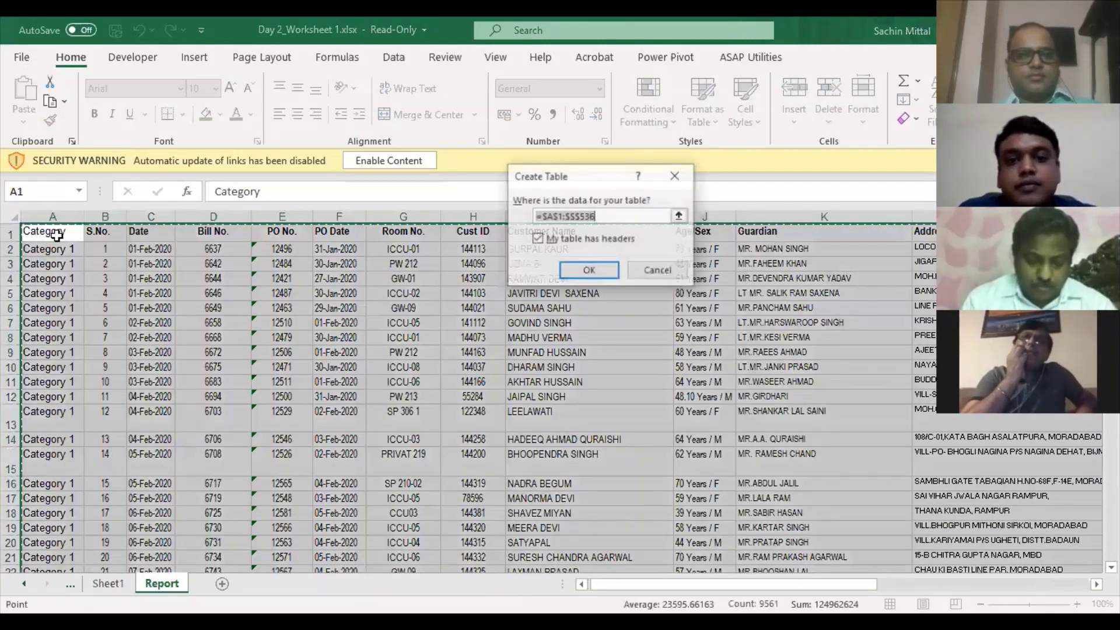
pyautogui.press('Return')
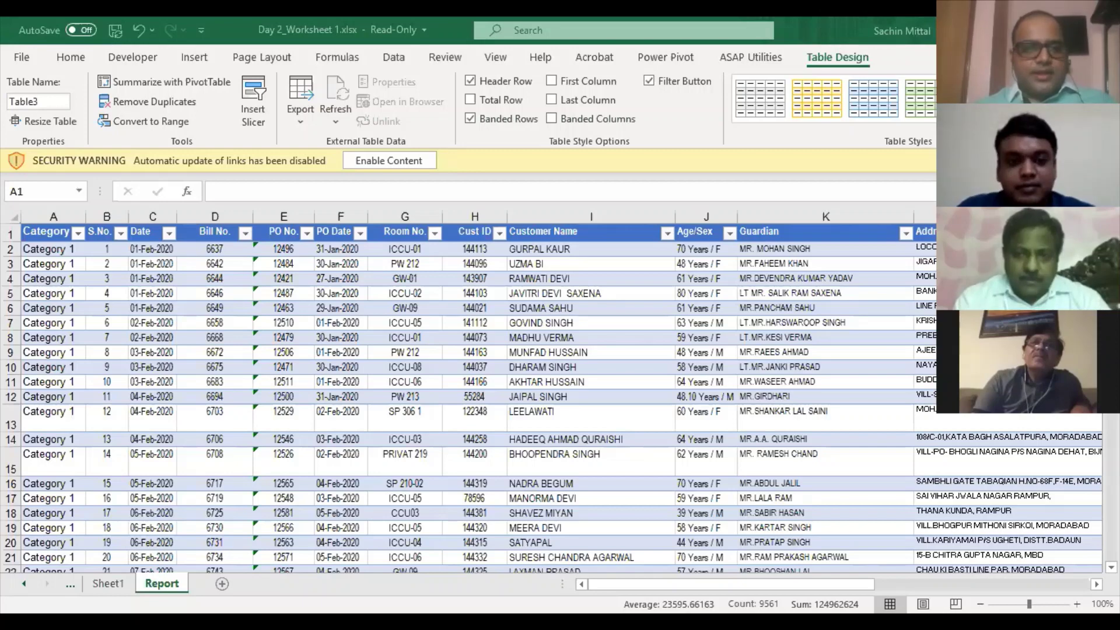
# - Browse the Report table's Room No. column, then switch to Sheet1's Category list
pyautogui.click(421, 399)
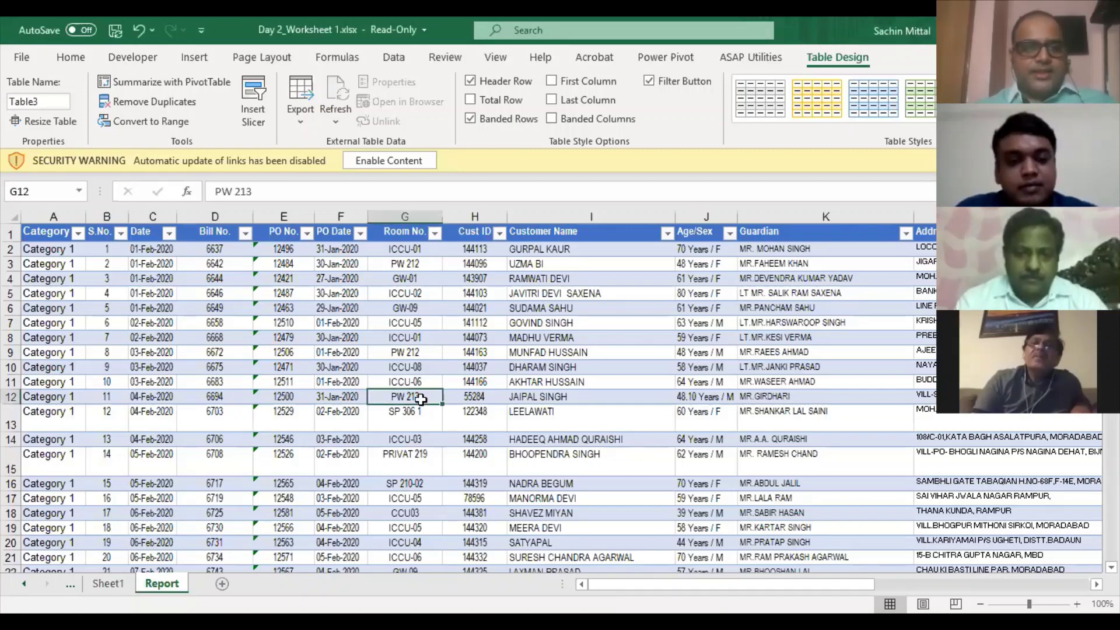
pyautogui.hotkey('ctrl', 'Down')
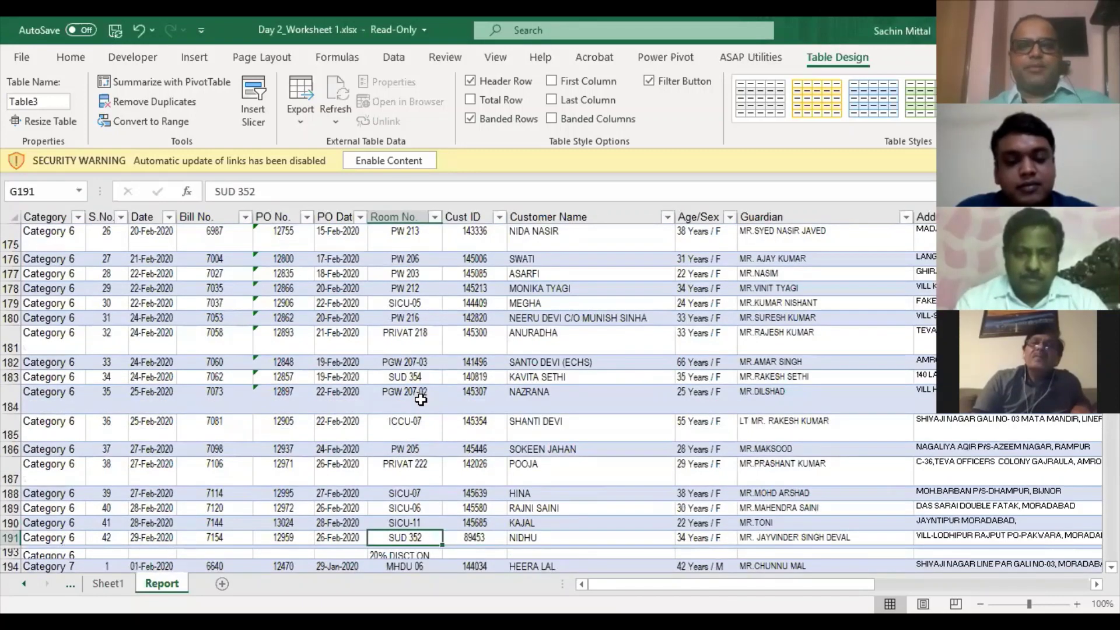
pyautogui.hotkey('ctrl', 'Up')
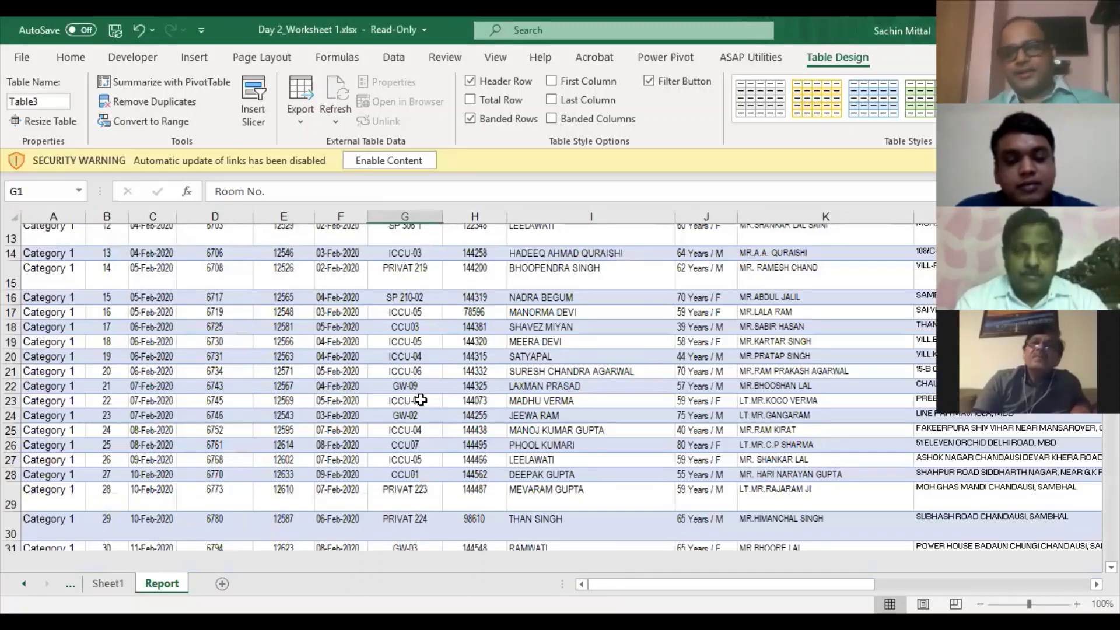
pyautogui.press('Left')
pyautogui.press('Left')
pyautogui.press('Left')
pyautogui.press('Left')
pyautogui.press('Left')
pyautogui.press('Left')
pyautogui.press('Down')
pyautogui.press('Down')
pyautogui.press('Up')
pyautogui.press('Right')
pyautogui.press('Right')
pyautogui.press('Right')
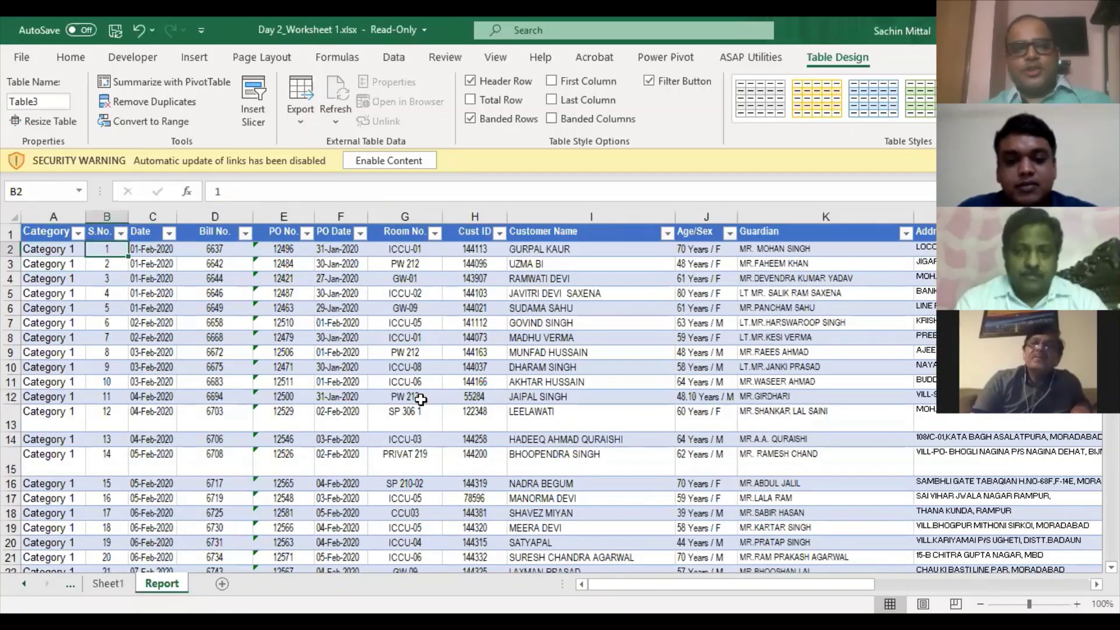
pyautogui.press('Right')
pyautogui.press('Right')
pyautogui.press('Right')
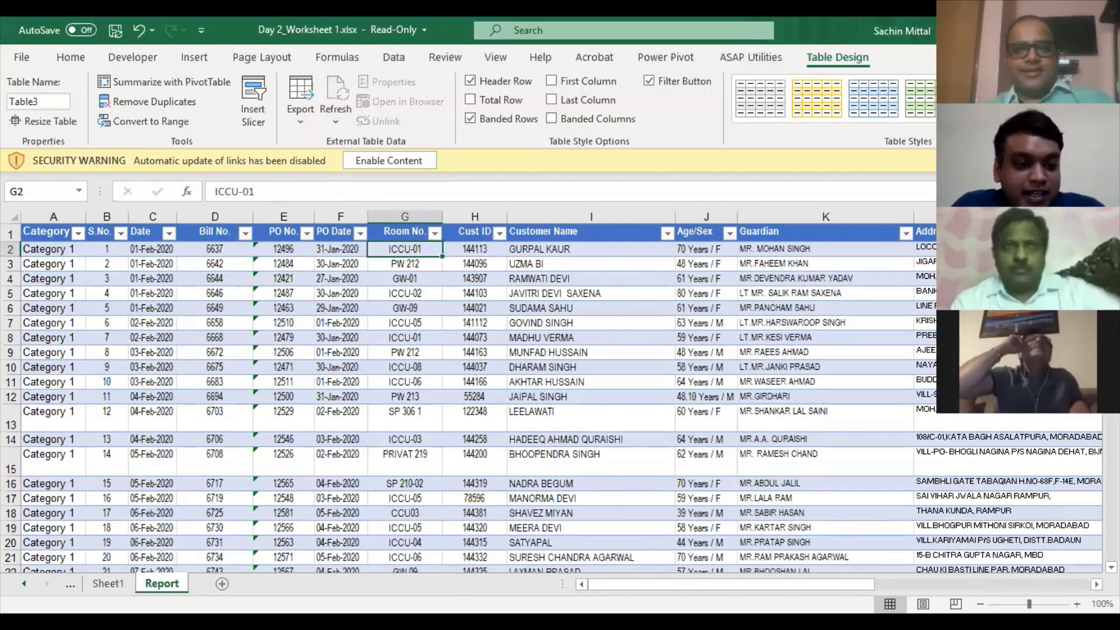
pyautogui.click(108, 583)
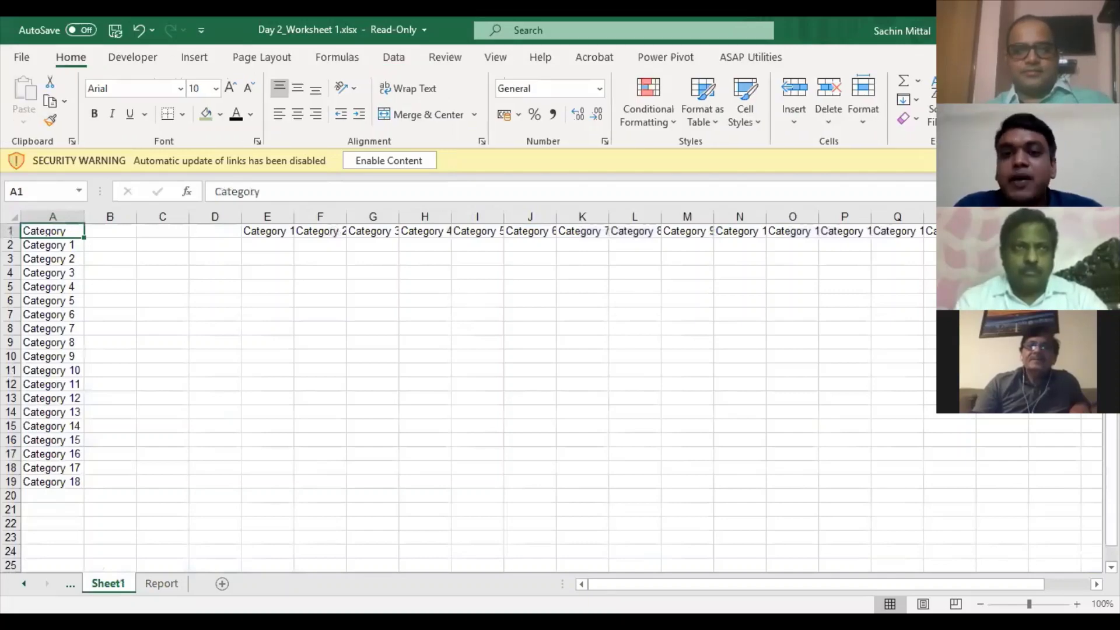
# - On the Data 1 sheet, enter an 'A' in cell L3
pyautogui.hotkey('ctrl', 'pageup')
pyautogui.hotkey('ctrl', 'pageup')
pyautogui.hotkey('ctrl', 'pageup')
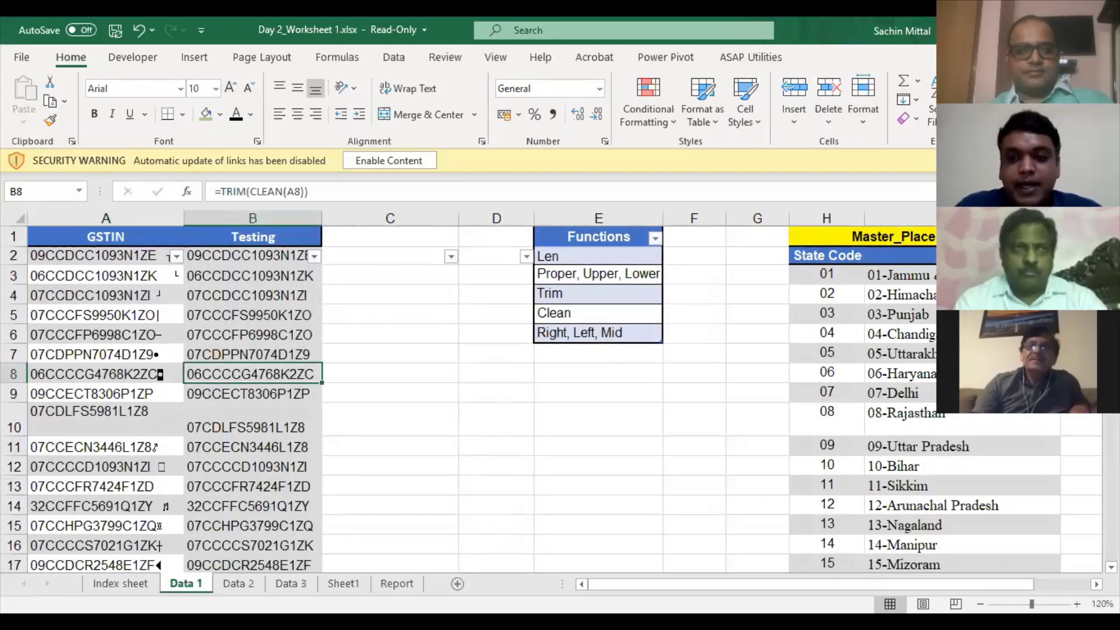
pyautogui.hscroll(2, 560, 391)
pyautogui.click(914, 275)
pyautogui.write('A')
pyautogui.hotkey('ctrl', 'Return')
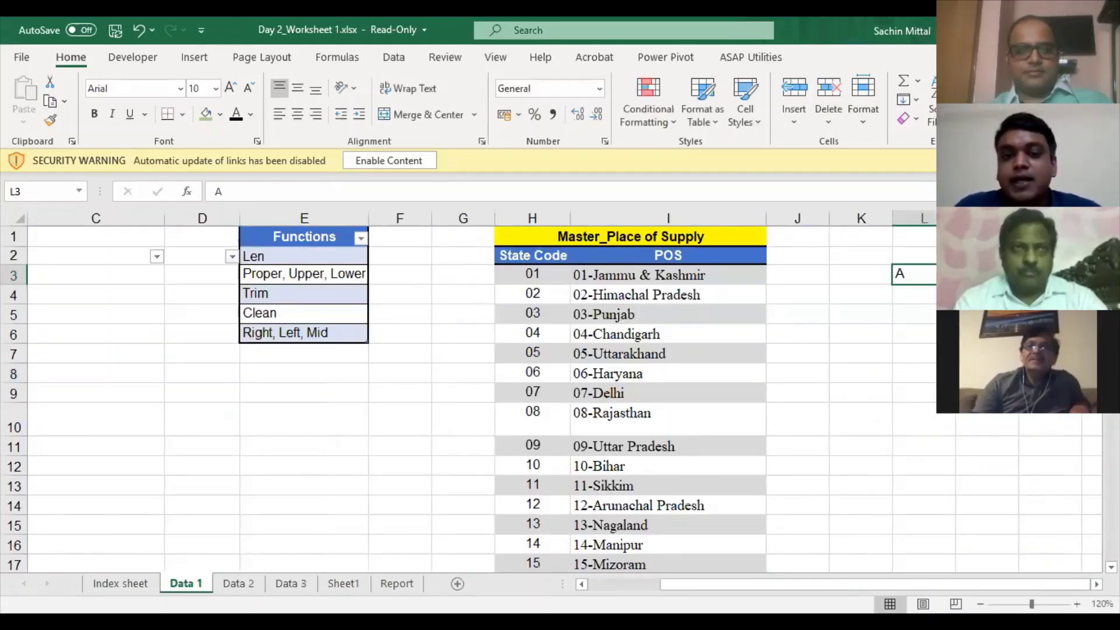
# - Clear the stray 'A' from L3 and move to cell J3
pyautogui.hscroll(-2, 561, 391)
pyautogui.click(252, 275)
pyautogui.press('Right')
pyautogui.press('Right')
pyautogui.press('Right')
pyautogui.press('Right')
pyautogui.press('Right')
pyautogui.press('Right')
pyautogui.press('Right')
pyautogui.press('Right')
pyautogui.press('Right')
pyautogui.press('Right')
pyautogui.press('Right')
pyautogui.press('Right')
pyautogui.press('Right')
pyautogui.press('Right')
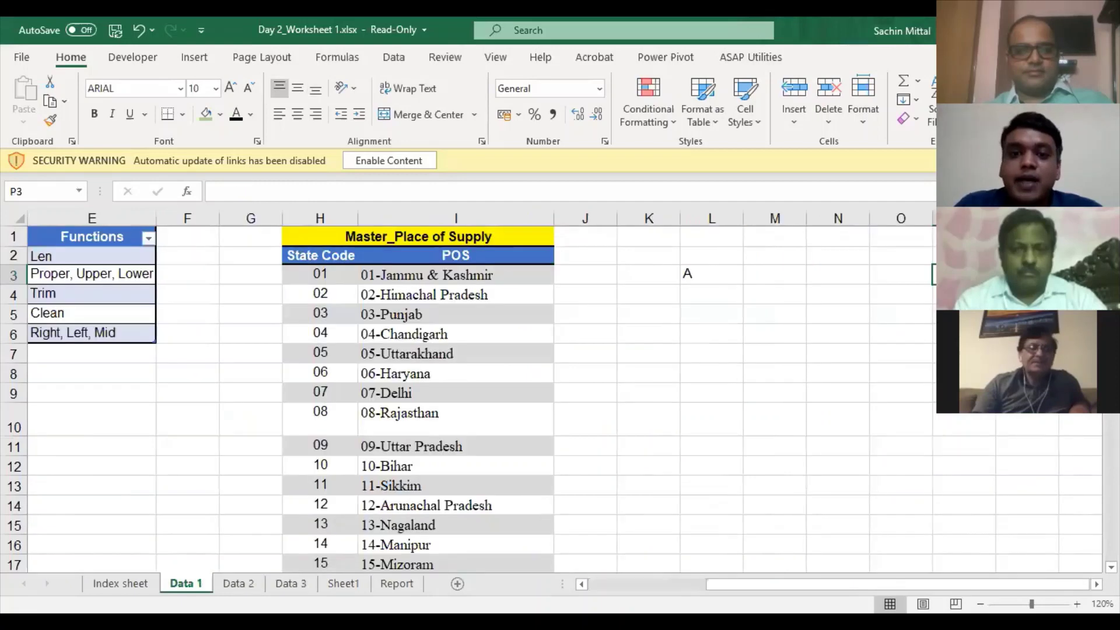
pyautogui.press('Left')
pyautogui.press('Left')
pyautogui.press('Left')
pyautogui.press('Left')
pyautogui.press('Delete')
pyautogui.press('Left')
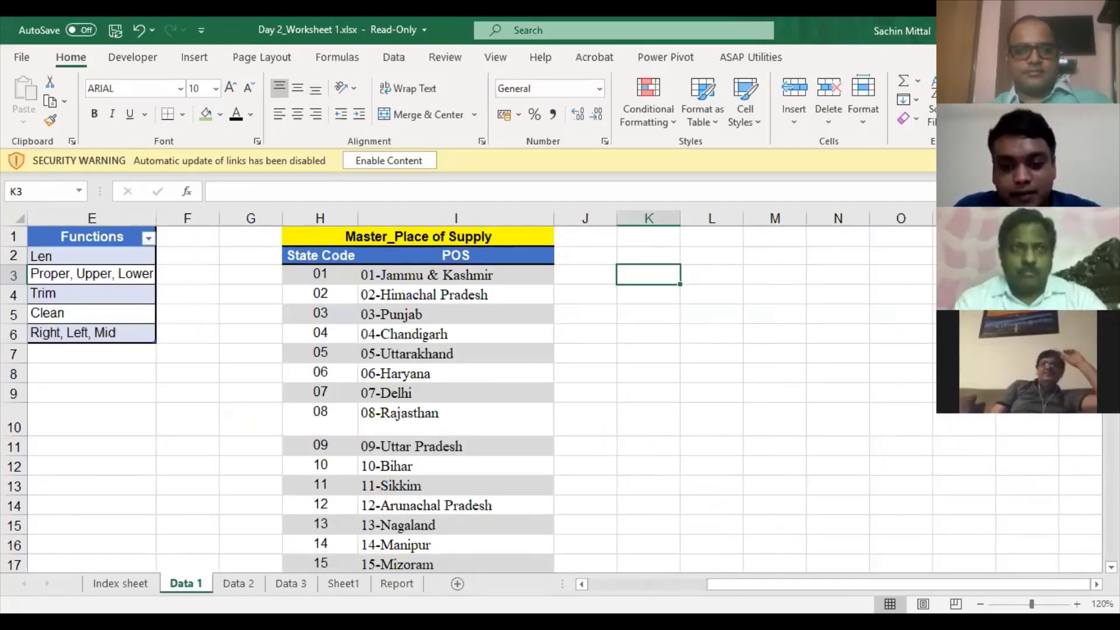
pyautogui.press('Left')
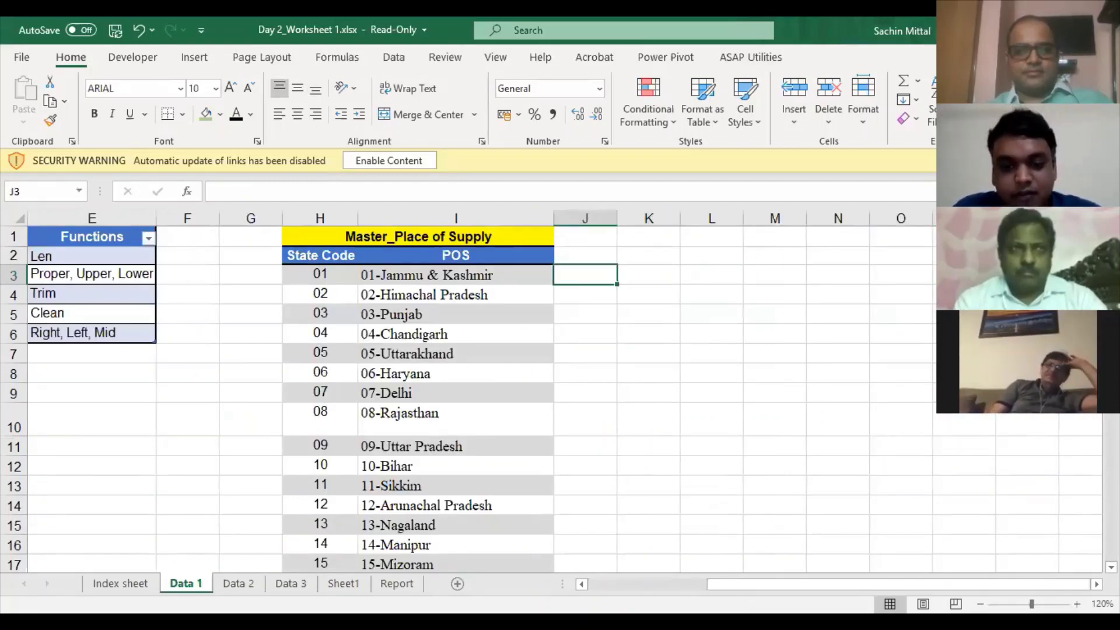
# - Enter 01 as text in J3, discarding a partial entry in K3
pyautogui.write('01')
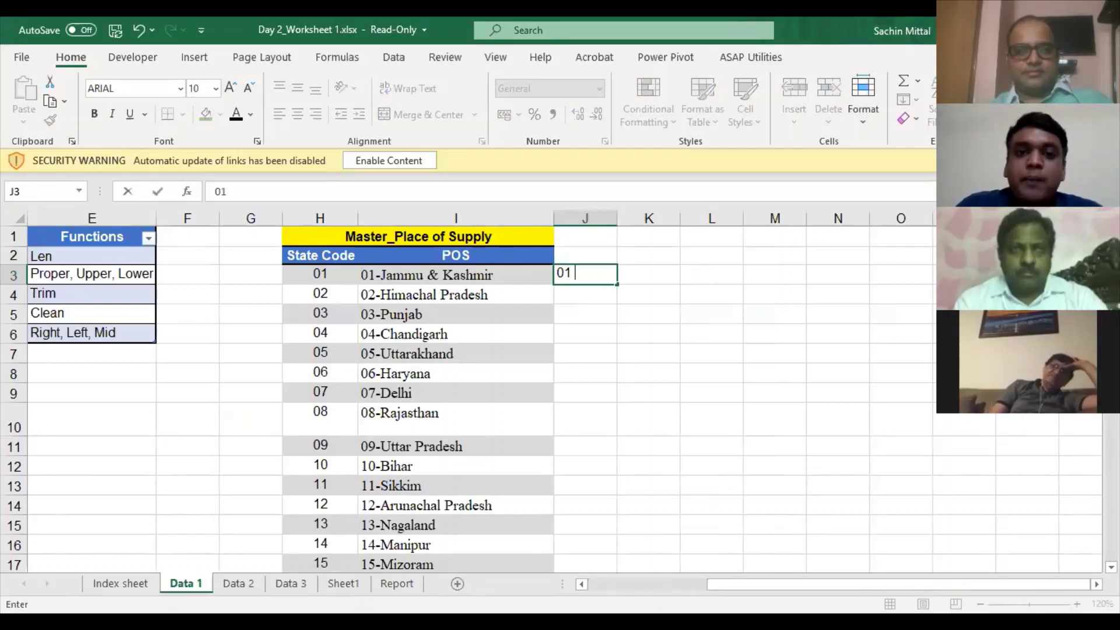
pyautogui.press('BackSpace')
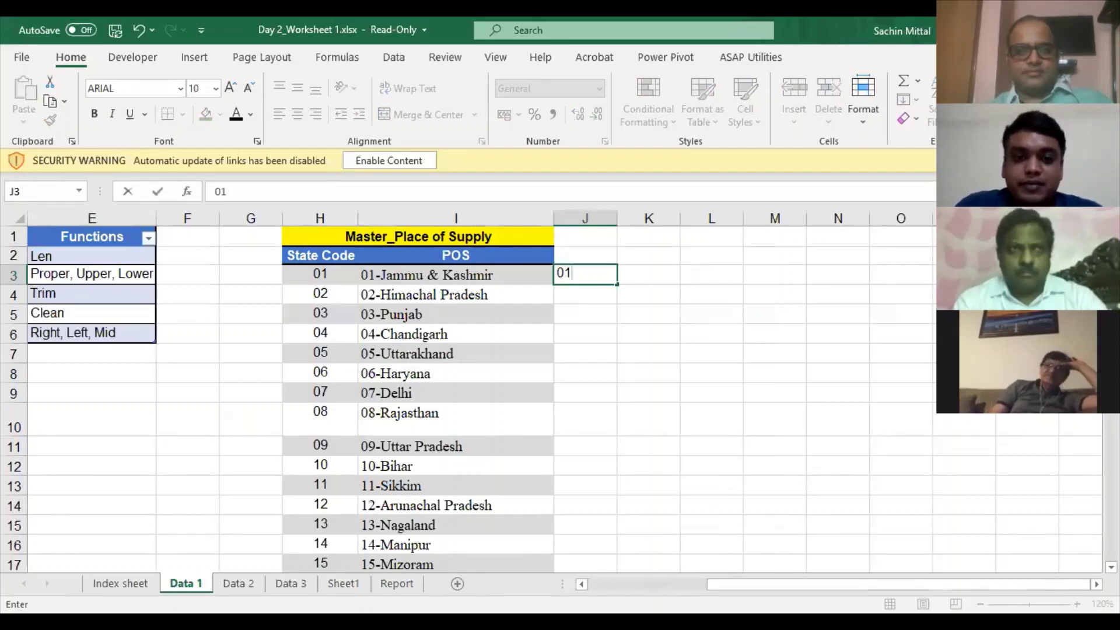
pyautogui.press('Return')
pyautogui.press('Up')
pyautogui.press('F2')
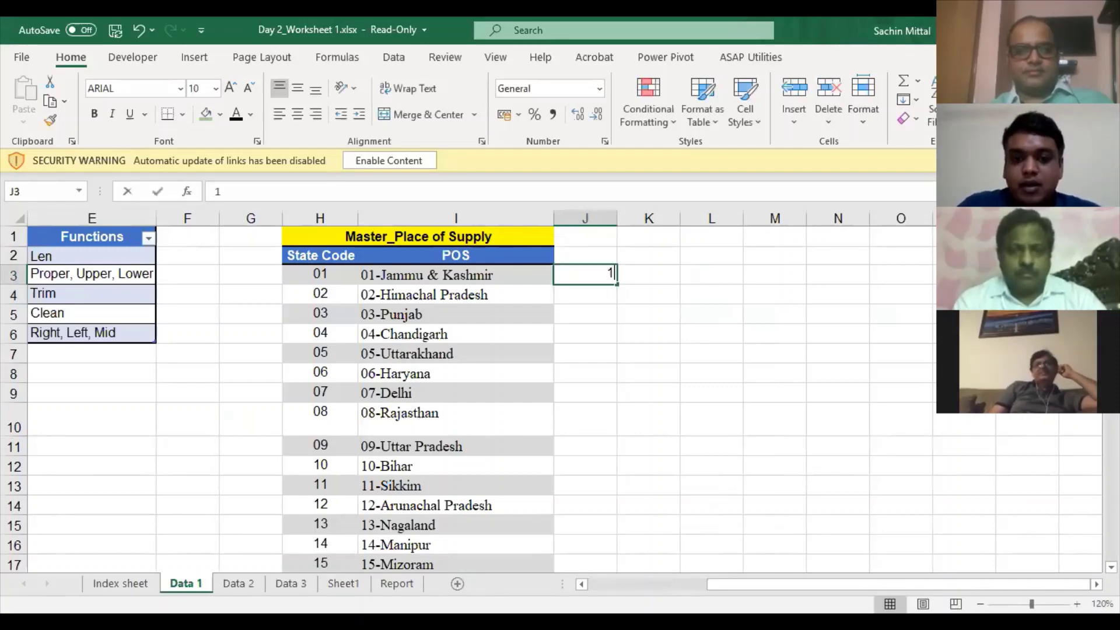
pyautogui.write("'0")
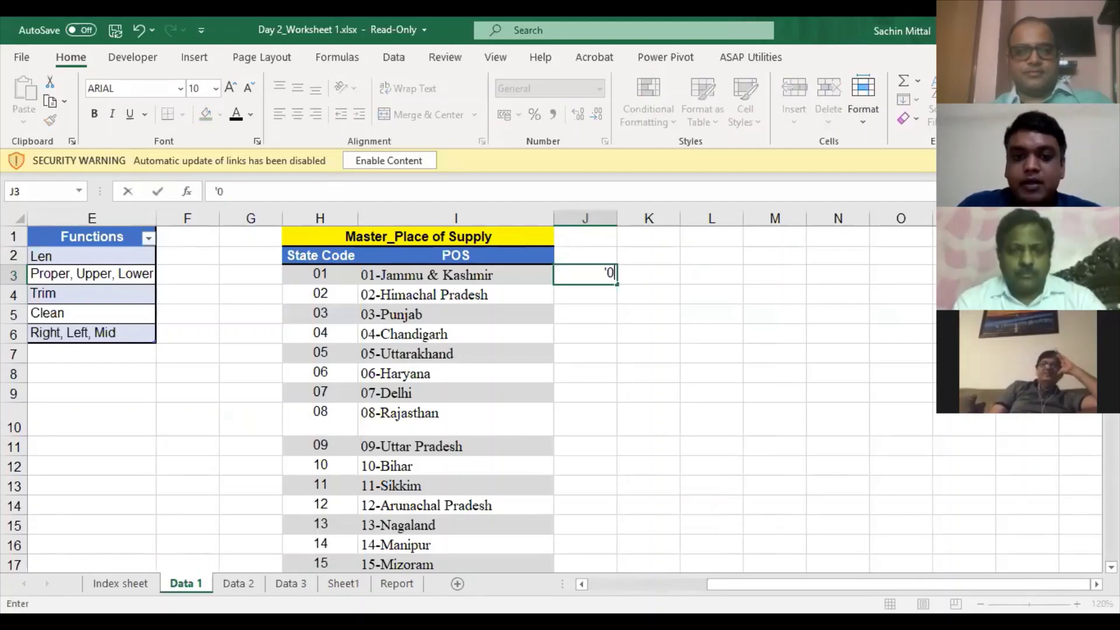
pyautogui.write('1')
pyautogui.press('Tab')
pyautogui.write('Ja')
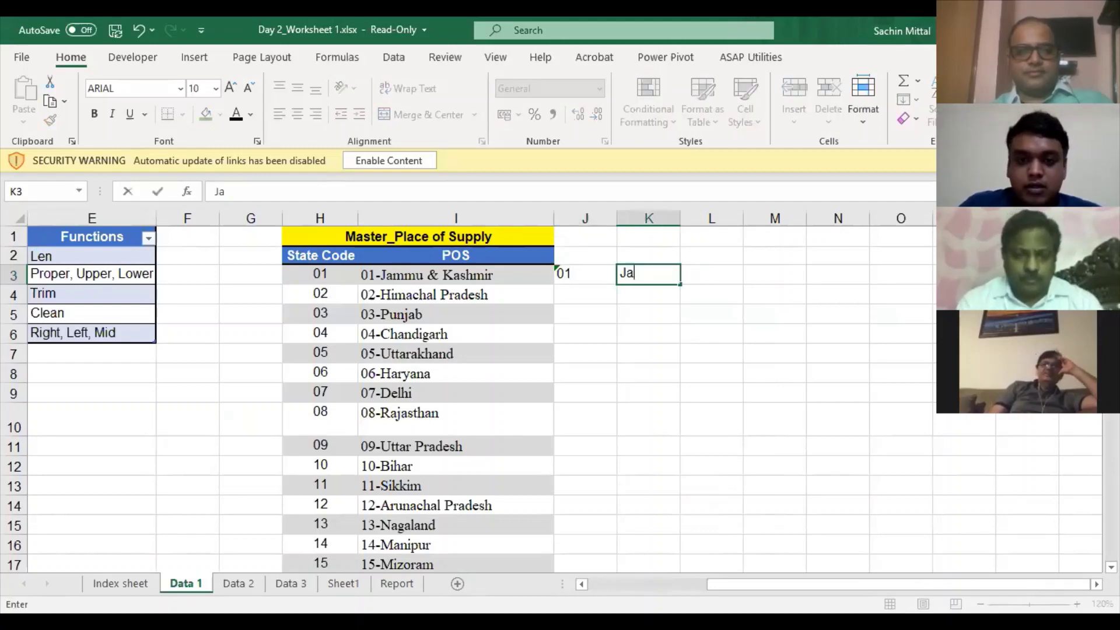
pyautogui.write('mm')
pyautogui.press('Escape')
pyautogui.press('Left')
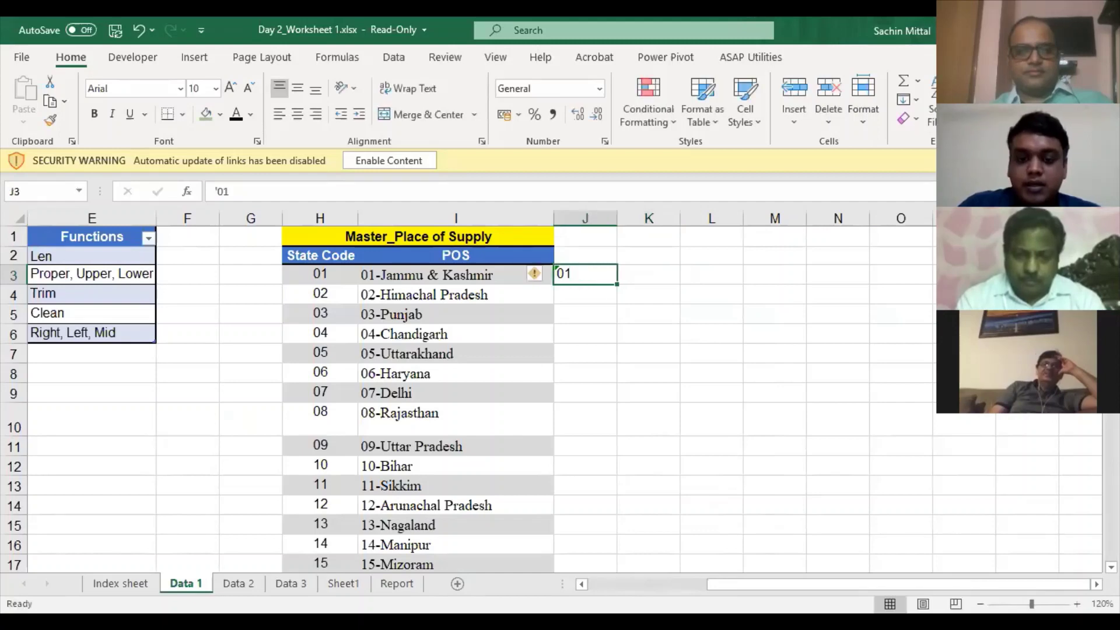
# - Type Jammu Kashmir in J3 and Himachal Pradesh in J4
pyautogui.write('Jammu')
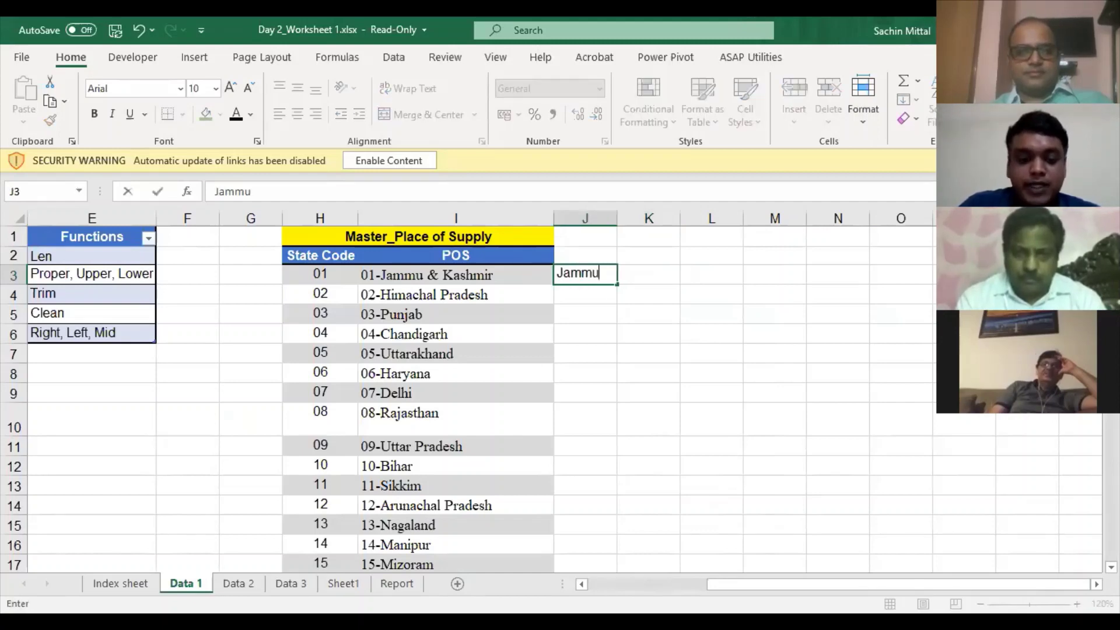
pyautogui.write(' Kashmir')
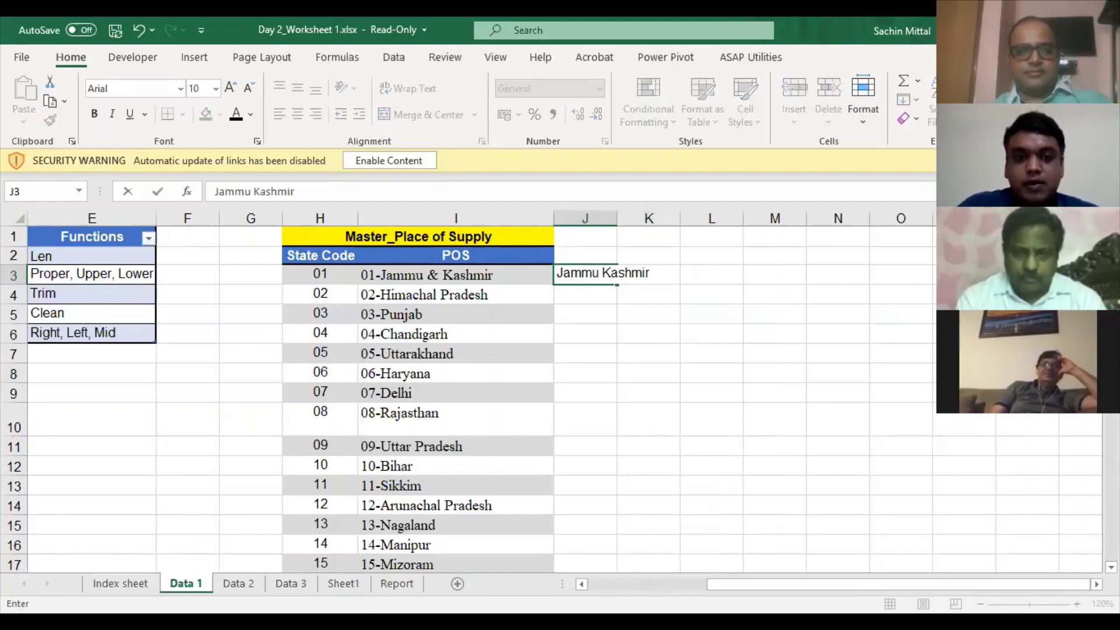
pyautogui.press('Return')
pyautogui.write('Hima')
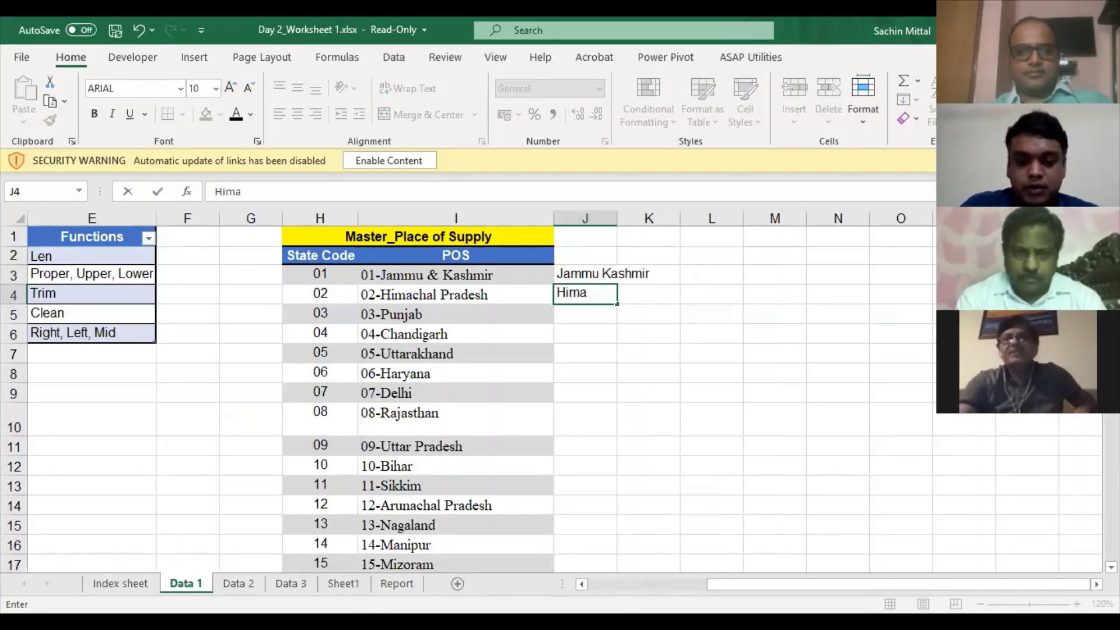
pyautogui.write('chal Pra')
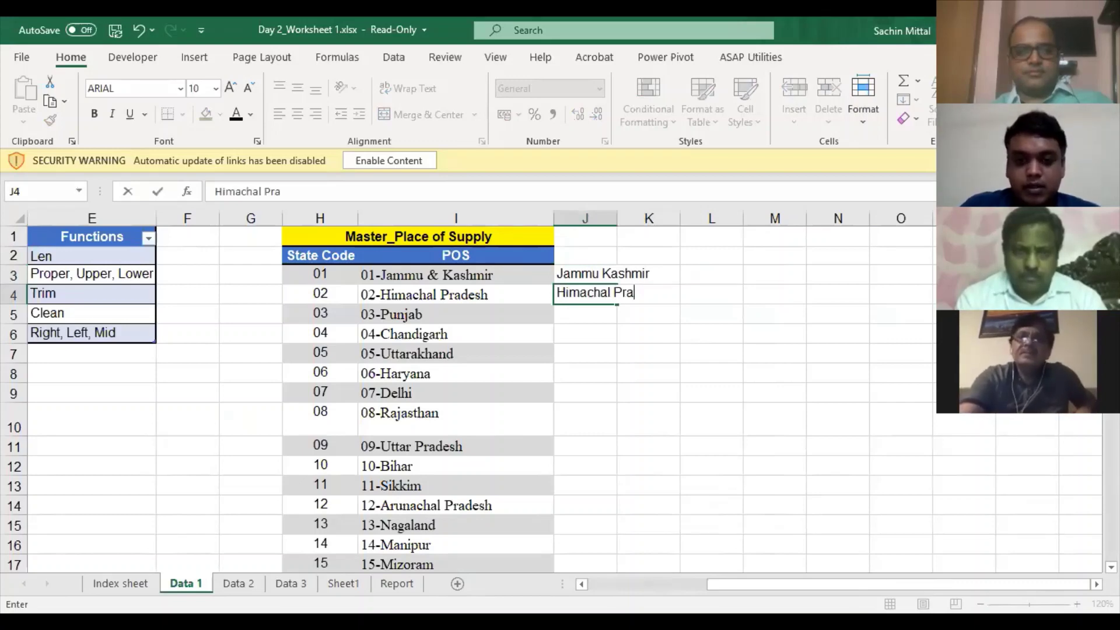
pyautogui.write('desh')
pyautogui.press('Return')
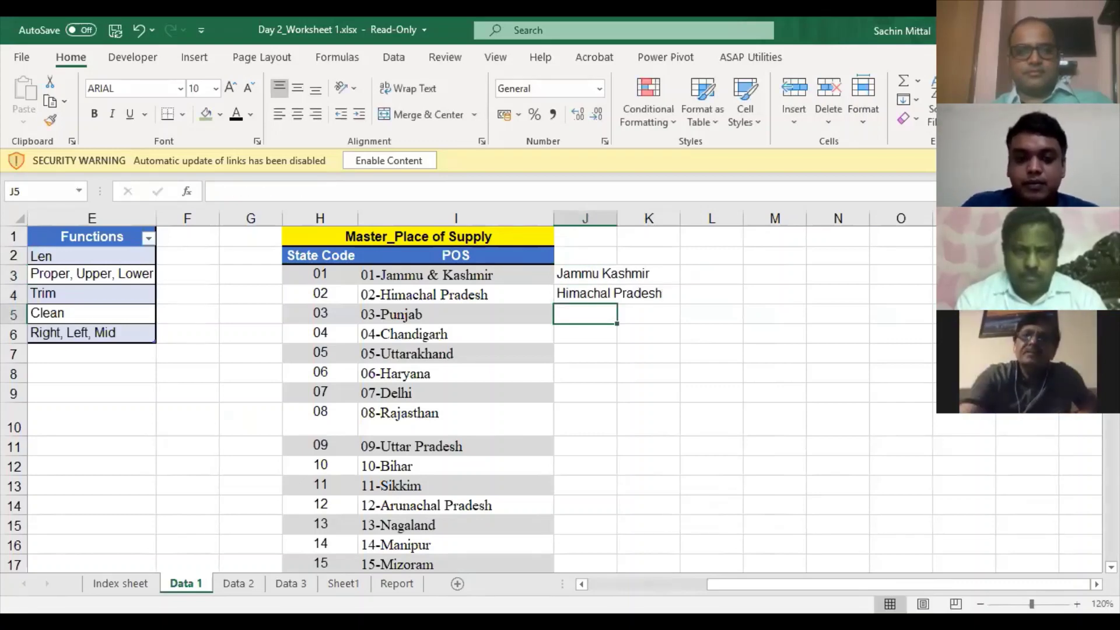
# - Flash Fill the state names down column J and scroll to review them
pyautogui.hotkey('ctrl', 'e')
pyautogui.scroll(-1, 607, 346)
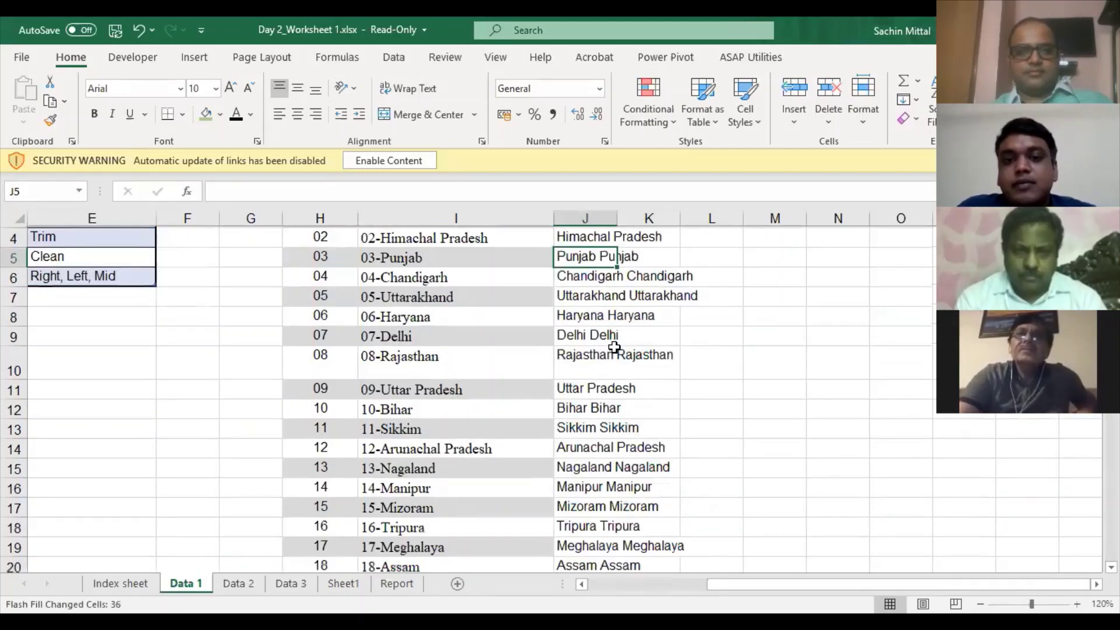
pyautogui.scroll(-3, 614, 349)
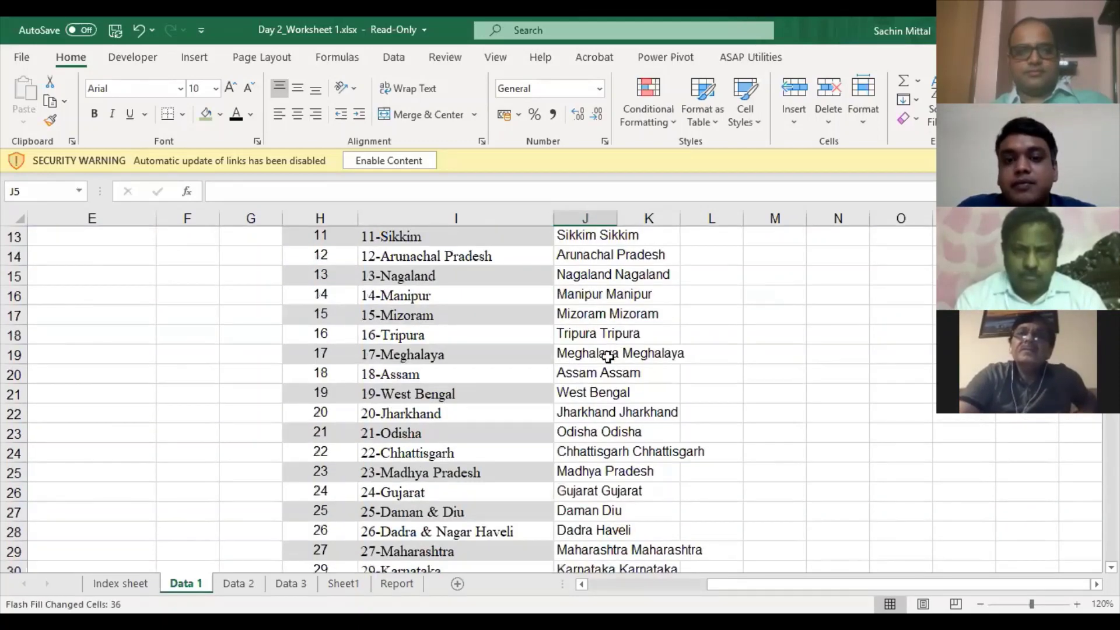
pyautogui.scroll(-6, 607, 356)
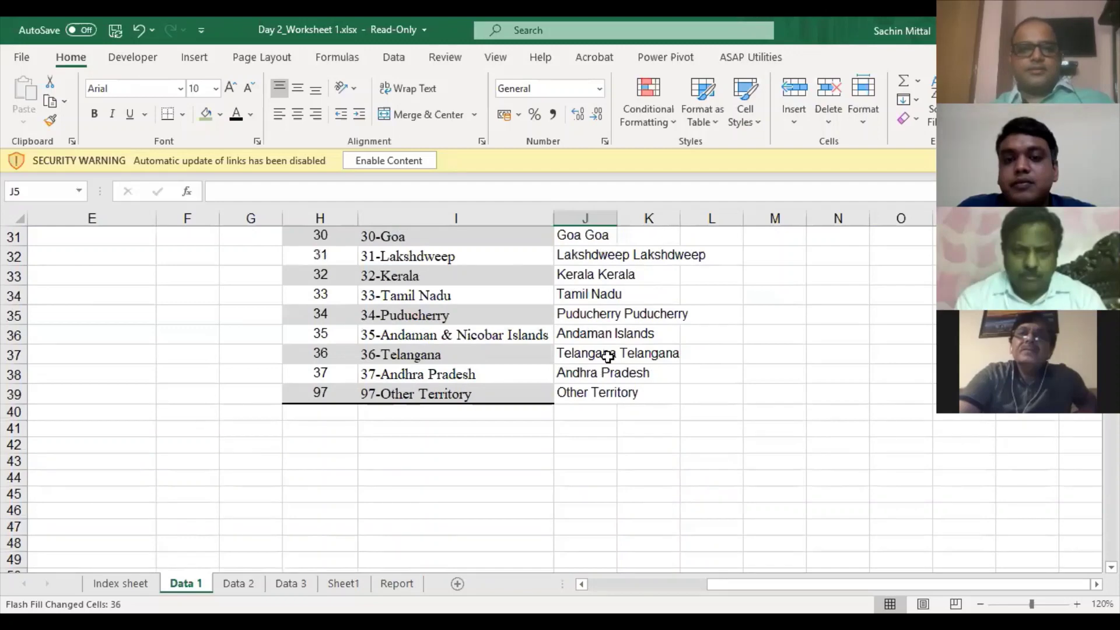
pyautogui.scroll(4, 608, 356)
pyautogui.scroll(6, 605, 282)
# - Select all of column J and delete its contents
pyautogui.click(604, 278)
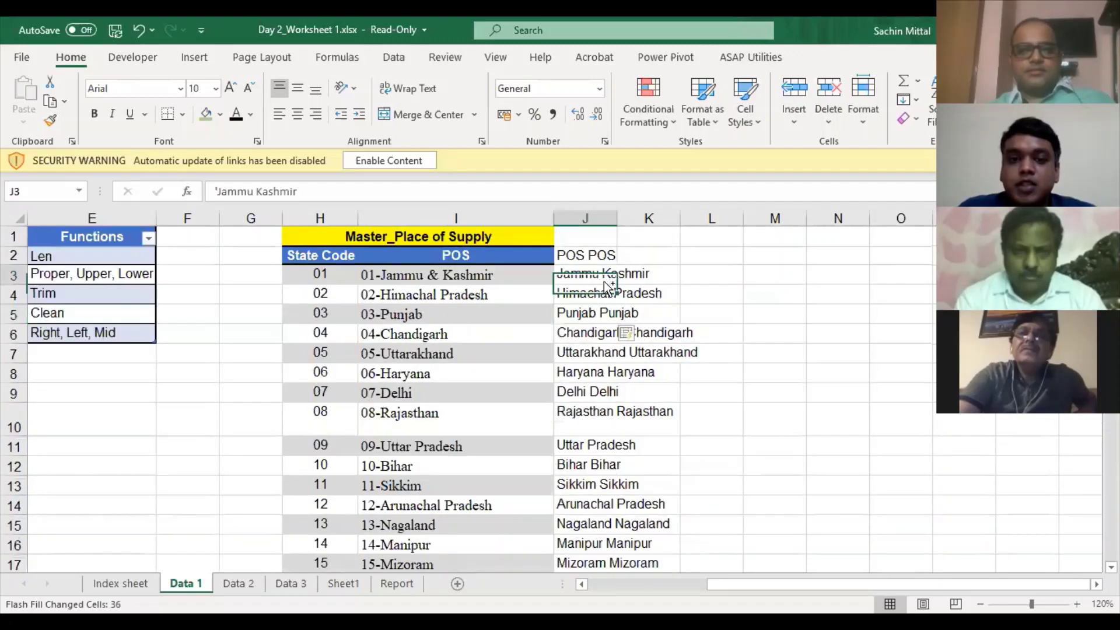
pyautogui.hotkey('ctrl', 'space')
pyautogui.press('Delete')
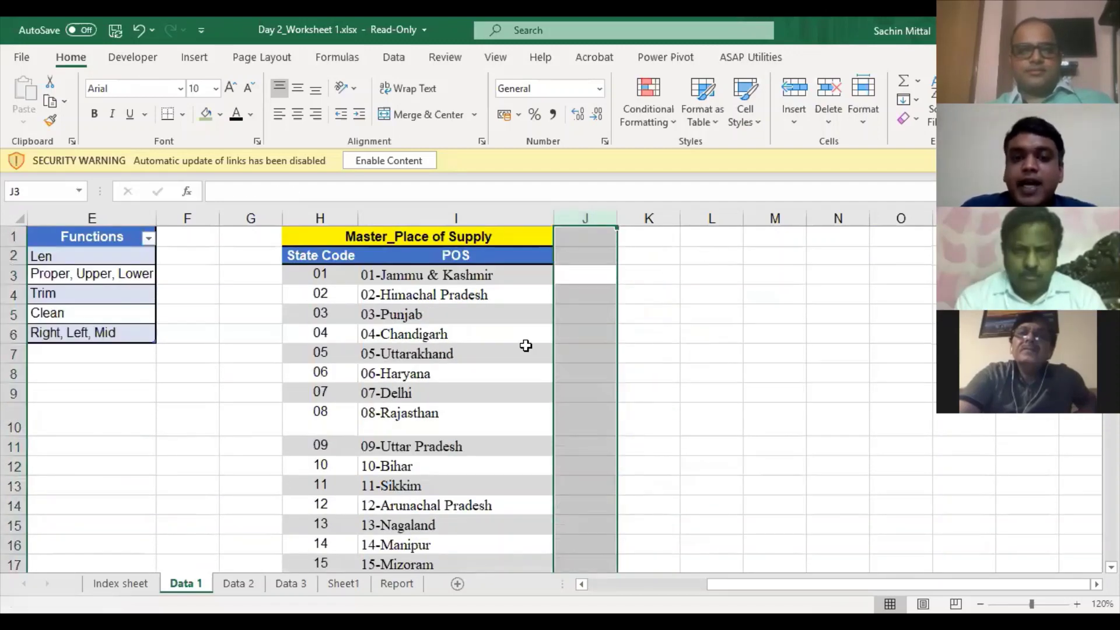
# - Type '01 Jammu & Kasmir' in J3 and '02 Himachal Pradesh' in J4, then Flash Fill column J
pyautogui.click(583, 298)
pyautogui.click(585, 311)
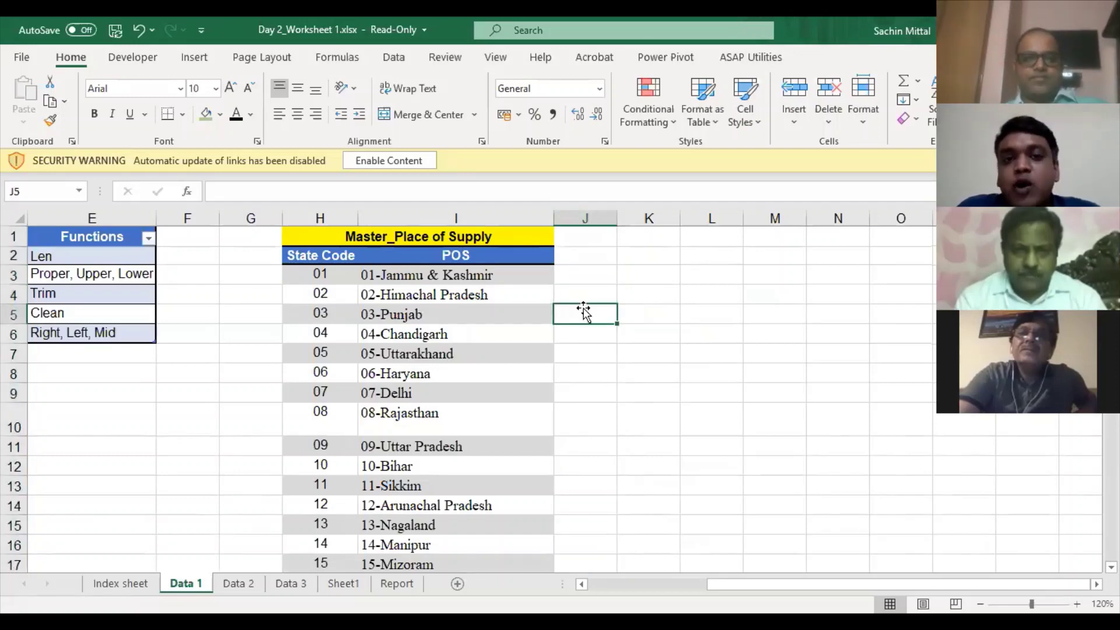
pyautogui.click(395, 59)
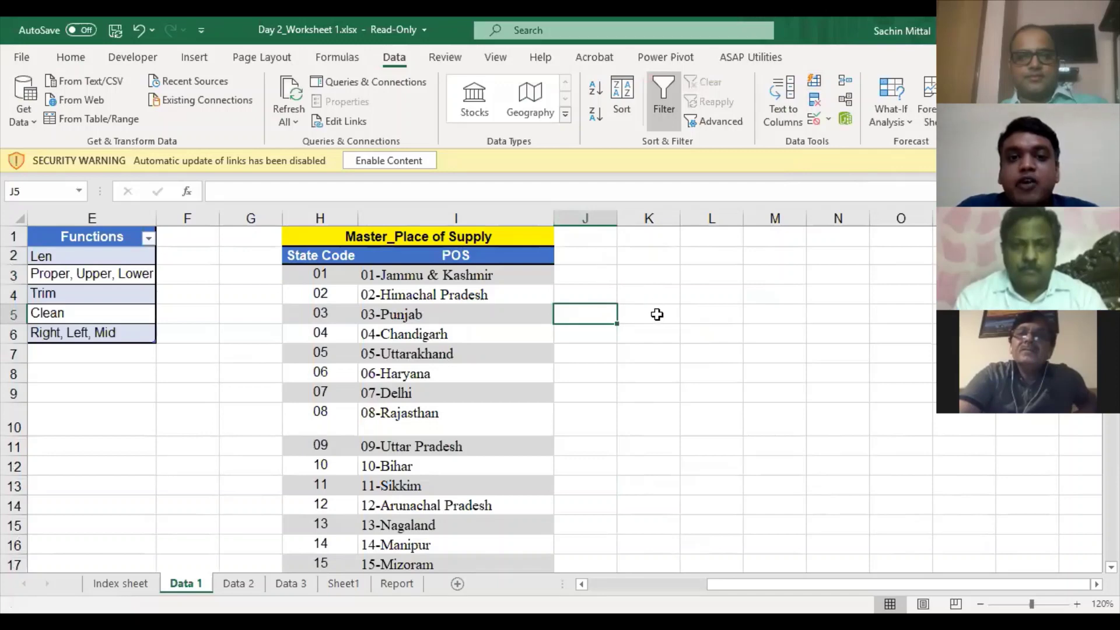
pyautogui.press('Up')
pyautogui.press('Up')
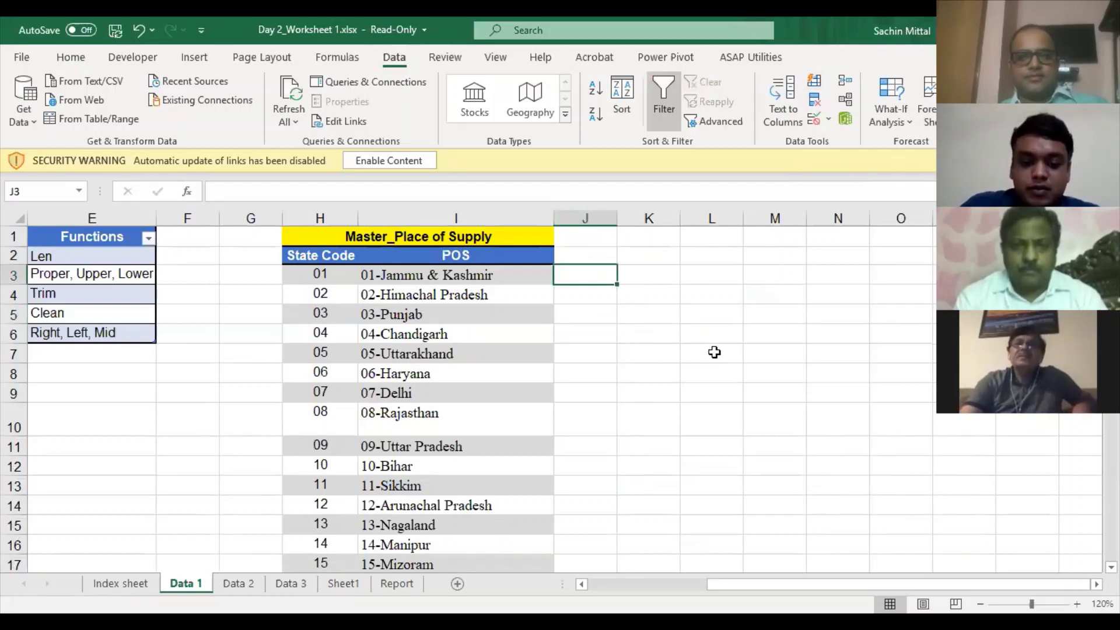
pyautogui.write('01')
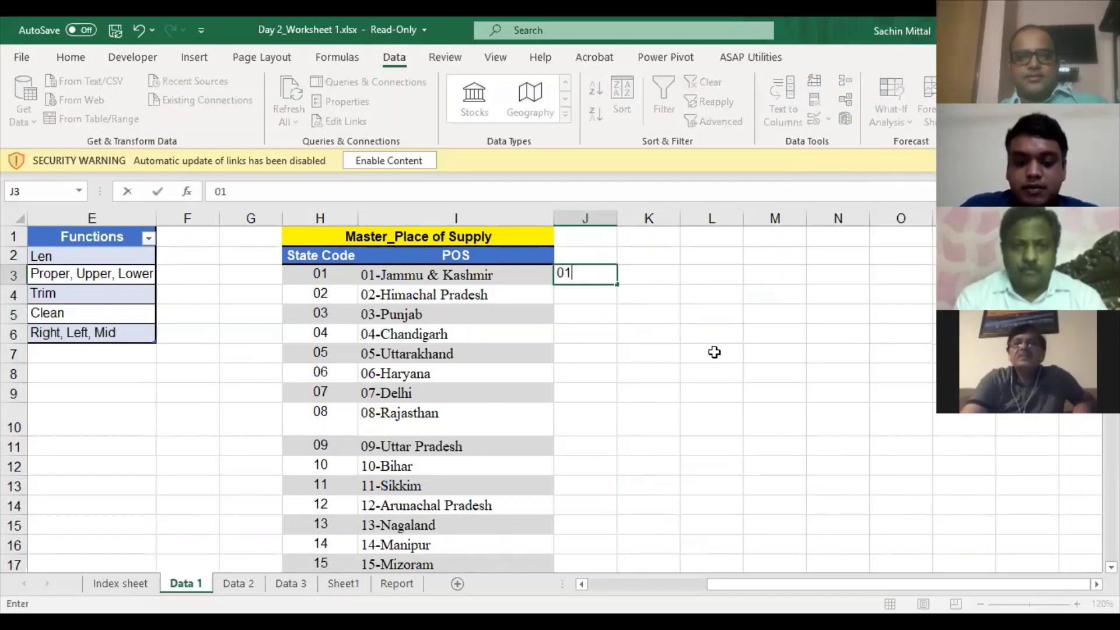
pyautogui.write(' Jamm')
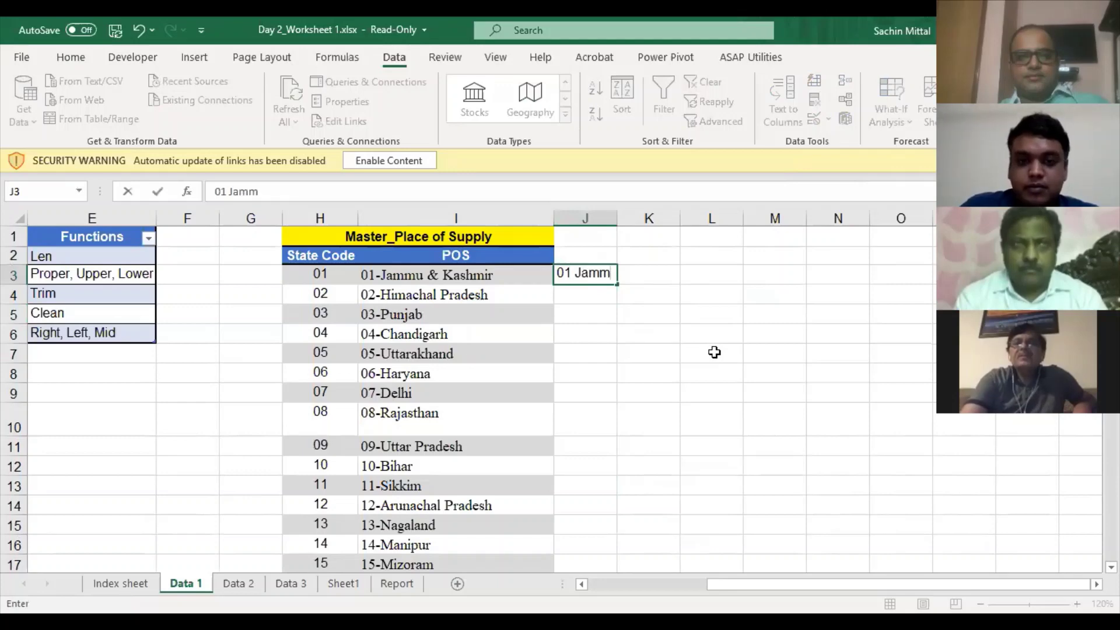
pyautogui.write('u & ')
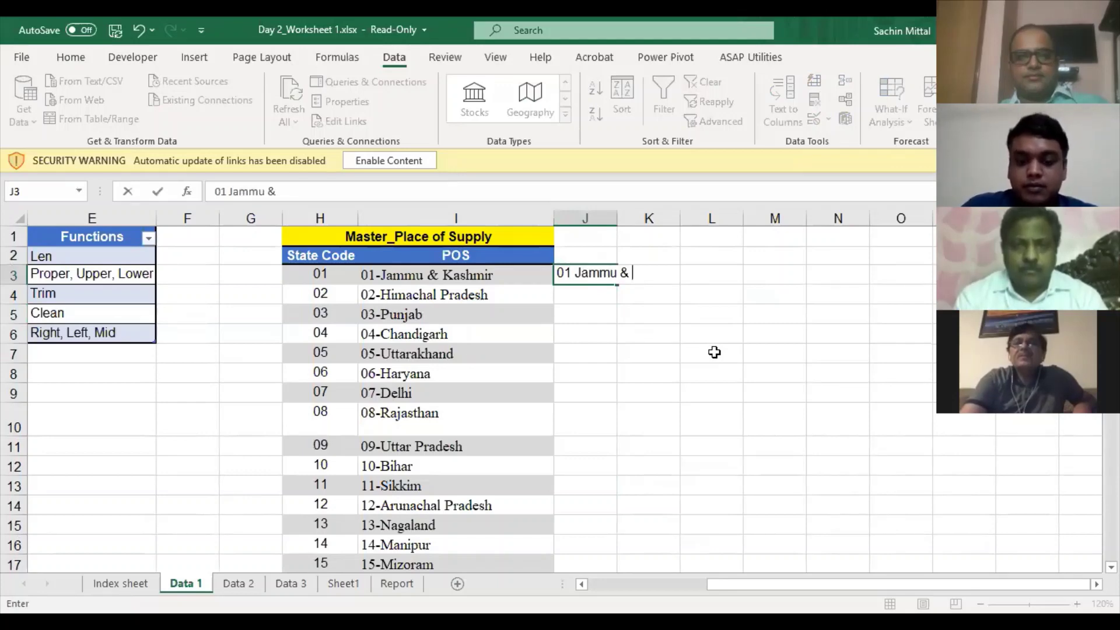
pyautogui.write('Kasmir')
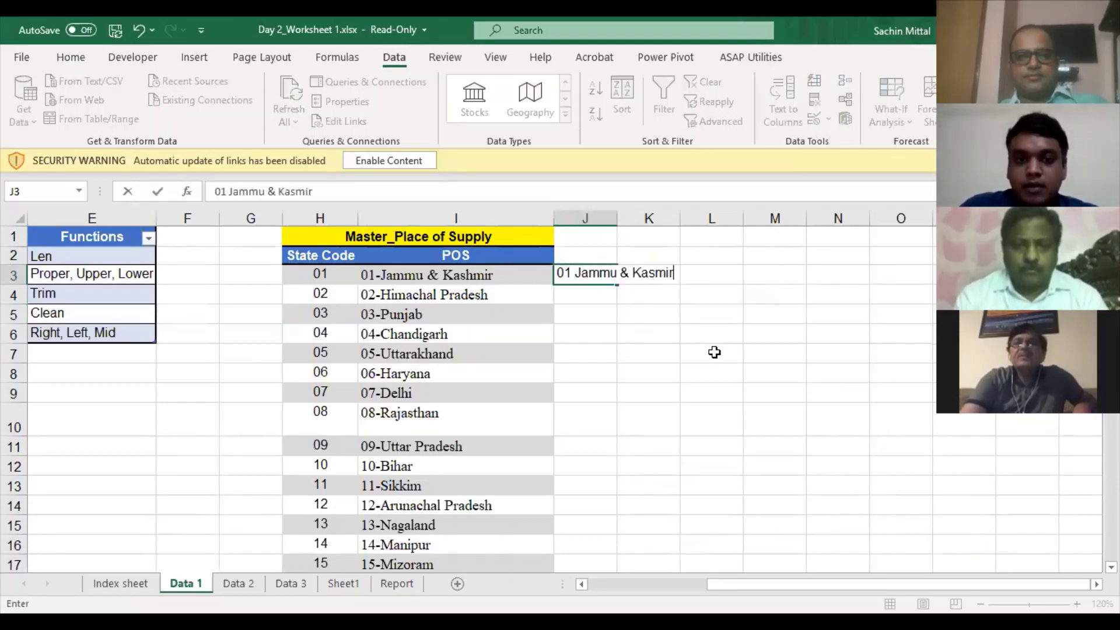
pyautogui.press('Return')
pyautogui.write('02 ')
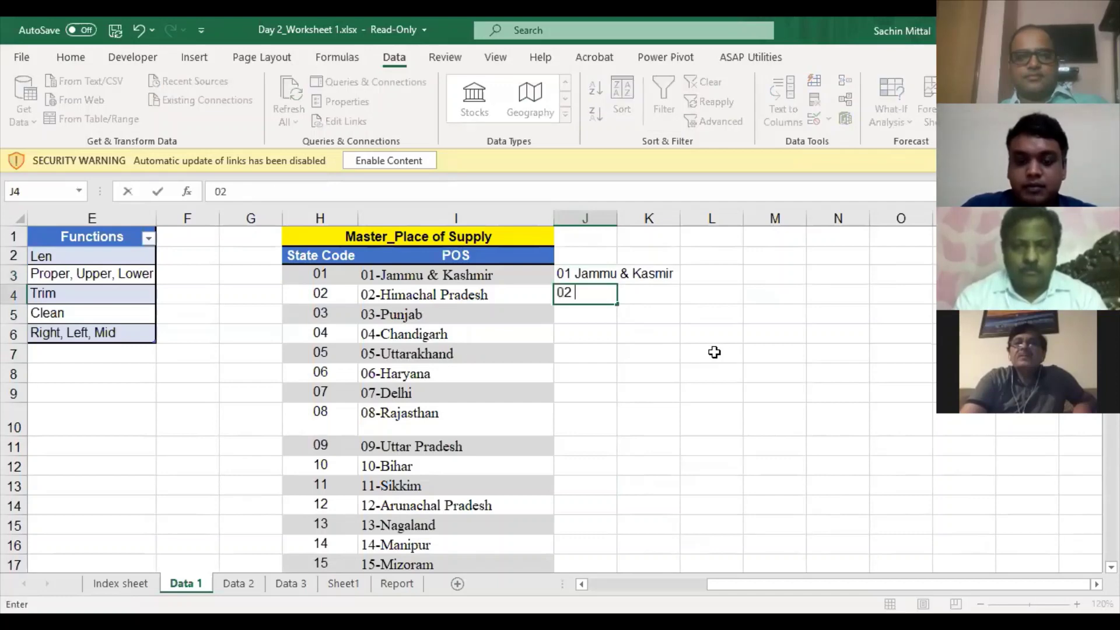
pyautogui.write('Hima')
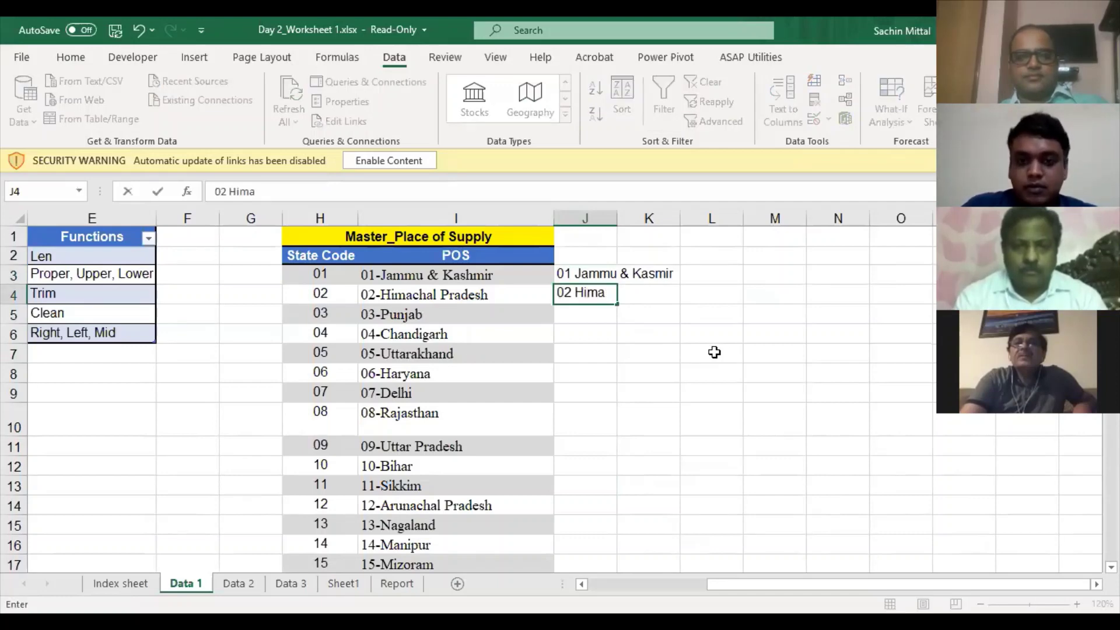
pyautogui.write('chal Pra')
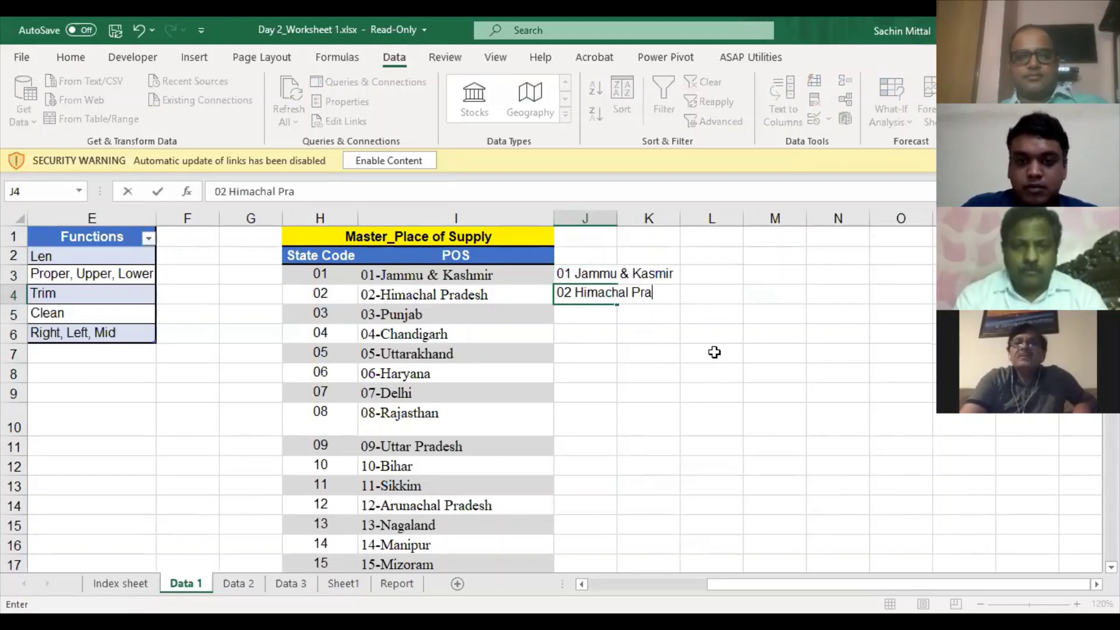
pyautogui.write('desh')
pyautogui.press('Return')
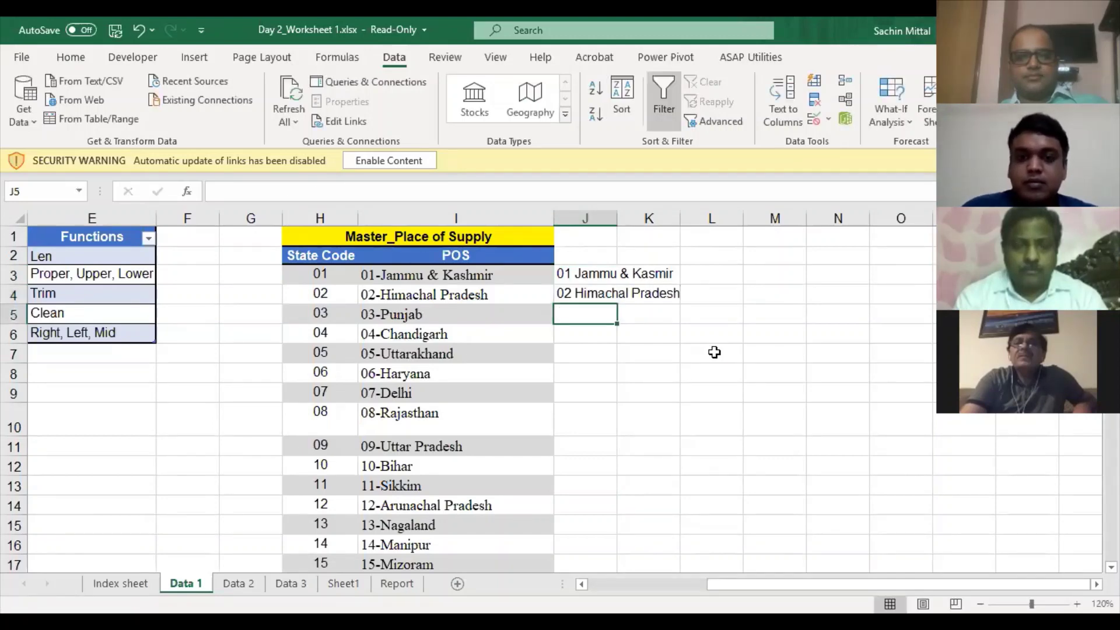
pyautogui.hotkey('ctrl', 'e')
# - Undo the Flash Fill results below the two examples in J3:J4
pyautogui.scroll(-10, 705, 404)
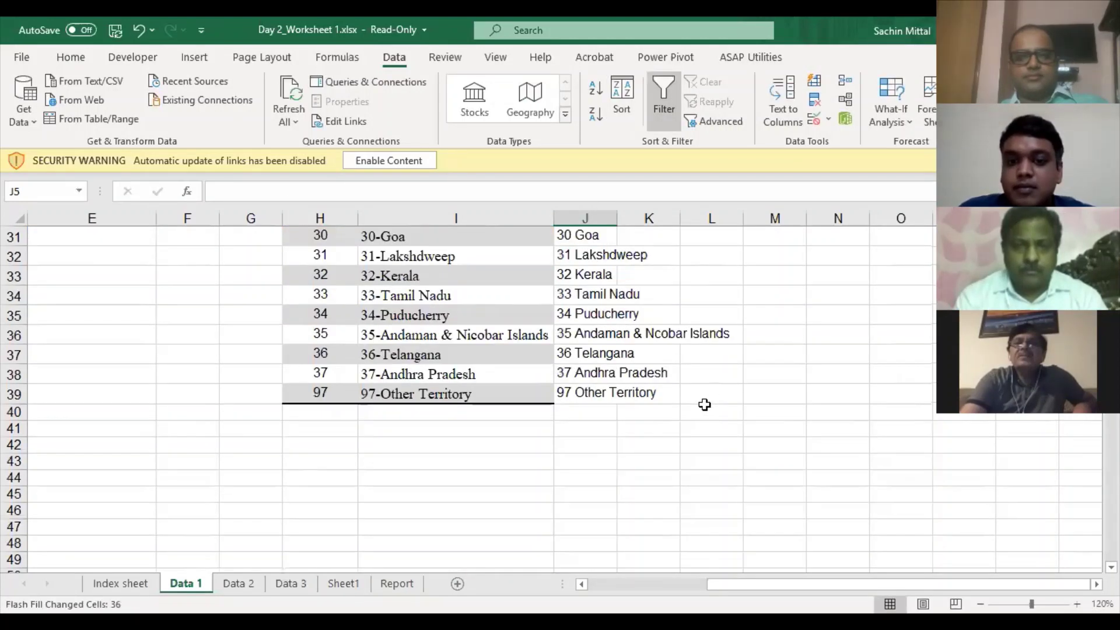
pyautogui.scroll(10, 706, 393)
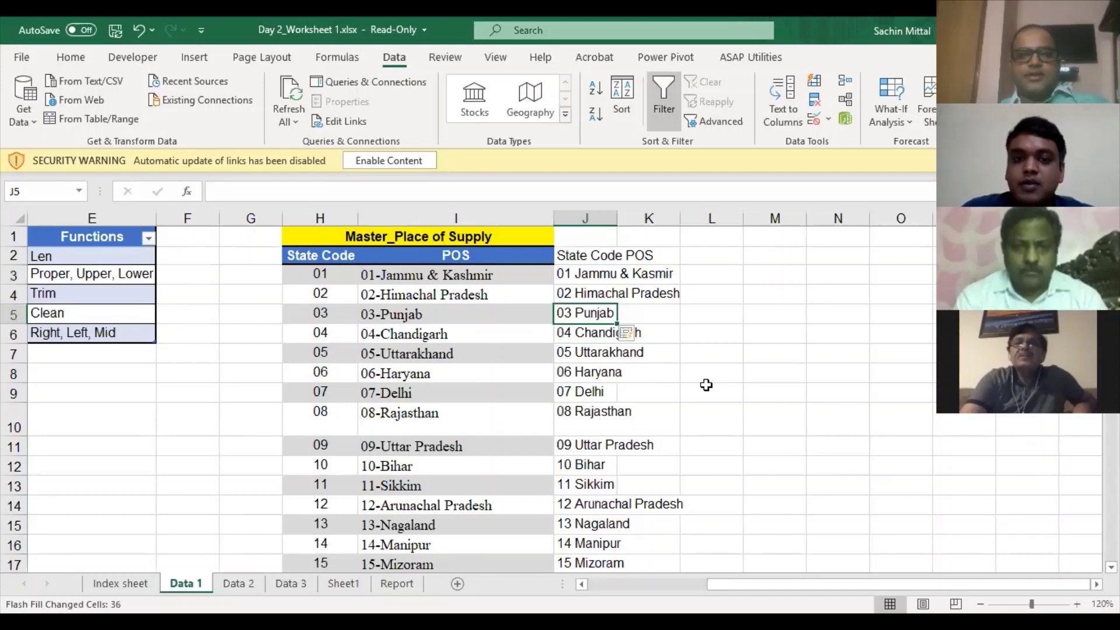
pyautogui.hotkey('ctrl', 'space')
pyautogui.click(604, 274)
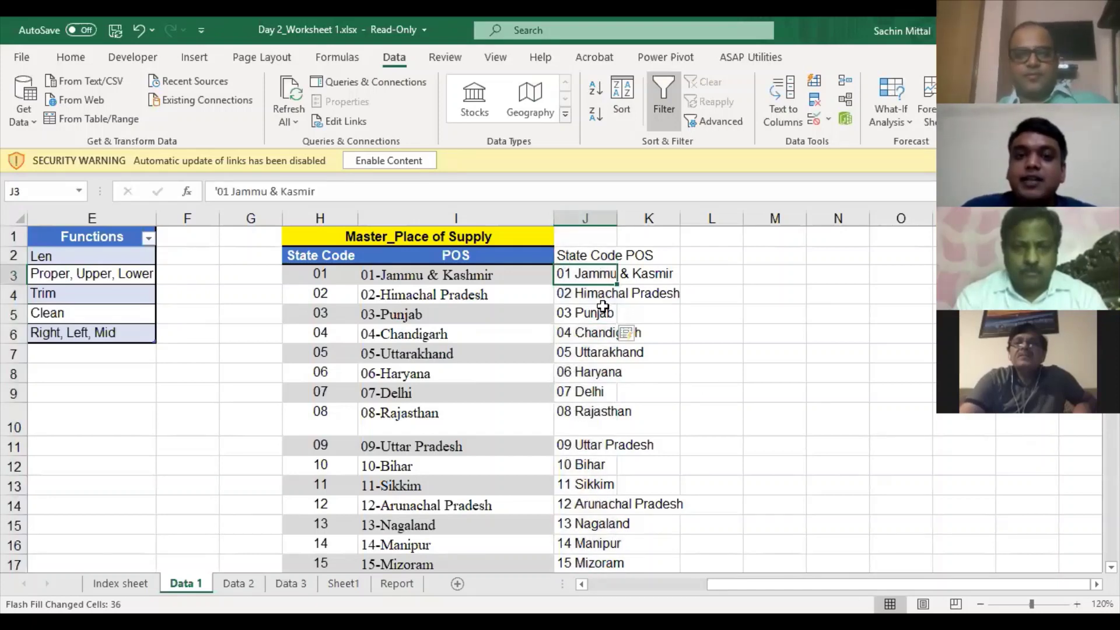
pyautogui.press('Down')
pyautogui.press('Down')
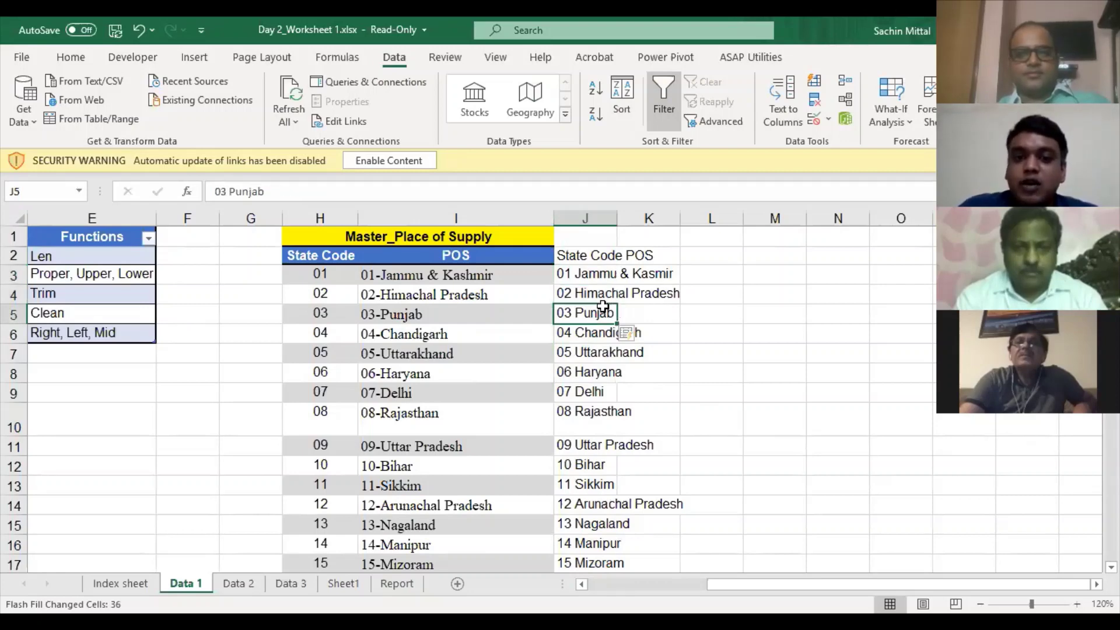
pyautogui.hotkey('ctrl', 'z')
pyautogui.press('Up')
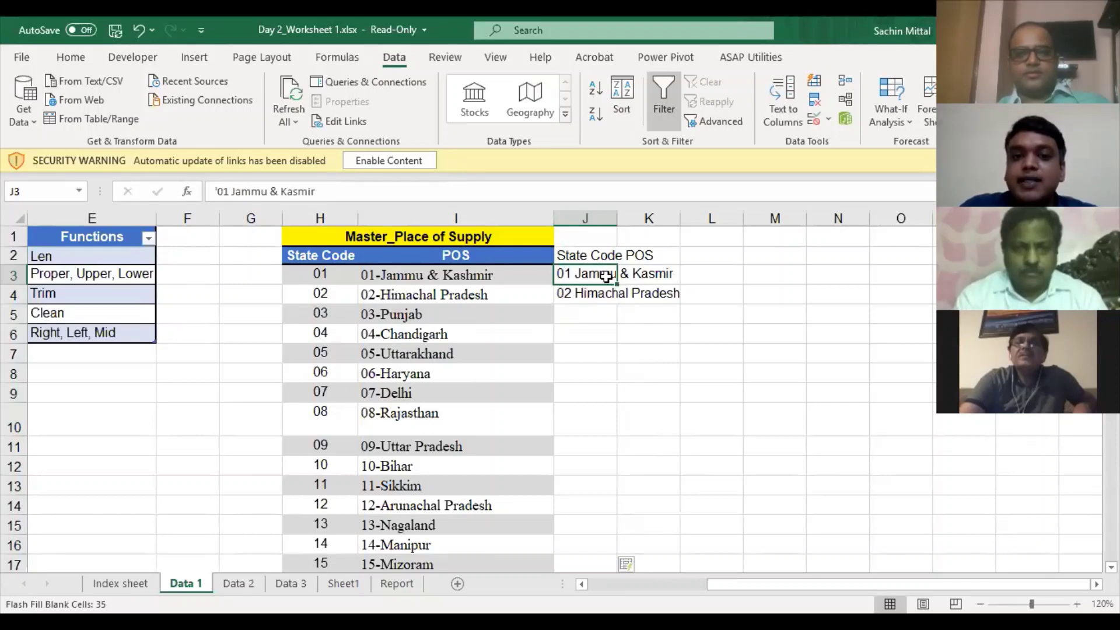
# - Rerun Flash Fill from J5, undo it, and delete both examples in J3:J4
pyautogui.click(589, 309)
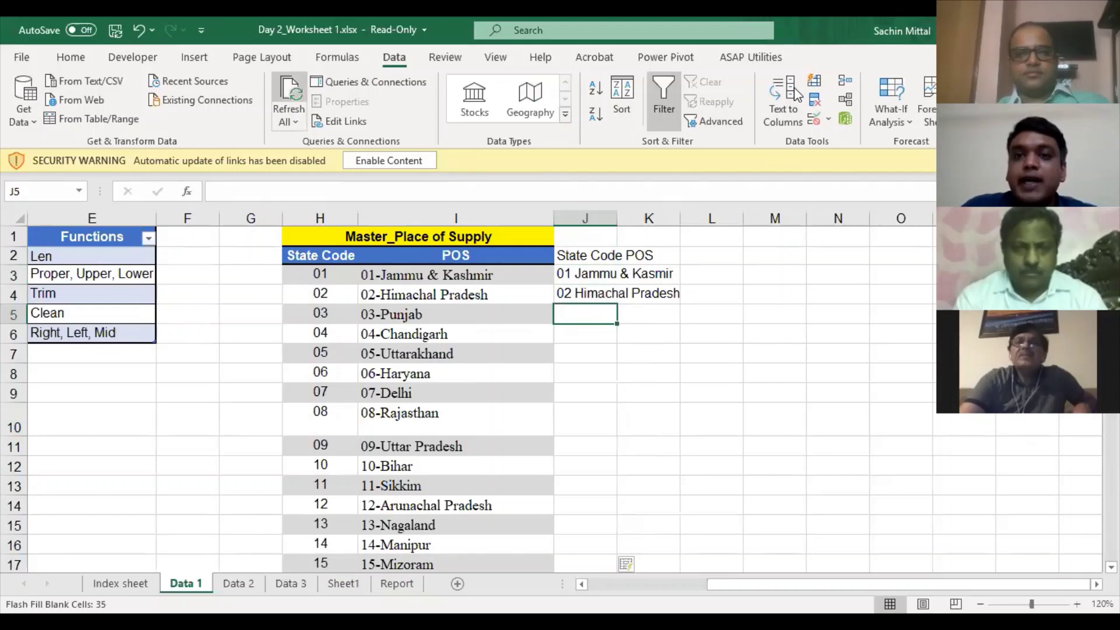
pyautogui.click(814, 83)
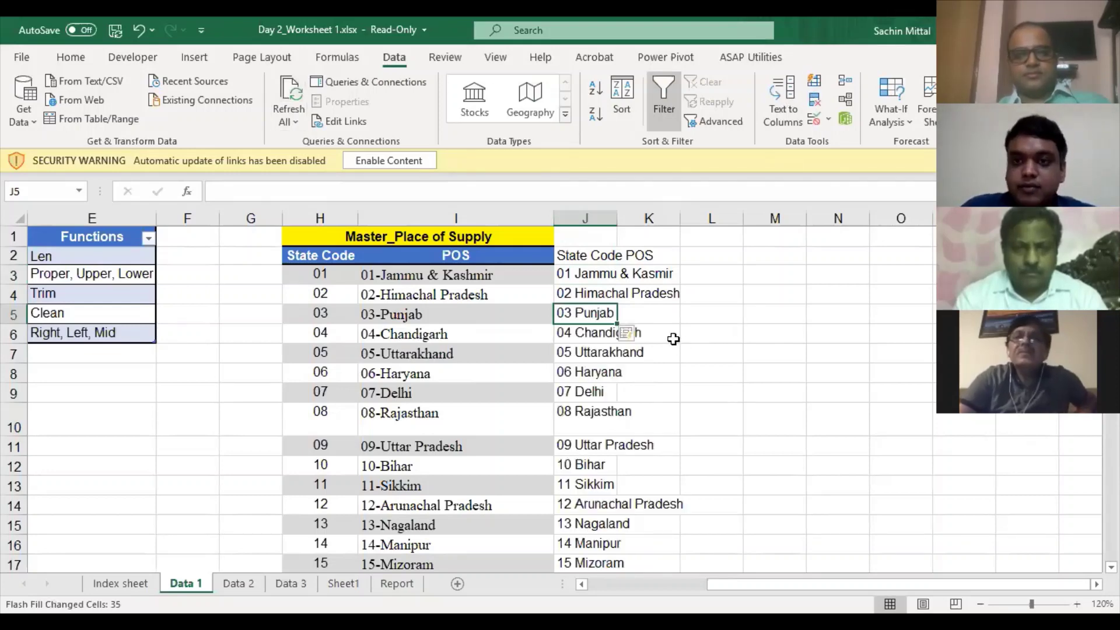
pyautogui.hotkey('ctrl', 'z')
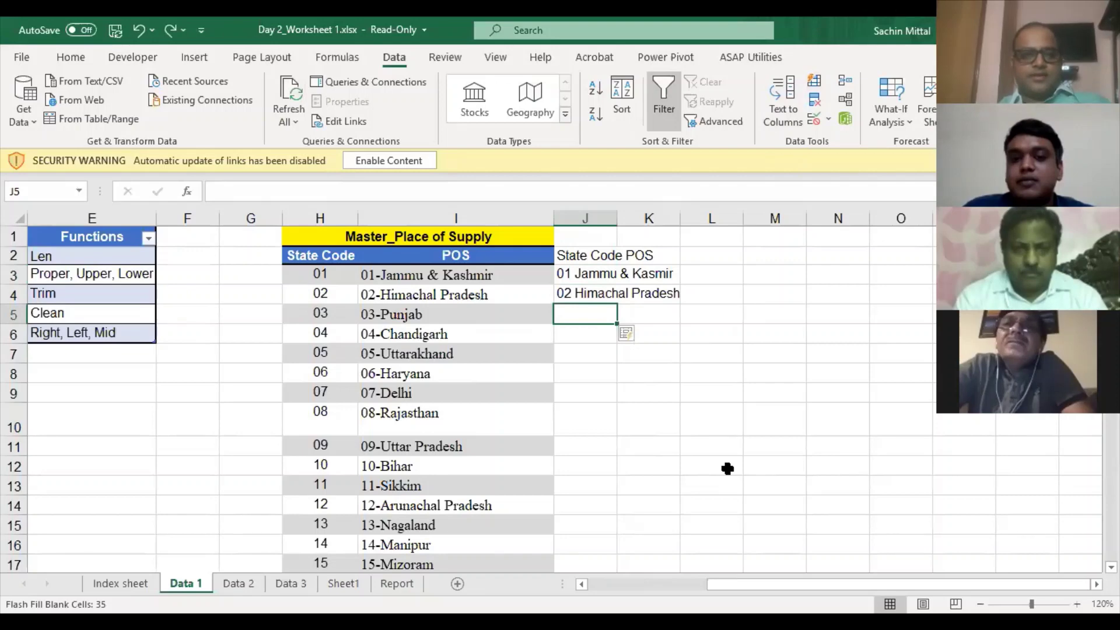
pyautogui.press('Up')
pyautogui.press('Up')
pyautogui.hotkey('shift', 'Down')
pyautogui.press('Delete')
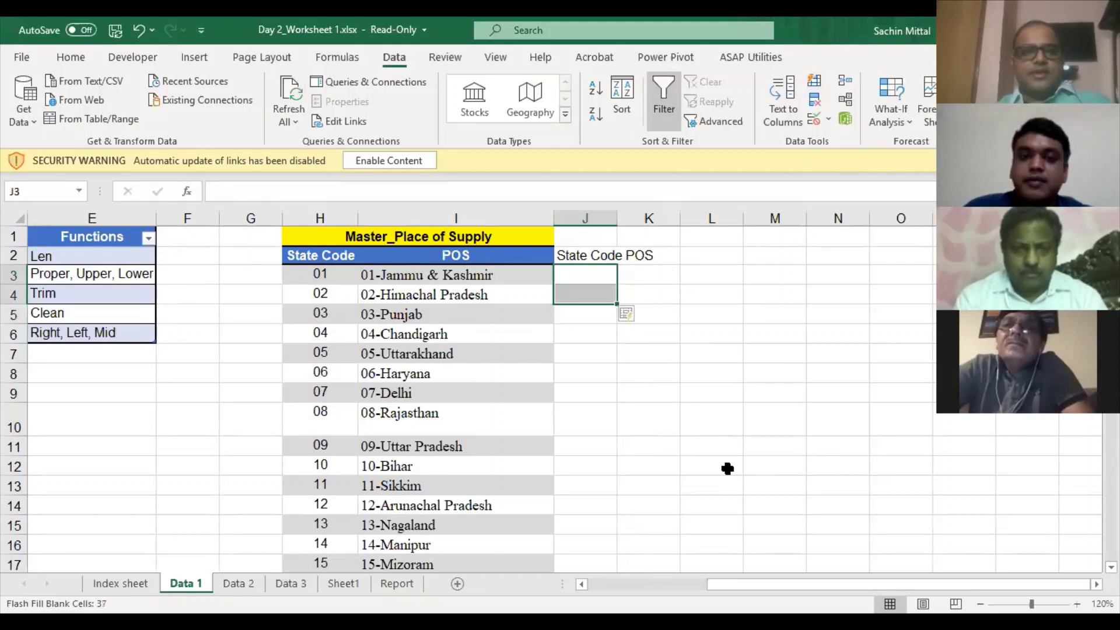
pyautogui.hotkey('shift', 'Up')
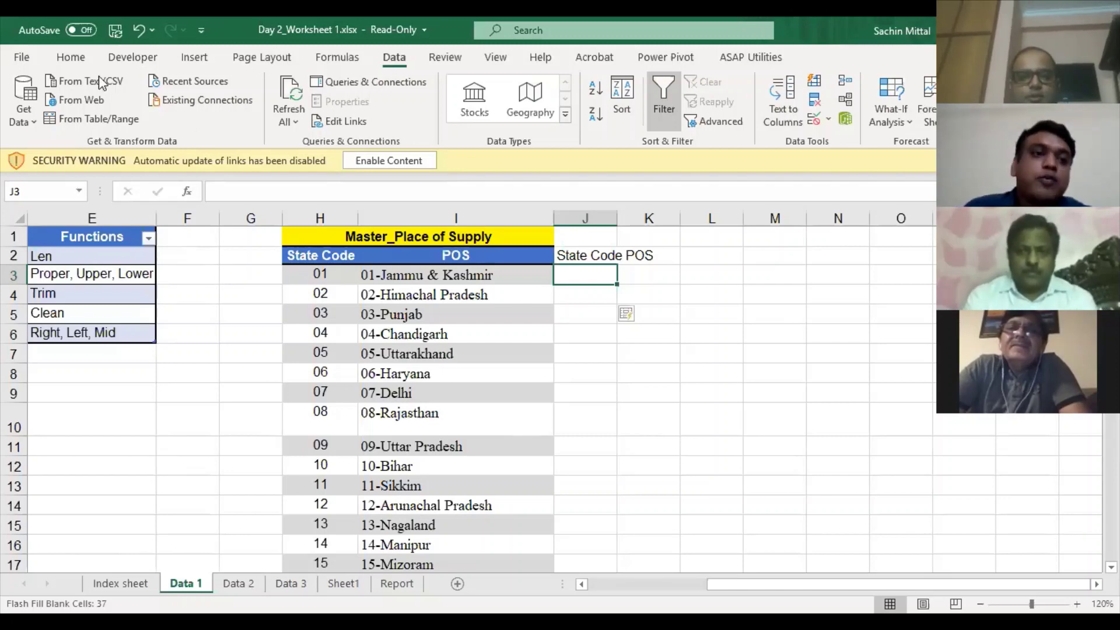
pyautogui.hotkey('alt', 'f')
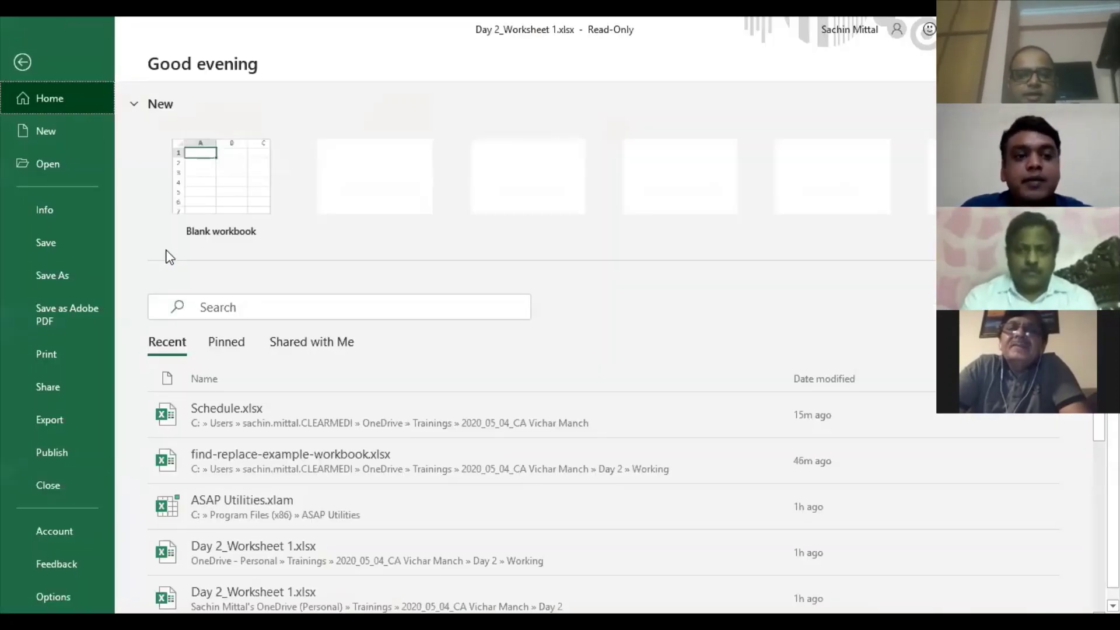
pyautogui.press('Escape')
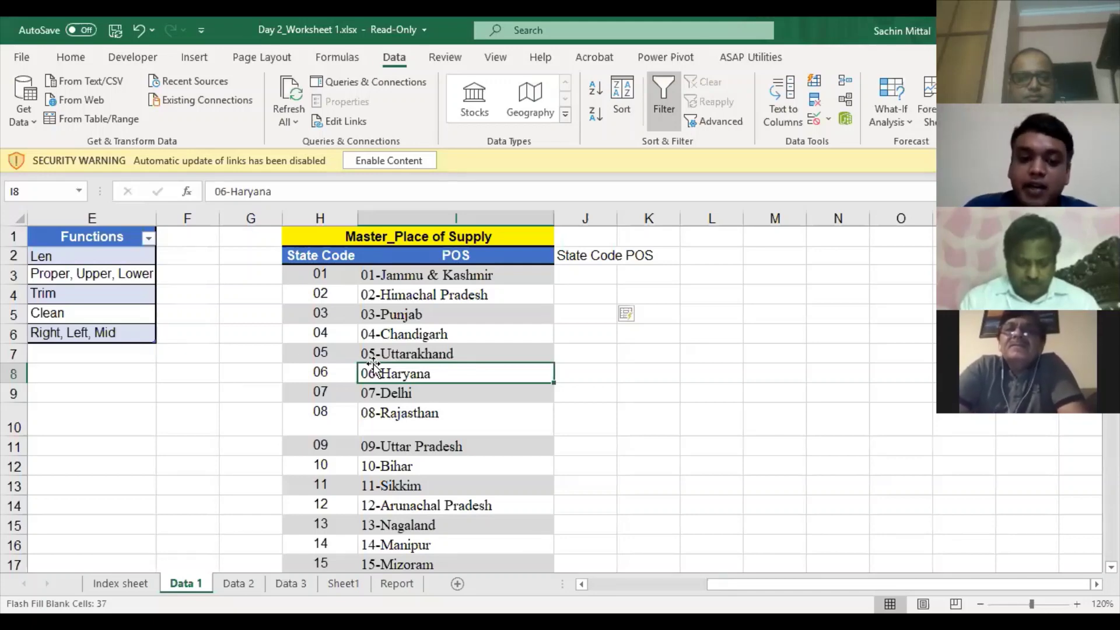
pyautogui.click(24, 58)
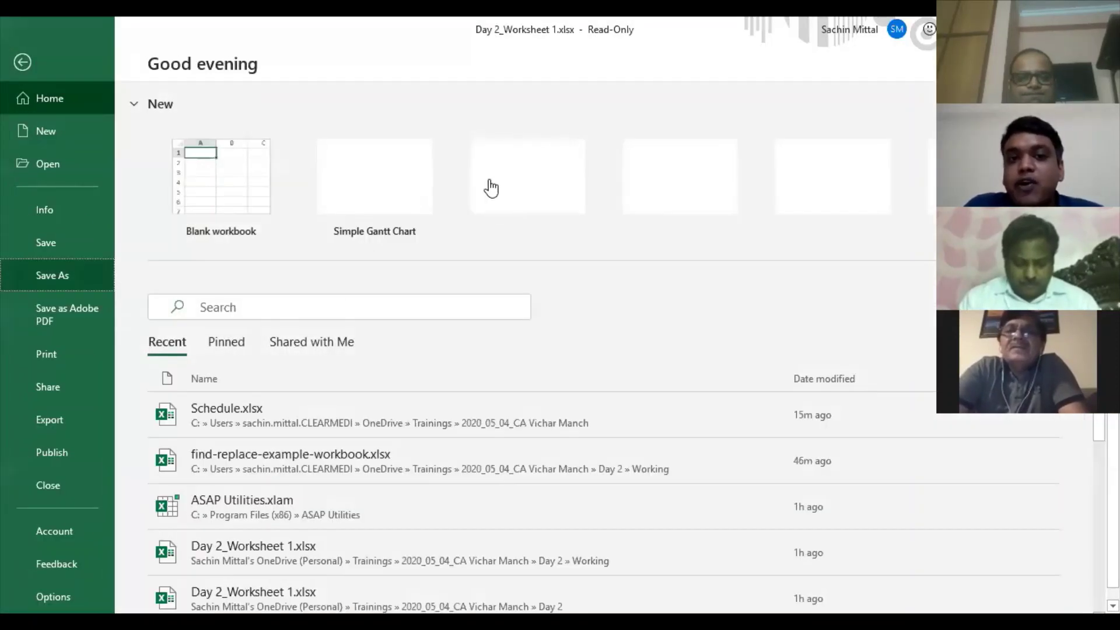
pyautogui.click(489, 181)
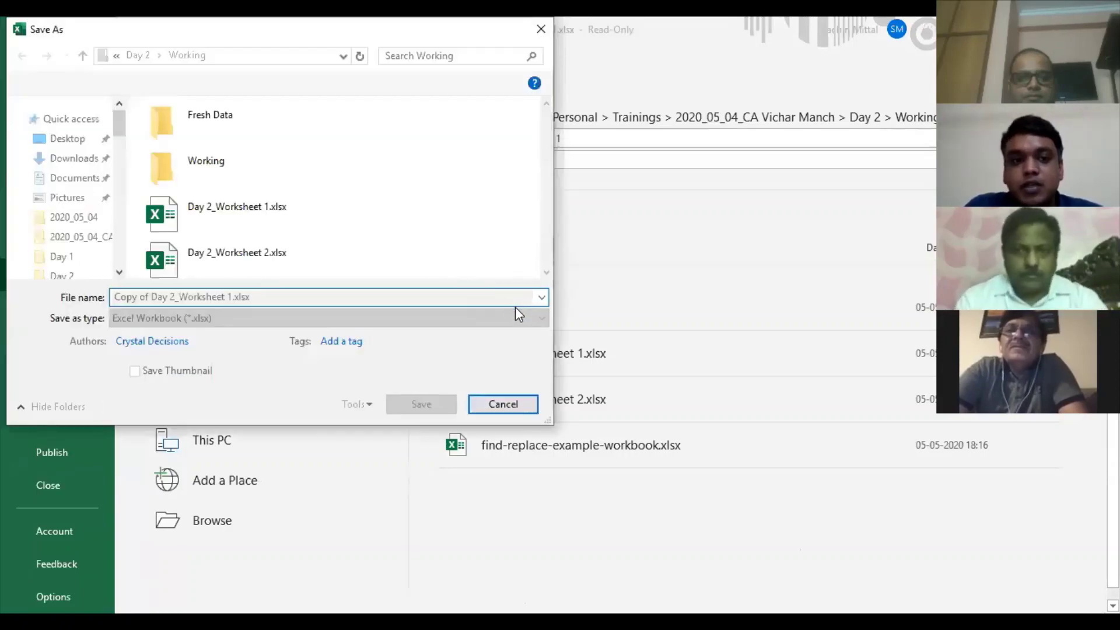
pyautogui.click(523, 321)
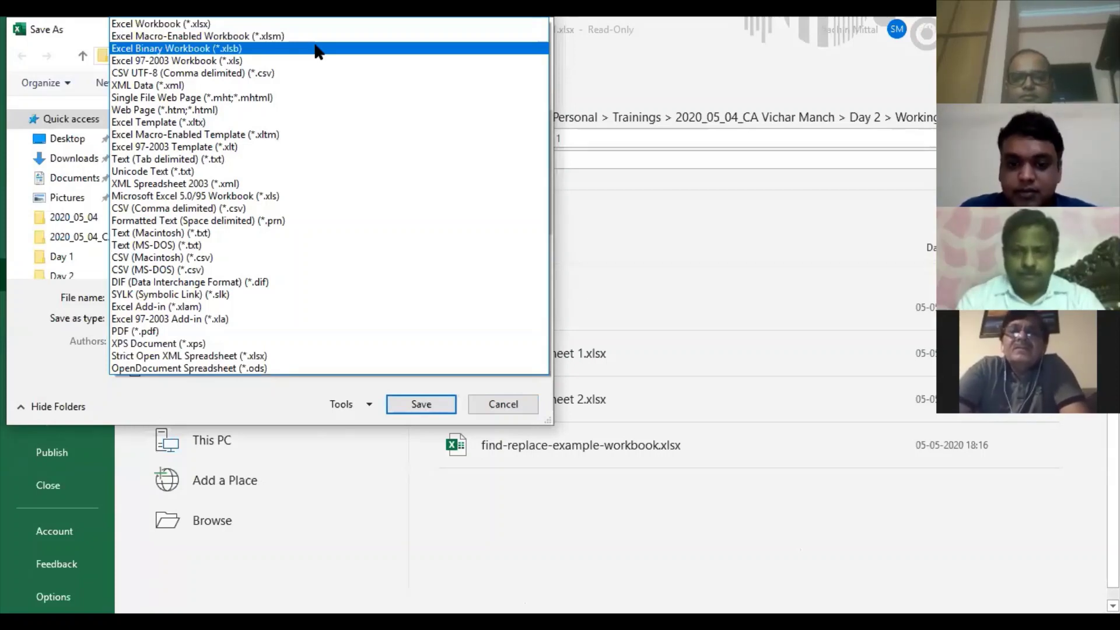
pyautogui.press('Escape')
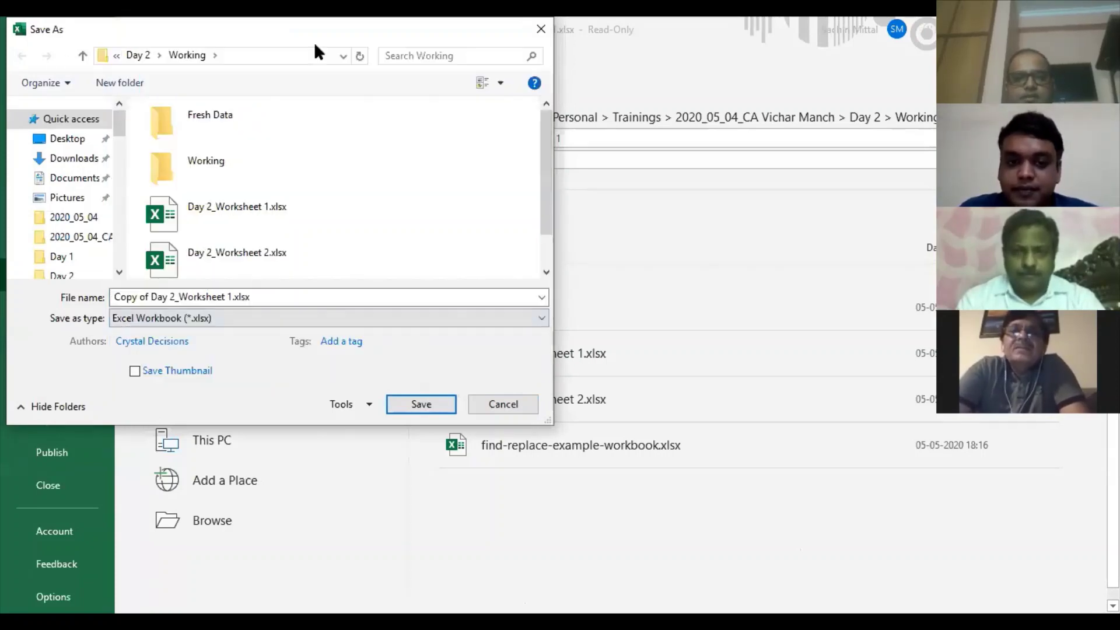
pyautogui.press('Escape')
pyautogui.press('Escape')
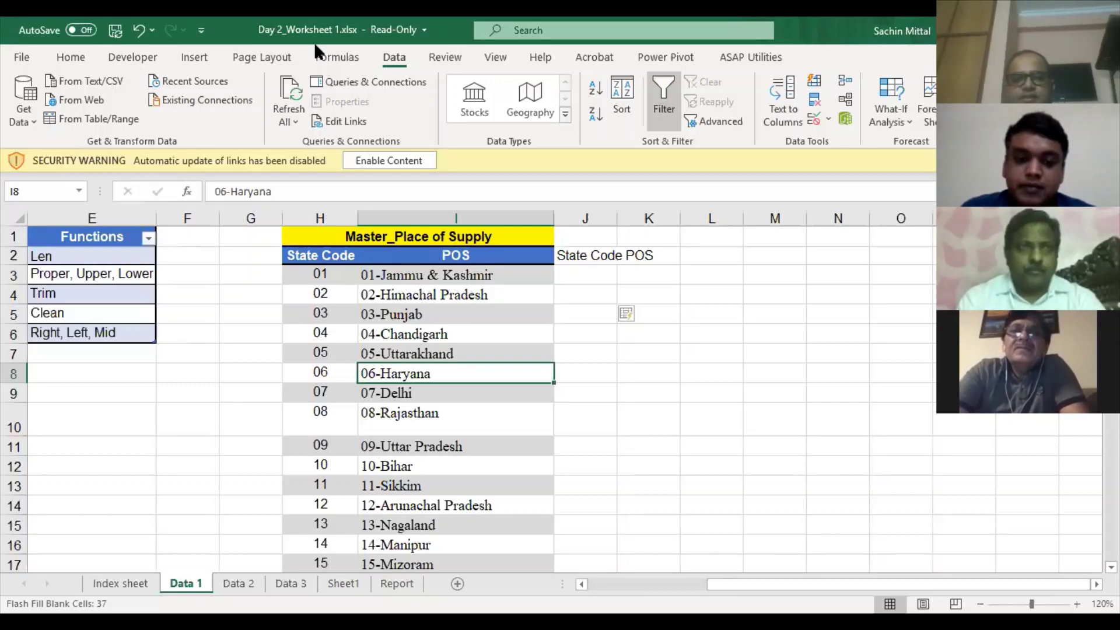
# - Go to the Data 2 sheet and select a last-name entry in row 6
pyautogui.scroll(-1, 62, 111)
pyautogui.scroll(-4, 221, 418)
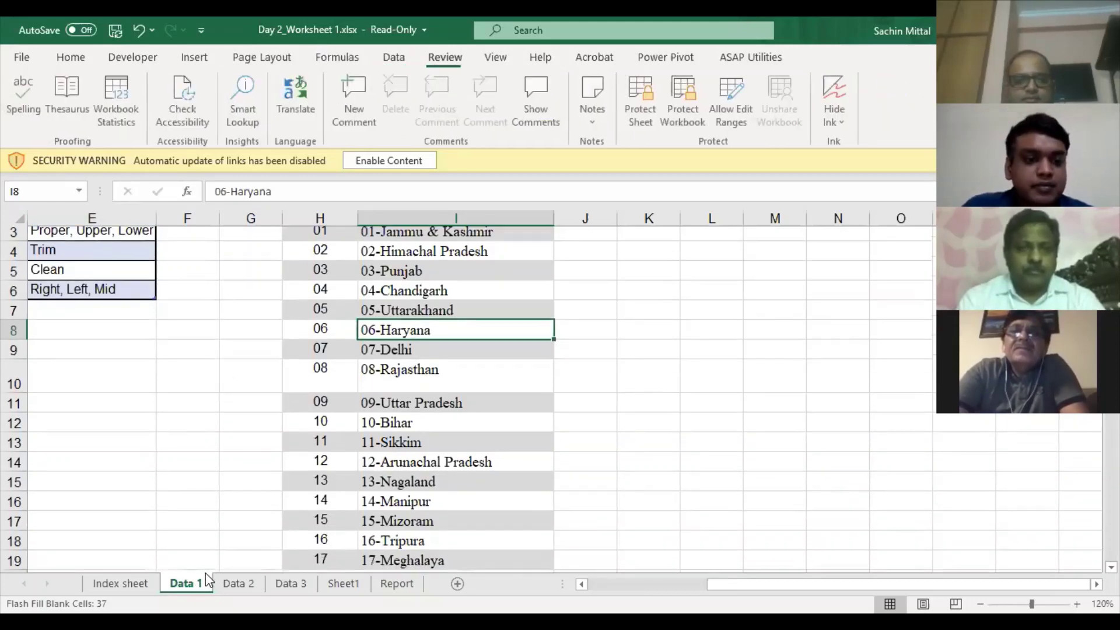
pyautogui.scroll(2, 255, 583)
pyautogui.click(255, 582)
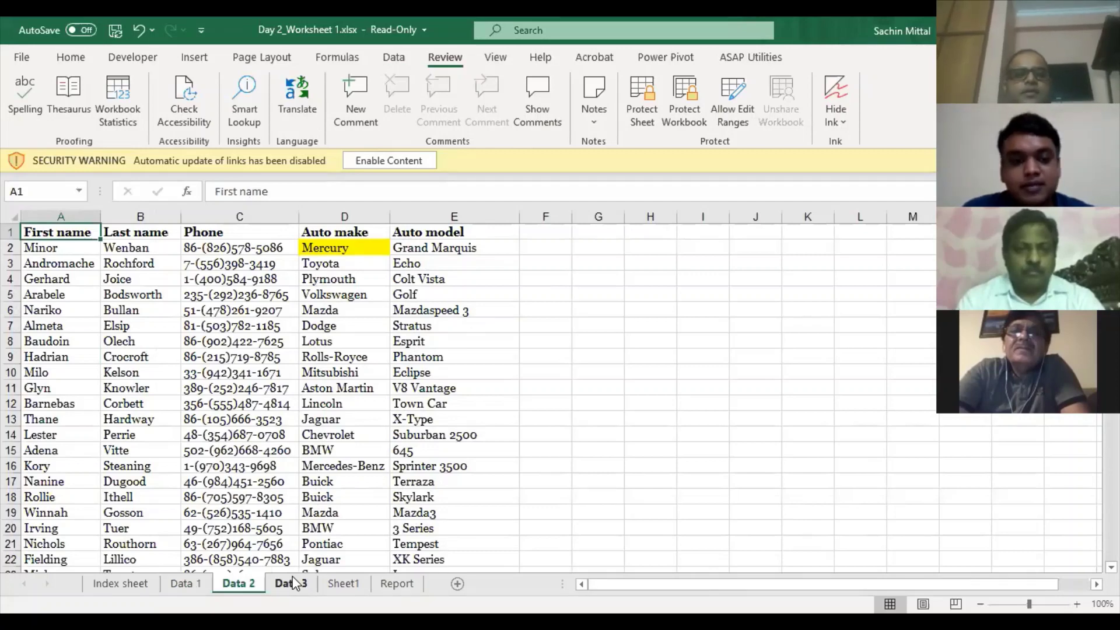
pyautogui.click(108, 308)
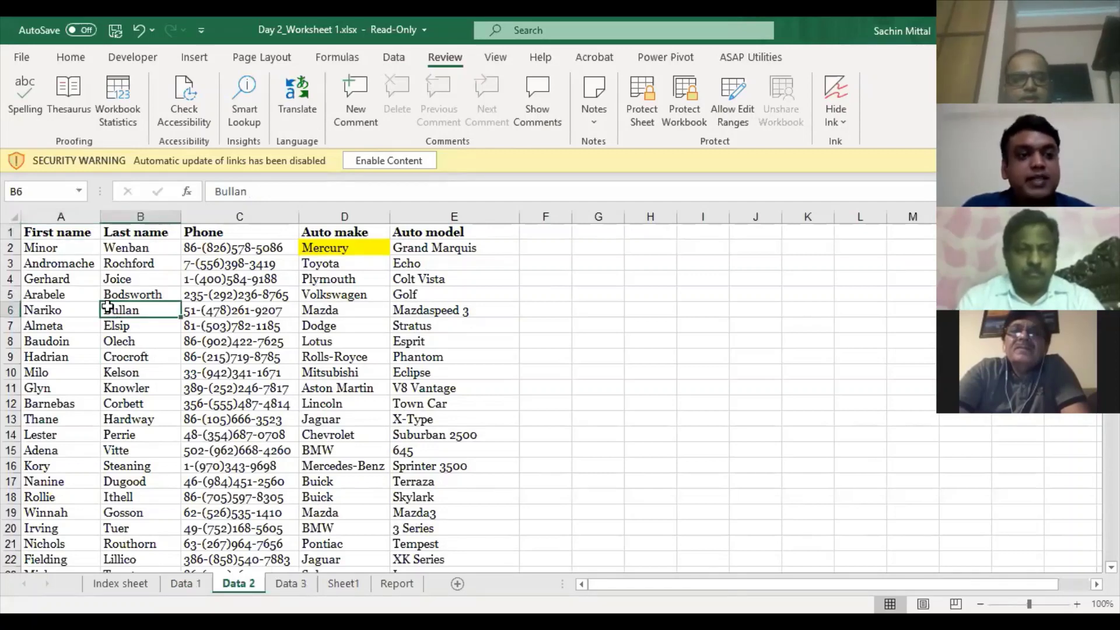
# - Move on to the Report sheet and select its Category column down to the last row
pyautogui.hotkey('ctrl', 'pagedown')
pyautogui.hotkey('ctrl', 'pagedown')
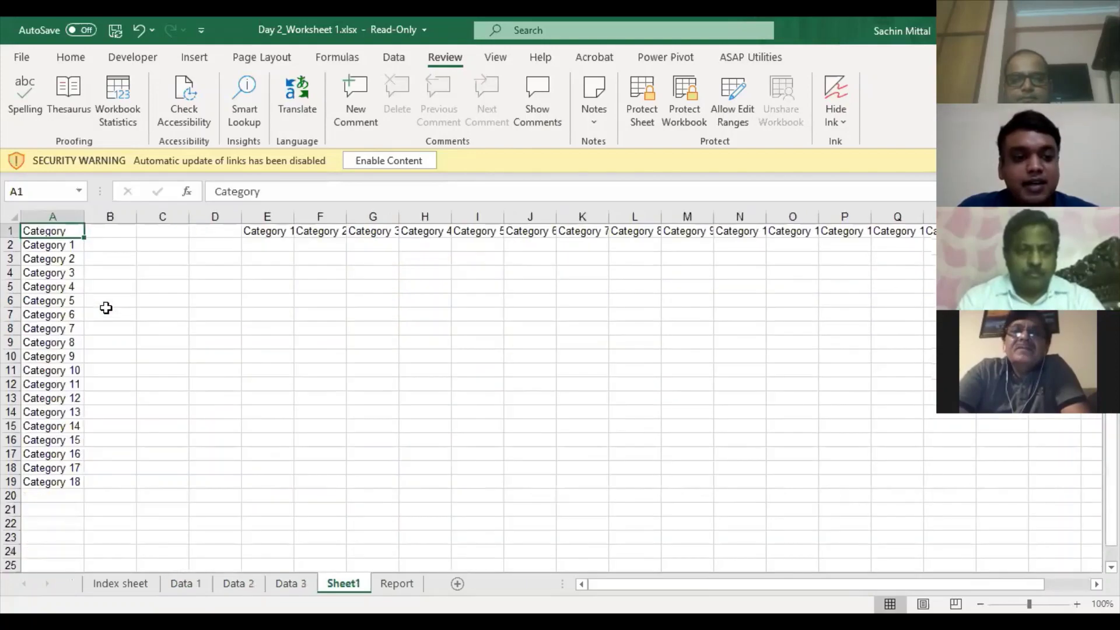
pyautogui.hotkey('ctrl', 'pagedown')
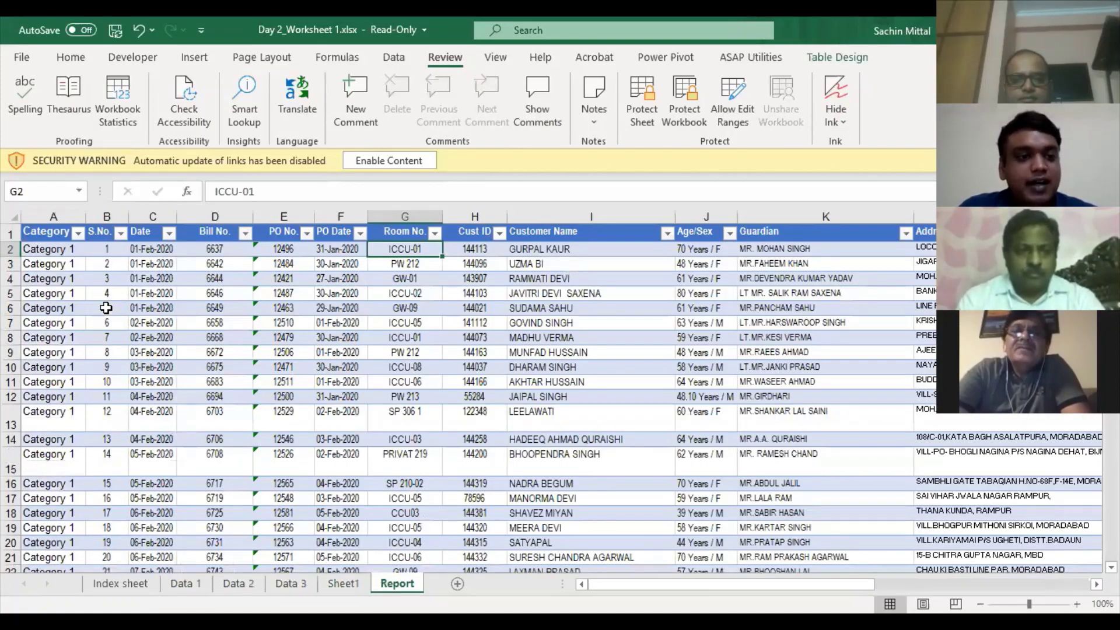
pyautogui.press('Home')
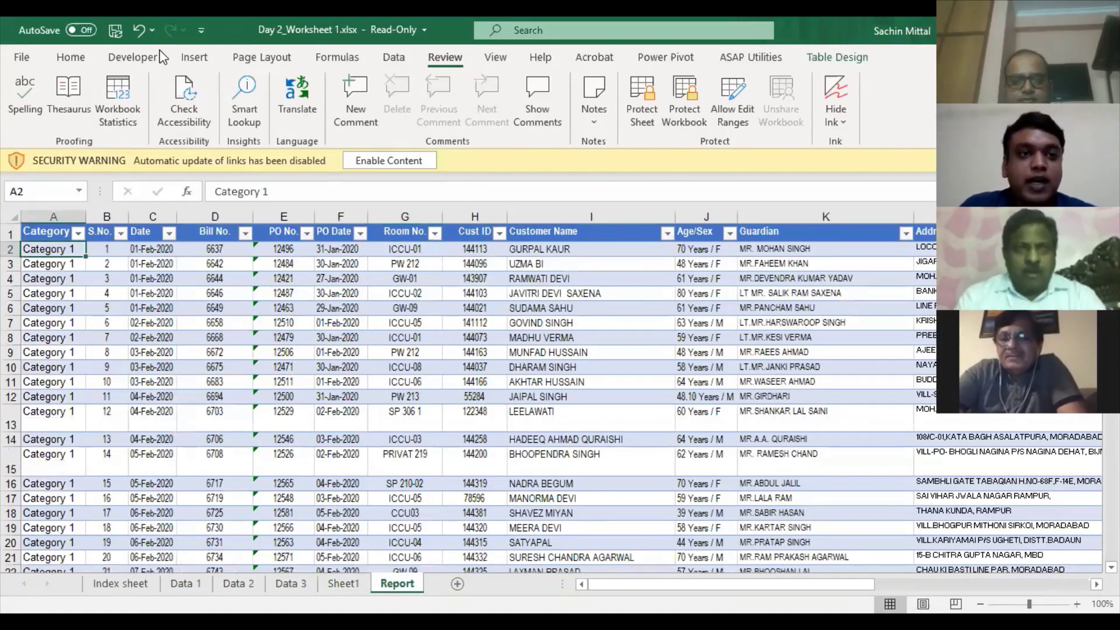
pyautogui.hotkey('ctrl', 'shift', 'Down')
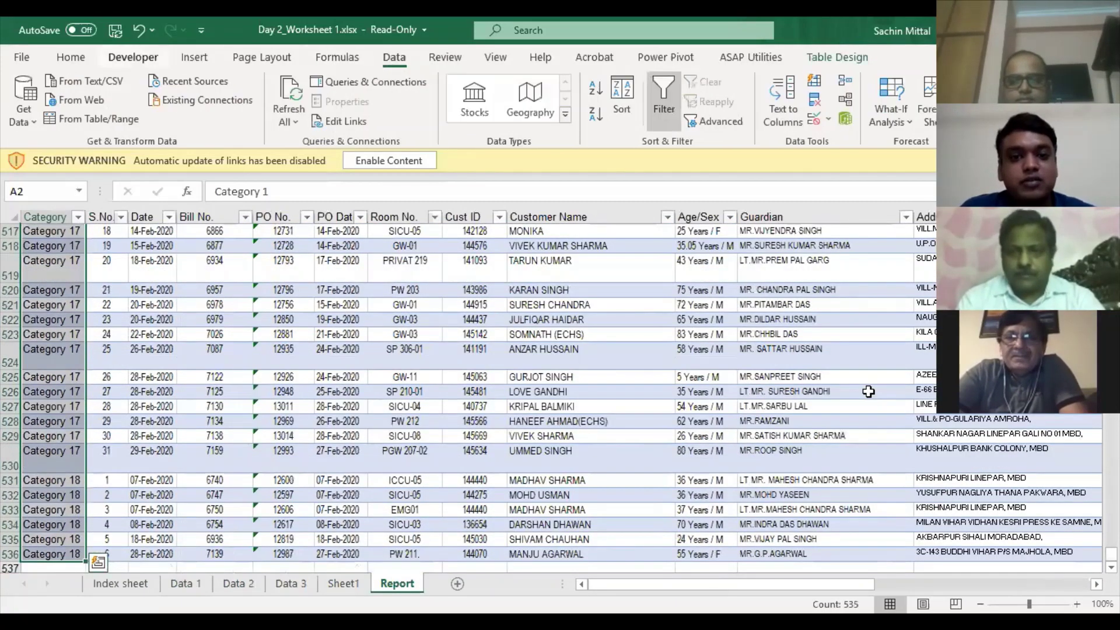
pyautogui.hotkey('ctrl', 'Home')
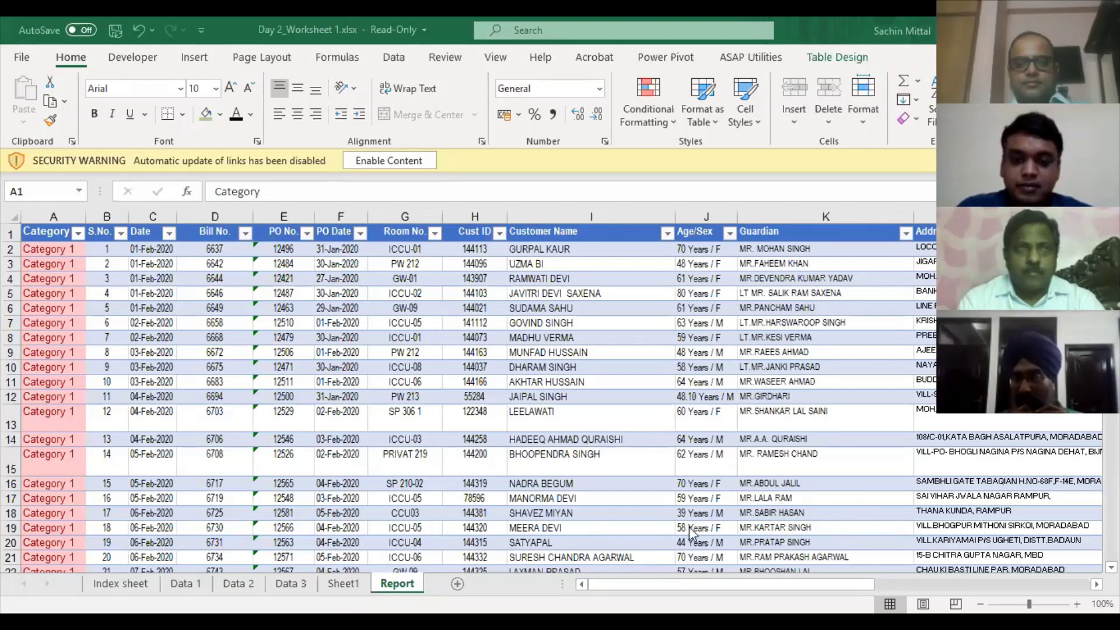
# - Select the guardian entry in cell K15, then switch to another window
pyautogui.click(746, 463)
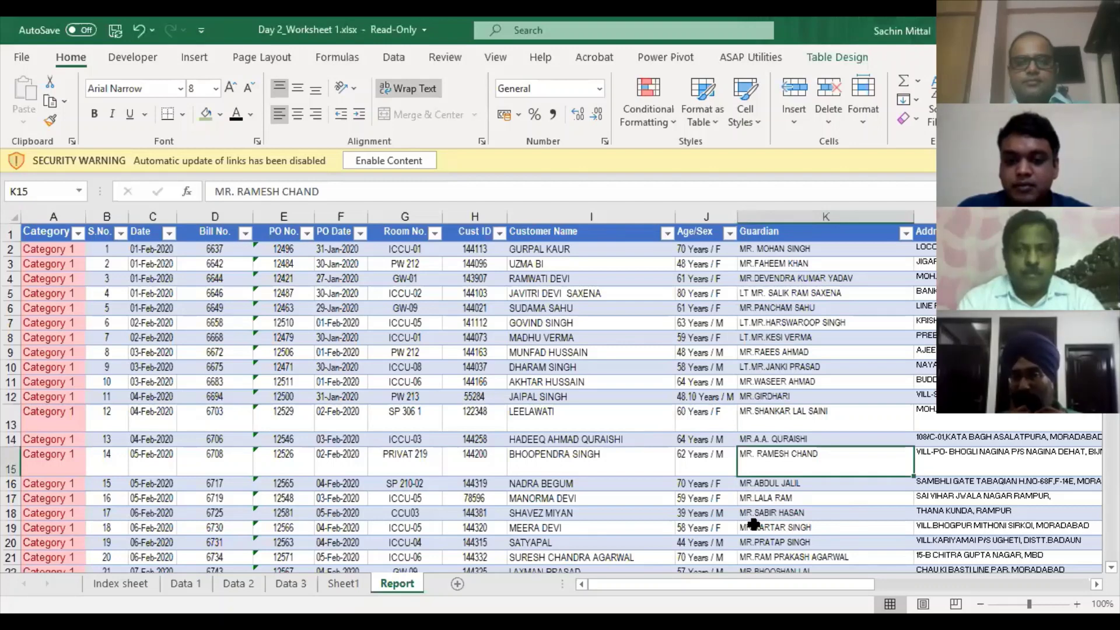
pyautogui.hotkey('alt', 'Tab')
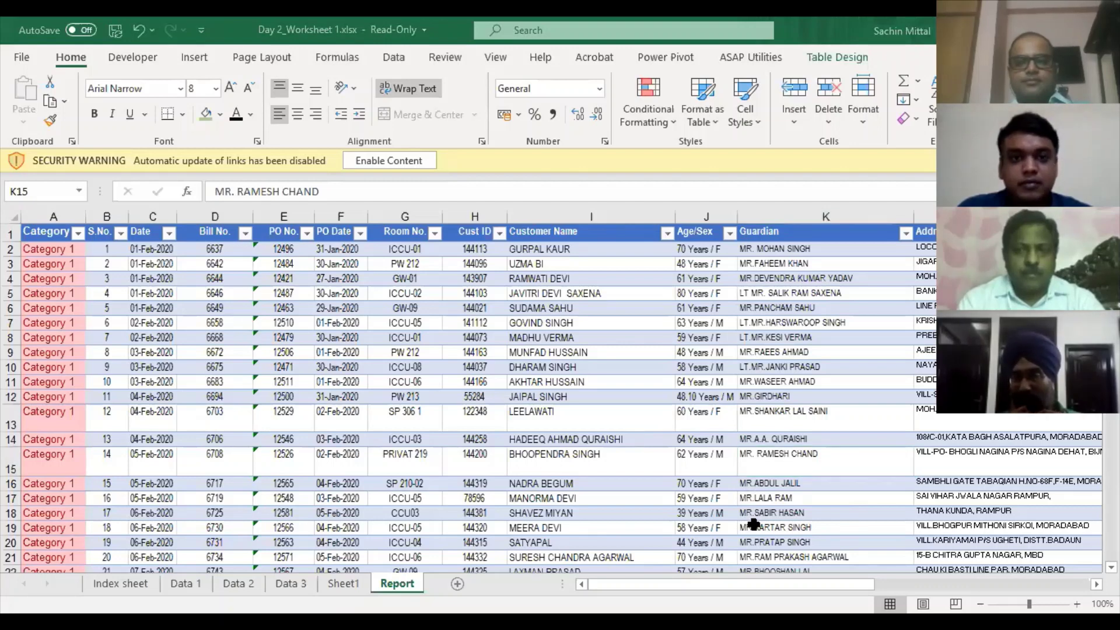